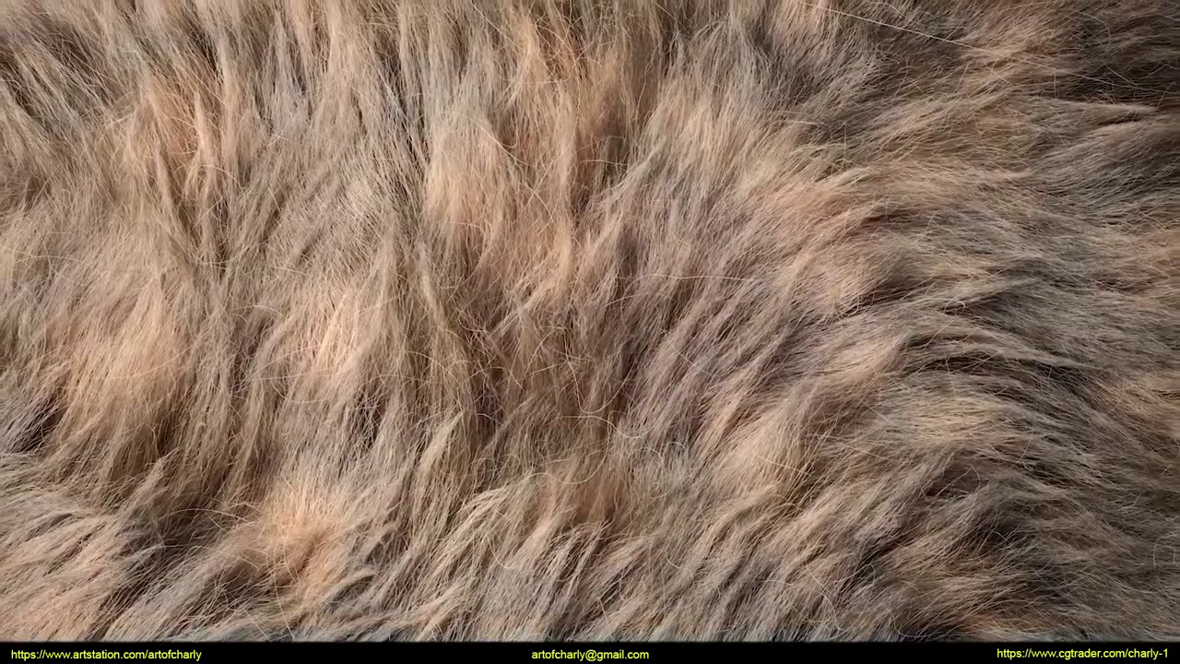
# Step: Scroll the video-answers channel and outline the Feedback #1 video post
pyautogui.scroll(-5, 687, 283)
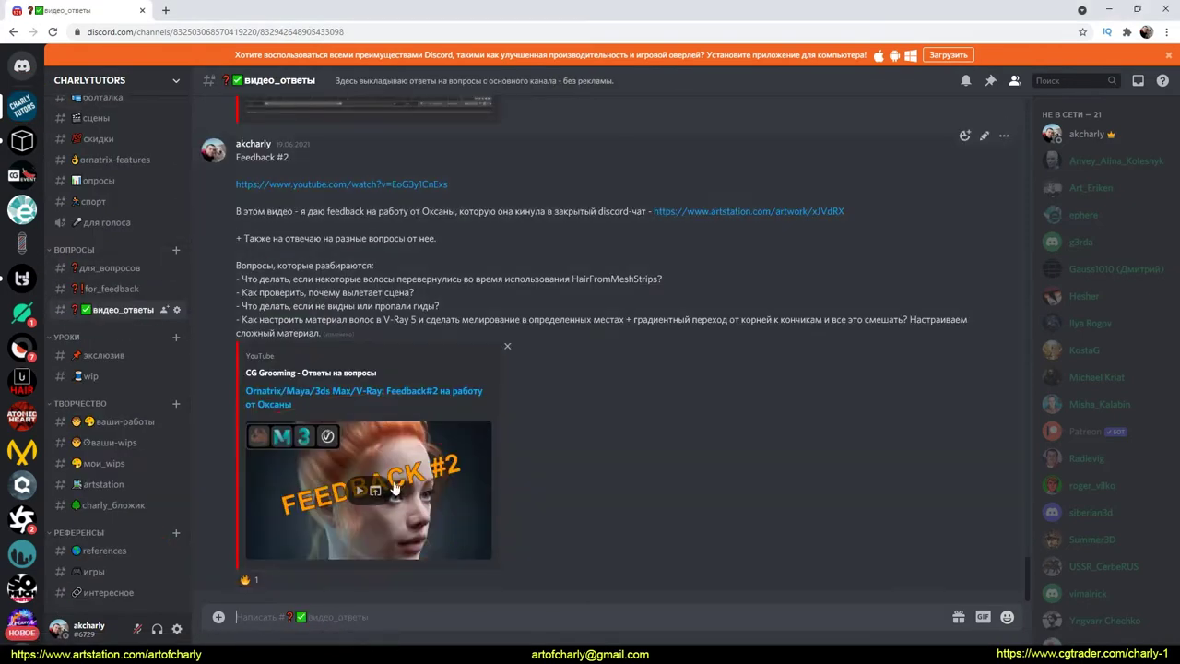
pyautogui.scroll(5, 395, 487)
pyautogui.scroll(5, 394, 479)
pyautogui.scroll(5, 394, 479)
pyautogui.scroll(5, 406, 483)
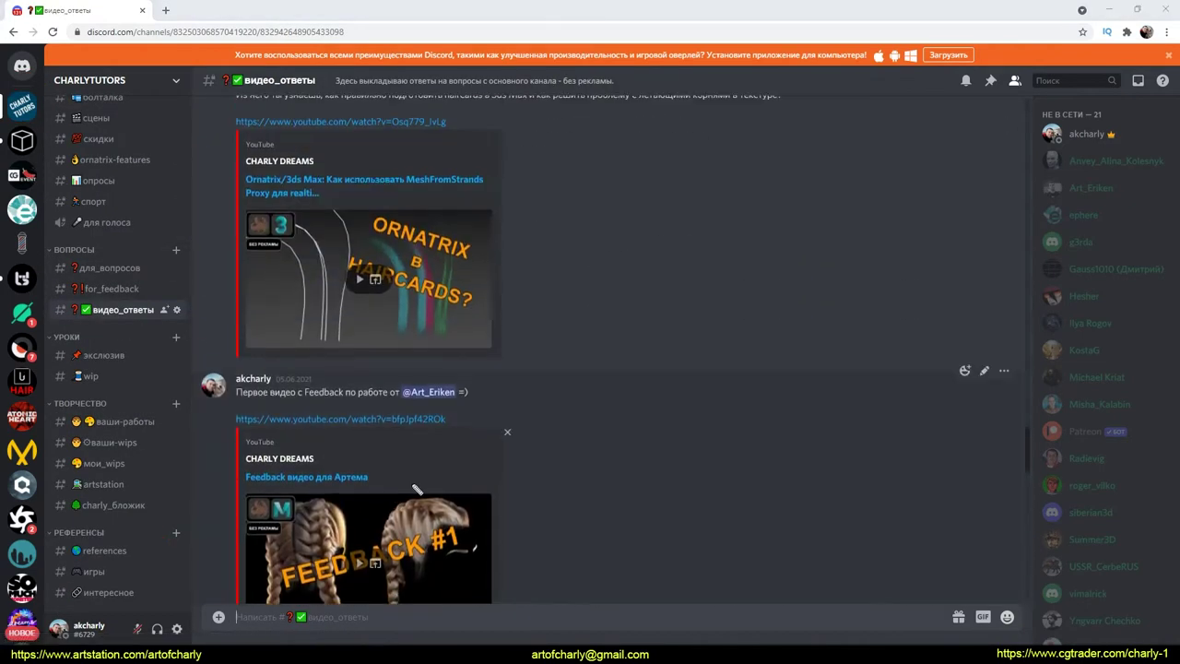
pyautogui.moveTo(420, 491); pyautogui.dragTo(553, 592)
pyautogui.scroll(-2, 513, 529)
pyautogui.scroll(-1, 562, 479)
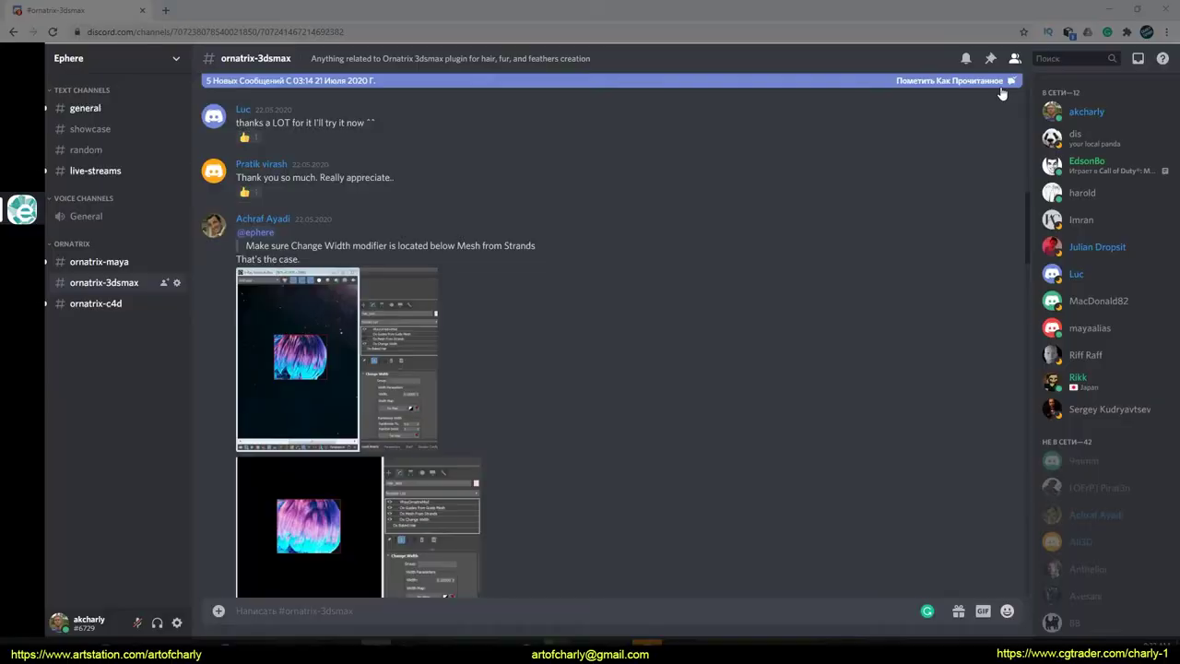
# Step: Scroll through the Ephere ornatrix-3dsmax channel's Ornatrix discussion history
pyautogui.scroll(5, 513, 241)
pyautogui.scroll(5, 512, 241)
pyautogui.scroll(-5, 512, 240)
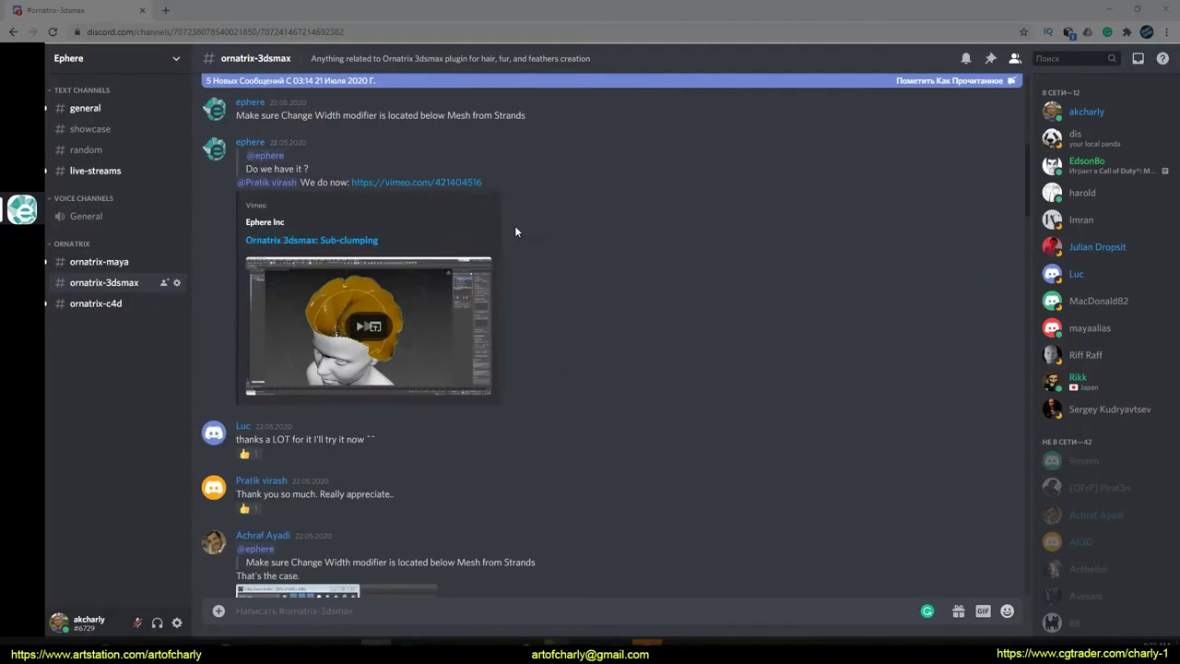
pyautogui.scroll(-5, 514, 225)
pyautogui.scroll(-5, 473, 235)
pyautogui.scroll(-3, 474, 235)
pyautogui.scroll(-3, 474, 235)
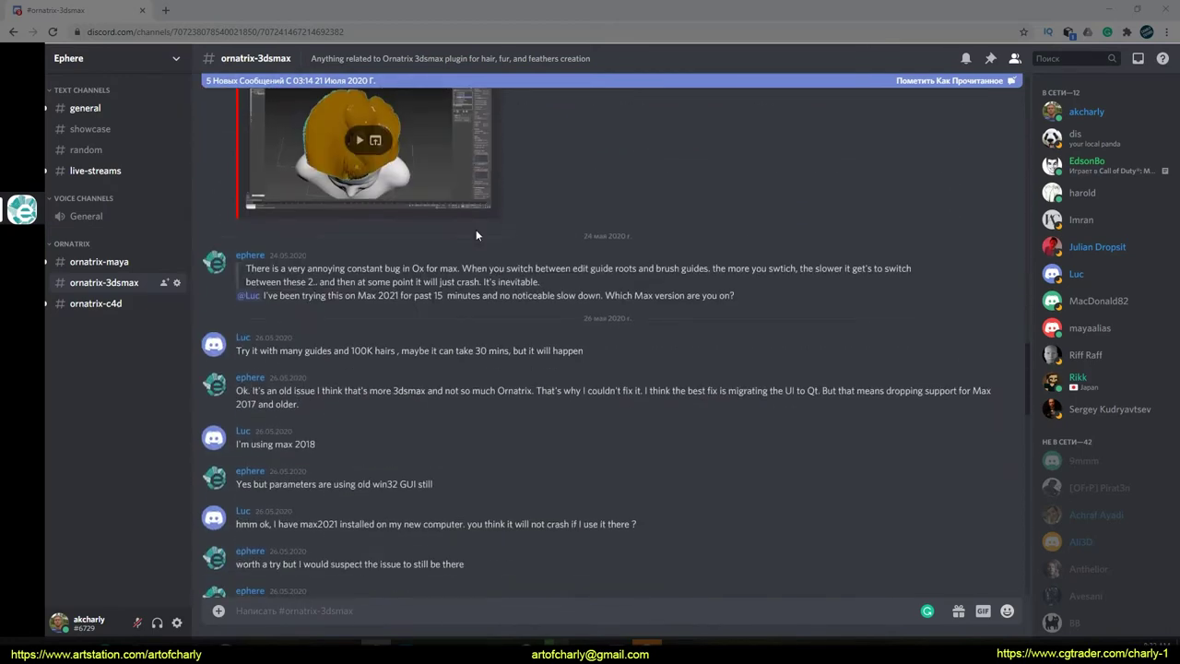
pyautogui.scroll(-5, 472, 249)
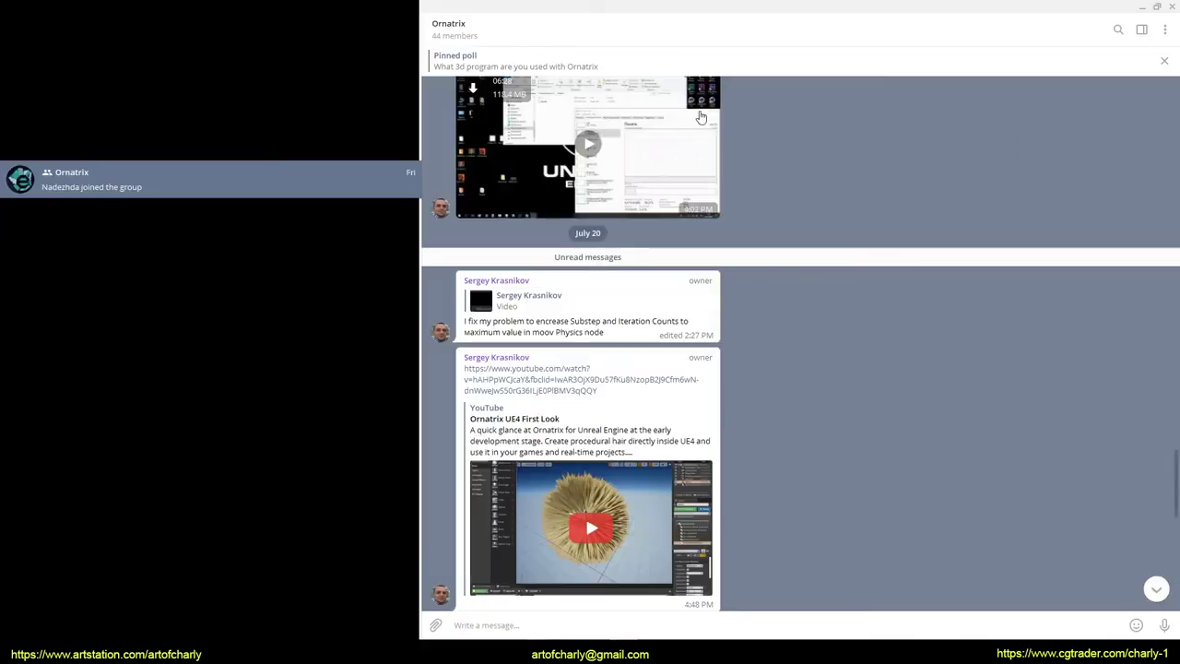
pyautogui.scroll(-2, 729, 184)
pyautogui.scroll(-2, 805, 227)
pyautogui.scroll(-4, 803, 211)
pyautogui.scroll(-1, 803, 211)
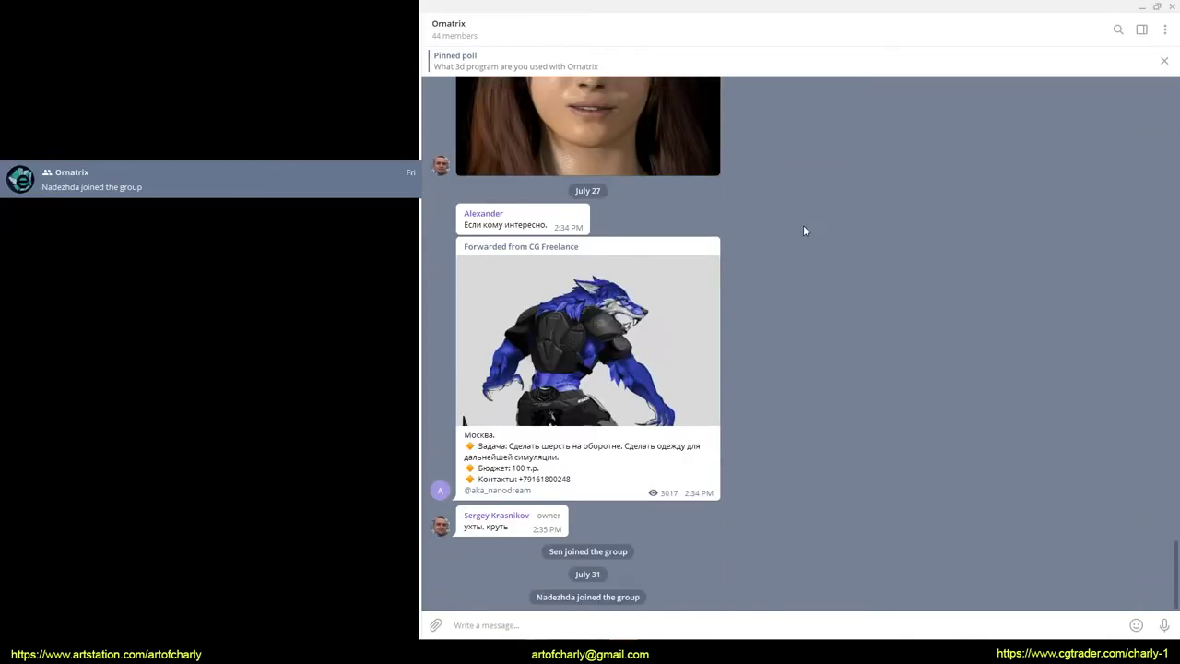
pyautogui.scroll(3, 771, 273)
pyautogui.scroll(3, 771, 273)
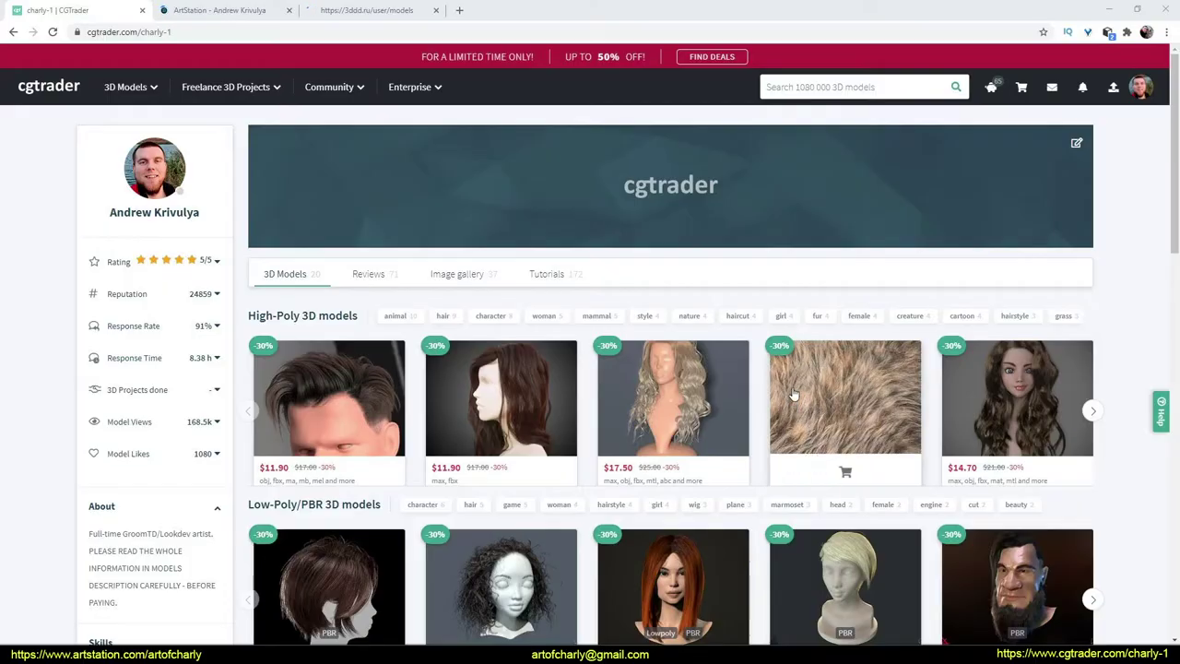
# Step: Scroll through the CGTrader hair-model storefront
pyautogui.scroll(-3, 486, 364)
pyautogui.scroll(1, 487, 364)
pyautogui.scroll(1, 487, 364)
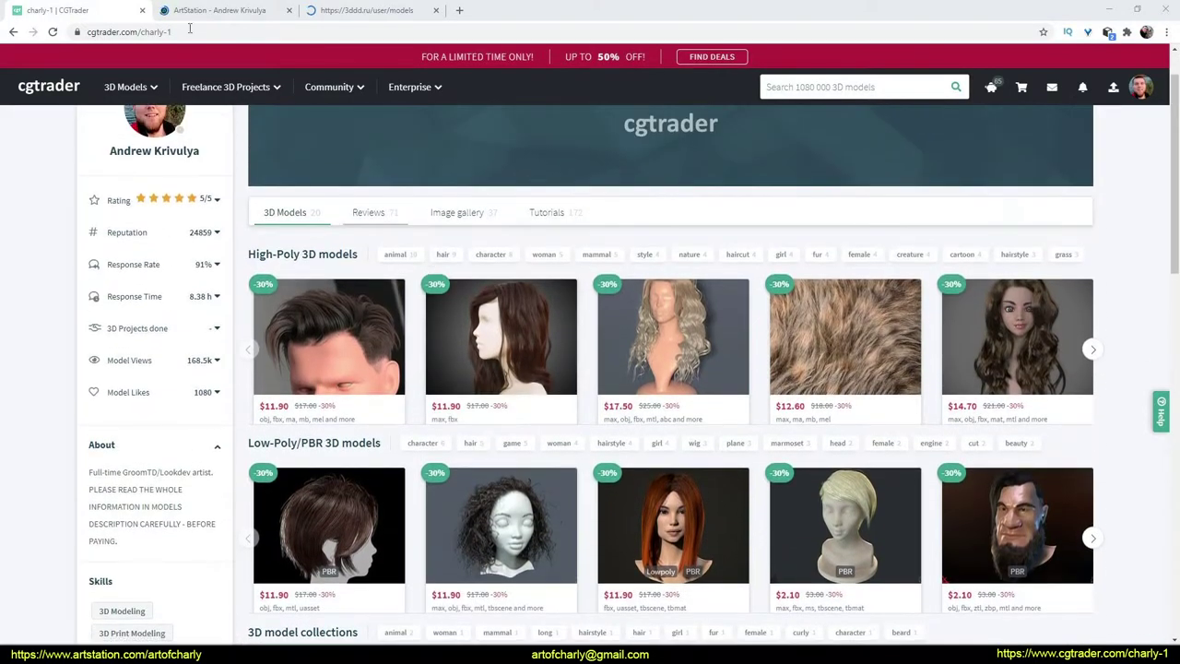
# Step: Switch to the 3ddd.ru tab and scroll down the ArtStation prints gallery
pyautogui.hotkey('ctrl', 'Tab')
pyautogui.hotkey('ctrl', 'Tab')
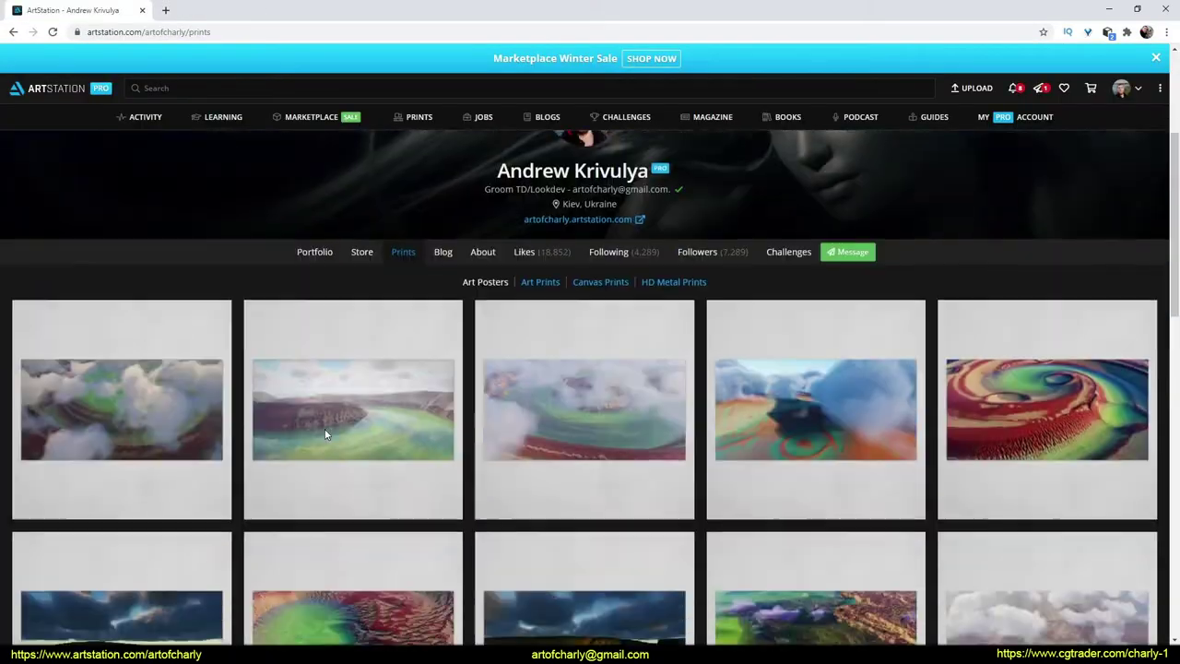
pyautogui.scroll(-5, 324, 422)
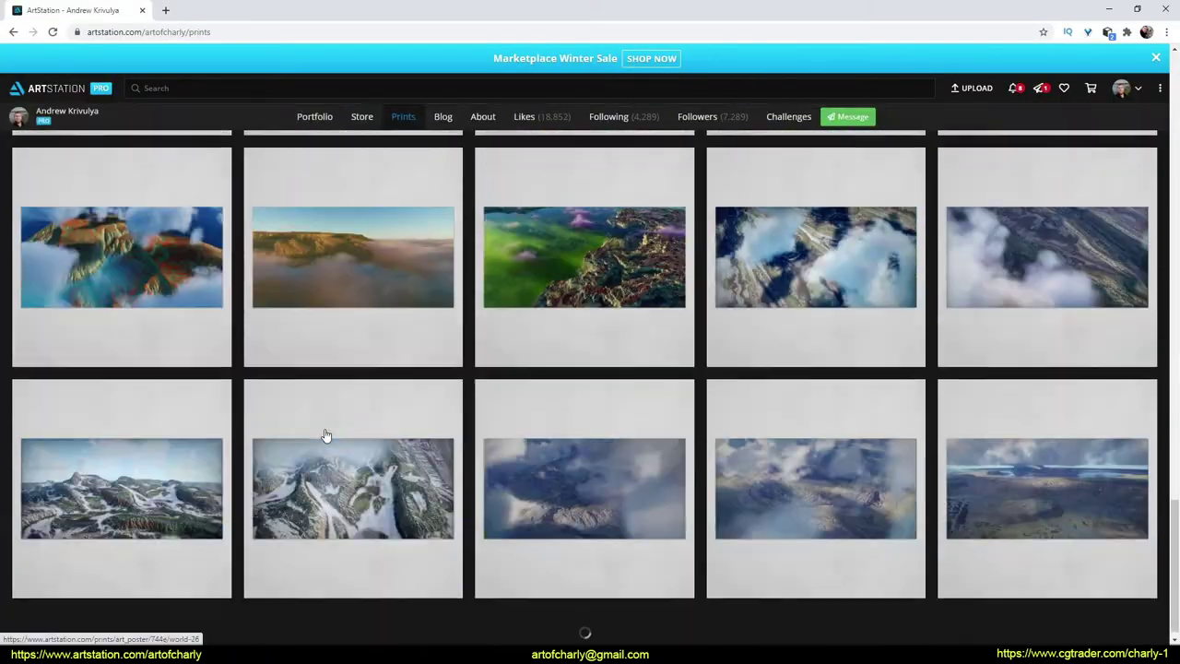
pyautogui.scroll(-5, 323, 434)
pyautogui.scroll(-5, 324, 435)
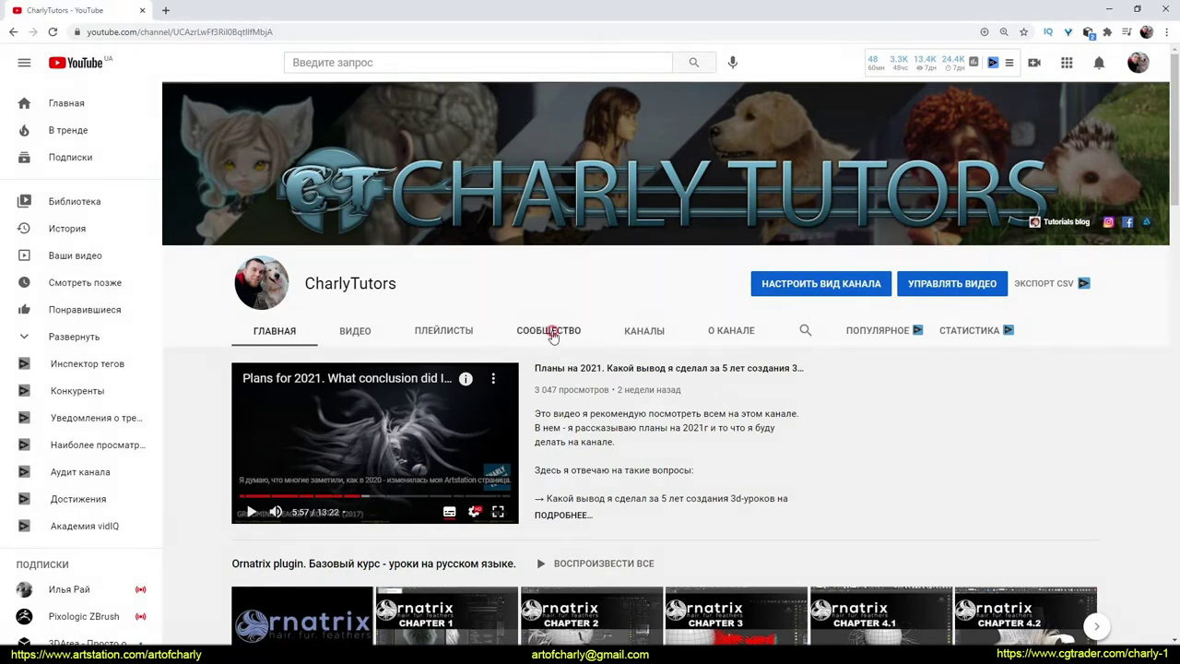
# Step: Scroll down the CharlyTutors Community posts about Ornatrix video answers
pyautogui.scroll(-2, 718, 451)
pyautogui.scroll(-2, 718, 450)
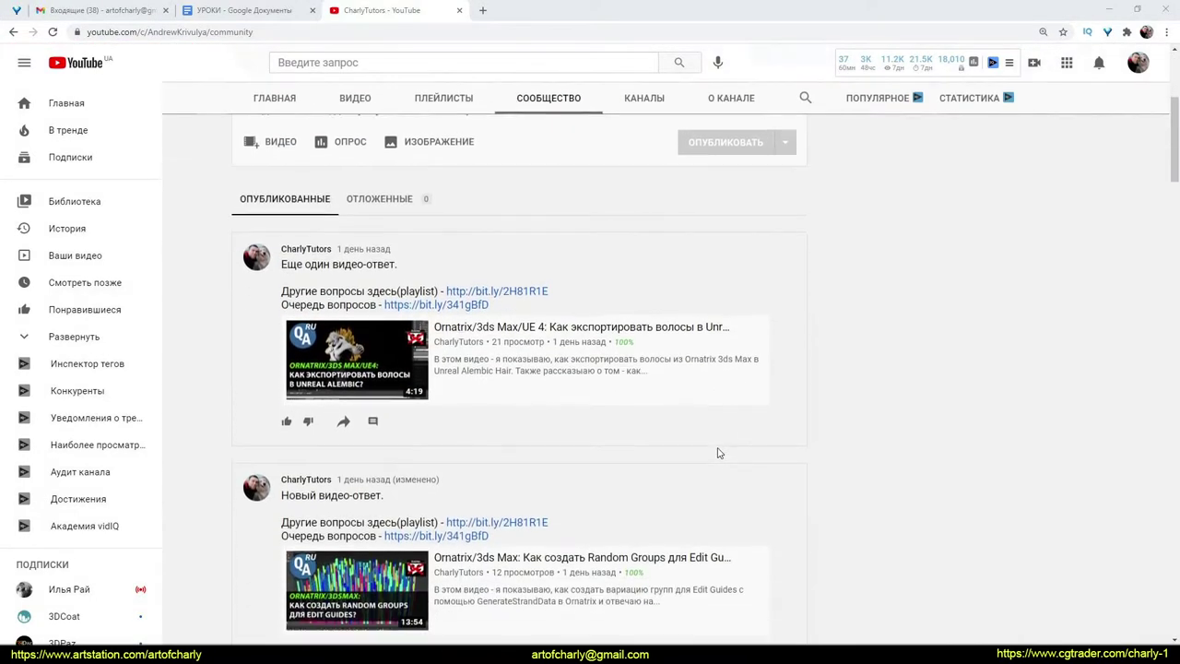
pyautogui.scroll(-2, 718, 451)
pyautogui.scroll(-3, 719, 453)
pyautogui.scroll(-3, 717, 452)
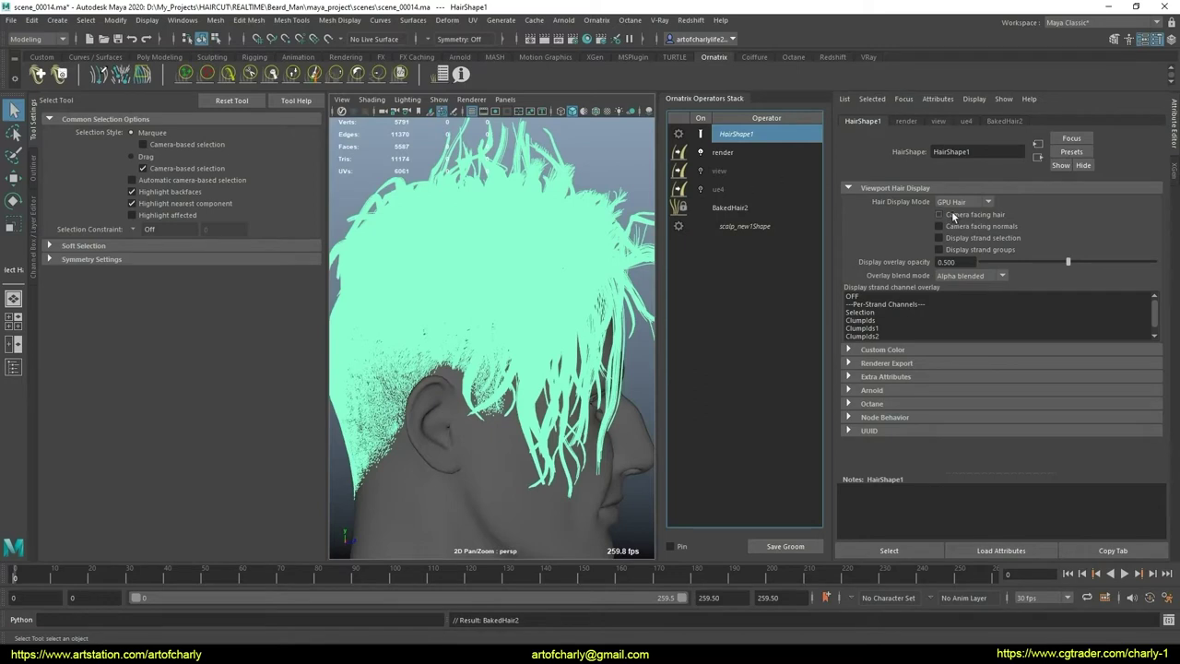
# Step: Compare BakedHair2 strands against the green HairShape1 guide preview while orbiting the head
pyautogui.click(724, 208)
pyautogui.click(736, 134)
pyautogui.click(724, 208)
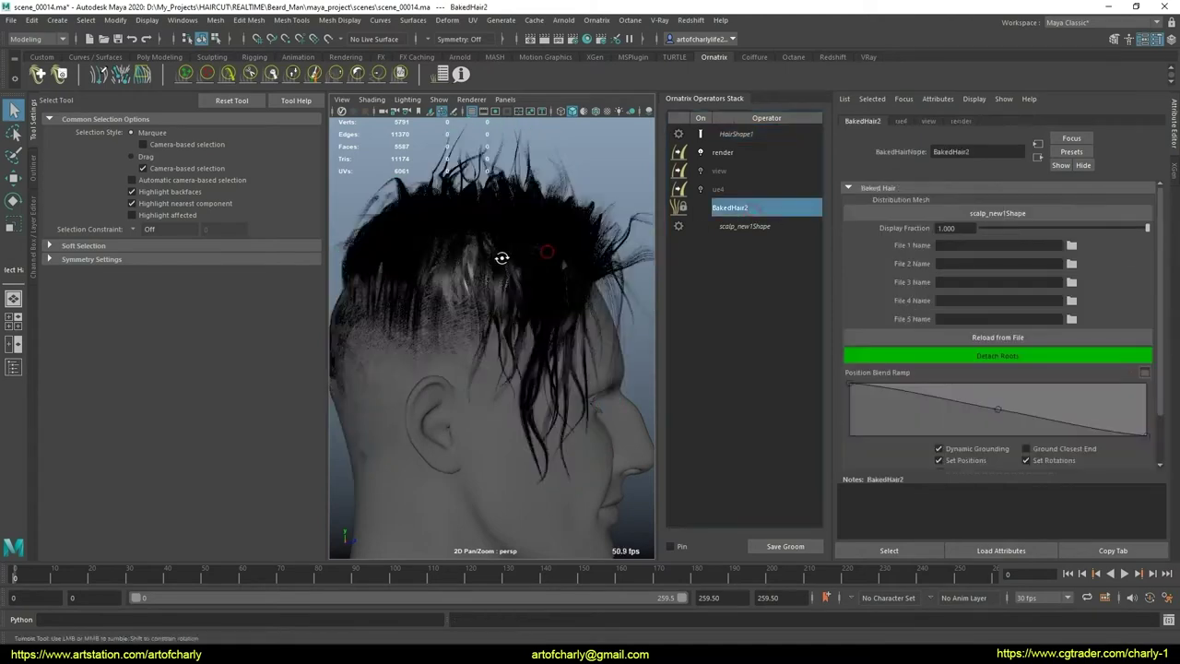
pyautogui.moveTo(501, 258)
pyautogui.keyDown('alt'); pyautogui.mouseDown()
pyautogui.moveTo(509, 302)
pyautogui.moveTo(562, 264)
pyautogui.moveTo(554, 273)
pyautogui.moveTo(621, 266)
pyautogui.moveTo(553, 298)
pyautogui.mouseUp(); pyautogui.keyUp('alt')
pyautogui.click(738, 136)
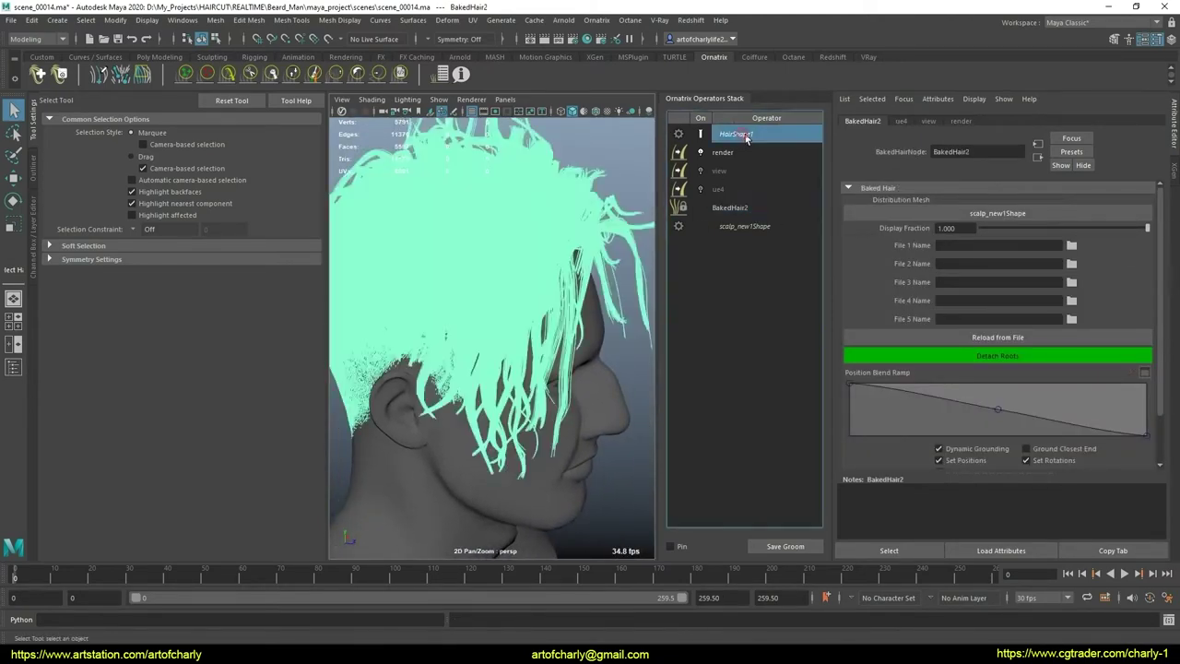
pyautogui.click(748, 208)
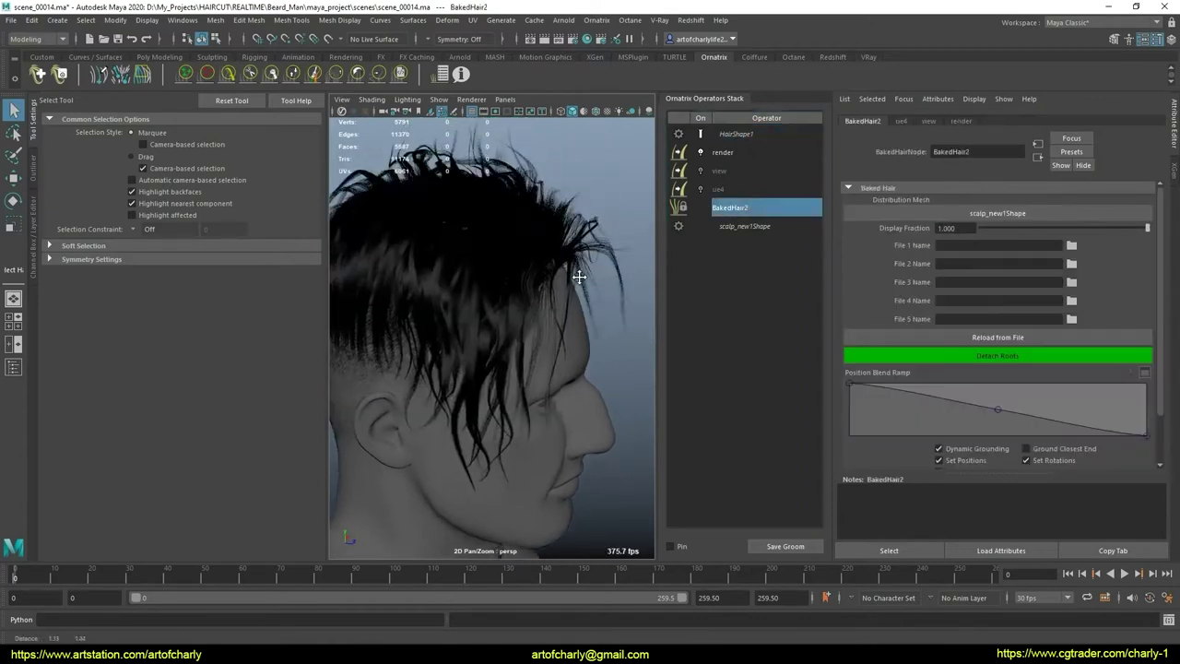
pyautogui.keyDown('alt'); pyautogui.moveTo(616, 428); pyautogui.dragTo(615, 349); pyautogui.keyUp('alt')
pyautogui.scroll(3, 615, 349)
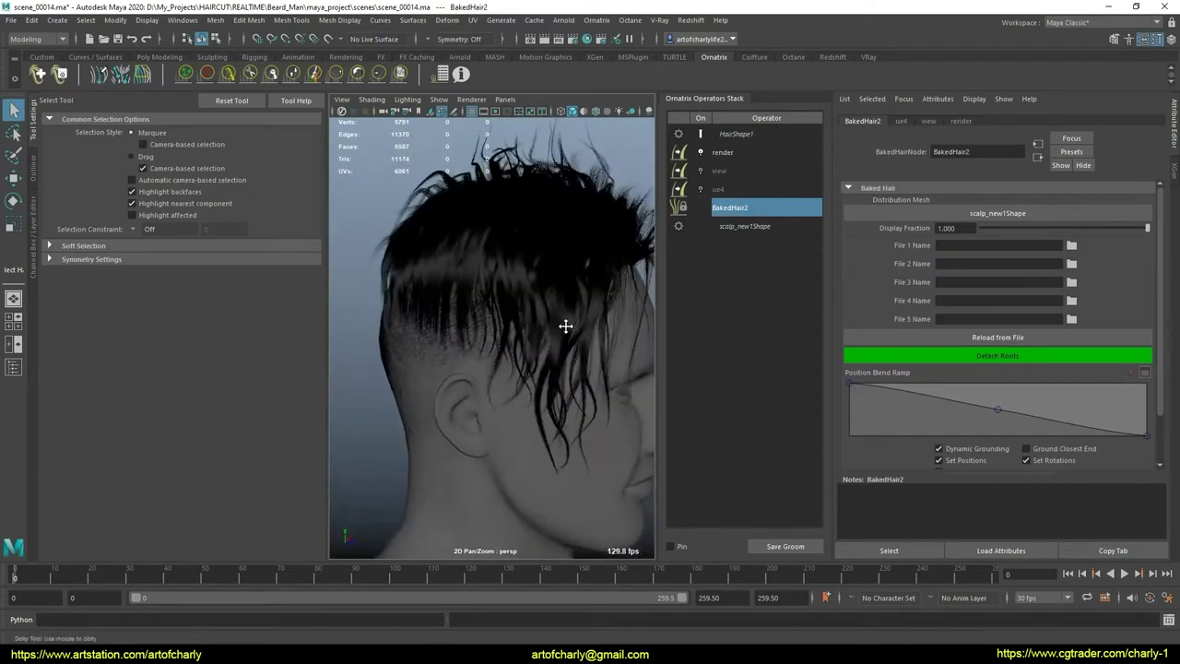
pyautogui.scroll(3, 566, 323)
# Step: Keep HairShape1's Hair Display Mode on GPU Hair, then return to BakedHair2
pyautogui.click(738, 134)
pyautogui.click(979, 203)
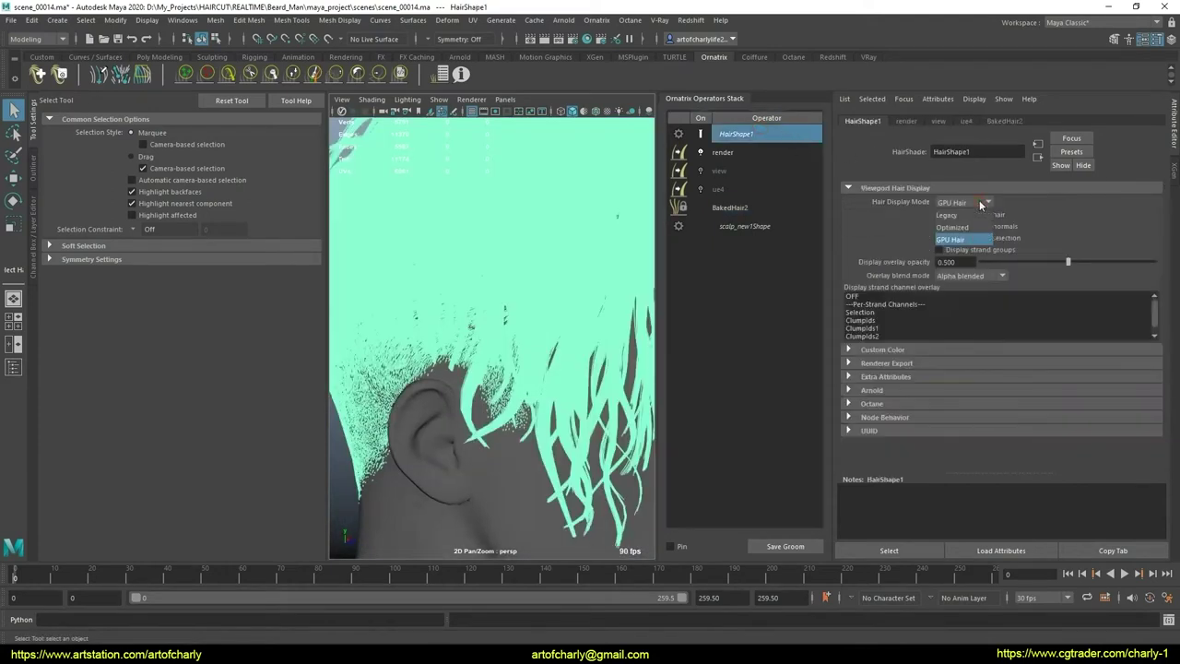
pyautogui.click(985, 214)
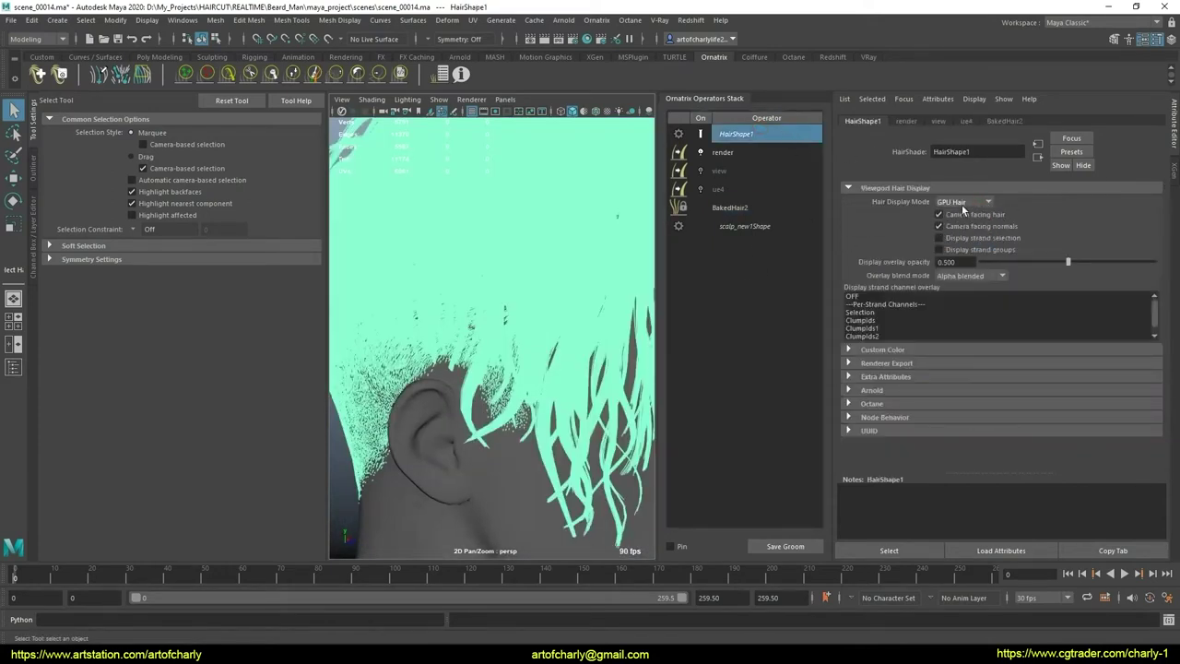
pyautogui.click(730, 207)
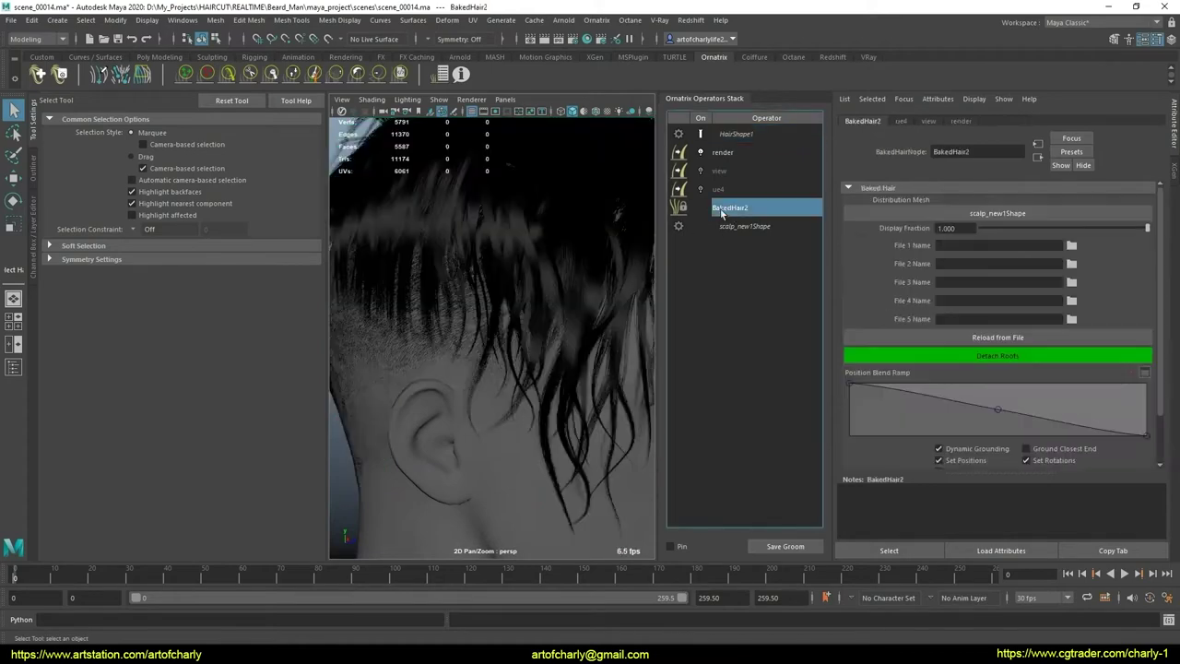
pyautogui.scroll(-2, 560, 316)
pyautogui.scroll(-2, 527, 184)
pyautogui.scroll(-3, 558, 286)
# Step: Orbit around the back of the head to inspect the nape, ear and fade
pyautogui.moveTo(559, 286)
pyautogui.keyDown('alt'); pyautogui.mouseDown()
pyautogui.moveTo(553, 342)
pyautogui.moveTo(663, 347)
pyautogui.moveTo(544, 342)
pyautogui.moveTo(488, 387)
pyautogui.moveTo(624, 448)
pyautogui.moveTo(605, 417)
pyautogui.moveTo(508, 408)
pyautogui.moveTo(546, 416)
pyautogui.moveTo(523, 276)
pyautogui.mouseUp(); pyautogui.keyUp('alt')
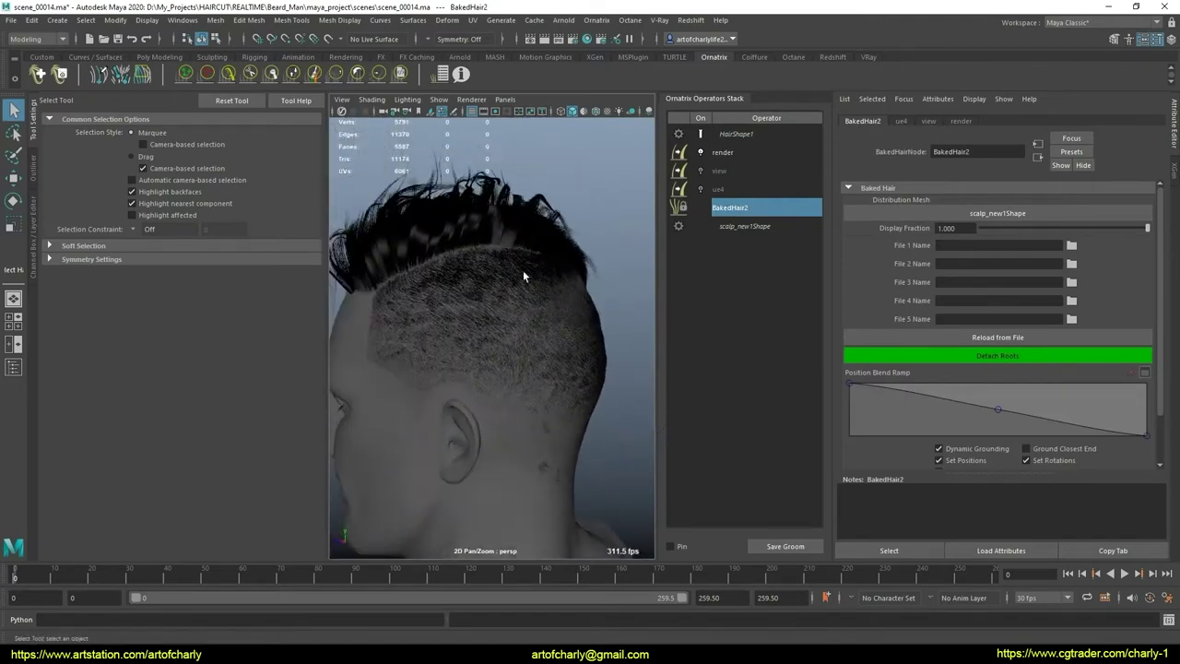
pyautogui.moveTo(518, 436)
pyautogui.keyDown('alt'); pyautogui.mouseDown()
pyautogui.moveTo(526, 342)
pyautogui.moveTo(500, 363)
pyautogui.moveTo(456, 366)
pyautogui.moveTo(633, 390)
pyautogui.moveTo(508, 342)
pyautogui.moveTo(516, 347)
pyautogui.moveTo(500, 364)
pyautogui.moveTo(518, 424)
pyautogui.moveTo(456, 364)
pyautogui.mouseUp(); pyautogui.keyUp('alt')
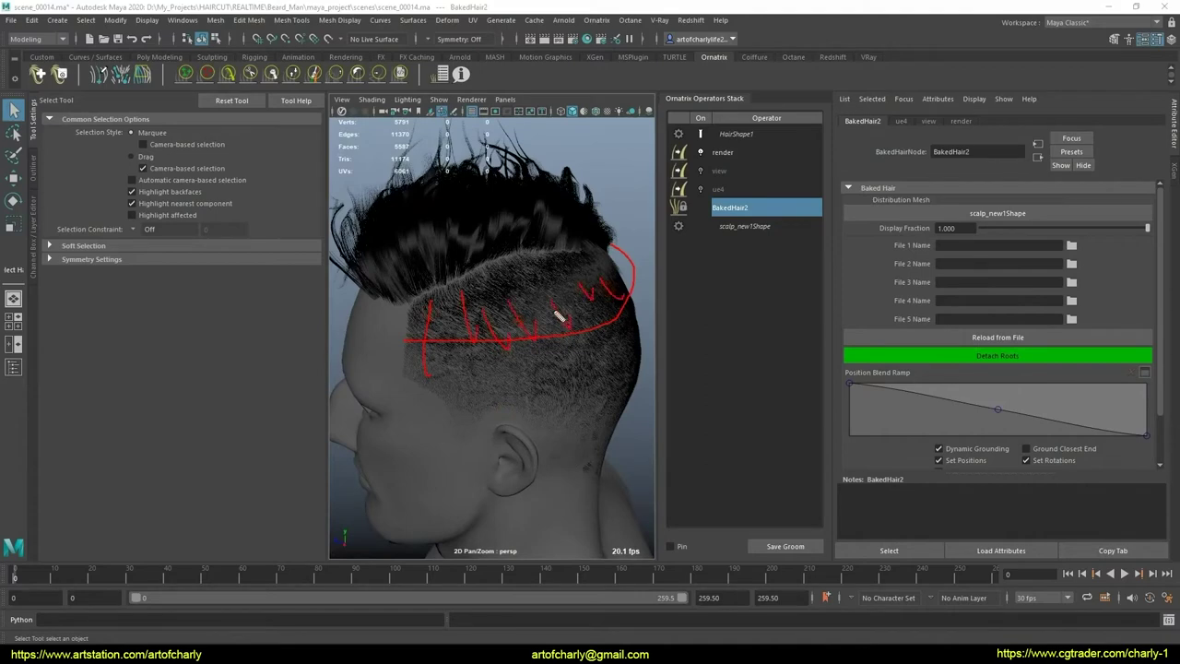
pyautogui.moveTo(530, 335)
pyautogui.keyDown('alt'); pyautogui.mouseDown()
pyautogui.moveTo(492, 282)
pyautogui.moveTo(550, 448)
pyautogui.mouseUp(); pyautogui.keyUp('alt')
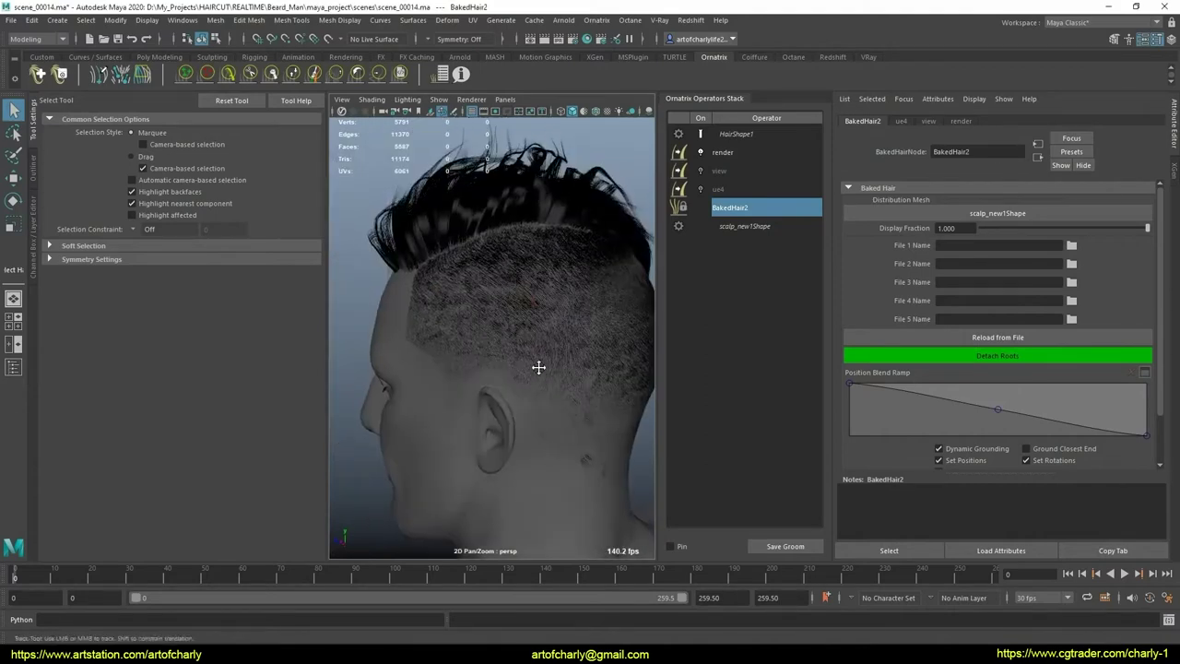
pyautogui.scroll(3, 538, 367)
pyautogui.moveTo(497, 377)
pyautogui.keyDown('alt'); pyautogui.mouseDown(button='middle')
pyautogui.moveTo(569, 369)
pyautogui.moveTo(491, 366)
pyautogui.mouseUp(button='middle'); pyautogui.keyUp('alt')
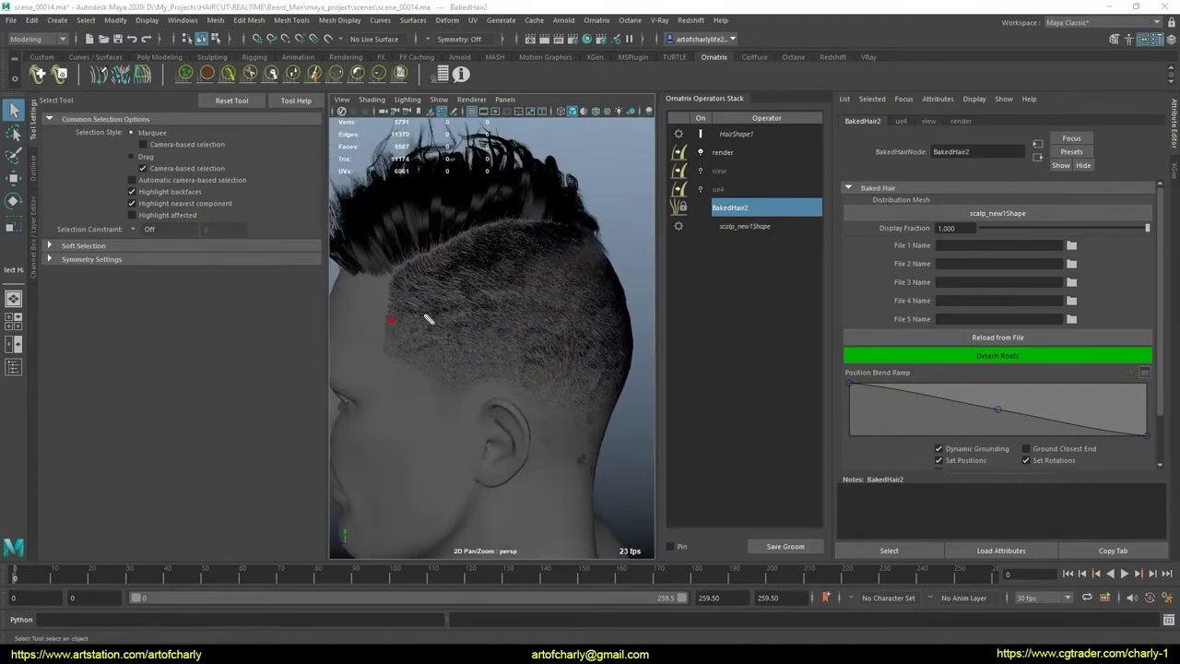
pyautogui.moveTo(597, 389)
pyautogui.keyDown('alt'); pyautogui.mouseDown()
pyautogui.moveTo(553, 310)
pyautogui.moveTo(448, 356)
pyautogui.moveTo(540, 390)
pyautogui.mouseUp(); pyautogui.keyUp('alt')
pyautogui.moveTo(540, 390)
pyautogui.keyDown('alt'); pyautogui.mouseDown(button='middle')
pyautogui.moveTo(459, 394)
pyautogui.moveTo(495, 327)
pyautogui.mouseUp(button='middle'); pyautogui.keyUp('alt')
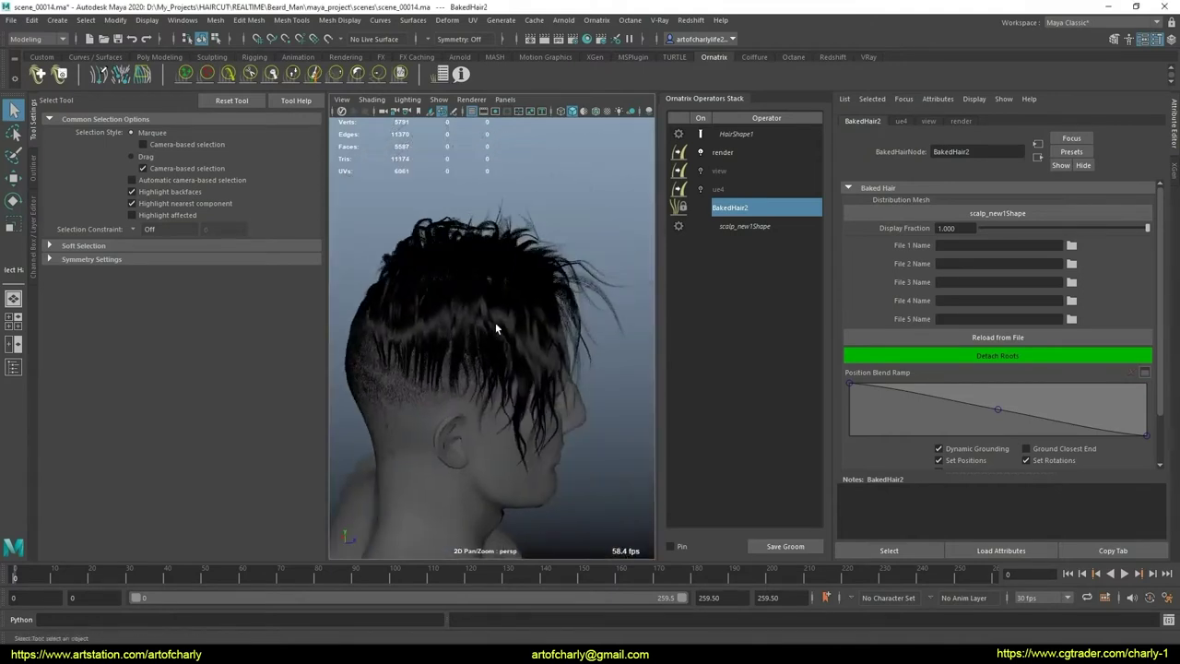
# Step: Orbit and zoom to view the face profile with the baked hair
pyautogui.scroll(3, 478, 382)
pyautogui.moveTo(553, 368)
pyautogui.keyDown('alt'); pyautogui.mouseDown()
pyautogui.moveTo(561, 351)
pyautogui.moveTo(524, 271)
pyautogui.moveTo(587, 335)
pyautogui.moveTo(559, 310)
pyautogui.moveTo(516, 316)
pyautogui.mouseUp(); pyautogui.keyUp('alt')
pyautogui.scroll(-2, 516, 301)
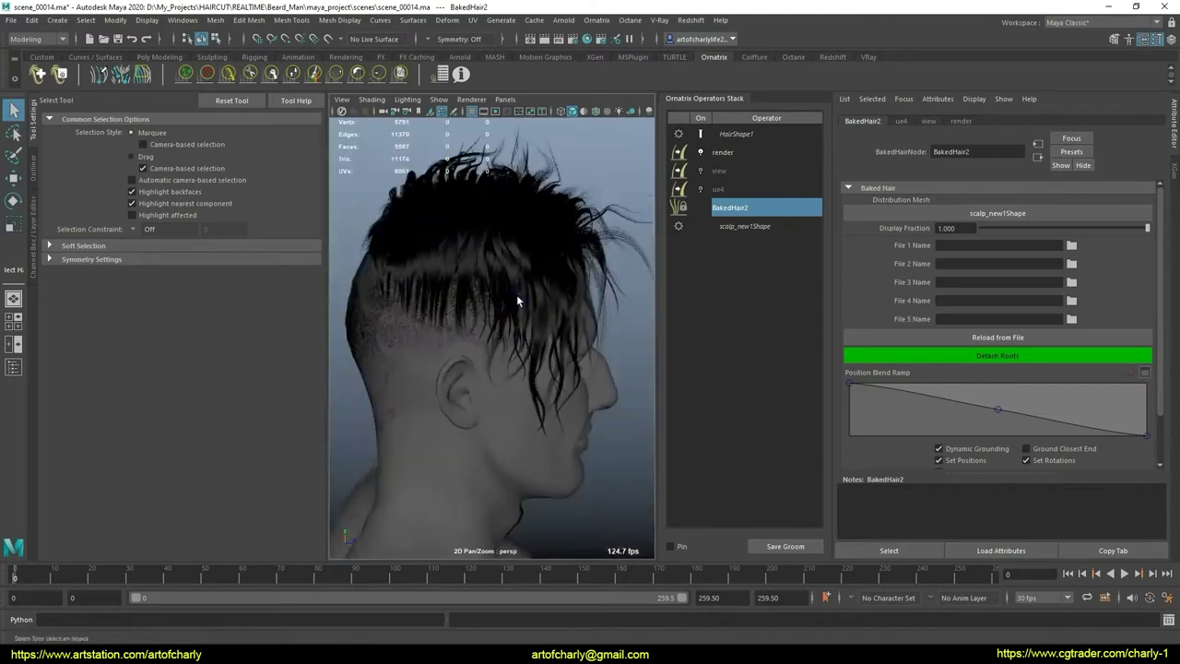
pyautogui.scroll(2, 516, 300)
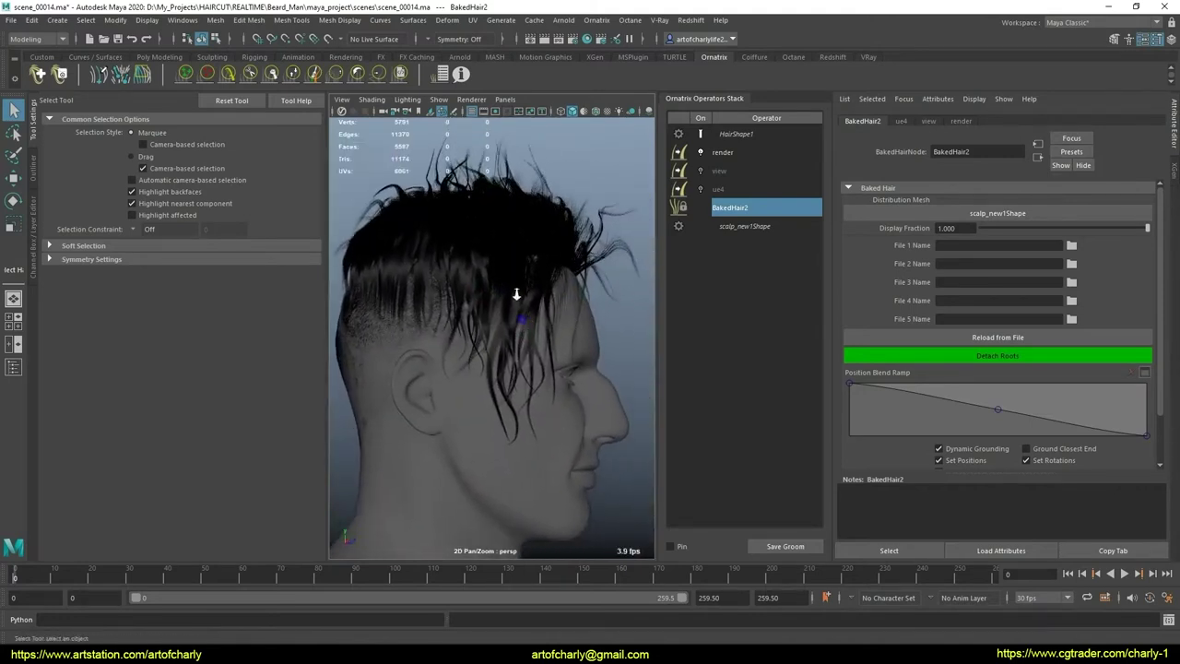
pyautogui.scroll(-2, 516, 316)
# Step: Close the empty Arnold RenderView, set the viewport renderer to Arnold and start Live IPR
pyautogui.click(568, 21)
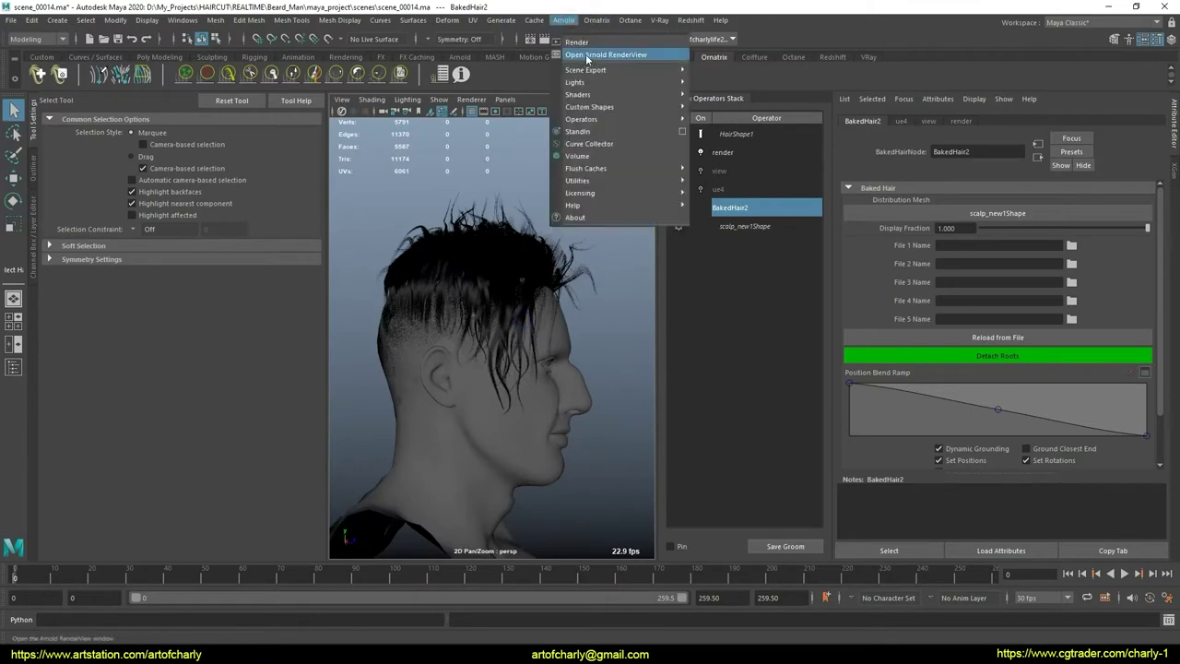
pyautogui.click(585, 53)
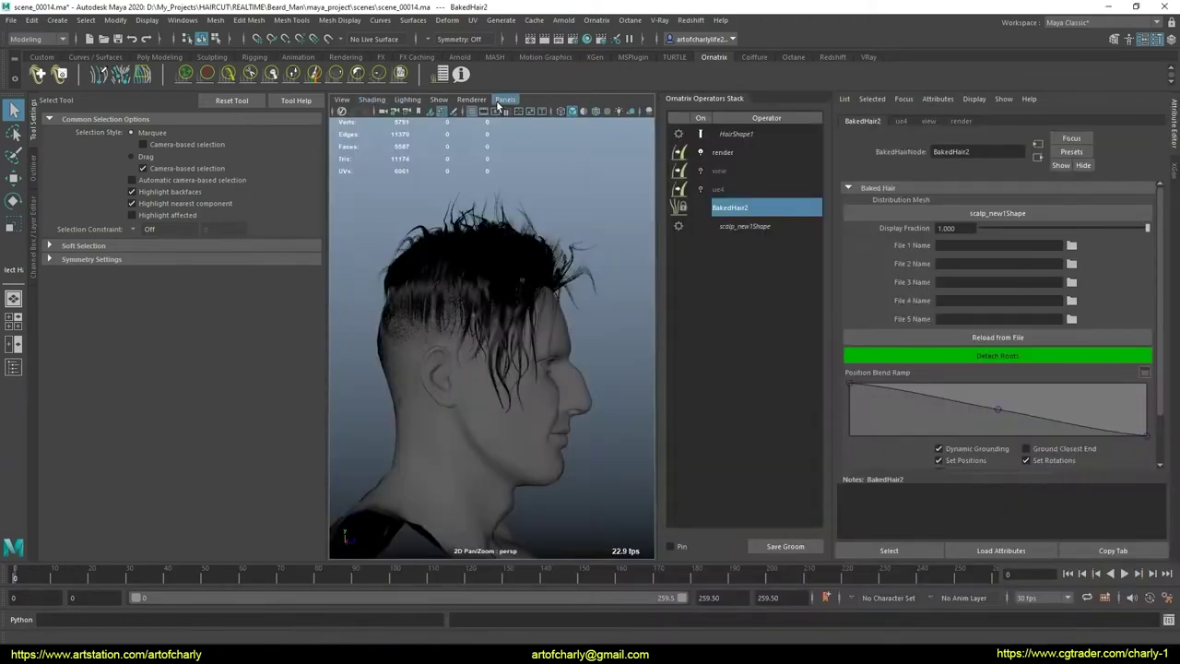
pyautogui.click(504, 99)
pyautogui.click(471, 100)
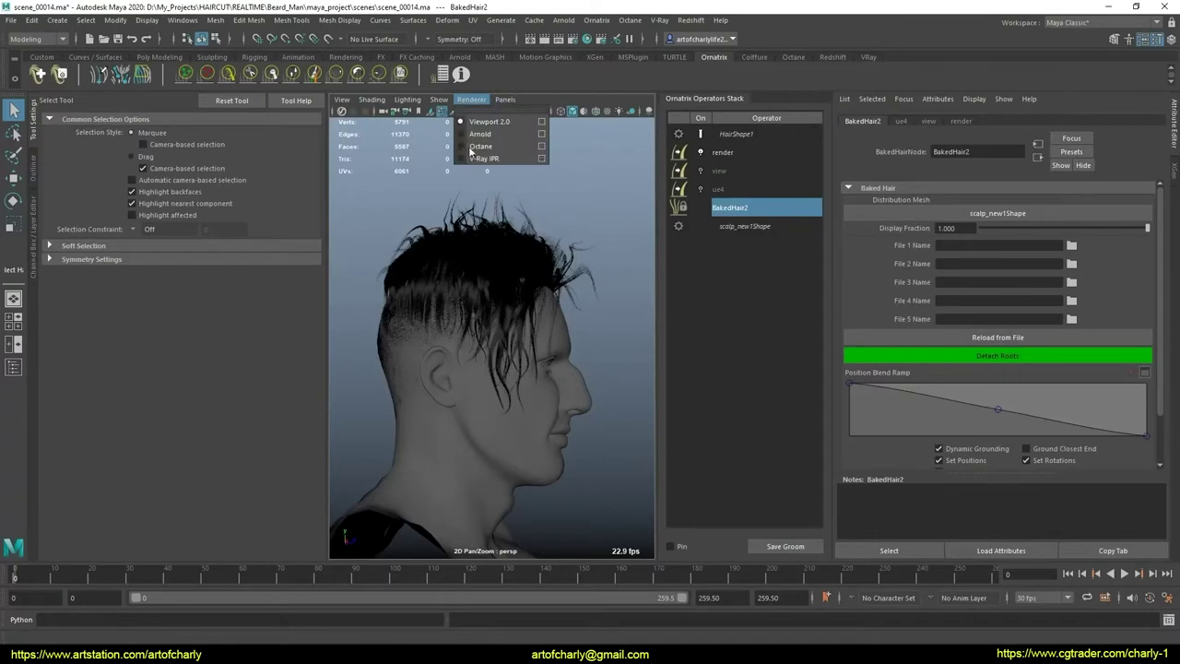
pyautogui.click(462, 136)
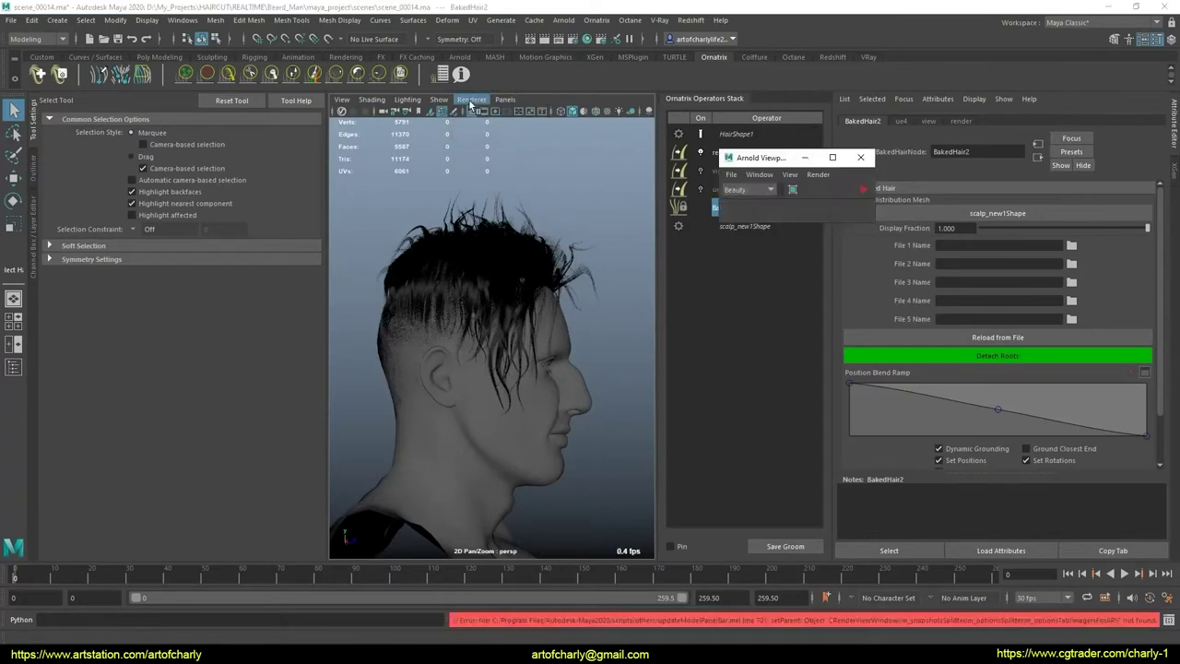
pyautogui.moveTo(765, 164); pyautogui.dragTo(858, 171)
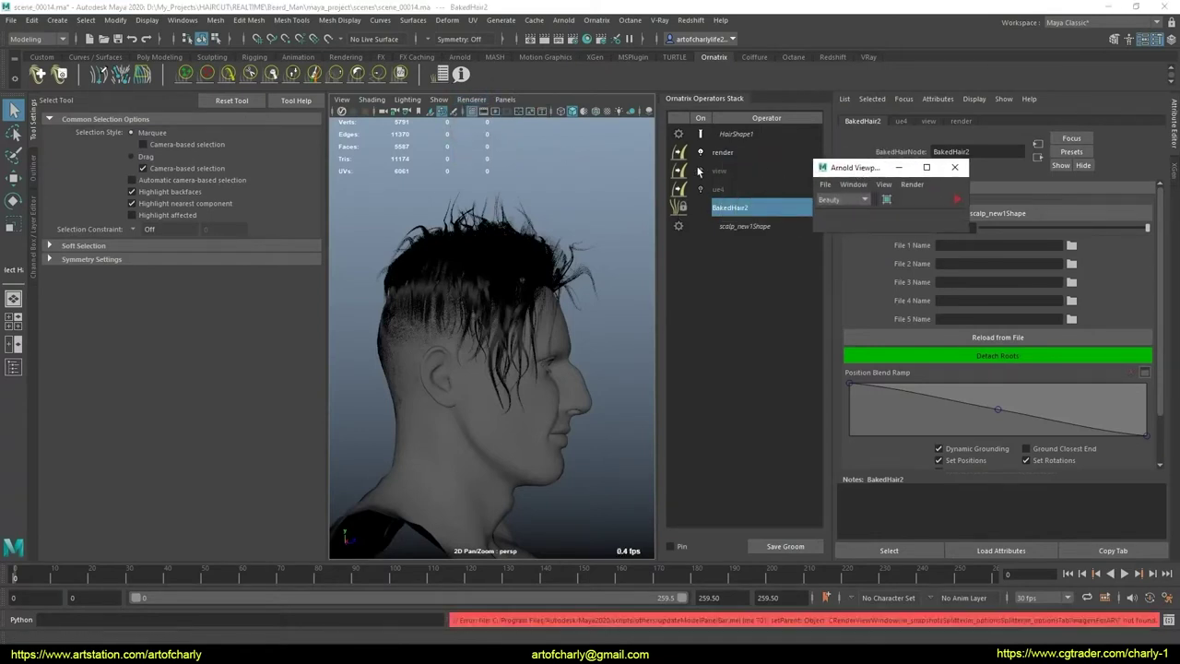
pyautogui.click(957, 199)
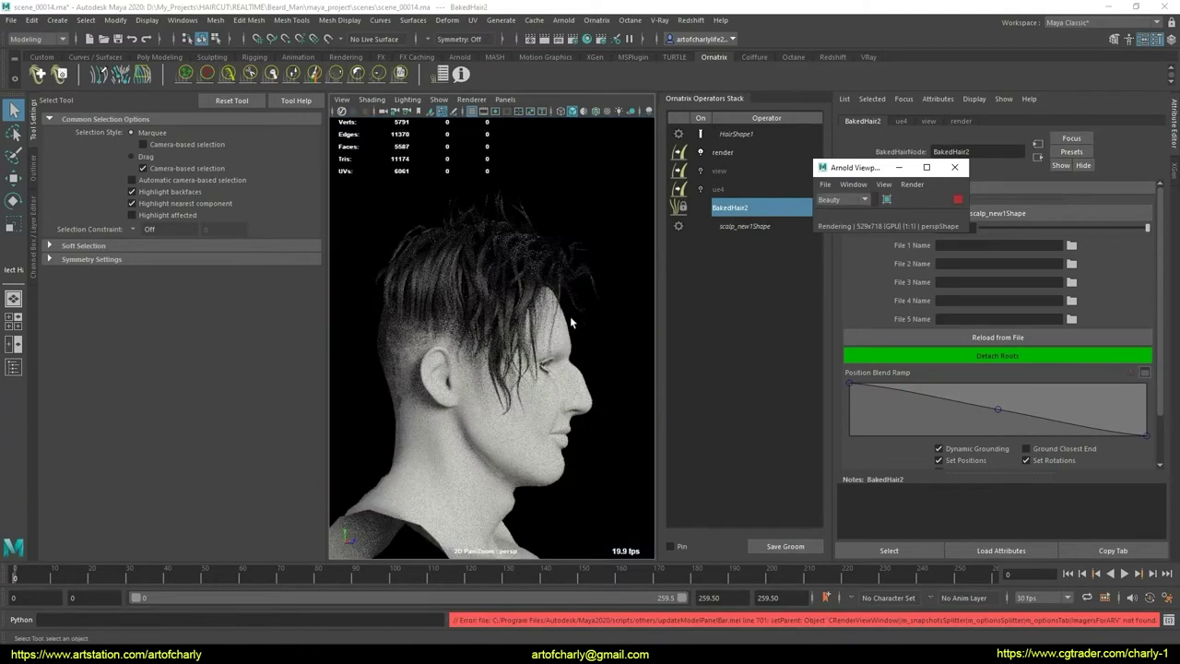
# Step: Orbit around the head under the live Arnold render, then stop the IPR
pyautogui.keyDown('alt'); pyautogui.moveTo(555, 330); pyautogui.dragTo(500, 330, button='right'); pyautogui.keyUp('alt')
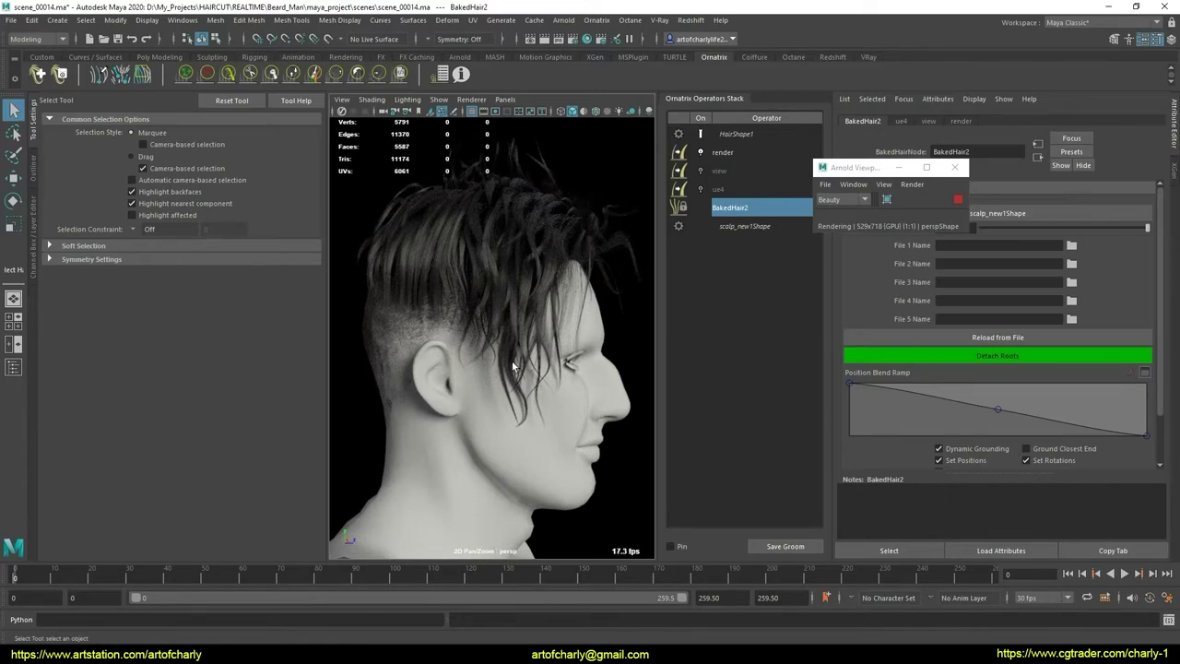
pyautogui.moveTo(577, 302)
pyautogui.keyDown('alt'); pyautogui.mouseDown()
pyautogui.moveTo(467, 312)
pyautogui.moveTo(526, 338)
pyautogui.mouseUp(); pyautogui.keyUp('alt')
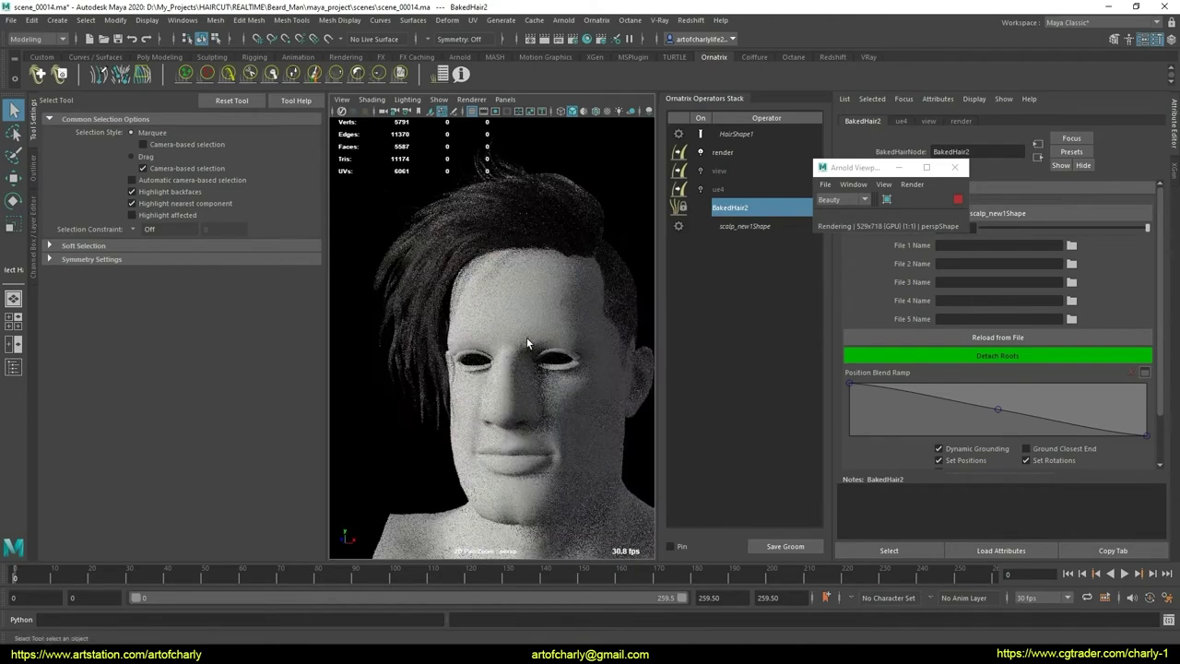
pyautogui.moveTo(500, 329)
pyautogui.keyDown('alt'); pyautogui.mouseDown()
pyautogui.moveTo(596, 341)
pyautogui.moveTo(562, 306)
pyautogui.mouseUp(); pyautogui.keyUp('alt')
pyautogui.keyDown('alt'); pyautogui.moveTo(562, 306); pyautogui.dragTo(565, 353, button='middle'); pyautogui.keyUp('alt')
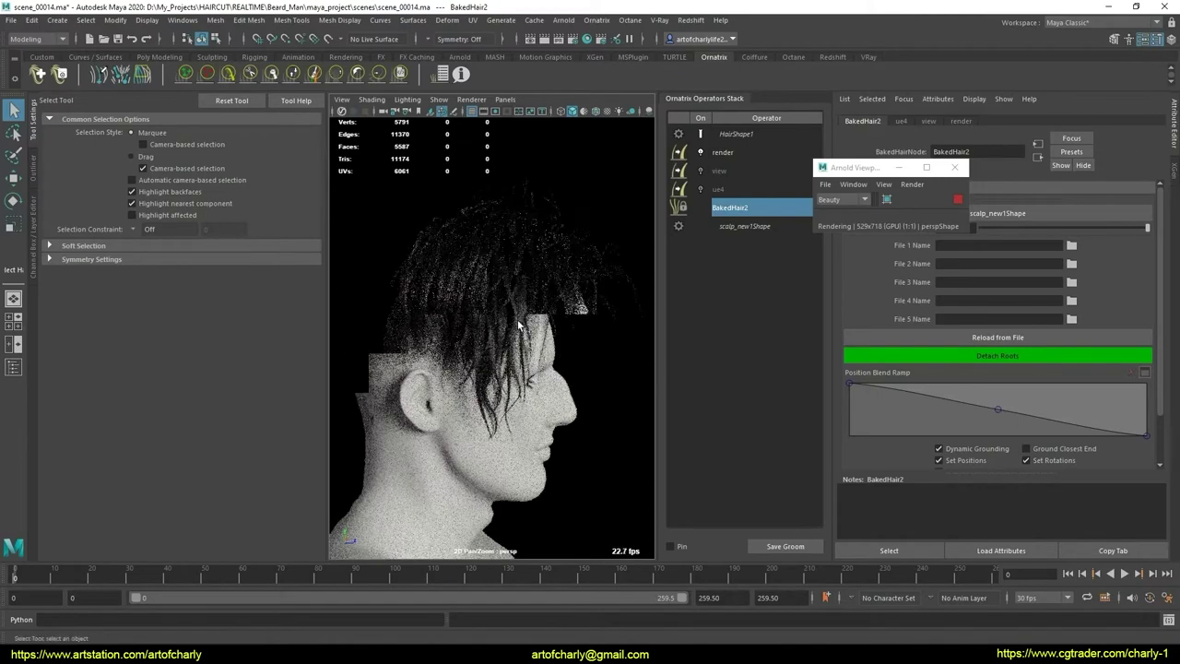
pyautogui.scroll(3, 507, 367)
pyautogui.keyDown('alt'); pyautogui.moveTo(507, 367); pyautogui.dragTo(537, 352, button='right'); pyautogui.keyUp('alt')
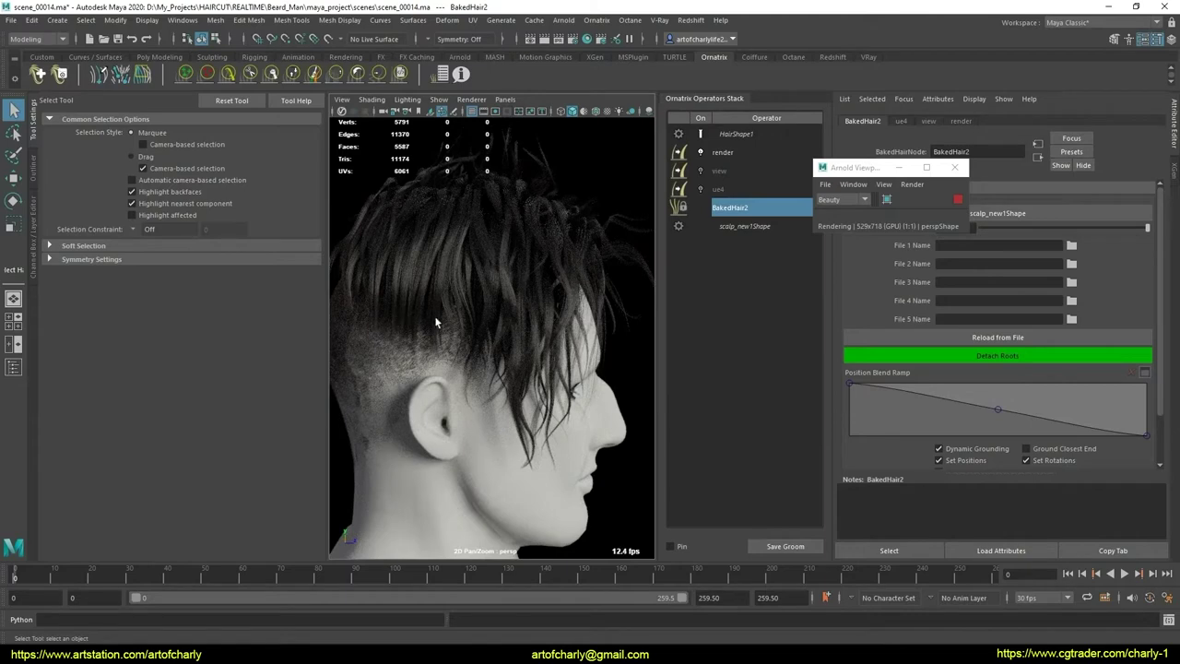
pyautogui.moveTo(507, 351)
pyautogui.keyDown('alt'); pyautogui.mouseDown()
pyautogui.moveTo(526, 331)
pyautogui.moveTo(524, 313)
pyautogui.mouseUp(); pyautogui.keyUp('alt')
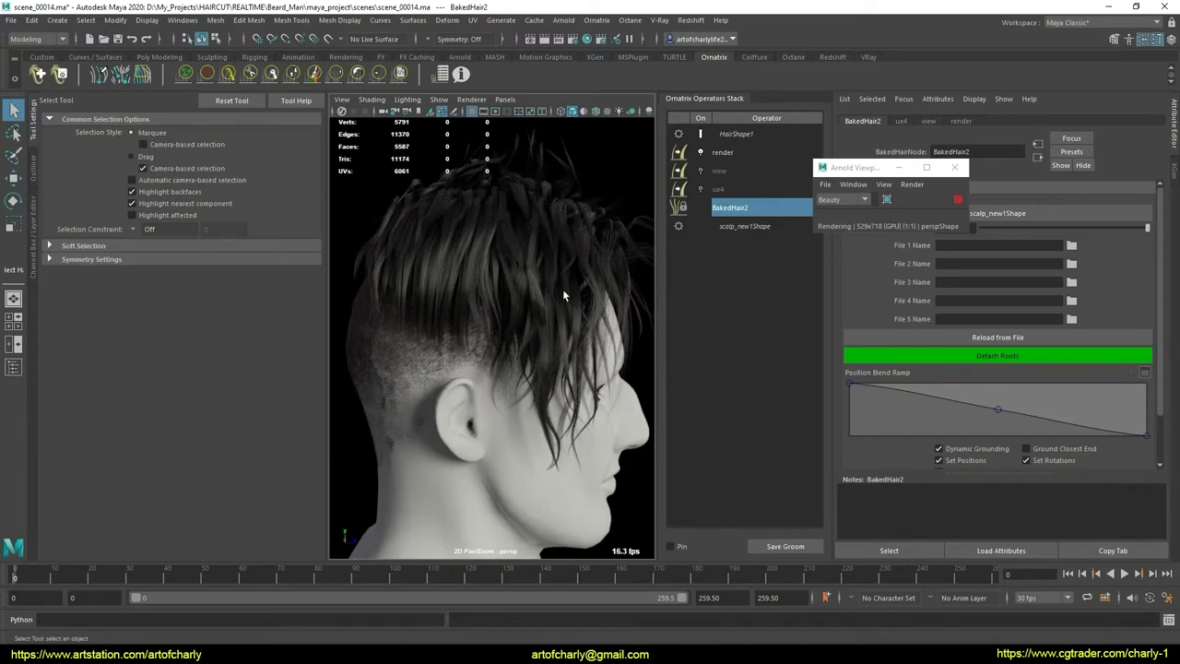
pyautogui.click(957, 199)
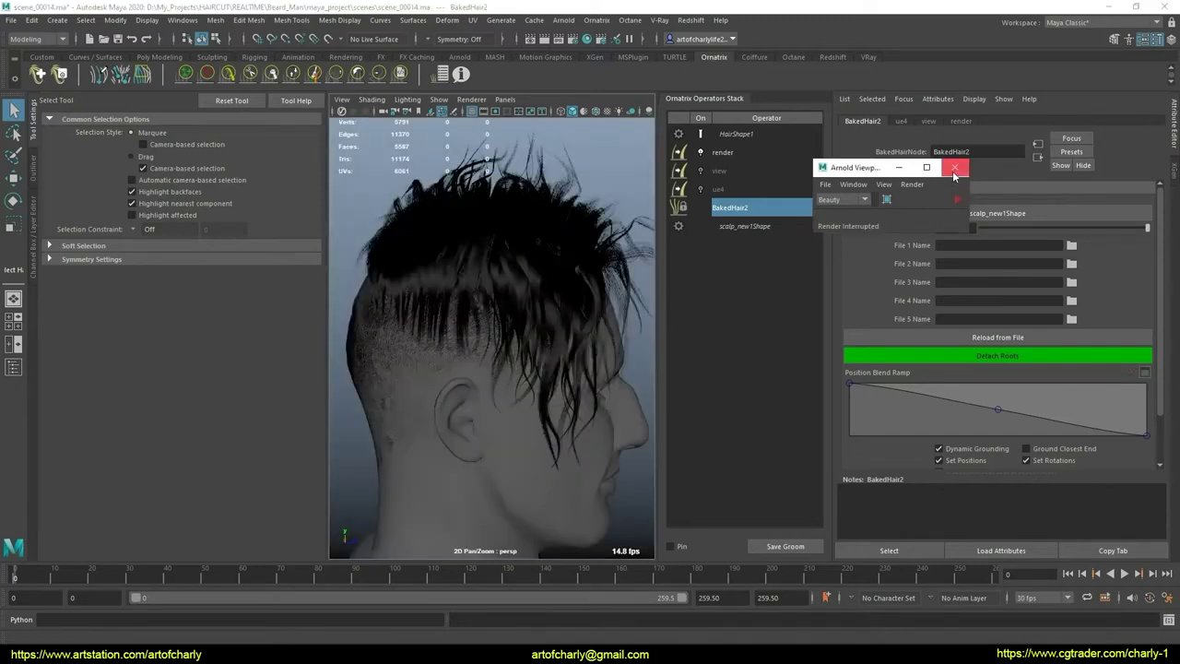
# Step: Close the Arnold viewport window and review HairShape1, render width and BakedHair2 operators
pyautogui.click(954, 169)
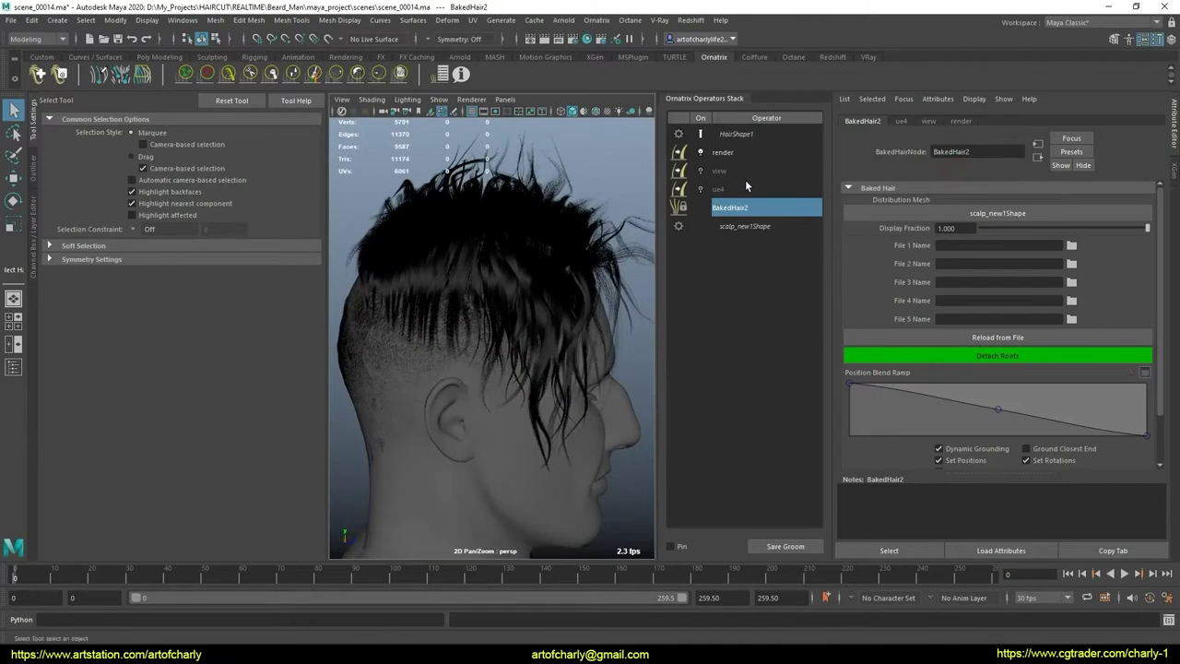
pyautogui.click(743, 134)
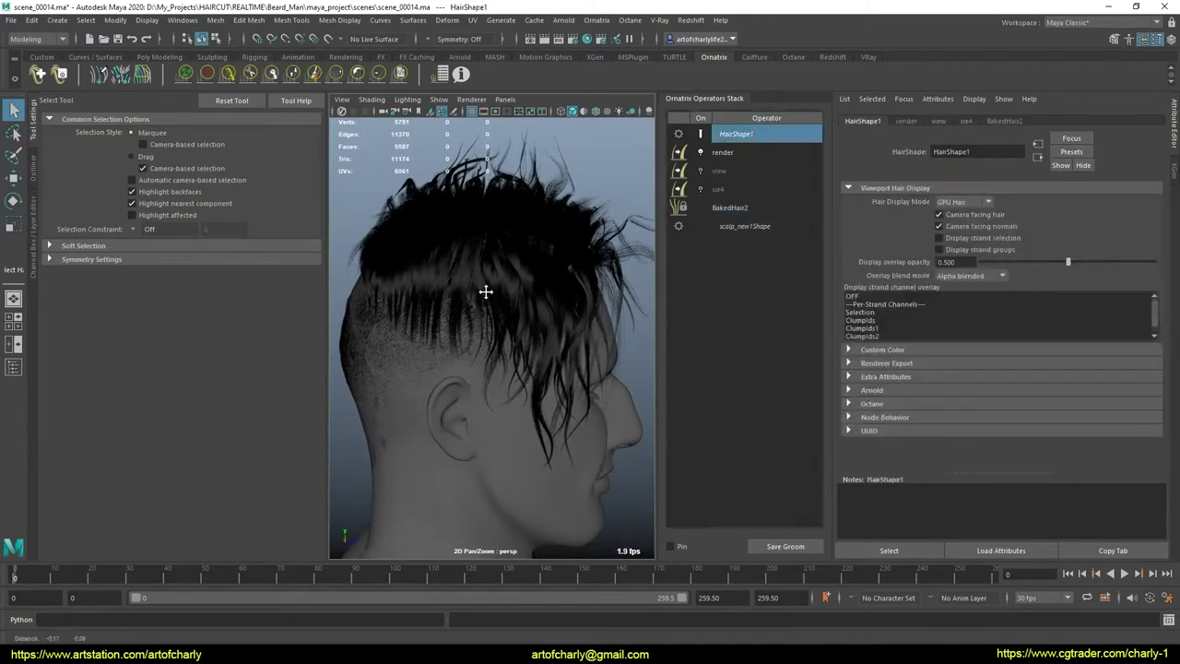
pyautogui.moveTo(485, 289)
pyautogui.keyDown('alt'); pyautogui.mouseDown()
pyautogui.moveTo(540, 331)
pyautogui.moveTo(540, 316)
pyautogui.moveTo(493, 319)
pyautogui.moveTo(530, 314)
pyautogui.mouseUp(); pyautogui.keyUp('alt')
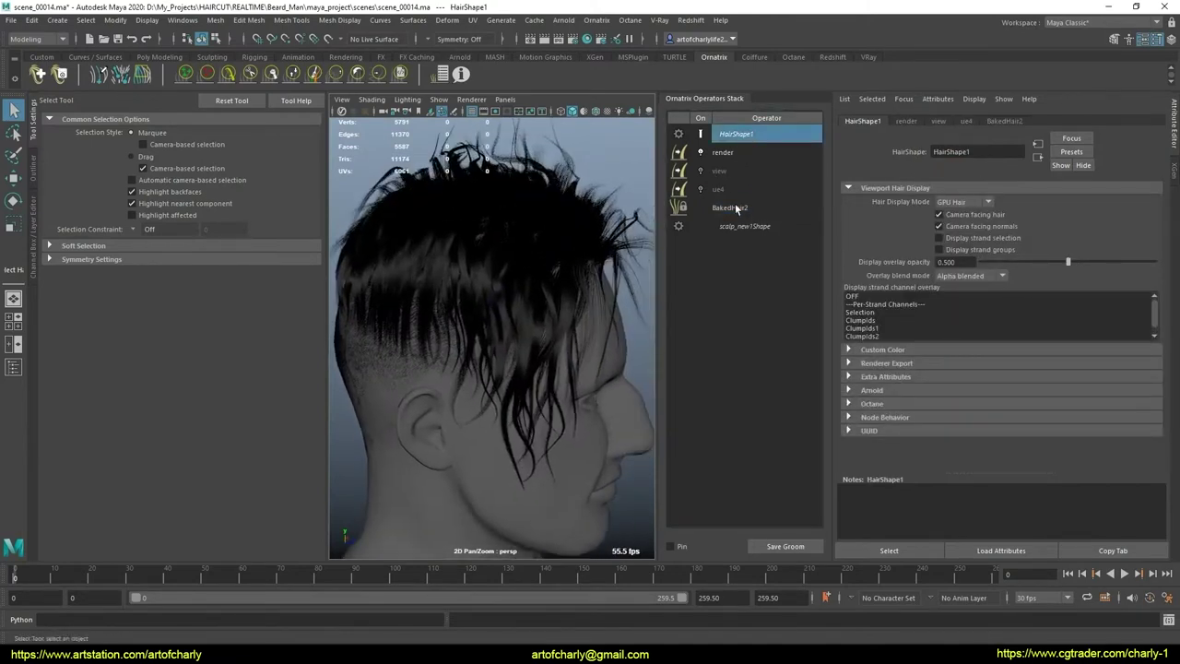
pyautogui.click(733, 207)
pyautogui.click(738, 136)
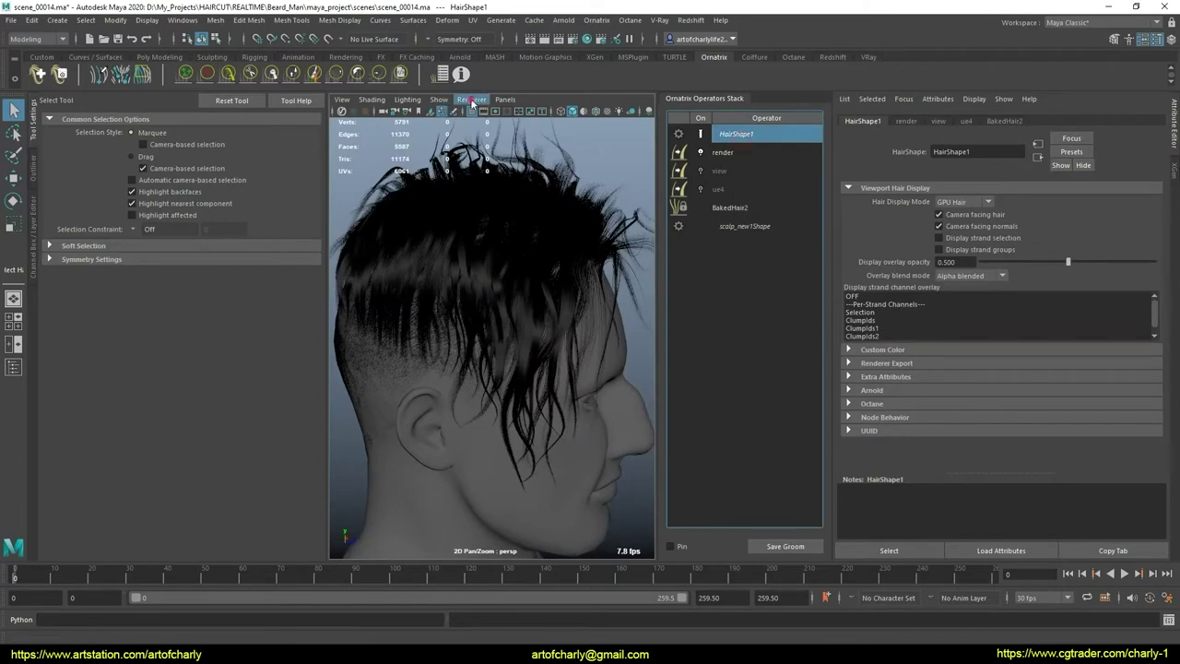
pyautogui.click(745, 153)
pyautogui.click(733, 208)
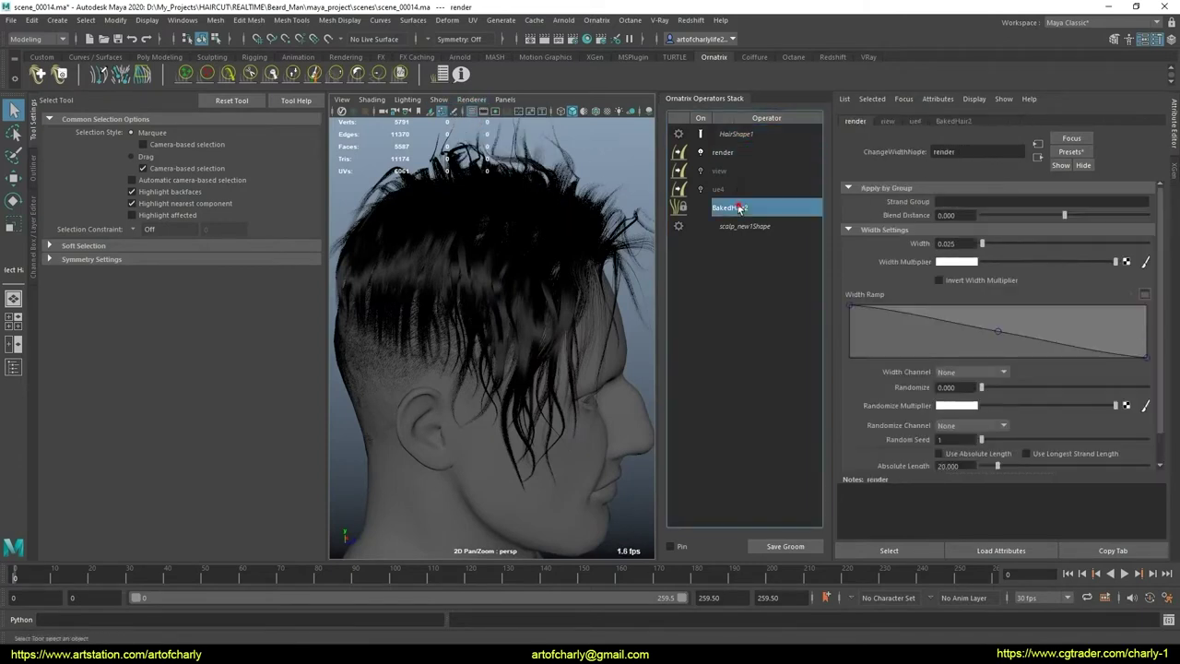
pyautogui.click(738, 134)
pyautogui.moveTo(543, 279)
pyautogui.keyDown('alt'); pyautogui.mouseDown()
pyautogui.moveTo(557, 274)
pyautogui.moveTo(545, 243)
pyautogui.moveTo(634, 225)
pyautogui.moveTo(528, 292)
pyautogui.mouseUp(); pyautogui.keyUp('alt')
# Step: Toggle Camera facing hair and wireframe on shaded off and on, ending on BakedHair2
pyautogui.click(942, 218)
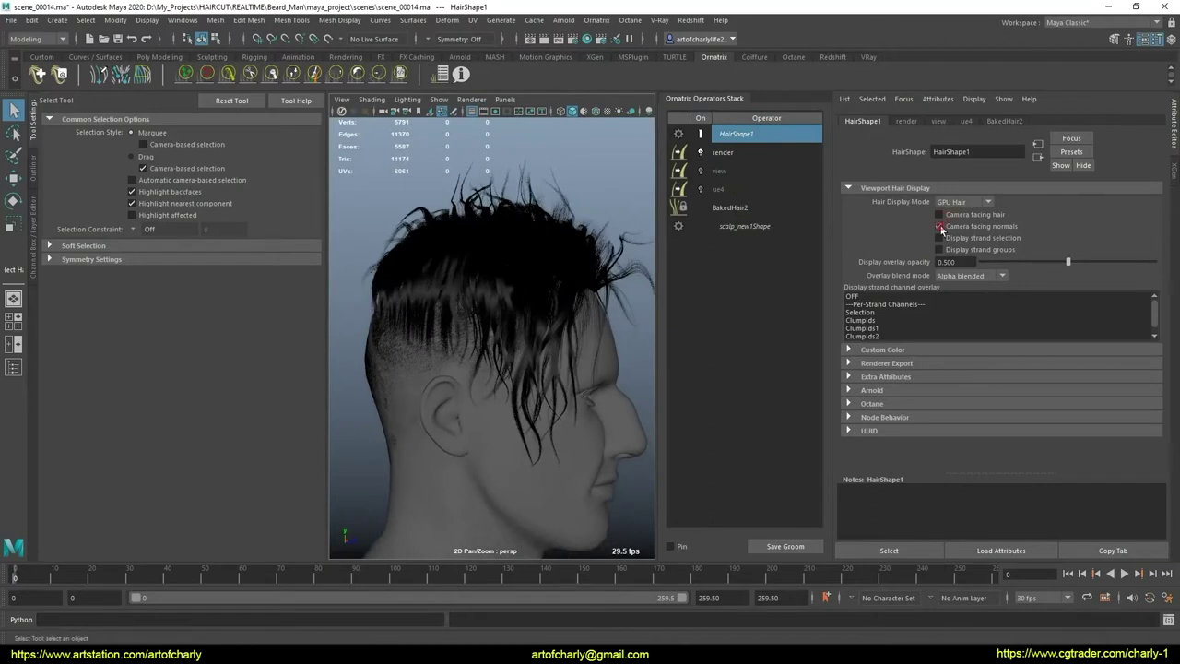
pyautogui.click(728, 208)
pyautogui.click(734, 137)
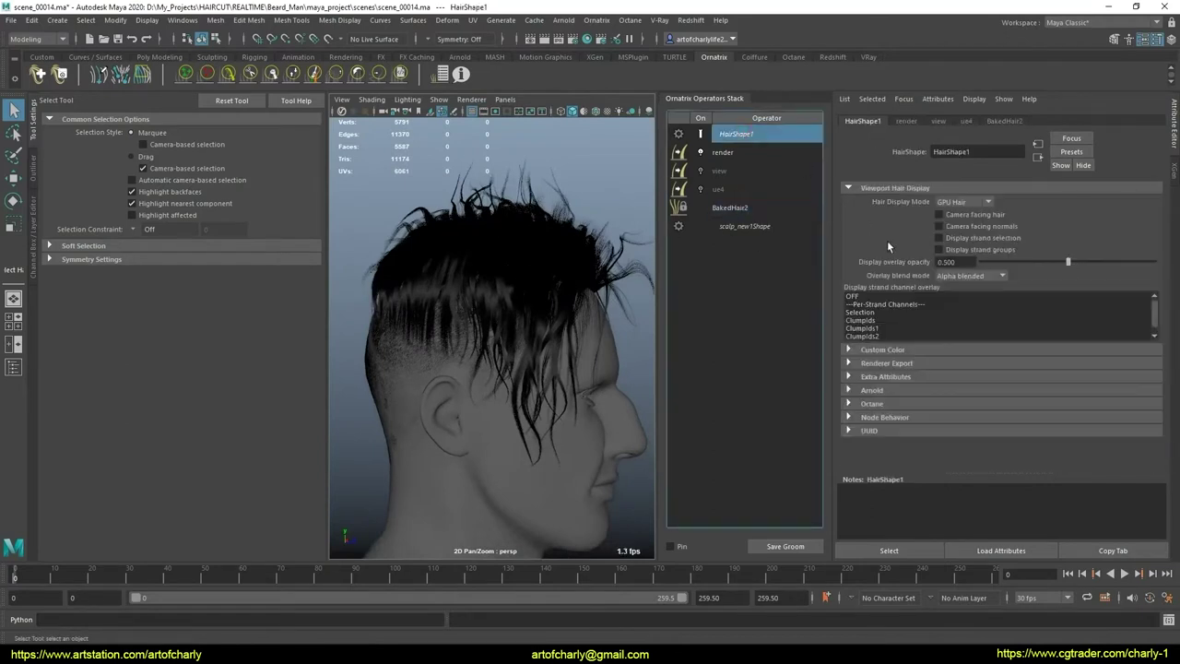
pyautogui.click(939, 213)
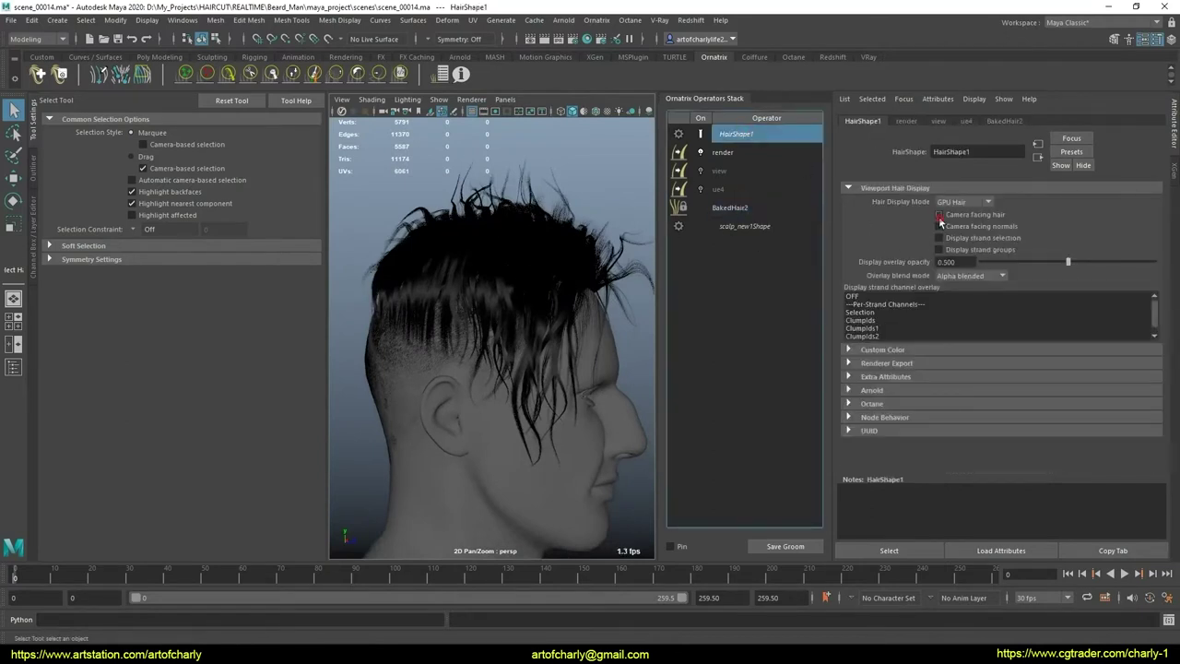
pyautogui.click(566, 112)
pyautogui.click(567, 111)
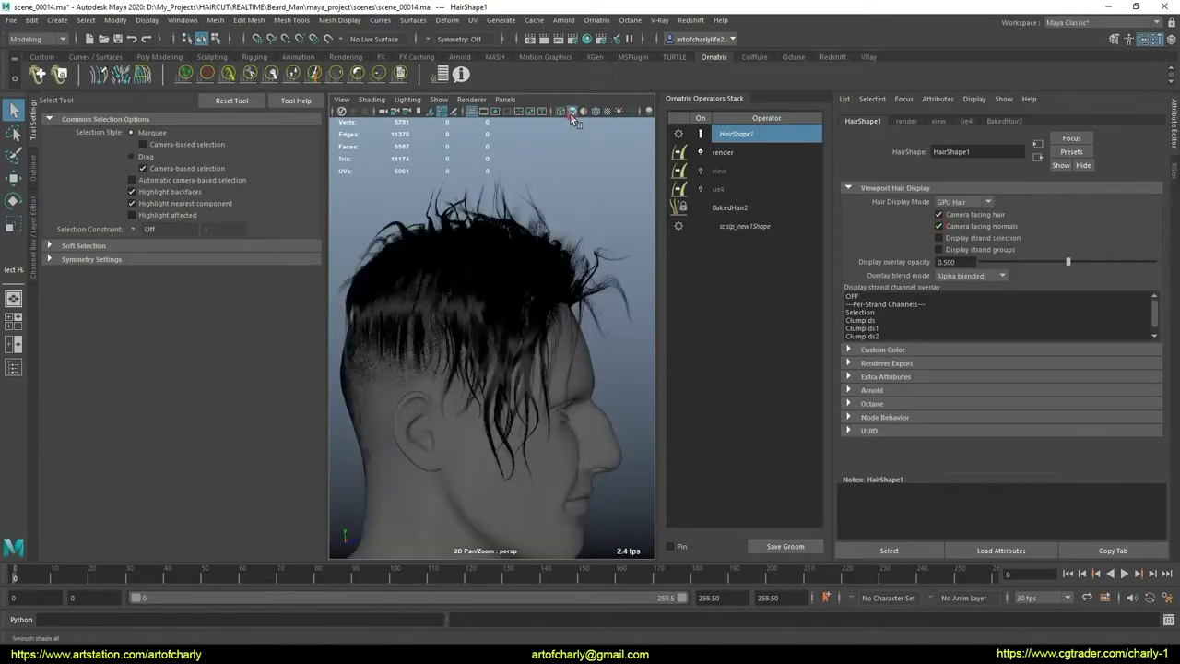
pyautogui.click(570, 113)
pyautogui.click(758, 210)
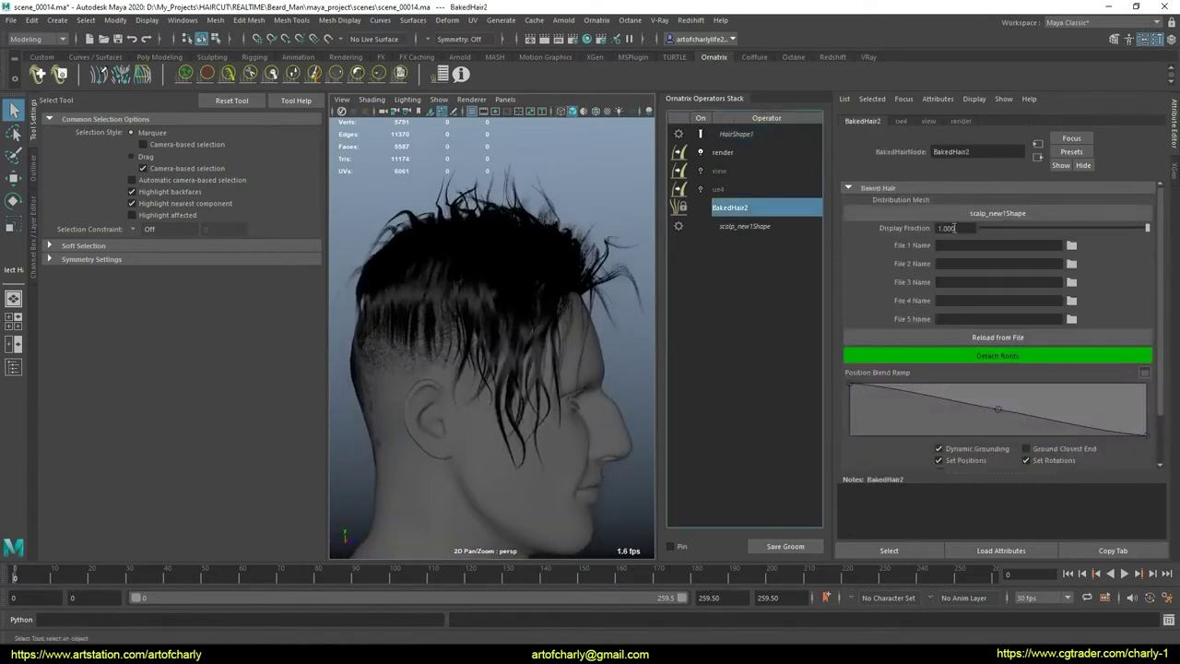
pyautogui.doubleClick(954, 228)
pyautogui.write('0.1')
pyautogui.press('Return')
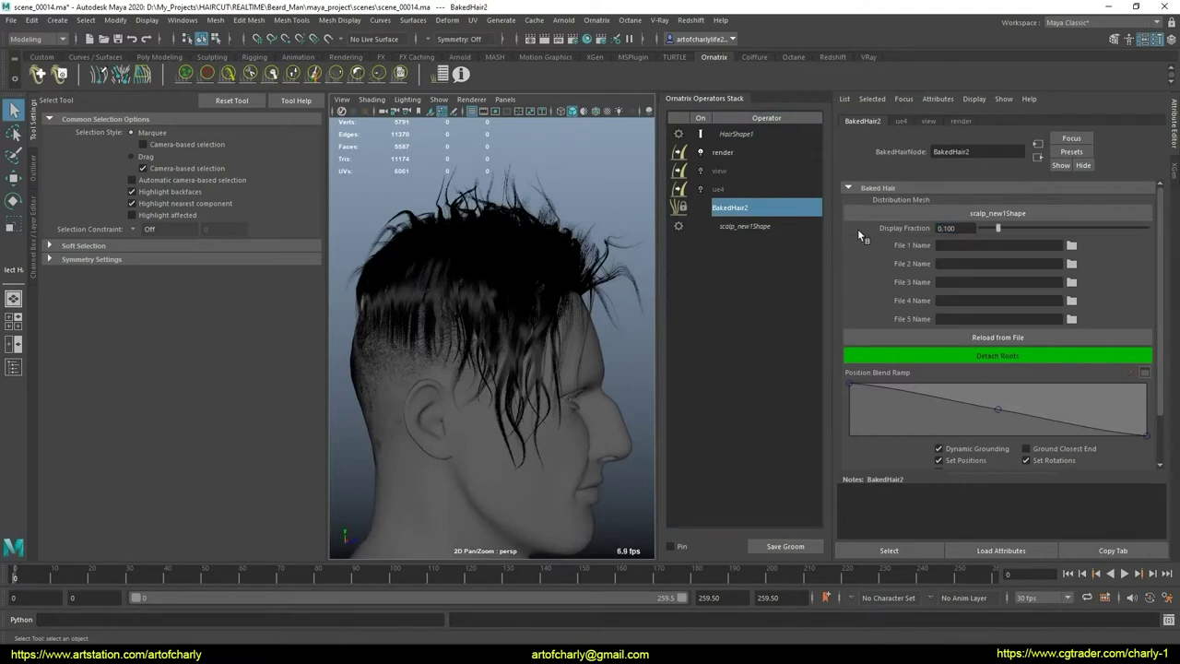
pyautogui.doubleClick(946, 229)
pyautogui.write('5')
pyautogui.press('Return')
pyautogui.keyDown('alt'); pyautogui.moveTo(620, 319); pyautogui.dragTo(704, 288); pyautogui.keyUp('alt')
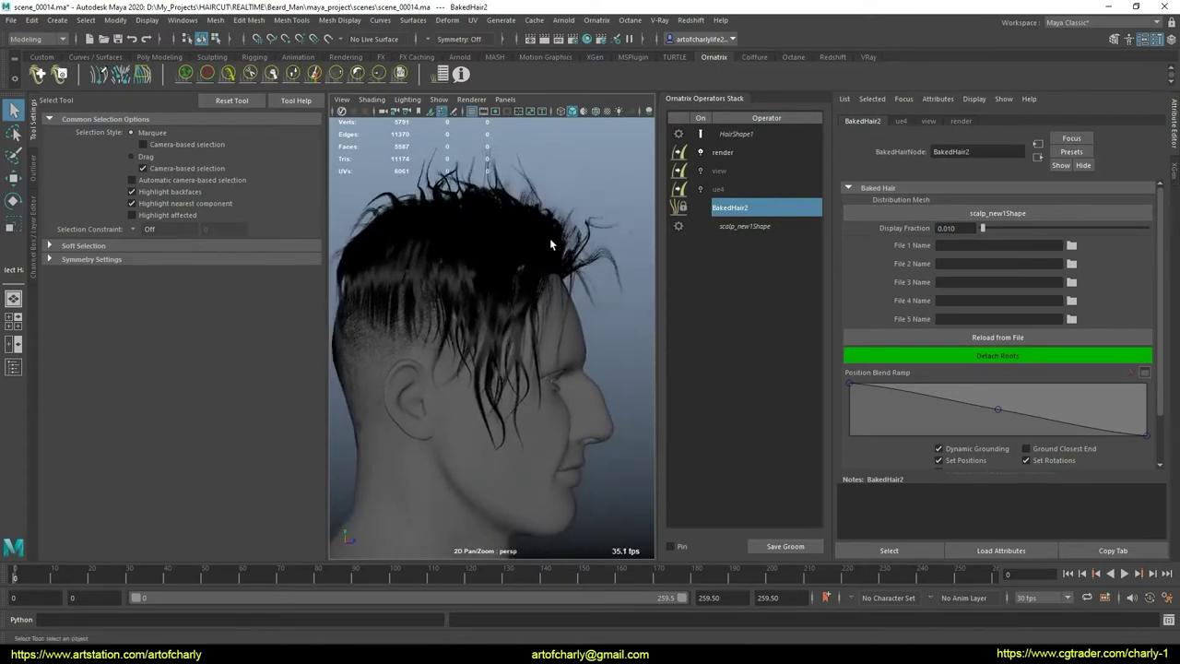
pyautogui.keyDown('alt'); pyautogui.moveTo(550, 237); pyautogui.dragTo(476, 303); pyautogui.keyUp('alt')
pyautogui.keyDown('alt'); pyautogui.moveTo(477, 304); pyautogui.dragTo(454, 298, button='middle'); pyautogui.keyUp('alt')
pyautogui.keyDown('alt'); pyautogui.moveTo(454, 299); pyautogui.dragTo(487, 290); pyautogui.keyUp('alt')
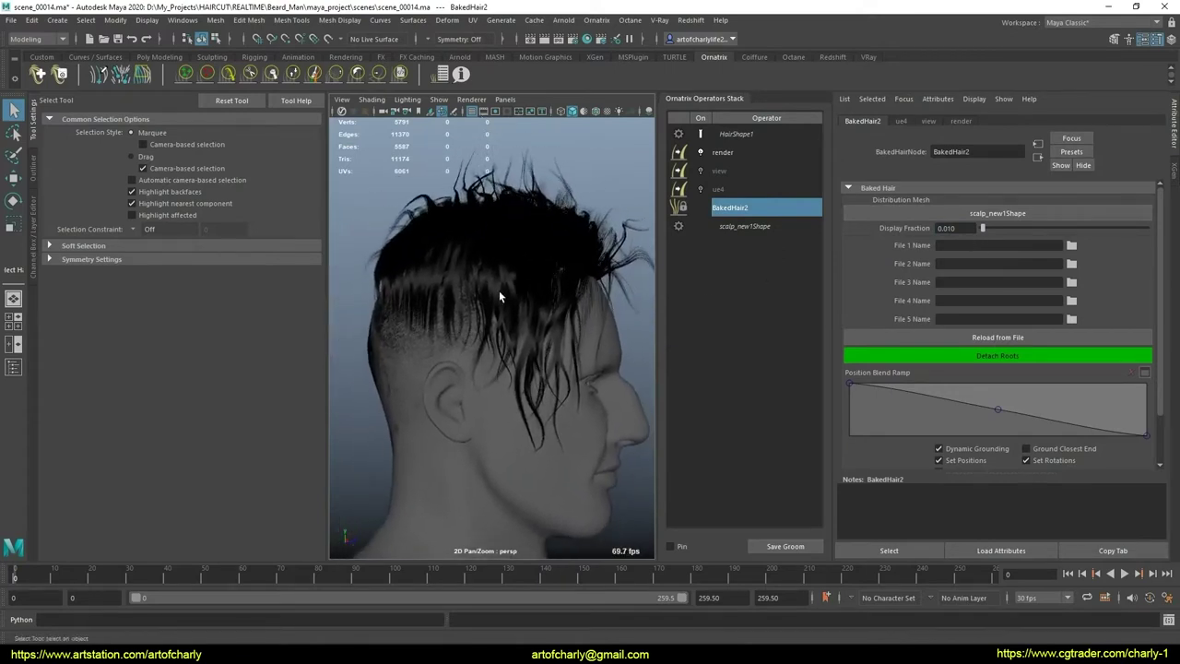
pyautogui.keyDown('alt'); pyautogui.moveTo(488, 290); pyautogui.dragTo(469, 308, button='right'); pyautogui.keyUp('alt')
pyautogui.scroll(-3, 469, 308)
pyautogui.click(959, 227)
pyautogui.write('1')
pyautogui.press('Return')
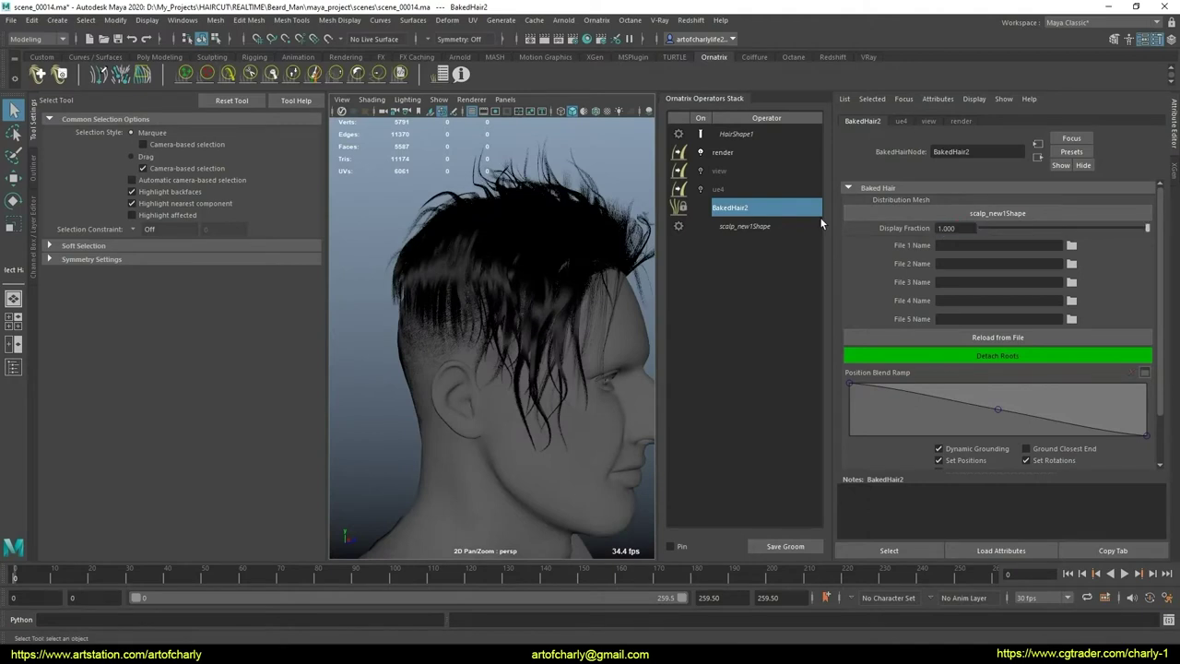
pyautogui.moveTo(581, 240)
pyautogui.keyDown('alt'); pyautogui.mouseDown()
pyautogui.moveTo(529, 222)
pyautogui.moveTo(567, 125)
pyautogui.mouseUp(); pyautogui.keyUp('alt')
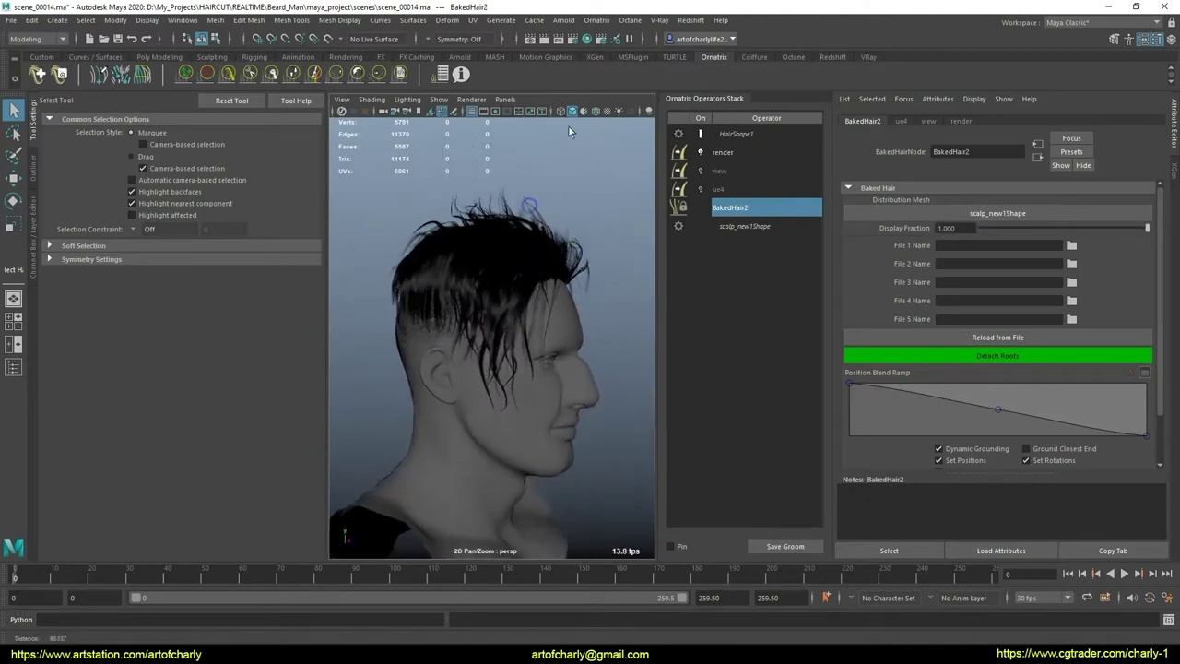
# Step: Render the undercut in Arnold RenderView, shift the window left, then close it
pyautogui.click(563, 20)
pyautogui.click(608, 57)
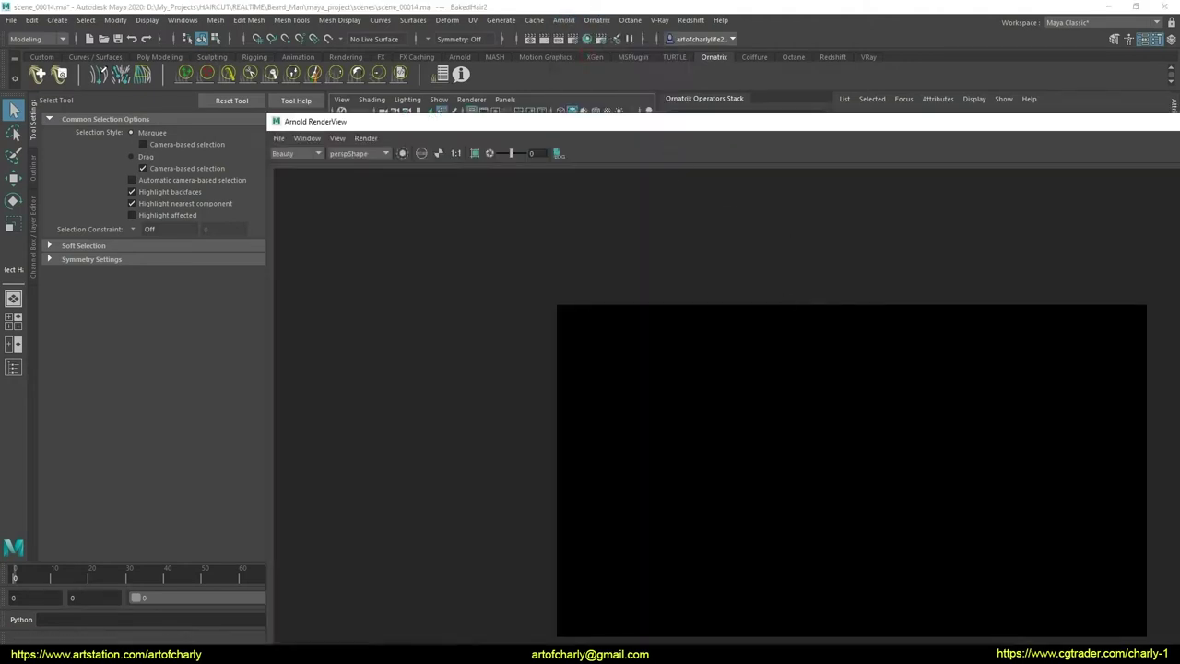
pyautogui.moveTo(1001, 123); pyautogui.dragTo(772, 166)
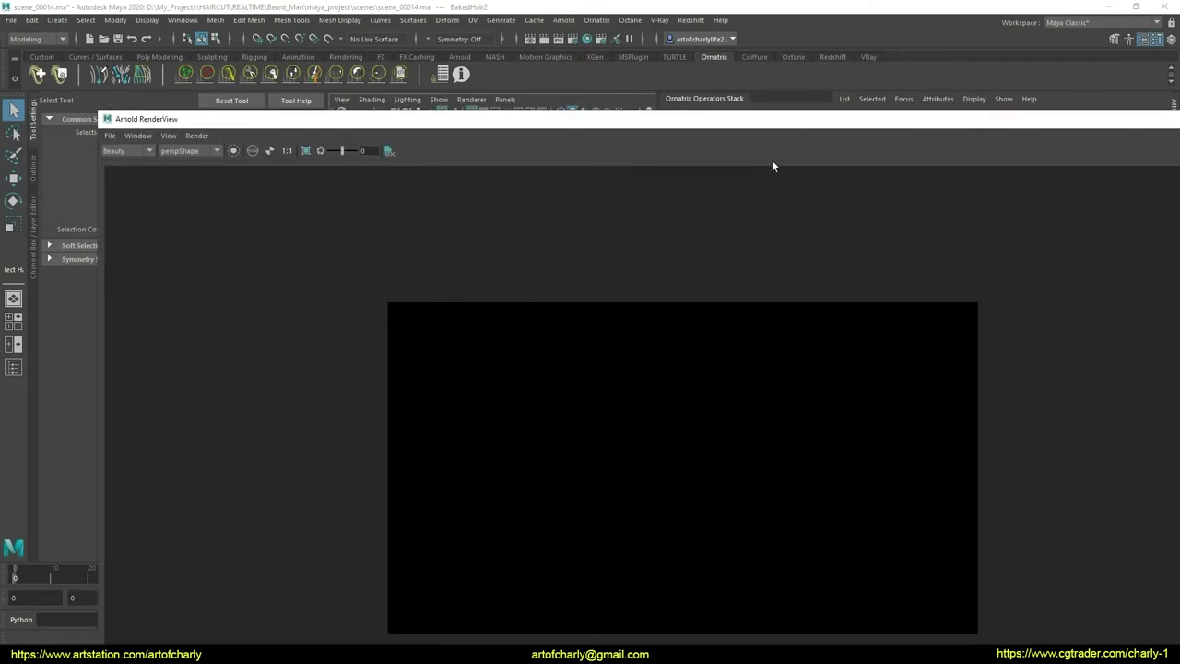
pyautogui.moveTo(708, 148); pyautogui.dragTo(720, 136)
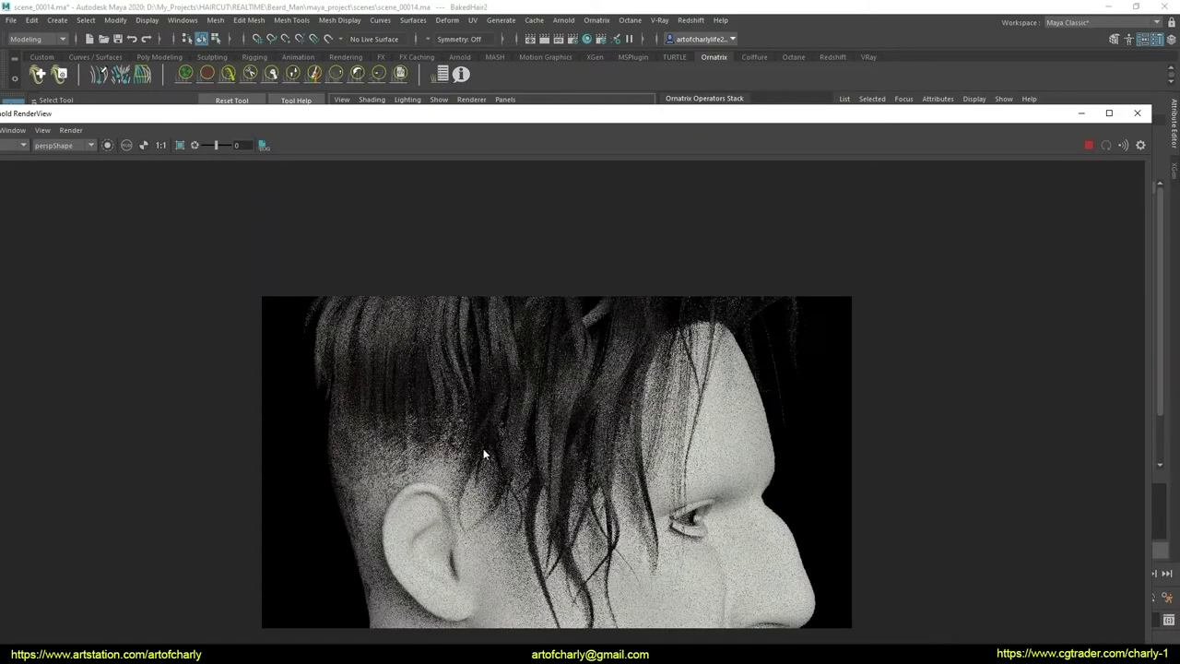
pyautogui.scroll(-2, 507, 458)
pyautogui.scroll(1, 507, 458)
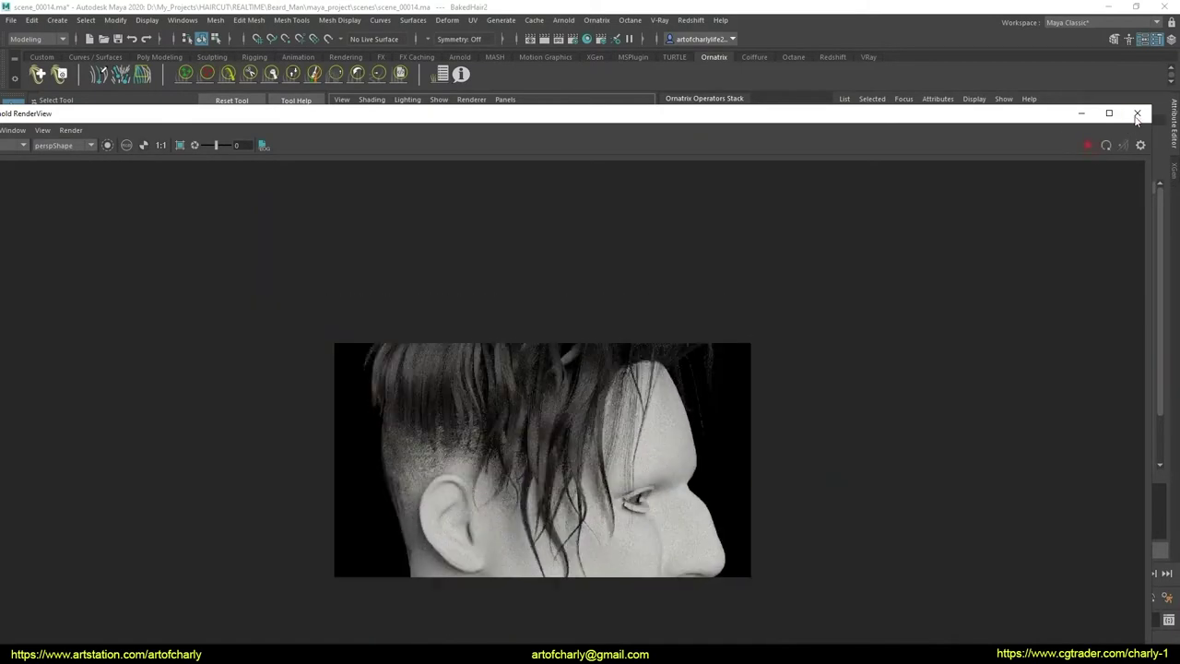
pyautogui.click(1136, 112)
# Step: Set BakedHair2's Display Fraction to 0.1, then back to 1.000
pyautogui.write('0.1')
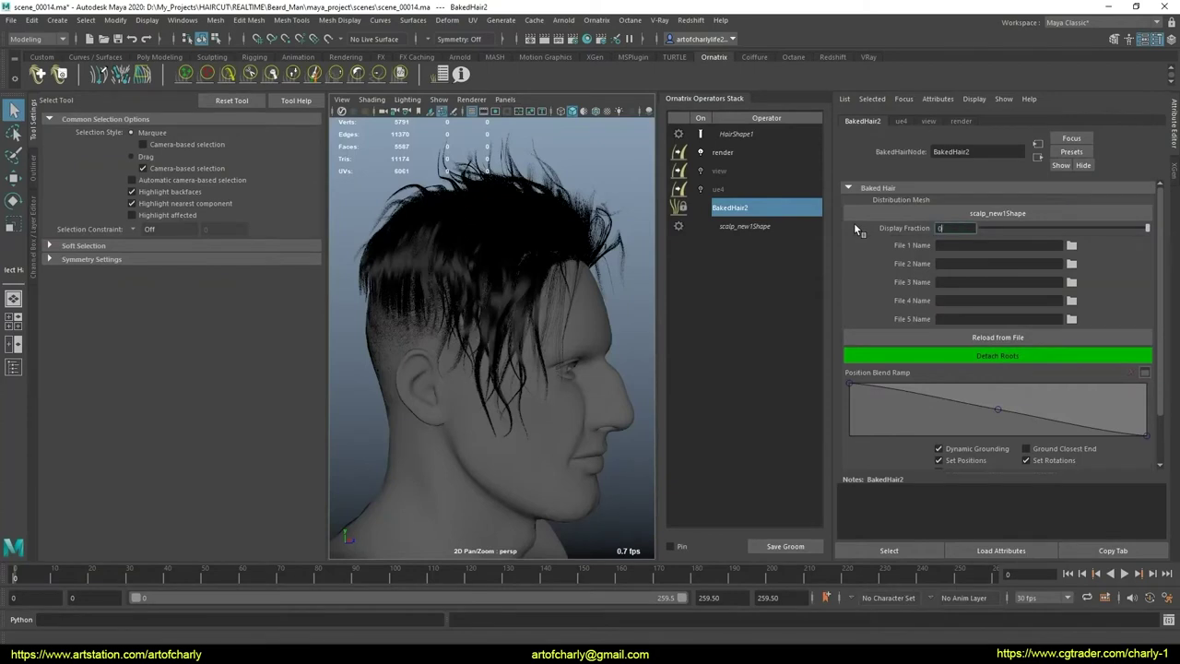
pyautogui.press('Return')
pyautogui.doubleClick(950, 228)
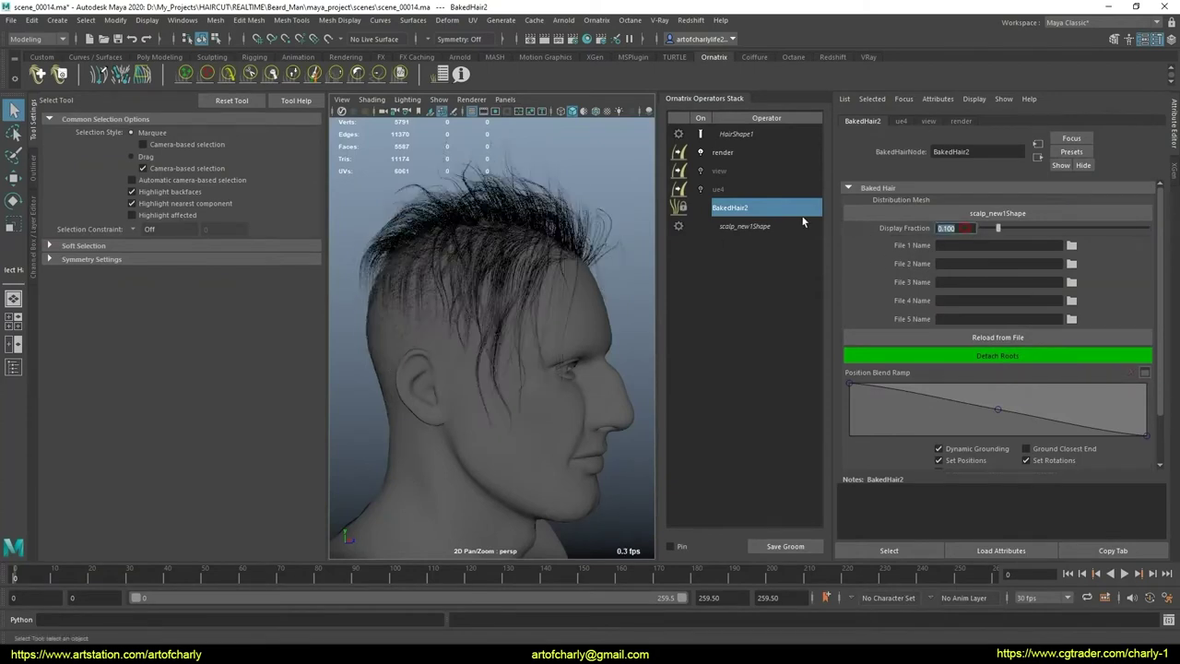
pyautogui.write('1')
pyautogui.press('Return')
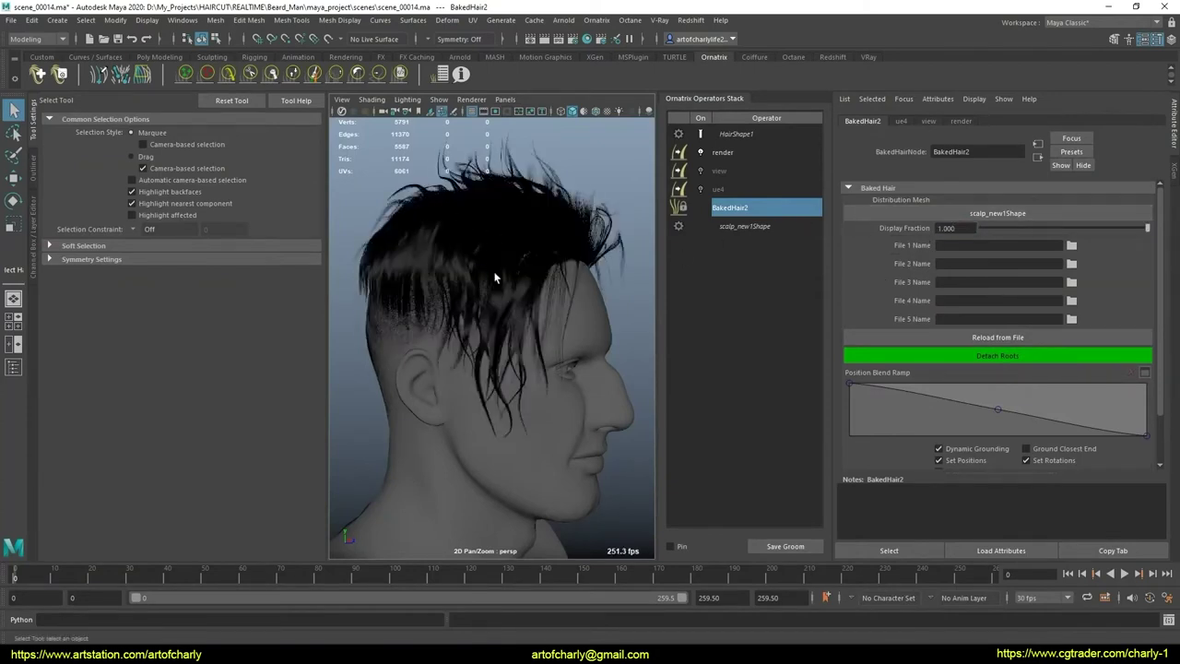
# Step: Open and close the Arnold RenderView, then reselect the BakedHair2 operator
pyautogui.click(563, 21)
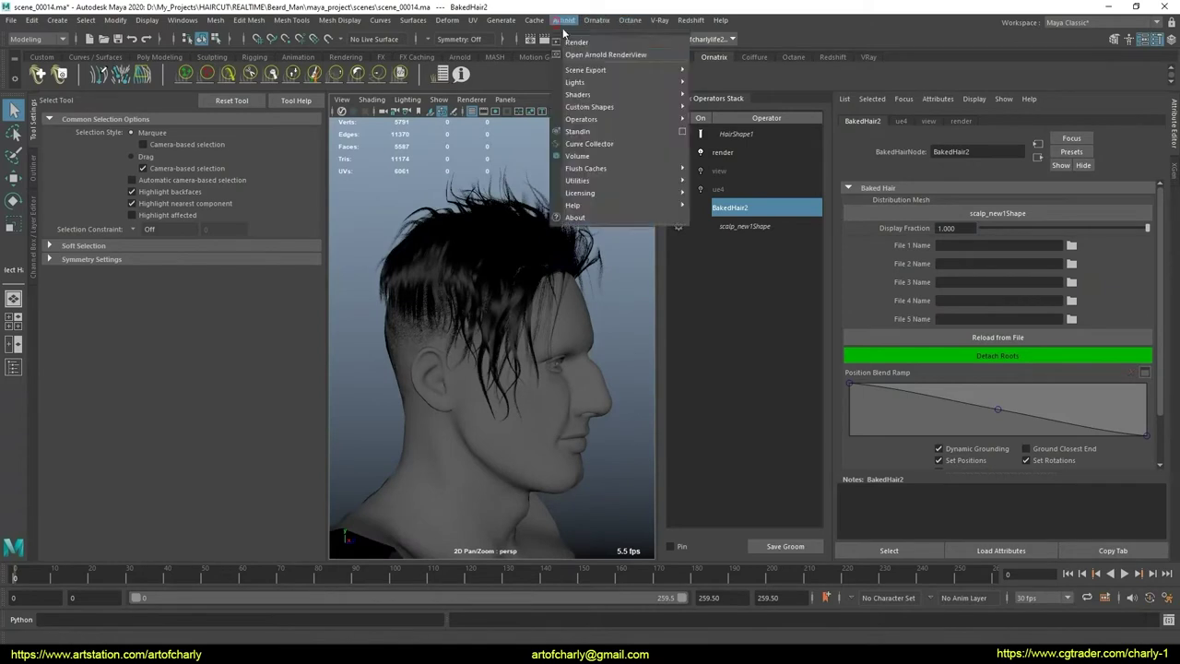
pyautogui.click(599, 54)
pyautogui.click(1136, 113)
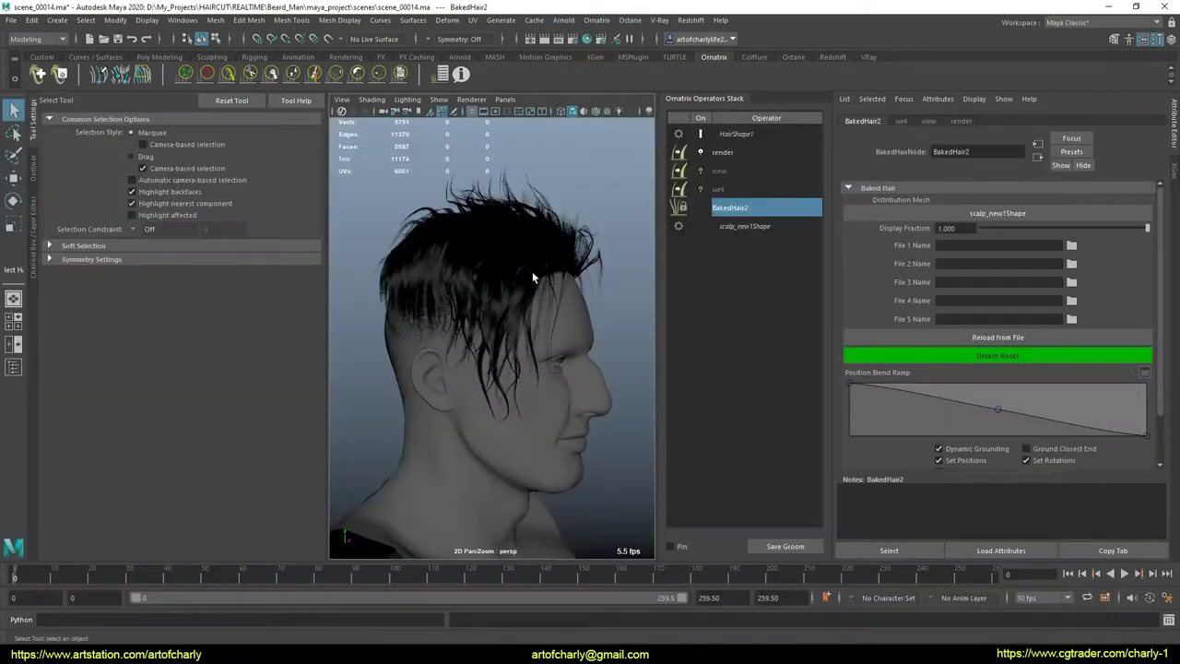
pyautogui.doubleClick(963, 227)
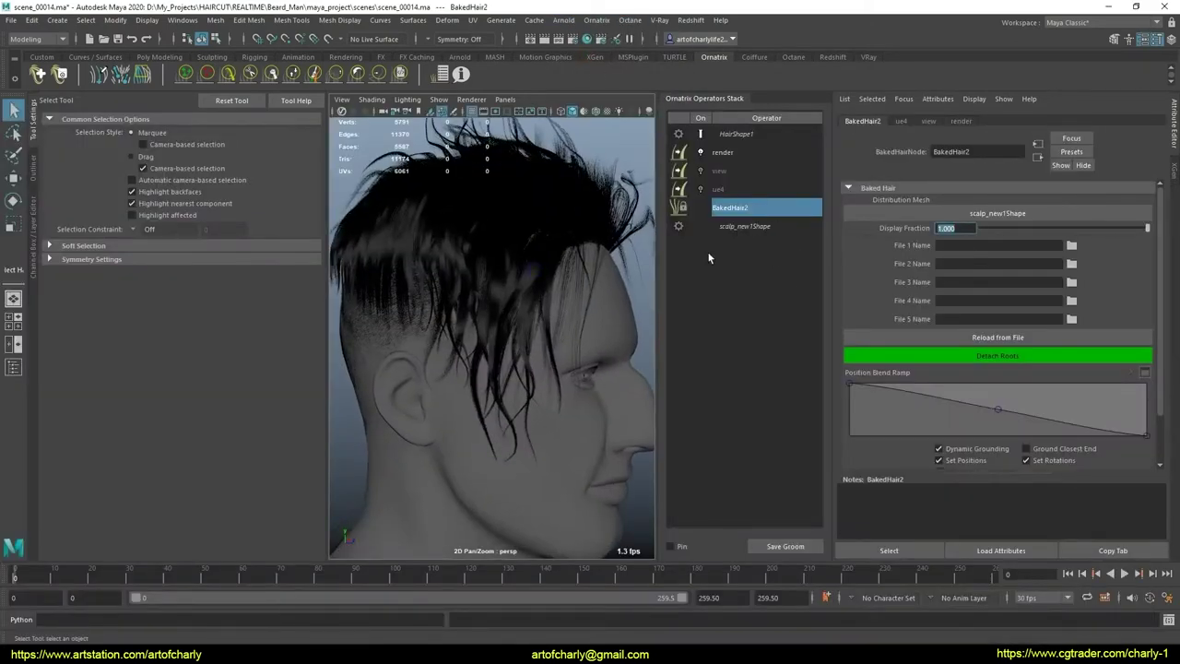
pyautogui.click(744, 226)
pyautogui.click(737, 208)
# Step: Orbit in close to the hair from the back and side-back of the head
pyautogui.moveTo(387, 311)
pyautogui.keyDown('alt'); pyautogui.mouseDown()
pyautogui.moveTo(474, 364)
pyautogui.moveTo(514, 357)
pyautogui.moveTo(482, 376)
pyautogui.moveTo(360, 308)
pyautogui.mouseUp(); pyautogui.keyUp('alt')
pyautogui.moveTo(413, 281)
pyautogui.keyDown('alt'); pyautogui.mouseDown()
pyautogui.moveTo(500, 305)
pyautogui.moveTo(501, 271)
pyautogui.moveTo(518, 395)
pyautogui.moveTo(526, 236)
pyautogui.moveTo(548, 278)
pyautogui.moveTo(584, 259)
pyautogui.moveTo(534, 258)
pyautogui.moveTo(497, 232)
pyautogui.moveTo(402, 264)
pyautogui.mouseUp(); pyautogui.keyUp('alt')
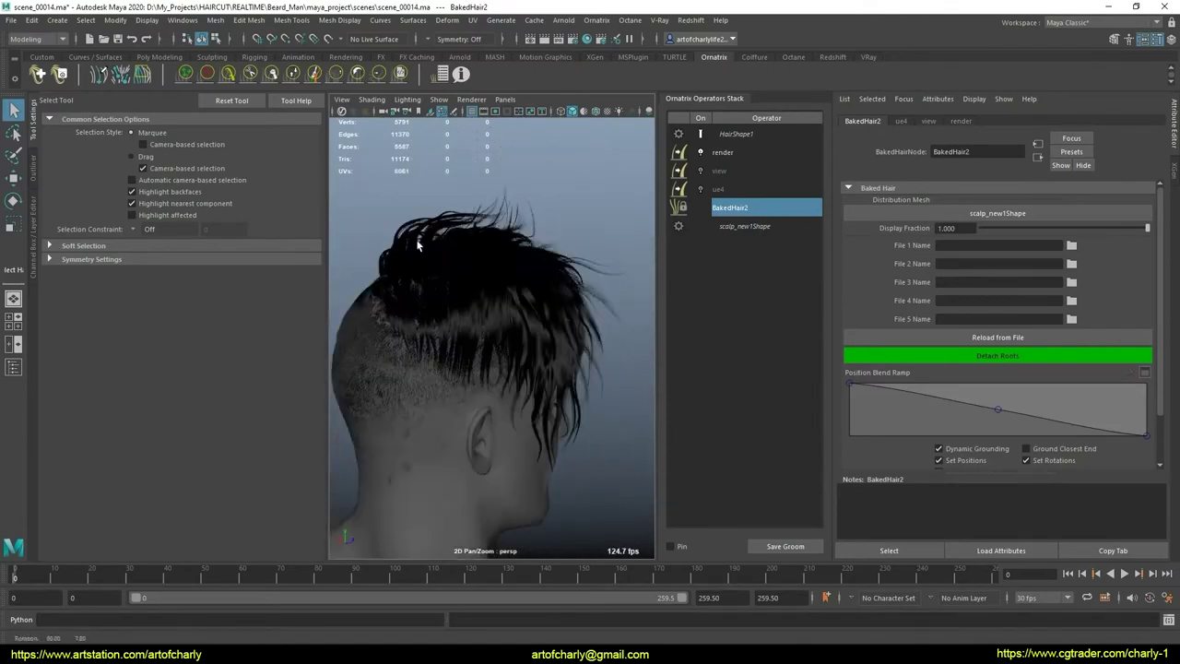
pyautogui.moveTo(402, 264)
pyautogui.keyDown('alt'); pyautogui.mouseDown(button='right')
pyautogui.moveTo(544, 320)
pyautogui.moveTo(500, 266)
pyautogui.mouseUp(button='right'); pyautogui.keyUp('alt')
pyautogui.moveTo(500, 266)
pyautogui.keyDown('alt'); pyautogui.mouseDown()
pyautogui.moveTo(425, 239)
pyautogui.moveTo(738, 296)
pyautogui.mouseUp(); pyautogui.keyUp('alt')
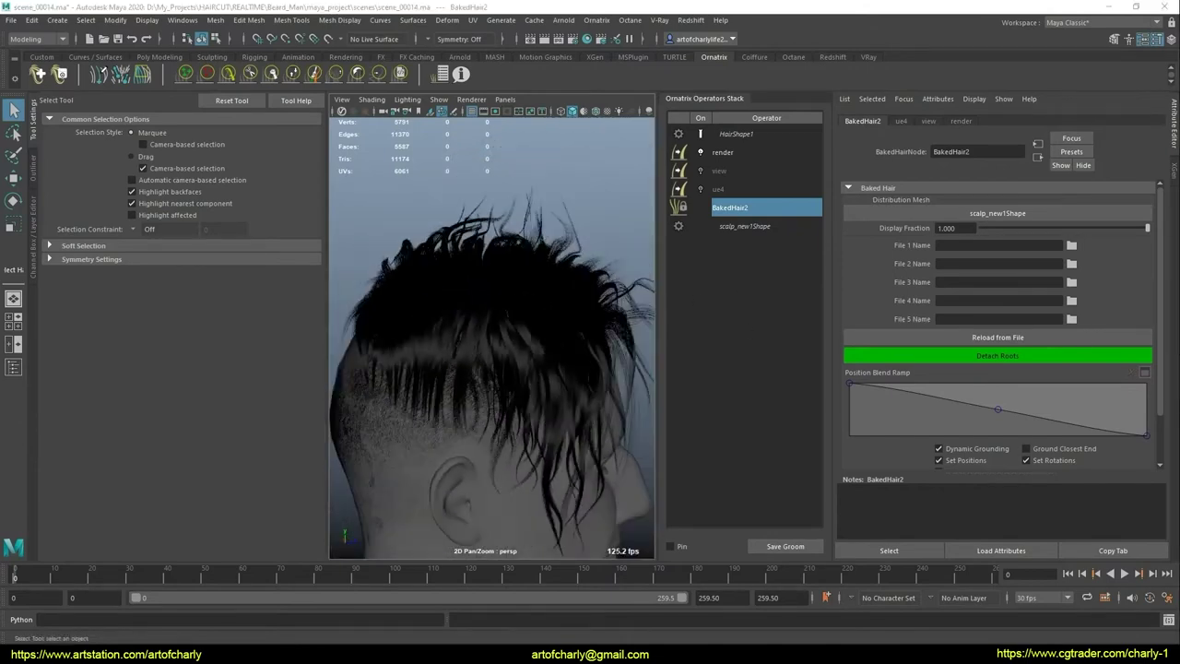
pyautogui.keyDown('alt'); pyautogui.moveTo(590, 323); pyautogui.dragTo(645, 294); pyautogui.keyUp('alt')
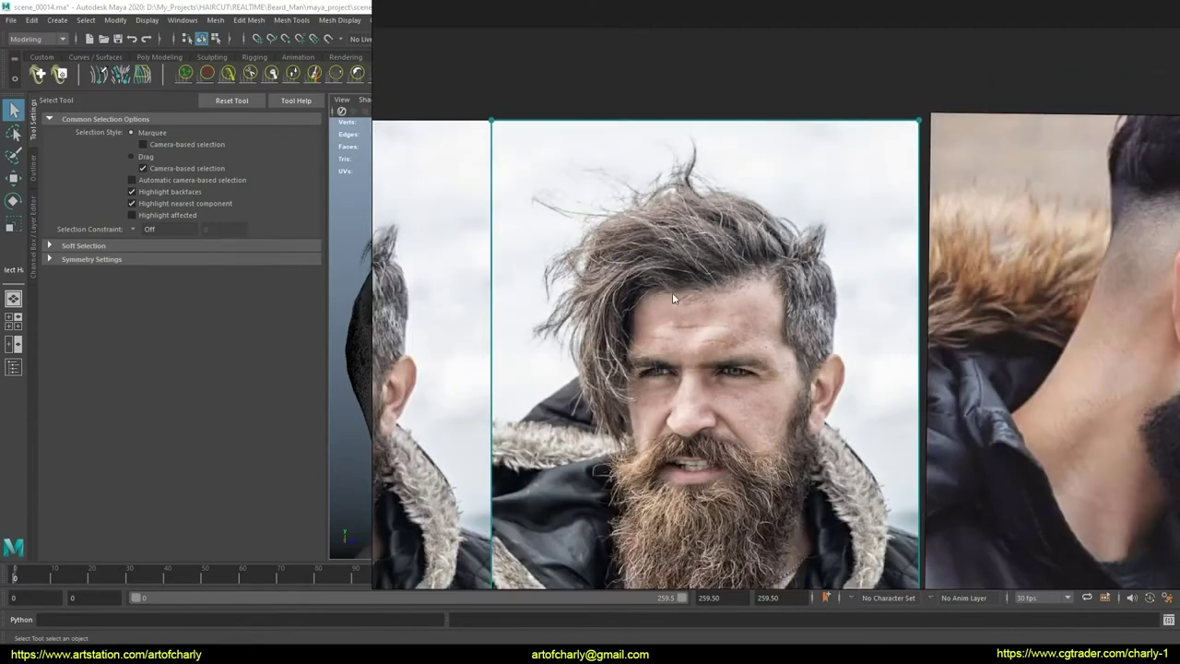
# Step: Zoom in and out on the bearded man's windswept hair and the undercut photo
pyautogui.scroll(3, 672, 293)
pyautogui.scroll(-5, 691, 208)
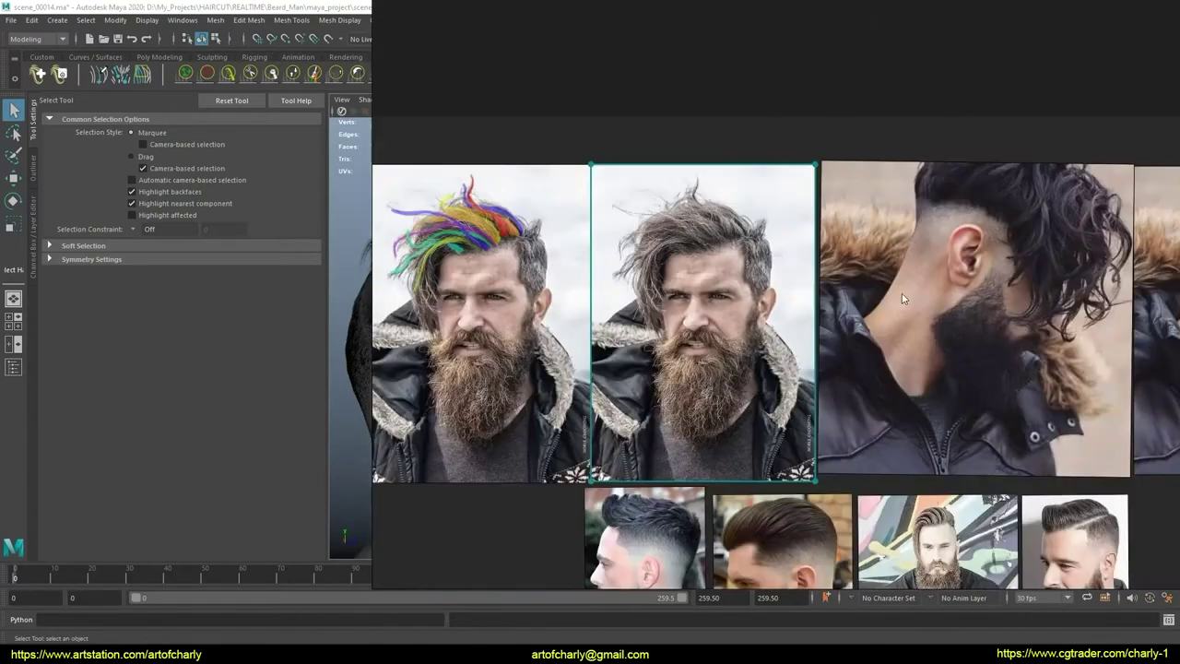
pyautogui.scroll(3, 834, 245)
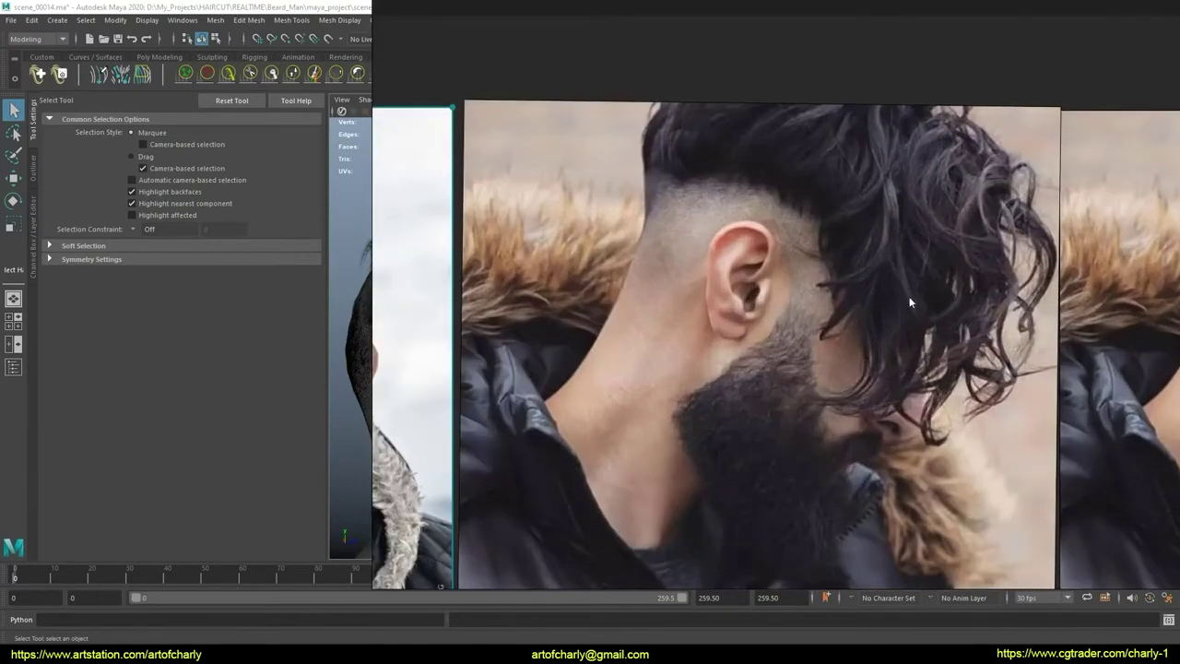
pyautogui.scroll(-3, 599, 322)
pyautogui.scroll(5, 635, 271)
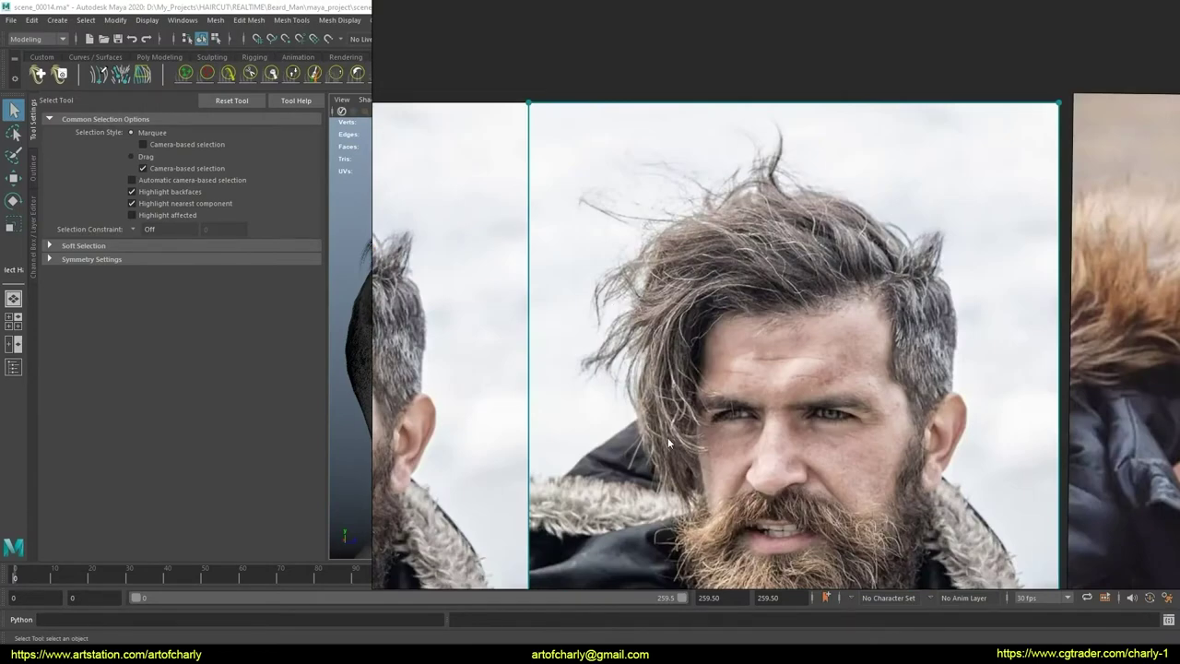
pyautogui.scroll(-3, 667, 440)
pyautogui.scroll(2, 672, 365)
pyautogui.scroll(2, 614, 269)
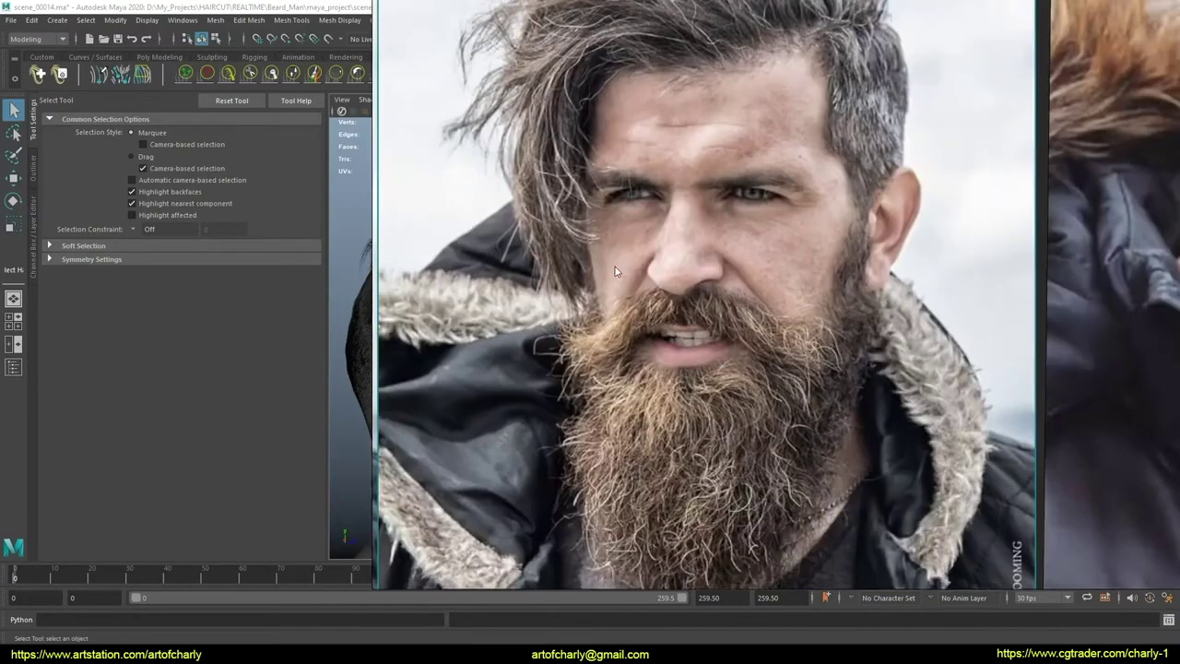
pyautogui.scroll(-3, 615, 269)
pyautogui.scroll(1, 645, 295)
pyautogui.scroll(1, 664, 308)
pyautogui.scroll(2, 696, 334)
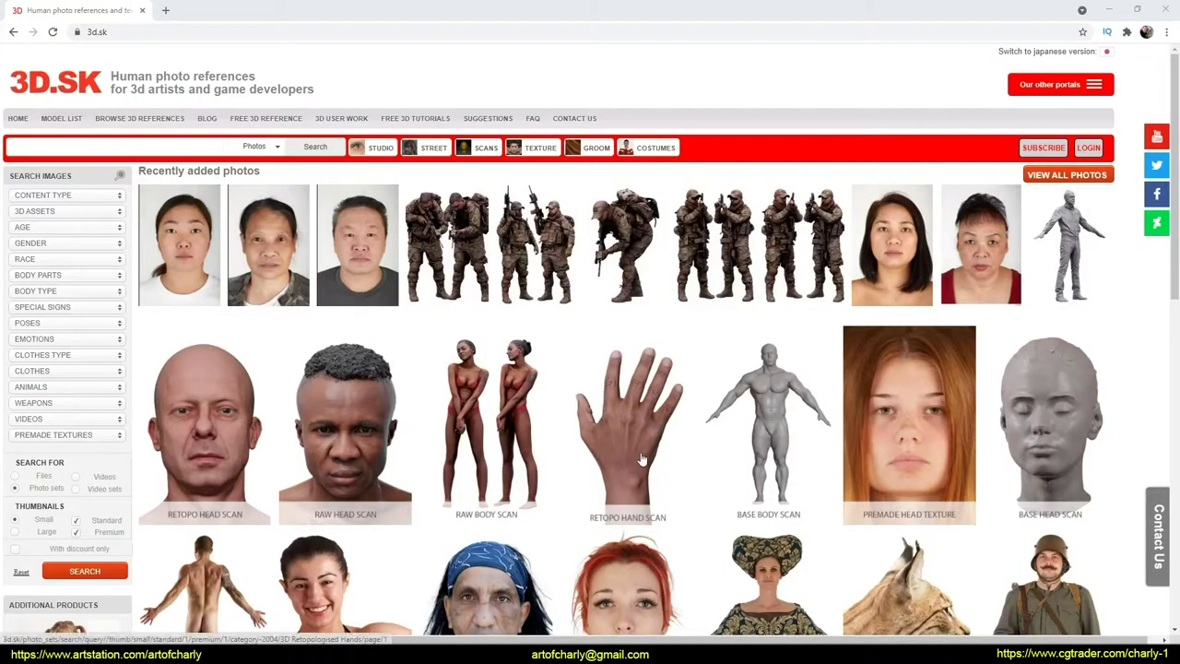
# Step: Open the Groom photo references category and load more photosets into the grid
pyautogui.click(594, 151)
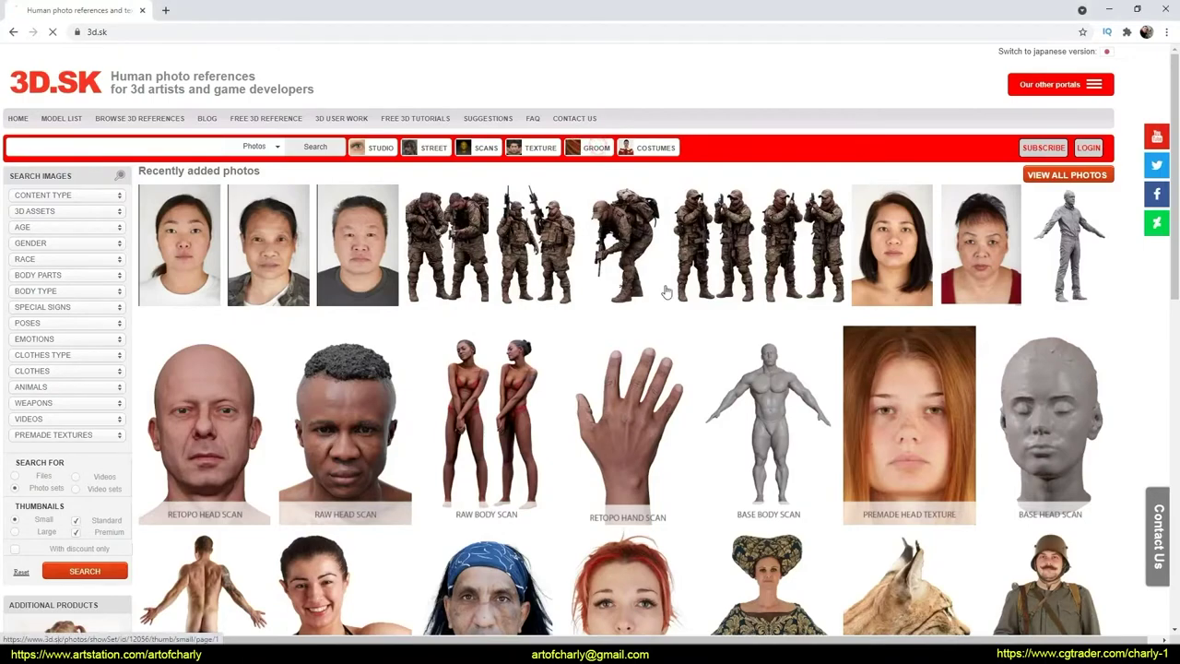
pyautogui.scroll(-1, 417, 336)
pyautogui.scroll(-8, 417, 336)
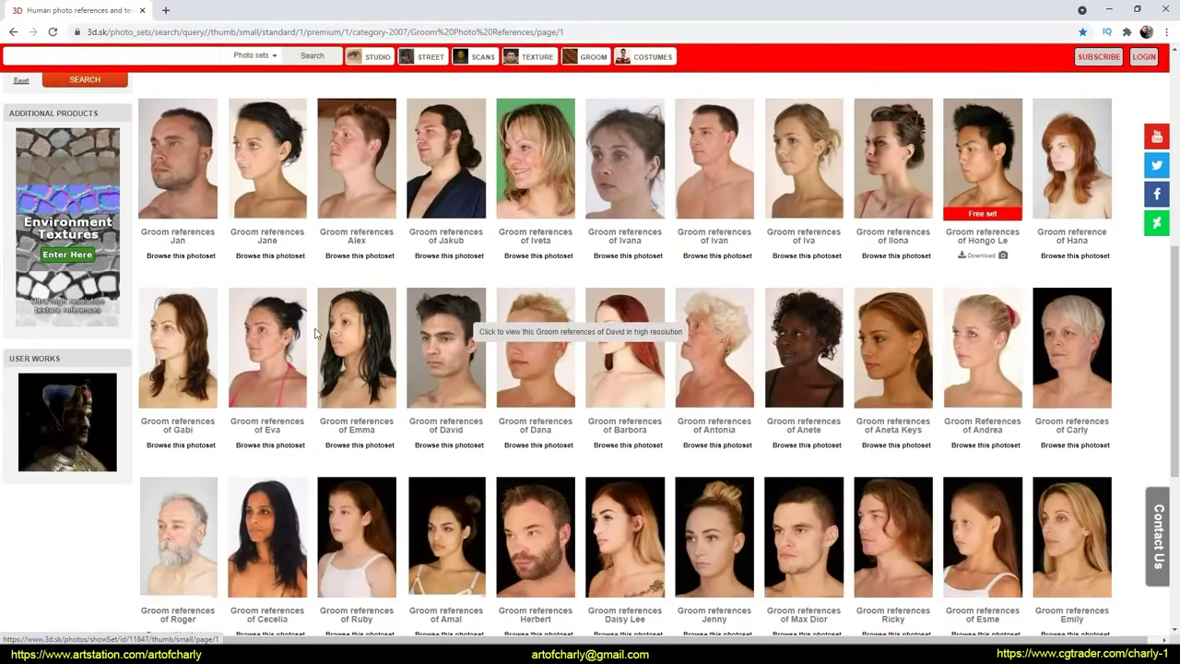
pyautogui.scroll(-2, 397, 378)
pyautogui.scroll(-1, 714, 376)
pyautogui.click(739, 373)
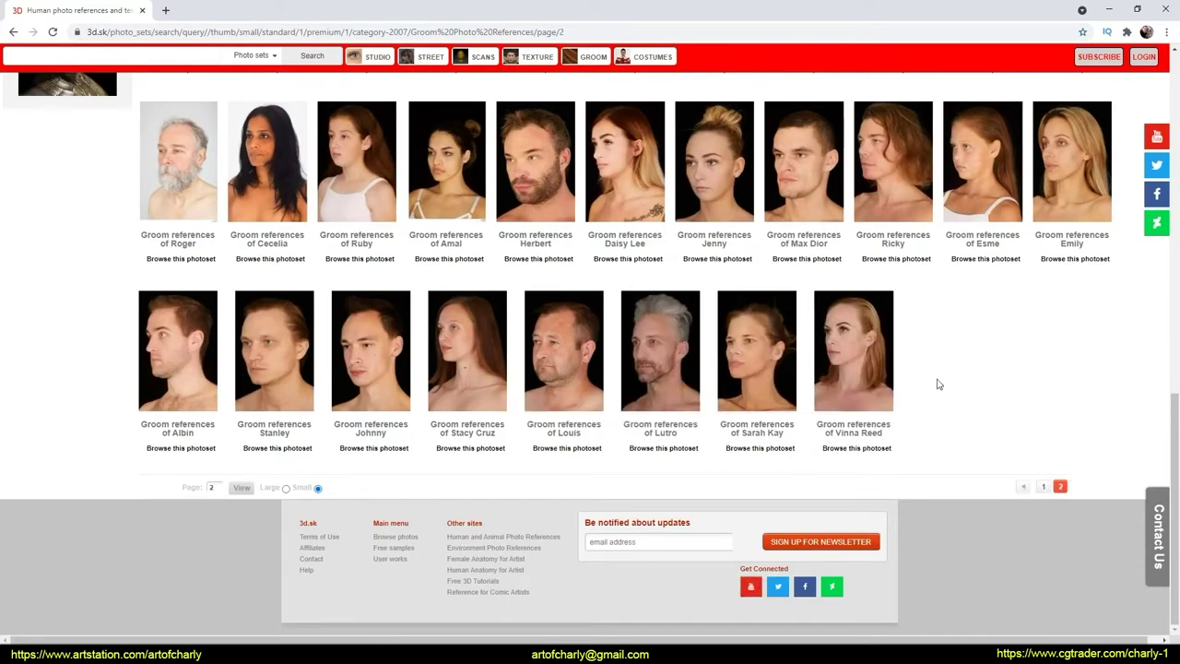
# Step: Look through the Lutro groom photoset, then return to the Groom results
pyautogui.scroll(3, 263, 304)
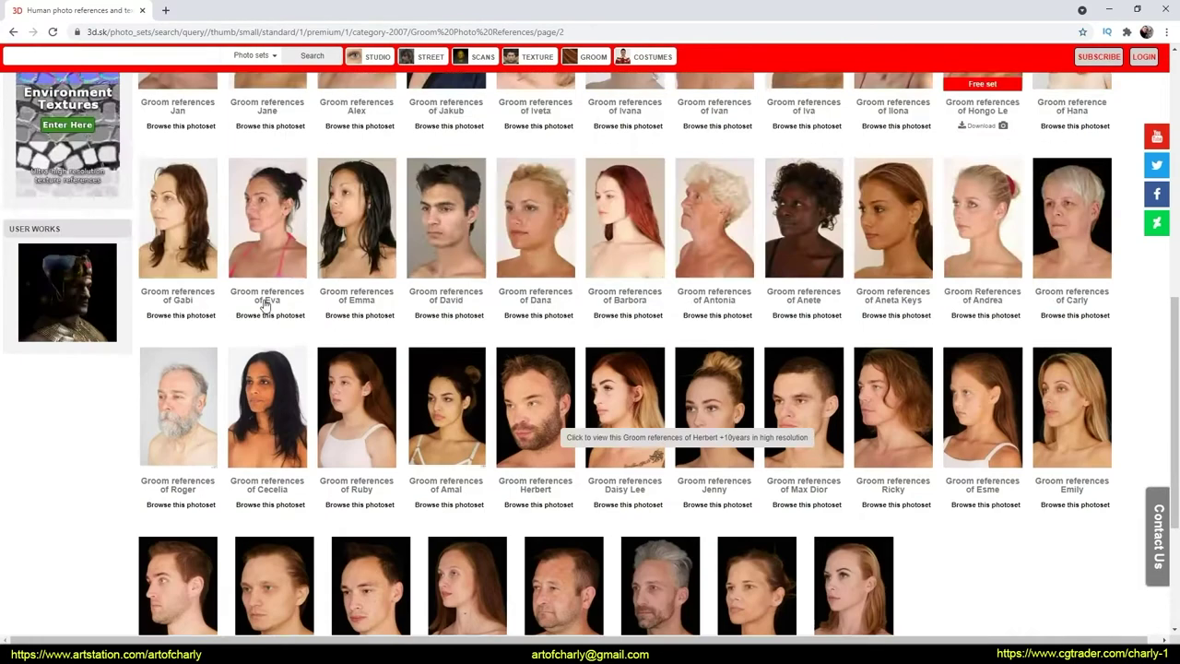
pyautogui.scroll(-3, 645, 488)
pyautogui.scroll(1, 666, 509)
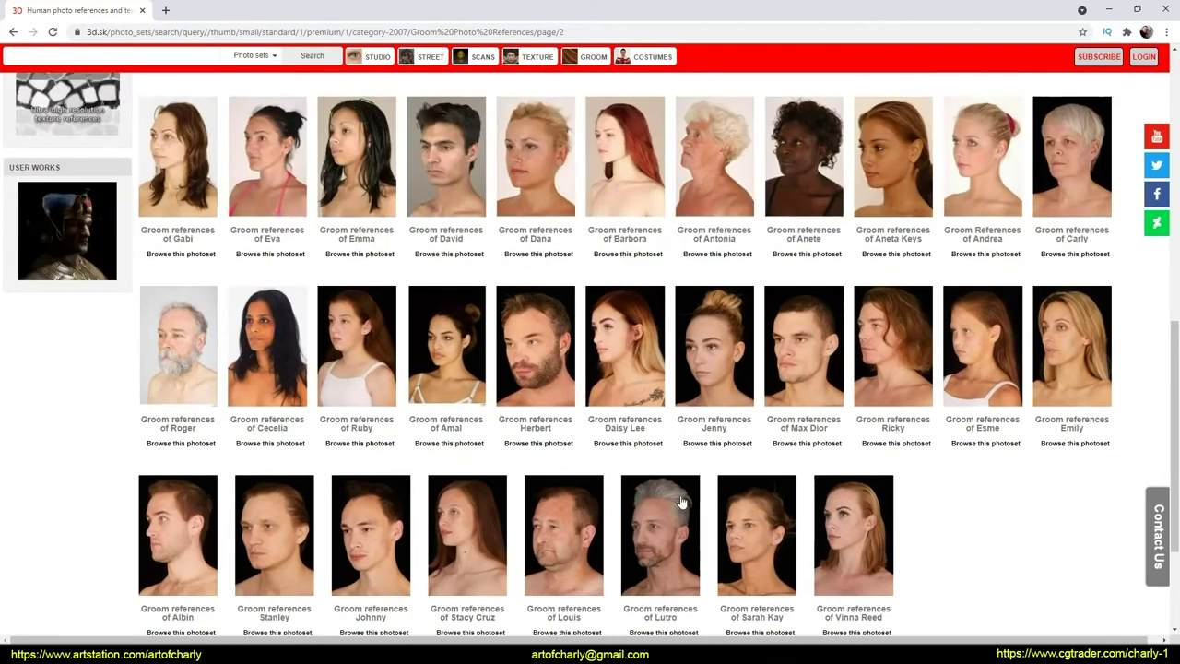
pyautogui.click(680, 502)
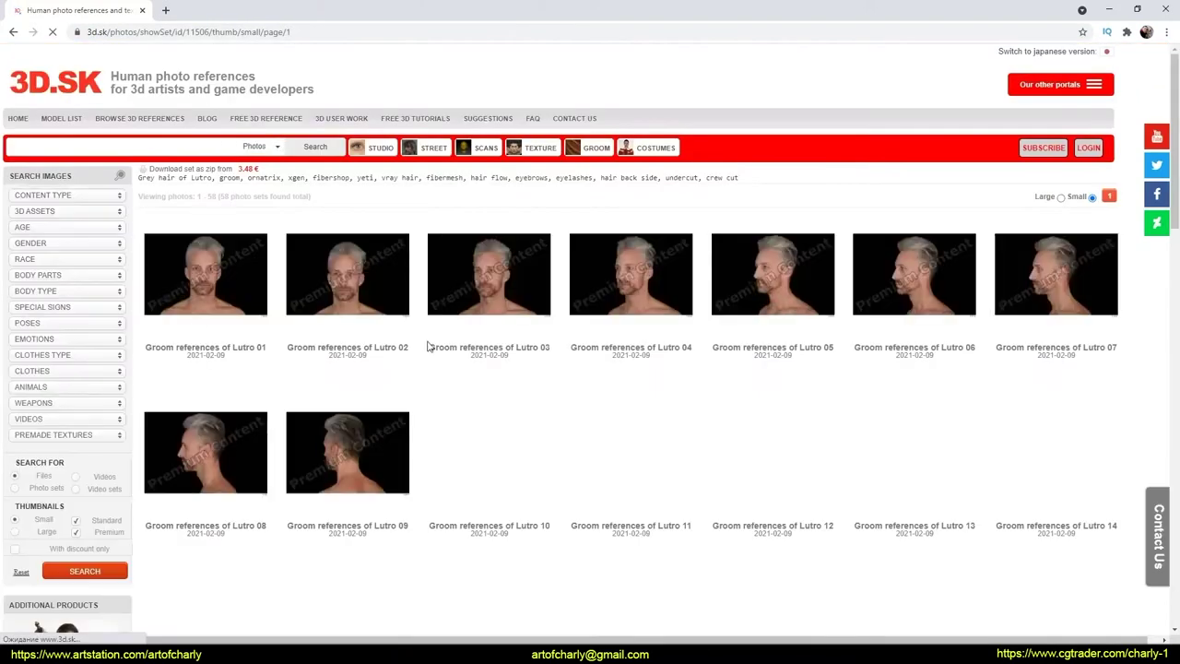
pyautogui.scroll(-2, 948, 295)
pyautogui.scroll(-4, 882, 350)
pyautogui.scroll(-1, 555, 334)
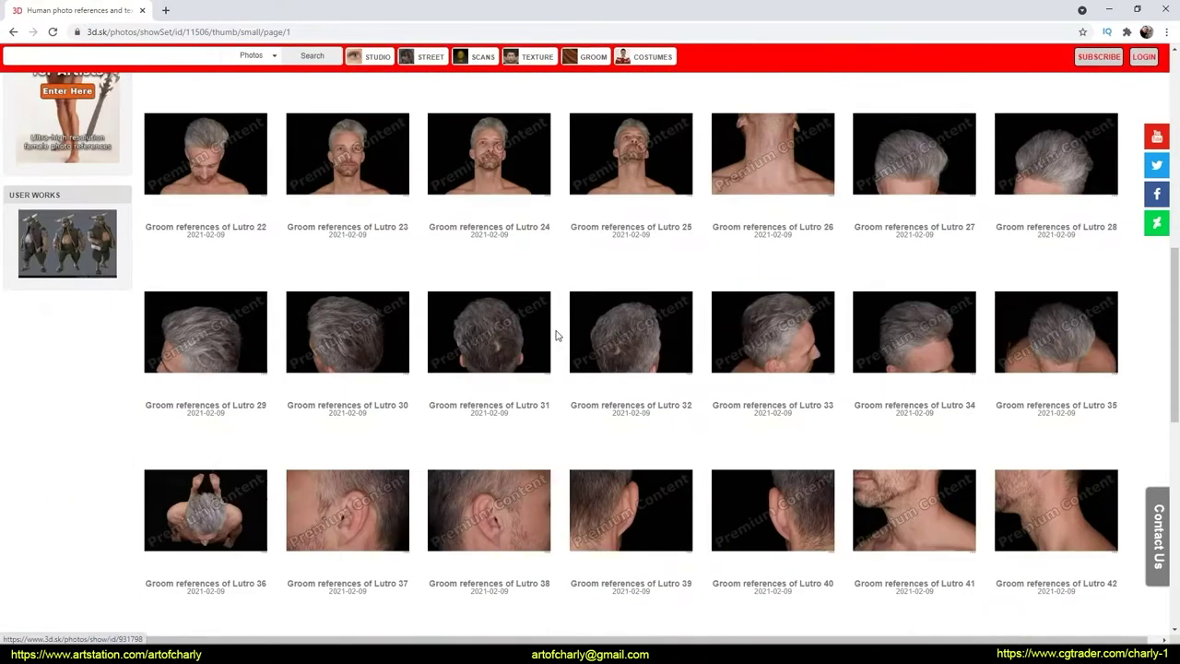
pyautogui.scroll(-1, 347, 338)
pyautogui.scroll(-2, 767, 433)
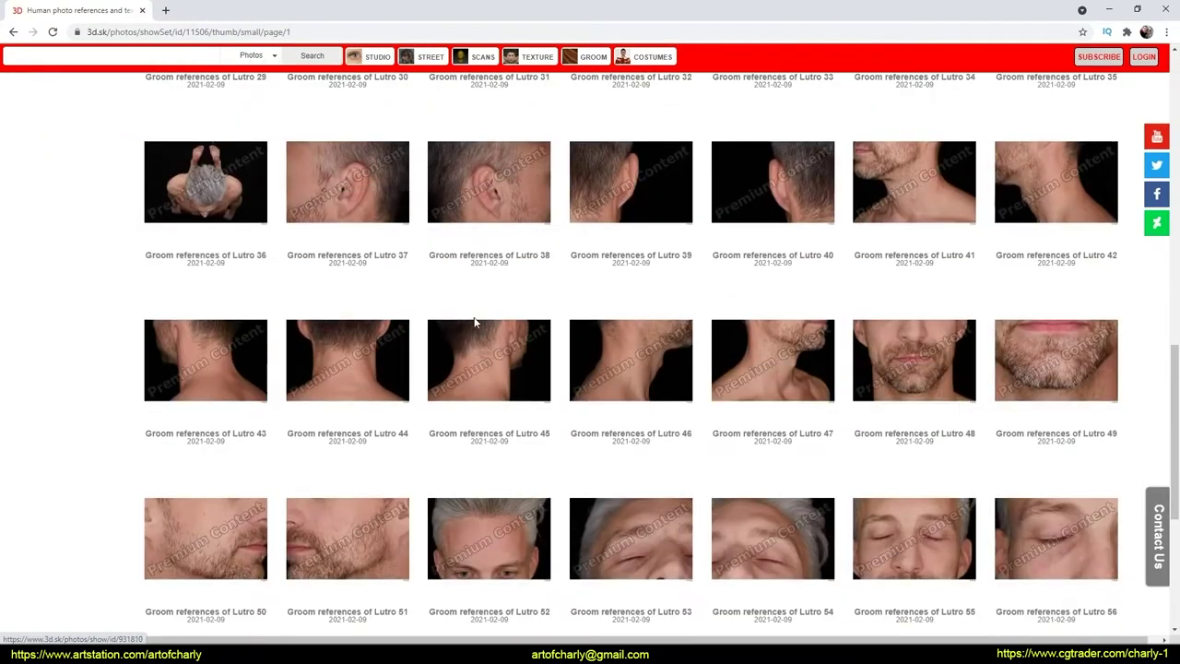
pyautogui.scroll(1, 475, 322)
pyautogui.hotkey('alt', 'Left')
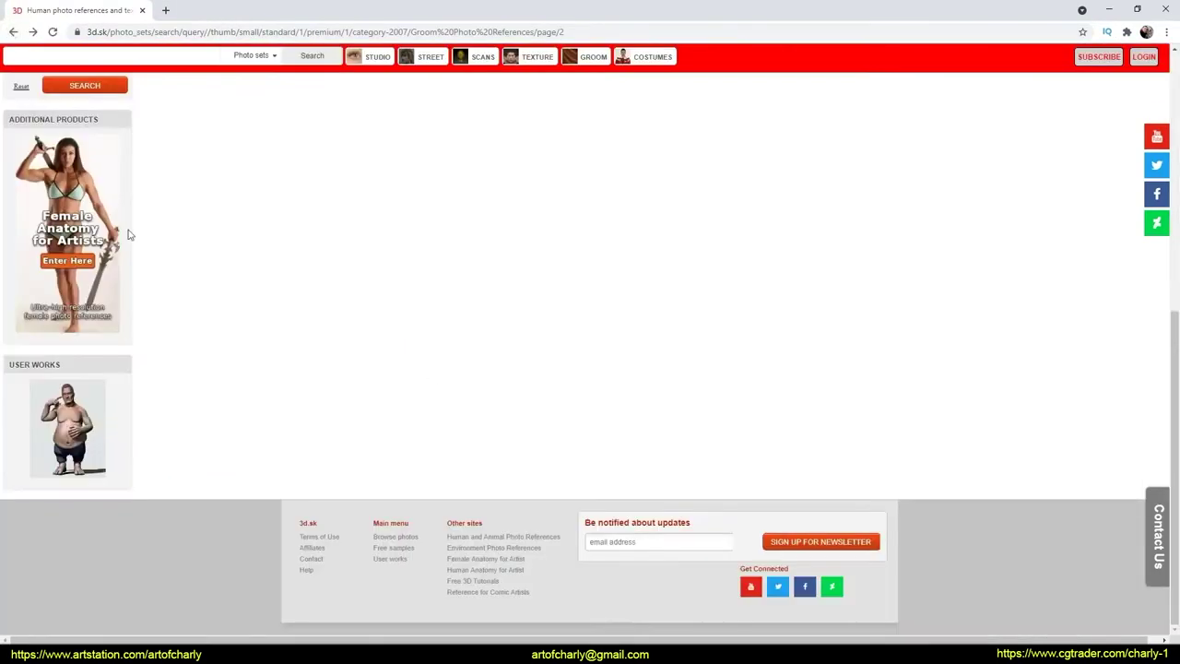
# Step: Go to page 1 of the Groom results and scroll down through it
pyautogui.scroll(6, 601, 331)
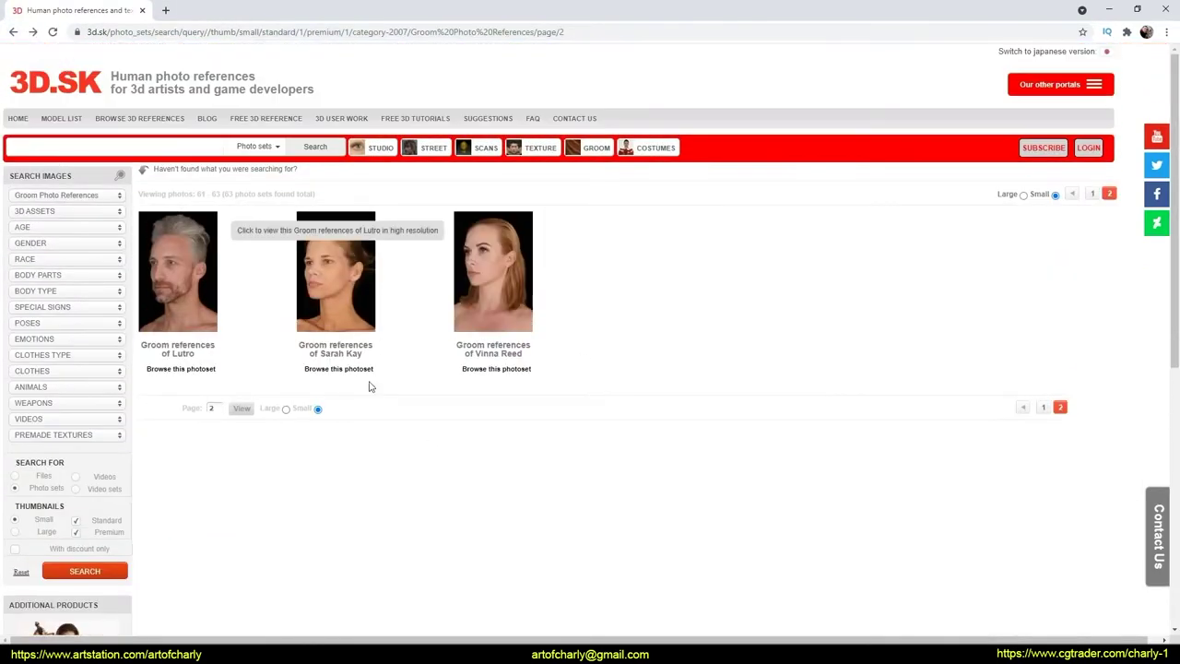
pyautogui.click(1047, 406)
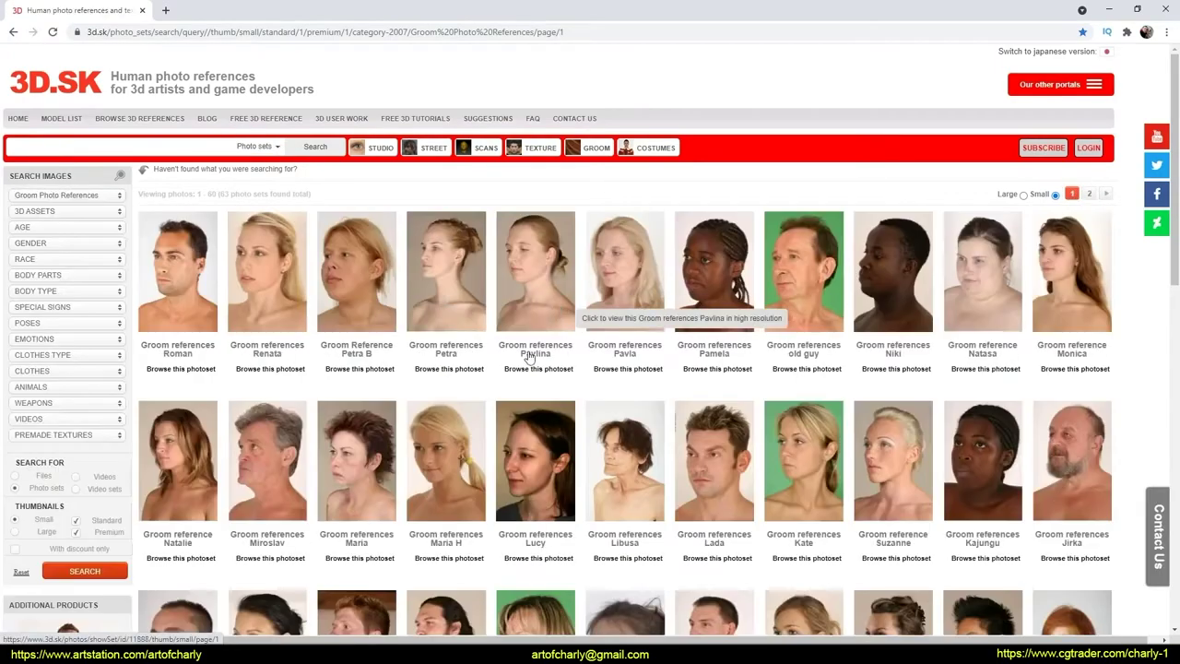
pyautogui.scroll(-2, 314, 318)
pyautogui.scroll(-3, 323, 317)
pyautogui.scroll(-1, 461, 318)
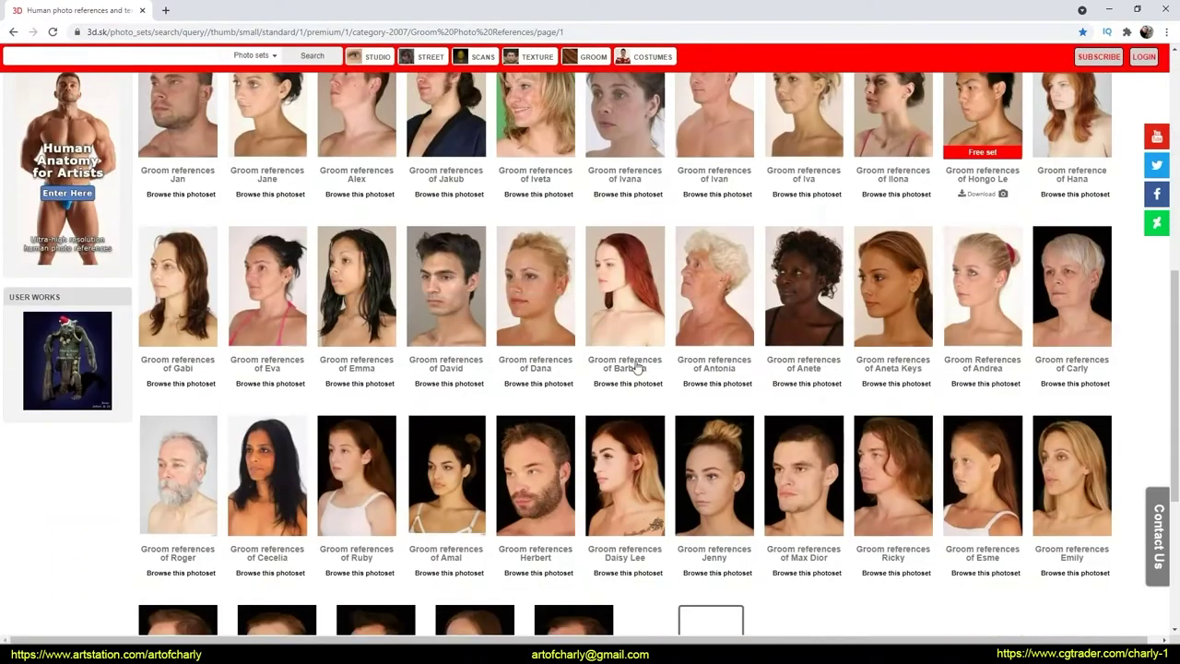
pyautogui.scroll(-2, 645, 323)
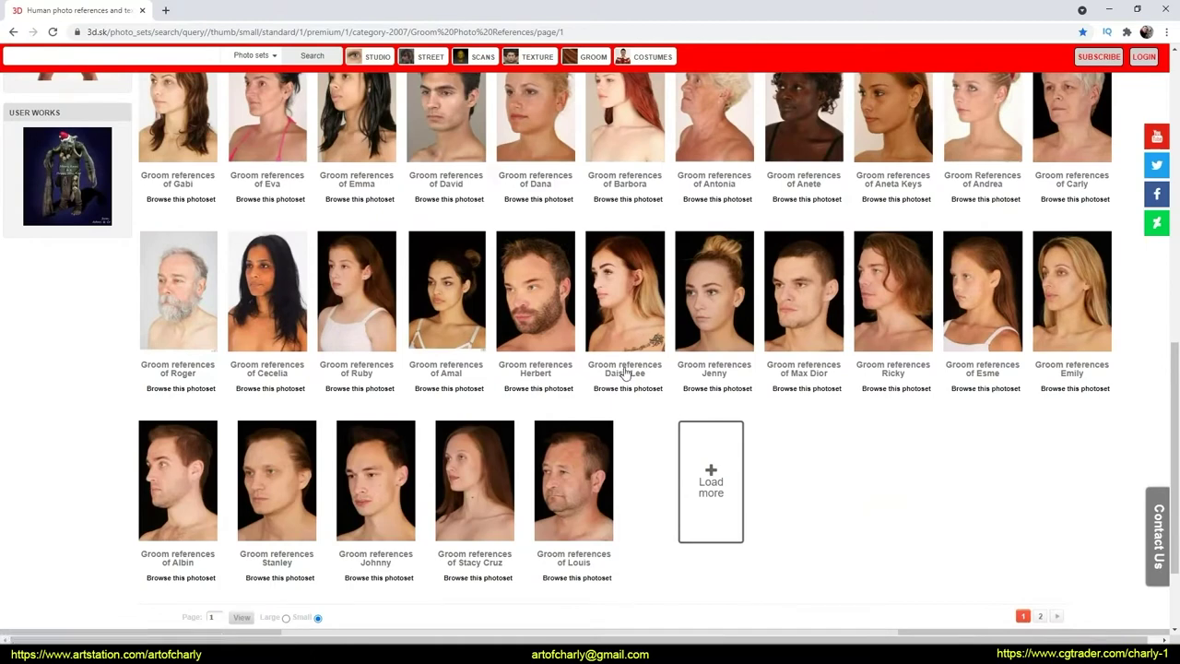
# Step: Switch to the PureRef hairstyle board and zoom around its images
pyautogui.click(1161, 8)
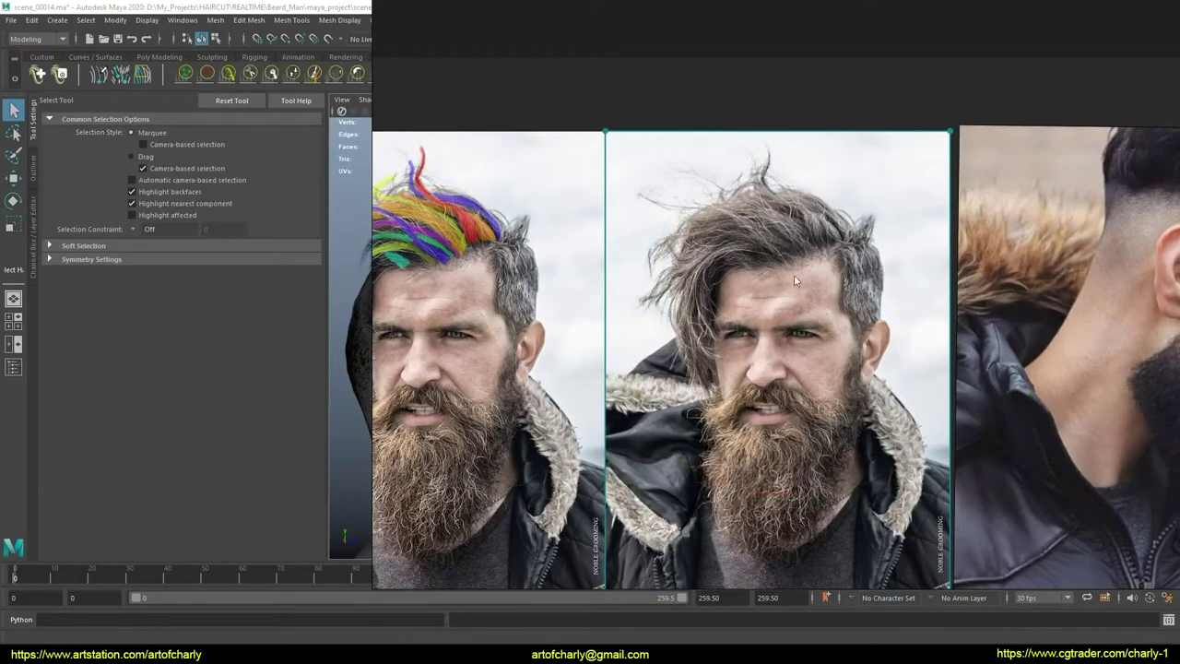
pyautogui.scroll(-5, 795, 281)
pyautogui.scroll(3, 839, 359)
pyautogui.scroll(3, 903, 313)
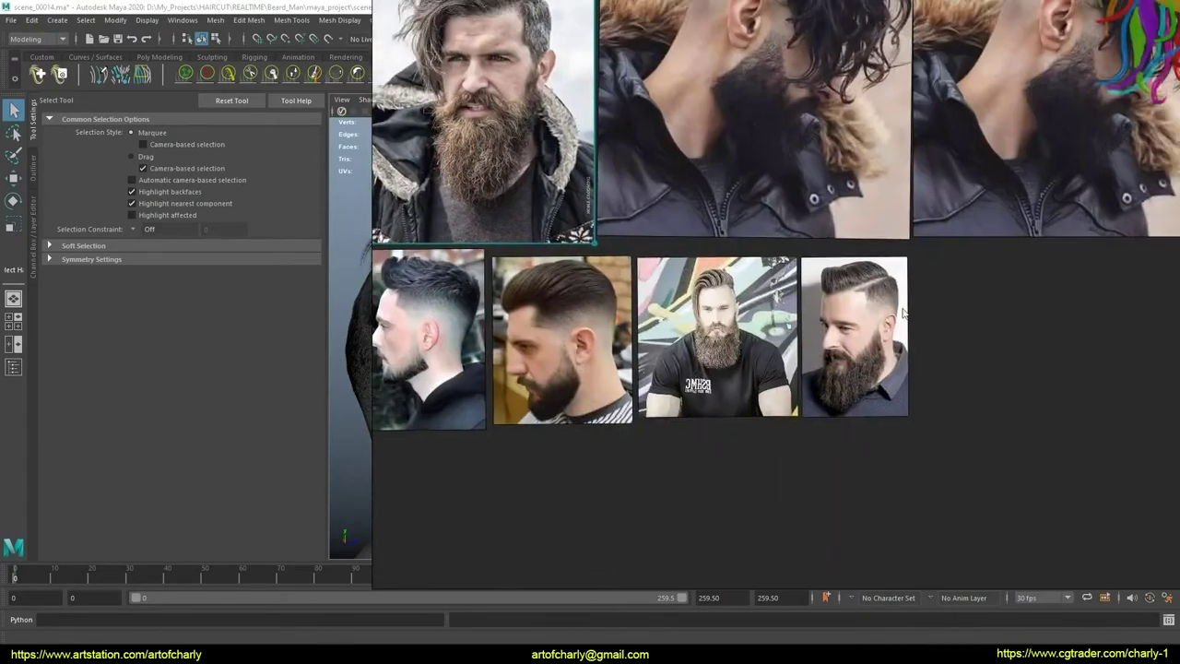
pyautogui.scroll(2, 903, 313)
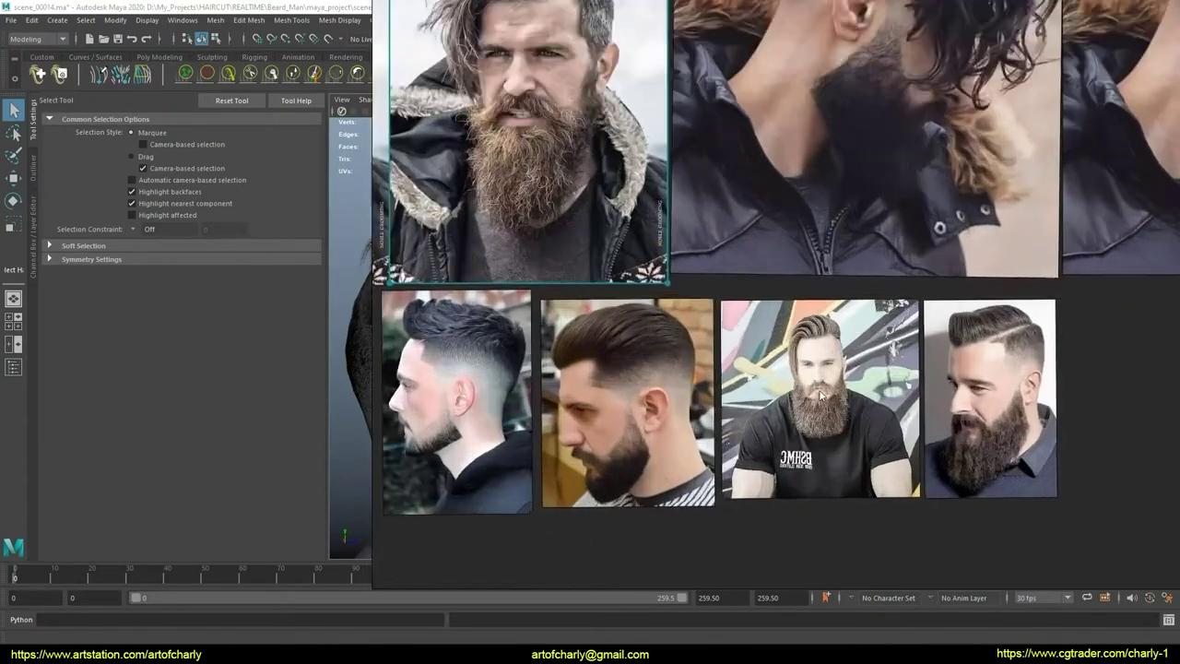
pyautogui.scroll(3, 820, 395)
pyautogui.scroll(-2, 610, 367)
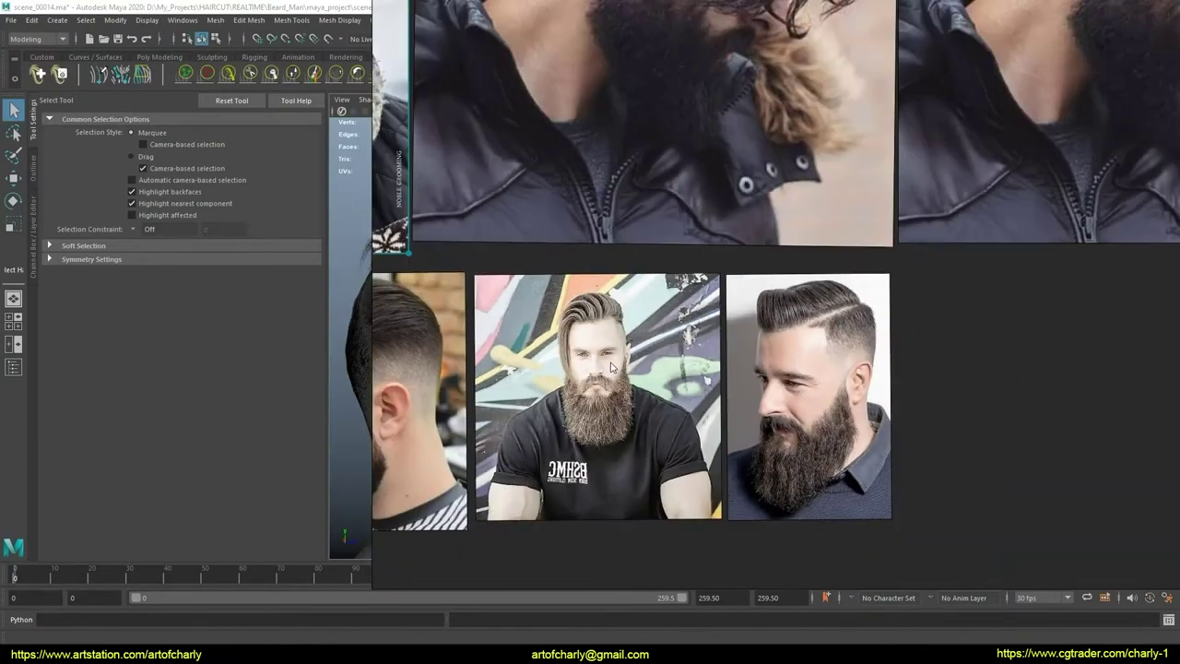
pyautogui.scroll(2, 644, 418)
pyautogui.scroll(3, 758, 332)
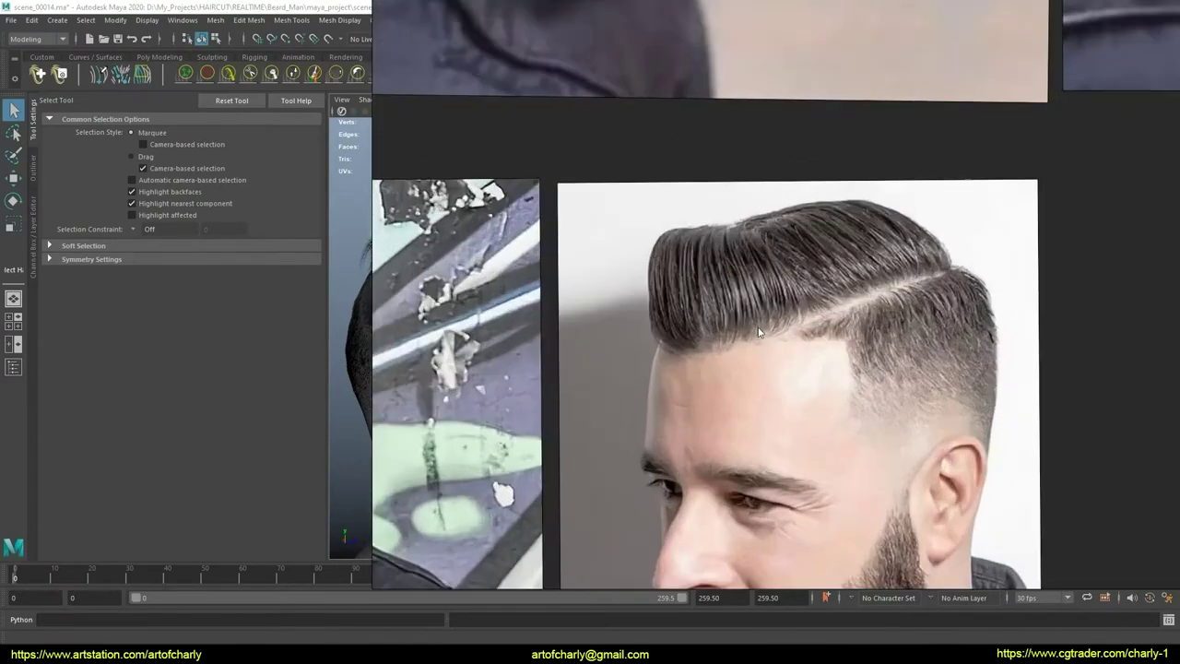
pyautogui.scroll(-1, 756, 330)
pyautogui.scroll(-3, 738, 324)
pyautogui.scroll(-3, 710, 318)
pyautogui.scroll(-1, 684, 311)
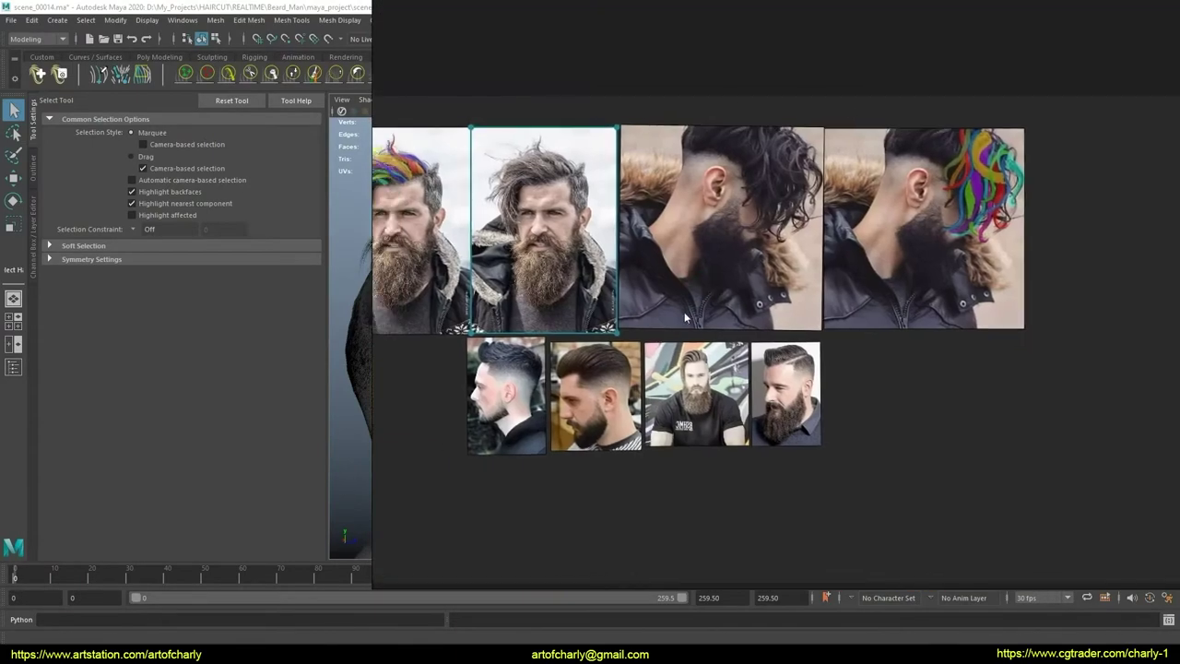
# Step: Centre and enlarge the windswept bearded portrait, then move the reference window aside
pyautogui.moveTo(577, 228); pyautogui.dragTo(745, 253, button='middle')
pyautogui.scroll(1, 698, 221)
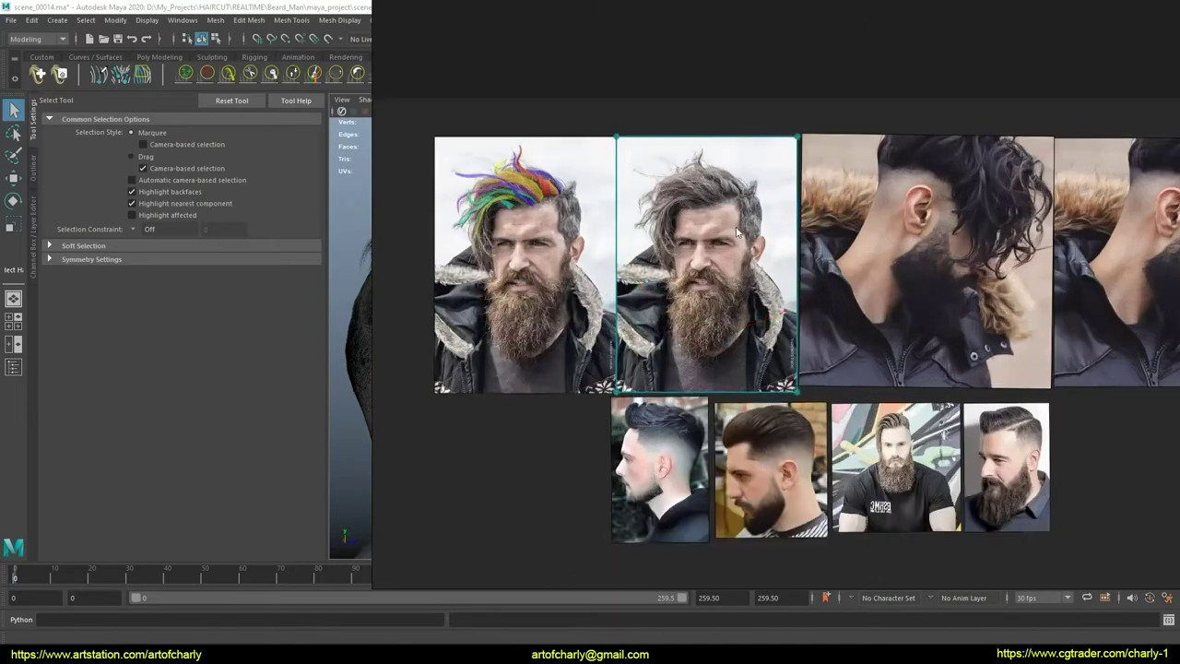
pyautogui.scroll(2, 699, 221)
pyautogui.scroll(2, 699, 221)
pyautogui.scroll(-1, 700, 221)
pyautogui.scroll(-1, 699, 216)
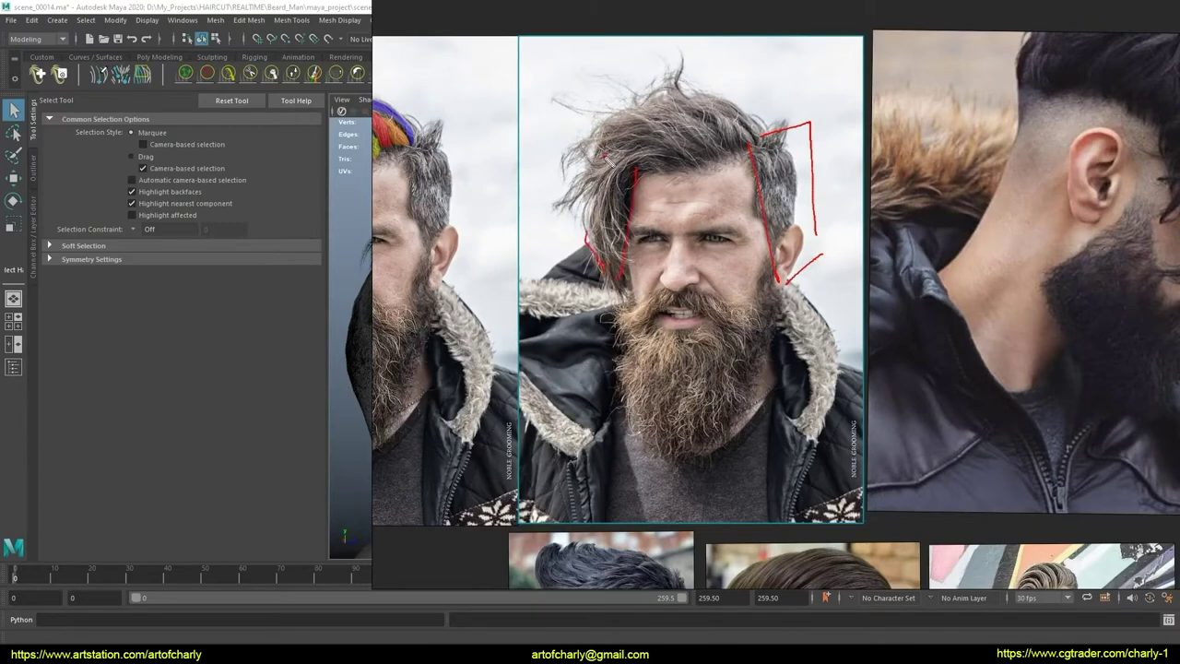
pyautogui.scroll(-2, 737, 251)
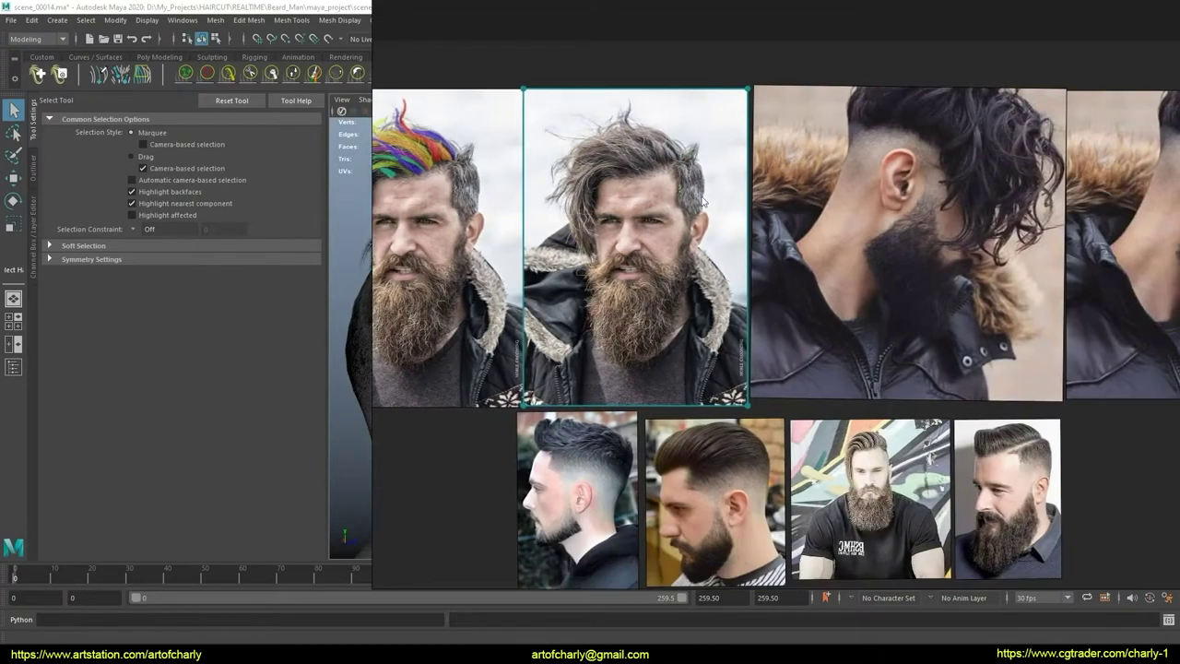
pyautogui.scroll(3, 623, 143)
pyautogui.scroll(1, 624, 143)
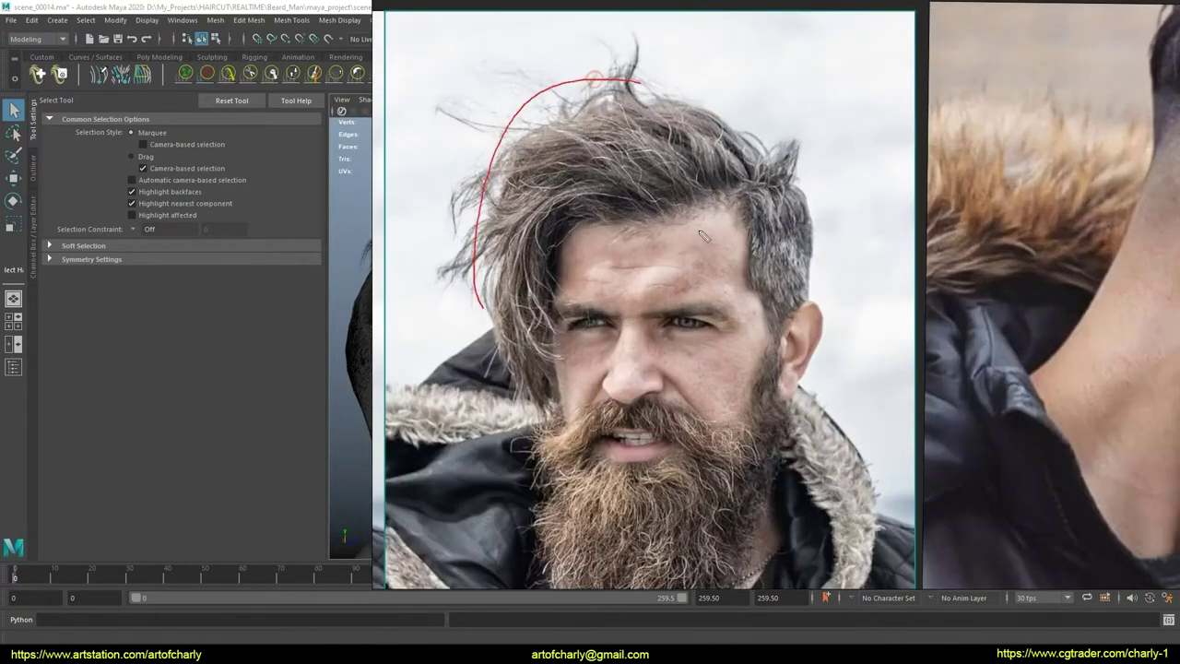
pyautogui.scroll(-1, 660, 194)
pyautogui.scroll(-3, 737, 166)
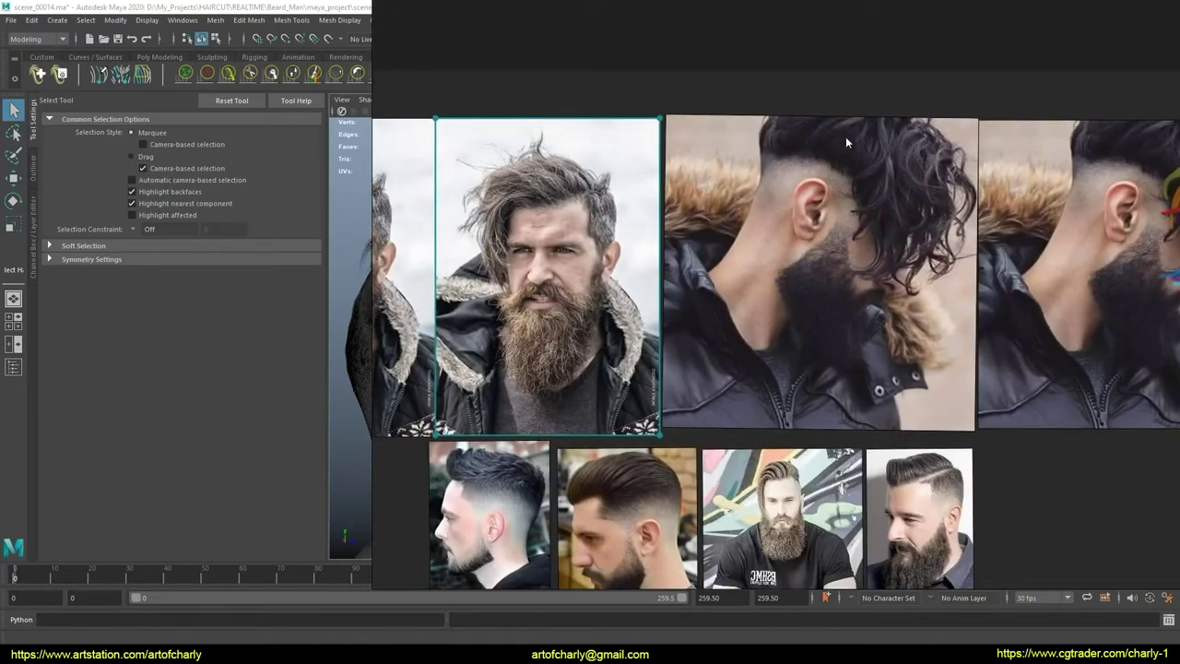
pyautogui.scroll(1, 544, 251)
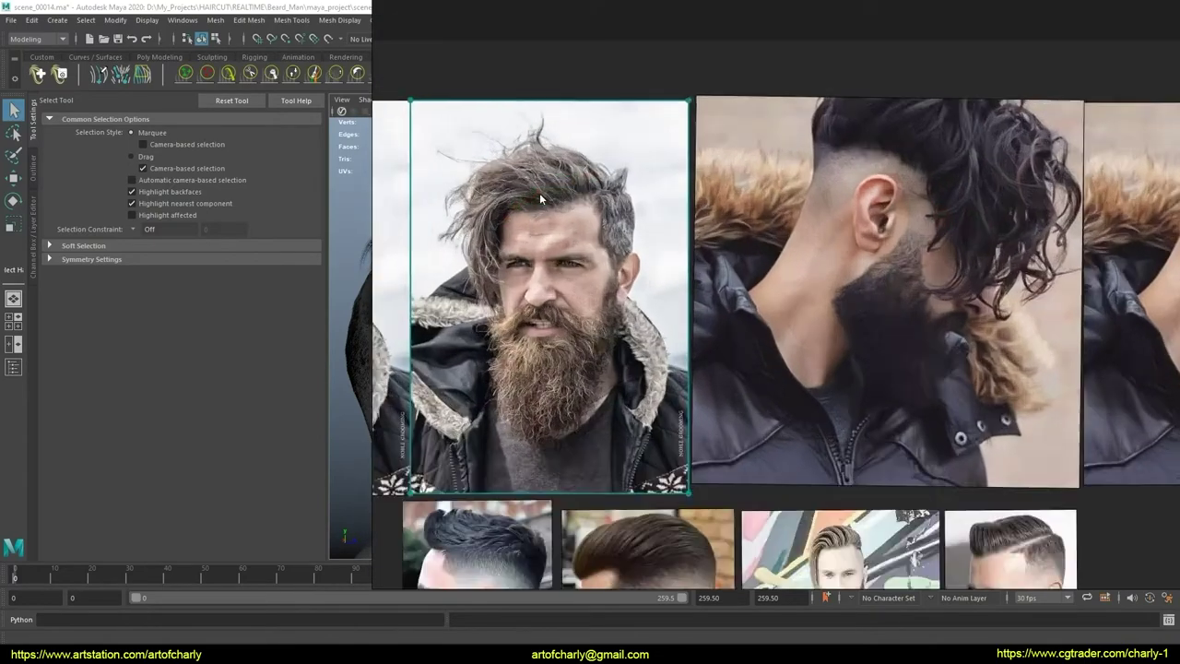
pyautogui.scroll(2, 540, 193)
pyautogui.scroll(1, 630, 241)
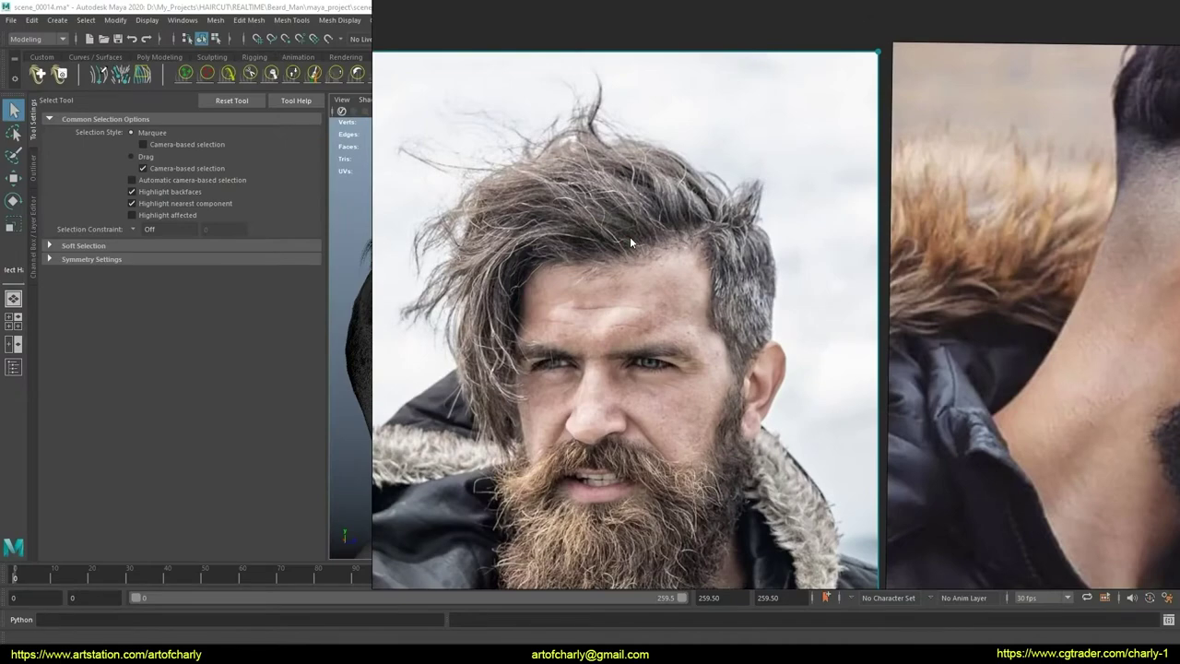
pyautogui.scroll(-1, 630, 236)
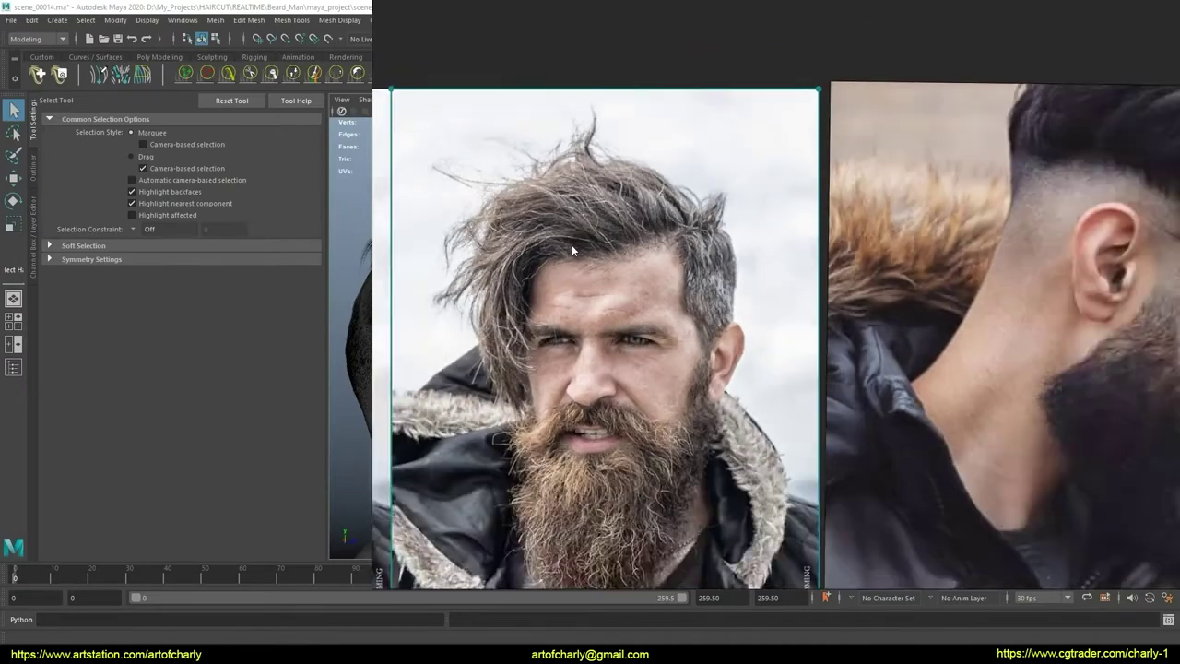
pyautogui.scroll(-2, 571, 245)
pyautogui.scroll(2, 633, 270)
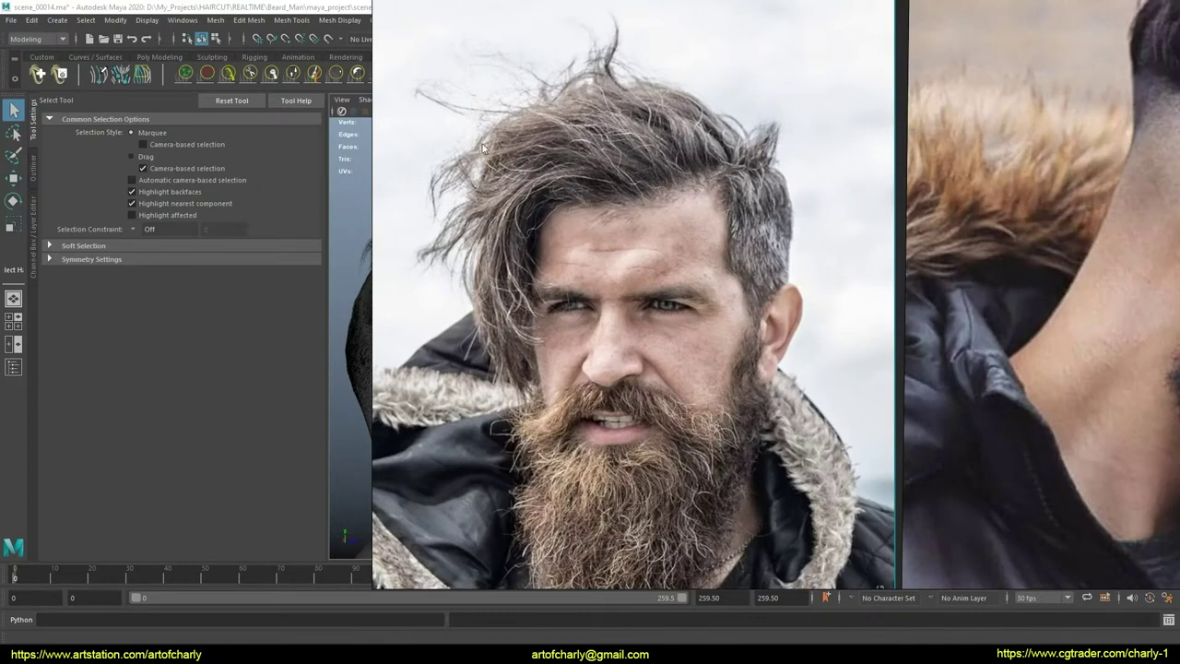
pyautogui.moveTo(481, 147); pyautogui.dragTo(819, 180)
# Step: Orbit the Maya head to a front-on view and compare it with the reference photo
pyautogui.click(504, 255)
pyautogui.moveTo(560, 271)
pyautogui.keyDown('alt'); pyautogui.mouseDown()
pyautogui.moveTo(480, 298)
pyautogui.moveTo(635, 307)
pyautogui.mouseUp(); pyautogui.keyUp('alt')
pyautogui.moveTo(635, 306)
pyautogui.keyDown('alt'); pyautogui.mouseDown(button='middle')
pyautogui.moveTo(524, 312)
pyautogui.moveTo(538, 311)
pyautogui.mouseUp(button='middle'); pyautogui.keyUp('alt')
pyautogui.keyDown('alt'); pyautogui.moveTo(537, 311); pyautogui.dragTo(521, 227, button='right'); pyautogui.keyUp('alt')
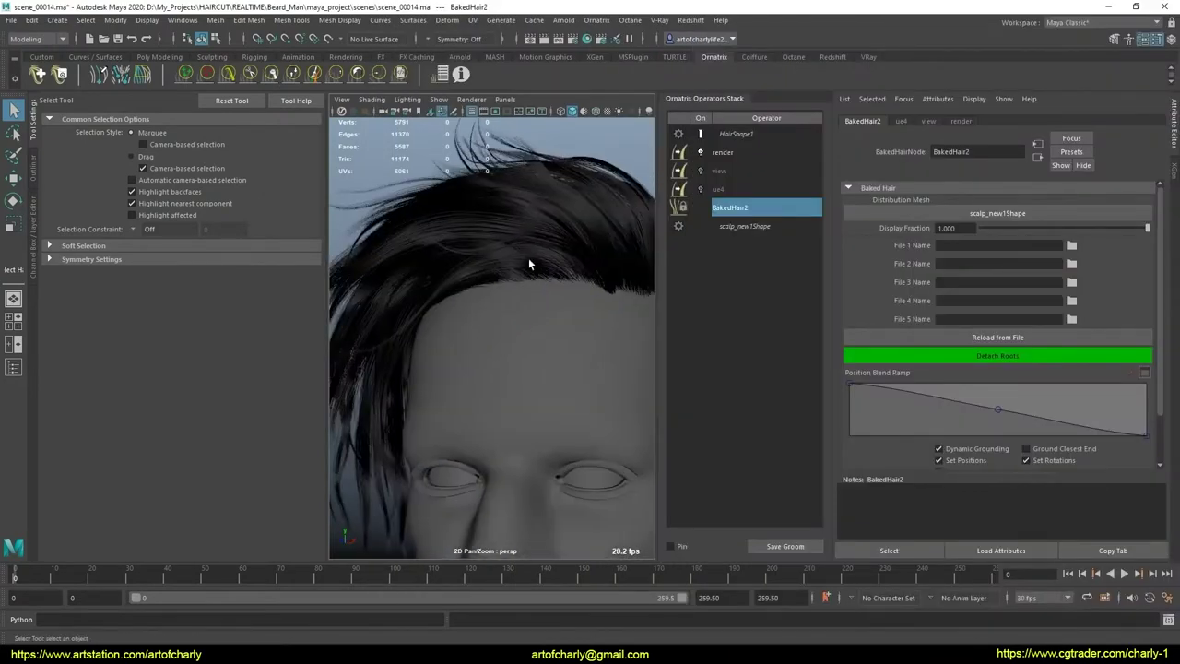
pyautogui.hotkey('alt', 'Tab')
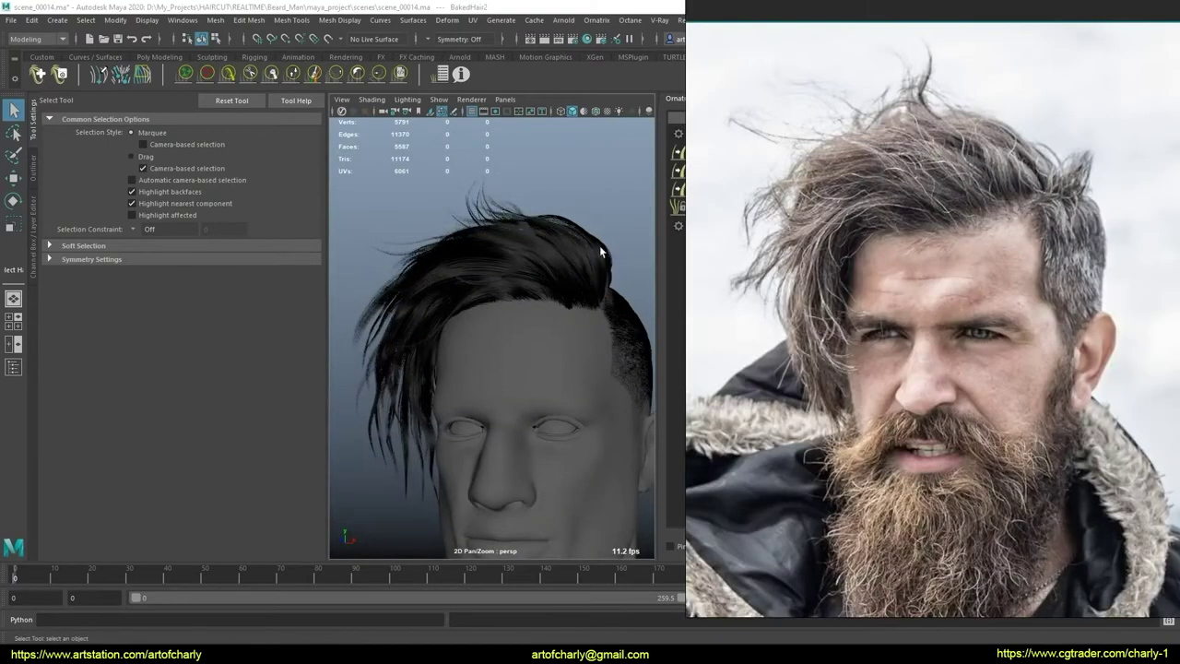
# Step: Orbit to three-quarter and side views of the head, comparing against the photo again
pyautogui.click(615, 340)
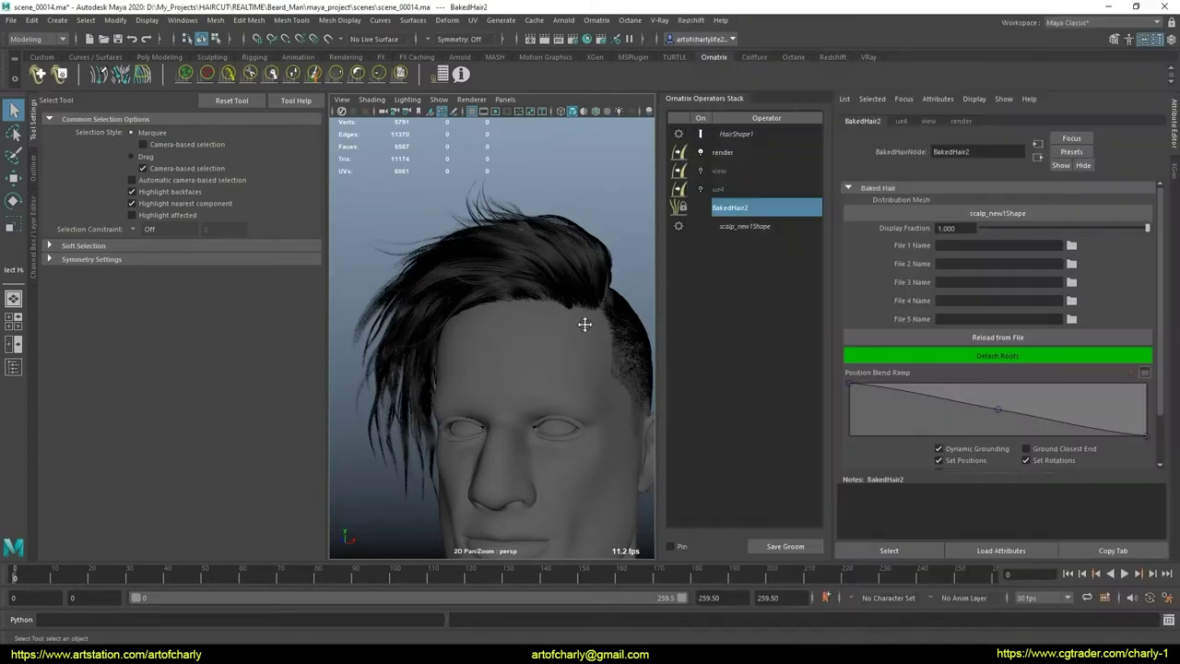
pyautogui.moveTo(585, 321)
pyautogui.keyDown('alt'); pyautogui.mouseDown()
pyautogui.moveTo(532, 332)
pyautogui.moveTo(594, 274)
pyautogui.moveTo(556, 369)
pyautogui.moveTo(611, 335)
pyautogui.mouseUp(); pyautogui.keyUp('alt')
pyautogui.hotkey('alt', 'Tab')
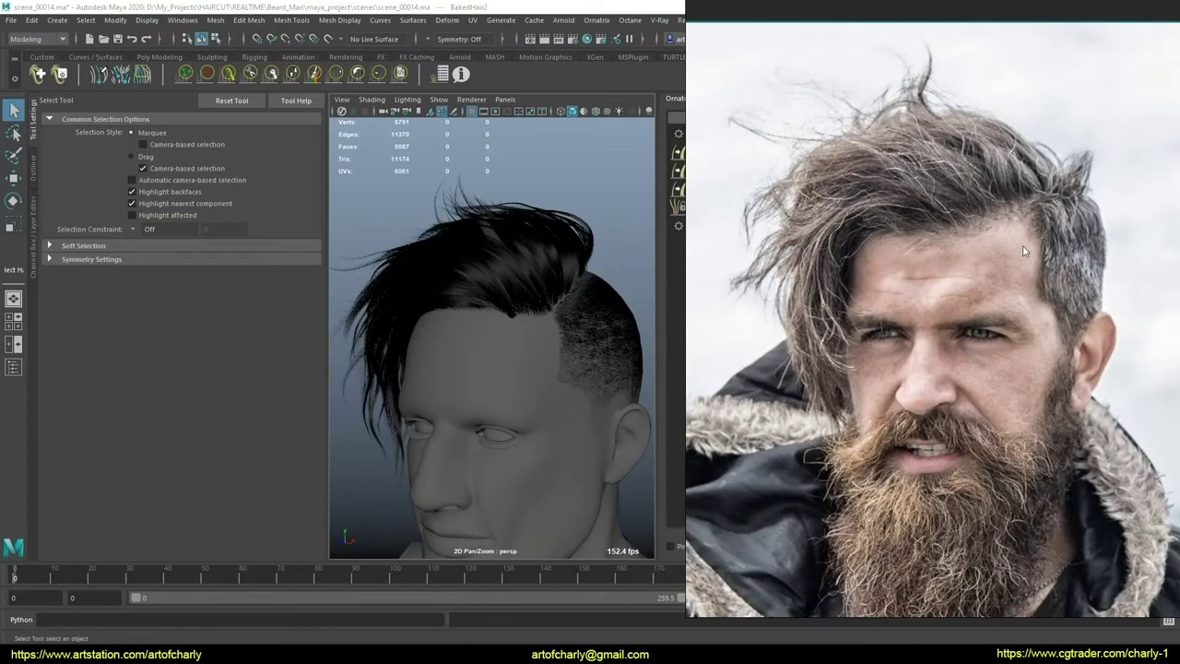
pyautogui.click(556, 315)
pyautogui.moveTo(556, 314)
pyautogui.keyDown('alt'); pyautogui.mouseDown()
pyautogui.moveTo(514, 369)
pyautogui.moveTo(506, 343)
pyautogui.moveTo(560, 365)
pyautogui.moveTo(461, 344)
pyautogui.moveTo(528, 397)
pyautogui.moveTo(469, 408)
pyautogui.moveTo(527, 411)
pyautogui.moveTo(522, 396)
pyautogui.moveTo(579, 398)
pyautogui.moveTo(584, 369)
pyautogui.moveTo(474, 335)
pyautogui.mouseUp(); pyautogui.keyUp('alt')
pyautogui.keyDown('alt'); pyautogui.moveTo(474, 335); pyautogui.dragTo(526, 377, button='right'); pyautogui.keyUp('alt')
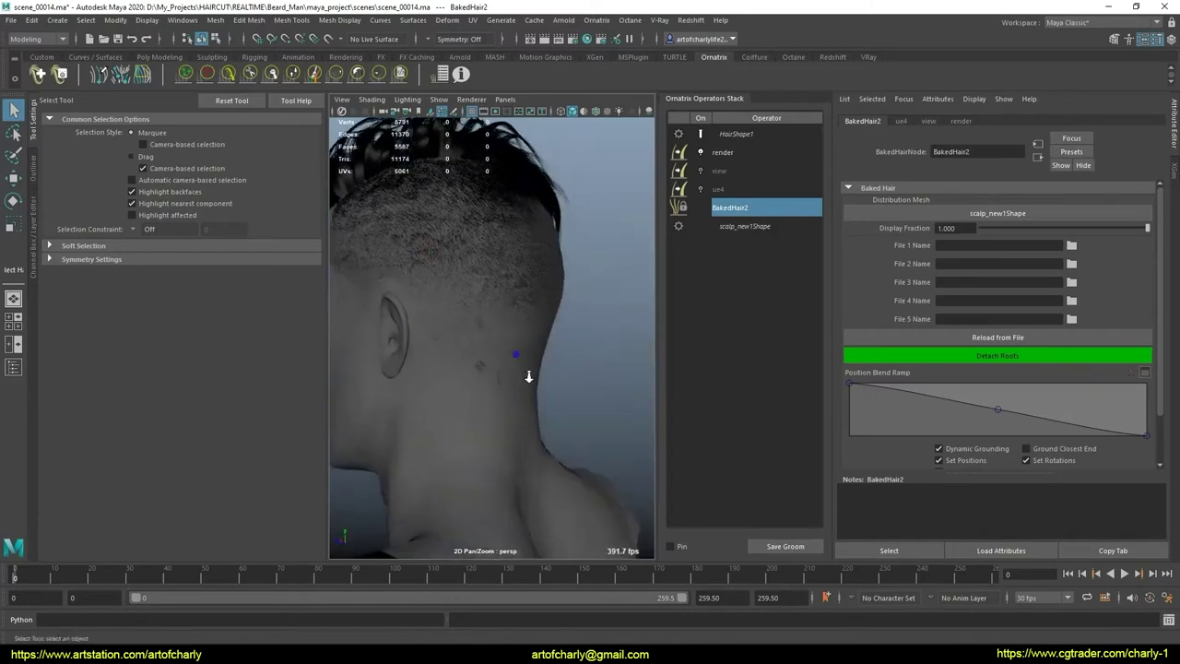
pyautogui.moveTo(526, 377)
pyautogui.keyDown('alt'); pyautogui.mouseDown(button='middle')
pyautogui.moveTo(532, 355)
pyautogui.moveTo(501, 361)
pyautogui.mouseUp(button='middle'); pyautogui.keyUp('alt')
pyautogui.scroll(3, 508, 440)
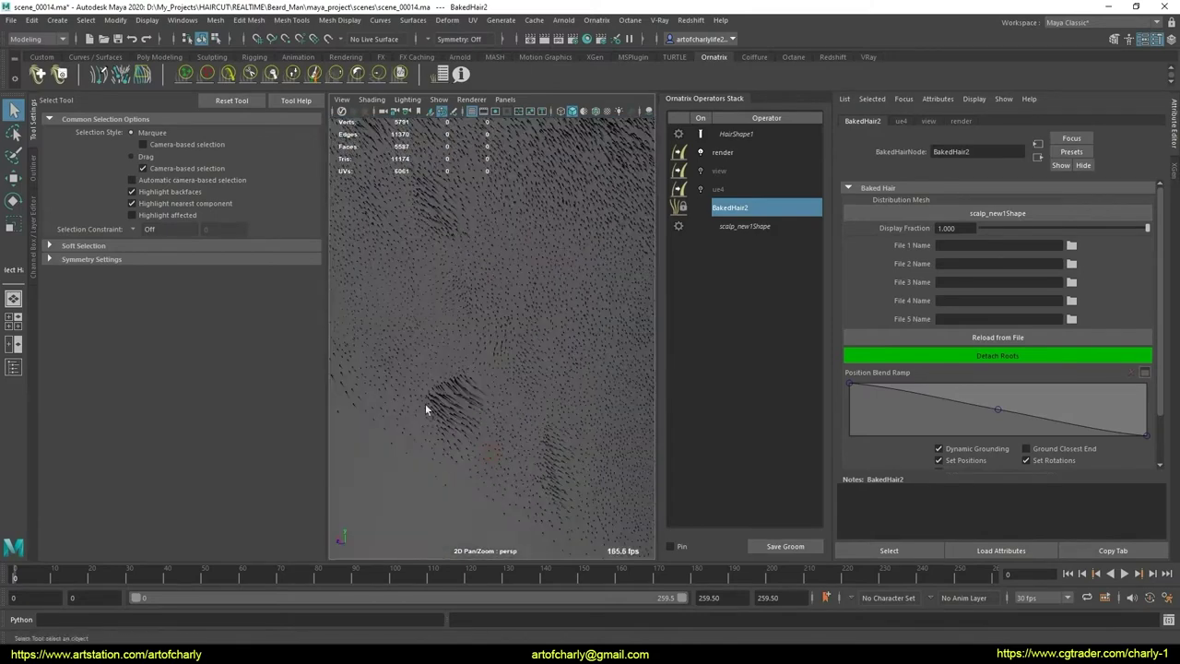
pyautogui.scroll(-3, 469, 260)
pyautogui.scroll(-3, 559, 381)
pyautogui.moveTo(559, 381)
pyautogui.keyDown('alt'); pyautogui.mouseDown()
pyautogui.moveTo(516, 413)
pyautogui.moveTo(469, 306)
pyautogui.mouseUp(); pyautogui.keyUp('alt')
pyautogui.scroll(-5, 469, 306)
pyautogui.keyDown('alt'); pyautogui.moveTo(604, 192); pyautogui.dragTo(599, 295); pyautogui.keyUp('alt')
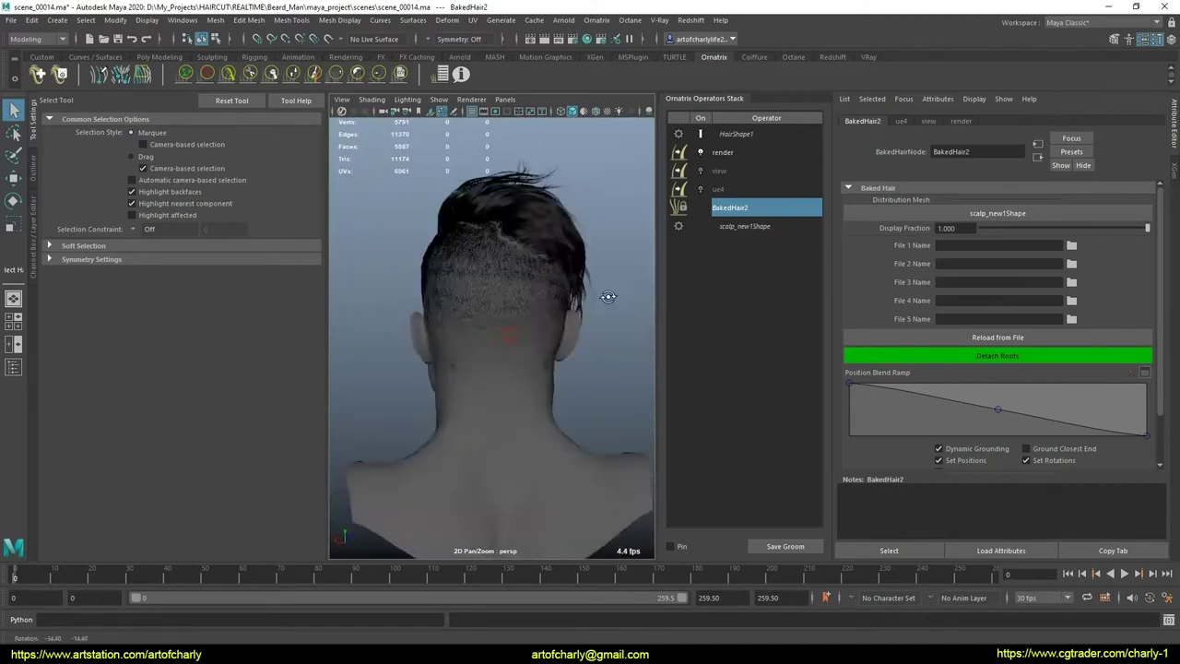
pyautogui.scroll(3, 519, 408)
pyautogui.scroll(3, 519, 461)
pyautogui.scroll(-2, 458, 356)
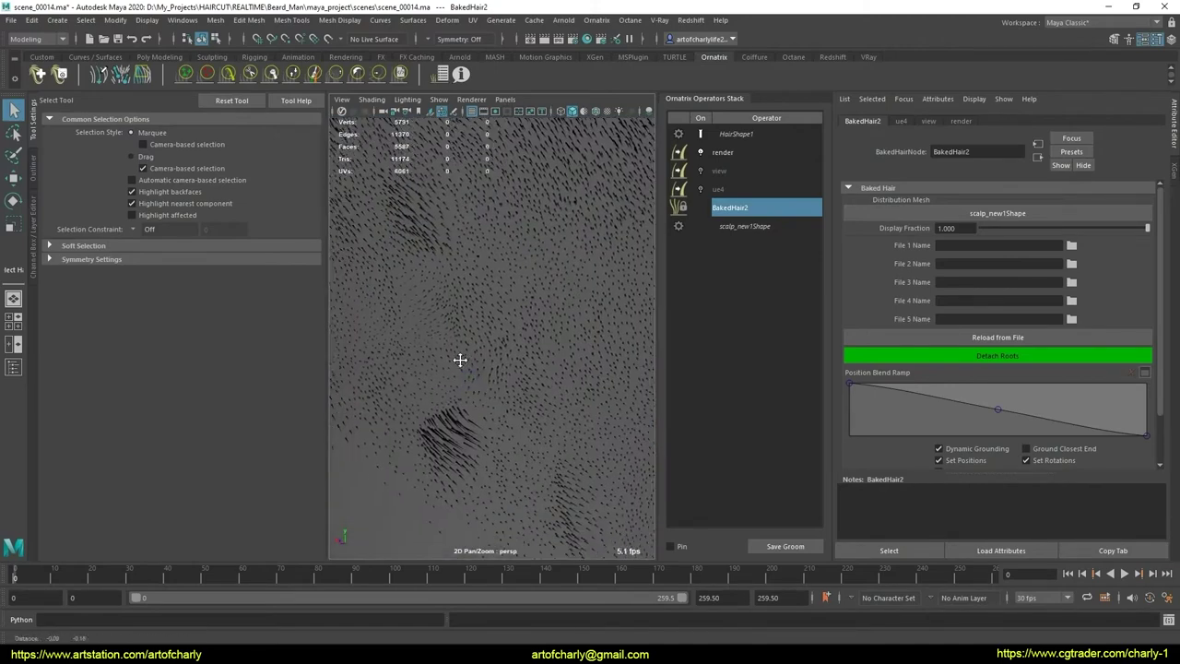
pyautogui.scroll(-2, 532, 371)
pyautogui.scroll(-2, 521, 403)
pyautogui.scroll(-2, 462, 398)
pyautogui.scroll(-2, 461, 391)
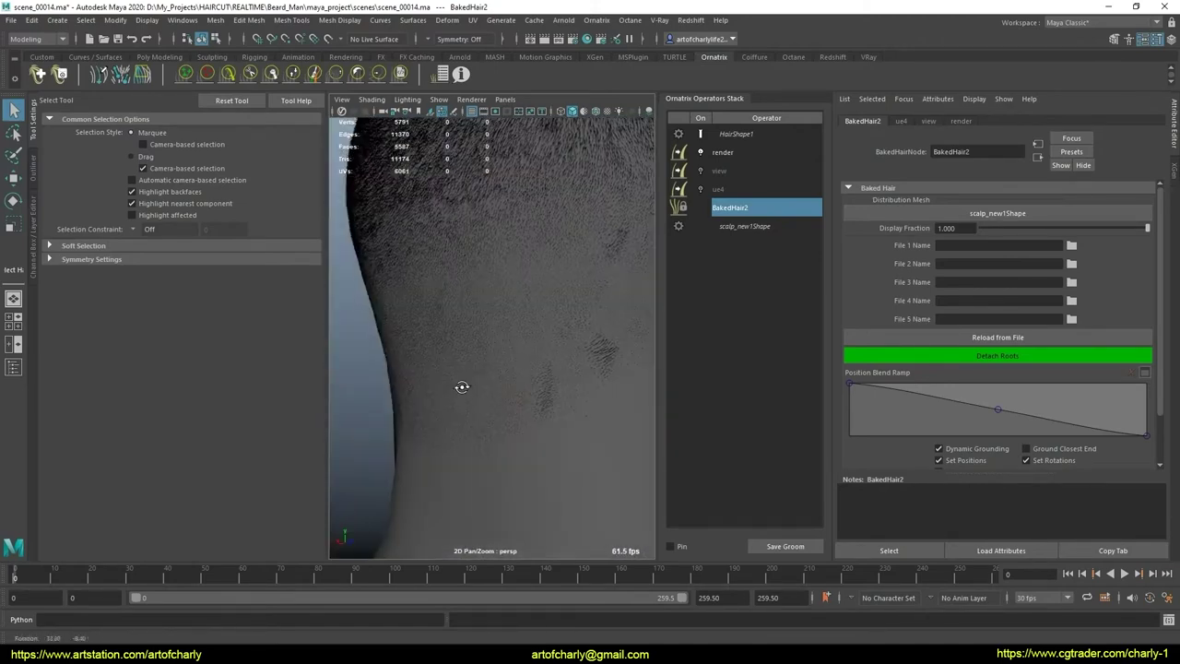
pyautogui.scroll(3, 559, 345)
pyautogui.scroll(-5, 482, 366)
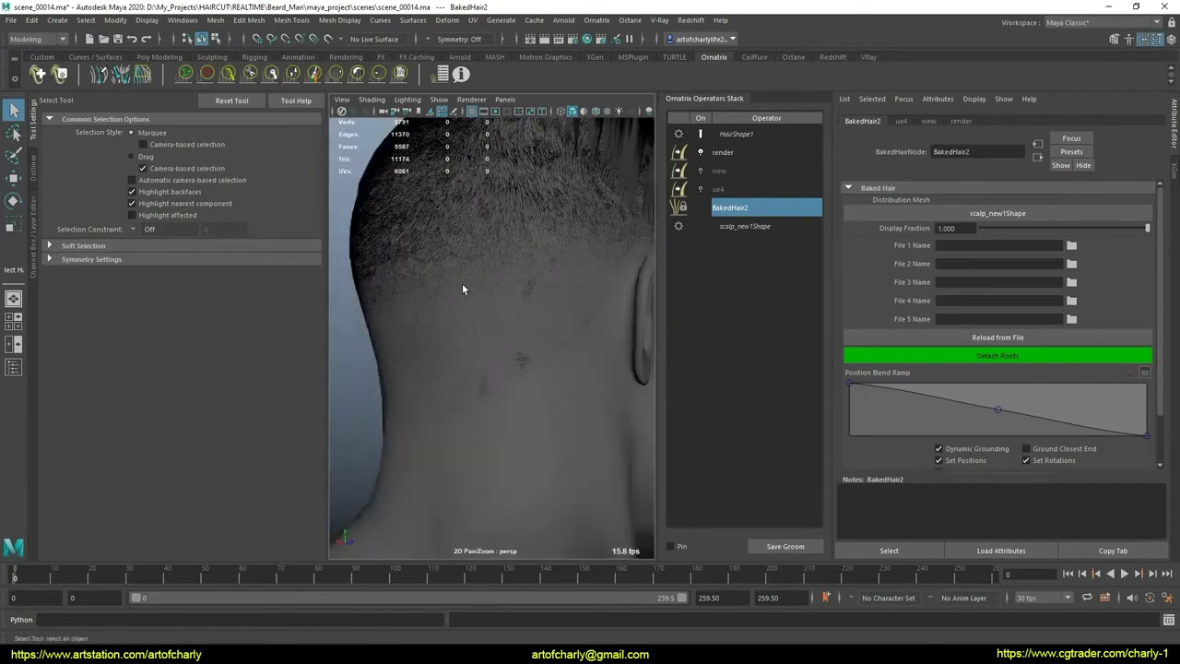
pyautogui.moveTo(463, 290)
pyautogui.keyDown('alt'); pyautogui.mouseDown()
pyautogui.moveTo(570, 414)
pyautogui.moveTo(435, 395)
pyautogui.moveTo(460, 395)
pyautogui.moveTo(350, 341)
pyautogui.mouseUp(); pyautogui.keyUp('alt')
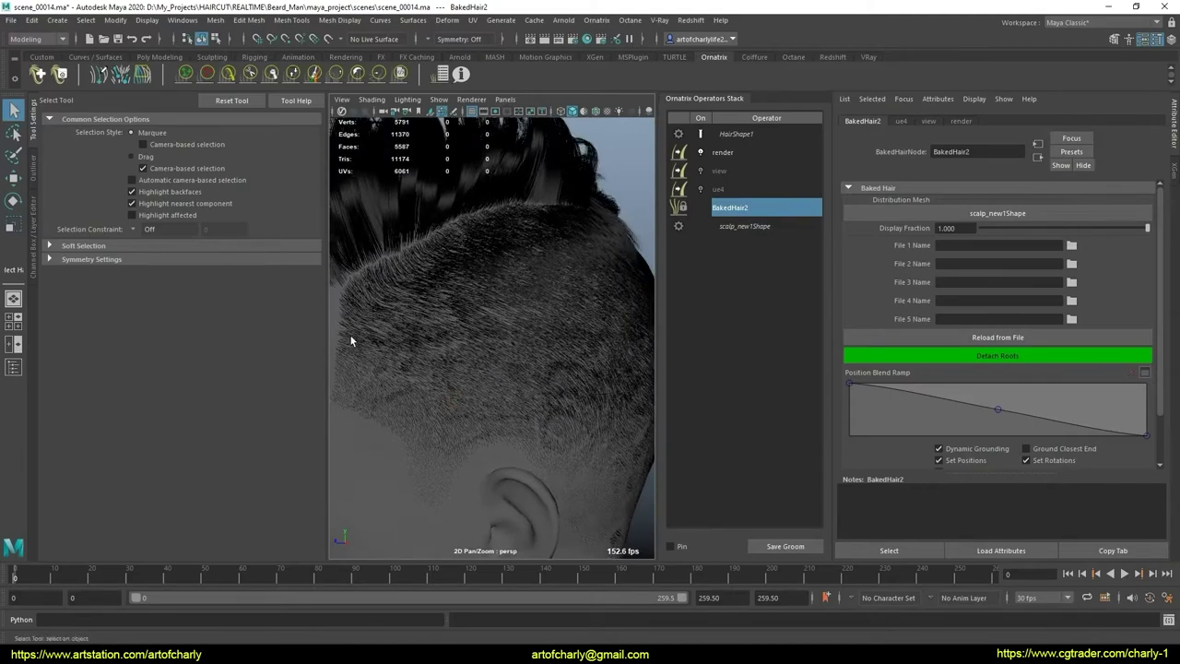
pyautogui.moveTo(608, 304)
pyautogui.keyDown('alt'); pyautogui.mouseDown()
pyautogui.moveTo(527, 337)
pyautogui.moveTo(408, 342)
pyautogui.moveTo(522, 421)
pyautogui.moveTo(512, 267)
pyautogui.mouseUp(); pyautogui.keyUp('alt')
pyautogui.scroll(5, 512, 267)
pyautogui.moveTo(519, 427)
pyautogui.keyDown('alt'); pyautogui.mouseDown()
pyautogui.moveTo(532, 258)
pyautogui.moveTo(503, 449)
pyautogui.mouseUp(); pyautogui.keyUp('alt')
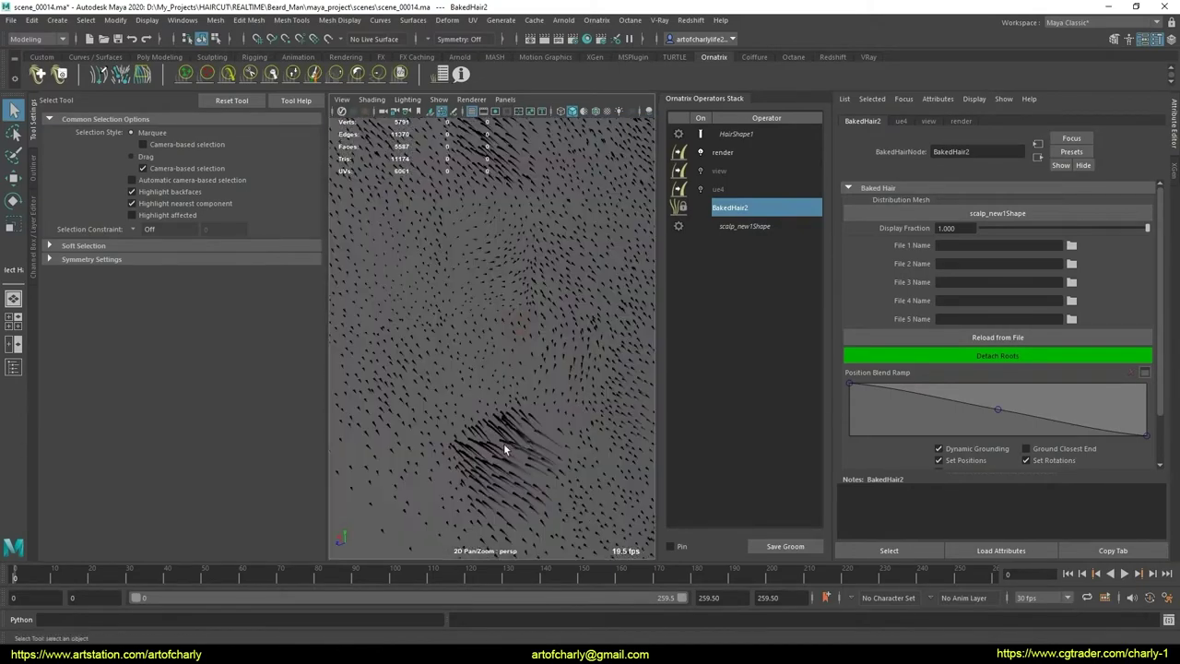
pyautogui.scroll(-5, 533, 447)
pyautogui.moveTo(513, 368)
pyautogui.keyDown('alt'); pyautogui.mouseDown()
pyautogui.moveTo(555, 389)
pyautogui.moveTo(490, 366)
pyautogui.moveTo(533, 377)
pyautogui.moveTo(516, 350)
pyautogui.moveTo(469, 359)
pyautogui.moveTo(555, 371)
pyautogui.moveTo(432, 315)
pyautogui.moveTo(535, 366)
pyautogui.moveTo(535, 338)
pyautogui.moveTo(508, 355)
pyautogui.moveTo(516, 403)
pyautogui.moveTo(462, 292)
pyautogui.moveTo(474, 337)
pyautogui.moveTo(484, 316)
pyautogui.moveTo(507, 316)
pyautogui.moveTo(401, 296)
pyautogui.mouseUp(); pyautogui.keyUp('alt')
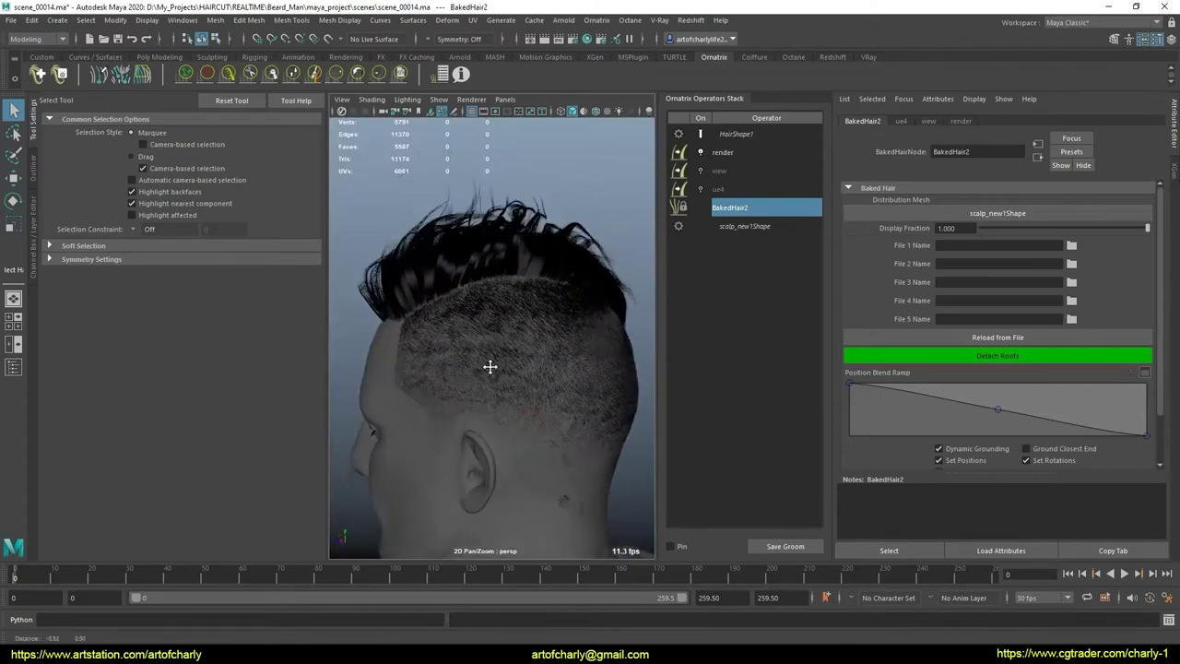
pyautogui.scroll(3, 532, 377)
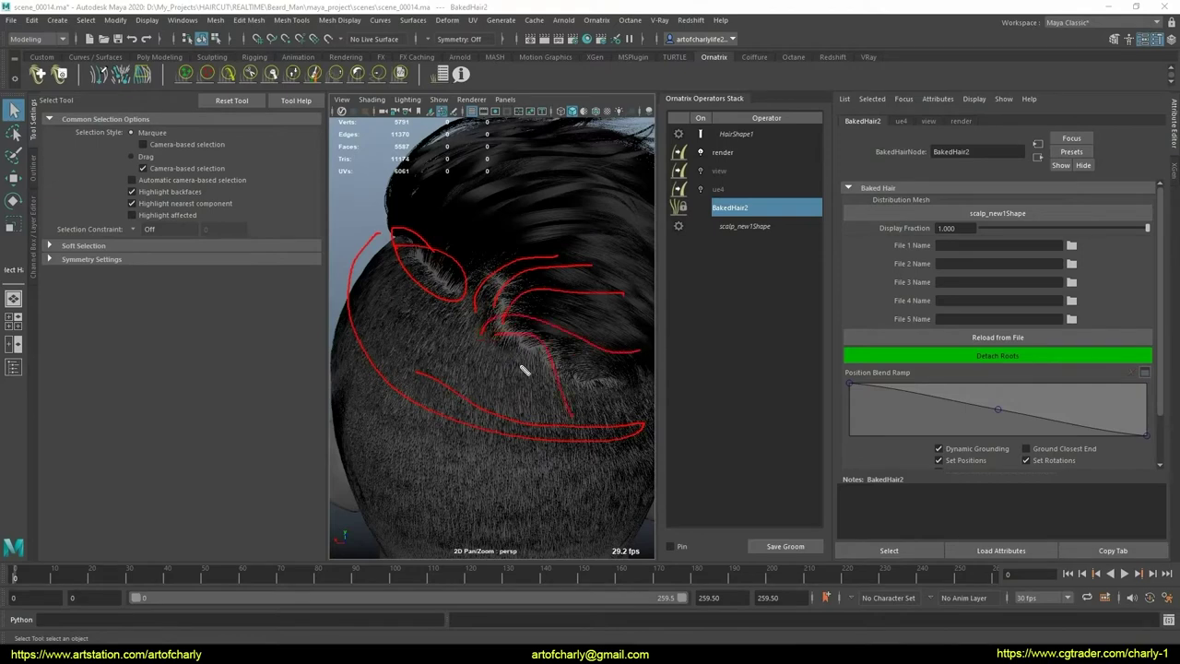
pyautogui.scroll(-5, 541, 353)
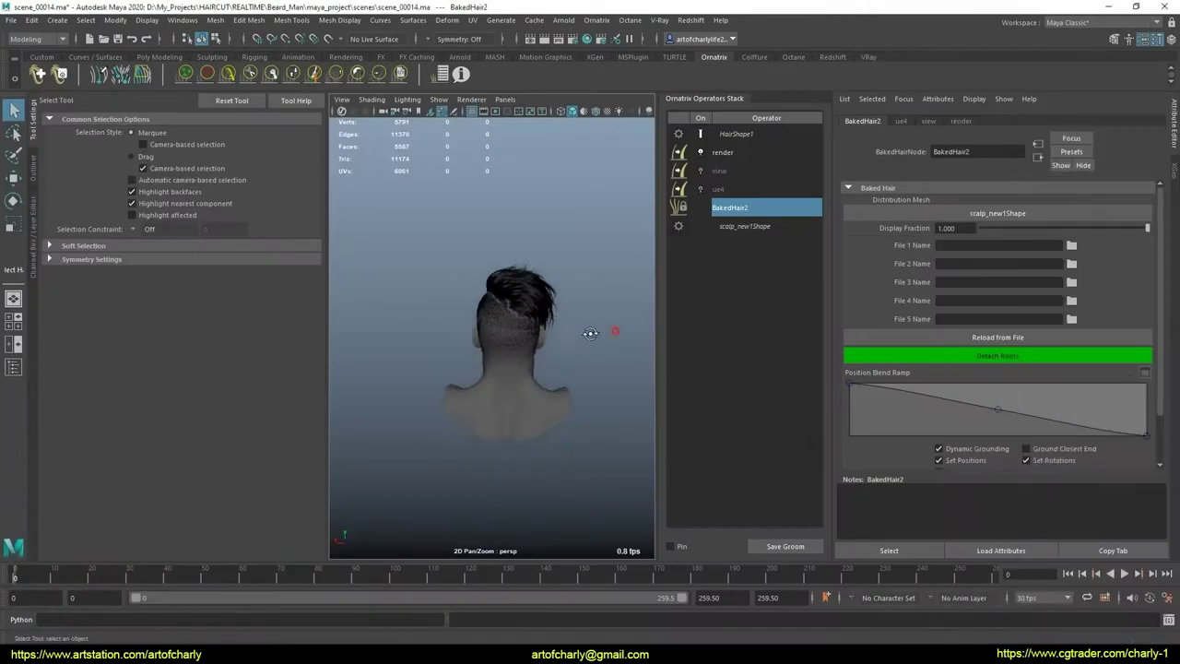
pyautogui.keyDown('alt'); pyautogui.moveTo(401, 270); pyautogui.dragTo(551, 452); pyautogui.keyUp('alt')
pyautogui.scroll(5, 552, 452)
pyautogui.keyDown('alt'); pyautogui.moveTo(474, 342); pyautogui.dragTo(465, 288); pyautogui.keyUp('alt')
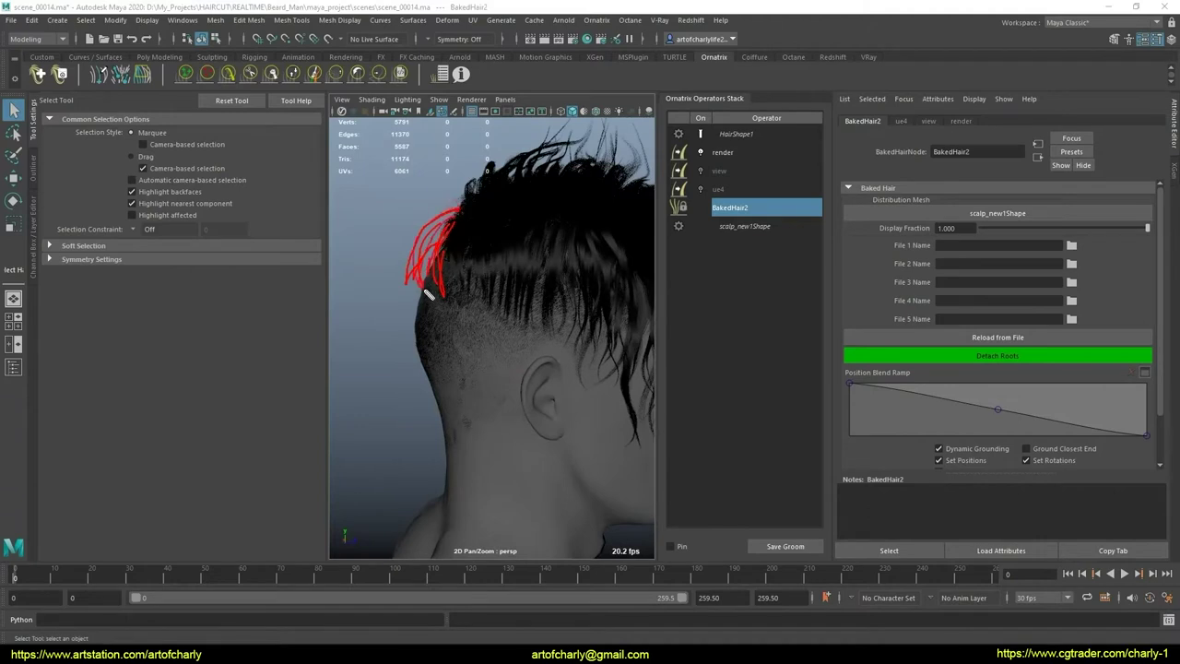
pyautogui.moveTo(449, 368)
pyautogui.keyDown('alt'); pyautogui.mouseDown()
pyautogui.moveTo(448, 319)
pyautogui.moveTo(580, 318)
pyautogui.mouseUp(); pyautogui.keyUp('alt')
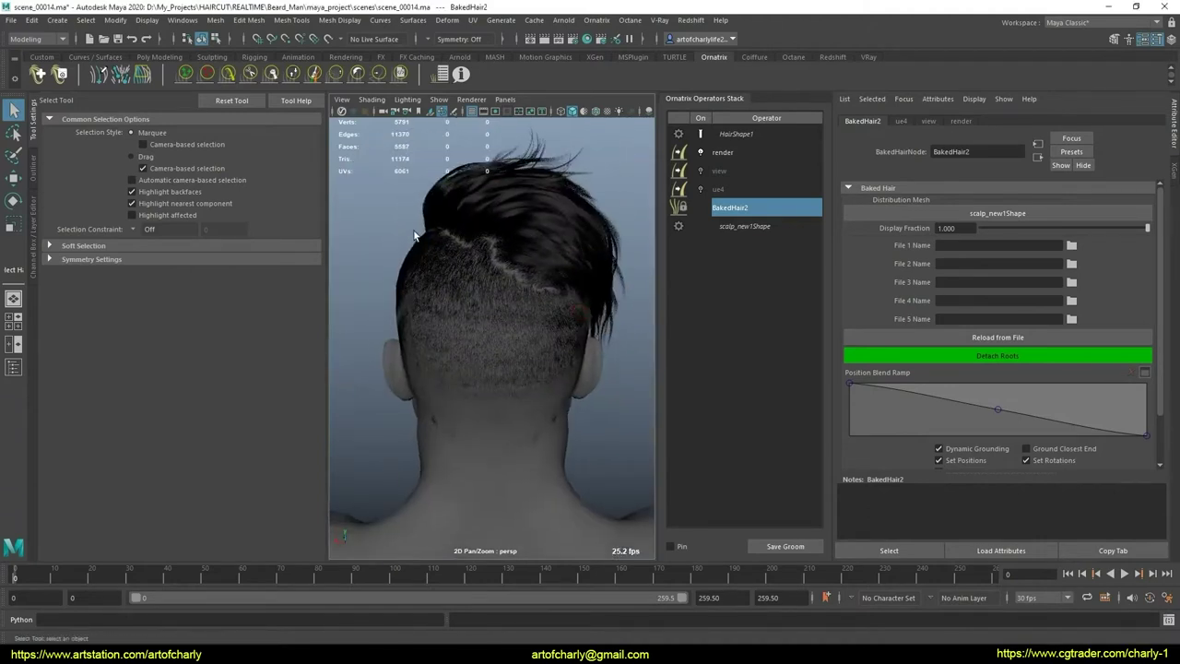
pyautogui.keyDown('alt'); pyautogui.moveTo(513, 306); pyautogui.dragTo(544, 350, button='right'); pyautogui.keyUp('alt')
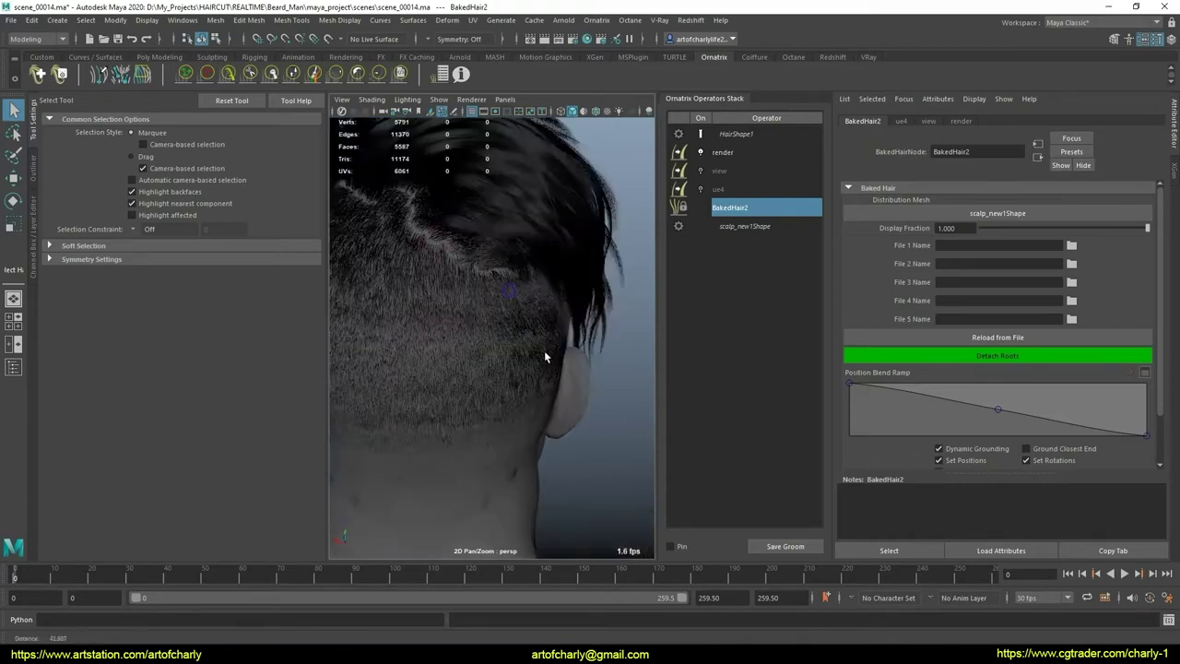
pyautogui.keyDown('alt'); pyautogui.moveTo(492, 342); pyautogui.dragTo(461, 200); pyautogui.keyUp('alt')
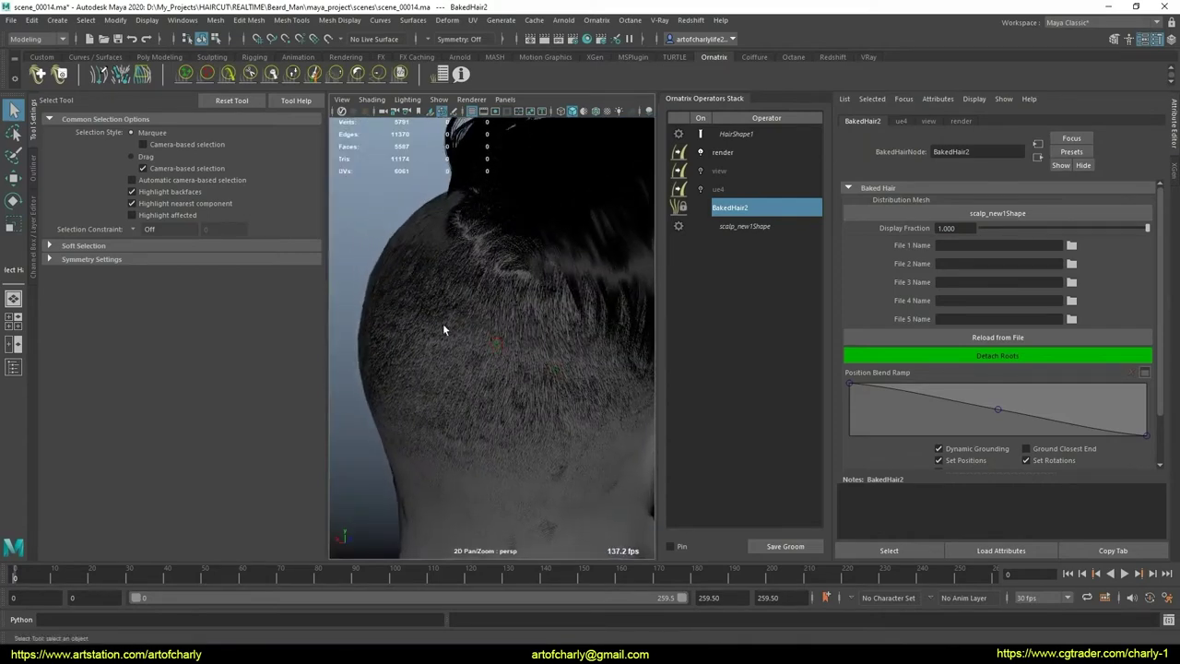
pyautogui.keyDown('alt'); pyautogui.moveTo(492, 305); pyautogui.dragTo(482, 292, button='right'); pyautogui.keyUp('alt')
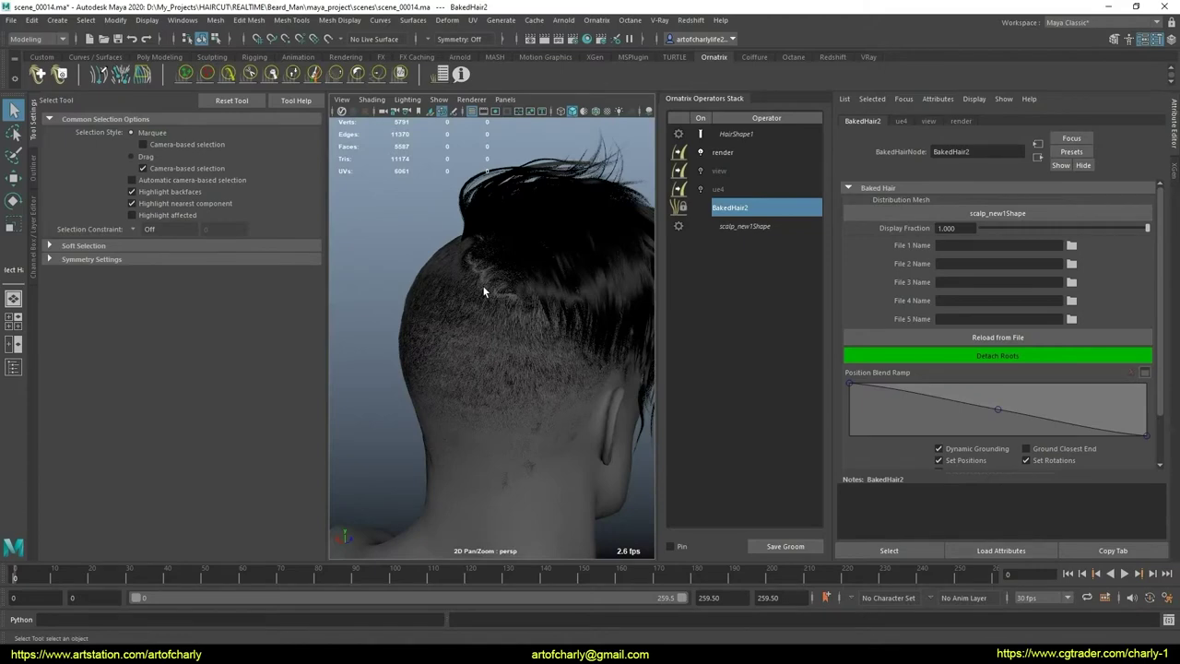
pyautogui.moveTo(482, 291)
pyautogui.keyDown('alt'); pyautogui.mouseDown()
pyautogui.moveTo(648, 309)
pyautogui.moveTo(469, 277)
pyautogui.mouseUp(); pyautogui.keyUp('alt')
pyautogui.keyDown('alt'); pyautogui.moveTo(468, 277); pyautogui.dragTo(473, 304, button='right'); pyautogui.keyUp('alt')
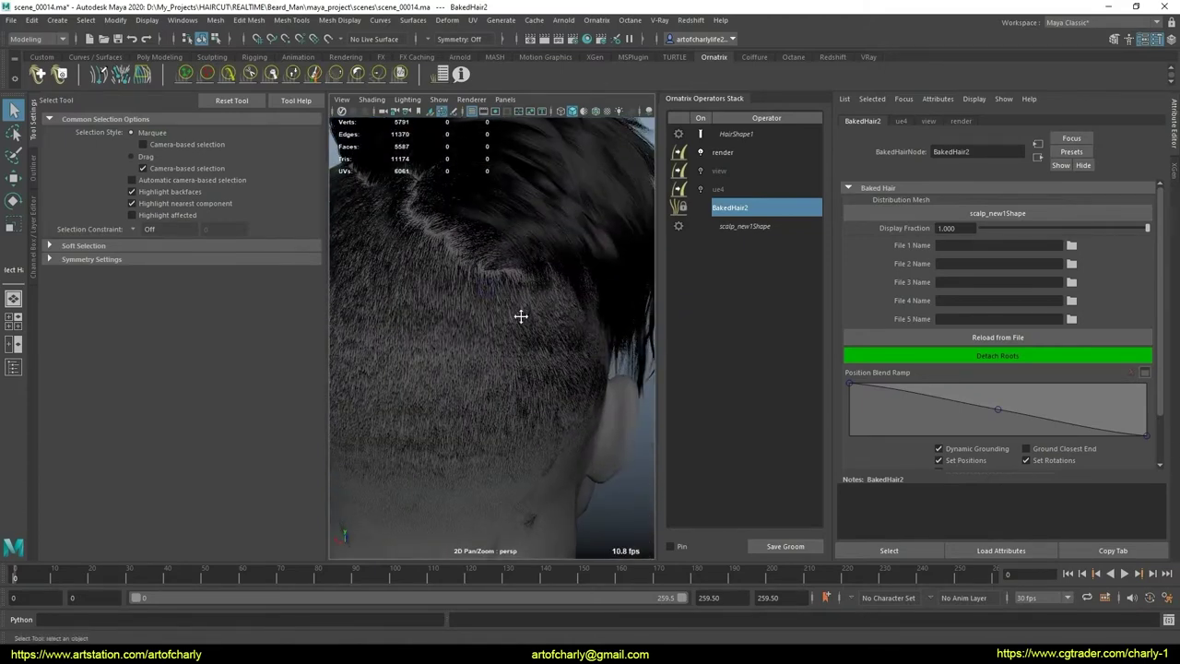
pyautogui.moveTo(521, 316)
pyautogui.keyDown('alt'); pyautogui.mouseDown()
pyautogui.moveTo(566, 350)
pyautogui.moveTo(516, 341)
pyautogui.moveTo(543, 353)
pyautogui.moveTo(545, 371)
pyautogui.moveTo(534, 345)
pyautogui.moveTo(558, 340)
pyautogui.moveTo(556, 357)
pyautogui.moveTo(513, 322)
pyautogui.moveTo(553, 337)
pyautogui.moveTo(600, 327)
pyautogui.moveTo(522, 317)
pyautogui.moveTo(526, 334)
pyautogui.moveTo(522, 255)
pyautogui.mouseUp(); pyautogui.keyUp('alt')
pyautogui.scroll(-5, 503, 311)
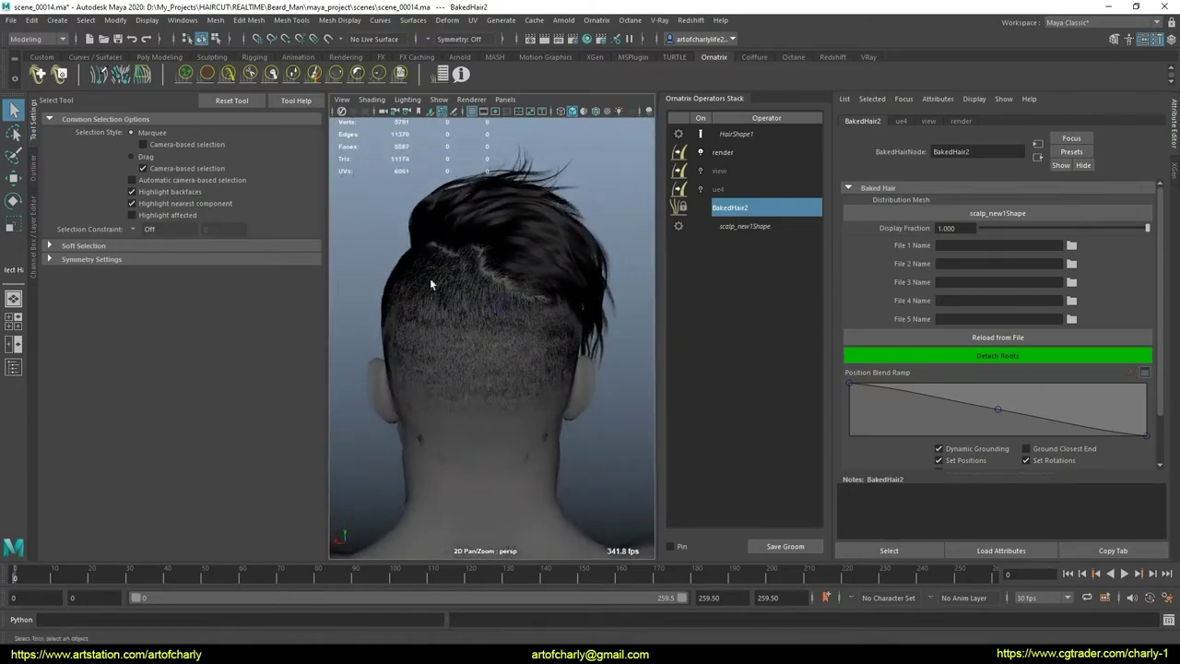
pyautogui.moveTo(411, 362)
pyautogui.keyDown('alt'); pyautogui.mouseDown()
pyautogui.moveTo(546, 348)
pyautogui.moveTo(530, 384)
pyautogui.mouseUp(); pyautogui.keyUp('alt')
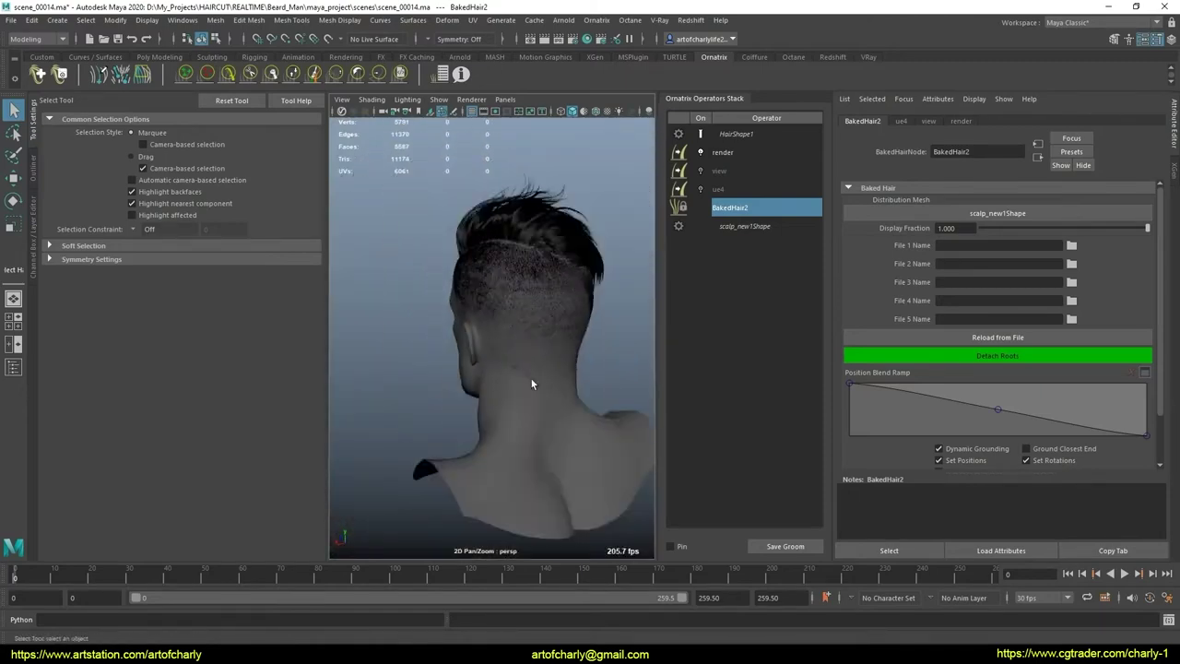
pyautogui.scroll(3, 482, 381)
pyautogui.scroll(3, 482, 381)
pyautogui.scroll(5, 482, 382)
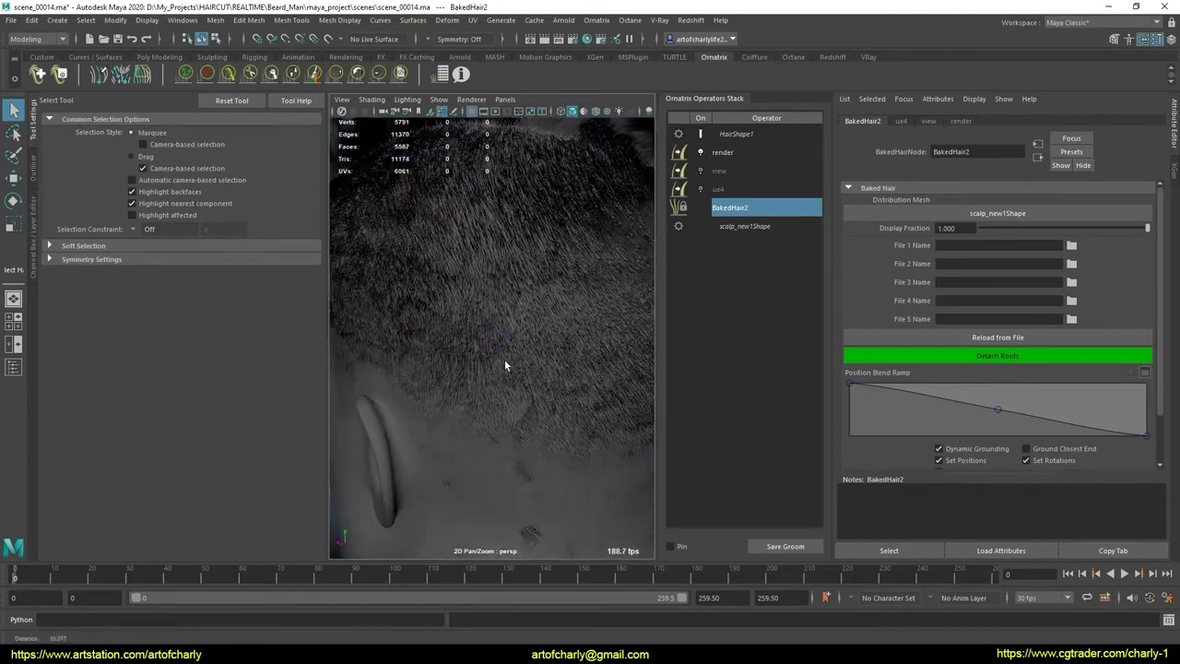
pyautogui.scroll(-2, 502, 378)
pyautogui.scroll(-2, 495, 369)
pyautogui.scroll(-3, 504, 355)
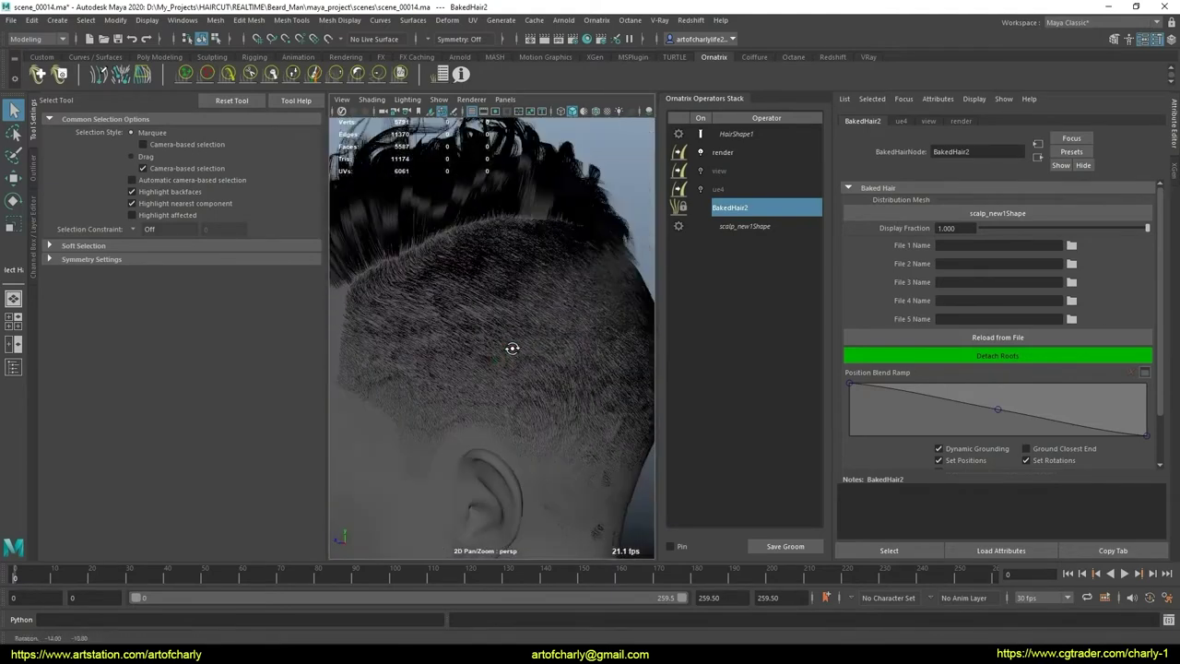
pyautogui.moveTo(549, 403)
pyautogui.mouseDown()
pyautogui.moveTo(480, 388)
pyautogui.moveTo(534, 434)
pyautogui.moveTo(516, 427)
pyautogui.moveTo(511, 377)
pyautogui.mouseUp()
pyautogui.scroll(-2, 480, 391)
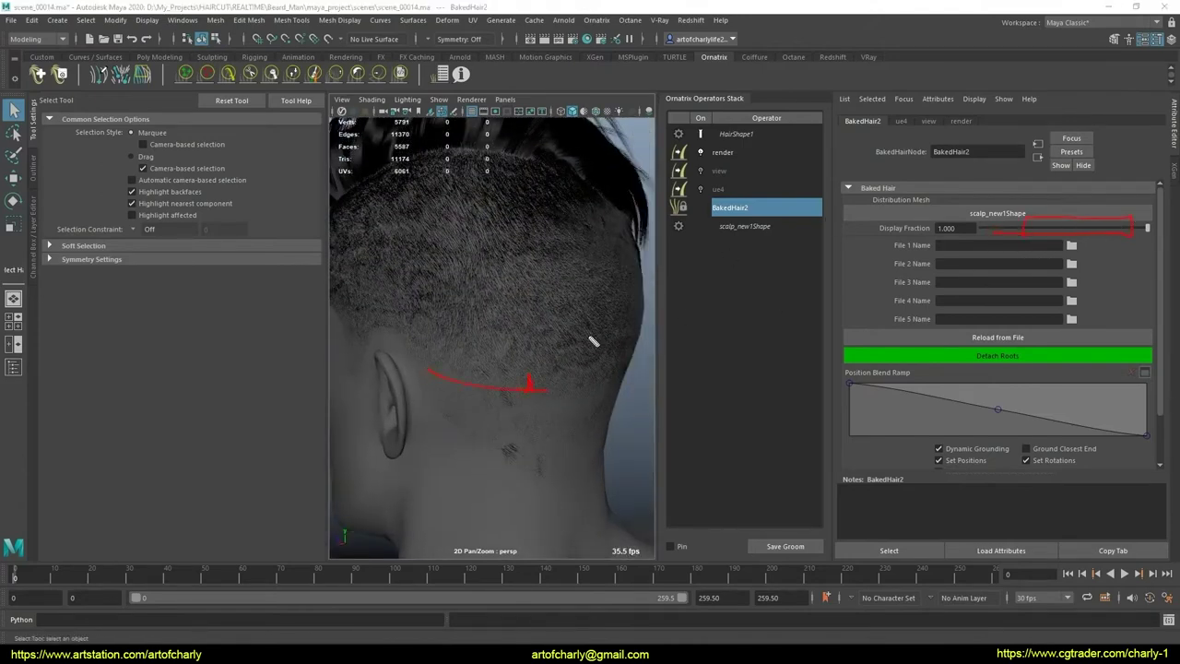
pyautogui.moveTo(494, 346)
pyautogui.keyDown('alt'); pyautogui.mouseDown()
pyautogui.moveTo(501, 363)
pyautogui.moveTo(556, 377)
pyautogui.moveTo(489, 351)
pyautogui.moveTo(505, 414)
pyautogui.moveTo(555, 365)
pyautogui.moveTo(537, 353)
pyautogui.moveTo(477, 362)
pyautogui.moveTo(500, 405)
pyautogui.moveTo(464, 408)
pyautogui.moveTo(473, 412)
pyautogui.moveTo(492, 357)
pyautogui.mouseUp(); pyautogui.keyUp('alt')
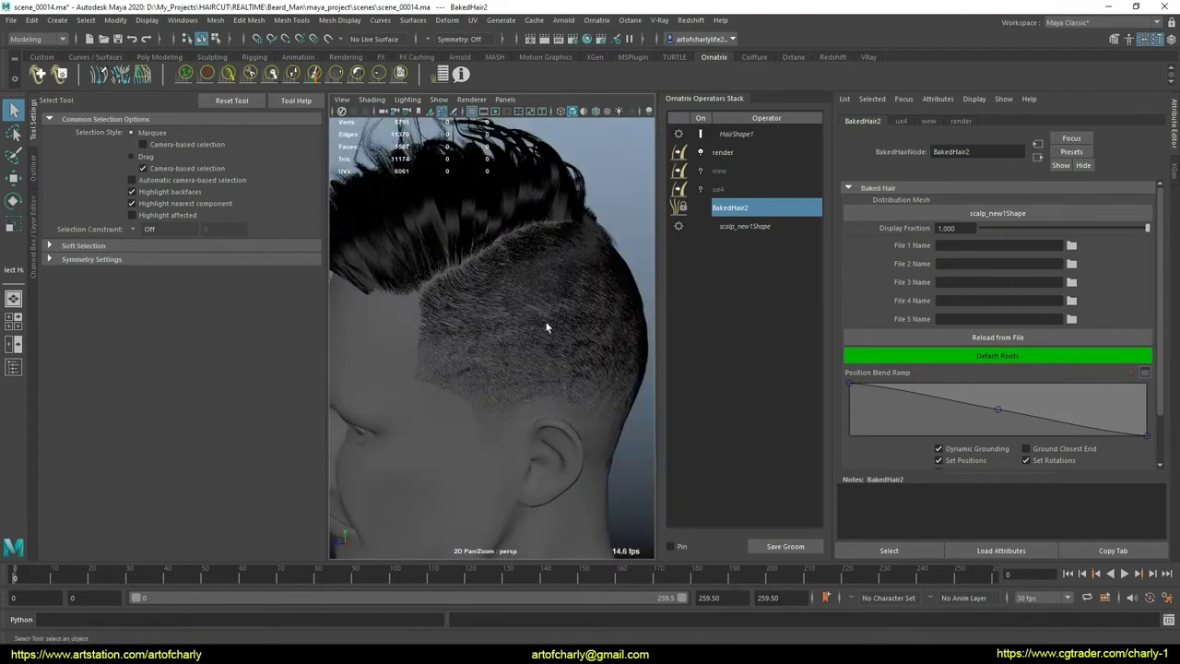
pyautogui.keyDown('alt'); pyautogui.moveTo(571, 259); pyautogui.dragTo(537, 300); pyautogui.keyUp('alt')
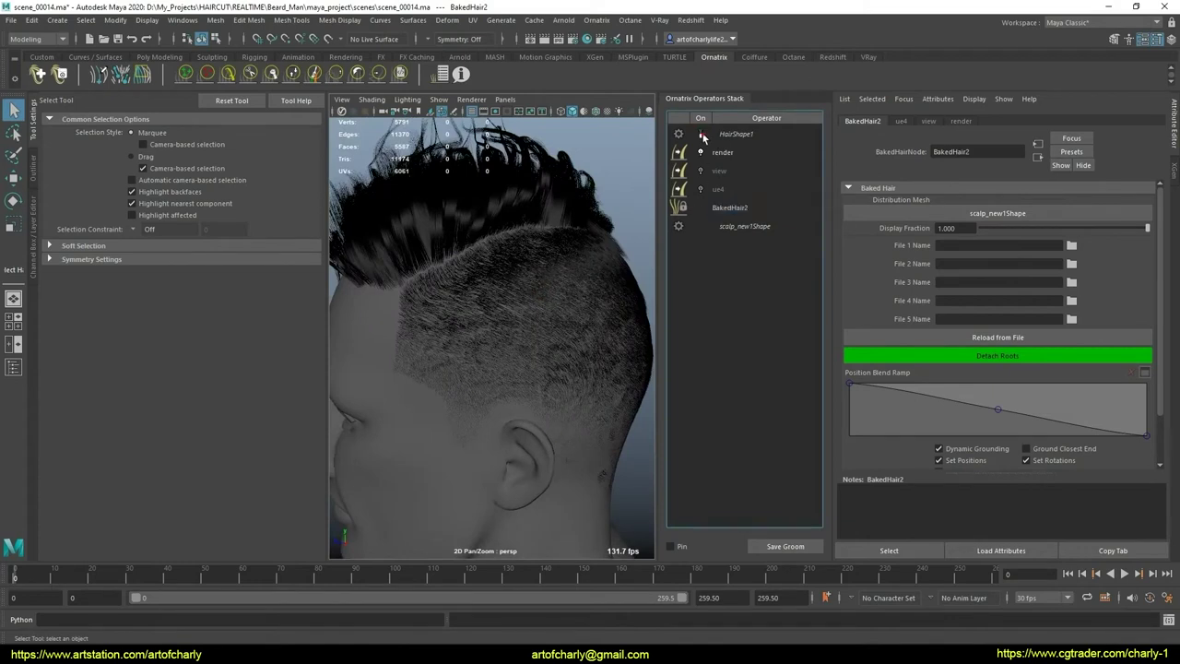
# Step: Add an EditGuides1 operator to the Ornatrix stack and open its settings
pyautogui.click(630, 21)
pyautogui.click(629, 161)
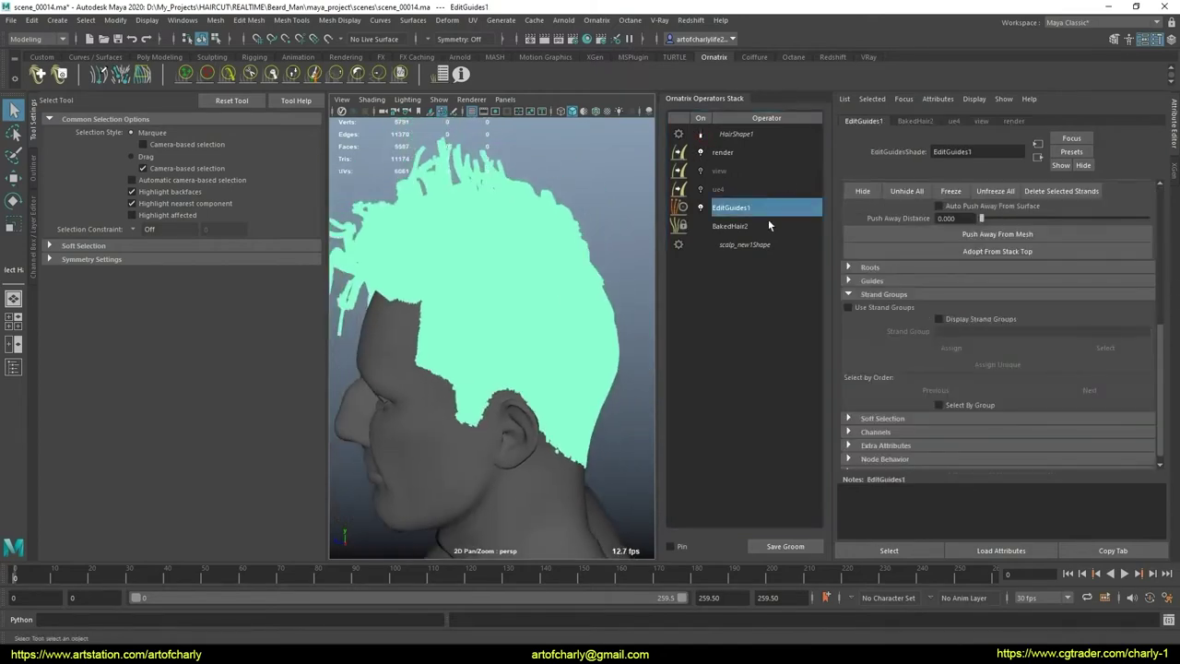
pyautogui.click(754, 227)
# Step: Orbit around the back and ear to inspect the coloured strand groups at the nape
pyautogui.moveTo(561, 273)
pyautogui.keyDown('alt'); pyautogui.mouseDown()
pyautogui.moveTo(555, 258)
pyautogui.moveTo(566, 289)
pyautogui.moveTo(469, 300)
pyautogui.moveTo(511, 384)
pyautogui.moveTo(367, 350)
pyautogui.mouseUp(); pyautogui.keyUp('alt')
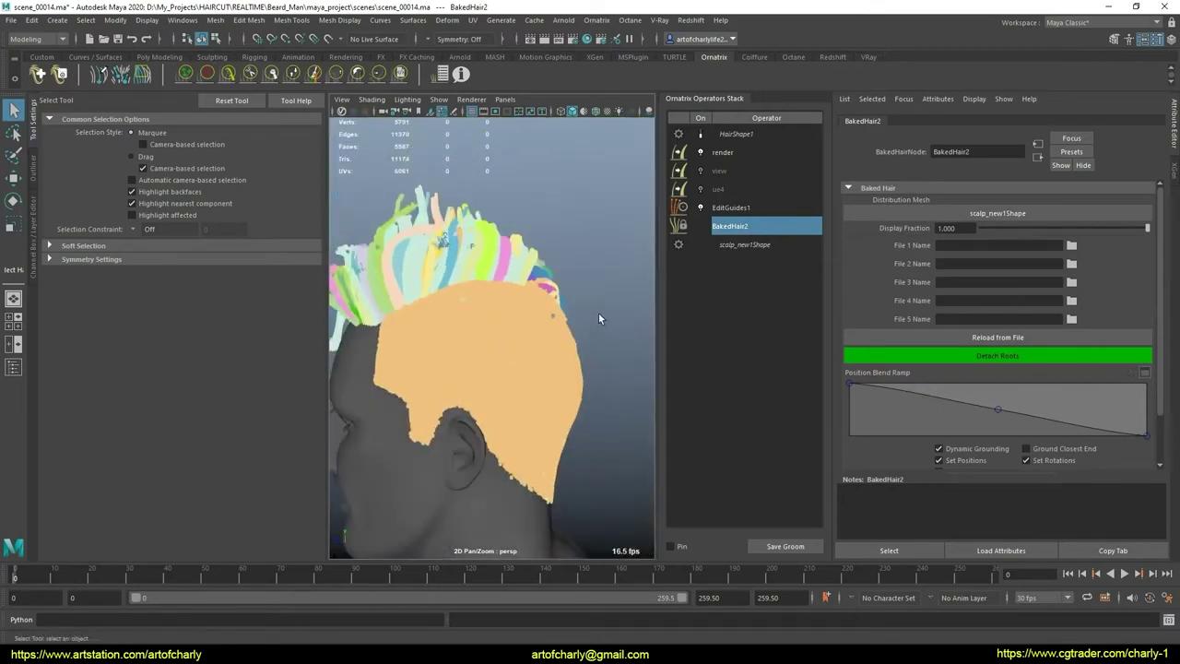
pyautogui.moveTo(565, 343)
pyautogui.keyDown('alt'); pyautogui.mouseDown()
pyautogui.moveTo(442, 341)
pyautogui.moveTo(573, 344)
pyautogui.moveTo(553, 351)
pyautogui.mouseUp(); pyautogui.keyUp('alt')
pyautogui.moveTo(553, 350)
pyautogui.keyDown('alt'); pyautogui.mouseDown(button='right')
pyautogui.moveTo(540, 424)
pyautogui.moveTo(465, 367)
pyautogui.moveTo(446, 273)
pyautogui.mouseUp(button='right'); pyautogui.keyUp('alt')
pyautogui.scroll(-2, 463, 372)
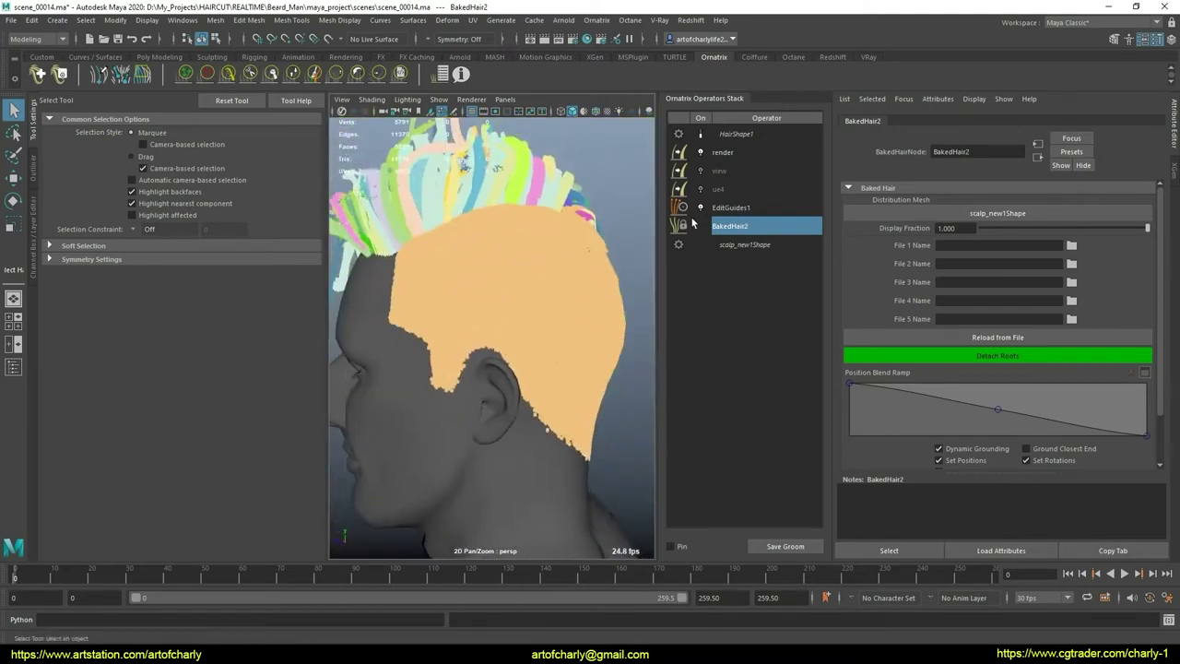
pyautogui.moveTo(540, 289)
pyautogui.keyDown('alt'); pyautogui.mouseDown()
pyautogui.moveTo(469, 314)
pyautogui.moveTo(495, 321)
pyautogui.moveTo(476, 308)
pyautogui.moveTo(511, 239)
pyautogui.moveTo(501, 249)
pyautogui.mouseUp(); pyautogui.keyUp('alt')
pyautogui.moveTo(578, 436)
pyautogui.keyDown('alt'); pyautogui.mouseDown(button='right')
pyautogui.moveTo(530, 519)
pyautogui.moveTo(534, 230)
pyautogui.moveTo(448, 276)
pyautogui.moveTo(513, 337)
pyautogui.moveTo(530, 318)
pyautogui.moveTo(485, 274)
pyautogui.moveTo(534, 295)
pyautogui.moveTo(535, 314)
pyautogui.moveTo(520, 255)
pyautogui.moveTo(545, 260)
pyautogui.mouseUp(button='right'); pyautogui.keyUp('alt')
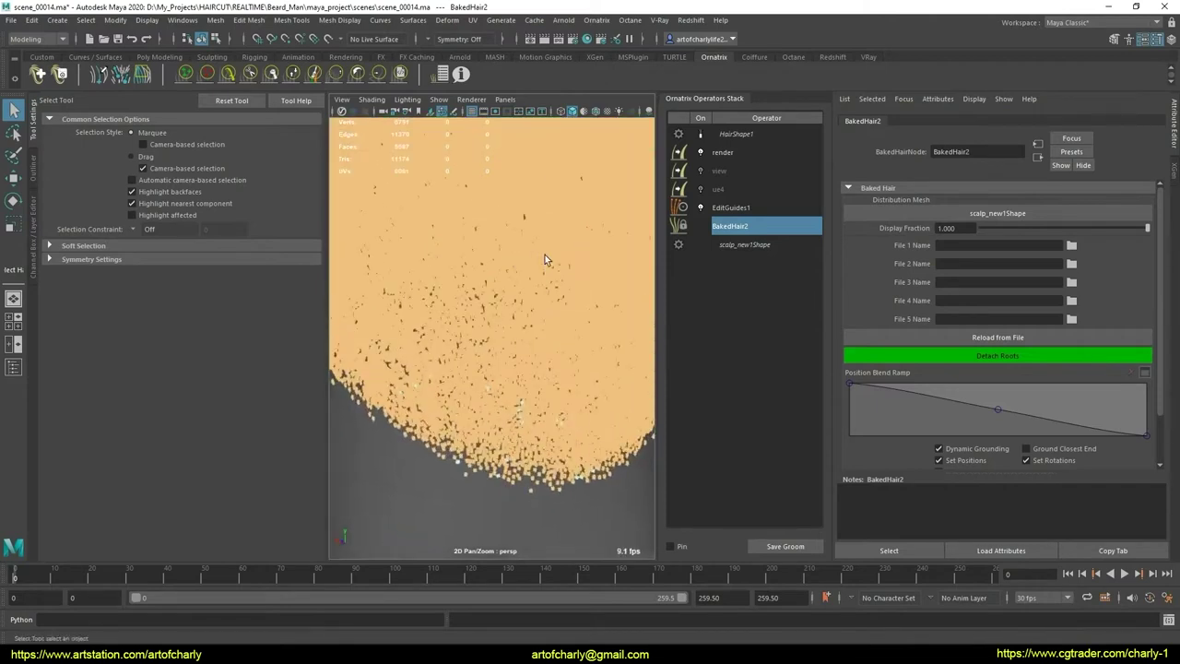
# Step: Isolate a patch of strands, unhide all hair, and rename BakedHair2 to BakedHair1
pyautogui.click(700, 134)
pyautogui.scroll(-2, 970, 359)
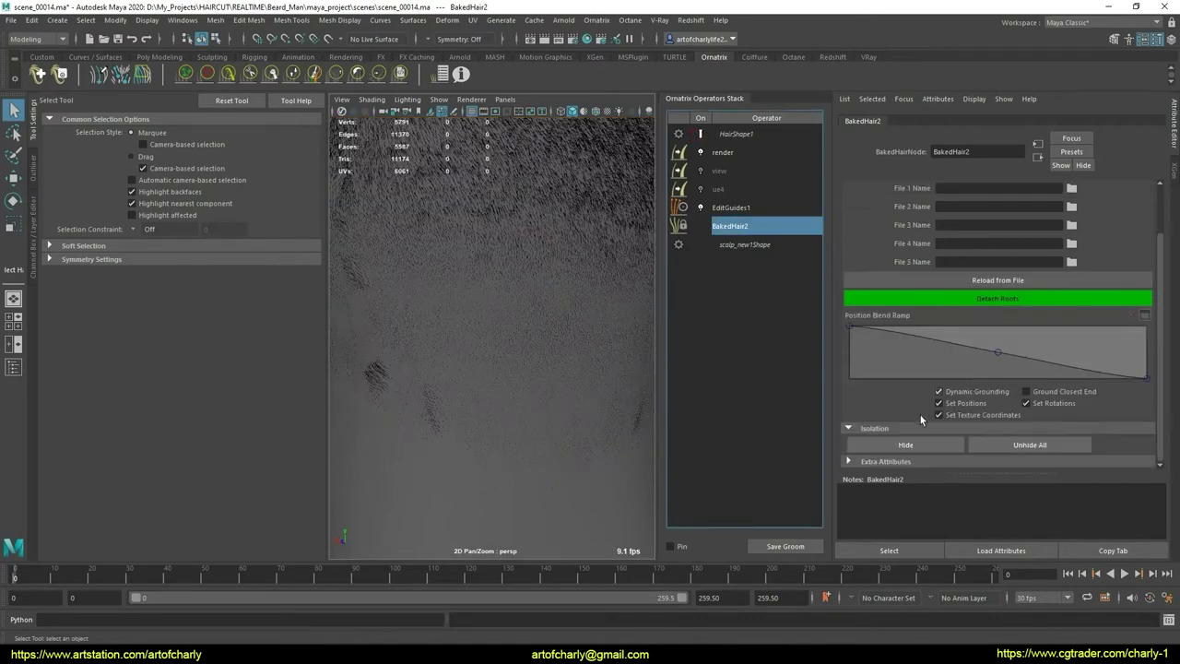
pyautogui.click(906, 444)
pyautogui.moveTo(423, 256)
pyautogui.mouseDown()
pyautogui.moveTo(344, 426)
pyautogui.moveTo(600, 497)
pyautogui.mouseUp()
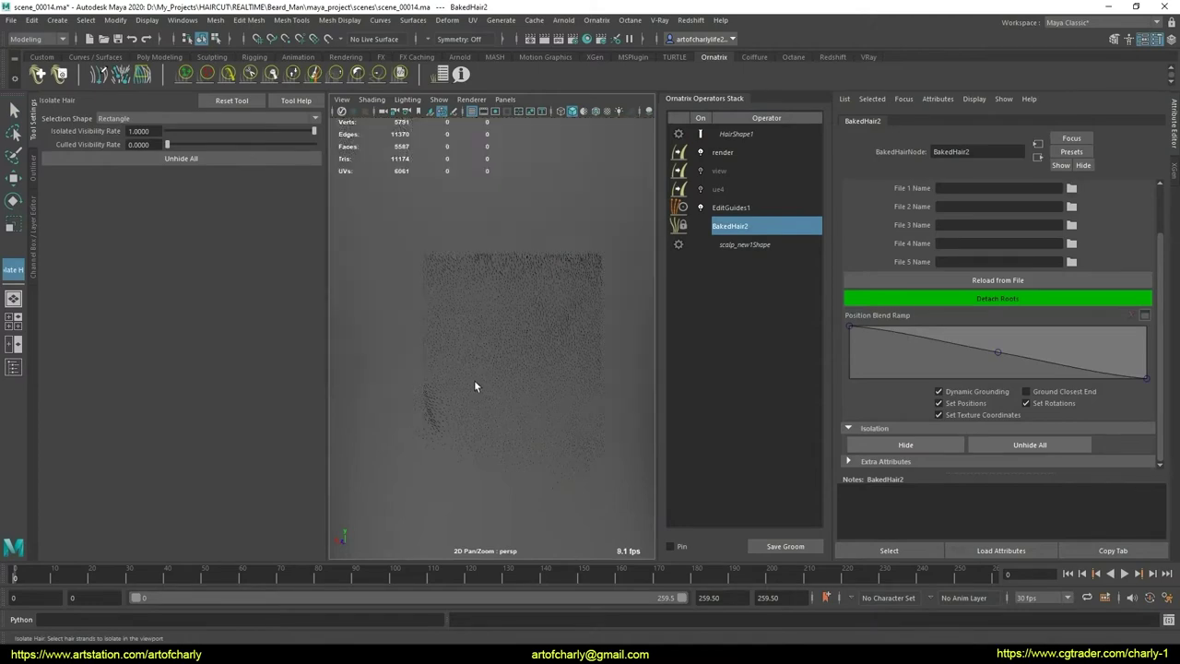
pyautogui.moveTo(345, 252); pyautogui.dragTo(635, 529)
pyautogui.click(989, 447)
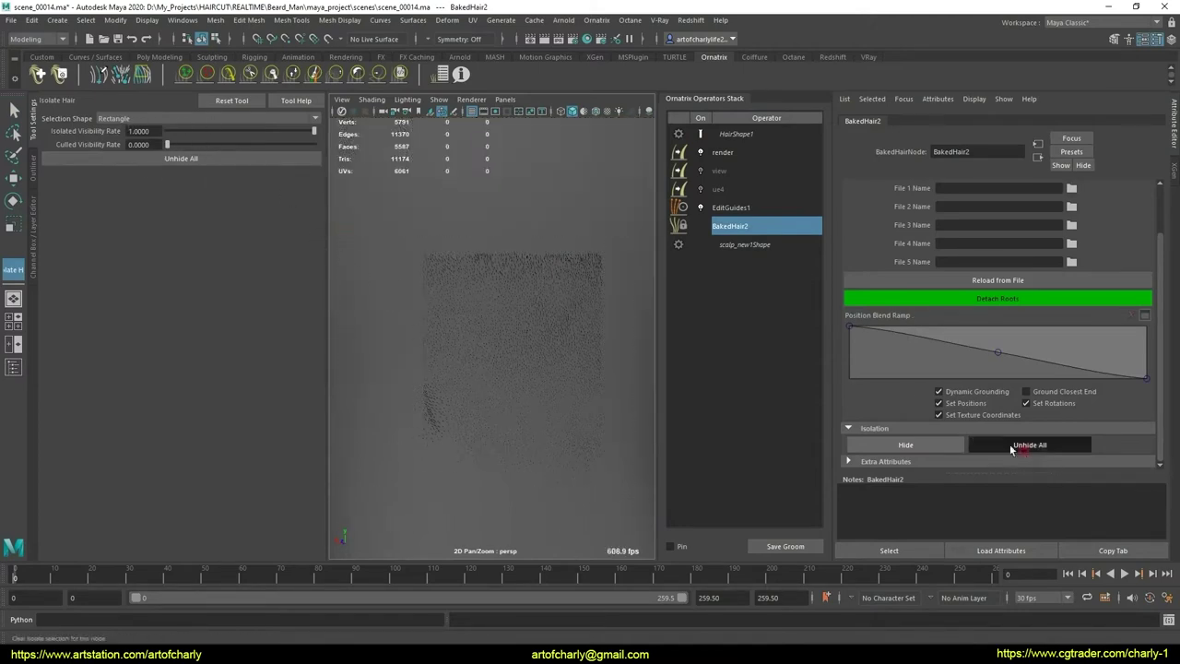
pyautogui.doubleClick(744, 227)
pyautogui.press('Return')
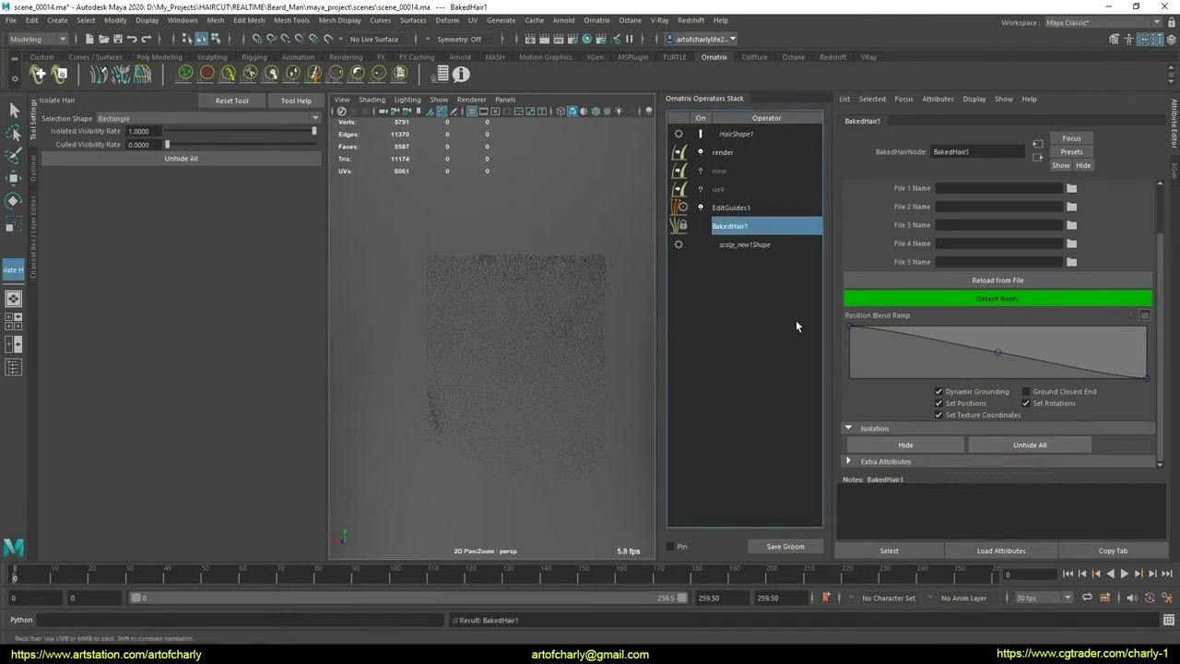
# Step: Set the Isolate Hair tool to Lasso and isolate strands inside a freehand outline
pyautogui.click(114, 118)
pyautogui.click(101, 136)
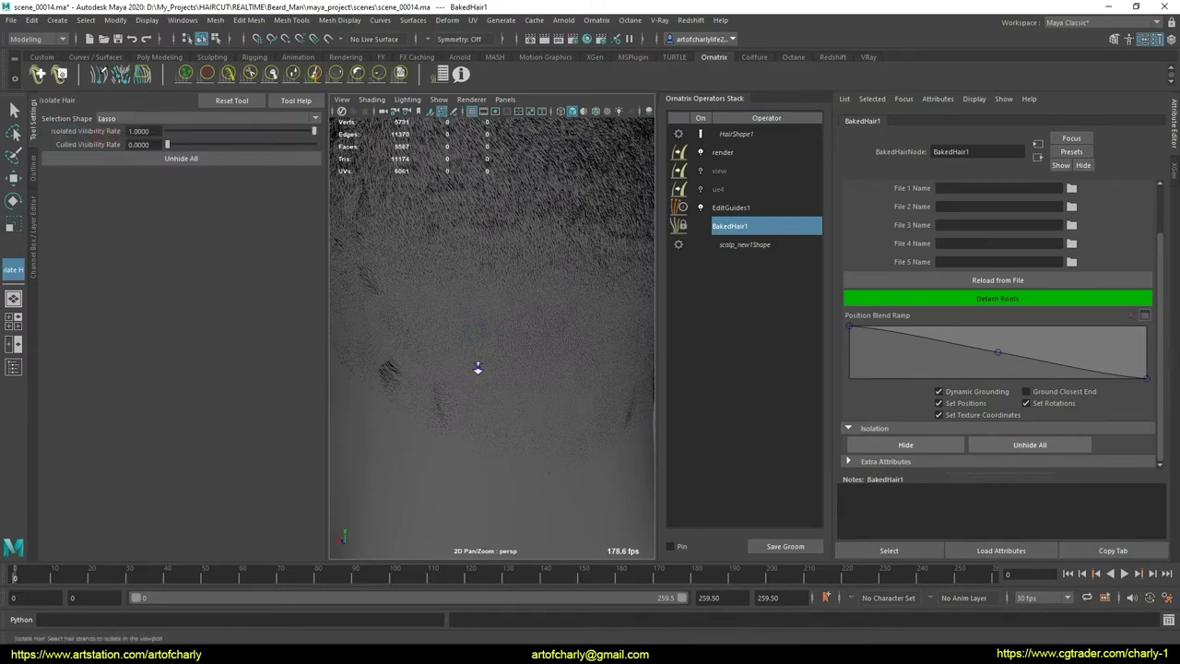
pyautogui.click(701, 134)
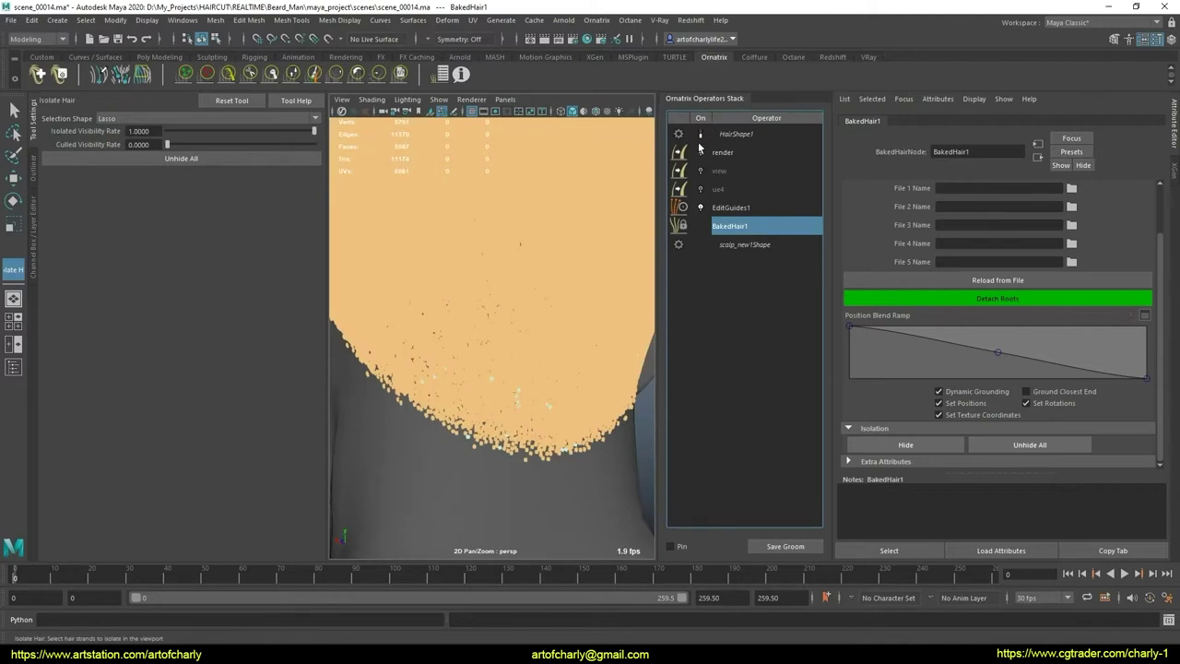
pyautogui.click(700, 134)
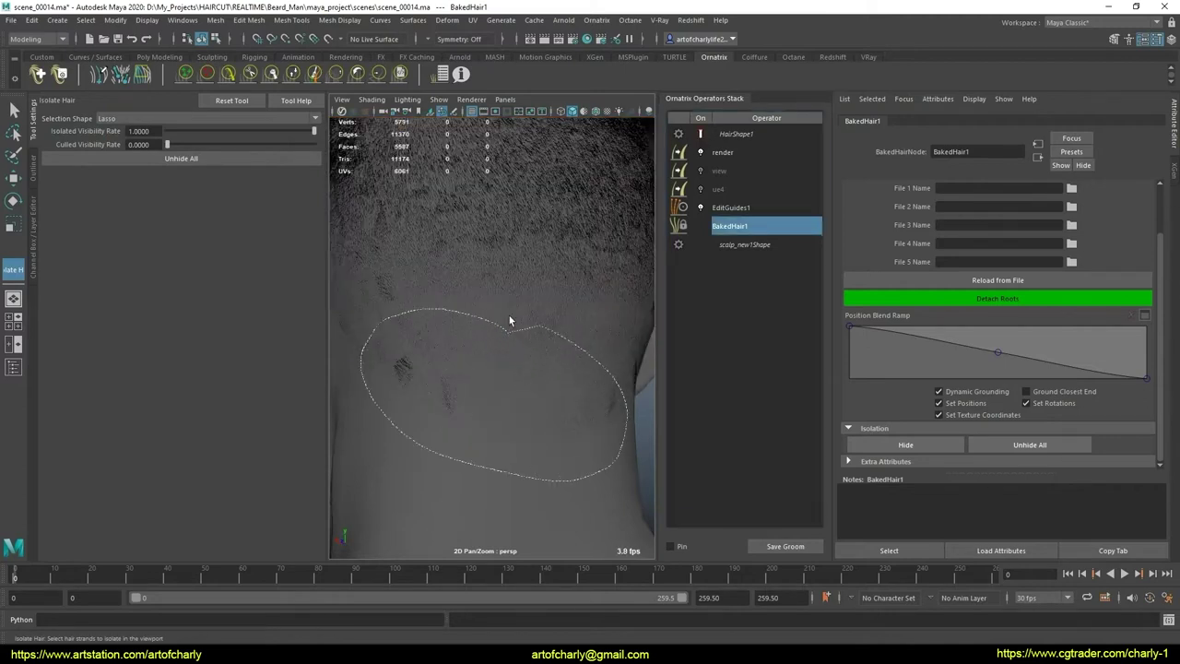
pyautogui.moveTo(465, 463)
pyautogui.mouseDown()
pyautogui.moveTo(520, 381)
pyautogui.moveTo(408, 387)
pyautogui.moveTo(529, 259)
pyautogui.moveTo(458, 281)
pyautogui.moveTo(561, 208)
pyautogui.mouseUp()
# Step: Orbit to a front three-quarter view and frame the whole head
pyautogui.scroll(-5, 533, 376)
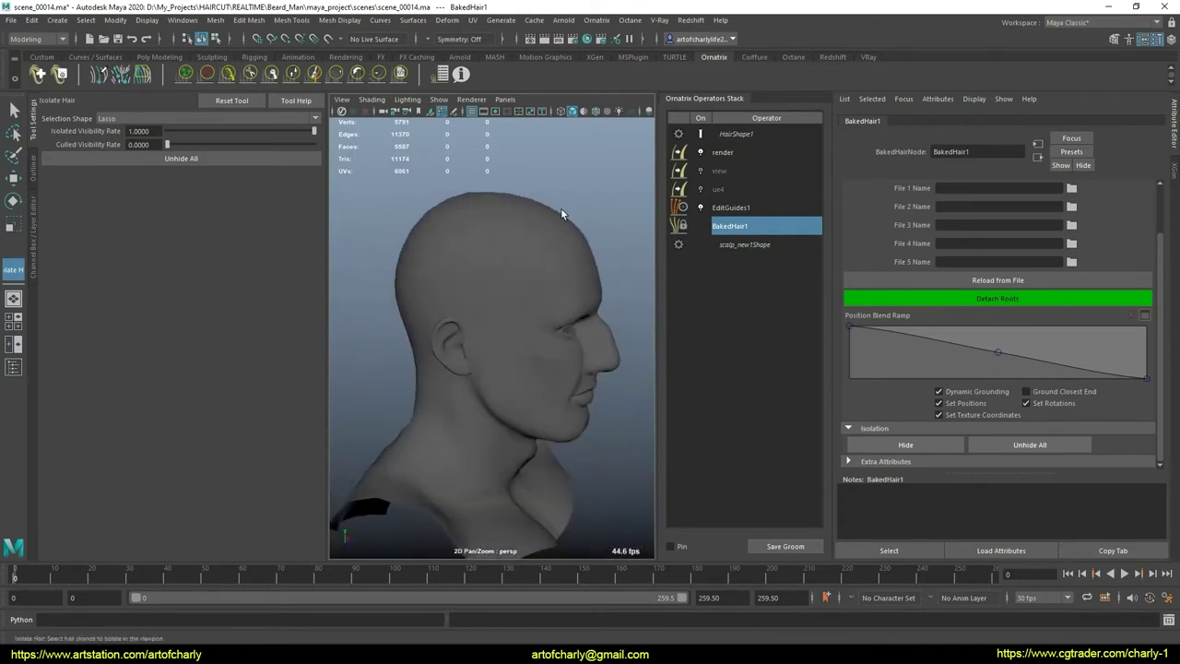
pyautogui.scroll(3, 564, 435)
pyautogui.scroll(3, 522, 395)
pyautogui.scroll(-3, 482, 379)
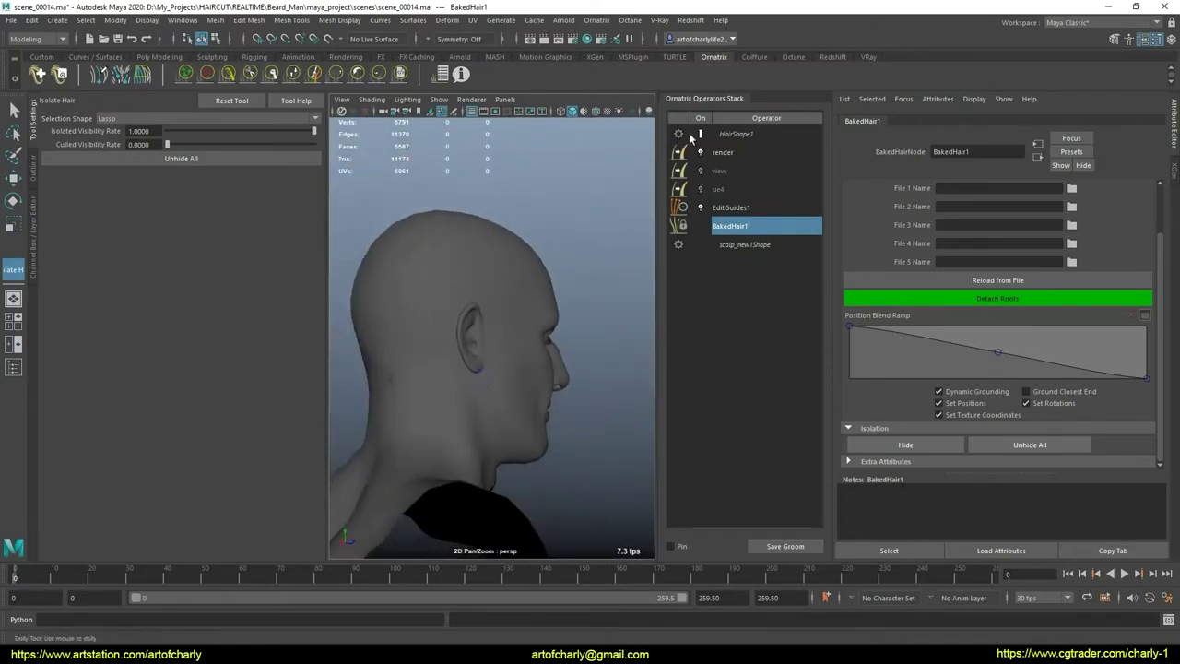
pyautogui.moveTo(501, 282)
pyautogui.keyDown('alt'); pyautogui.mouseDown()
pyautogui.moveTo(535, 364)
pyautogui.moveTo(474, 375)
pyautogui.moveTo(498, 337)
pyautogui.mouseUp(); pyautogui.keyUp('alt')
pyautogui.scroll(2, 535, 365)
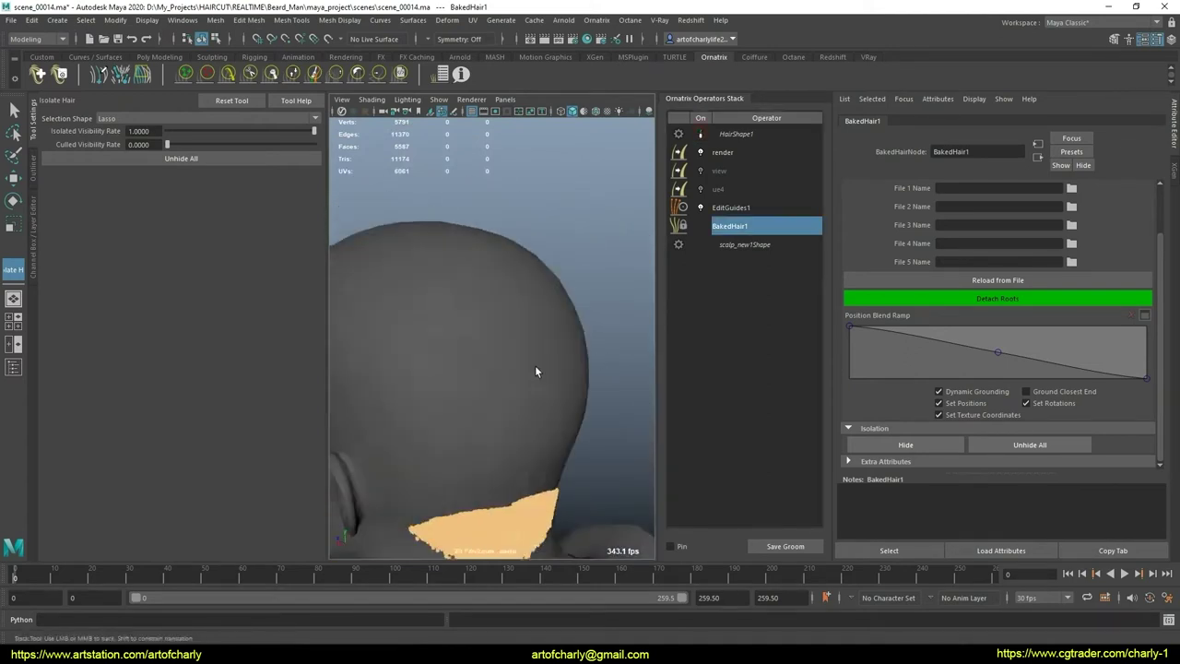
pyautogui.scroll(-2, 481, 363)
pyautogui.scroll(-3, 481, 363)
pyautogui.scroll(-1, 492, 374)
pyautogui.keyDown('alt'); pyautogui.moveTo(492, 374); pyautogui.dragTo(474, 424, button='middle'); pyautogui.keyUp('alt')
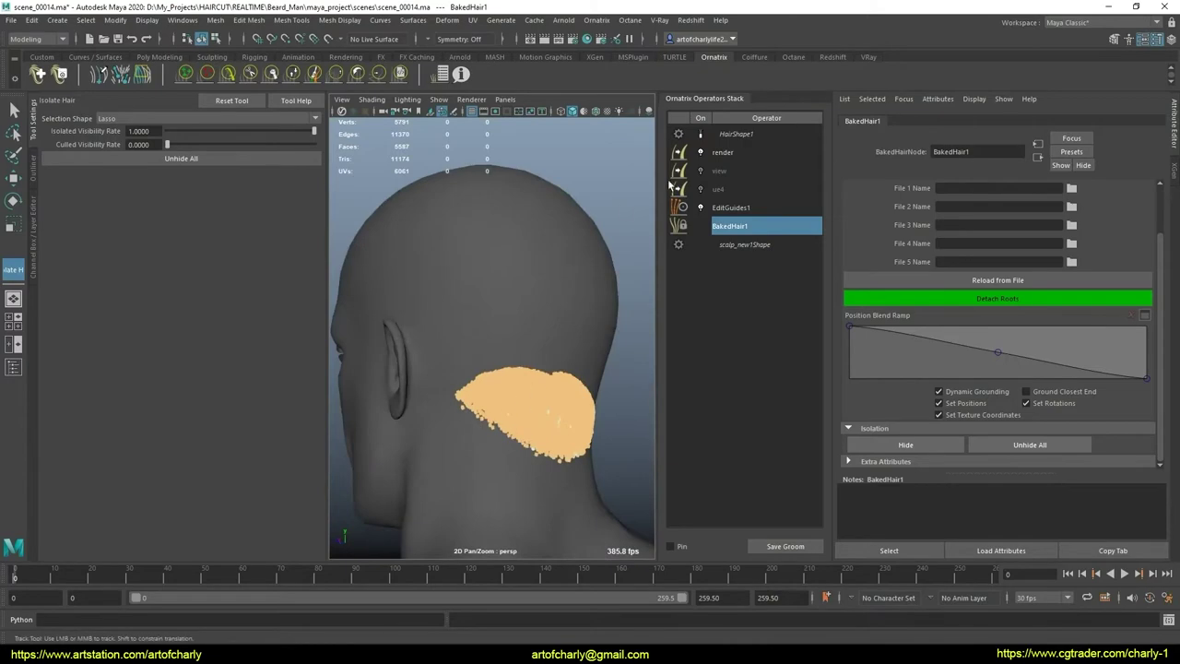
pyautogui.scroll(5, 511, 421)
pyautogui.scroll(3, 453, 288)
pyautogui.scroll(3, 495, 352)
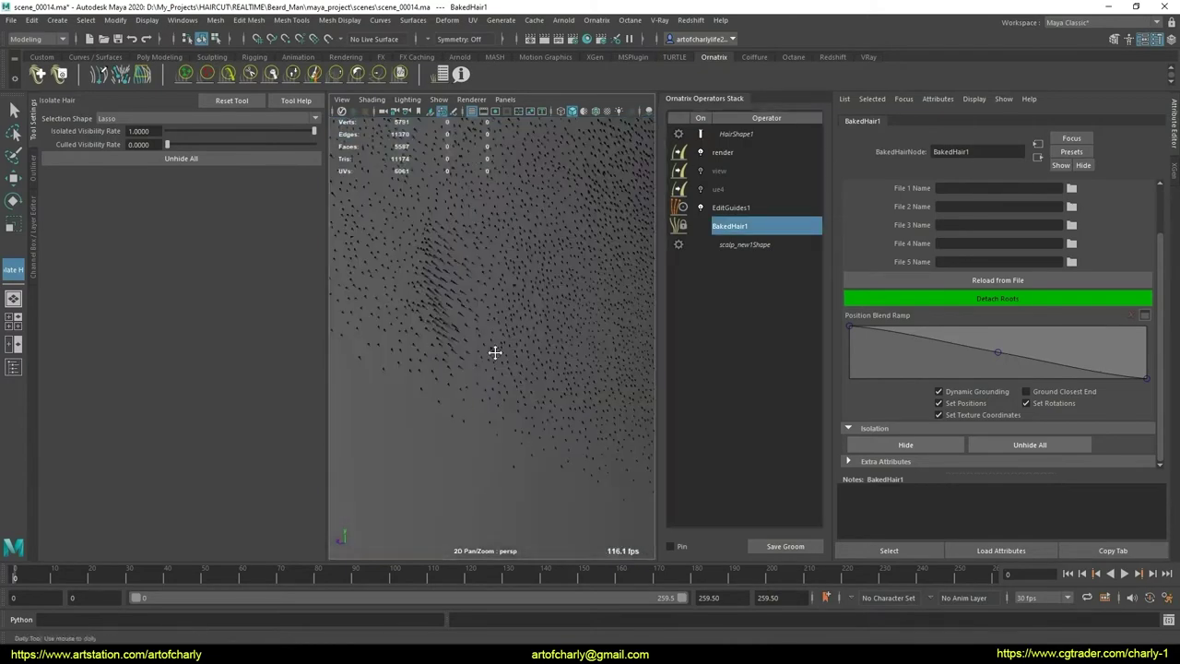
# Step: Tumble around the back of the head and zoom in close on the neck hair roots
pyautogui.keyDown('alt'); pyautogui.moveTo(495, 352); pyautogui.dragTo(434, 248, button='middle'); pyautogui.keyUp('alt')
pyautogui.keyDown('alt'); pyautogui.moveTo(530, 364); pyautogui.dragTo(488, 338, button='middle'); pyautogui.keyUp('alt')
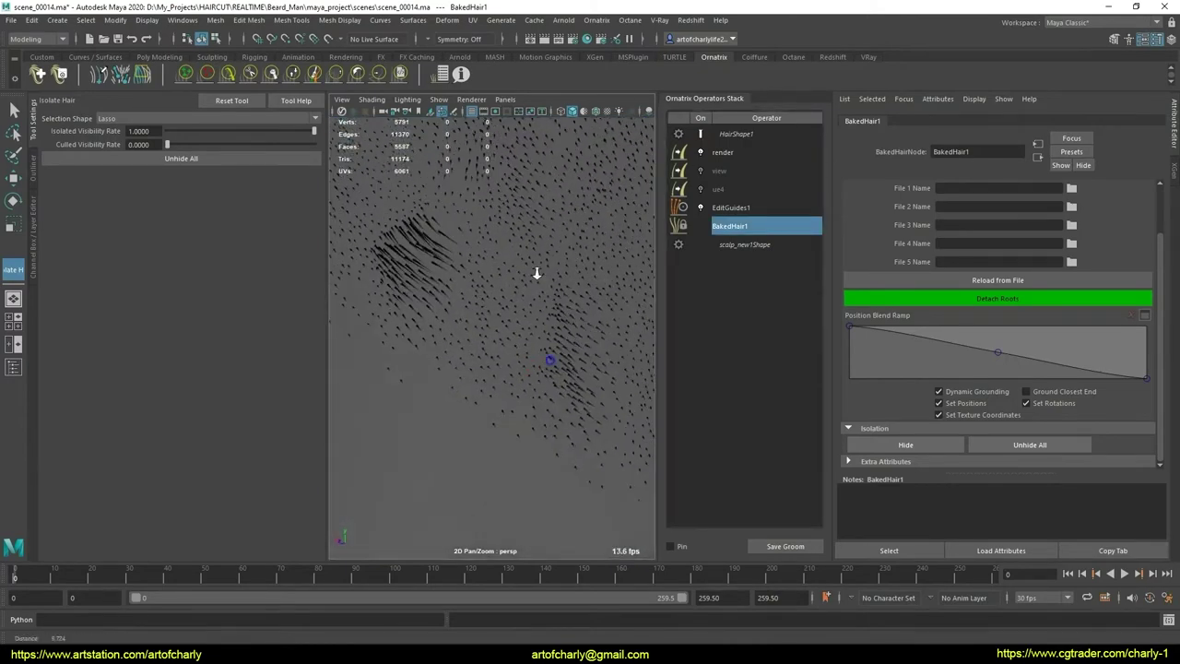
pyautogui.scroll(-5, 534, 266)
pyautogui.moveTo(600, 199)
pyautogui.keyDown('alt'); pyautogui.mouseDown()
pyautogui.moveTo(427, 321)
pyautogui.moveTo(418, 363)
pyautogui.mouseUp(); pyautogui.keyUp('alt')
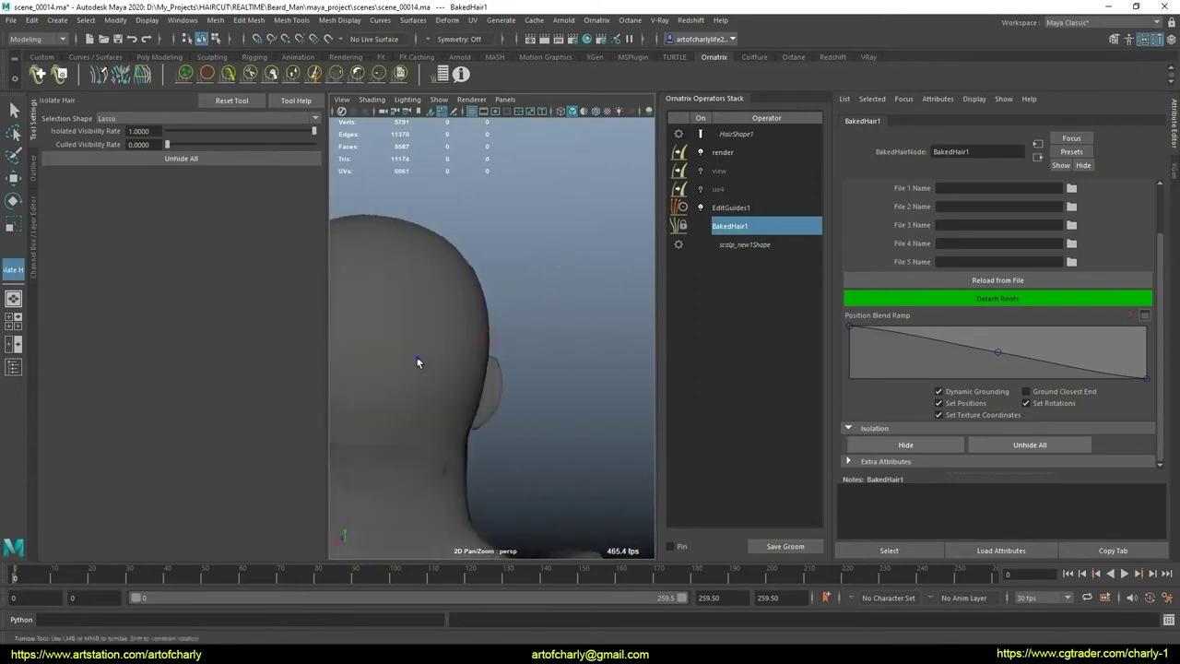
pyautogui.scroll(3, 418, 364)
pyautogui.moveTo(532, 321)
pyautogui.keyDown('alt'); pyautogui.mouseDown()
pyautogui.moveTo(436, 388)
pyautogui.moveTo(461, 408)
pyautogui.mouseUp(); pyautogui.keyUp('alt')
pyautogui.scroll(5, 461, 408)
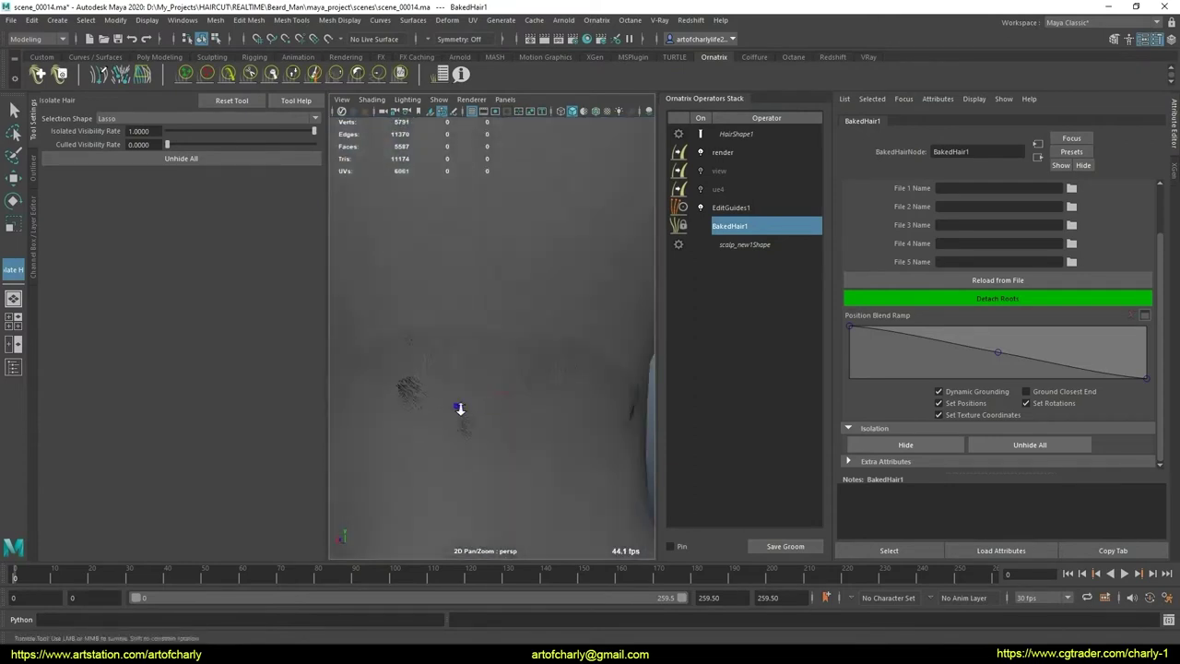
pyautogui.scroll(2, 480, 387)
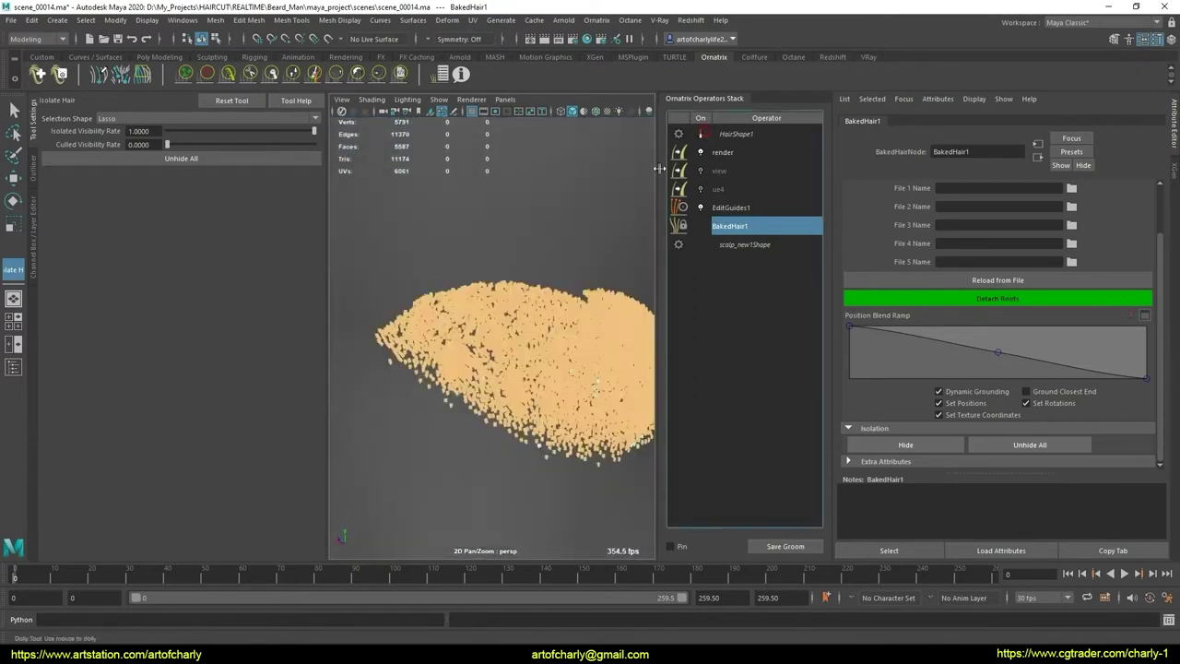
pyautogui.scroll(2, 493, 396)
pyautogui.scroll(2, 486, 435)
pyautogui.scroll(2, 486, 435)
pyautogui.keyDown('alt'); pyautogui.moveTo(512, 399); pyautogui.dragTo(424, 262); pyautogui.keyUp('alt')
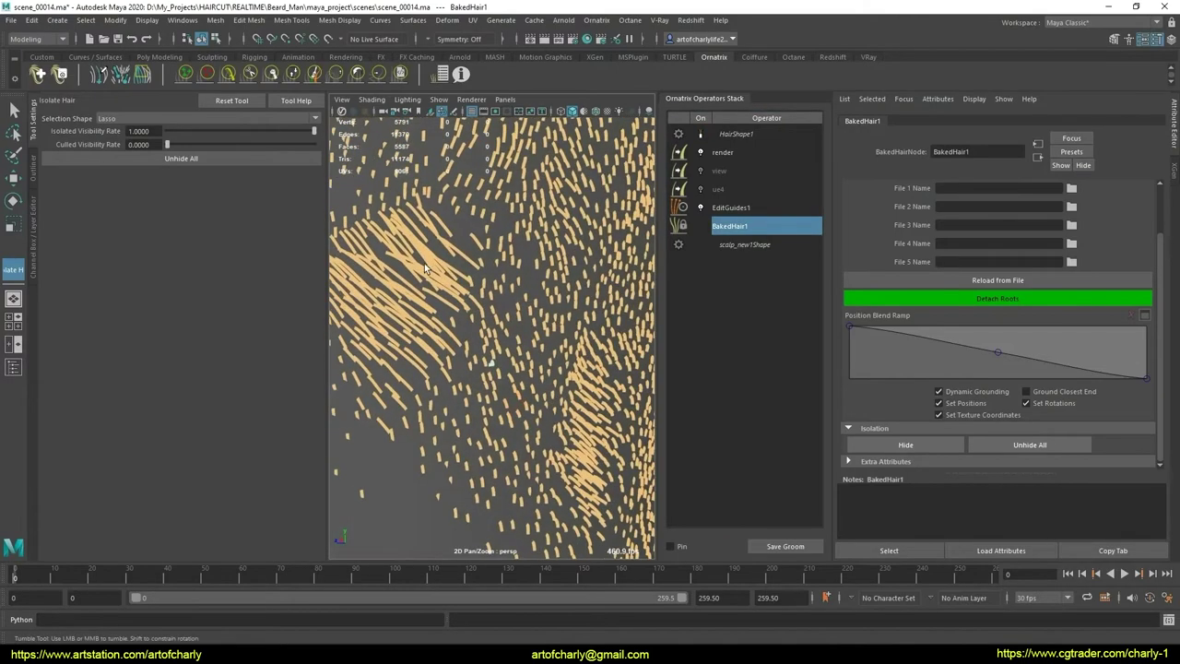
pyautogui.scroll(-2, 473, 396)
pyautogui.scroll(-1, 469, 368)
pyautogui.scroll(-3, 488, 406)
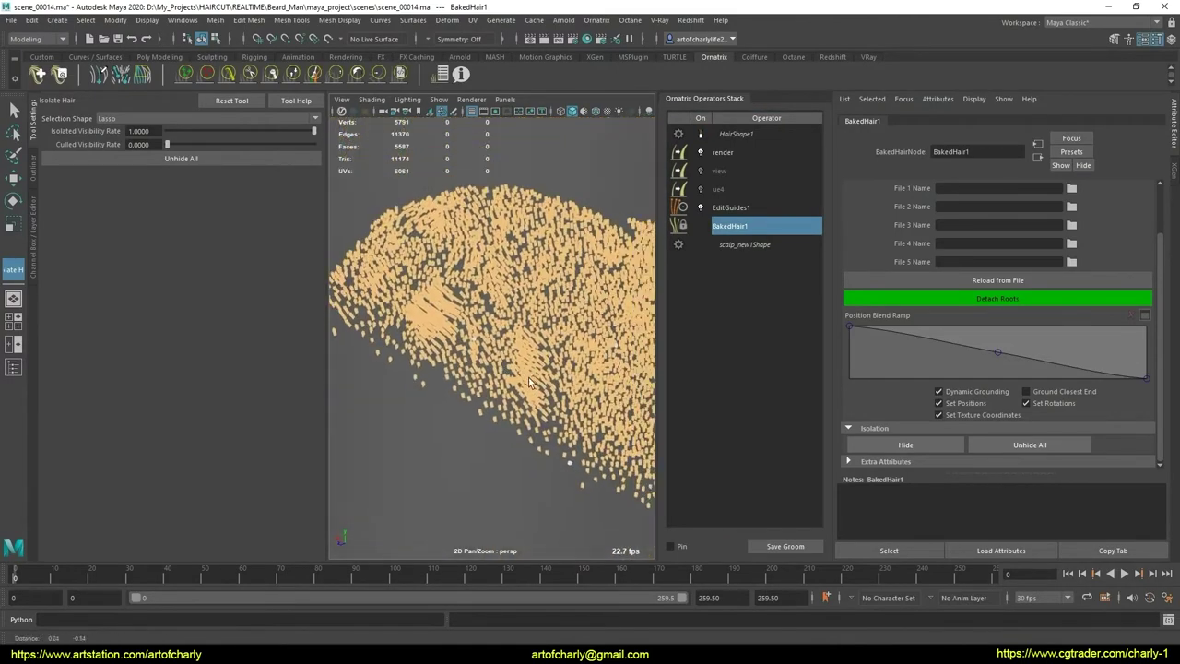
pyautogui.scroll(-2, 530, 457)
pyautogui.keyDown('alt'); pyautogui.moveTo(530, 457); pyautogui.dragTo(456, 318, button='right'); pyautogui.keyUp('alt')
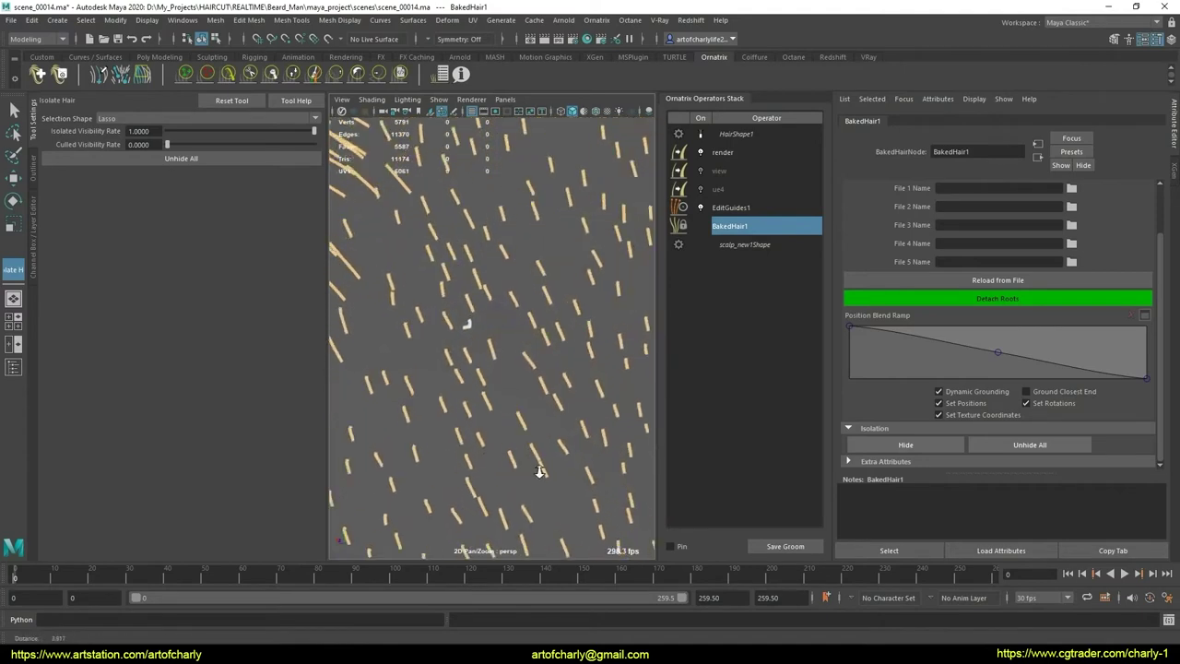
# Step: On EditGuides1, activate Select Hair and marquee-select a first clump of guide strands
pyautogui.click(743, 209)
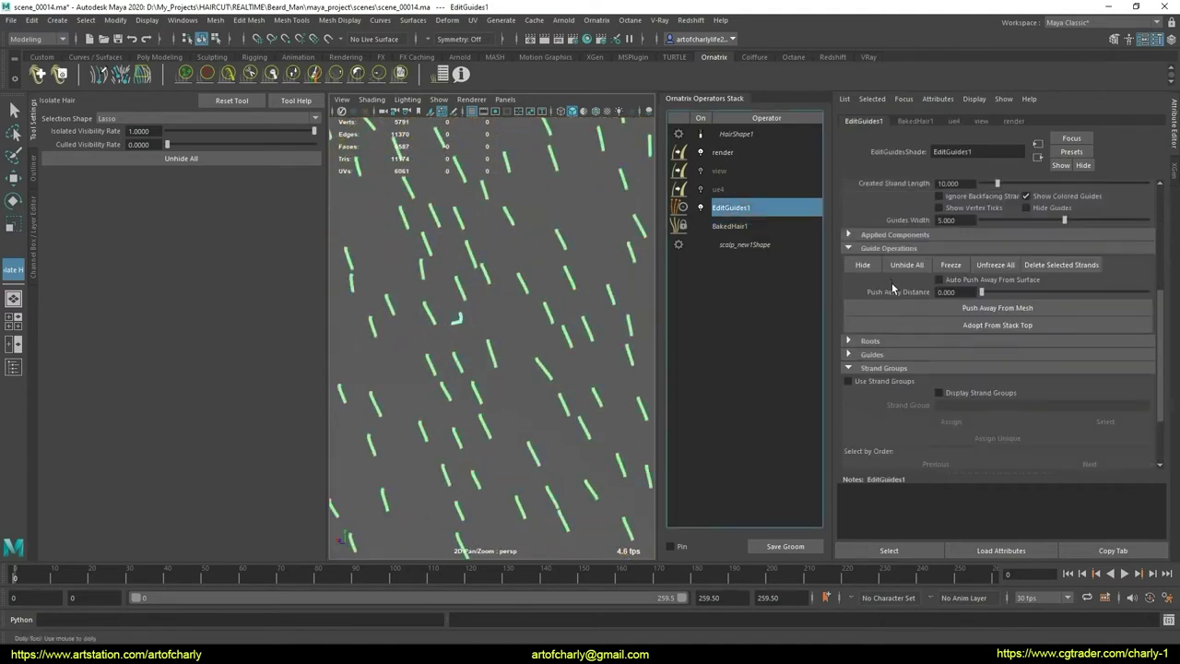
pyautogui.click(944, 205)
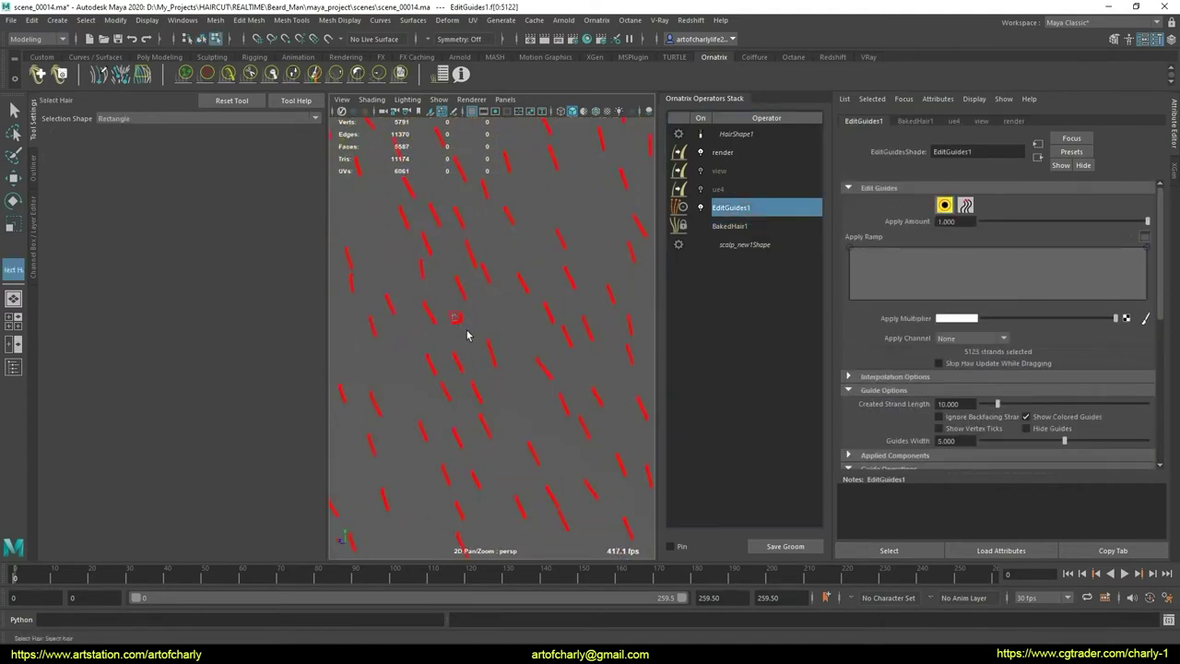
pyautogui.click(461, 324)
pyautogui.keyDown('alt'); pyautogui.moveTo(497, 400); pyautogui.dragTo(521, 332); pyautogui.keyUp('alt')
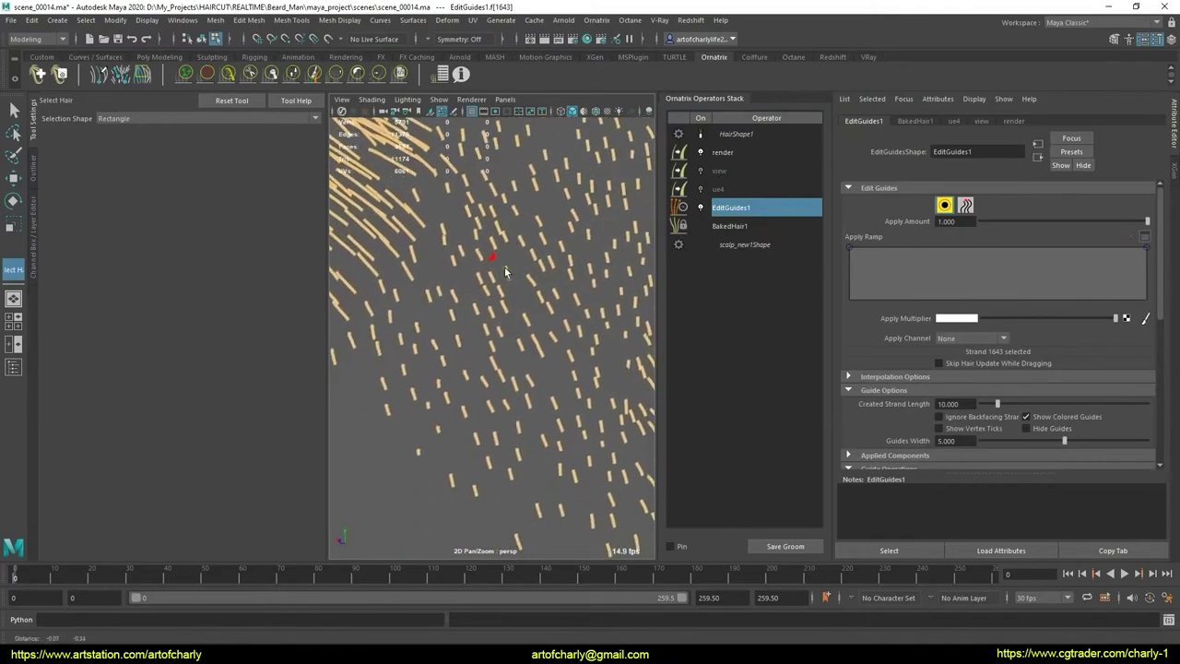
pyautogui.moveTo(521, 332)
pyautogui.keyDown('alt'); pyautogui.mouseDown(button='right')
pyautogui.moveTo(507, 368)
pyautogui.moveTo(497, 318)
pyautogui.moveTo(468, 428)
pyautogui.mouseUp(button='right'); pyautogui.keyUp('alt')
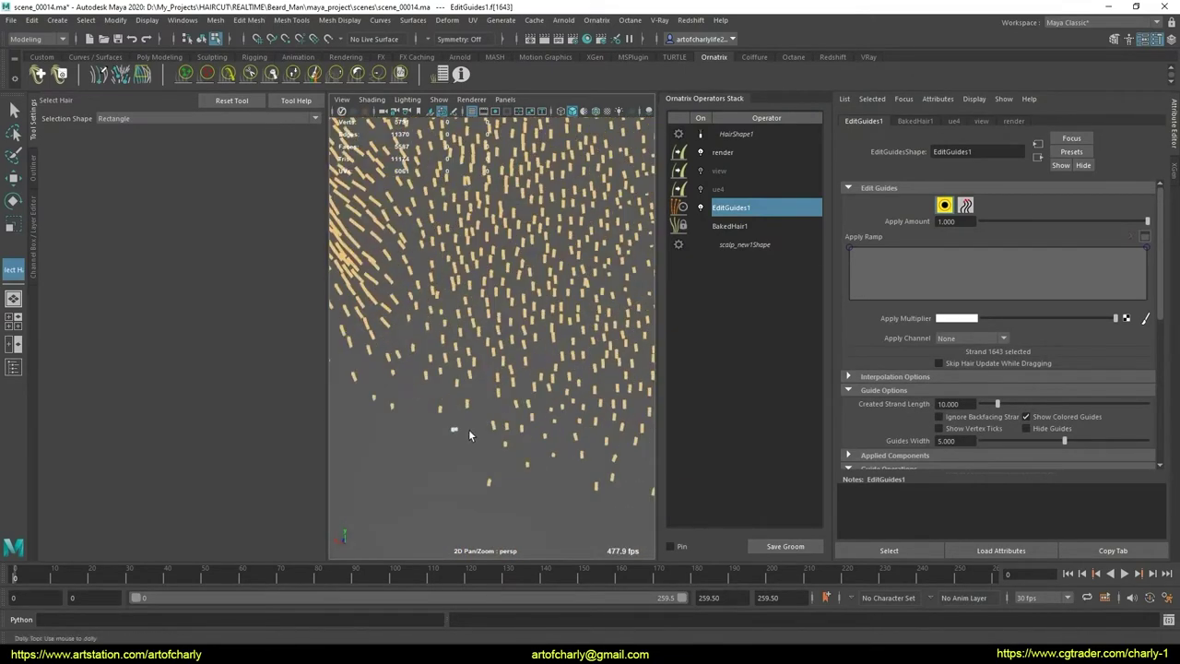
pyautogui.keyDown('alt'); pyautogui.moveTo(476, 454); pyautogui.dragTo(488, 327, button='middle'); pyautogui.keyUp('alt')
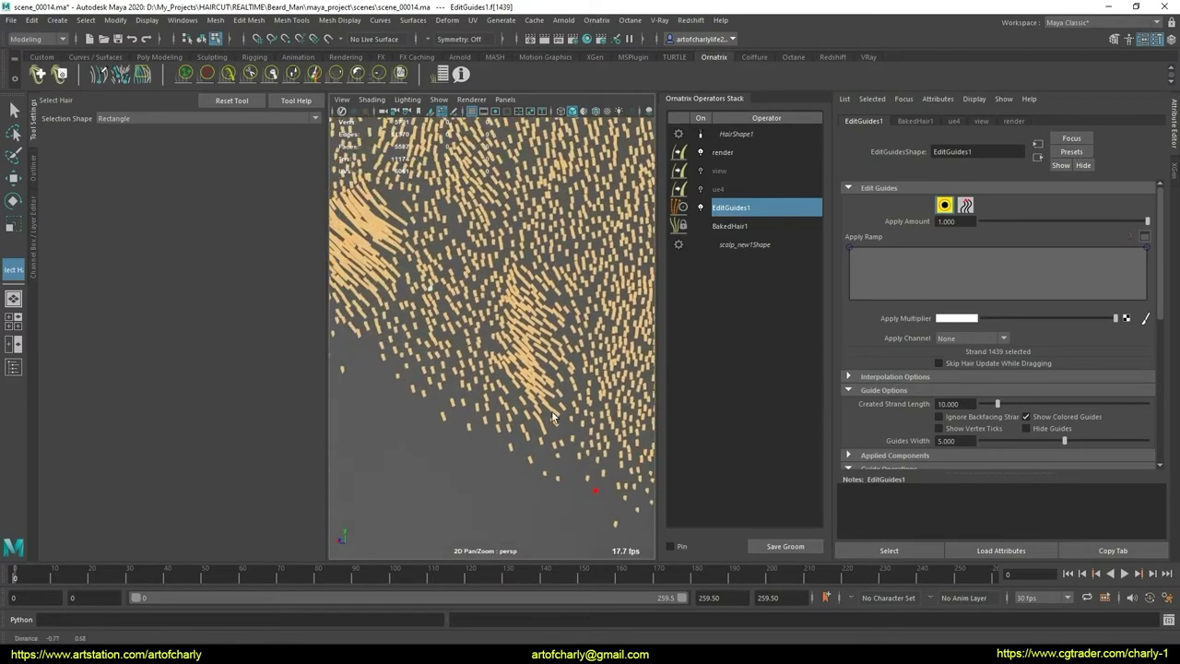
pyautogui.scroll(5, 414, 258)
pyautogui.scroll(-3, 456, 338)
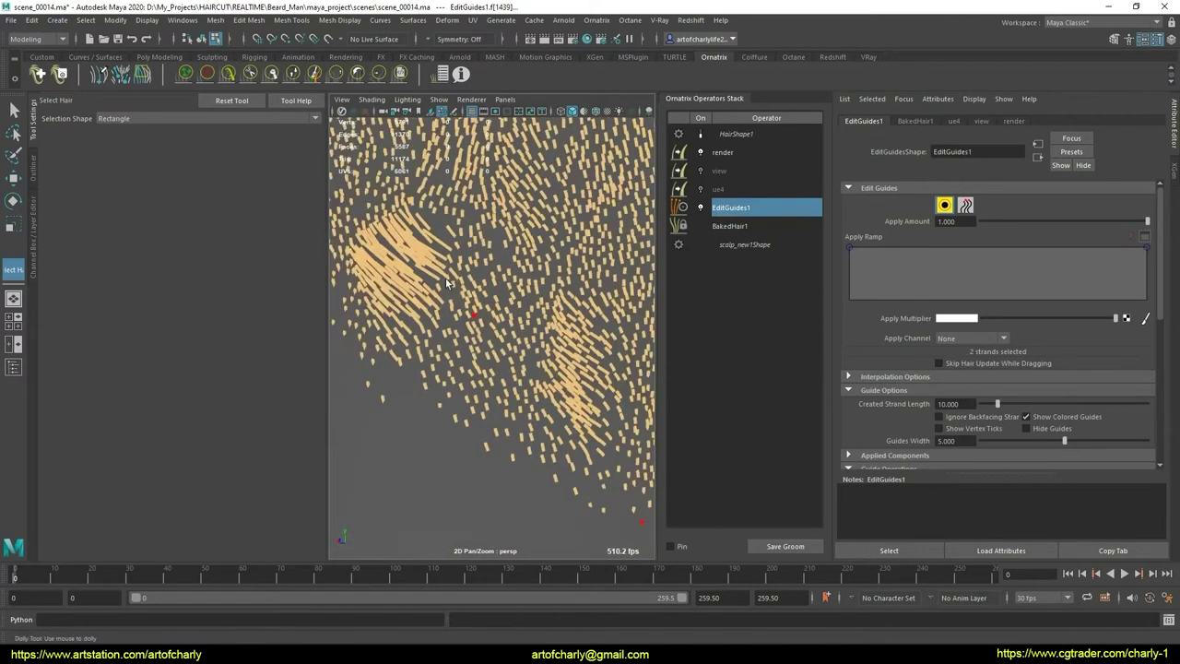
pyautogui.scroll(-5, 445, 278)
pyautogui.scroll(-4, 545, 445)
pyautogui.scroll(4, 546, 445)
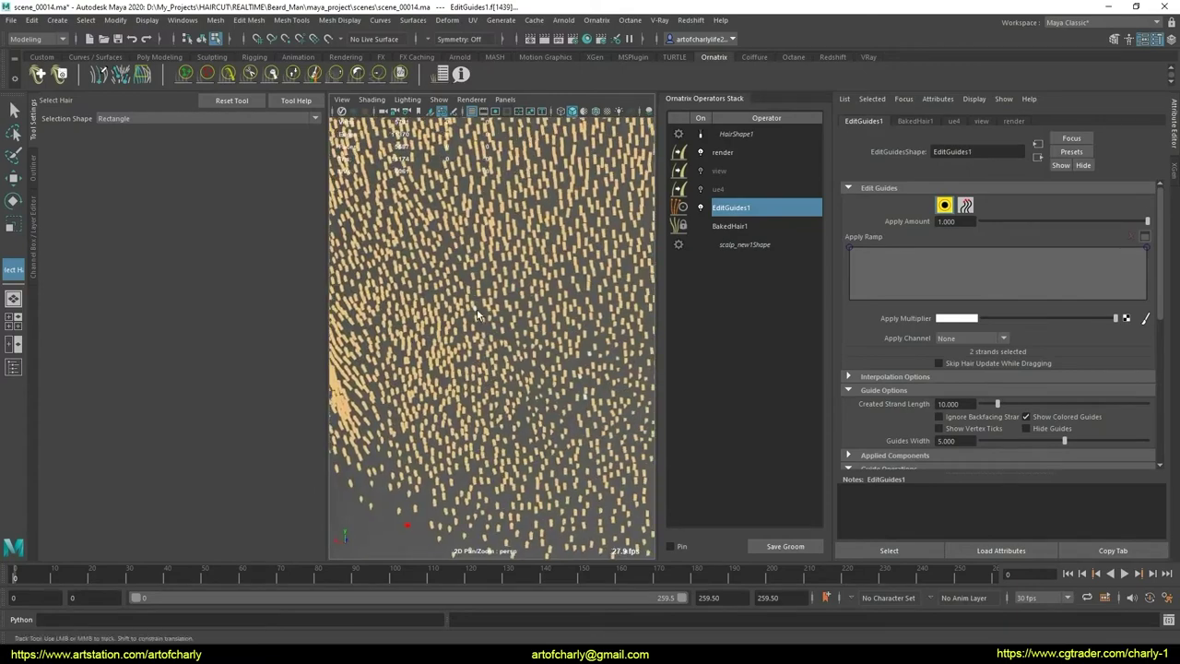
pyautogui.scroll(3, 470, 289)
pyautogui.scroll(-8, 495, 374)
pyautogui.moveTo(345, 219); pyautogui.dragTo(721, 462)
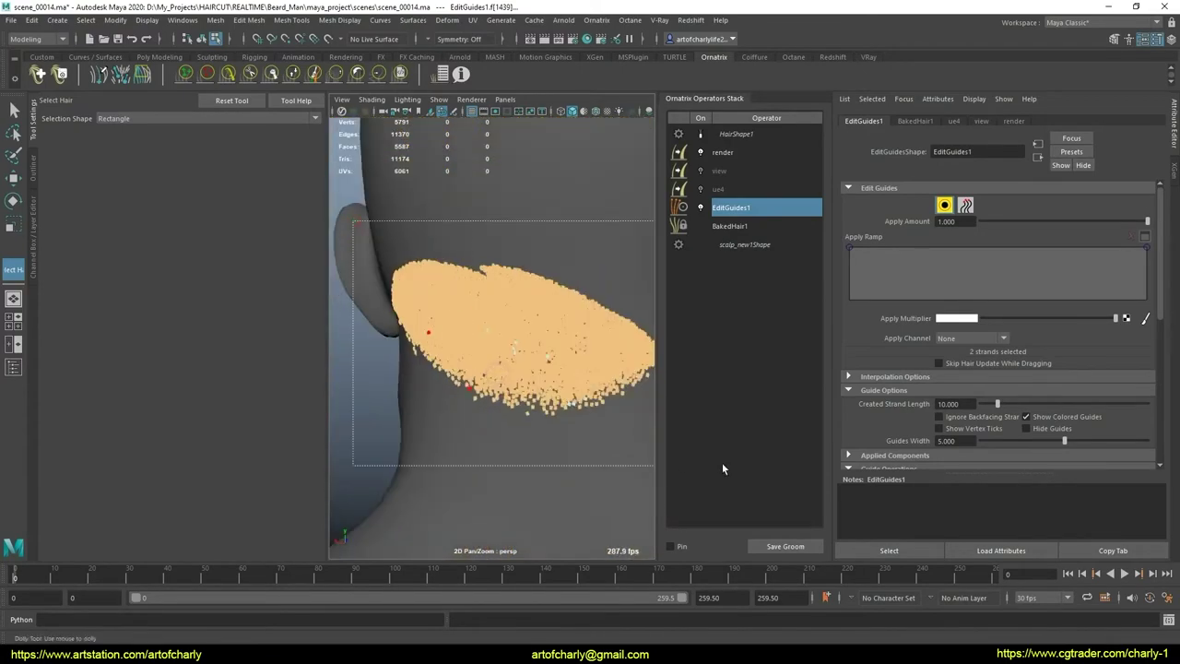
# Step: Add several more small strand clumps to the selection, reaching 114 strands
pyautogui.scroll(6, 562, 364)
pyautogui.scroll(2, 590, 350)
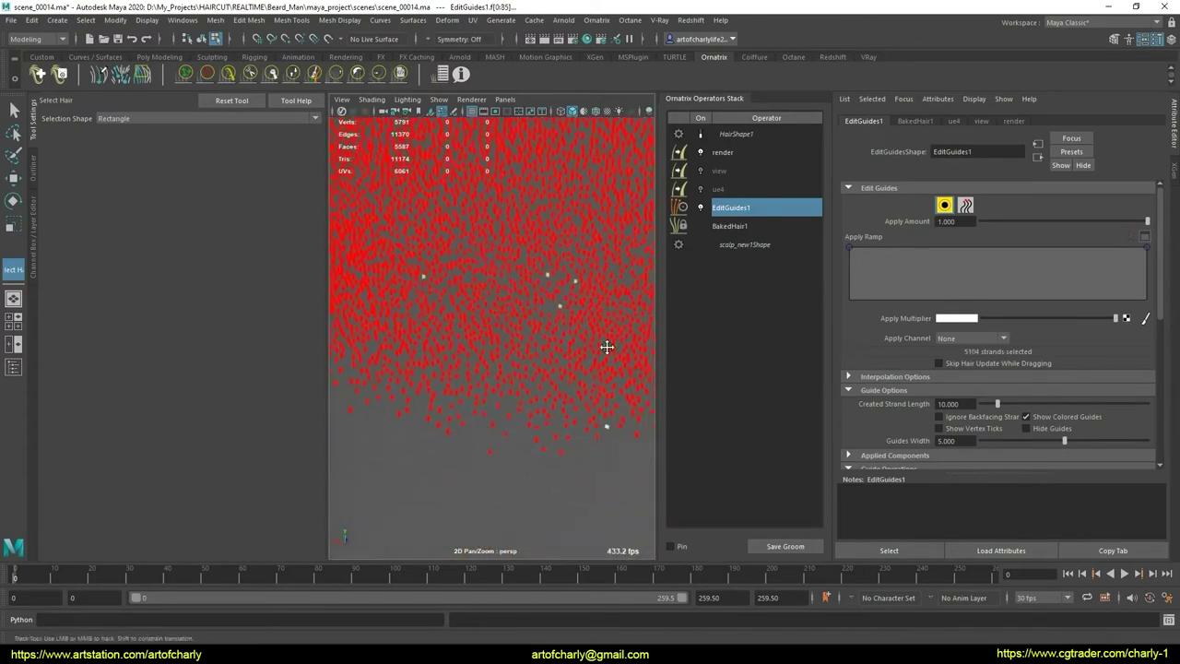
pyautogui.click(523, 336)
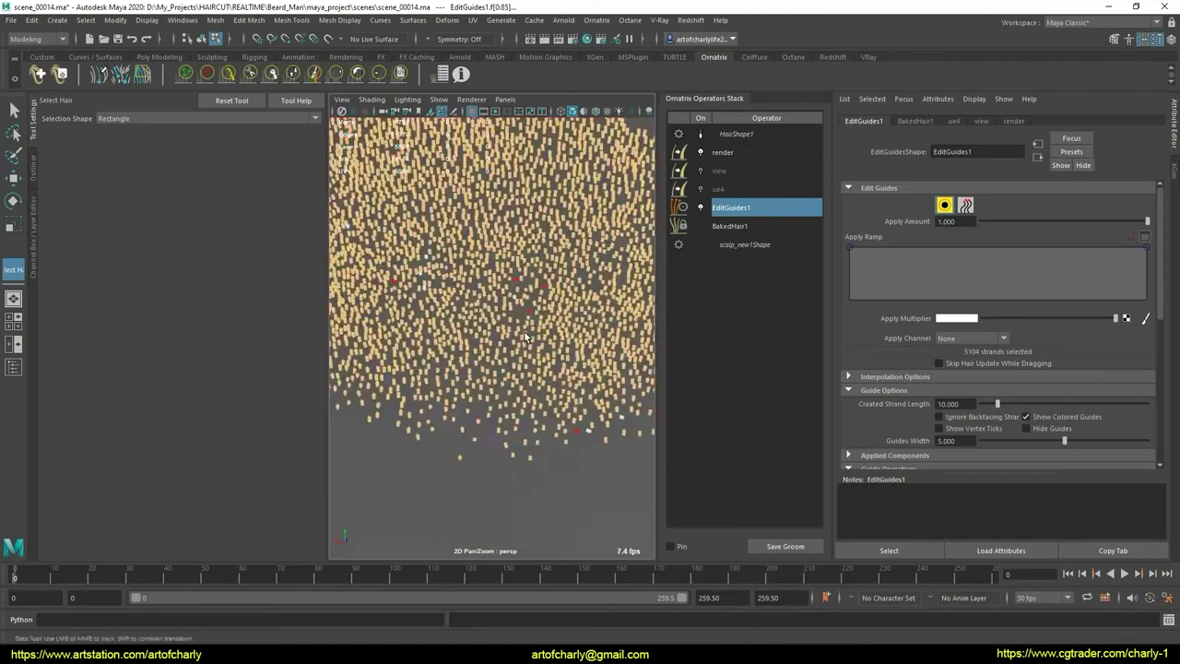
pyautogui.scroll(-6, 503, 332)
pyautogui.scroll(5, 493, 214)
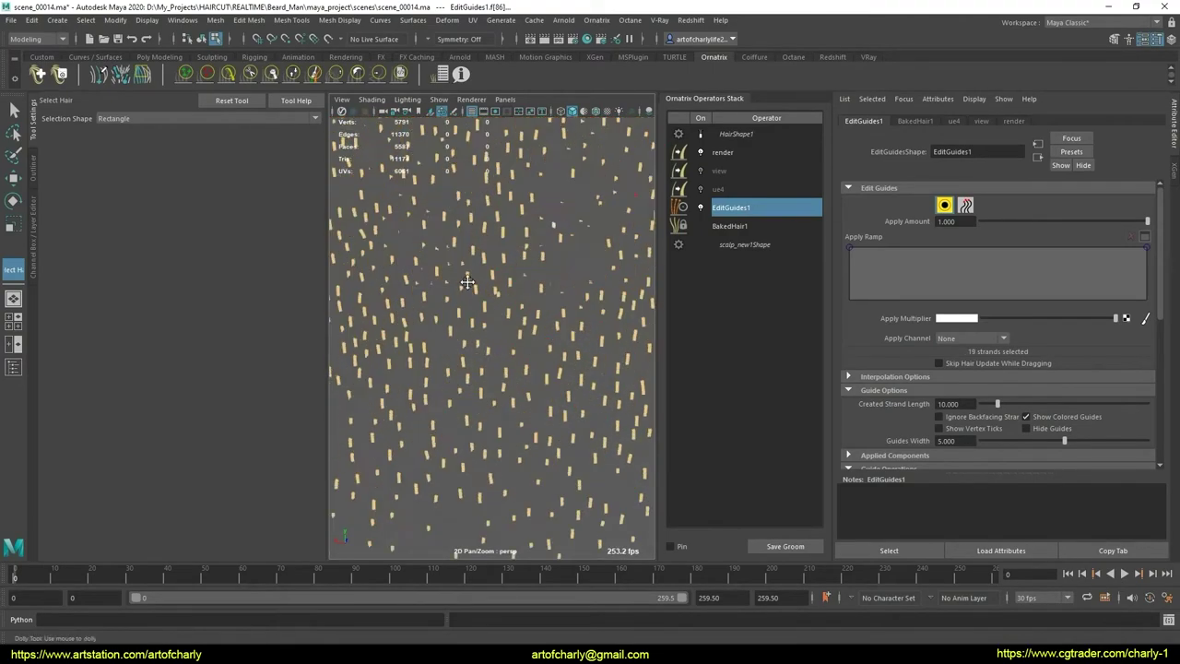
pyautogui.keyDown('alt'); pyautogui.moveTo(479, 230); pyautogui.dragTo(449, 257); pyautogui.keyUp('alt')
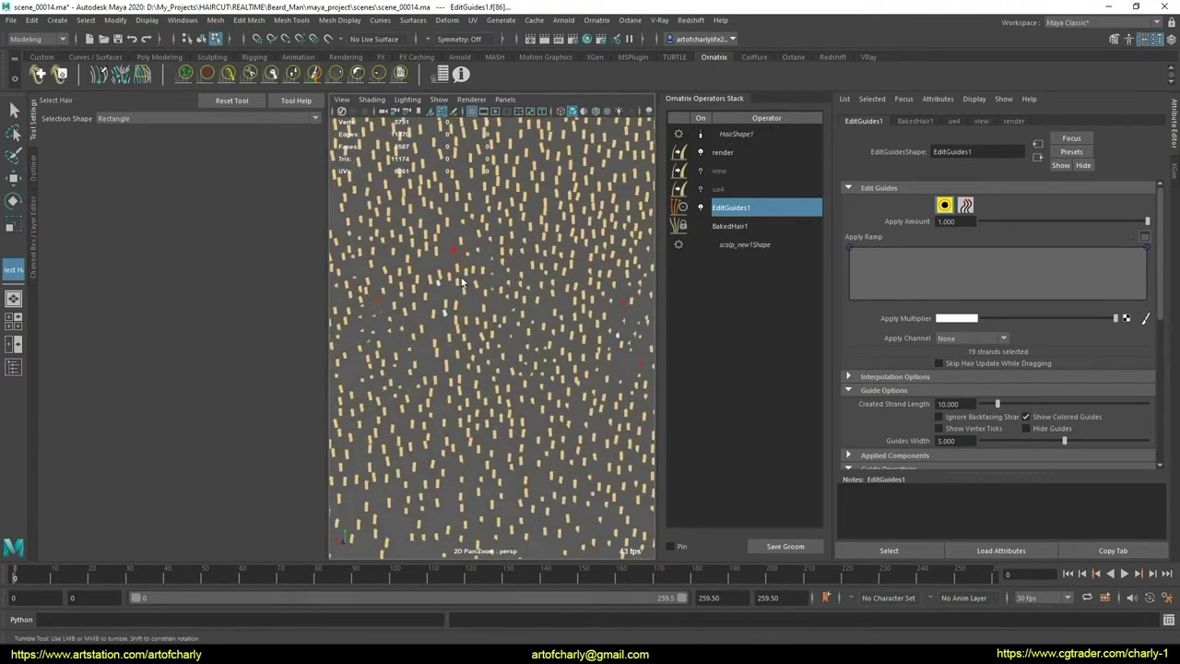
pyautogui.keyDown('alt'); pyautogui.moveTo(516, 356); pyautogui.dragTo(494, 317, button='middle'); pyautogui.keyUp('alt')
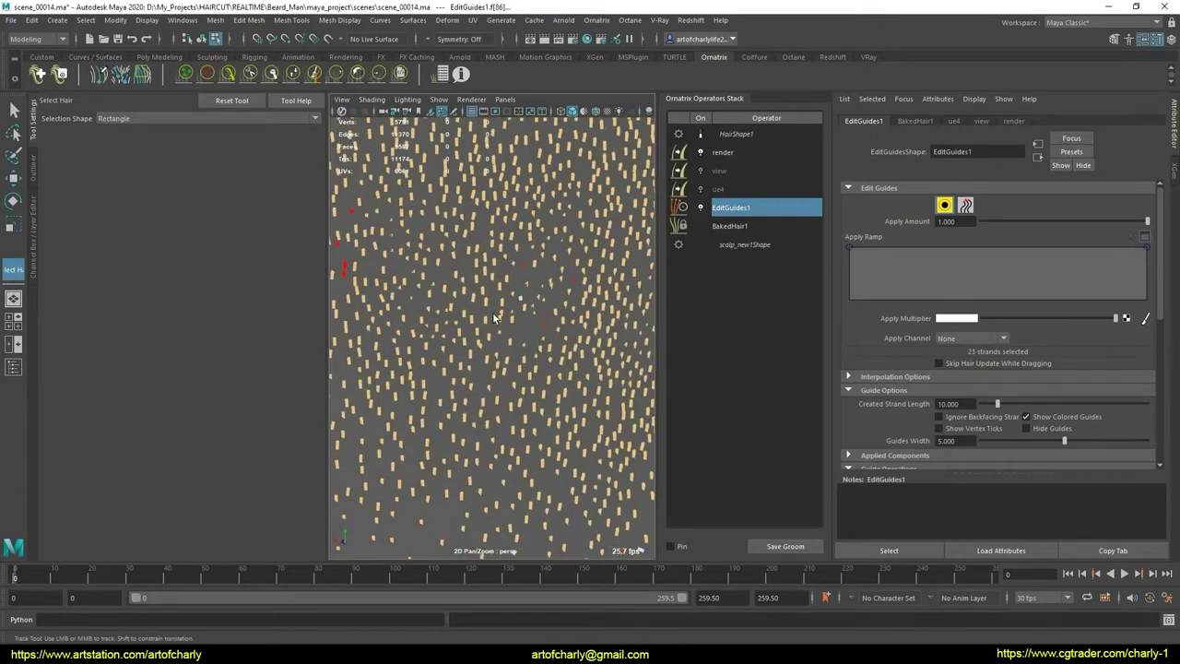
pyautogui.moveTo(513, 292); pyautogui.dragTo(537, 313)
pyautogui.scroll(-5, 516, 316)
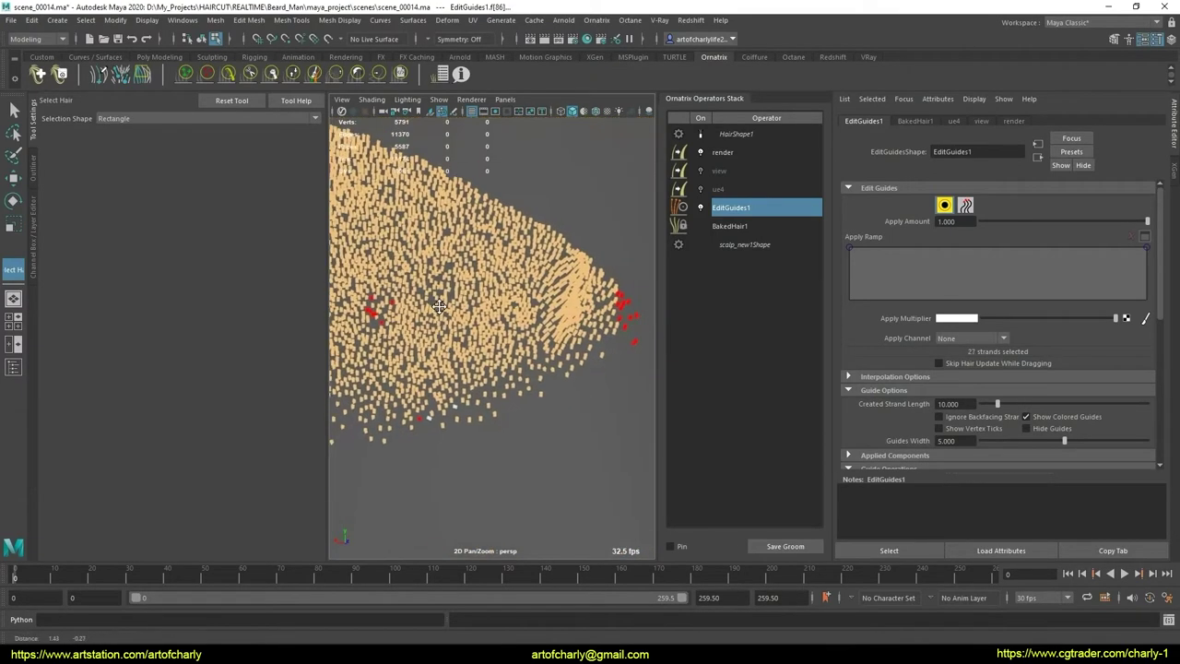
pyautogui.keyDown('alt'); pyautogui.moveTo(497, 318); pyautogui.dragTo(595, 454, button='right'); pyautogui.keyUp('alt')
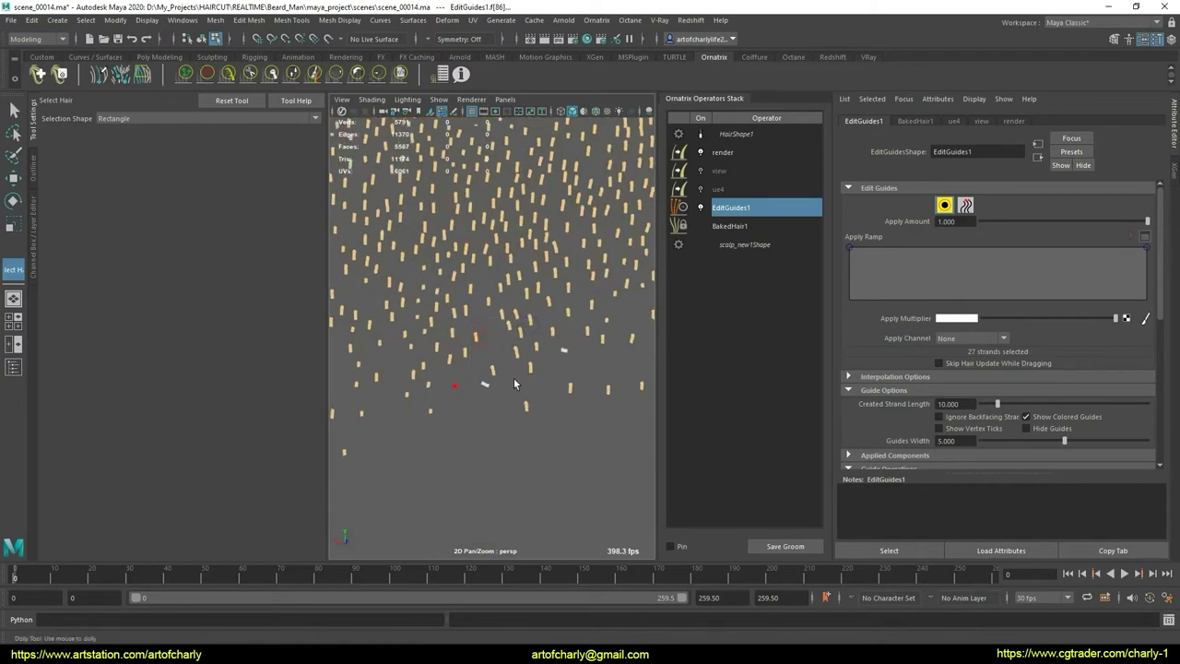
pyautogui.scroll(-5, 514, 385)
pyautogui.keyDown('alt'); pyautogui.moveTo(514, 384); pyautogui.dragTo(498, 414, button='middle'); pyautogui.keyUp('alt')
pyautogui.scroll(4, 497, 414)
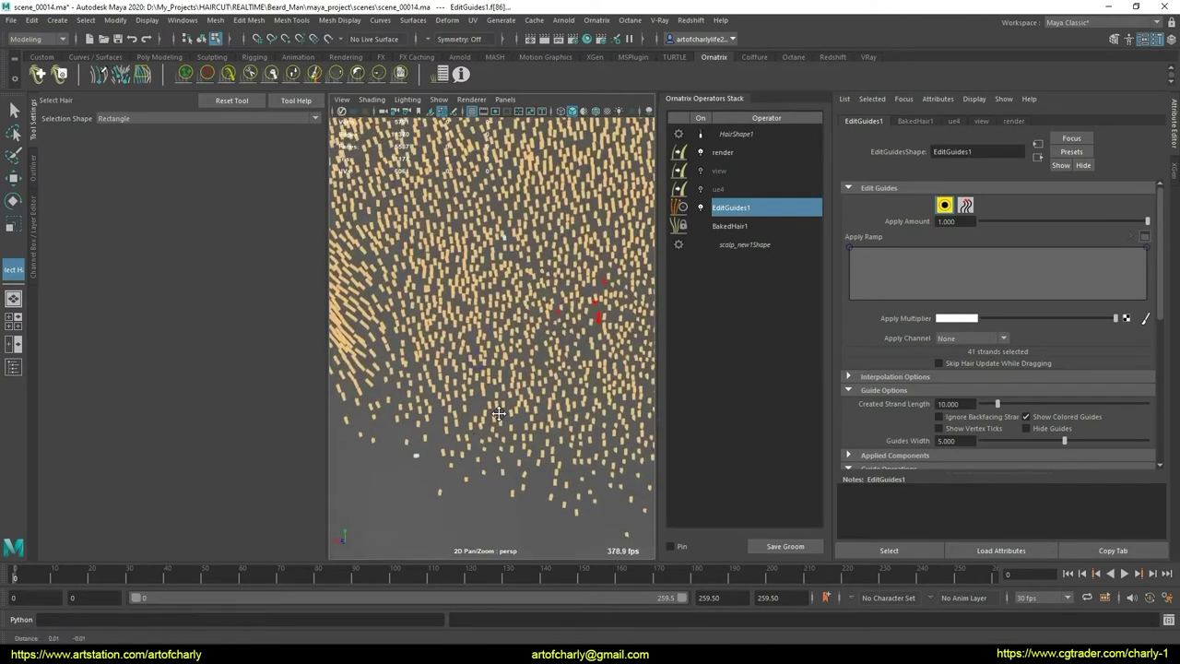
pyautogui.scroll(-2, 498, 414)
pyautogui.click(500, 429)
pyautogui.scroll(-4, 501, 428)
pyautogui.scroll(5, 557, 269)
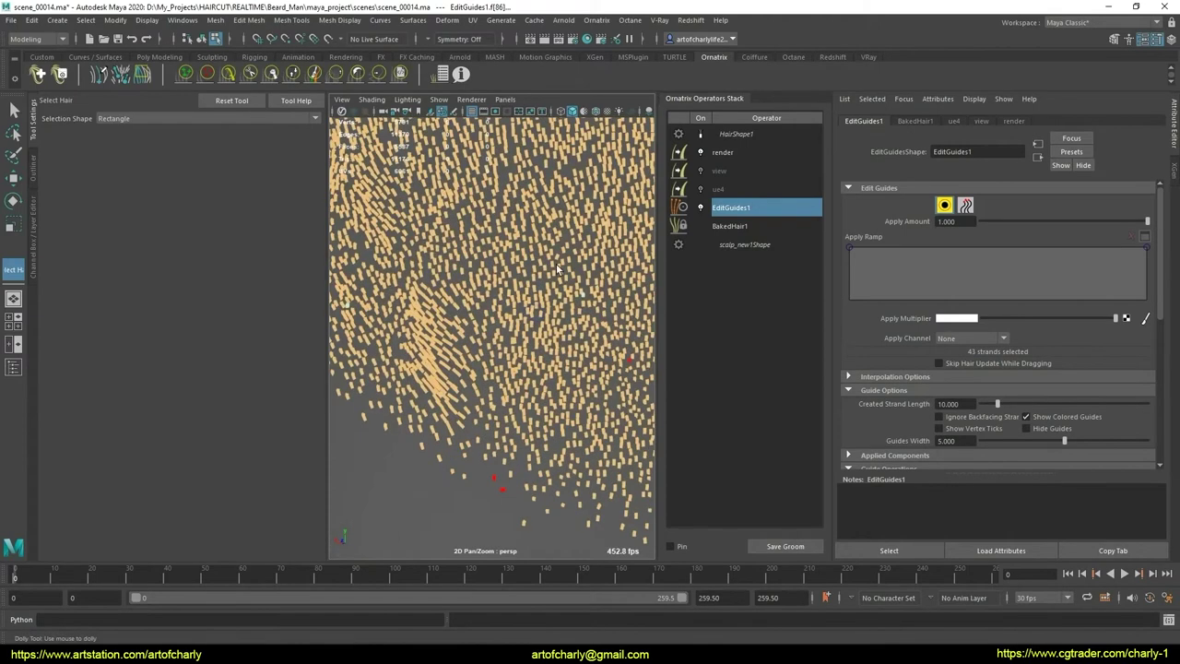
pyautogui.keyDown('shift'); pyautogui.moveTo(557, 268); pyautogui.dragTo(610, 326); pyautogui.keyUp('shift')
pyautogui.scroll(-4, 610, 327)
pyautogui.scroll(4, 461, 359)
pyautogui.keyDown('shift'); pyautogui.moveTo(431, 330); pyautogui.dragTo(482, 391); pyautogui.keyUp('shift')
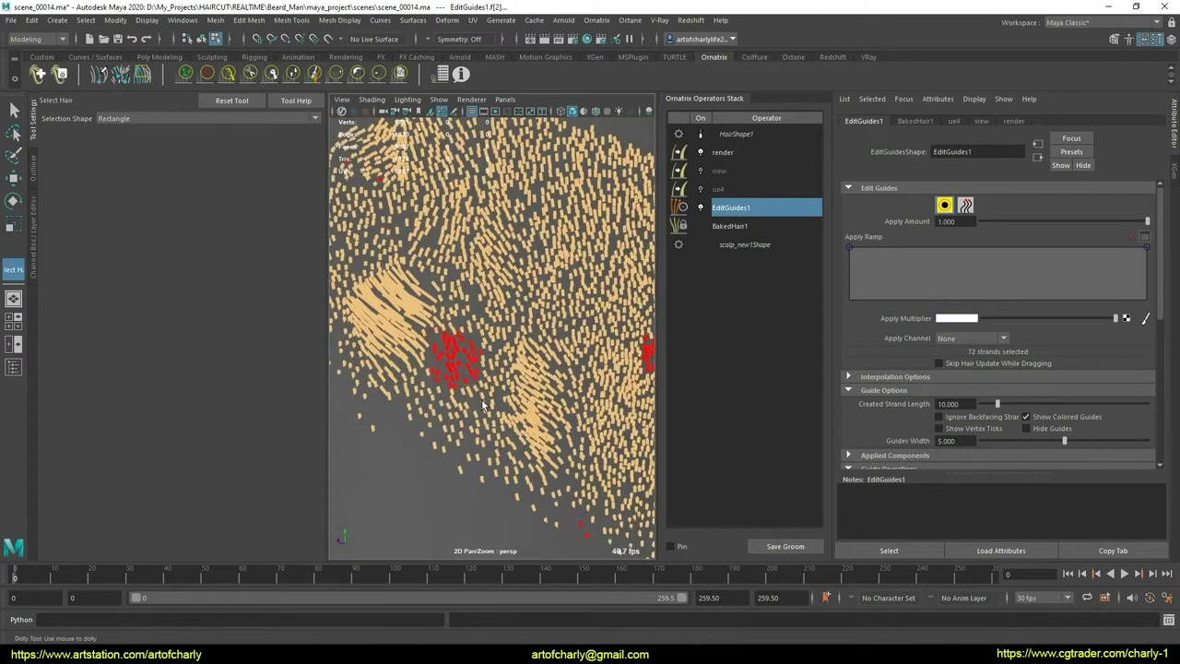
pyautogui.scroll(-5, 482, 406)
pyautogui.scroll(-2, 548, 368)
# Step: Turn on Use Strand Groups and assign the selected strands to strand group 1
pyautogui.scroll(-3, 966, 403)
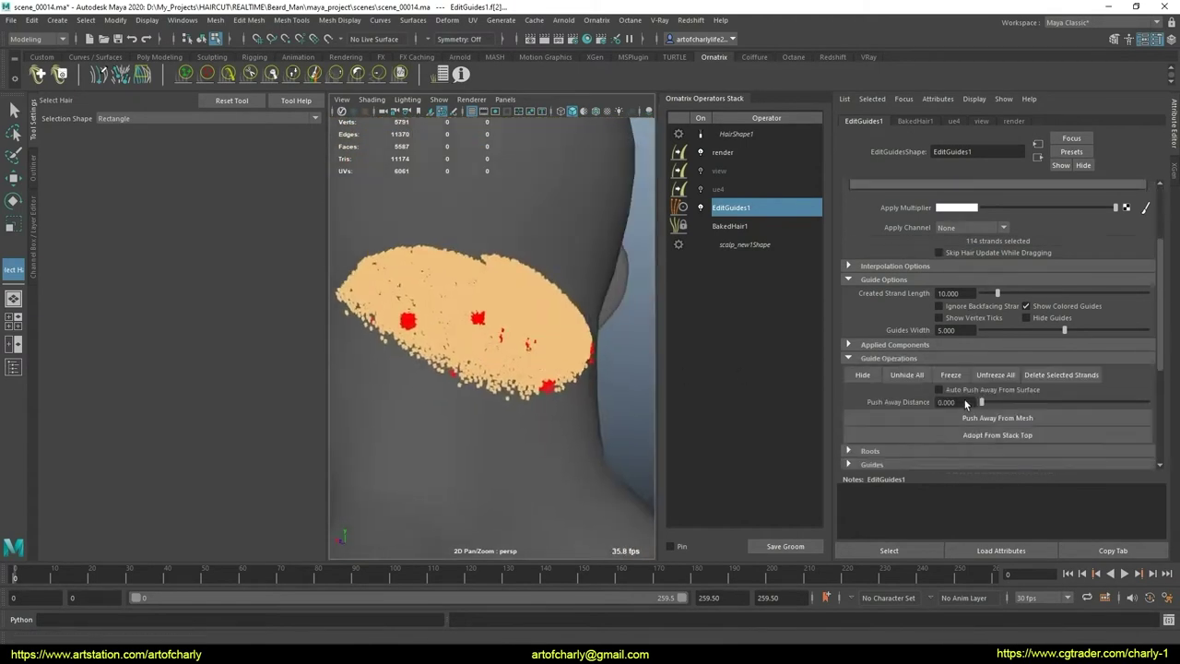
pyautogui.scroll(-3, 965, 403)
pyautogui.click(847, 295)
pyautogui.click(965, 320)
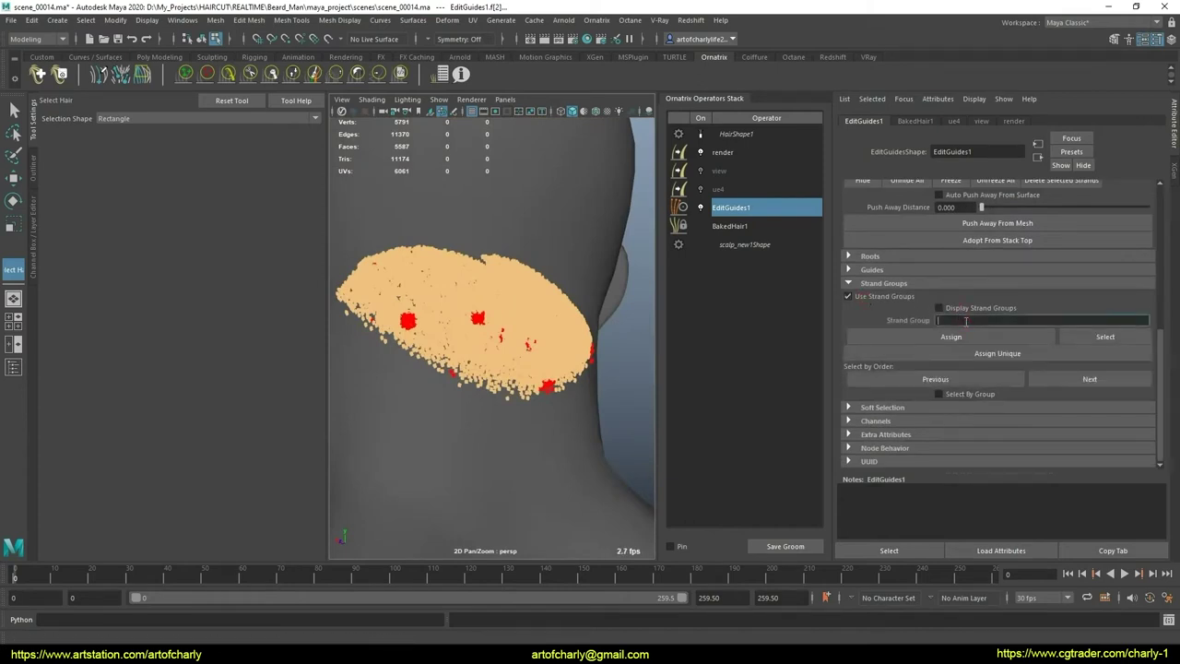
pyautogui.write('1')
pyautogui.click(951, 337)
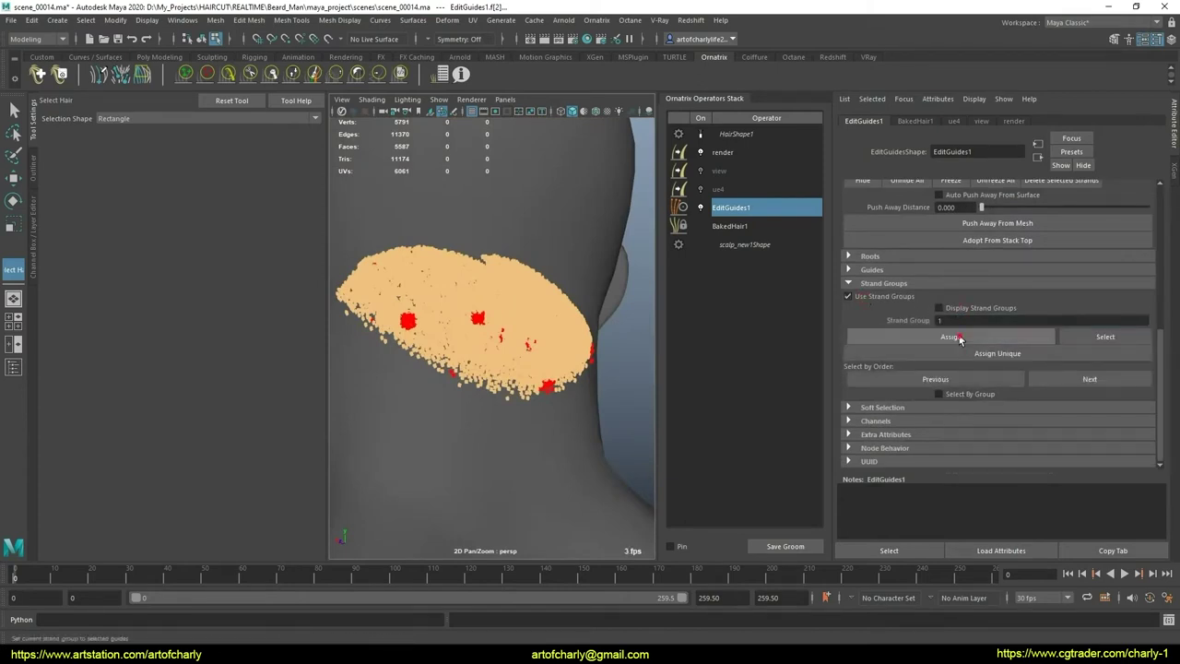
# Step: Switch to the BakedHair1 operator to show the full baked hair
pyautogui.moveTo(504, 314)
pyautogui.mouseDown()
pyautogui.moveTo(547, 372)
pyautogui.moveTo(526, 342)
pyautogui.mouseUp()
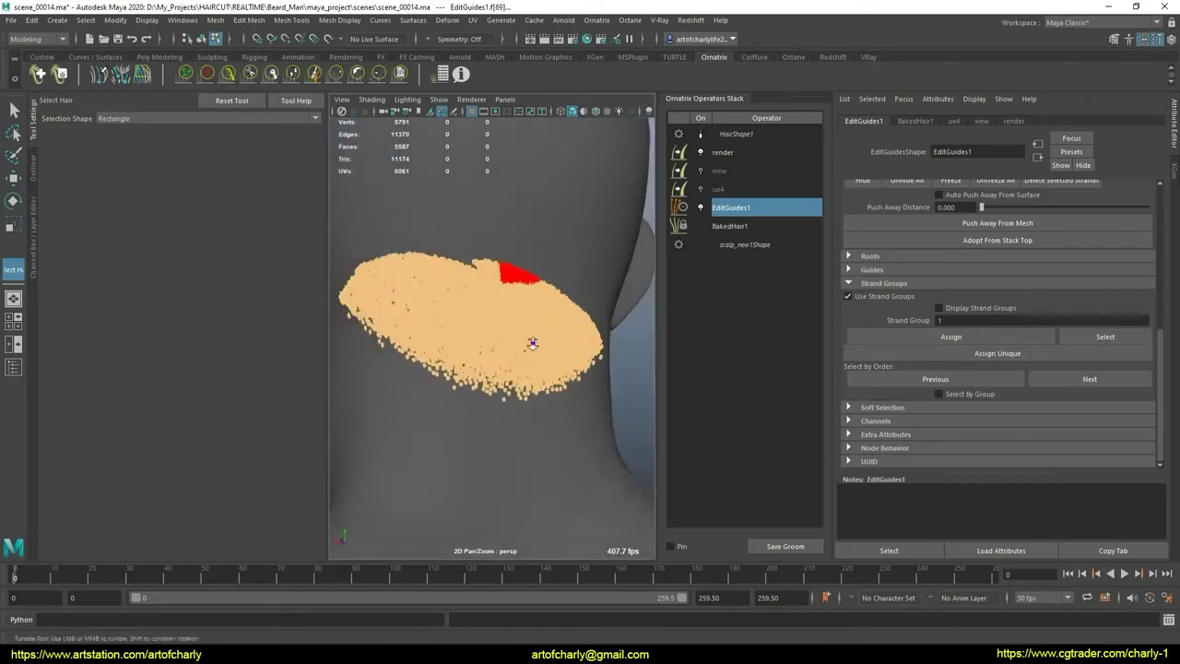
pyautogui.click(745, 226)
pyautogui.click(700, 135)
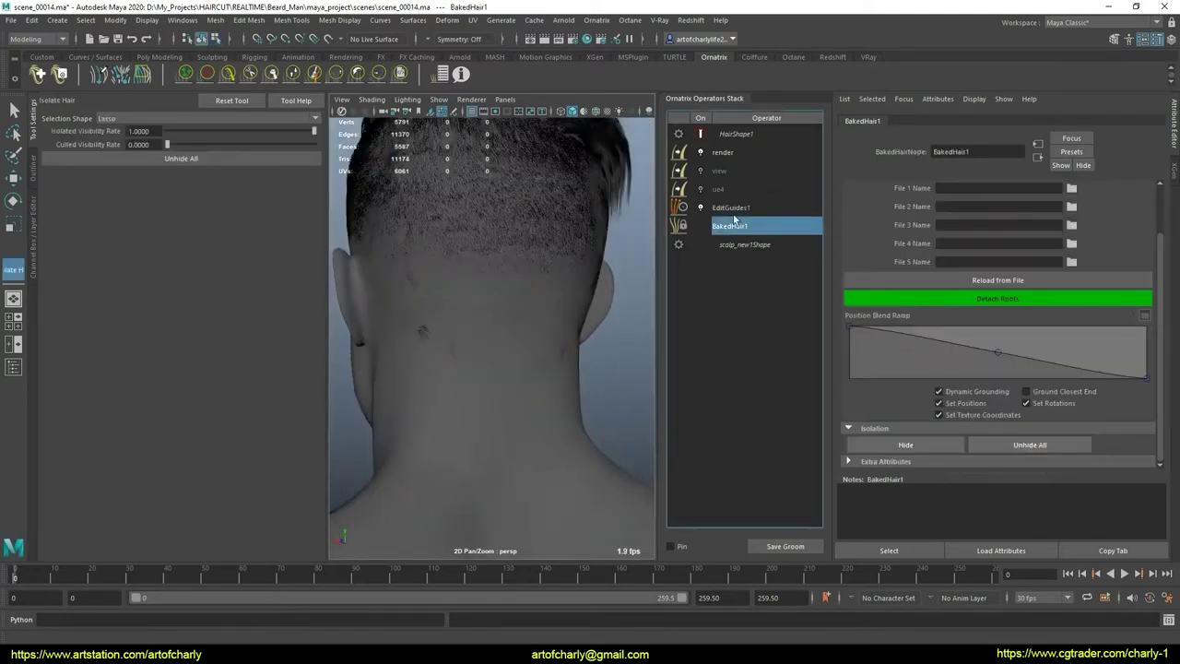
# Step: Turn the HairShape1 display back on and orbit toward the back of the head
pyautogui.click(700, 134)
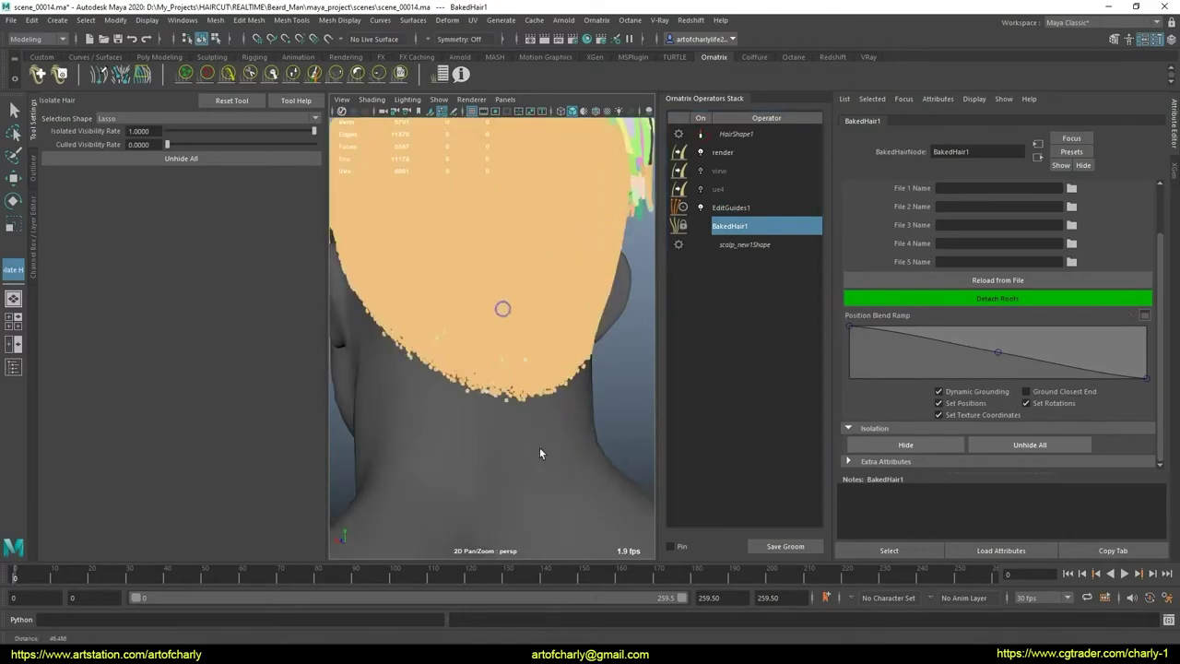
pyautogui.scroll(5, 539, 447)
pyautogui.scroll(2, 487, 328)
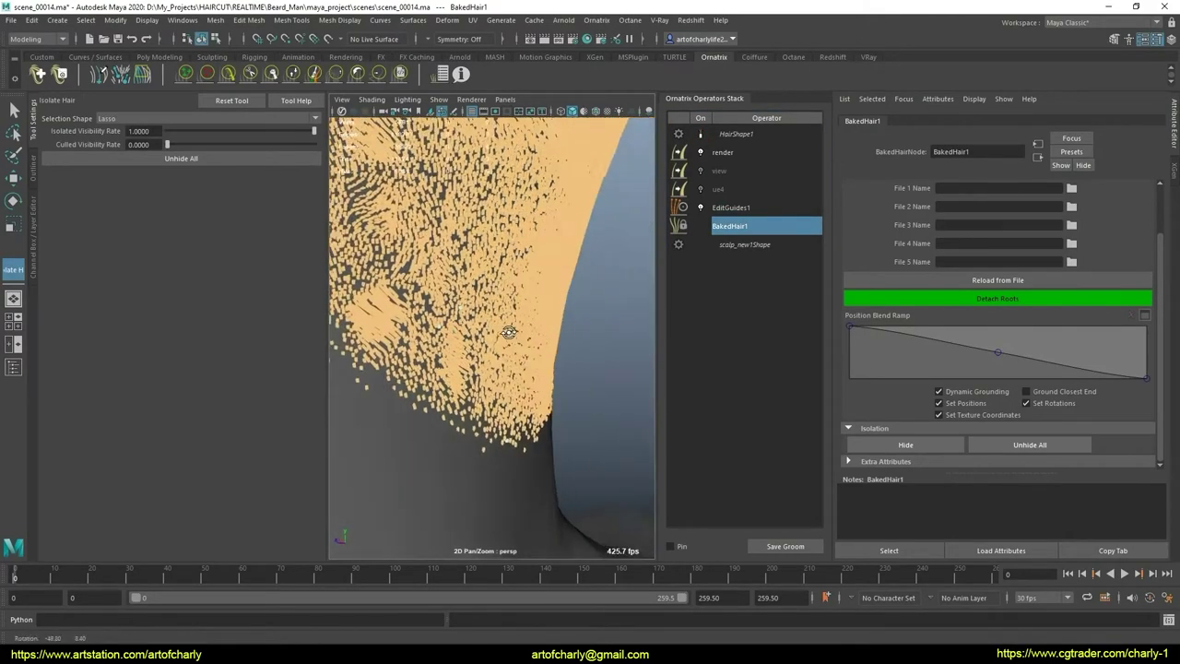
pyautogui.scroll(3, 488, 313)
pyautogui.scroll(2, 487, 277)
pyautogui.scroll(-3, 484, 255)
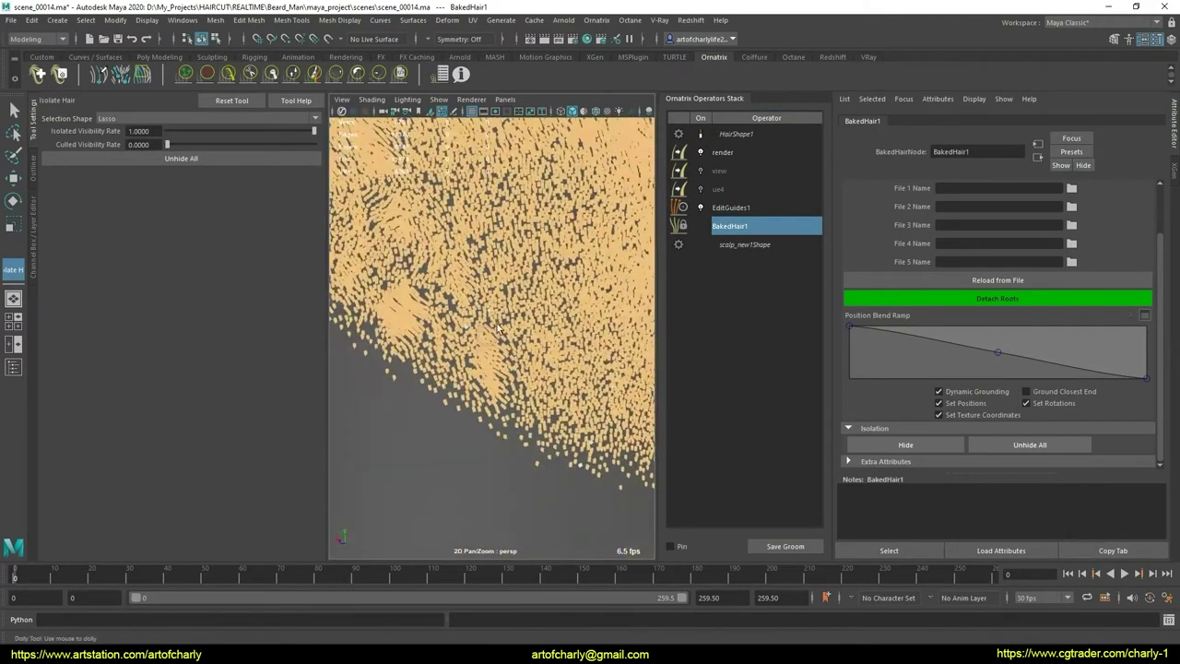
pyautogui.moveTo(484, 258)
pyautogui.keyDown('alt'); pyautogui.mouseDown()
pyautogui.moveTo(487, 358)
pyautogui.moveTo(500, 308)
pyautogui.moveTo(554, 352)
pyautogui.moveTo(489, 370)
pyautogui.mouseUp(); pyautogui.keyUp('alt')
pyautogui.scroll(2, 489, 370)
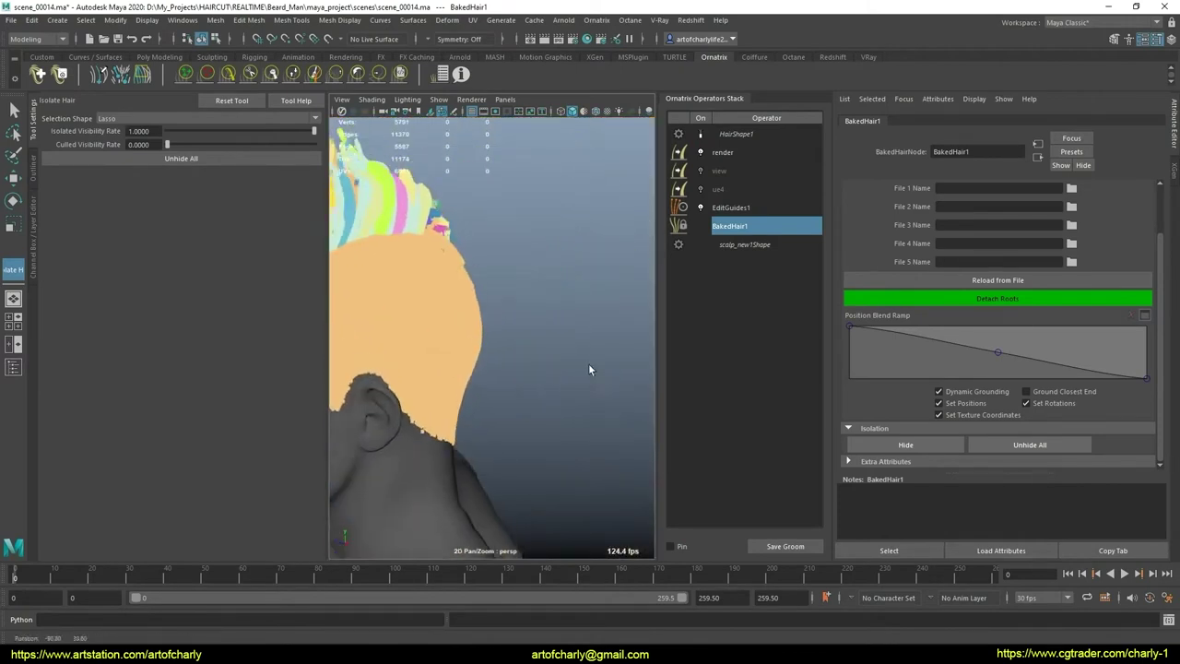
pyautogui.moveTo(405, 359)
pyautogui.keyDown('alt'); pyautogui.mouseDown(button='middle')
pyautogui.moveTo(453, 400)
pyautogui.moveTo(565, 284)
pyautogui.mouseUp(button='middle'); pyautogui.keyUp('alt')
pyautogui.scroll(3, 565, 284)
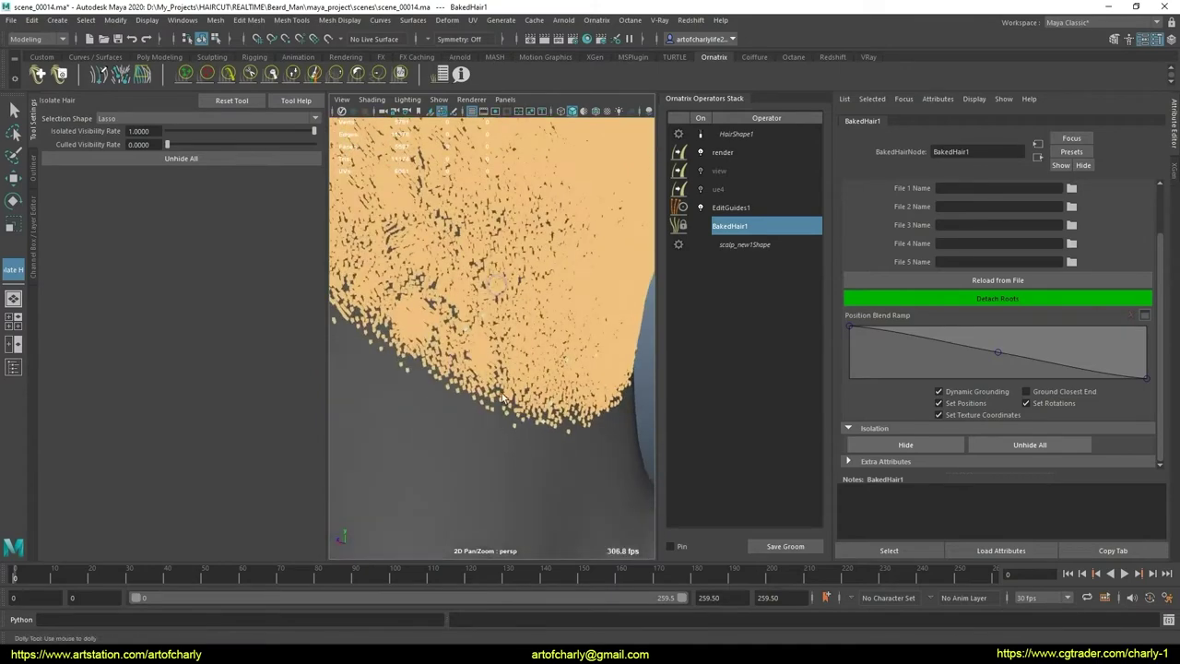
pyautogui.scroll(2, 528, 442)
pyautogui.keyDown('alt'); pyautogui.moveTo(528, 442); pyautogui.dragTo(465, 345); pyautogui.keyUp('alt')
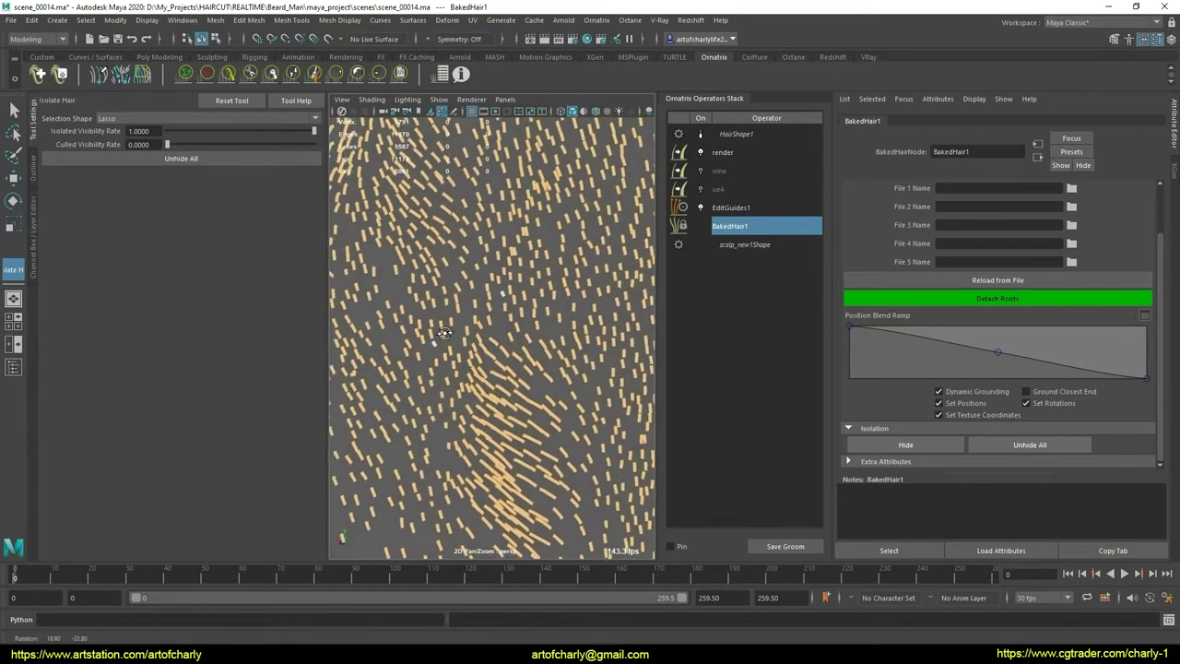
# Step: Inspect individual strands up close, then select EditGuides1 in the Operators Stack
pyautogui.scroll(2, 520, 237)
pyautogui.scroll(1, 519, 237)
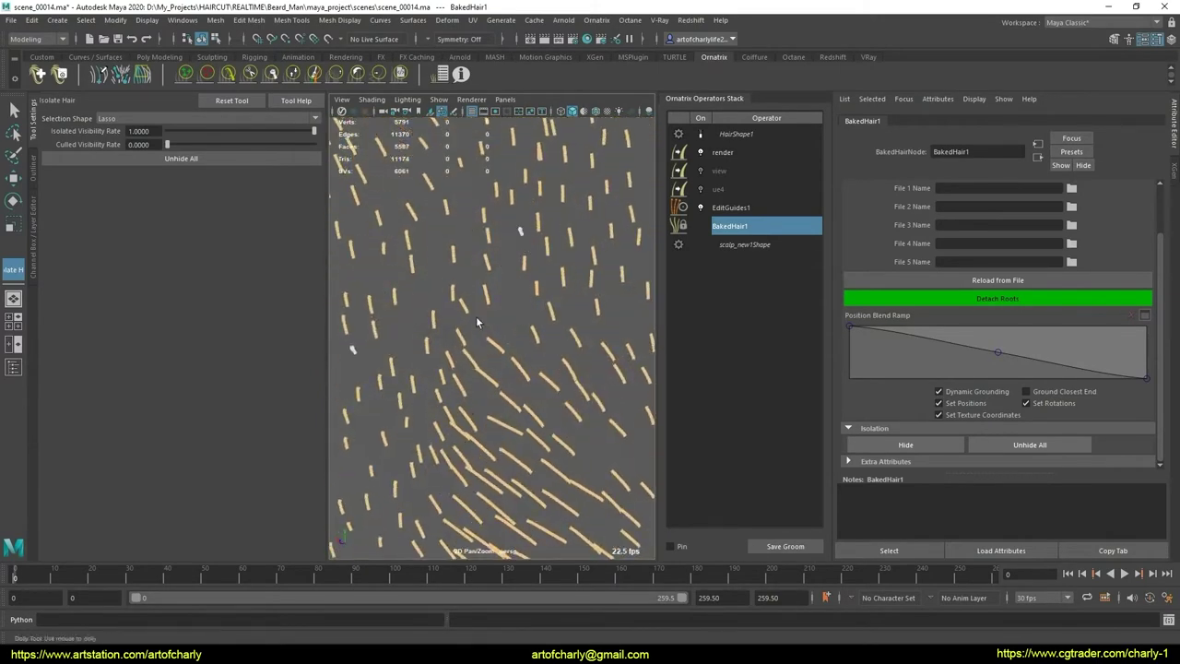
pyautogui.scroll(-2, 476, 322)
pyautogui.scroll(-2, 460, 321)
pyautogui.scroll(2, 452, 321)
pyautogui.scroll(-2, 443, 320)
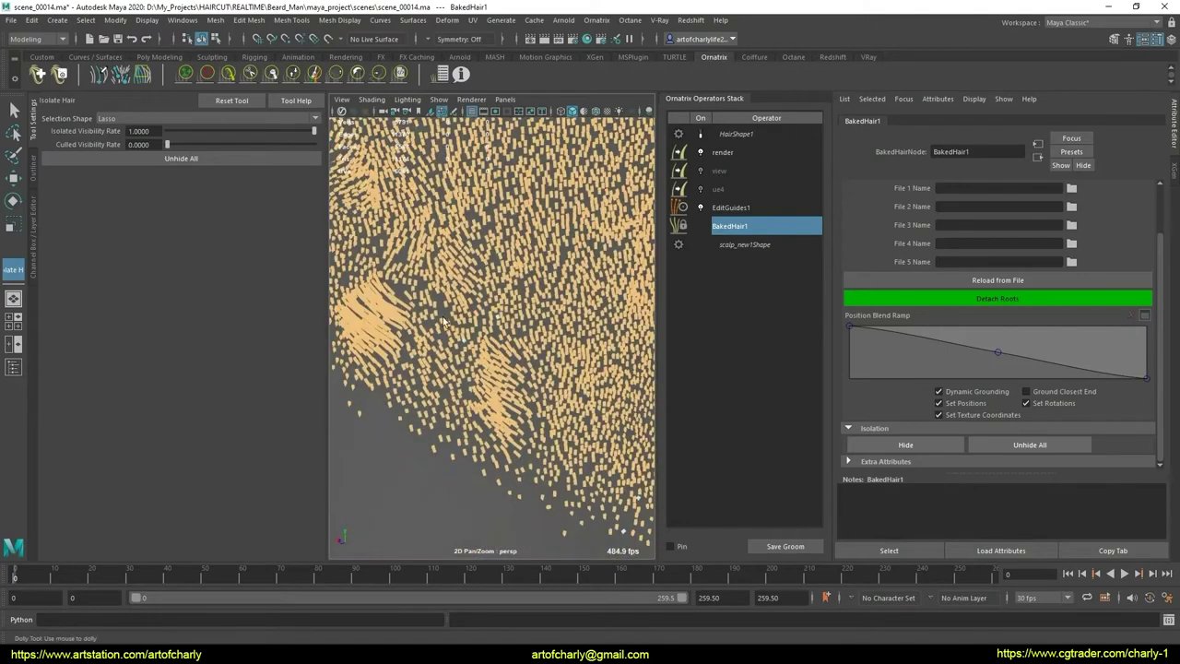
pyautogui.moveTo(453, 360)
pyautogui.keyDown('alt'); pyautogui.mouseDown()
pyautogui.moveTo(415, 370)
pyautogui.moveTo(510, 305)
pyautogui.mouseUp(); pyautogui.keyUp('alt')
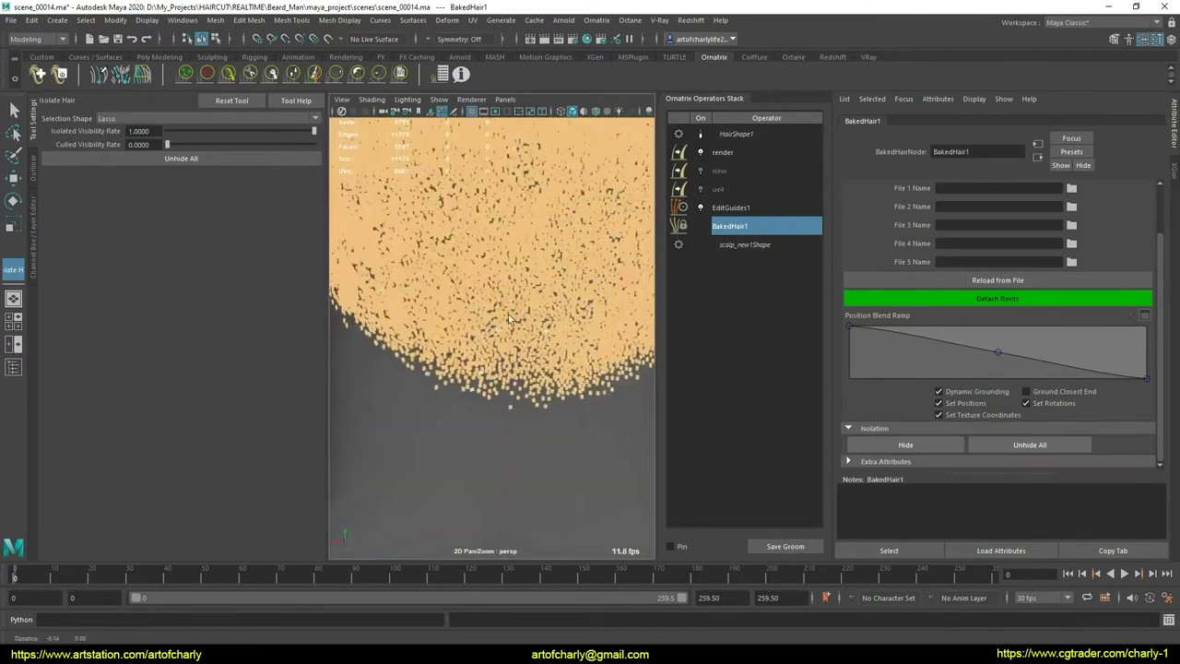
pyautogui.scroll(2, 510, 305)
pyautogui.scroll(-3, 524, 338)
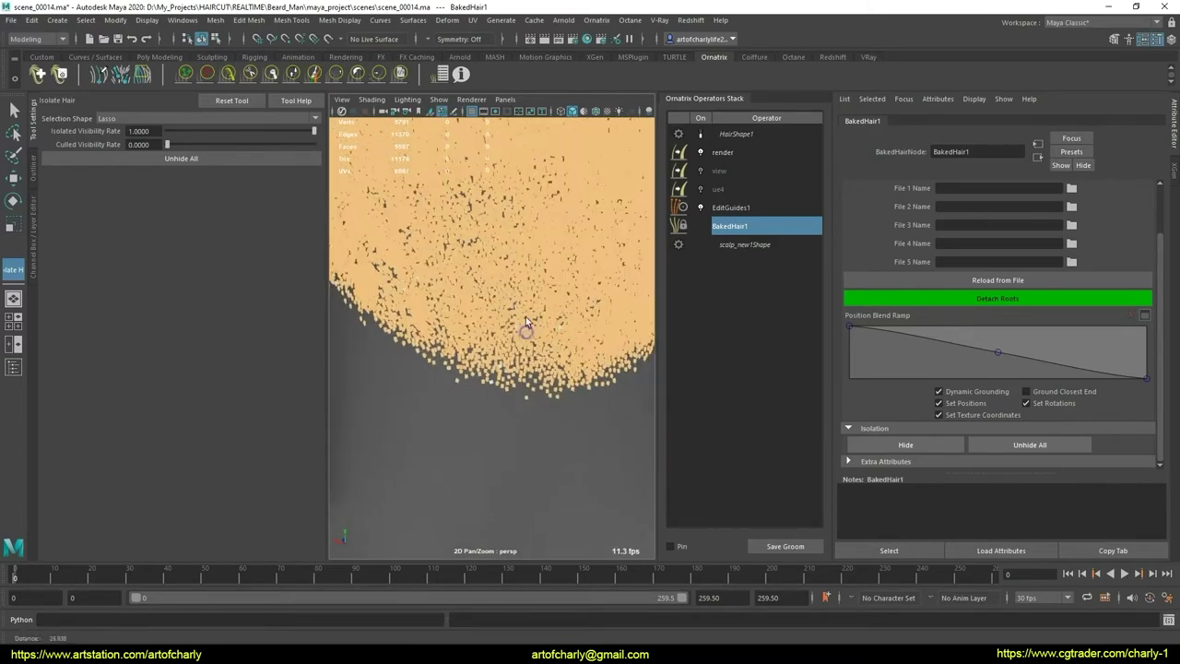
pyautogui.scroll(1, 526, 316)
pyautogui.click(760, 206)
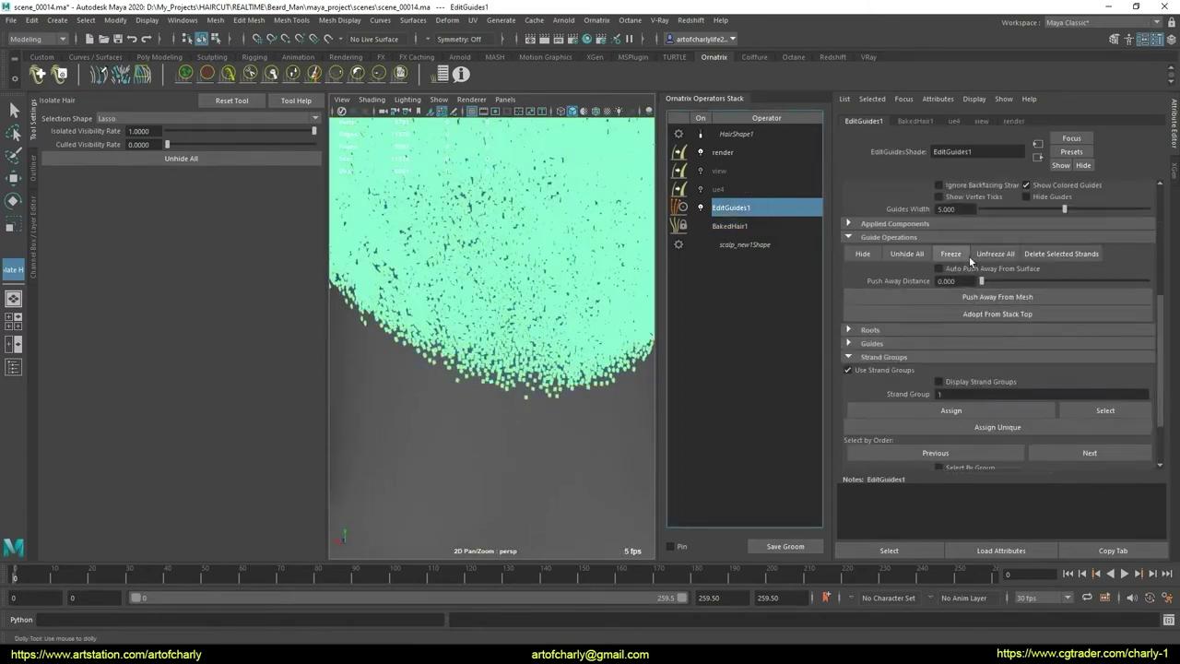
# Step: From the Custom shelf, add HairFromGuides1 and incrementally save the scene as scene_00015
pyautogui.scroll(-5, 958, 279)
pyautogui.click(41, 57)
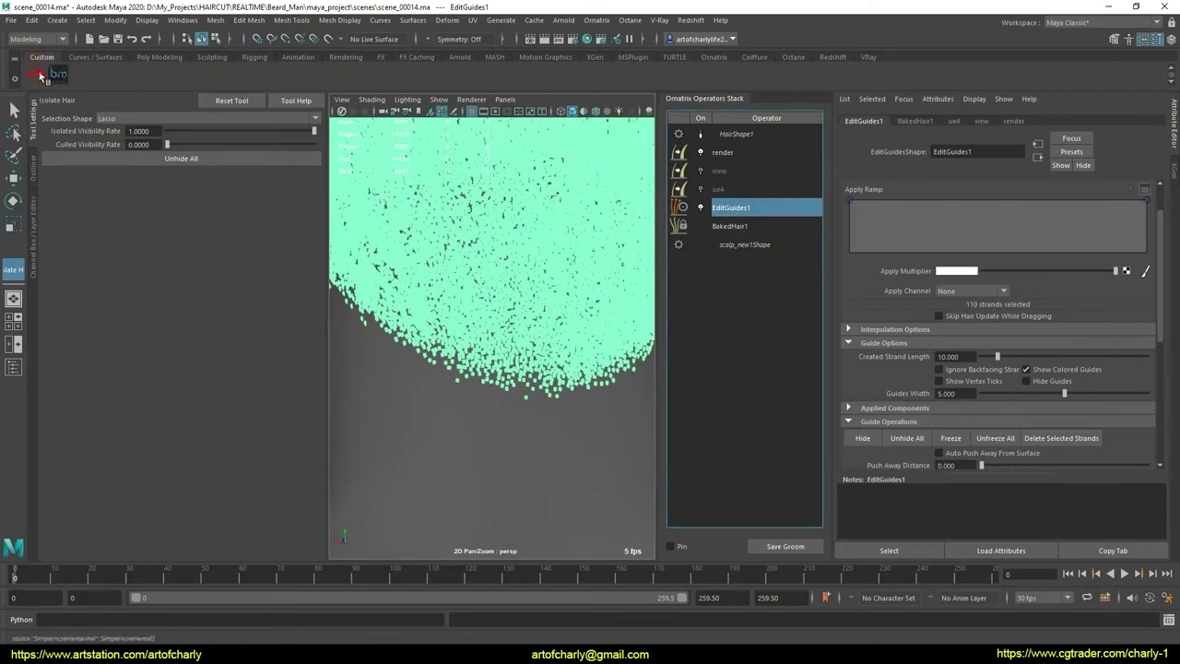
pyautogui.press('q')
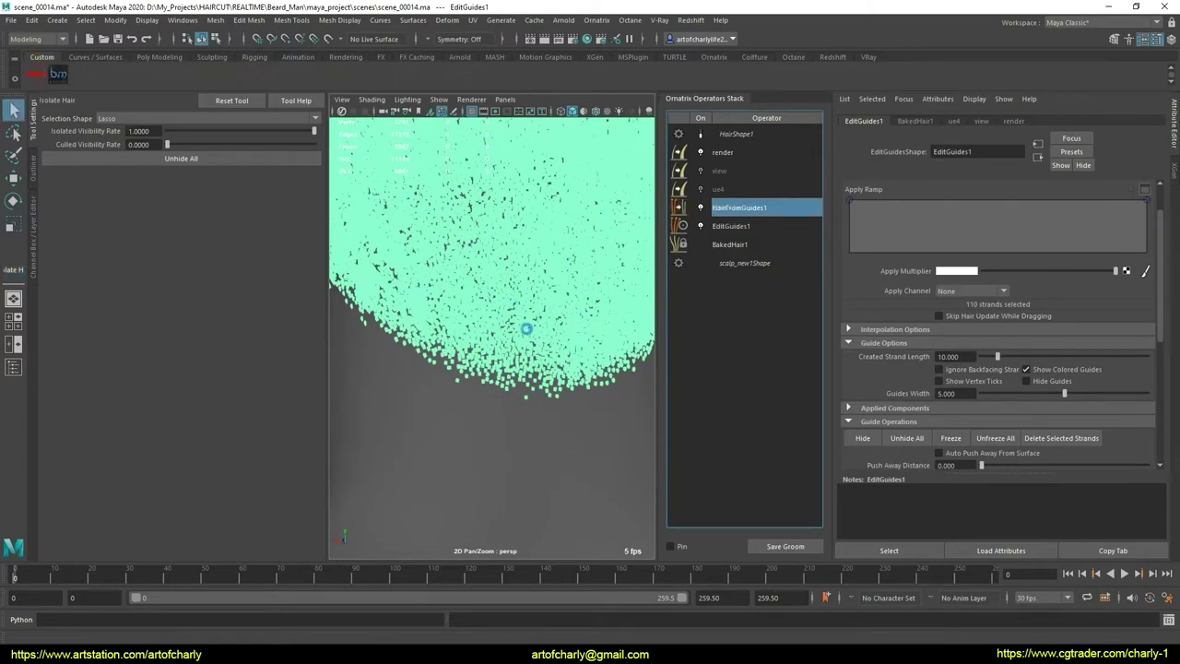
pyautogui.hotkey('ctrl', 'alt', 's')
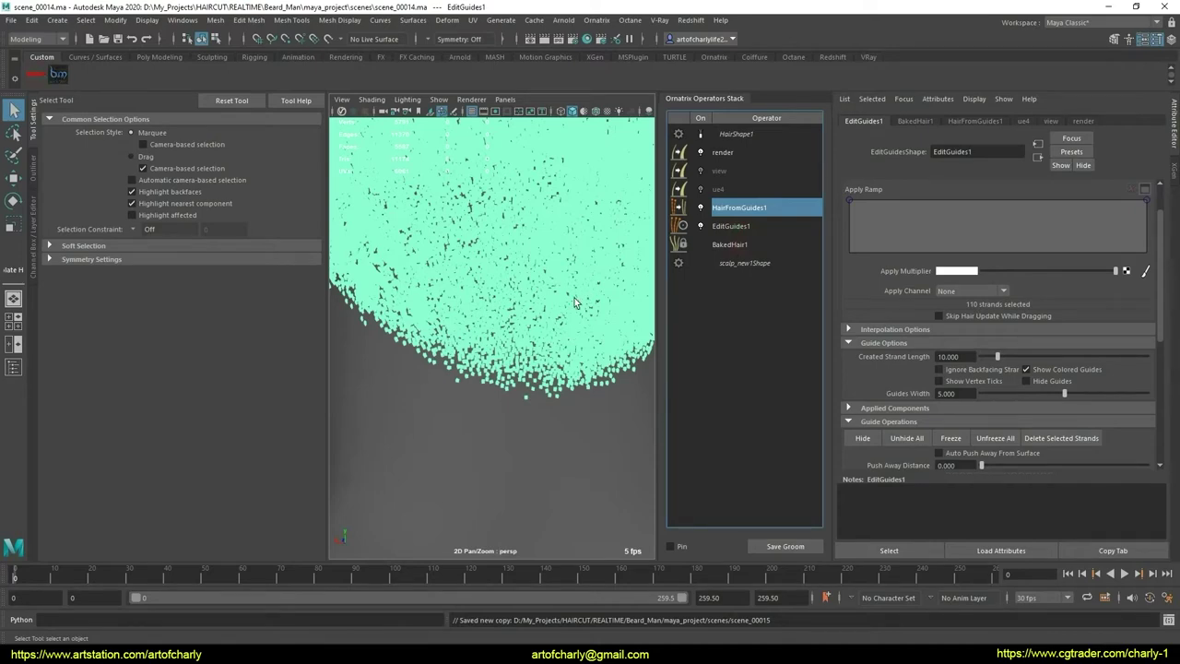
# Step: Disable and delete the HairFromGuides1 operator
pyautogui.hotkey('ctrl', 'shift', 'Escape')
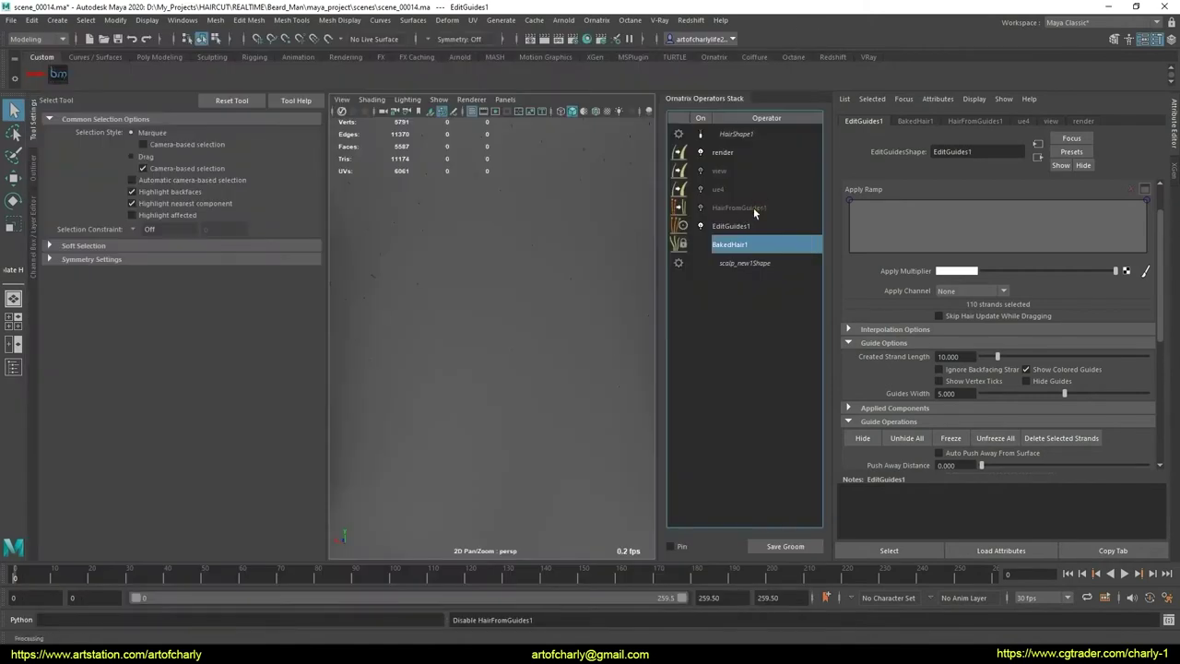
pyautogui.click(753, 207)
pyautogui.rightClick(755, 209)
pyautogui.click(748, 220)
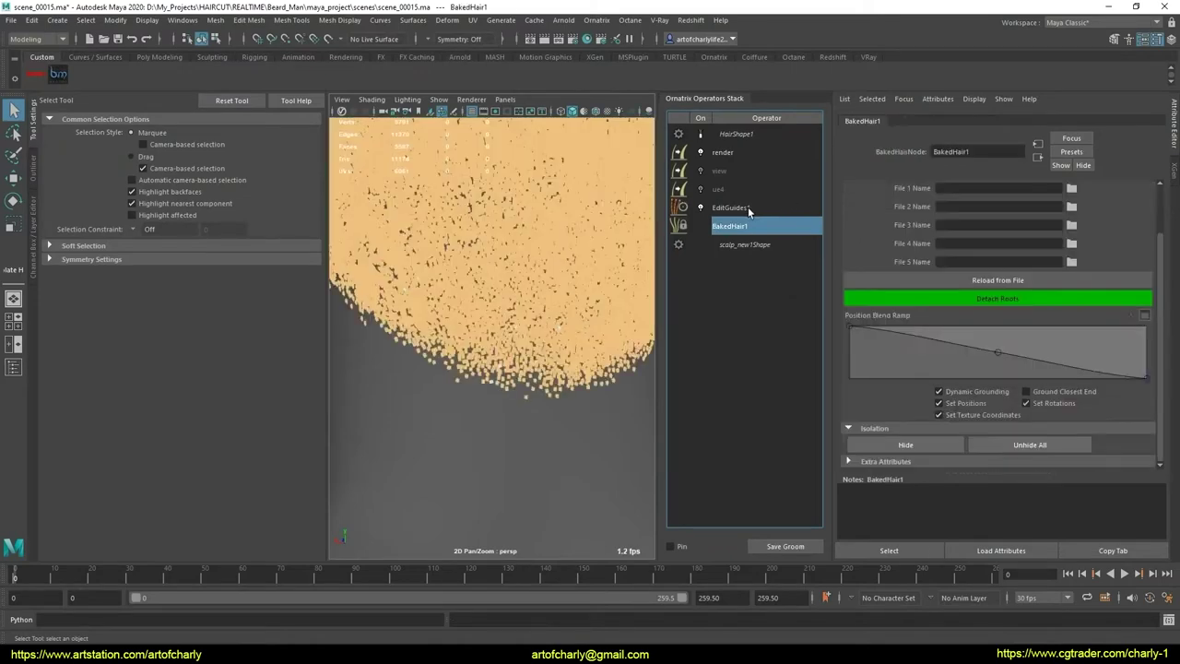
# Step: Review EditGuides1 and BakedHair1, then bake EditGuides1 into a new BakedHair2 operator
pyautogui.click(748, 207)
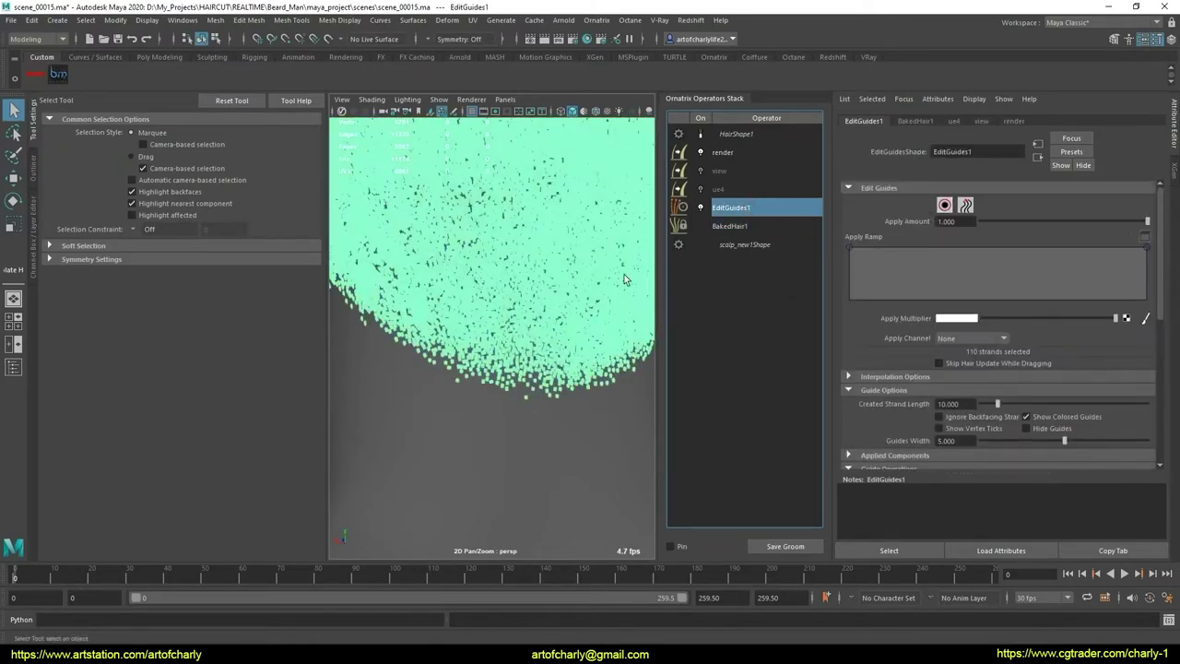
pyautogui.keyDown('alt'); pyautogui.moveTo(624, 278); pyautogui.dragTo(540, 163, button='right'); pyautogui.keyUp('alt')
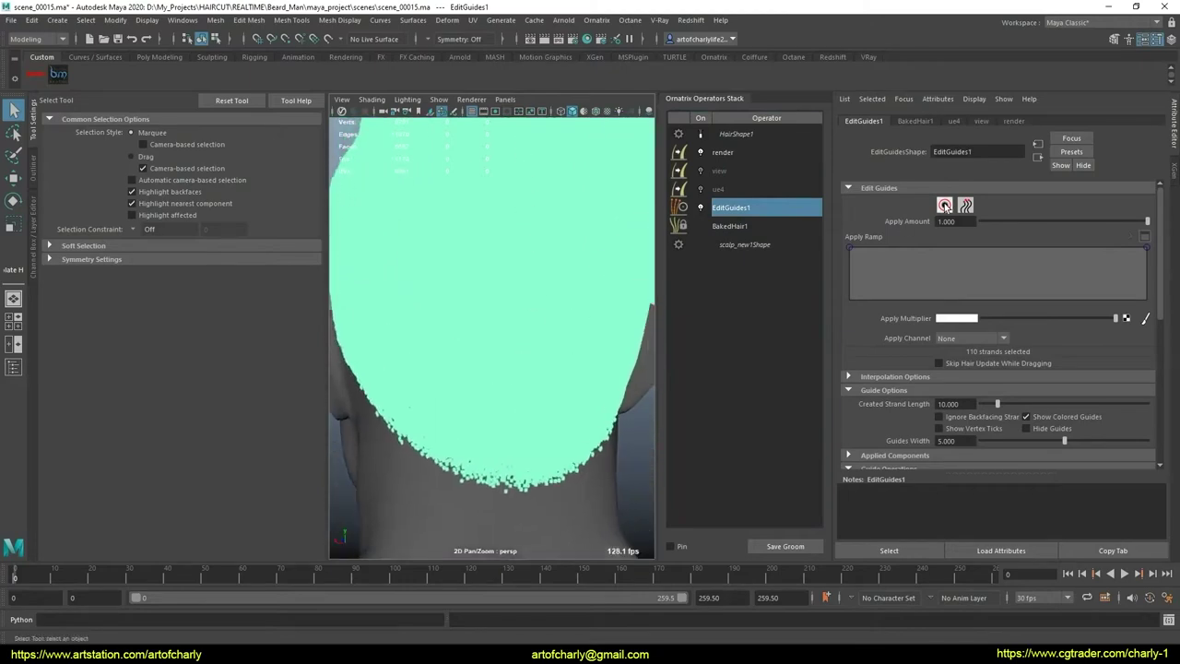
pyautogui.click(944, 205)
pyautogui.moveTo(662, 313)
pyautogui.keyDown('alt'); pyautogui.mouseDown(button='right')
pyautogui.moveTo(489, 301)
pyautogui.moveTo(535, 390)
pyautogui.moveTo(539, 350)
pyautogui.moveTo(486, 292)
pyautogui.moveTo(540, 316)
pyautogui.mouseUp(button='right'); pyautogui.keyUp('alt')
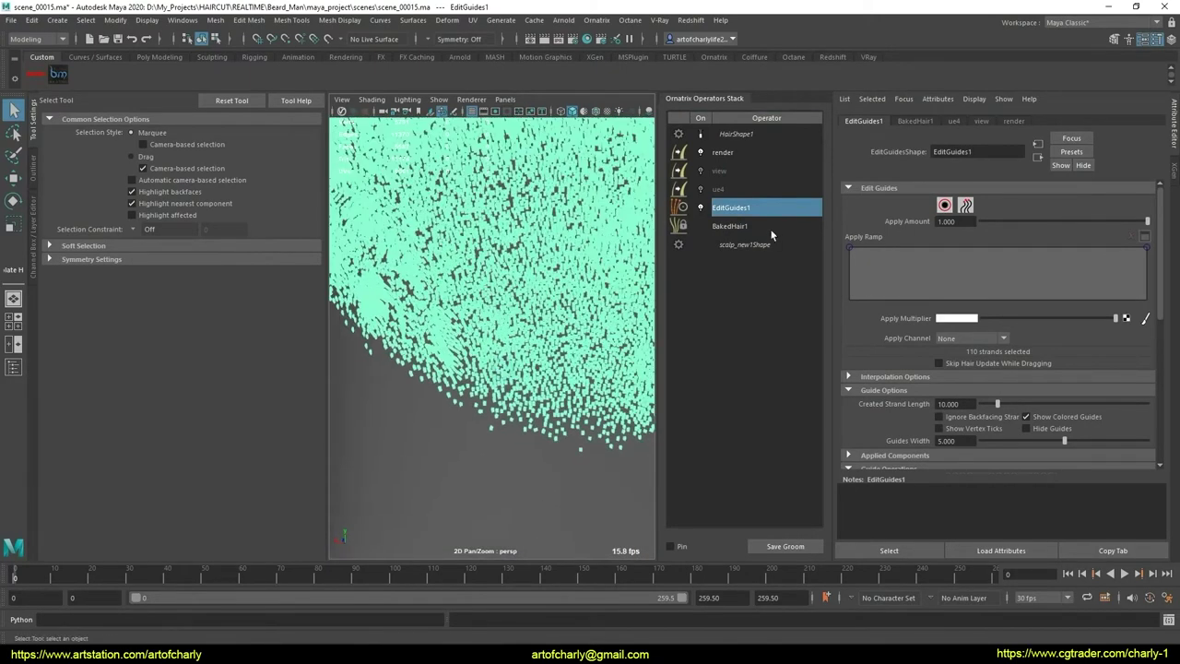
pyautogui.click(767, 226)
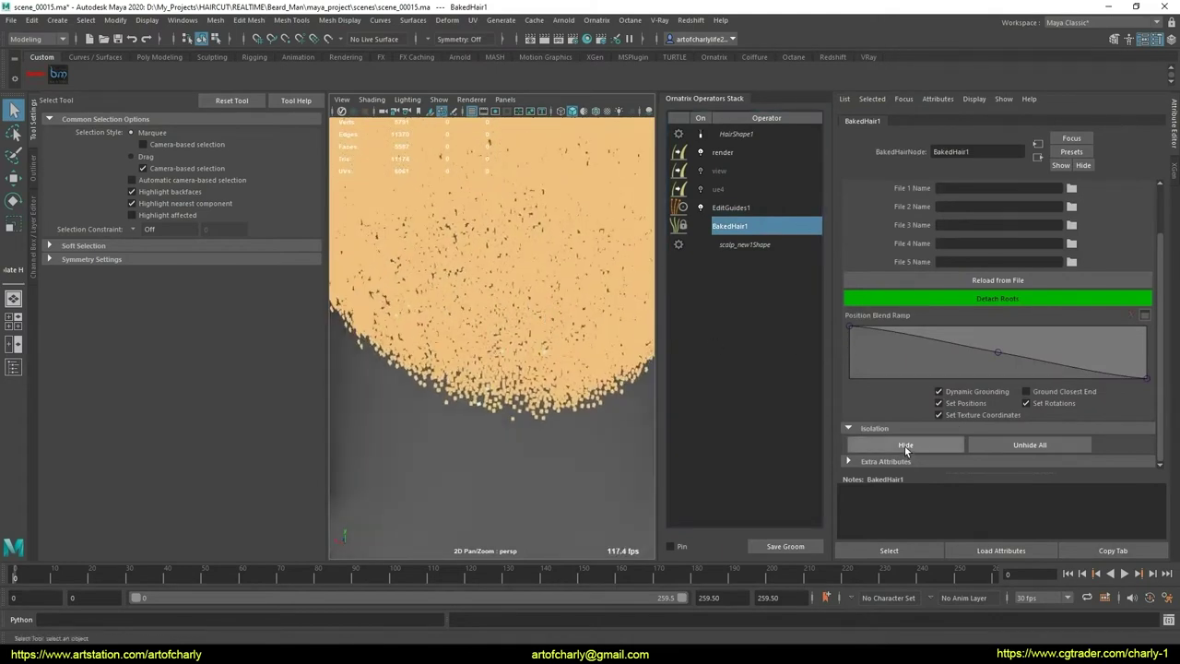
pyautogui.click(754, 208)
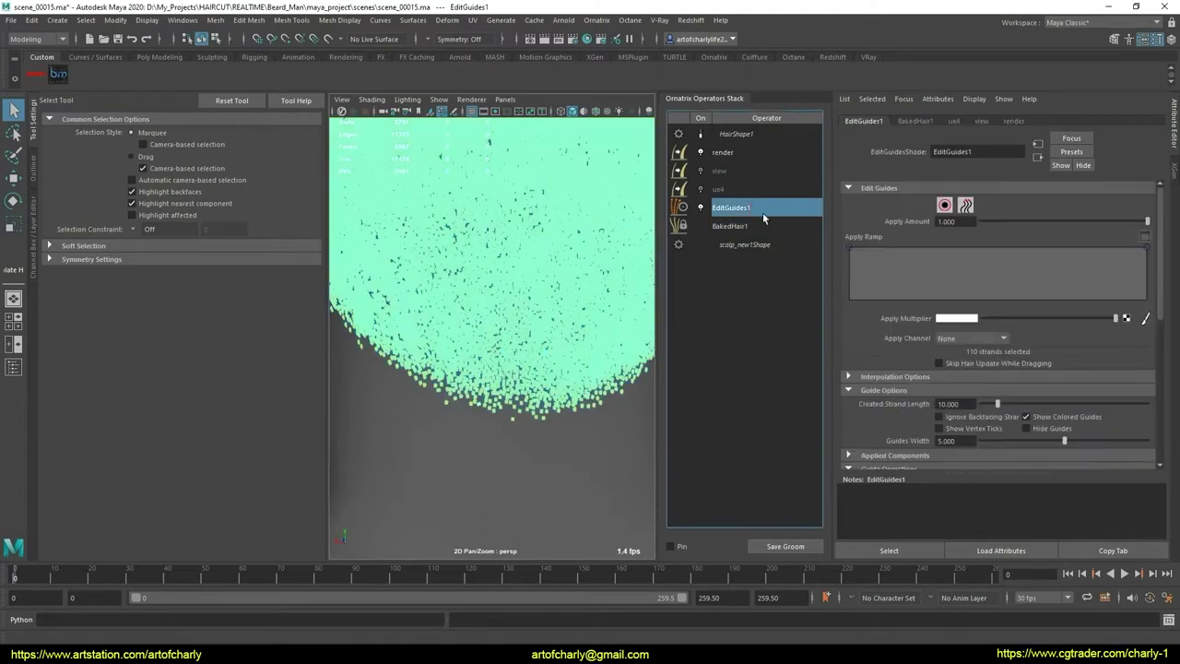
pyautogui.rightClick(762, 212)
pyautogui.click(729, 210)
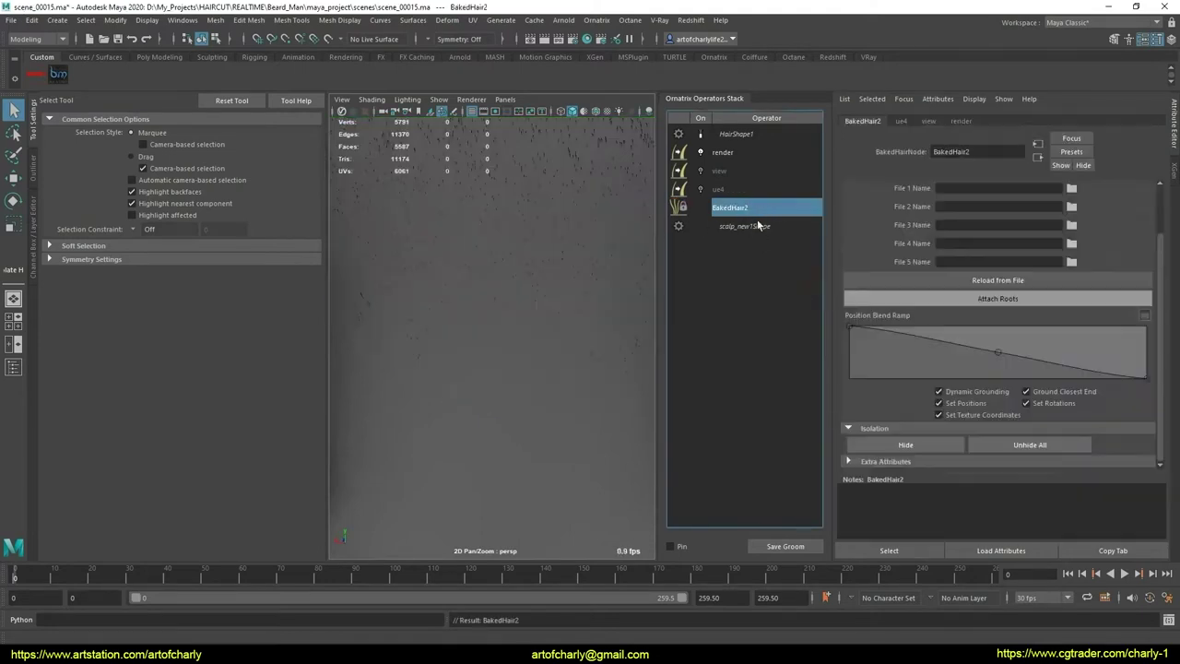
# Step: Set BakedHair2's Display Fraction to 1
pyautogui.scroll(2, 926, 276)
pyautogui.doubleClick(949, 228)
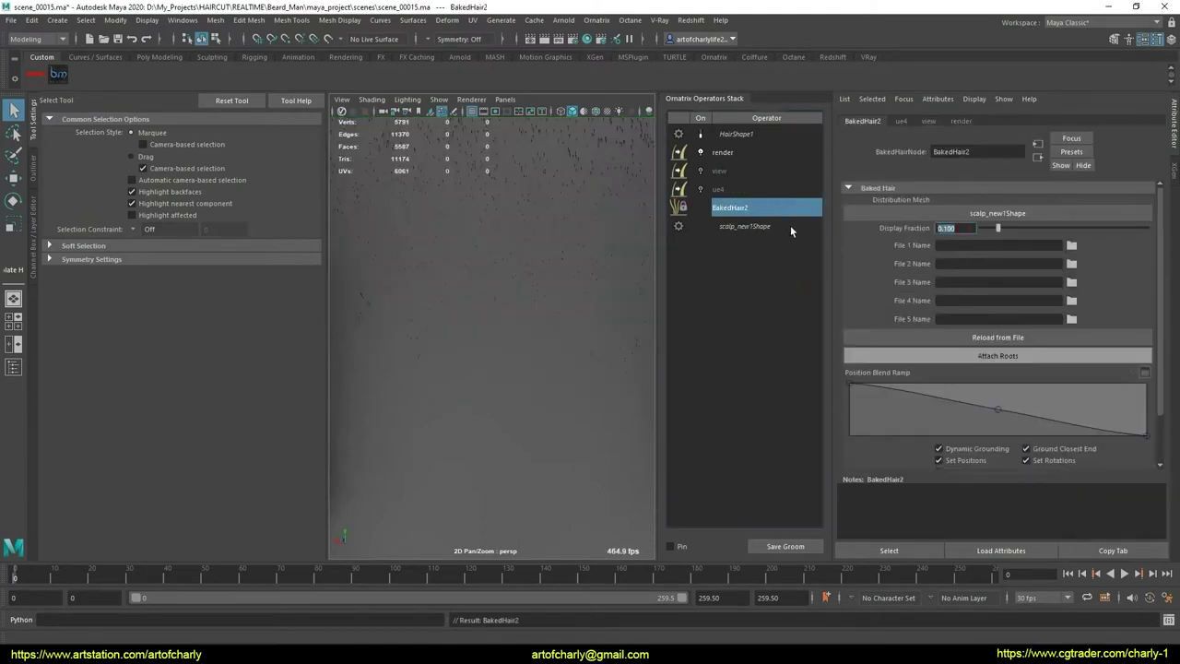
pyautogui.write('1')
pyautogui.press('Return')
# Step: Attach the BakedHair2 roots to the scalp, with camera-facing display temporarily off
pyautogui.click(747, 133)
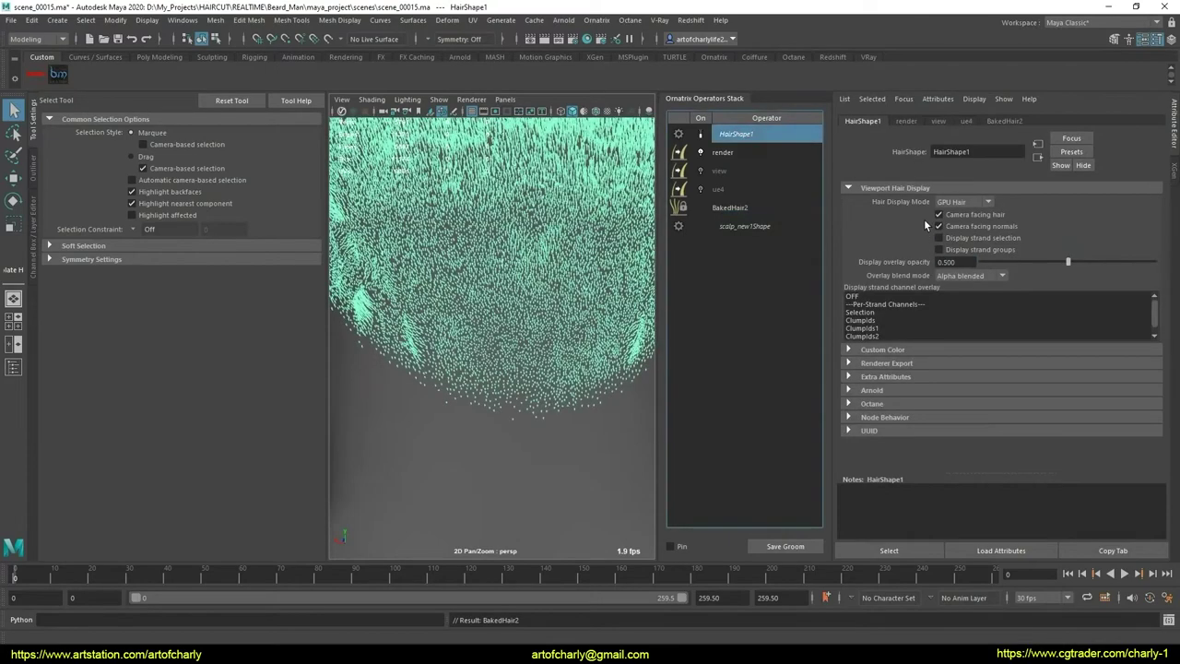
pyautogui.click(940, 215)
pyautogui.click(733, 207)
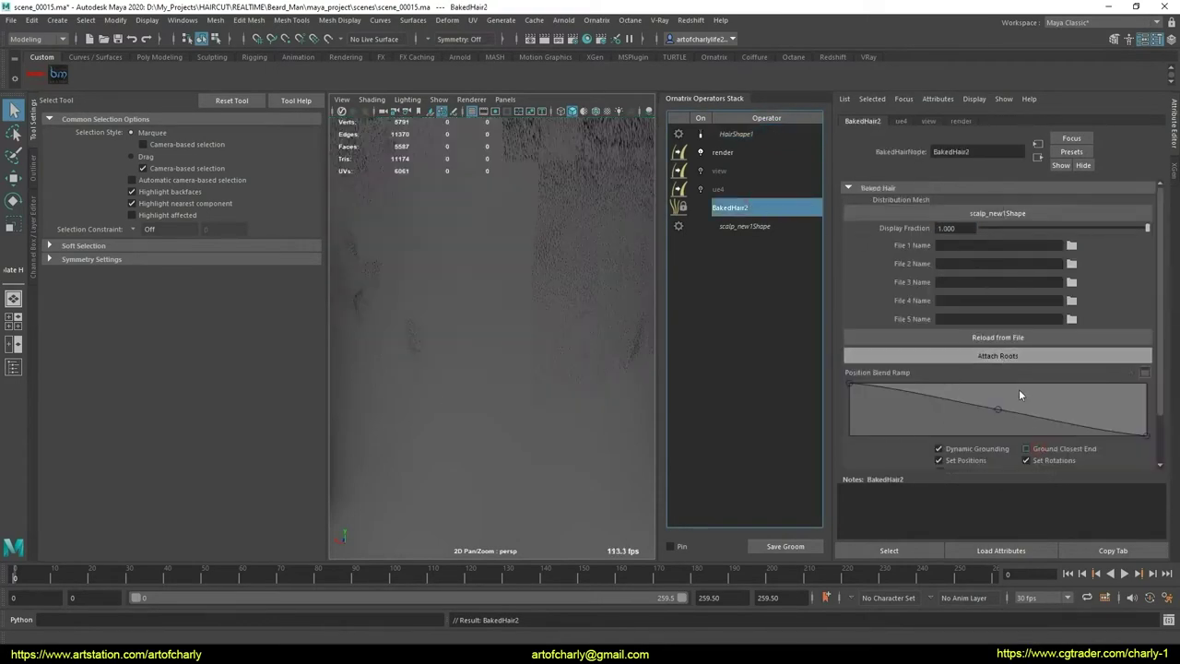
pyautogui.click(1003, 357)
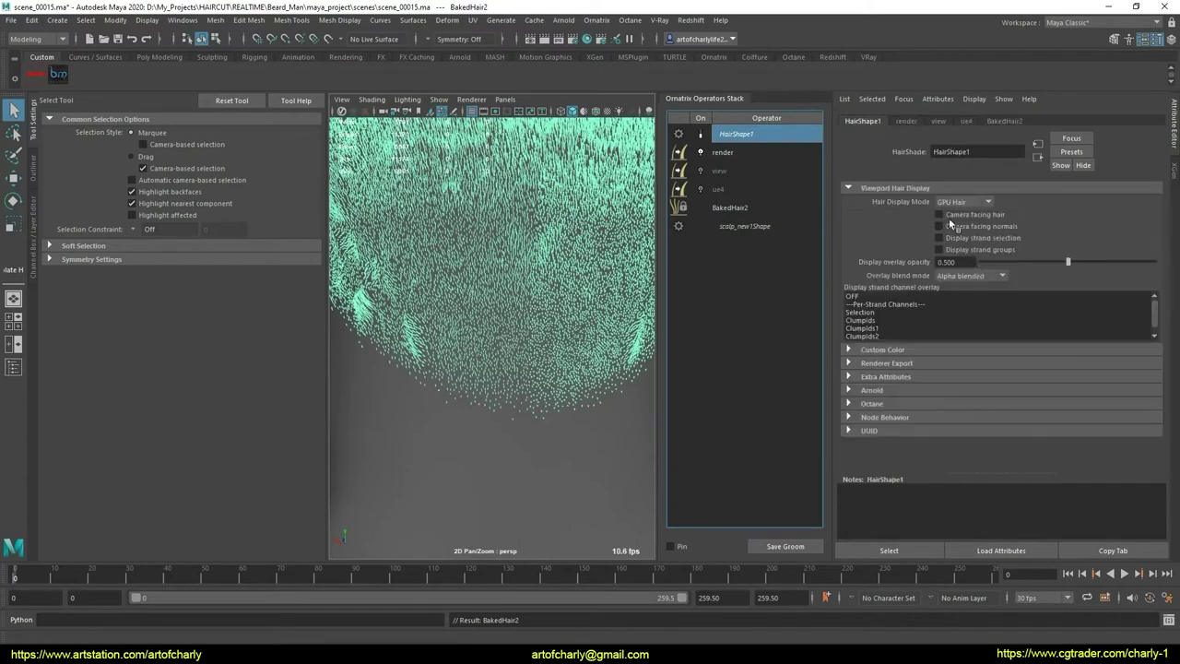
pyautogui.click(938, 213)
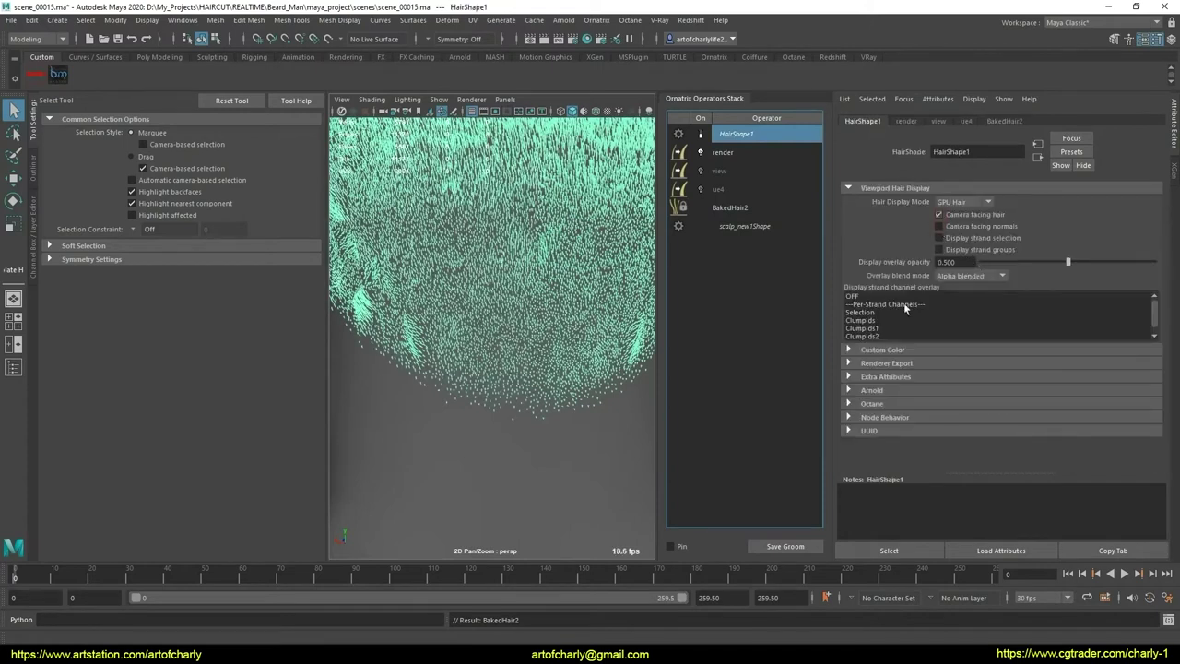
pyautogui.click(766, 214)
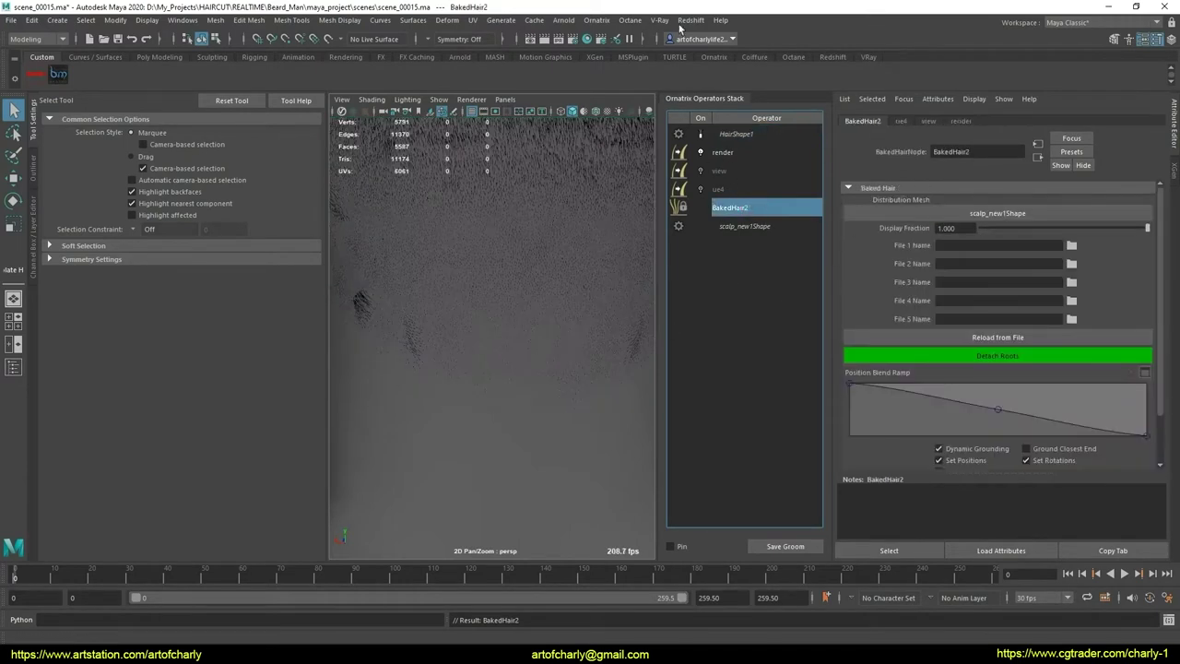
# Step: Rename the baked operator to BakedHair1 and add a new Edit Guides operator above it
pyautogui.doubleClick(745, 210)
pyautogui.press('BackSpace')
pyautogui.write('1')
pyautogui.press('Return')
pyautogui.click(596, 19)
pyautogui.click(636, 159)
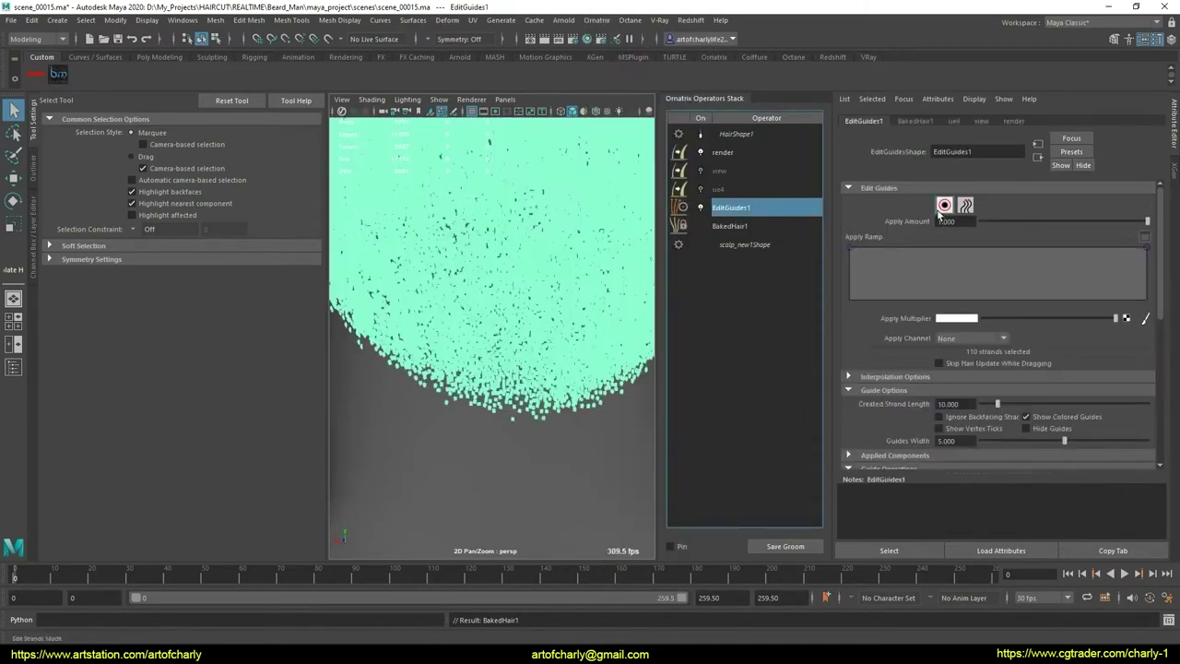
# Step: Turn on Select Hair for EditGuides1 and frame the dense neck hairline guides
pyautogui.click(946, 206)
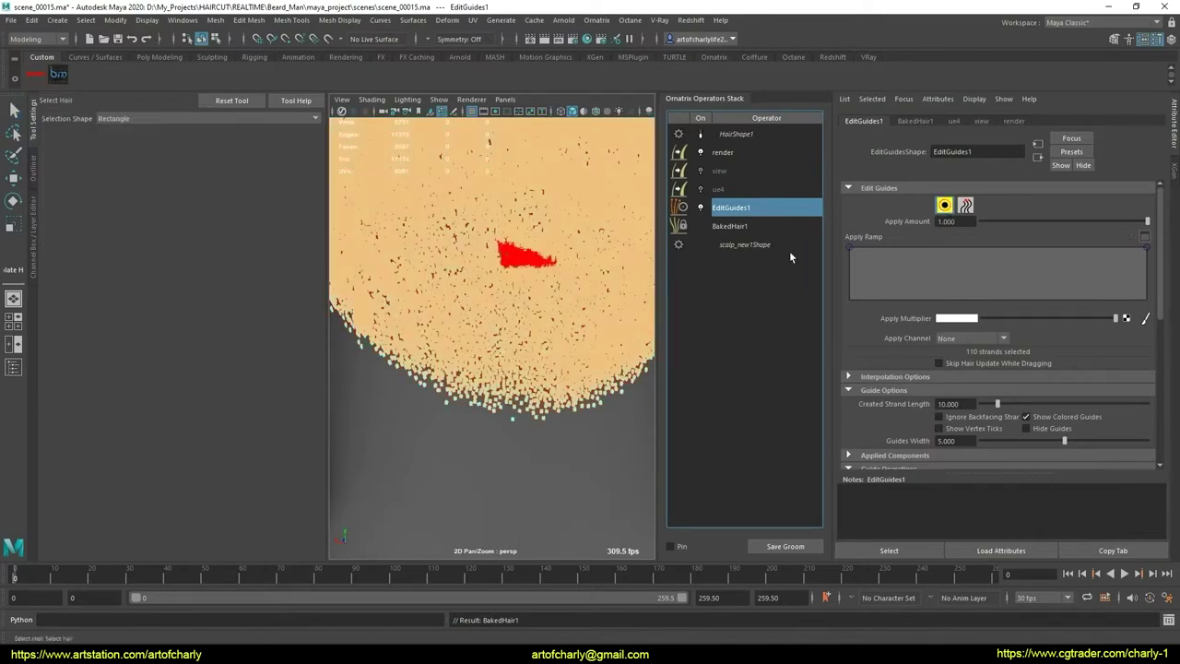
pyautogui.keyDown('alt'); pyautogui.moveTo(561, 302); pyautogui.dragTo(385, 343); pyautogui.keyUp('alt')
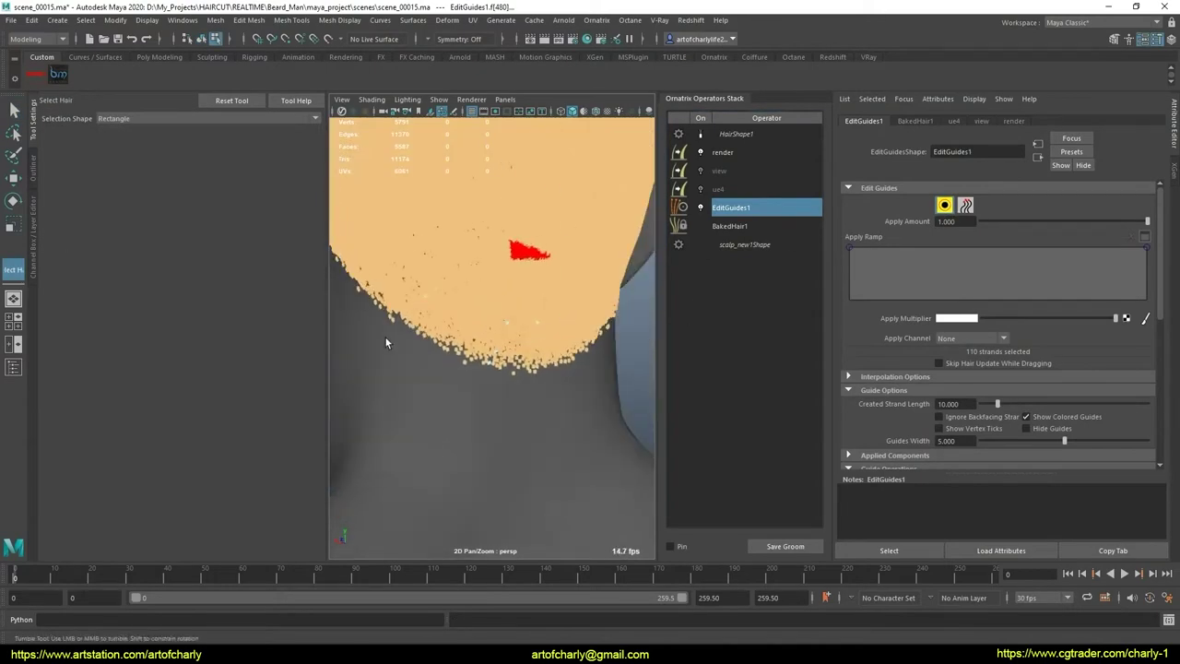
pyautogui.keyDown('alt'); pyautogui.moveTo(385, 343); pyautogui.dragTo(485, 343, button='right'); pyautogui.keyUp('alt')
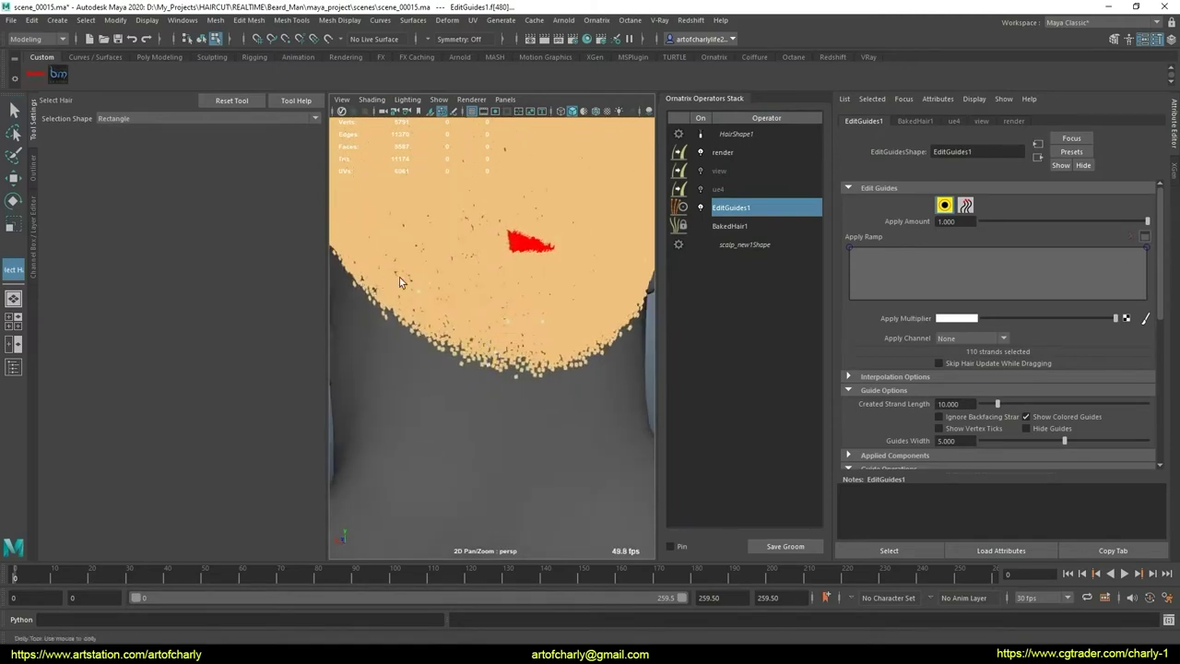
pyautogui.keyDown('alt'); pyautogui.moveTo(517, 324); pyautogui.dragTo(560, 464, button='right'); pyautogui.keyUp('alt')
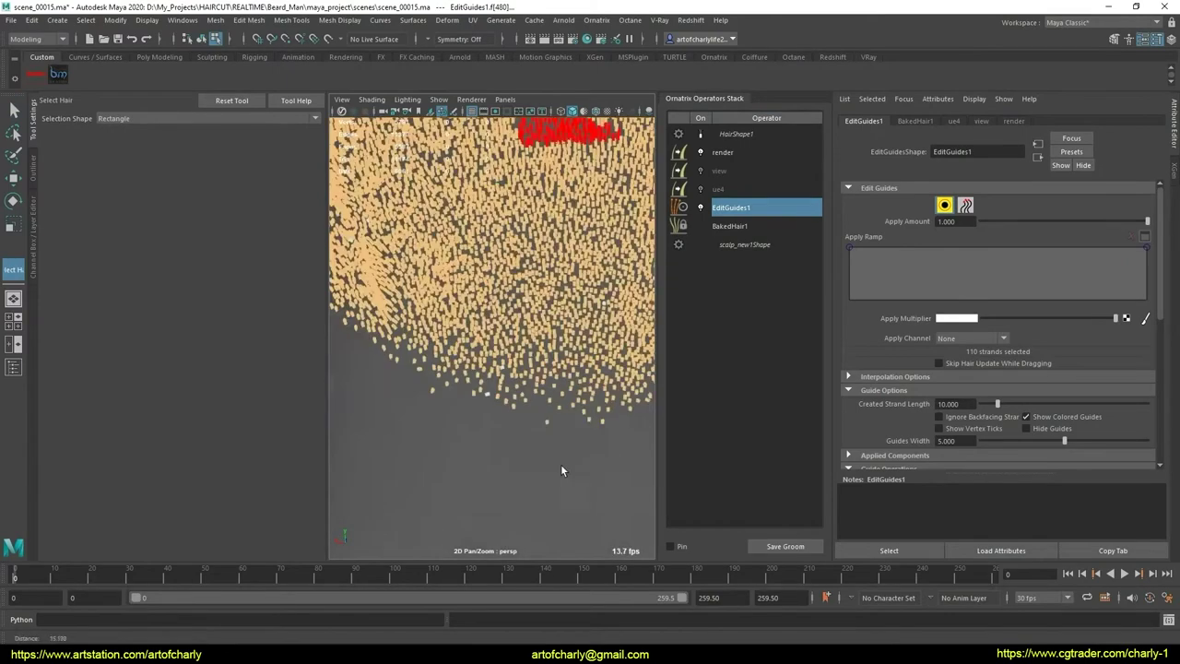
pyautogui.keyDown('alt'); pyautogui.moveTo(561, 463); pyautogui.dragTo(485, 301, button='middle'); pyautogui.keyUp('alt')
pyautogui.keyDown('alt'); pyautogui.moveTo(485, 302); pyautogui.dragTo(376, 246, button='right'); pyautogui.keyUp('alt')
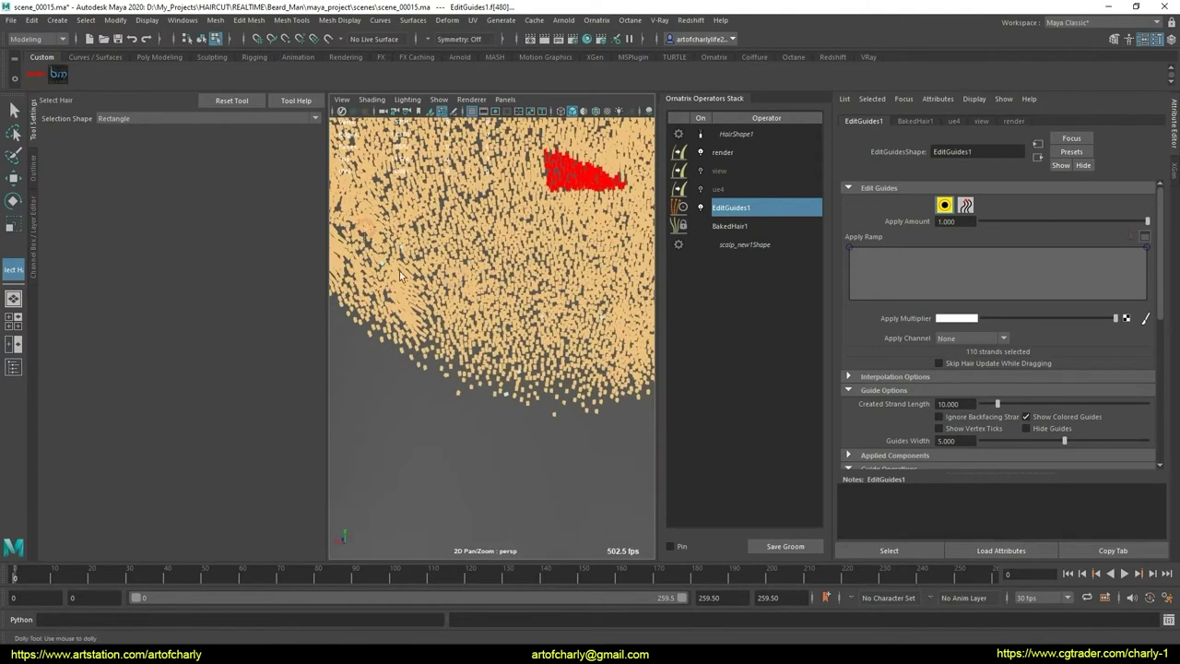
# Step: Box-select left and middle guide patches along the nape, totalling 1175 strands
pyautogui.moveTo(419, 301); pyautogui.dragTo(361, 225)
pyautogui.keyDown('alt'); pyautogui.moveTo(547, 361); pyautogui.dragTo(495, 313, button='middle'); pyautogui.keyUp('alt')
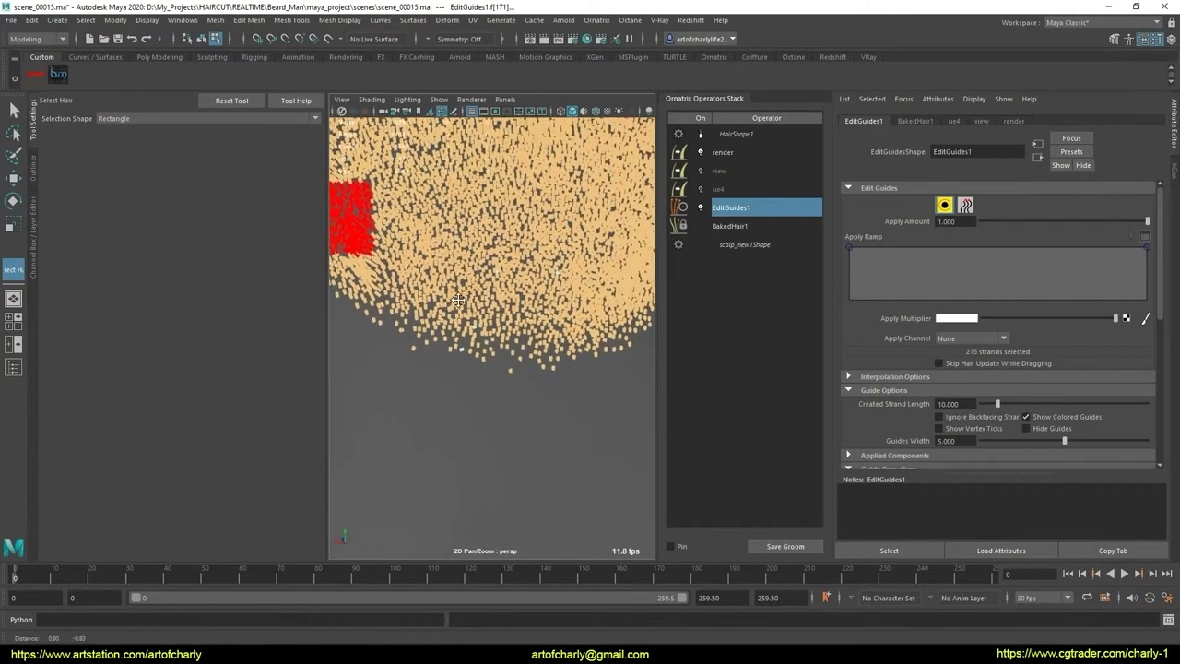
pyautogui.keyDown('shift'); pyautogui.moveTo(448, 237); pyautogui.dragTo(576, 387); pyautogui.keyUp('shift')
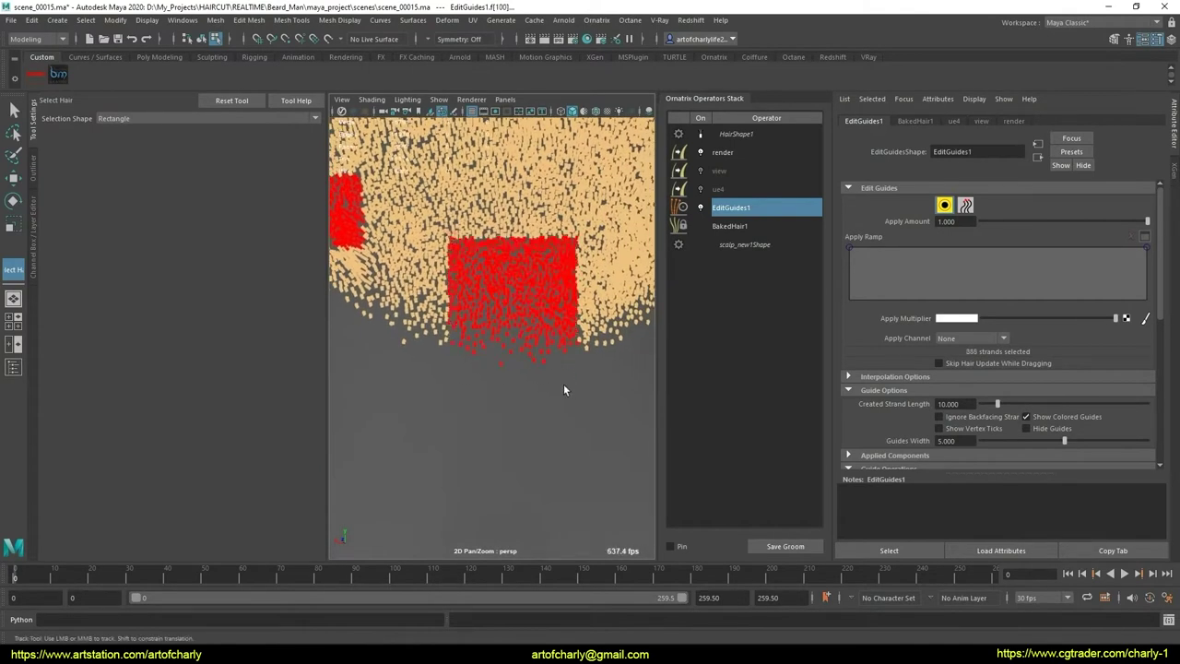
pyautogui.keyDown('alt'); pyautogui.moveTo(563, 390); pyautogui.dragTo(518, 363, button='middle'); pyautogui.keyUp('alt')
pyautogui.moveTo(518, 363)
pyautogui.keyDown('alt'); pyautogui.mouseDown()
pyautogui.moveTo(545, 207)
pyautogui.moveTo(582, 250)
pyautogui.moveTo(508, 332)
pyautogui.mouseUp(); pyautogui.keyUp('alt')
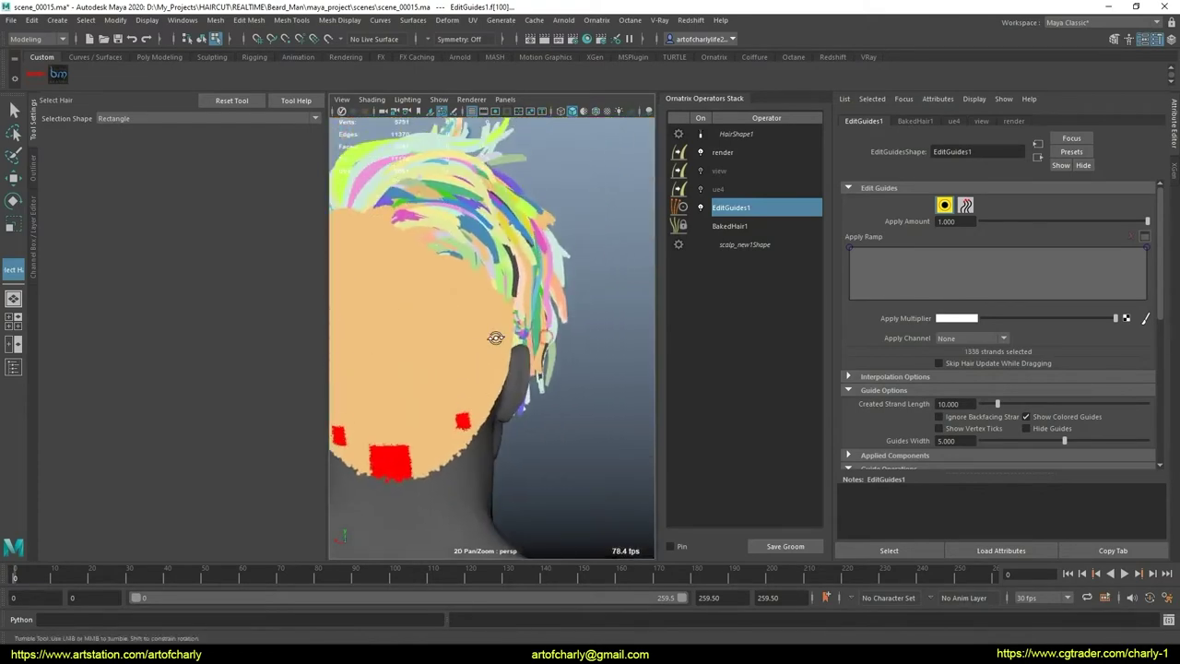
pyautogui.keyDown('alt'); pyautogui.moveTo(509, 332); pyautogui.dragTo(491, 293, button='middle'); pyautogui.keyUp('alt')
pyautogui.keyDown('alt'); pyautogui.moveTo(523, 329); pyautogui.dragTo(488, 208, button='right'); pyautogui.keyUp('alt')
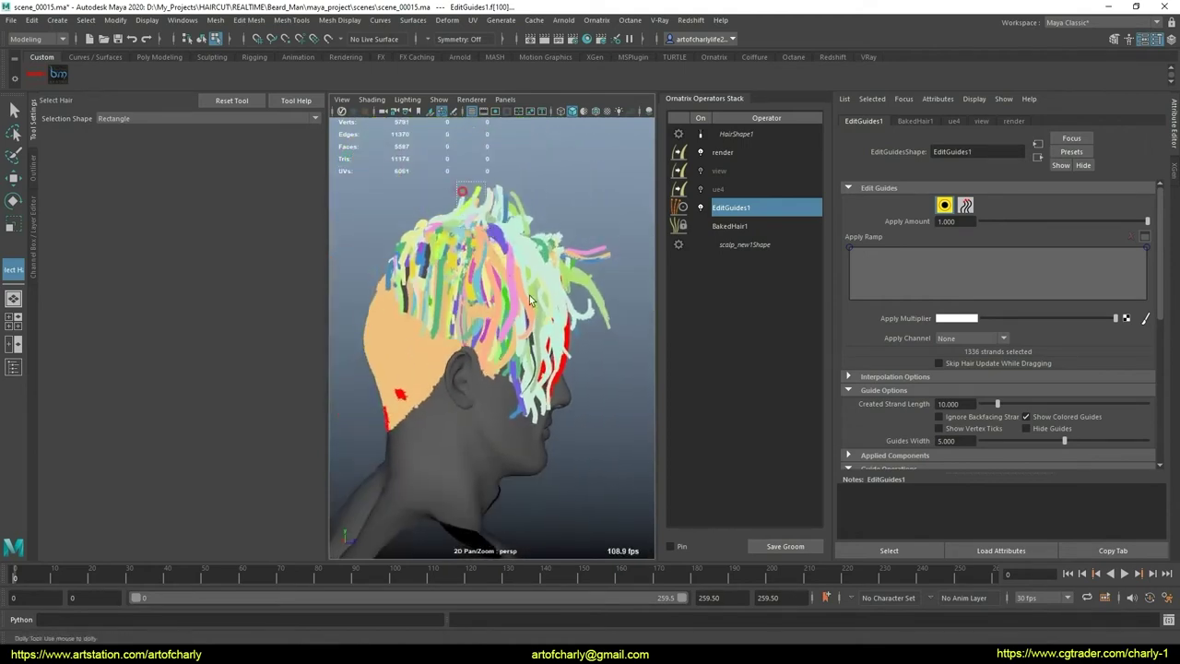
pyautogui.moveTo(595, 400)
pyautogui.keyDown('alt'); pyautogui.mouseDown()
pyautogui.moveTo(385, 376)
pyautogui.moveTo(365, 430)
pyautogui.mouseUp(); pyautogui.keyUp('alt')
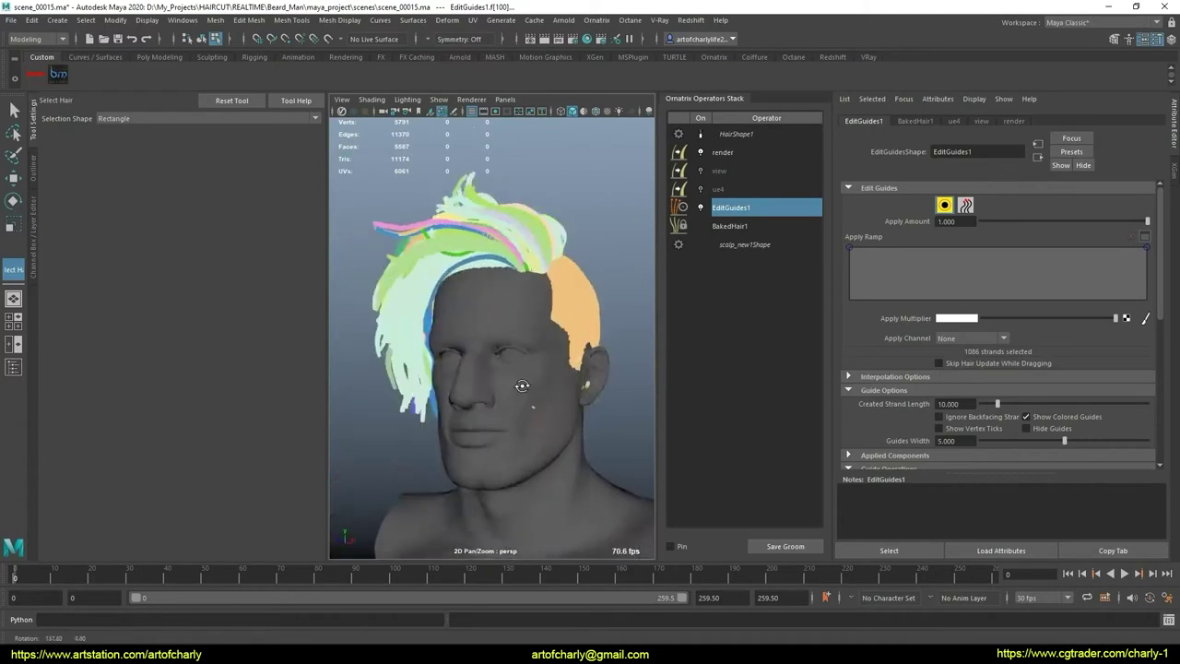
pyautogui.moveTo(364, 431)
pyautogui.keyDown('alt'); pyautogui.mouseDown(button='right')
pyautogui.moveTo(483, 432)
pyautogui.moveTo(501, 311)
pyautogui.mouseUp(button='right'); pyautogui.keyUp('alt')
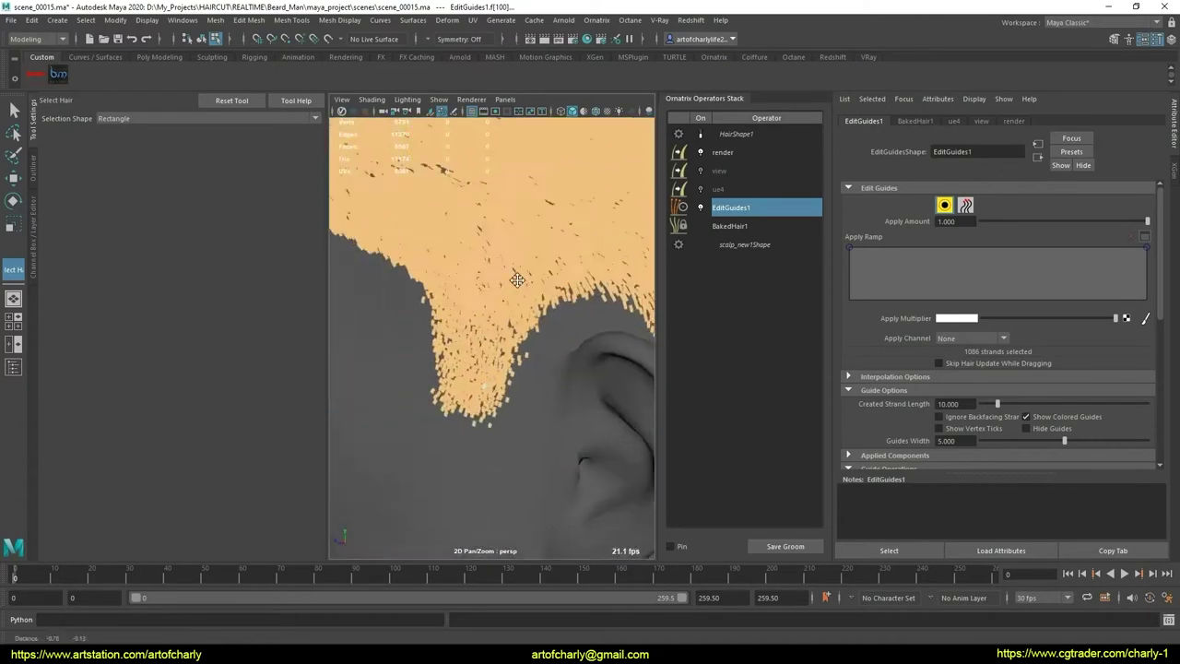
pyautogui.moveTo(500, 310)
pyautogui.keyDown('alt'); pyautogui.mouseDown()
pyautogui.moveTo(488, 424)
pyautogui.moveTo(498, 461)
pyautogui.moveTo(544, 417)
pyautogui.moveTo(398, 223)
pyautogui.moveTo(573, 339)
pyautogui.moveTo(560, 400)
pyautogui.moveTo(589, 369)
pyautogui.mouseUp(); pyautogui.keyUp('alt')
# Step: Enable Use Strand Groups and assign the selected neckline guides to strand group 1
pyautogui.scroll(-3, 886, 366)
pyautogui.scroll(-3, 885, 366)
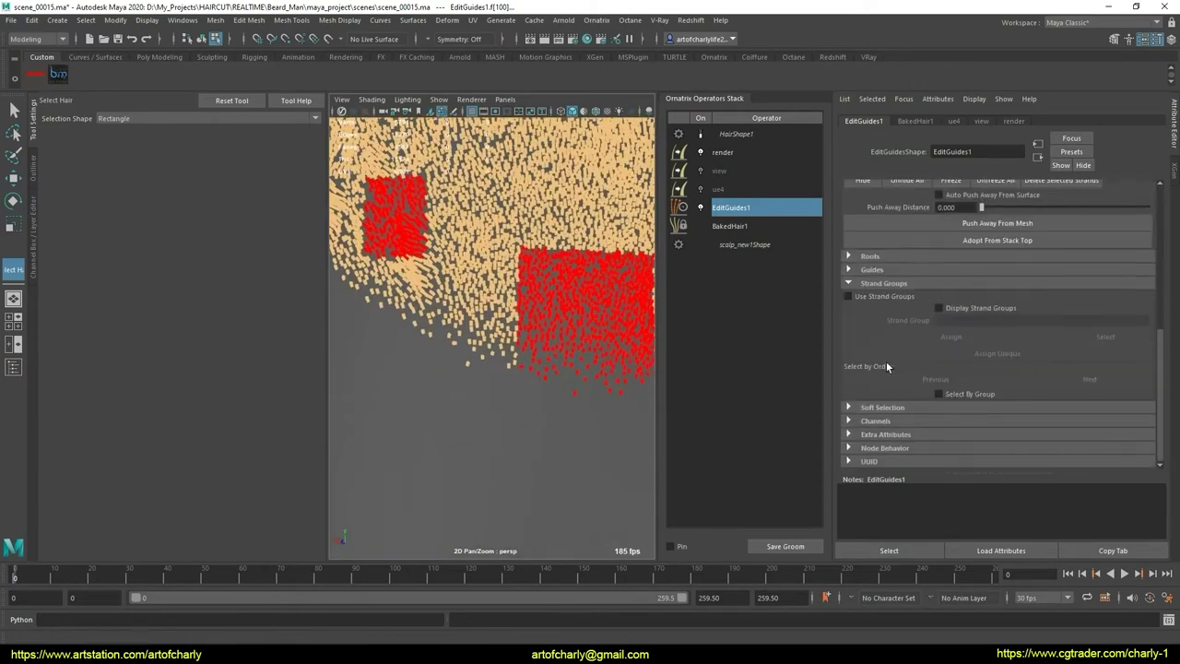
pyautogui.click(847, 296)
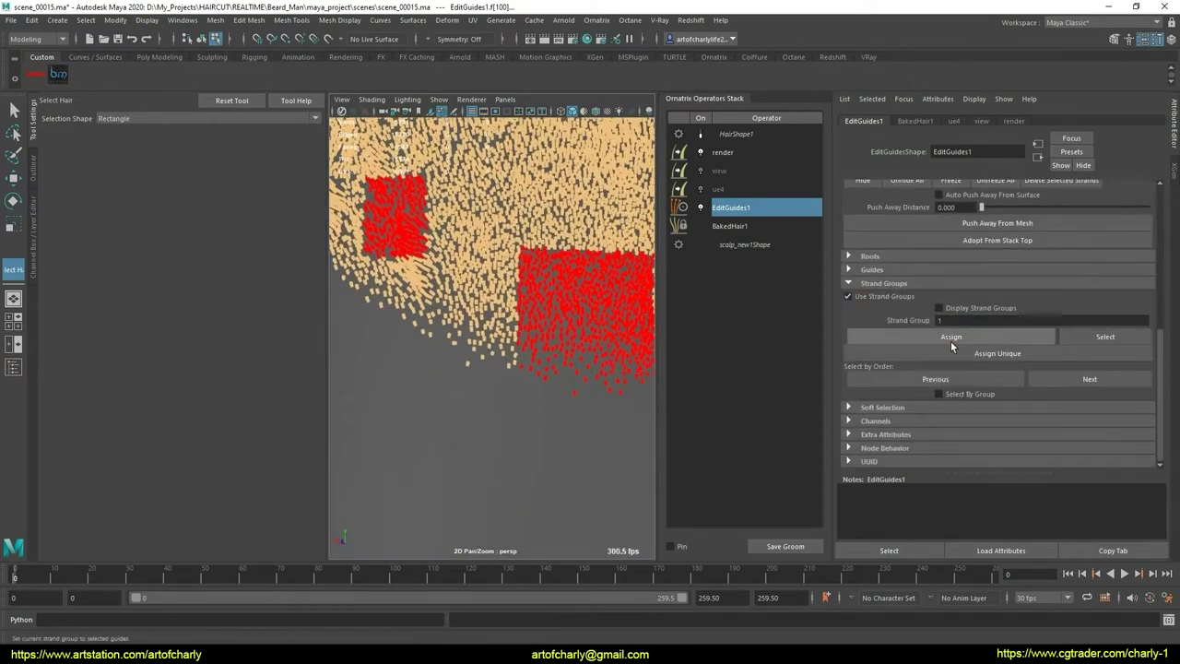
pyautogui.click(951, 339)
# Step: Inspect the nape stubble on BakedHair1 from side and close views, then reselect EditGuides1
pyautogui.click(751, 227)
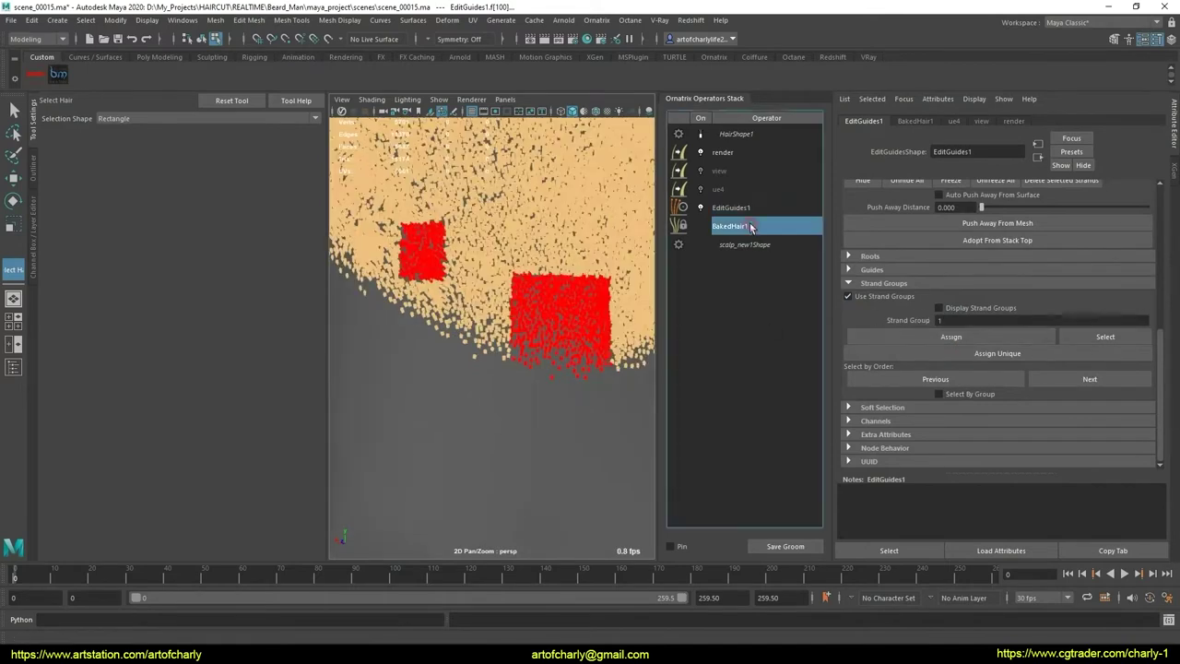
pyautogui.scroll(-4, 476, 255)
pyautogui.scroll(-3, 534, 355)
pyautogui.scroll(-2, 414, 333)
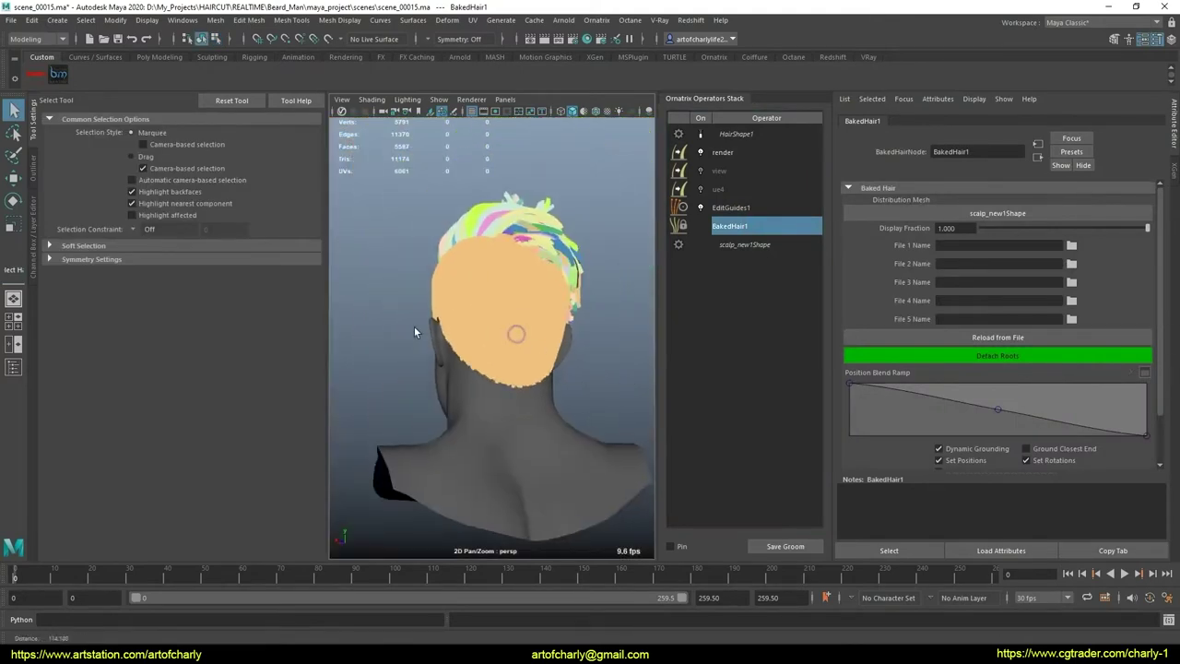
pyautogui.moveTo(516, 350)
pyautogui.keyDown('alt'); pyautogui.mouseDown()
pyautogui.moveTo(566, 360)
pyautogui.moveTo(421, 408)
pyautogui.moveTo(527, 369)
pyautogui.moveTo(488, 280)
pyautogui.mouseUp(); pyautogui.keyUp('alt')
pyautogui.scroll(3, 482, 311)
pyautogui.scroll(2, 508, 375)
pyautogui.scroll(3, 450, 395)
pyautogui.scroll(-3, 574, 374)
pyautogui.scroll(3, 559, 316)
pyautogui.moveTo(558, 317)
pyautogui.keyDown('alt'); pyautogui.mouseDown()
pyautogui.moveTo(477, 375)
pyautogui.moveTo(540, 400)
pyautogui.moveTo(452, 408)
pyautogui.moveTo(584, 363)
pyautogui.mouseUp(); pyautogui.keyUp('alt')
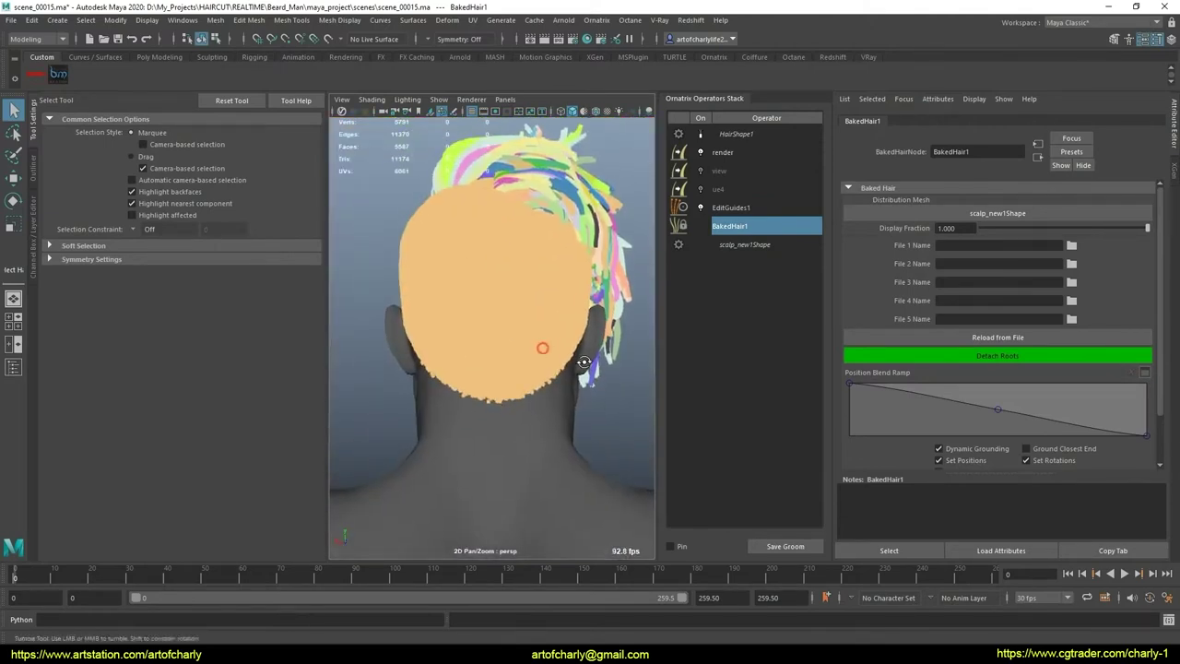
pyautogui.scroll(3, 583, 362)
pyautogui.scroll(2, 529, 402)
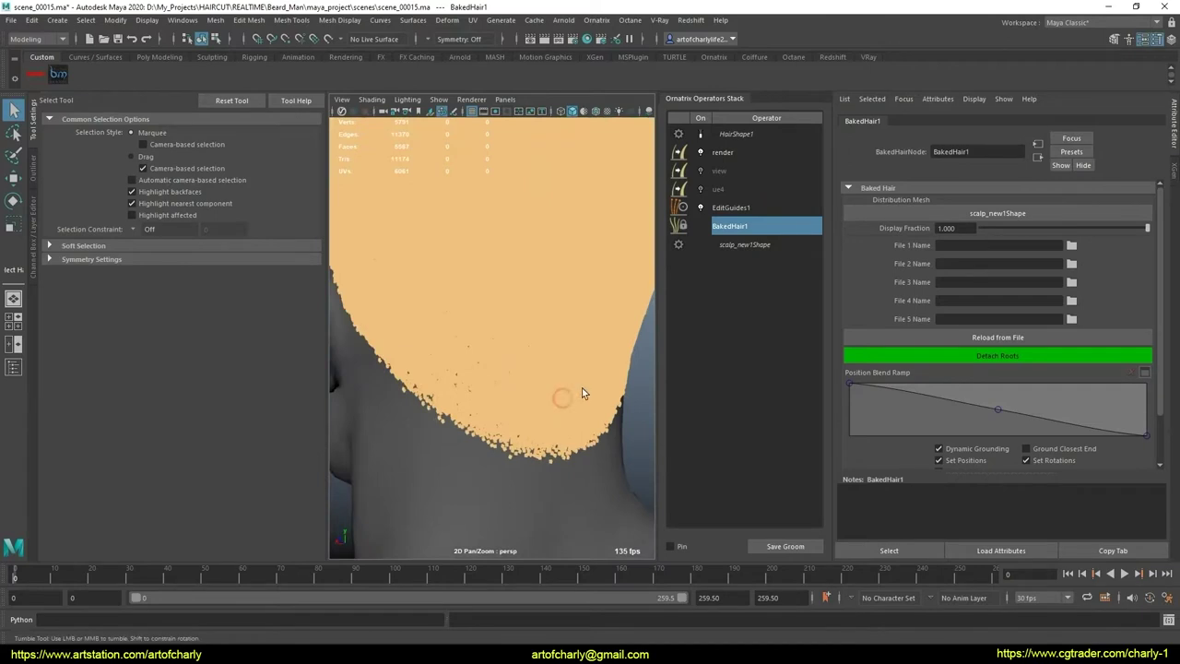
pyautogui.click(756, 210)
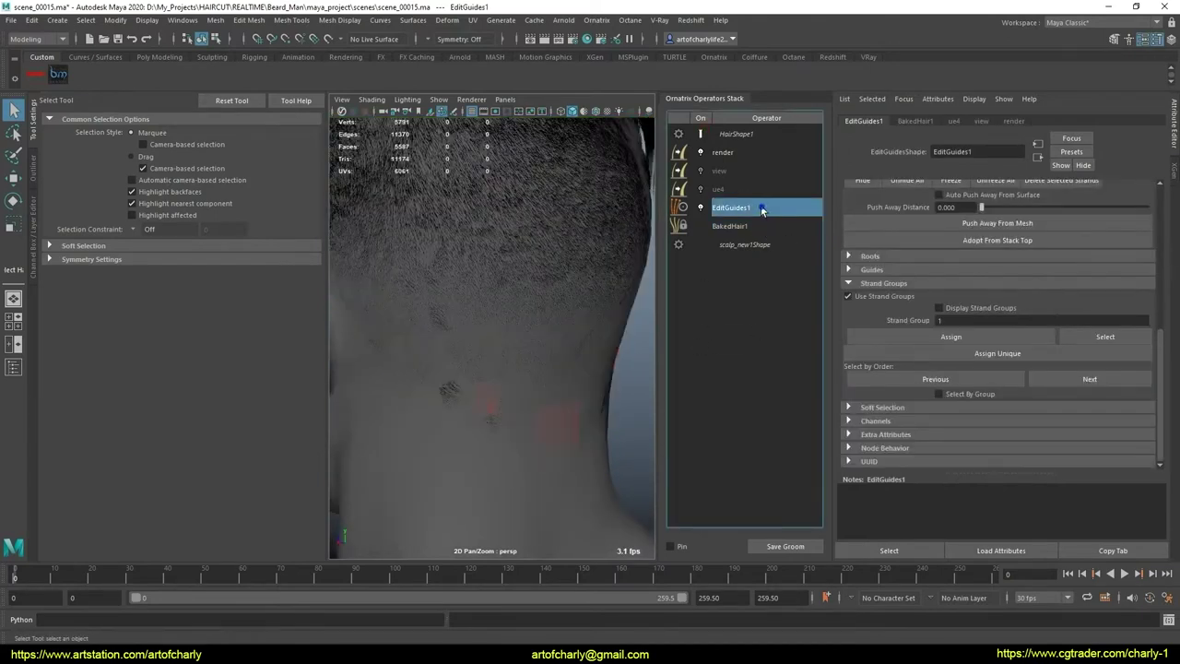
# Step: Collapse the EditGuides1 operator into a baked hair operator named BakedHair1
pyautogui.rightClick(761, 211)
pyautogui.click(833, 278)
pyautogui.doubleClick(743, 207)
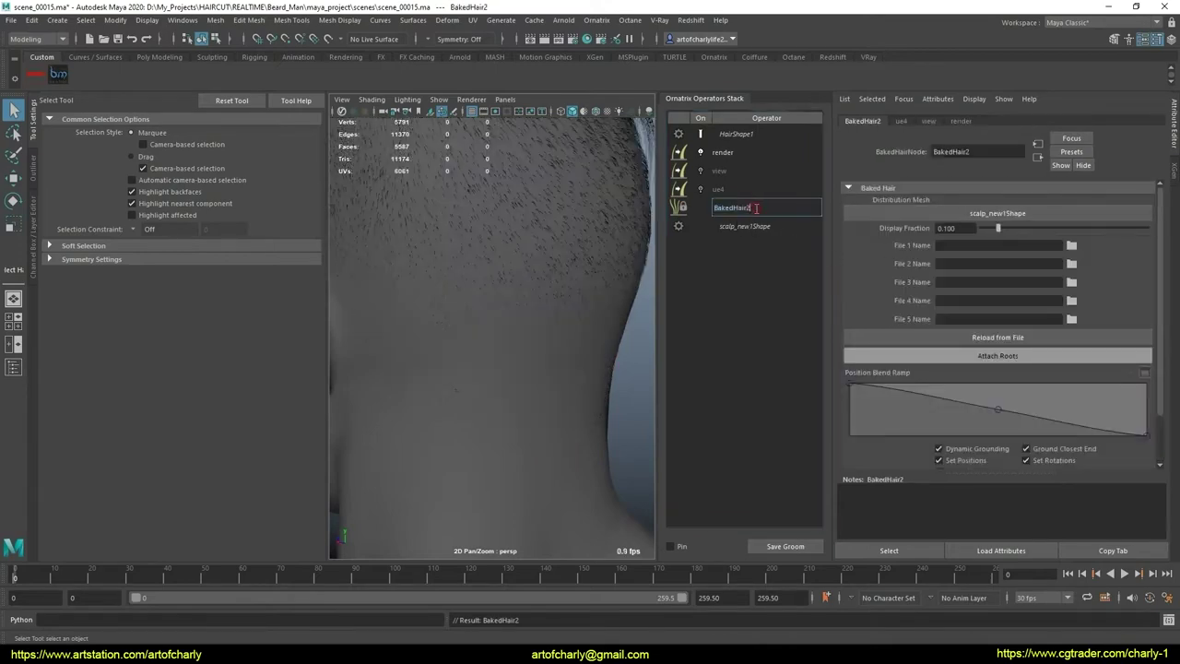
pyautogui.write('1')
pyautogui.press('Return')
# Step: Set BakedHair1's Display Fraction to 1 and attach the baked hair roots to the scalp
pyautogui.click(737, 134)
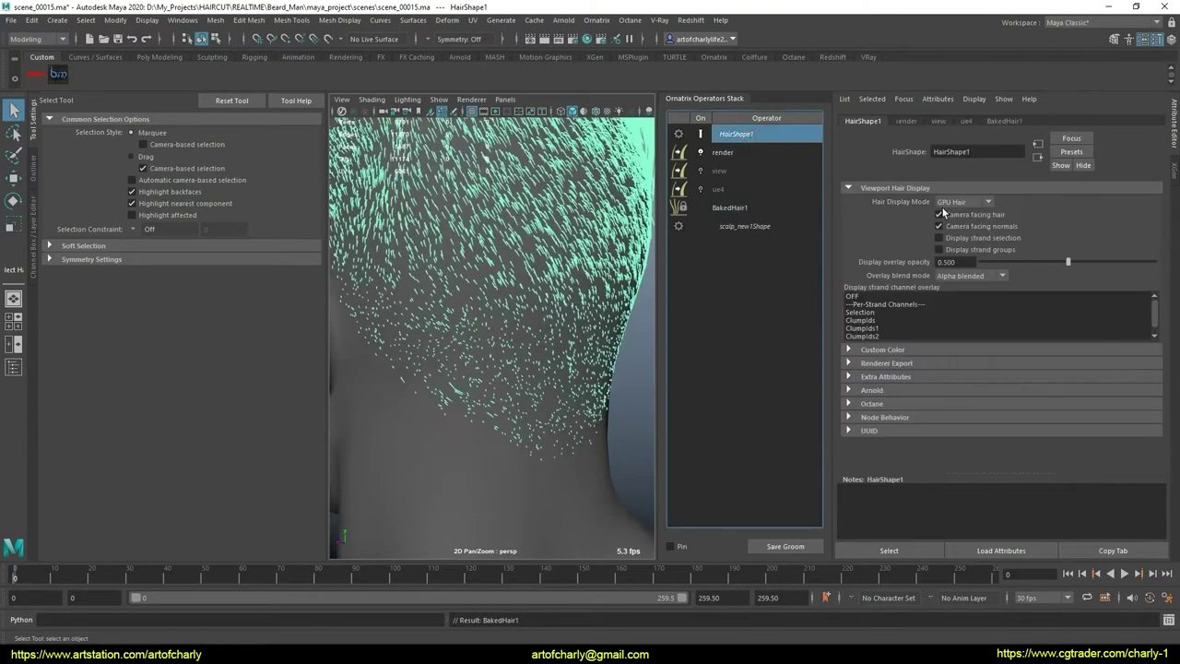
pyautogui.click(740, 209)
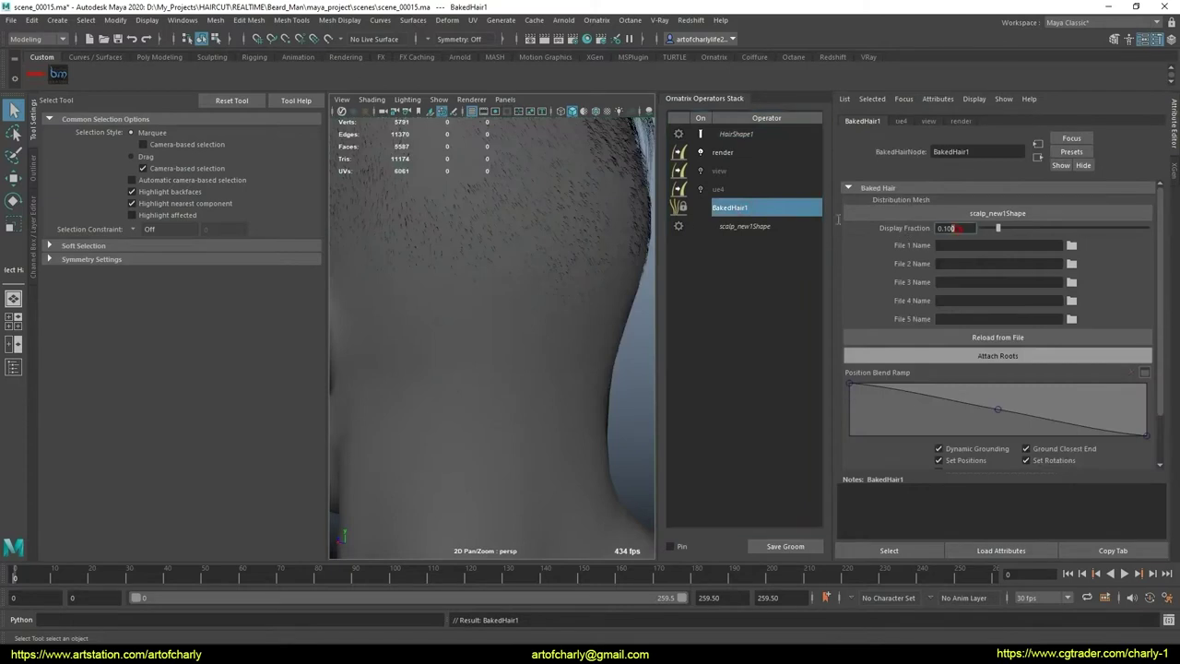
pyautogui.write('1')
pyautogui.press('Return')
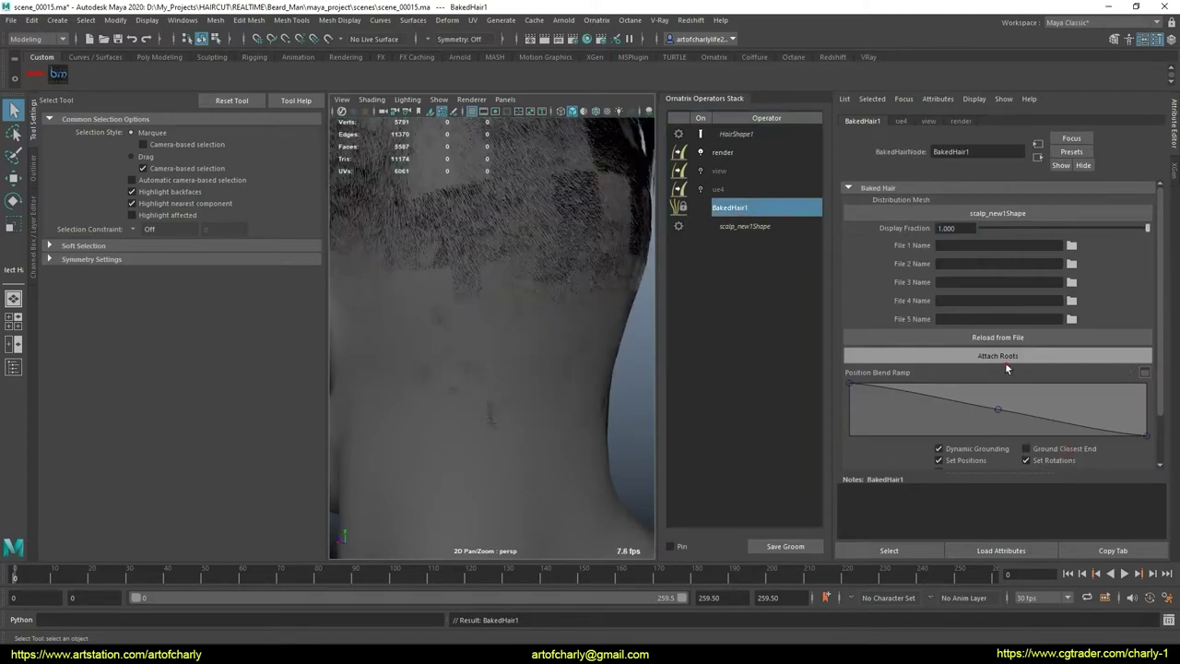
pyautogui.click(1012, 358)
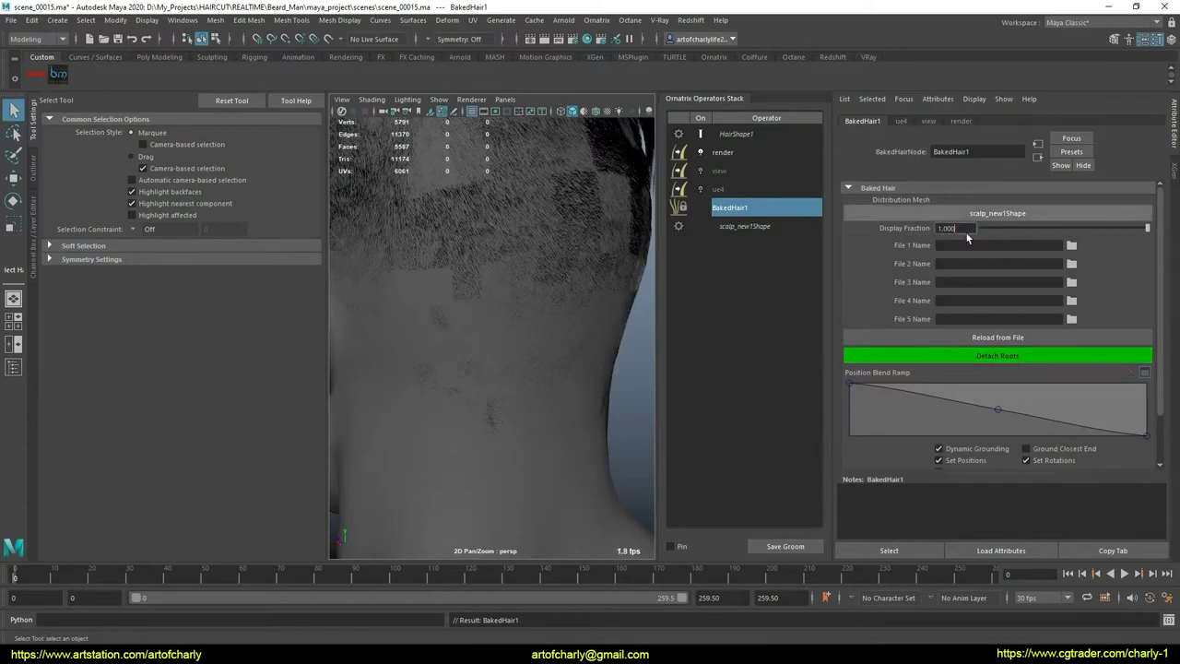
# Step: Toggle camera-facing normals on the HairShape1 display, then reselect BakedHair1
pyautogui.click(737, 134)
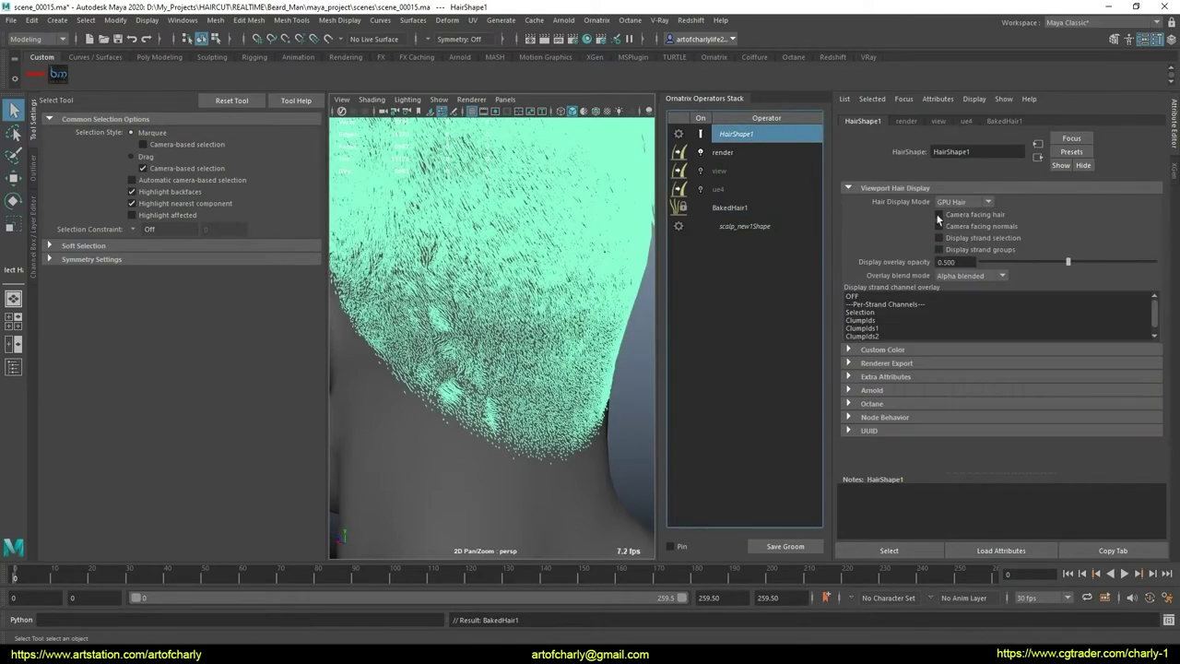
pyautogui.click(938, 225)
pyautogui.click(728, 207)
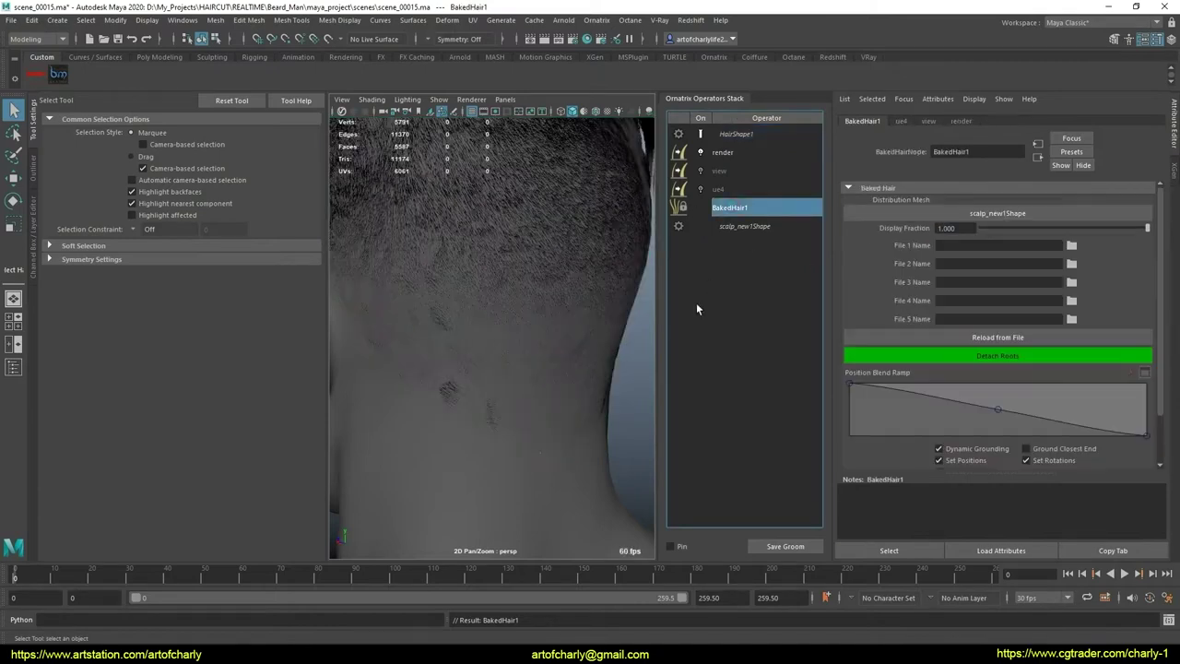
# Step: Orbit around the neck, back, top and side of the head to inspect the undercut
pyautogui.keyDown('alt'); pyautogui.moveTo(584, 274); pyautogui.dragTo(508, 301, button='middle'); pyautogui.keyUp('alt')
pyautogui.moveTo(508, 300)
pyautogui.keyDown('alt'); pyautogui.mouseDown()
pyautogui.moveTo(487, 342)
pyautogui.moveTo(608, 337)
pyautogui.moveTo(404, 207)
pyautogui.mouseUp(); pyautogui.keyUp('alt')
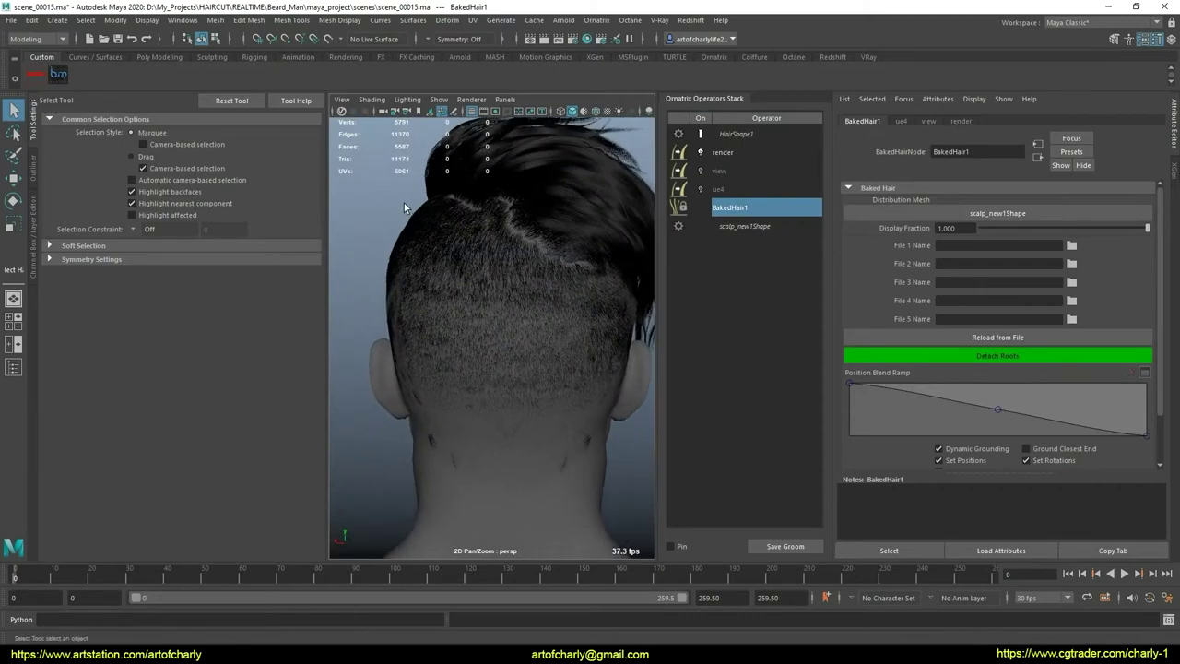
pyautogui.keyDown('alt'); pyautogui.moveTo(363, 260); pyautogui.dragTo(424, 326); pyautogui.keyUp('alt')
pyautogui.moveTo(424, 326)
pyautogui.keyDown('alt'); pyautogui.mouseDown(button='middle')
pyautogui.moveTo(508, 390)
pyautogui.moveTo(521, 430)
pyautogui.moveTo(576, 336)
pyautogui.mouseUp(button='middle'); pyautogui.keyUp('alt')
pyautogui.moveTo(576, 336)
pyautogui.keyDown('alt'); pyautogui.mouseDown()
pyautogui.moveTo(514, 337)
pyautogui.moveTo(553, 329)
pyautogui.moveTo(545, 334)
pyautogui.mouseUp(); pyautogui.keyUp('alt')
pyautogui.moveTo(623, 321)
pyautogui.keyDown('alt'); pyautogui.mouseDown()
pyautogui.moveTo(501, 342)
pyautogui.moveTo(484, 375)
pyautogui.moveTo(468, 375)
pyautogui.moveTo(529, 353)
pyautogui.moveTo(480, 301)
pyautogui.mouseUp(); pyautogui.keyUp('alt')
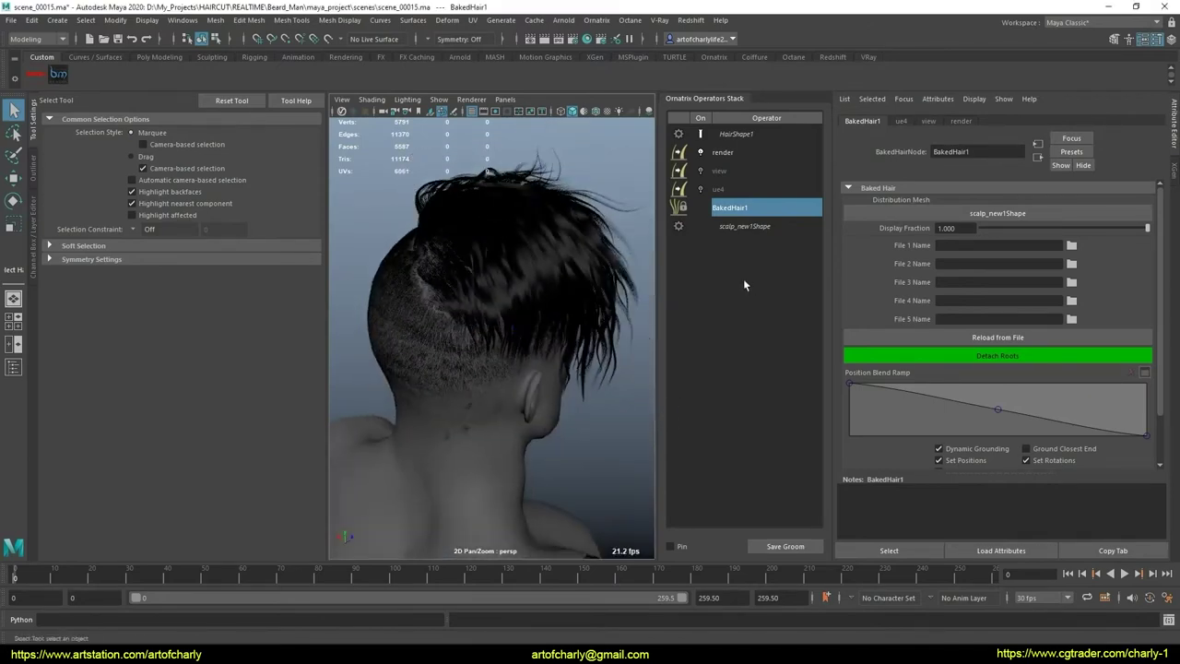
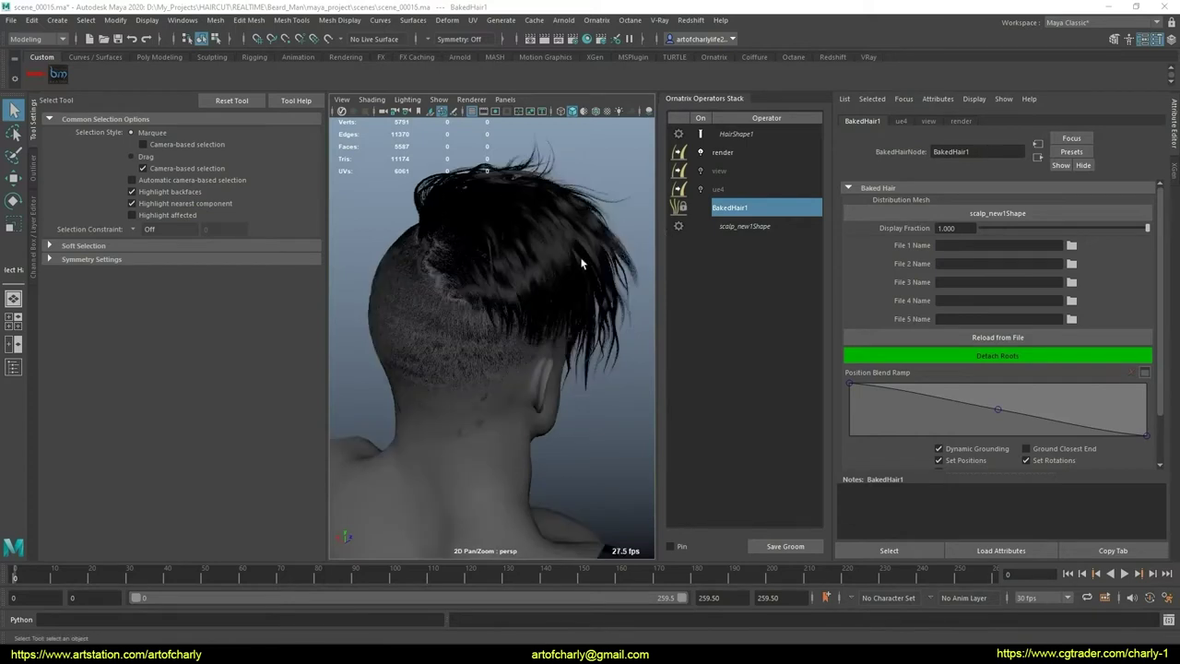
# Step: Save an incremental version of the scene and set the hair Display Fraction to 0.1
pyautogui.hotkey('ctrl', 'alt', 's')
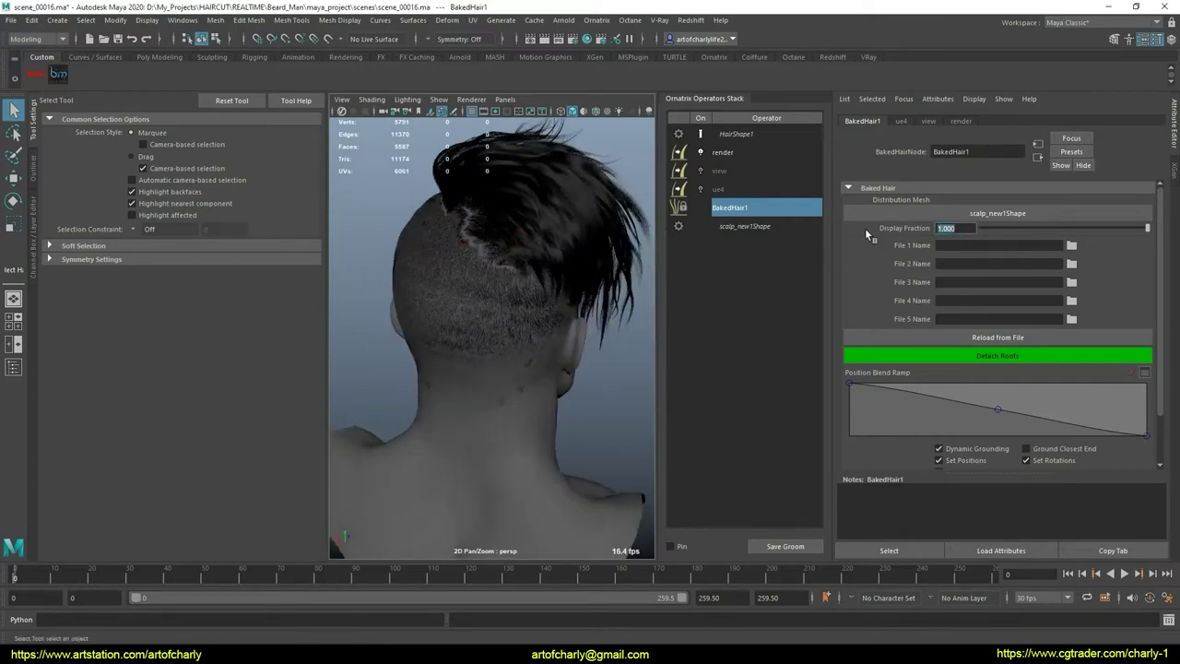
pyautogui.write('0.1')
pyautogui.press('Return')
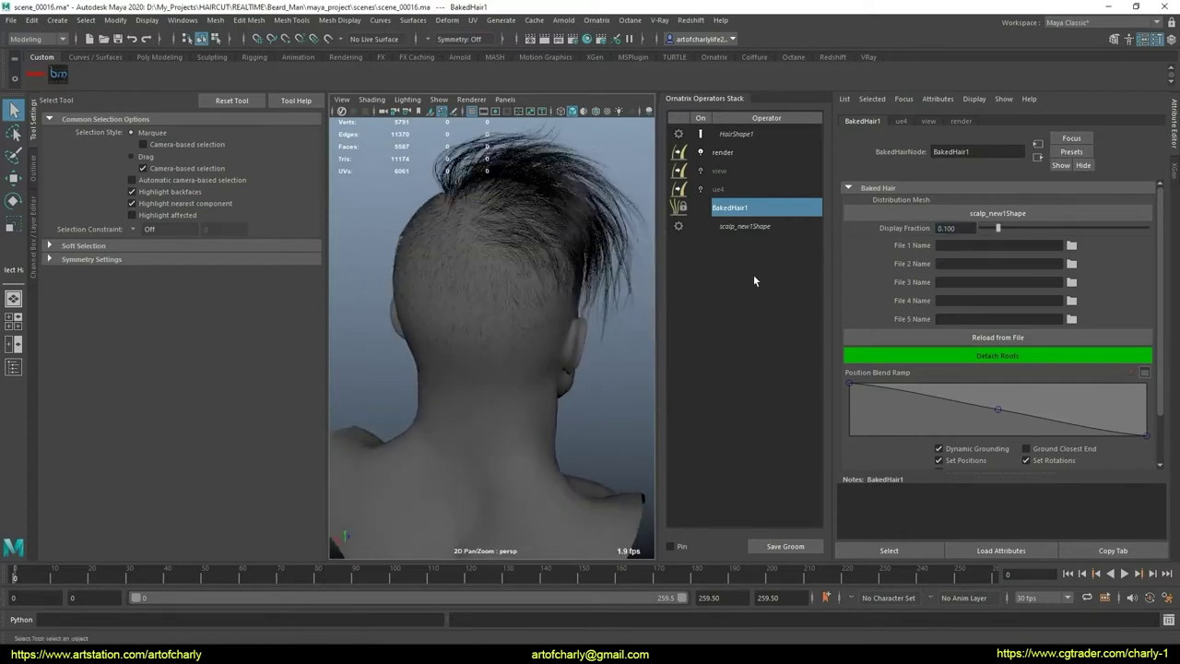
# Step: Hide the head mesh and assign the lambert1 material to the remaining scalp
pyautogui.keyDown('alt'); pyautogui.moveTo(544, 311); pyautogui.dragTo(510, 416); pyautogui.keyUp('alt')
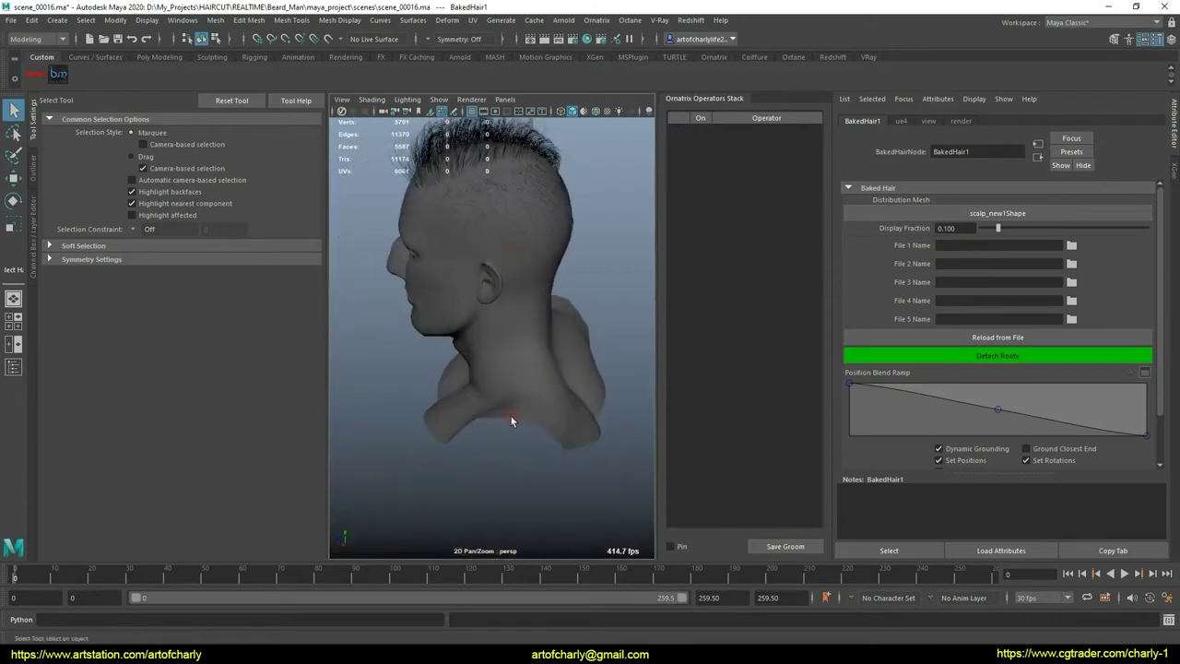
pyautogui.click(511, 416)
pyautogui.hotkey('ctrl', 'h')
pyautogui.moveTo(533, 362)
pyautogui.keyDown('alt'); pyautogui.mouseDown()
pyautogui.moveTo(509, 419)
pyautogui.moveTo(485, 421)
pyautogui.mouseUp(); pyautogui.keyUp('alt')
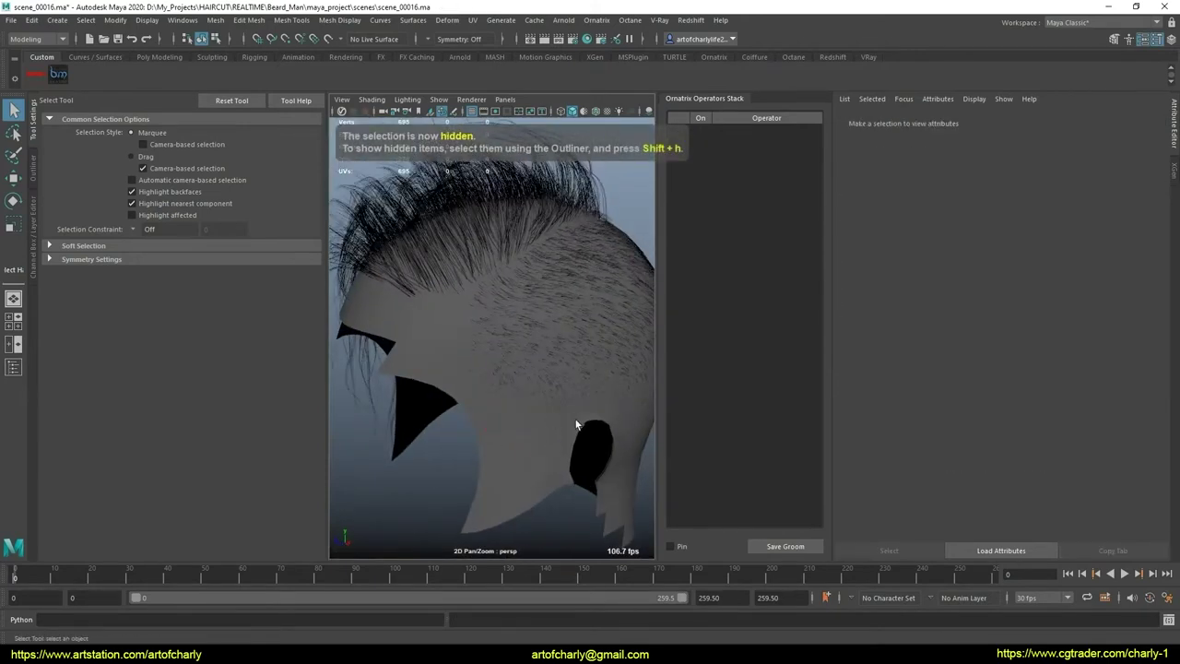
pyautogui.click(537, 392)
pyautogui.keyDown('alt'); pyautogui.moveTo(538, 393); pyautogui.dragTo(487, 364); pyautogui.keyUp('alt')
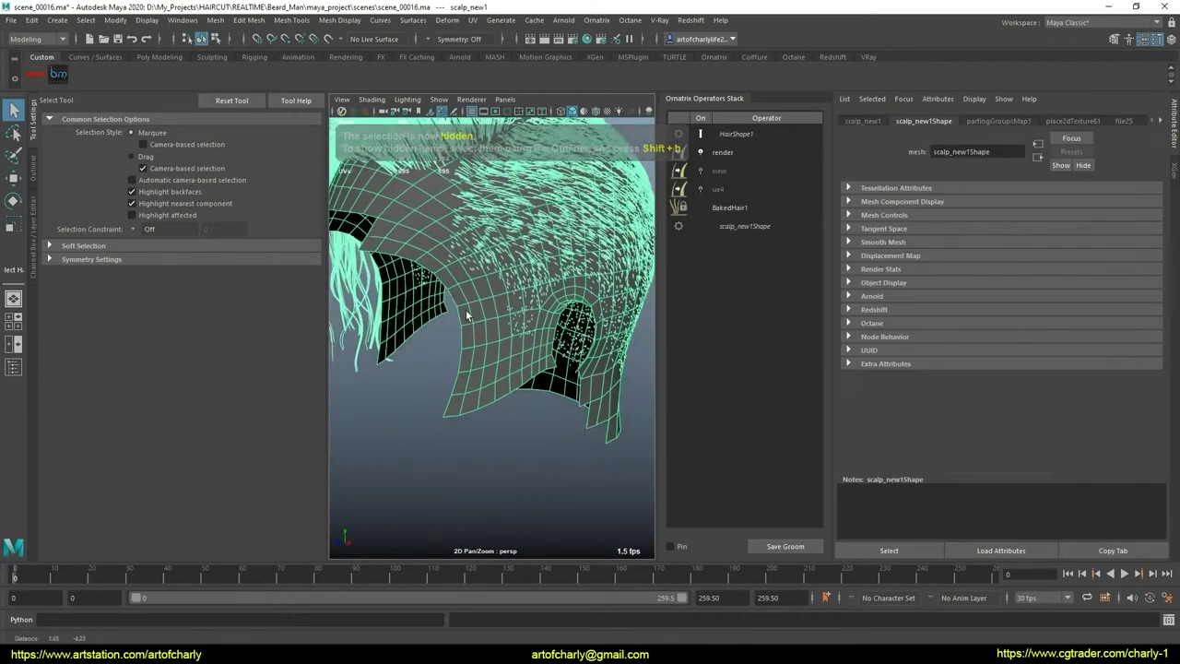
pyautogui.moveTo(486, 364); pyautogui.dragTo(579, 626, button='right')
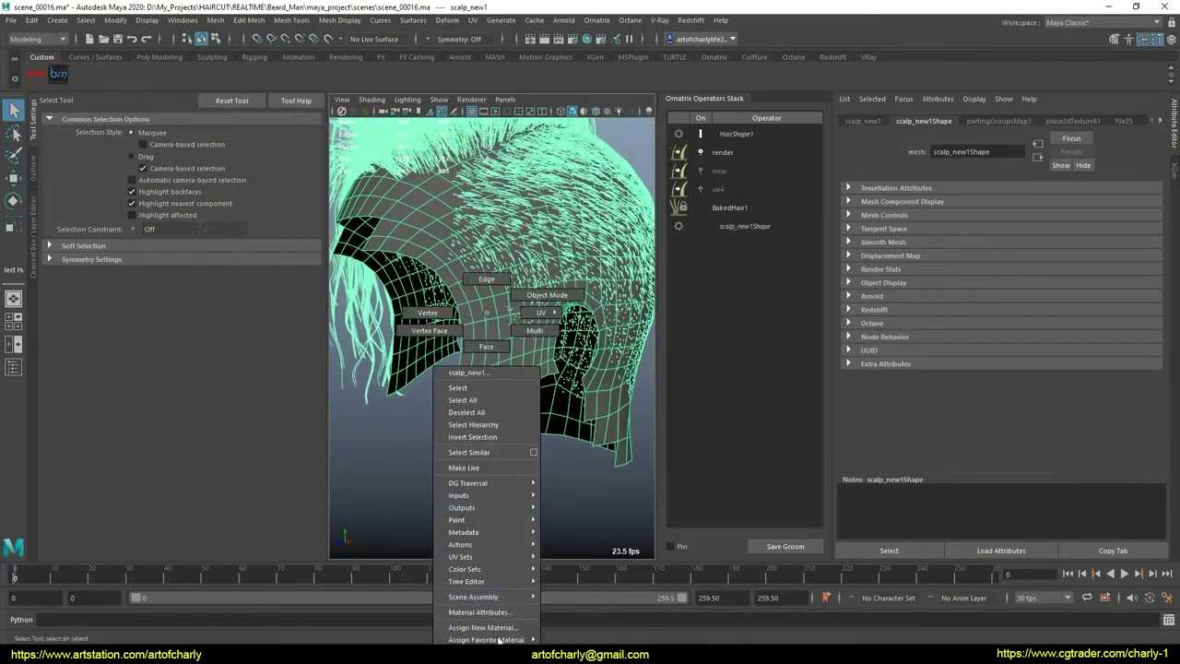
pyautogui.click(576, 493)
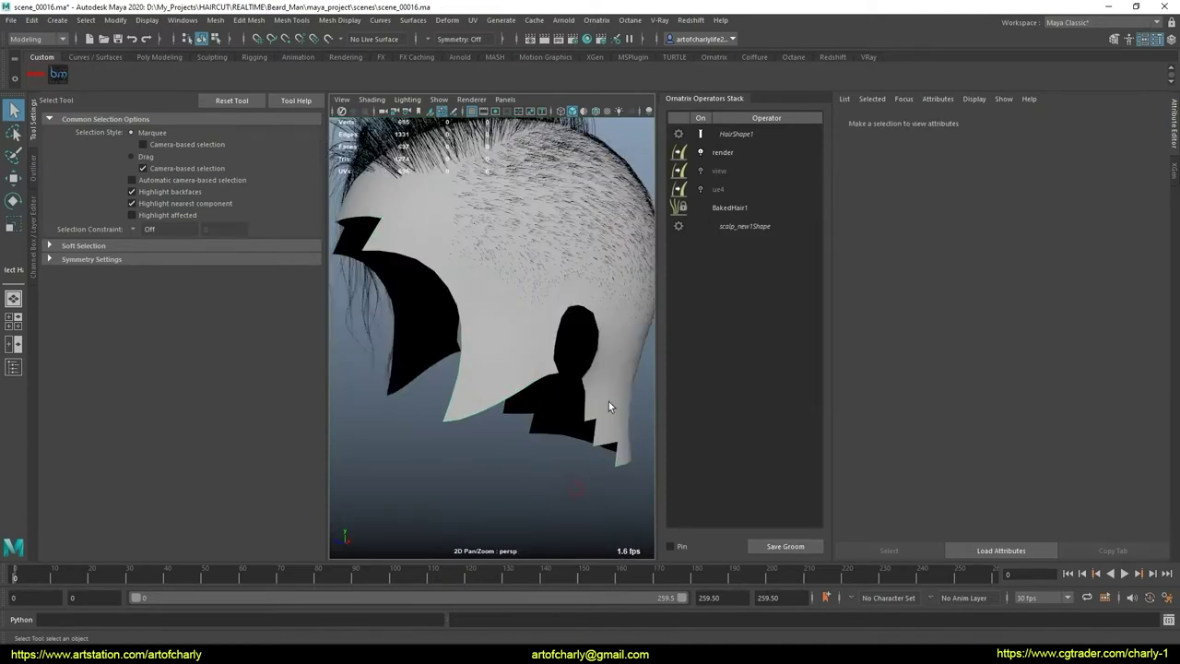
# Step: Select the hair's BakedHair1 operator and bring up the Ornatrix operator list
pyautogui.click(587, 127)
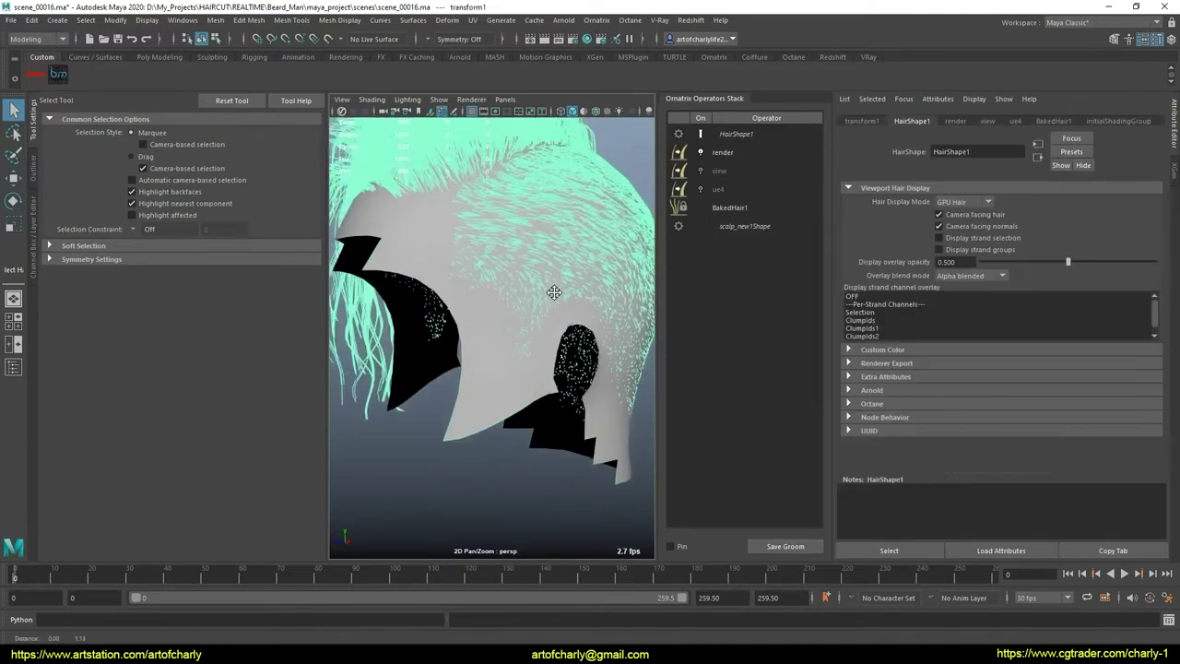
pyautogui.click(748, 209)
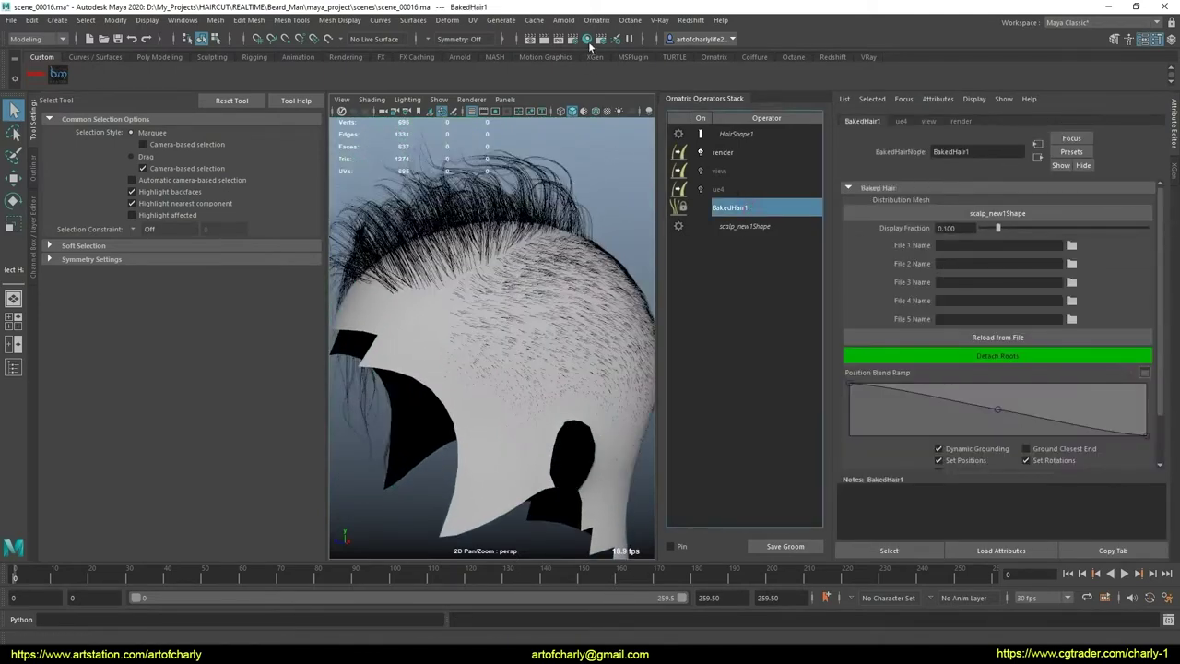
pyautogui.click(596, 20)
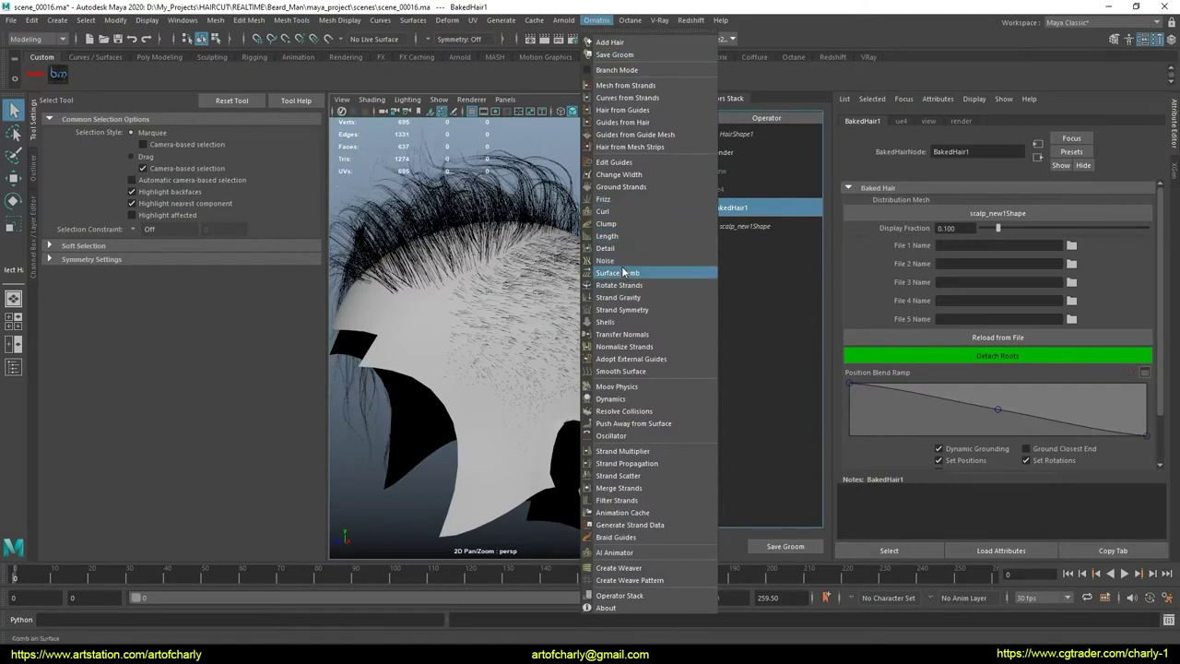
# Step: Add a Length operator on strand group 1 with an absolute length value of 4
pyautogui.click(623, 237)
pyautogui.click(973, 204)
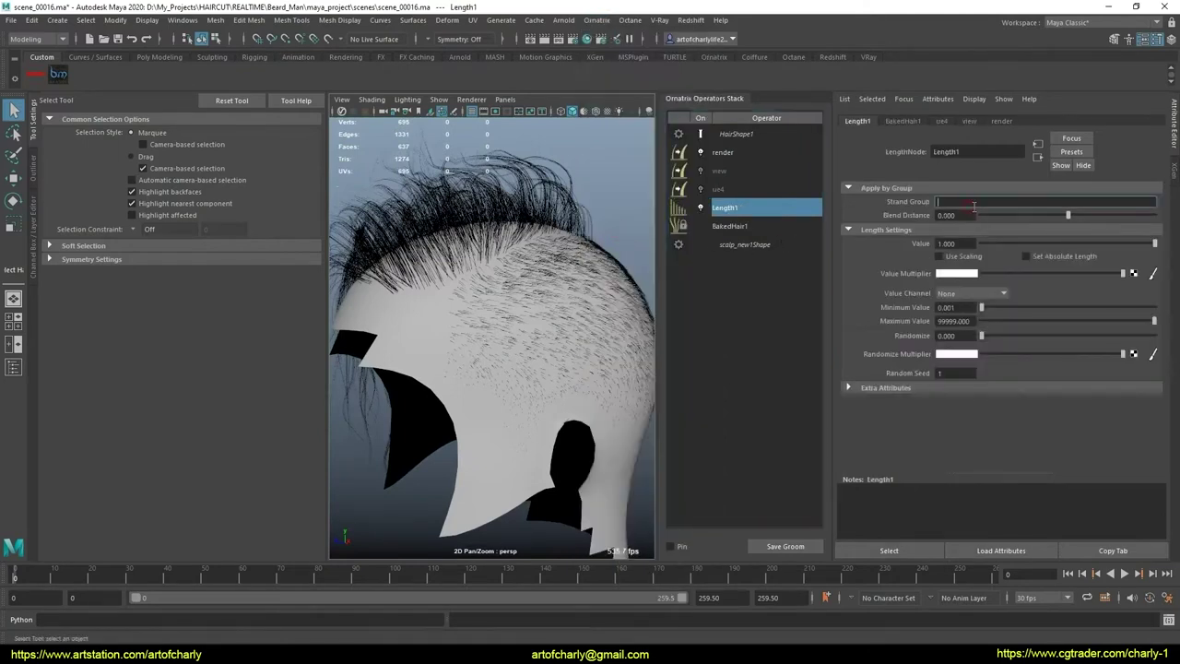
pyautogui.write('1')
pyautogui.press('Return')
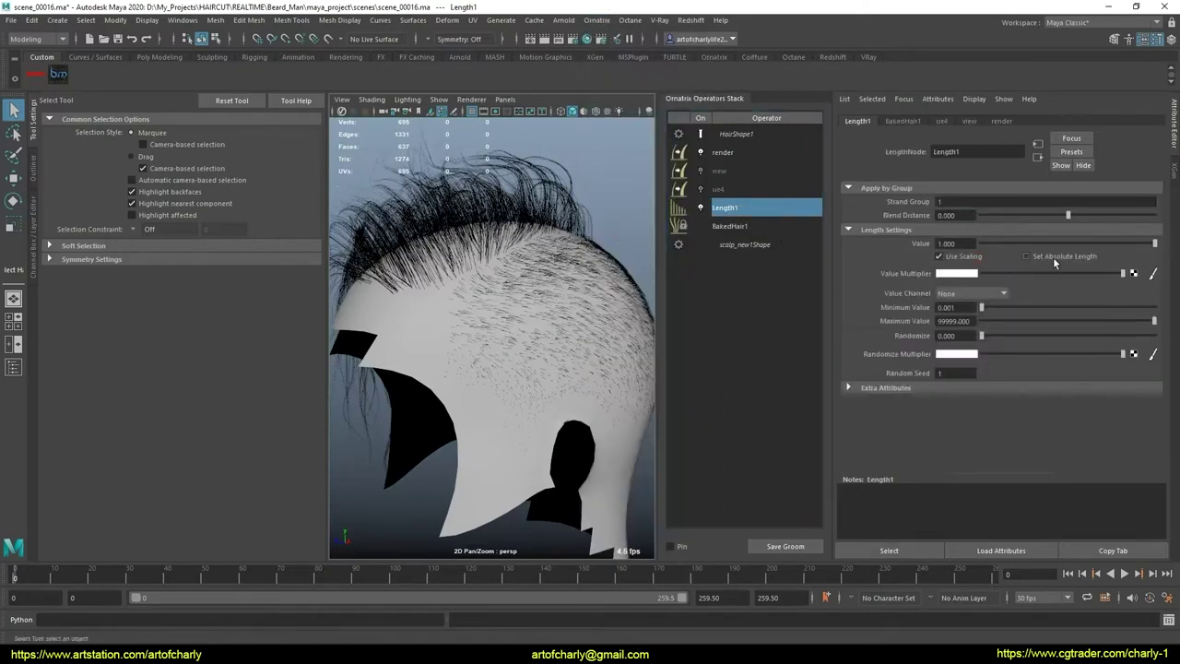
pyautogui.click(1054, 259)
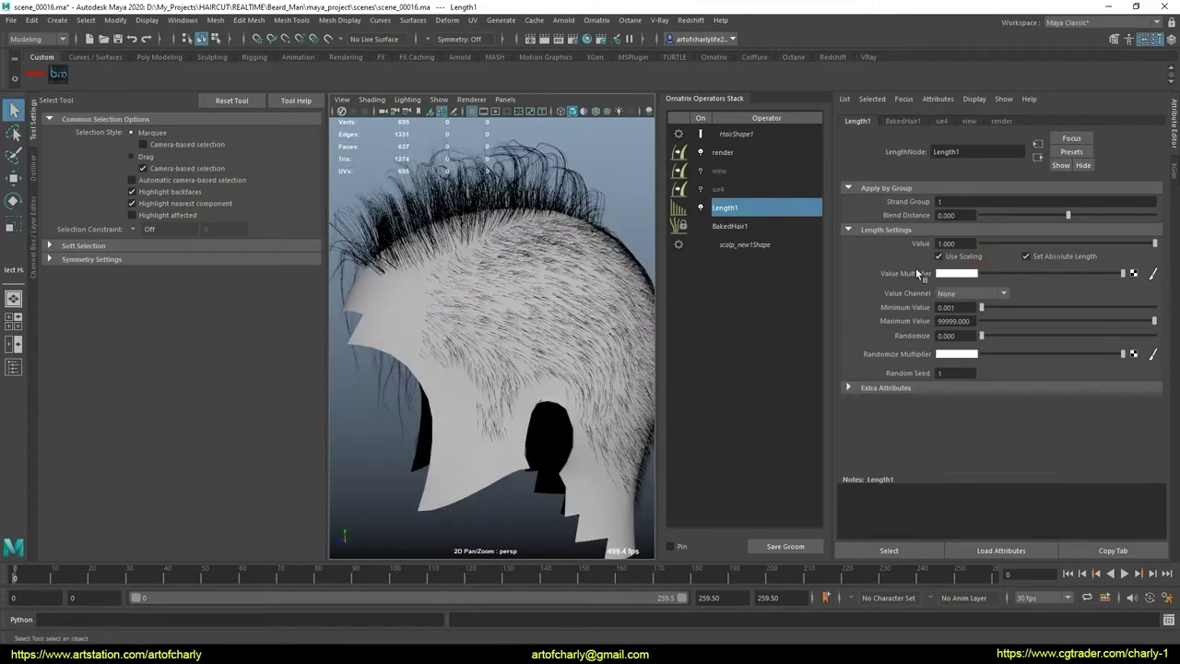
pyautogui.write('4')
pyautogui.press('Return')
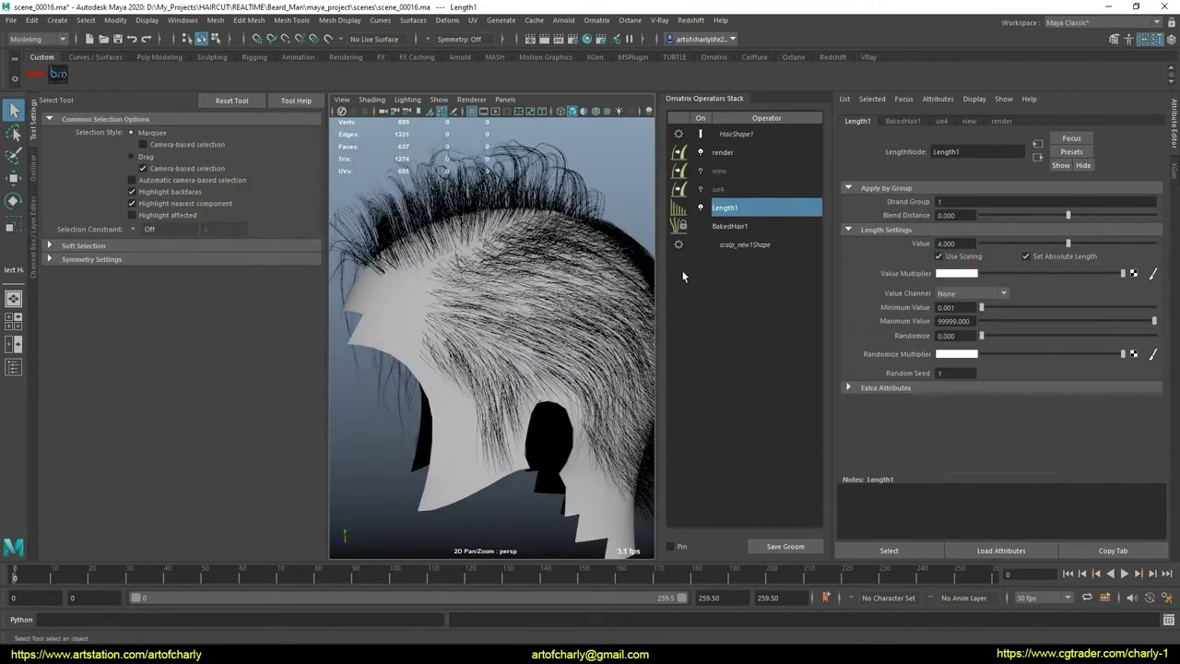
# Step: Compare the lengthened hair with length scaling turned off and on
pyautogui.moveTo(530, 322)
pyautogui.keyDown('alt'); pyautogui.mouseDown()
pyautogui.moveTo(498, 309)
pyautogui.moveTo(543, 323)
pyautogui.mouseUp(); pyautogui.keyUp('alt')
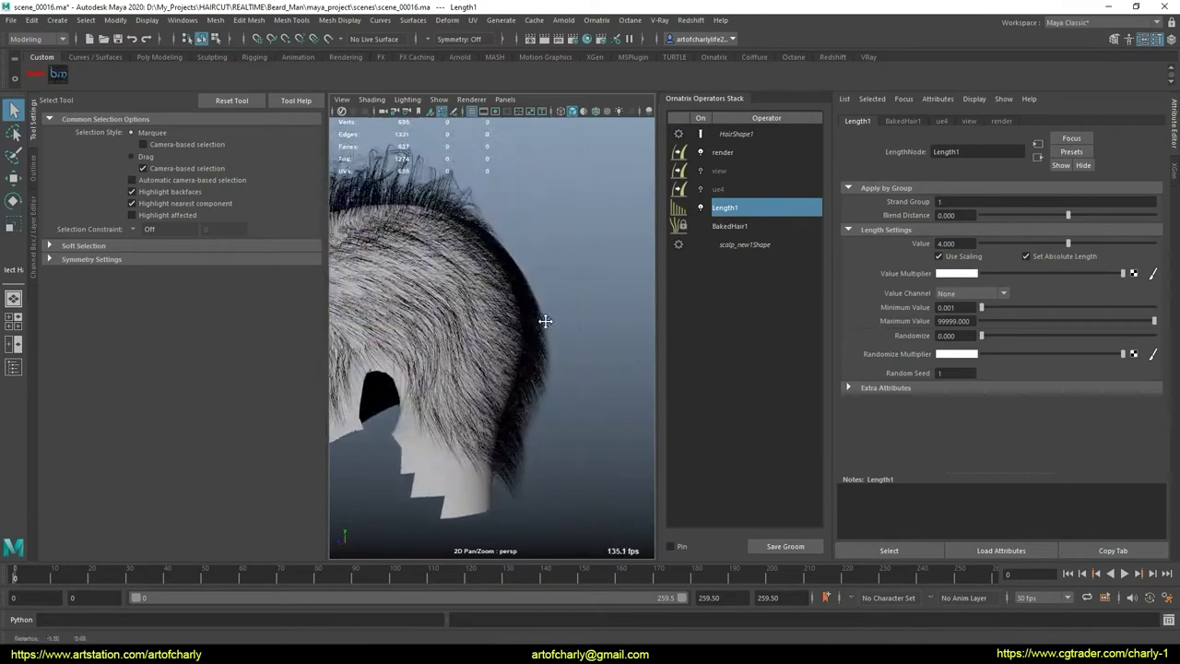
pyautogui.click(961, 256)
pyautogui.keyDown('alt'); pyautogui.moveTo(566, 360); pyautogui.dragTo(562, 364); pyautogui.keyUp('alt')
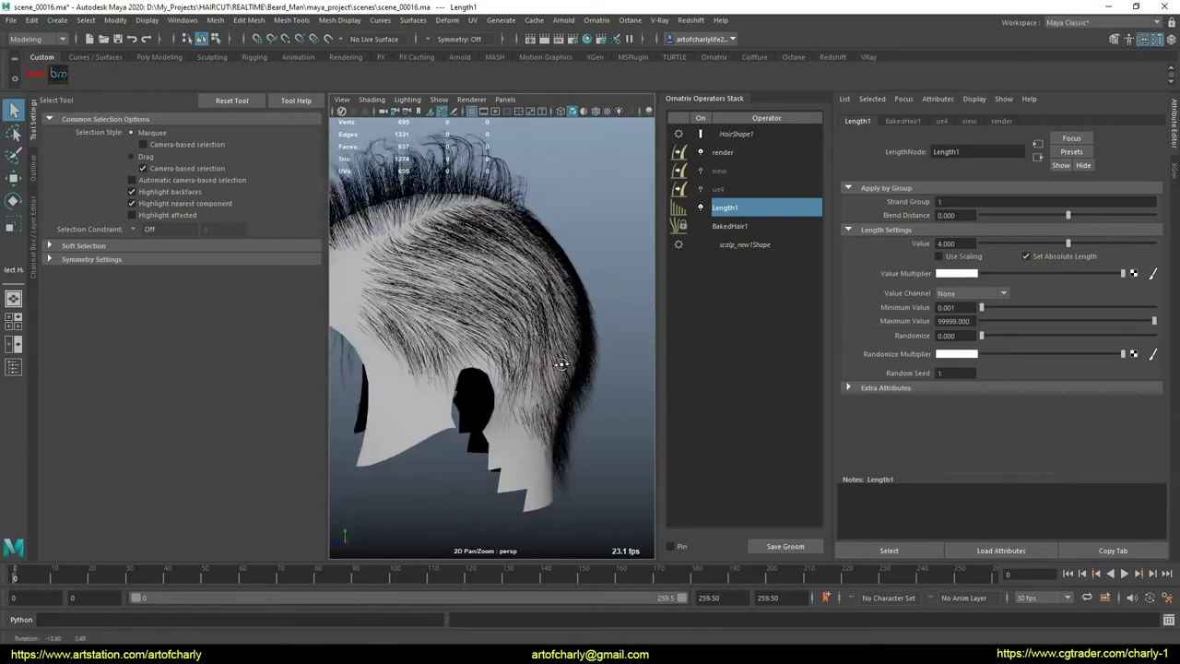
pyautogui.click(964, 259)
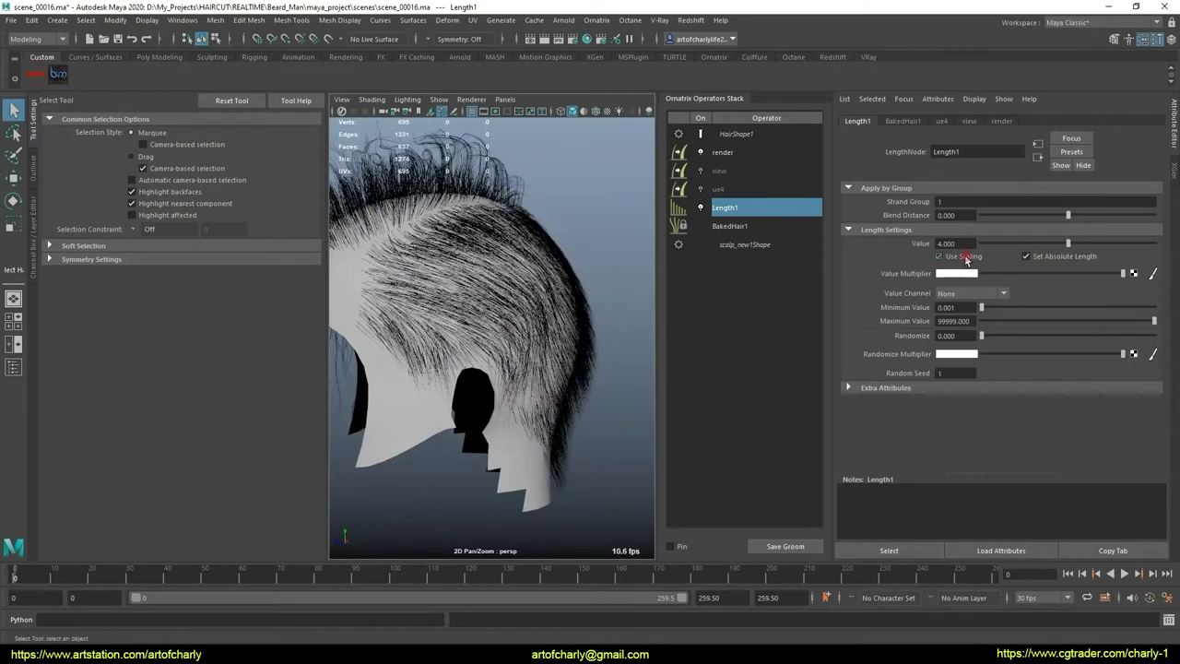
pyautogui.click(964, 257)
pyautogui.keyDown('alt'); pyautogui.moveTo(553, 368); pyautogui.dragTo(396, 355); pyautogui.keyUp('alt')
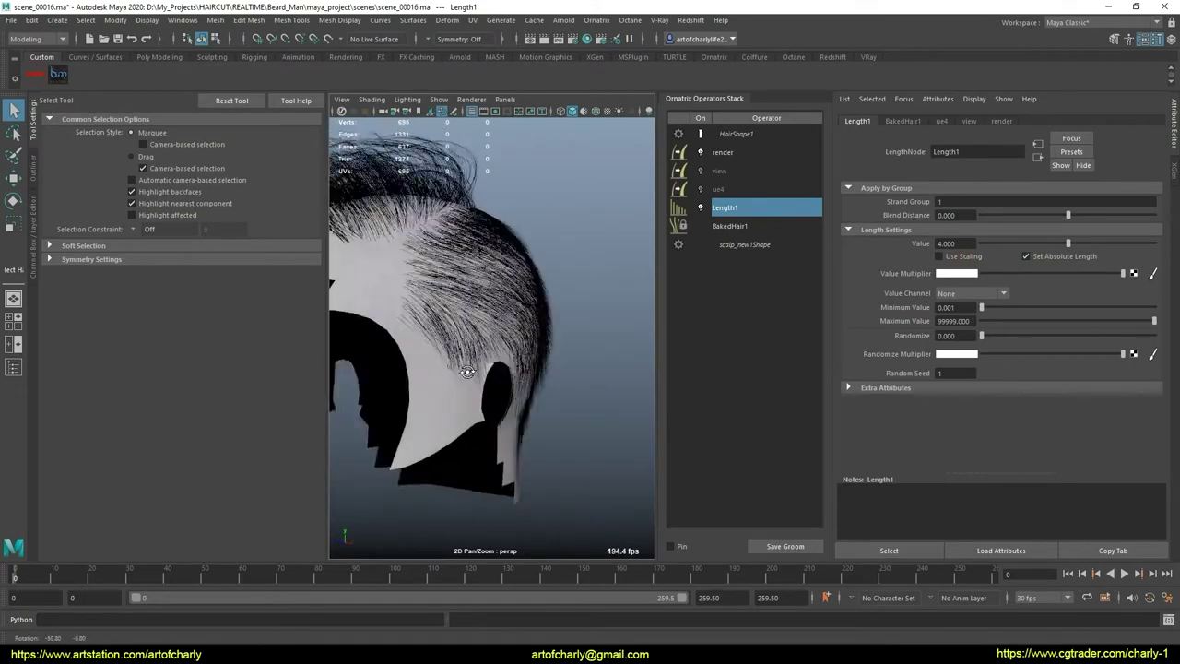
pyautogui.moveTo(396, 355)
pyautogui.keyDown('alt'); pyautogui.mouseDown(button='right')
pyautogui.moveTo(560, 449)
pyautogui.moveTo(523, 394)
pyautogui.mouseUp(button='right'); pyautogui.keyUp('alt')
pyautogui.press('4')
pyautogui.press('5')
# Step: Check the back of the haircut, leave Use Scaling off, and start a Value Multiplier map
pyautogui.moveTo(523, 394)
pyautogui.keyDown('alt'); pyautogui.mouseDown()
pyautogui.moveTo(706, 387)
pyautogui.moveTo(516, 400)
pyautogui.moveTo(526, 422)
pyautogui.moveTo(598, 393)
pyautogui.mouseUp(); pyautogui.keyUp('alt')
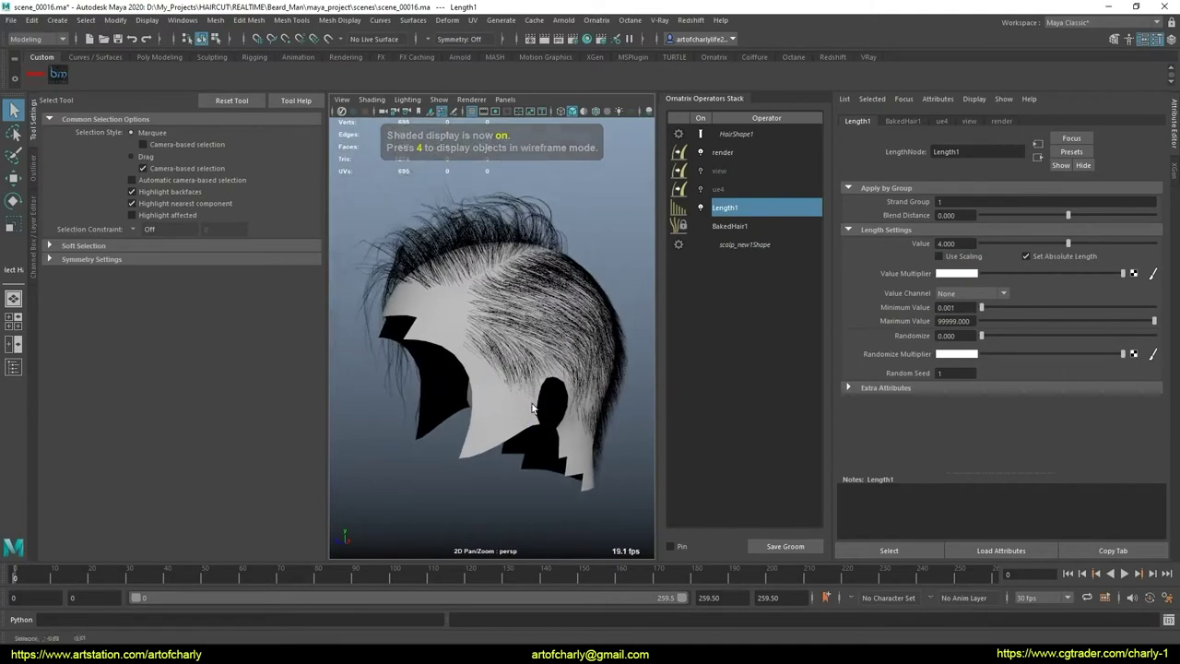
pyautogui.click(939, 256)
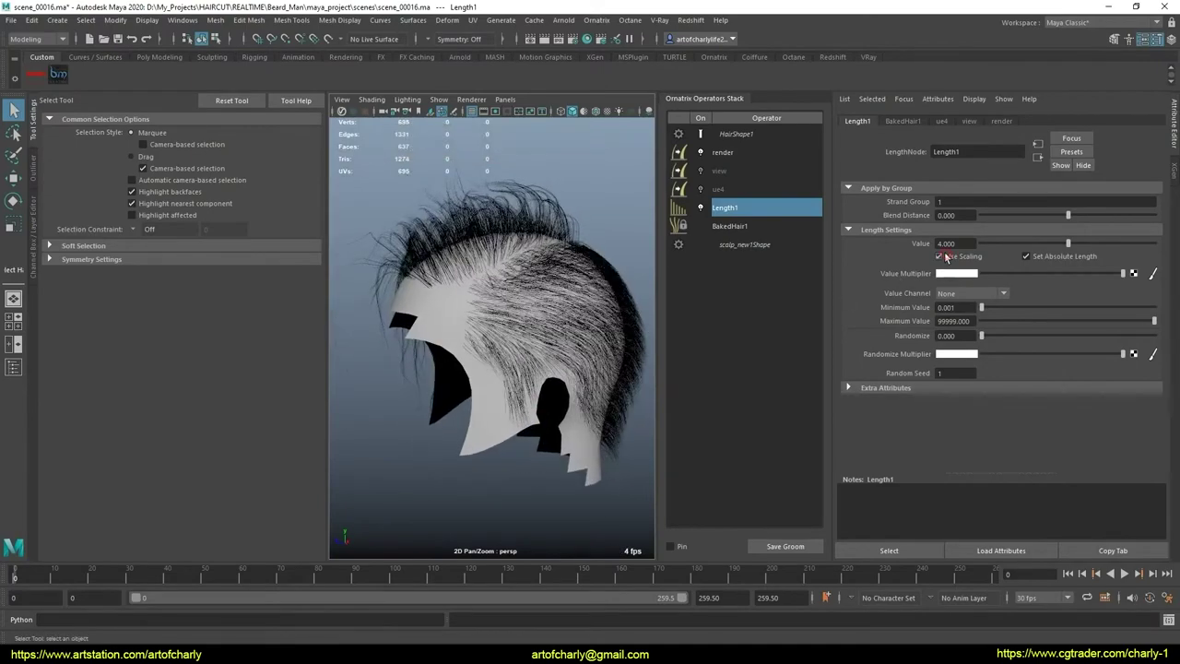
pyautogui.moveTo(548, 396)
pyautogui.keyDown('alt'); pyautogui.mouseDown()
pyautogui.moveTo(363, 386)
pyautogui.moveTo(405, 408)
pyautogui.moveTo(535, 369)
pyautogui.mouseUp(); pyautogui.keyUp('alt')
pyautogui.scroll(5, 456, 390)
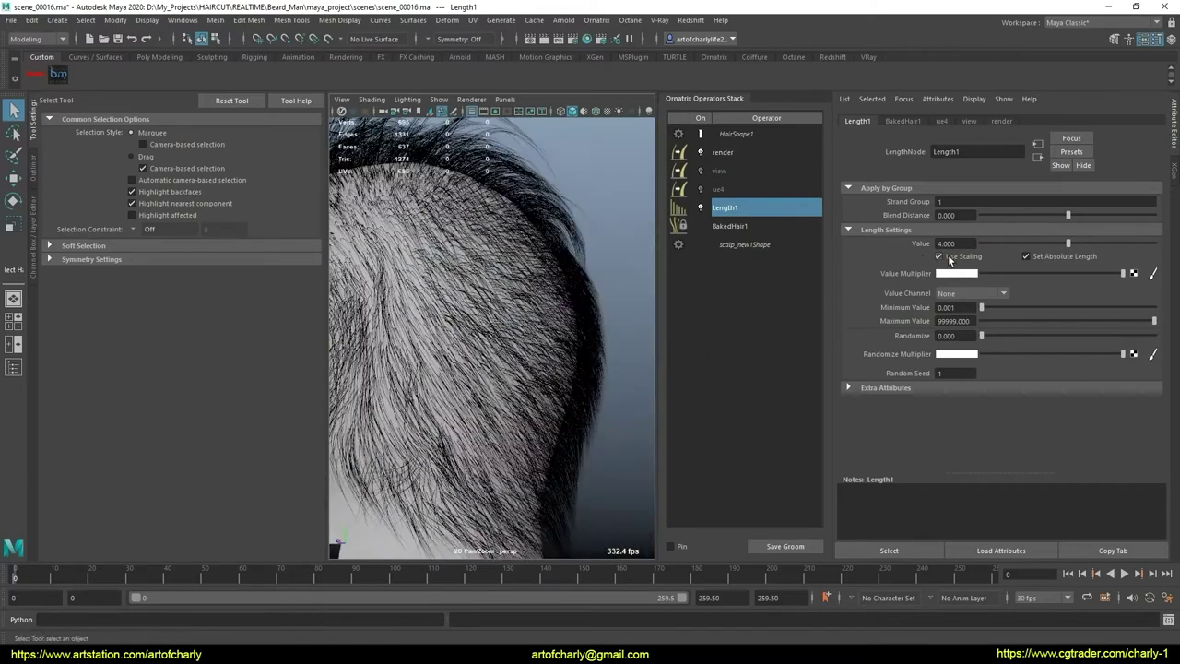
pyautogui.click(950, 259)
pyautogui.scroll(-5, 545, 337)
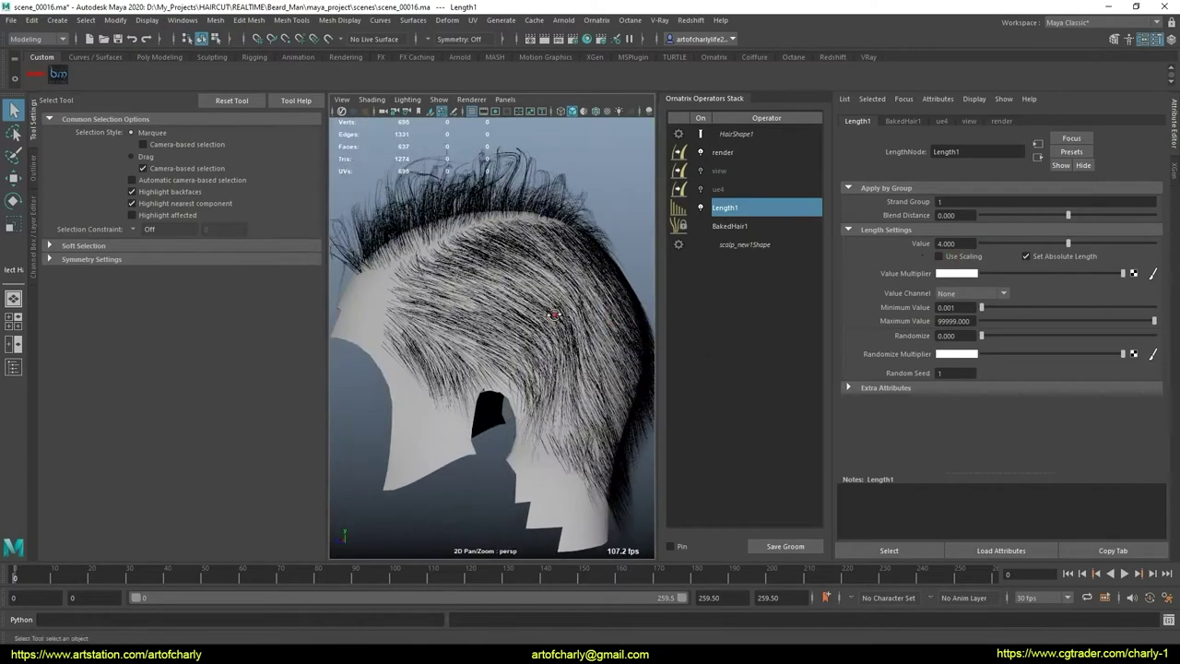
pyautogui.keyDown('alt'); pyautogui.moveTo(553, 315); pyautogui.dragTo(625, 297); pyautogui.keyUp('alt')
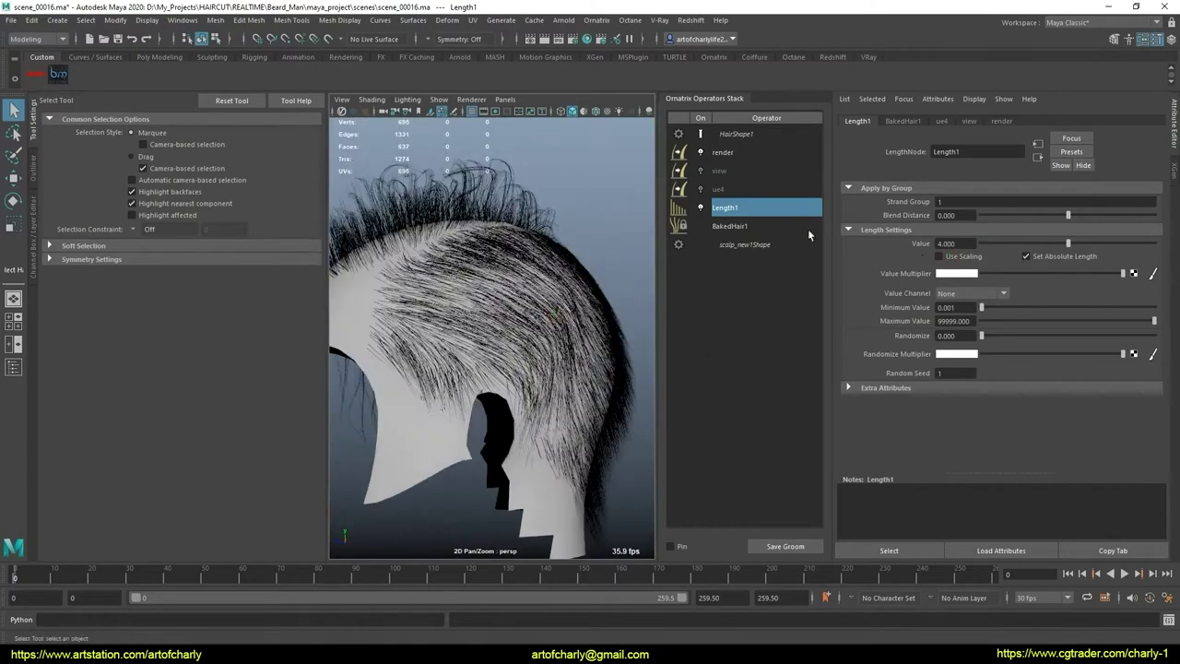
pyautogui.click(1155, 276)
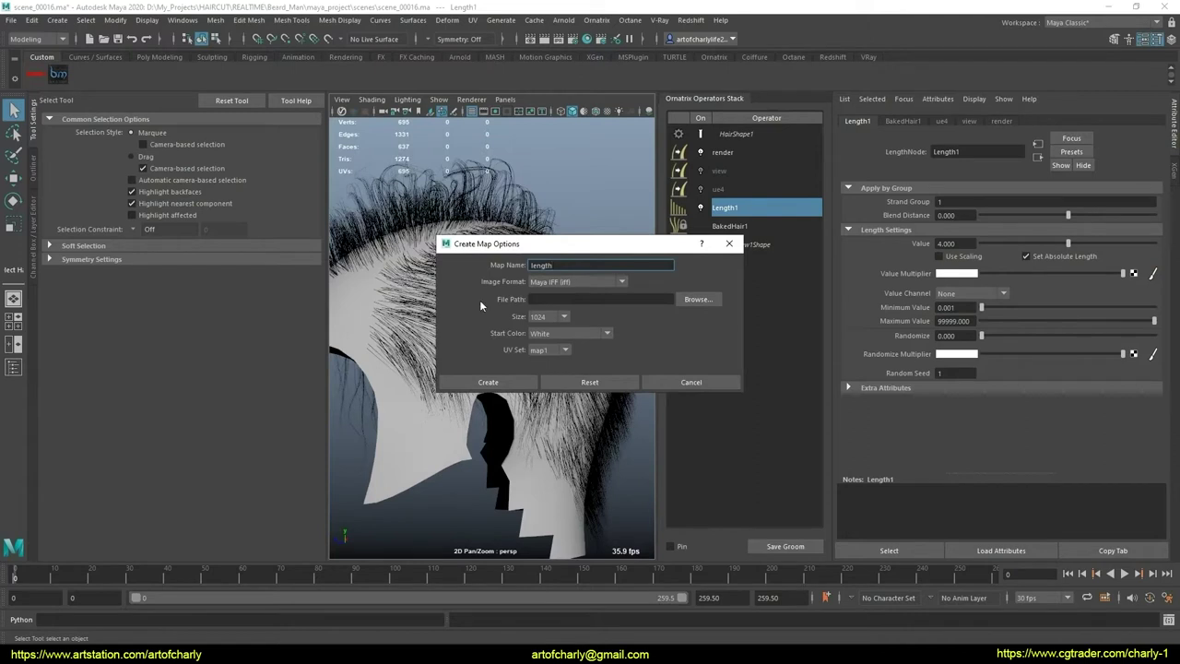
# Step: Create a 2048 map named 'length' in the scenes folder, starting black
pyautogui.click(552, 316)
pyautogui.click(698, 299)
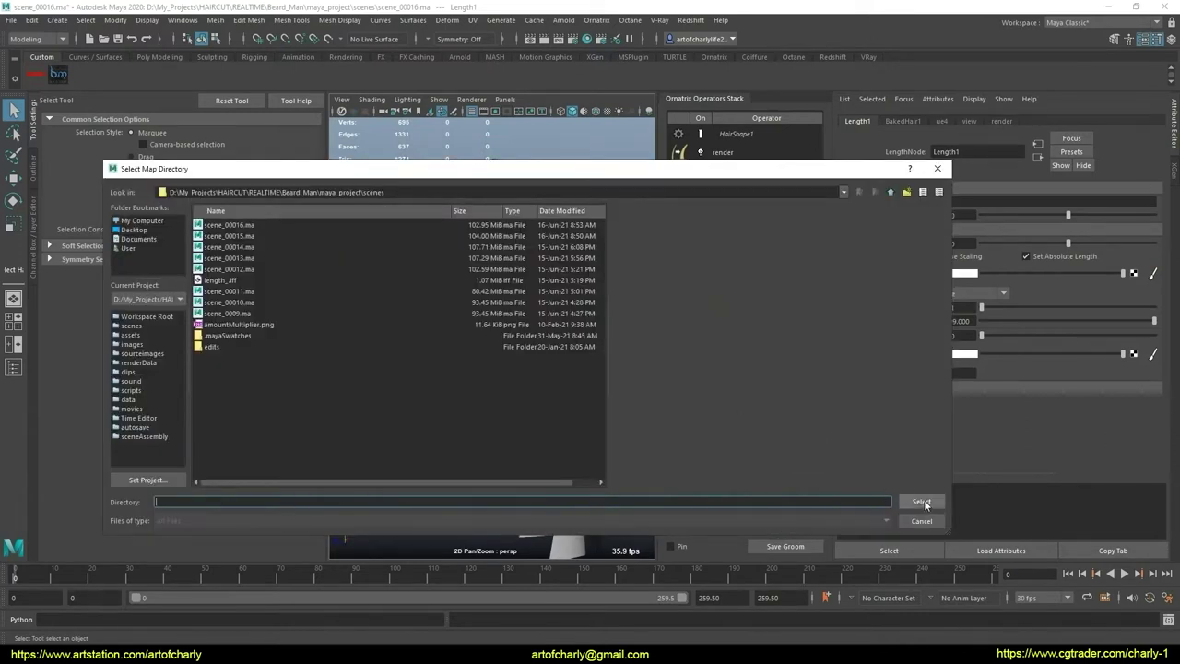
pyautogui.click(922, 502)
pyautogui.click(564, 334)
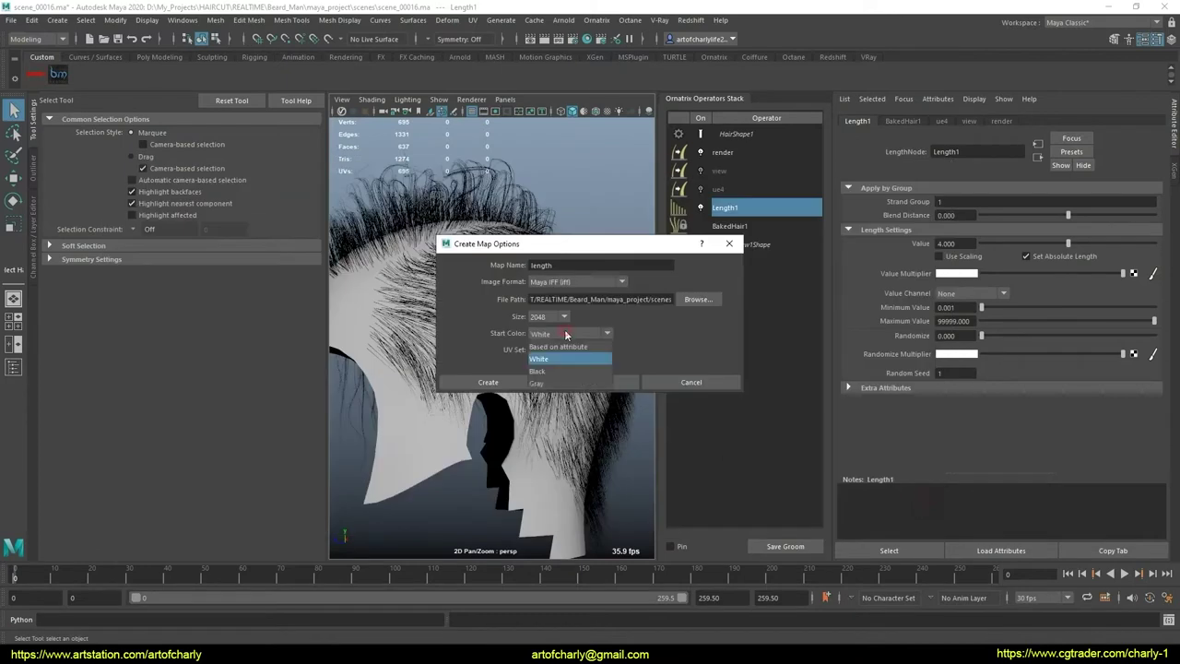
pyautogui.click(565, 334)
pyautogui.click(560, 370)
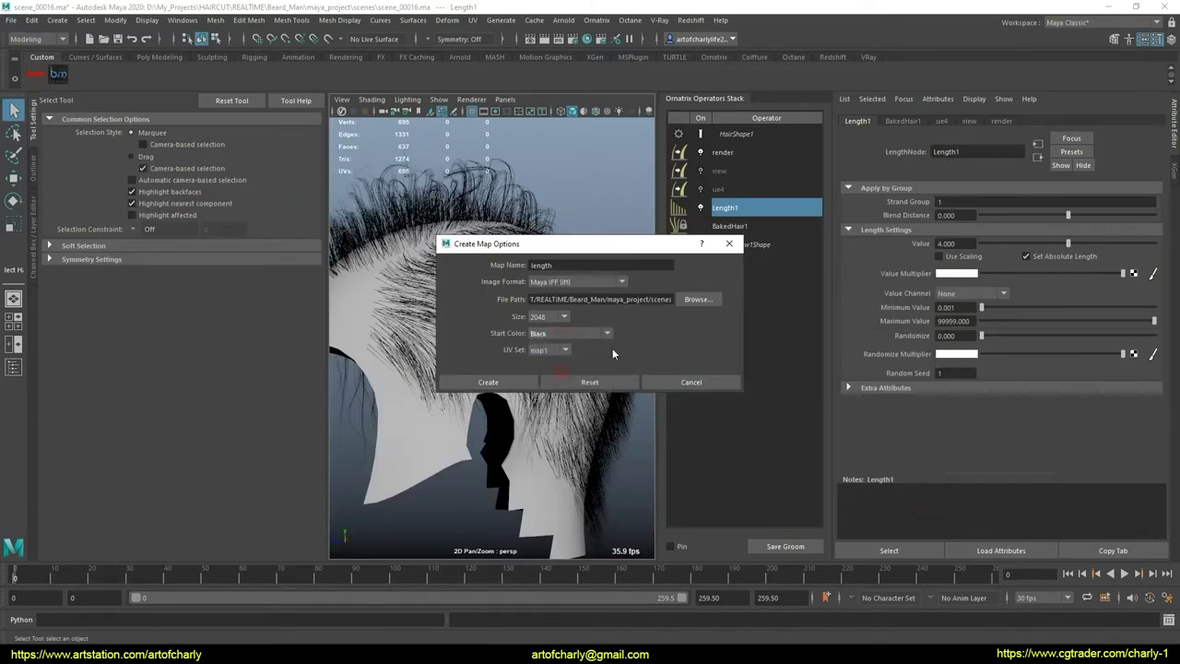
pyautogui.click(489, 382)
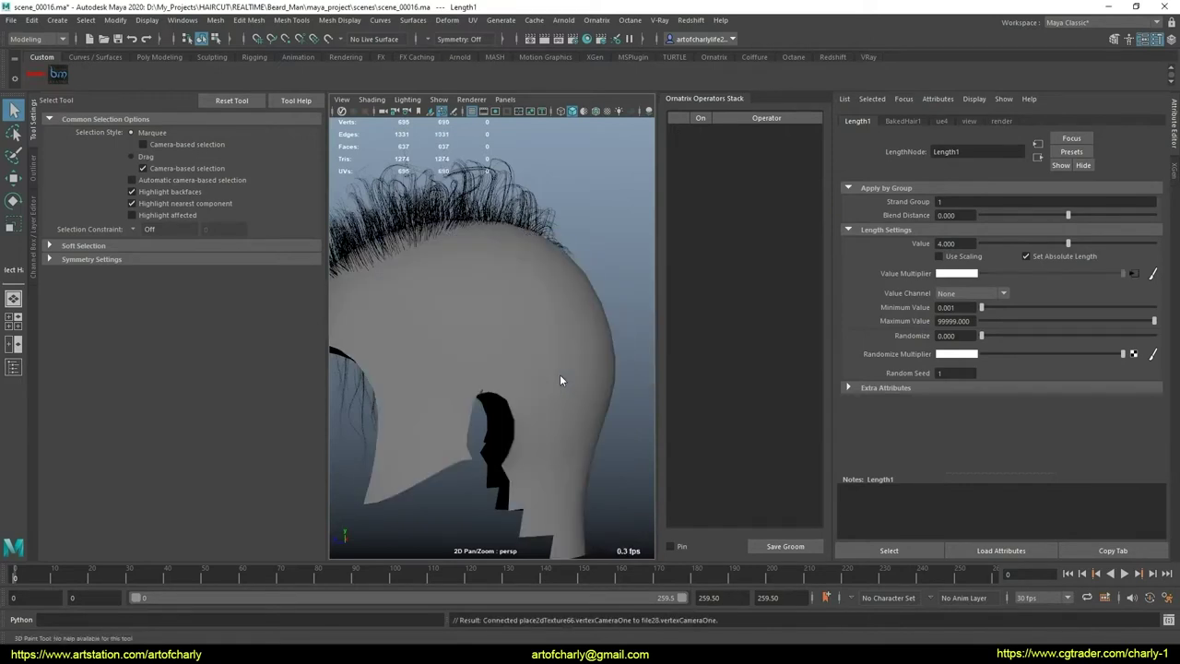
# Step: Show the length map on the scalp with wireframe and paint white over the upper back
pyautogui.press('6')
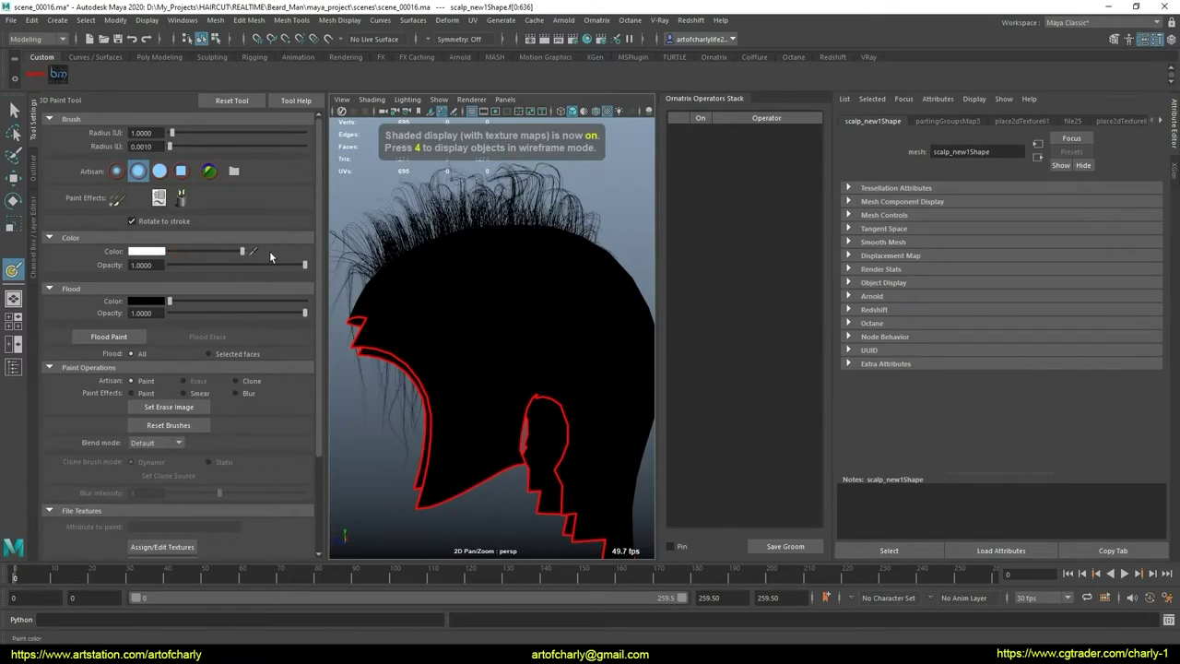
pyautogui.scroll(3, 461, 337)
pyautogui.scroll(3, 463, 348)
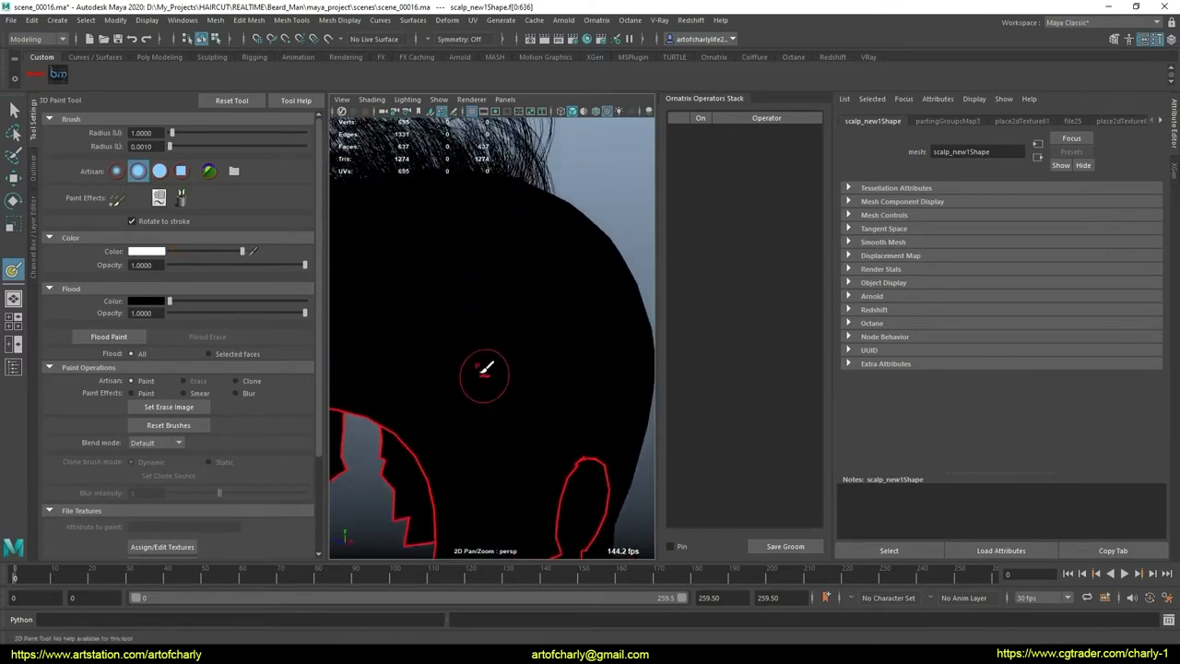
pyautogui.moveTo(481, 368)
pyautogui.keyDown('alt'); pyautogui.mouseDown()
pyautogui.moveTo(469, 349)
pyautogui.moveTo(480, 322)
pyautogui.moveTo(492, 350)
pyautogui.moveTo(547, 302)
pyautogui.mouseUp(); pyautogui.keyUp('alt')
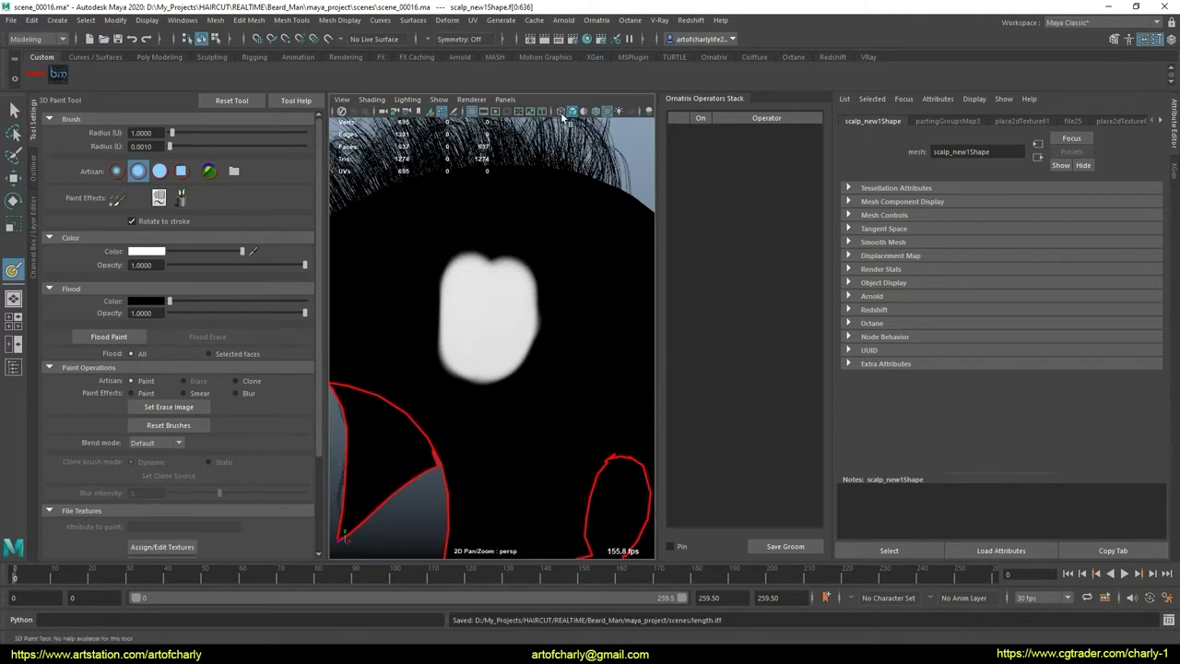
pyautogui.click(597, 112)
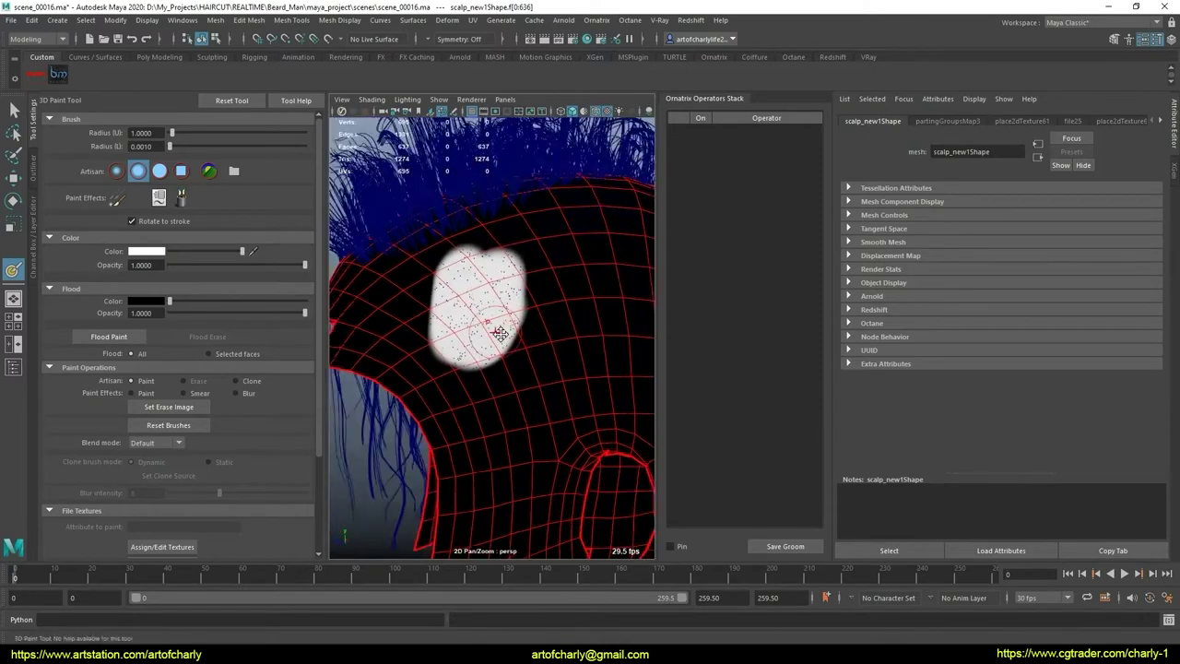
pyautogui.moveTo(512, 345)
pyautogui.mouseDown()
pyautogui.moveTo(510, 290)
pyautogui.moveTo(539, 334)
pyautogui.moveTo(427, 329)
pyautogui.mouseUp()
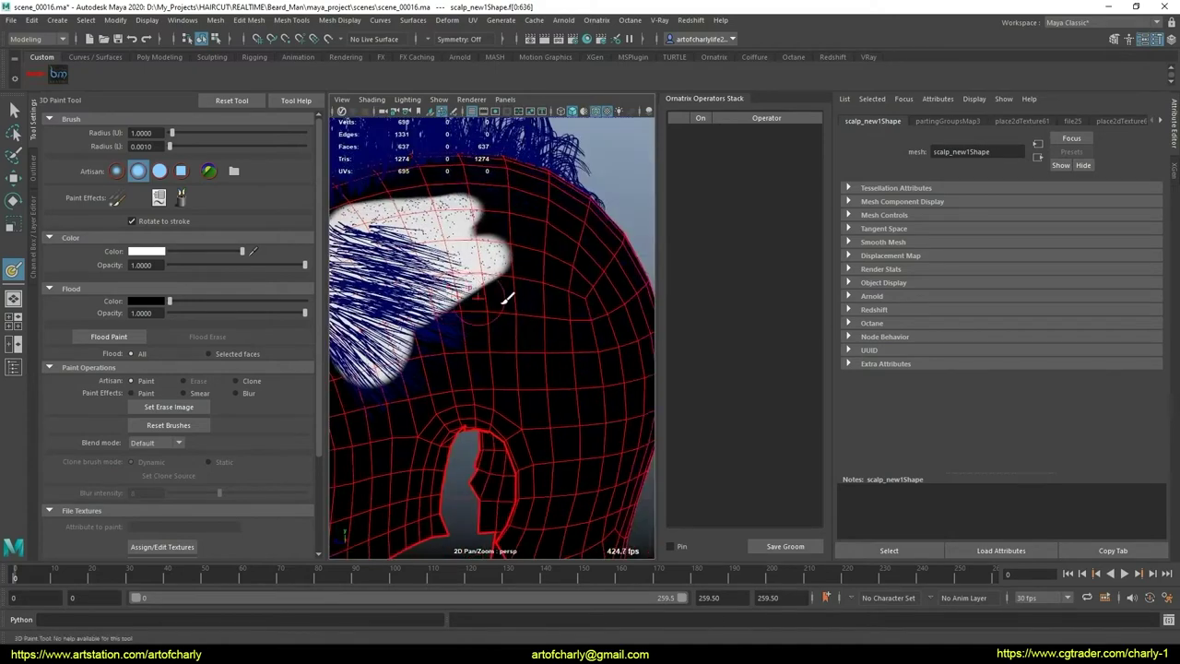
pyautogui.scroll(-3, 129, 369)
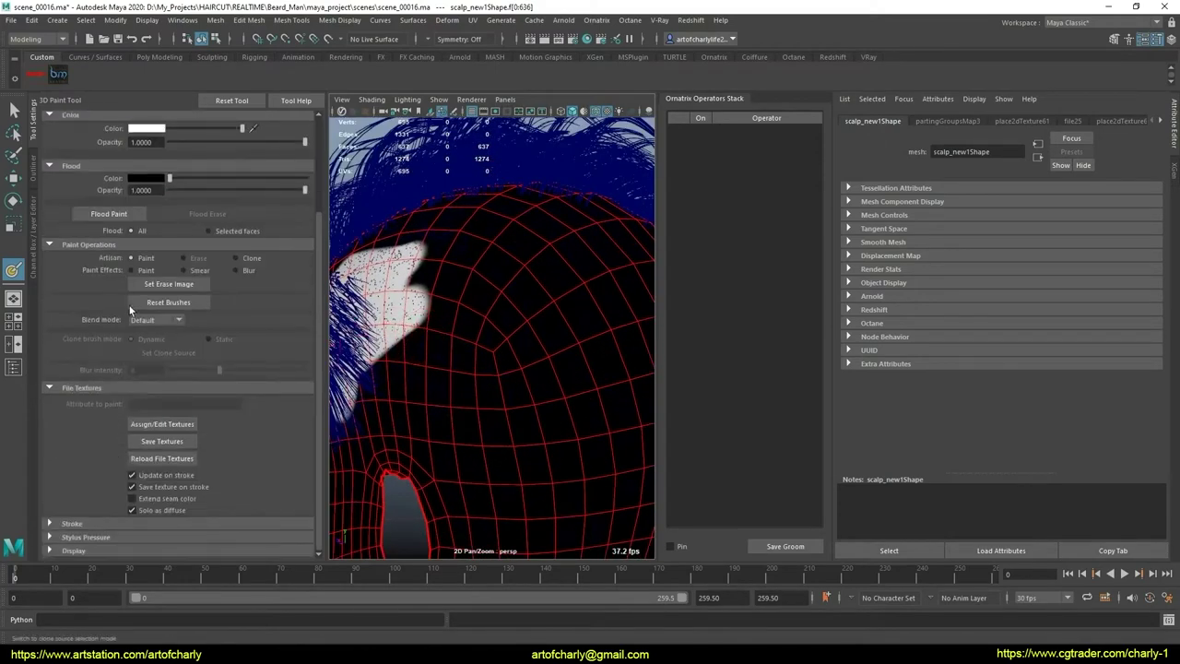
pyautogui.scroll(3, 129, 305)
pyautogui.scroll(-3, 106, 470)
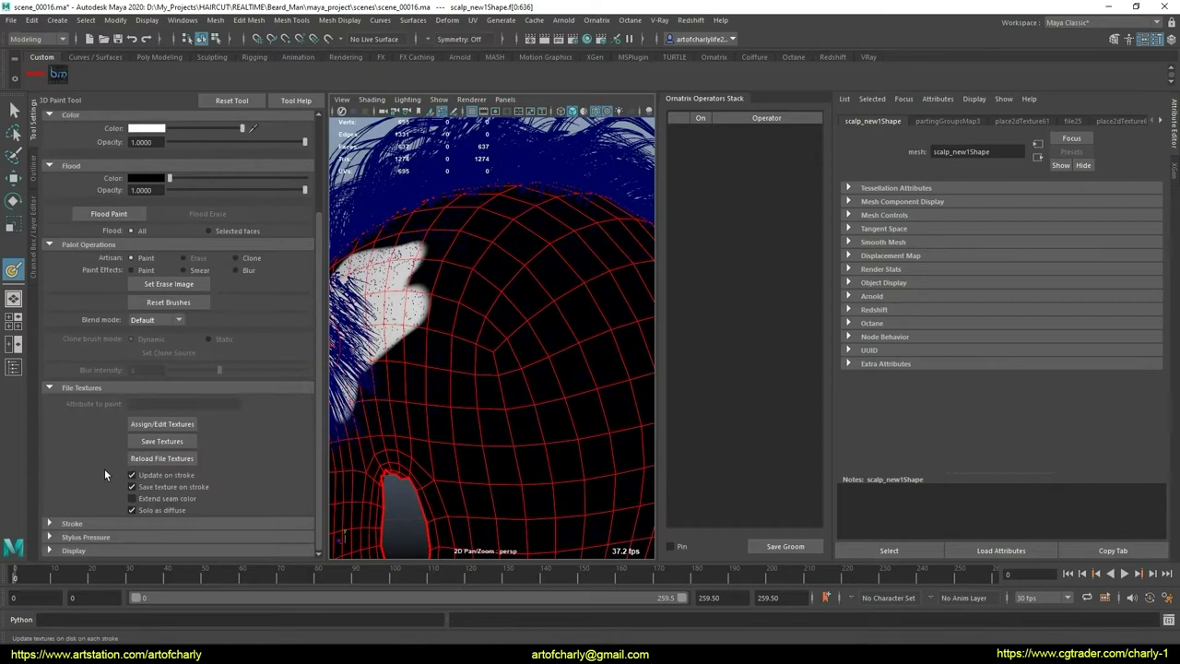
# Step: Expand the paint brush's Stroke and Stylus Pressure settings
pyautogui.click(96, 523)
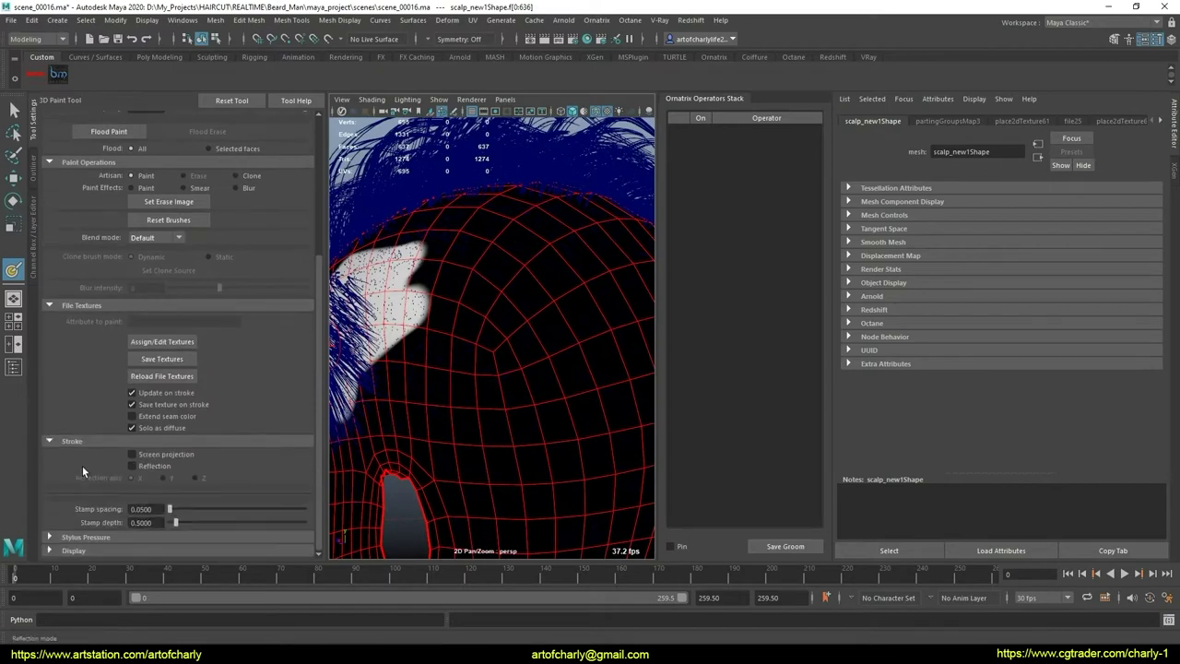
pyautogui.click(103, 535)
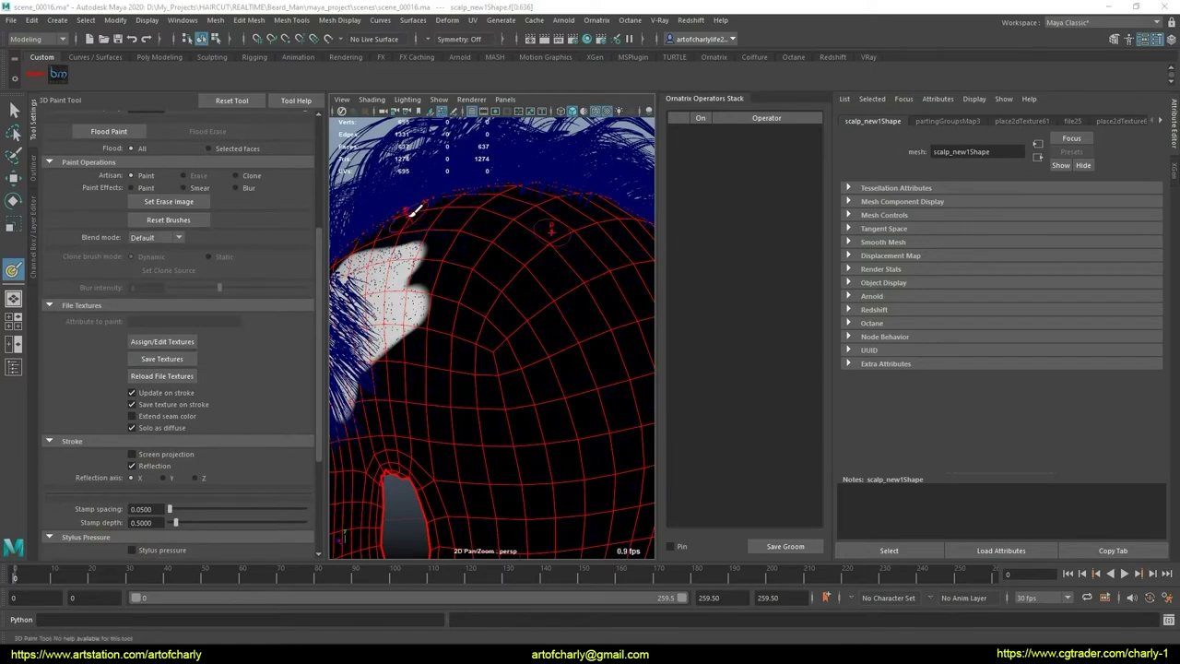
pyautogui.moveTo(451, 311)
pyautogui.keyDown('alt'); pyautogui.mouseDown()
pyautogui.moveTo(471, 306)
pyautogui.moveTo(446, 270)
pyautogui.moveTo(516, 304)
pyautogui.moveTo(552, 250)
pyautogui.moveTo(456, 222)
pyautogui.moveTo(466, 318)
pyautogui.moveTo(561, 282)
pyautogui.moveTo(461, 364)
pyautogui.mouseUp(); pyautogui.keyUp('alt')
# Step: Paint white down the back of the scalp toward the nape and up to the left
pyautogui.scroll(-5, 540, 342)
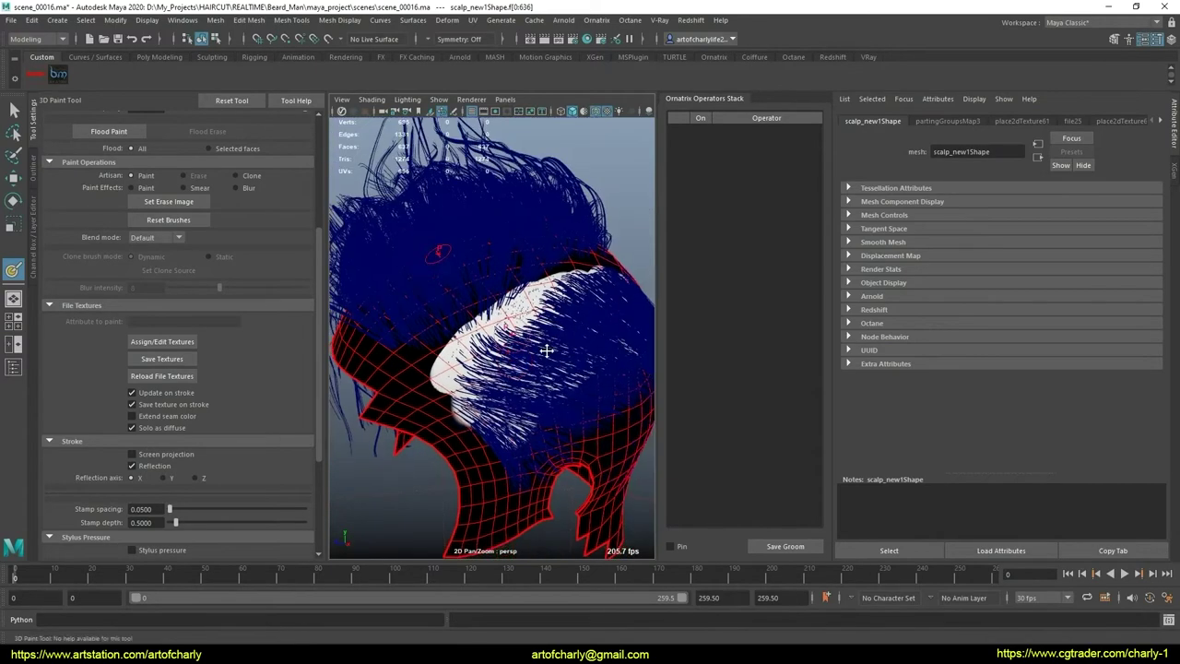
pyautogui.moveTo(540, 342)
pyautogui.keyDown('alt'); pyautogui.mouseDown()
pyautogui.moveTo(505, 370)
pyautogui.moveTo(505, 292)
pyautogui.moveTo(581, 433)
pyautogui.moveTo(571, 465)
pyautogui.moveTo(502, 415)
pyautogui.moveTo(508, 343)
pyautogui.mouseUp(); pyautogui.keyUp('alt')
pyautogui.keyDown('alt'); pyautogui.moveTo(510, 343); pyautogui.dragTo(544, 346, button='right'); pyautogui.keyUp('alt')
pyautogui.moveTo(545, 344)
pyautogui.mouseDown()
pyautogui.moveTo(547, 499)
pyautogui.moveTo(535, 516)
pyautogui.moveTo(429, 434)
pyautogui.moveTo(442, 368)
pyautogui.moveTo(523, 468)
pyautogui.mouseUp()
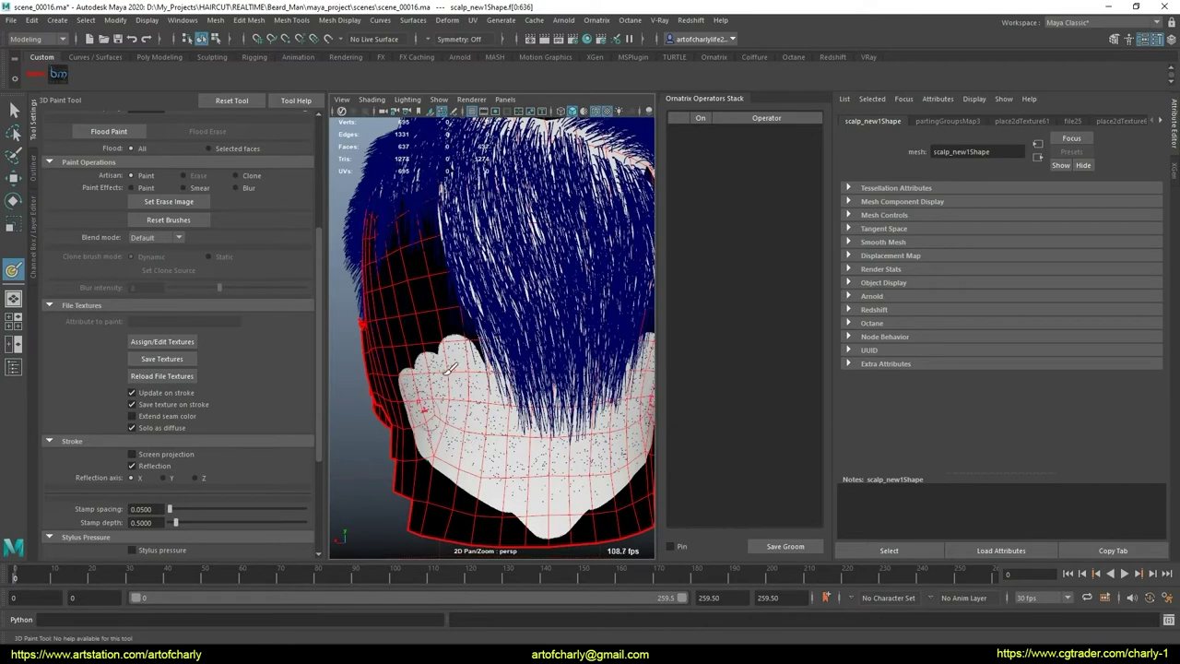
pyautogui.moveTo(452, 367)
pyautogui.keyDown('alt'); pyautogui.mouseDown()
pyautogui.moveTo(491, 396)
pyautogui.moveTo(454, 365)
pyautogui.moveTo(458, 381)
pyautogui.moveTo(517, 394)
pyautogui.moveTo(555, 307)
pyautogui.moveTo(469, 294)
pyautogui.moveTo(452, 276)
pyautogui.moveTo(427, 311)
pyautogui.moveTo(482, 329)
pyautogui.moveTo(553, 405)
pyautogui.mouseUp(); pyautogui.keyUp('alt')
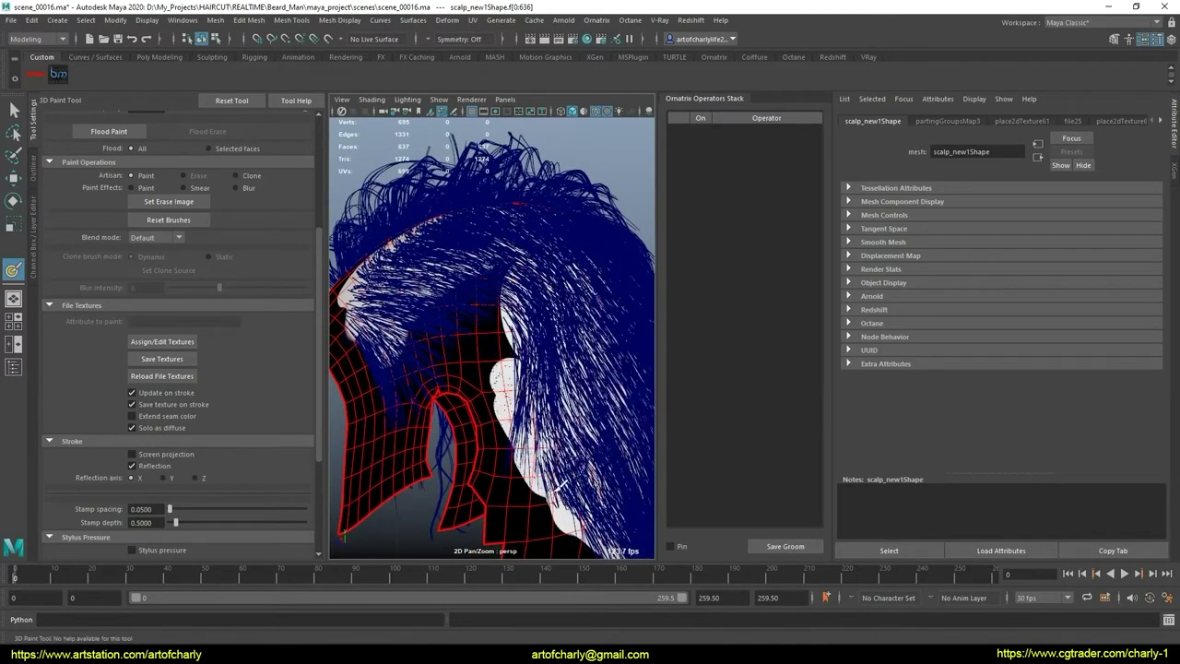
pyautogui.moveTo(560, 487)
pyautogui.mouseDown()
pyautogui.moveTo(513, 448)
pyautogui.moveTo(481, 343)
pyautogui.moveTo(456, 321)
pyautogui.moveTo(496, 295)
pyautogui.moveTo(400, 366)
pyautogui.moveTo(373, 475)
pyautogui.moveTo(413, 436)
pyautogui.moveTo(369, 343)
pyautogui.mouseUp()
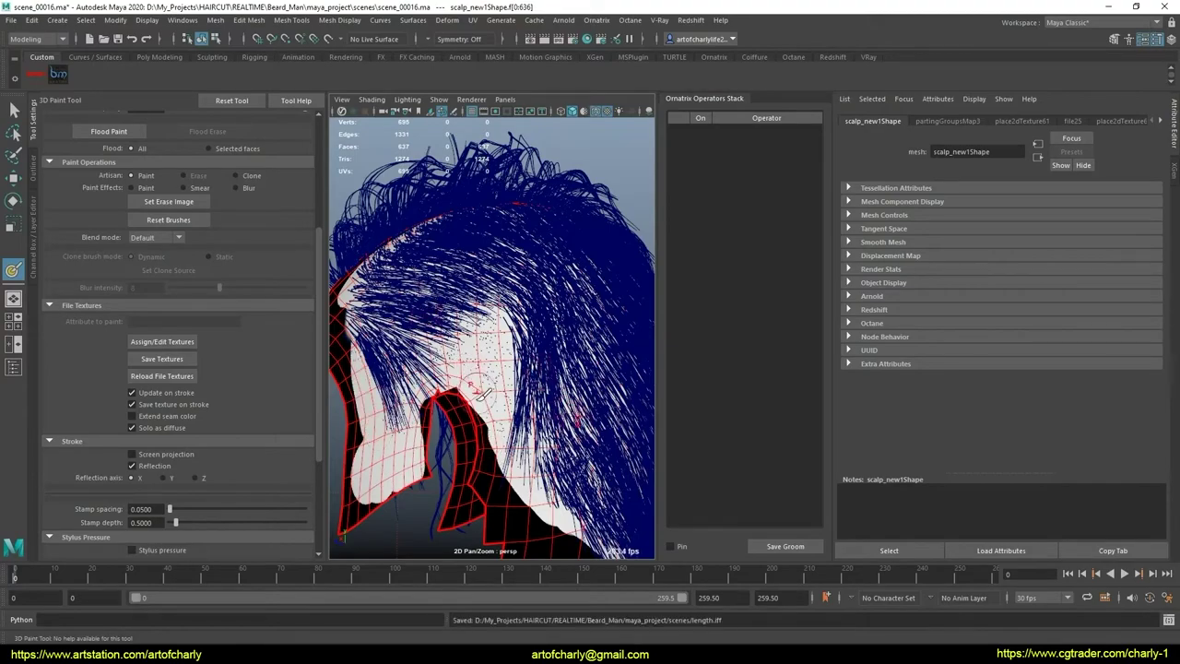
# Step: Inspect the painted region up close, toggling between wireframe and shaded display
pyautogui.keyDown('alt'); pyautogui.moveTo(481, 395); pyautogui.dragTo(503, 420, button='right'); pyautogui.keyUp('alt')
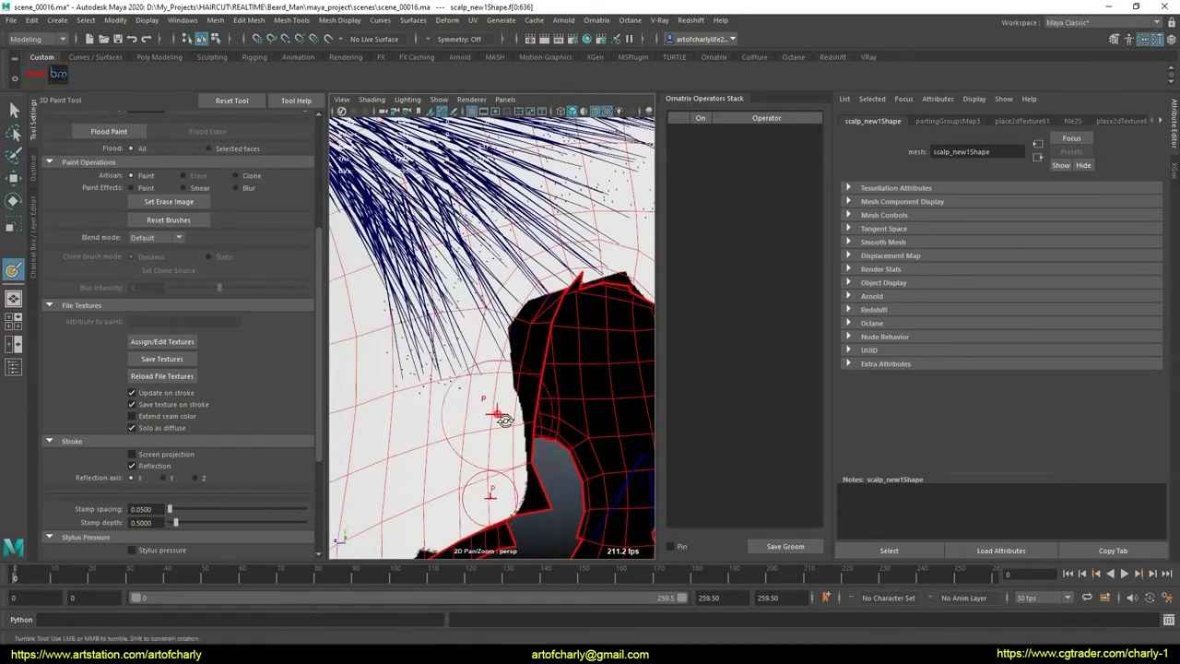
pyautogui.moveTo(503, 419)
pyautogui.keyDown('alt'); pyautogui.mouseDown()
pyautogui.moveTo(506, 376)
pyautogui.moveTo(480, 365)
pyautogui.mouseUp(); pyautogui.keyUp('alt')
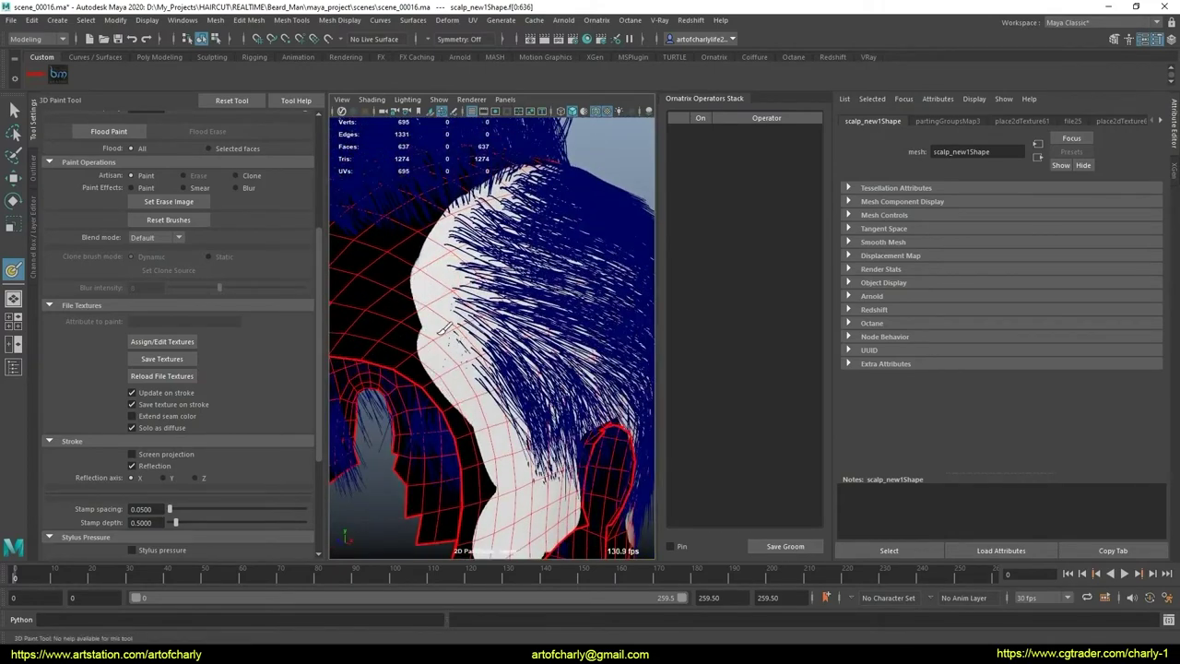
pyautogui.moveTo(429, 316)
pyautogui.mouseDown(button='right')
pyautogui.moveTo(532, 369)
pyautogui.moveTo(505, 350)
pyautogui.moveTo(537, 443)
pyautogui.moveTo(545, 368)
pyautogui.mouseUp(button='right')
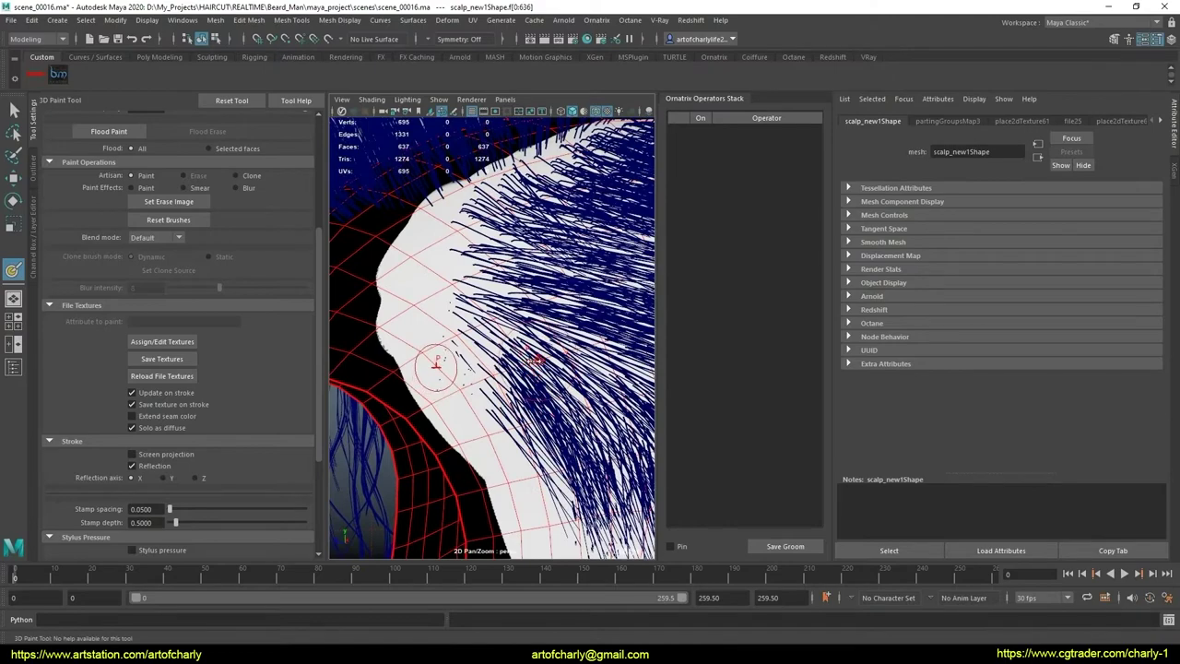
pyautogui.moveTo(502, 354); pyautogui.dragTo(513, 421, button='middle')
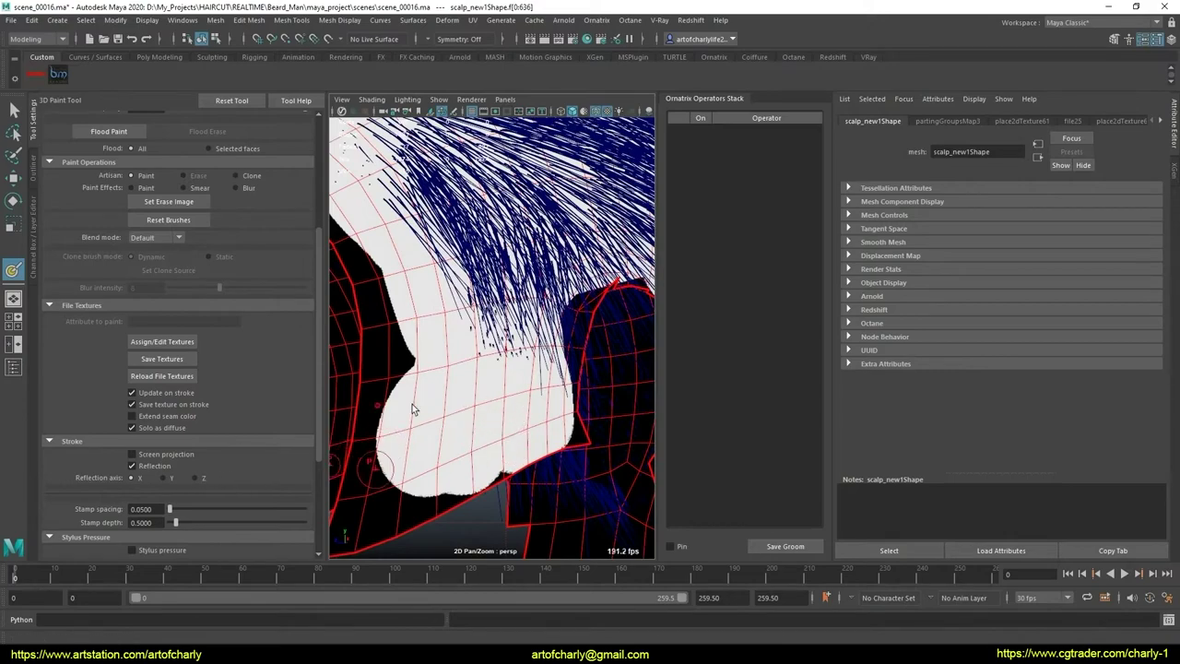
pyautogui.moveTo(413, 409)
pyautogui.mouseDown(button='middle')
pyautogui.moveTo(489, 398)
pyautogui.moveTo(482, 408)
pyautogui.mouseUp(button='middle')
pyautogui.press('4')
pyautogui.moveTo(511, 434)
pyautogui.keyDown('alt'); pyautogui.mouseDown()
pyautogui.moveTo(465, 421)
pyautogui.moveTo(500, 421)
pyautogui.mouseUp(); pyautogui.keyUp('alt')
pyautogui.press('5')
pyautogui.moveTo(526, 421); pyautogui.dragTo(541, 412, button='middle')
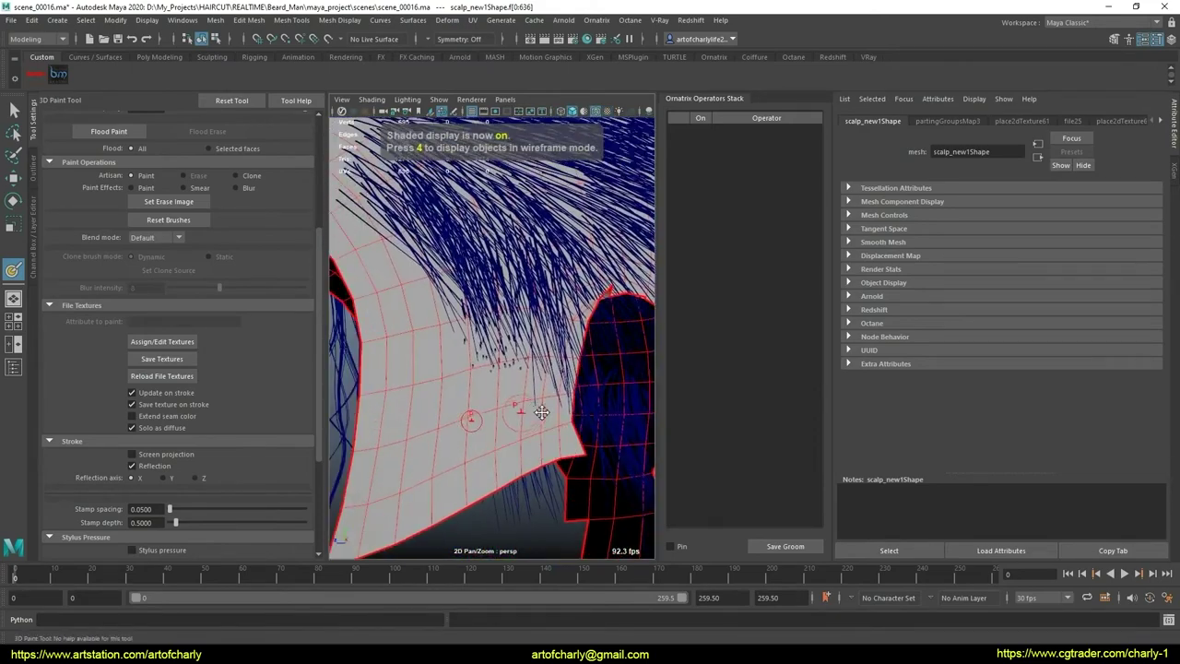
pyautogui.keyDown('alt'); pyautogui.moveTo(541, 412); pyautogui.dragTo(519, 408); pyautogui.keyUp('alt')
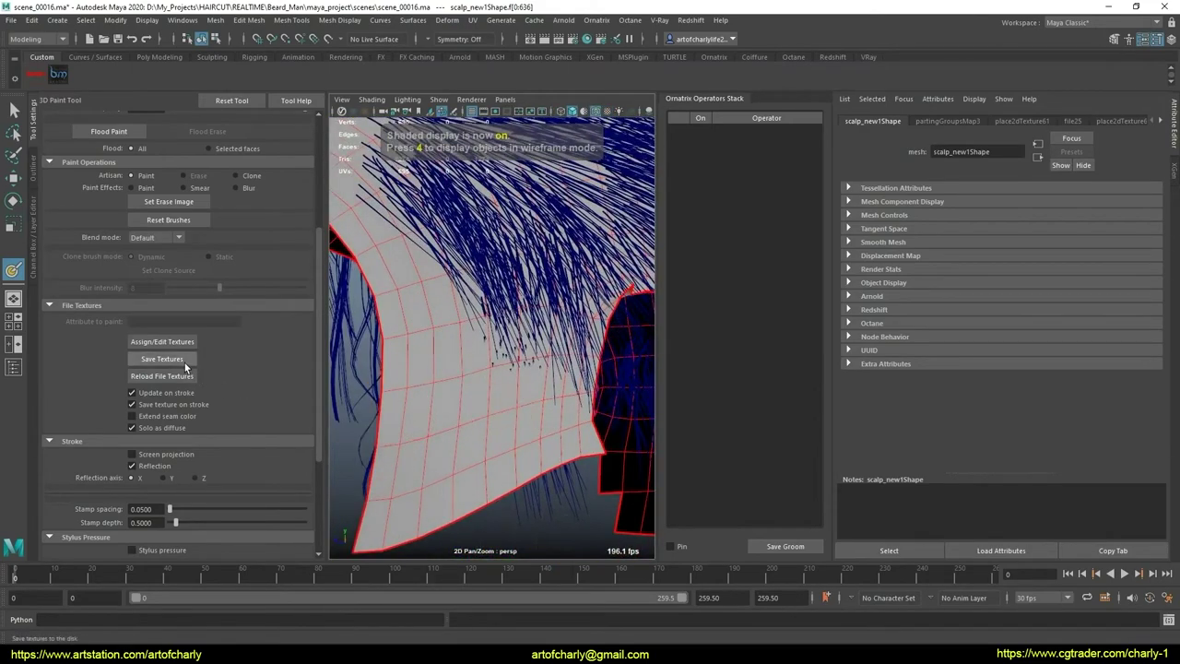
pyautogui.moveTo(406, 387)
pyautogui.keyDown('alt'); pyautogui.mouseDown()
pyautogui.moveTo(452, 398)
pyautogui.moveTo(479, 388)
pyautogui.mouseUp(); pyautogui.keyUp('alt')
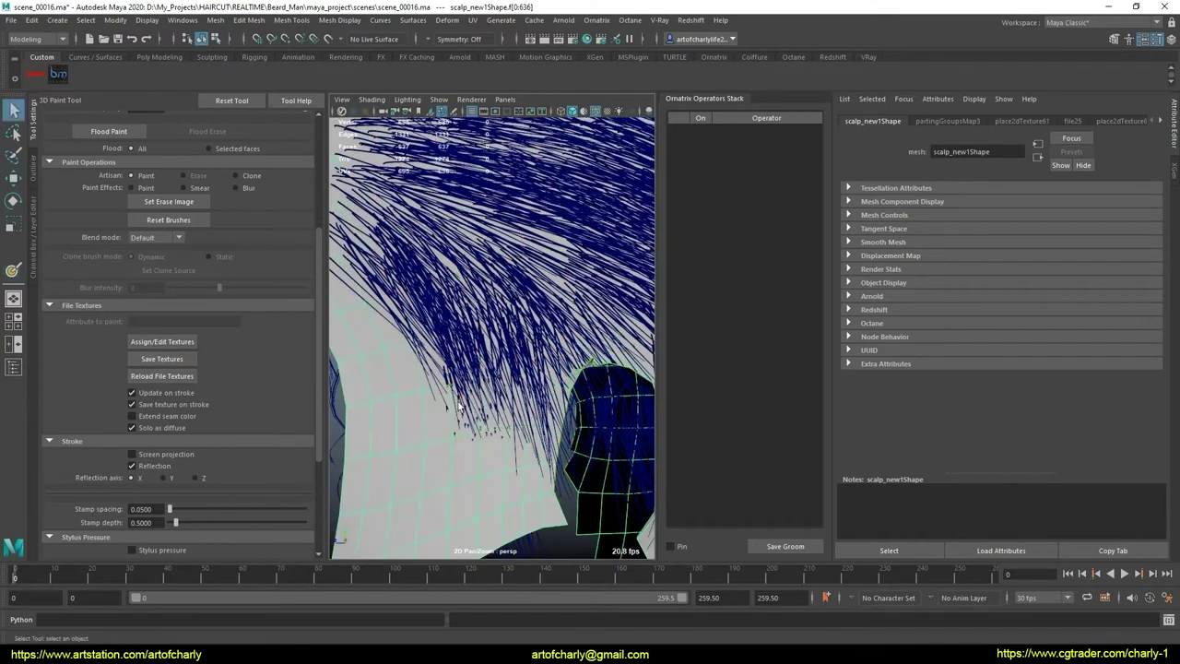
# Step: Stop painting, frame the scalp, and check the hair's Length1 settings
pyautogui.press('q')
pyautogui.press('f')
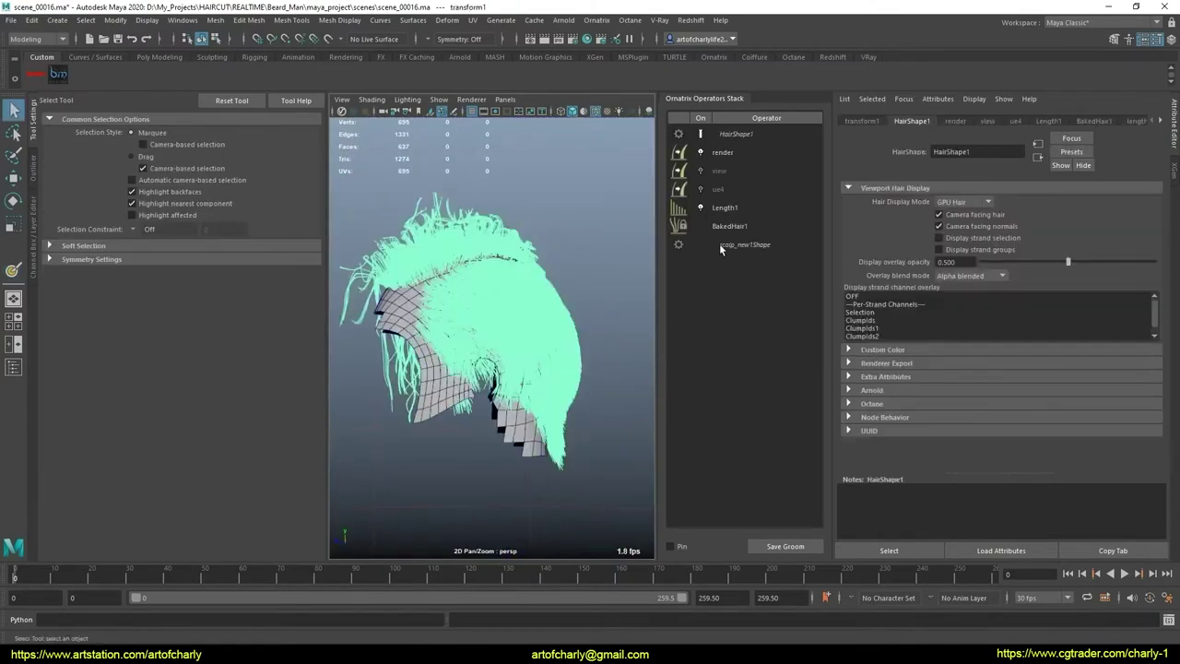
pyautogui.click(750, 211)
# Step: Reselect the scalp for painting and set the brush colour to near black
pyautogui.click(1151, 274)
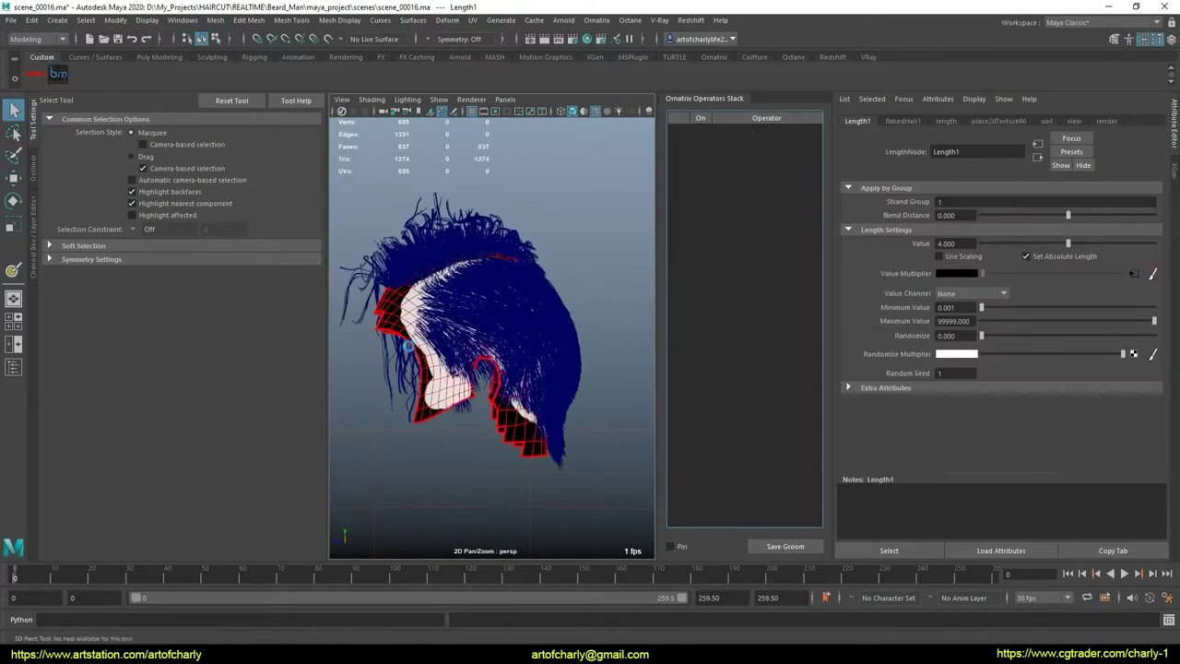
pyautogui.press('6')
pyautogui.scroll(5, 452, 340)
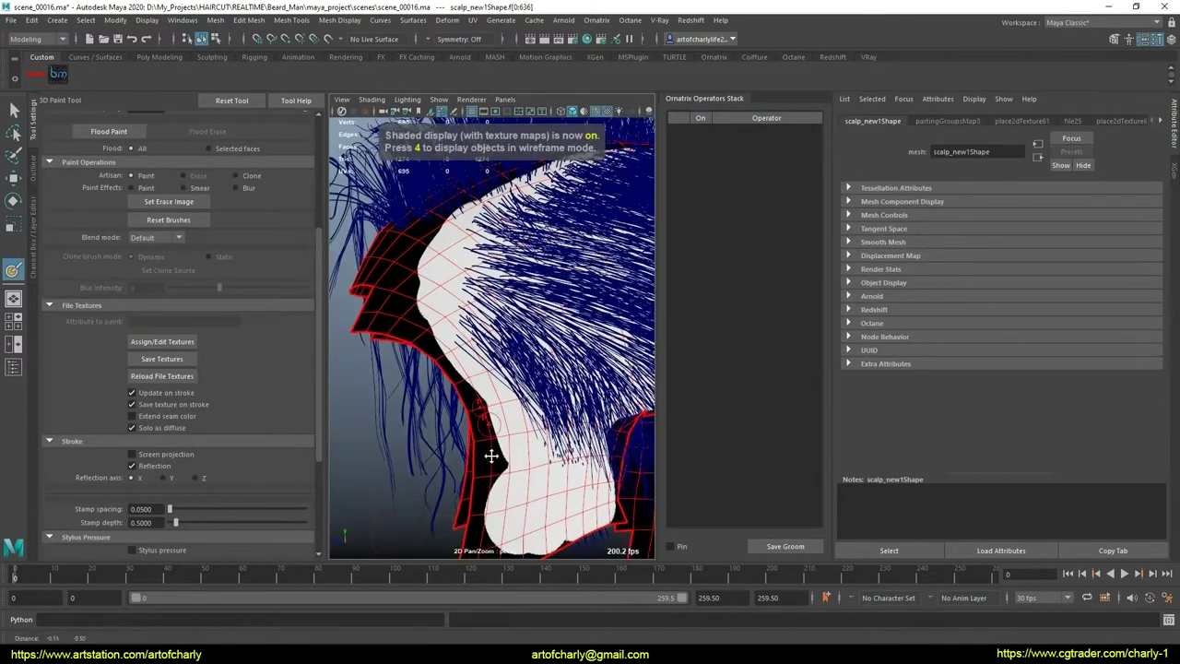
pyautogui.scroll(2, 311, 211)
pyautogui.scroll(3, 305, 163)
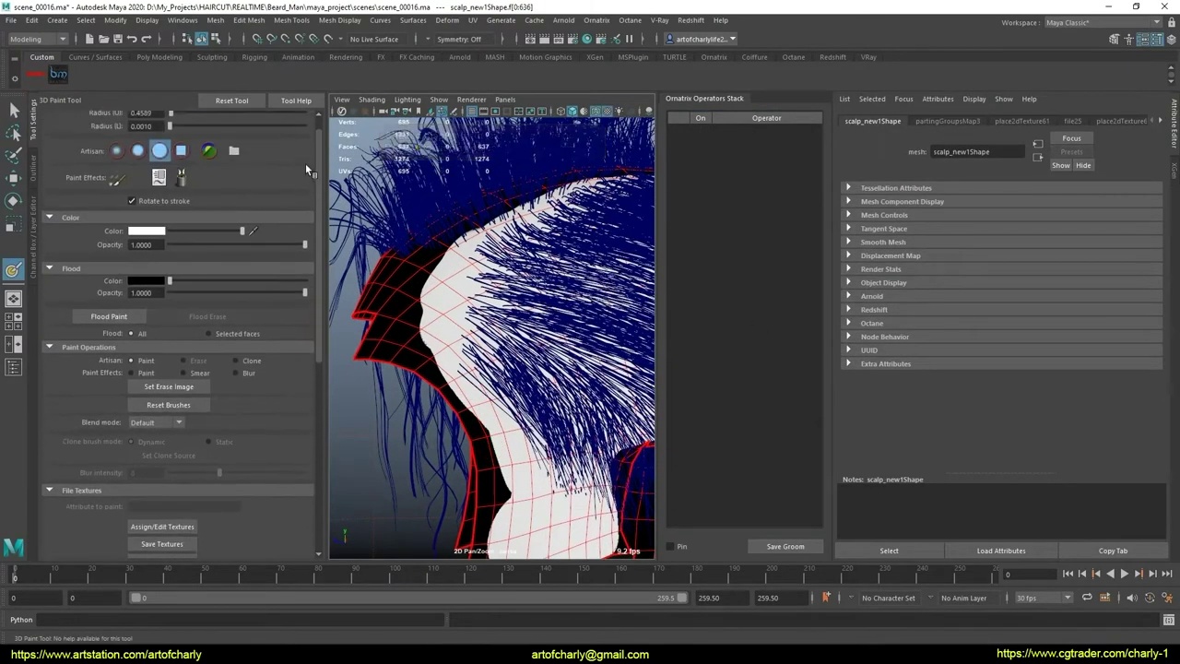
pyautogui.scroll(1, 301, 188)
pyautogui.scroll(1, 235, 222)
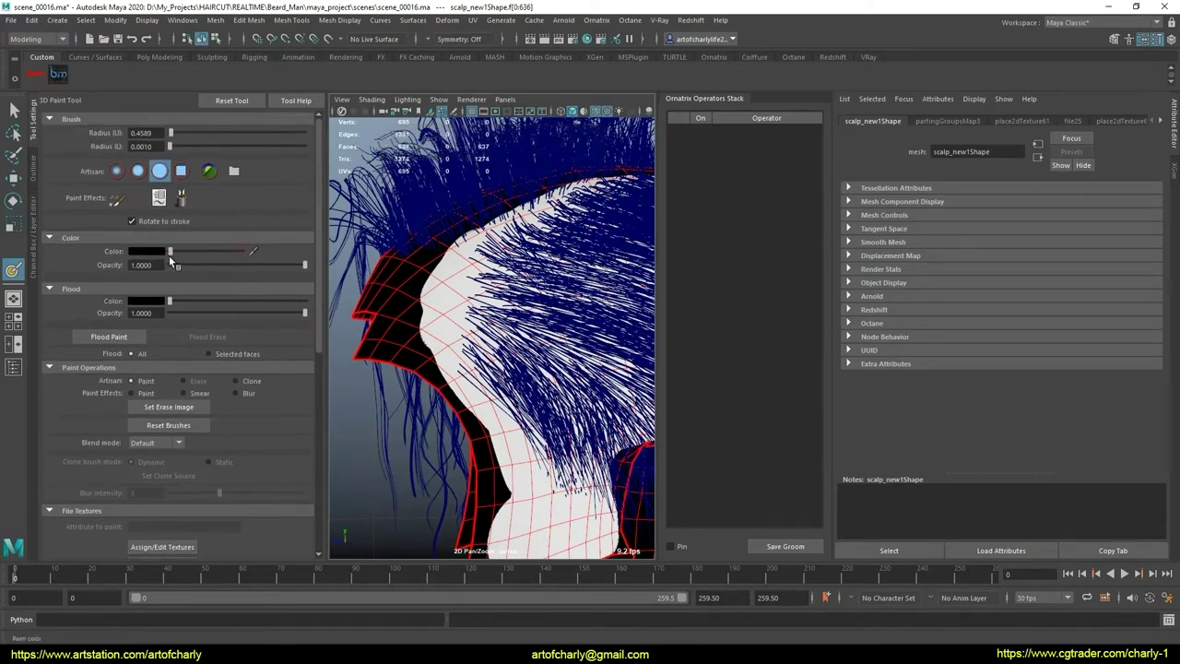
pyautogui.moveTo(166, 255); pyautogui.dragTo(175, 254)
pyautogui.moveTo(516, 516)
pyautogui.mouseDown(button='middle')
pyautogui.moveTo(501, 398)
pyautogui.moveTo(485, 370)
pyautogui.moveTo(485, 390)
pyautogui.mouseUp(button='middle')
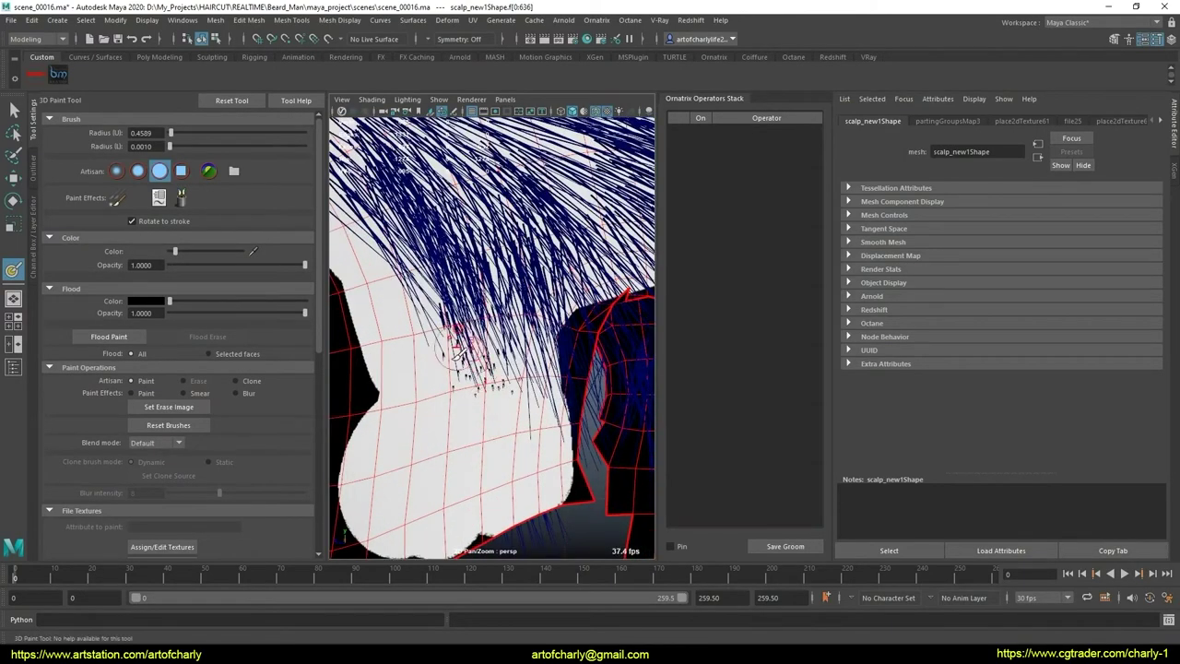
# Step: Paint black over the white scalp patch, including the area under the hair
pyautogui.moveTo(458, 353)
pyautogui.mouseDown()
pyautogui.moveTo(461, 396)
pyautogui.moveTo(511, 405)
pyautogui.moveTo(527, 322)
pyautogui.moveTo(507, 378)
pyautogui.mouseUp()
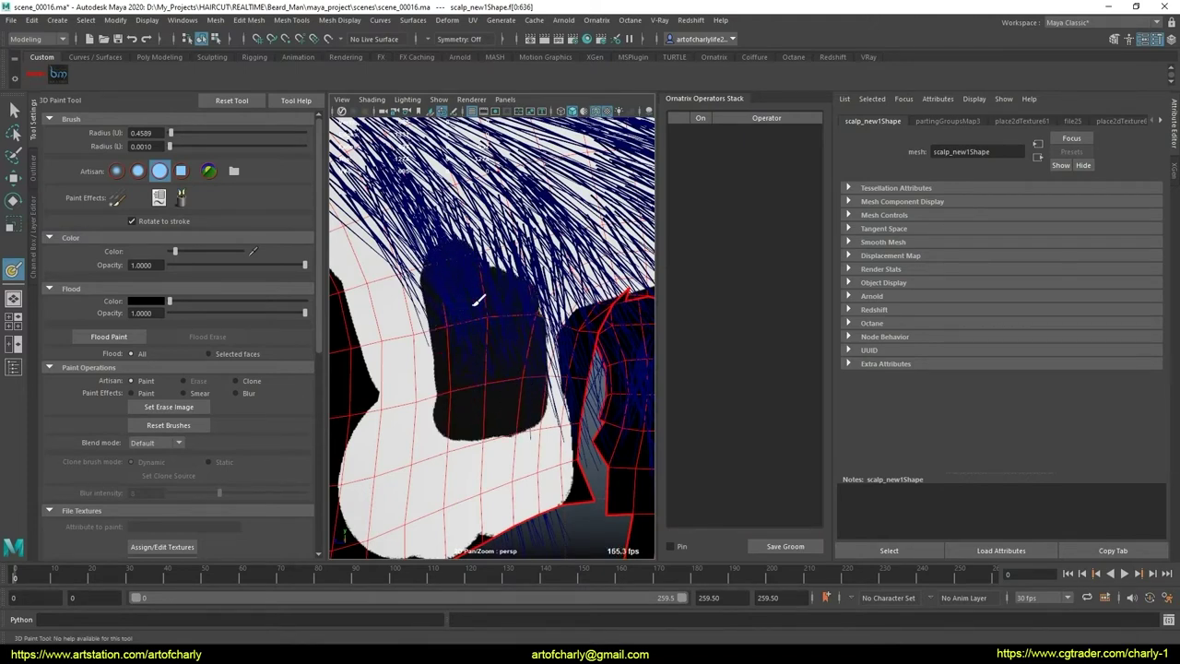
pyautogui.moveTo(513, 333)
pyautogui.mouseDown()
pyautogui.moveTo(619, 237)
pyautogui.moveTo(453, 243)
pyautogui.mouseUp()
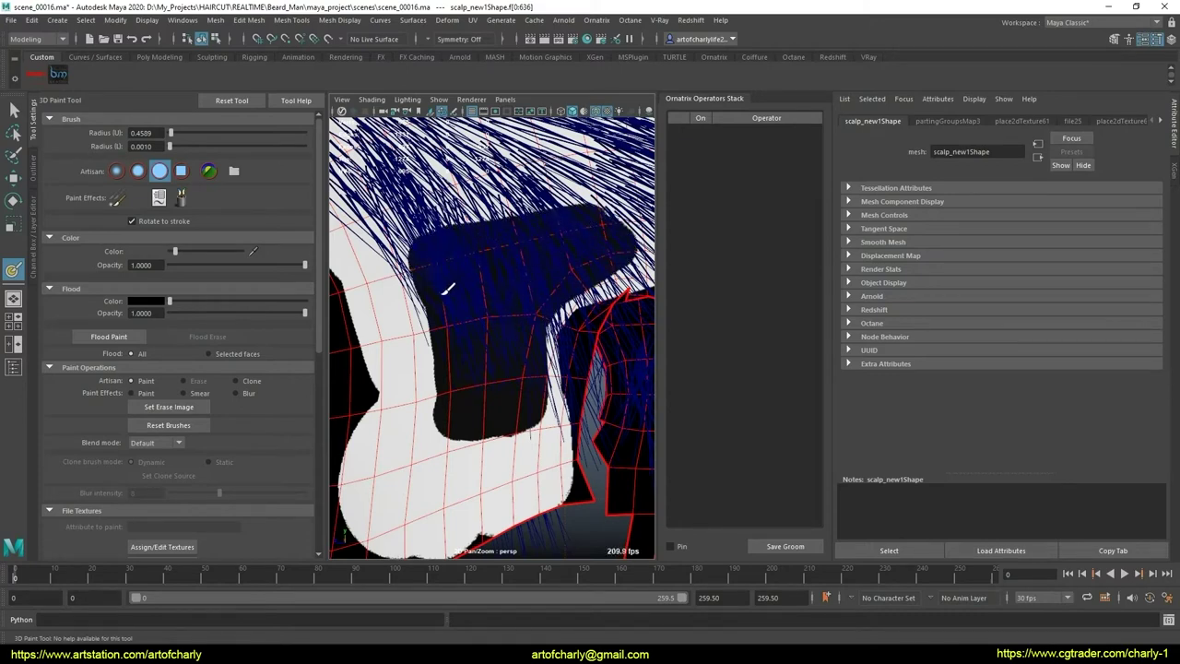
pyautogui.moveTo(521, 369)
pyautogui.keyDown('alt'); pyautogui.mouseDown()
pyautogui.moveTo(501, 383)
pyautogui.moveTo(481, 312)
pyautogui.mouseUp(); pyautogui.keyUp('alt')
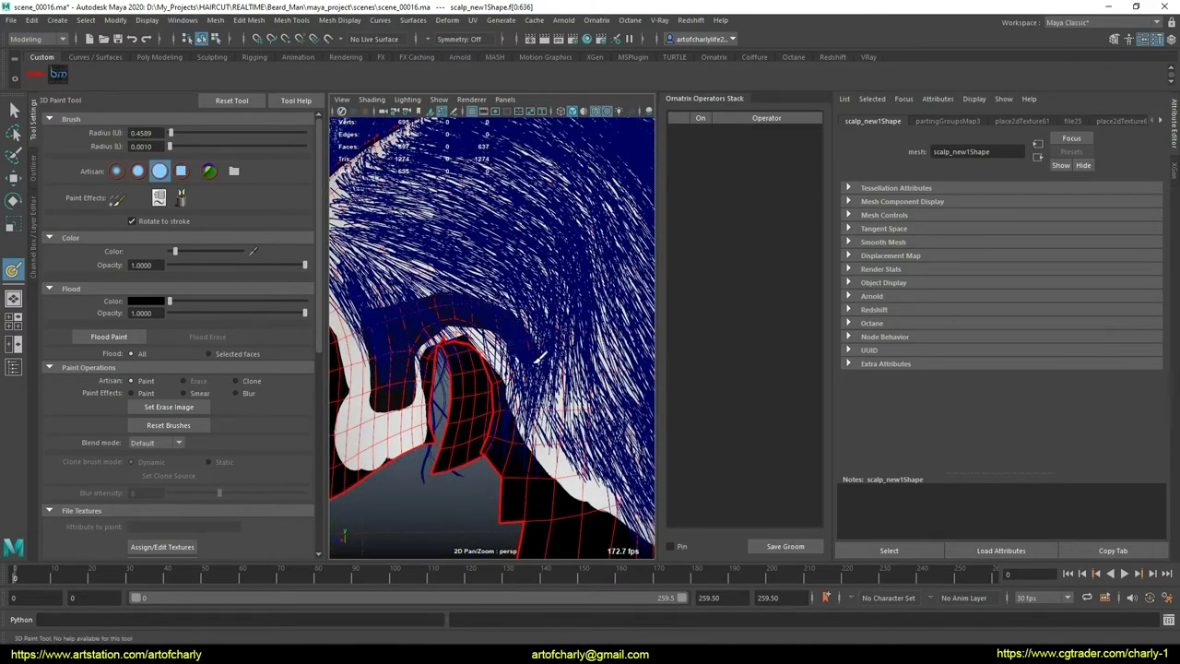
pyautogui.moveTo(585, 456)
pyautogui.keyDown('alt'); pyautogui.mouseDown()
pyautogui.moveTo(399, 367)
pyautogui.moveTo(545, 452)
pyautogui.moveTo(580, 311)
pyautogui.mouseUp(); pyautogui.keyUp('alt')
pyautogui.moveTo(560, 262)
pyautogui.mouseDown()
pyautogui.moveTo(414, 243)
pyautogui.moveTo(422, 277)
pyautogui.moveTo(439, 285)
pyautogui.mouseUp()
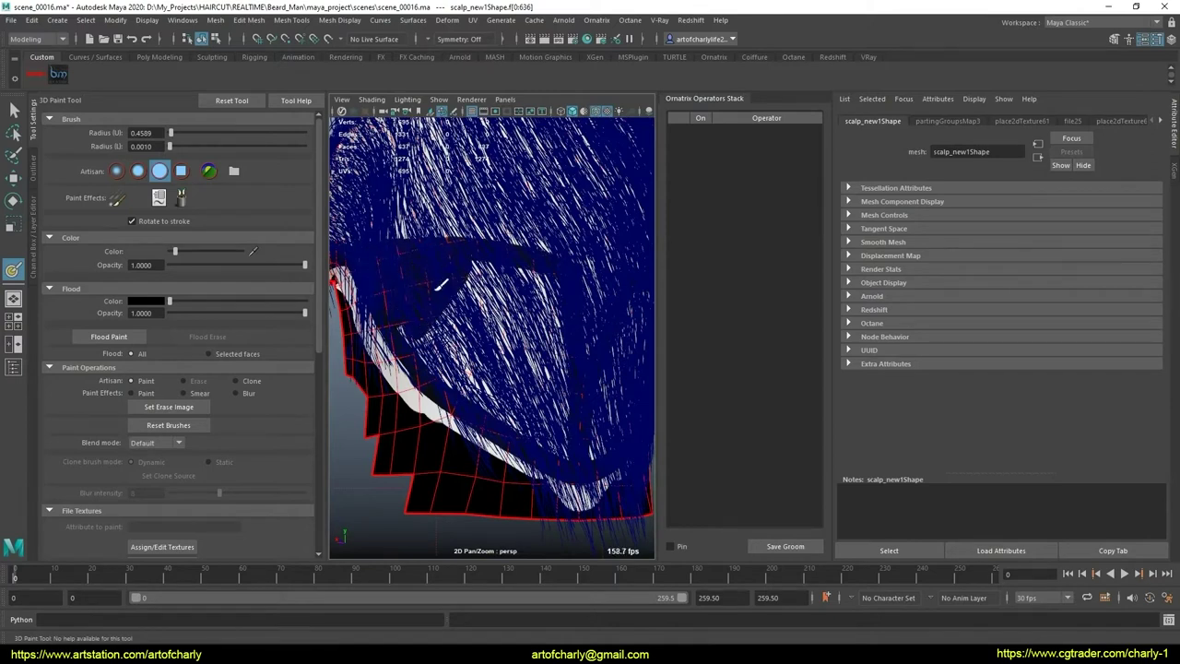
pyautogui.moveTo(410, 339); pyautogui.dragTo(502, 422)
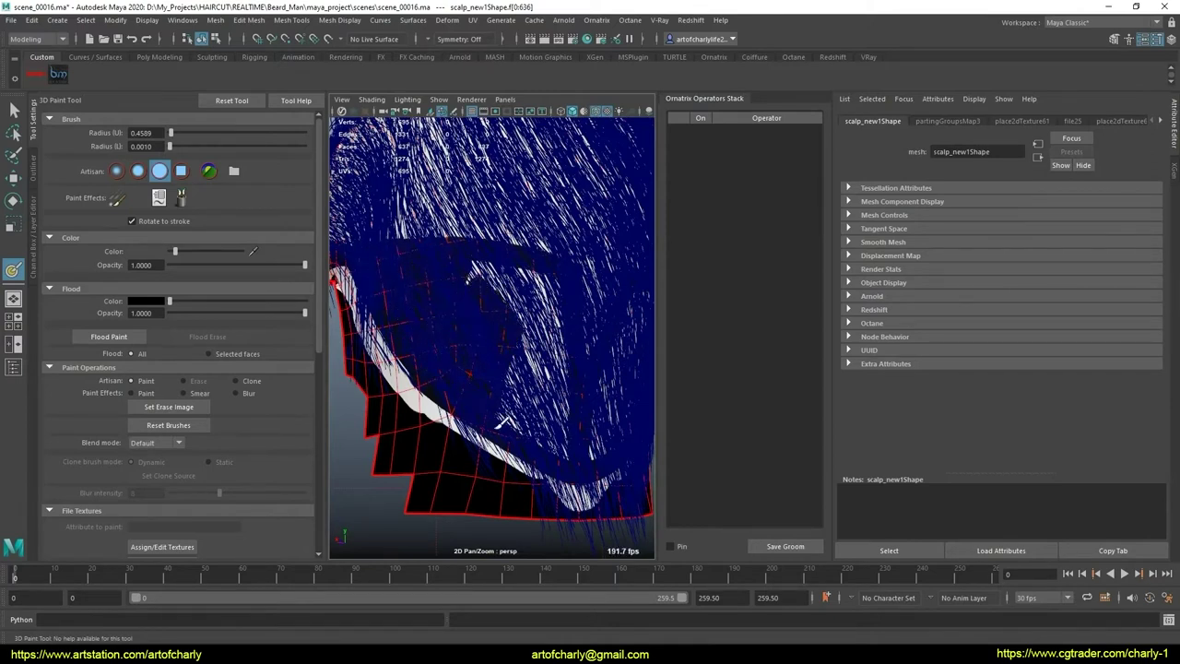
pyautogui.moveTo(541, 369)
pyautogui.mouseDown()
pyautogui.moveTo(549, 433)
pyautogui.moveTo(564, 269)
pyautogui.mouseUp()
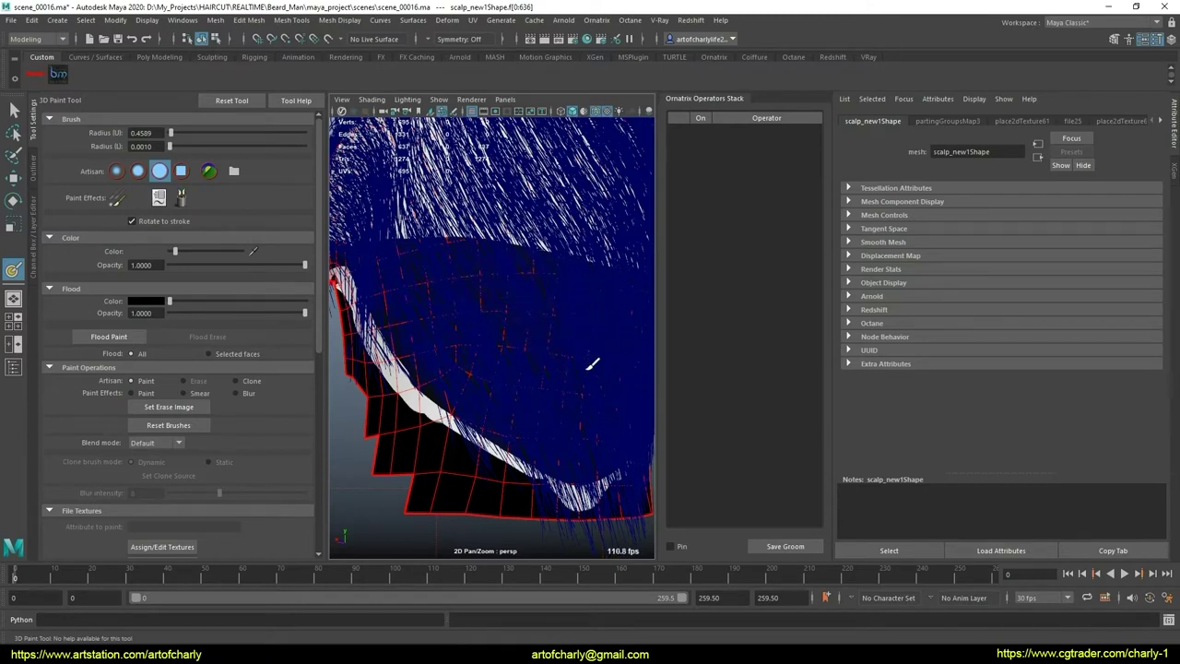
# Step: Paint black over the white patch by the ear cutout, then view the whole head
pyautogui.moveTo(535, 334)
pyautogui.keyDown('alt'); pyautogui.mouseDown()
pyautogui.moveTo(522, 408)
pyautogui.moveTo(501, 390)
pyautogui.moveTo(533, 376)
pyautogui.moveTo(465, 324)
pyautogui.mouseUp(); pyautogui.keyUp('alt')
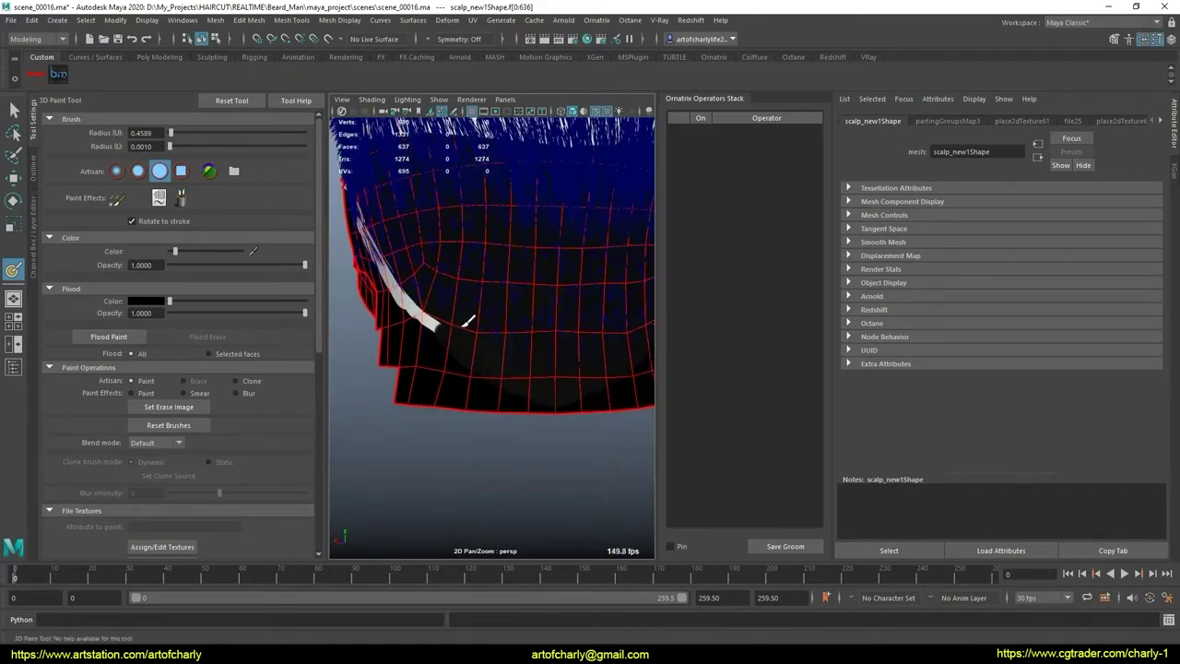
pyautogui.moveTo(512, 385)
pyautogui.keyDown('alt'); pyautogui.mouseDown()
pyautogui.moveTo(540, 395)
pyautogui.moveTo(507, 395)
pyautogui.moveTo(427, 341)
pyautogui.moveTo(446, 339)
pyautogui.mouseUp(); pyautogui.keyUp('alt')
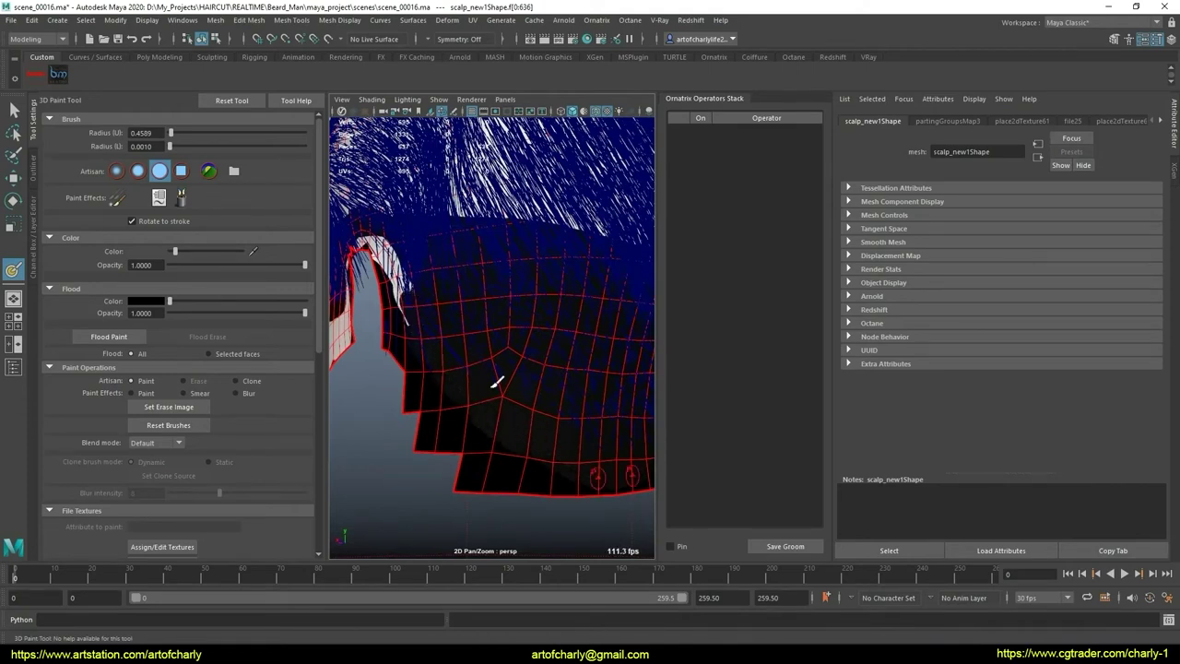
pyautogui.keyDown('alt'); pyautogui.moveTo(495, 384); pyautogui.dragTo(516, 401); pyautogui.keyUp('alt')
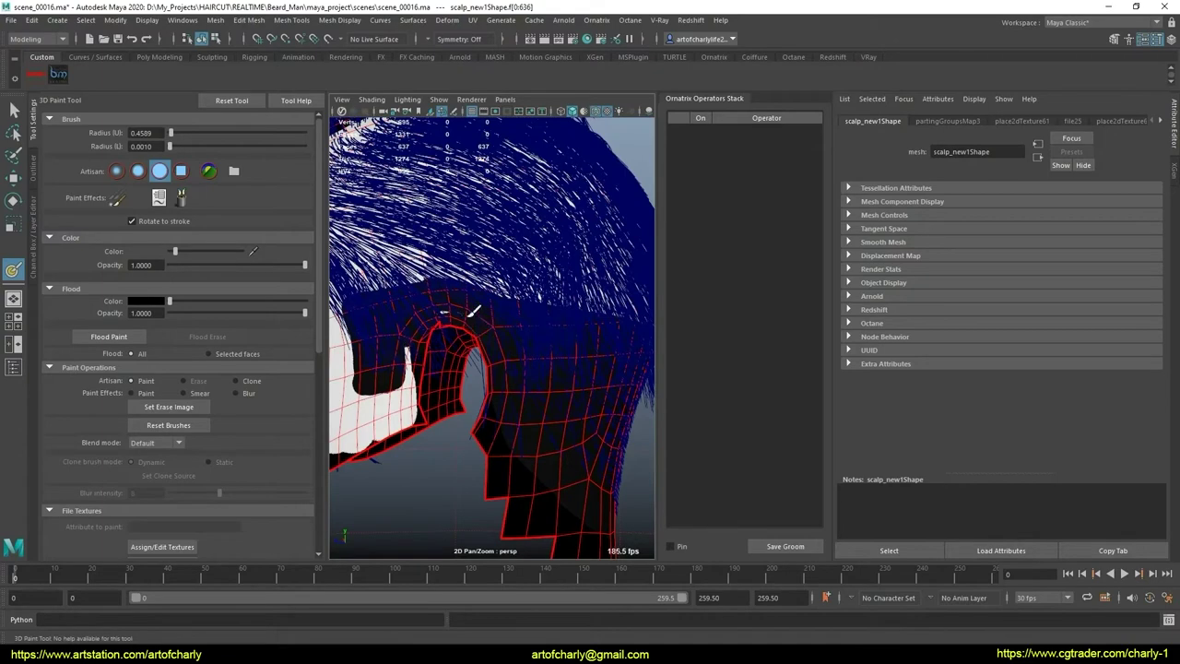
pyautogui.moveTo(399, 360)
pyautogui.keyDown('alt'); pyautogui.mouseDown()
pyautogui.moveTo(514, 356)
pyautogui.moveTo(475, 367)
pyautogui.mouseUp(); pyautogui.keyUp('alt')
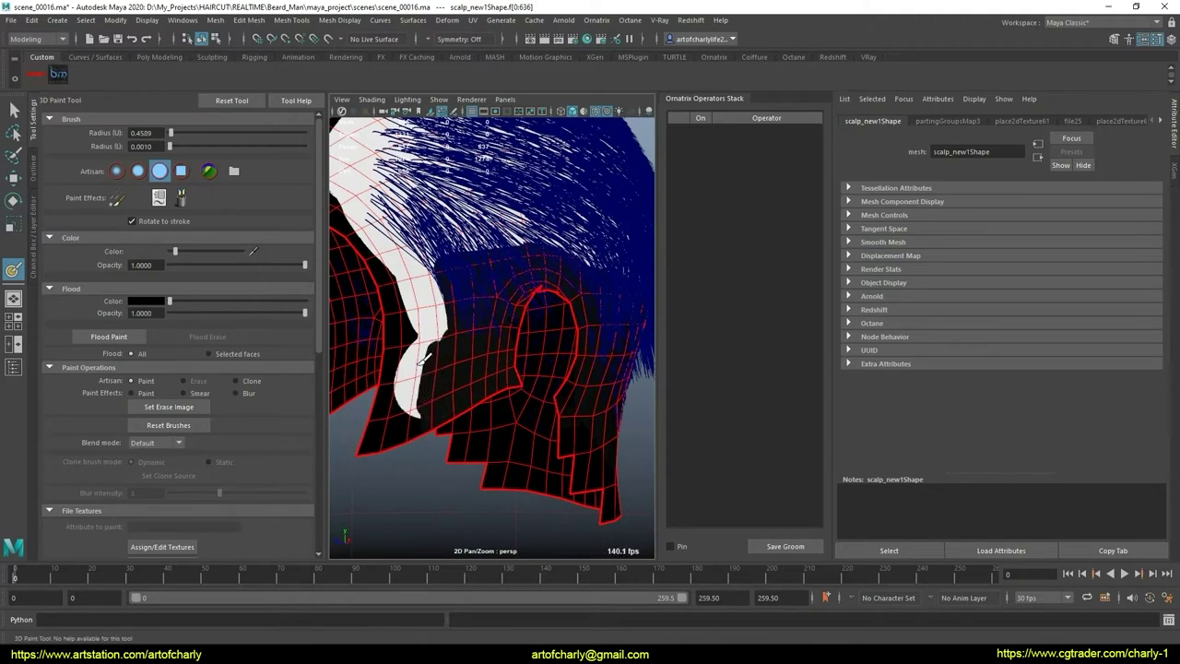
pyautogui.moveTo(409, 278); pyautogui.dragTo(442, 275)
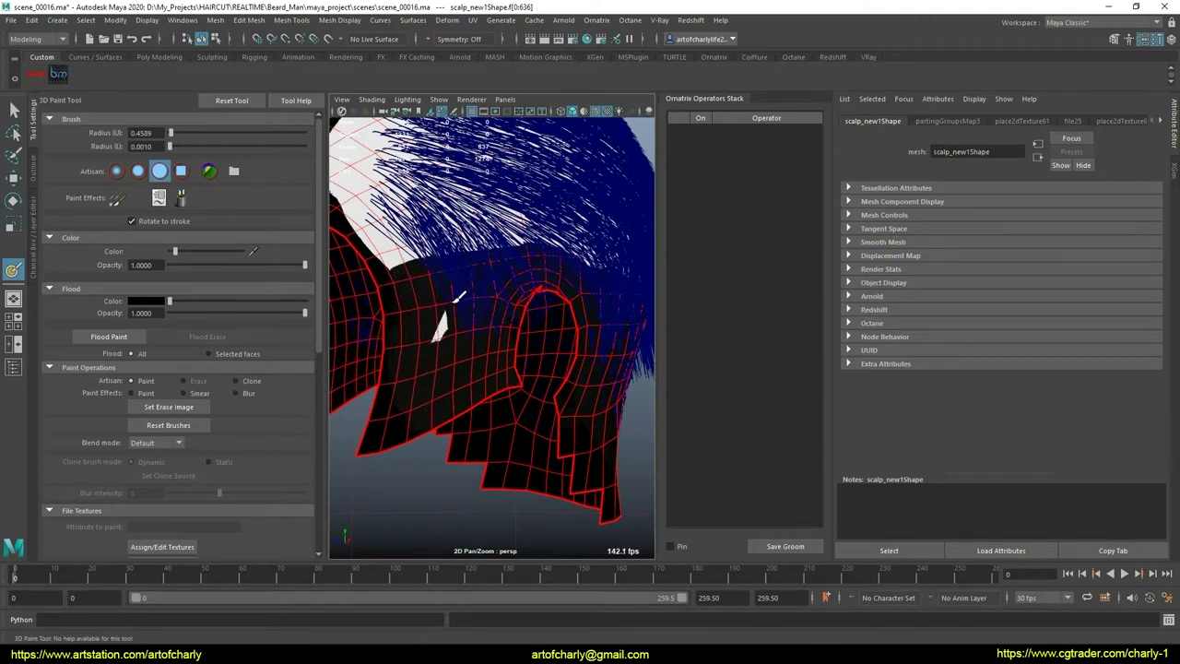
pyautogui.moveTo(521, 380)
pyautogui.keyDown('alt'); pyautogui.mouseDown()
pyautogui.moveTo(421, 371)
pyautogui.moveTo(463, 402)
pyautogui.moveTo(529, 370)
pyautogui.moveTo(421, 414)
pyautogui.moveTo(525, 374)
pyautogui.moveTo(490, 414)
pyautogui.moveTo(439, 343)
pyautogui.moveTo(534, 377)
pyautogui.mouseUp(); pyautogui.keyUp('alt')
pyautogui.keyDown('alt'); pyautogui.moveTo(534, 377); pyautogui.dragTo(479, 456, button='right'); pyautogui.keyUp('alt')
pyautogui.moveTo(479, 456)
pyautogui.keyDown('alt'); pyautogui.mouseDown()
pyautogui.moveTo(526, 390)
pyautogui.moveTo(553, 380)
pyautogui.mouseUp(); pyautogui.keyUp('alt')
pyautogui.moveTo(553, 380)
pyautogui.keyDown('alt'); pyautogui.mouseDown(button='right')
pyautogui.moveTo(543, 464)
pyautogui.moveTo(562, 506)
pyautogui.moveTo(547, 310)
pyautogui.moveTo(527, 398)
pyautogui.mouseUp(button='right'); pyautogui.keyUp('alt')
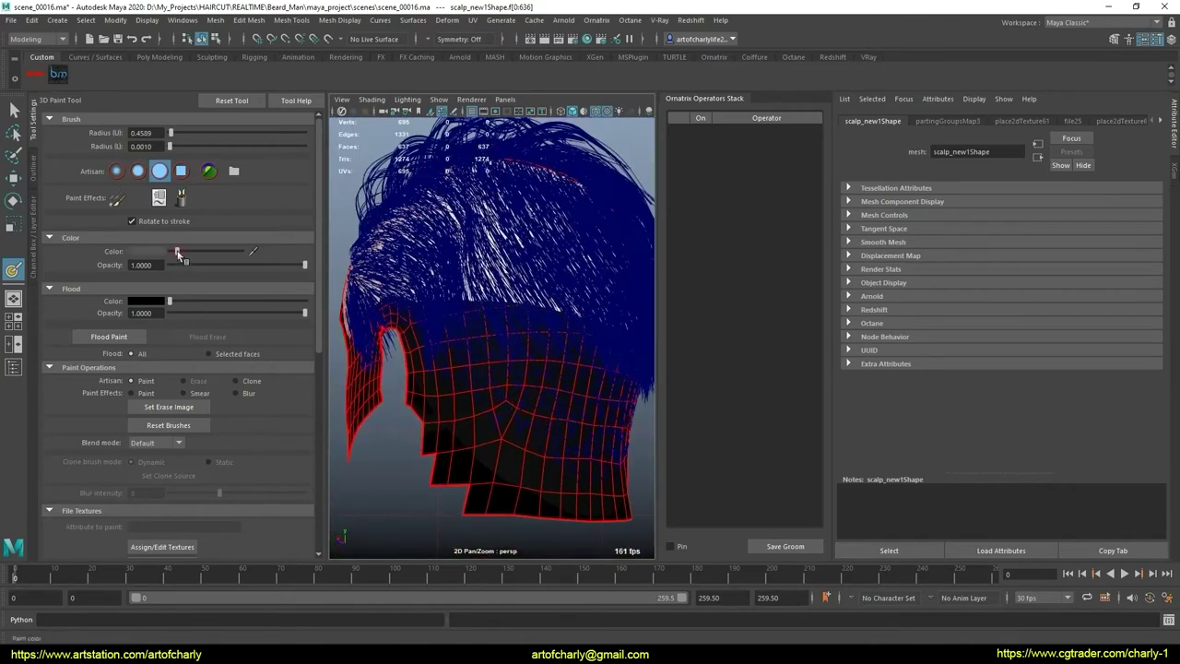
# Step: Paint darker length values over the white strands near the hairline to shorten them
pyautogui.keyDown('alt'); pyautogui.moveTo(517, 359); pyautogui.dragTo(500, 377, button='right'); pyautogui.keyUp('alt')
pyautogui.moveTo(500, 377)
pyautogui.keyDown('alt'); pyautogui.mouseDown()
pyautogui.moveTo(494, 355)
pyautogui.moveTo(509, 377)
pyautogui.moveTo(600, 375)
pyautogui.moveTo(469, 368)
pyautogui.mouseUp(); pyautogui.keyUp('alt')
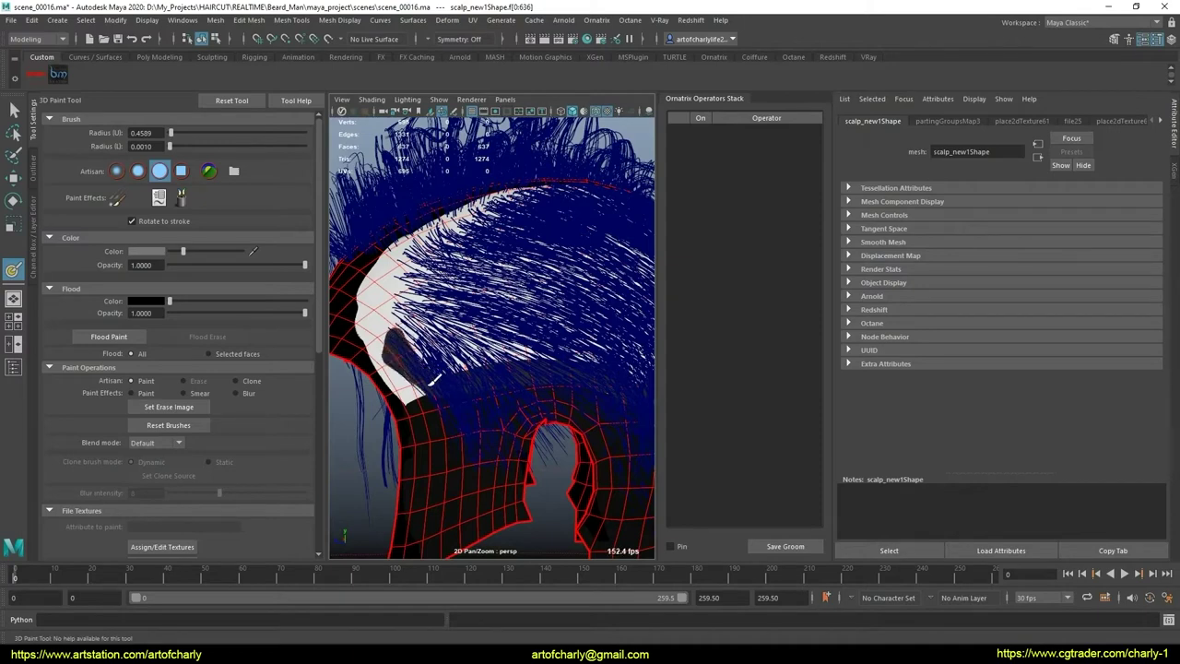
pyautogui.moveTo(415, 286); pyautogui.dragTo(449, 302)
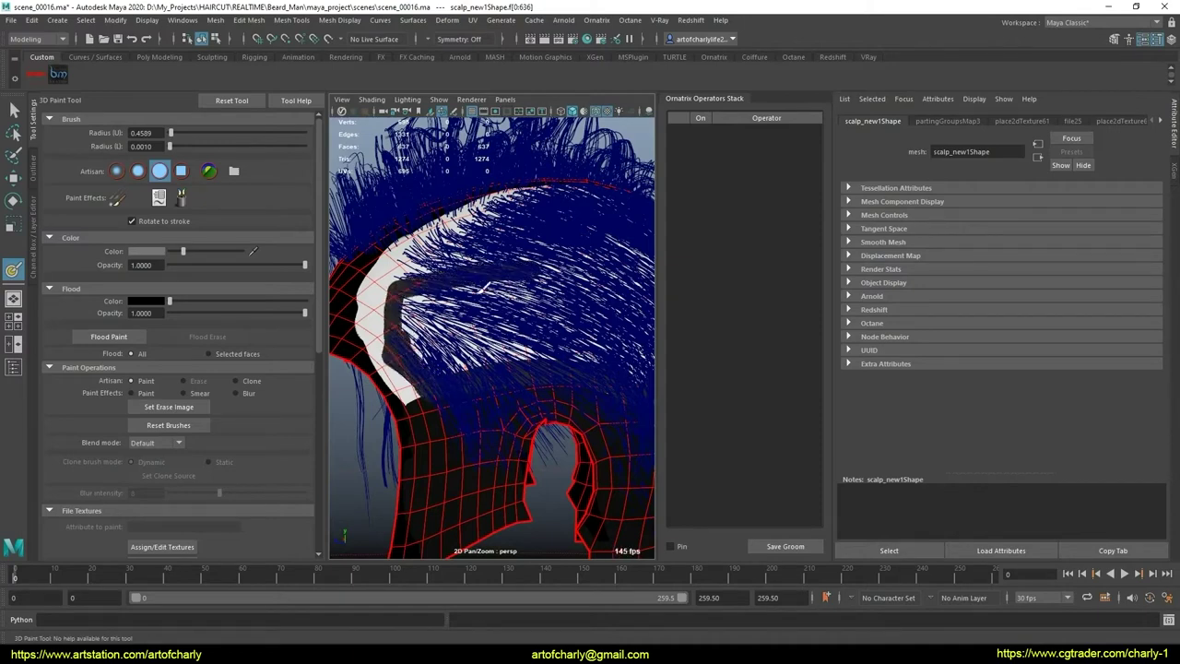
pyautogui.moveTo(435, 321); pyautogui.dragTo(534, 344)
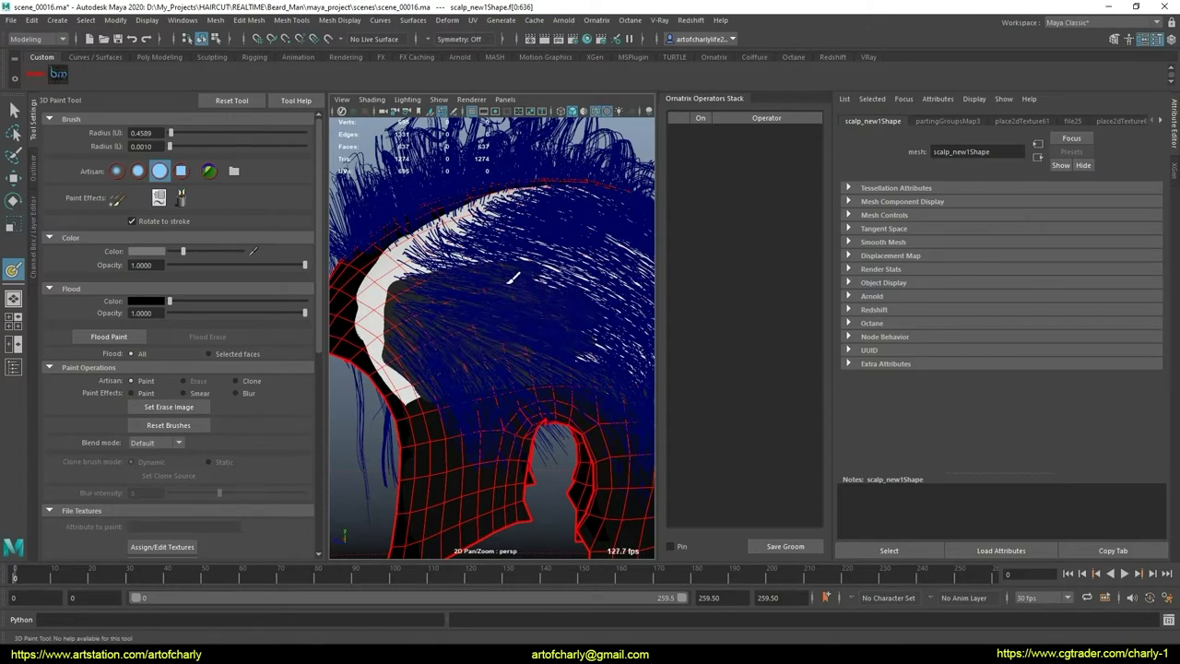
# Step: Orbit to the back of the head and zoom in on the white hairline band
pyautogui.keyDown('alt'); pyautogui.moveTo(557, 327); pyautogui.dragTo(481, 346); pyautogui.keyUp('alt')
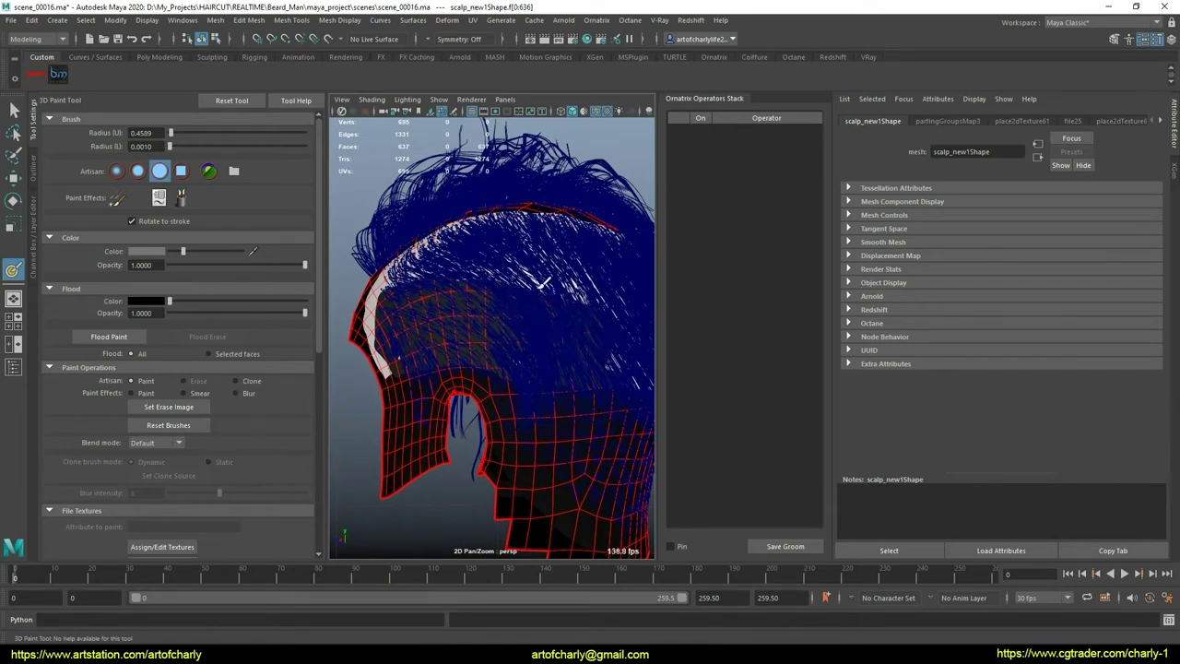
pyautogui.moveTo(585, 322)
pyautogui.keyDown('alt'); pyautogui.mouseDown()
pyautogui.moveTo(500, 360)
pyautogui.moveTo(472, 355)
pyautogui.moveTo(498, 373)
pyautogui.mouseUp(); pyautogui.keyUp('alt')
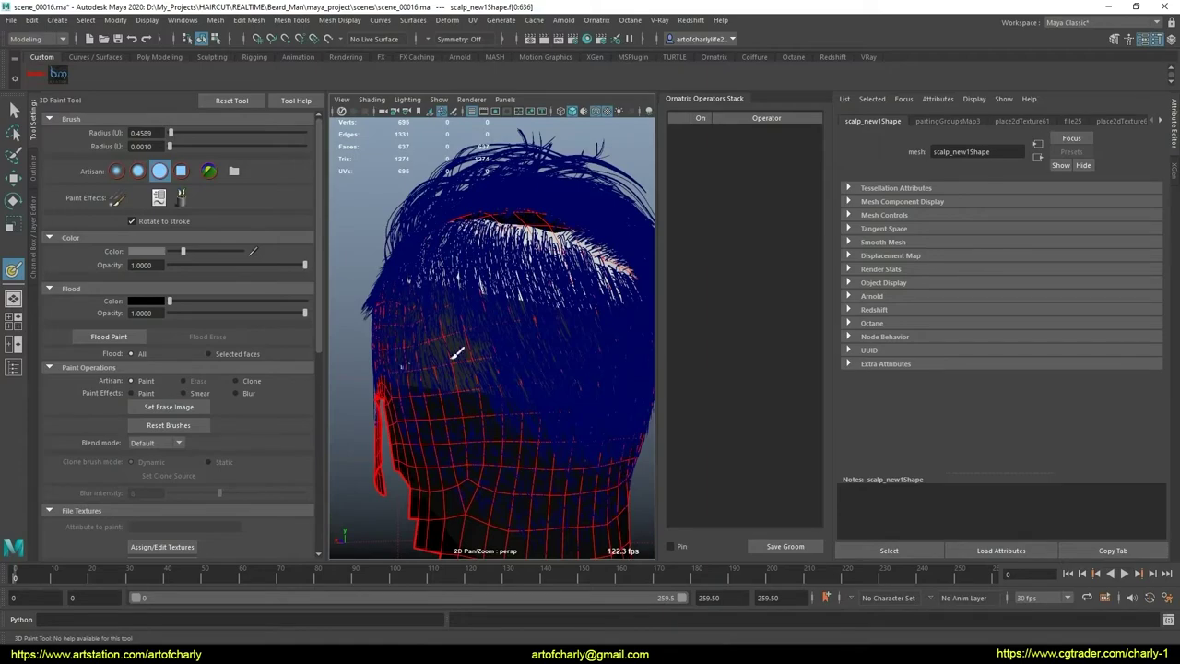
pyautogui.moveTo(457, 352)
pyautogui.keyDown('alt'); pyautogui.mouseDown()
pyautogui.moveTo(474, 381)
pyautogui.moveTo(448, 382)
pyautogui.moveTo(540, 356)
pyautogui.moveTo(553, 474)
pyautogui.moveTo(561, 430)
pyautogui.moveTo(508, 430)
pyautogui.moveTo(448, 390)
pyautogui.moveTo(598, 421)
pyautogui.moveTo(574, 384)
pyautogui.moveTo(489, 370)
pyautogui.mouseUp(); pyautogui.keyUp('alt')
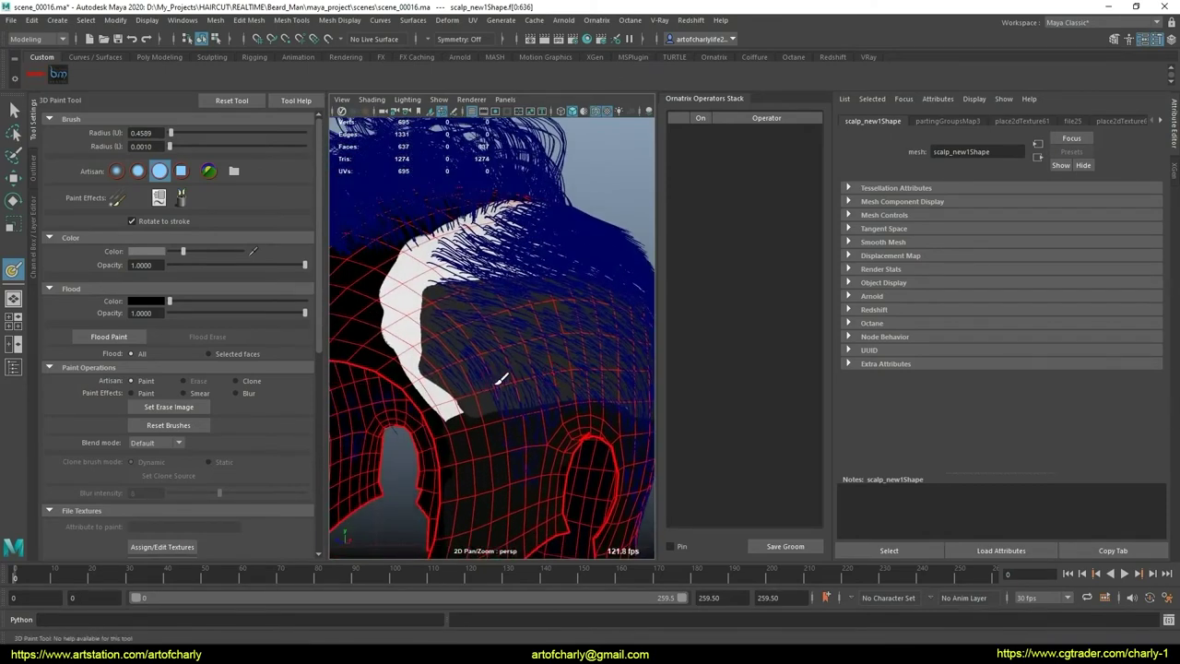
pyautogui.scroll(2, 501, 377)
pyautogui.scroll(2, 516, 411)
pyautogui.scroll(2, 501, 396)
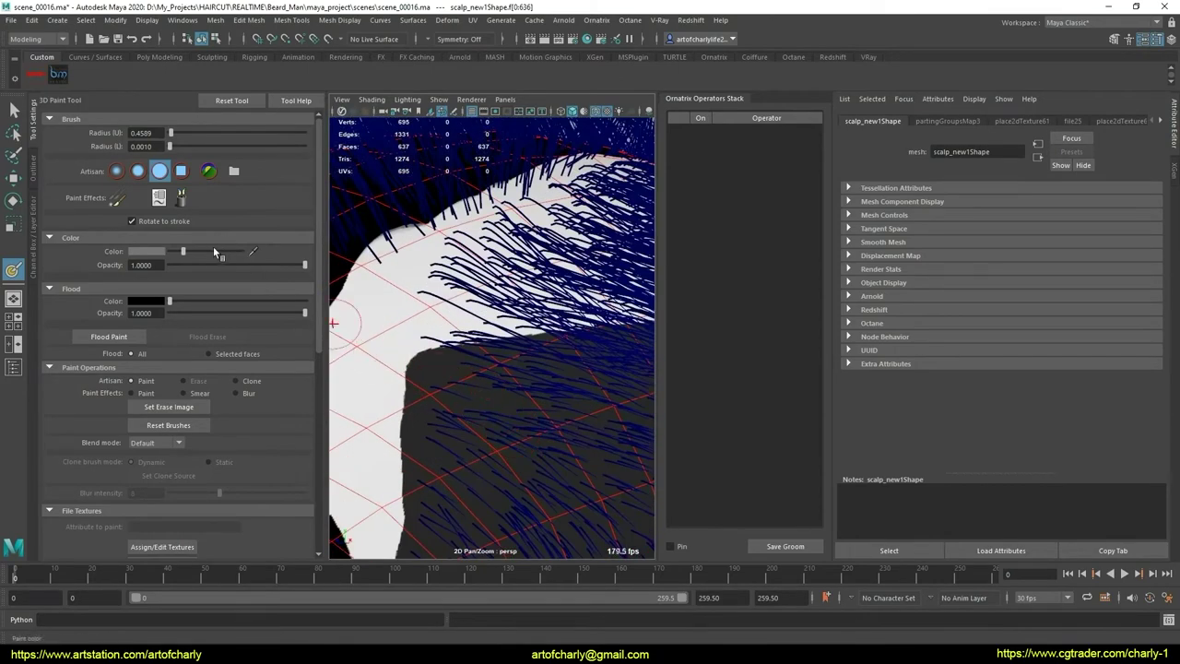
# Step: Set the paint colour to mid grey and paint over the white side band
pyautogui.moveTo(196, 253); pyautogui.dragTo(201, 252)
pyautogui.moveTo(434, 387)
pyautogui.keyDown('alt'); pyautogui.mouseDown()
pyautogui.moveTo(461, 368)
pyautogui.moveTo(442, 378)
pyautogui.moveTo(460, 272)
pyautogui.moveTo(562, 249)
pyautogui.moveTo(553, 313)
pyautogui.moveTo(499, 347)
pyautogui.mouseUp(); pyautogui.keyUp('alt')
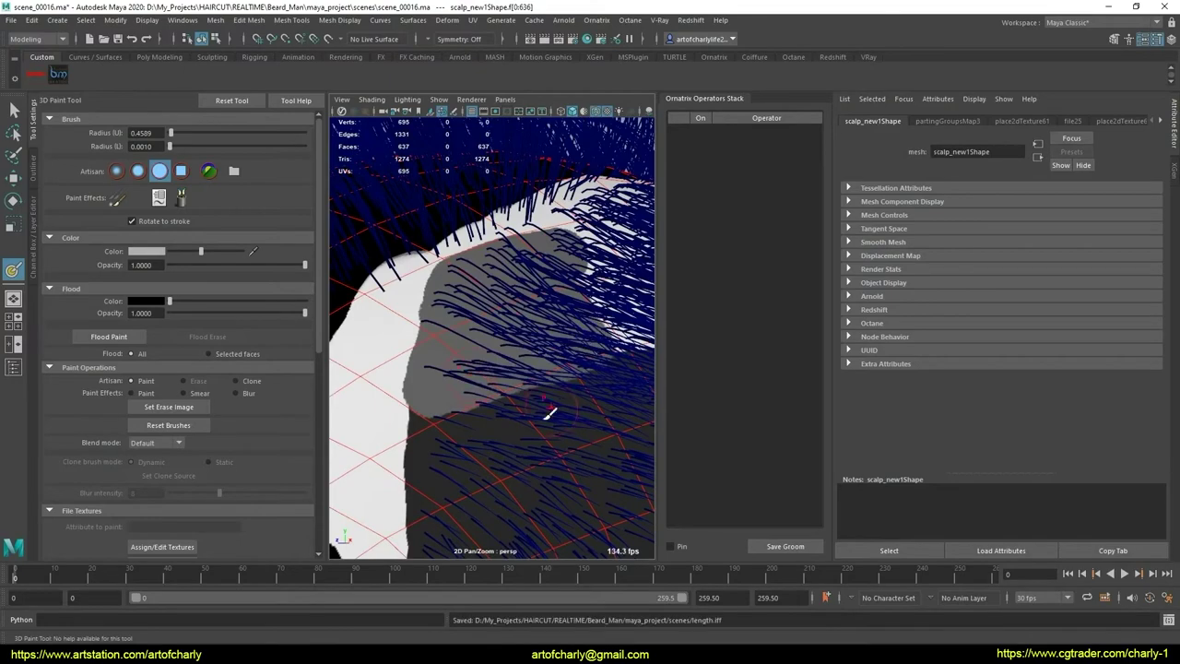
pyautogui.moveTo(547, 413)
pyautogui.keyDown('alt'); pyautogui.mouseDown()
pyautogui.moveTo(448, 396)
pyautogui.moveTo(530, 378)
pyautogui.moveTo(492, 430)
pyautogui.moveTo(435, 309)
pyautogui.moveTo(534, 264)
pyautogui.moveTo(564, 334)
pyautogui.moveTo(561, 396)
pyautogui.moveTo(613, 336)
pyautogui.mouseUp(); pyautogui.keyUp('alt')
pyautogui.moveTo(505, 290)
pyautogui.mouseDown()
pyautogui.moveTo(518, 254)
pyautogui.moveTo(516, 269)
pyautogui.moveTo(553, 258)
pyautogui.moveTo(570, 288)
pyautogui.moveTo(502, 414)
pyautogui.moveTo(459, 365)
pyautogui.moveTo(553, 277)
pyautogui.moveTo(656, 222)
pyautogui.mouseUp()
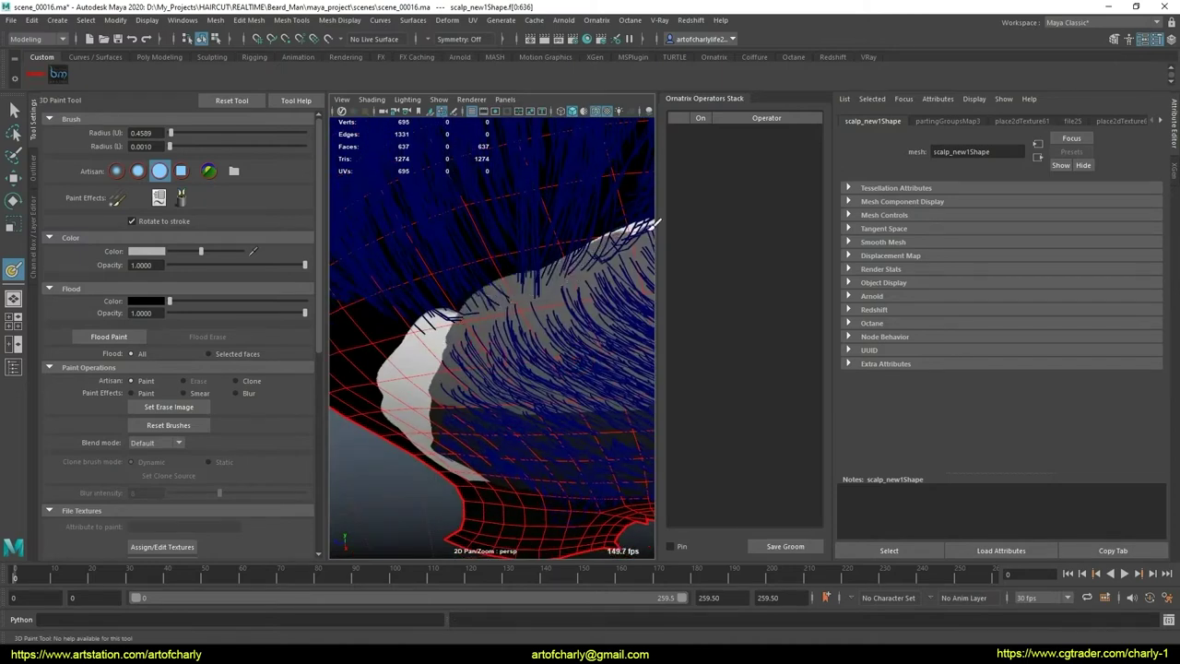
pyautogui.moveTo(498, 369)
pyautogui.keyDown('alt'); pyautogui.mouseDown()
pyautogui.moveTo(484, 341)
pyautogui.moveTo(422, 361)
pyautogui.mouseUp(); pyautogui.keyUp('alt')
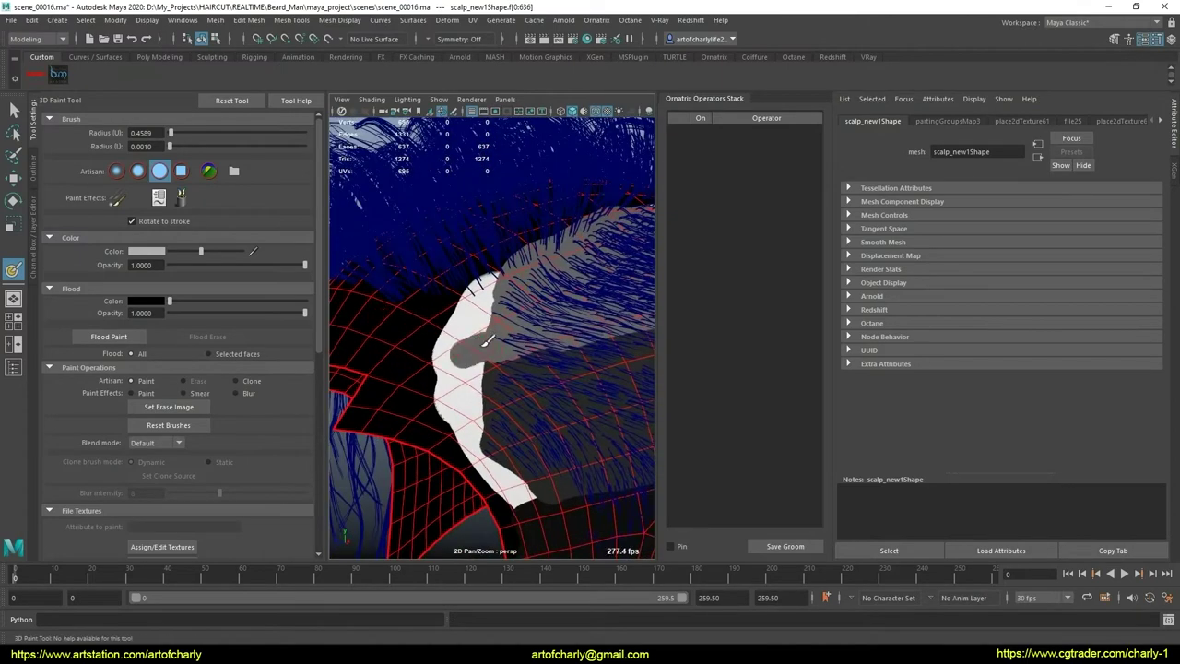
pyautogui.moveTo(506, 288); pyautogui.dragTo(449, 313)
# Step: Extend the grey paint up to the scalp's top edge and over remaining white strands
pyautogui.moveTo(554, 310)
pyautogui.keyDown('alt'); pyautogui.mouseDown()
pyautogui.moveTo(441, 330)
pyautogui.moveTo(471, 339)
pyautogui.mouseUp(); pyautogui.keyUp('alt')
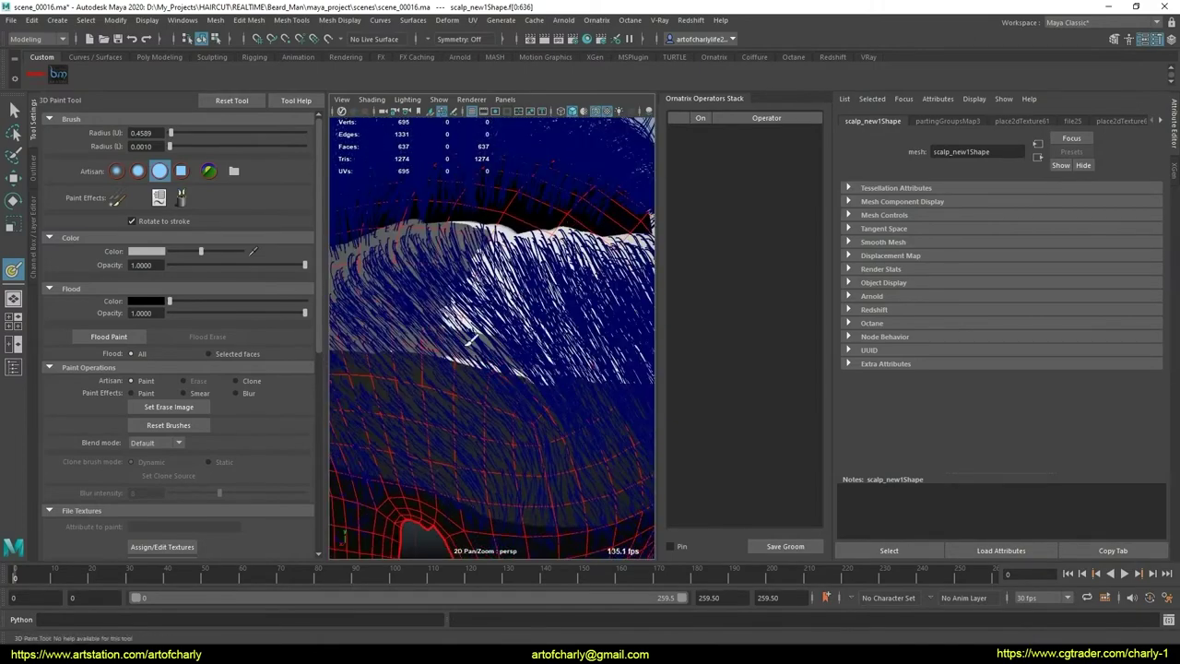
pyautogui.moveTo(544, 357)
pyautogui.mouseDown()
pyautogui.moveTo(525, 323)
pyautogui.moveTo(480, 313)
pyautogui.moveTo(495, 233)
pyautogui.mouseUp()
pyautogui.moveTo(425, 223)
pyautogui.mouseDown()
pyautogui.moveTo(538, 246)
pyautogui.moveTo(544, 293)
pyautogui.moveTo(504, 308)
pyautogui.moveTo(533, 323)
pyautogui.moveTo(474, 341)
pyautogui.mouseUp()
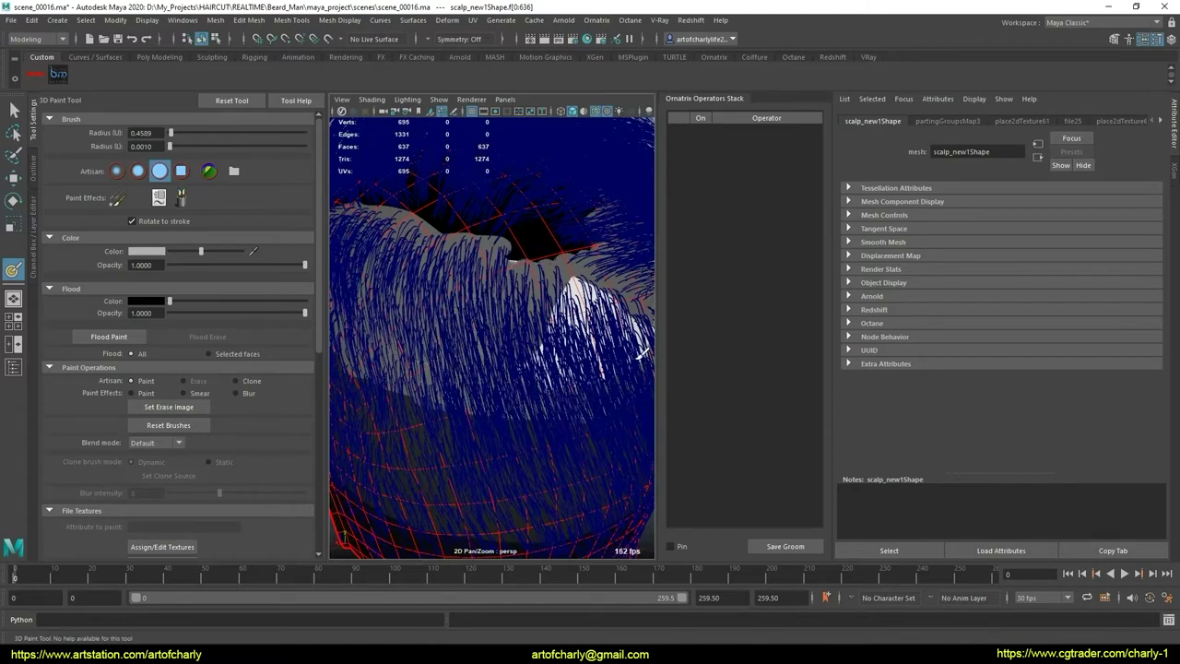
pyautogui.moveTo(597, 342); pyautogui.dragTo(546, 312)
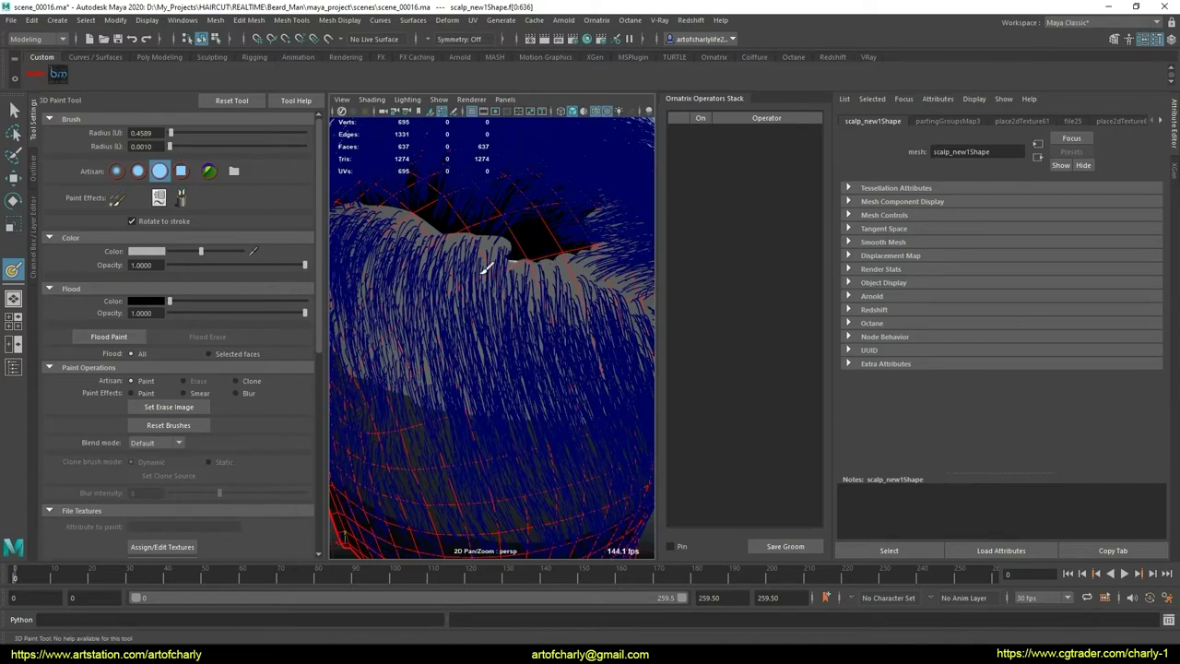
# Step: Check the grey fade from around the head and save the length texture
pyautogui.moveTo(544, 420)
pyautogui.keyDown('alt'); pyautogui.mouseDown()
pyautogui.moveTo(450, 344)
pyautogui.moveTo(448, 361)
pyautogui.moveTo(529, 408)
pyautogui.moveTo(509, 369)
pyautogui.moveTo(509, 414)
pyautogui.moveTo(508, 285)
pyautogui.mouseUp(); pyautogui.keyUp('alt')
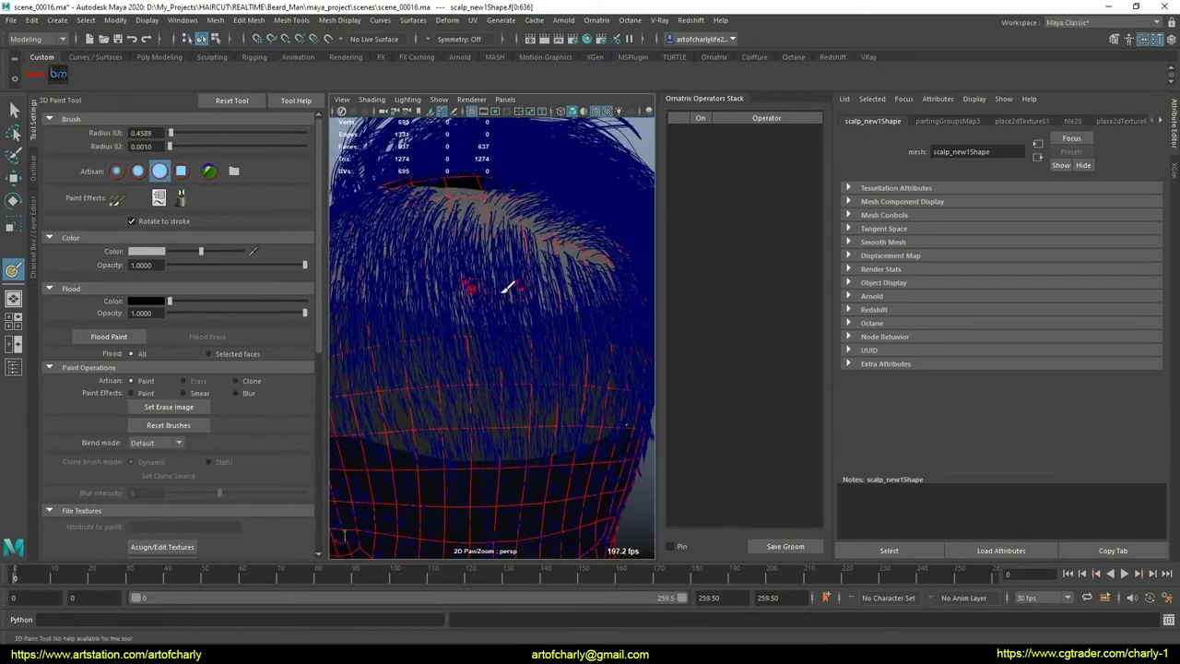
pyautogui.moveTo(474, 337)
pyautogui.keyDown('alt'); pyautogui.mouseDown()
pyautogui.moveTo(393, 356)
pyautogui.moveTo(439, 366)
pyautogui.moveTo(482, 345)
pyautogui.moveTo(444, 316)
pyautogui.mouseUp(); pyautogui.keyUp('alt')
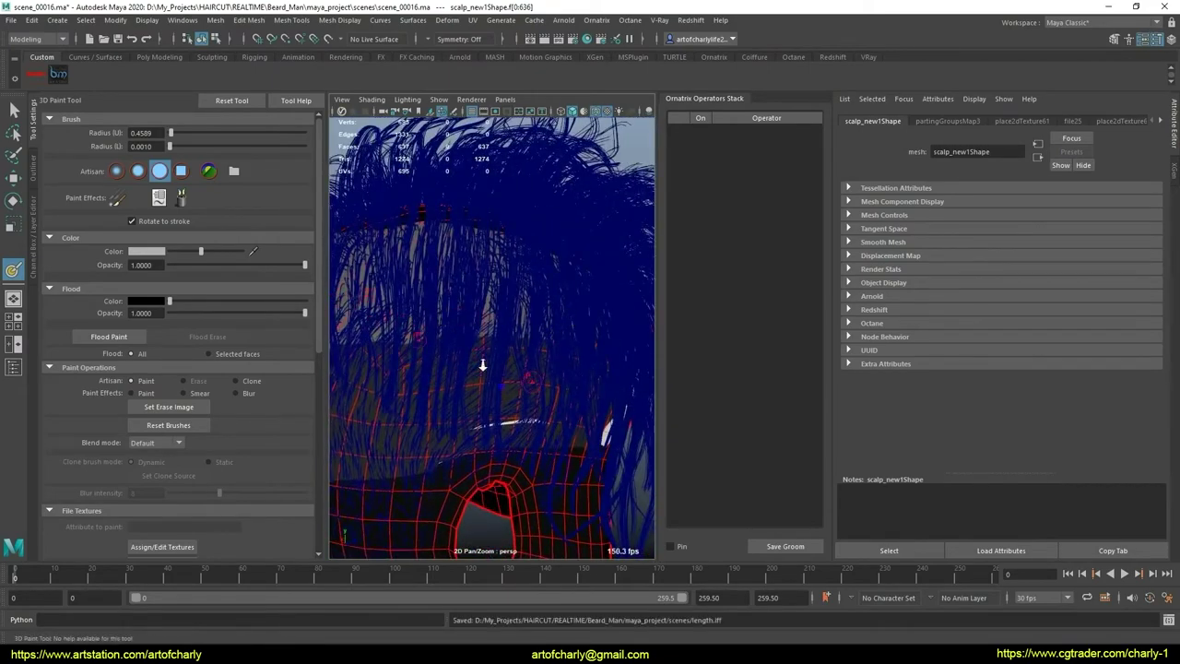
pyautogui.moveTo(402, 326)
pyautogui.keyDown('alt'); pyautogui.mouseDown(button='right')
pyautogui.moveTo(368, 304)
pyautogui.moveTo(509, 424)
pyautogui.moveTo(370, 365)
pyautogui.mouseUp(button='right'); pyautogui.keyUp('alt')
pyautogui.keyDown('alt'); pyautogui.moveTo(544, 354); pyautogui.dragTo(580, 328, button='right'); pyautogui.keyUp('alt')
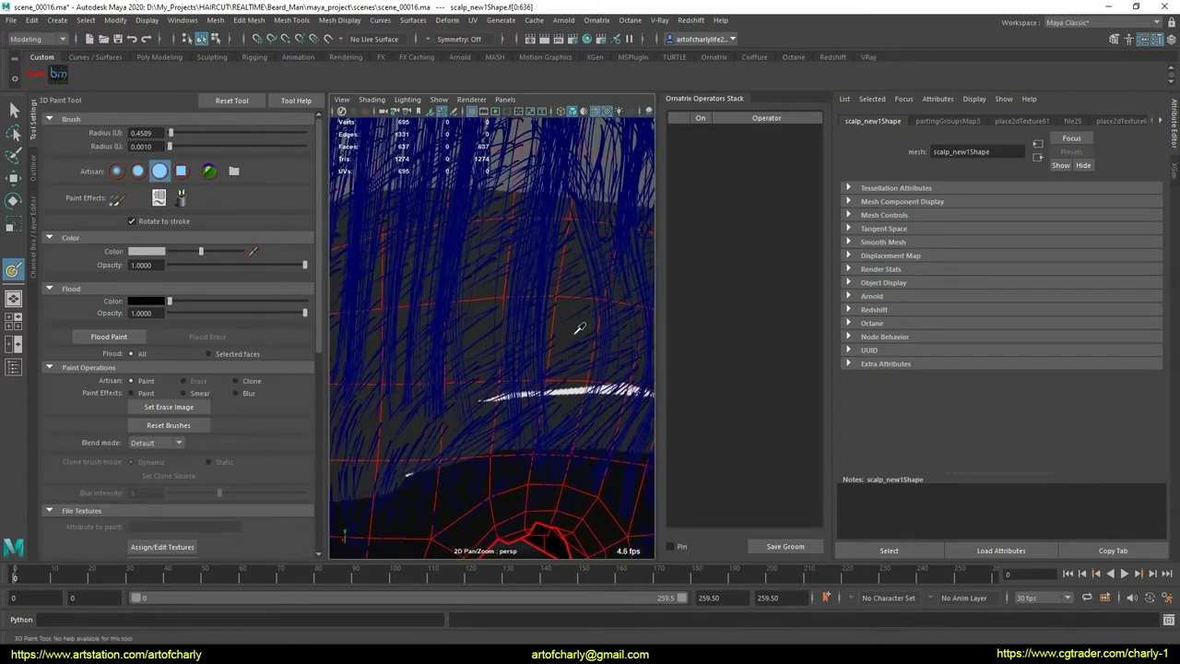
pyautogui.keyDown('alt'); pyautogui.moveTo(630, 389); pyautogui.dragTo(411, 393, button='right'); pyautogui.keyUp('alt')
pyautogui.keyDown('alt'); pyautogui.moveTo(584, 361); pyautogui.dragTo(479, 361); pyautogui.keyUp('alt')
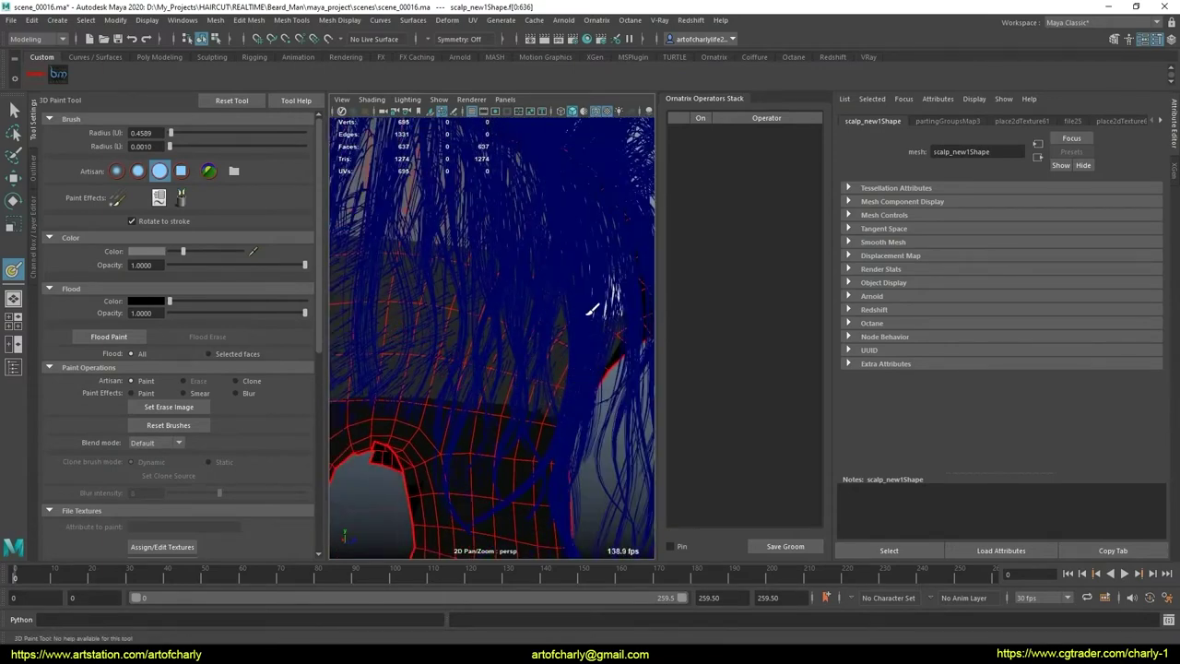
pyautogui.moveTo(493, 433)
pyautogui.keyDown('alt'); pyautogui.mouseDown()
pyautogui.moveTo(574, 361)
pyautogui.moveTo(632, 396)
pyautogui.moveTo(611, 360)
pyautogui.moveTo(569, 378)
pyautogui.moveTo(605, 387)
pyautogui.moveTo(513, 387)
pyautogui.mouseUp(); pyautogui.keyUp('alt')
pyautogui.moveTo(514, 387)
pyautogui.keyDown('alt'); pyautogui.mouseDown(button='right')
pyautogui.moveTo(547, 377)
pyautogui.moveTo(494, 327)
pyautogui.mouseUp(button='right'); pyautogui.keyUp('alt')
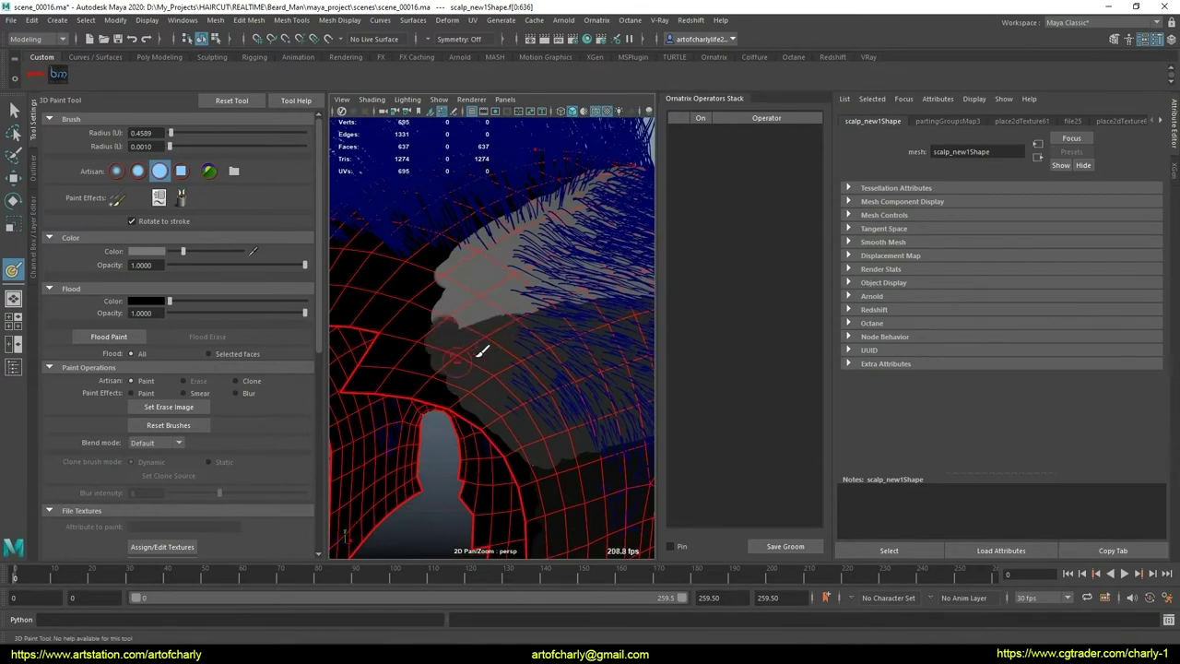
pyautogui.press('f')
pyautogui.moveTo(481, 351)
pyautogui.keyDown('alt'); pyautogui.mouseDown()
pyautogui.moveTo(516, 355)
pyautogui.moveTo(492, 361)
pyautogui.mouseUp(); pyautogui.keyUp('alt')
pyautogui.moveTo(492, 360)
pyautogui.keyDown('alt'); pyautogui.mouseDown(button='right')
pyautogui.moveTo(494, 378)
pyautogui.moveTo(466, 378)
pyautogui.mouseUp(button='right'); pyautogui.keyUp('alt')
pyautogui.scroll(-2, 277, 417)
pyautogui.scroll(-3, 225, 412)
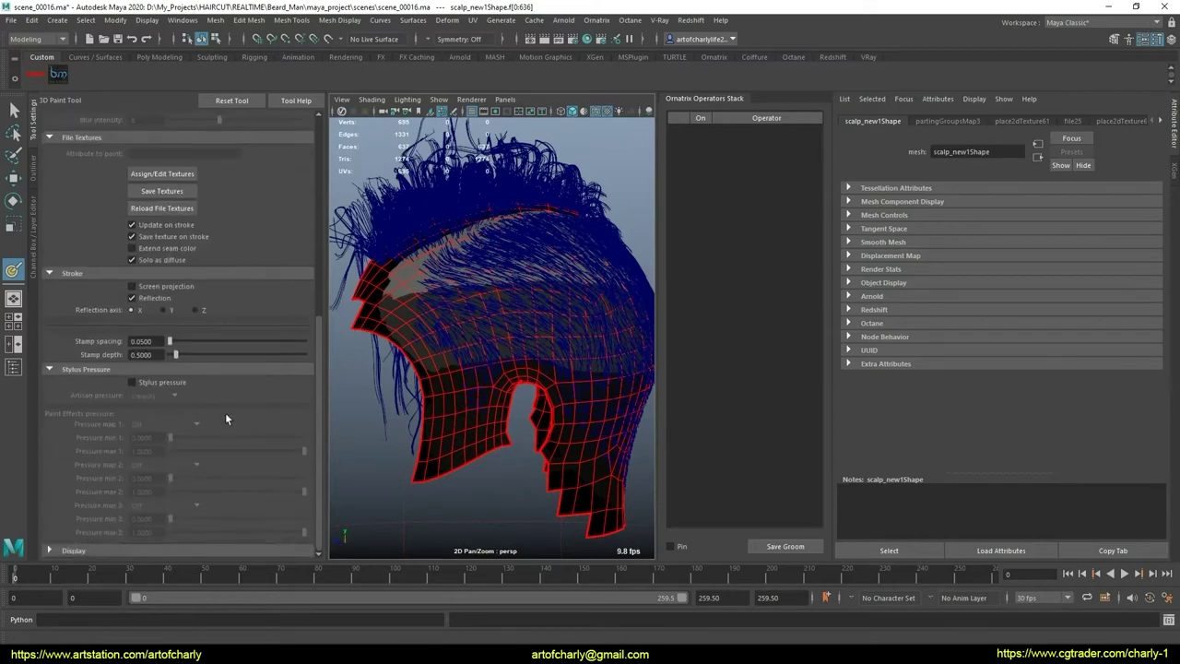
pyautogui.scroll(-2, 203, 369)
pyautogui.click(172, 309)
# Step: Leave painting, select the hair in shaded view and set BakedHair1's Display Fraction to 1
pyautogui.keyDown('alt'); pyautogui.moveTo(345, 371); pyautogui.dragTo(485, 372, button='right'); pyautogui.keyUp('alt')
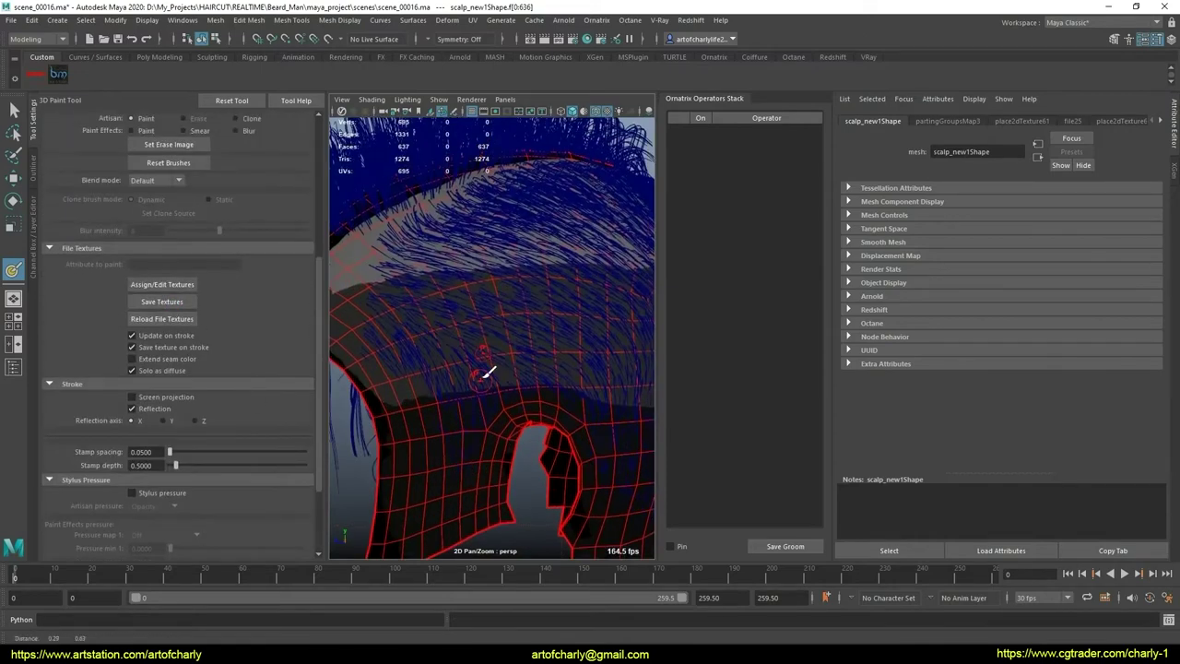
pyautogui.press('q')
pyautogui.scroll(-3, 487, 360)
pyautogui.press('5')
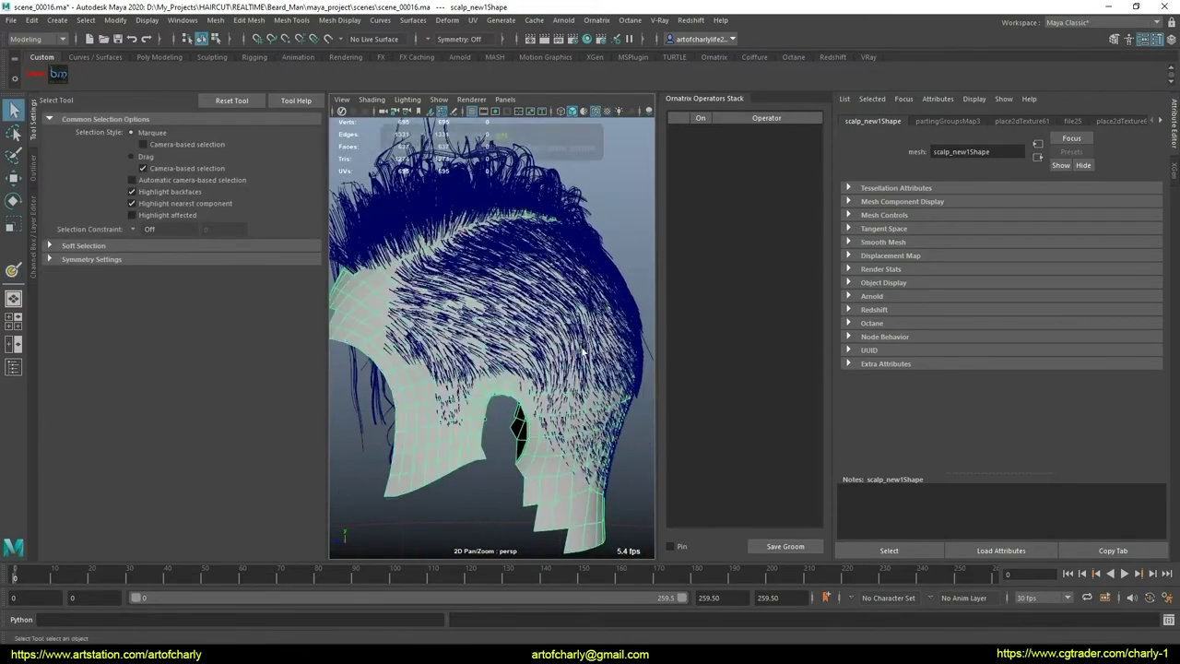
pyautogui.moveTo(561, 306)
pyautogui.keyDown('alt'); pyautogui.mouseDown()
pyautogui.moveTo(534, 328)
pyautogui.moveTo(618, 357)
pyautogui.mouseUp(); pyautogui.keyUp('alt')
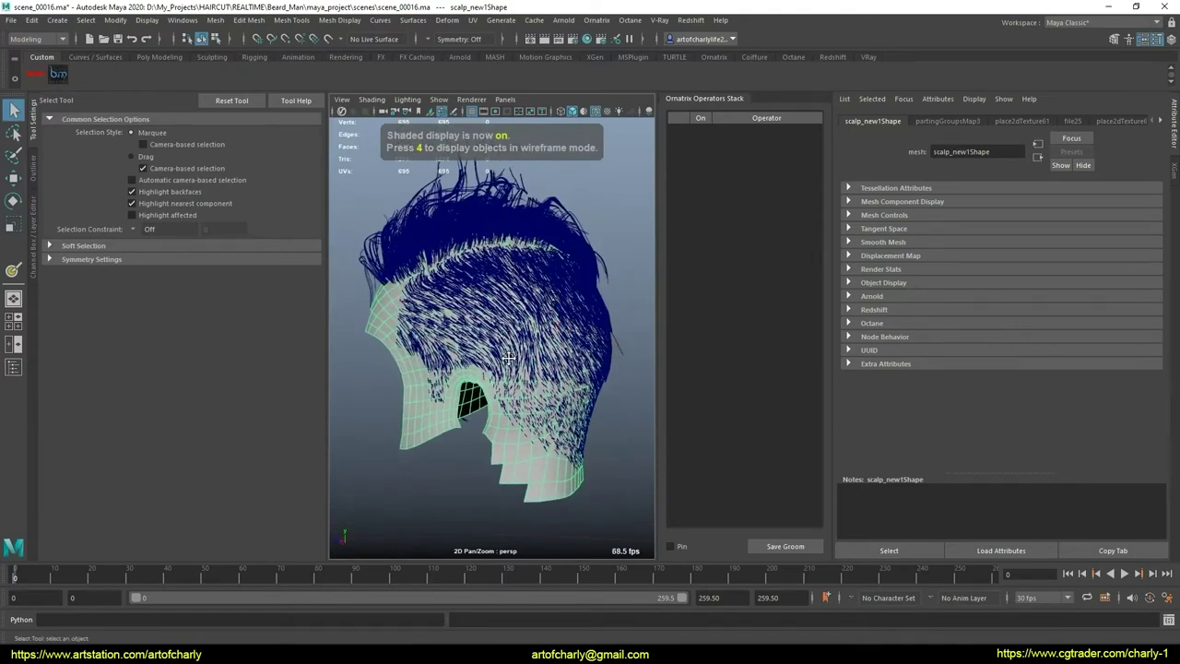
pyautogui.click(509, 358)
pyautogui.click(742, 226)
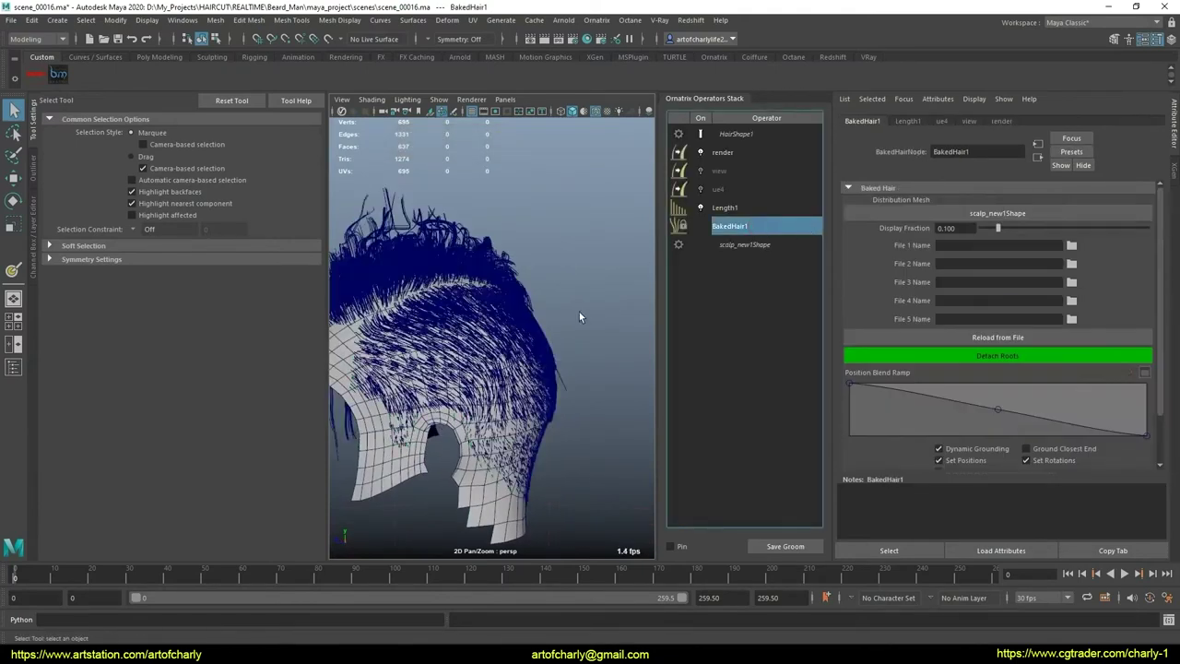
pyautogui.click(595, 112)
pyautogui.write('1')
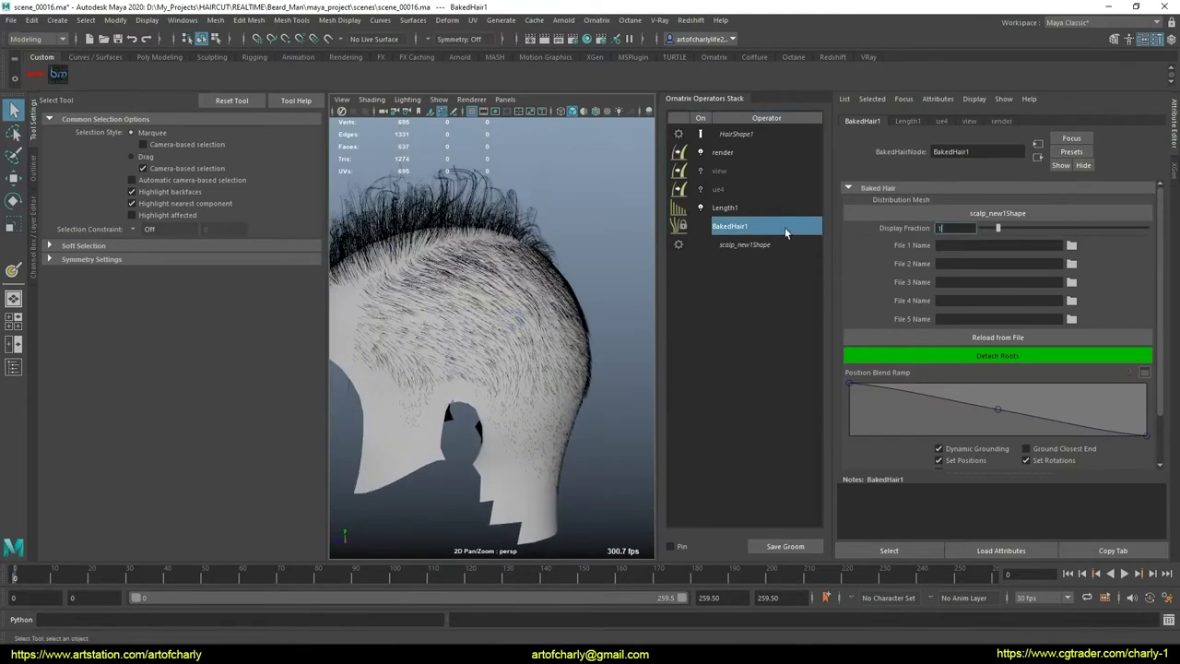
pyautogui.press('Return')
# Step: Inspect the denser fade at the nape, then pick Length1 and resume painting the scalp
pyautogui.moveTo(590, 285)
pyautogui.keyDown('alt'); pyautogui.mouseDown()
pyautogui.moveTo(463, 400)
pyautogui.moveTo(525, 425)
pyautogui.moveTo(431, 420)
pyautogui.moveTo(590, 430)
pyautogui.moveTo(469, 414)
pyautogui.moveTo(489, 415)
pyautogui.moveTo(485, 400)
pyautogui.moveTo(421, 405)
pyautogui.moveTo(630, 403)
pyautogui.moveTo(605, 407)
pyautogui.moveTo(553, 374)
pyautogui.moveTo(556, 392)
pyautogui.moveTo(540, 344)
pyautogui.mouseUp(); pyautogui.keyUp('alt')
pyautogui.keyDown('alt'); pyautogui.moveTo(540, 345); pyautogui.dragTo(539, 329, button='right'); pyautogui.keyUp('alt')
pyautogui.moveTo(539, 329)
pyautogui.keyDown('alt'); pyautogui.mouseDown()
pyautogui.moveTo(421, 271)
pyautogui.moveTo(500, 341)
pyautogui.moveTo(432, 302)
pyautogui.moveTo(477, 340)
pyautogui.mouseUp(); pyautogui.keyUp('alt')
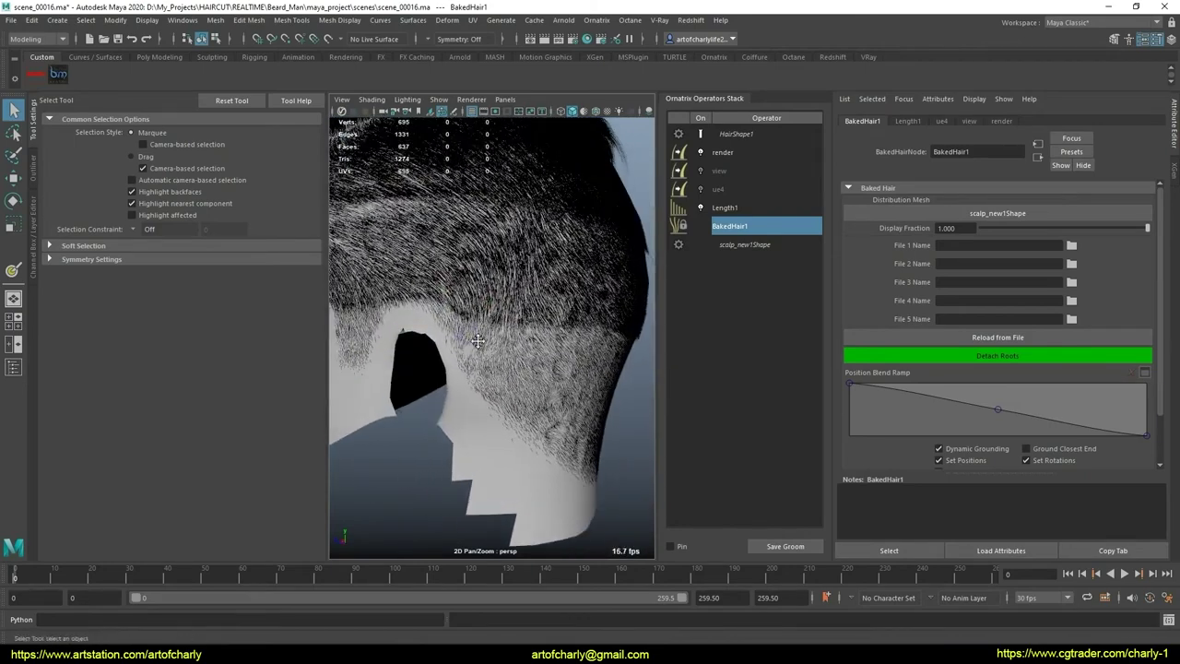
pyautogui.scroll(3, 477, 340)
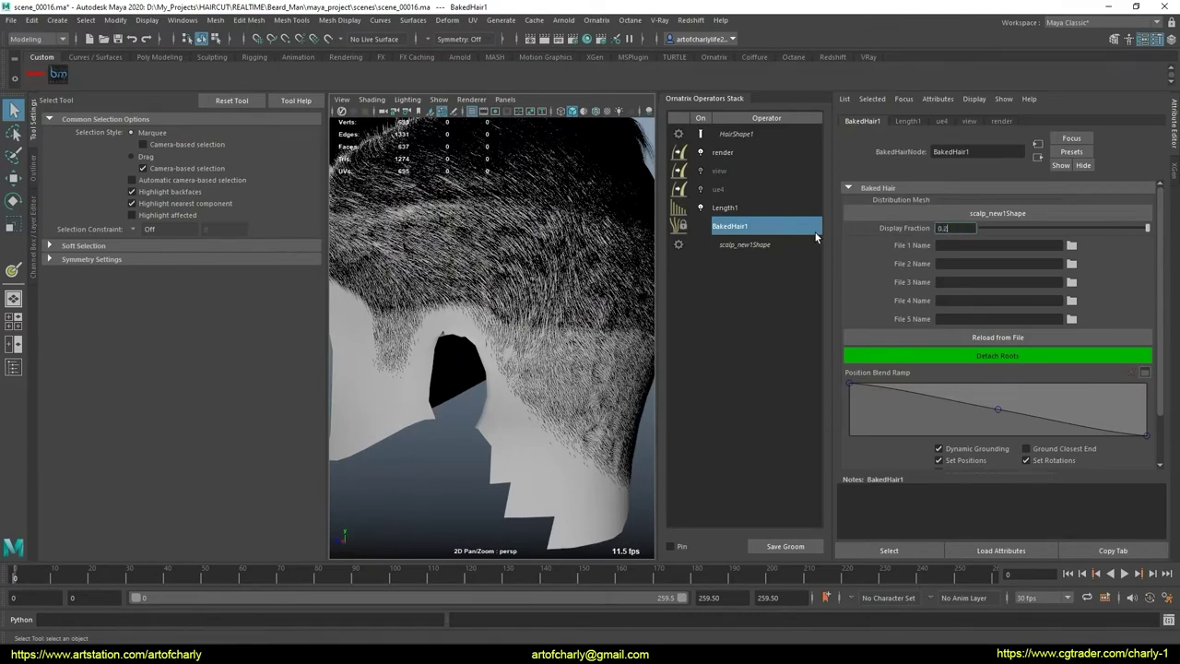
pyautogui.click(728, 208)
pyautogui.click(1152, 273)
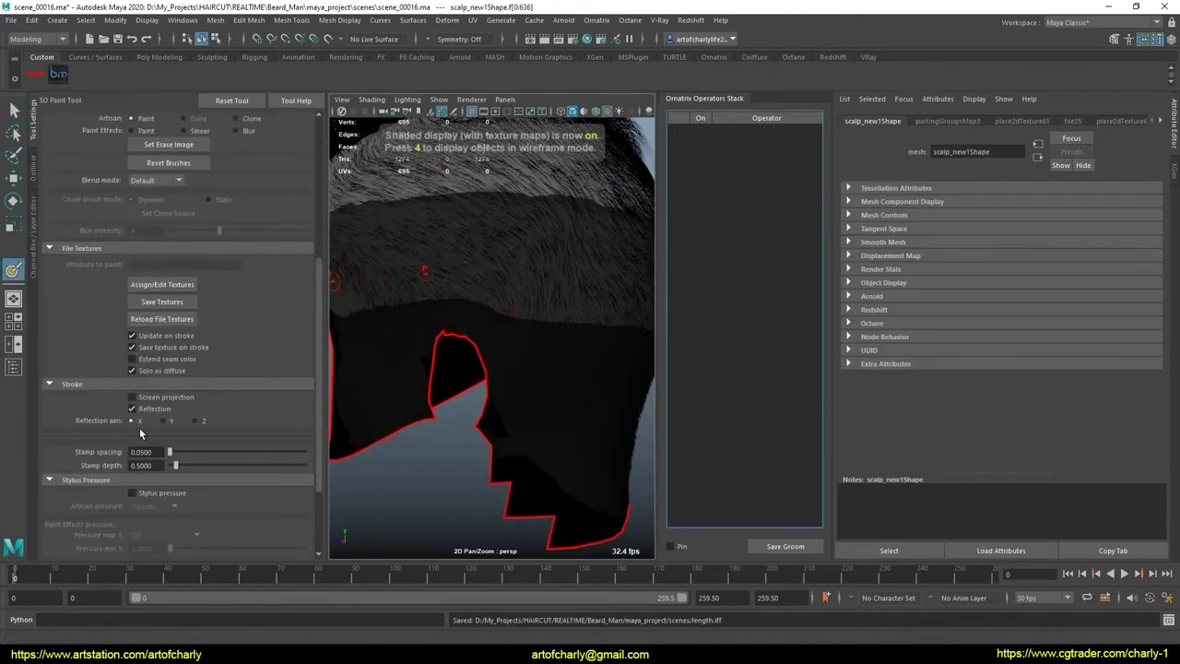
# Step: Tumble and zoom around the scalp to frame the area below the hairline for black painting
pyautogui.scroll(5, 263, 281)
pyautogui.moveTo(556, 307)
pyautogui.keyDown('alt'); pyautogui.mouseDown()
pyautogui.moveTo(556, 319)
pyautogui.moveTo(605, 311)
pyautogui.moveTo(434, 308)
pyautogui.mouseUp(); pyautogui.keyUp('alt')
pyautogui.keyDown('alt'); pyautogui.moveTo(434, 308); pyautogui.dragTo(421, 329, button='right'); pyautogui.keyUp('alt')
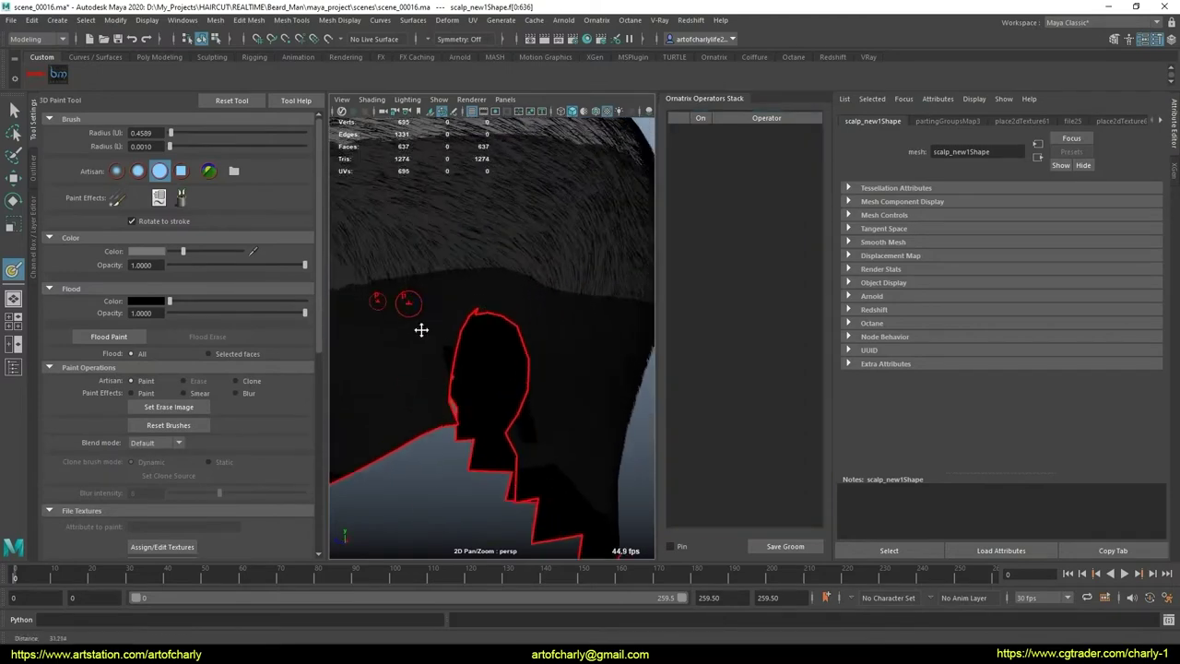
pyautogui.keyDown('alt'); pyautogui.moveTo(421, 329); pyautogui.dragTo(498, 390, button='middle'); pyautogui.keyUp('alt')
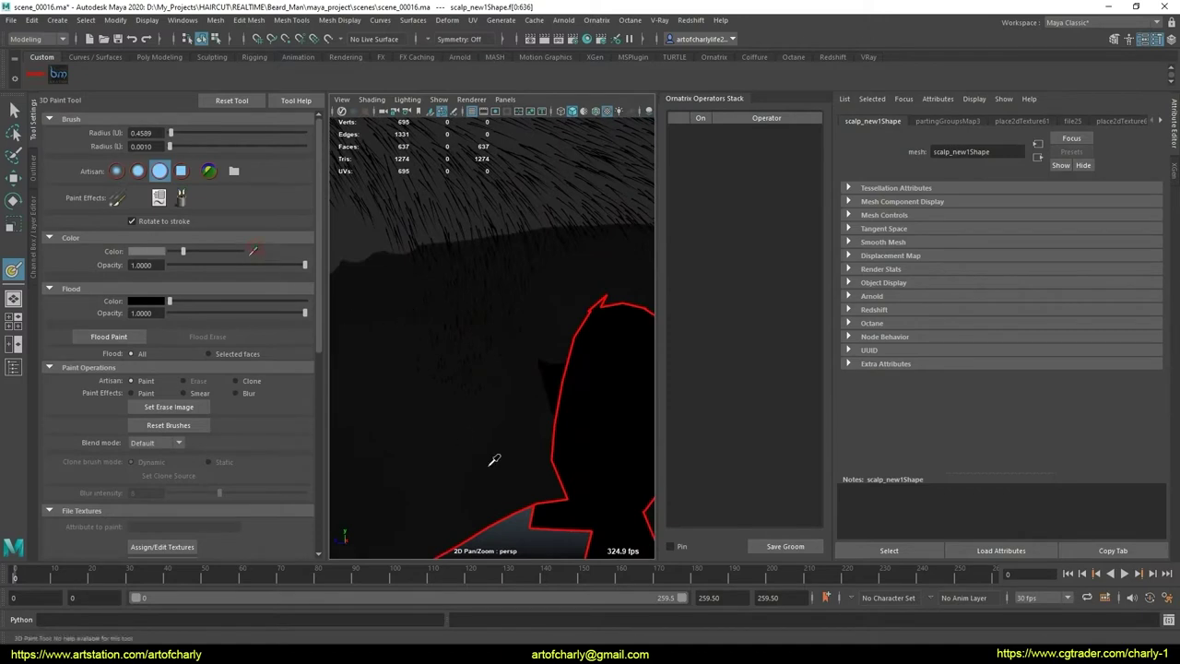
pyautogui.moveTo(519, 428)
pyautogui.keyDown('alt'); pyautogui.mouseDown()
pyautogui.moveTo(464, 393)
pyautogui.moveTo(548, 414)
pyautogui.moveTo(506, 303)
pyautogui.moveTo(505, 319)
pyautogui.mouseUp(); pyautogui.keyUp('alt')
pyautogui.moveTo(505, 318)
pyautogui.keyDown('alt'); pyautogui.mouseDown(button='right')
pyautogui.moveTo(526, 372)
pyautogui.moveTo(464, 395)
pyautogui.mouseUp(button='right'); pyautogui.keyUp('alt')
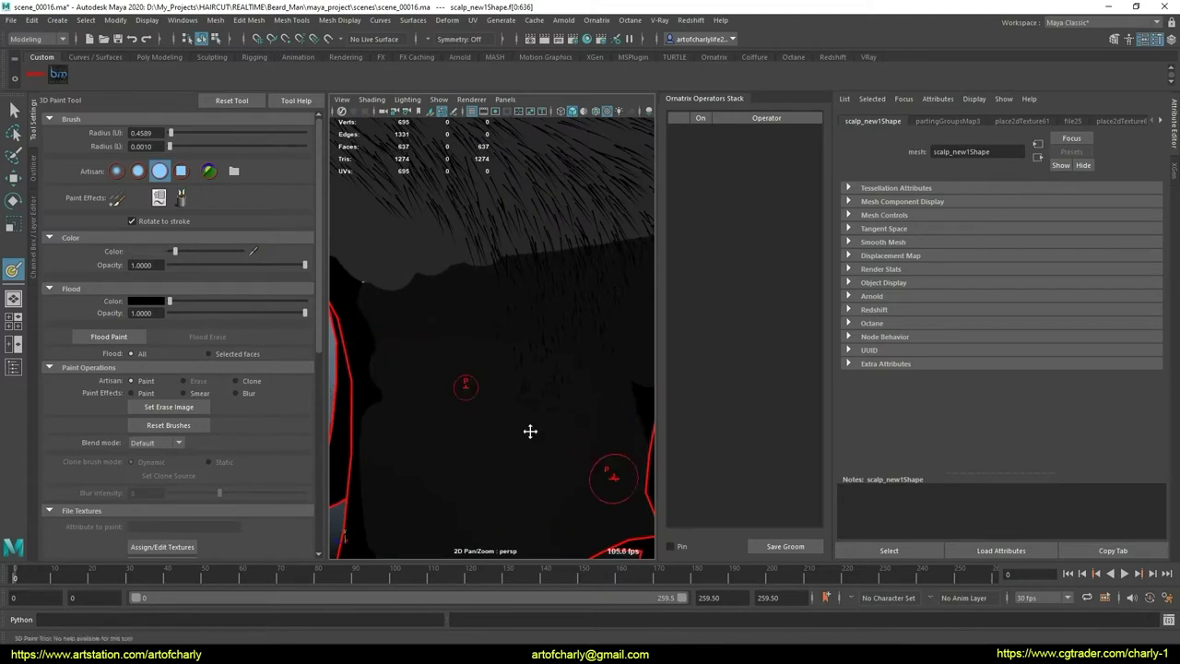
pyautogui.moveTo(530, 431); pyautogui.dragTo(516, 471, button='middle')
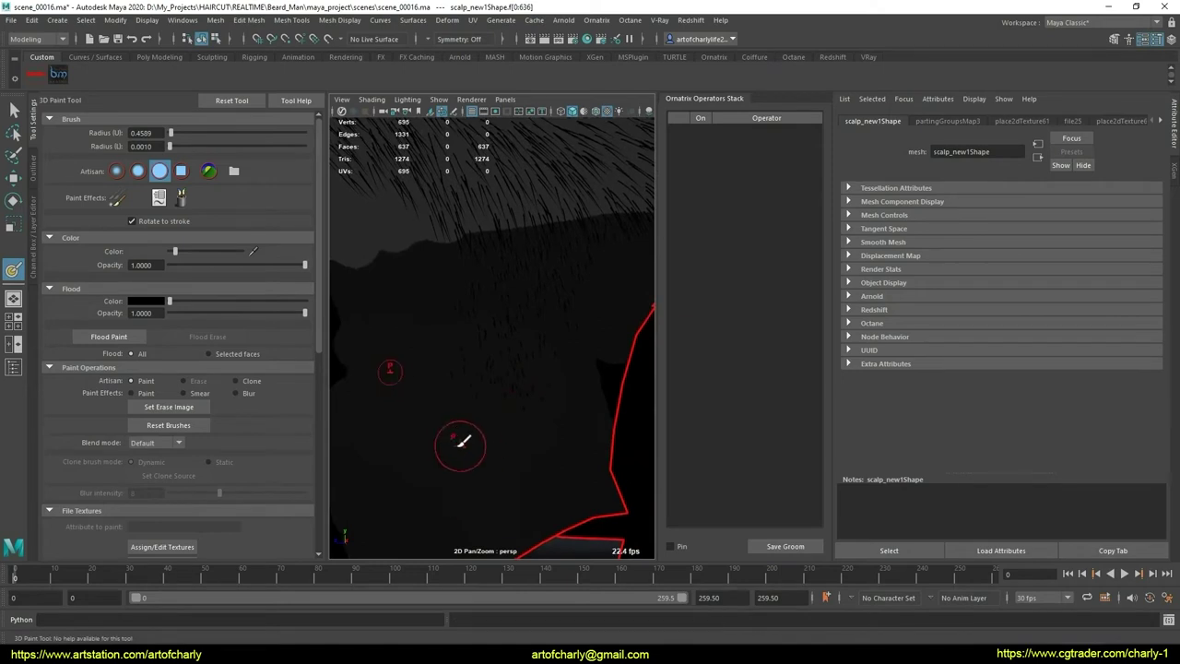
pyautogui.moveTo(461, 443)
pyautogui.mouseDown(button='right')
pyautogui.moveTo(451, 414)
pyautogui.moveTo(450, 452)
pyautogui.moveTo(476, 395)
pyautogui.mouseUp(button='right')
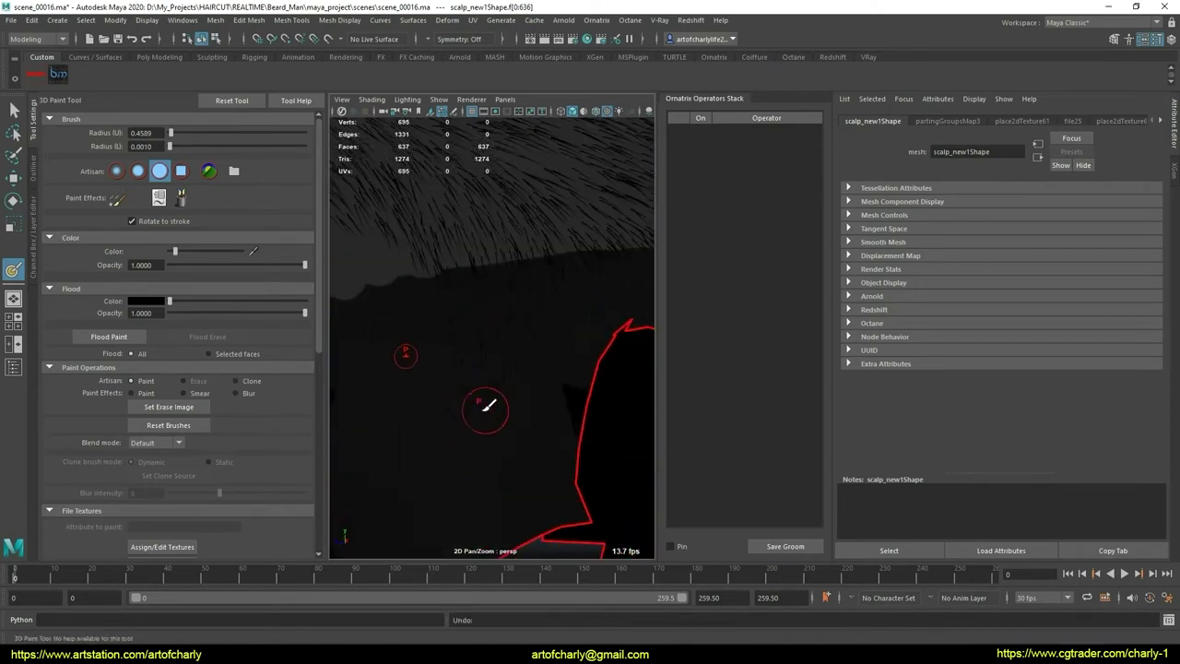
pyautogui.moveTo(488, 405)
pyautogui.keyDown('alt'); pyautogui.mouseDown()
pyautogui.moveTo(490, 389)
pyautogui.moveTo(537, 377)
pyautogui.moveTo(495, 376)
pyautogui.moveTo(508, 382)
pyautogui.moveTo(489, 387)
pyautogui.moveTo(524, 384)
pyautogui.moveTo(479, 372)
pyautogui.moveTo(487, 382)
pyautogui.moveTo(438, 307)
pyautogui.mouseUp(); pyautogui.keyUp('alt')
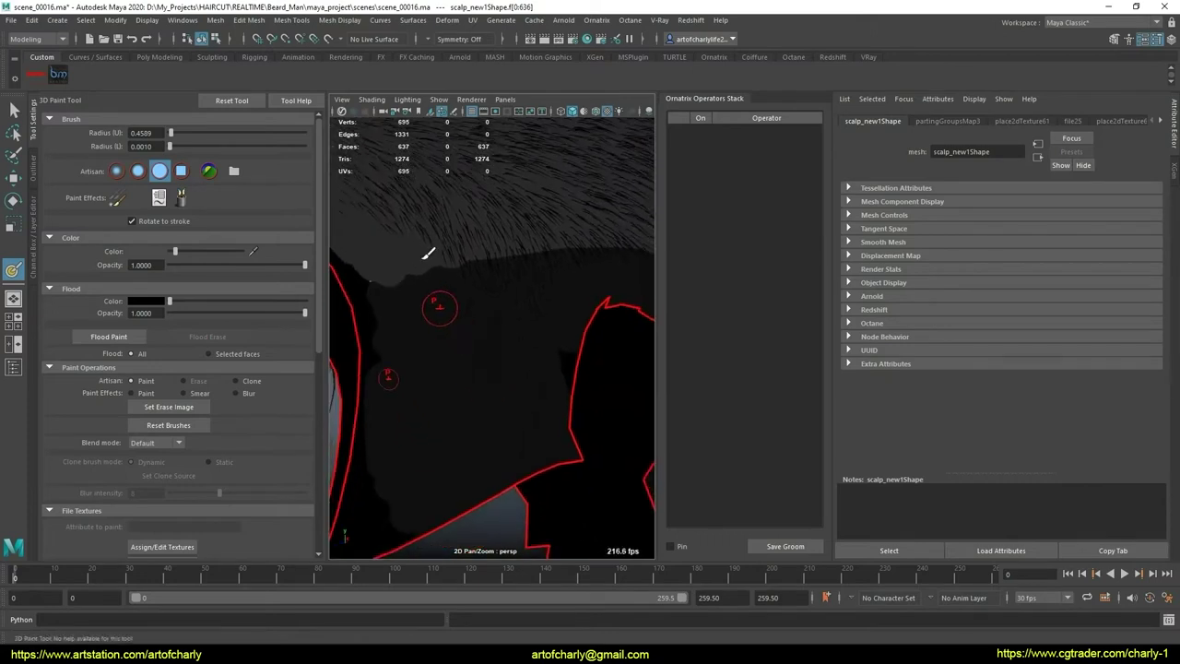
# Step: Switch the viewport to flat lighting and frame the whole outlined scalp patch
pyautogui.click(406, 102)
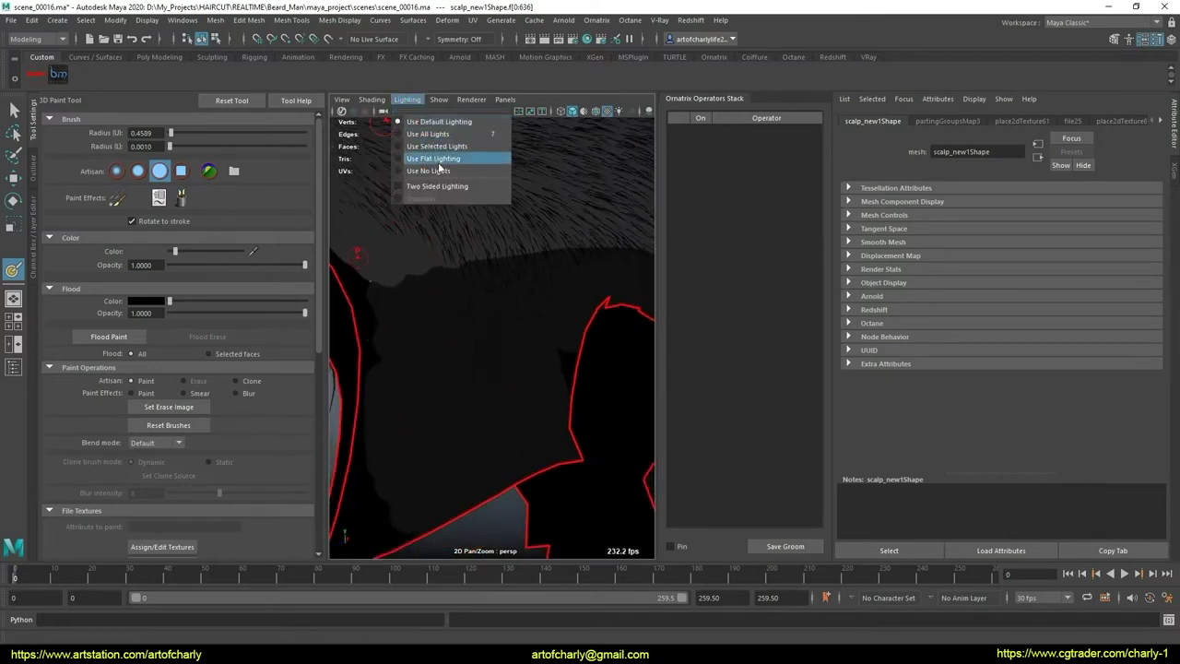
pyautogui.click(438, 163)
pyautogui.moveTo(456, 251)
pyautogui.keyDown('alt'); pyautogui.mouseDown()
pyautogui.moveTo(540, 350)
pyautogui.moveTo(516, 314)
pyautogui.moveTo(569, 311)
pyautogui.mouseUp(); pyautogui.keyUp('alt')
pyautogui.scroll(-5, 544, 351)
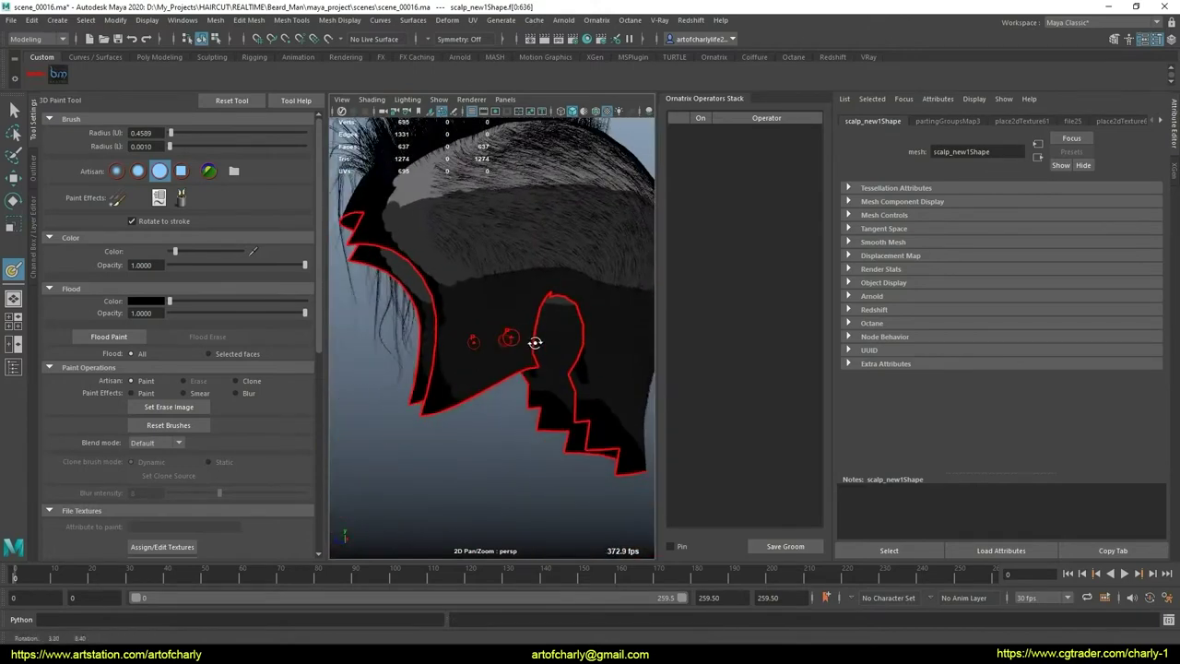
pyautogui.moveTo(535, 338)
pyautogui.keyDown('alt'); pyautogui.mouseDown(button='middle')
pyautogui.moveTo(508, 337)
pyautogui.moveTo(482, 397)
pyautogui.mouseUp(button='middle'); pyautogui.keyUp('alt')
pyautogui.scroll(5, 482, 397)
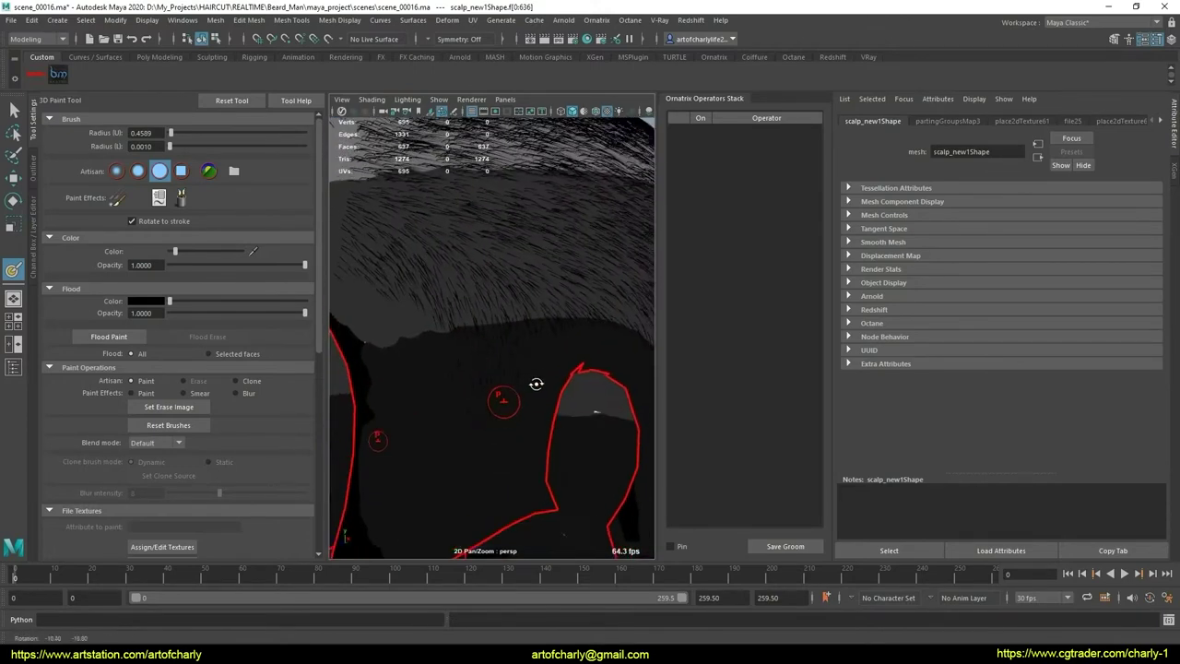
pyautogui.scroll(2, 477, 390)
pyautogui.scroll(3, 497, 350)
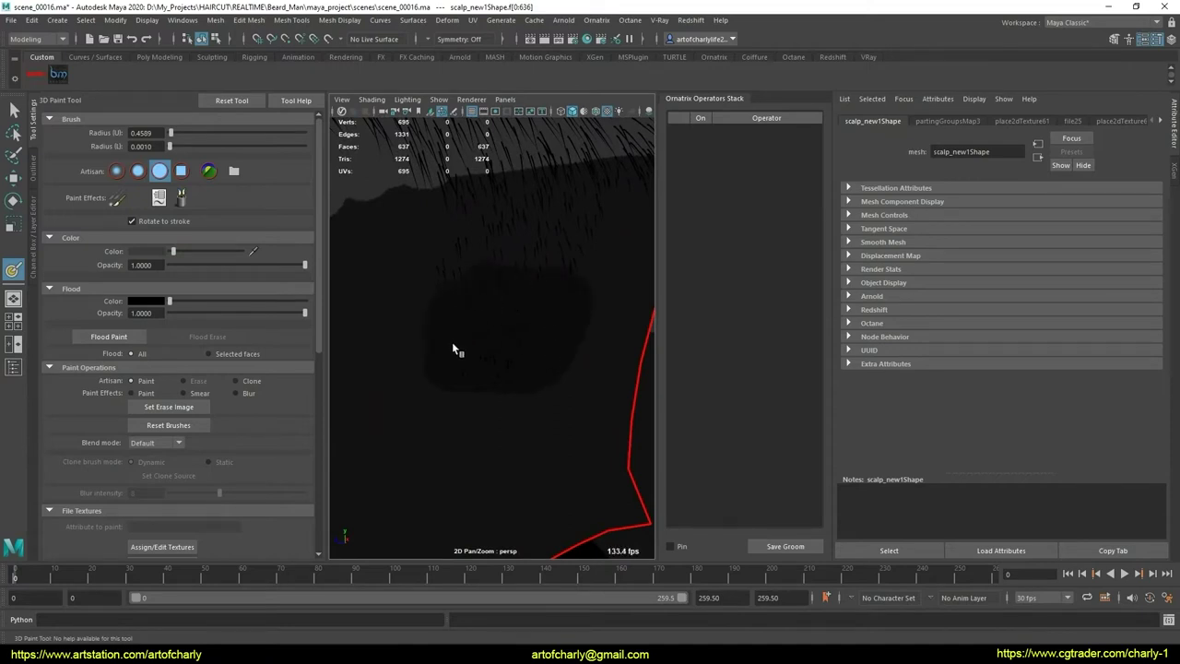
pyautogui.moveTo(452, 349)
pyautogui.mouseDown(button='middle')
pyautogui.moveTo(430, 457)
pyautogui.moveTo(513, 434)
pyautogui.moveTo(508, 442)
pyautogui.moveTo(522, 427)
pyautogui.mouseUp(button='middle')
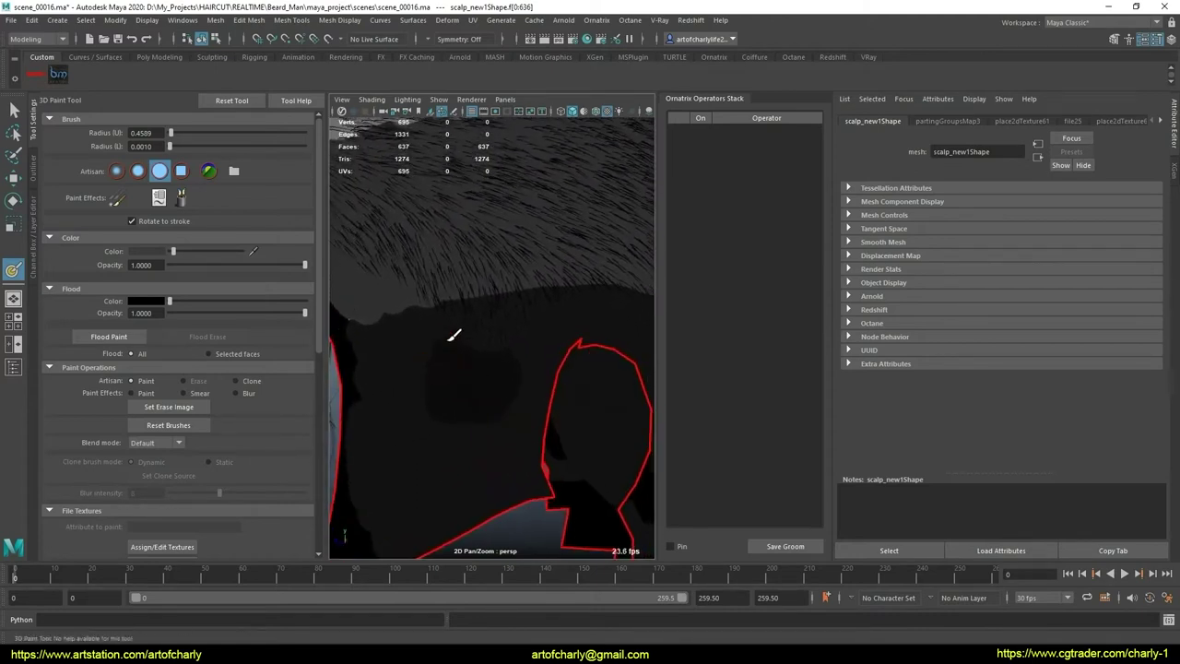
# Step: Paint a black stroke across the scalp, then check the scalp's left side
pyautogui.moveTo(427, 280)
pyautogui.mouseDown()
pyautogui.moveTo(526, 263)
pyautogui.moveTo(532, 303)
pyautogui.mouseUp()
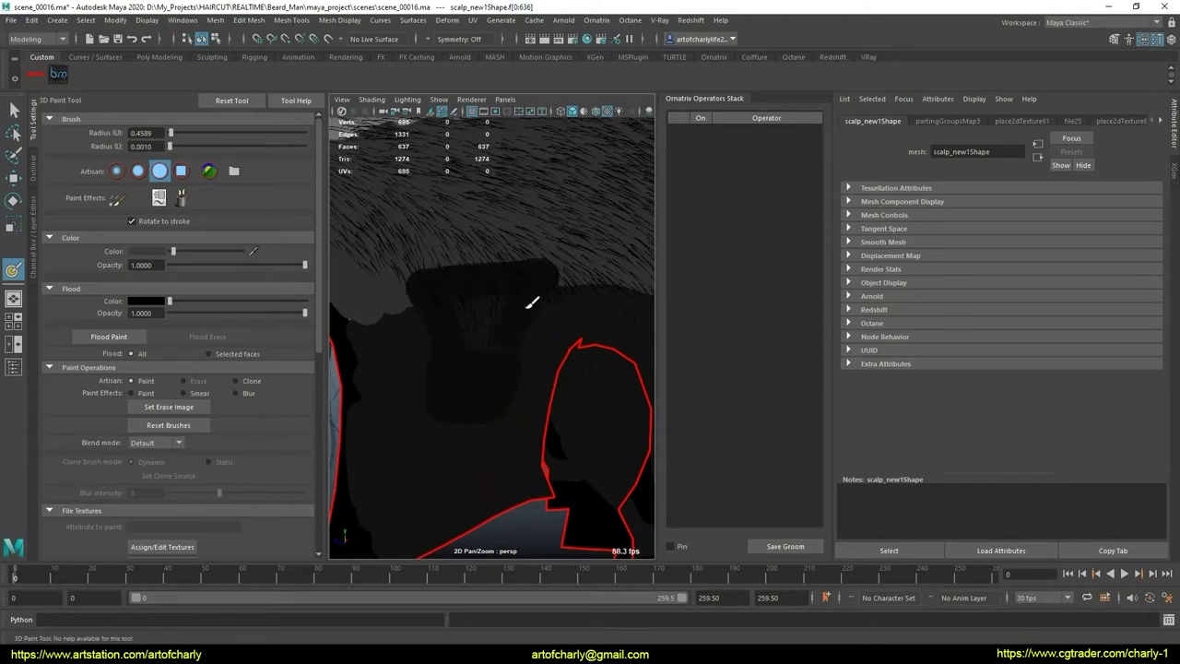
pyautogui.moveTo(506, 326)
pyautogui.keyDown('alt'); pyautogui.mouseDown()
pyautogui.moveTo(458, 311)
pyautogui.moveTo(465, 304)
pyautogui.mouseUp(); pyautogui.keyUp('alt')
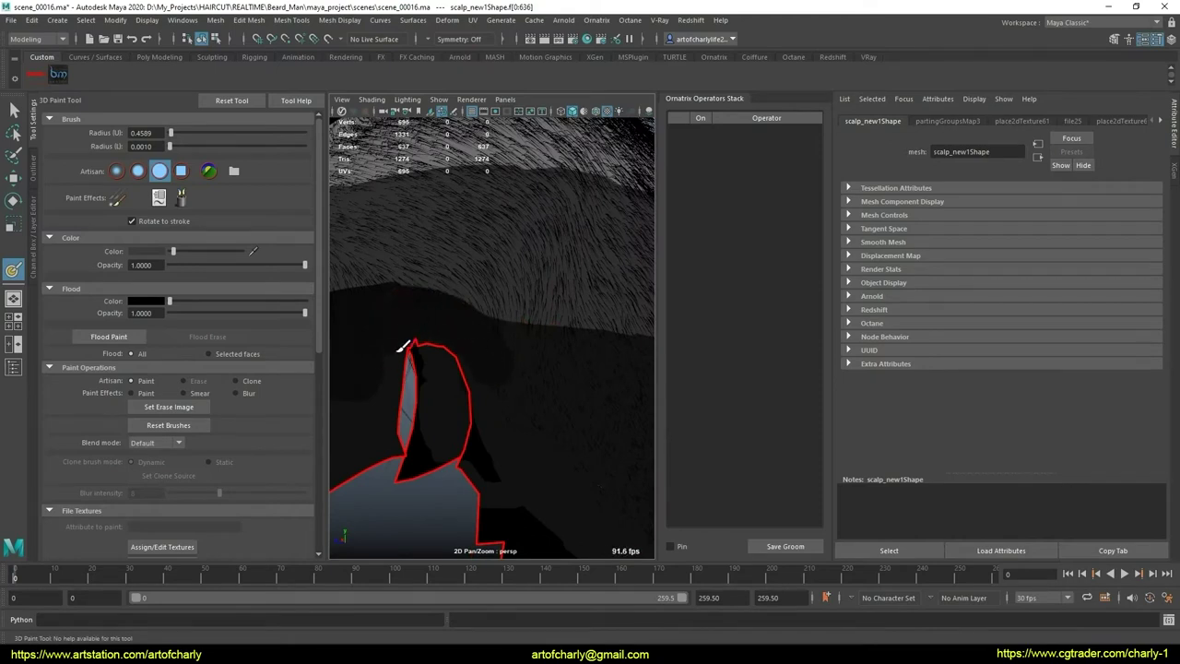
pyautogui.moveTo(403, 348)
pyautogui.keyDown('alt'); pyautogui.mouseDown()
pyautogui.moveTo(464, 329)
pyautogui.moveTo(452, 227)
pyautogui.mouseUp(); pyautogui.keyUp('alt')
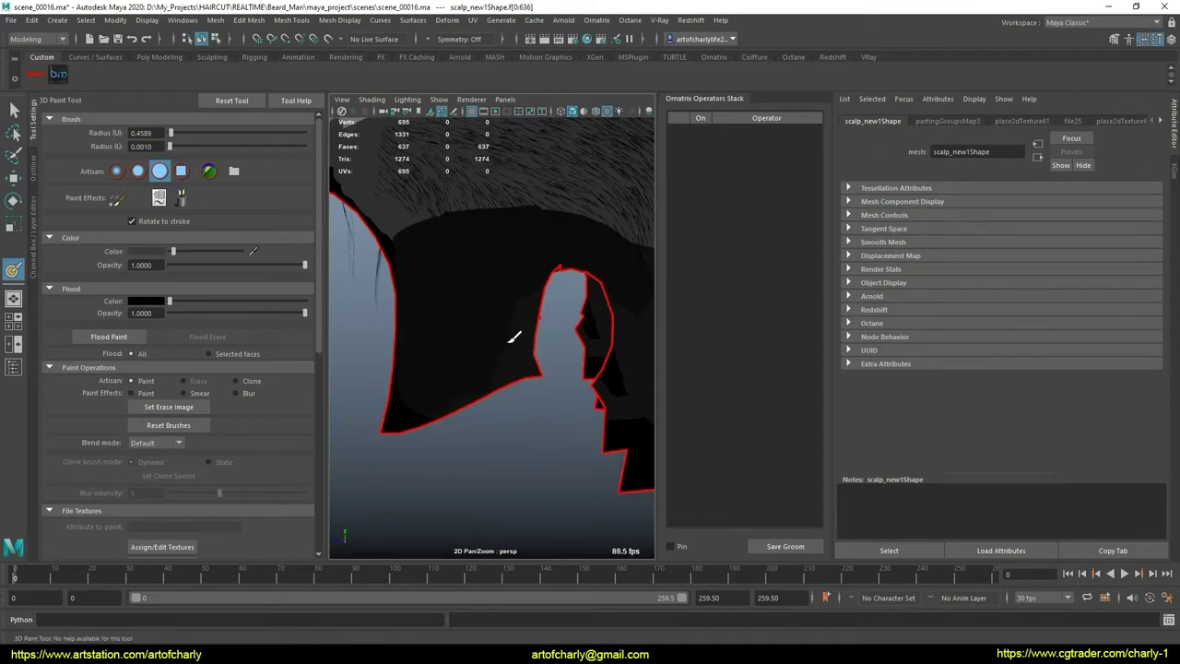
pyautogui.moveTo(538, 347)
pyautogui.keyDown('alt'); pyautogui.mouseDown()
pyautogui.moveTo(529, 374)
pyautogui.moveTo(486, 361)
pyautogui.moveTo(516, 369)
pyautogui.mouseUp(); pyautogui.keyUp('alt')
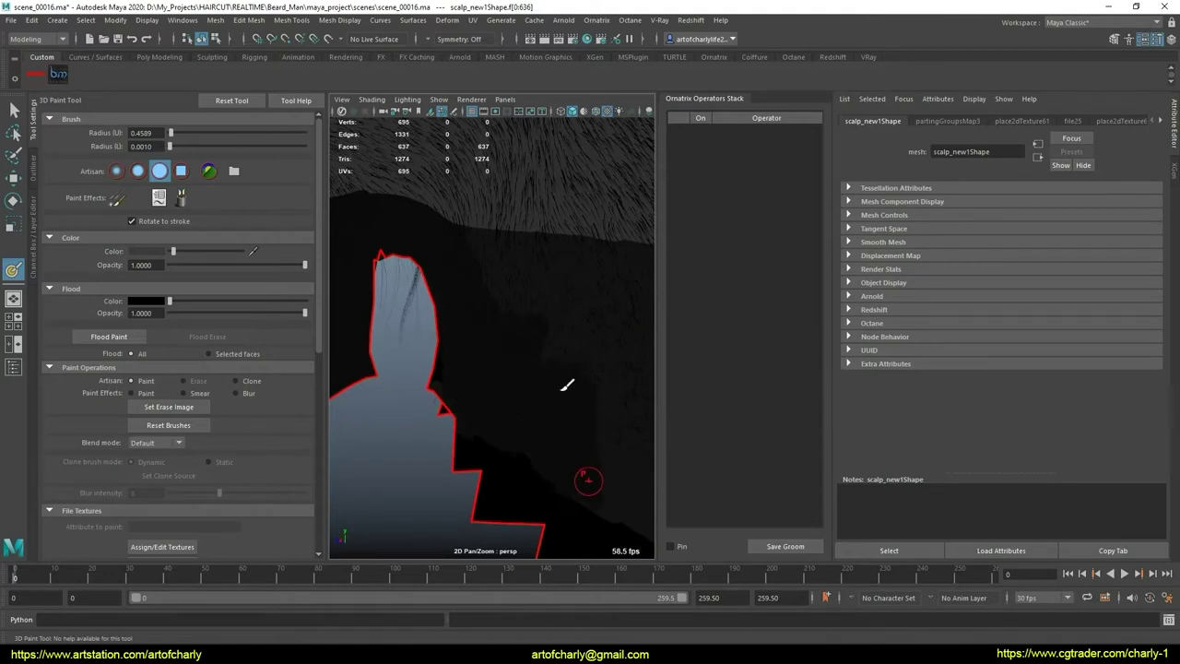
pyautogui.moveTo(566, 385)
pyautogui.keyDown('alt'); pyautogui.mouseDown()
pyautogui.moveTo(489, 387)
pyautogui.moveTo(471, 356)
pyautogui.moveTo(492, 400)
pyautogui.mouseUp(); pyautogui.keyUp('alt')
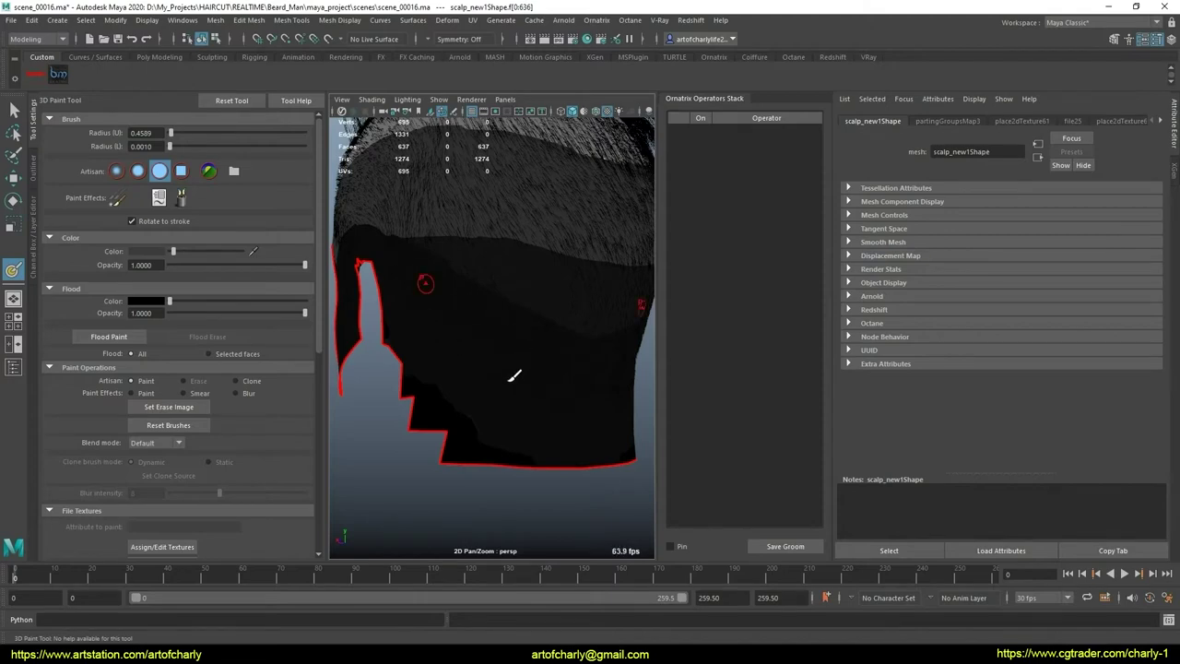
# Step: Orbit around to the hairline and paint a black patch to clear hair there
pyautogui.moveTo(514, 375)
pyautogui.keyDown('alt'); pyautogui.mouseDown()
pyautogui.moveTo(558, 369)
pyautogui.moveTo(492, 397)
pyautogui.moveTo(506, 391)
pyautogui.moveTo(482, 390)
pyautogui.moveTo(558, 390)
pyautogui.moveTo(563, 403)
pyautogui.mouseUp(); pyautogui.keyUp('alt')
pyautogui.keyDown('alt'); pyautogui.moveTo(564, 403); pyautogui.dragTo(538, 400, button='right'); pyautogui.keyUp('alt')
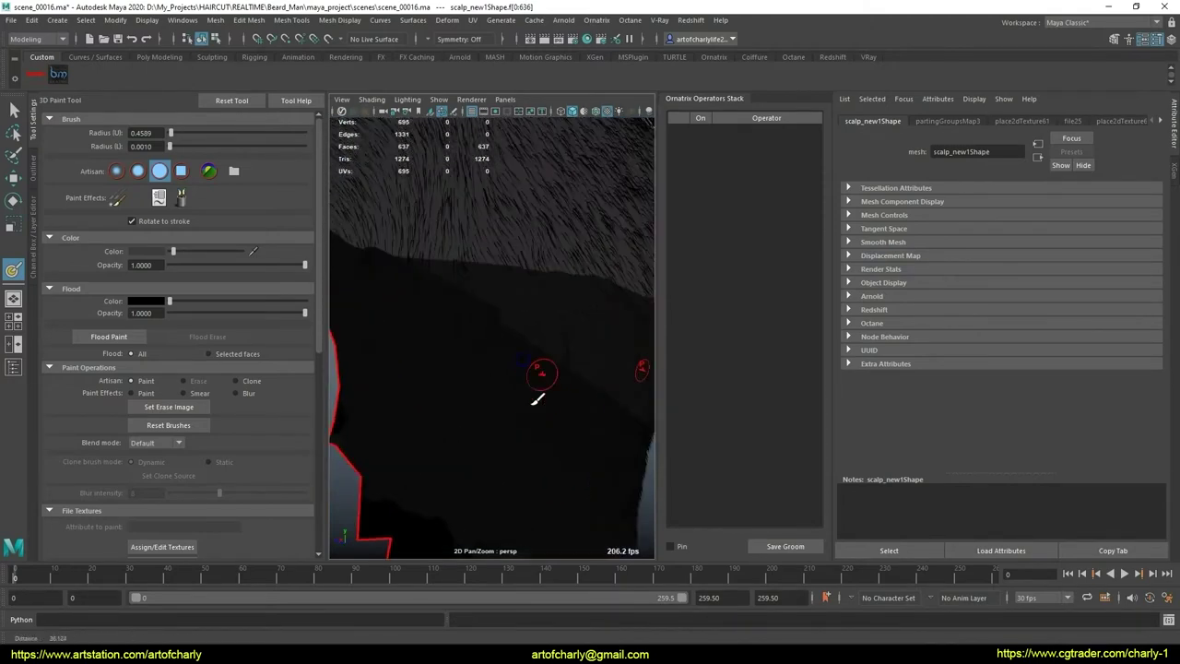
pyautogui.moveTo(537, 399)
pyautogui.keyDown('alt'); pyautogui.mouseDown()
pyautogui.moveTo(558, 416)
pyautogui.moveTo(537, 408)
pyautogui.moveTo(535, 338)
pyautogui.moveTo(528, 397)
pyautogui.moveTo(595, 381)
pyautogui.moveTo(562, 464)
pyautogui.moveTo(482, 393)
pyautogui.moveTo(500, 377)
pyautogui.moveTo(453, 372)
pyautogui.moveTo(466, 397)
pyautogui.mouseUp(); pyautogui.keyUp('alt')
pyautogui.keyDown('alt'); pyautogui.moveTo(467, 398); pyautogui.dragTo(489, 384, button='right'); pyautogui.keyUp('alt')
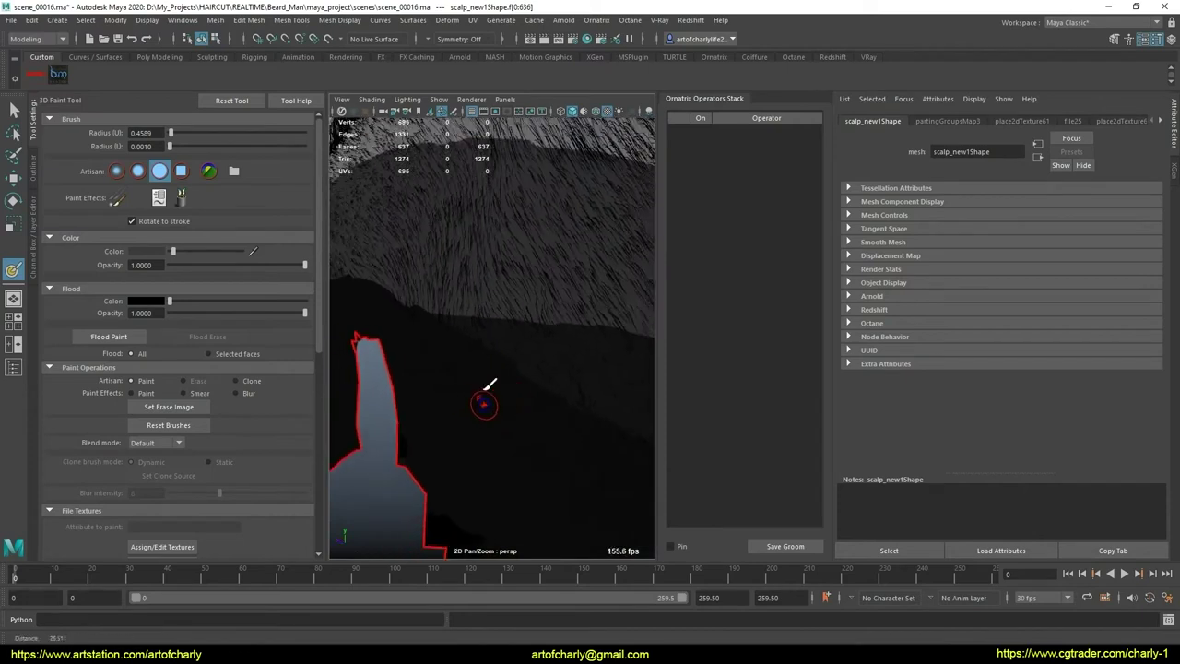
pyautogui.moveTo(490, 384)
pyautogui.keyDown('alt'); pyautogui.mouseDown()
pyautogui.moveTo(508, 382)
pyautogui.moveTo(432, 342)
pyautogui.mouseUp(); pyautogui.keyUp('alt')
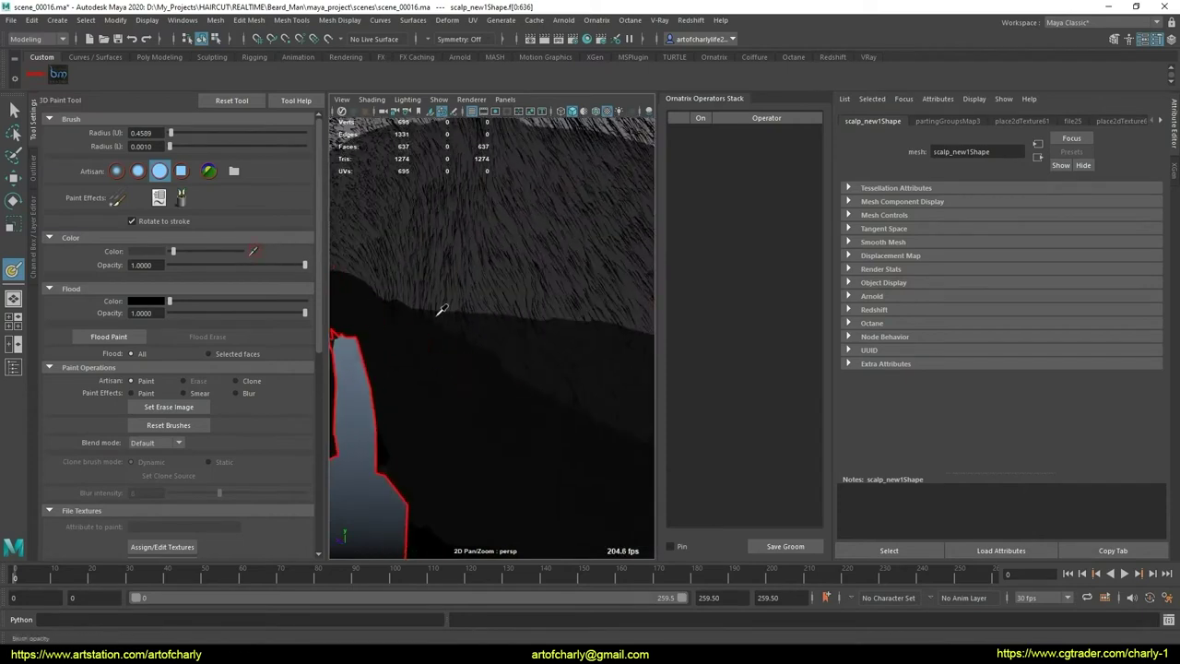
pyautogui.keyDown('alt'); pyautogui.moveTo(492, 366); pyautogui.dragTo(530, 357); pyautogui.keyUp('alt')
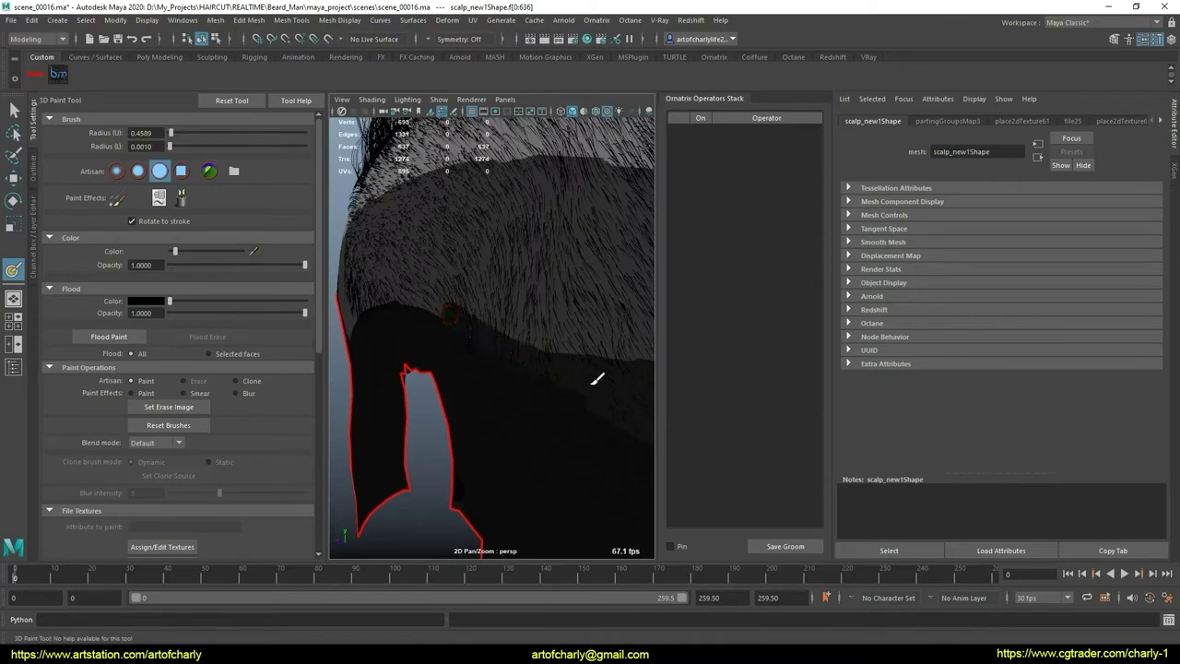
pyautogui.moveTo(597, 378)
pyautogui.keyDown('alt'); pyautogui.mouseDown()
pyautogui.moveTo(550, 363)
pyautogui.moveTo(625, 348)
pyautogui.mouseUp(); pyautogui.keyUp('alt')
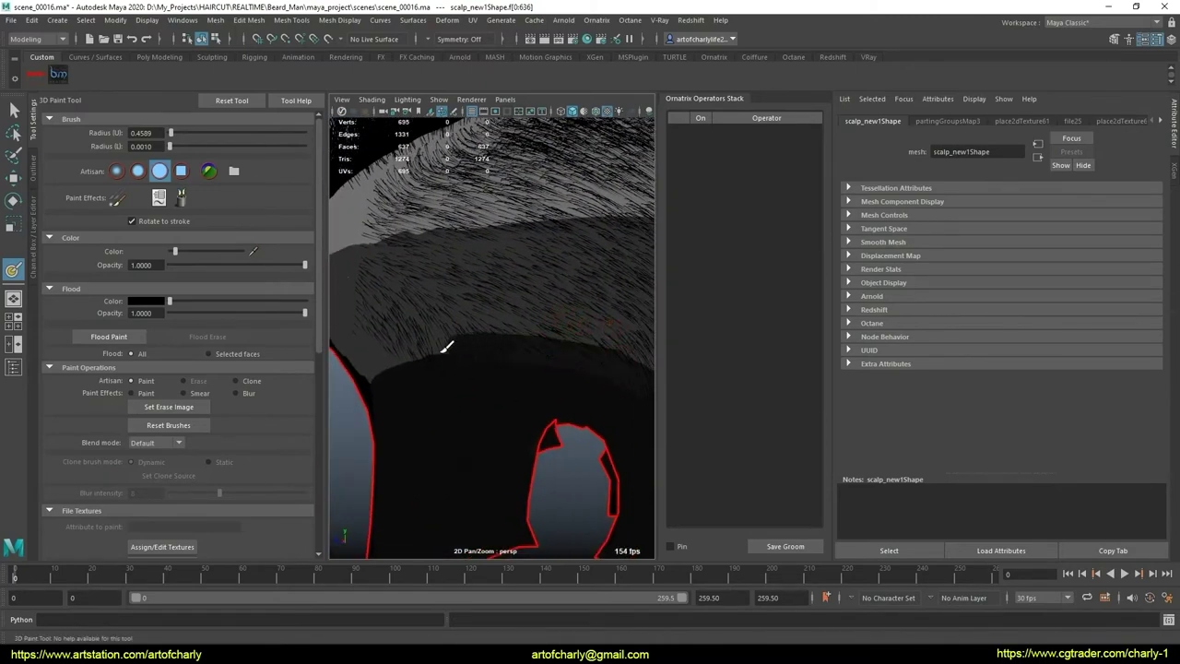
pyautogui.moveTo(409, 351)
pyautogui.mouseDown()
pyautogui.moveTo(377, 329)
pyautogui.moveTo(438, 314)
pyautogui.moveTo(388, 309)
pyautogui.mouseUp()
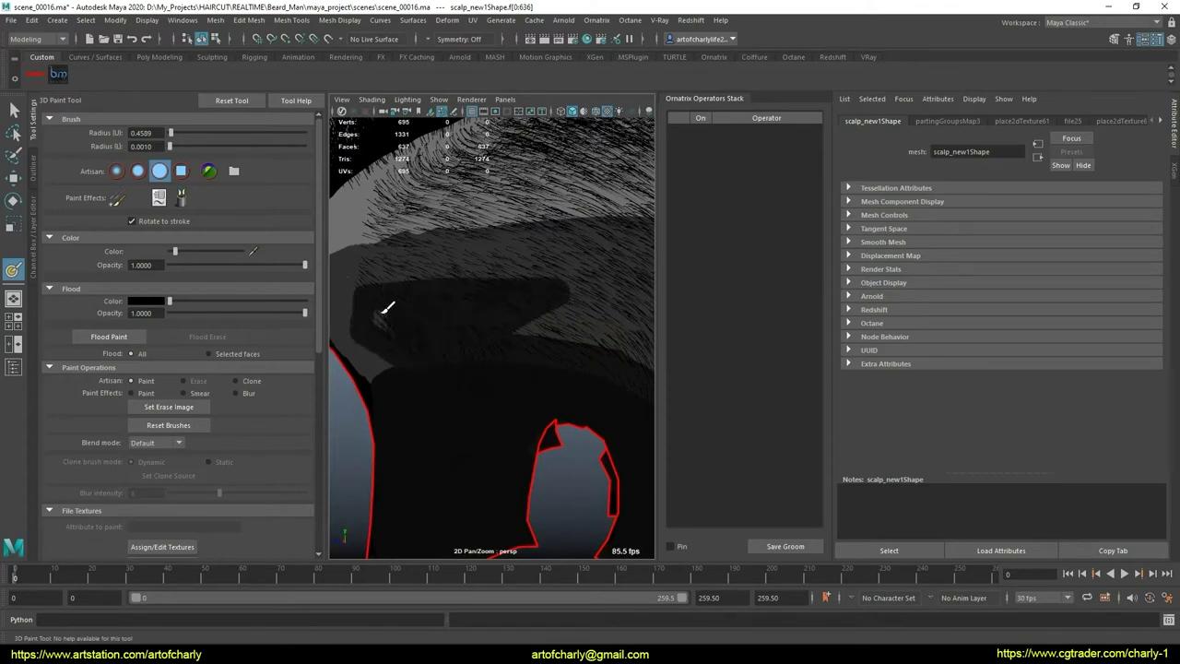
# Step: Paint black over the remaining lighter patches on the back of the scalp
pyautogui.keyDown('alt'); pyautogui.moveTo(560, 318); pyautogui.dragTo(478, 272); pyautogui.keyUp('alt')
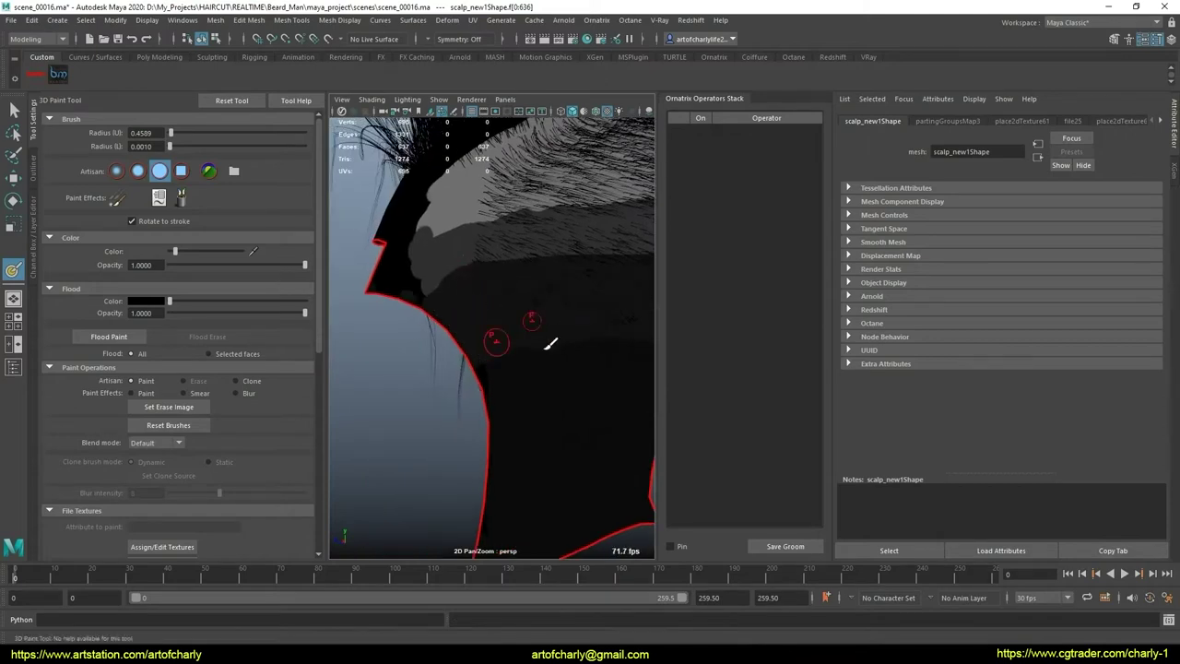
pyautogui.moveTo(551, 340)
pyautogui.keyDown('alt'); pyautogui.mouseDown()
pyautogui.moveTo(416, 338)
pyautogui.moveTo(466, 345)
pyautogui.moveTo(412, 361)
pyautogui.mouseUp(); pyautogui.keyUp('alt')
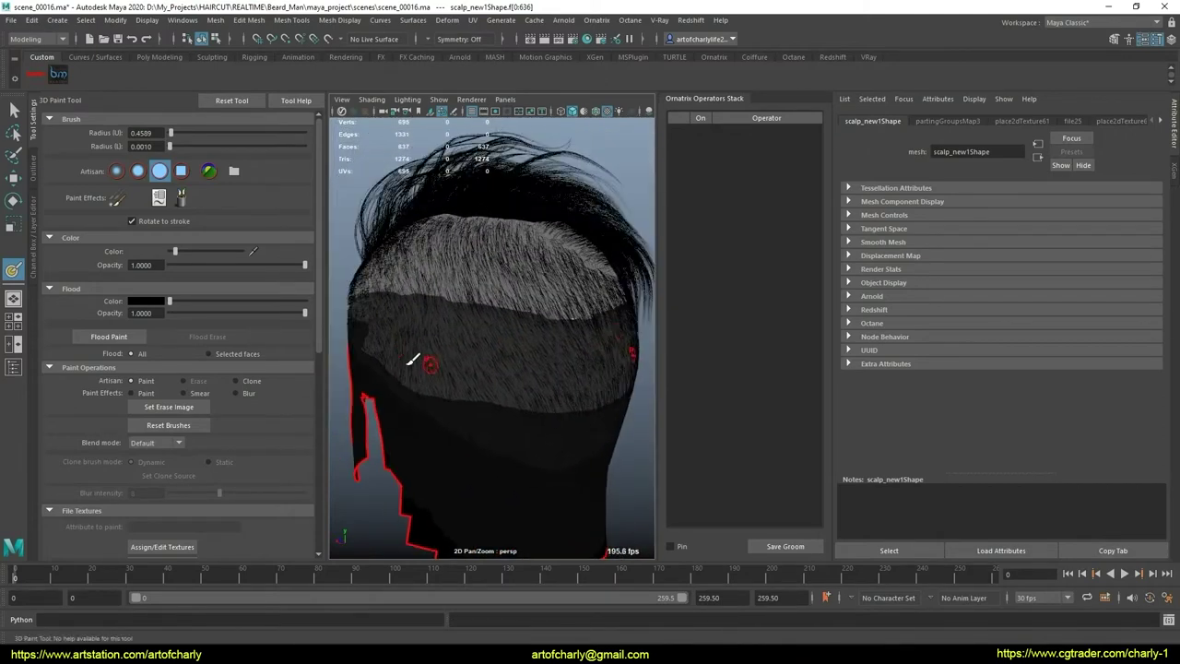
pyautogui.moveTo(371, 322)
pyautogui.mouseDown()
pyautogui.moveTo(474, 350)
pyautogui.moveTo(559, 356)
pyautogui.moveTo(553, 396)
pyautogui.moveTo(562, 387)
pyautogui.moveTo(452, 385)
pyautogui.moveTo(394, 363)
pyautogui.mouseUp()
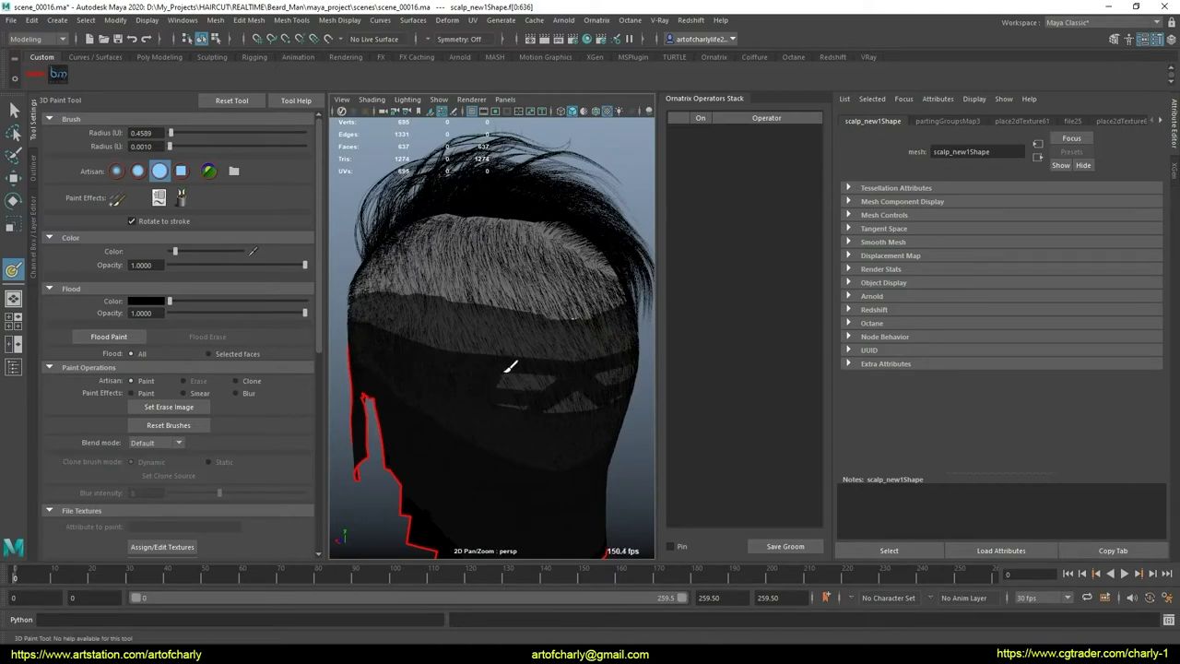
pyautogui.moveTo(506, 408)
pyautogui.mouseDown()
pyautogui.moveTo(554, 377)
pyautogui.moveTo(568, 410)
pyautogui.moveTo(448, 390)
pyautogui.moveTo(519, 381)
pyautogui.mouseUp()
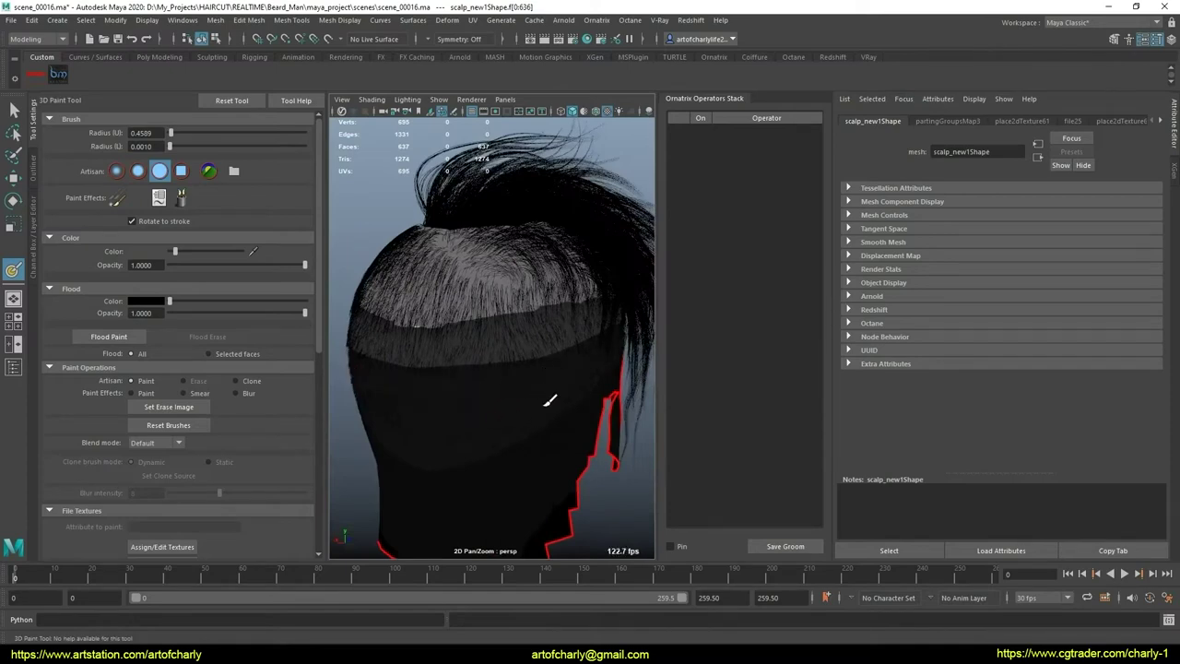
pyautogui.moveTo(550, 400)
pyautogui.keyDown('alt'); pyautogui.mouseDown()
pyautogui.moveTo(414, 395)
pyautogui.moveTo(635, 387)
pyautogui.moveTo(543, 414)
pyautogui.moveTo(558, 427)
pyautogui.moveTo(492, 389)
pyautogui.moveTo(481, 433)
pyautogui.moveTo(501, 421)
pyautogui.moveTo(532, 464)
pyautogui.mouseUp(); pyautogui.keyUp('alt')
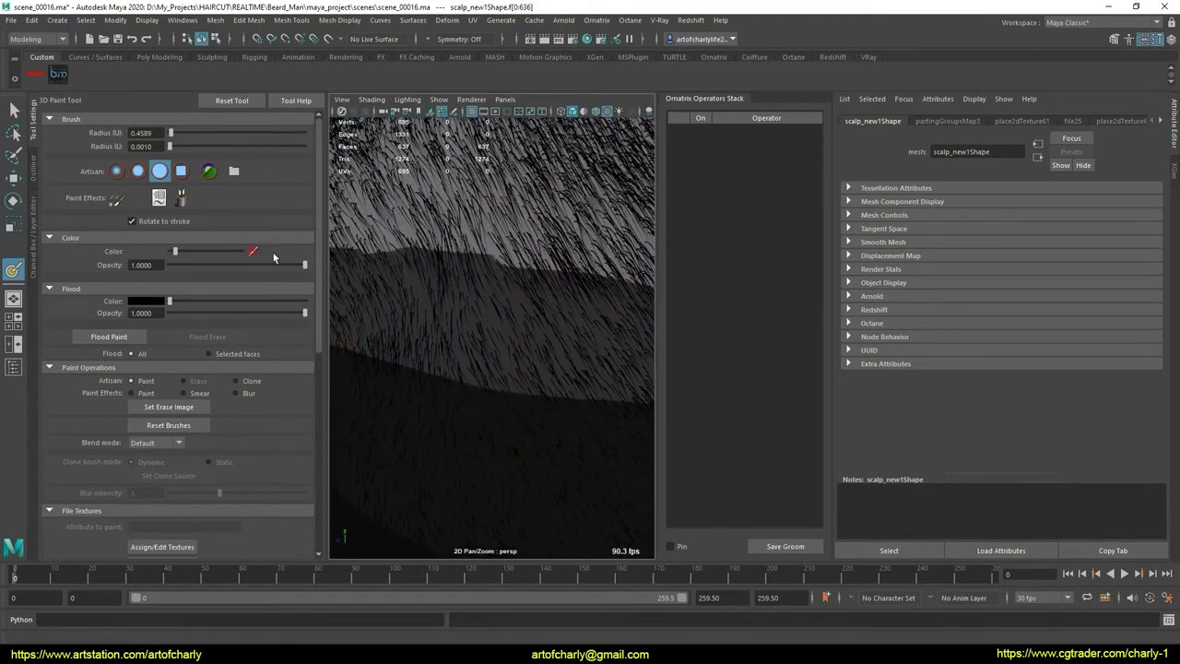
# Step: Set the paint colour to mid grey and paint a grey fade band across the scalp
pyautogui.click(183, 252)
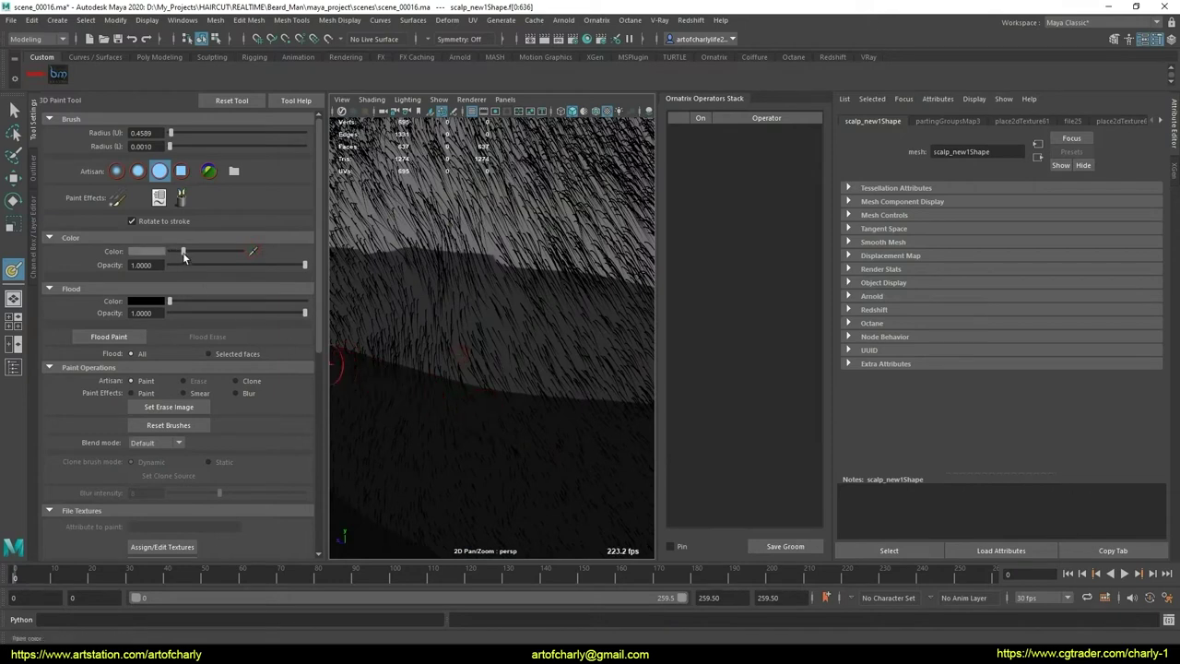
pyautogui.moveTo(487, 338)
pyautogui.keyDown('alt'); pyautogui.mouseDown()
pyautogui.moveTo(534, 329)
pyautogui.moveTo(520, 344)
pyautogui.moveTo(534, 274)
pyautogui.moveTo(450, 349)
pyautogui.mouseUp(); pyautogui.keyUp('alt')
pyautogui.keyDown('alt'); pyautogui.moveTo(495, 381); pyautogui.dragTo(551, 361, button='middle'); pyautogui.keyUp('alt')
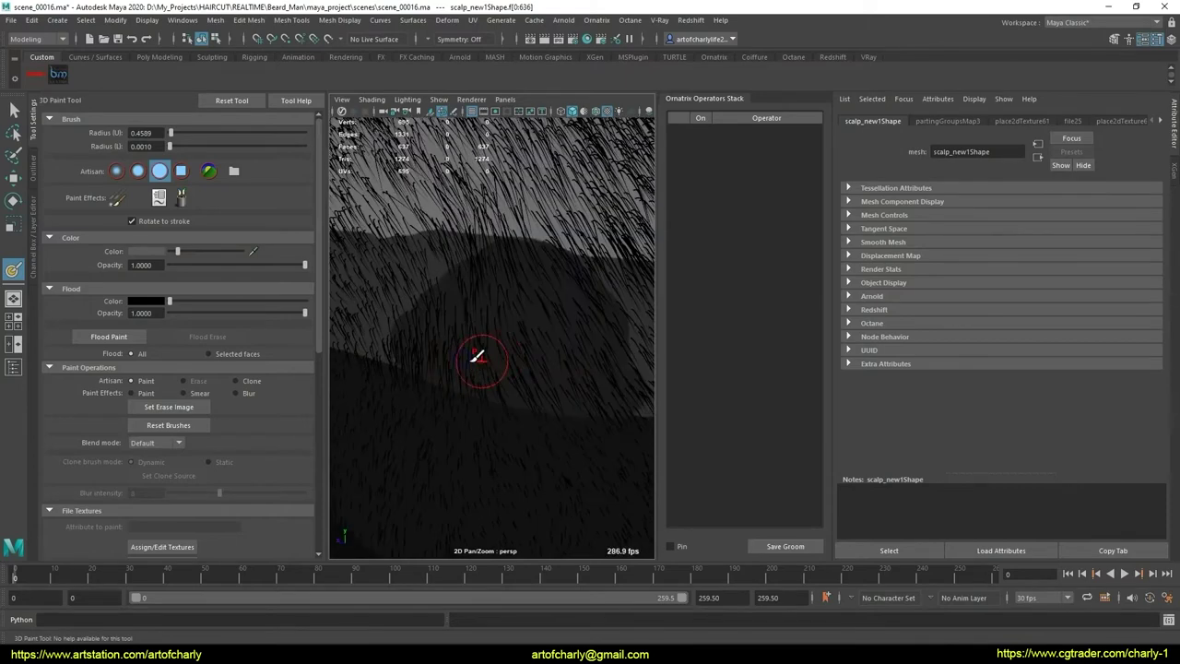
pyautogui.scroll(-5, 551, 362)
pyautogui.keyDown('alt'); pyautogui.moveTo(490, 316); pyautogui.dragTo(579, 356, button='middle'); pyautogui.keyUp('alt')
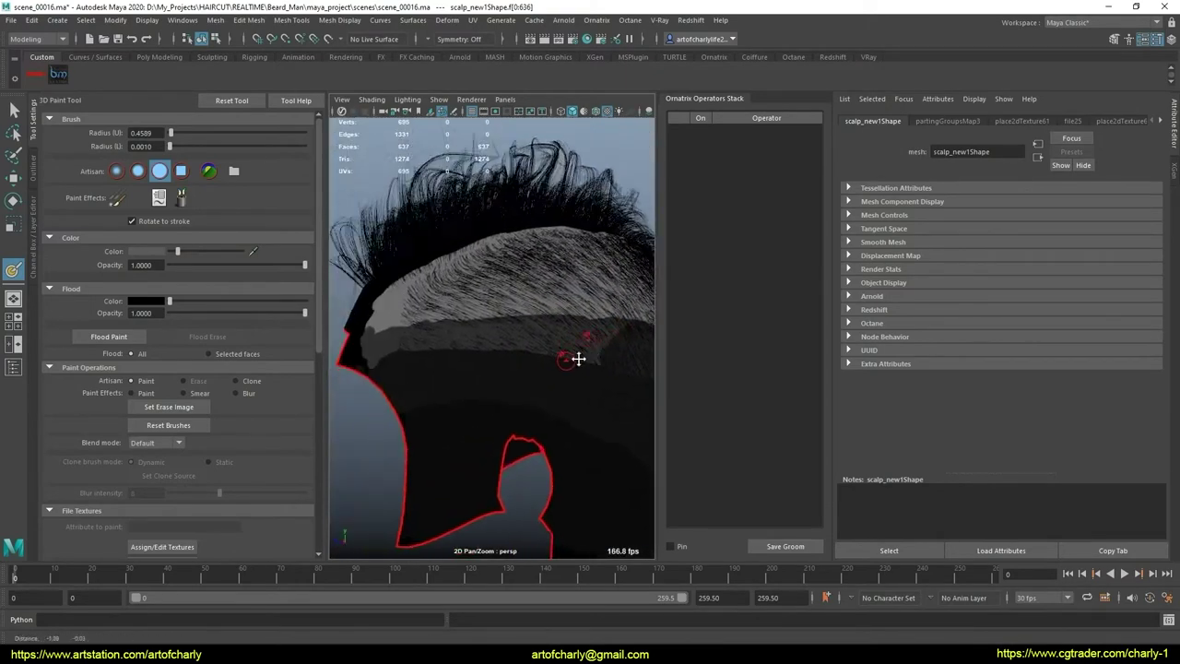
pyautogui.moveTo(418, 337)
pyautogui.mouseDown()
pyautogui.moveTo(612, 352)
pyautogui.moveTo(463, 343)
pyautogui.mouseUp()
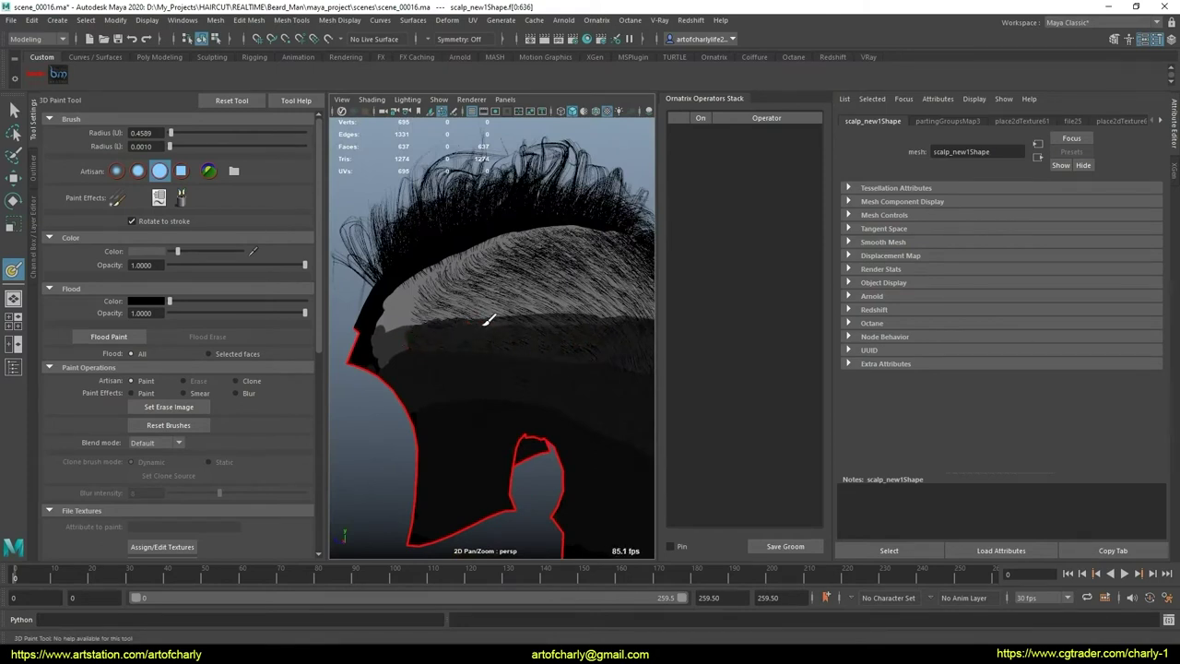
pyautogui.moveTo(479, 344)
pyautogui.keyDown('alt'); pyautogui.mouseDown()
pyautogui.moveTo(456, 382)
pyautogui.moveTo(356, 390)
pyautogui.moveTo(426, 364)
pyautogui.moveTo(621, 353)
pyautogui.moveTo(480, 361)
pyautogui.mouseUp(); pyautogui.keyUp('alt')
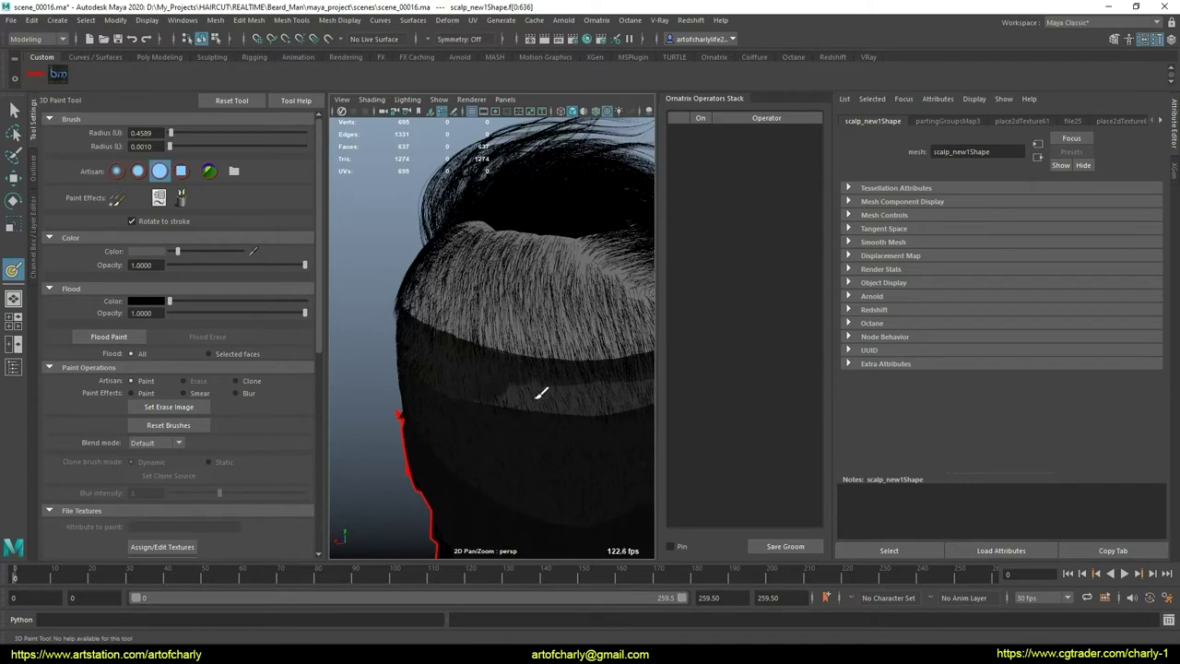
pyautogui.moveTo(539, 395); pyautogui.dragTo(543, 388)
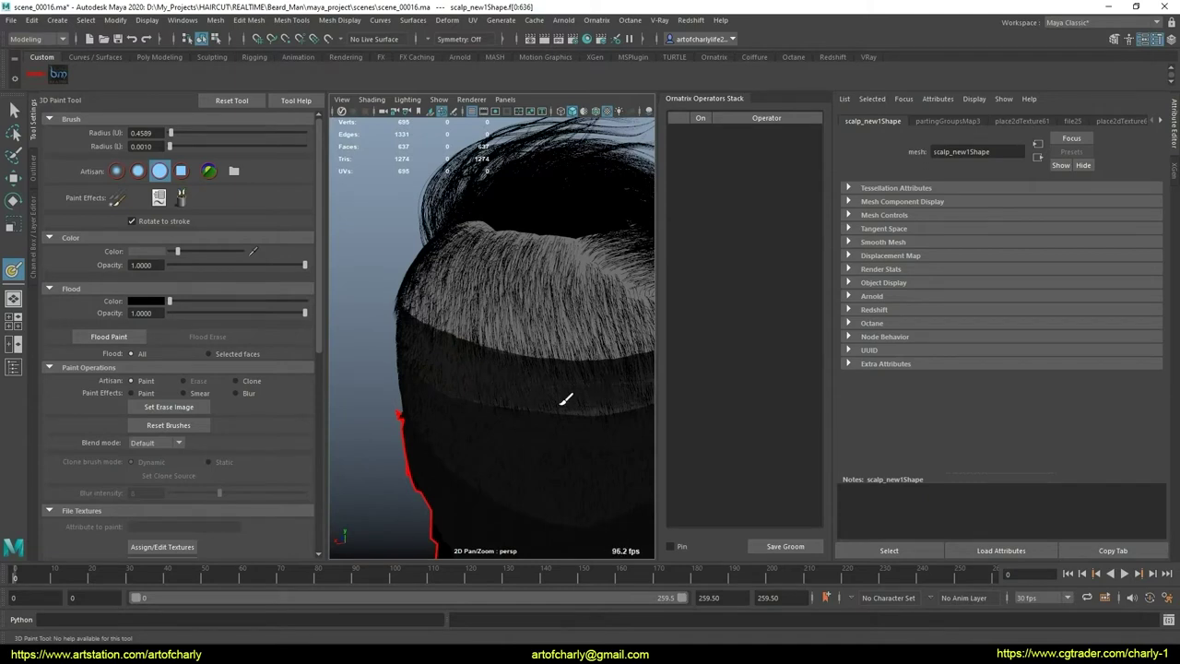
# Step: Inspect the grey fade from the side, below and behind the head
pyautogui.scroll(-5, 494, 387)
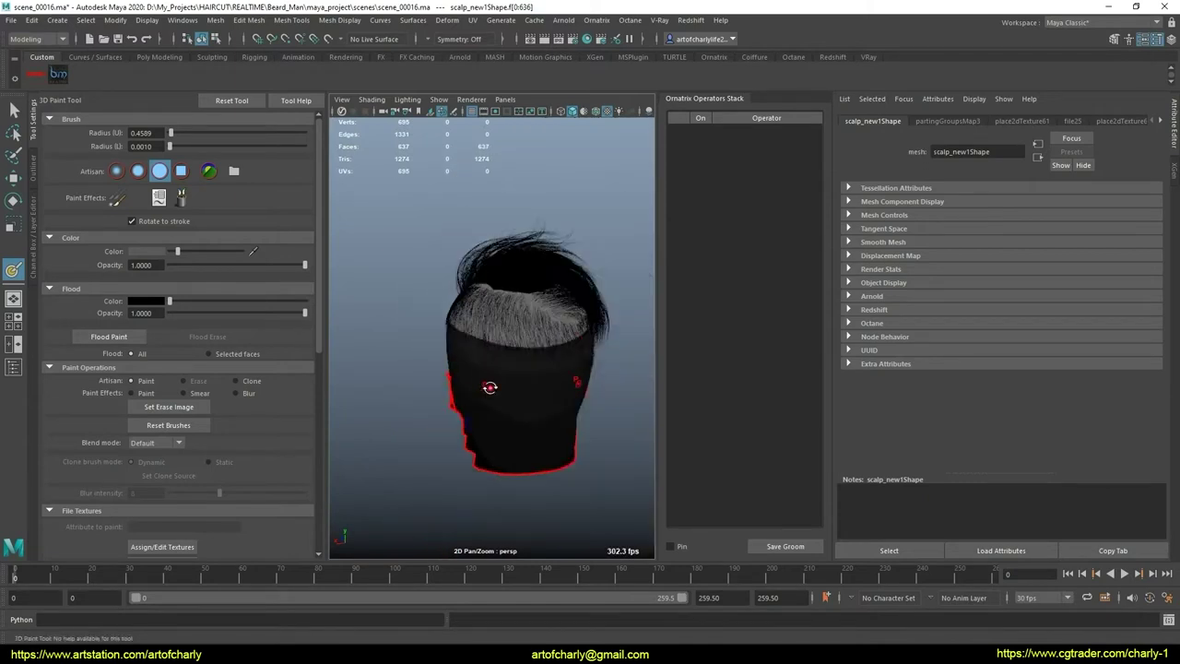
pyautogui.moveTo(502, 397)
pyautogui.keyDown('alt'); pyautogui.mouseDown()
pyautogui.moveTo(595, 377)
pyautogui.moveTo(559, 374)
pyautogui.mouseUp(); pyautogui.keyUp('alt')
pyautogui.scroll(5, 559, 374)
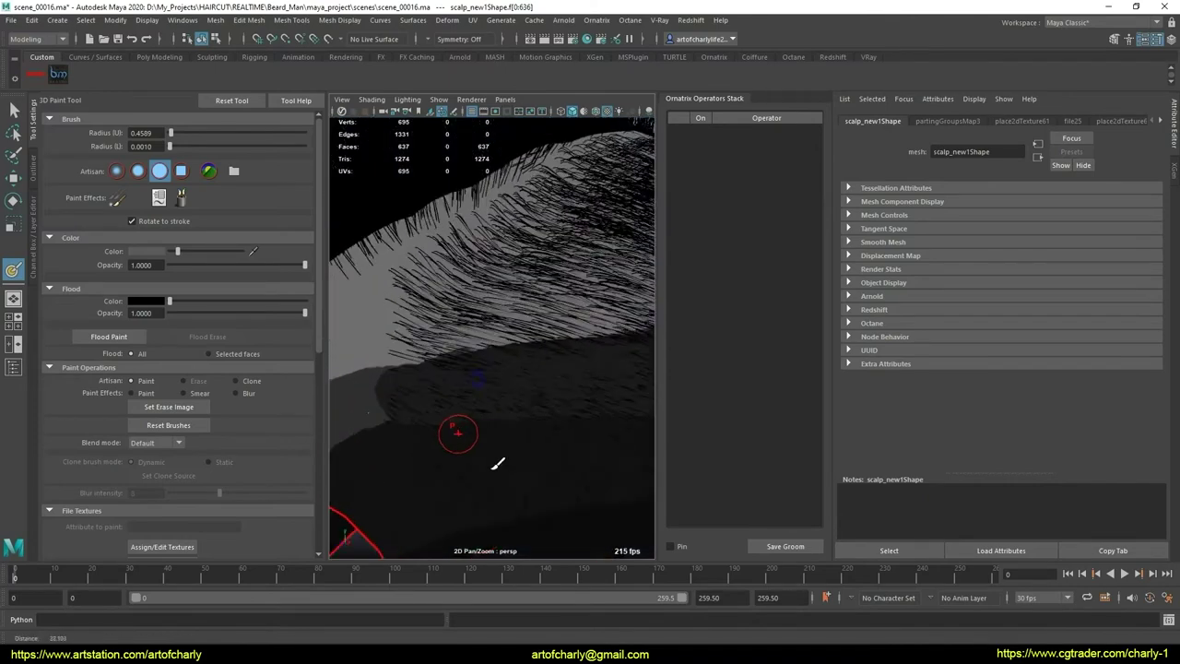
pyautogui.moveTo(495, 464)
pyautogui.keyDown('alt'); pyautogui.mouseDown()
pyautogui.moveTo(490, 334)
pyautogui.moveTo(421, 342)
pyautogui.moveTo(496, 341)
pyautogui.mouseUp(); pyautogui.keyUp('alt')
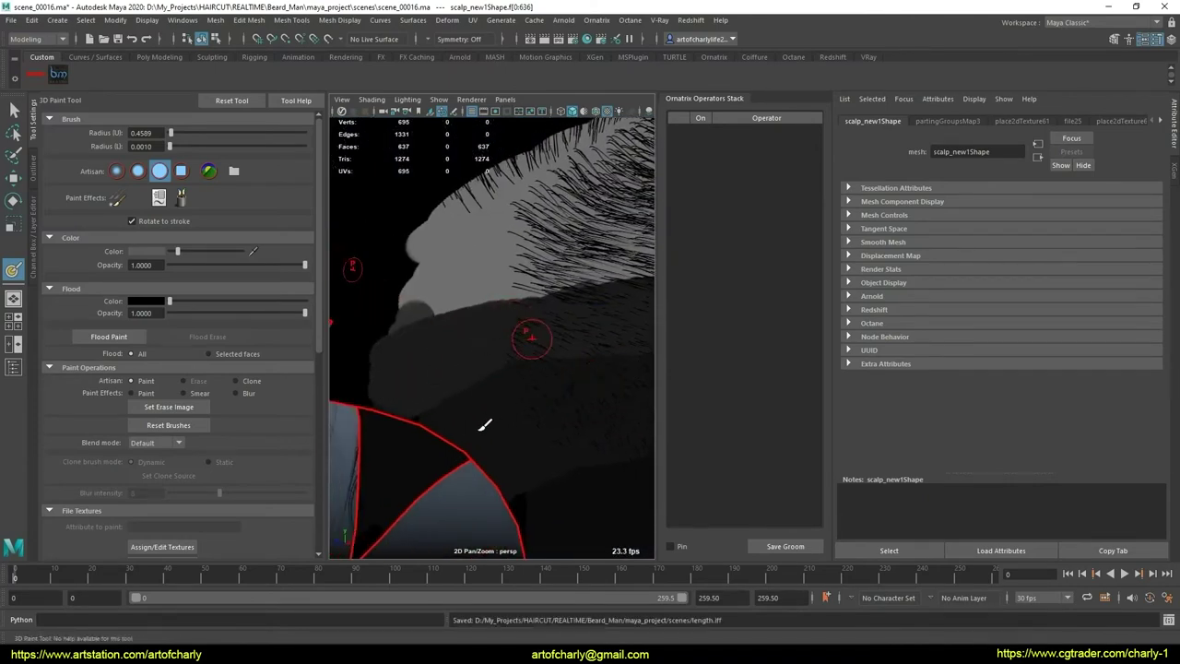
pyautogui.moveTo(485, 421)
pyautogui.keyDown('alt'); pyautogui.mouseDown()
pyautogui.moveTo(430, 408)
pyautogui.moveTo(469, 374)
pyautogui.moveTo(499, 372)
pyautogui.moveTo(495, 395)
pyautogui.moveTo(433, 369)
pyautogui.moveTo(458, 353)
pyautogui.moveTo(439, 377)
pyautogui.moveTo(364, 366)
pyautogui.moveTo(581, 384)
pyautogui.moveTo(580, 374)
pyautogui.moveTo(506, 403)
pyautogui.mouseUp(); pyautogui.keyUp('alt')
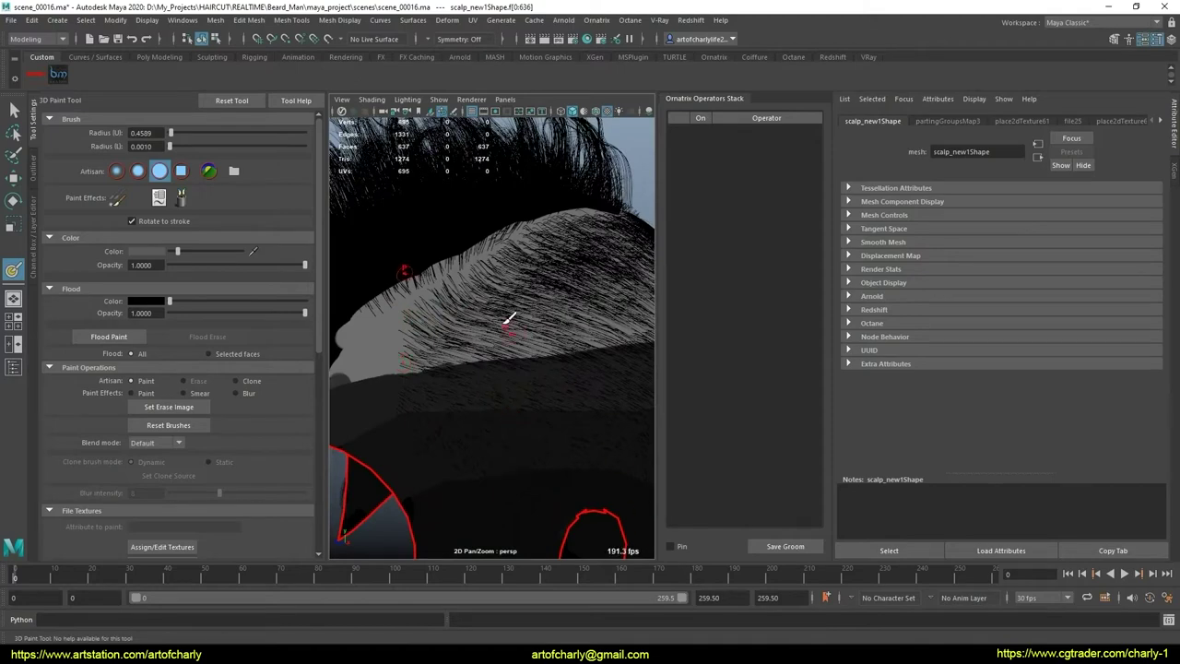
pyautogui.moveTo(486, 319)
pyautogui.keyDown('alt'); pyautogui.mouseDown()
pyautogui.moveTo(532, 332)
pyautogui.moveTo(429, 303)
pyautogui.moveTo(460, 332)
pyautogui.mouseUp(); pyautogui.keyUp('alt')
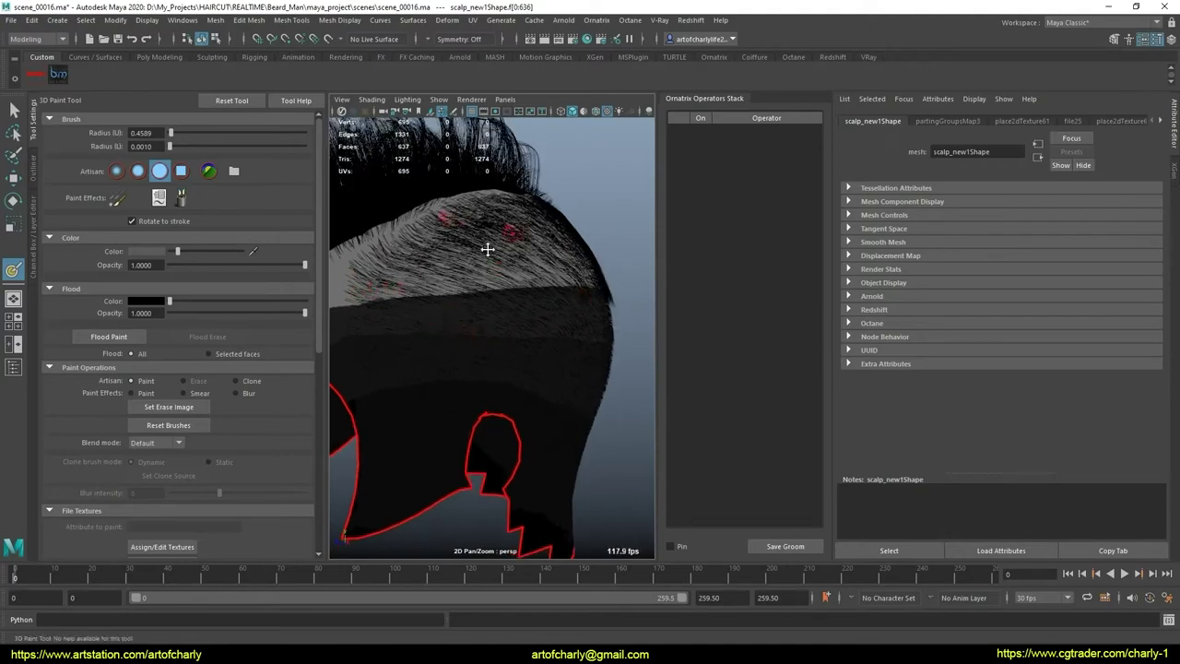
pyautogui.moveTo(487, 249)
pyautogui.keyDown('alt'); pyautogui.mouseDown()
pyautogui.moveTo(474, 335)
pyautogui.moveTo(487, 368)
pyautogui.moveTo(513, 408)
pyautogui.moveTo(567, 381)
pyautogui.mouseUp(); pyautogui.keyUp('alt')
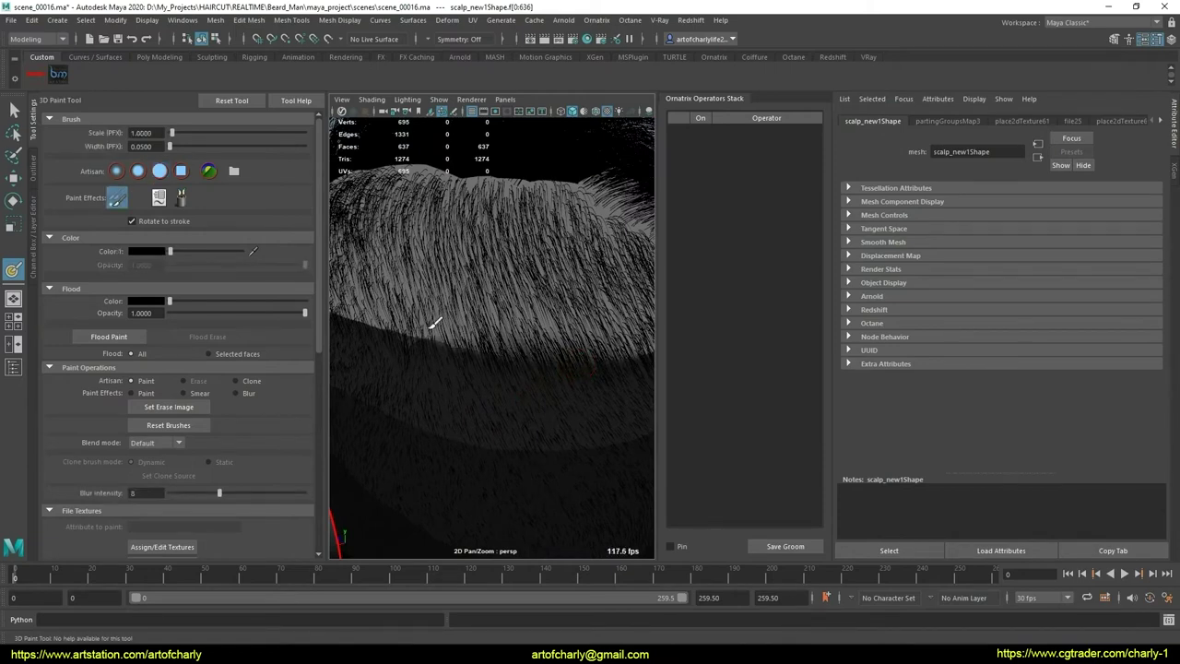
pyautogui.keyDown('alt'); pyautogui.moveTo(477, 337); pyautogui.dragTo(584, 362); pyautogui.keyUp('alt')
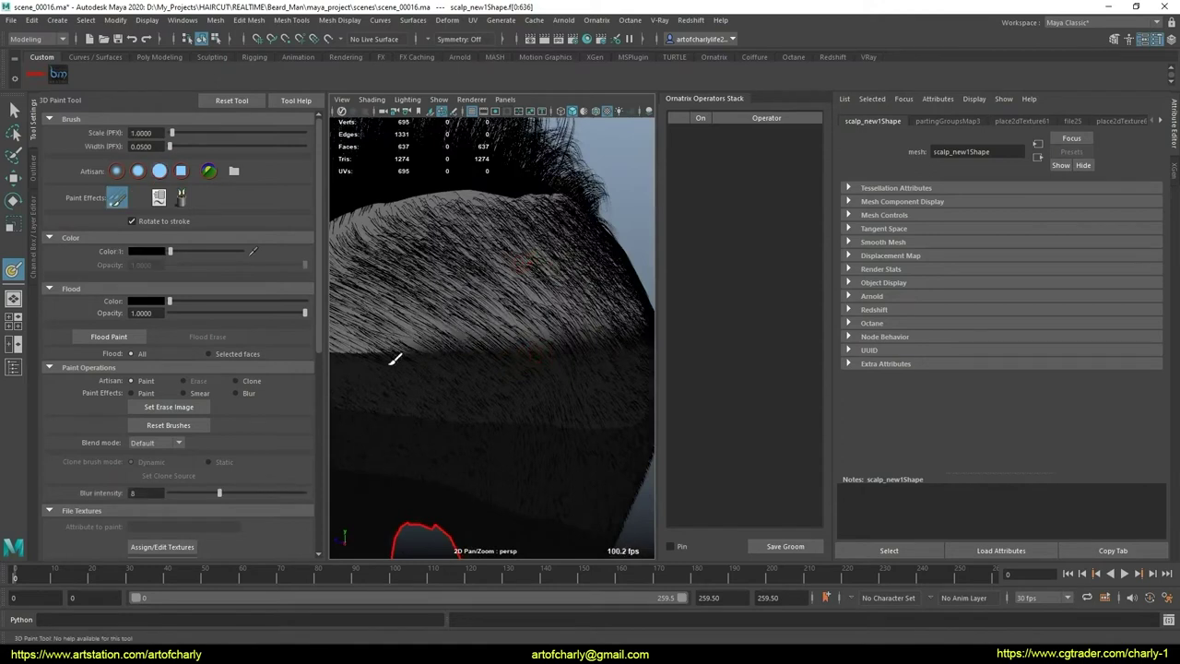
# Step: Check both sides of the hairline and undo the last painted length stroke
pyautogui.moveTo(471, 288)
pyautogui.keyDown('alt'); pyautogui.mouseDown()
pyautogui.moveTo(547, 369)
pyautogui.moveTo(474, 350)
pyautogui.moveTo(577, 332)
pyautogui.moveTo(480, 338)
pyautogui.mouseUp(); pyautogui.keyUp('alt')
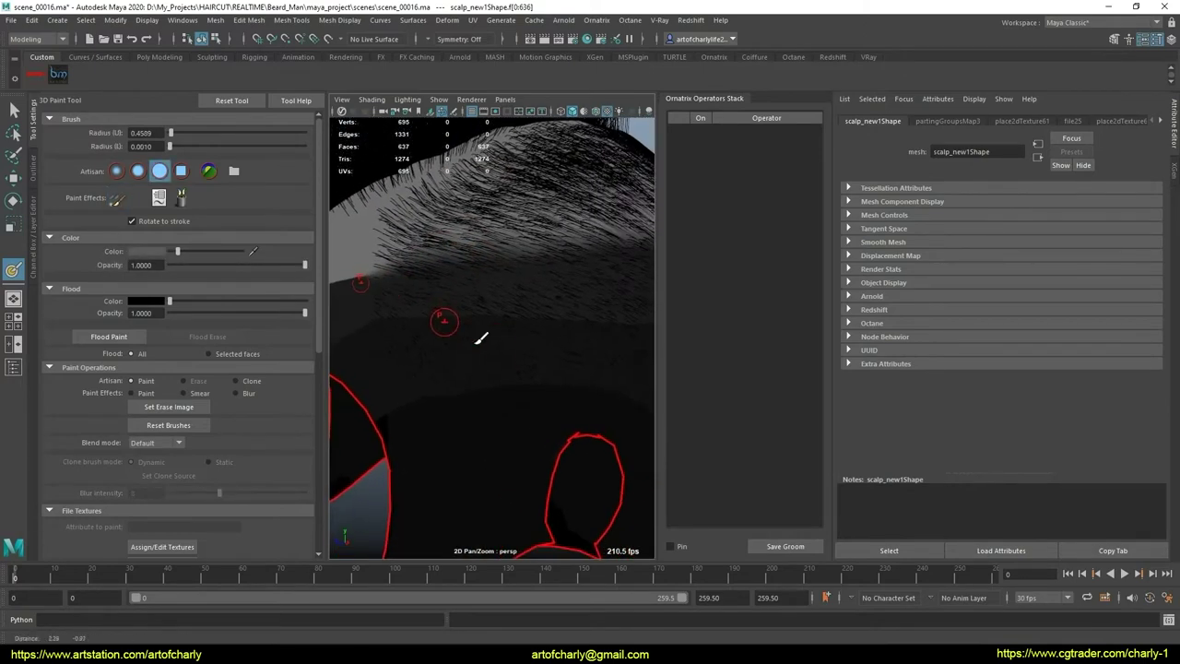
pyautogui.keyDown('alt'); pyautogui.moveTo(479, 338); pyautogui.dragTo(489, 338, button='middle'); pyautogui.keyUp('alt')
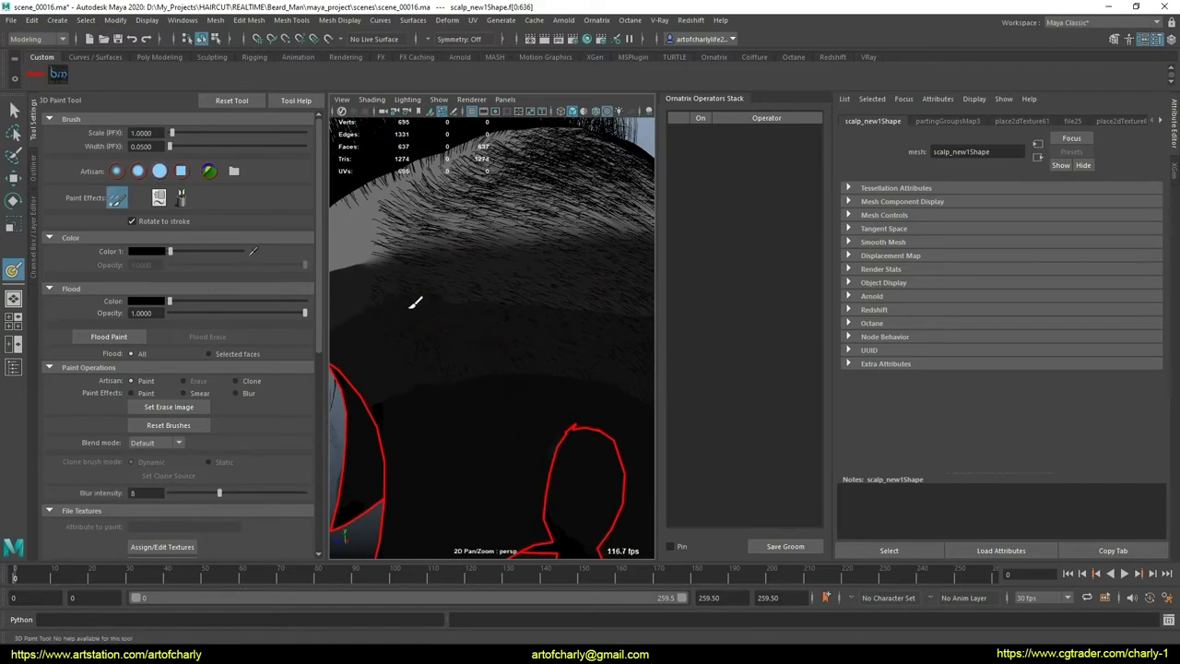
pyautogui.moveTo(514, 350)
pyautogui.keyDown('alt'); pyautogui.mouseDown()
pyautogui.moveTo(469, 356)
pyautogui.moveTo(486, 316)
pyautogui.moveTo(569, 361)
pyautogui.moveTo(492, 360)
pyautogui.moveTo(529, 311)
pyautogui.mouseUp(); pyautogui.keyUp('alt')
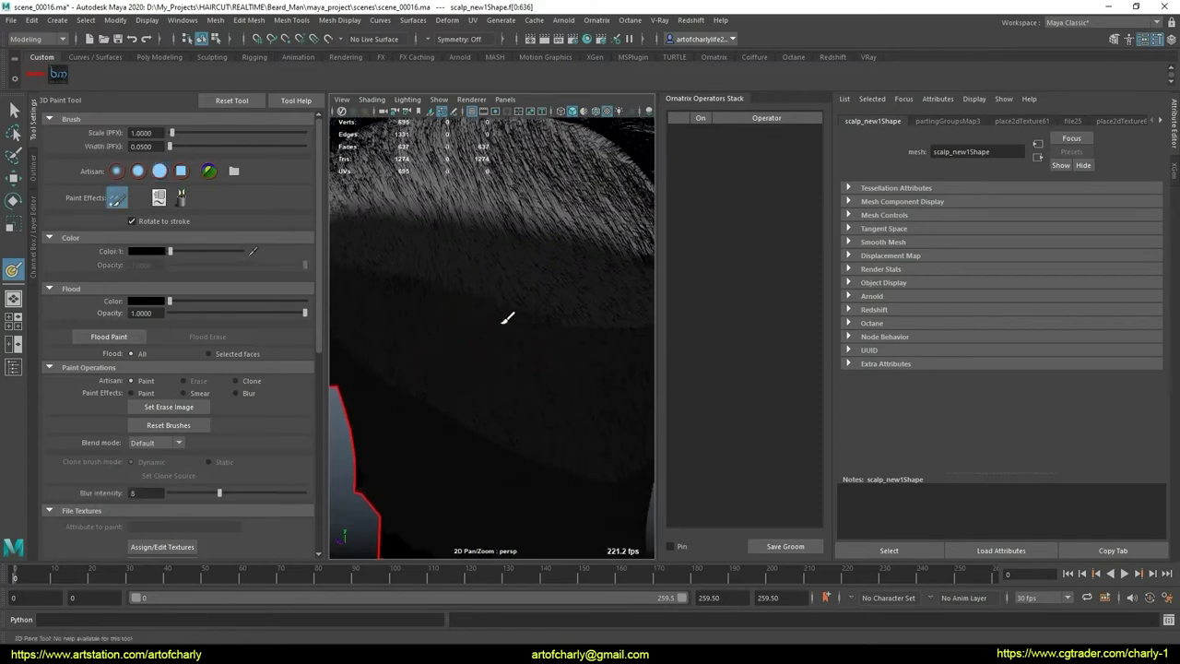
pyautogui.moveTo(409, 329)
pyautogui.keyDown('alt'); pyautogui.mouseDown()
pyautogui.moveTo(482, 356)
pyautogui.moveTo(516, 311)
pyautogui.mouseUp(); pyautogui.keyUp('alt')
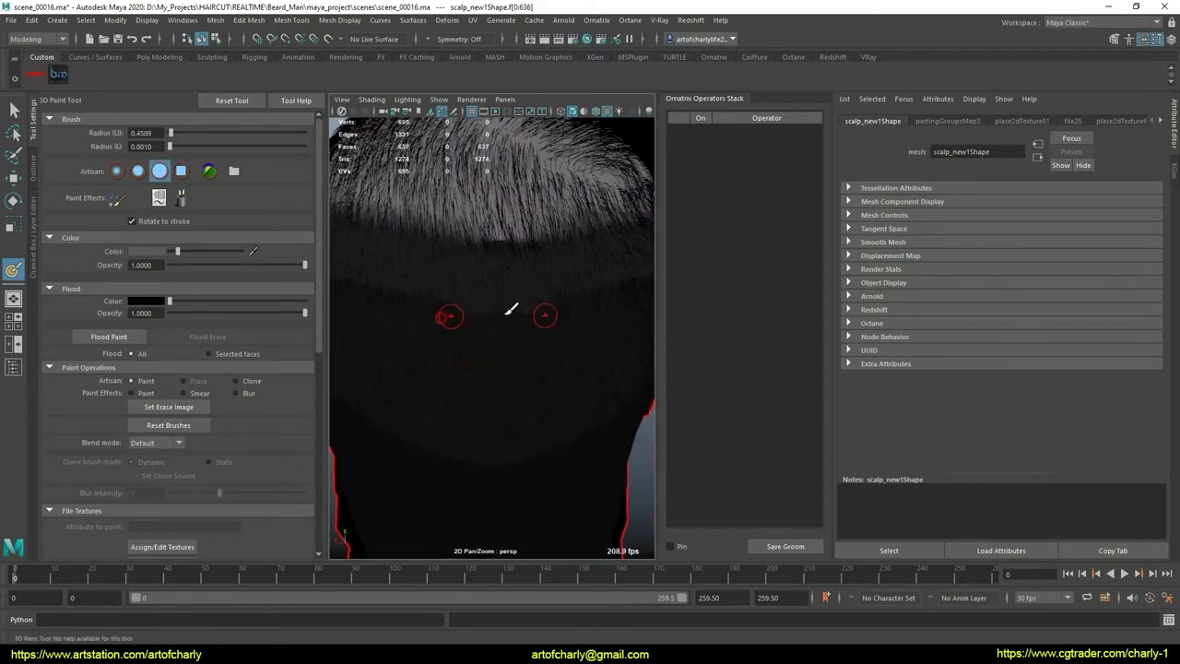
pyautogui.moveTo(532, 387)
pyautogui.keyDown('alt'); pyautogui.mouseDown()
pyautogui.moveTo(513, 342)
pyautogui.moveTo(566, 360)
pyautogui.moveTo(506, 380)
pyautogui.mouseUp(); pyautogui.keyUp('alt')
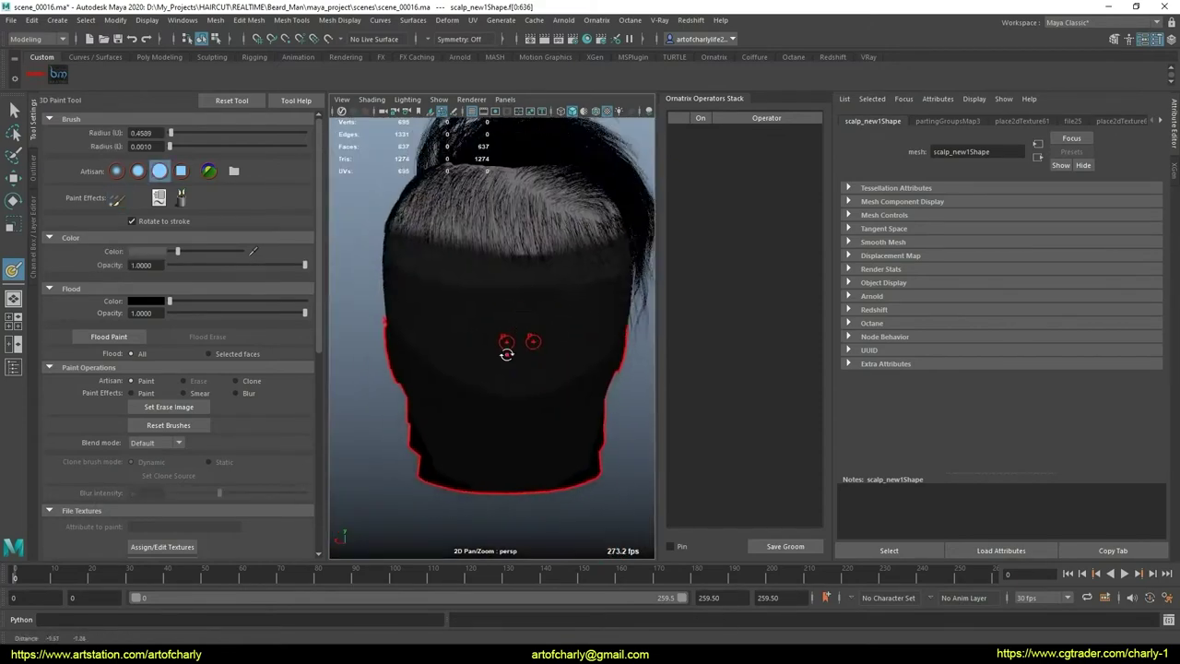
pyautogui.scroll(3, 506, 381)
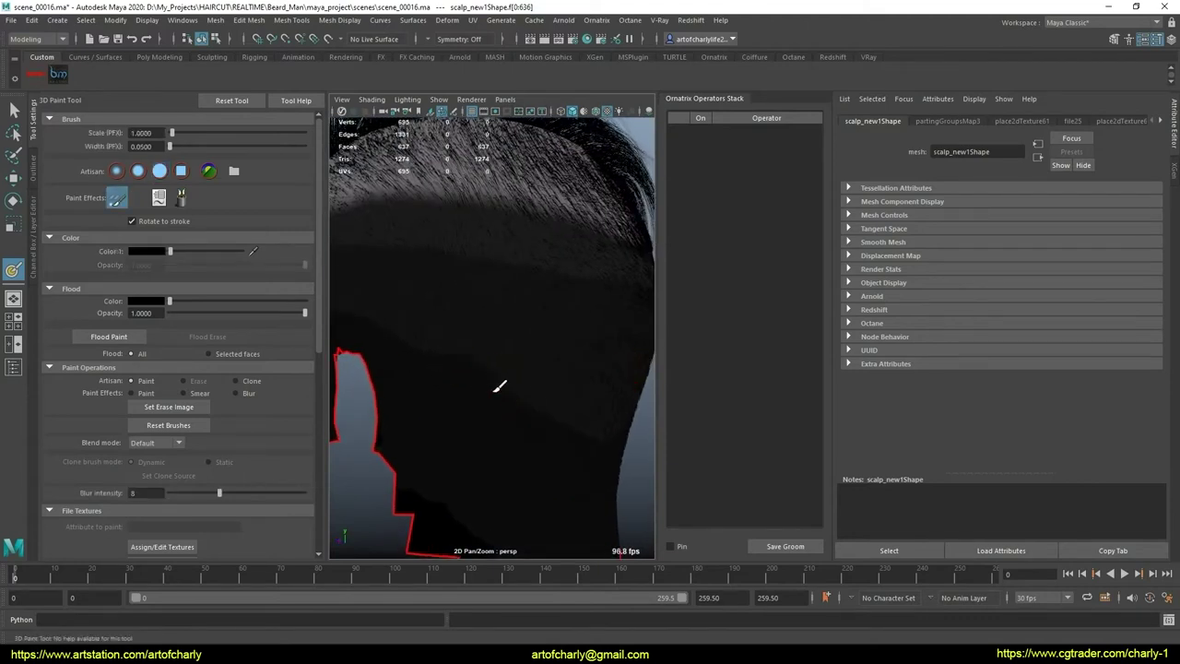
pyautogui.hotkey('ctrl', 'z')
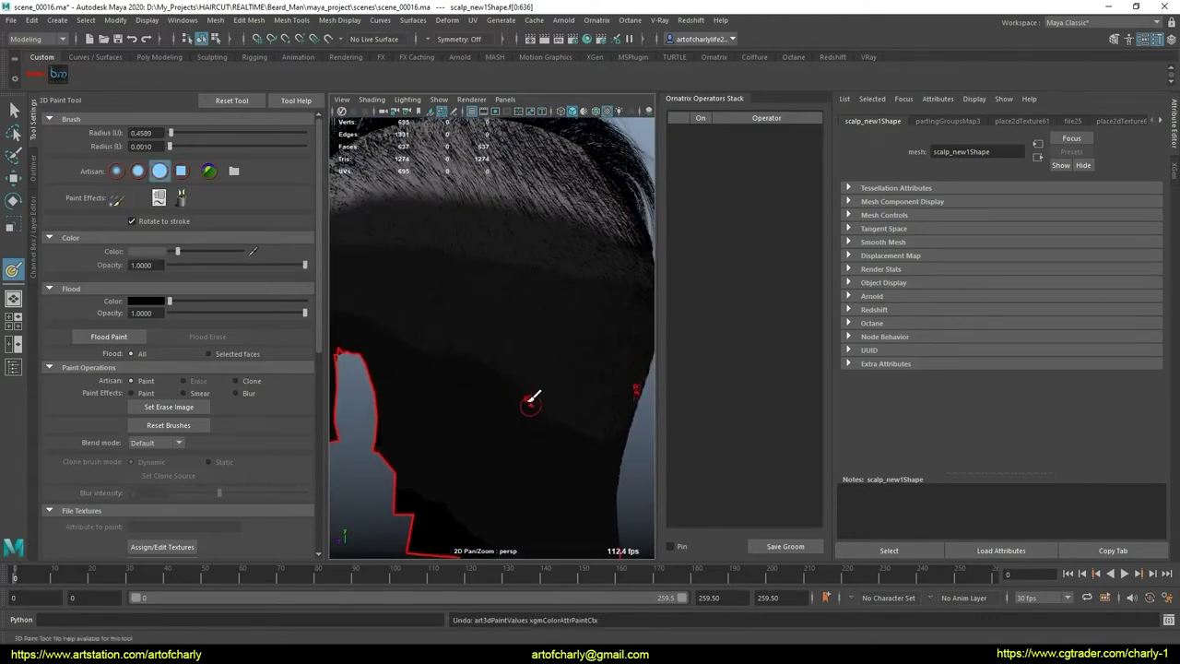
pyautogui.moveTo(527, 402)
pyautogui.keyDown('alt'); pyautogui.mouseDown()
pyautogui.moveTo(500, 345)
pyautogui.moveTo(522, 367)
pyautogui.moveTo(519, 342)
pyautogui.mouseUp(); pyautogui.keyUp('alt')
# Step: Switch the brush to Blur, blur the side of the head, and raise intensity to 5
pyautogui.click(247, 395)
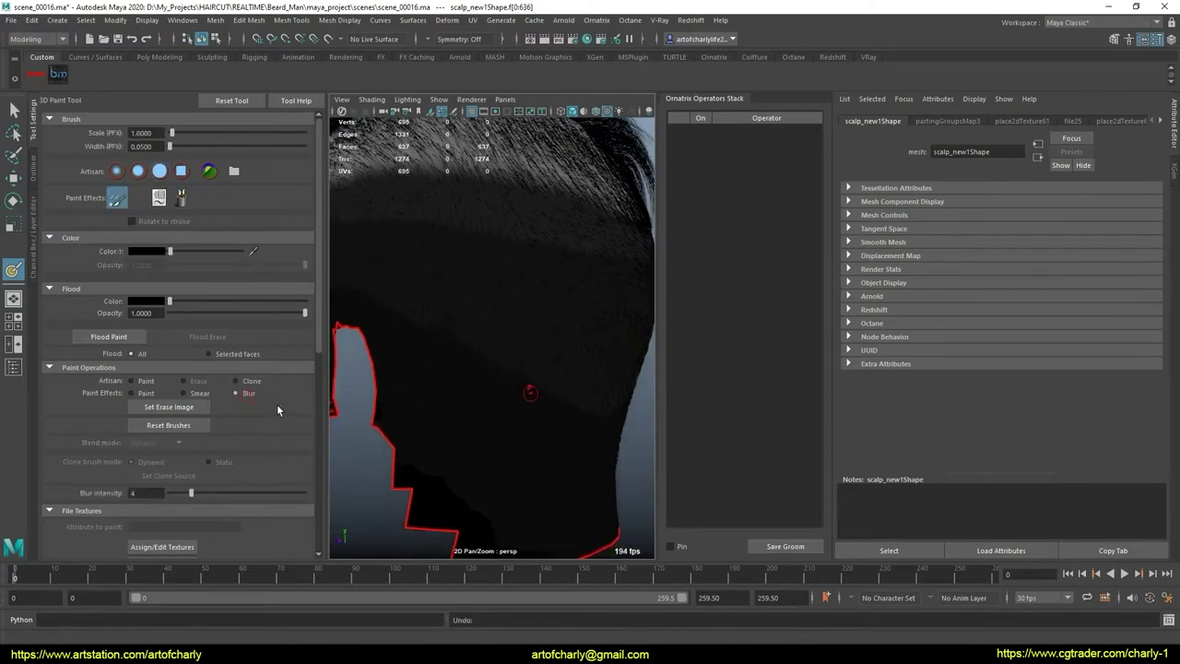
pyautogui.keyDown('alt'); pyautogui.moveTo(443, 359); pyautogui.dragTo(482, 382); pyautogui.keyUp('alt')
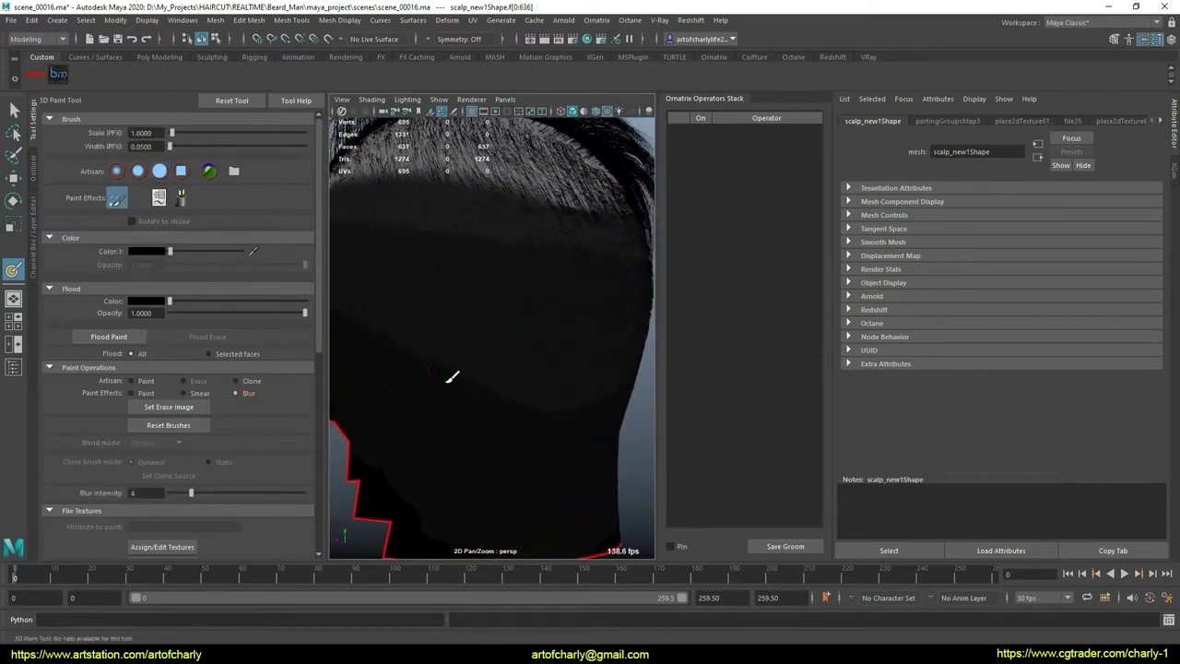
pyautogui.moveTo(556, 418); pyautogui.dragTo(424, 373)
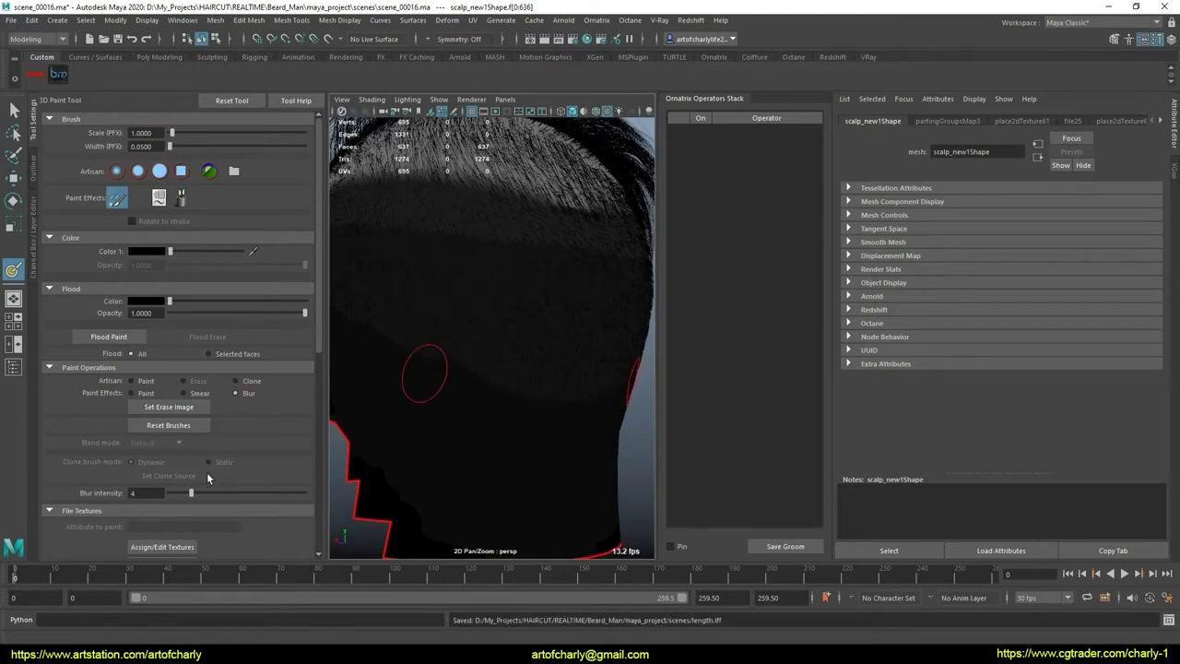
pyautogui.moveTo(192, 495); pyautogui.dragTo(197, 493)
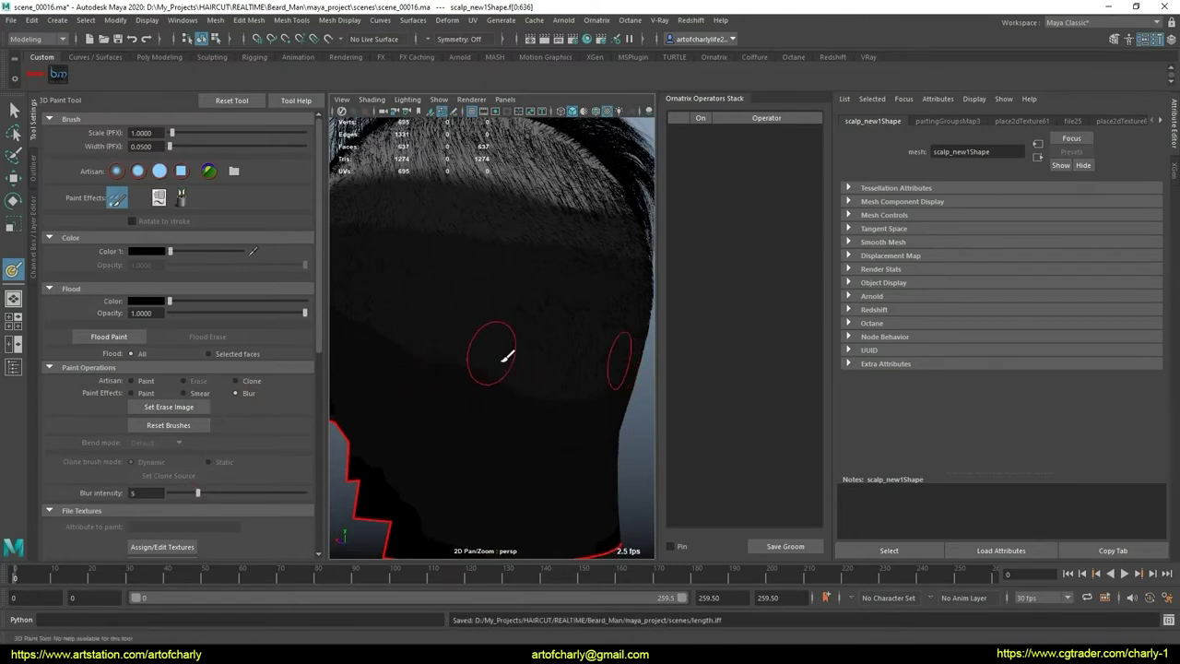
pyautogui.keyDown('alt'); pyautogui.moveTo(508, 350); pyautogui.dragTo(456, 380); pyautogui.keyUp('alt')
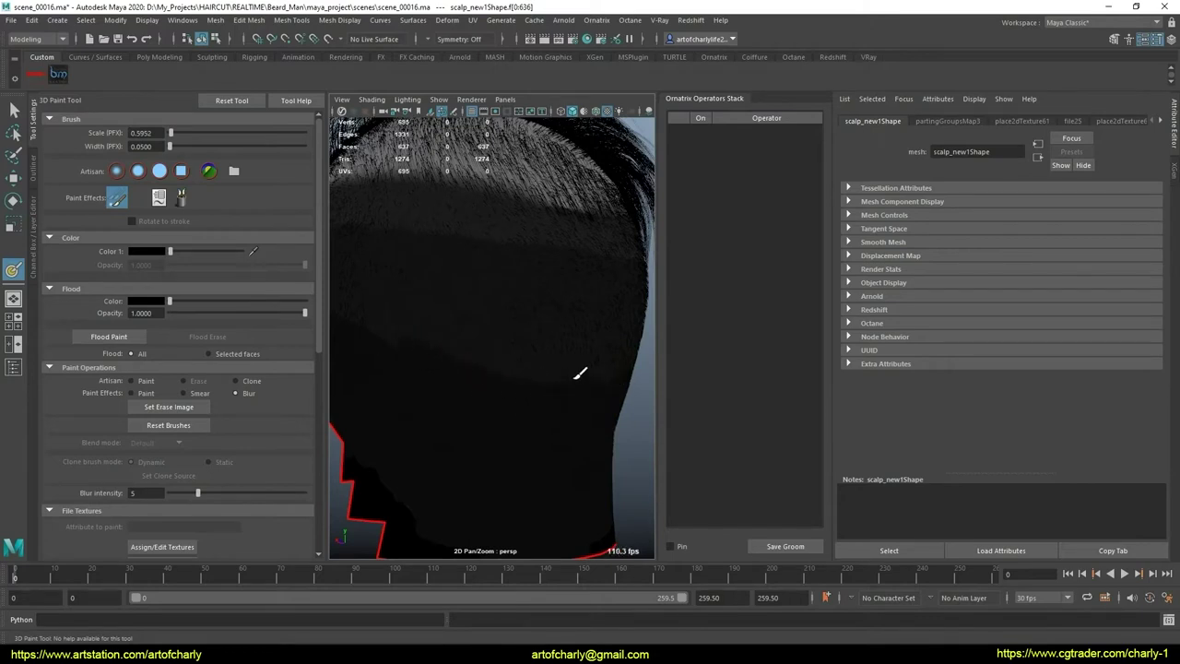
# Step: Blur the length map across the back and lower edge of the scalp
pyautogui.moveTo(572, 404)
pyautogui.keyDown('alt'); pyautogui.mouseDown()
pyautogui.moveTo(516, 396)
pyautogui.moveTo(553, 422)
pyautogui.moveTo(473, 390)
pyautogui.mouseUp(); pyautogui.keyUp('alt')
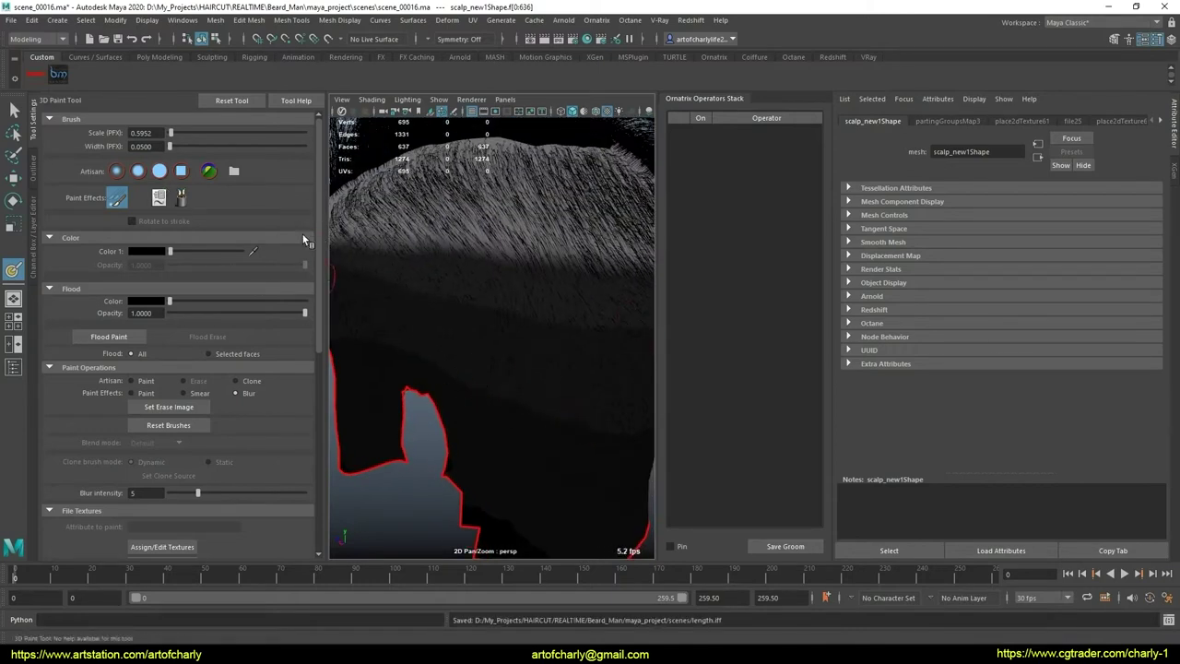
pyautogui.moveTo(490, 421)
pyautogui.keyDown('alt'); pyautogui.mouseDown()
pyautogui.moveTo(434, 350)
pyautogui.moveTo(441, 338)
pyautogui.mouseUp(); pyautogui.keyUp('alt')
pyautogui.keyDown('alt'); pyautogui.moveTo(442, 338); pyautogui.dragTo(513, 390, button='right'); pyautogui.keyUp('alt')
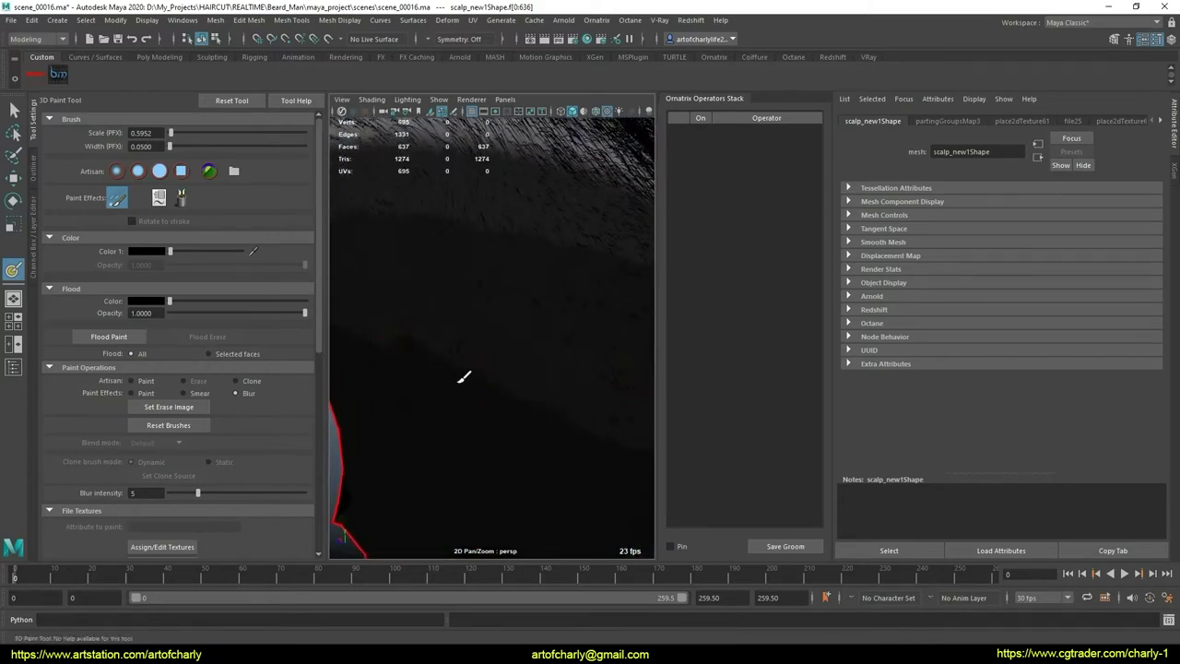
pyautogui.keyDown('alt'); pyautogui.moveTo(435, 343); pyautogui.dragTo(561, 408); pyautogui.keyUp('alt')
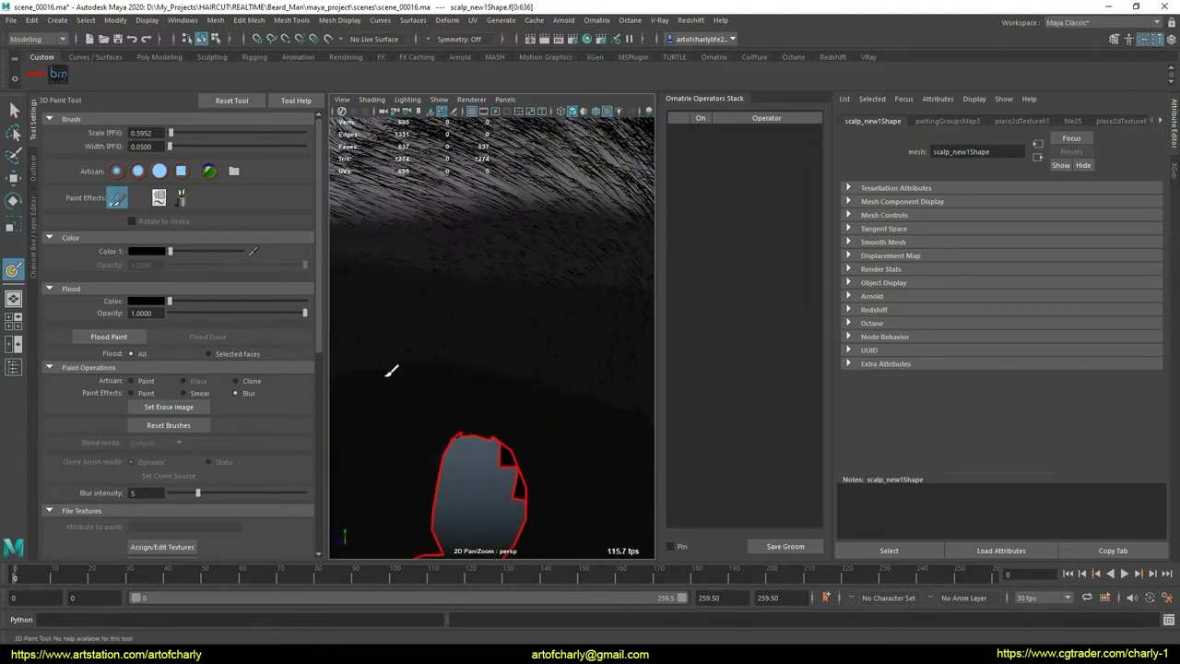
pyautogui.moveTo(391, 370)
pyautogui.keyDown('alt'); pyautogui.mouseDown()
pyautogui.moveTo(501, 358)
pyautogui.moveTo(534, 335)
pyautogui.mouseUp(); pyautogui.keyUp('alt')
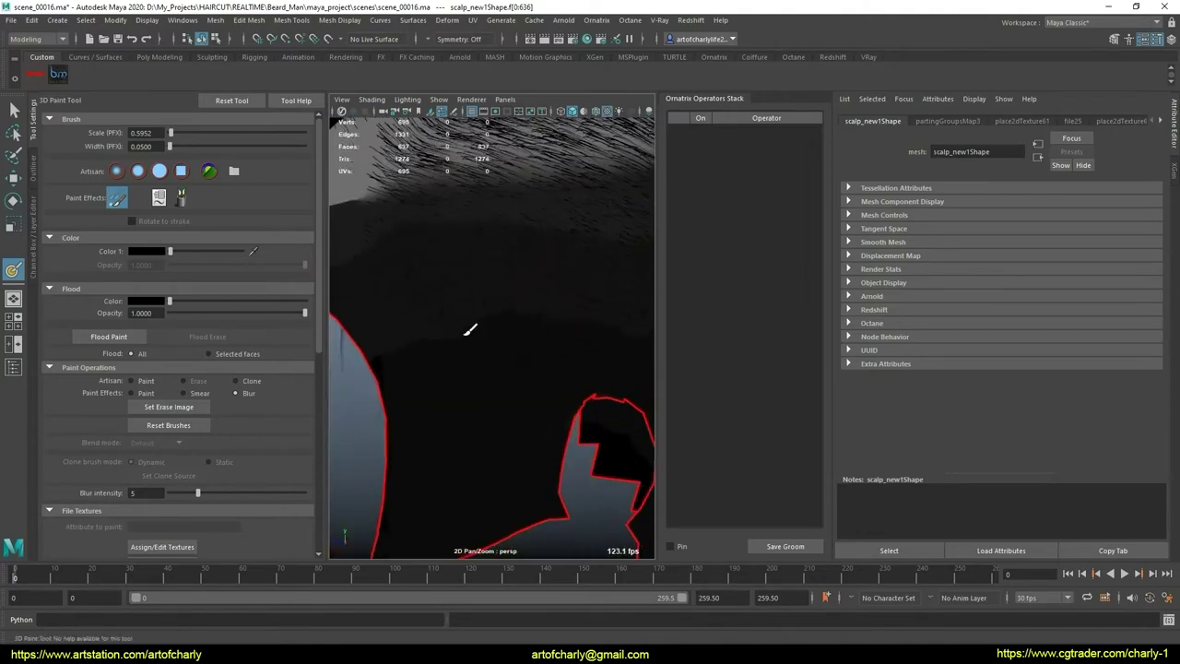
pyautogui.moveTo(381, 359)
pyautogui.keyDown('alt'); pyautogui.mouseDown()
pyautogui.moveTo(432, 390)
pyautogui.moveTo(458, 368)
pyautogui.moveTo(498, 371)
pyautogui.mouseUp(); pyautogui.keyUp('alt')
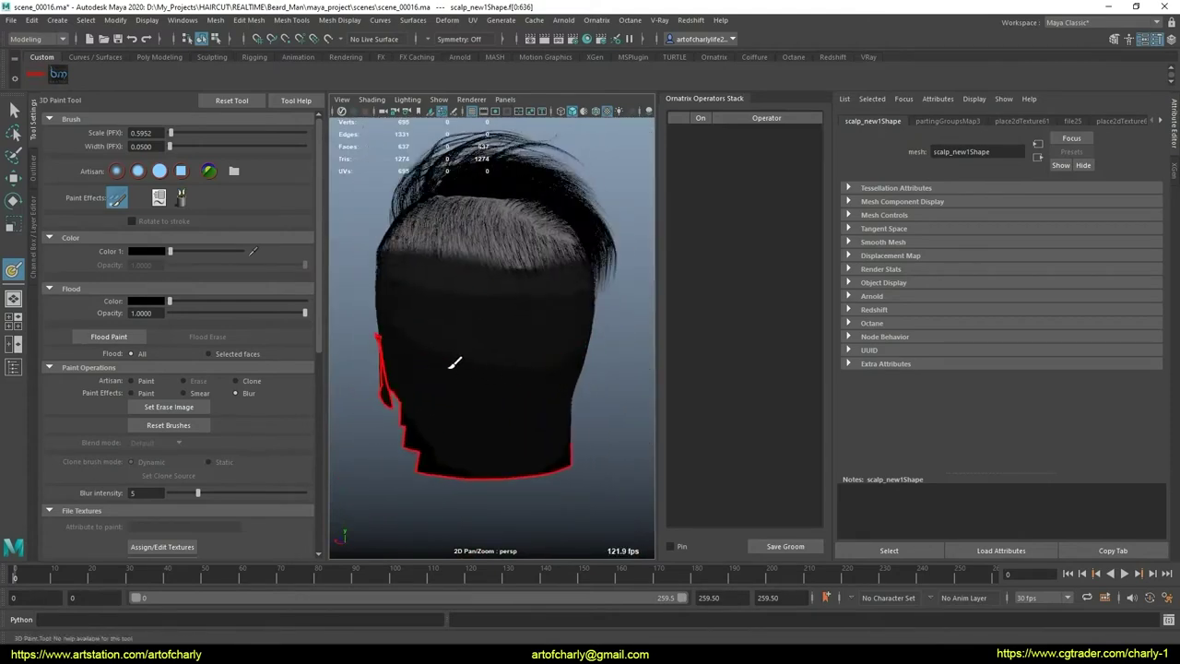
pyautogui.moveTo(566, 423)
pyautogui.keyDown('alt'); pyautogui.mouseDown()
pyautogui.moveTo(488, 390)
pyautogui.moveTo(546, 357)
pyautogui.moveTo(550, 337)
pyautogui.moveTo(498, 384)
pyautogui.mouseUp(); pyautogui.keyUp('alt')
pyautogui.moveTo(498, 385)
pyautogui.keyDown('alt'); pyautogui.mouseDown(button='right')
pyautogui.moveTo(489, 400)
pyautogui.moveTo(531, 407)
pyautogui.moveTo(513, 356)
pyautogui.mouseUp(button='right'); pyautogui.keyUp('alt')
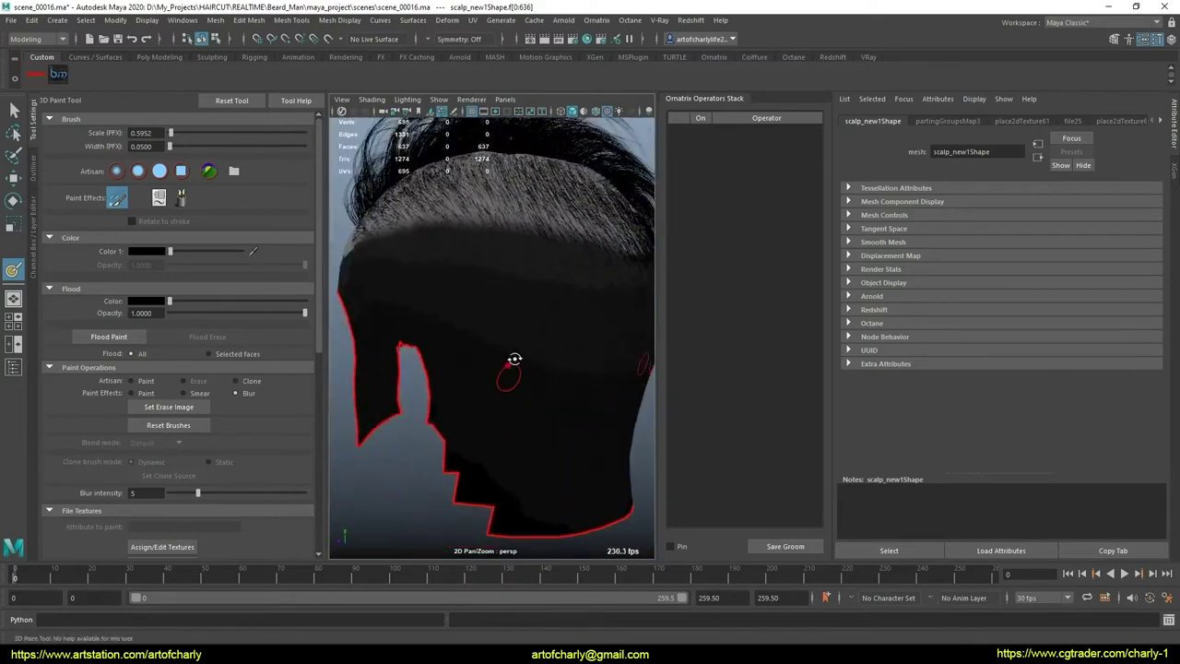
# Step: Blur the remaining side fade from three-quarter views, then stop painting
pyautogui.moveTo(513, 356)
pyautogui.keyDown('alt'); pyautogui.mouseDown()
pyautogui.moveTo(566, 377)
pyautogui.moveTo(471, 400)
pyautogui.moveTo(444, 368)
pyautogui.mouseUp(); pyautogui.keyUp('alt')
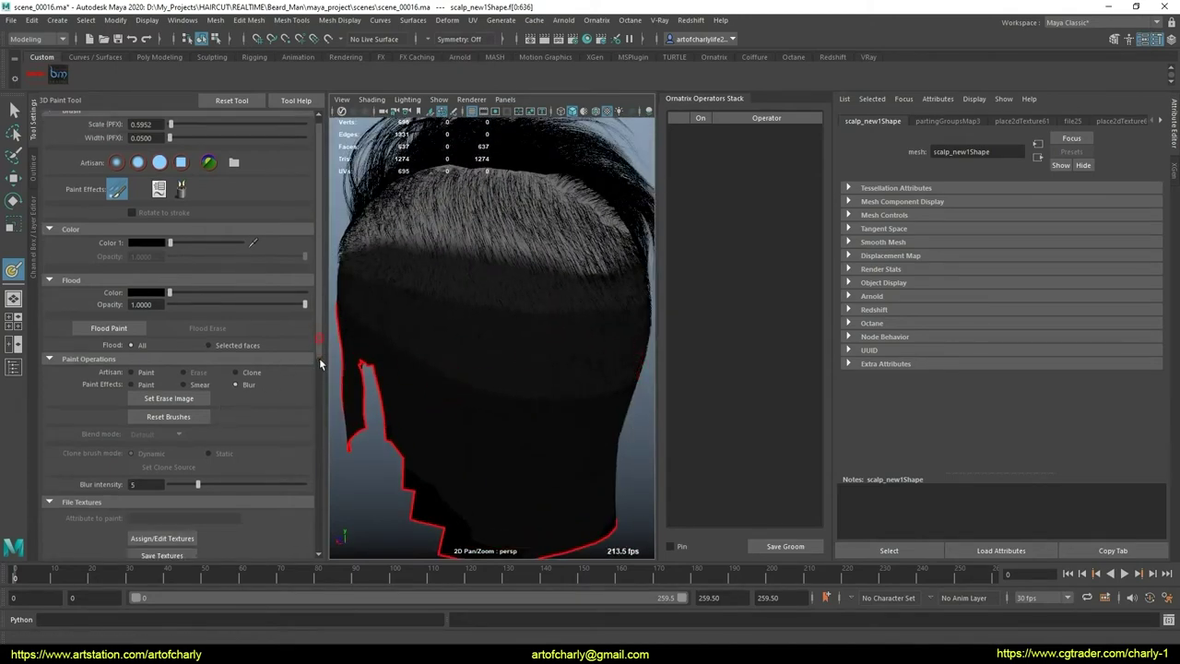
pyautogui.moveTo(319, 355); pyautogui.dragTo(315, 503)
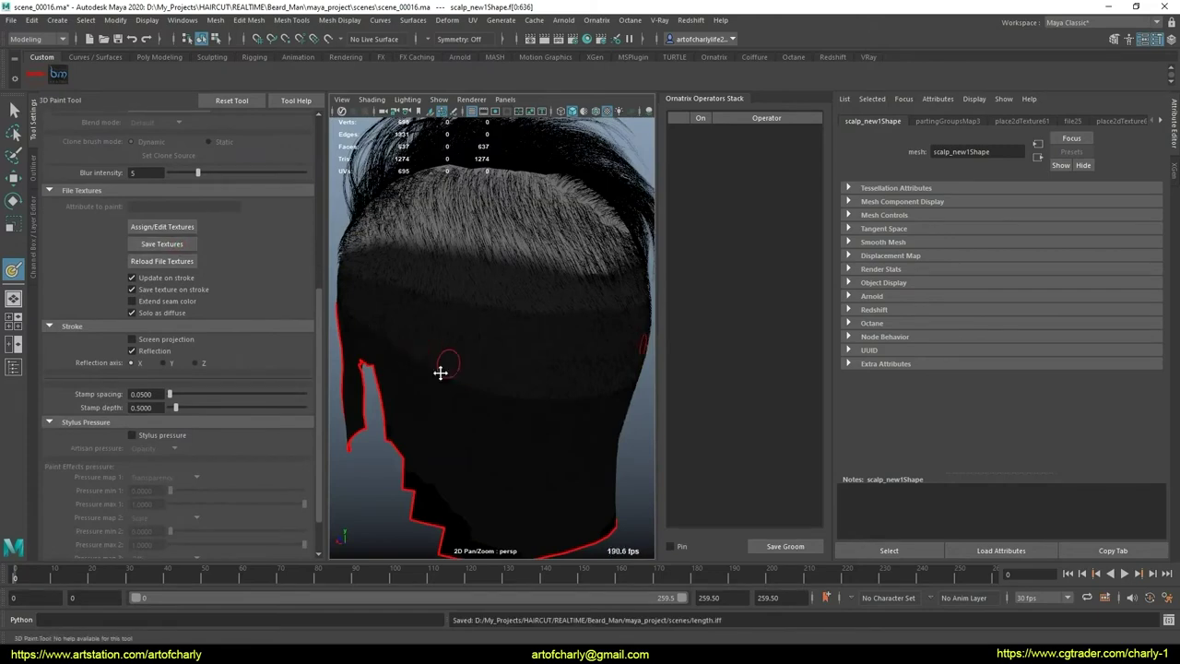
pyautogui.moveTo(440, 372)
pyautogui.keyDown('alt'); pyautogui.mouseDown()
pyautogui.moveTo(461, 396)
pyautogui.moveTo(482, 372)
pyautogui.moveTo(509, 389)
pyautogui.moveTo(506, 369)
pyautogui.mouseUp(); pyautogui.keyUp('alt')
pyautogui.moveTo(506, 368)
pyautogui.keyDown('alt'); pyautogui.mouseDown(button='right')
pyautogui.moveTo(482, 400)
pyautogui.moveTo(502, 471)
pyautogui.moveTo(474, 381)
pyautogui.mouseUp(button='right'); pyautogui.keyUp('alt')
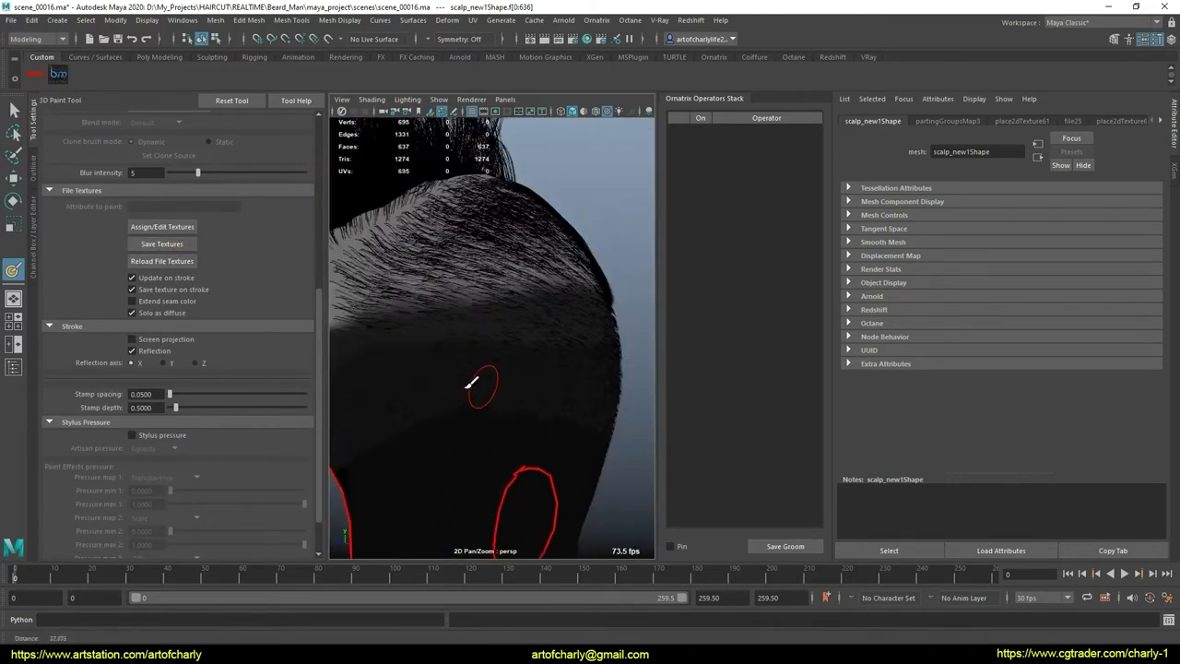
pyautogui.keyDown('alt'); pyautogui.moveTo(474, 381); pyautogui.dragTo(440, 387); pyautogui.keyUp('alt')
pyautogui.press('q')
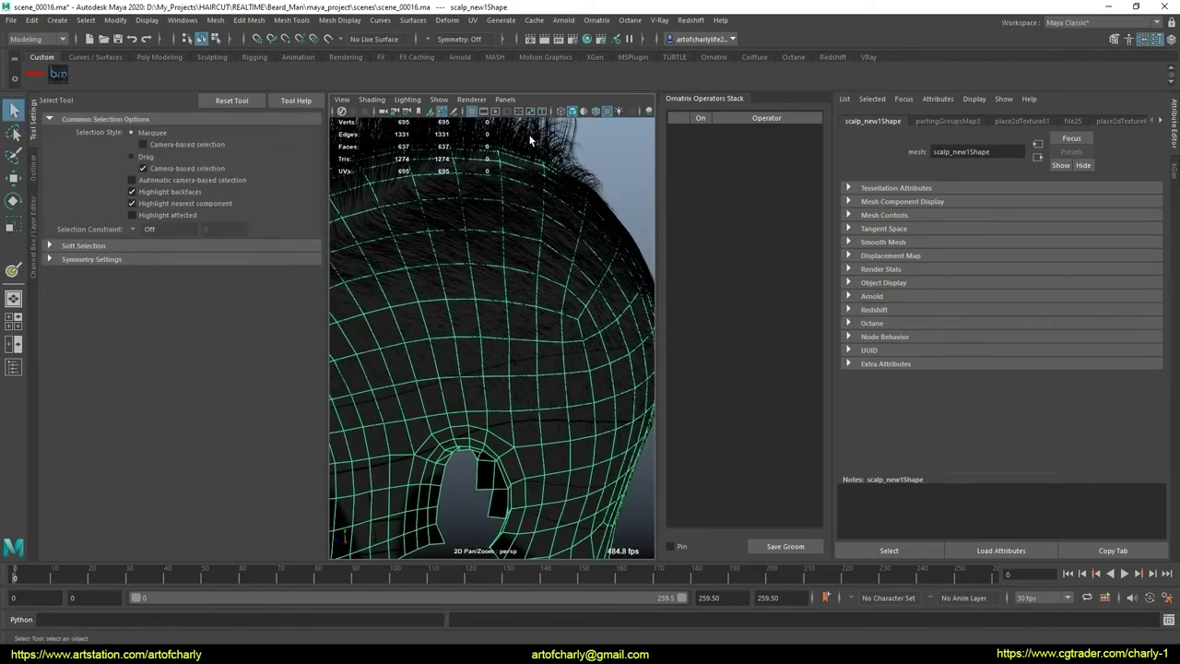
# Step: Hide the hair, pick Length1 and resume painting on the bare scalp mesh
pyautogui.click(552, 226)
pyautogui.hotkey('ctrl', 'h')
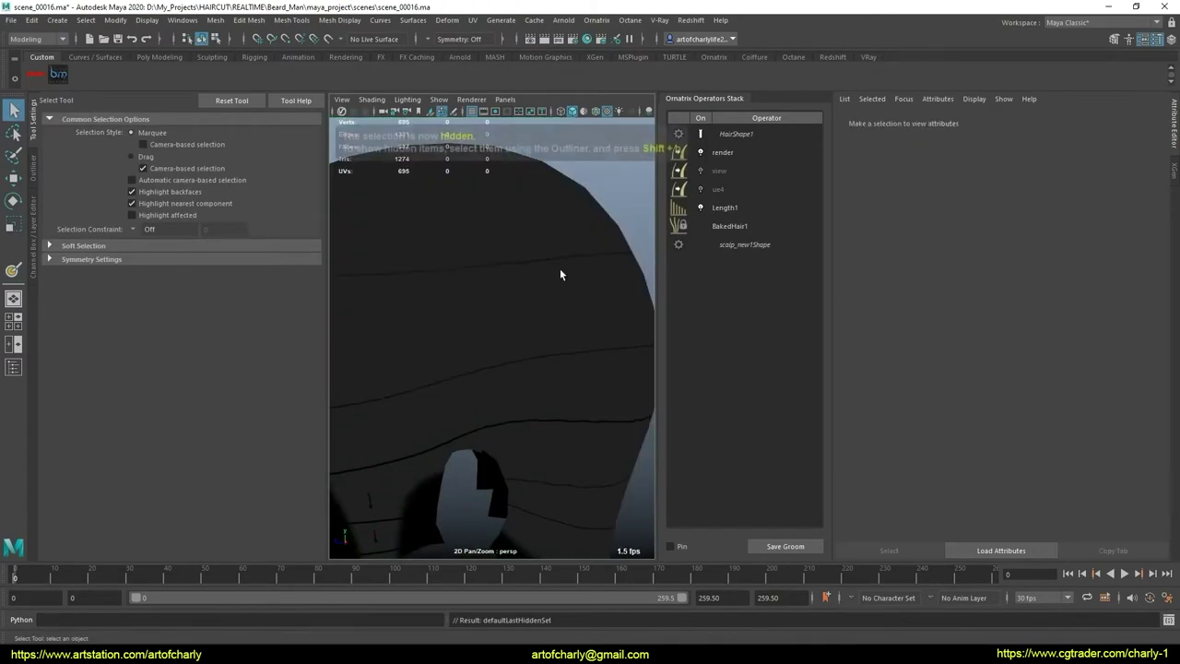
pyautogui.keyDown('alt'); pyautogui.moveTo(563, 339); pyautogui.dragTo(553, 250, button='middle'); pyautogui.keyUp('alt')
pyautogui.keyDown('alt'); pyautogui.moveTo(553, 250); pyautogui.dragTo(613, 267, button='right'); pyautogui.keyUp('alt')
pyautogui.click(737, 208)
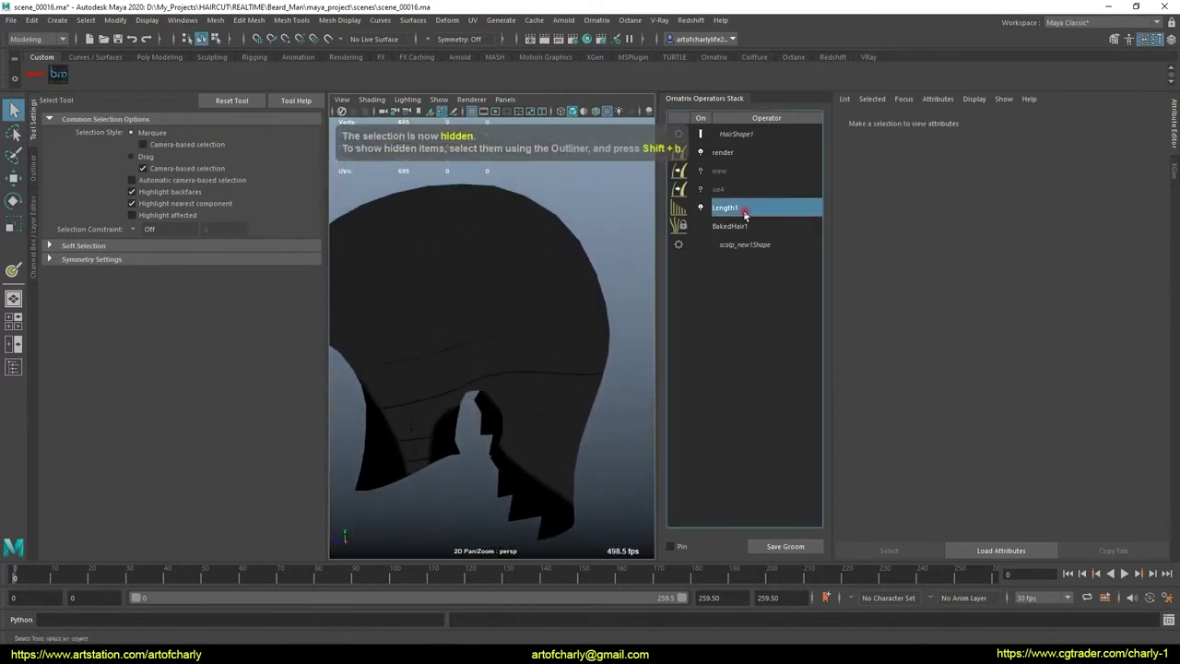
pyautogui.click(1152, 272)
pyautogui.moveTo(556, 312)
pyautogui.keyDown('alt'); pyautogui.mouseDown()
pyautogui.moveTo(440, 342)
pyautogui.moveTo(403, 310)
pyautogui.mouseUp(); pyautogui.keyUp('alt')
# Step: Show the scalp with its painted texture under flat lighting and frame the head
pyautogui.press('6')
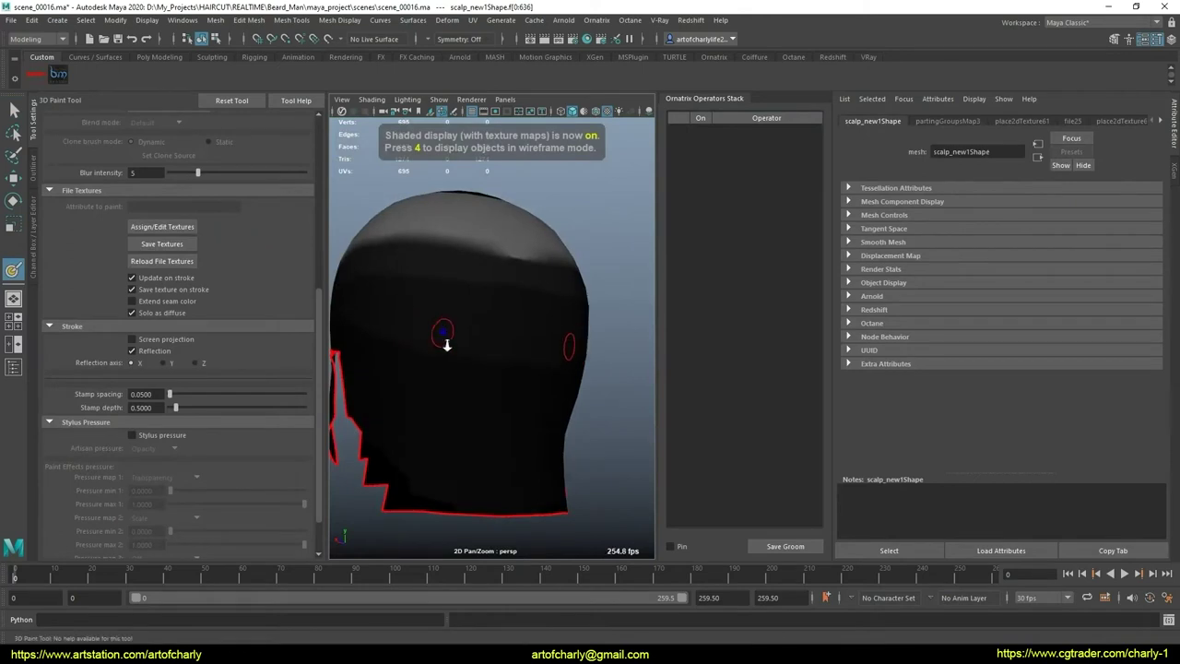
pyautogui.keyDown('alt'); pyautogui.moveTo(448, 335); pyautogui.dragTo(487, 237, button='right'); pyautogui.keyUp('alt')
pyautogui.click(406, 99)
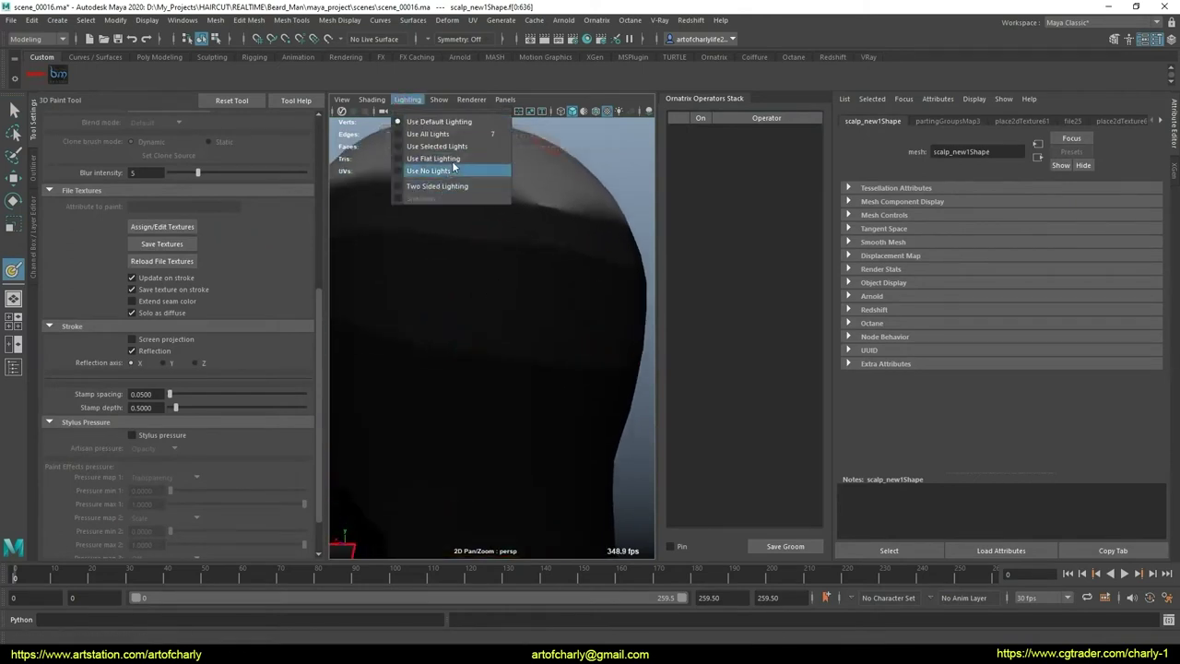
pyautogui.click(433, 158)
pyautogui.moveTo(472, 221)
pyautogui.keyDown('alt'); pyautogui.mouseDown(button='right')
pyautogui.moveTo(501, 316)
pyautogui.moveTo(521, 342)
pyautogui.mouseUp(button='right'); pyautogui.keyUp('alt')
pyautogui.moveTo(559, 396)
pyautogui.keyDown('alt'); pyautogui.mouseDown(button='right')
pyautogui.moveTo(529, 368)
pyautogui.moveTo(535, 409)
pyautogui.mouseUp(button='right'); pyautogui.keyUp('alt')
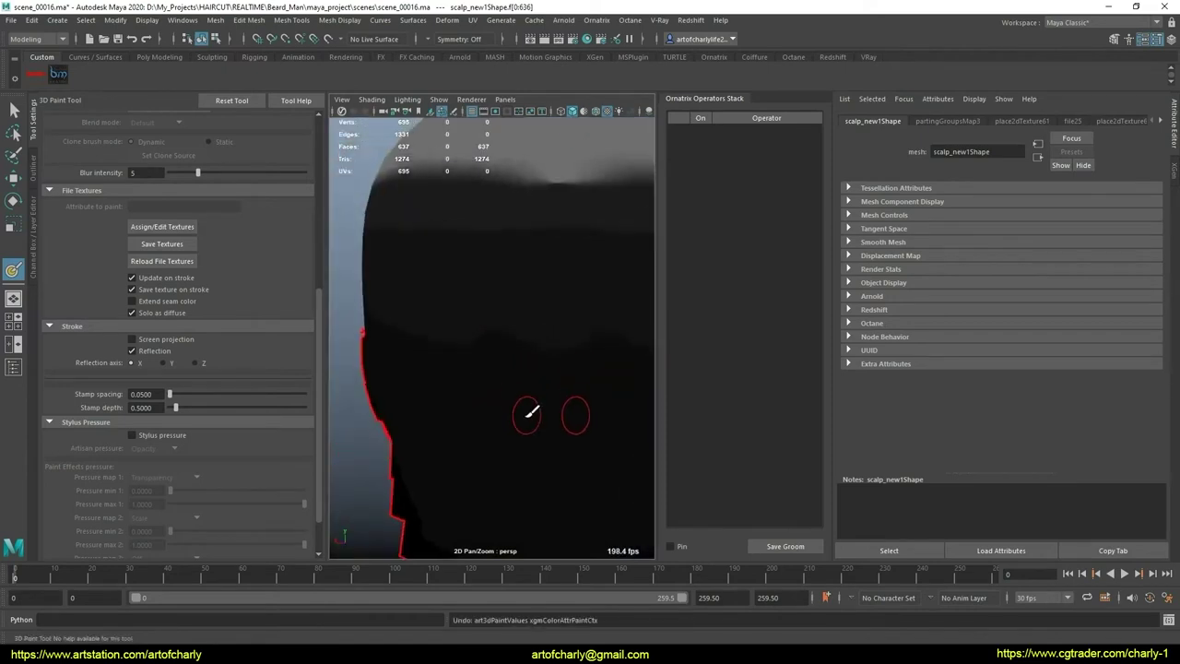
pyautogui.keyDown('alt'); pyautogui.moveTo(489, 360); pyautogui.dragTo(506, 395, button='right'); pyautogui.keyUp('alt')
pyautogui.moveTo(506, 395)
pyautogui.keyDown('alt'); pyautogui.mouseDown()
pyautogui.moveTo(469, 415)
pyautogui.moveTo(535, 442)
pyautogui.moveTo(504, 443)
pyautogui.mouseUp(); pyautogui.keyUp('alt')
pyautogui.keyDown('alt'); pyautogui.moveTo(504, 443); pyautogui.dragTo(500, 414, button='right'); pyautogui.keyUp('alt')
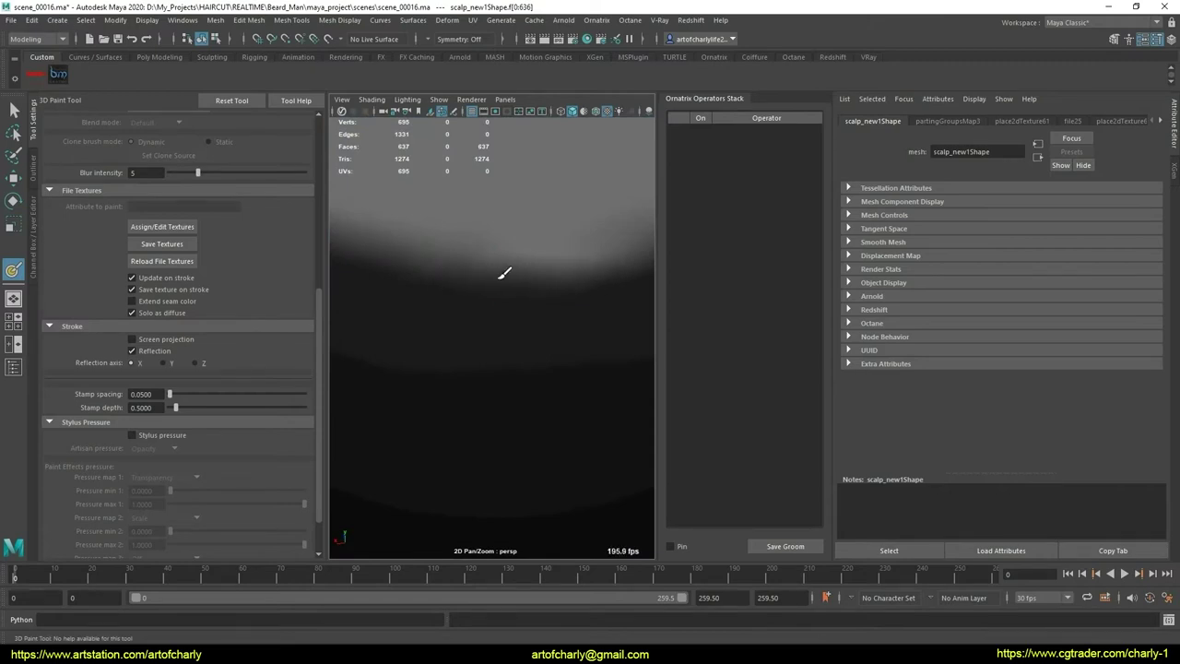
pyautogui.keyDown('alt'); pyautogui.moveTo(562, 366); pyautogui.dragTo(533, 330); pyautogui.keyUp('alt')
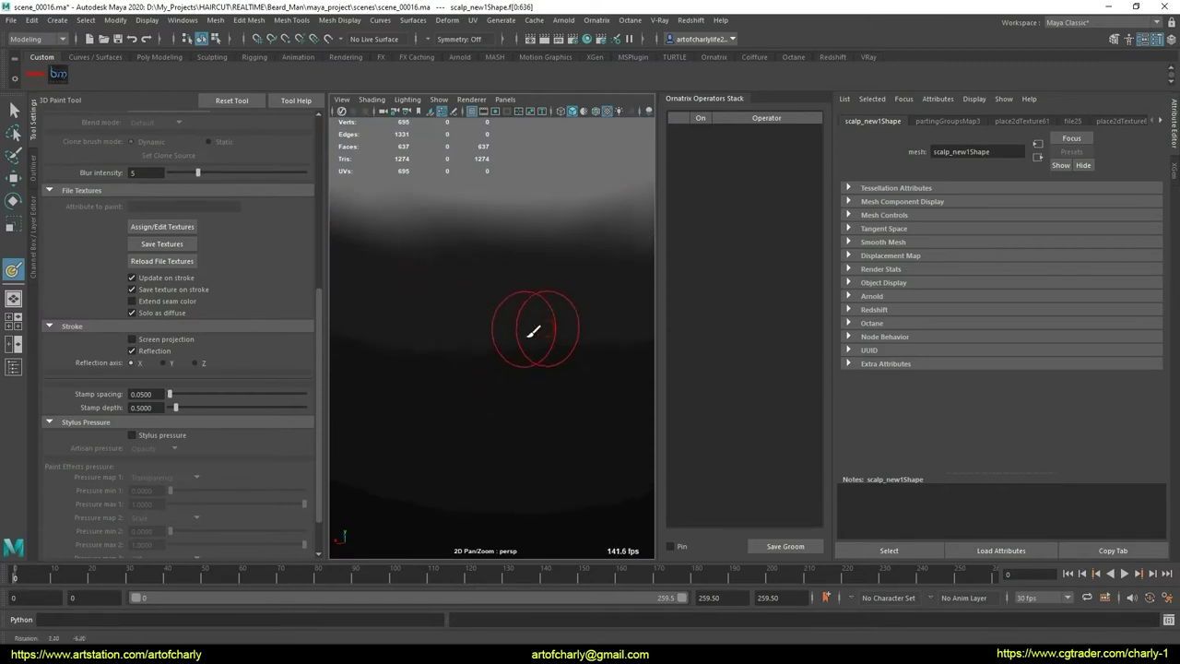
# Step: Paint a blur stroke, undo it, and scroll Tool Settings up to Brush
pyautogui.moveTo(589, 424); pyautogui.dragTo(534, 355)
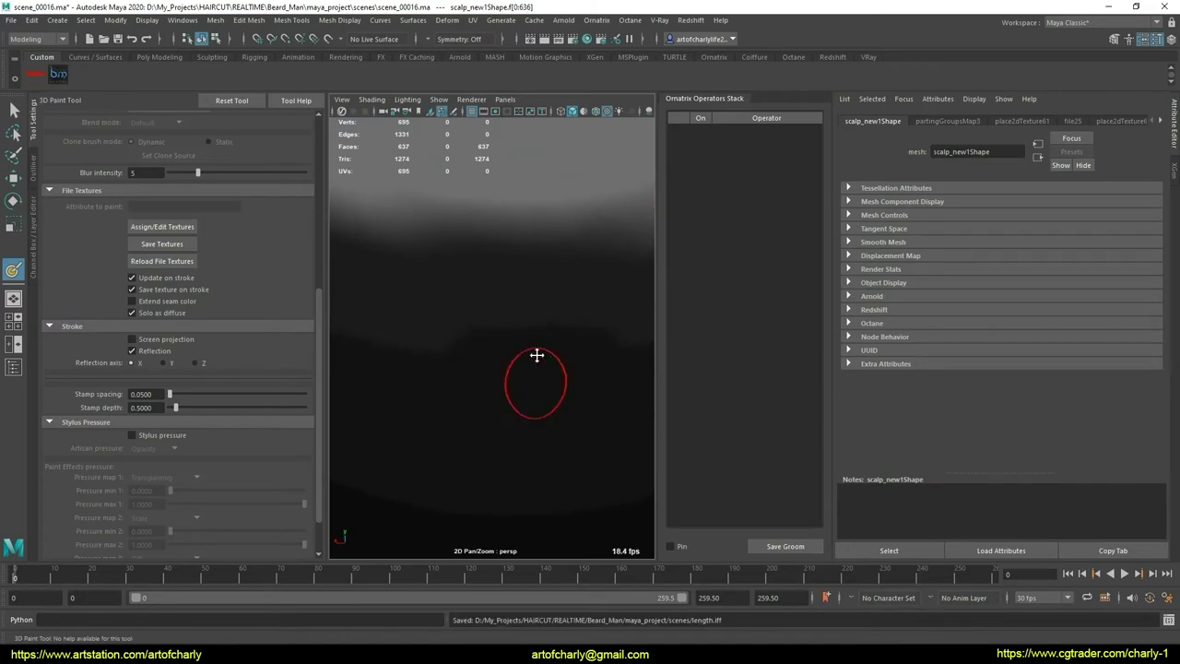
pyautogui.hotkey('ctrl', 'z')
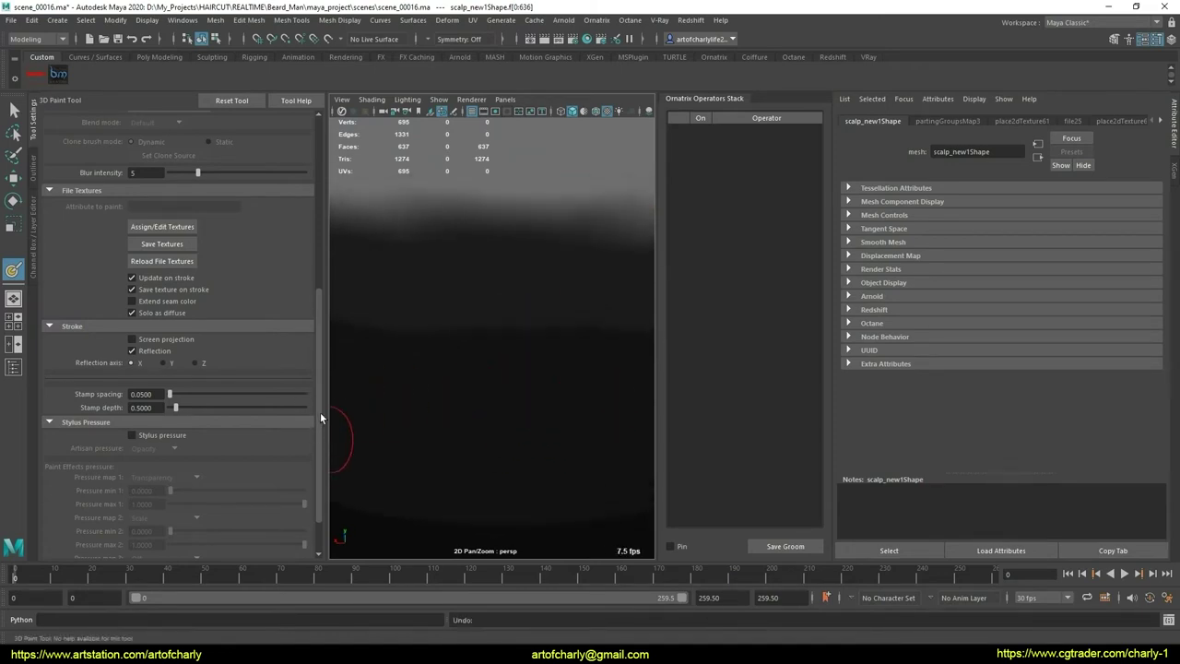
pyautogui.moveTo(317, 386); pyautogui.dragTo(322, 311)
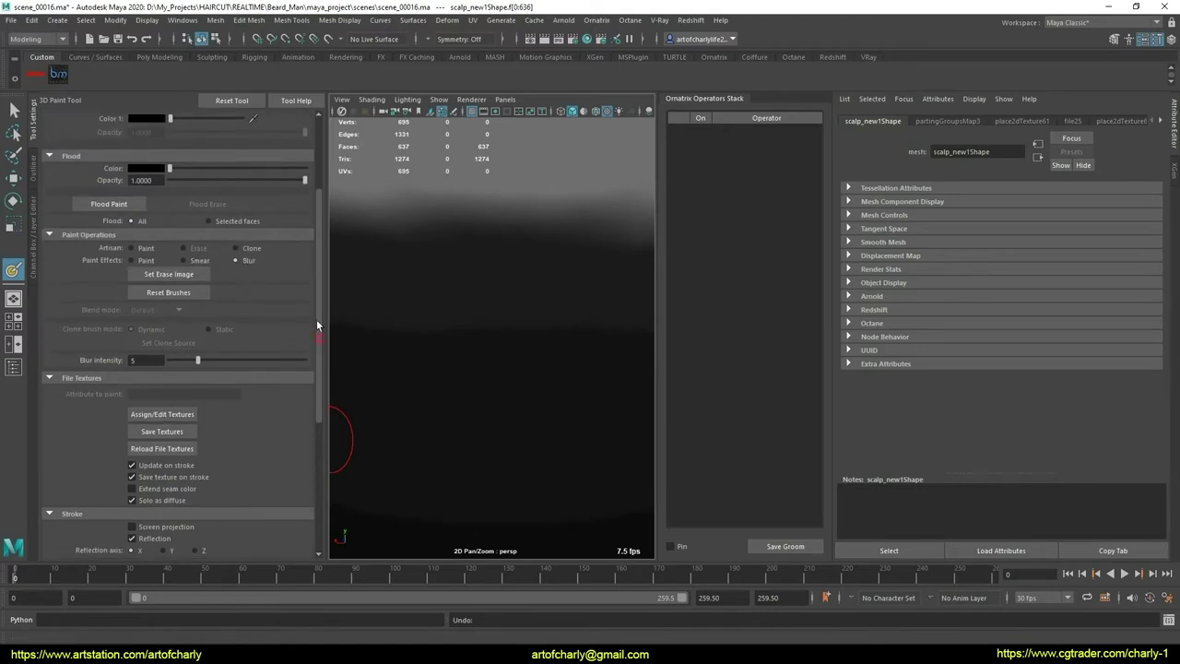
pyautogui.moveTo(316, 325); pyautogui.dragTo(313, 246)
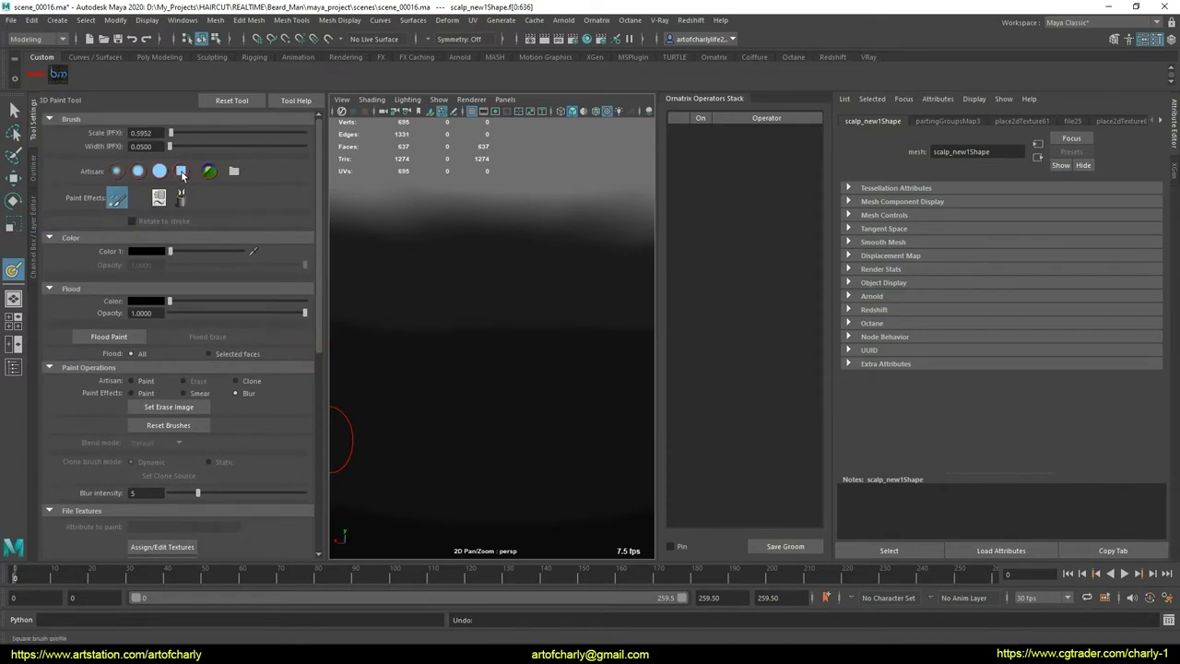
# Step: Set the Artisan brush and Paint Effects to Blur, viewing the top of the head
pyautogui.click(117, 172)
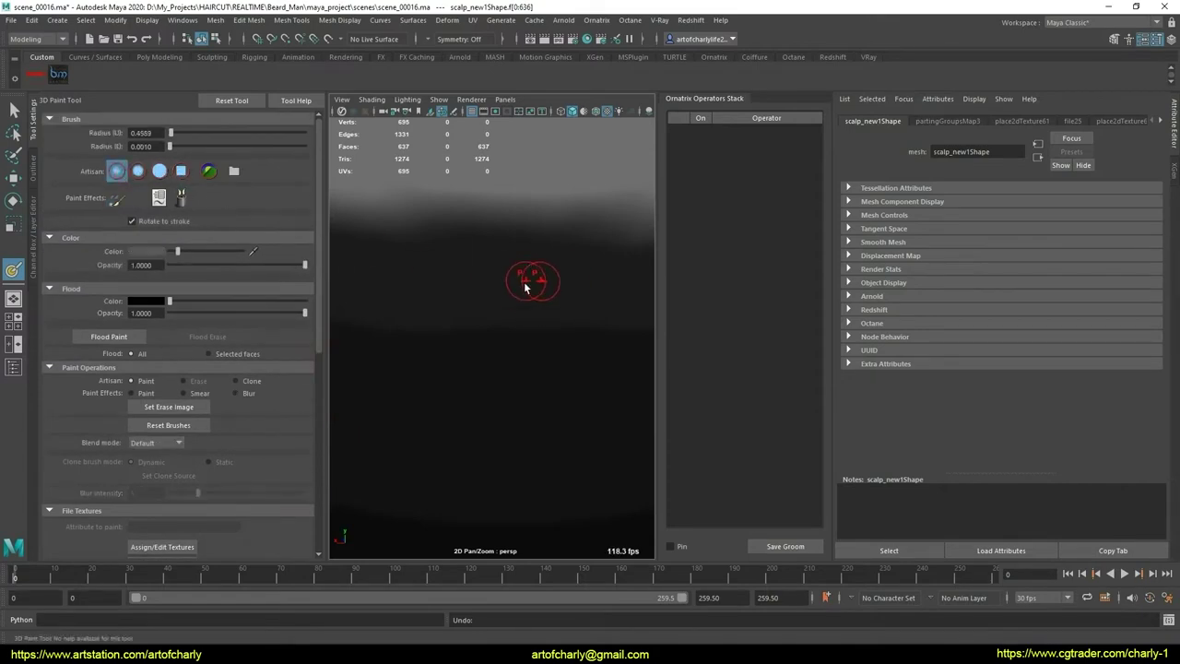
pyautogui.hotkey('ctrl', 'z')
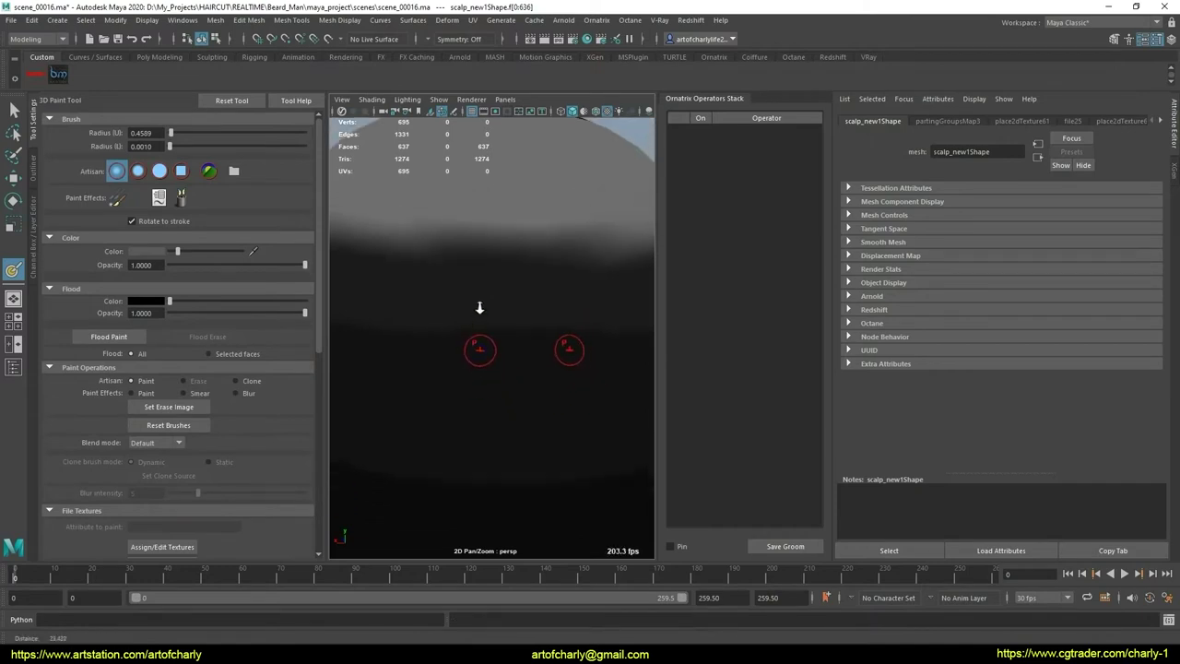
pyautogui.click(236, 392)
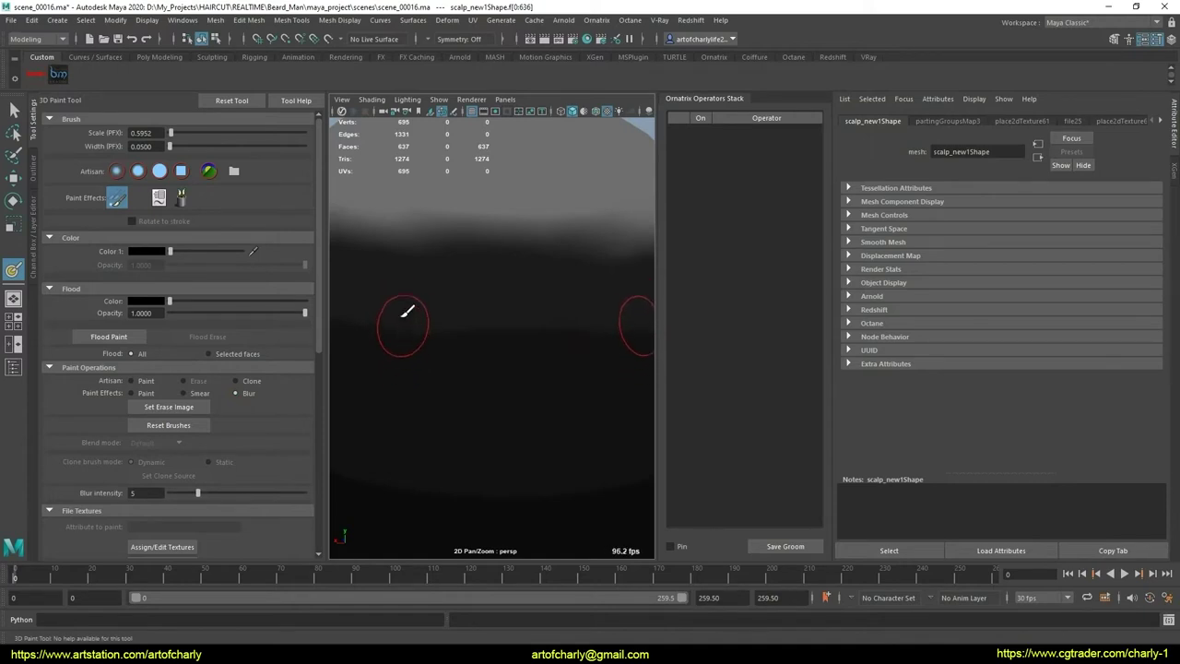
pyautogui.keyDown('alt'); pyautogui.moveTo(408, 323); pyautogui.dragTo(350, 363); pyautogui.keyUp('alt')
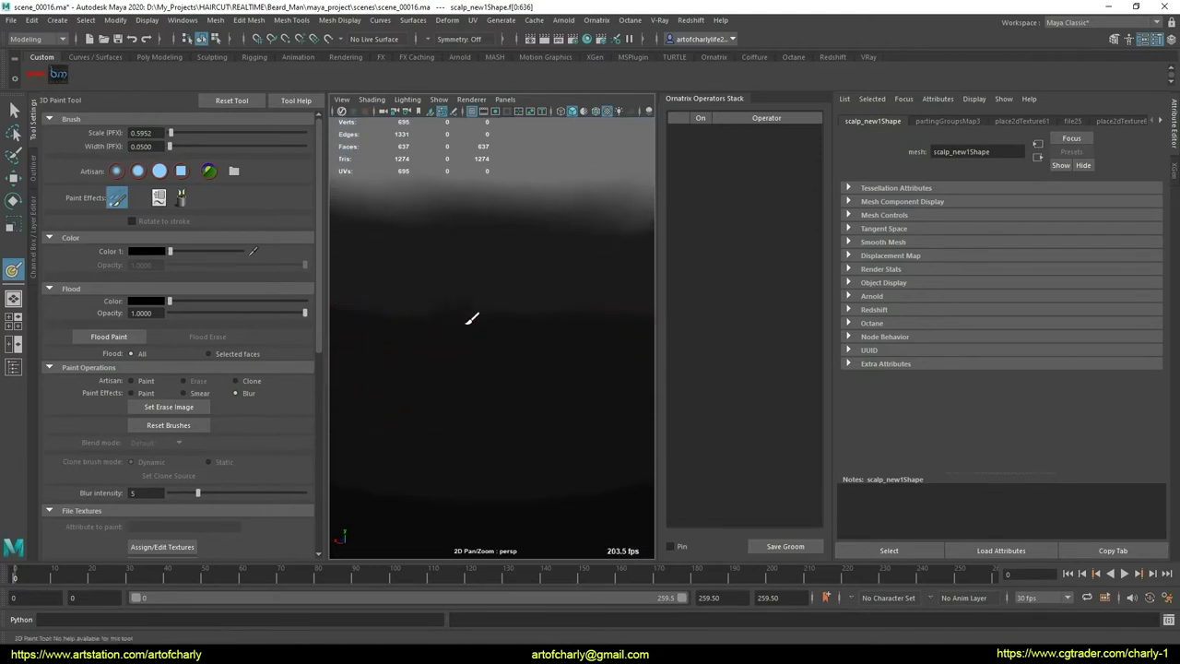
pyautogui.hotkey('ctrl', 'z')
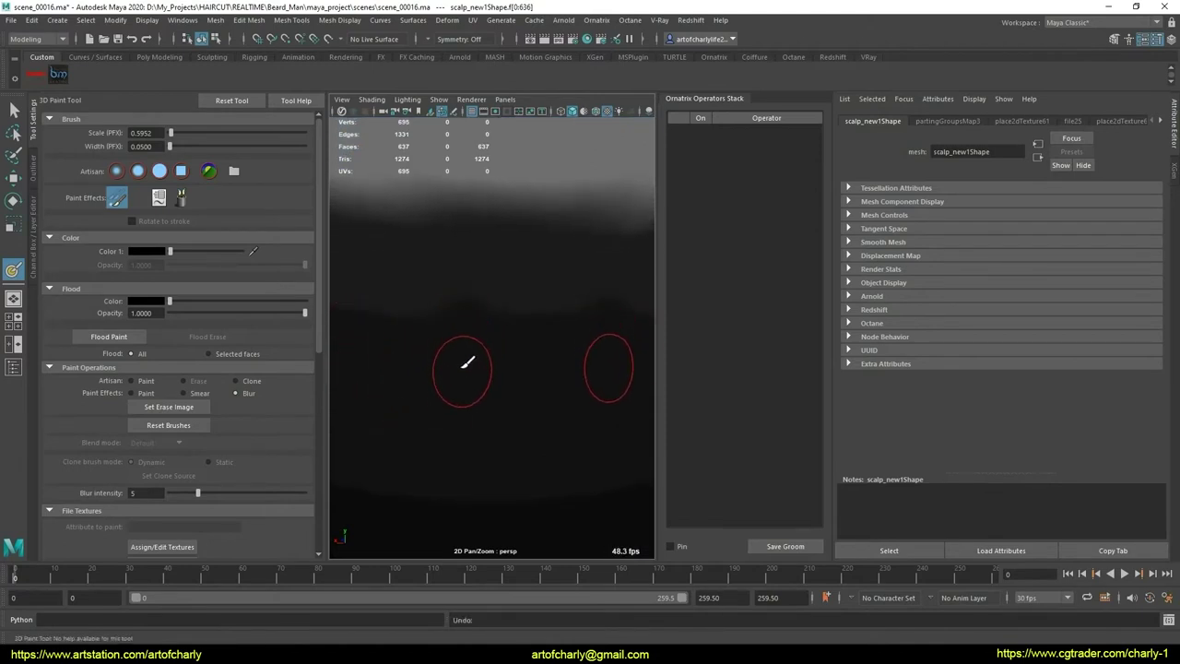
pyautogui.scroll(-5, 452, 294)
pyautogui.scroll(-5, 445, 288)
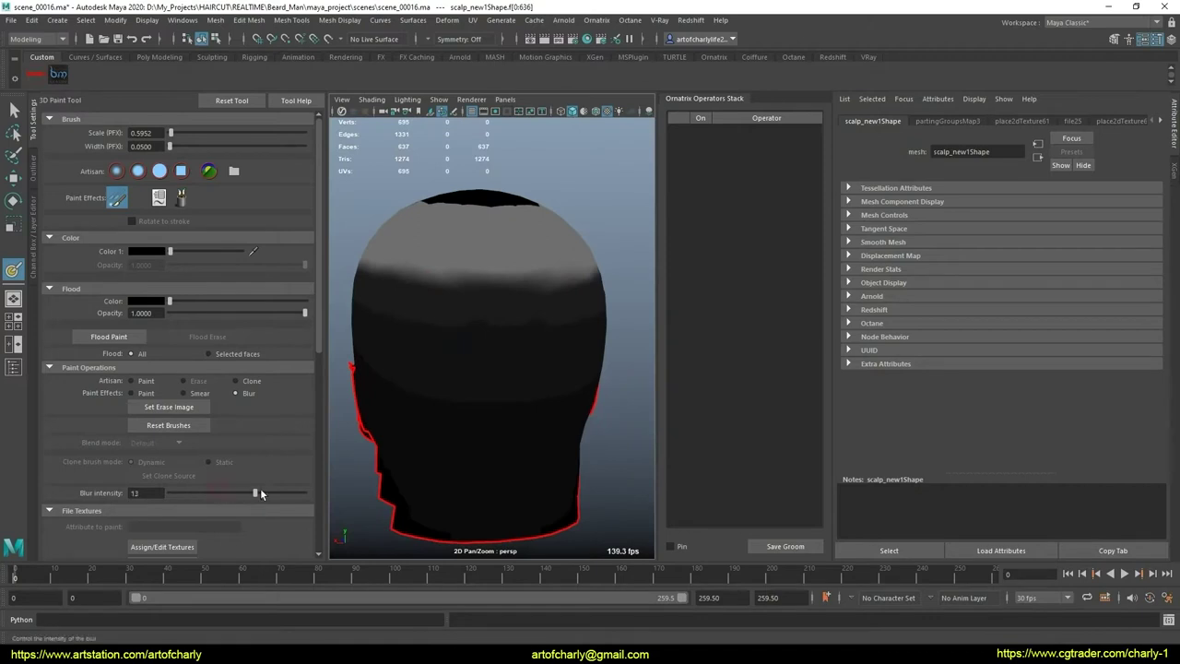
# Step: Try blur intensity 14, undo back to 5, and switch to the Select Tool
pyautogui.moveTo(261, 494); pyautogui.dragTo(263, 494)
pyautogui.scroll(5, 474, 337)
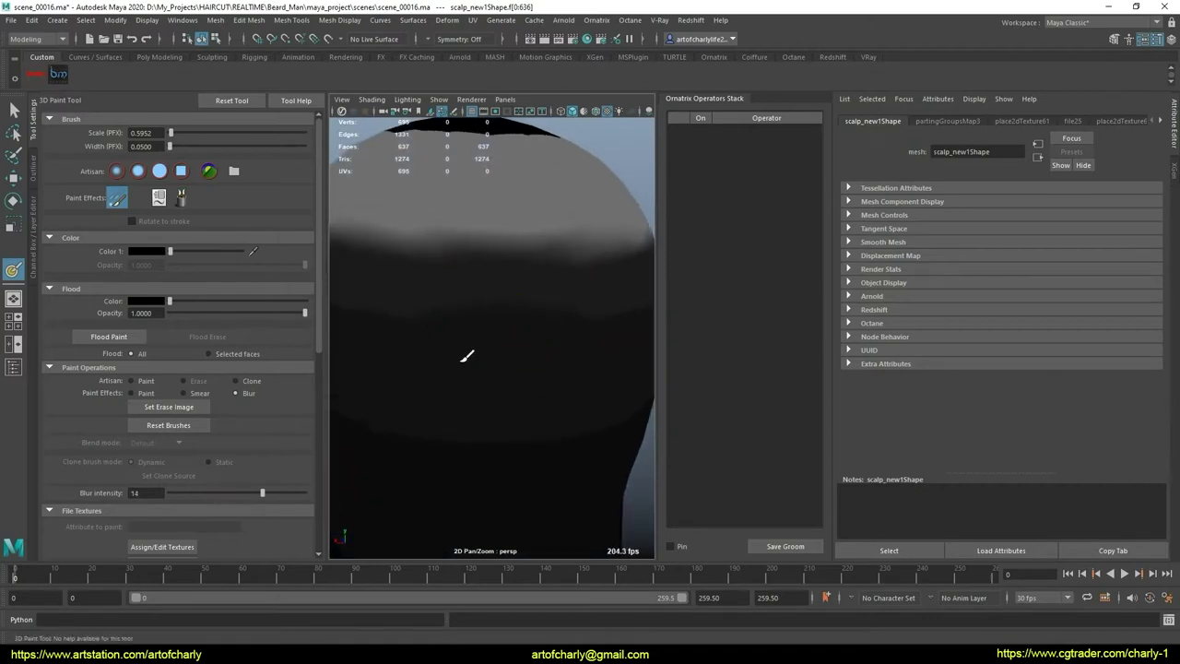
pyautogui.hotkey('ctrl', 'z')
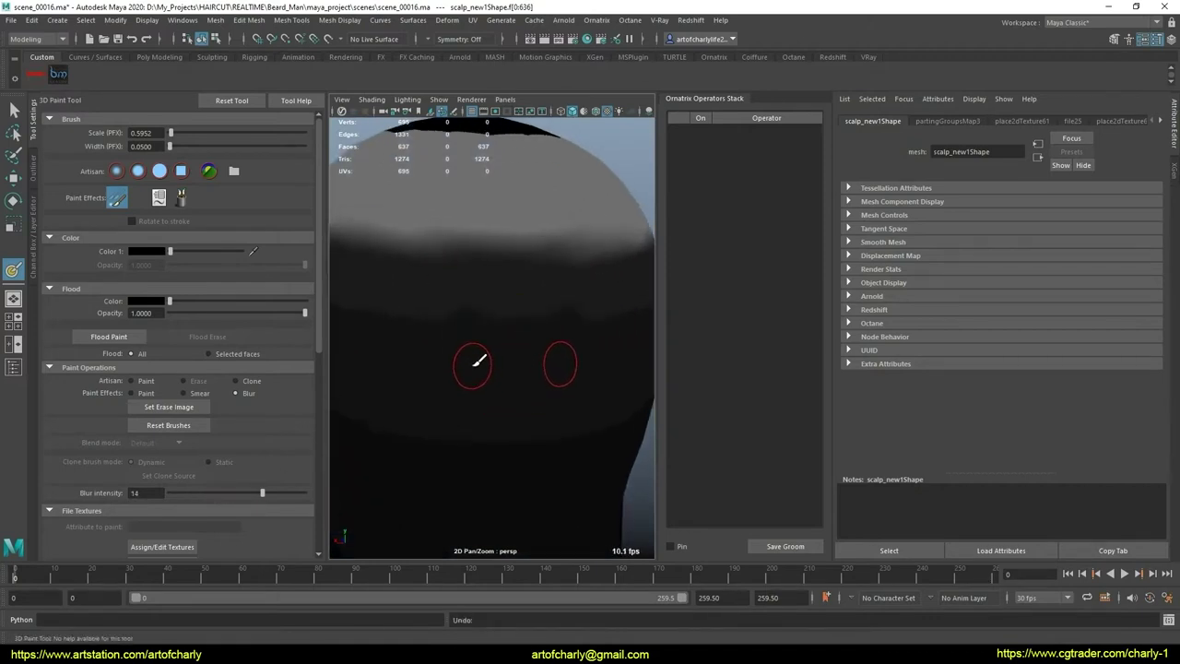
pyautogui.hotkey('ctrl', 'z')
pyautogui.hotkey('ctrl', 'z')
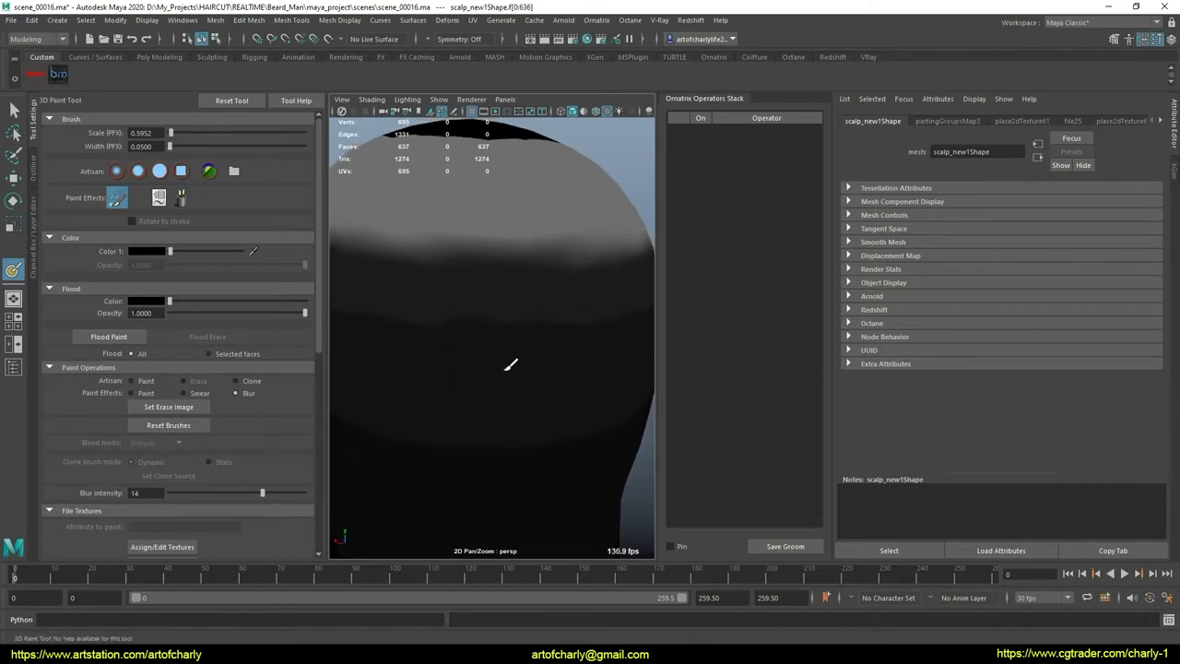
pyautogui.hotkey('ctrl', 'z')
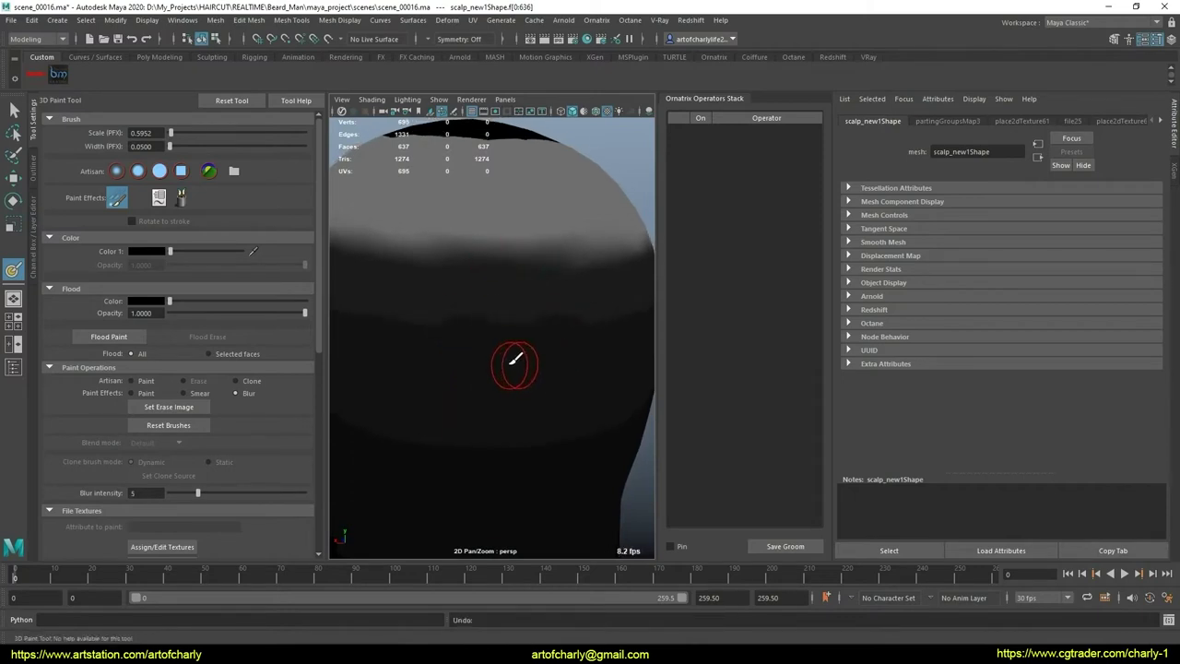
pyautogui.scroll(-5, 497, 341)
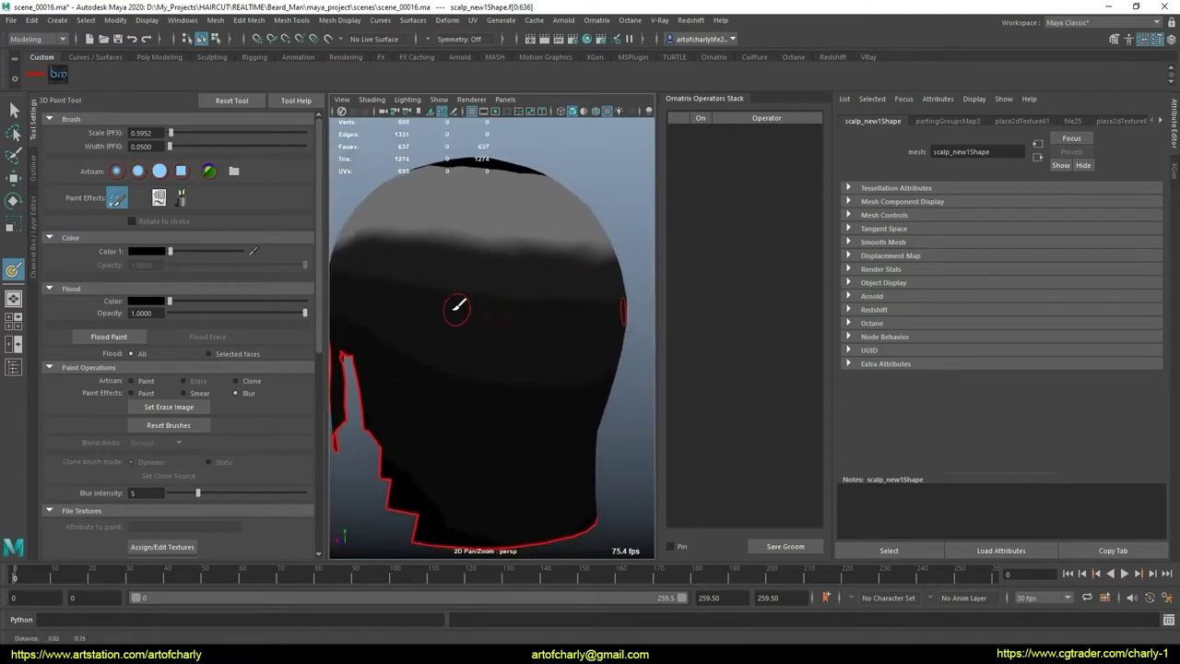
pyautogui.press('q')
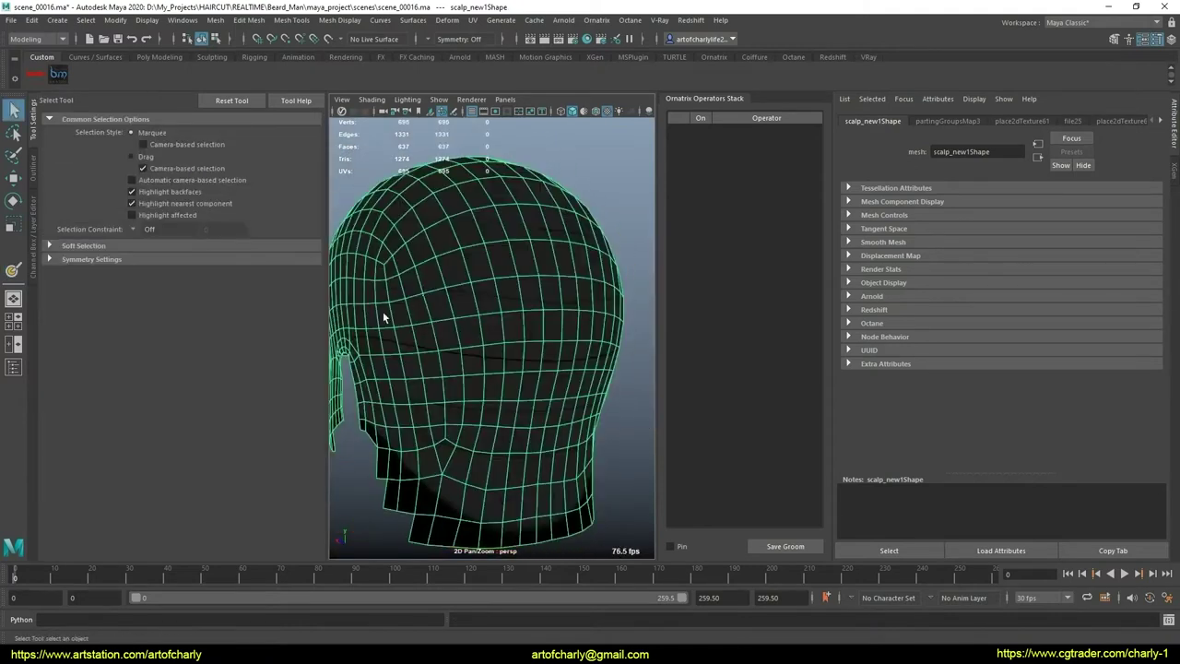
# Step: Select scalp_new1's hair in the Outliner and open the Length1 operator settings
pyautogui.click(34, 170)
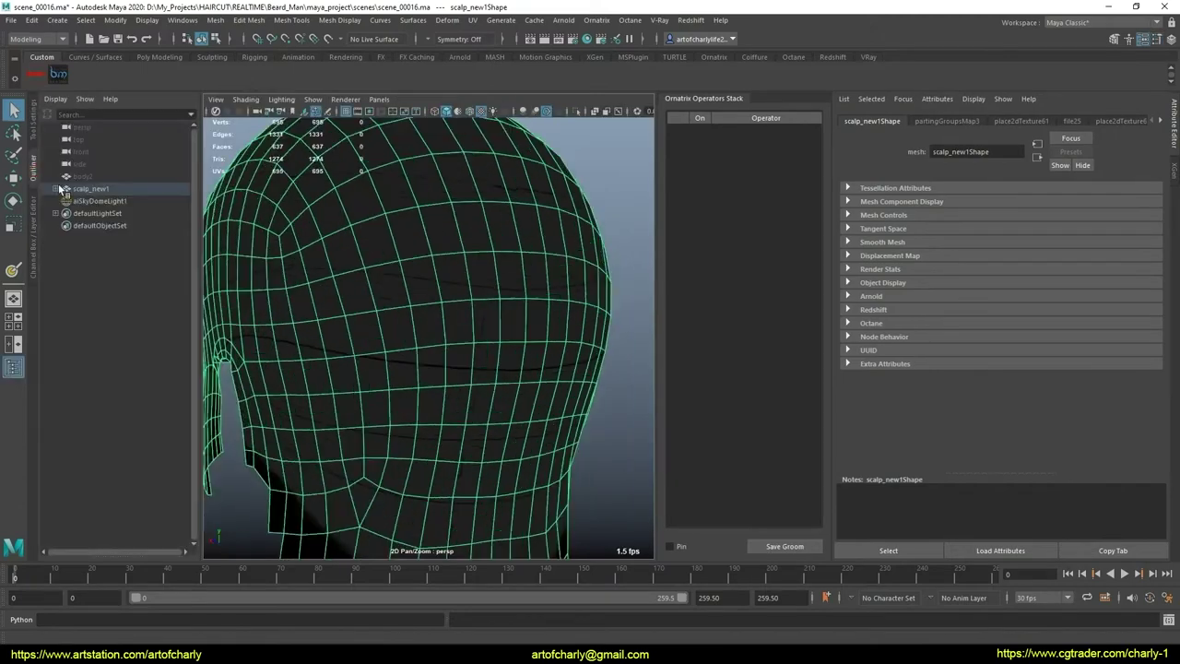
pyautogui.click(102, 200)
pyautogui.click(87, 190)
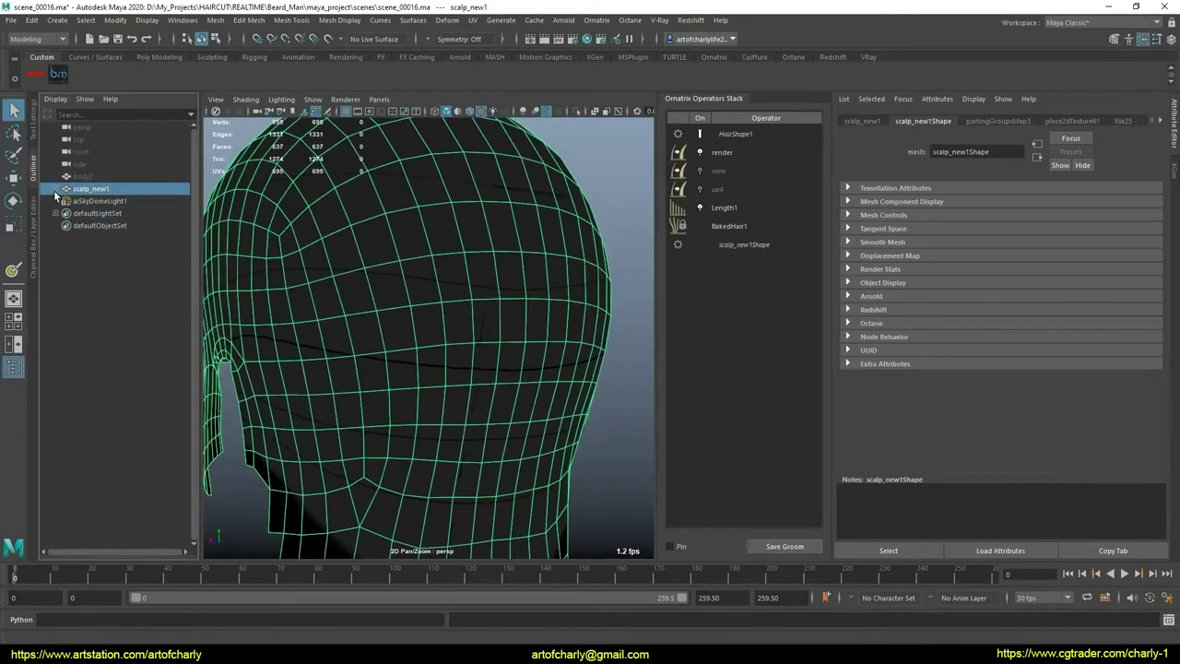
pyautogui.click(56, 188)
pyautogui.click(97, 200)
pyautogui.click(725, 209)
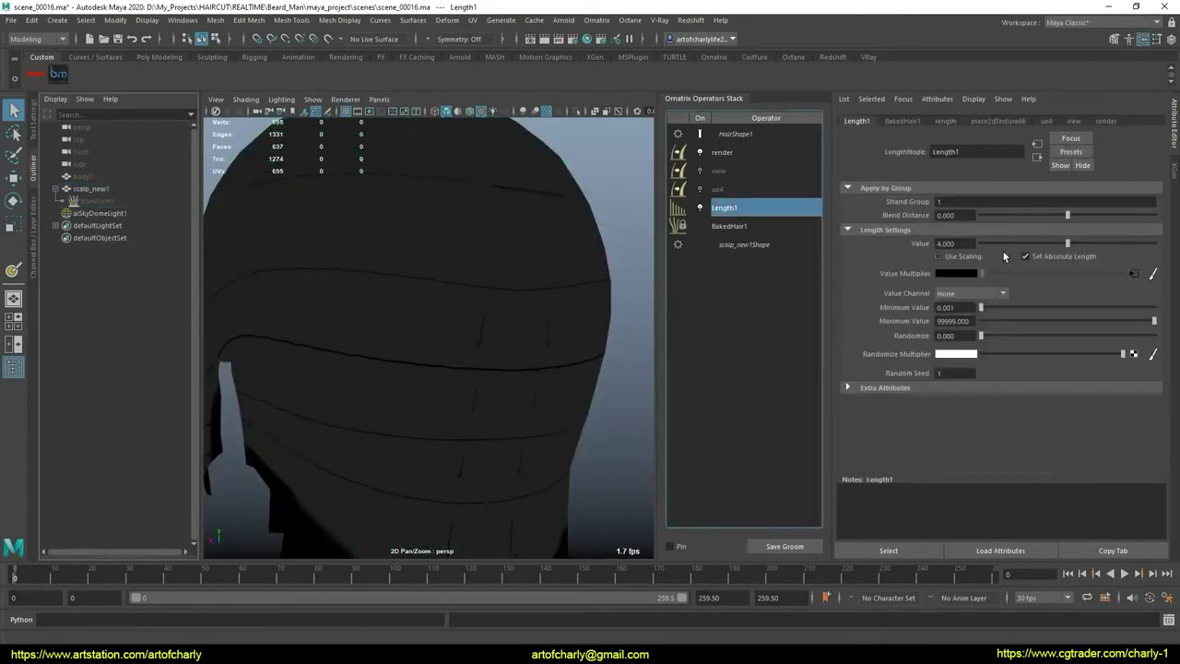
# Step: Re-enter the 3D Paint Tool on the scalp and save the painted texture to length.iff
pyautogui.click(482, 368)
pyautogui.press('y')
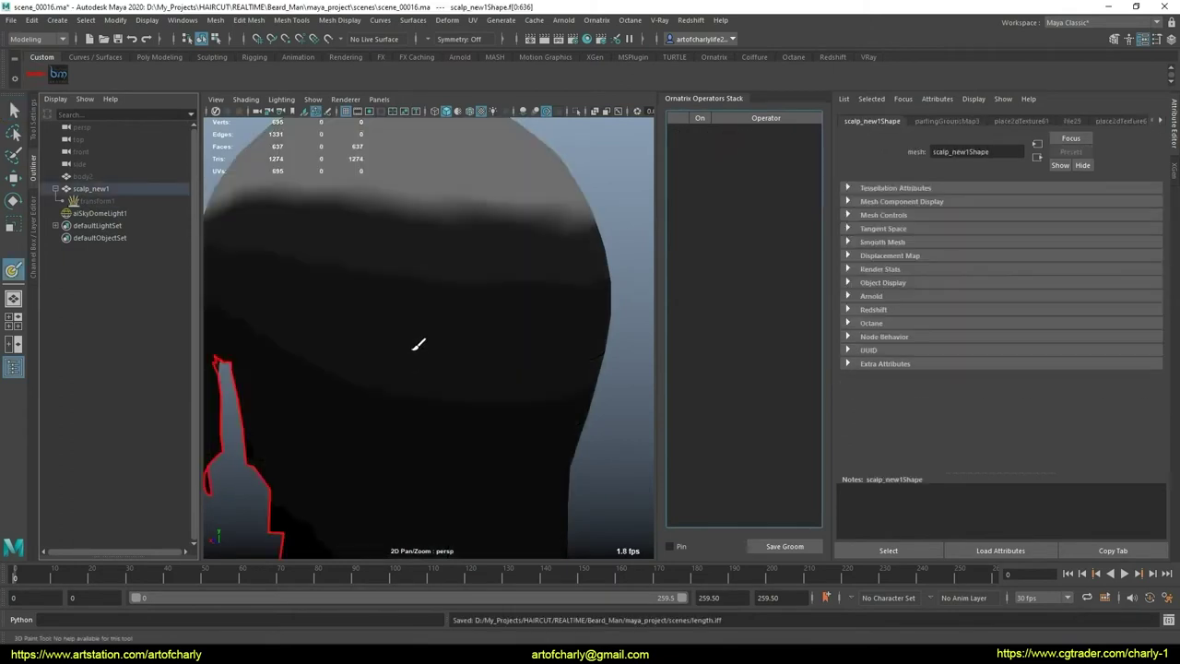
pyautogui.moveTo(445, 376)
pyautogui.keyDown('alt'); pyautogui.mouseDown()
pyautogui.moveTo(464, 338)
pyautogui.moveTo(211, 293)
pyautogui.mouseUp(); pyautogui.keyUp('alt')
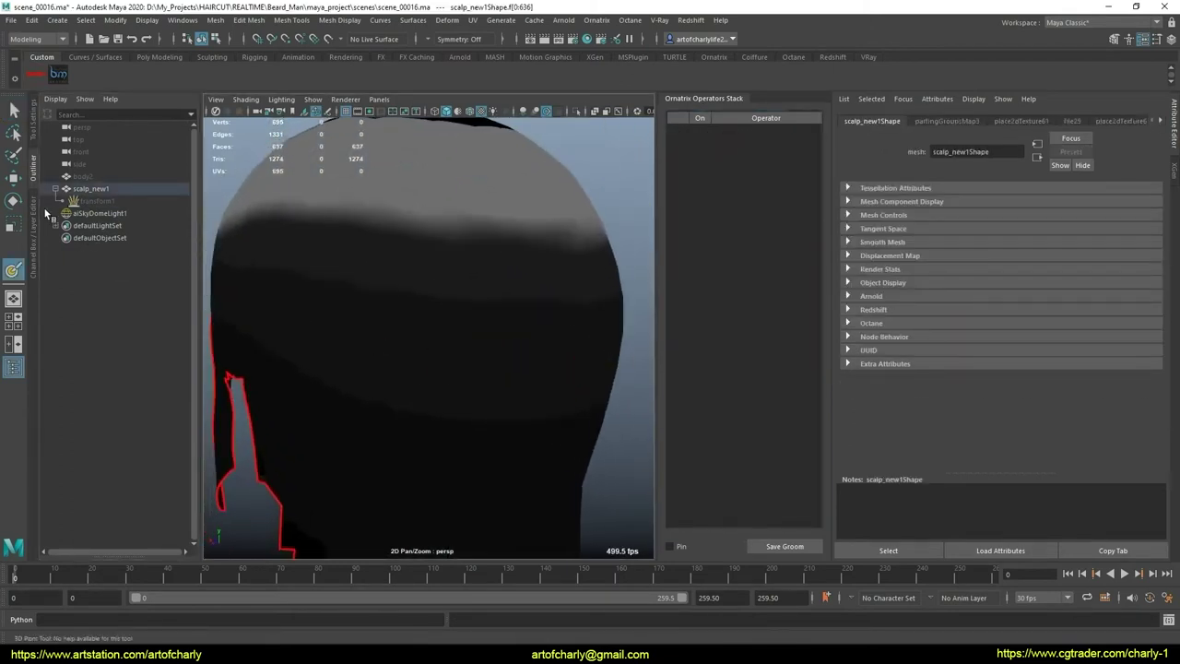
pyautogui.click(34, 220)
pyautogui.click(34, 145)
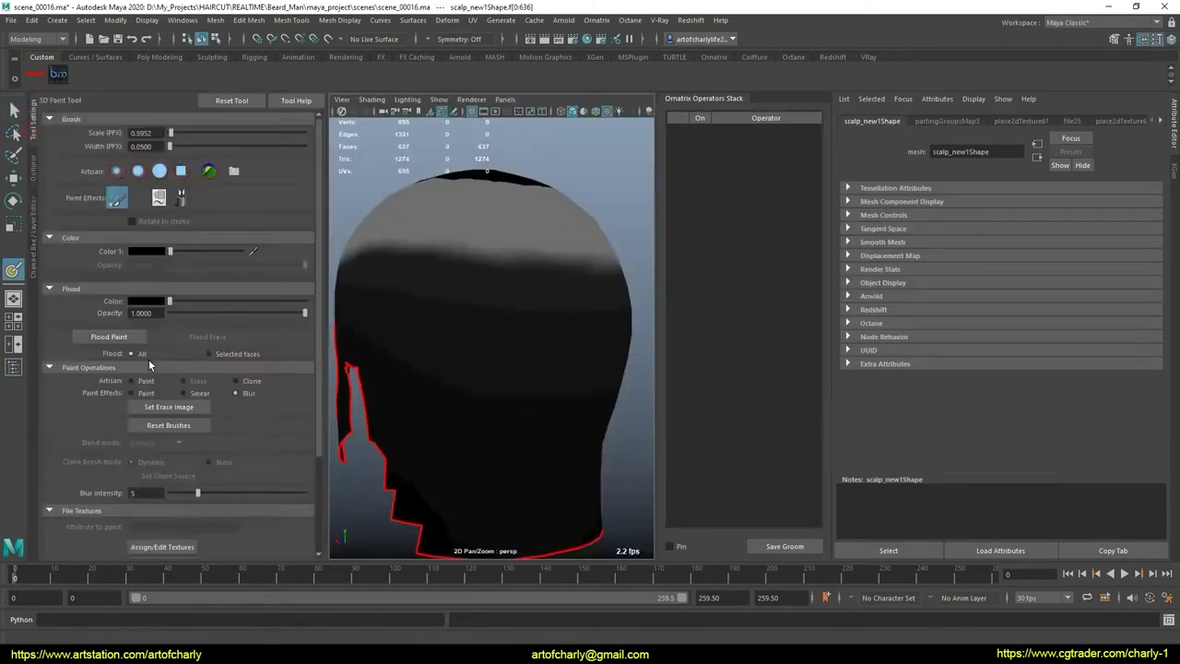
pyautogui.scroll(-5, 149, 359)
pyautogui.click(161, 440)
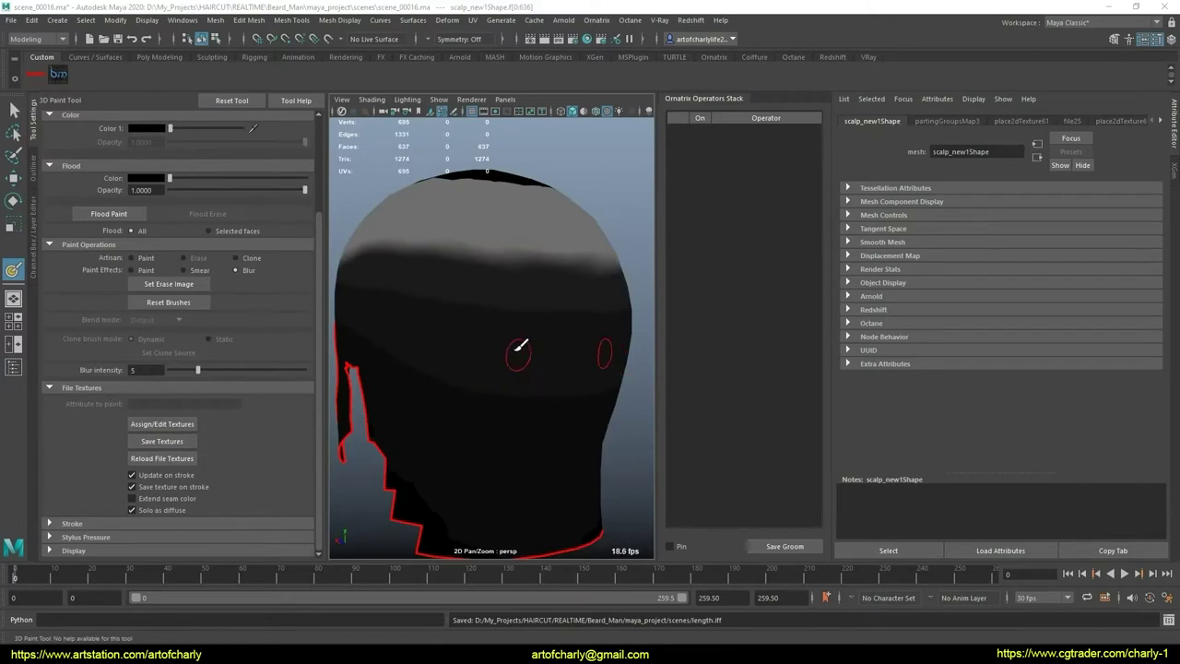
pyautogui.keyDown('alt'); pyautogui.moveTo(534, 371); pyautogui.dragTo(444, 359); pyautogui.keyUp('alt')
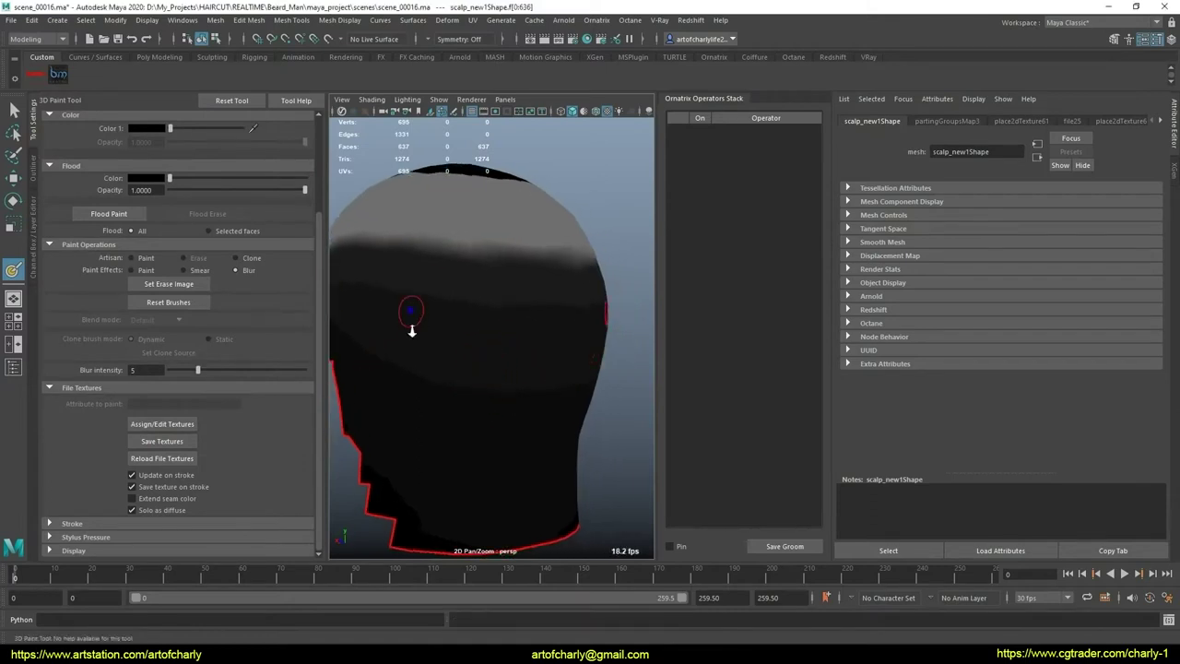
pyautogui.keyDown('alt'); pyautogui.moveTo(411, 329); pyautogui.dragTo(468, 390, button='right'); pyautogui.keyUp('alt')
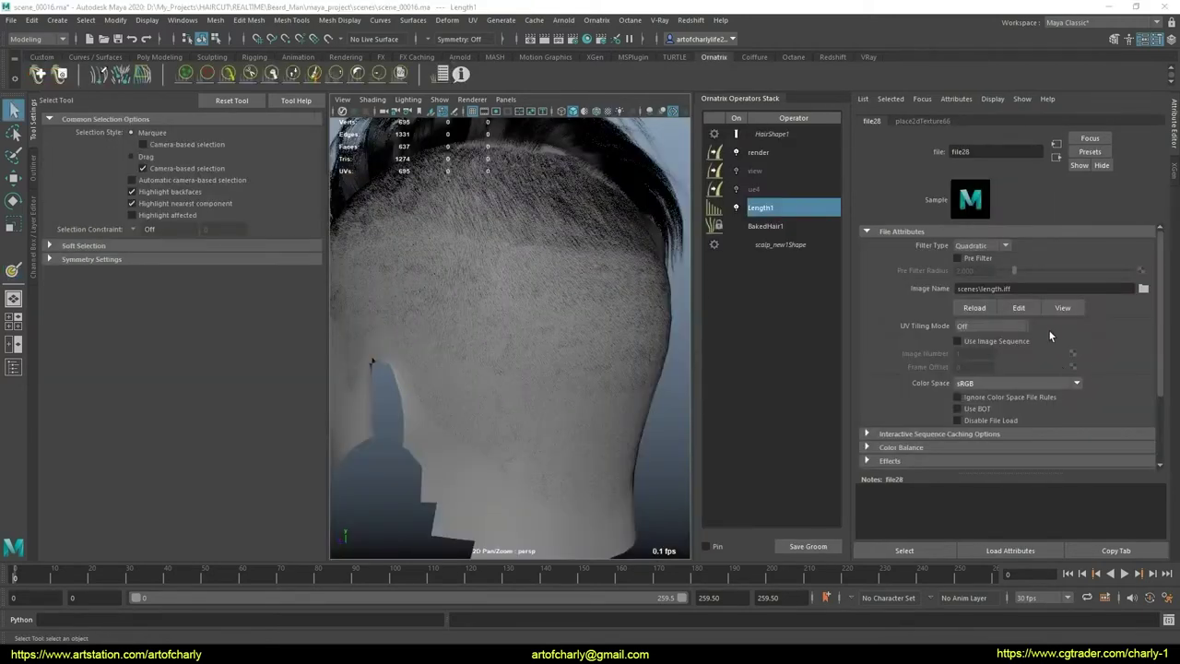
# Step: Re-save length.iff from FCheck as a PNG, overwriting length.png, then switch to Paint Tool SAI
pyautogui.click(1061, 308)
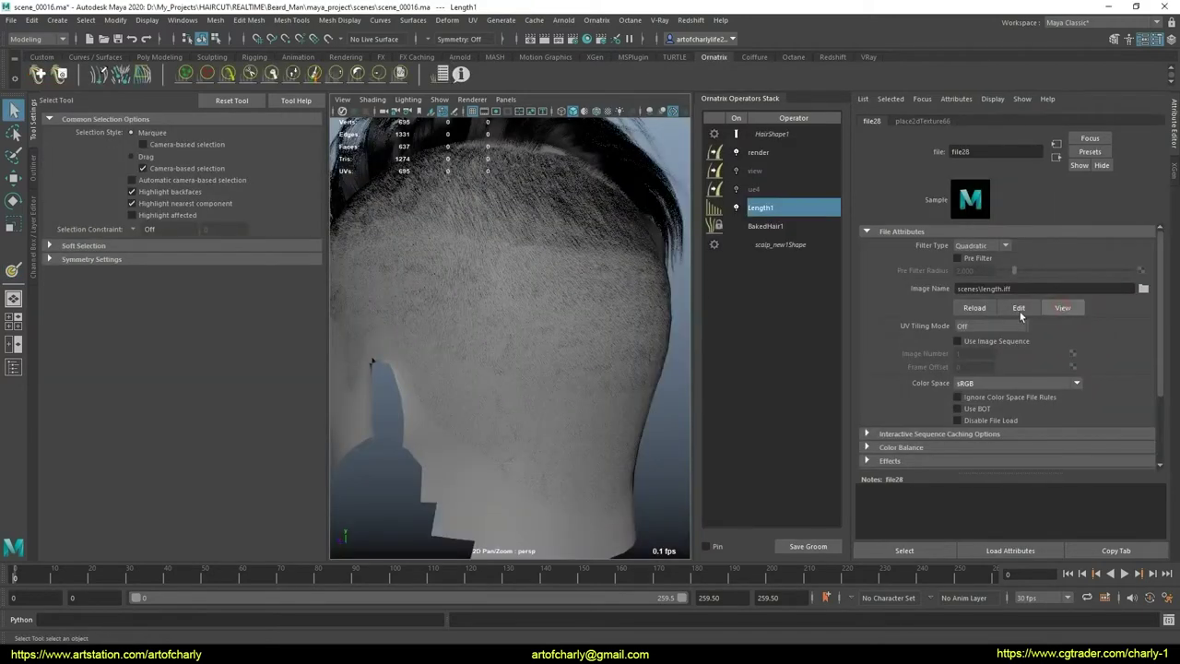
pyautogui.click(285, 25)
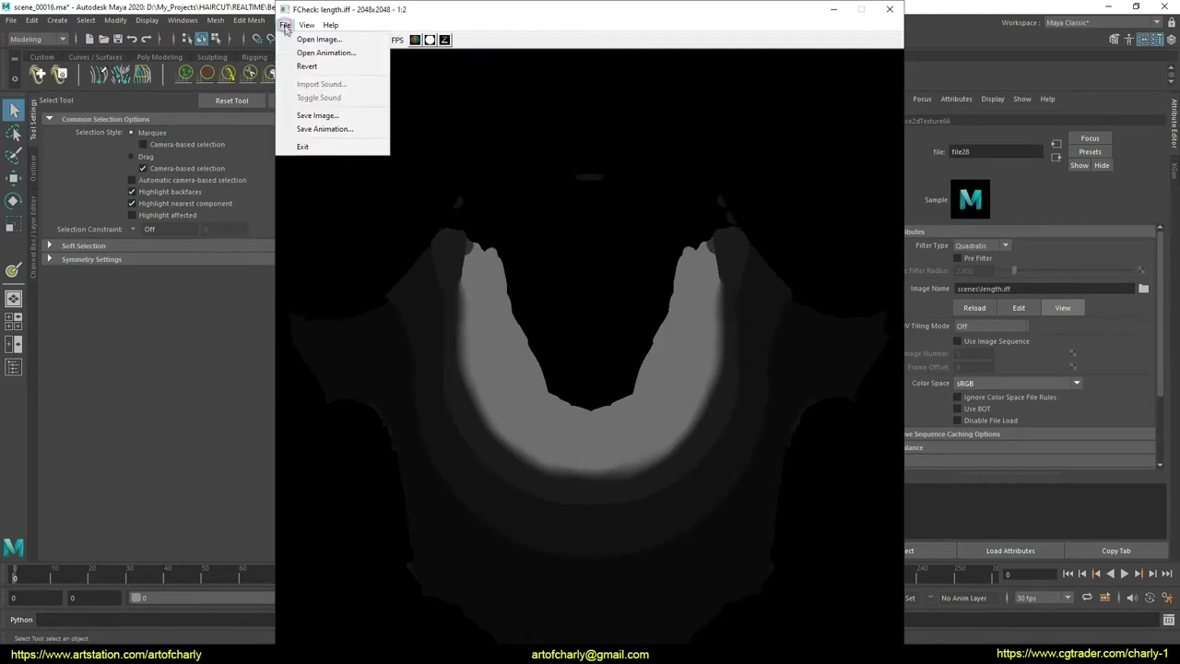
pyautogui.click(311, 114)
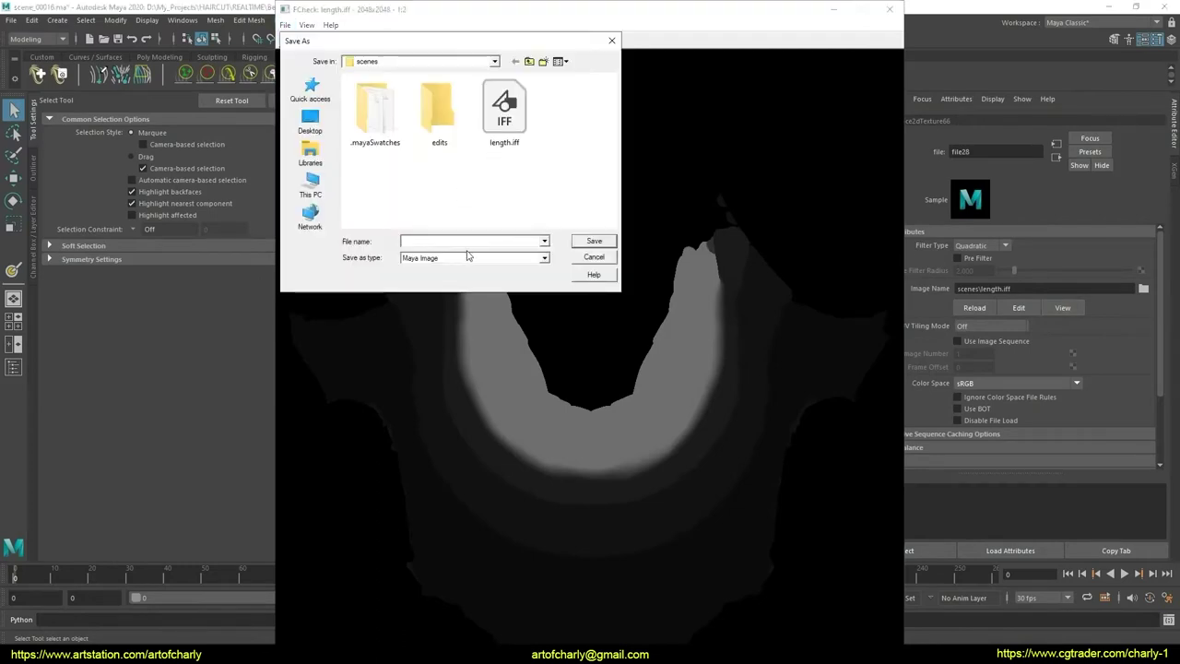
pyautogui.click(467, 257)
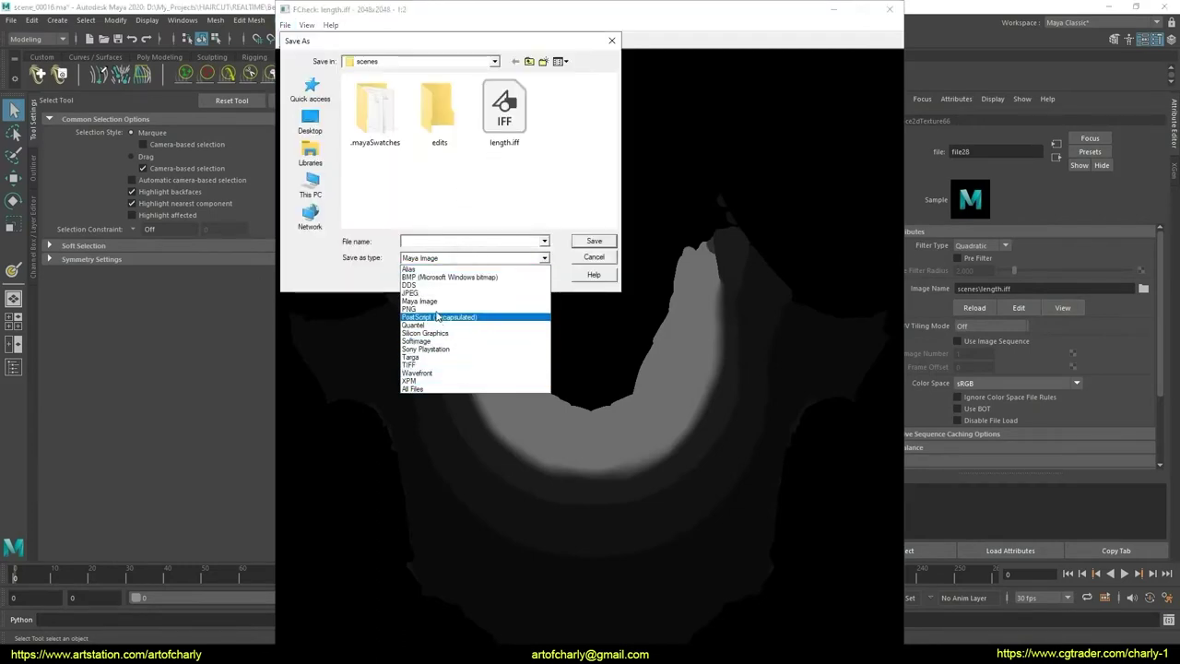
pyautogui.click(410, 309)
pyautogui.doubleClick(569, 109)
pyautogui.click(678, 375)
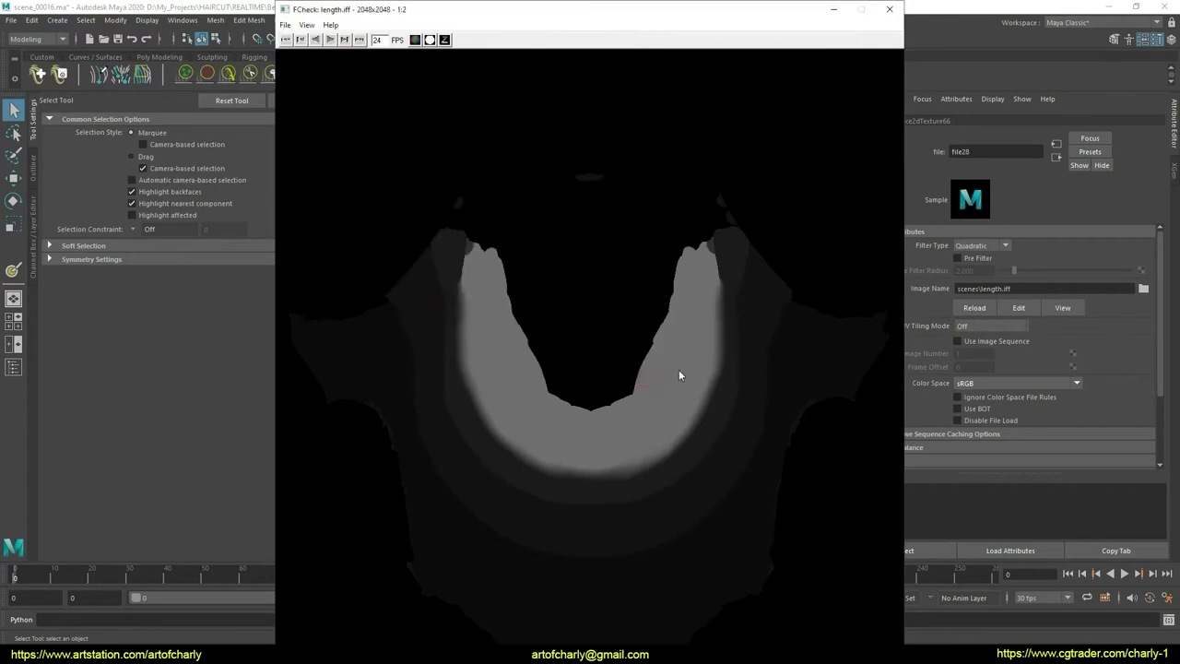
pyautogui.click(889, 10)
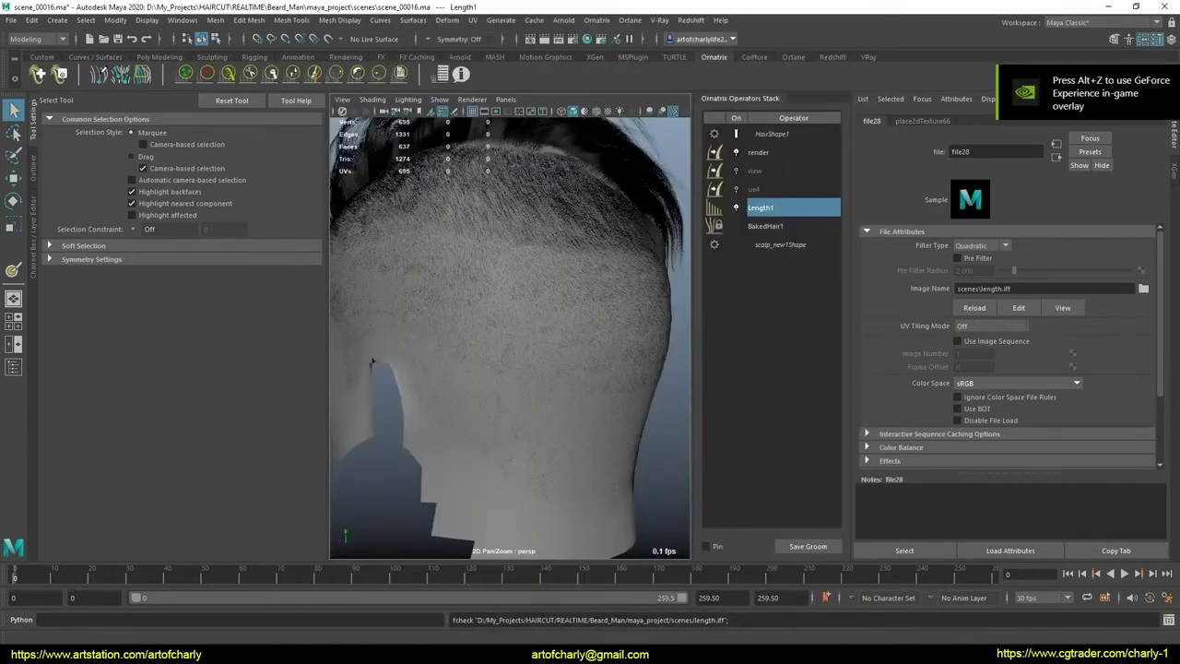
pyautogui.hotkey('alt', 'Tab')
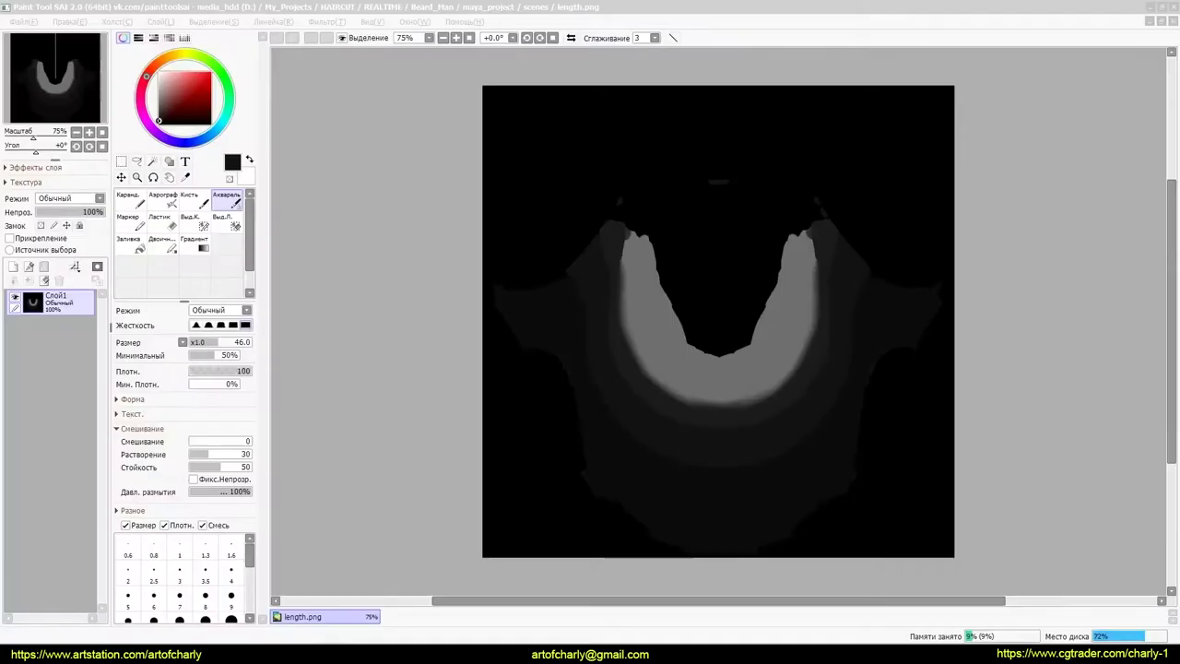
# Step: Raise the watercolor brush's blending to 100 and try soft test strokes on the grey ring
pyautogui.scroll(2, 673, 361)
pyautogui.scroll(2, 645, 358)
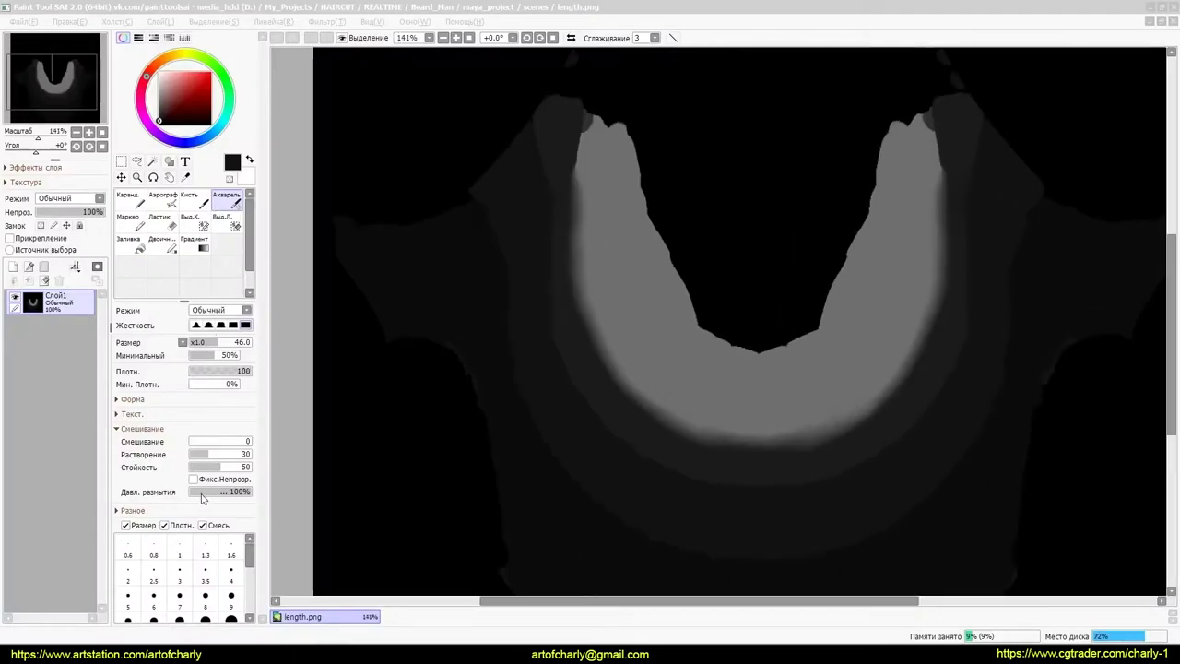
pyautogui.moveTo(221, 494); pyautogui.dragTo(217, 499)
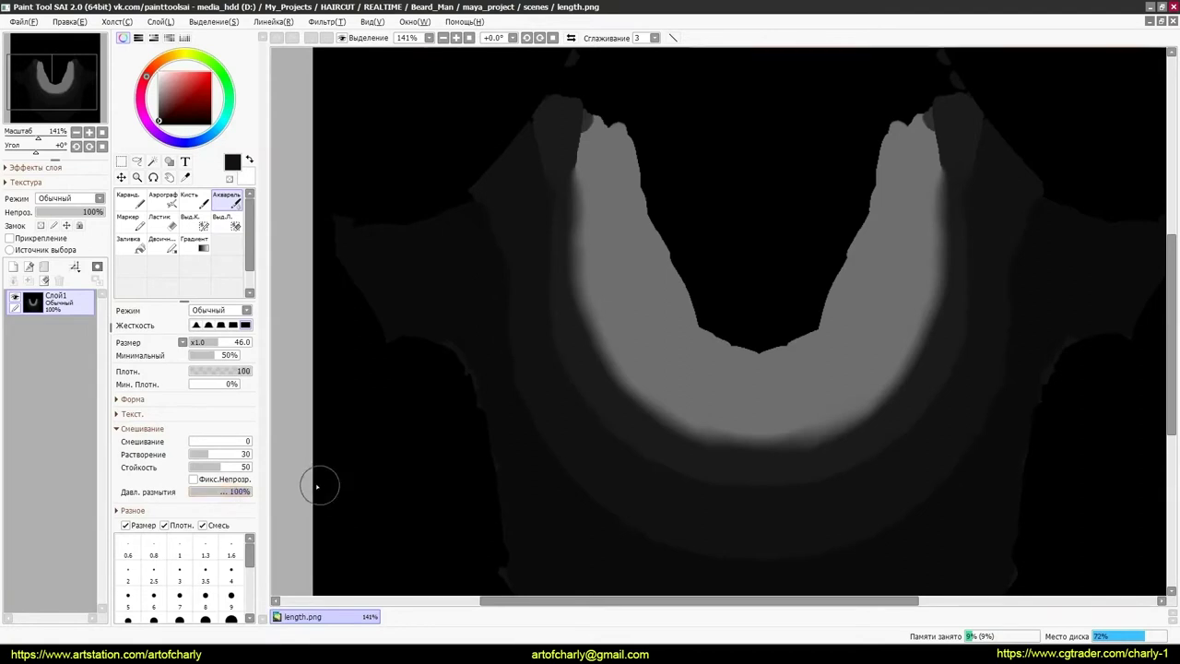
pyautogui.moveTo(210, 441); pyautogui.dragTo(290, 448)
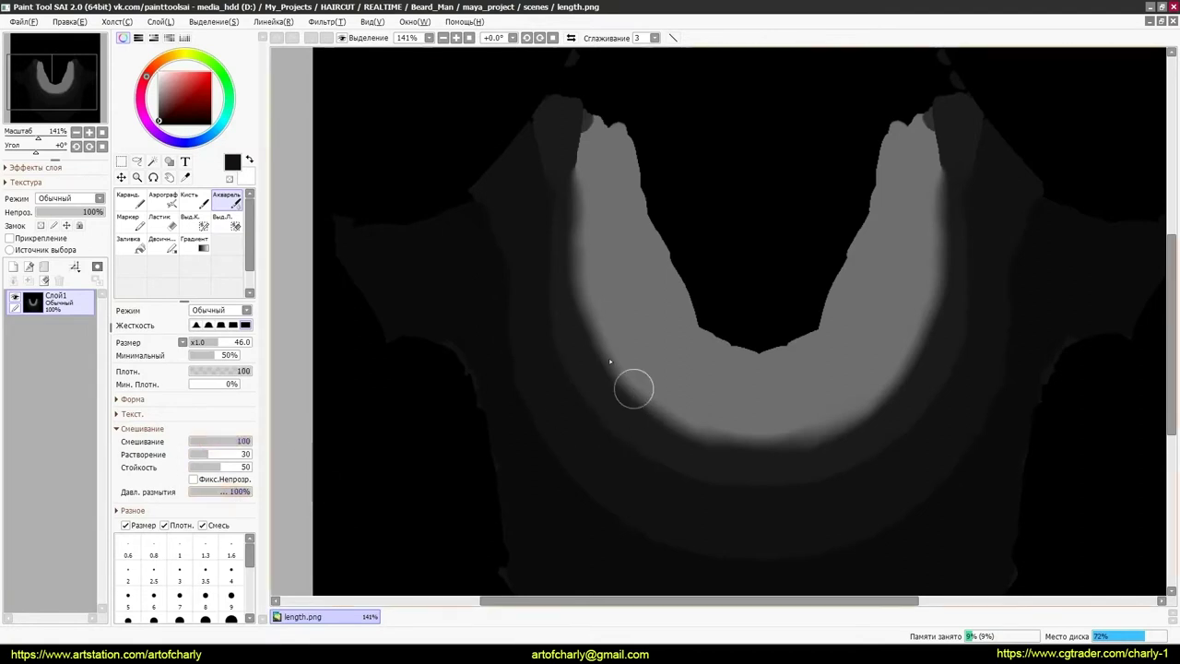
pyautogui.moveTo(633, 388); pyautogui.dragTo(719, 426)
pyautogui.hotkey('ctrl', 'z')
pyautogui.moveTo(247, 442)
pyautogui.mouseDown()
pyautogui.moveTo(184, 442)
pyautogui.moveTo(250, 454)
pyautogui.mouseUp()
pyautogui.moveTo(682, 429); pyautogui.dragTo(620, 380)
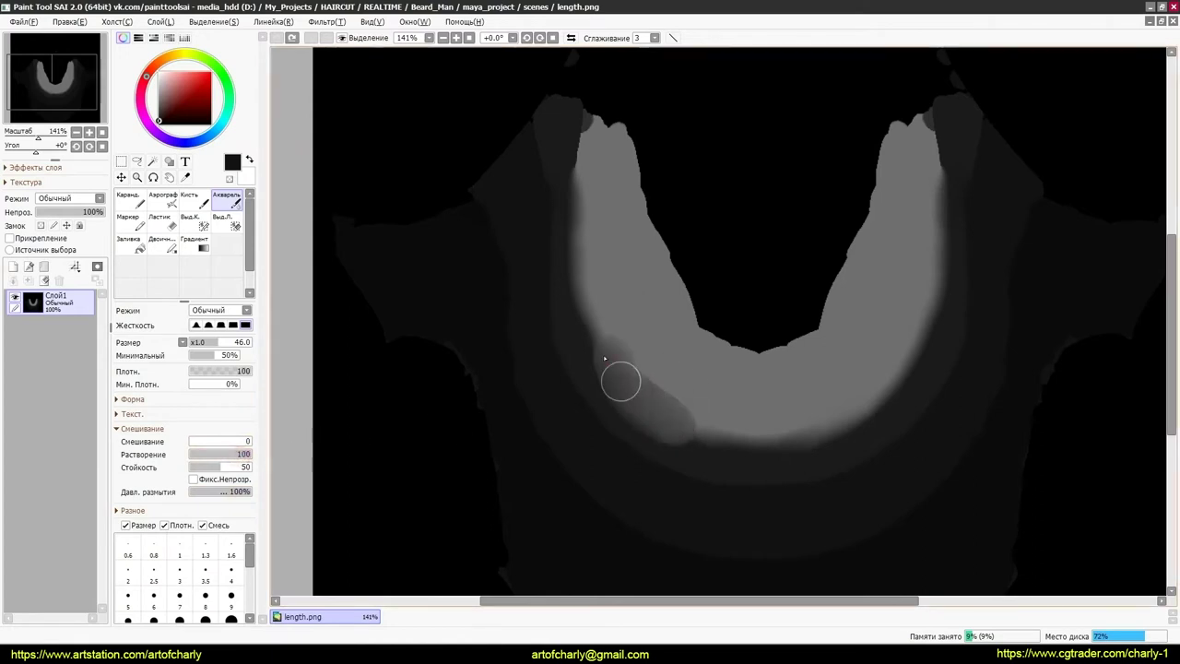
pyautogui.hotkey('ctrl', 'z')
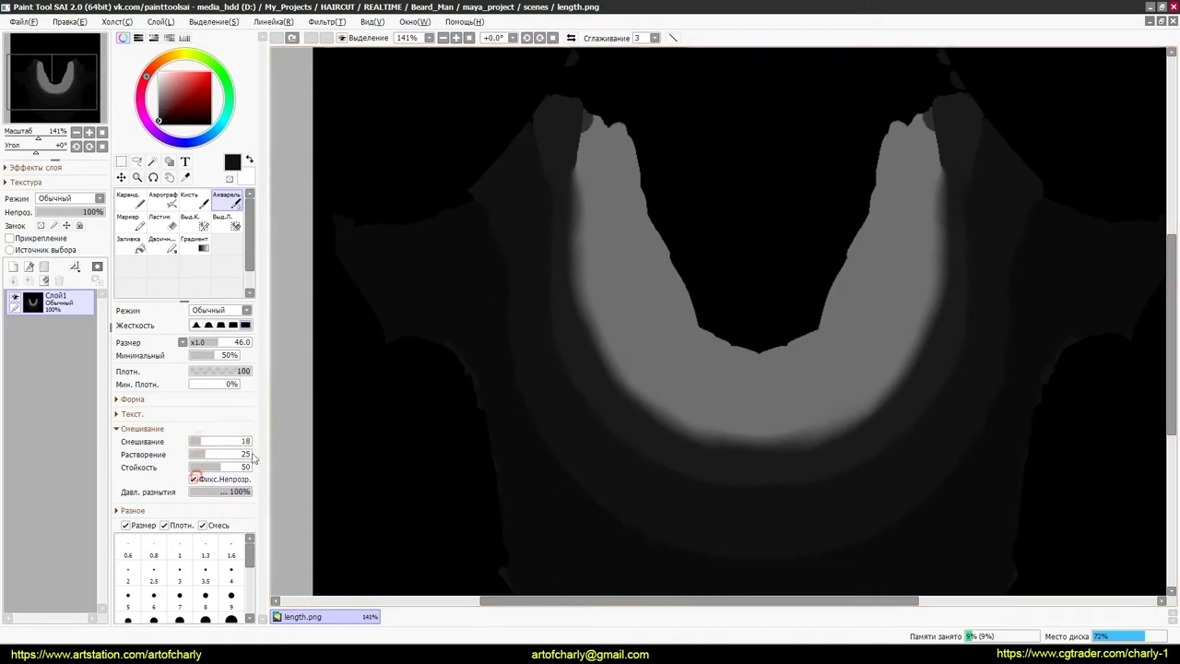
# Step: Blend the grey U-shaped ring's edges and right arm into soft gradients
pyautogui.moveTo(600, 350); pyautogui.dragTo(621, 381)
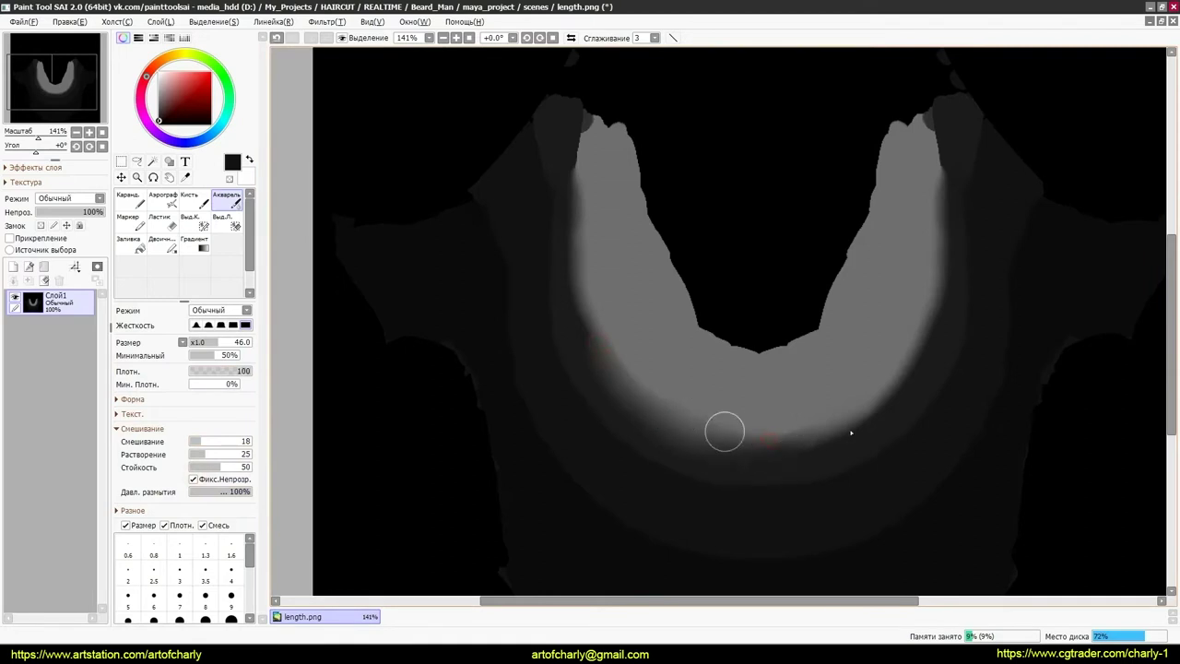
pyautogui.moveTo(635, 323)
pyautogui.mouseDown()
pyautogui.moveTo(591, 334)
pyautogui.moveTo(577, 242)
pyautogui.mouseUp()
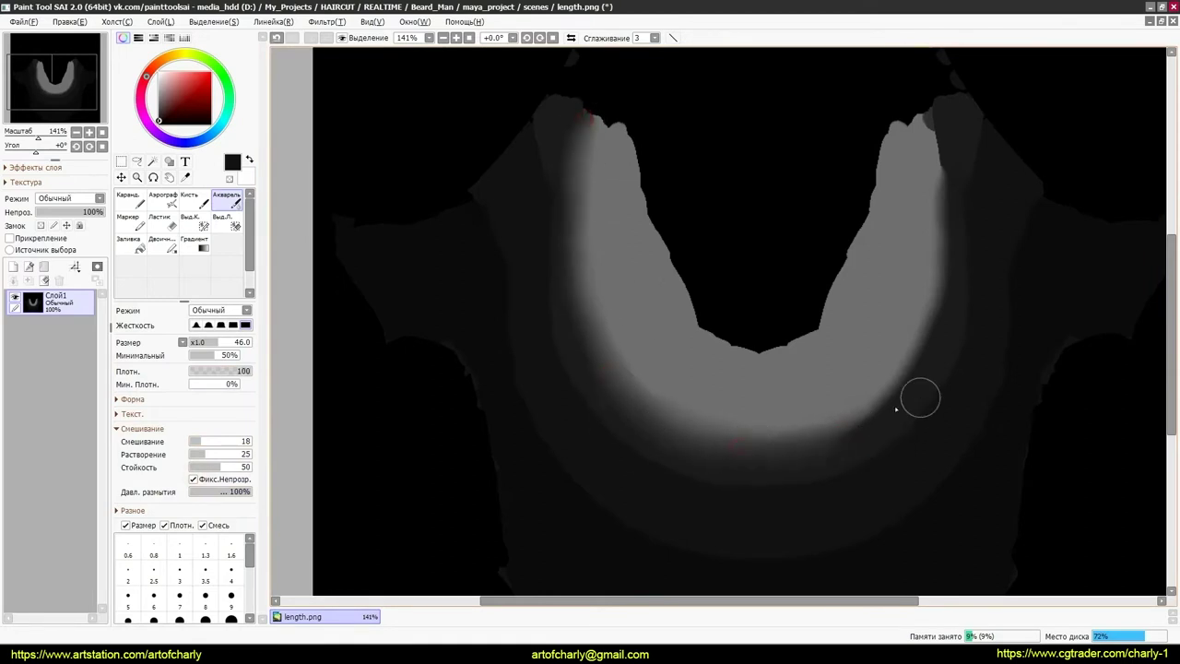
pyautogui.moveTo(895, 319)
pyautogui.mouseDown()
pyautogui.moveTo(943, 196)
pyautogui.moveTo(924, 311)
pyautogui.mouseUp()
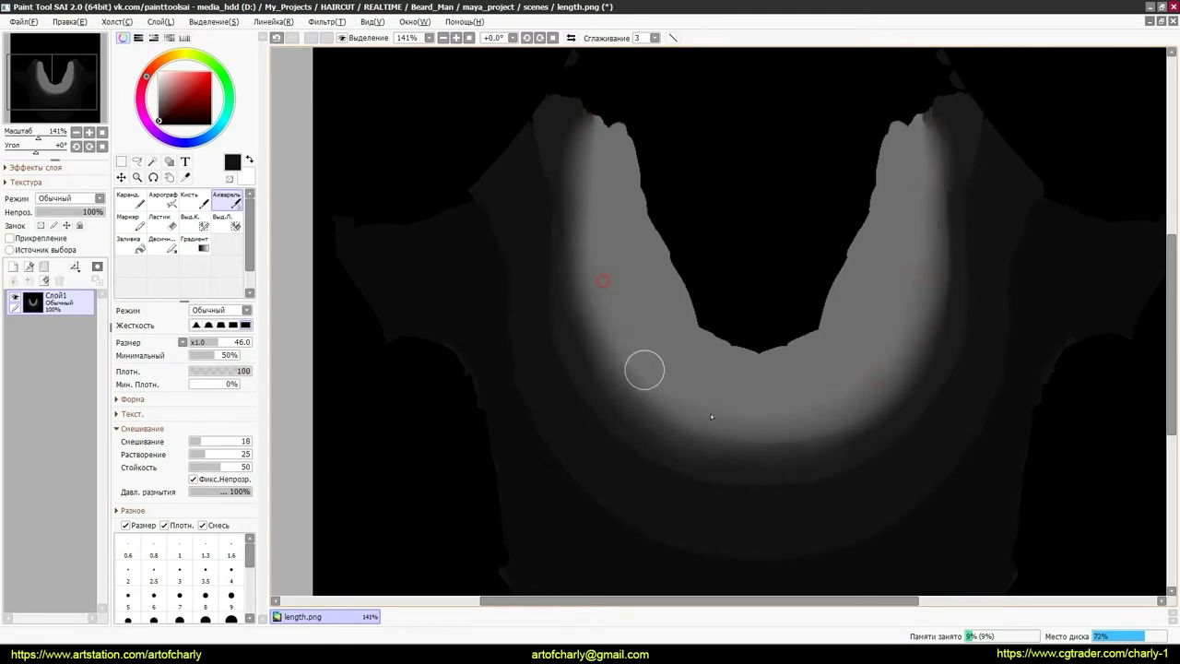
pyautogui.scroll(-2, 885, 387)
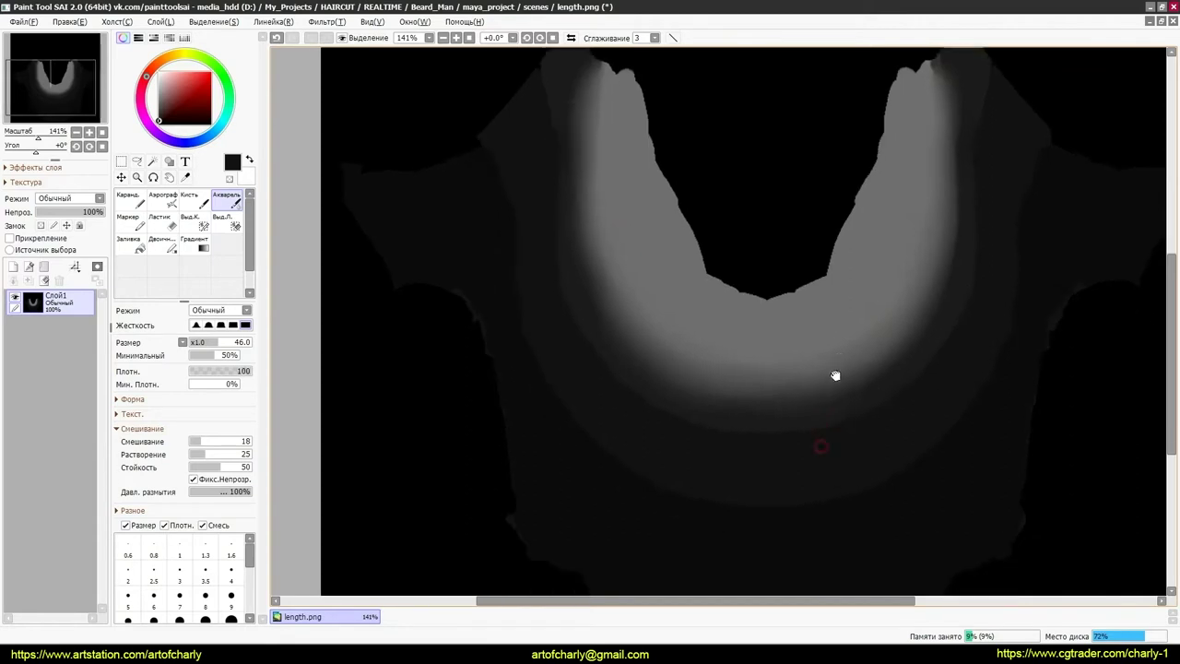
pyautogui.scroll(-1, 737, 332)
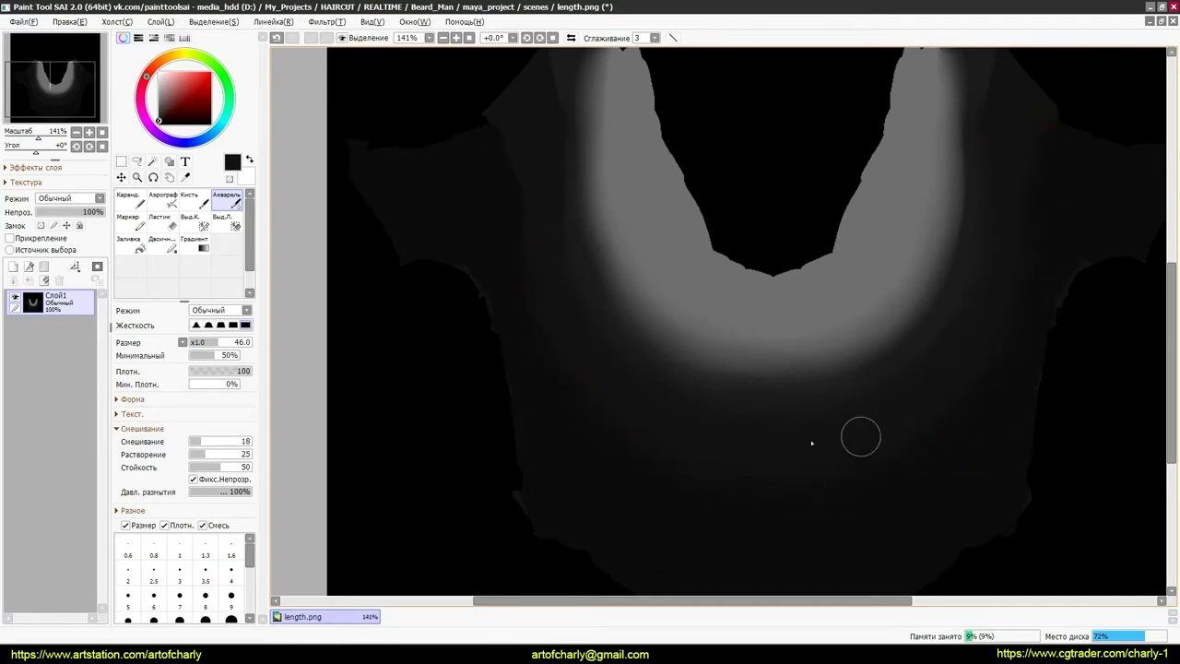
pyautogui.scroll(2, 783, 406)
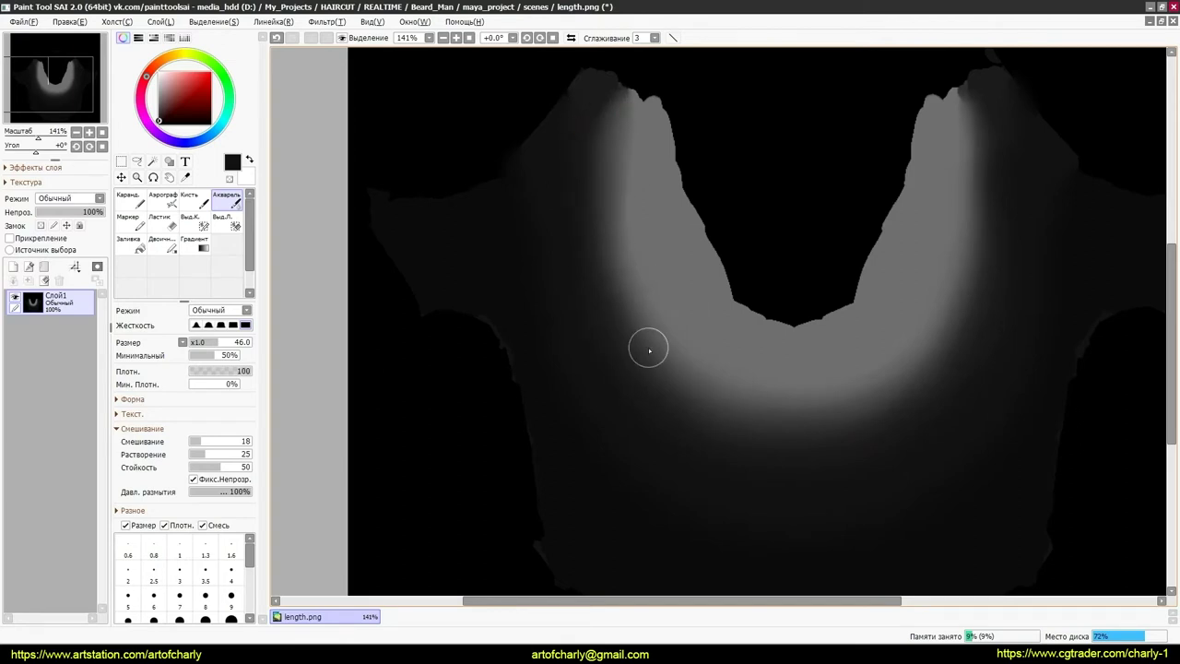
# Step: Save the retouched map over length.png and close the canvas
pyautogui.click(23, 21)
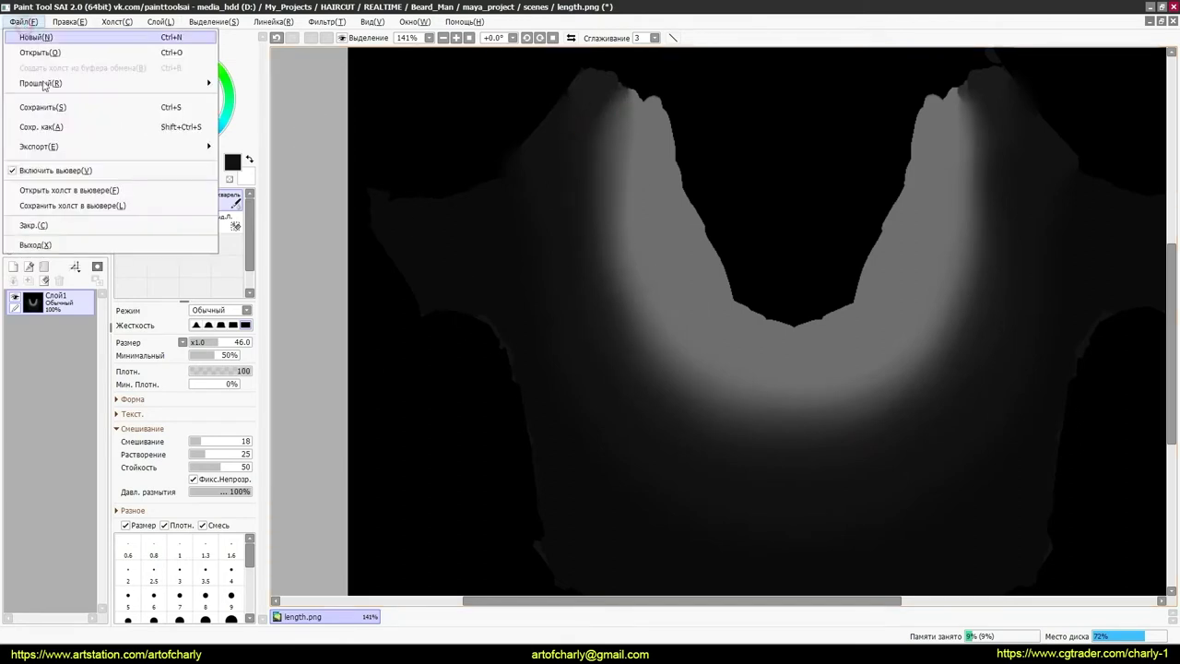
pyautogui.click(37, 128)
pyautogui.press('Return')
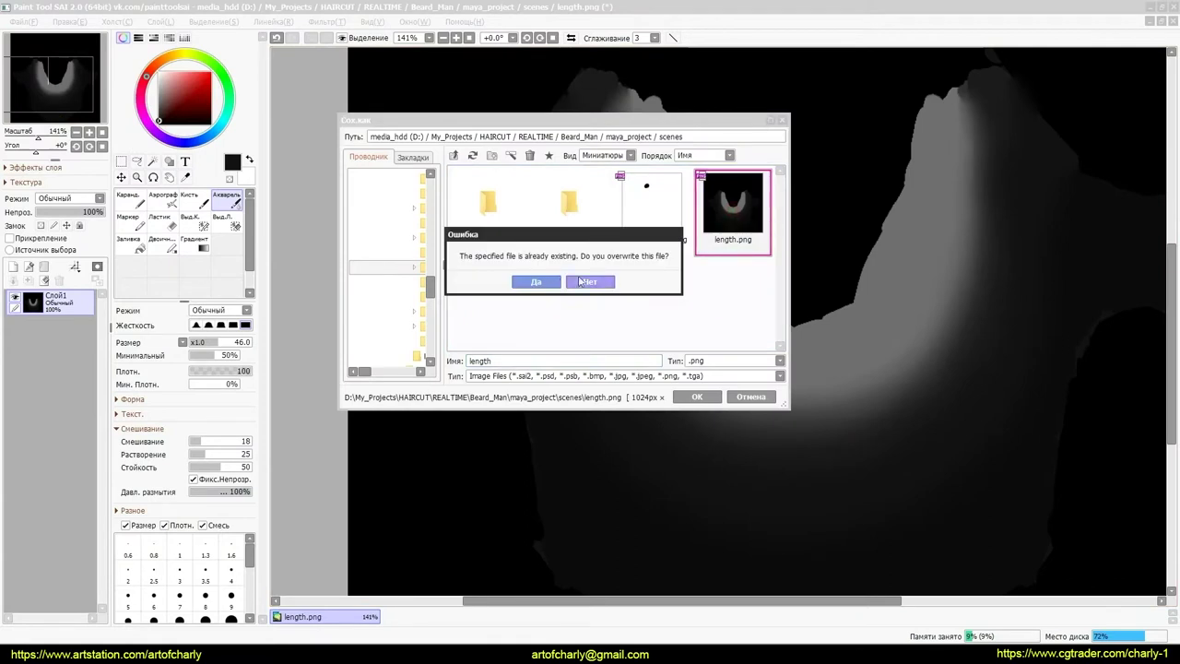
pyautogui.press('Return')
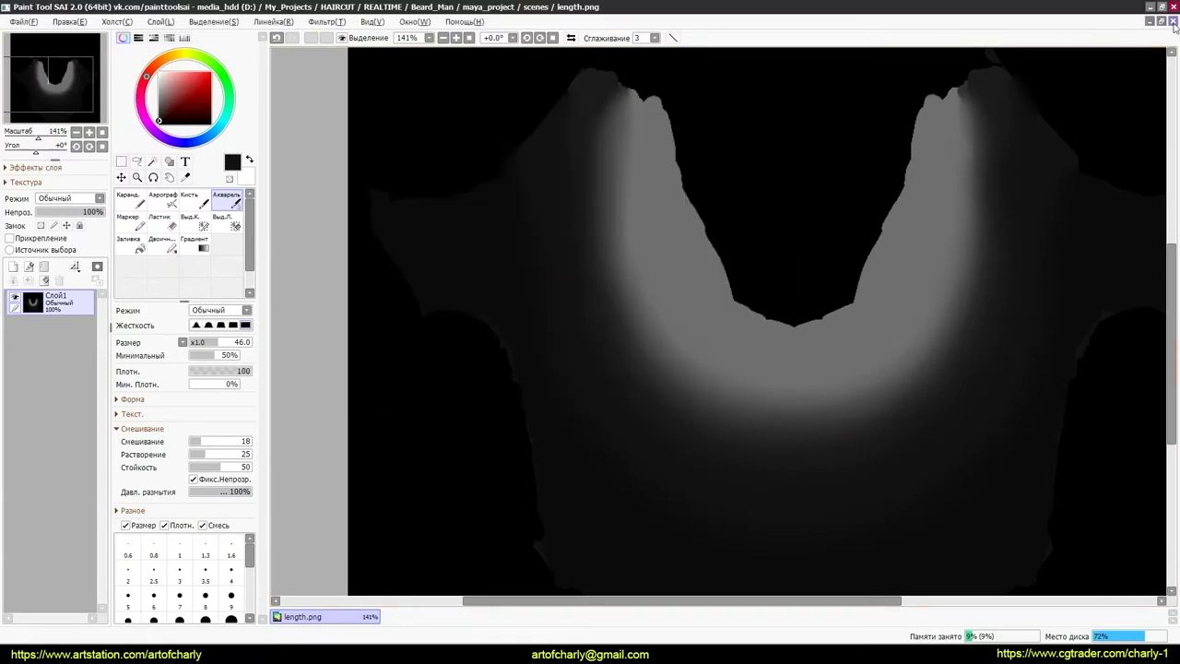
pyautogui.click(1173, 21)
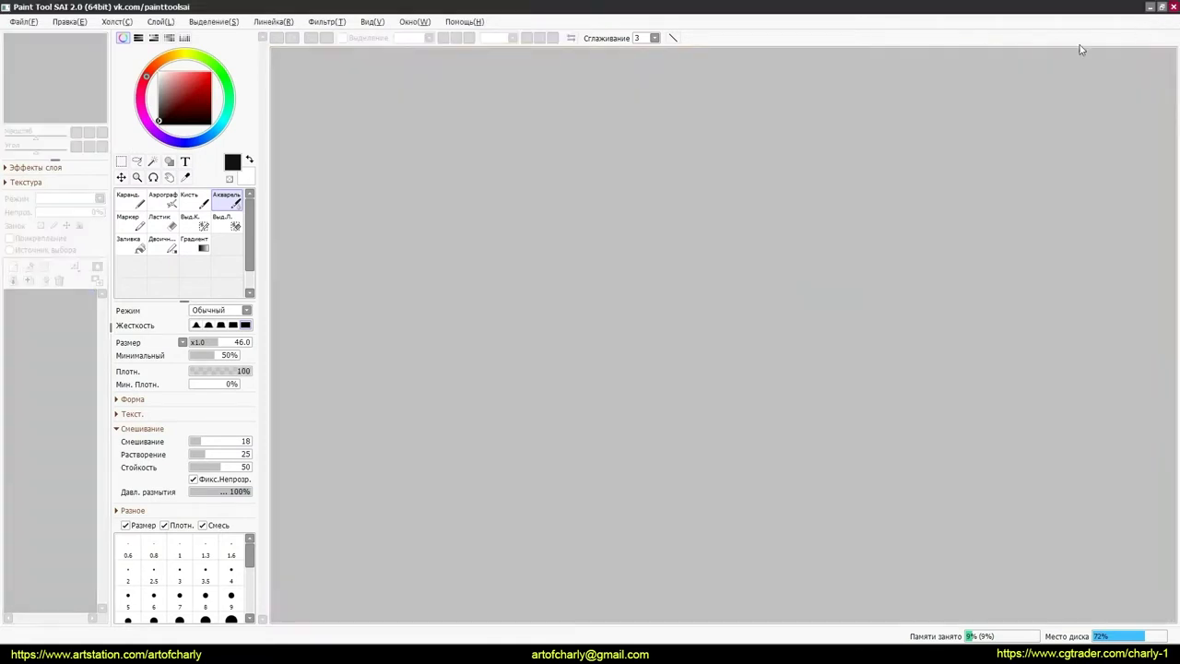
# Step: Quit Paint Tool SAI and orbit around the back of the head to view the softer nape fade
pyautogui.click(1173, 6)
pyautogui.moveTo(500, 342); pyautogui.dragTo(524, 377, button='middle')
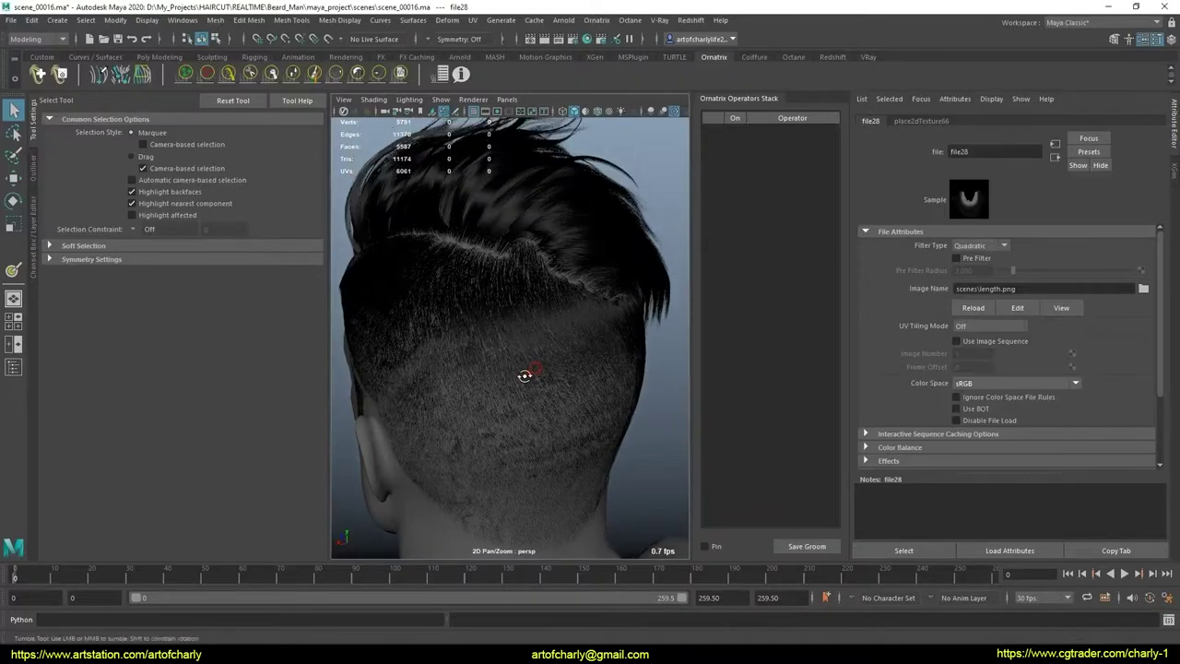
pyautogui.scroll(3, 471, 373)
pyautogui.moveTo(471, 373)
pyautogui.keyDown('alt'); pyautogui.mouseDown()
pyautogui.moveTo(542, 377)
pyautogui.moveTo(529, 366)
pyautogui.moveTo(503, 382)
pyautogui.moveTo(509, 313)
pyautogui.moveTo(486, 292)
pyautogui.moveTo(532, 300)
pyautogui.moveTo(590, 374)
pyautogui.moveTo(577, 411)
pyautogui.moveTo(559, 408)
pyautogui.moveTo(558, 335)
pyautogui.moveTo(658, 301)
pyautogui.moveTo(630, 297)
pyautogui.moveTo(614, 335)
pyautogui.moveTo(580, 316)
pyautogui.moveTo(529, 319)
pyautogui.moveTo(560, 273)
pyautogui.moveTo(524, 284)
pyautogui.mouseUp(); pyautogui.keyUp('alt')
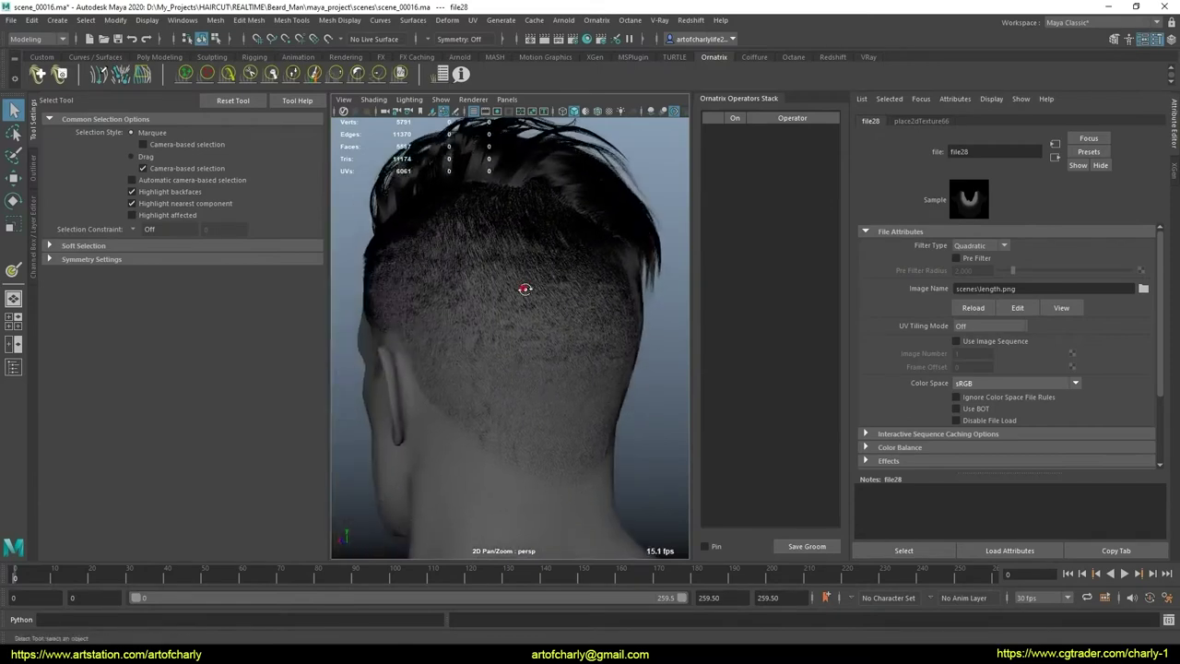
pyautogui.keyDown('alt'); pyautogui.moveTo(524, 284); pyautogui.dragTo(488, 398, button='right'); pyautogui.keyUp('alt')
pyautogui.moveTo(489, 397)
pyautogui.keyDown('alt'); pyautogui.mouseDown()
pyautogui.moveTo(553, 360)
pyautogui.moveTo(607, 387)
pyautogui.moveTo(581, 369)
pyautogui.mouseUp(); pyautogui.keyUp('alt')
pyautogui.moveTo(580, 369)
pyautogui.keyDown('alt'); pyautogui.mouseDown(button='right')
pyautogui.moveTo(553, 341)
pyautogui.moveTo(570, 319)
pyautogui.mouseUp(button='right'); pyautogui.keyUp('alt')
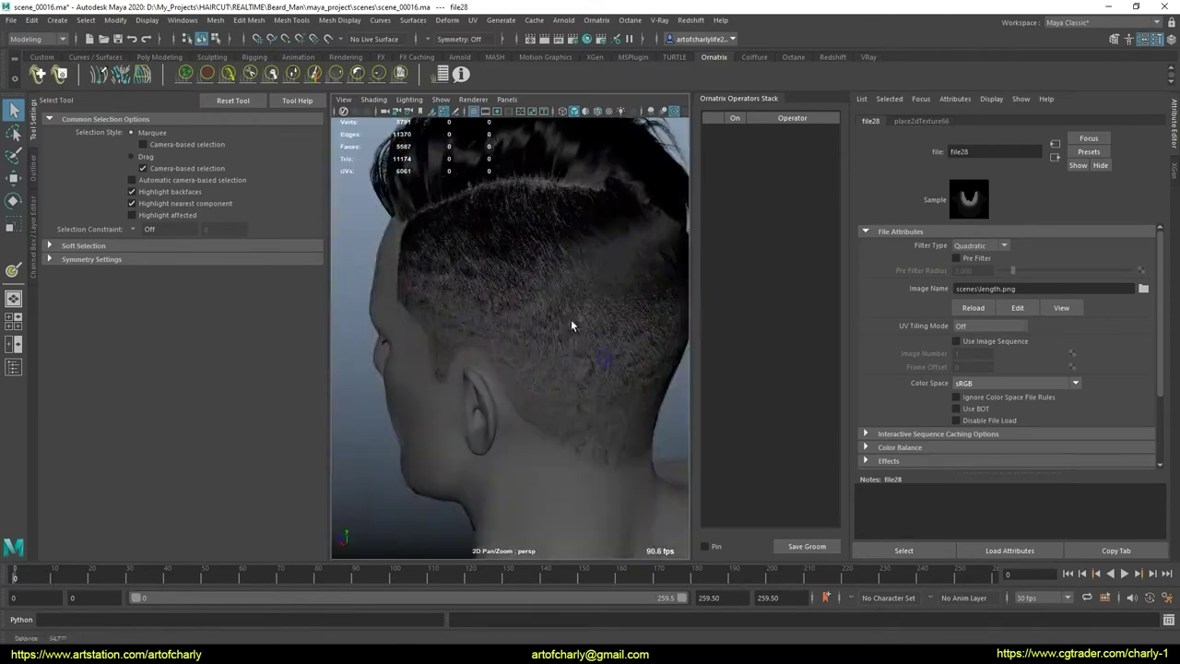
pyautogui.moveTo(570, 319)
pyautogui.keyDown('alt'); pyautogui.mouseDown()
pyautogui.moveTo(574, 355)
pyautogui.moveTo(452, 356)
pyautogui.moveTo(476, 316)
pyautogui.moveTo(544, 316)
pyautogui.moveTo(523, 322)
pyautogui.mouseUp(); pyautogui.keyUp('alt')
# Step: Select the hair, open Length1, and toggle Use Scaling off and back on
pyautogui.moveTo(524, 322)
pyautogui.keyDown('alt'); pyautogui.mouseDown(button='right')
pyautogui.moveTo(540, 403)
pyautogui.moveTo(508, 285)
pyautogui.mouseUp(button='right'); pyautogui.keyUp('alt')
pyautogui.click(504, 260)
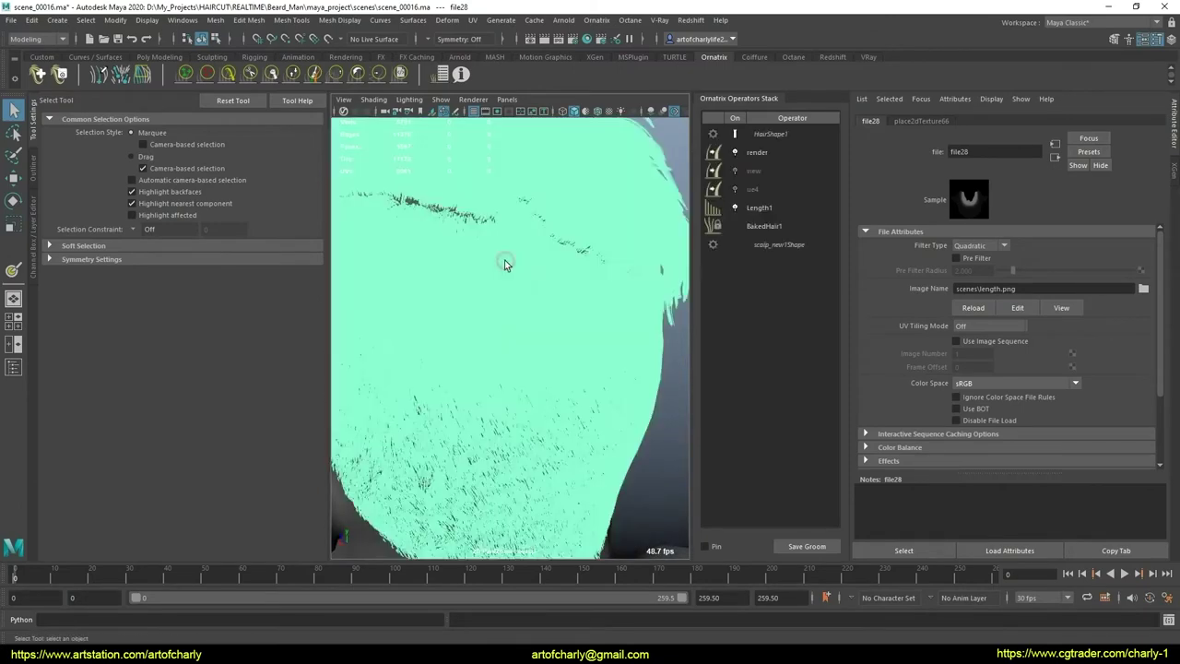
pyautogui.click(819, 212)
pyautogui.click(976, 257)
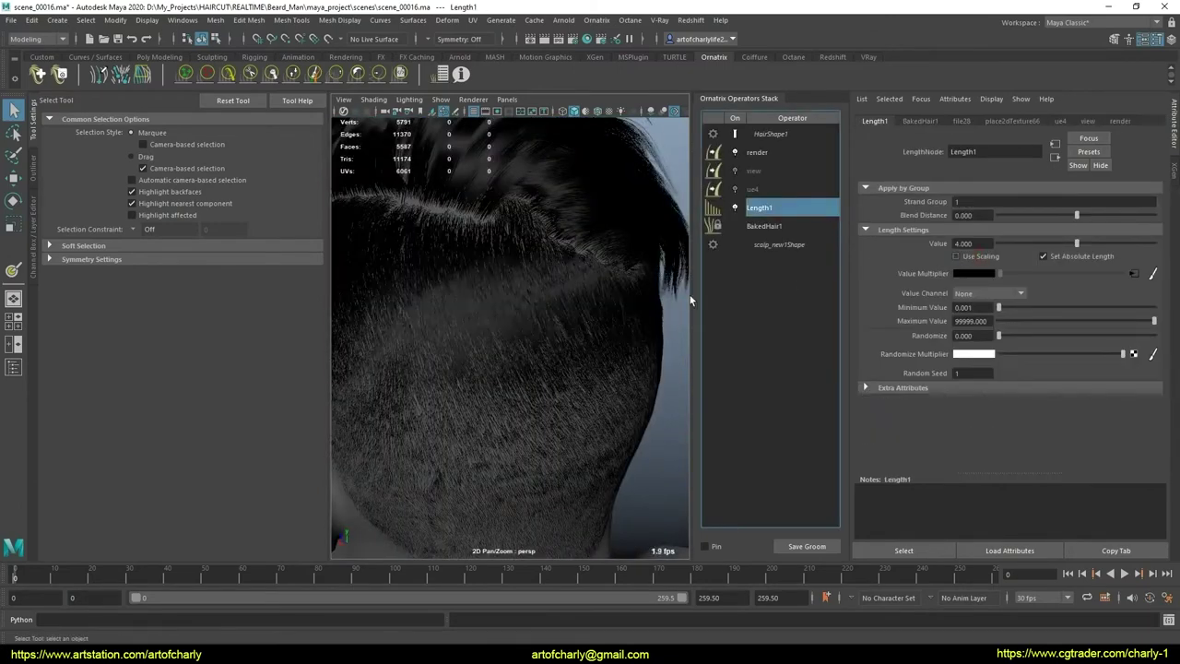
pyautogui.keyDown('alt'); pyautogui.moveTo(682, 295); pyautogui.dragTo(540, 334, button='right'); pyautogui.keyUp('alt')
pyautogui.keyDown('alt'); pyautogui.moveTo(540, 335); pyautogui.dragTo(503, 272); pyautogui.keyUp('alt')
pyautogui.keyDown('alt'); pyautogui.moveTo(503, 272); pyautogui.dragTo(534, 294, button='middle'); pyautogui.keyUp('alt')
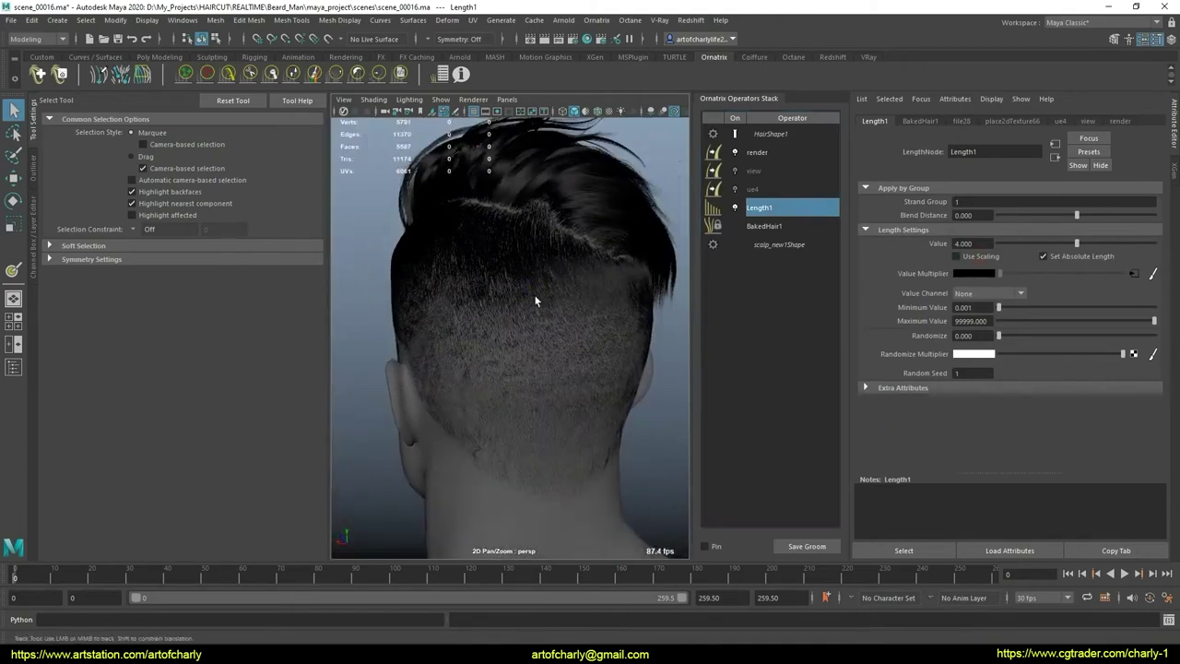
pyautogui.keyDown('alt'); pyautogui.moveTo(534, 294); pyautogui.dragTo(519, 282); pyautogui.keyUp('alt')
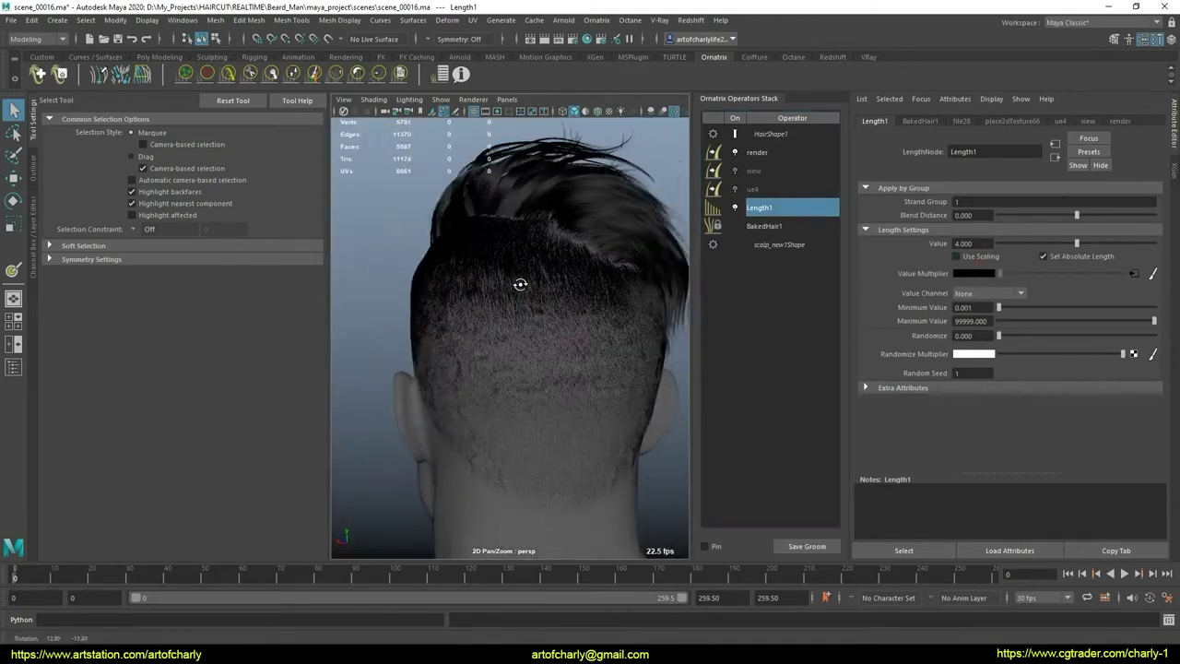
pyautogui.click(956, 257)
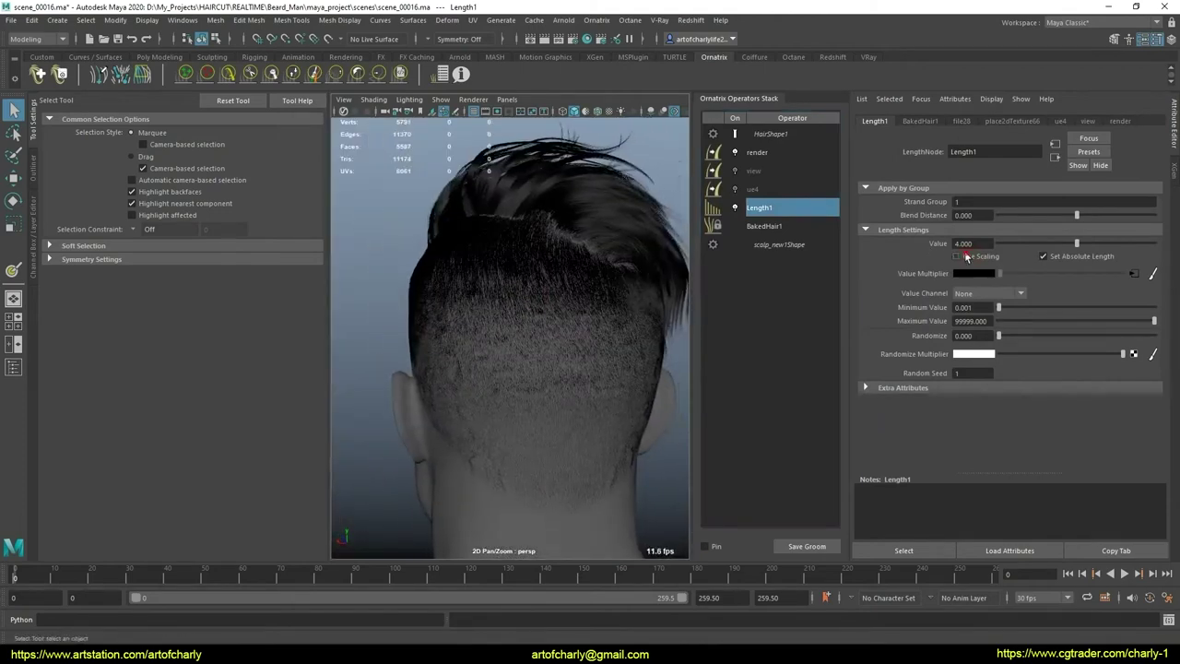
# Step: Inspect the fade near the ear and neck, comparing Use Scaling off versus on
pyautogui.keyDown('alt'); pyautogui.moveTo(477, 313); pyautogui.dragTo(574, 322); pyautogui.keyUp('alt')
pyautogui.moveTo(574, 322)
pyautogui.keyDown('alt'); pyautogui.mouseDown(button='right')
pyautogui.moveTo(550, 321)
pyautogui.moveTo(585, 400)
pyautogui.moveTo(605, 348)
pyautogui.mouseUp(button='right'); pyautogui.keyUp('alt')
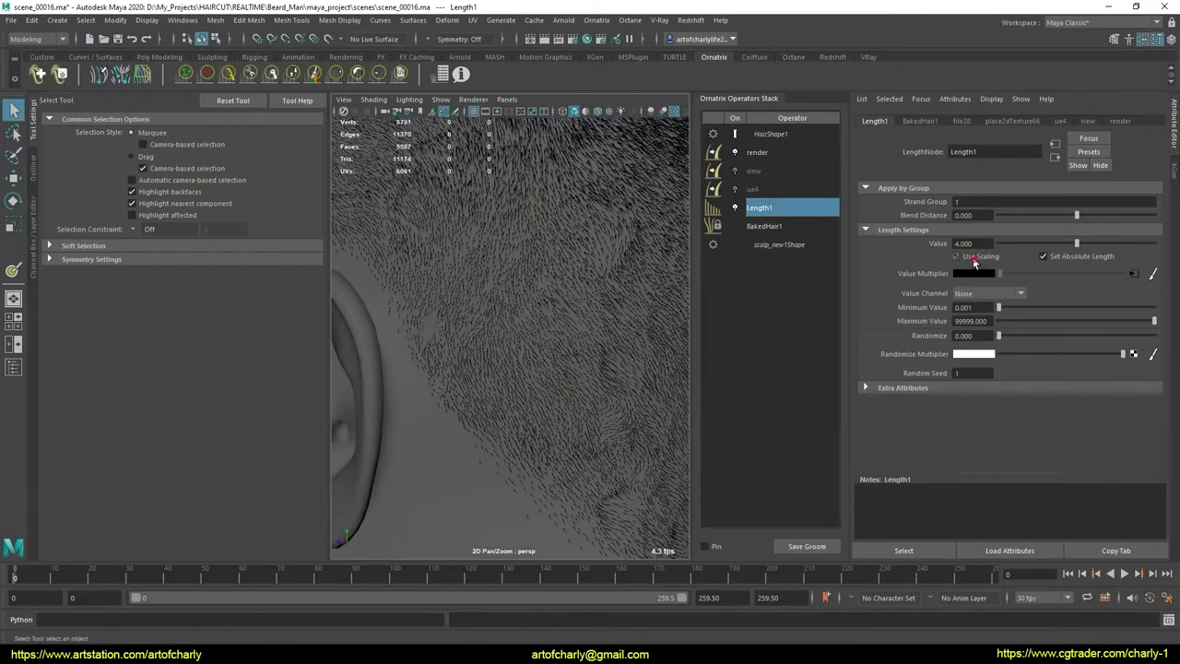
pyautogui.keyDown('alt'); pyautogui.moveTo(497, 386); pyautogui.dragTo(432, 443, button='right'); pyautogui.keyUp('alt')
pyautogui.moveTo(432, 442)
pyautogui.keyDown('alt'); pyautogui.mouseDown()
pyautogui.moveTo(421, 355)
pyautogui.moveTo(448, 403)
pyautogui.mouseUp(); pyautogui.keyUp('alt')
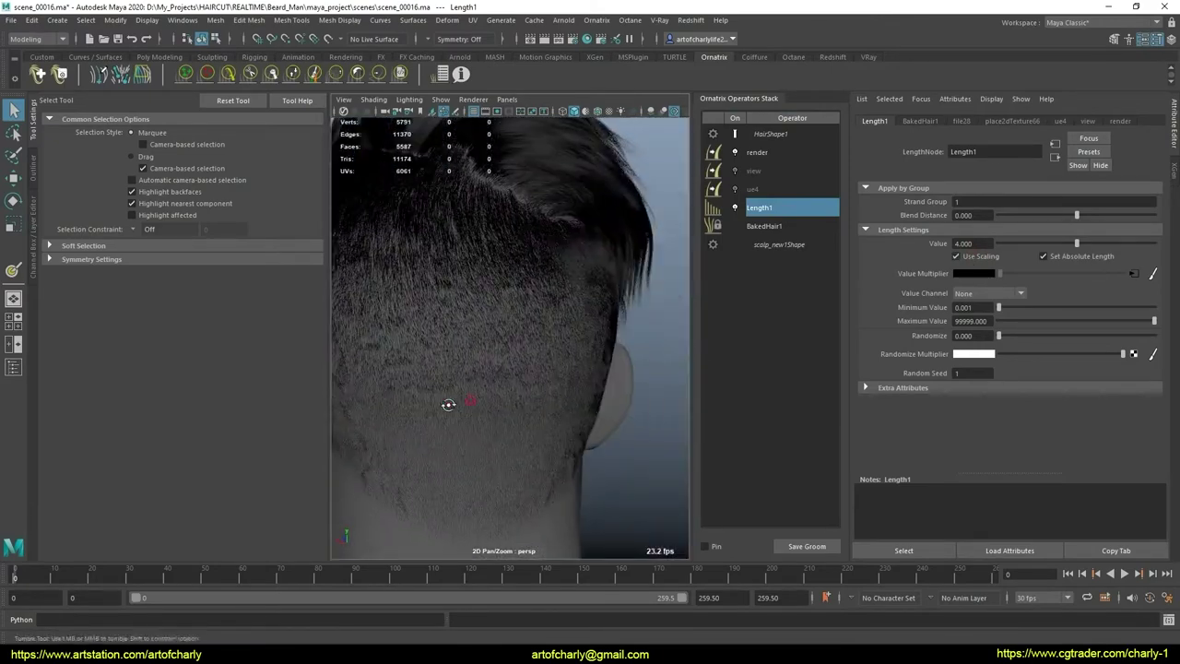
pyautogui.keyDown('alt'); pyautogui.moveTo(448, 403); pyautogui.dragTo(481, 405, button='right'); pyautogui.keyUp('alt')
pyautogui.moveTo(481, 405)
pyautogui.keyDown('alt'); pyautogui.mouseDown()
pyautogui.moveTo(435, 435)
pyautogui.moveTo(614, 421)
pyautogui.moveTo(547, 440)
pyautogui.moveTo(573, 437)
pyautogui.mouseUp(); pyautogui.keyUp('alt')
pyautogui.click(967, 258)
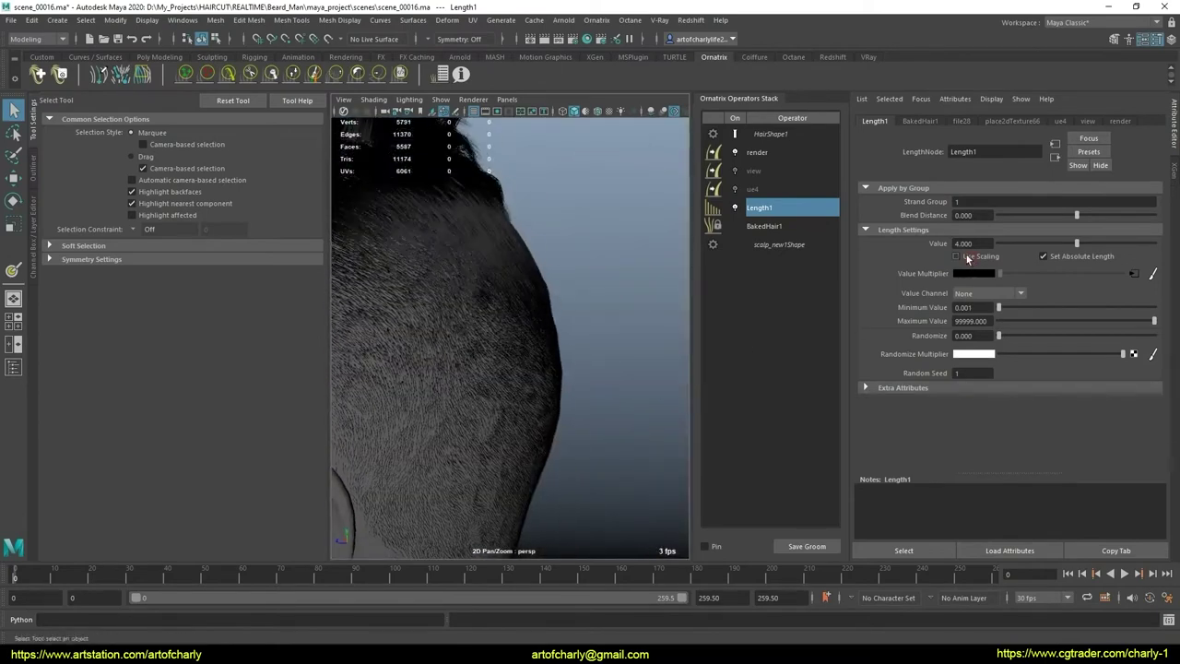
pyautogui.click(967, 258)
# Step: Set the Length1 value to 3 with scaling left on
pyautogui.moveTo(549, 353)
pyautogui.keyDown('alt'); pyautogui.mouseDown()
pyautogui.moveTo(469, 415)
pyautogui.moveTo(580, 342)
pyautogui.mouseUp(); pyautogui.keyUp('alt')
pyautogui.keyDown('alt'); pyautogui.moveTo(580, 342); pyautogui.dragTo(473, 390, button='right'); pyautogui.keyUp('alt')
pyautogui.moveTo(473, 389)
pyautogui.keyDown('alt'); pyautogui.mouseDown()
pyautogui.moveTo(540, 368)
pyautogui.moveTo(548, 384)
pyautogui.moveTo(553, 331)
pyautogui.mouseUp(); pyautogui.keyUp('alt')
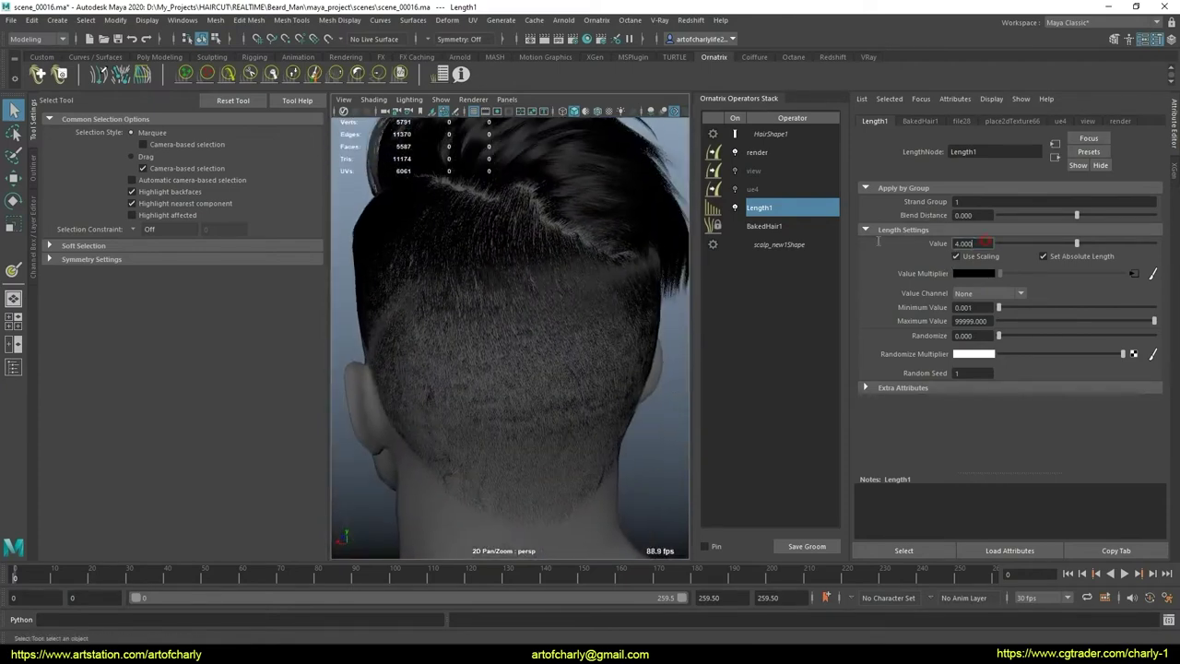
pyautogui.write('3')
pyautogui.press('Return')
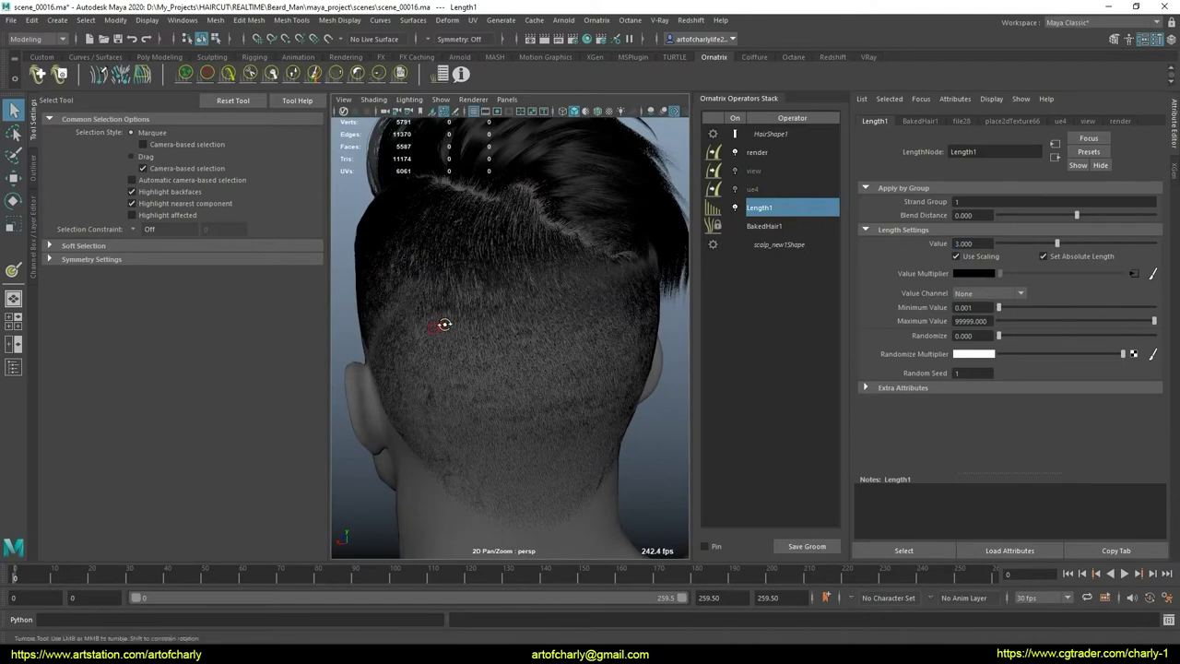
pyautogui.moveTo(444, 324)
pyautogui.keyDown('alt'); pyautogui.mouseDown()
pyautogui.moveTo(540, 310)
pyautogui.moveTo(606, 327)
pyautogui.moveTo(514, 329)
pyautogui.moveTo(526, 311)
pyautogui.moveTo(559, 342)
pyautogui.moveTo(540, 337)
pyautogui.moveTo(636, 361)
pyautogui.moveTo(555, 372)
pyautogui.moveTo(605, 368)
pyautogui.moveTo(488, 358)
pyautogui.mouseUp(); pyautogui.keyUp('alt')
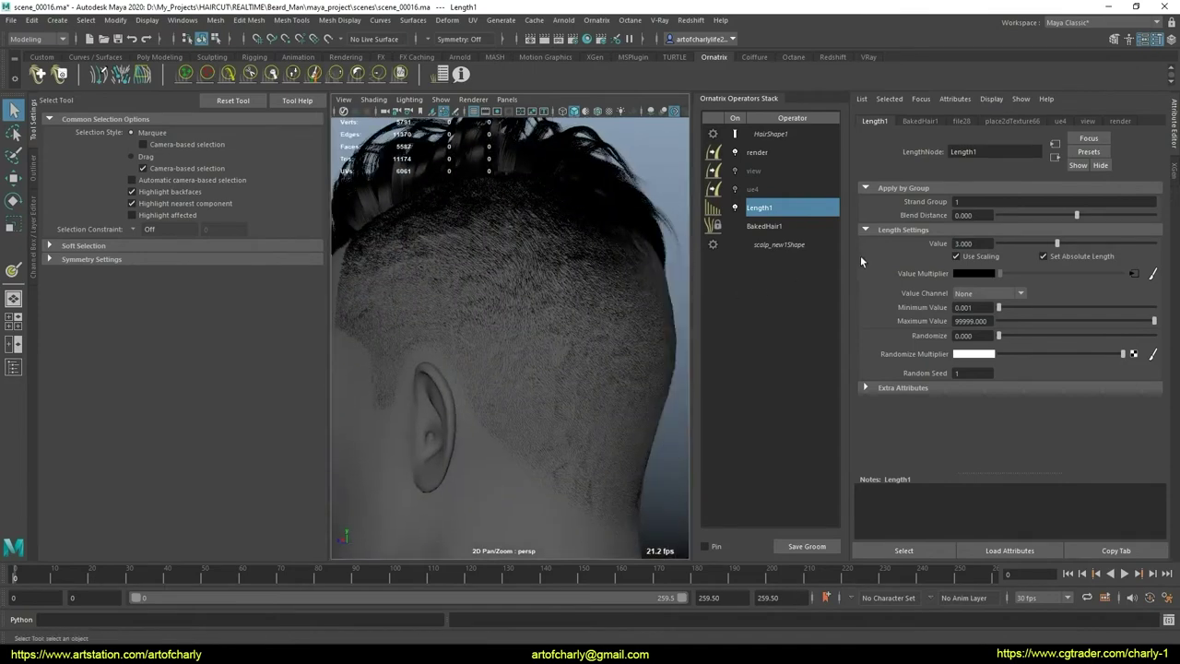
pyautogui.click(764, 226)
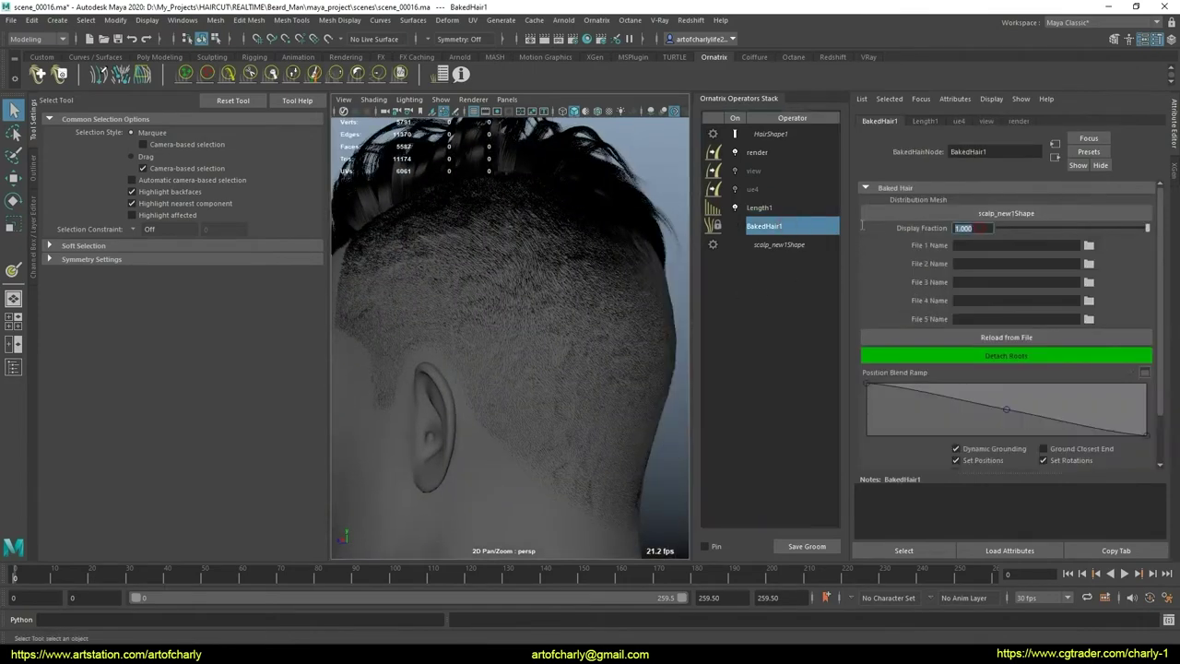
pyautogui.write('1')
pyautogui.press('Return')
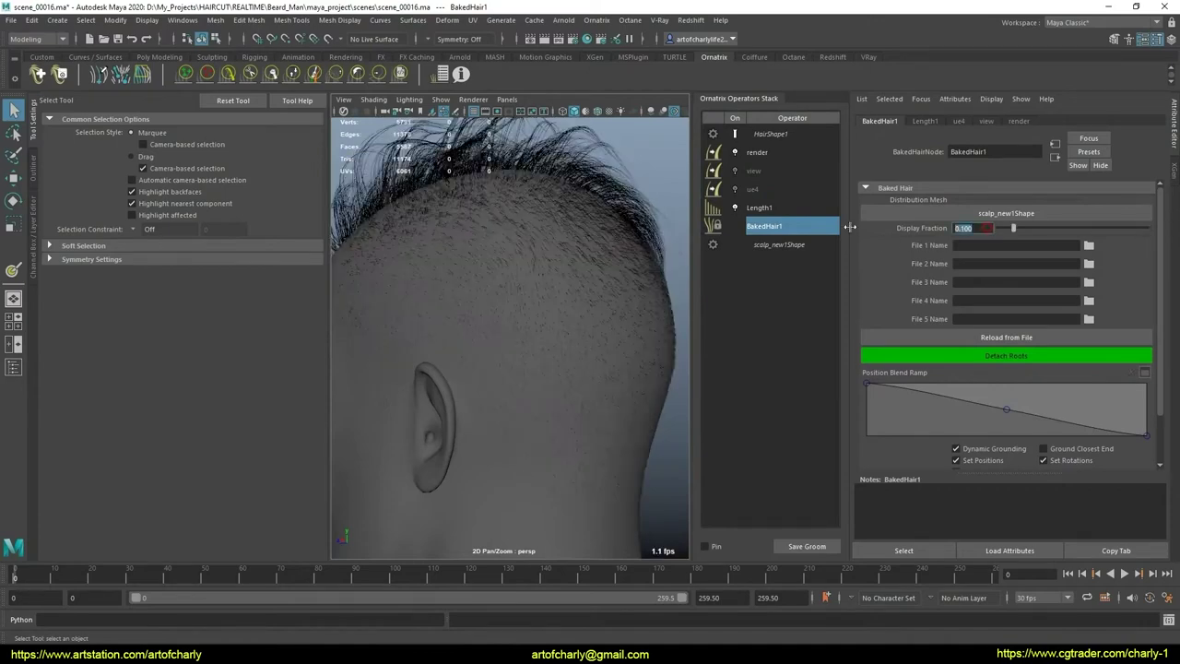
pyautogui.press('Return')
pyautogui.click(781, 210)
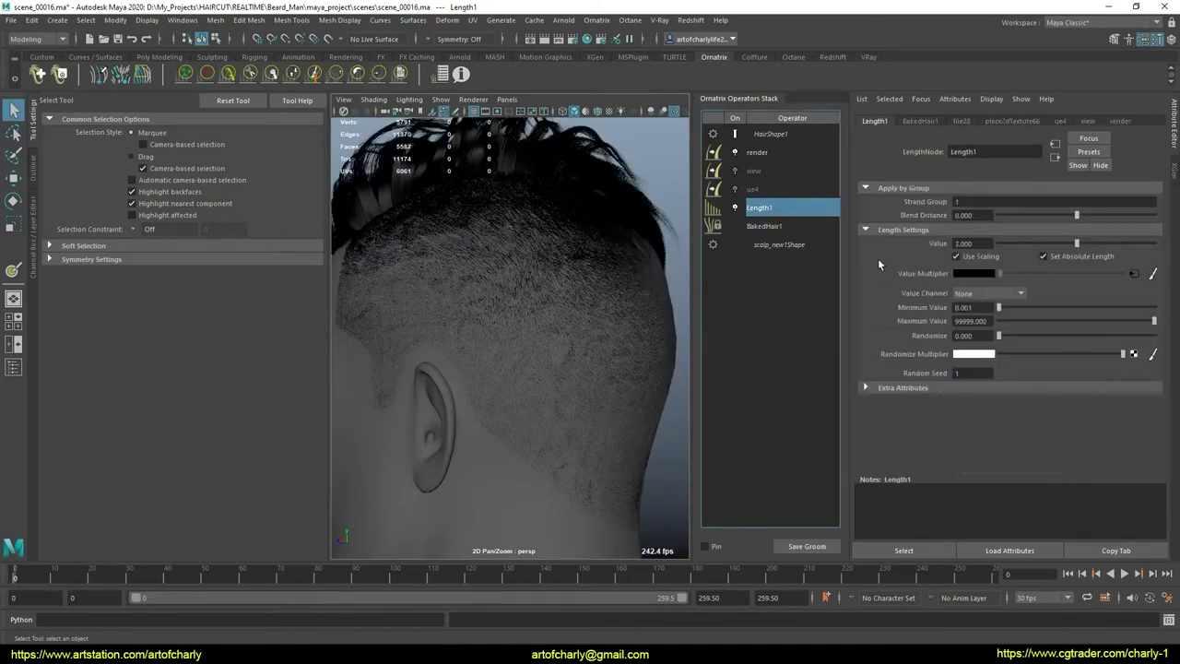
pyautogui.keyDown('alt'); pyautogui.moveTo(508, 452); pyautogui.dragTo(526, 324); pyautogui.keyUp('alt')
pyautogui.moveTo(526, 323)
pyautogui.keyDown('alt'); pyautogui.mouseDown(button='right')
pyautogui.moveTo(559, 440)
pyautogui.moveTo(535, 334)
pyautogui.mouseUp(button='right'); pyautogui.keyUp('alt')
pyautogui.moveTo(535, 334)
pyautogui.keyDown('alt'); pyautogui.mouseDown()
pyautogui.moveTo(652, 345)
pyautogui.moveTo(632, 342)
pyautogui.moveTo(637, 374)
pyautogui.mouseUp(); pyautogui.keyUp('alt')
pyautogui.scroll(5, 529, 366)
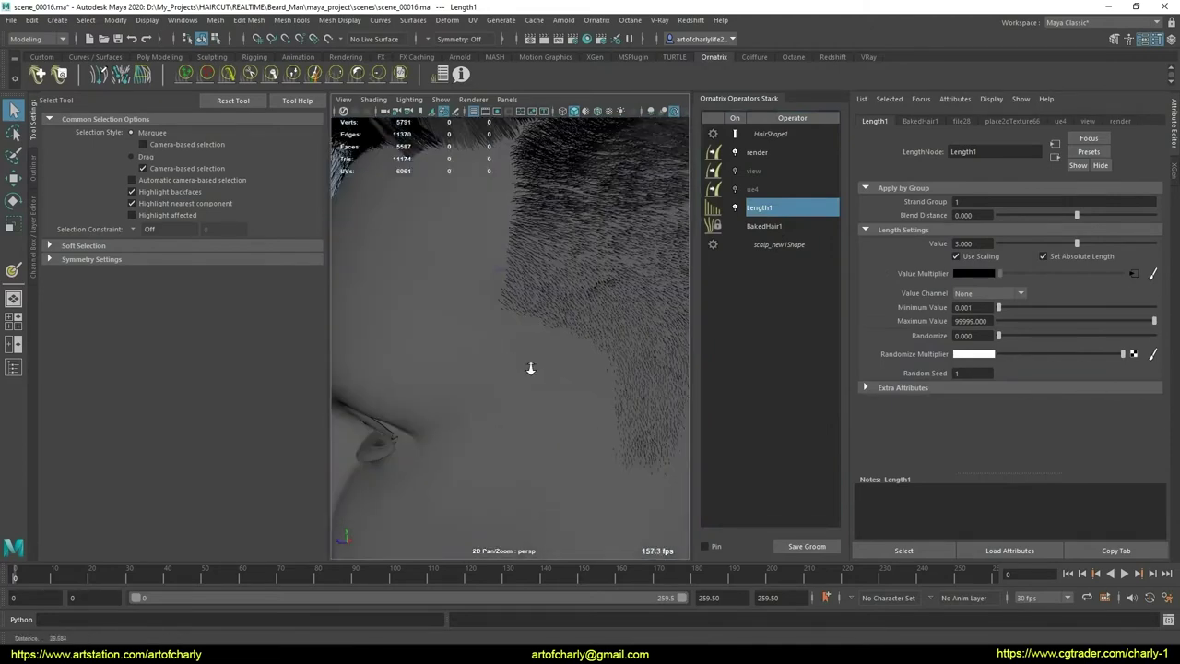
pyautogui.scroll(3, 517, 359)
pyautogui.scroll(-2, 517, 359)
pyautogui.scroll(-2, 526, 342)
pyautogui.scroll(-4, 526, 338)
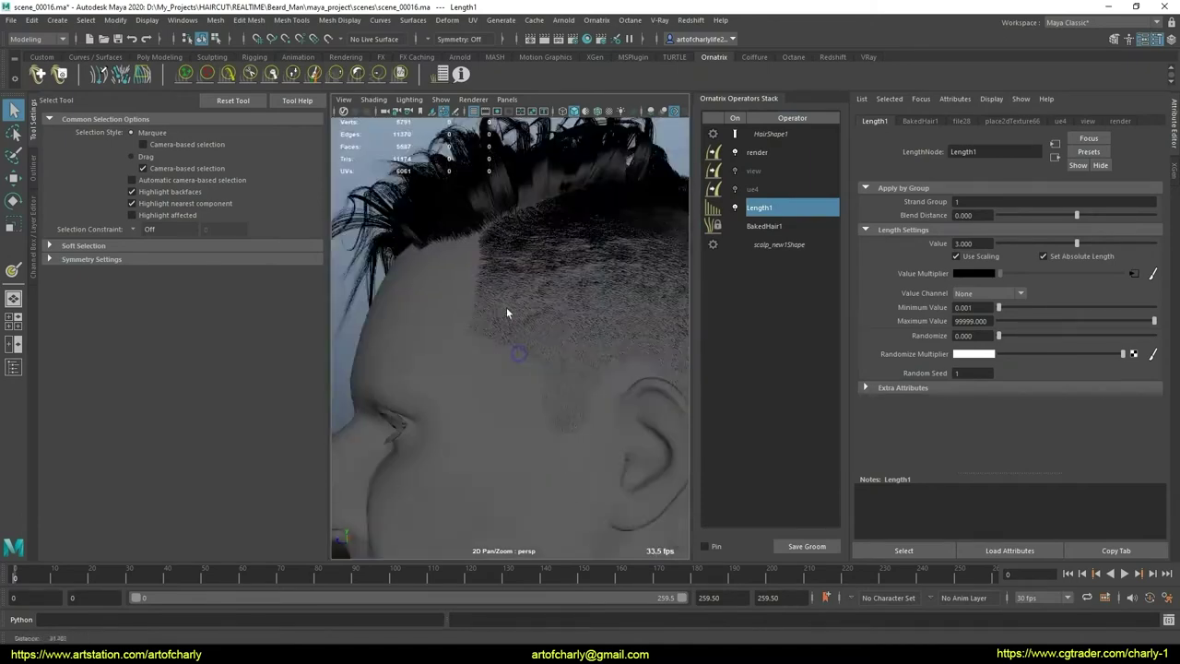
pyautogui.scroll(-1, 581, 330)
pyautogui.scroll(2, 579, 332)
pyautogui.scroll(3, 550, 356)
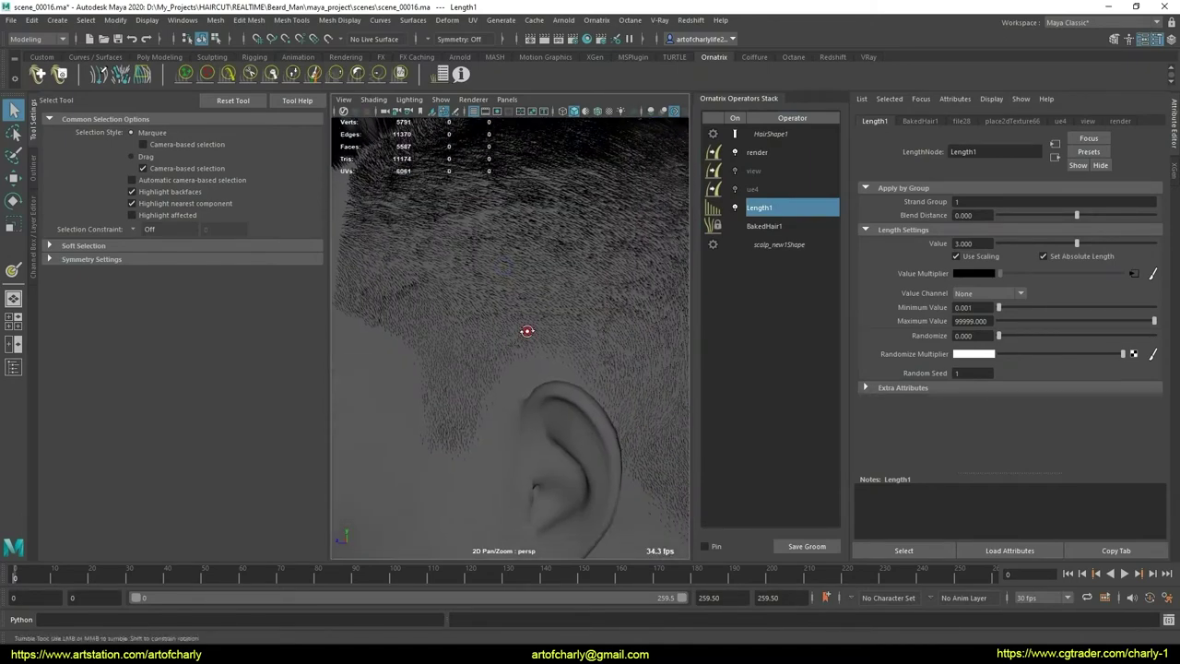
pyautogui.scroll(2, 512, 334)
pyautogui.scroll(2, 492, 333)
pyautogui.scroll(-2, 498, 325)
pyautogui.moveTo(518, 319)
pyautogui.keyDown('alt'); pyautogui.mouseDown()
pyautogui.moveTo(492, 375)
pyautogui.moveTo(518, 342)
pyautogui.moveTo(470, 345)
pyautogui.moveTo(498, 318)
pyautogui.moveTo(476, 310)
pyautogui.moveTo(485, 295)
pyautogui.moveTo(492, 316)
pyautogui.moveTo(473, 322)
pyautogui.moveTo(548, 322)
pyautogui.moveTo(571, 375)
pyautogui.moveTo(609, 372)
pyautogui.moveTo(615, 400)
pyautogui.moveTo(560, 366)
pyautogui.mouseUp(); pyautogui.keyUp('alt')
pyautogui.keyDown('alt'); pyautogui.moveTo(560, 366); pyautogui.dragTo(585, 384, button='right'); pyautogui.keyUp('alt')
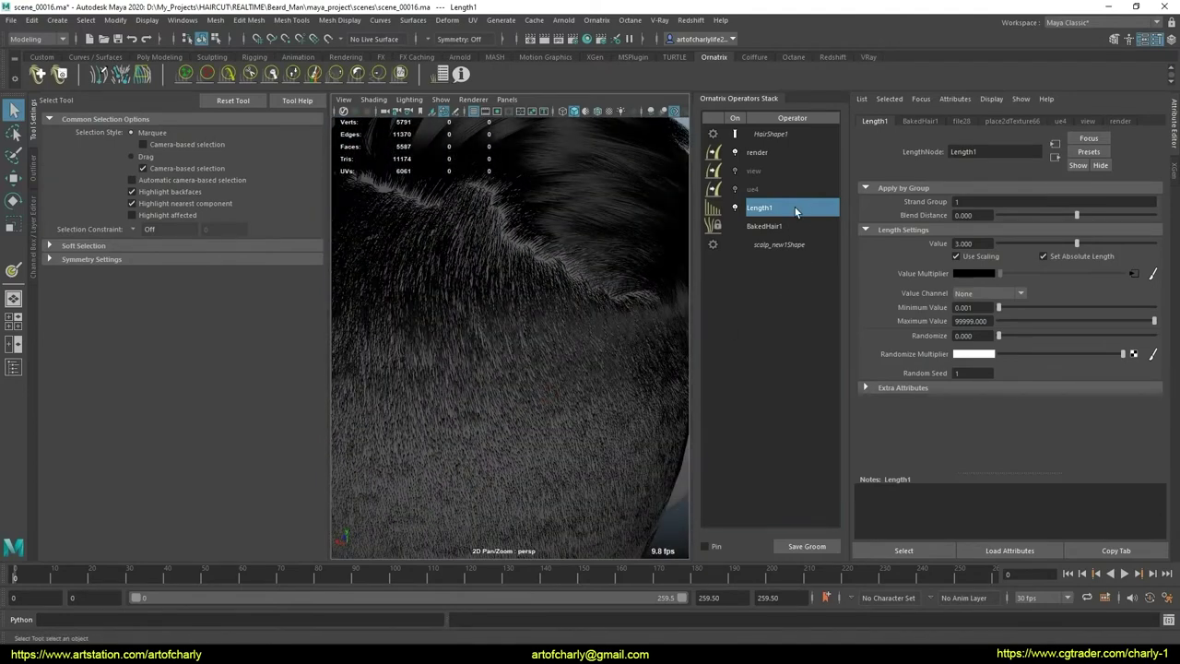
# Step: Bake the stack up to Length1 and attach the baked hair roots to the scalp
pyautogui.rightClick(796, 212)
pyautogui.click(862, 283)
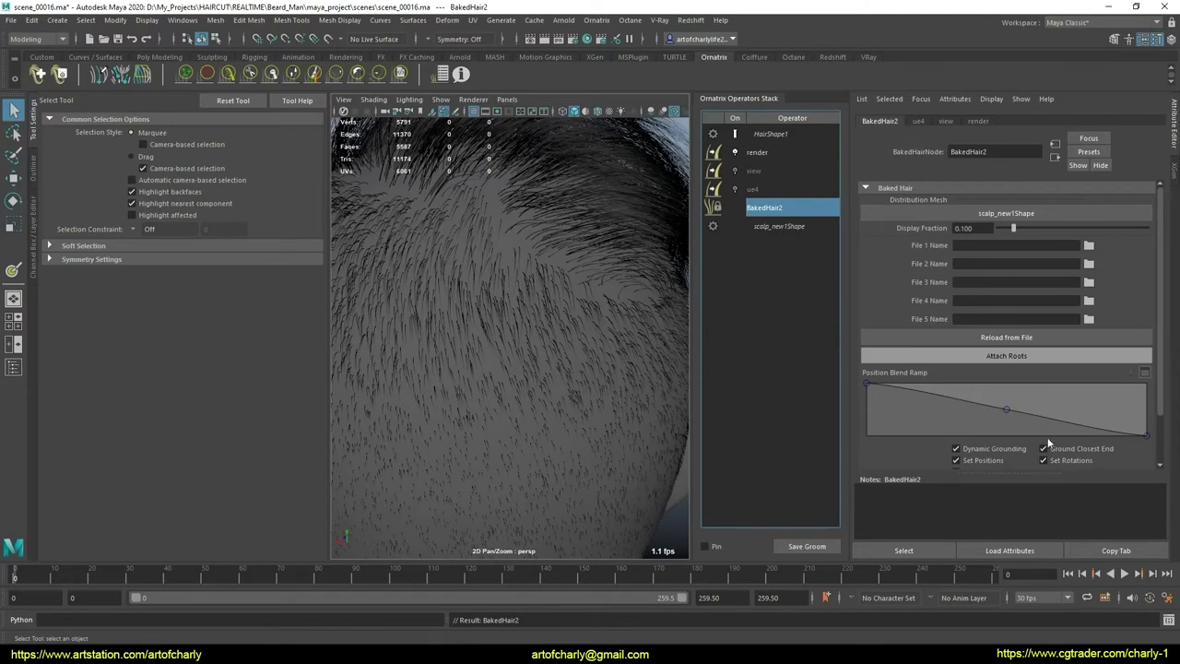
pyautogui.click(793, 134)
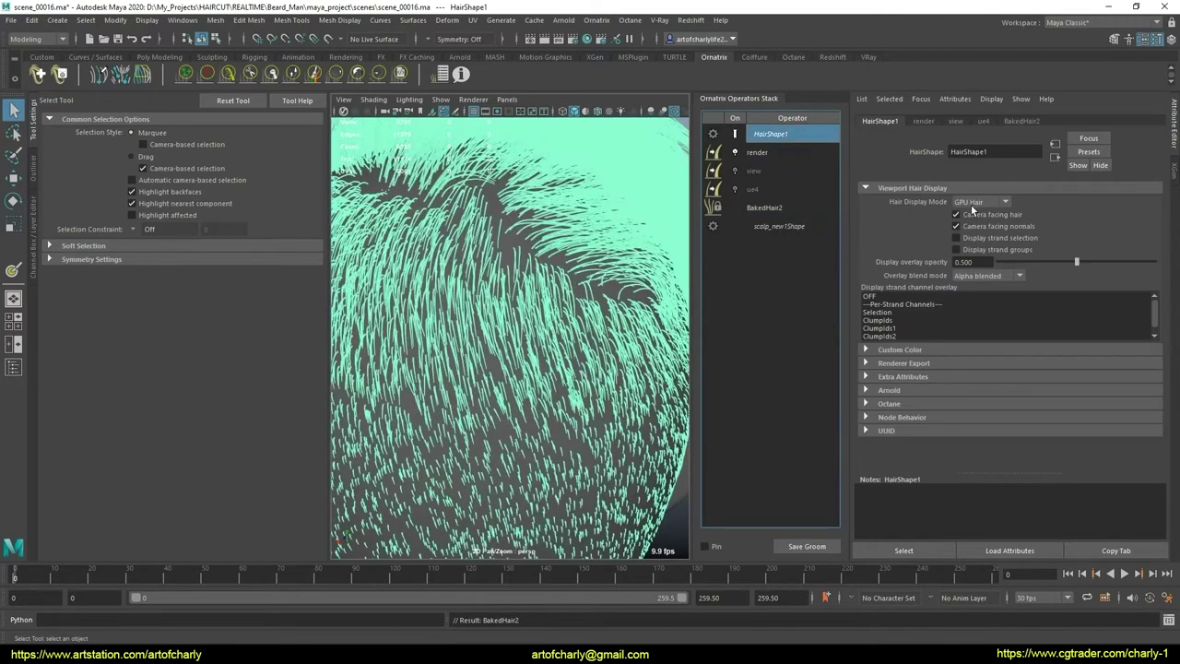
pyautogui.click(770, 204)
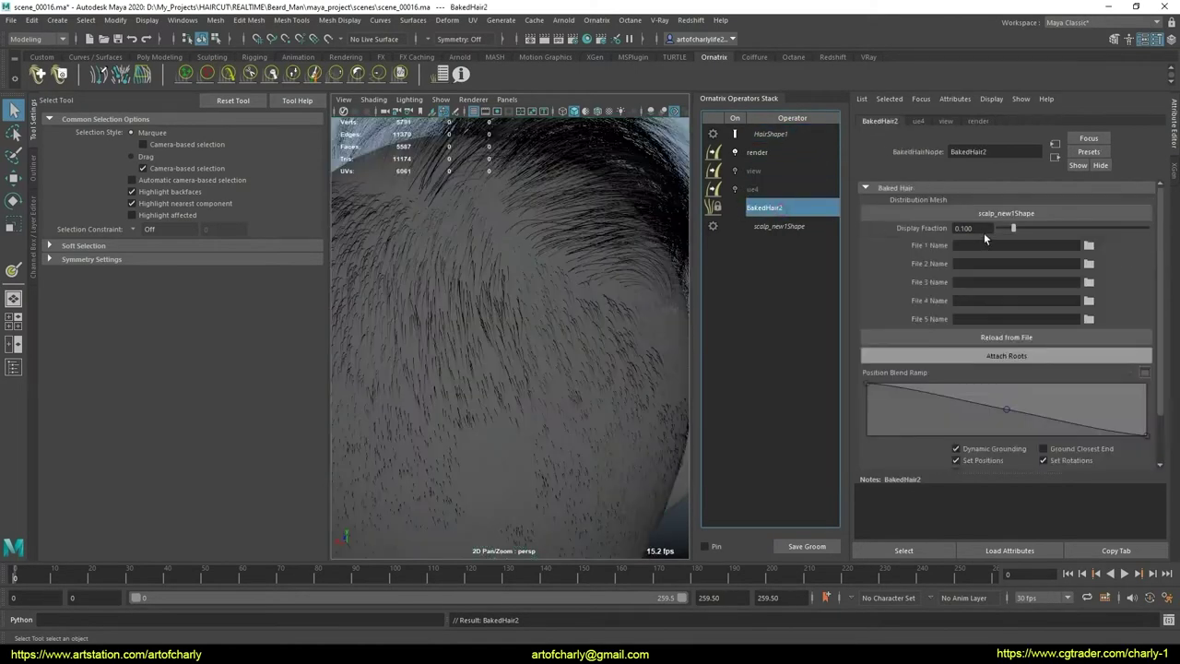
pyautogui.click(1029, 358)
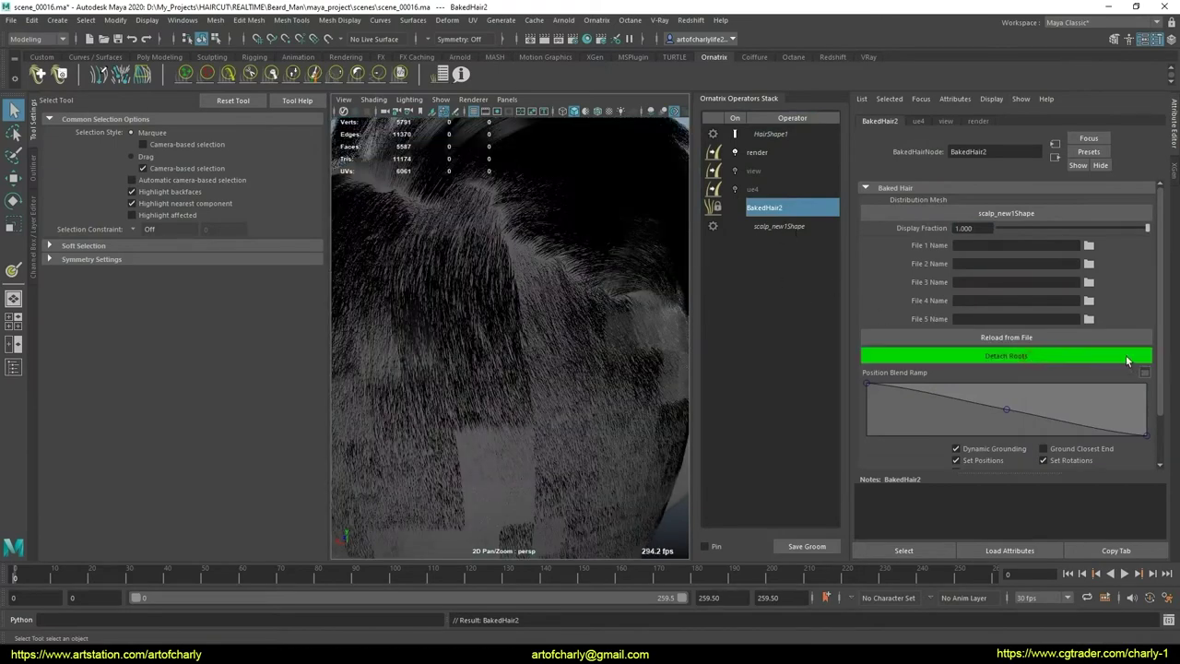
# Step: Restore camera-facing strand display on HairShape1 and rename the baked operator BakedHair1
pyautogui.click(777, 134)
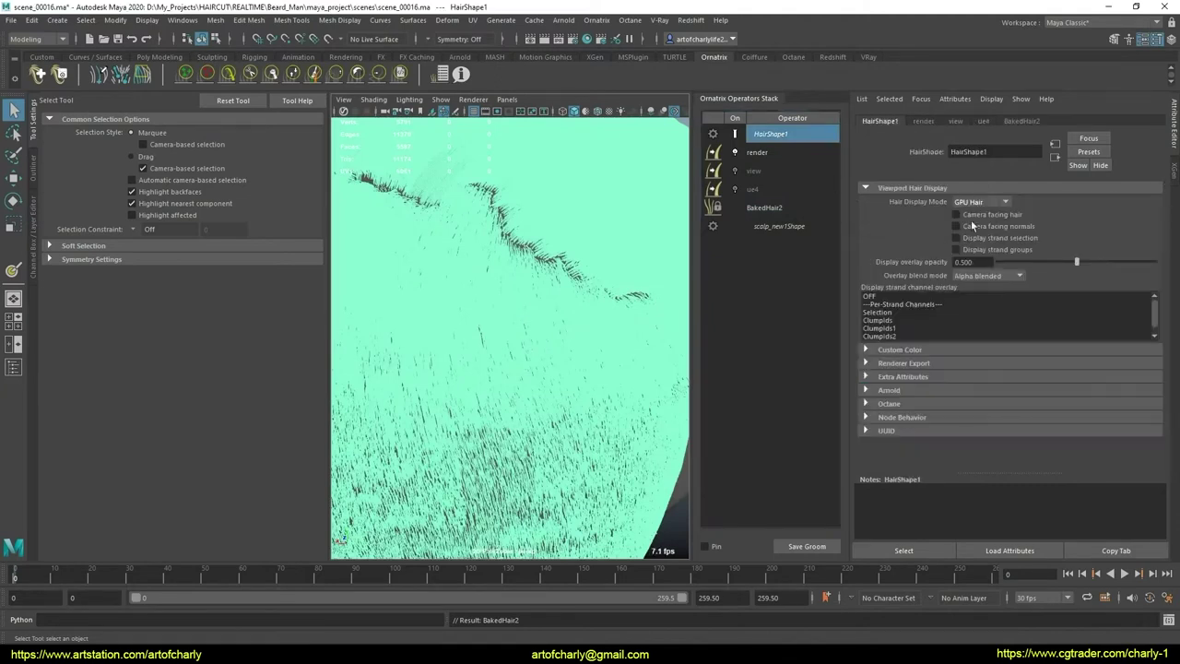
pyautogui.click(956, 226)
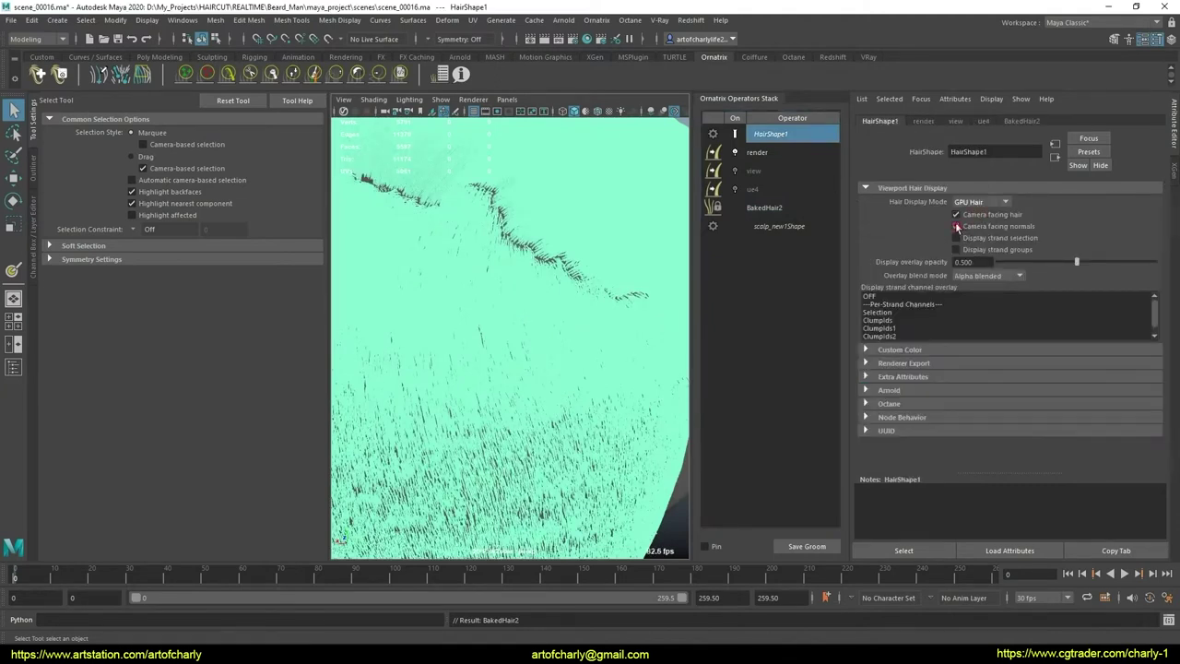
pyautogui.doubleClick(779, 207)
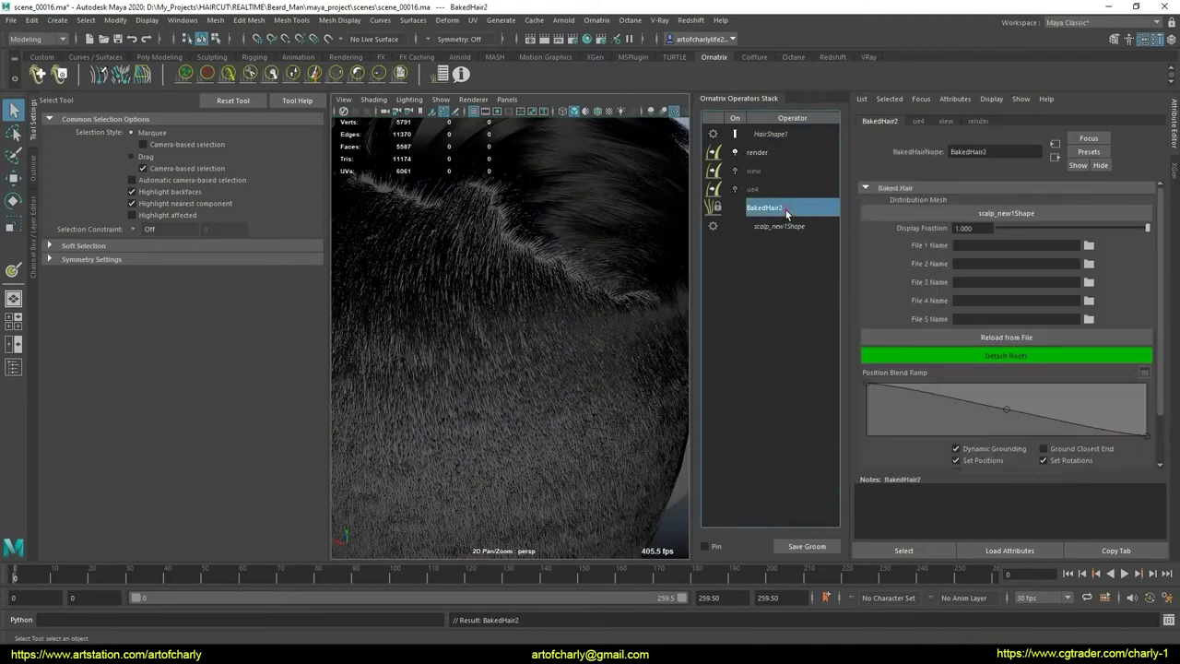
pyautogui.press('Return')
# Step: Add an Edit Guides operator with change tracking set to Strand
pyautogui.click(596, 21)
pyautogui.click(636, 173)
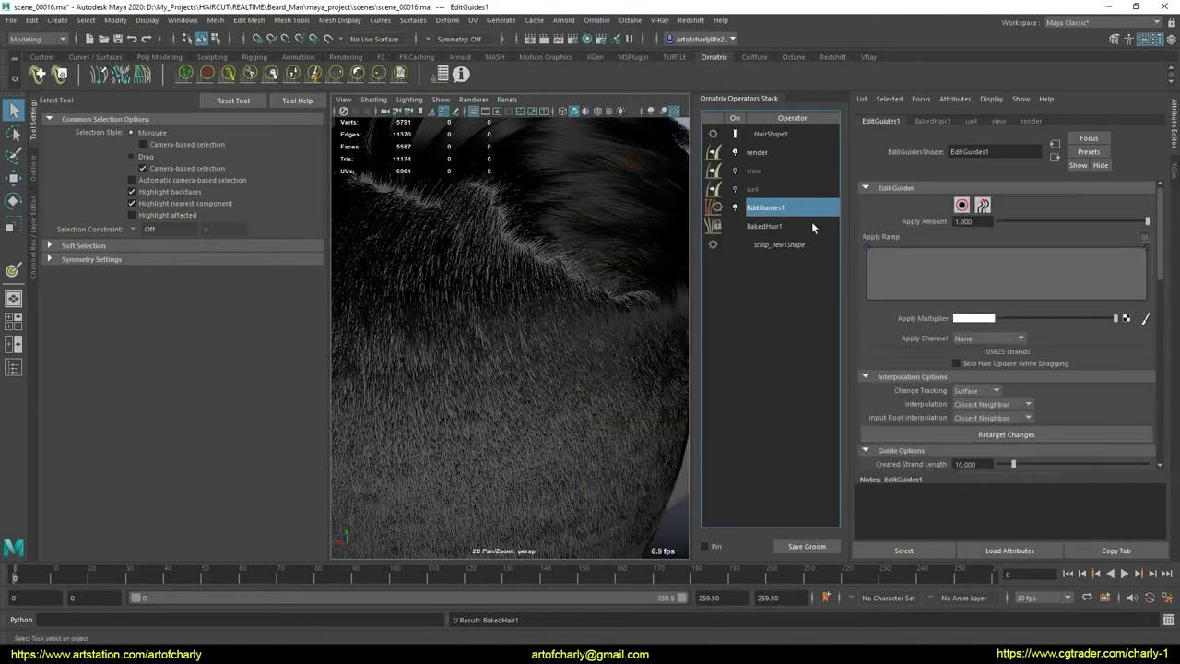
pyautogui.click(972, 392)
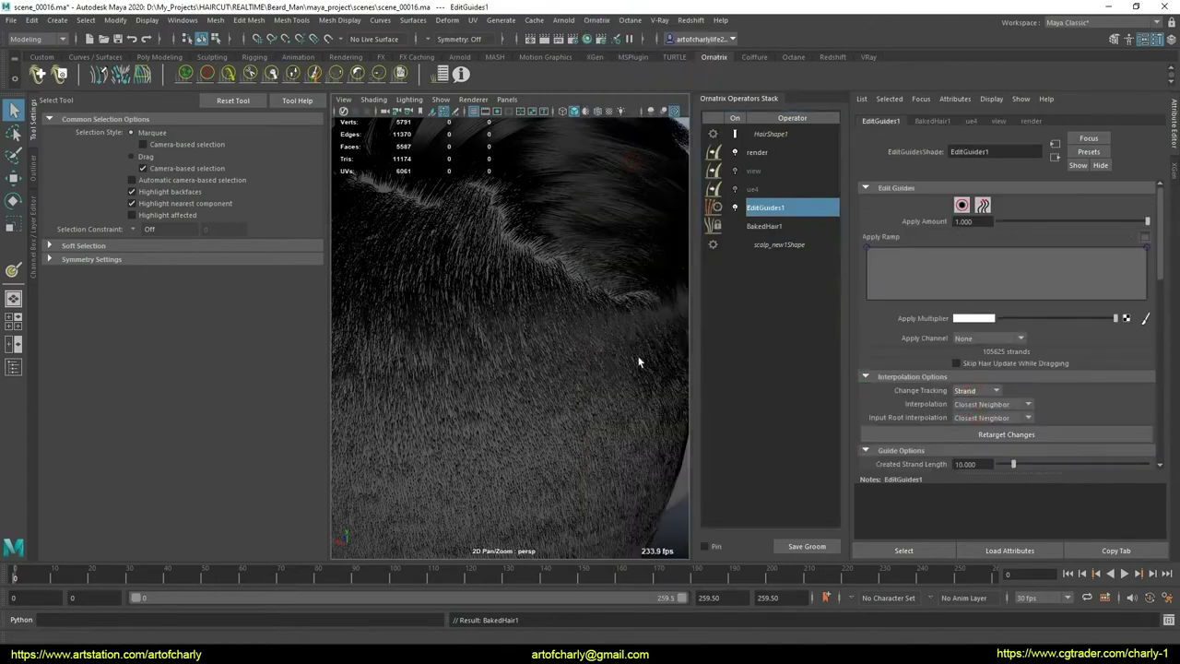
pyautogui.keyDown('alt'); pyautogui.moveTo(638, 361); pyautogui.dragTo(591, 371, button='right'); pyautogui.keyUp('alt')
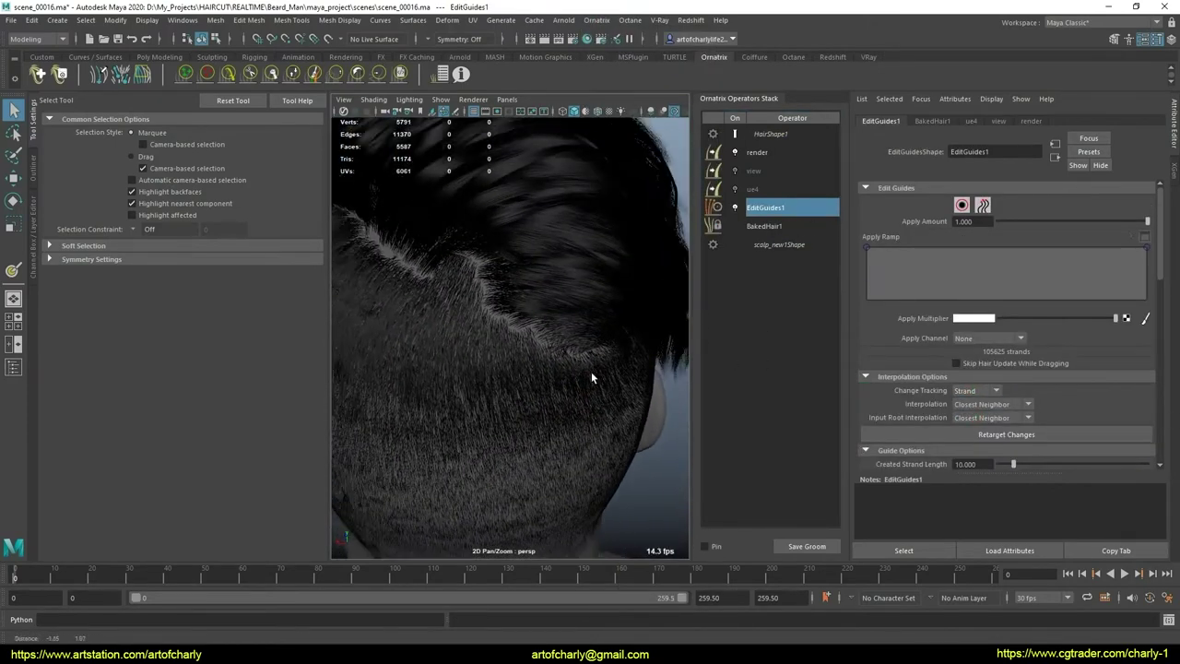
pyautogui.keyDown('alt'); pyautogui.moveTo(591, 374); pyautogui.dragTo(566, 340); pyautogui.keyUp('alt')
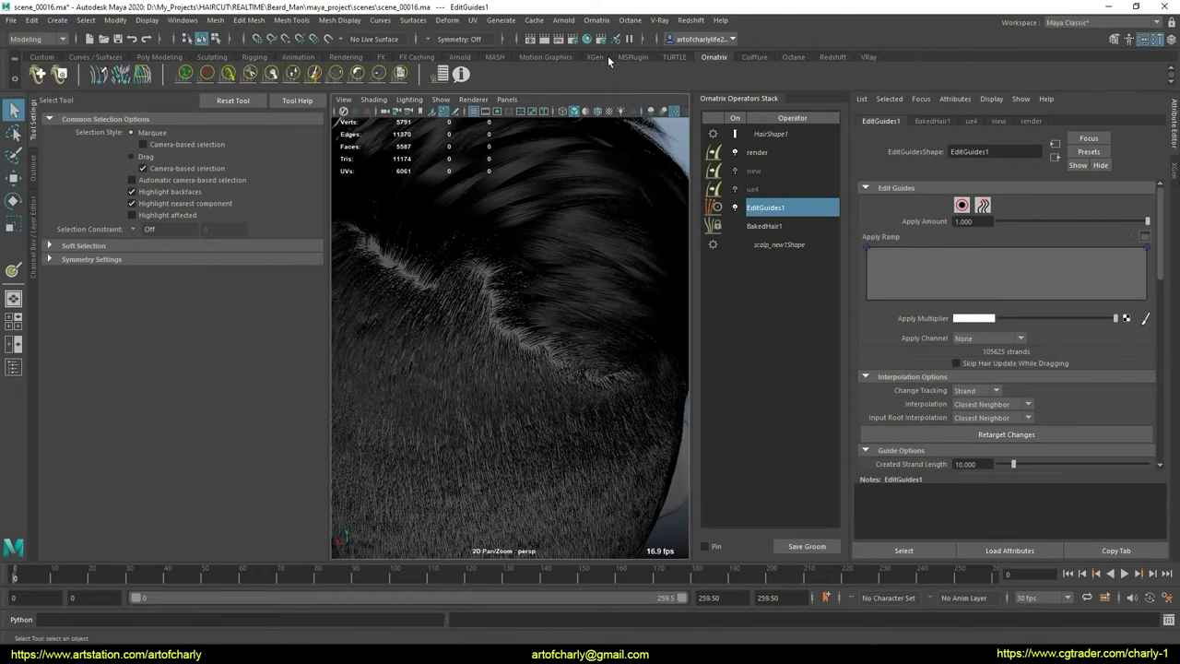
# Step: Select BakedHair1 and start hiding strands with the Isolation Hide tool
pyautogui.click(764, 226)
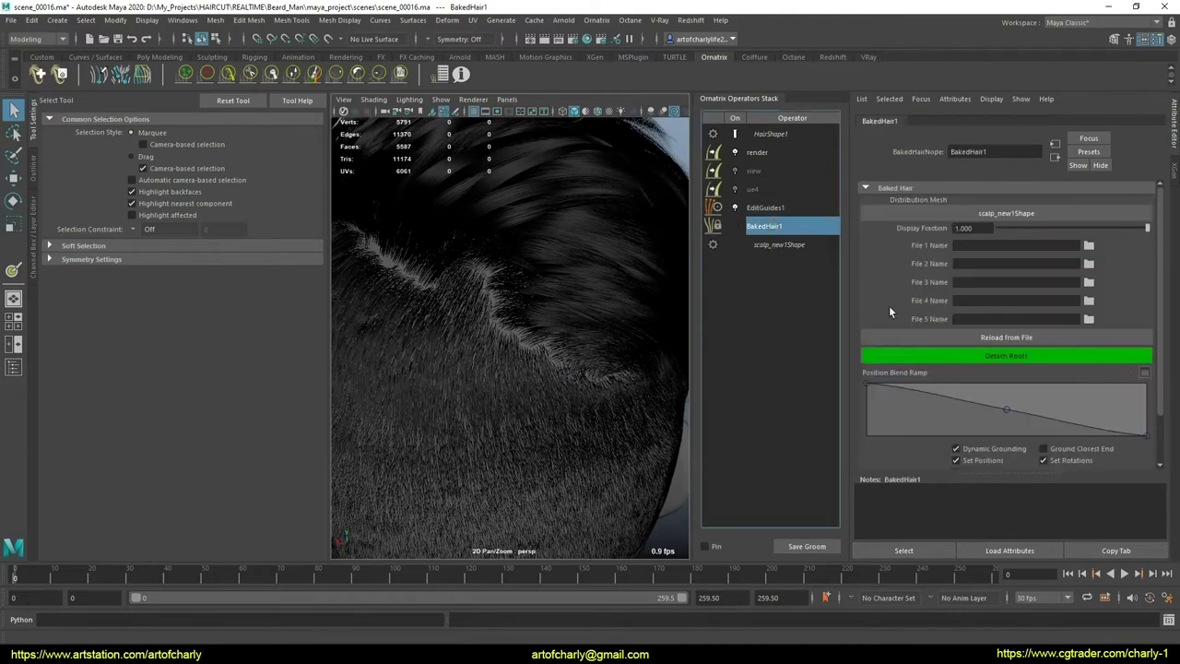
pyautogui.scroll(-2, 894, 369)
pyautogui.click(913, 448)
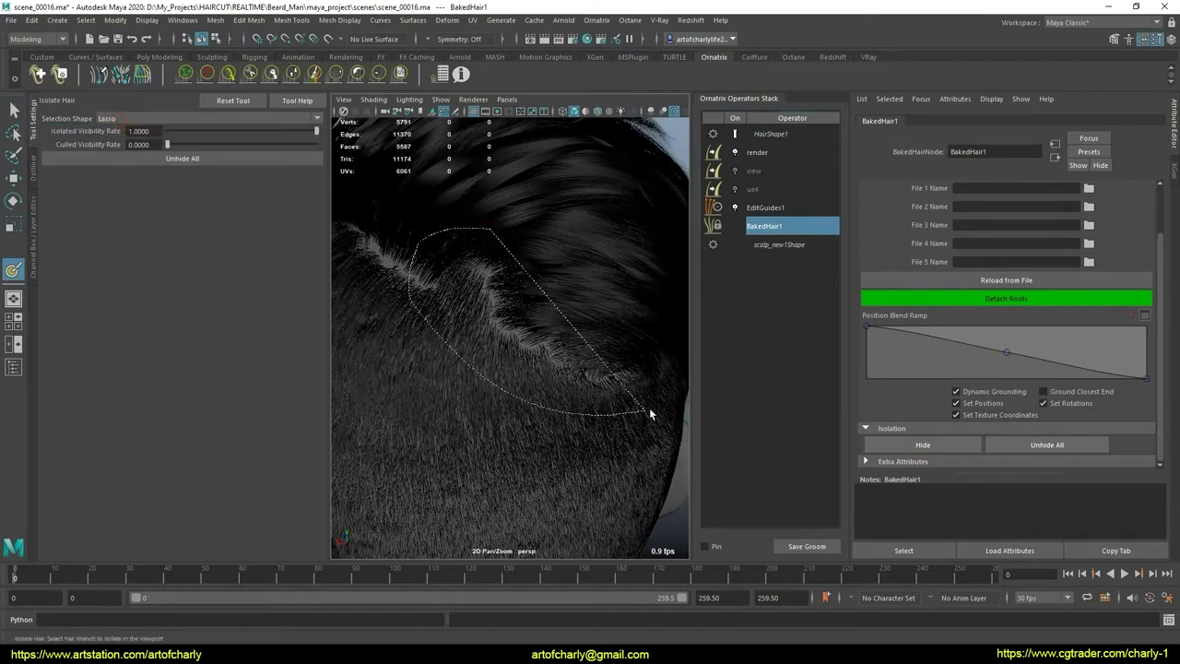
# Step: Lasso-hide the strands surrounding the back-crown patch, then orbit to inspect the remaining hair
pyautogui.moveTo(649, 409); pyautogui.dragTo(494, 227)
pyautogui.keyDown('alt'); pyautogui.moveTo(570, 346); pyautogui.dragTo(469, 281); pyautogui.keyUp('alt')
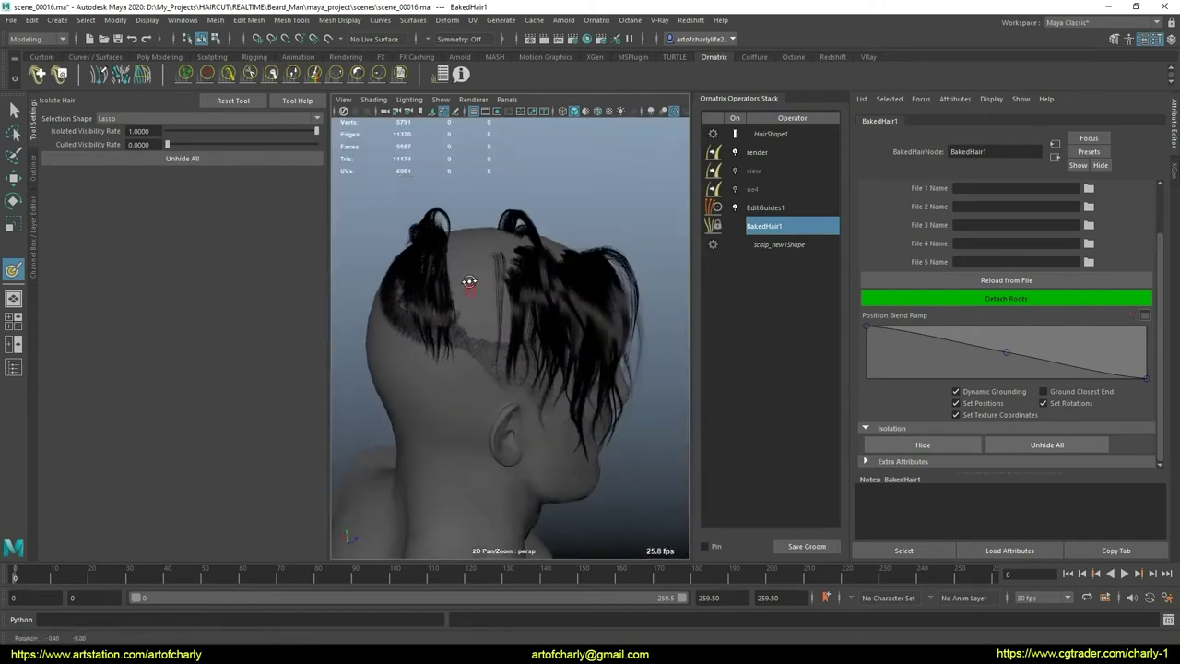
pyautogui.moveTo(496, 221)
pyautogui.mouseDown()
pyautogui.moveTo(636, 503)
pyautogui.moveTo(507, 214)
pyautogui.moveTo(560, 362)
pyautogui.moveTo(468, 322)
pyautogui.moveTo(487, 360)
pyautogui.moveTo(569, 390)
pyautogui.moveTo(540, 377)
pyautogui.mouseUp()
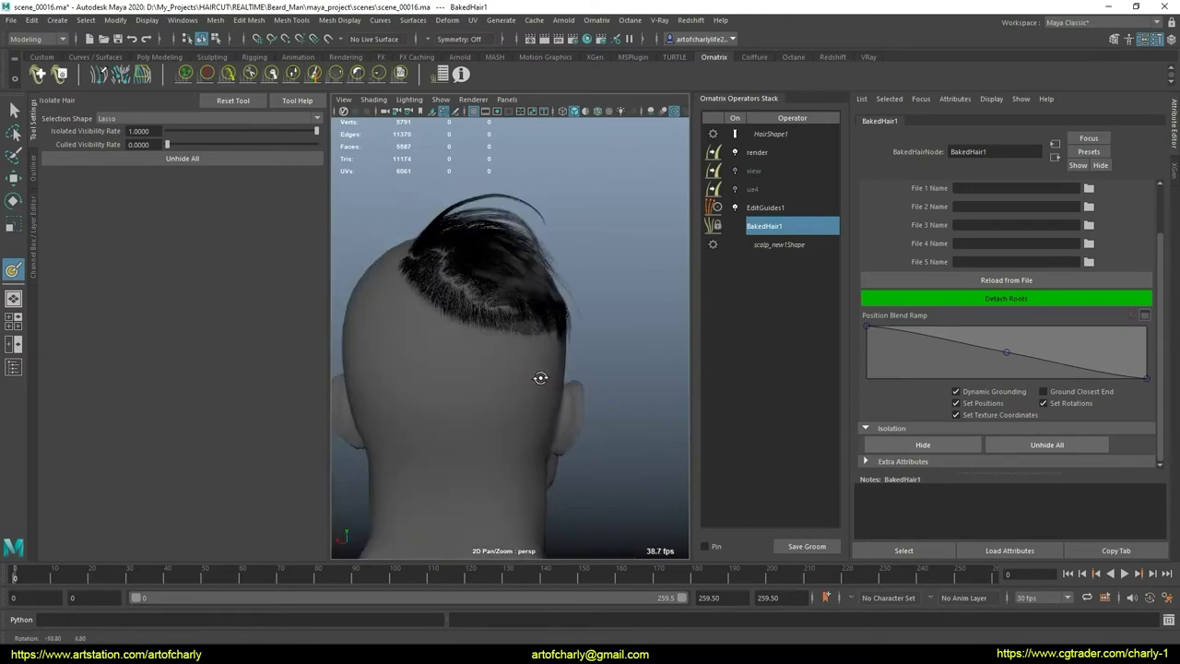
pyautogui.moveTo(540, 377)
pyautogui.keyDown('alt'); pyautogui.mouseDown(button='right')
pyautogui.moveTo(506, 350)
pyautogui.moveTo(603, 337)
pyautogui.moveTo(519, 414)
pyautogui.moveTo(486, 419)
pyautogui.mouseUp(button='right'); pyautogui.keyUp('alt')
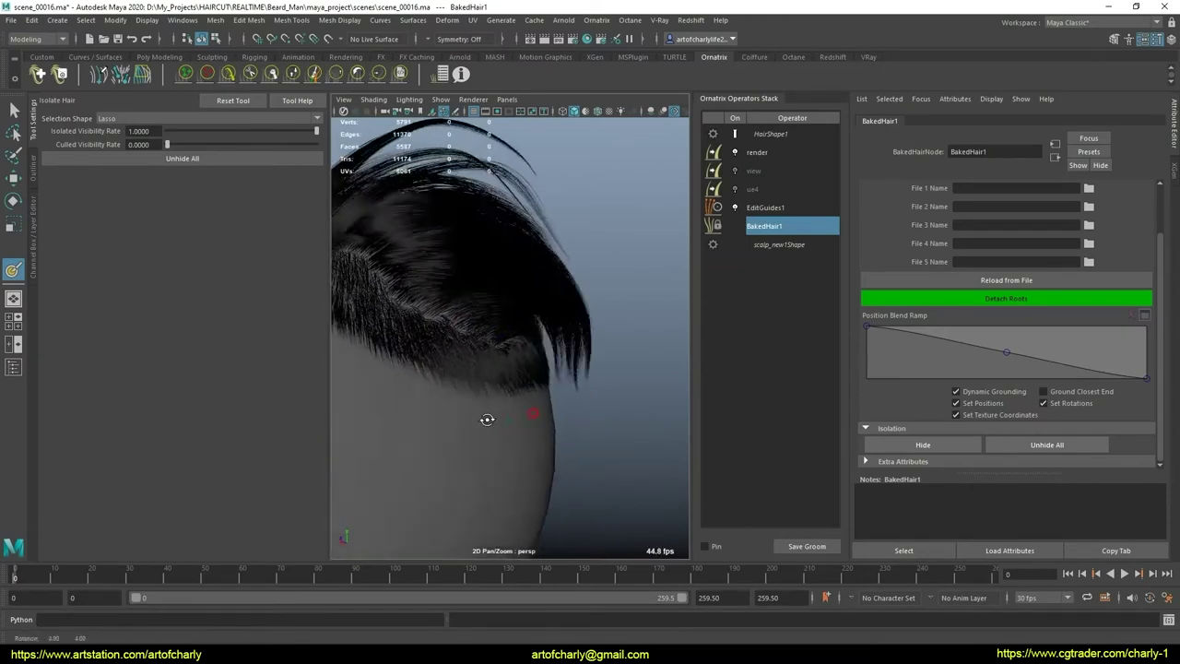
pyautogui.keyDown('alt'); pyautogui.moveTo(487, 419); pyautogui.dragTo(537, 414); pyautogui.keyUp('alt')
pyautogui.keyDown('alt'); pyautogui.moveTo(537, 414); pyautogui.dragTo(500, 424, button='right'); pyautogui.keyUp('alt')
pyautogui.keyDown('alt'); pyautogui.moveTo(500, 423); pyautogui.dragTo(499, 406); pyautogui.keyUp('alt')
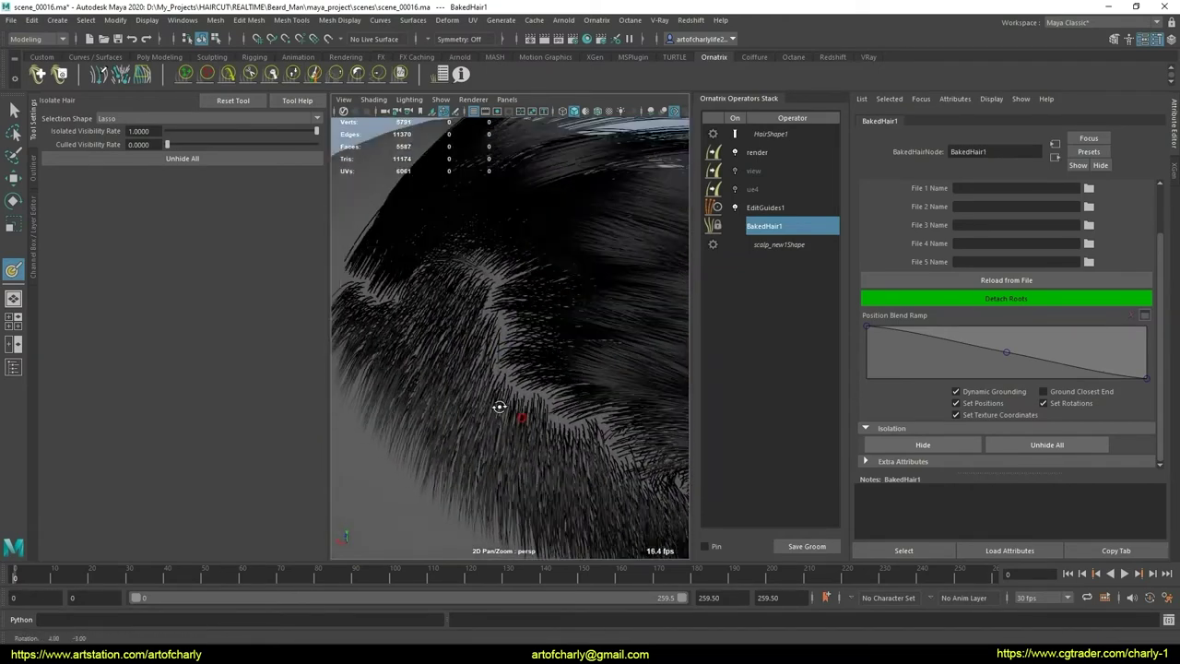
pyautogui.moveTo(499, 407)
pyautogui.keyDown('alt'); pyautogui.mouseDown(button='right')
pyautogui.moveTo(626, 398)
pyautogui.moveTo(532, 311)
pyautogui.mouseUp(button='right'); pyautogui.keyUp('alt')
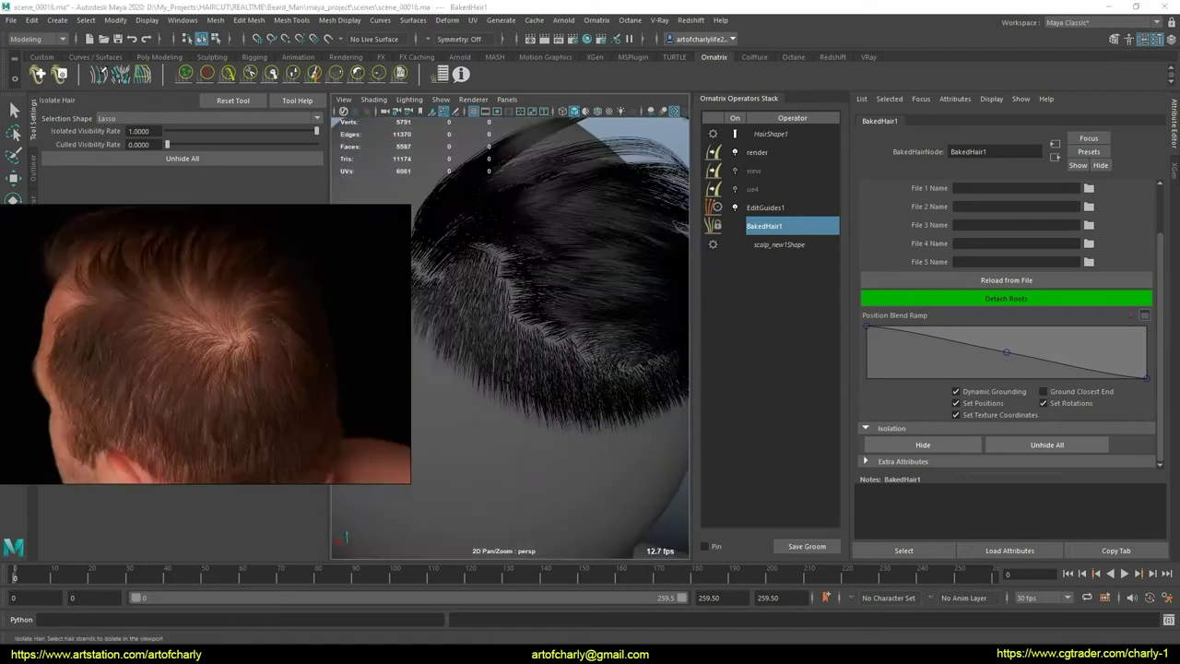
# Step: Pin the reference photo Always on Top and orbit the head to compare the hairline patch
pyautogui.keyDown('alt'); pyautogui.moveTo(532, 311); pyautogui.dragTo(537, 313, button='middle'); pyautogui.keyUp('alt')
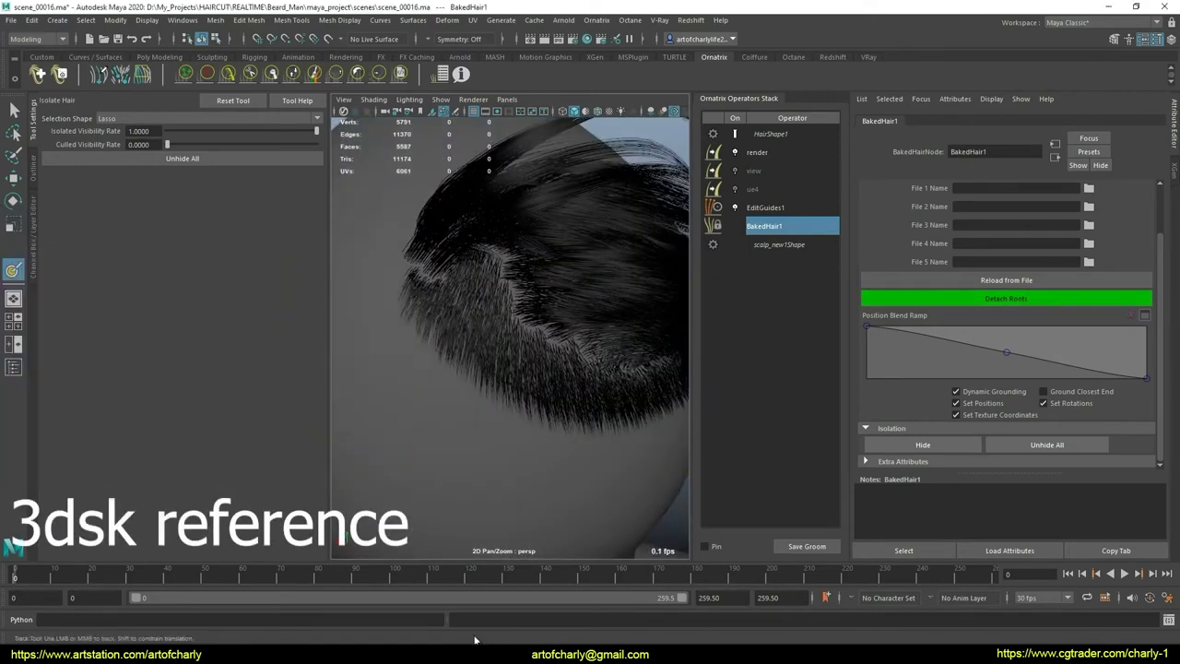
pyautogui.rightClick(188, 325)
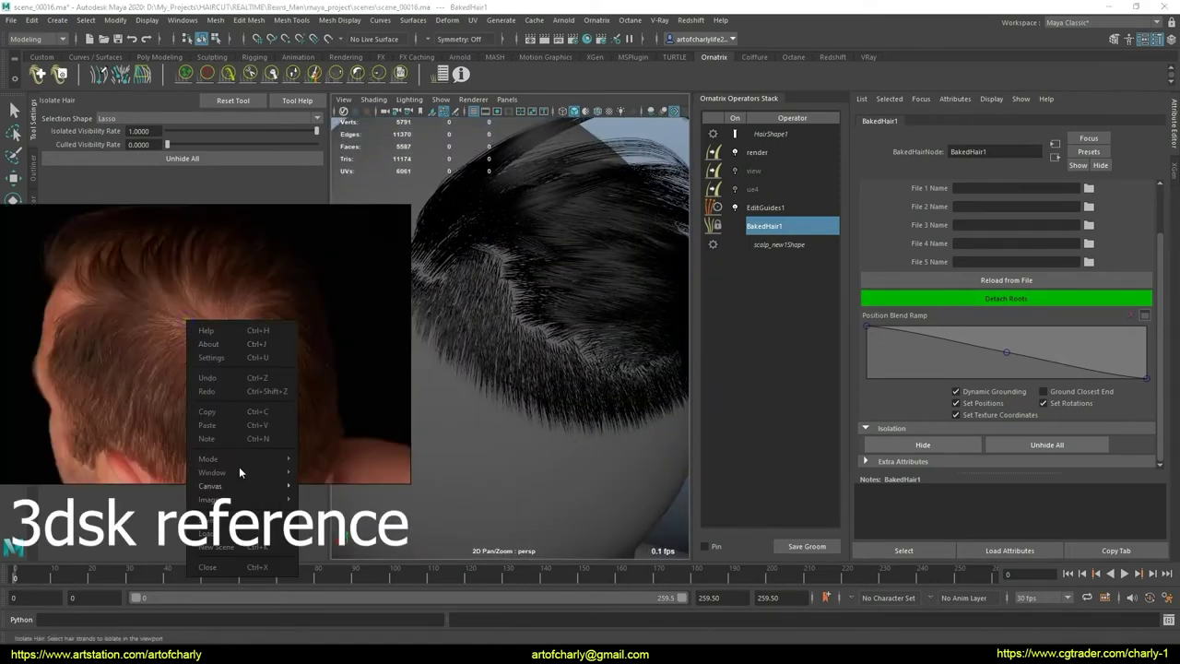
pyautogui.click(347, 459)
pyautogui.keyDown('alt'); pyautogui.moveTo(556, 374); pyautogui.dragTo(549, 392, button='middle'); pyautogui.keyUp('alt')
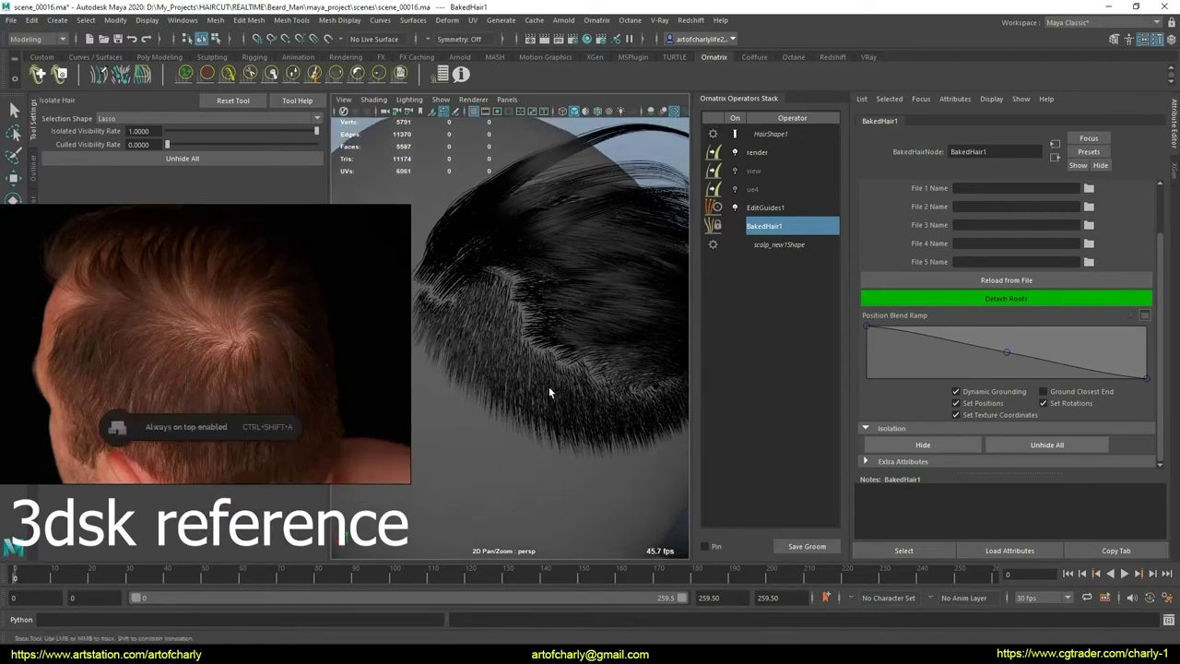
pyautogui.keyDown('alt'); pyautogui.moveTo(548, 393); pyautogui.dragTo(553, 377); pyautogui.keyUp('alt')
pyautogui.moveTo(553, 377)
pyautogui.keyDown('alt'); pyautogui.mouseDown(button='right')
pyautogui.moveTo(550, 353)
pyautogui.moveTo(516, 368)
pyautogui.mouseUp(button='right'); pyautogui.keyUp('alt')
pyautogui.moveTo(516, 368)
pyautogui.keyDown('alt'); pyautogui.mouseDown()
pyautogui.moveTo(534, 338)
pyautogui.moveTo(558, 361)
pyautogui.moveTo(559, 403)
pyautogui.mouseUp(); pyautogui.keyUp('alt')
pyautogui.keyDown('alt'); pyautogui.moveTo(561, 398); pyautogui.dragTo(533, 387, button='middle'); pyautogui.keyUp('alt')
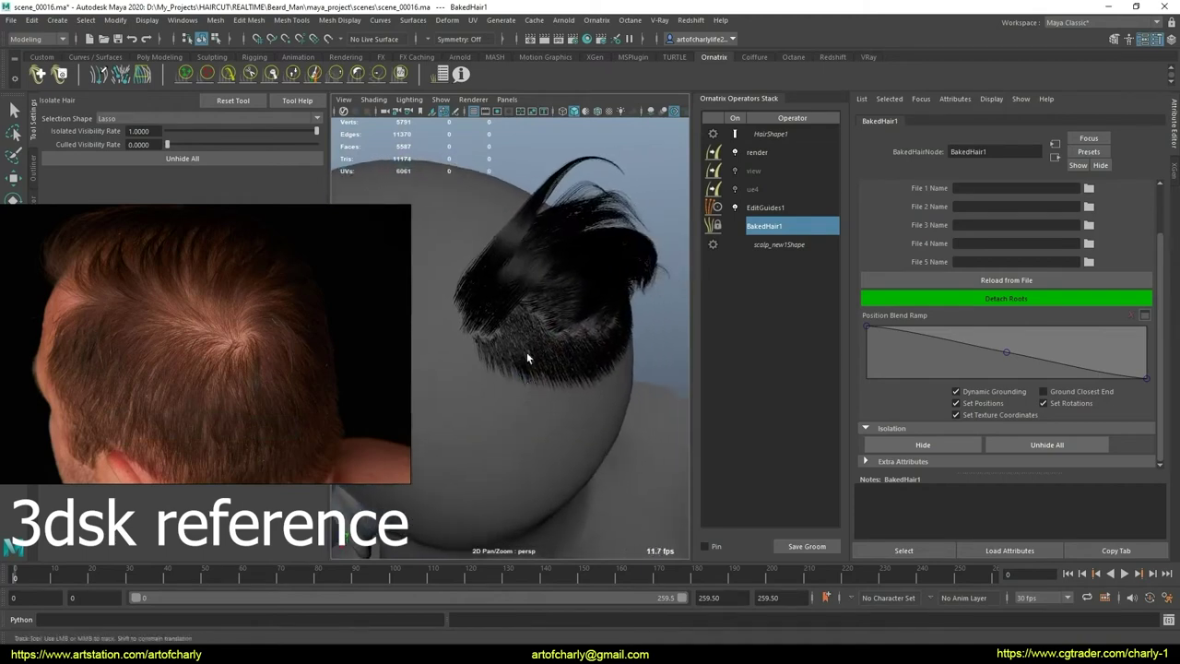
pyautogui.moveTo(526, 357)
pyautogui.keyDown('alt'); pyautogui.mouseDown()
pyautogui.moveTo(537, 384)
pyautogui.moveTo(592, 356)
pyautogui.moveTo(569, 376)
pyautogui.mouseUp(); pyautogui.keyUp('alt')
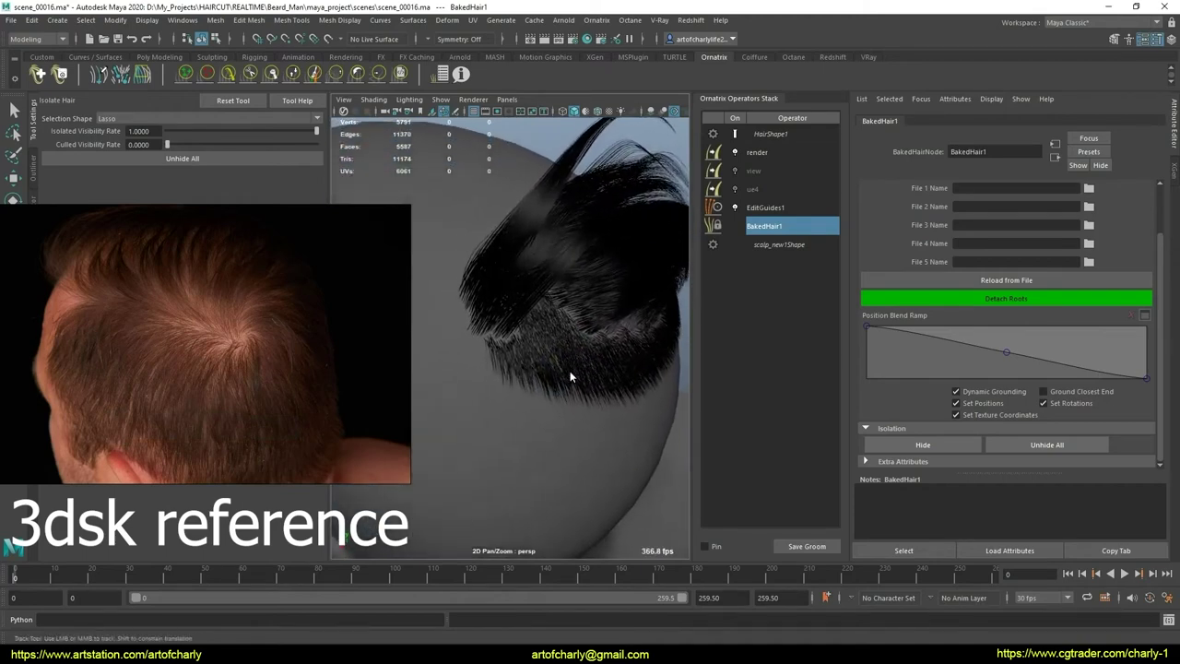
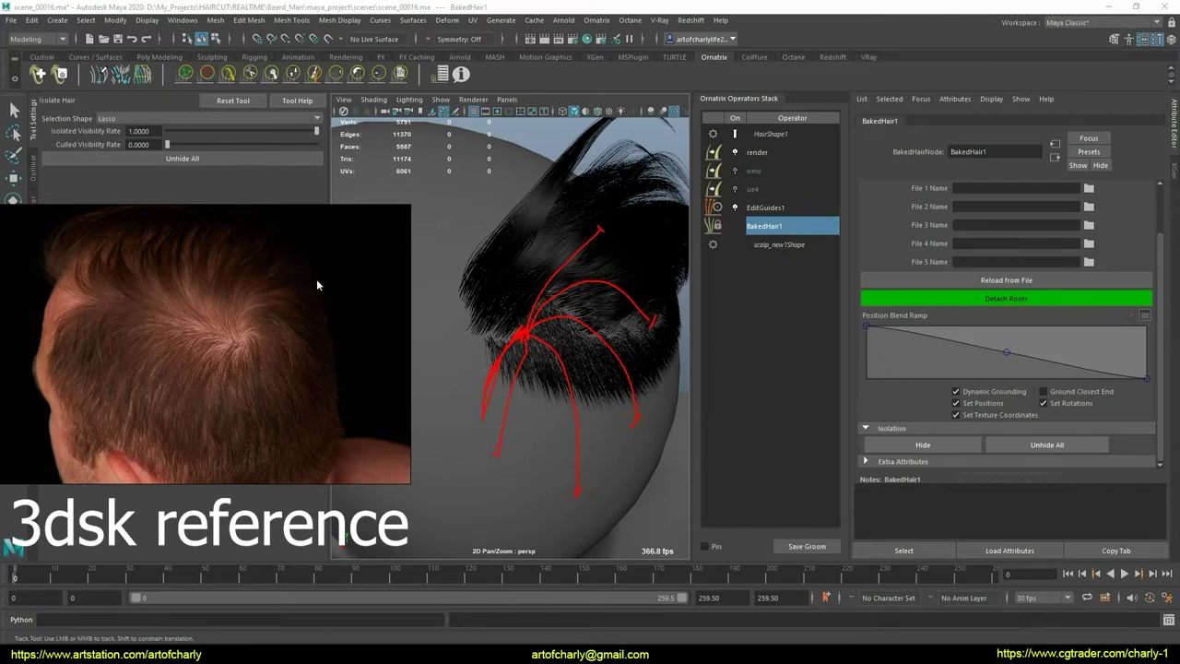
# Step: Orbit around the groom and load the EditGuides1 operator, with 8545 strands, for editing
pyautogui.scroll(6, 553, 322)
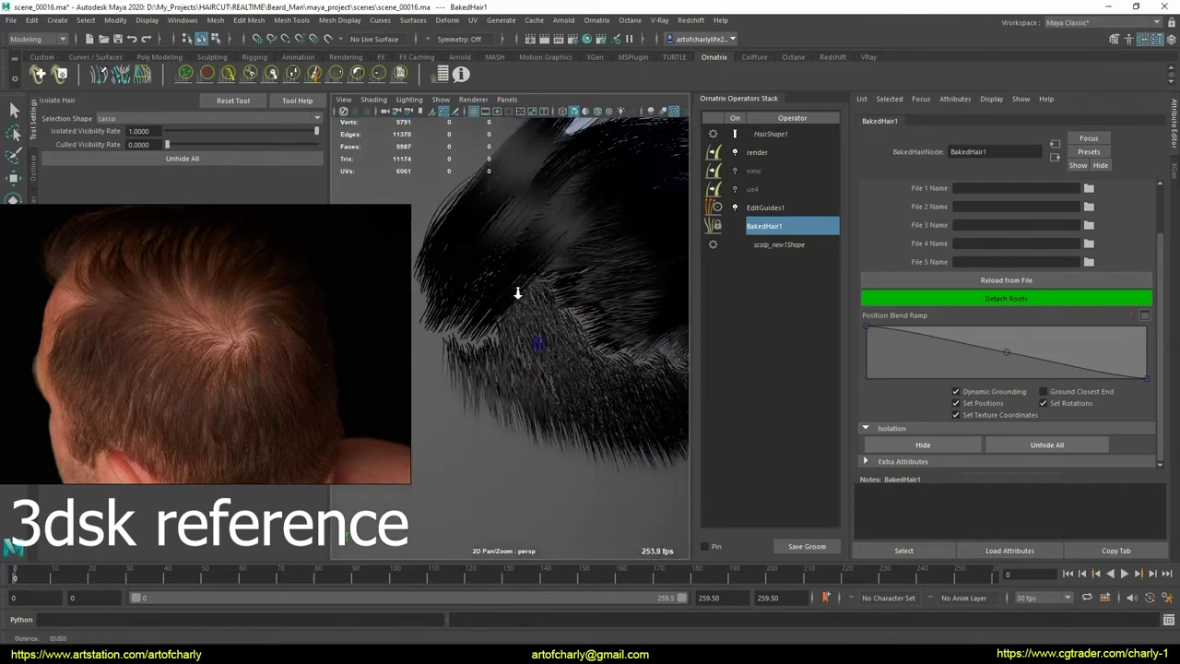
pyautogui.scroll(-5, 517, 293)
pyautogui.scroll(5, 544, 318)
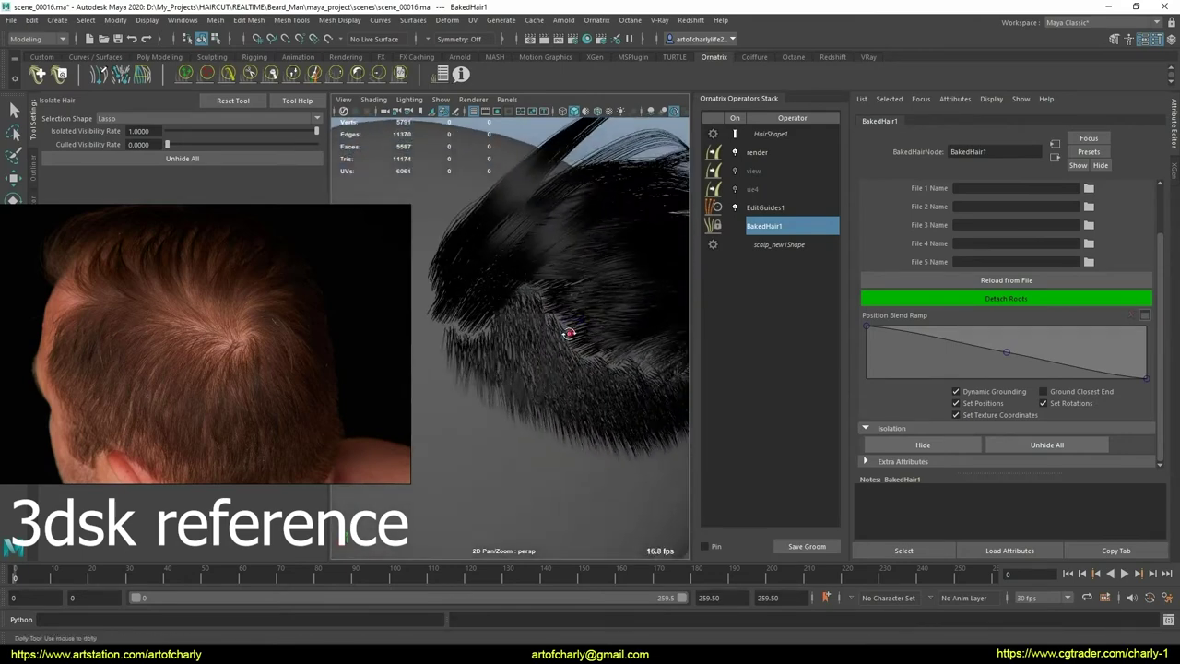
pyautogui.keyDown('alt'); pyautogui.moveTo(569, 333); pyautogui.dragTo(608, 314); pyautogui.keyUp('alt')
pyautogui.click(762, 208)
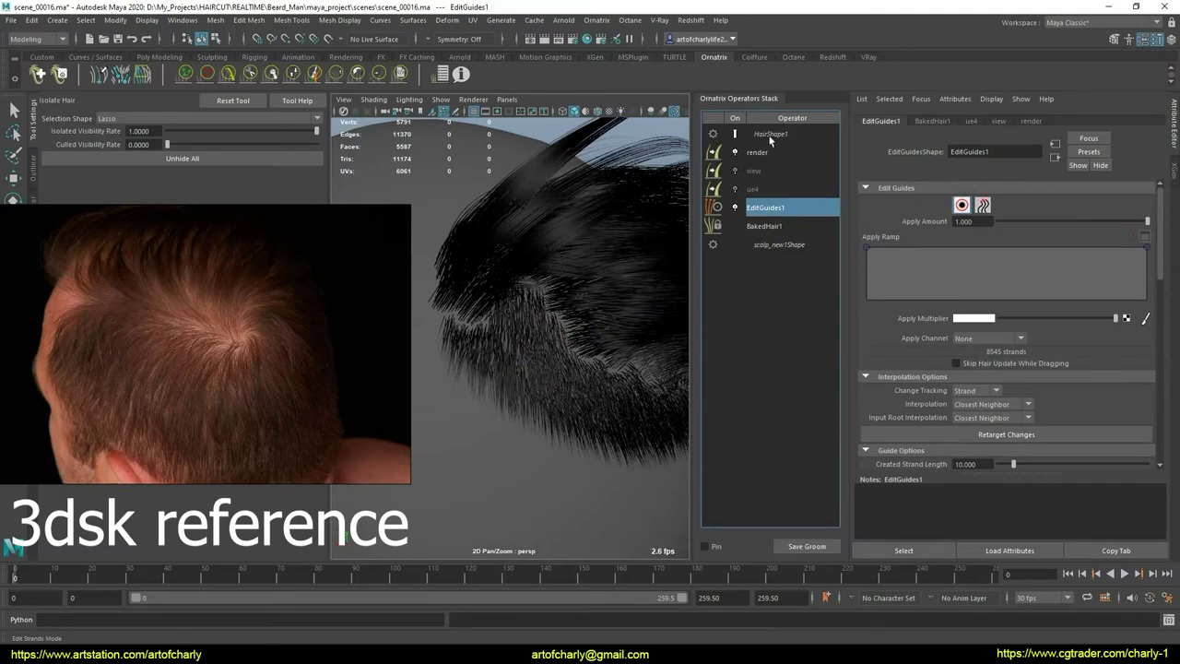
# Step: Select a 139-strand patch of crown guides and activate the Ornatrix Delete Brush Tool
pyautogui.click(735, 136)
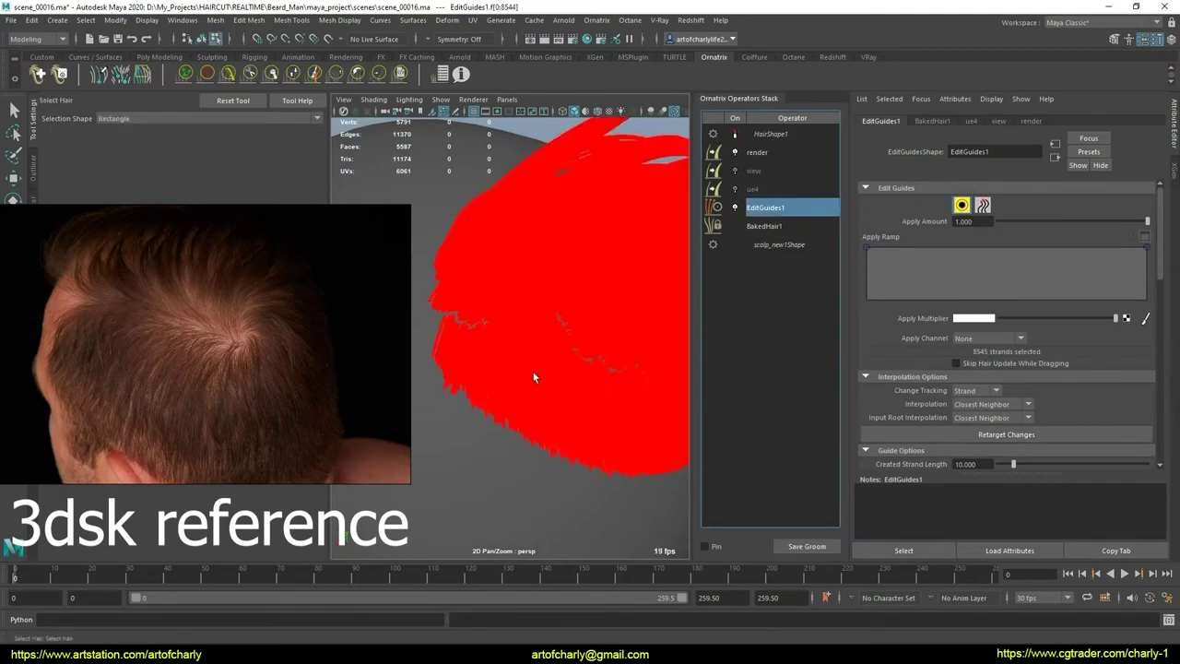
pyautogui.keyDown('alt'); pyautogui.moveTo(507, 282); pyautogui.dragTo(509, 377, button='right'); pyautogui.keyUp('alt')
pyautogui.click(513, 387)
pyautogui.moveTo(512, 387)
pyautogui.keyDown('alt'); pyautogui.mouseDown()
pyautogui.moveTo(532, 347)
pyautogui.moveTo(540, 414)
pyautogui.moveTo(495, 372)
pyautogui.moveTo(518, 344)
pyautogui.moveTo(504, 329)
pyautogui.moveTo(567, 350)
pyautogui.moveTo(500, 272)
pyautogui.mouseUp(); pyautogui.keyUp('alt')
pyautogui.click(208, 76)
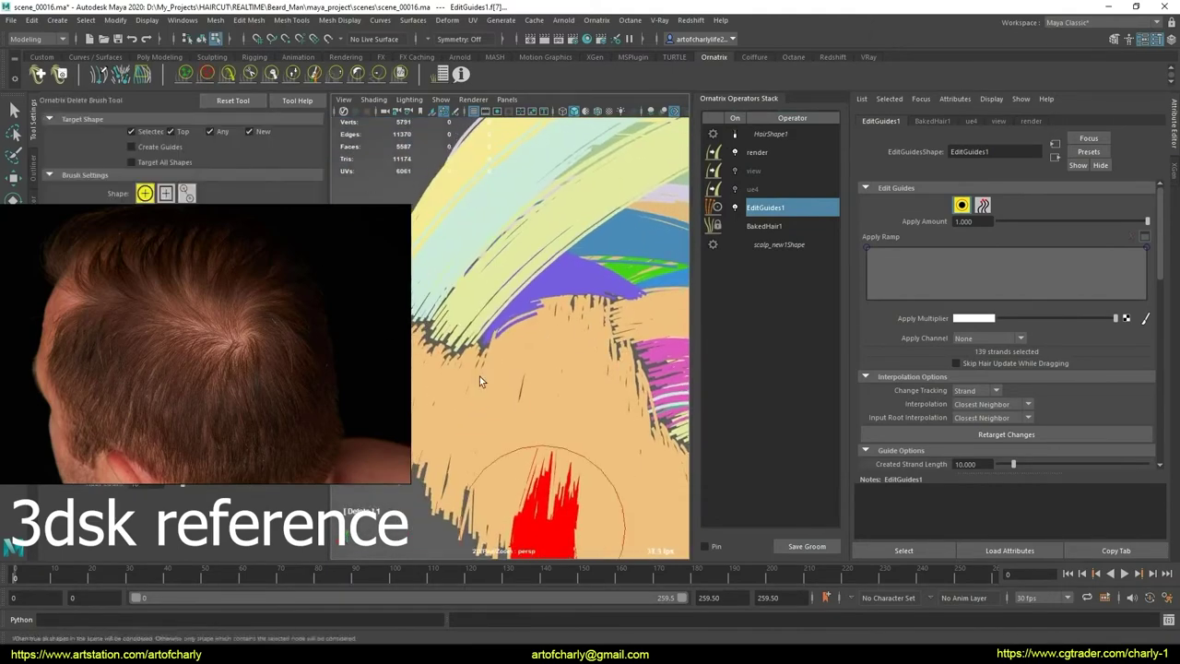
pyautogui.moveTo(479, 376)
pyautogui.keyDown('alt'); pyautogui.mouseDown()
pyautogui.moveTo(539, 392)
pyautogui.moveTo(565, 347)
pyautogui.moveTo(526, 316)
pyautogui.moveTo(571, 338)
pyautogui.mouseUp(); pyautogui.keyUp('alt')
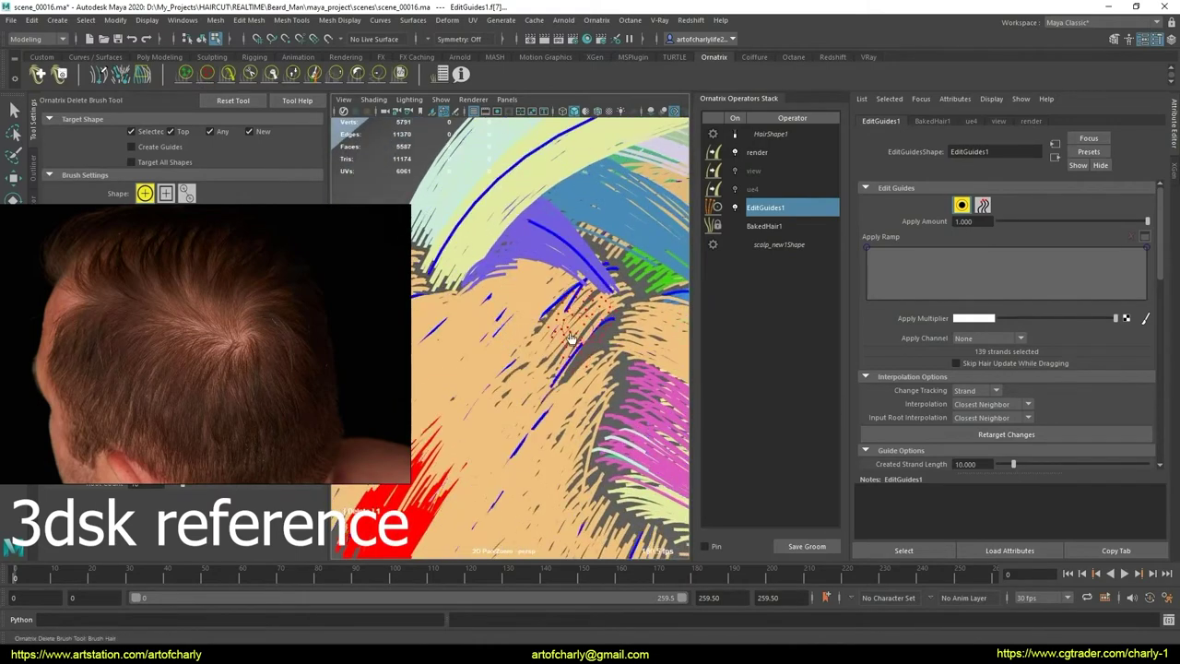
# Step: Set the delete brush strength to 0.6215 and erase the red and tan guide arcs at the crown
pyautogui.click(256, 224)
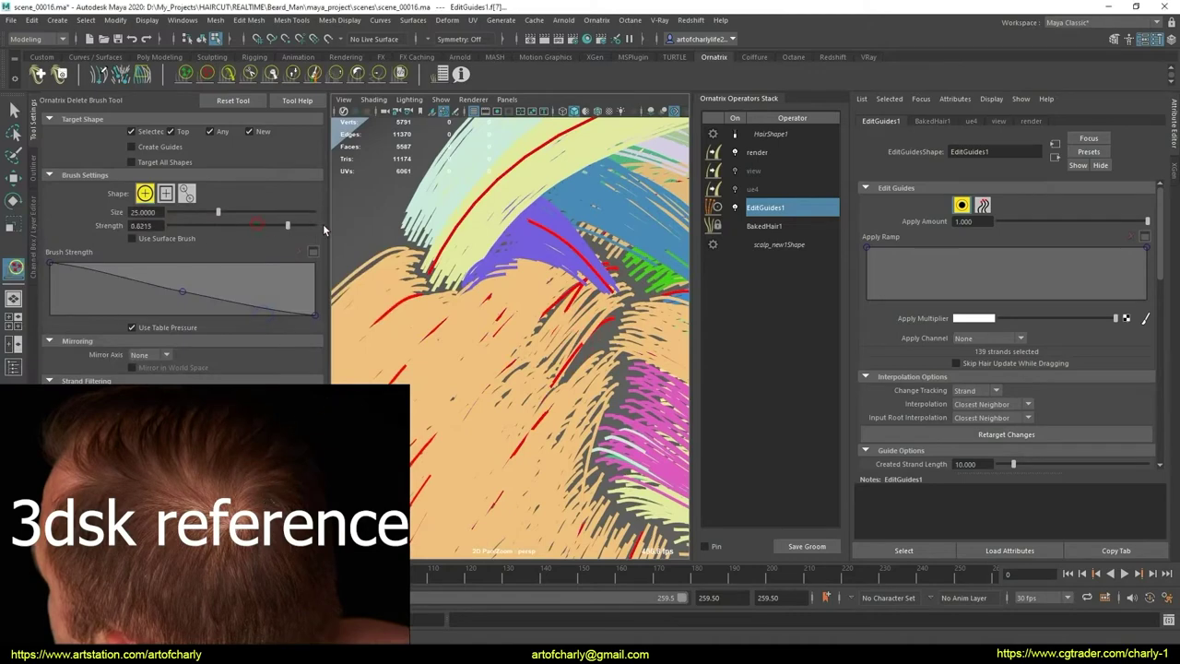
pyautogui.moveTo(583, 321)
pyautogui.mouseDown()
pyautogui.moveTo(562, 321)
pyautogui.moveTo(585, 366)
pyautogui.moveTo(564, 320)
pyautogui.moveTo(547, 322)
pyautogui.mouseUp()
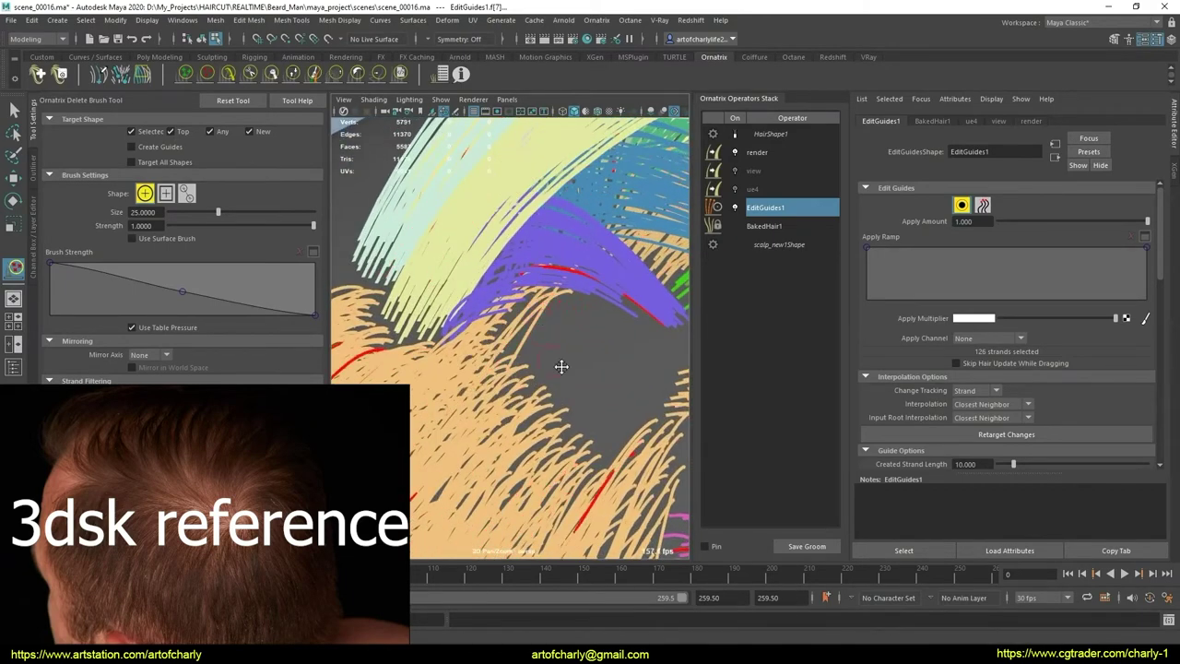
pyautogui.moveTo(561, 366)
pyautogui.keyDown('alt'); pyautogui.mouseDown()
pyautogui.moveTo(566, 335)
pyautogui.moveTo(600, 340)
pyautogui.mouseUp(); pyautogui.keyUp('alt')
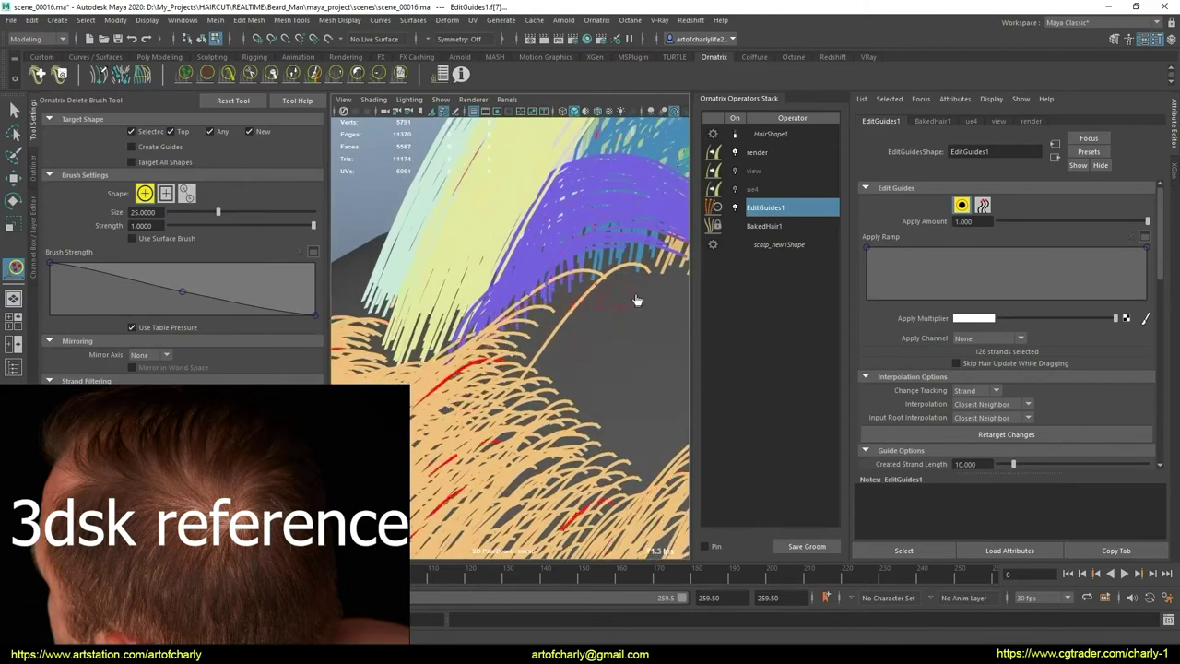
pyautogui.moveTo(651, 278)
pyautogui.mouseDown()
pyautogui.moveTo(598, 324)
pyautogui.moveTo(600, 388)
pyautogui.moveTo(570, 351)
pyautogui.moveTo(564, 313)
pyautogui.moveTo(571, 371)
pyautogui.moveTo(580, 318)
pyautogui.moveTo(596, 349)
pyautogui.mouseUp()
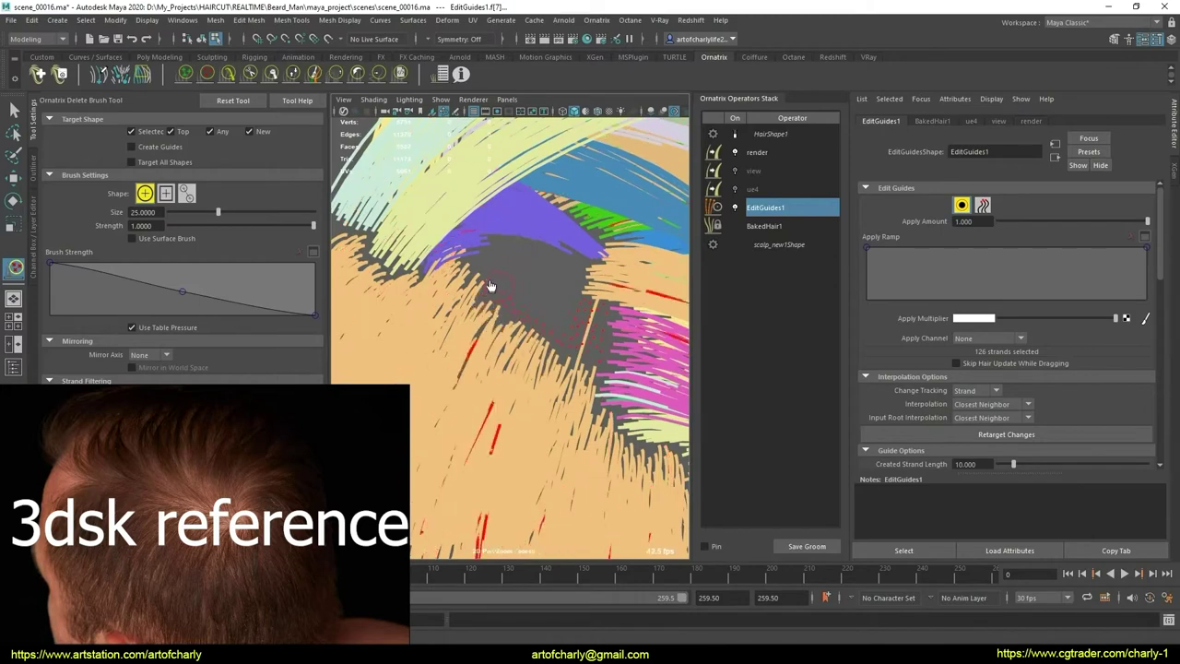
# Step: Erase the top orange arcs and the stray red strand, leaving 119 strands, then return to the Select Tool
pyautogui.keyDown('alt'); pyautogui.moveTo(543, 322); pyautogui.dragTo(552, 328); pyautogui.keyUp('alt')
pyautogui.keyDown('alt'); pyautogui.moveTo(552, 328); pyautogui.dragTo(581, 332, button='middle'); pyautogui.keyUp('alt')
pyautogui.moveTo(557, 334)
pyautogui.keyDown('alt'); pyautogui.mouseDown()
pyautogui.moveTo(587, 349)
pyautogui.moveTo(515, 353)
pyautogui.moveTo(513, 395)
pyautogui.moveTo(524, 376)
pyautogui.moveTo(501, 363)
pyautogui.moveTo(564, 330)
pyautogui.moveTo(564, 313)
pyautogui.mouseUp(); pyautogui.keyUp('alt')
pyautogui.keyDown('alt'); pyautogui.moveTo(556, 338); pyautogui.dragTo(585, 395, button='right'); pyautogui.keyUp('alt')
pyautogui.moveTo(584, 394)
pyautogui.keyDown('alt'); pyautogui.mouseDown()
pyautogui.moveTo(573, 350)
pyautogui.moveTo(583, 286)
pyautogui.moveTo(566, 334)
pyautogui.moveTo(551, 285)
pyautogui.mouseUp(); pyautogui.keyUp('alt')
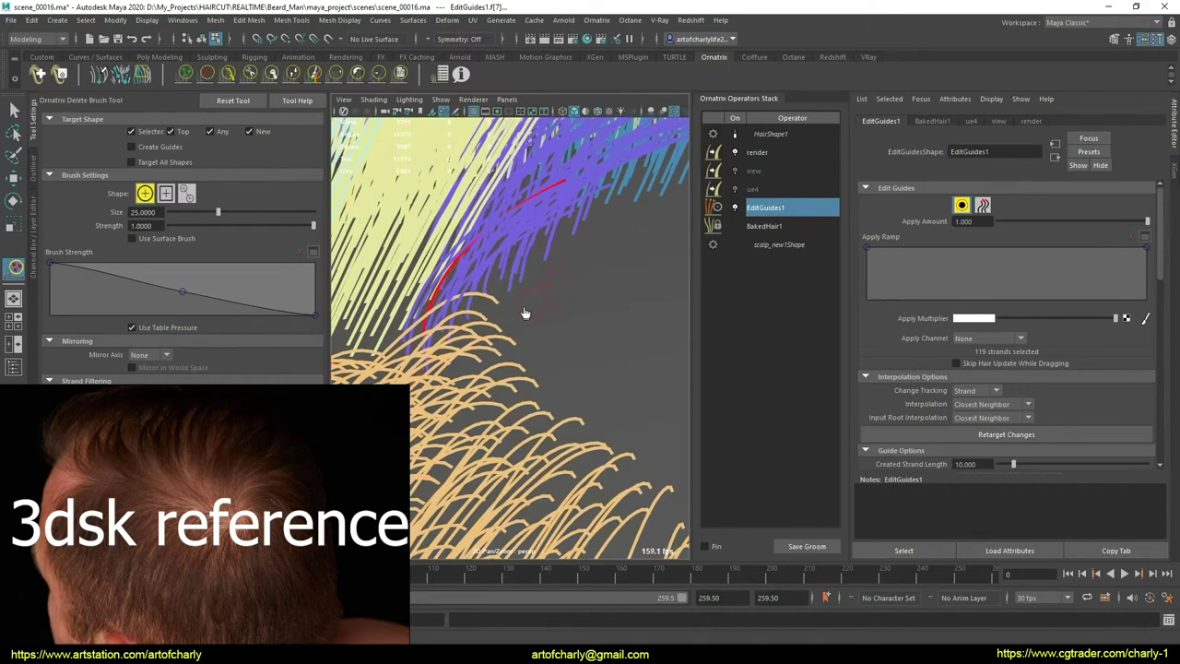
pyautogui.moveTo(498, 319)
pyautogui.mouseDown()
pyautogui.moveTo(509, 346)
pyautogui.moveTo(492, 271)
pyautogui.moveTo(563, 334)
pyautogui.moveTo(572, 326)
pyautogui.moveTo(541, 342)
pyautogui.moveTo(582, 345)
pyautogui.moveTo(510, 373)
pyautogui.moveTo(421, 334)
pyautogui.moveTo(505, 353)
pyautogui.moveTo(507, 329)
pyautogui.mouseUp()
pyautogui.press('q')
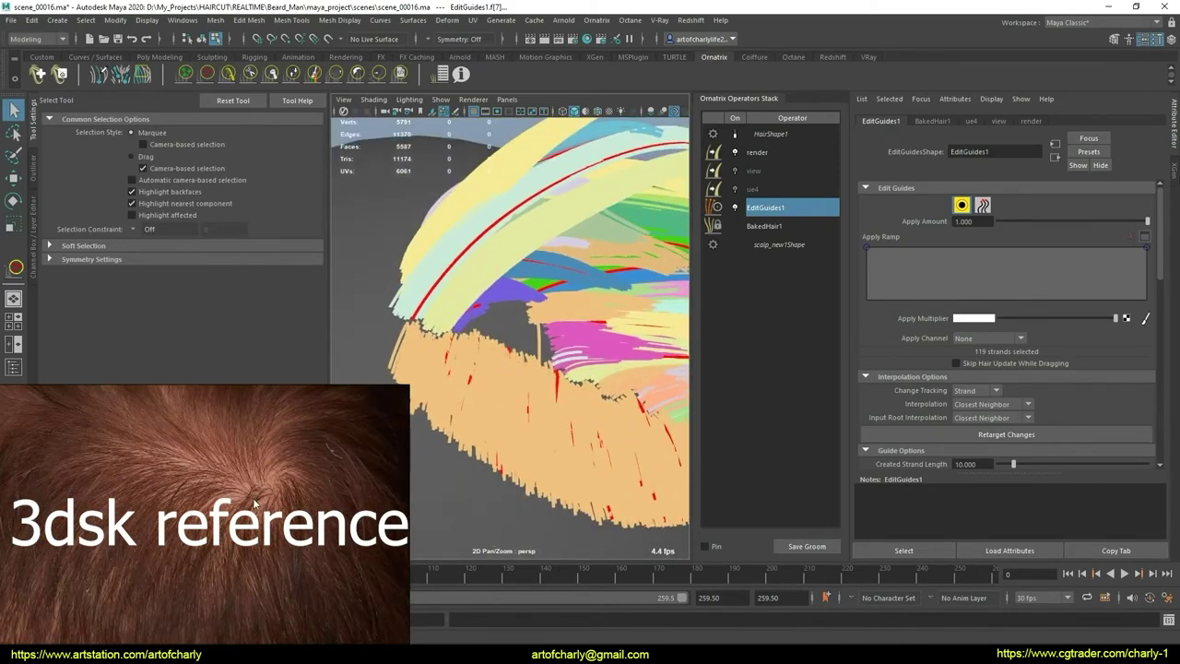
# Step: Select a cluster of 49 guides at the crown
pyautogui.moveTo(532, 403)
pyautogui.keyDown('alt'); pyautogui.mouseDown()
pyautogui.moveTo(512, 368)
pyautogui.moveTo(528, 351)
pyautogui.mouseUp(); pyautogui.keyUp('alt')
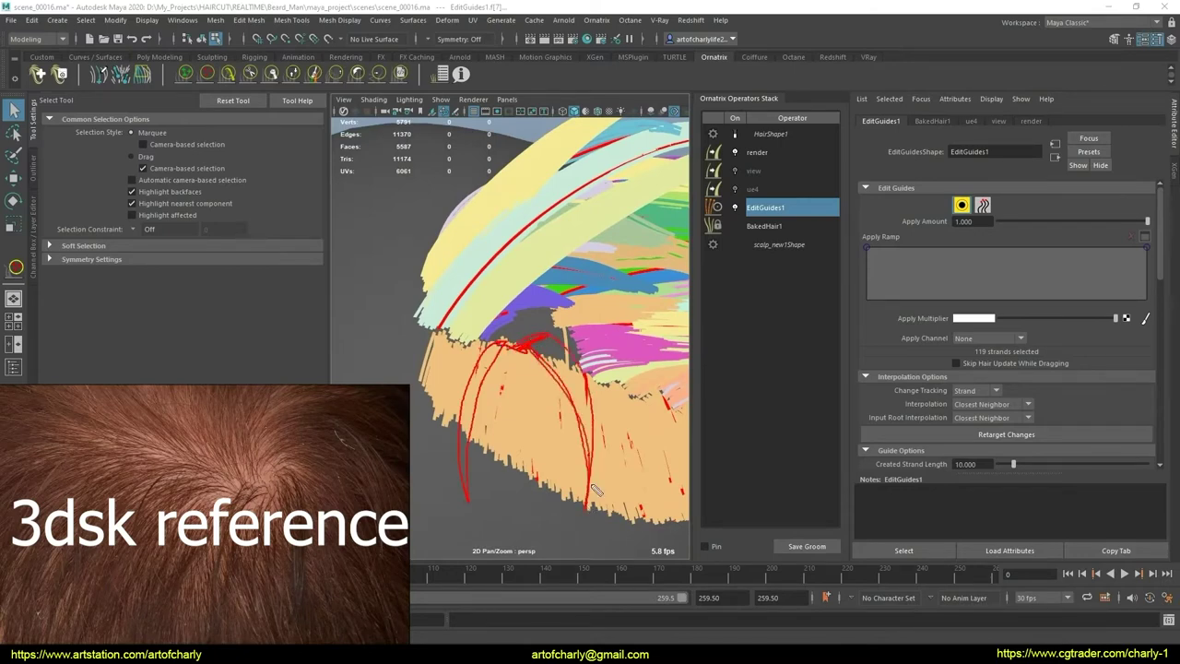
pyautogui.hotkey('ctrl', 'z')
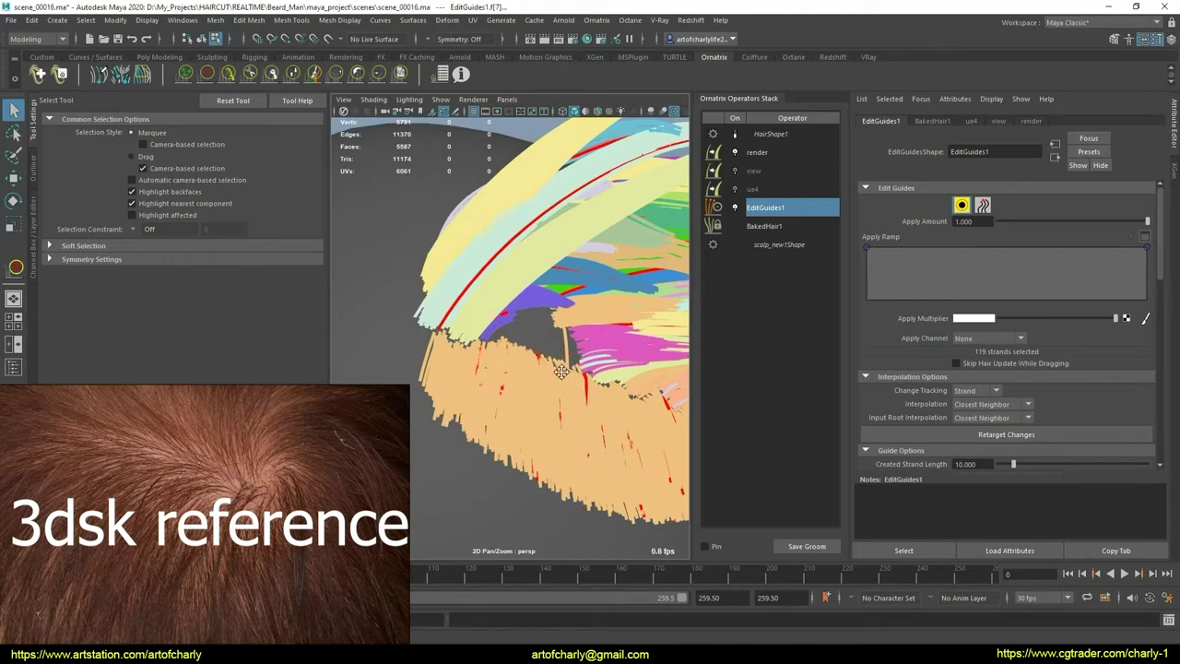
pyautogui.keyDown('alt'); pyautogui.moveTo(557, 380); pyautogui.dragTo(551, 376); pyautogui.keyUp('alt')
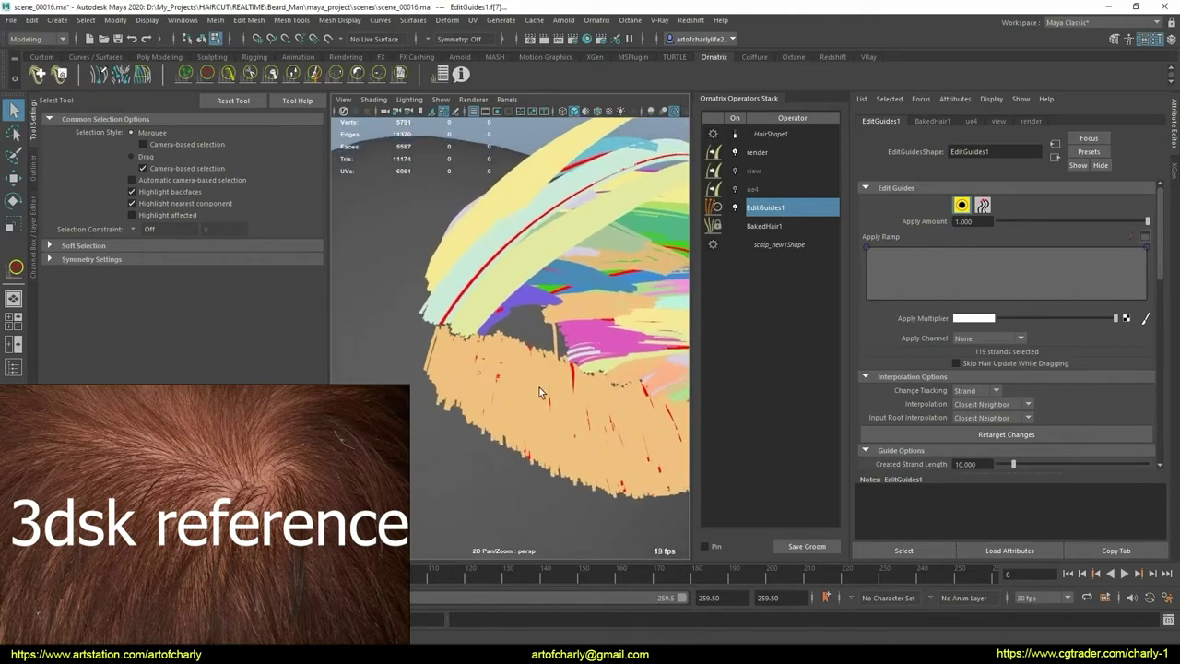
pyautogui.moveTo(551, 374)
pyautogui.keyDown('alt'); pyautogui.mouseDown(button='right')
pyautogui.moveTo(520, 392)
pyautogui.moveTo(502, 345)
pyautogui.mouseUp(button='right'); pyautogui.keyUp('alt')
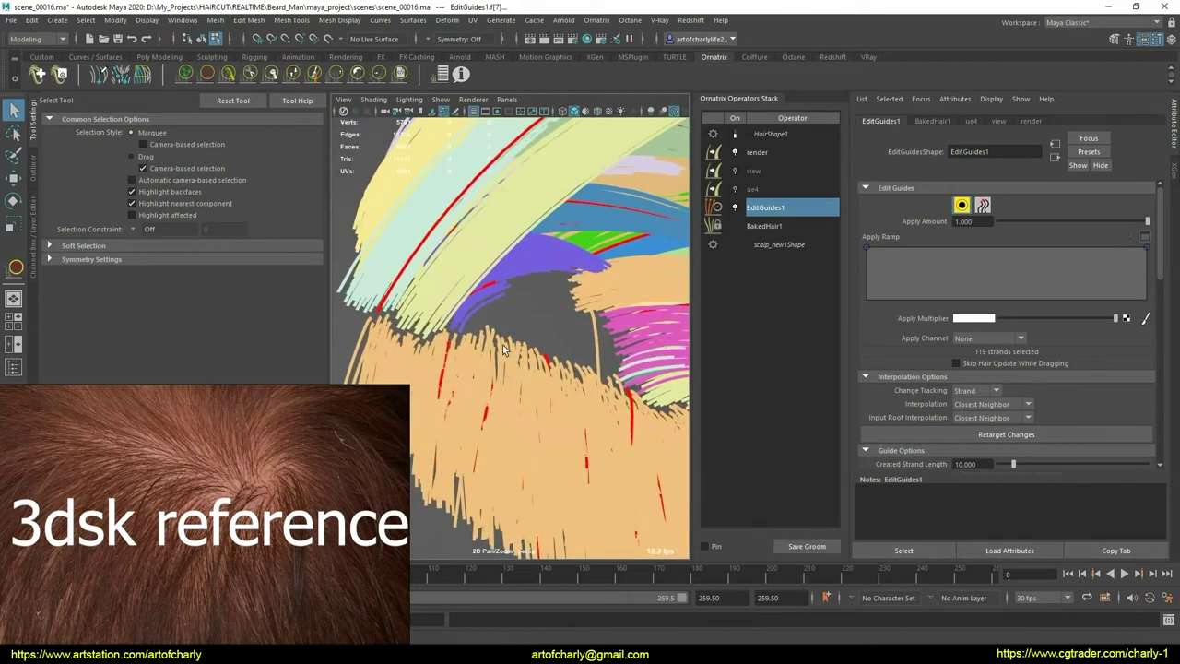
pyautogui.moveTo(569, 372); pyautogui.dragTo(560, 376)
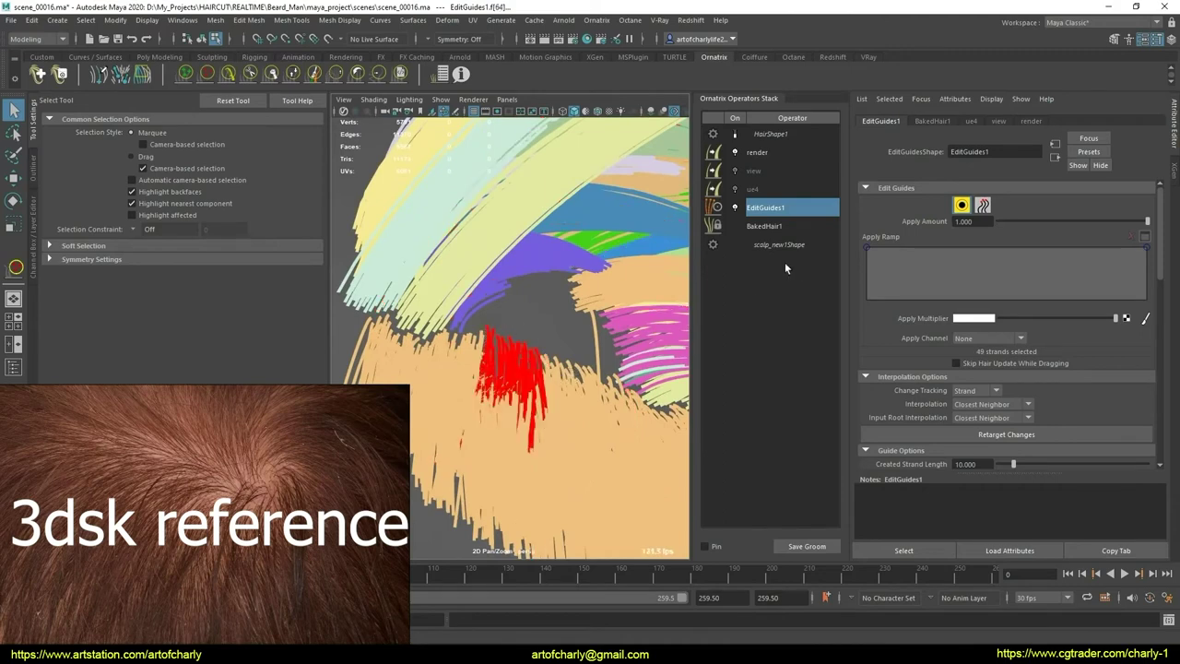
# Step: Enable Use Strand Groups, assign the selected guides to group 1701, and activate the Comb Brush
pyautogui.scroll(-2, 928, 333)
pyautogui.scroll(-3, 959, 412)
pyautogui.scroll(-3, 940, 397)
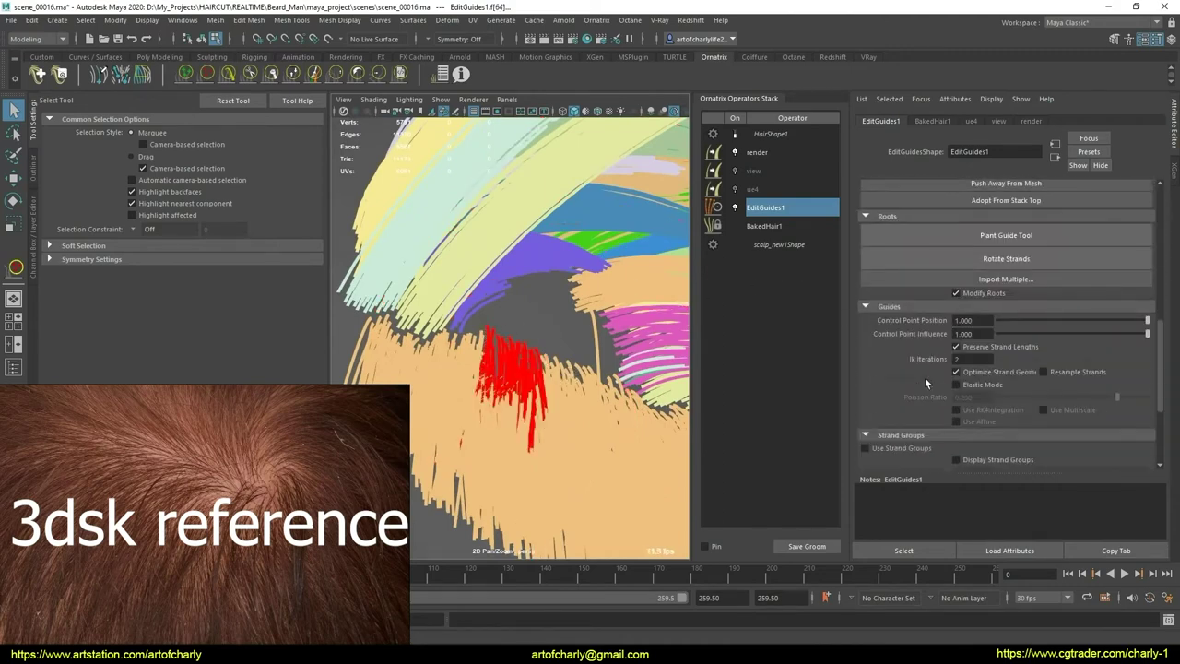
pyautogui.scroll(-2, 924, 377)
pyautogui.click(880, 338)
pyautogui.scroll(-1, 940, 331)
pyautogui.write('170')
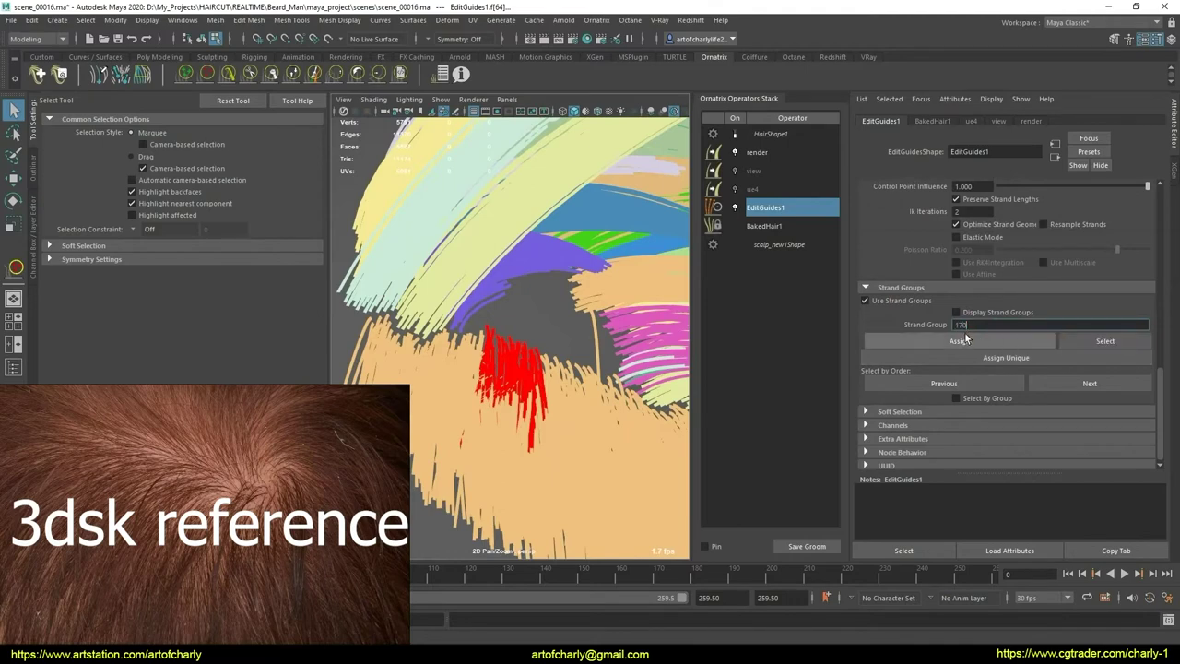
pyautogui.write('1')
pyautogui.press('Return')
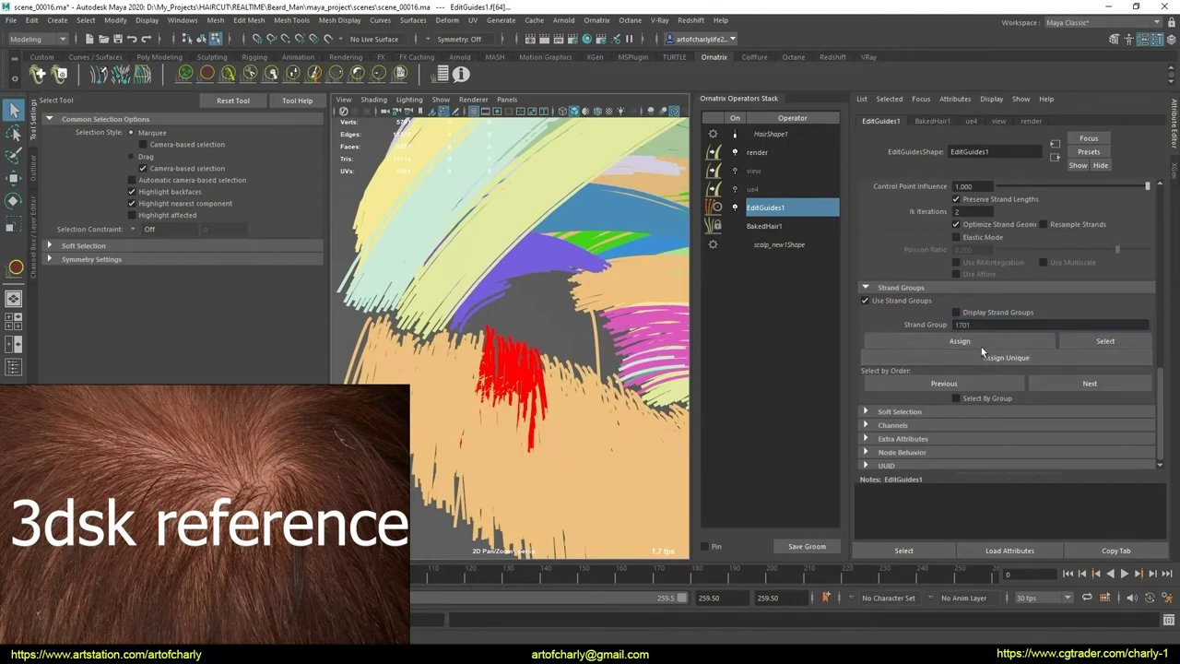
pyautogui.click(977, 343)
pyautogui.keyDown('alt'); pyautogui.moveTo(539, 402); pyautogui.dragTo(497, 334); pyautogui.keyUp('alt')
pyautogui.click(230, 76)
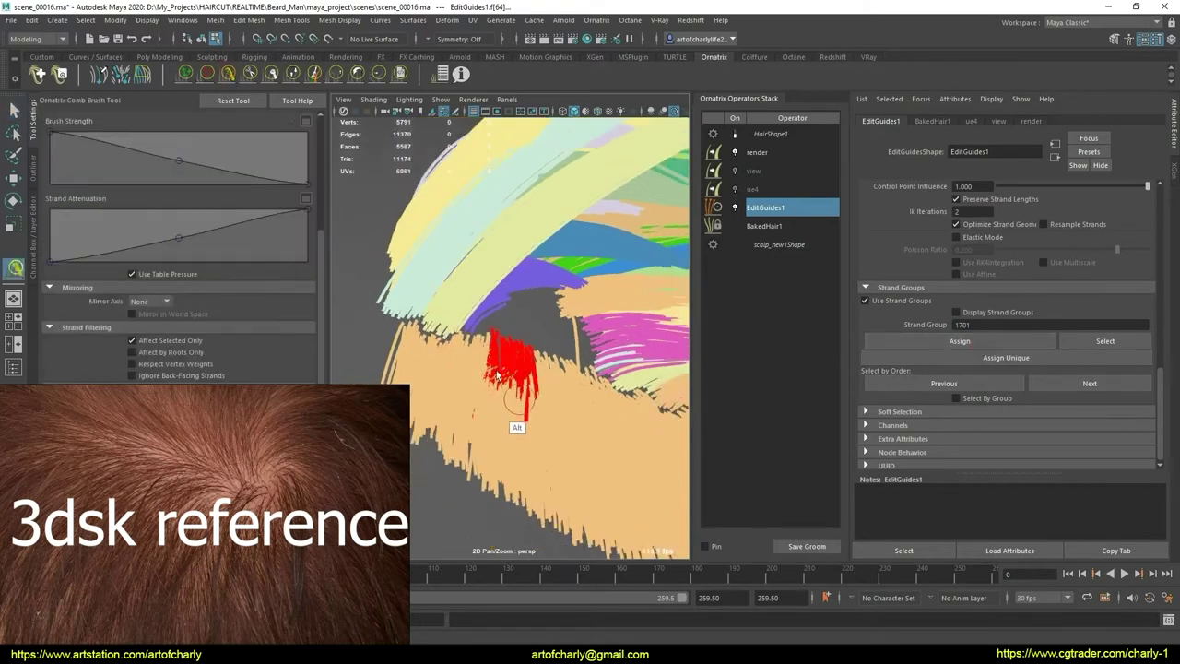
# Step: Frame the view on the selected red guides and orbit around the crown to prepare for combing
pyautogui.moveTo(496, 374)
pyautogui.keyDown('alt'); pyautogui.mouseDown()
pyautogui.moveTo(509, 398)
pyautogui.moveTo(485, 413)
pyautogui.moveTo(543, 411)
pyautogui.moveTo(511, 403)
pyautogui.moveTo(523, 405)
pyautogui.mouseUp(); pyautogui.keyUp('alt')
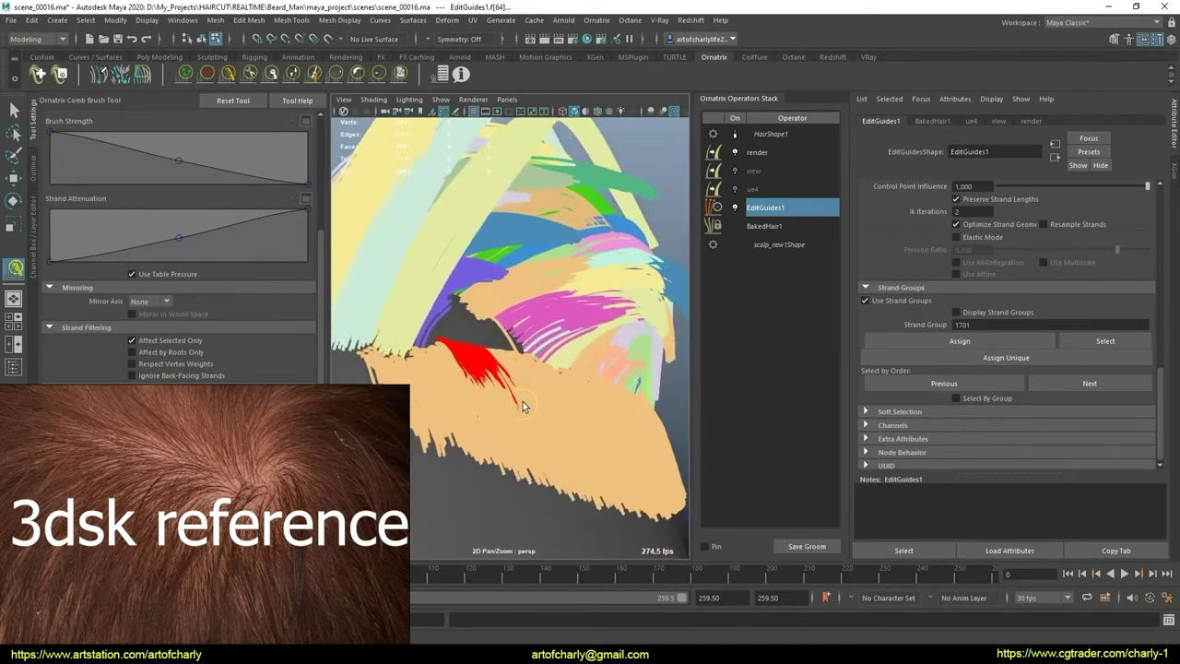
pyautogui.press('f')
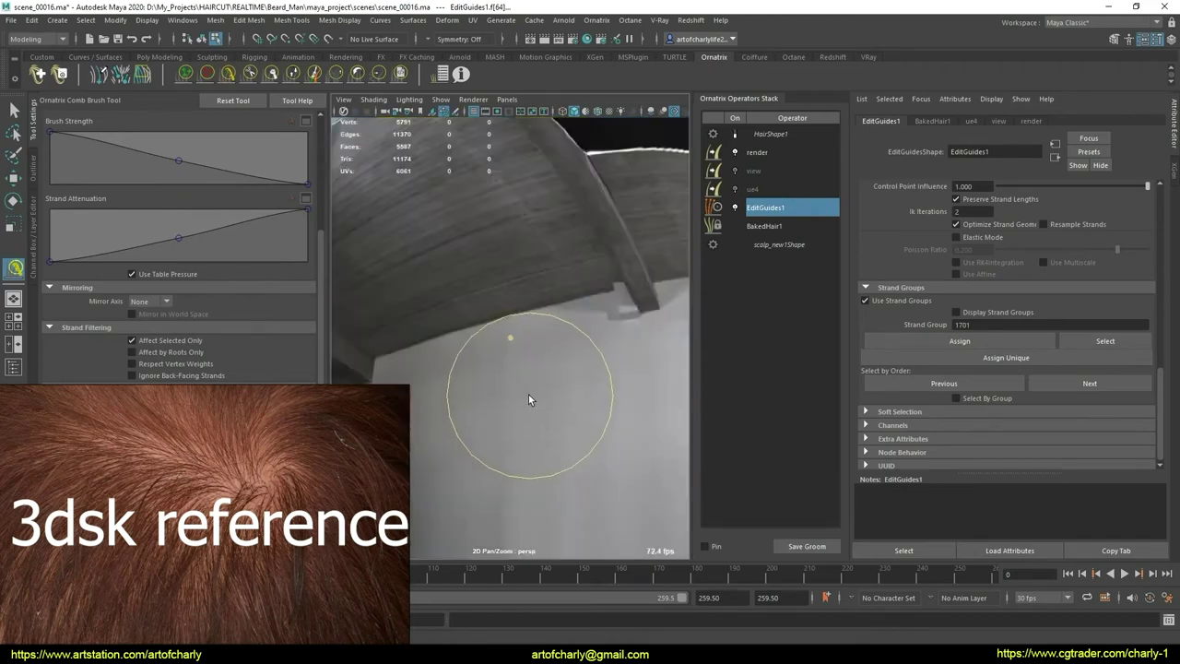
pyautogui.press('f')
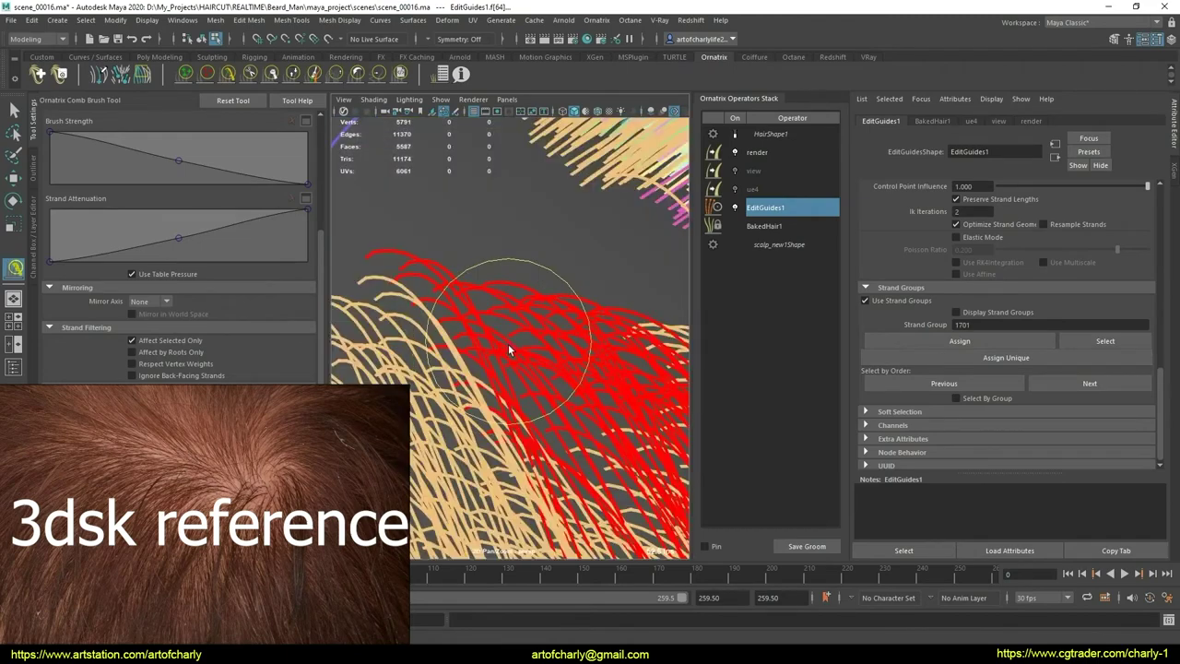
pyautogui.moveTo(507, 344)
pyautogui.keyDown('alt'); pyautogui.mouseDown()
pyautogui.moveTo(527, 393)
pyautogui.moveTo(569, 399)
pyautogui.moveTo(531, 365)
pyautogui.moveTo(584, 370)
pyautogui.moveTo(561, 370)
pyautogui.moveTo(542, 349)
pyautogui.moveTo(555, 329)
pyautogui.moveTo(576, 368)
pyautogui.moveTo(528, 343)
pyautogui.moveTo(531, 357)
pyautogui.mouseUp(); pyautogui.keyUp('alt')
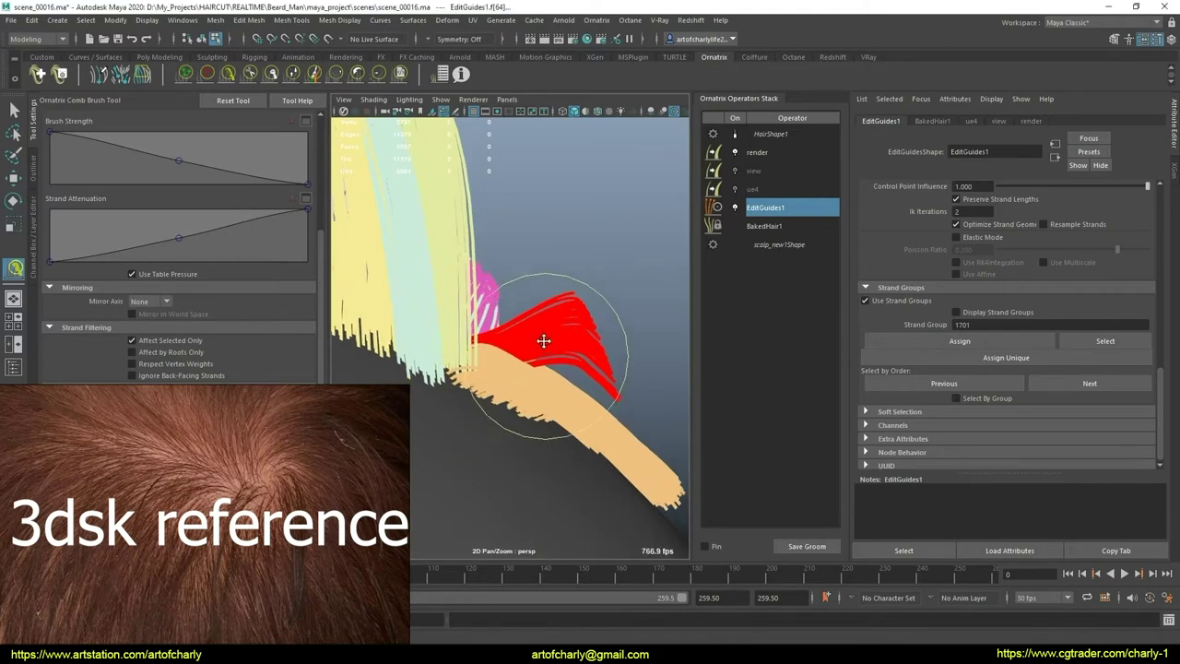
pyautogui.moveTo(543, 342)
pyautogui.keyDown('alt'); pyautogui.mouseDown()
pyautogui.moveTo(560, 329)
pyautogui.moveTo(595, 375)
pyautogui.moveTo(566, 326)
pyautogui.mouseUp(); pyautogui.keyUp('alt')
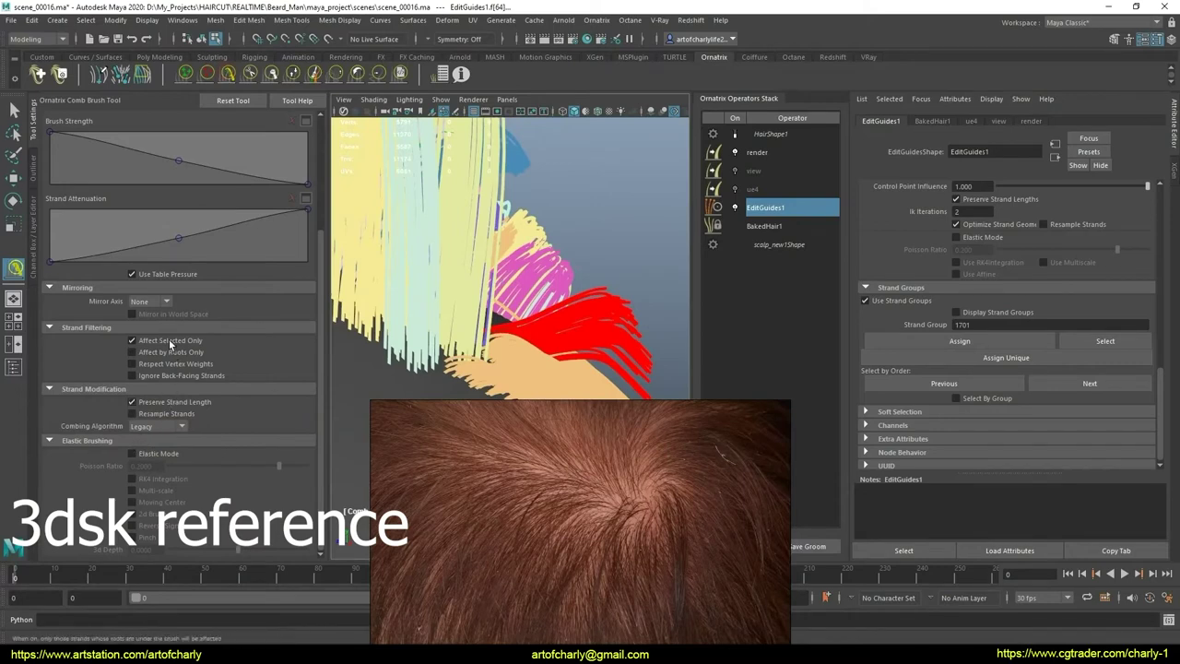
# Step: Comb the red guides into a curved clump, bending them up and to the right
pyautogui.moveTo(607, 373)
pyautogui.mouseDown()
pyautogui.moveTo(617, 352)
pyautogui.moveTo(529, 288)
pyautogui.moveTo(525, 336)
pyautogui.moveTo(502, 345)
pyautogui.mouseUp()
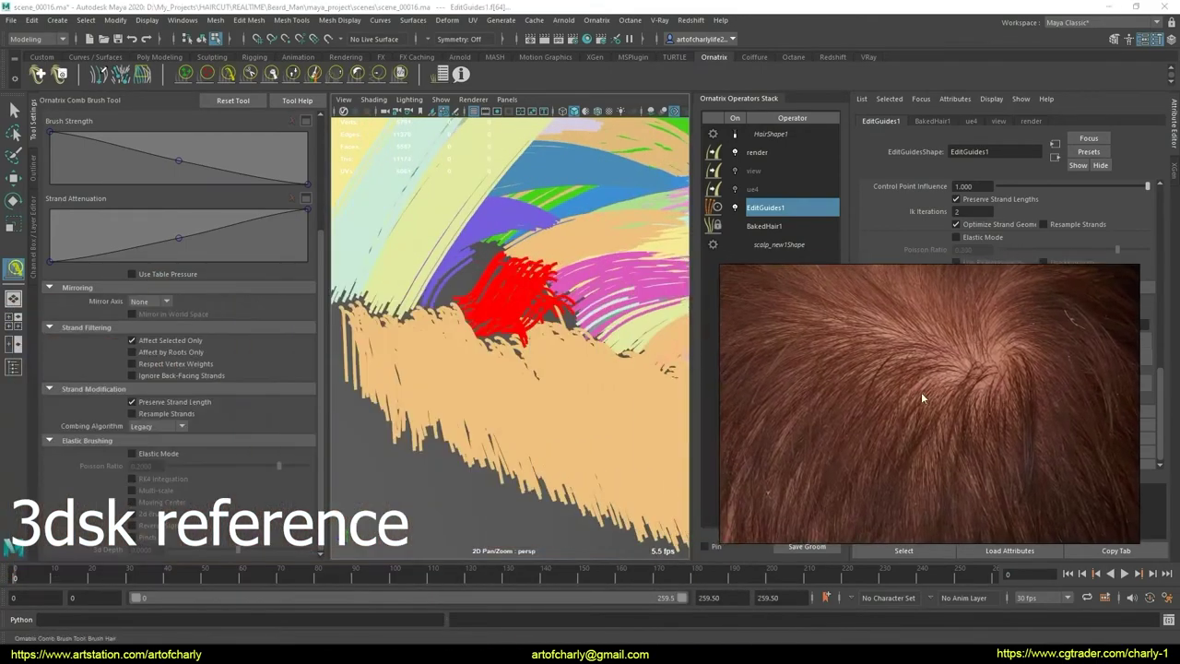
pyautogui.moveTo(479, 364)
pyautogui.keyDown('alt'); pyautogui.mouseDown()
pyautogui.moveTo(413, 381)
pyautogui.moveTo(446, 358)
pyautogui.moveTo(470, 383)
pyautogui.moveTo(441, 381)
pyautogui.mouseUp(); pyautogui.keyUp('alt')
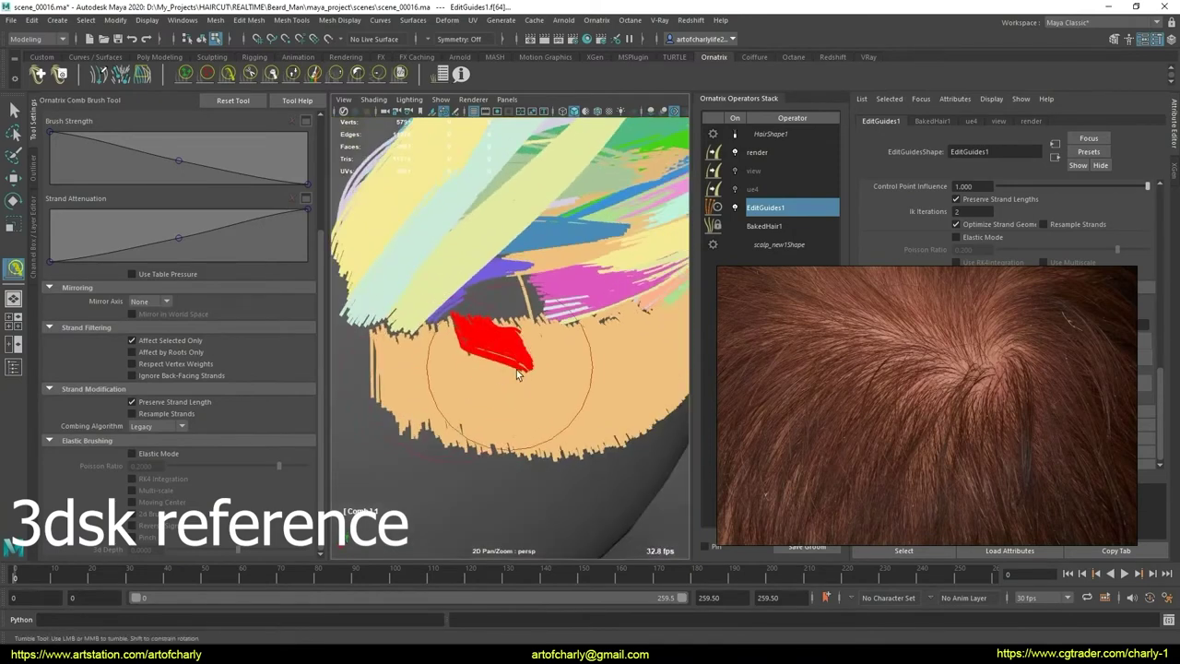
pyautogui.moveTo(517, 373)
pyautogui.keyDown('alt'); pyautogui.mouseDown()
pyautogui.moveTo(476, 377)
pyautogui.moveTo(584, 353)
pyautogui.moveTo(543, 313)
pyautogui.moveTo(566, 275)
pyautogui.mouseUp(); pyautogui.keyUp('alt')
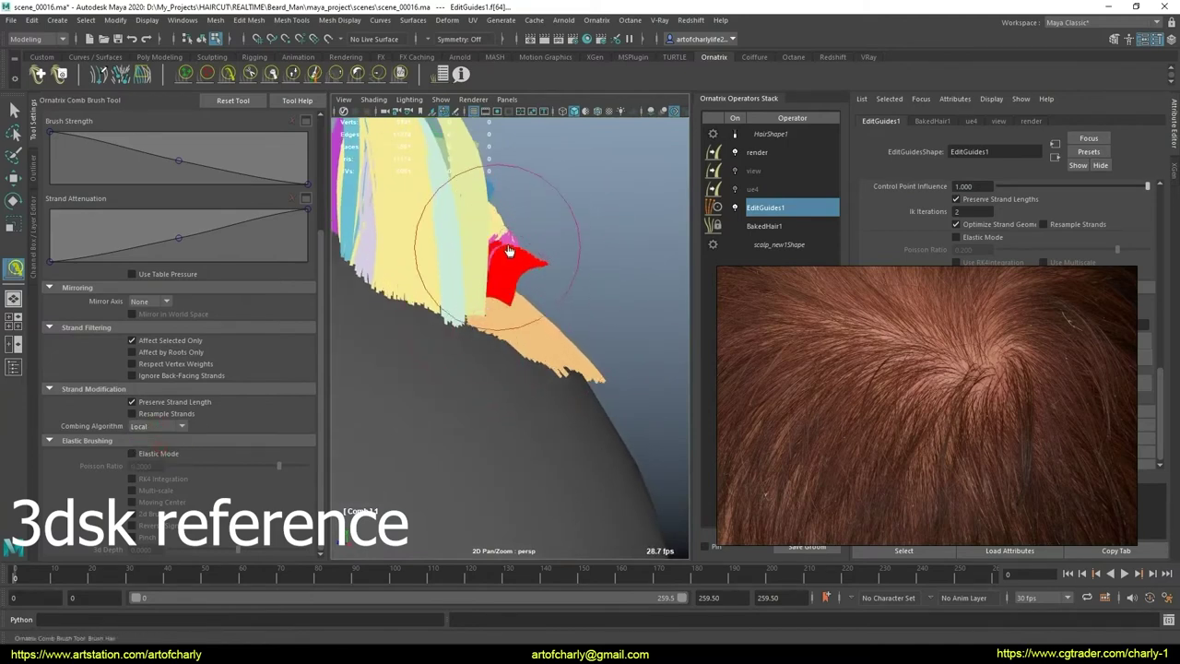
pyautogui.moveTo(508, 250); pyautogui.dragTo(532, 238)
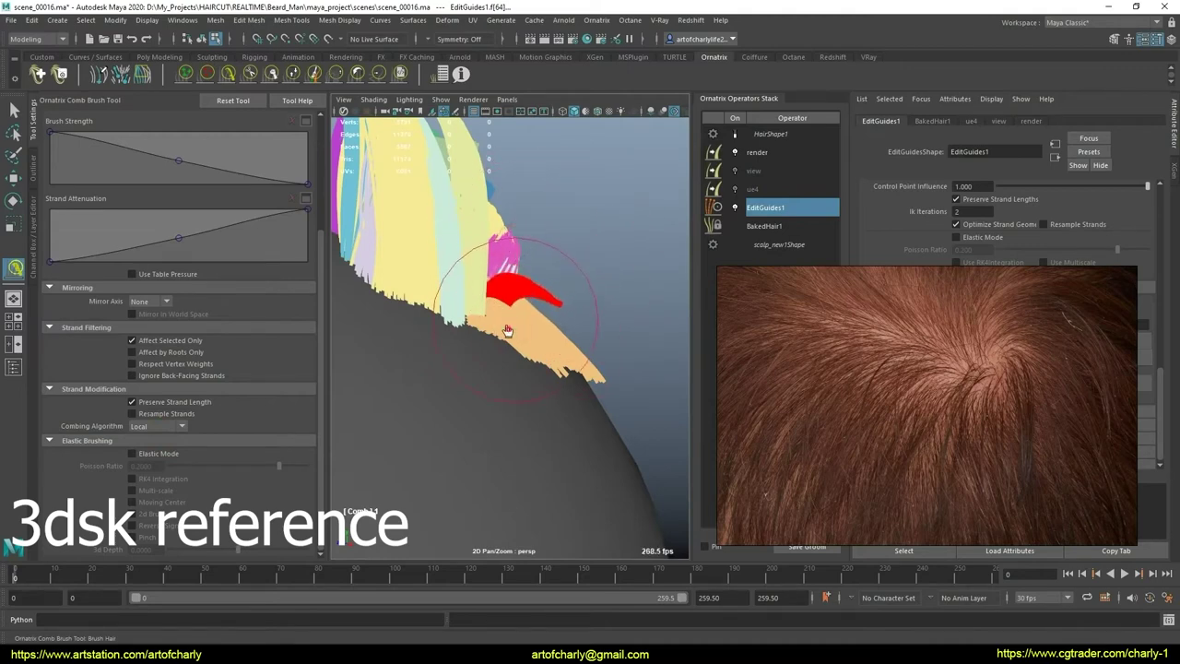
# Step: Comb the red guides so they sweep sideways around the bare whorl centre
pyautogui.moveTo(537, 355)
pyautogui.keyDown('alt'); pyautogui.mouseDown()
pyautogui.moveTo(448, 372)
pyautogui.moveTo(482, 355)
pyautogui.moveTo(482, 425)
pyautogui.moveTo(445, 372)
pyautogui.moveTo(526, 434)
pyautogui.moveTo(487, 461)
pyautogui.moveTo(446, 394)
pyautogui.mouseUp(); pyautogui.keyUp('alt')
pyautogui.moveTo(446, 394)
pyautogui.keyDown('alt'); pyautogui.mouseDown(button='right')
pyautogui.moveTo(496, 404)
pyautogui.moveTo(485, 428)
pyautogui.moveTo(483, 355)
pyautogui.moveTo(452, 369)
pyautogui.mouseUp(button='right'); pyautogui.keyUp('alt')
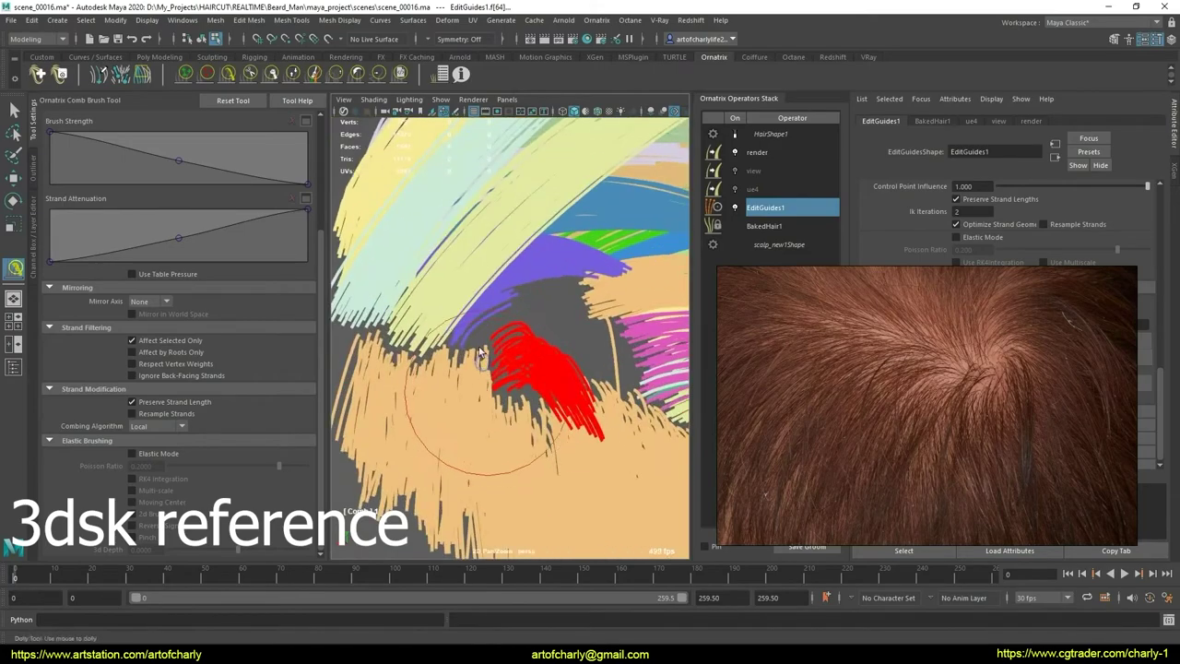
pyautogui.keyDown('alt'); pyautogui.moveTo(452, 369); pyautogui.dragTo(531, 373, button='middle'); pyautogui.keyUp('alt')
pyautogui.moveTo(531, 372)
pyautogui.keyDown('alt'); pyautogui.mouseDown(button='right')
pyautogui.moveTo(509, 385)
pyautogui.moveTo(447, 336)
pyautogui.moveTo(500, 369)
pyautogui.mouseUp(button='right'); pyautogui.keyUp('alt')
pyautogui.moveTo(501, 368)
pyautogui.keyDown('alt'); pyautogui.mouseDown()
pyautogui.moveTo(548, 361)
pyautogui.moveTo(476, 372)
pyautogui.mouseUp(); pyautogui.keyUp('alt')
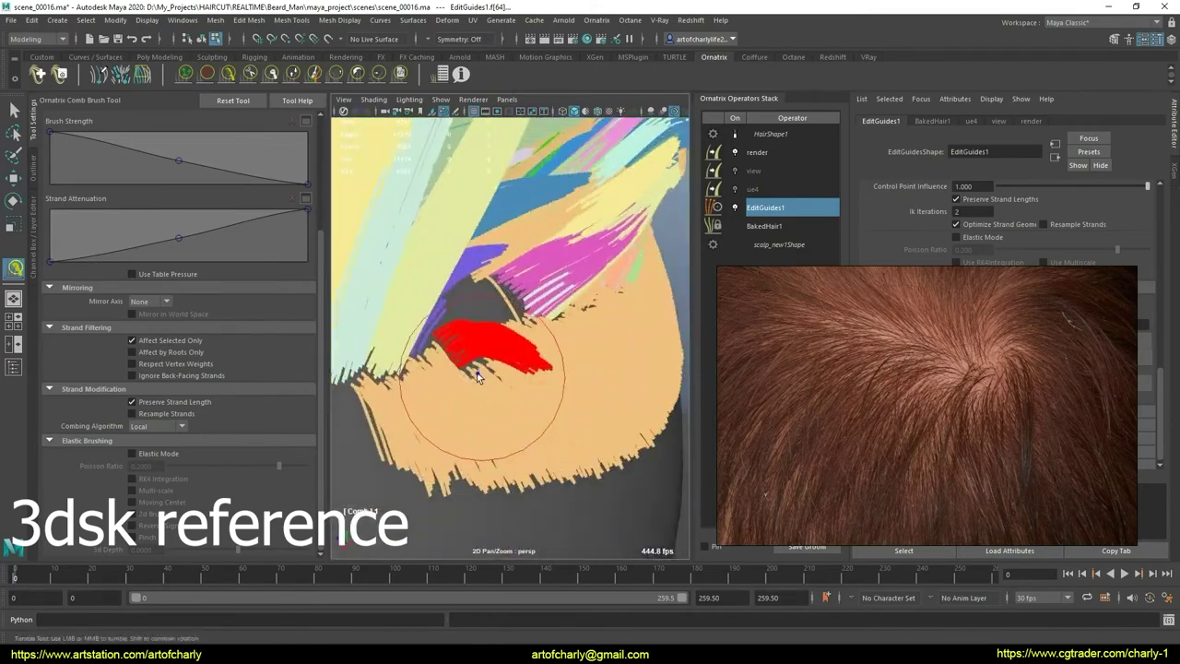
pyautogui.keyDown('alt'); pyautogui.moveTo(477, 373); pyautogui.dragTo(504, 390, button='right'); pyautogui.keyUp('alt')
pyautogui.keyDown('alt'); pyautogui.moveTo(504, 390); pyautogui.dragTo(505, 365); pyautogui.keyUp('alt')
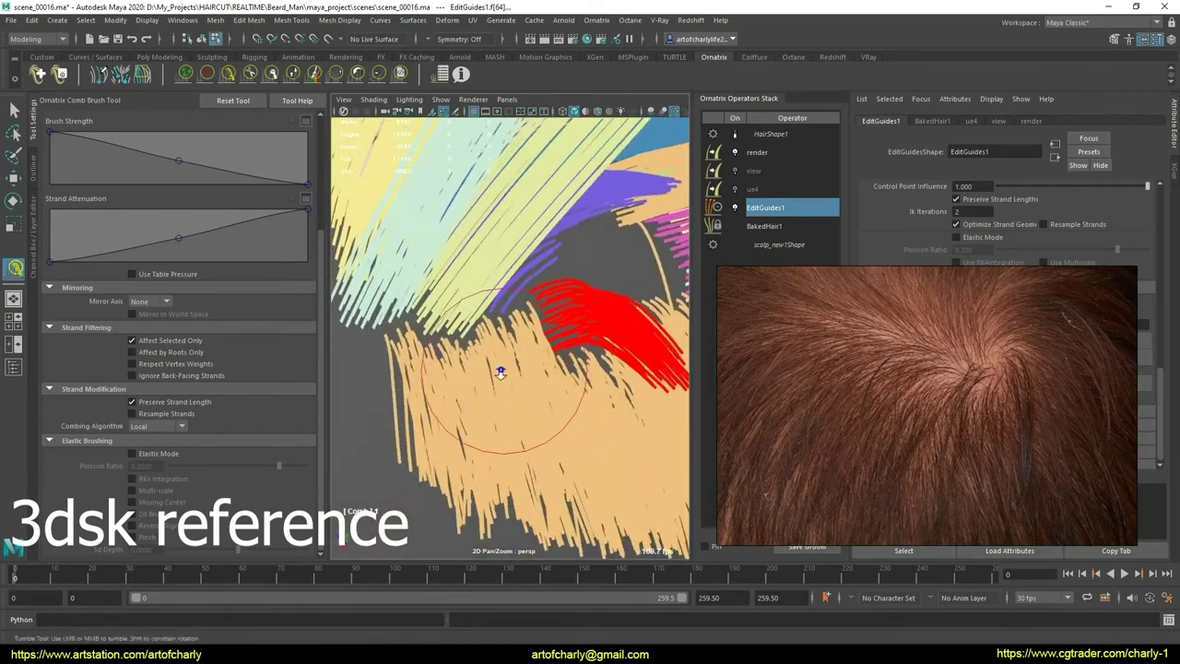
pyautogui.keyDown('alt'); pyautogui.moveTo(505, 365); pyautogui.dragTo(512, 364, button='right'); pyautogui.keyUp('alt')
# Step: Assign a bunch of guides beside the whorl to strand group 1702 and comb them around it
pyautogui.press('q')
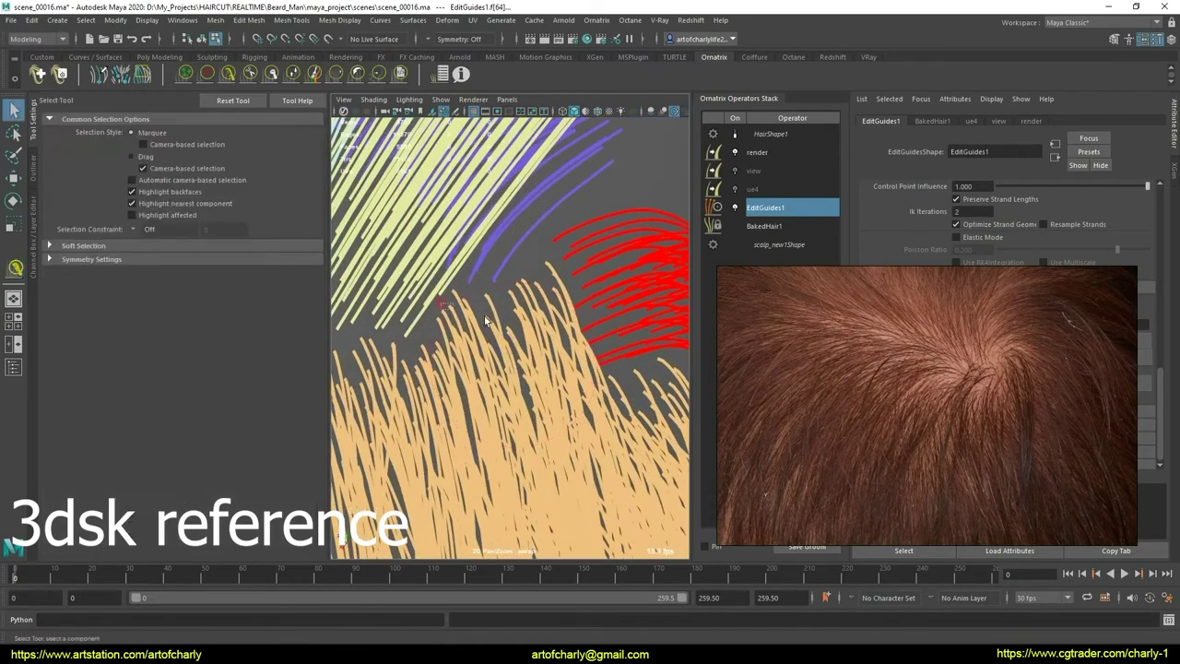
pyautogui.moveTo(441, 302)
pyautogui.mouseDown()
pyautogui.moveTo(577, 350)
pyautogui.moveTo(570, 302)
pyautogui.mouseUp()
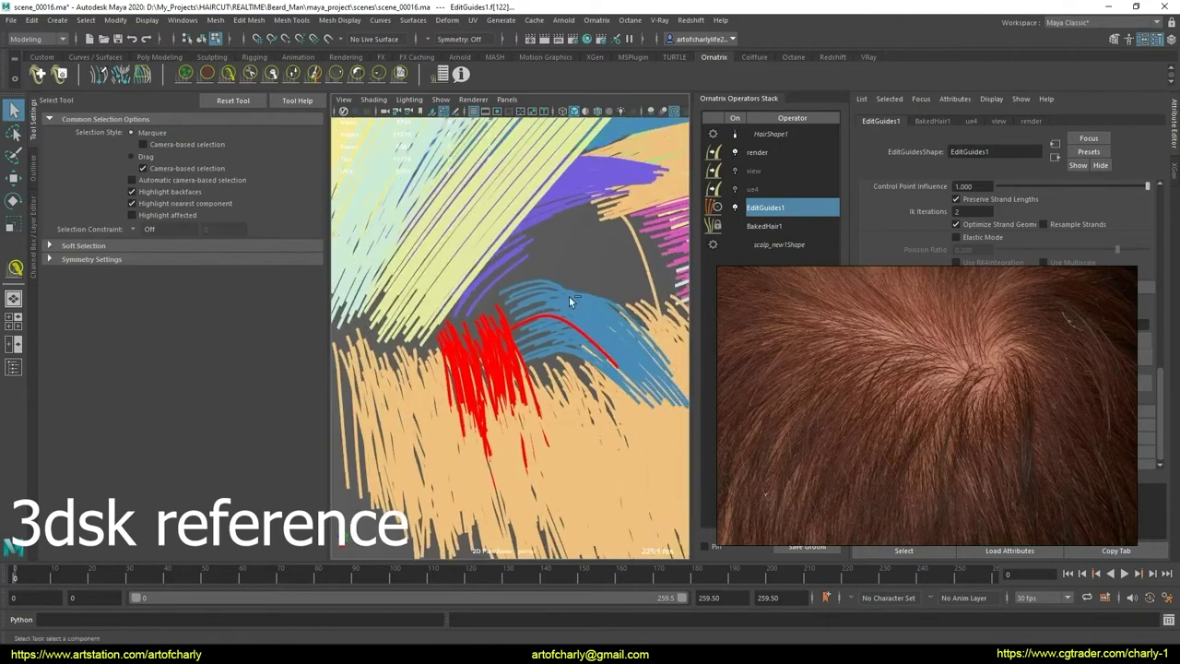
pyautogui.keyDown('alt'); pyautogui.moveTo(539, 385); pyautogui.dragTo(574, 326); pyautogui.keyUp('alt')
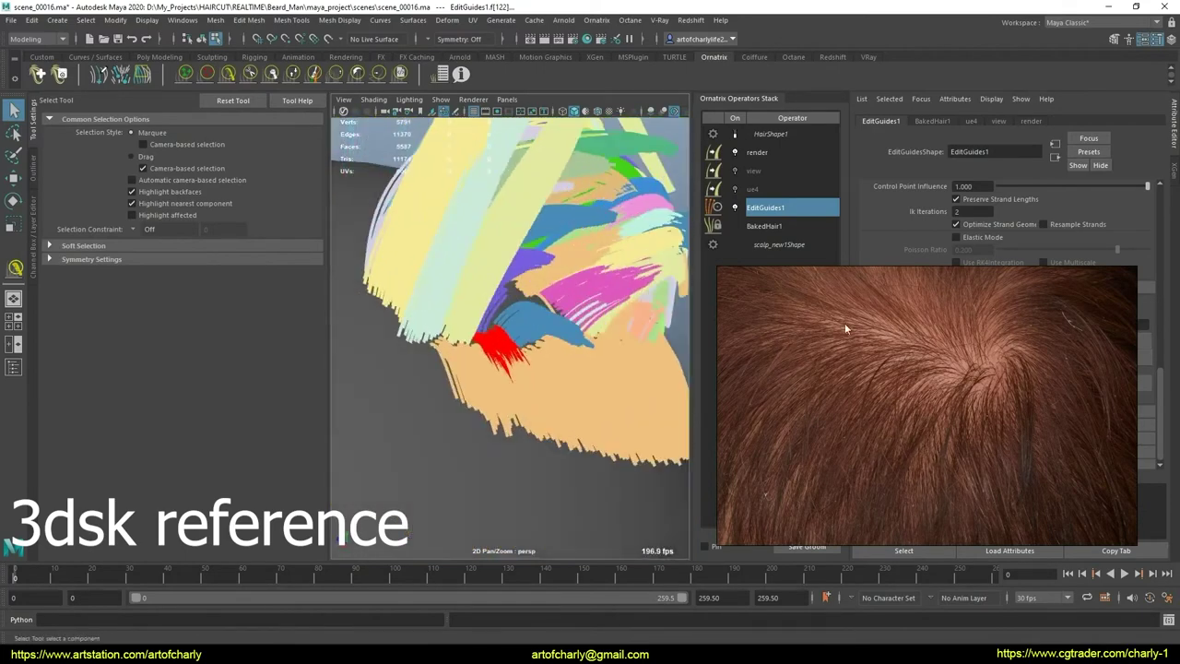
pyautogui.moveTo(844, 322)
pyautogui.mouseDown()
pyautogui.moveTo(422, 372)
pyautogui.moveTo(320, 369)
pyautogui.mouseUp()
pyautogui.write('170')
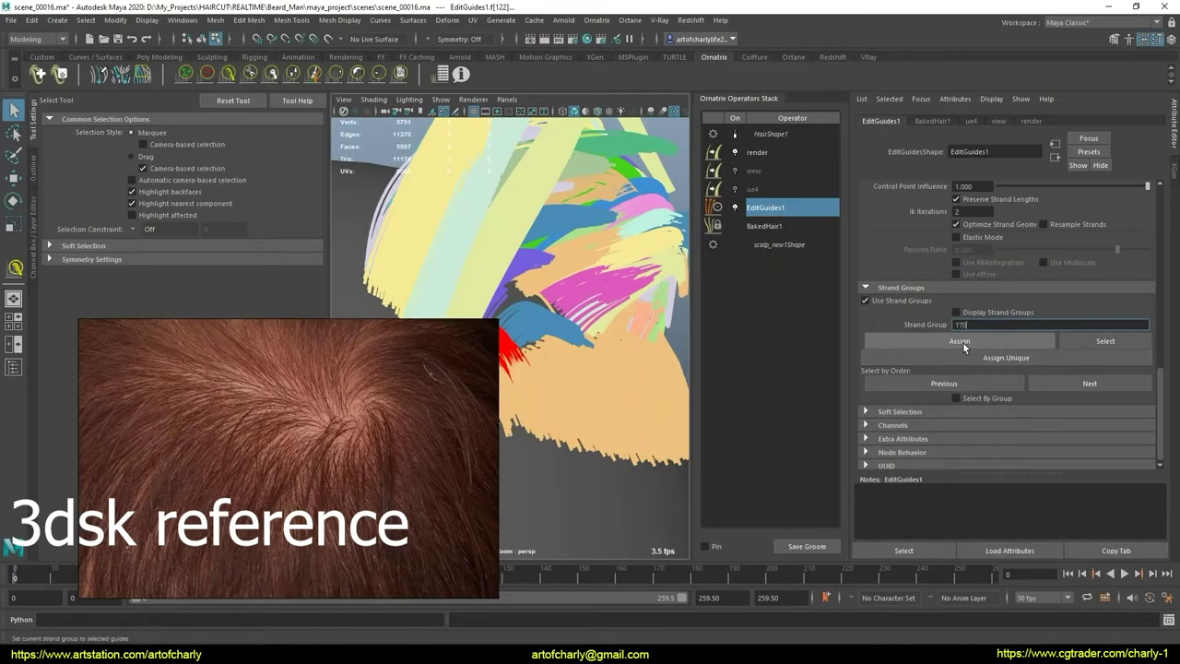
pyautogui.write('2')
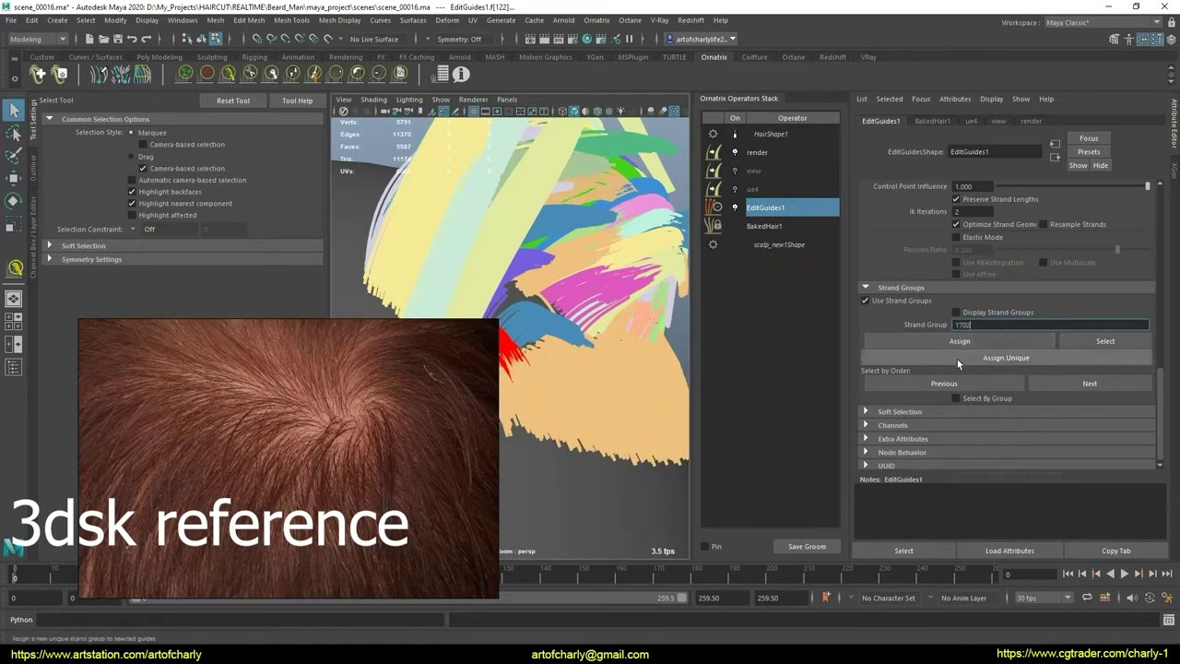
pyautogui.click(975, 343)
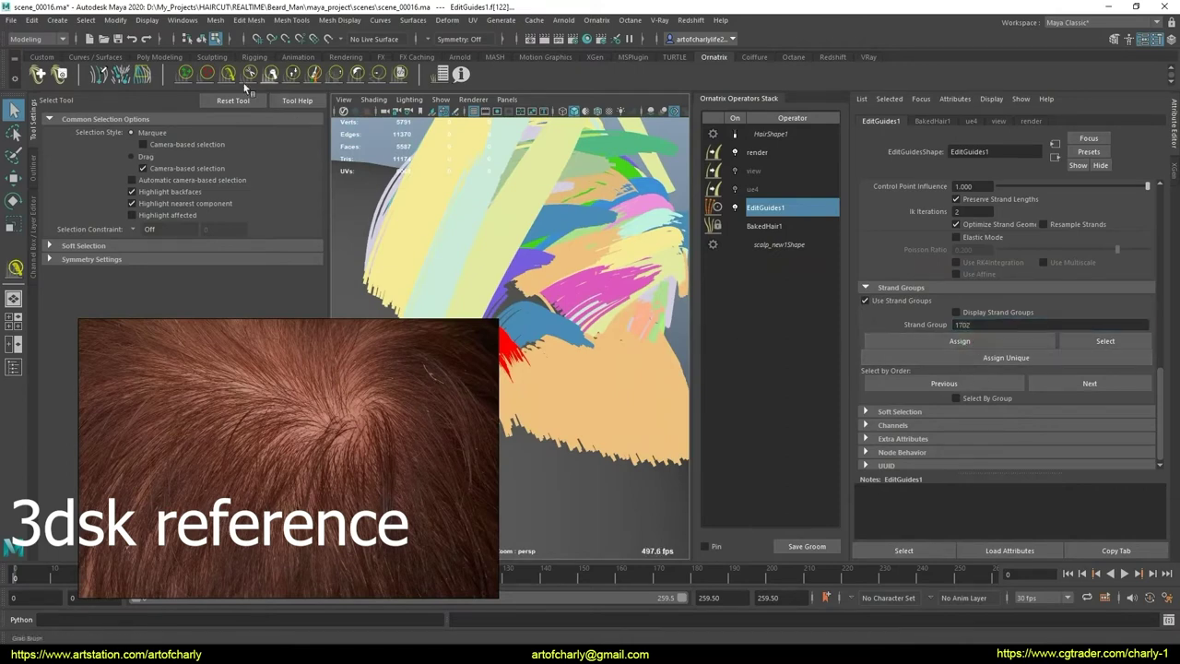
pyautogui.click(248, 76)
pyautogui.moveTo(444, 222)
pyautogui.keyDown('alt'); pyautogui.mouseDown()
pyautogui.moveTo(398, 420)
pyautogui.moveTo(516, 359)
pyautogui.mouseUp(); pyautogui.keyUp('alt')
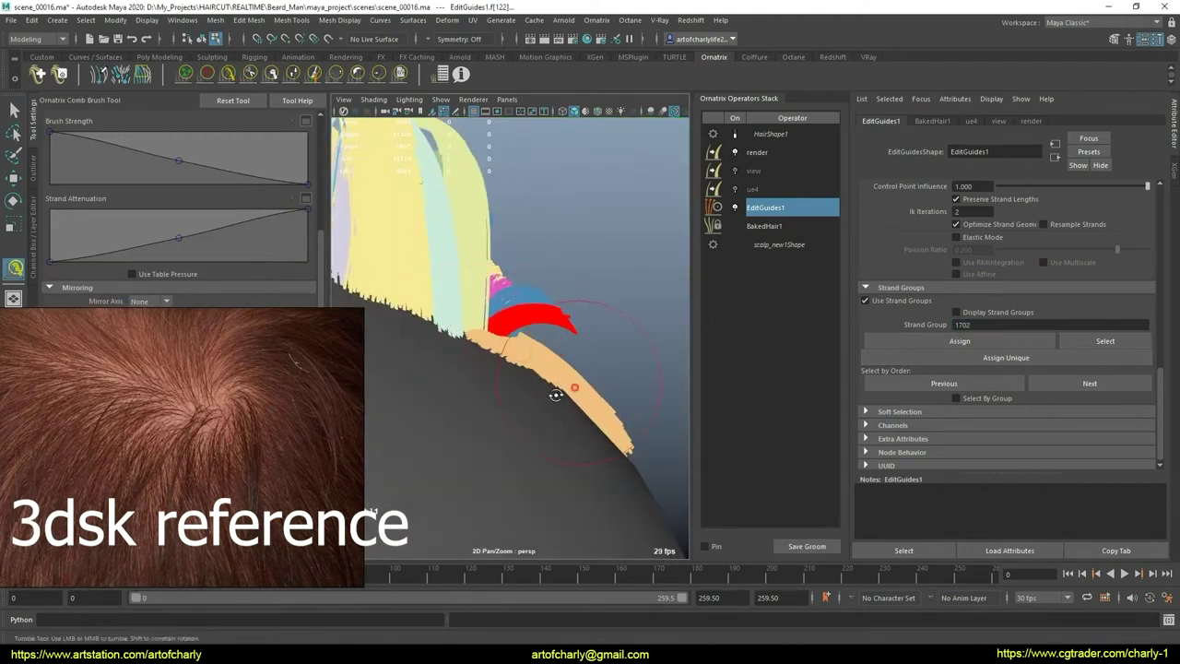
# Step: Tumble around the crown to inspect group 1702's curled guides and return to the Select Tool
pyautogui.moveTo(559, 387)
pyautogui.keyDown('alt'); pyautogui.mouseDown()
pyautogui.moveTo(521, 403)
pyautogui.moveTo(494, 389)
pyautogui.moveTo(548, 350)
pyautogui.moveTo(554, 316)
pyautogui.mouseUp(); pyautogui.keyUp('alt')
pyautogui.moveTo(625, 371)
pyautogui.keyDown('alt'); pyautogui.mouseDown()
pyautogui.moveTo(510, 397)
pyautogui.moveTo(538, 393)
pyautogui.moveTo(531, 401)
pyautogui.moveTo(570, 376)
pyautogui.moveTo(492, 376)
pyautogui.moveTo(560, 377)
pyautogui.moveTo(511, 406)
pyautogui.moveTo(535, 389)
pyautogui.moveTo(547, 422)
pyautogui.moveTo(536, 373)
pyautogui.moveTo(481, 369)
pyautogui.moveTo(500, 338)
pyautogui.mouseUp(); pyautogui.keyUp('alt')
pyautogui.press('q')
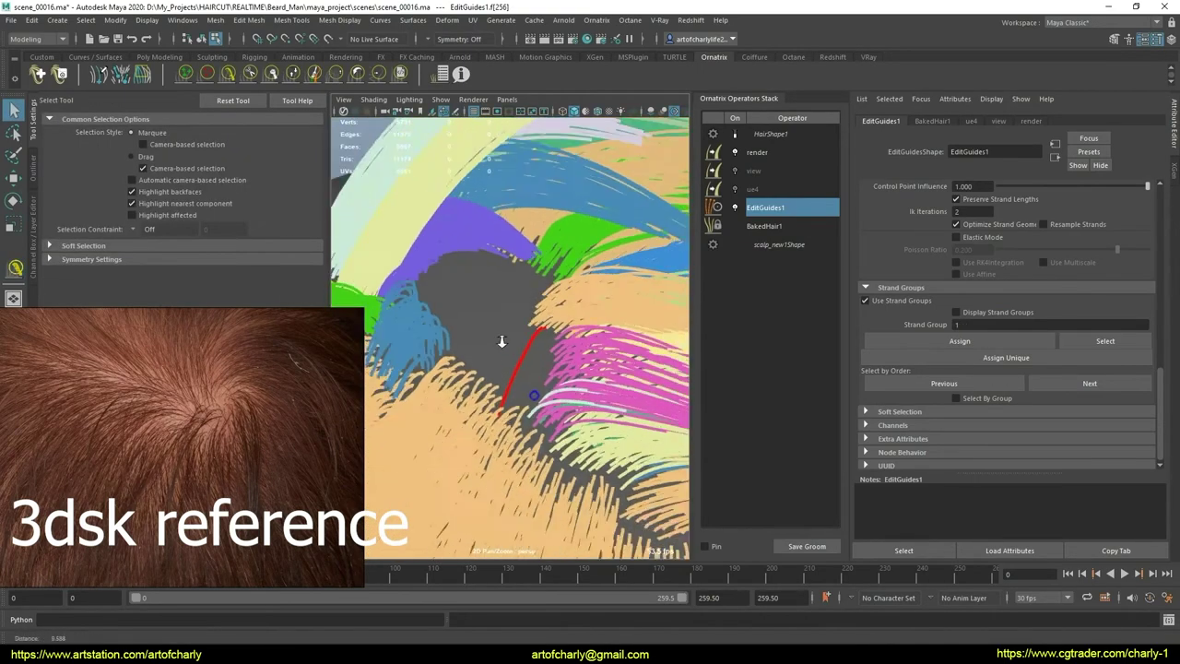
# Step: Try the comb, move and select tools on the crown guides and isolate the selection
pyautogui.click(226, 74)
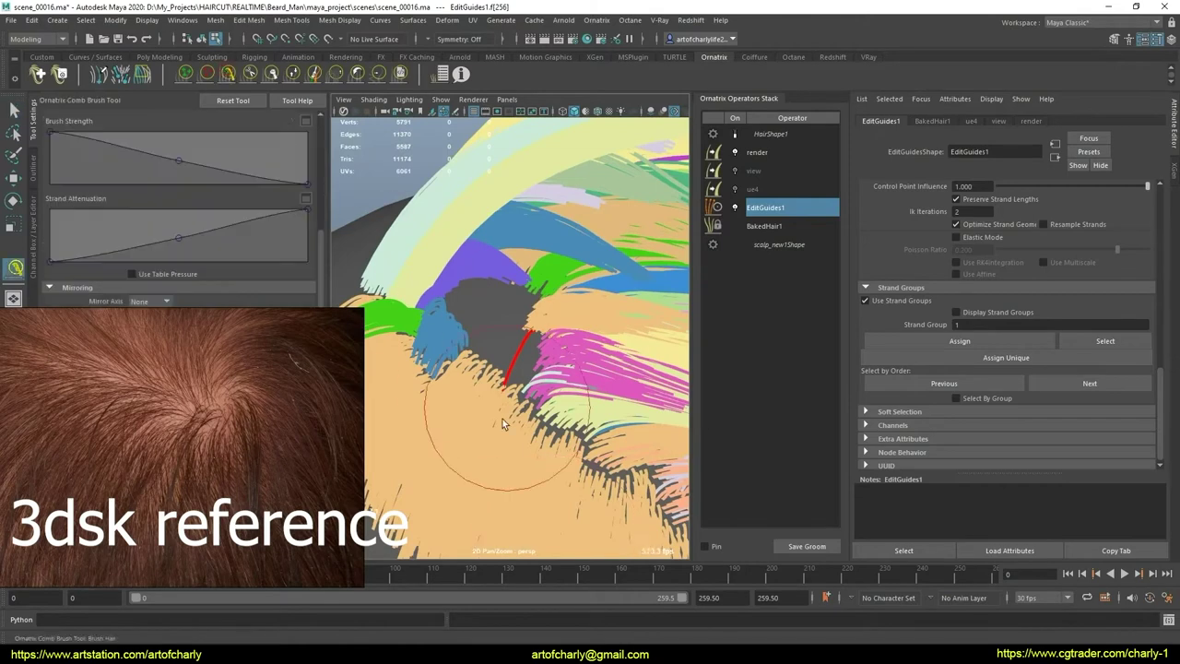
pyautogui.moveTo(502, 418)
pyautogui.keyDown('alt'); pyautogui.mouseDown()
pyautogui.moveTo(461, 443)
pyautogui.moveTo(562, 370)
pyautogui.mouseUp(); pyautogui.keyUp('alt')
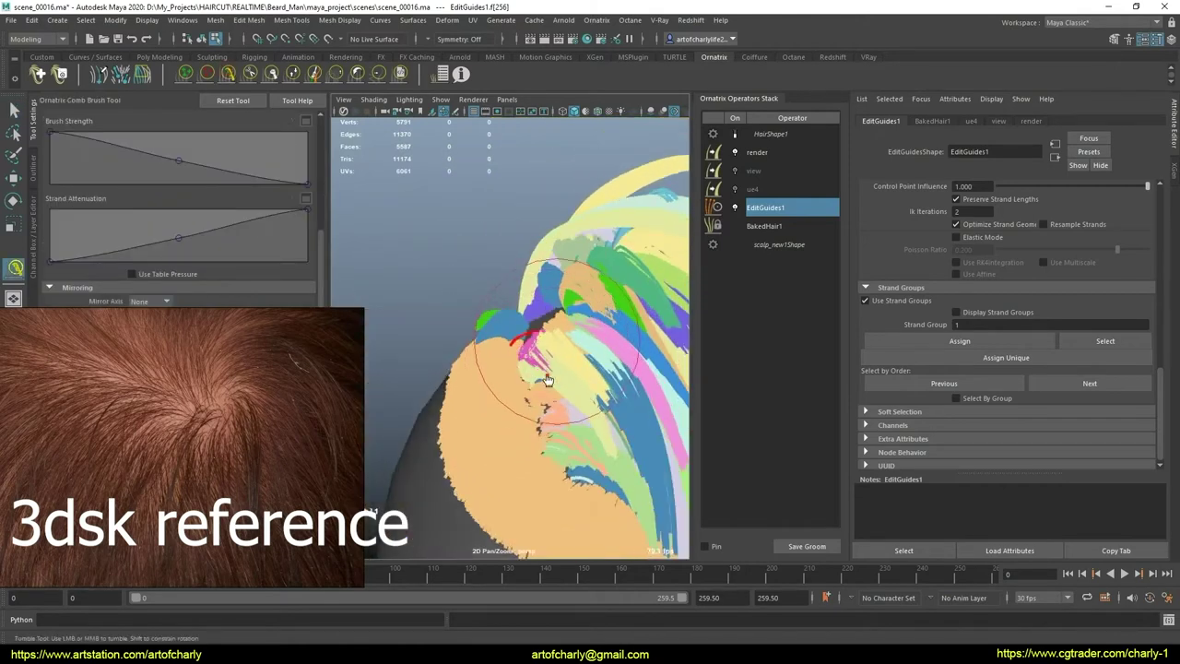
pyautogui.moveTo(542, 388)
pyautogui.keyDown('alt'); pyautogui.mouseDown(button='right')
pyautogui.moveTo(603, 420)
pyautogui.moveTo(535, 422)
pyautogui.moveTo(526, 329)
pyautogui.mouseUp(button='right'); pyautogui.keyUp('alt')
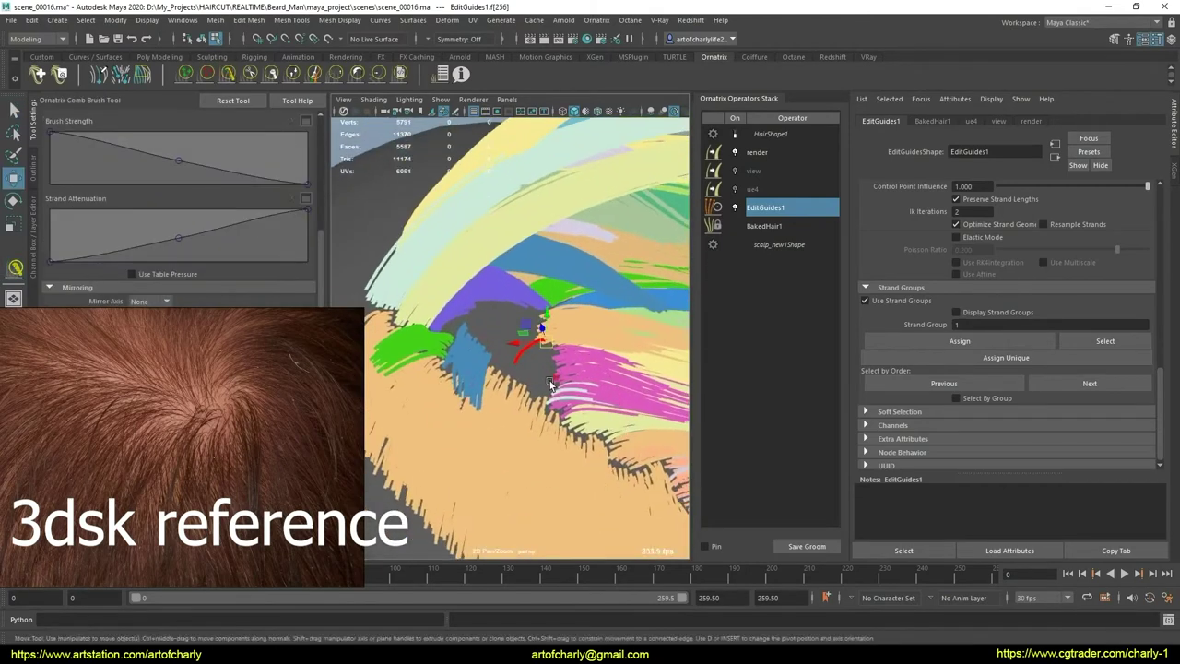
pyautogui.press('w')
pyautogui.moveTo(526, 329)
pyautogui.keyDown('alt'); pyautogui.mouseDown()
pyautogui.moveTo(546, 359)
pyautogui.moveTo(520, 351)
pyautogui.moveTo(553, 388)
pyautogui.moveTo(535, 406)
pyautogui.moveTo(517, 387)
pyautogui.moveTo(614, 329)
pyautogui.mouseUp(); pyautogui.keyUp('alt')
pyautogui.press('q')
pyautogui.press('w')
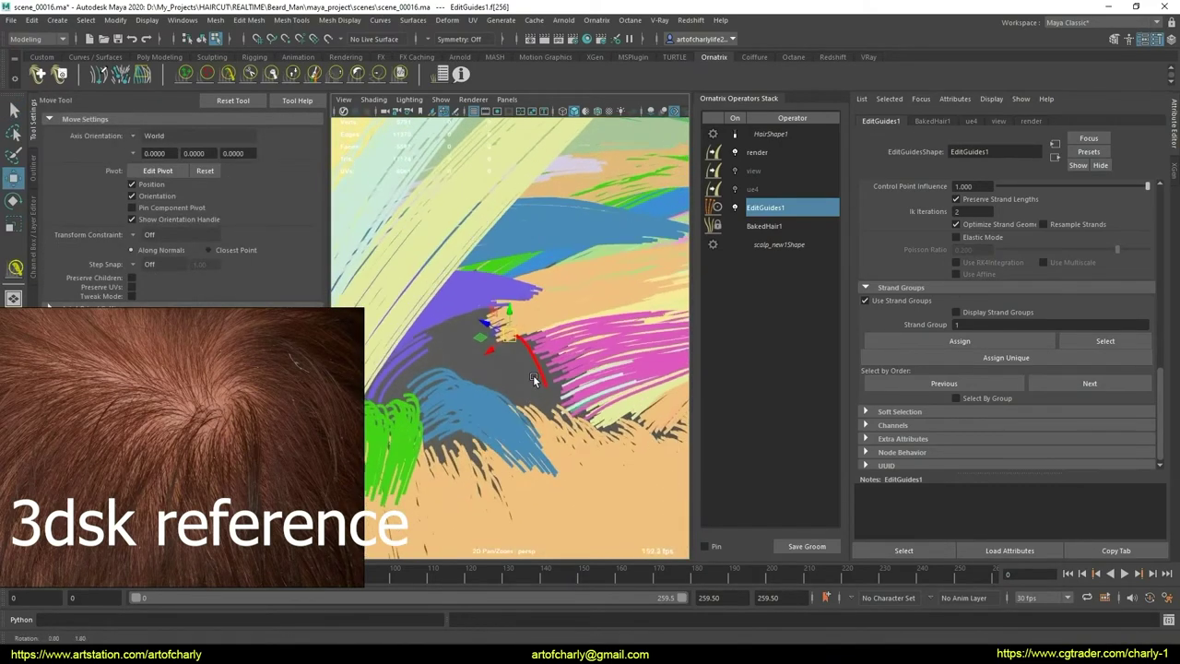
pyautogui.press('q')
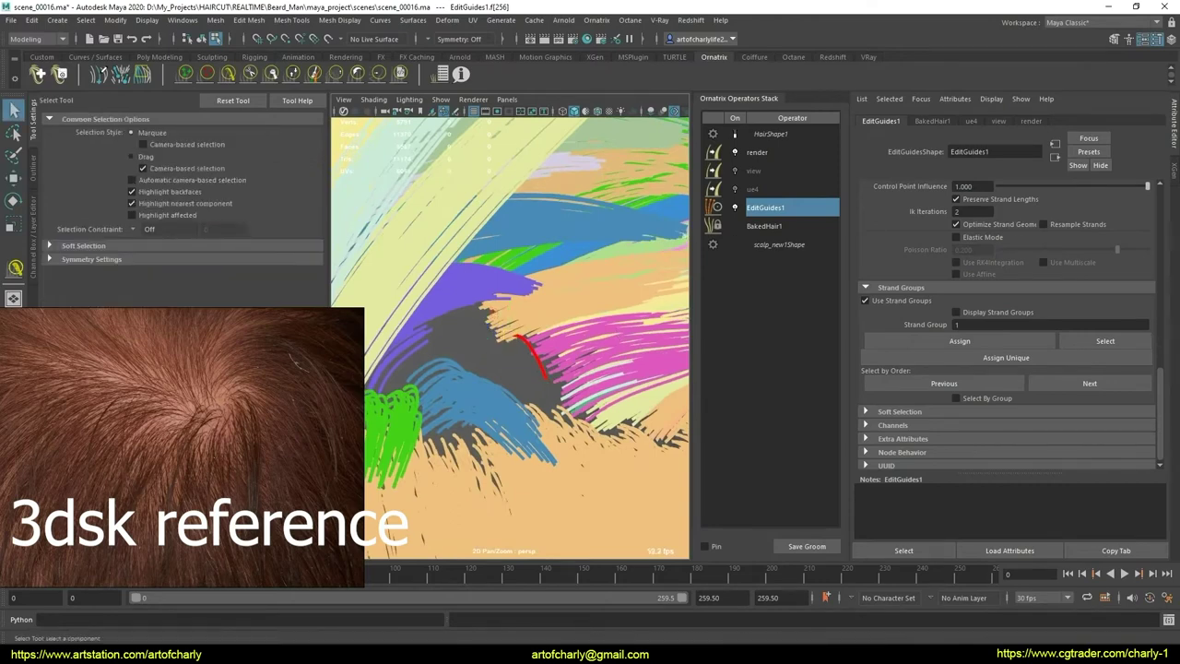
pyautogui.press('i')
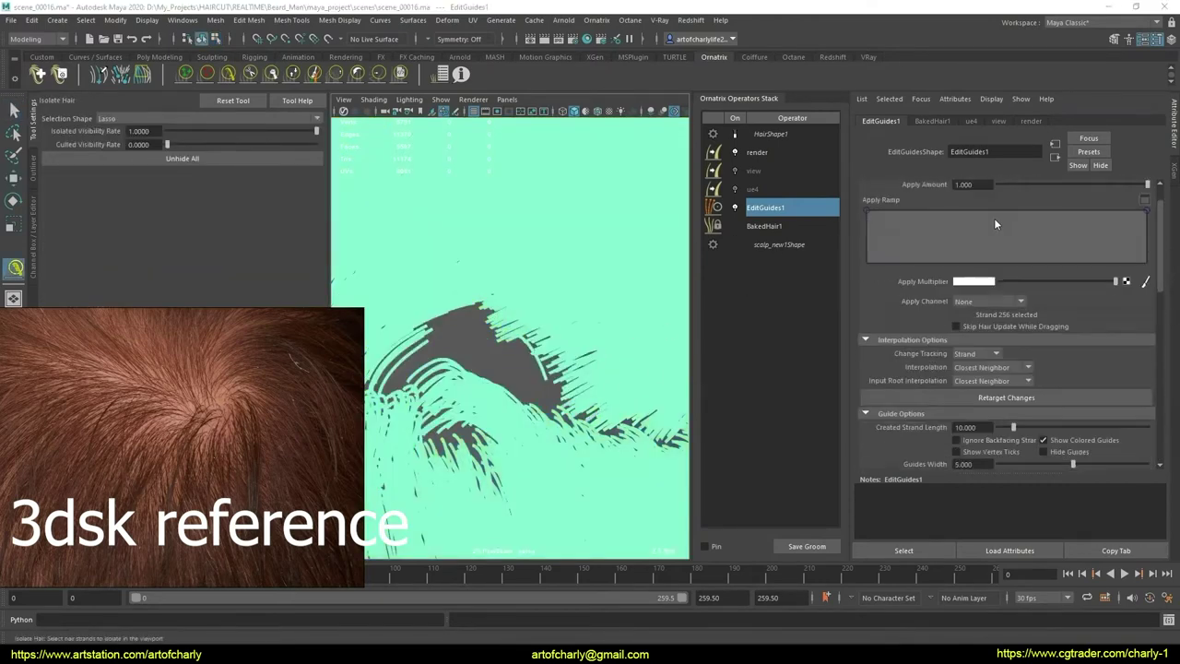
# Step: Add a second Edit Guides operator, EditGuides2, above EditGuides1 in the stack
pyautogui.click(961, 204)
pyautogui.keyDown('alt'); pyautogui.moveTo(544, 372); pyautogui.dragTo(496, 344, button='right'); pyautogui.keyUp('alt')
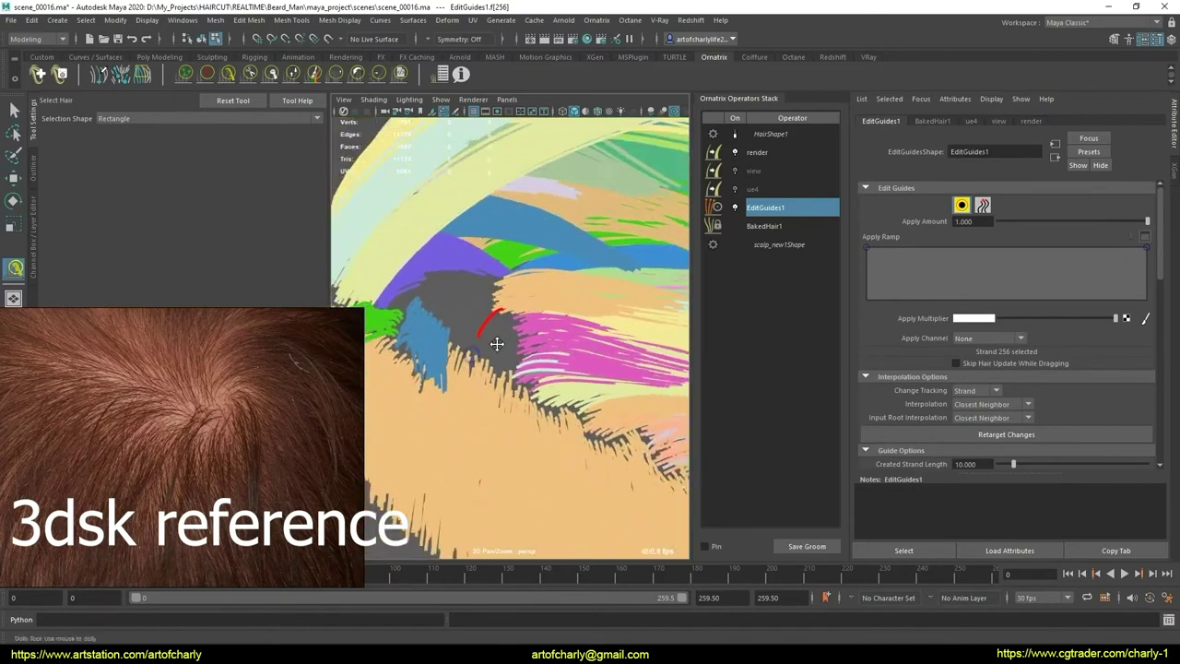
pyautogui.keyDown('alt'); pyautogui.moveTo(497, 344); pyautogui.dragTo(559, 343); pyautogui.keyUp('alt')
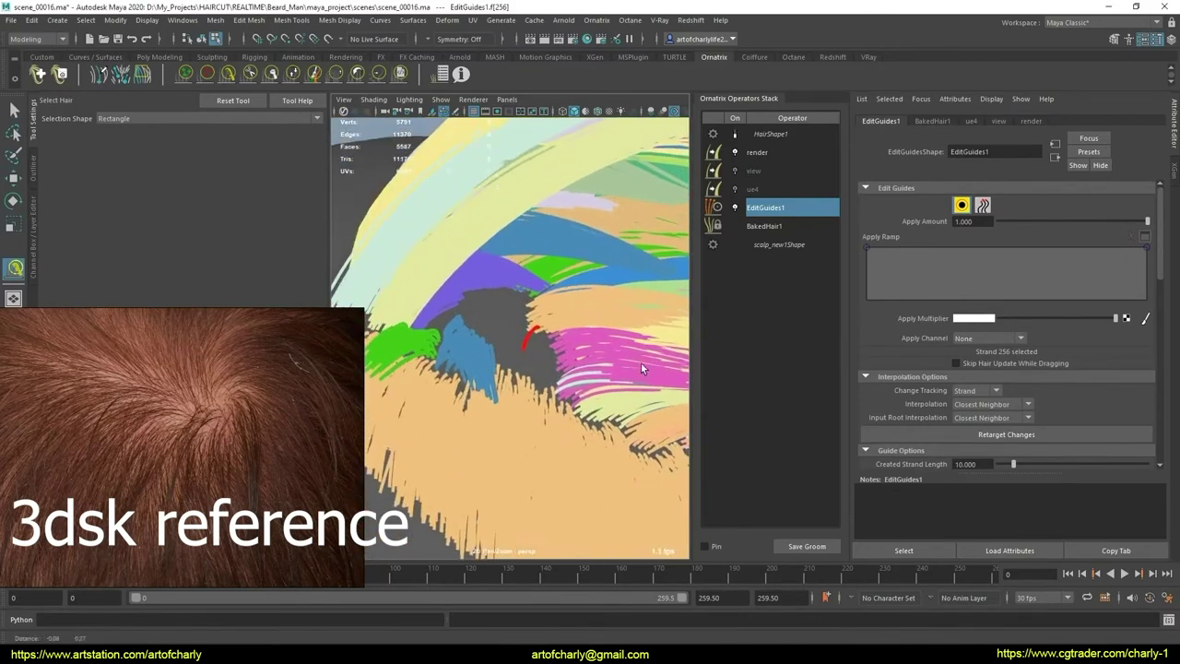
pyautogui.keyDown('alt'); pyautogui.moveTo(560, 343); pyautogui.dragTo(530, 308); pyautogui.keyUp('alt')
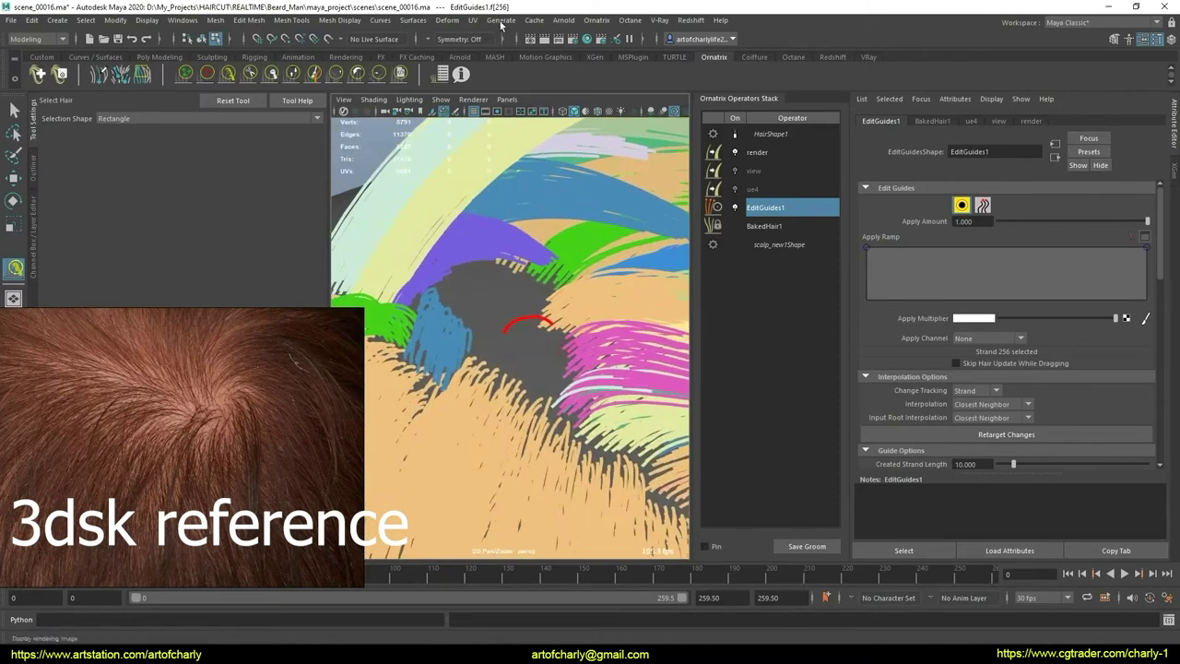
pyautogui.click(597, 21)
pyautogui.click(653, 158)
# Step: In EditGuides2, select the lone guide at the whorl centre and move it down and left
pyautogui.click(961, 204)
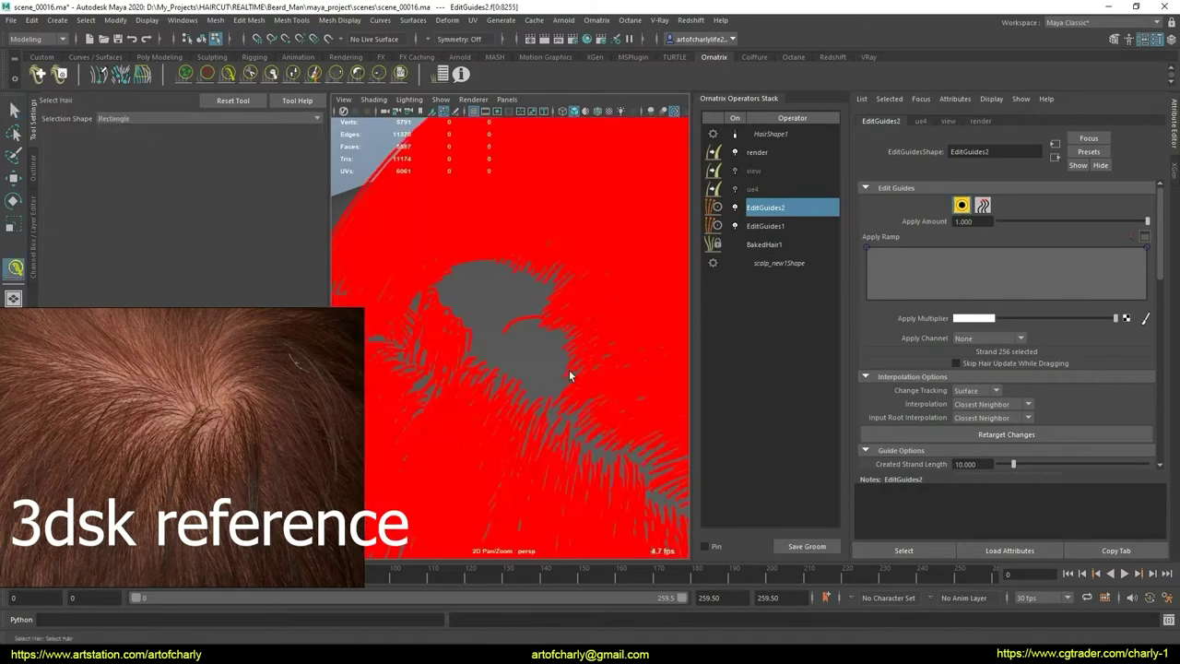
pyautogui.click(531, 325)
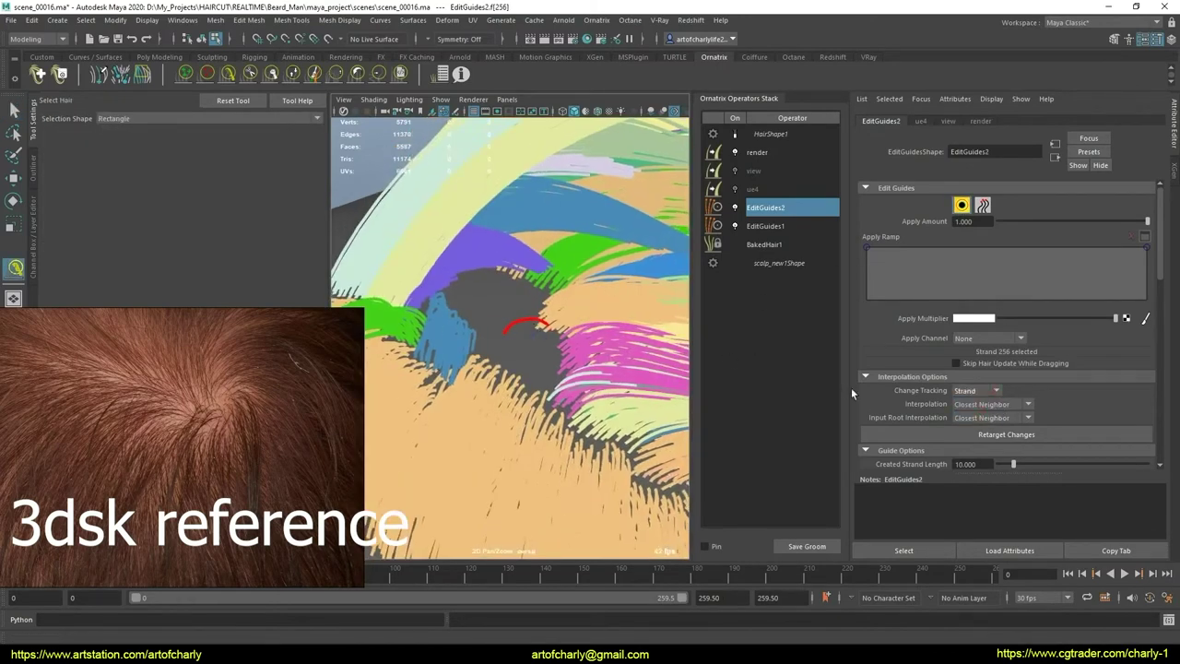
pyautogui.scroll(3, 566, 370)
pyautogui.press('w')
pyautogui.scroll(2, 564, 316)
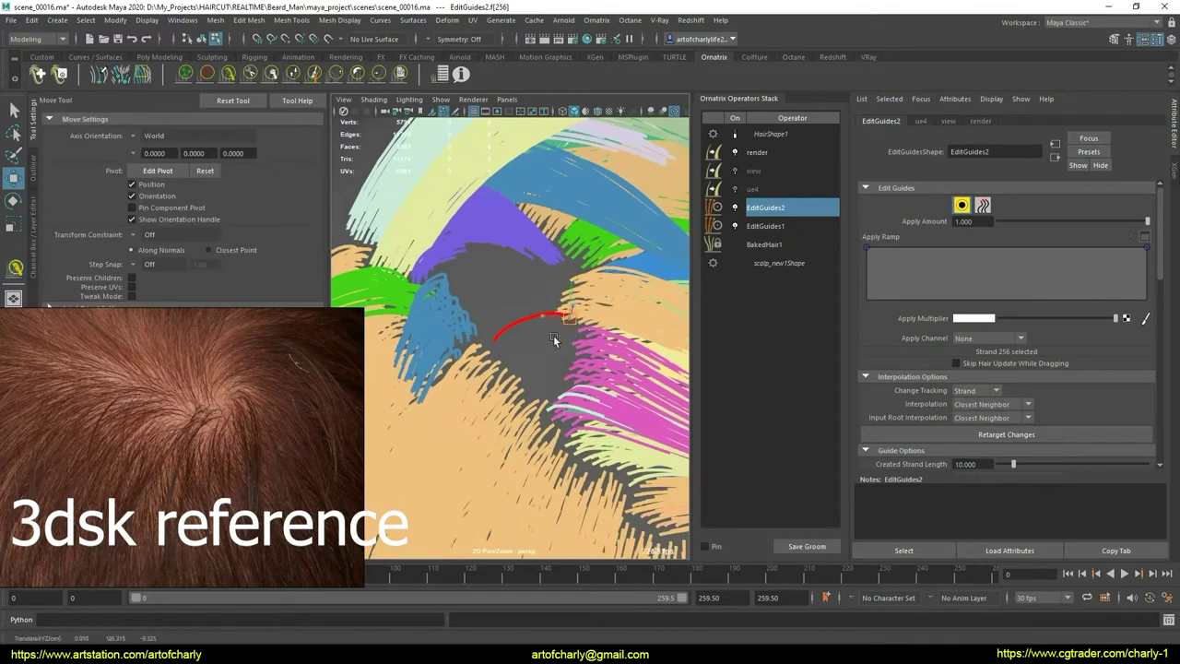
pyautogui.moveTo(587, 332)
pyautogui.keyDown('alt'); pyautogui.mouseDown()
pyautogui.moveTo(567, 309)
pyautogui.moveTo(562, 346)
pyautogui.mouseUp(); pyautogui.keyUp('alt')
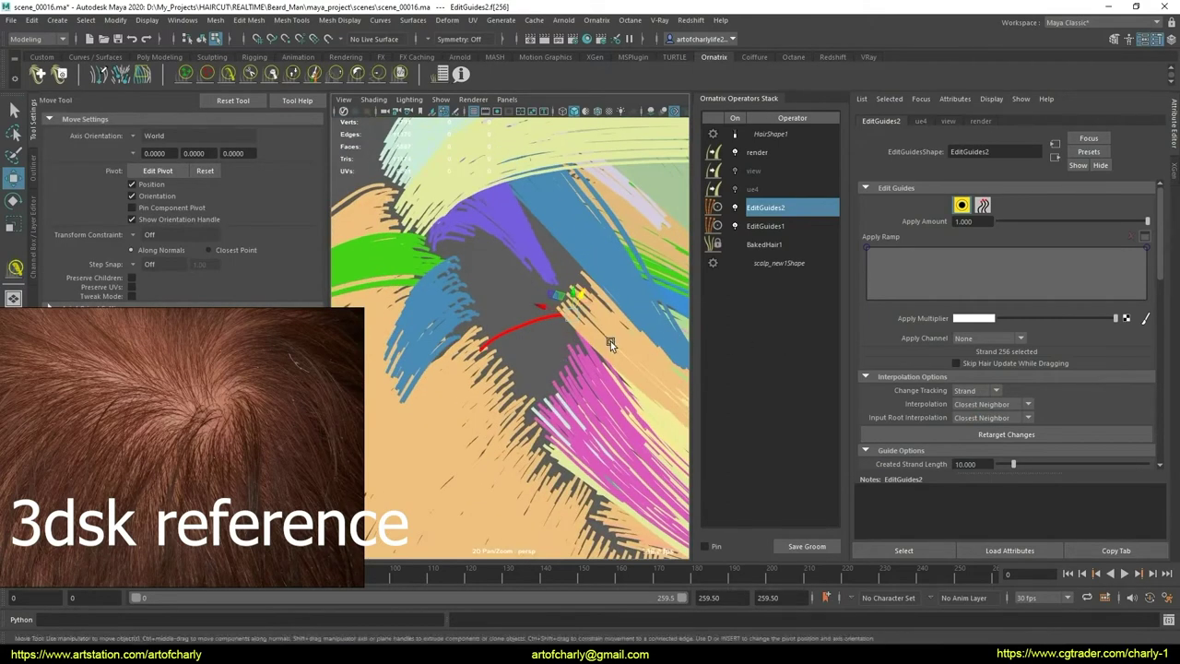
pyautogui.moveTo(579, 297)
pyautogui.mouseDown()
pyautogui.moveTo(556, 321)
pyautogui.moveTo(575, 336)
pyautogui.moveTo(549, 344)
pyautogui.moveTo(538, 332)
pyautogui.moveTo(520, 371)
pyautogui.moveTo(535, 380)
pyautogui.moveTo(561, 319)
pyautogui.mouseUp()
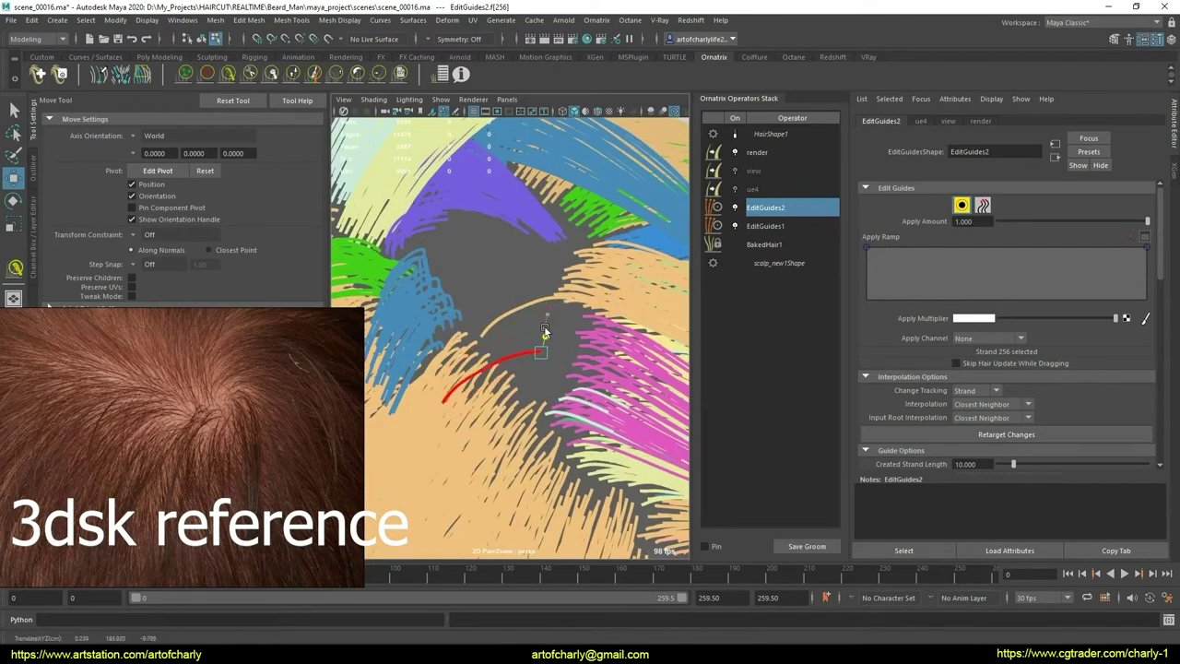
# Step: Delete the selected strand, reselect the whorl-centre guide, and switch to the Comb Brush
pyautogui.keyDown('alt'); pyautogui.moveTo(517, 357); pyautogui.dragTo(527, 314); pyautogui.keyUp('alt')
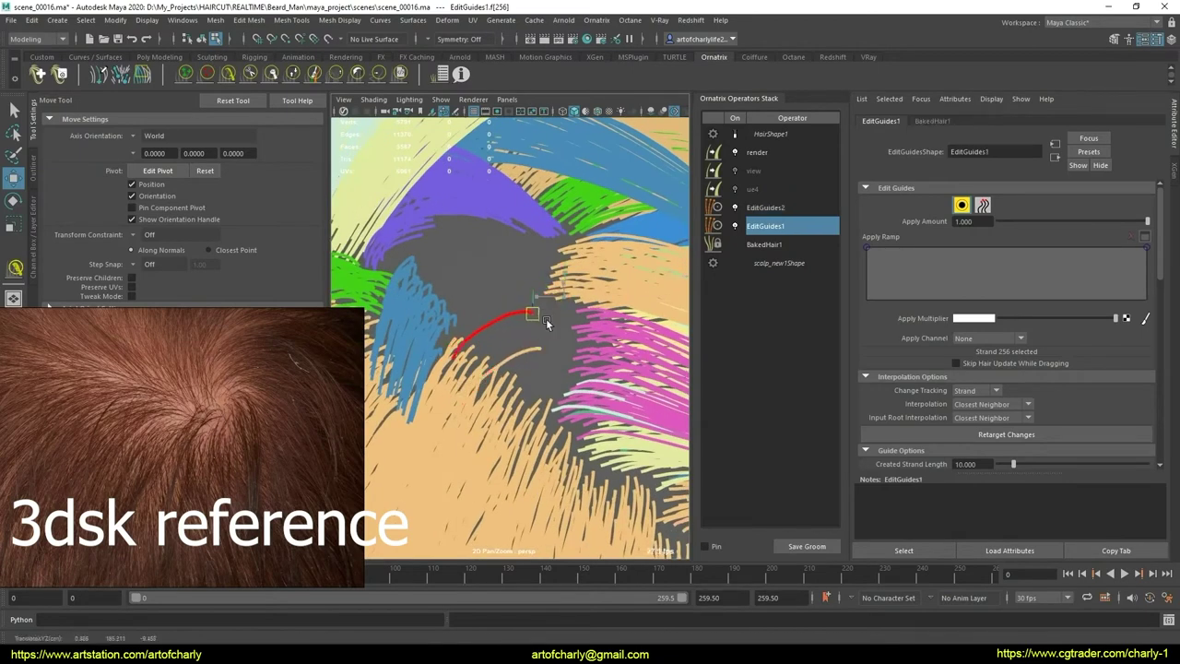
pyautogui.keyDown('alt'); pyautogui.moveTo(541, 308); pyautogui.dragTo(526, 353); pyautogui.keyUp('alt')
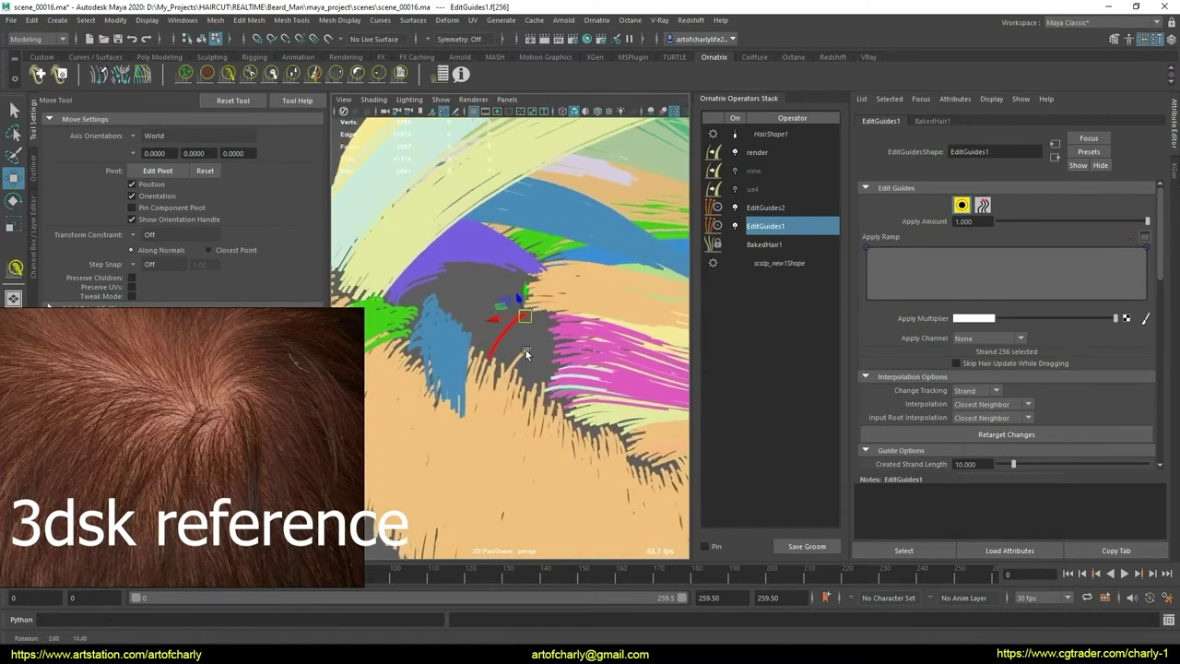
pyautogui.scroll(-4, 1030, 365)
pyautogui.click(1078, 398)
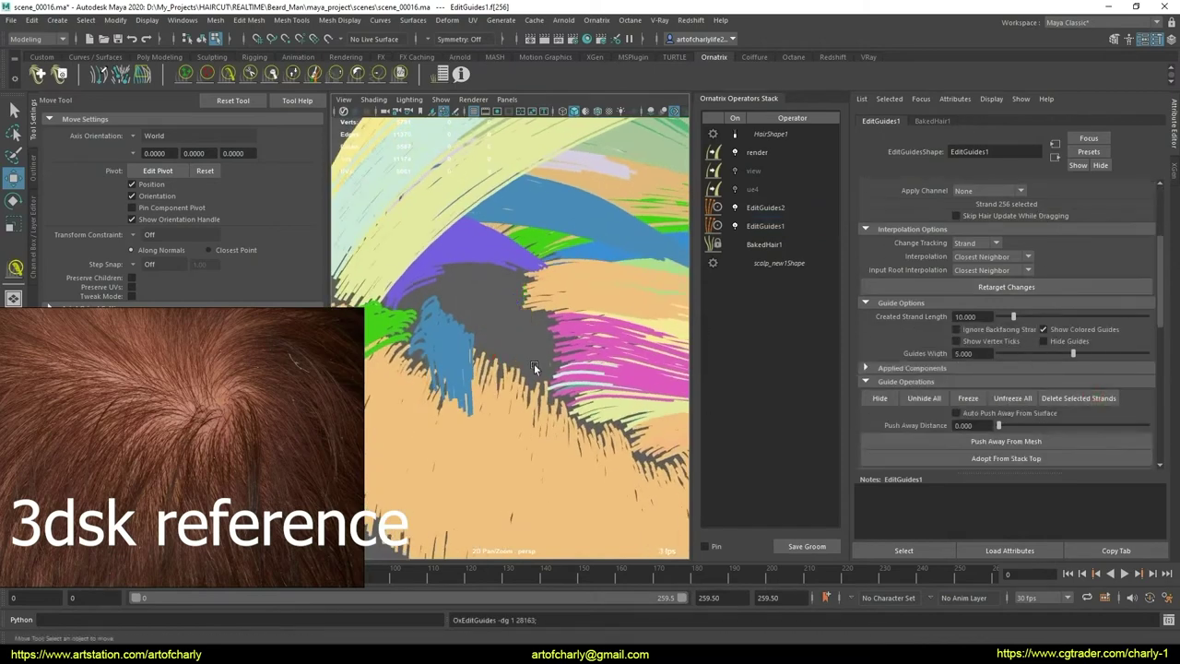
pyautogui.click(641, 308)
pyautogui.click(548, 341)
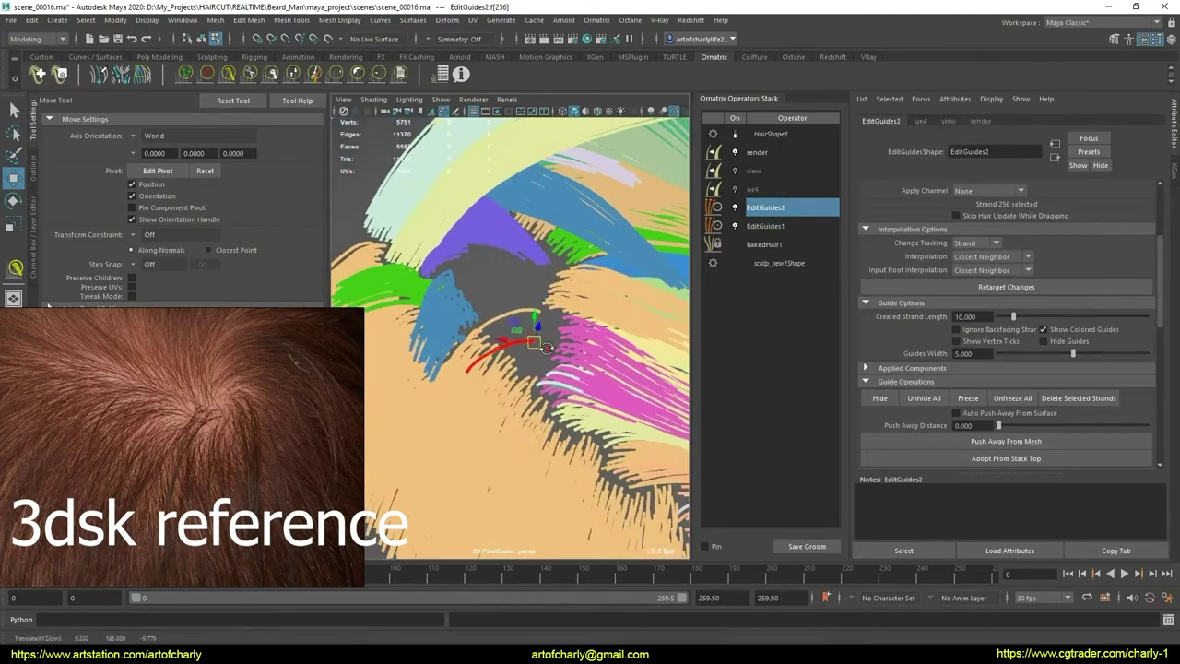
pyautogui.moveTo(530, 343)
pyautogui.keyDown('alt'); pyautogui.mouseDown()
pyautogui.moveTo(533, 353)
pyautogui.moveTo(543, 338)
pyautogui.moveTo(587, 386)
pyautogui.mouseUp(); pyautogui.keyUp('alt')
pyautogui.click(227, 74)
pyautogui.keyDown('alt'); pyautogui.moveTo(587, 386); pyautogui.dragTo(554, 365, button='right'); pyautogui.keyUp('alt')
pyautogui.moveTo(554, 365)
pyautogui.keyDown('alt'); pyautogui.mouseDown()
pyautogui.moveTo(513, 403)
pyautogui.moveTo(540, 404)
pyautogui.moveTo(550, 381)
pyautogui.moveTo(521, 398)
pyautogui.mouseUp(); pyautogui.keyUp('alt')
pyautogui.moveTo(586, 366)
pyautogui.keyDown('alt'); pyautogui.mouseDown()
pyautogui.moveTo(559, 395)
pyautogui.moveTo(521, 400)
pyautogui.moveTo(470, 357)
pyautogui.mouseUp(); pyautogui.keyUp('alt')
# Step: Pick the Ornatrix GrowShrink brush and limit brushing to the selected guide only
pyautogui.click(292, 73)
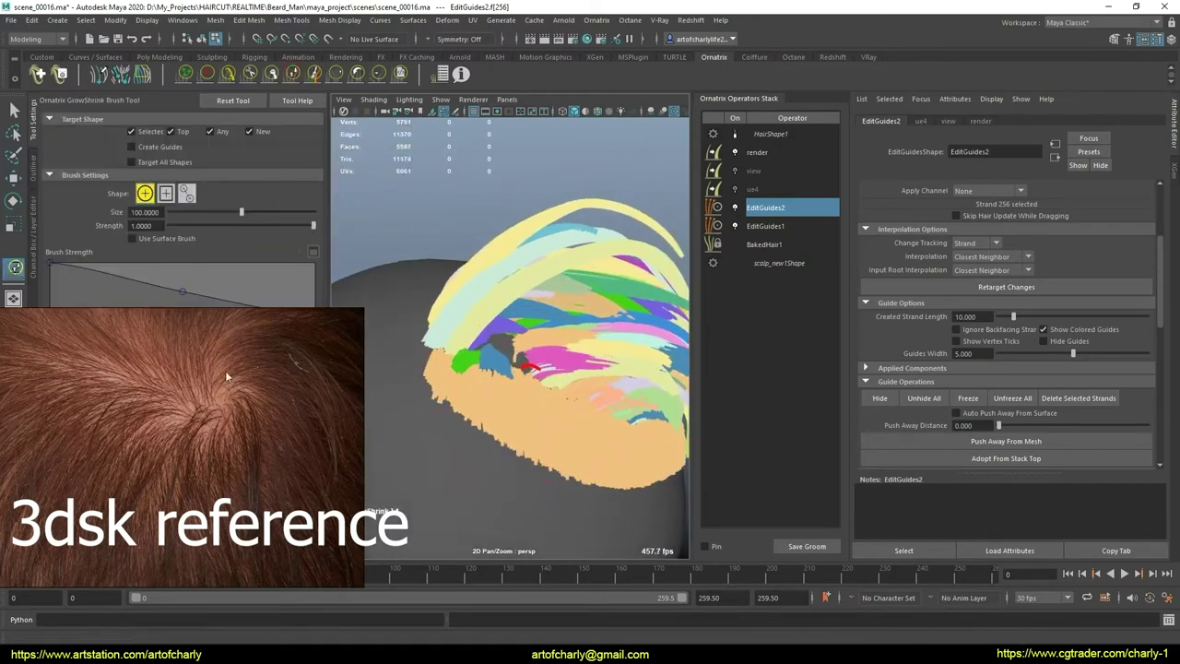
pyautogui.click(180, 394)
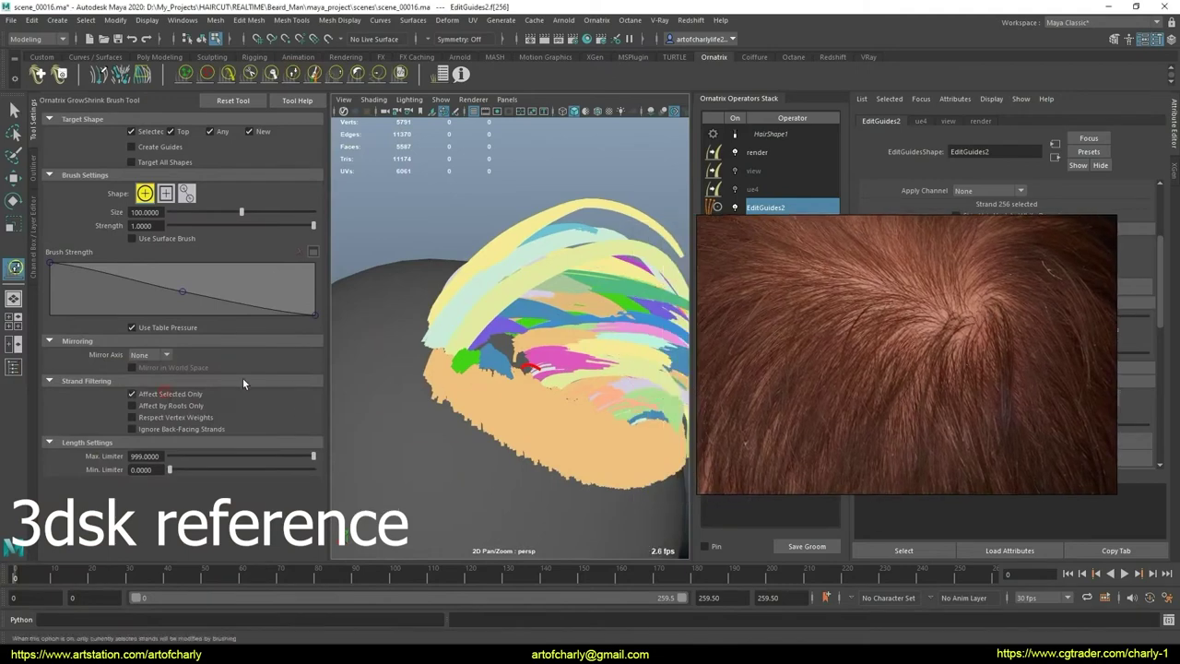
pyautogui.moveTo(396, 382)
pyautogui.keyDown('alt'); pyautogui.mouseDown()
pyautogui.moveTo(528, 397)
pyautogui.moveTo(568, 427)
pyautogui.mouseUp(); pyautogui.keyUp('alt')
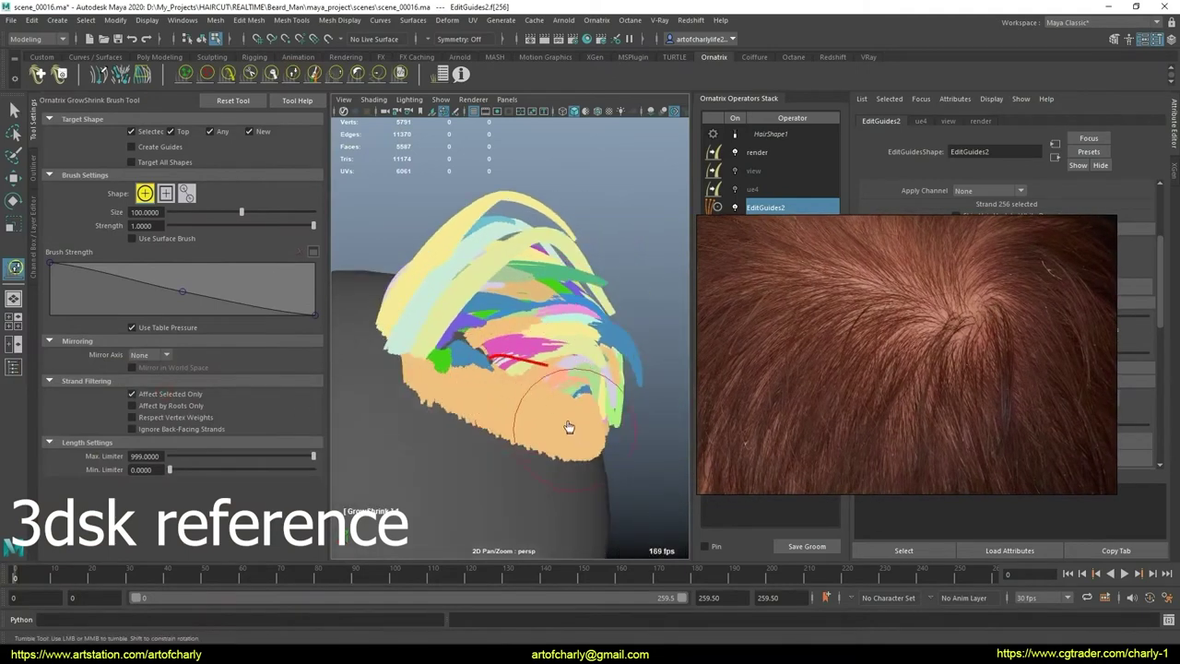
# Step: With the Comb Brush, sweep the red crown guide into a long arc from the bald whorl centre
pyautogui.click(249, 73)
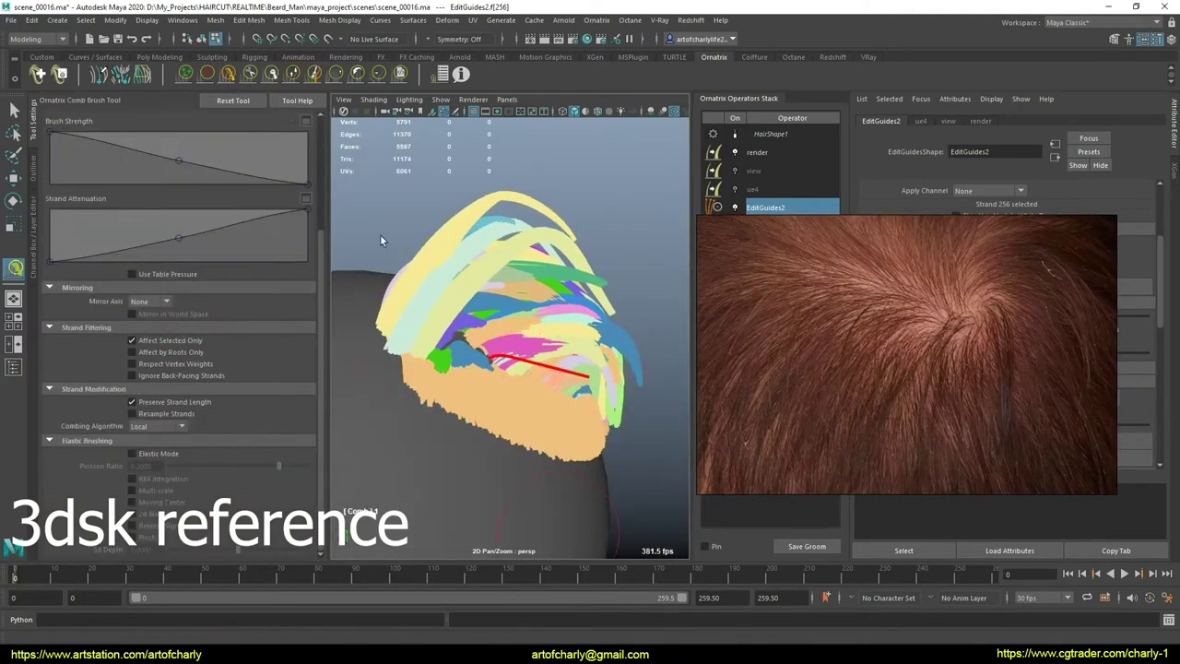
pyautogui.keyDown('alt'); pyautogui.moveTo(380, 234); pyautogui.dragTo(577, 364); pyautogui.keyUp('alt')
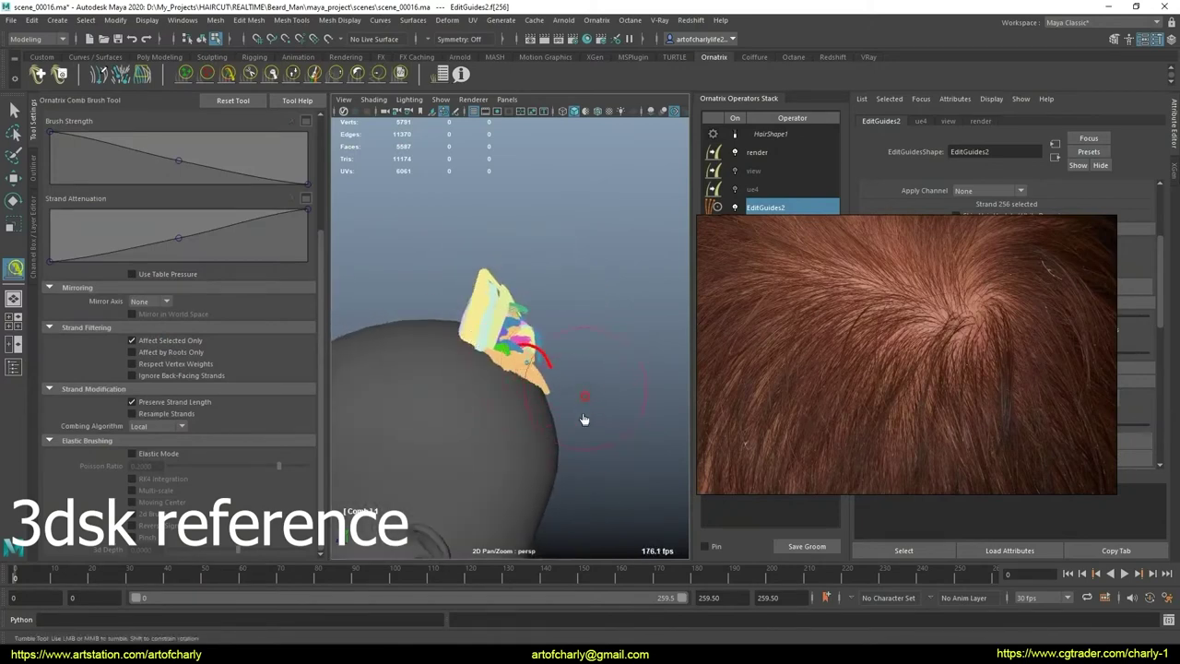
pyautogui.moveTo(583, 419)
pyautogui.keyDown('alt'); pyautogui.mouseDown()
pyautogui.moveTo(490, 403)
pyautogui.moveTo(499, 476)
pyautogui.mouseUp(); pyautogui.keyUp('alt')
pyautogui.scroll(3, 498, 407)
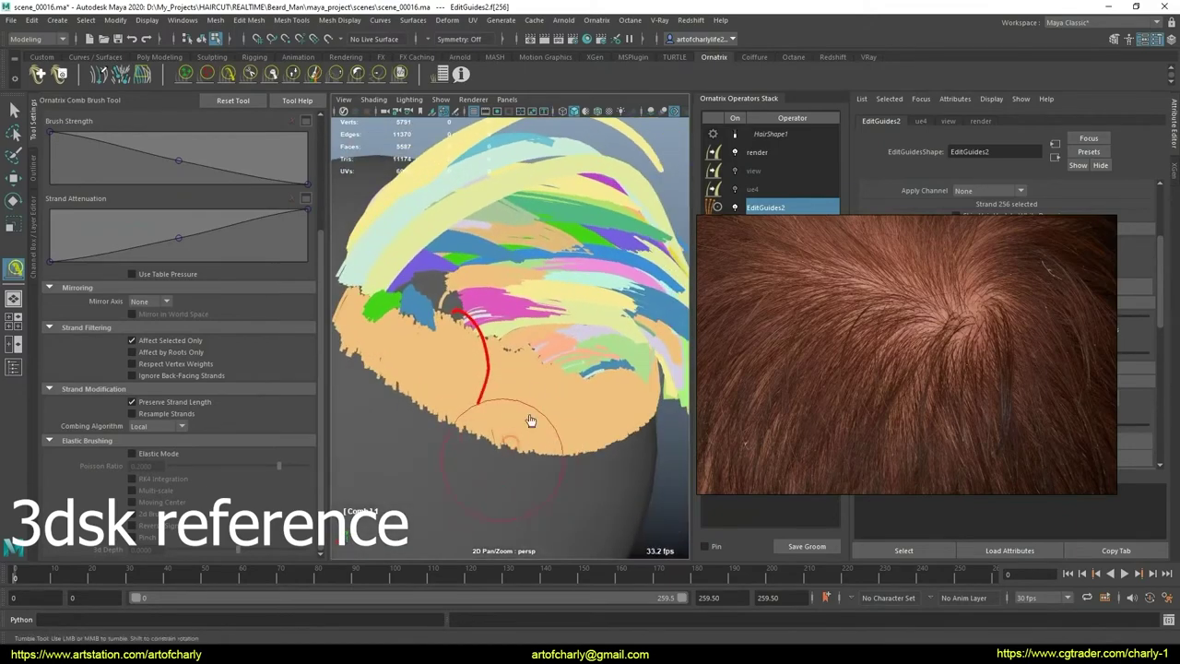
pyautogui.keyDown('alt'); pyautogui.moveTo(530, 420); pyautogui.dragTo(488, 409); pyautogui.keyUp('alt')
pyautogui.scroll(3, 498, 368)
pyautogui.press('q')
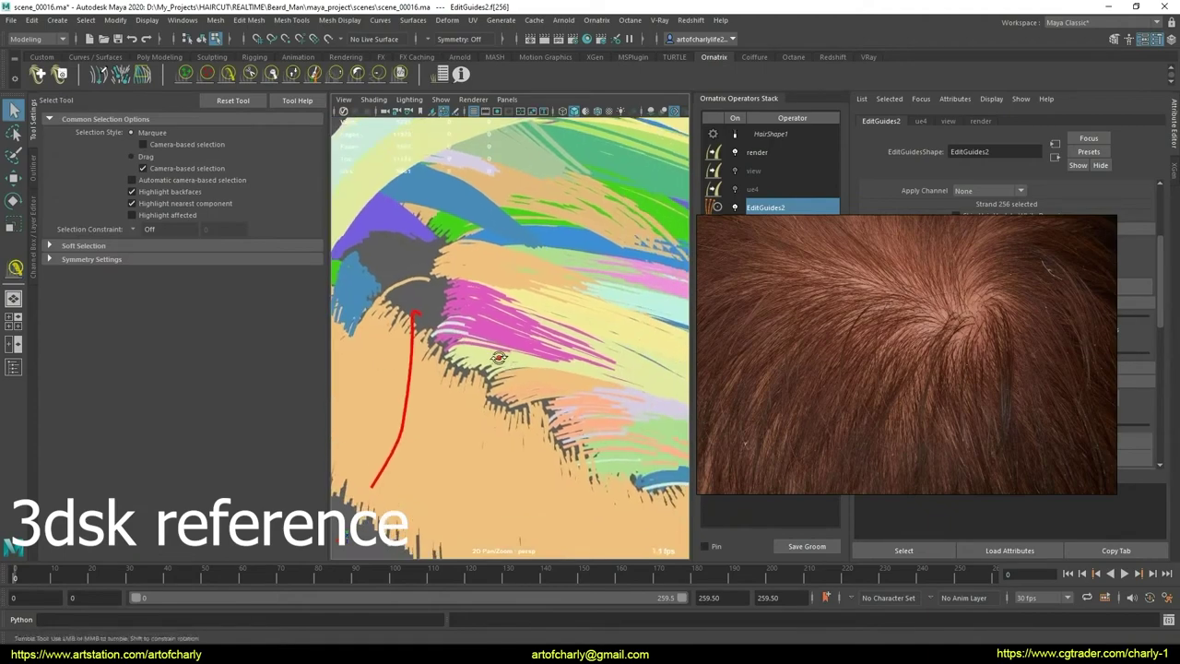
pyautogui.scroll(-8, 499, 341)
pyautogui.moveTo(453, 348)
pyautogui.keyDown('alt'); pyautogui.mouseDown()
pyautogui.moveTo(498, 373)
pyautogui.moveTo(514, 339)
pyautogui.mouseUp(); pyautogui.keyUp('alt')
pyautogui.scroll(5, 497, 372)
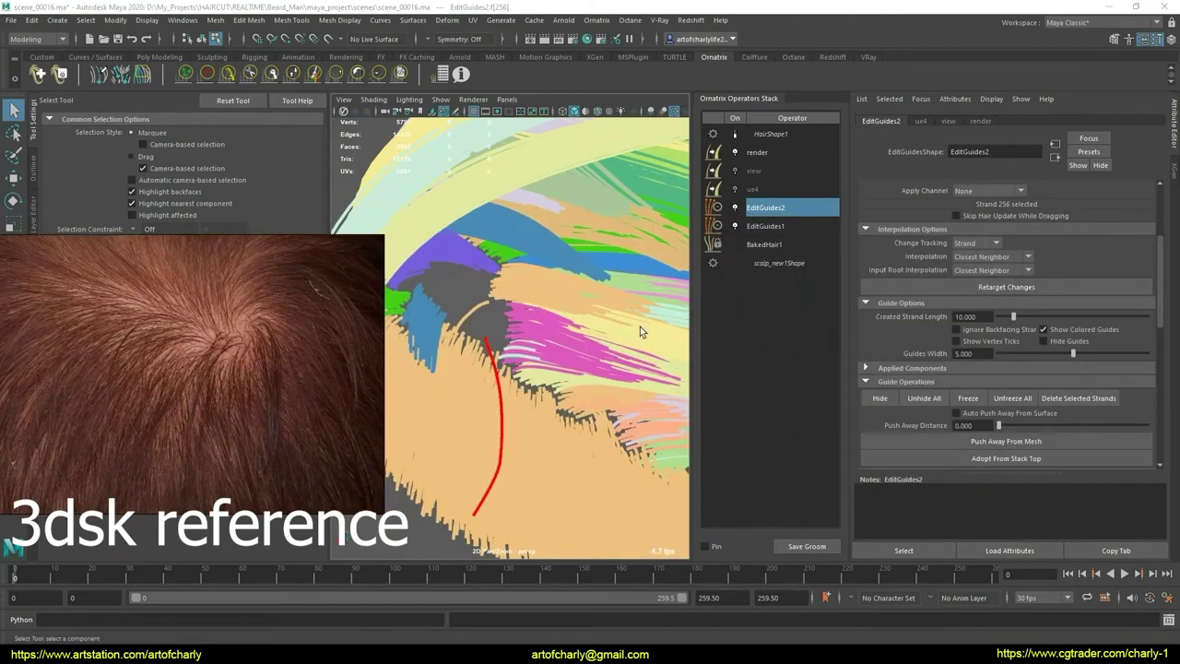
# Step: Check Use Strand Groups and Select By Group in EditGuides2, then pick crown groups and the single guide
pyautogui.scroll(-5, 1158, 320)
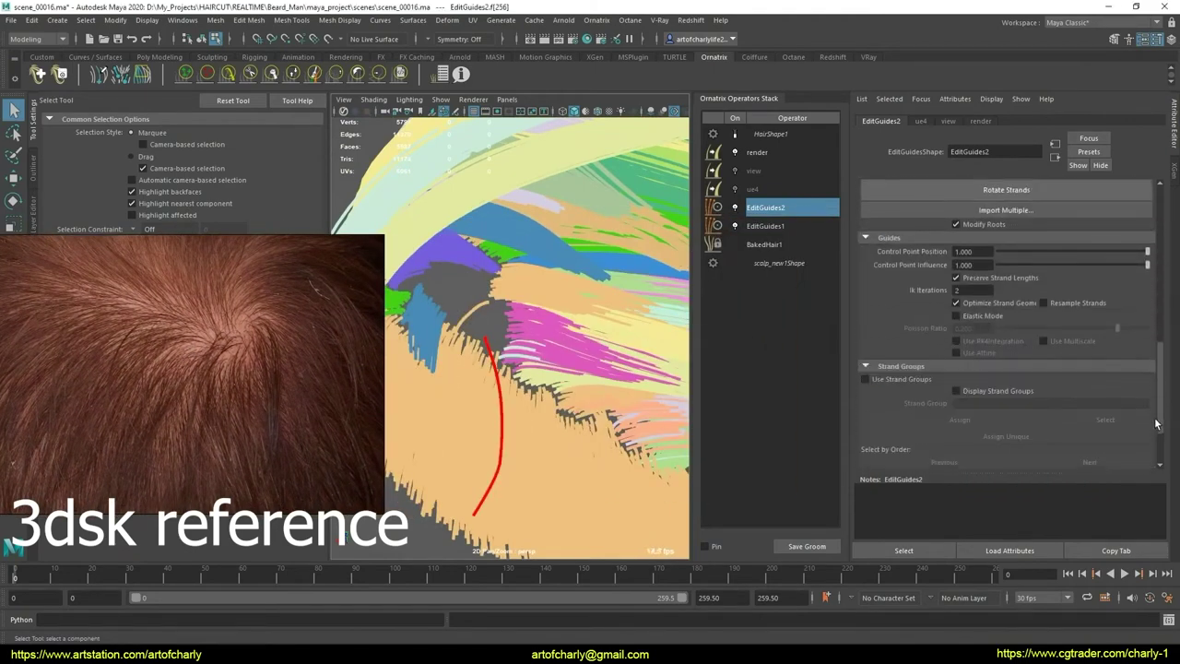
pyautogui.scroll(-5, 912, 332)
pyautogui.click(913, 329)
pyautogui.click(984, 421)
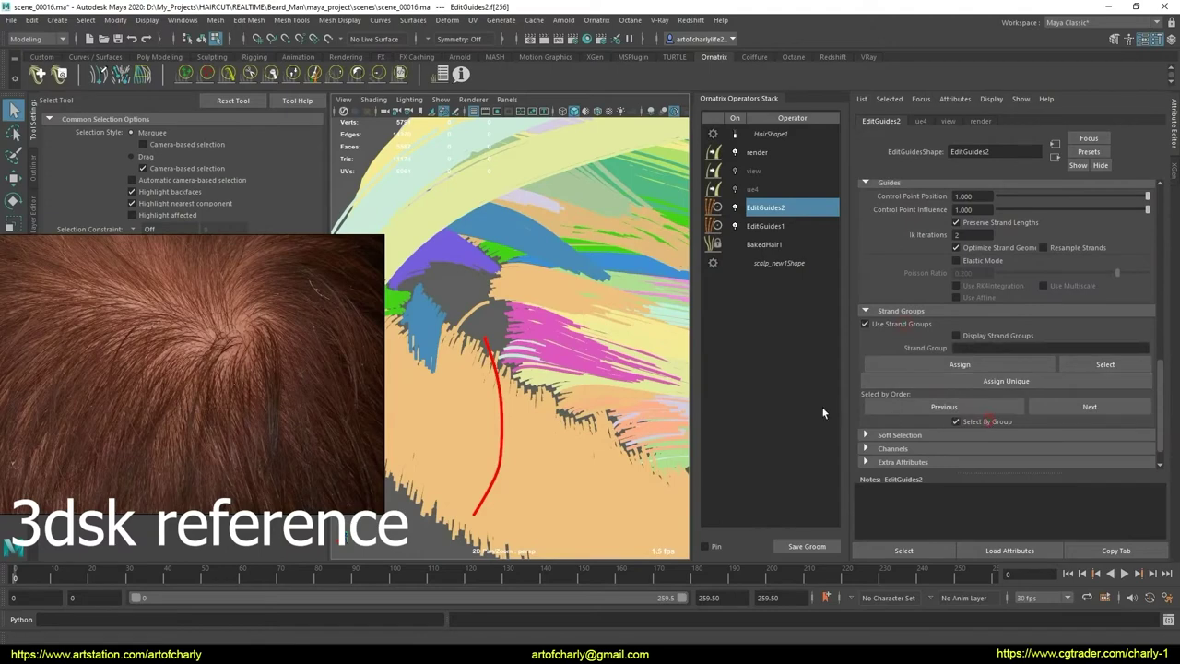
pyautogui.click(513, 329)
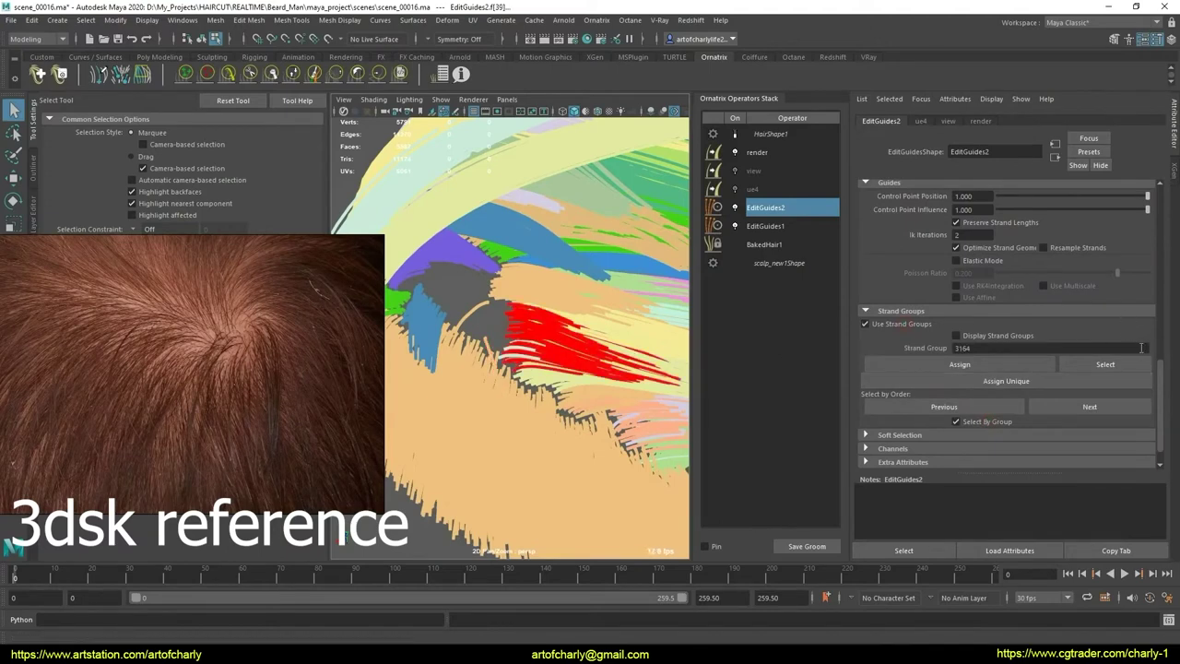
pyautogui.scroll(-1, 1014, 354)
pyautogui.write('1')
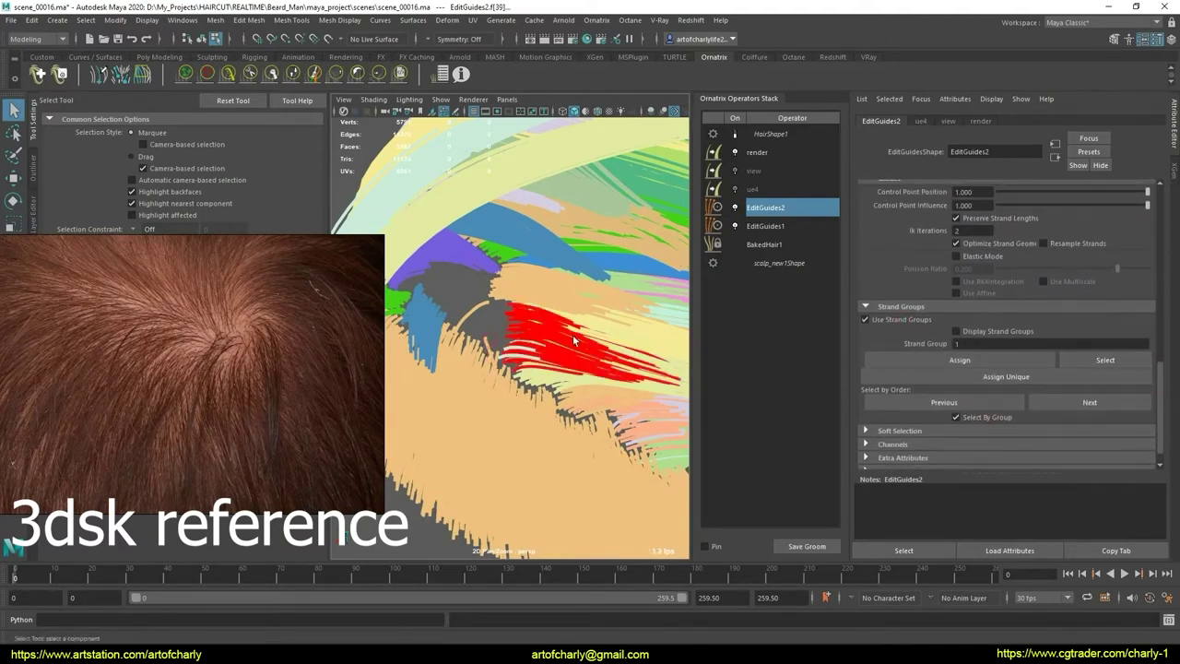
pyautogui.click(590, 406)
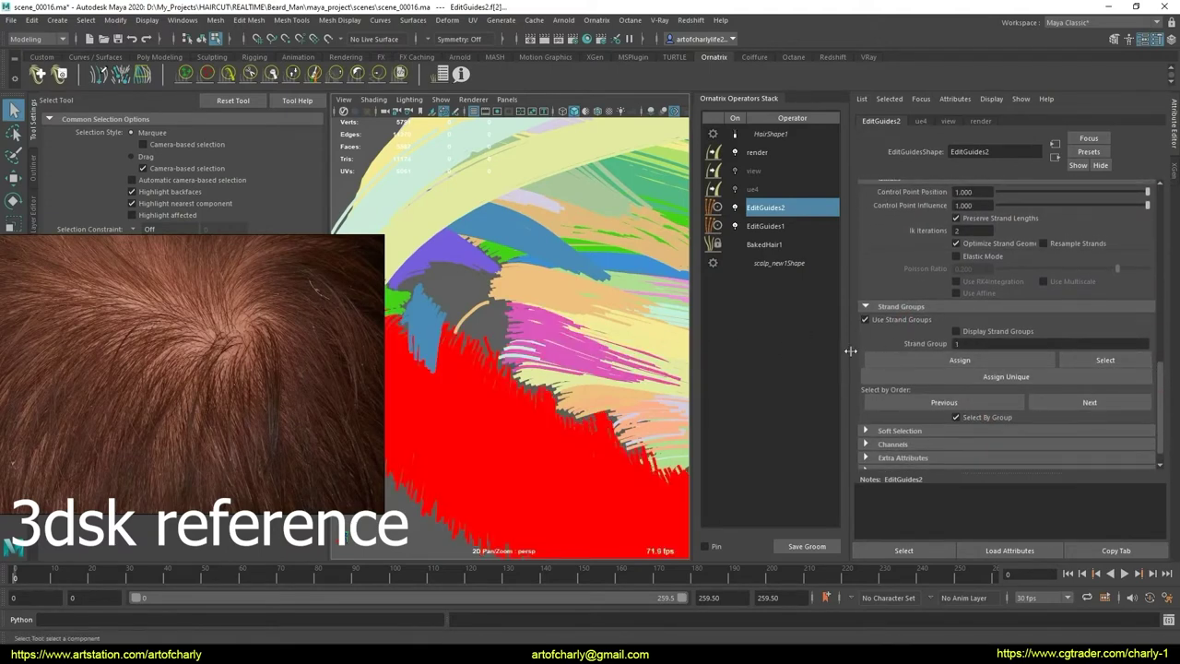
pyautogui.click(488, 345)
pyautogui.click(985, 360)
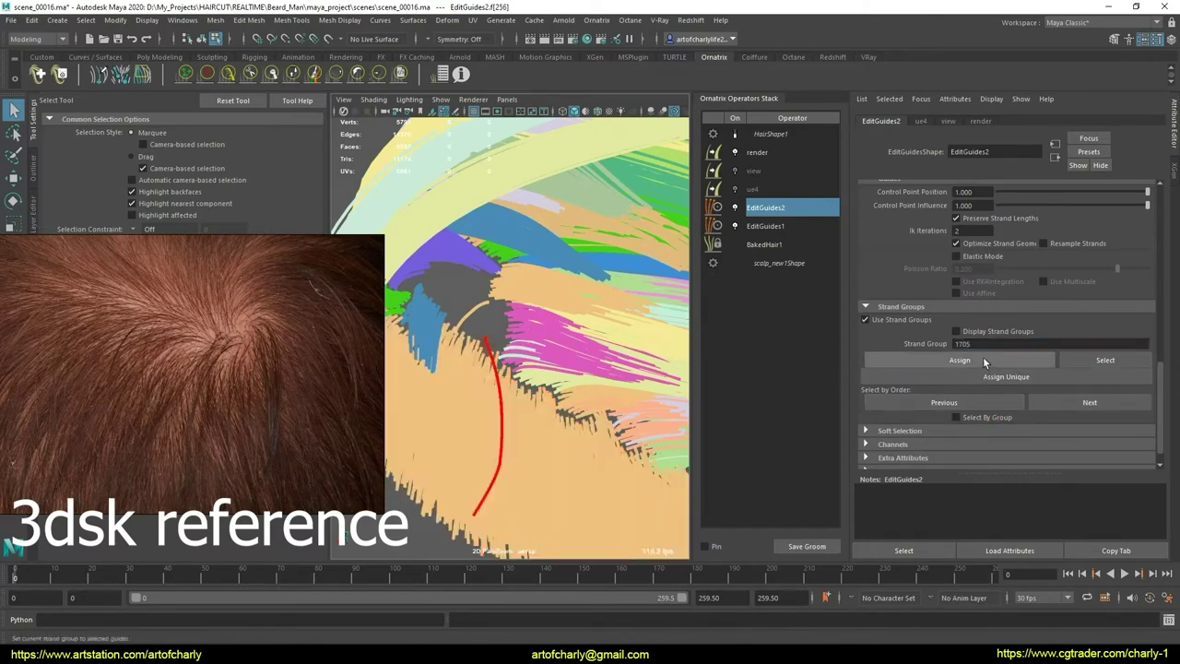
# Step: Switch between EditGuides1 and EditGuides2, entering guide selection mode in each and clearing the selection
pyautogui.click(464, 320)
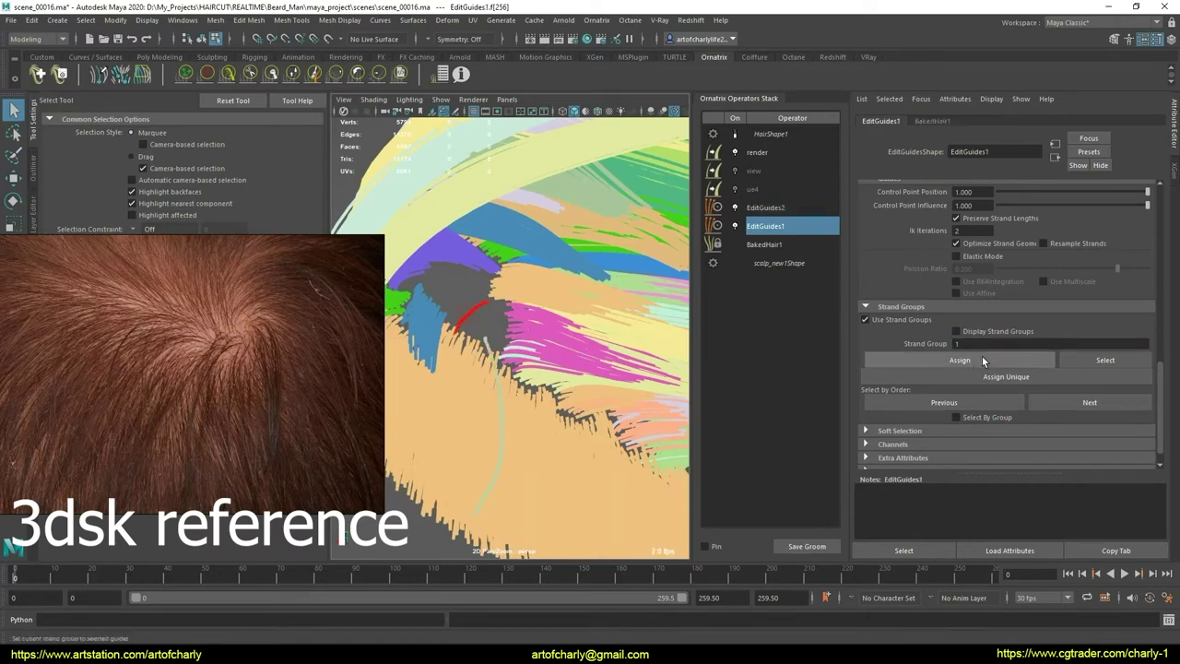
pyautogui.click(977, 343)
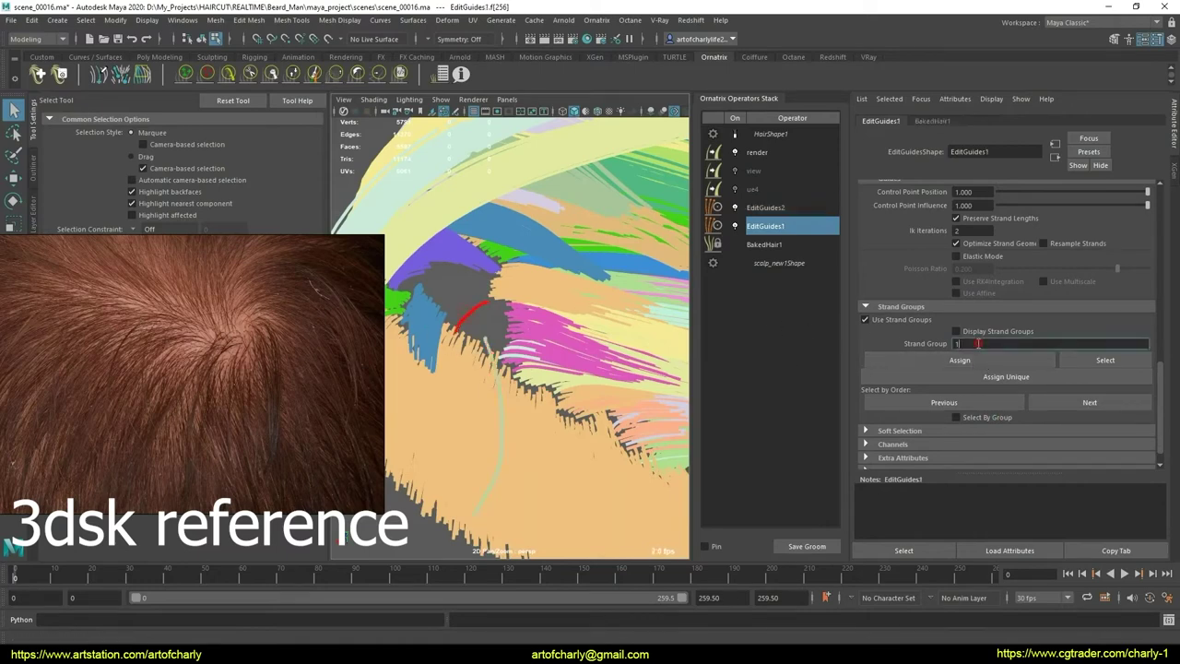
pyautogui.click(766, 208)
pyautogui.click(779, 228)
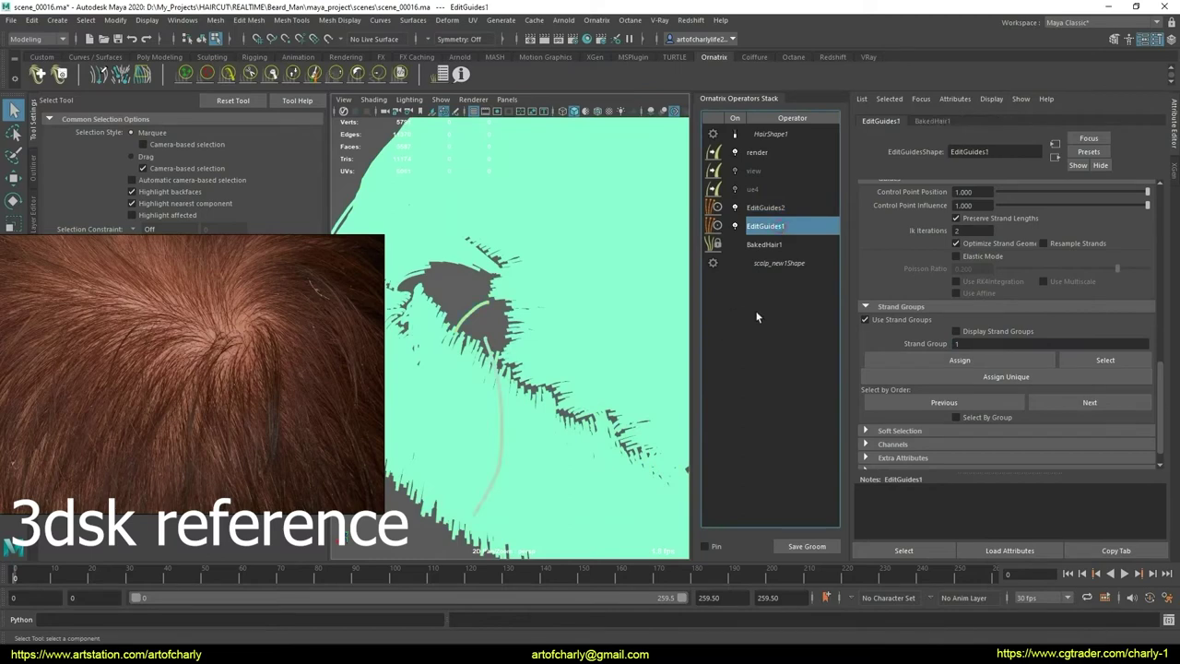
pyautogui.moveTo(1158, 355); pyautogui.dragTo(1140, 187)
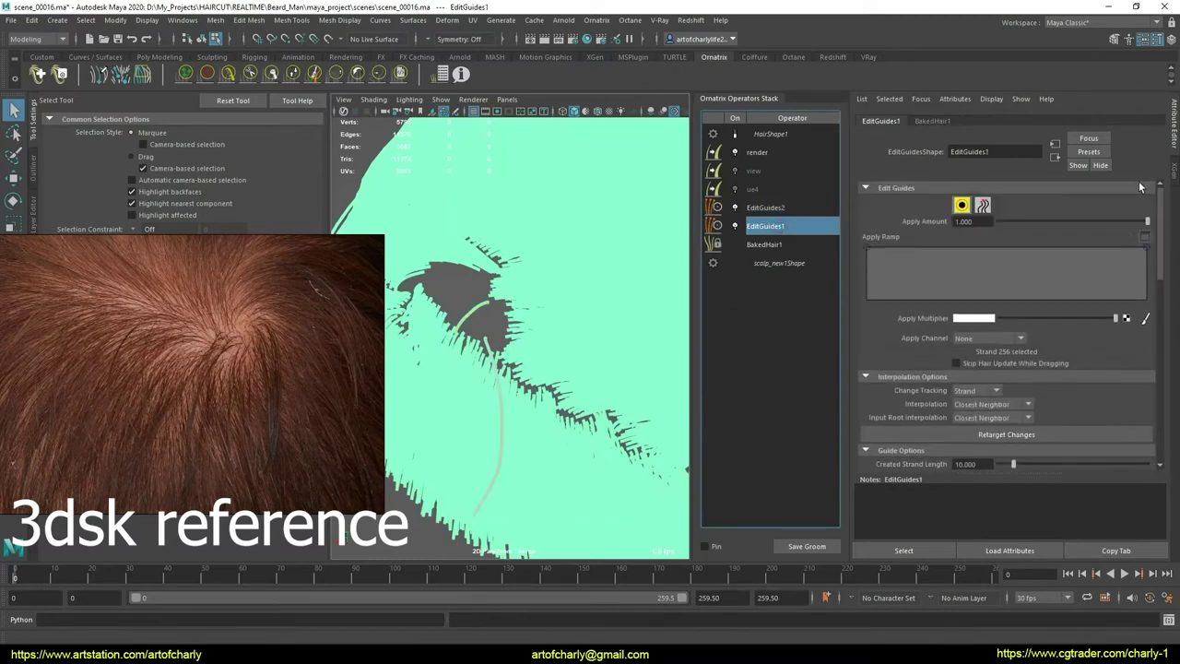
pyautogui.click(961, 205)
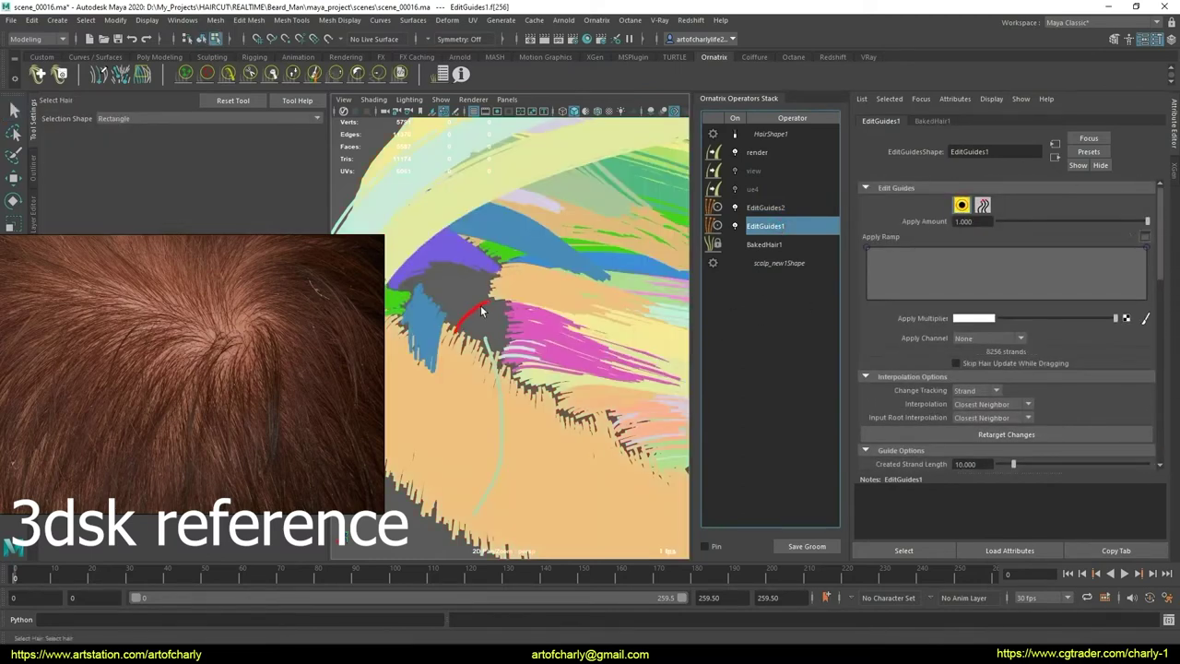
pyautogui.click(764, 207)
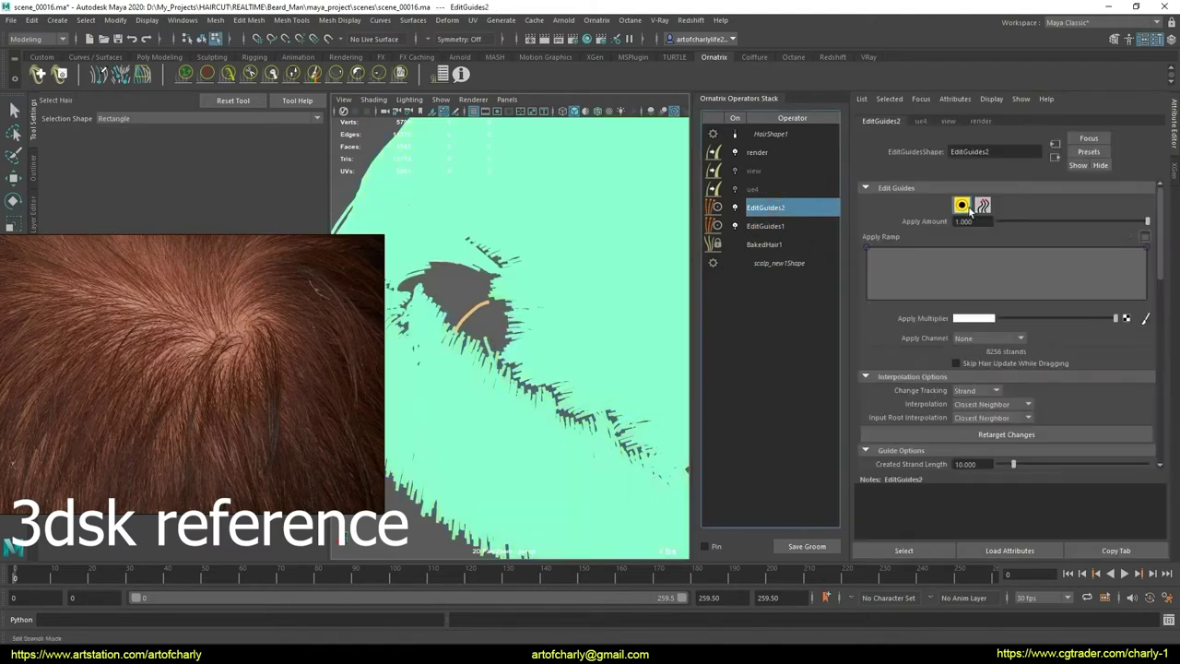
pyautogui.click(963, 206)
pyautogui.click(490, 317)
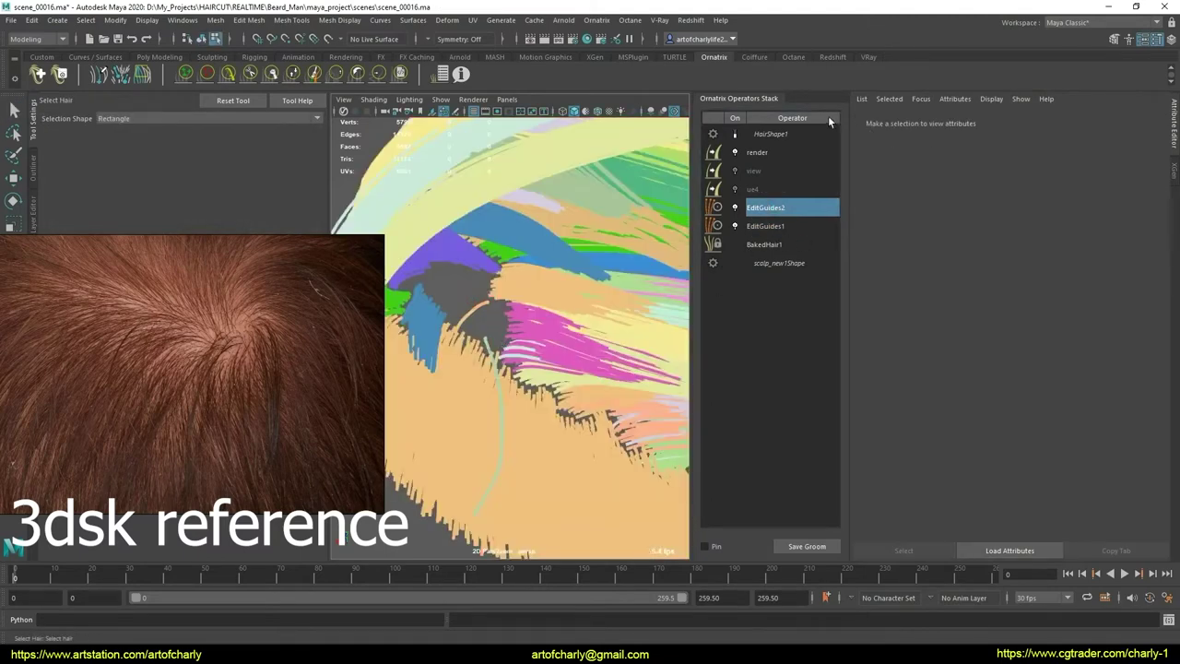
# Step: Reselect the crown guide strand and zoom in close on it
pyautogui.keyDown('alt'); pyautogui.moveTo(608, 288); pyautogui.dragTo(599, 269); pyautogui.keyUp('alt')
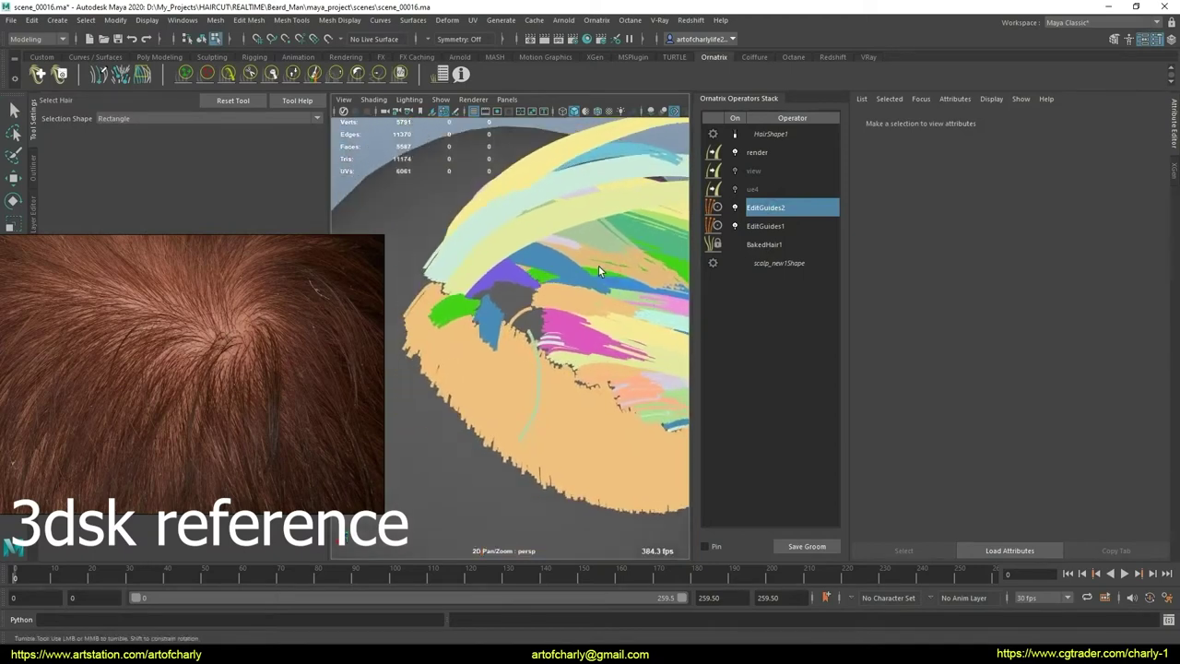
pyautogui.moveTo(542, 348)
pyautogui.keyDown('alt'); pyautogui.mouseDown()
pyautogui.moveTo(516, 335)
pyautogui.moveTo(487, 343)
pyautogui.moveTo(486, 332)
pyautogui.mouseUp(); pyautogui.keyUp('alt')
pyautogui.click(485, 339)
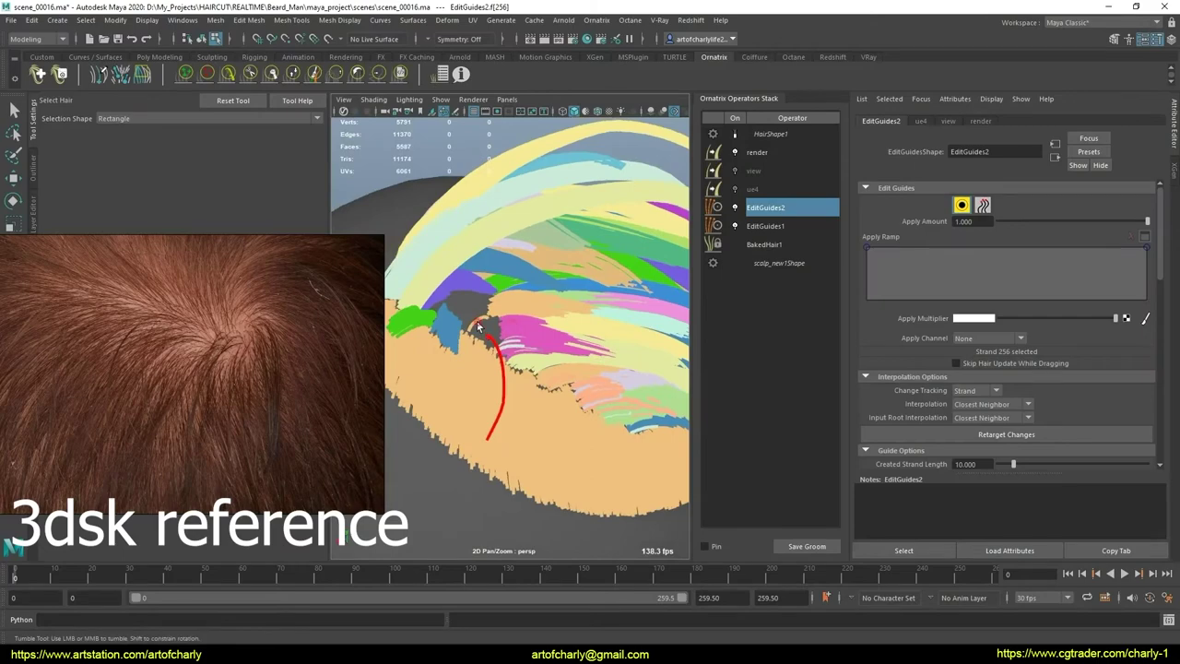
pyautogui.click(478, 328)
pyautogui.click(495, 343)
pyautogui.keyDown('alt'); pyautogui.moveTo(495, 344); pyautogui.dragTo(614, 210, button='right'); pyautogui.keyUp('alt')
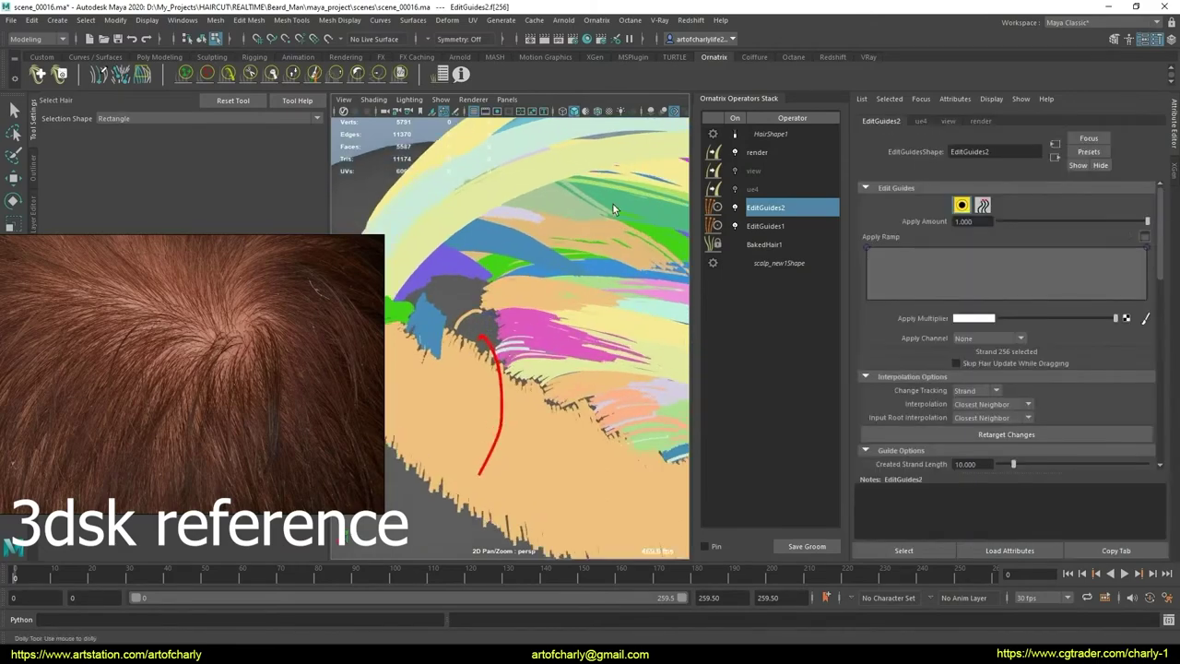
# Step: Enable HairShape1's generated hair and inspect the hair flow around the crown
pyautogui.click(734, 133)
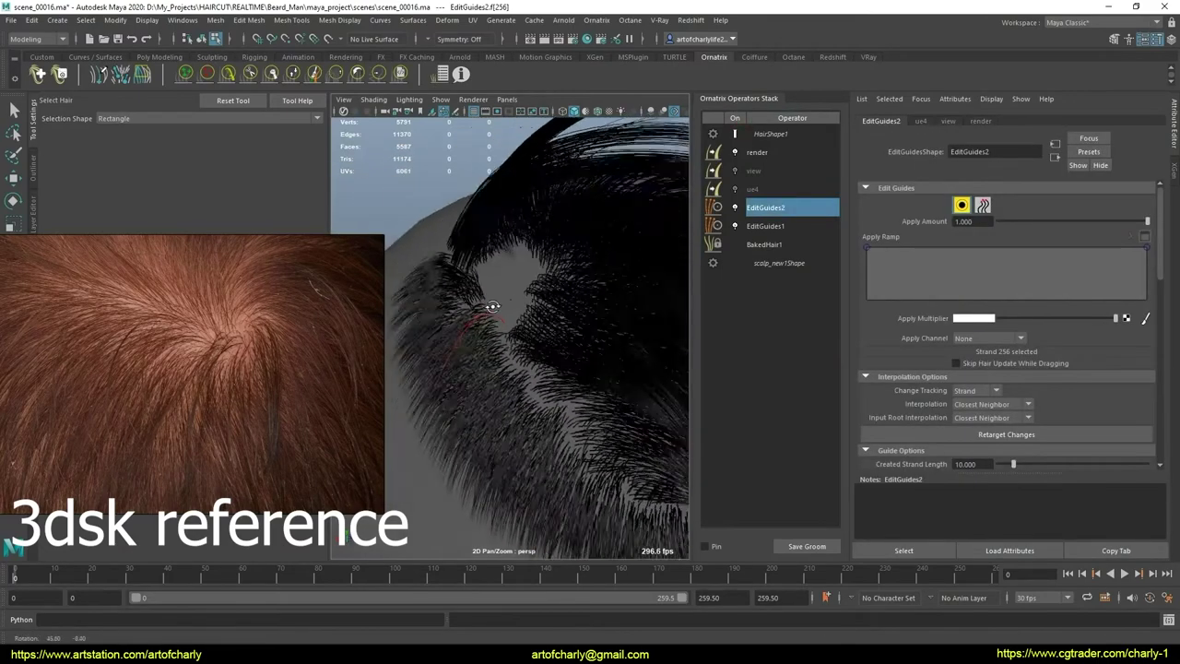
pyautogui.moveTo(549, 296)
pyautogui.keyDown('alt'); pyautogui.mouseDown()
pyautogui.moveTo(577, 277)
pyautogui.moveTo(535, 295)
pyautogui.moveTo(585, 276)
pyautogui.mouseUp(); pyautogui.keyUp('alt')
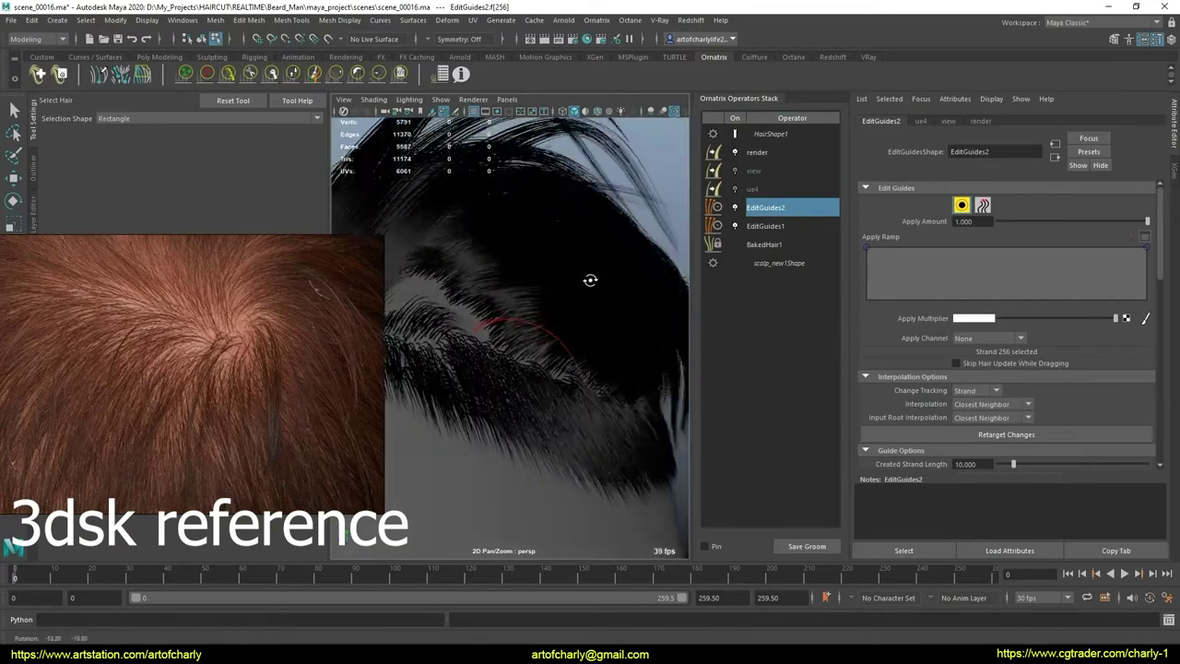
pyautogui.click(734, 133)
pyautogui.click(734, 134)
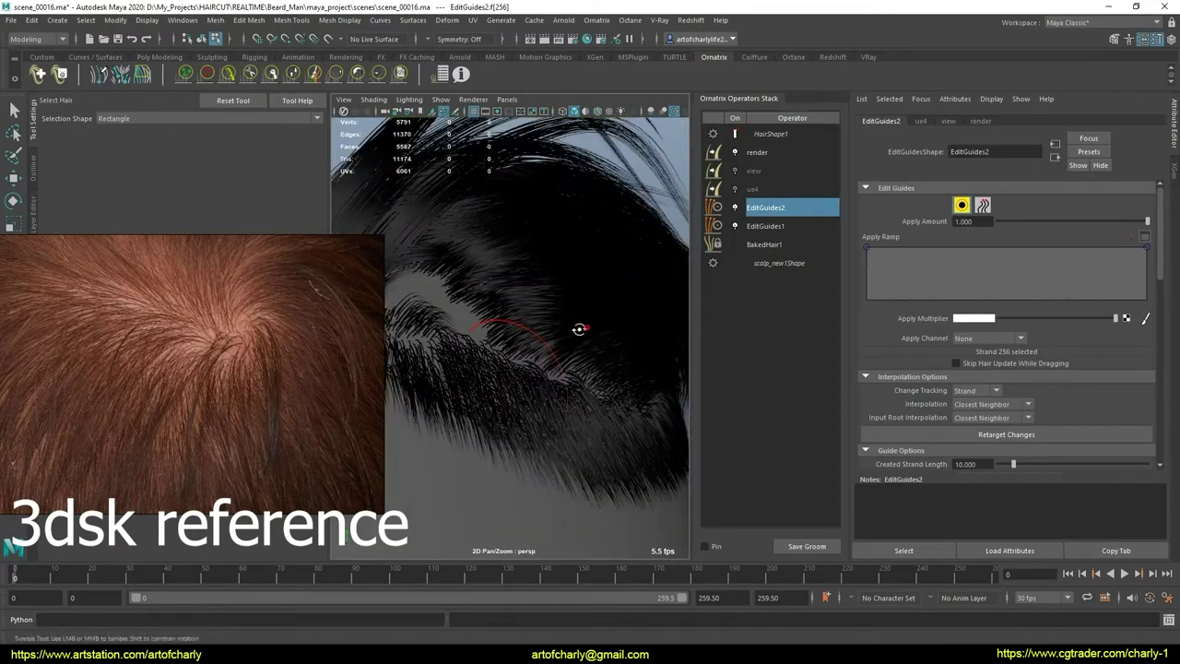
pyautogui.moveTo(584, 329)
pyautogui.keyDown('alt'); pyautogui.mouseDown()
pyautogui.moveTo(550, 330)
pyautogui.moveTo(621, 311)
pyautogui.moveTo(526, 332)
pyautogui.moveTo(421, 212)
pyautogui.mouseUp(); pyautogui.keyUp('alt')
# Step: Activate the Plant Guide Tool under Roots, with Guide Length 50 and Point Count 10
pyautogui.scroll(-2, 933, 348)
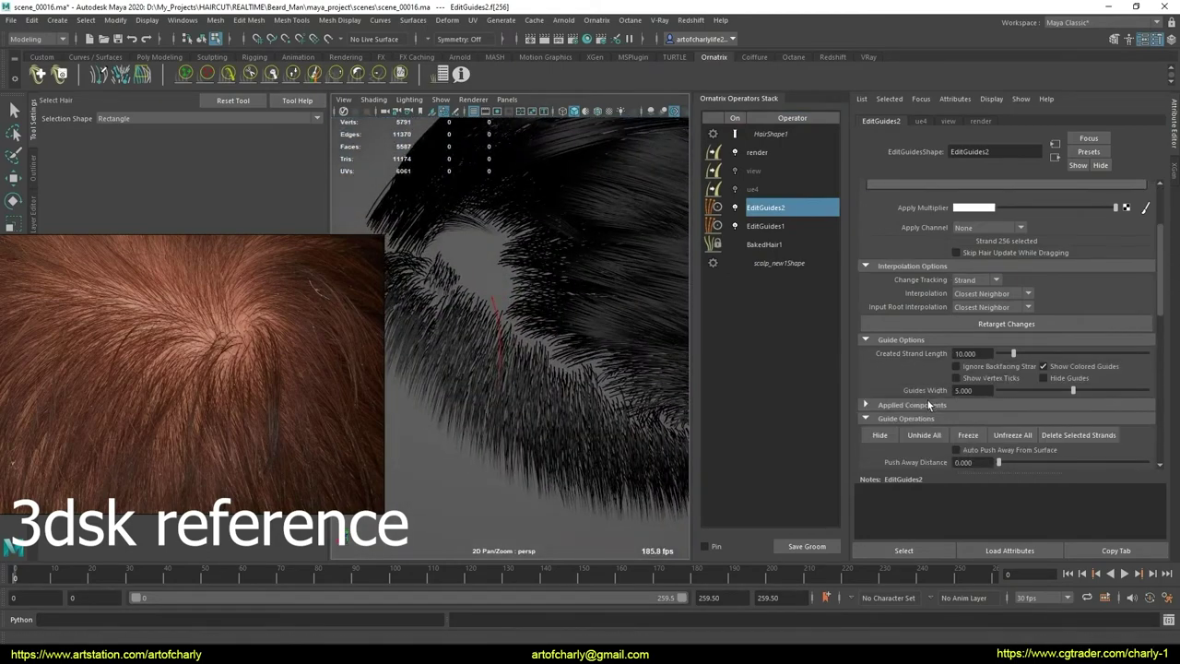
pyautogui.scroll(-2, 922, 360)
pyautogui.scroll(-2, 908, 366)
pyautogui.click(1000, 381)
# Step: Rotate the red crown guide so it curves along the whorl
pyautogui.scroll(3, 561, 415)
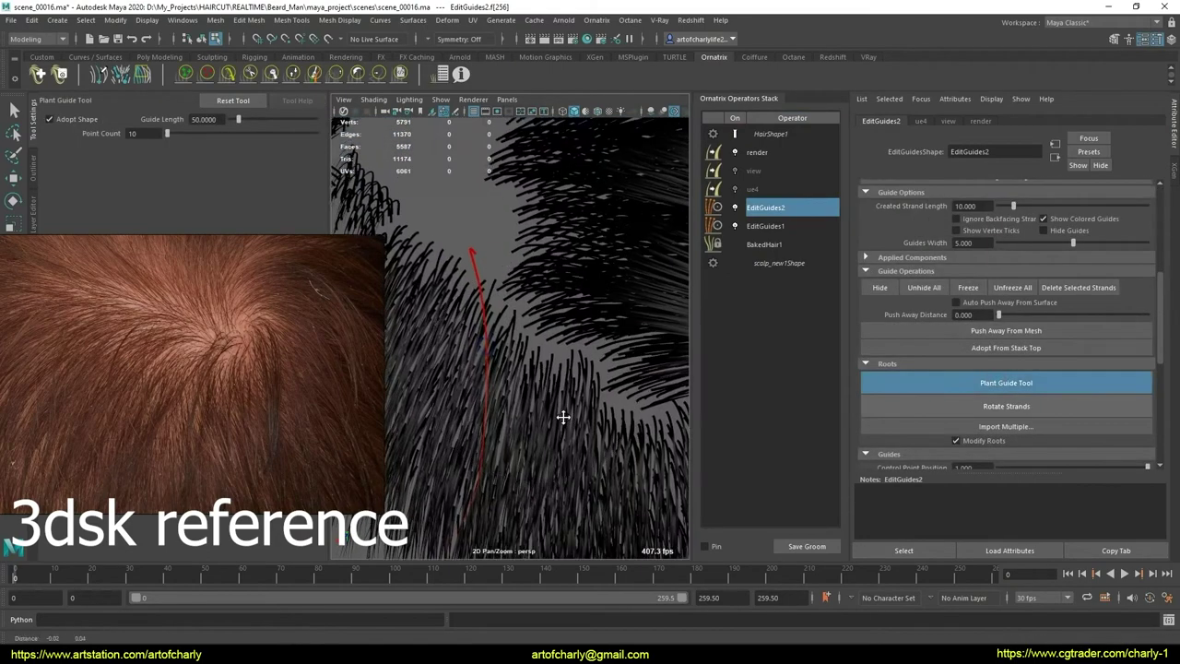
pyautogui.moveTo(562, 416)
pyautogui.keyDown('alt'); pyautogui.mouseDown()
pyautogui.moveTo(550, 421)
pyautogui.moveTo(564, 361)
pyautogui.mouseUp(); pyautogui.keyUp('alt')
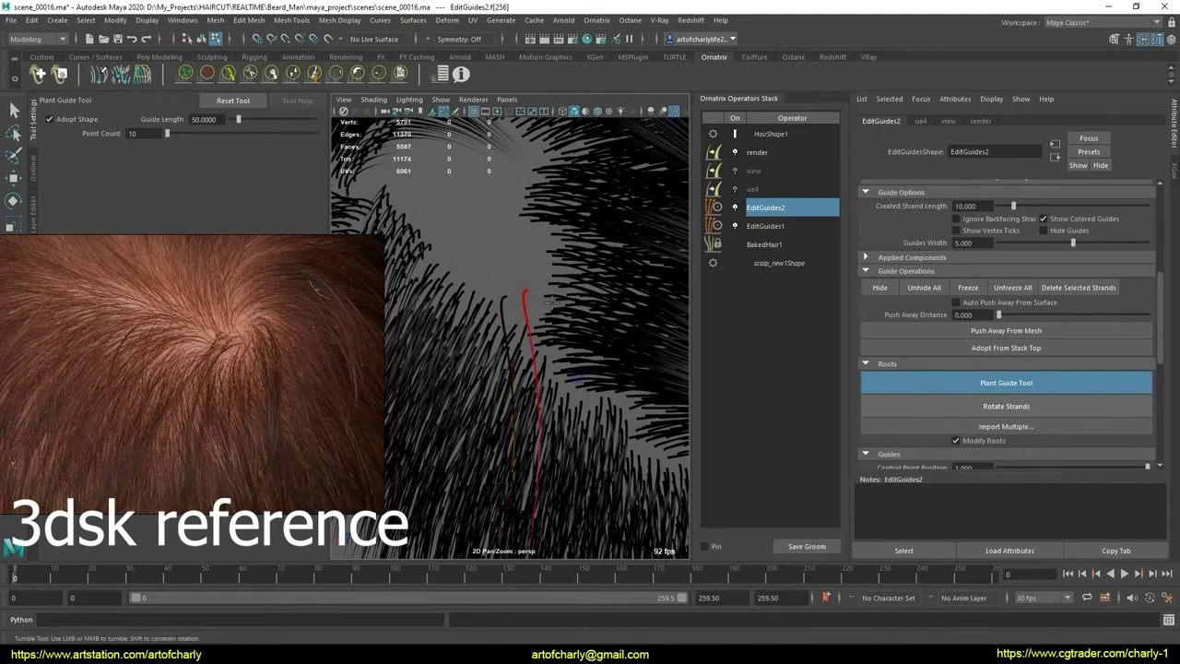
pyautogui.moveTo(510, 316)
pyautogui.keyDown('alt'); pyautogui.mouseDown()
pyautogui.moveTo(516, 350)
pyautogui.moveTo(541, 329)
pyautogui.moveTo(535, 364)
pyautogui.moveTo(518, 350)
pyautogui.mouseUp(); pyautogui.keyUp('alt')
pyautogui.press('e')
pyautogui.scroll(-3, 958, 318)
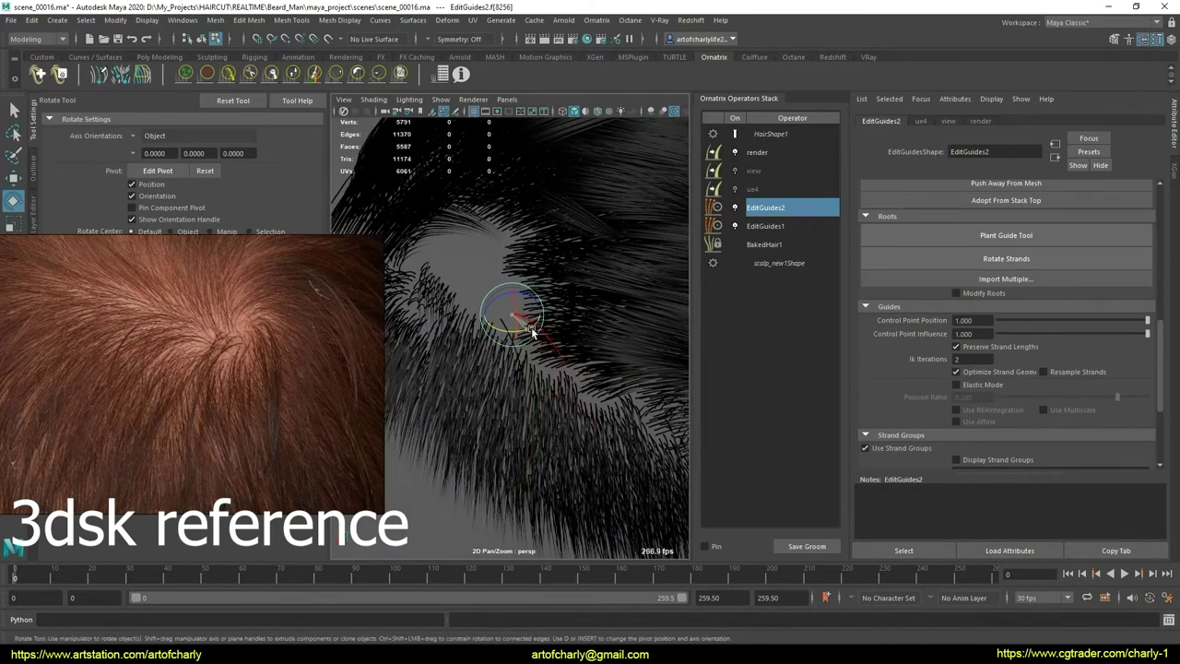
pyautogui.click(736, 135)
pyautogui.moveTo(553, 295)
pyautogui.keyDown('alt'); pyautogui.mouseDown()
pyautogui.moveTo(518, 343)
pyautogui.moveTo(514, 332)
pyautogui.moveTo(544, 406)
pyautogui.mouseUp(); pyautogui.keyUp('alt')
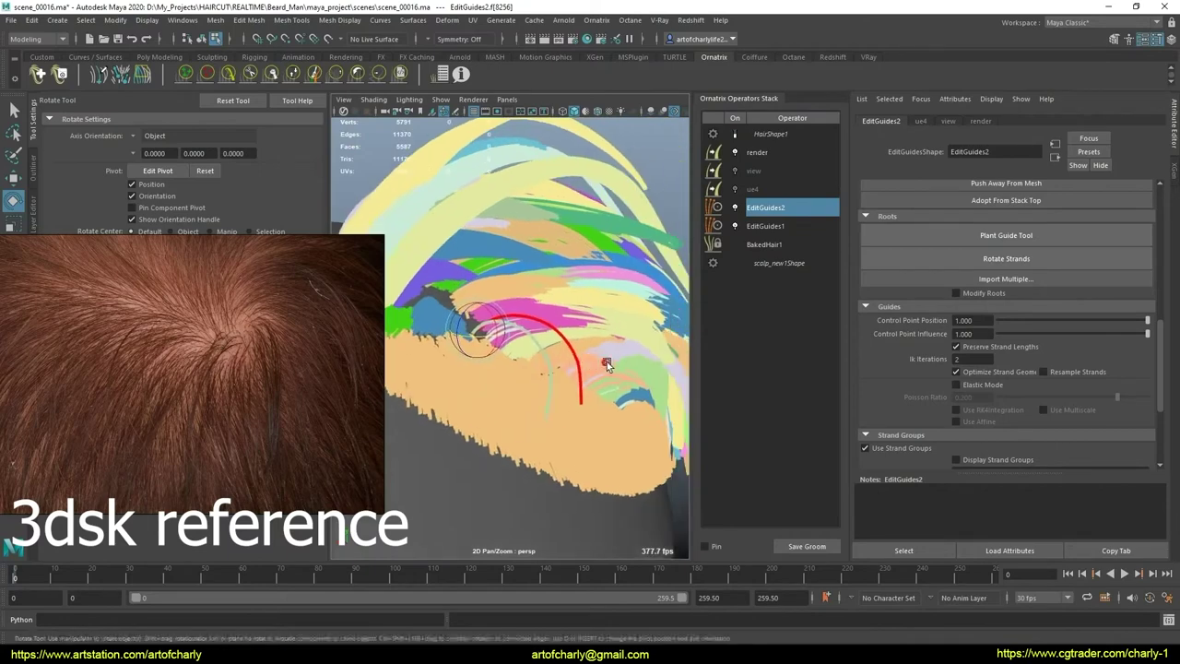
pyautogui.press('q')
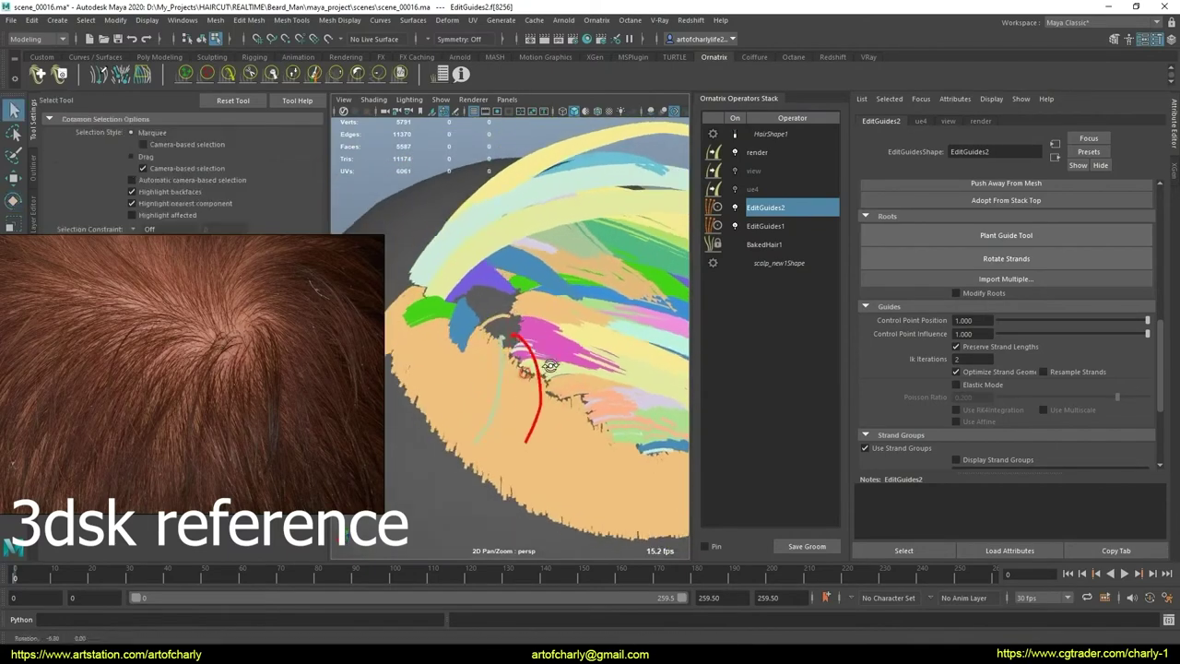
# Step: Open the EditGuides2 options, then bring up the BakedHair1 operator's settings via EditGuides1
pyautogui.keyDown('alt'); pyautogui.moveTo(543, 405); pyautogui.dragTo(559, 368); pyautogui.keyUp('alt')
pyautogui.rightClick(788, 212)
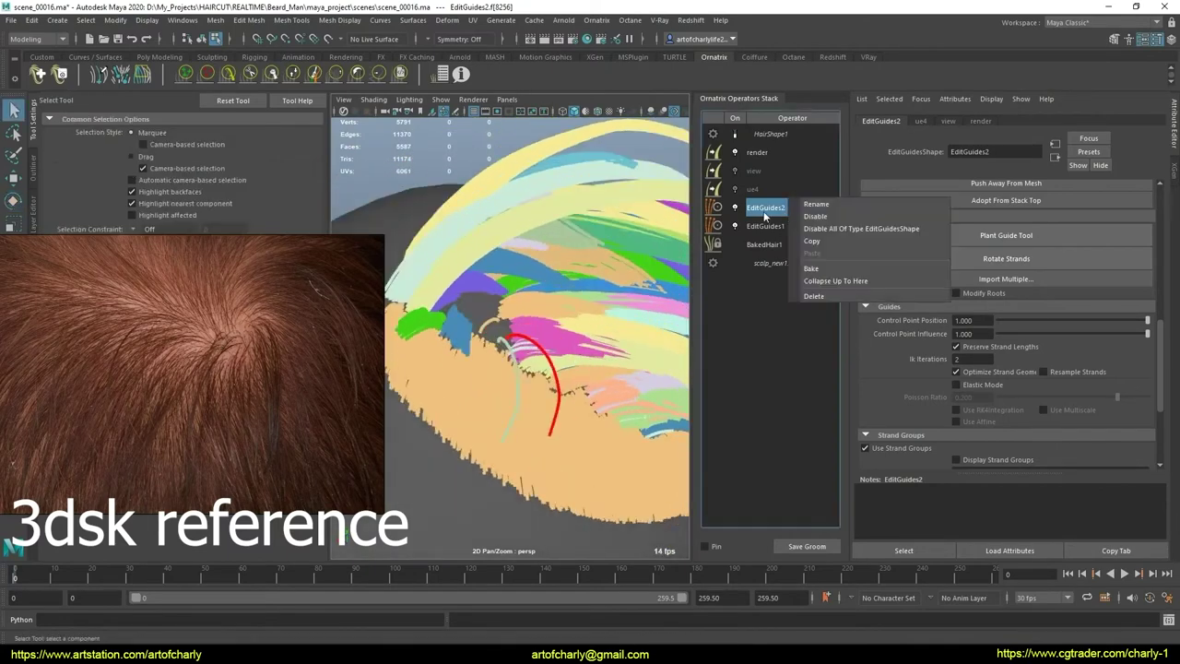
pyautogui.click(903, 216)
pyautogui.click(778, 226)
pyautogui.click(796, 244)
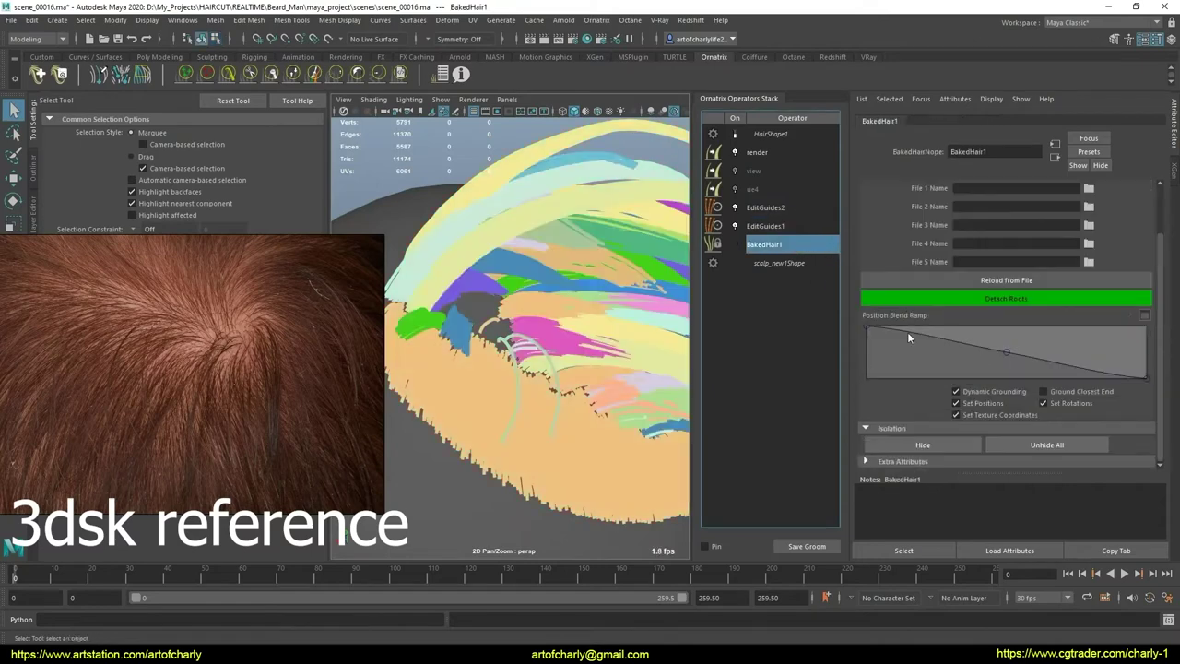
# Step: Show the final hair and collapse the stack up to EditGuides2 into a baked hair operator
pyautogui.click(735, 134)
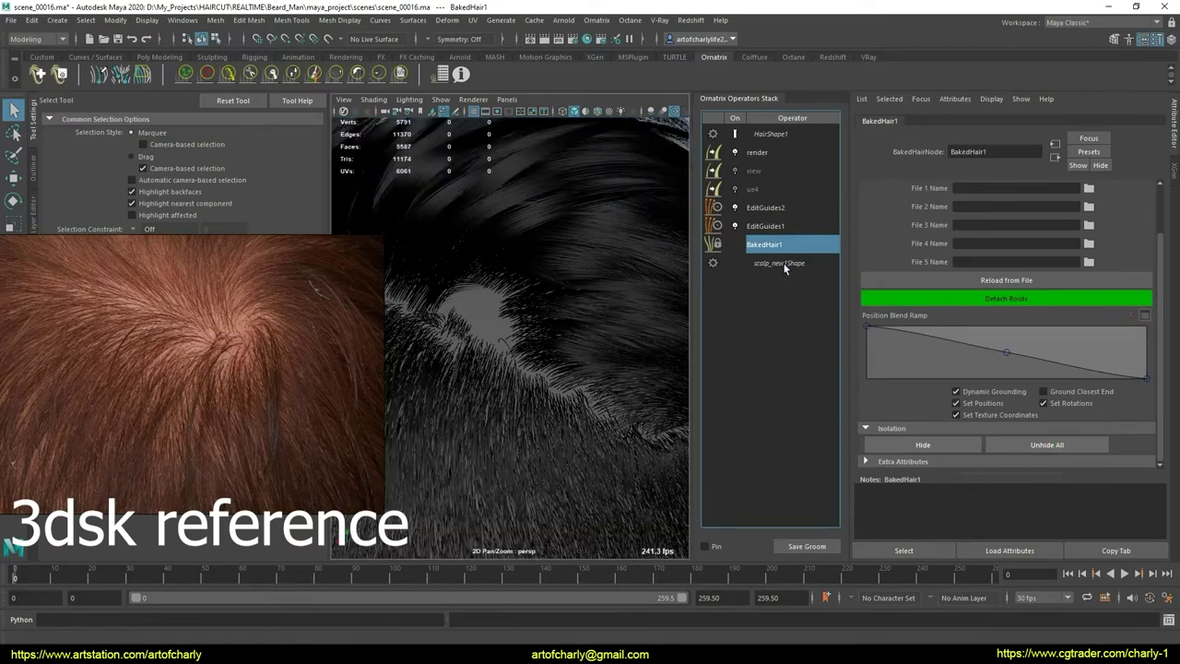
pyautogui.rightClick(791, 212)
pyautogui.click(842, 275)
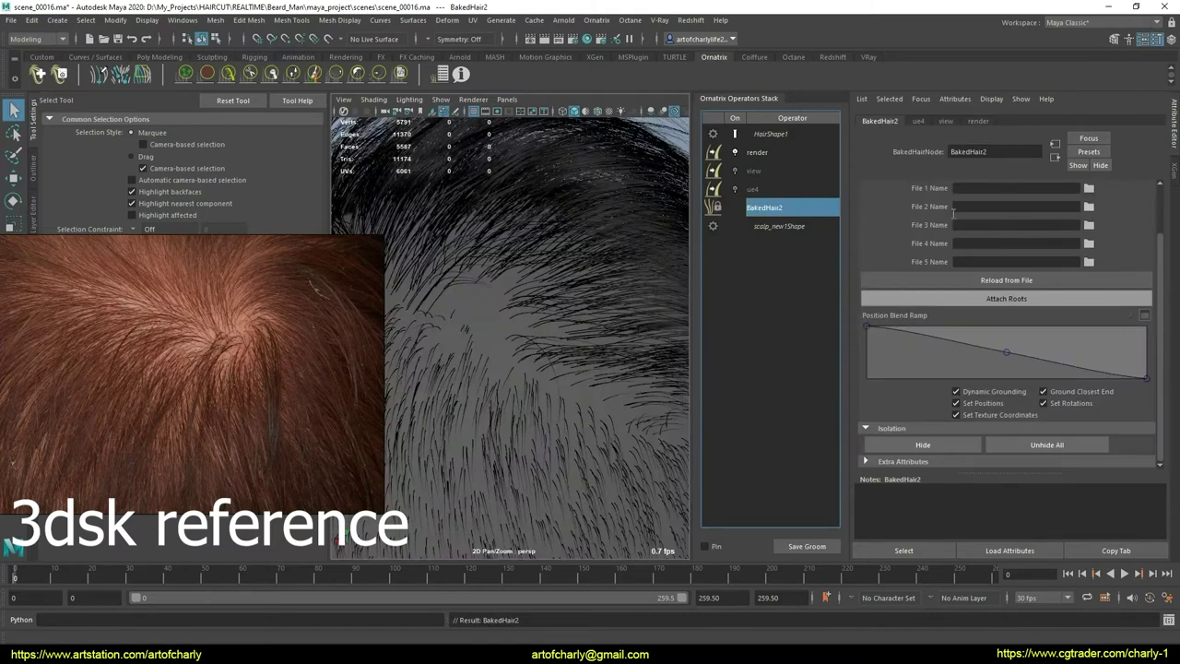
# Step: Uncheck Ground Closest End and set Display Fraction to 1.000
pyautogui.scroll(2, 959, 226)
pyautogui.scroll(-2, 974, 318)
pyautogui.click(1044, 392)
pyautogui.scroll(2, 970, 233)
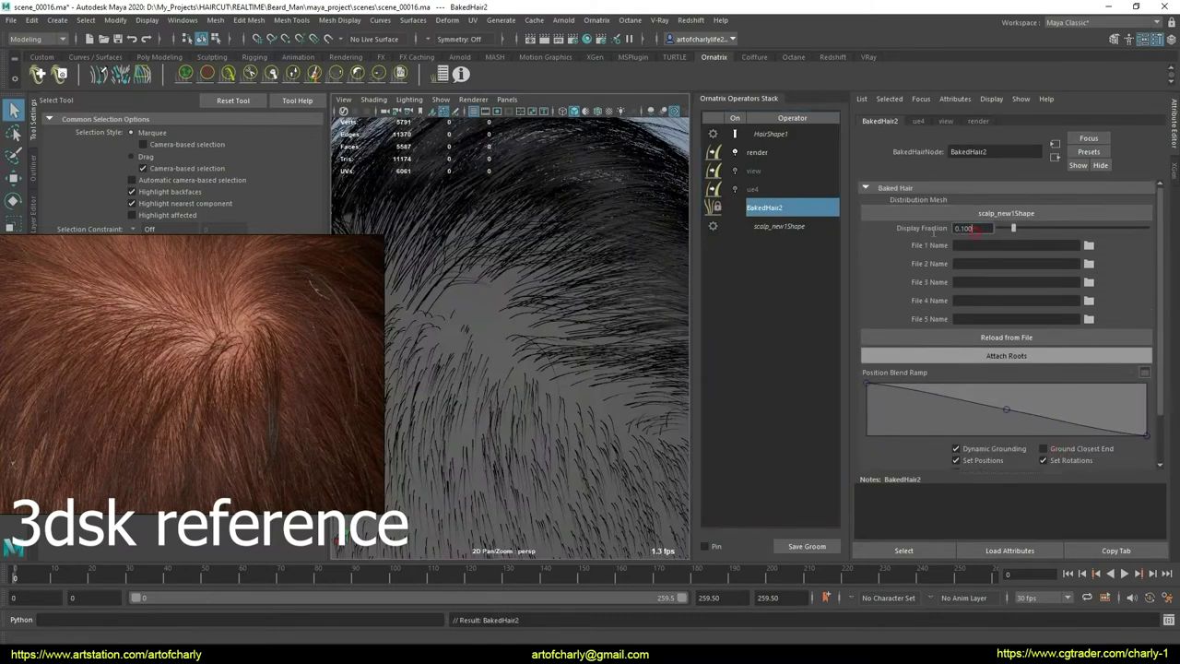
pyautogui.write('1')
pyautogui.press('Return')
pyautogui.keyDown('alt'); pyautogui.moveTo(540, 329); pyautogui.dragTo(623, 320); pyautogui.keyUp('alt')
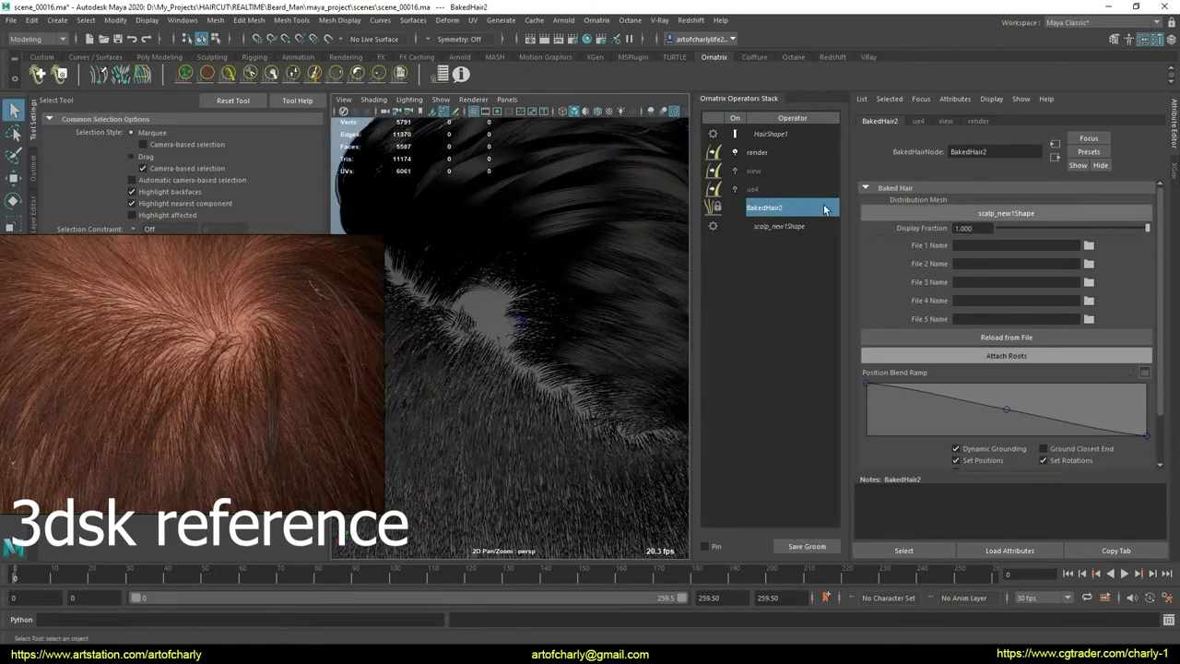
# Step: Rename the BakedHair2 operator to BakedHair1
pyautogui.doubleClick(781, 209)
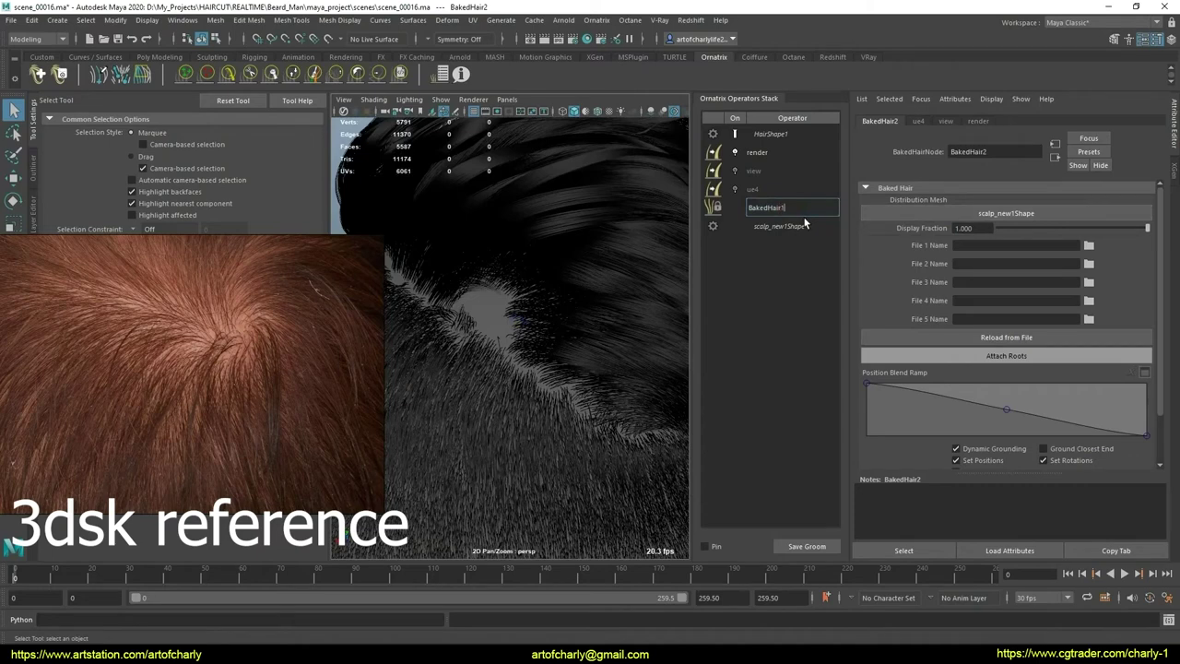
pyautogui.press('Return')
pyautogui.click(783, 136)
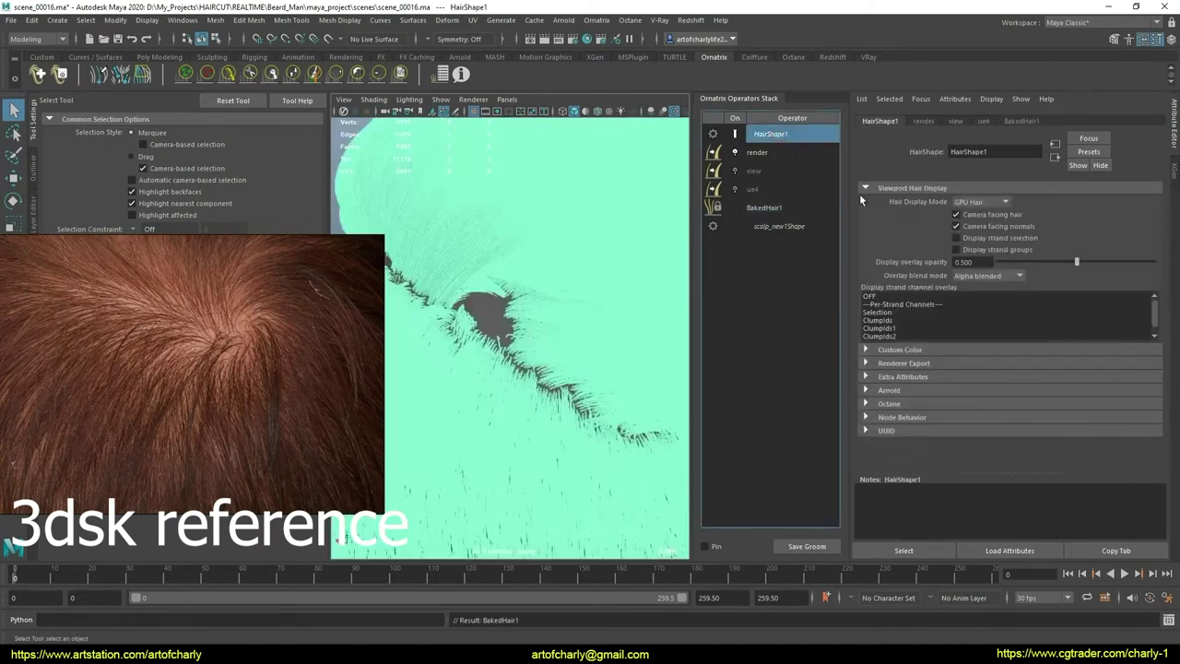
# Step: Attach BakedHair1's hair roots to the scalp mesh
pyautogui.click(763, 207)
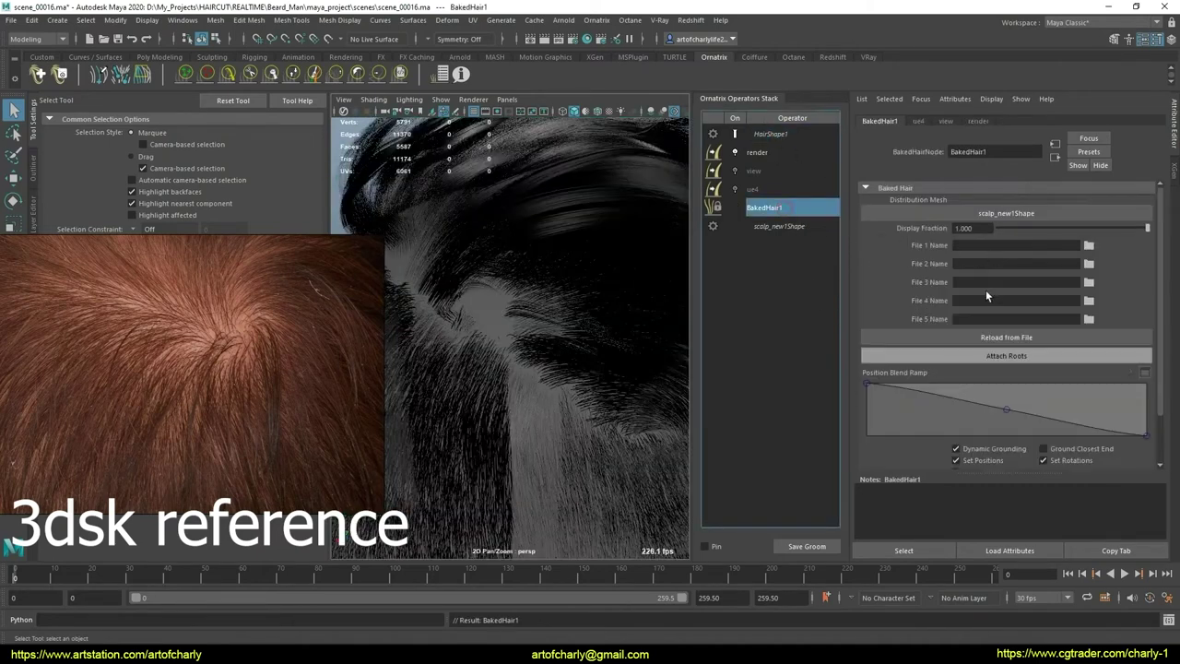
pyautogui.scroll(-2, 1005, 323)
pyautogui.click(1009, 300)
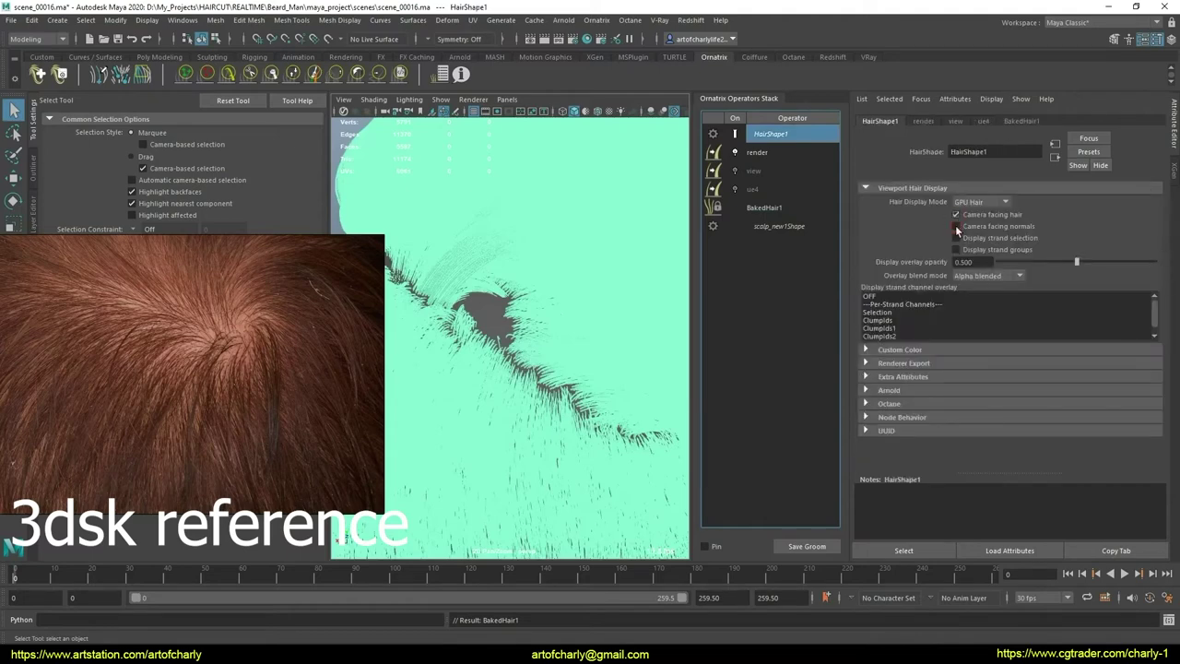
pyautogui.click(956, 227)
pyautogui.click(956, 227)
pyautogui.click(765, 207)
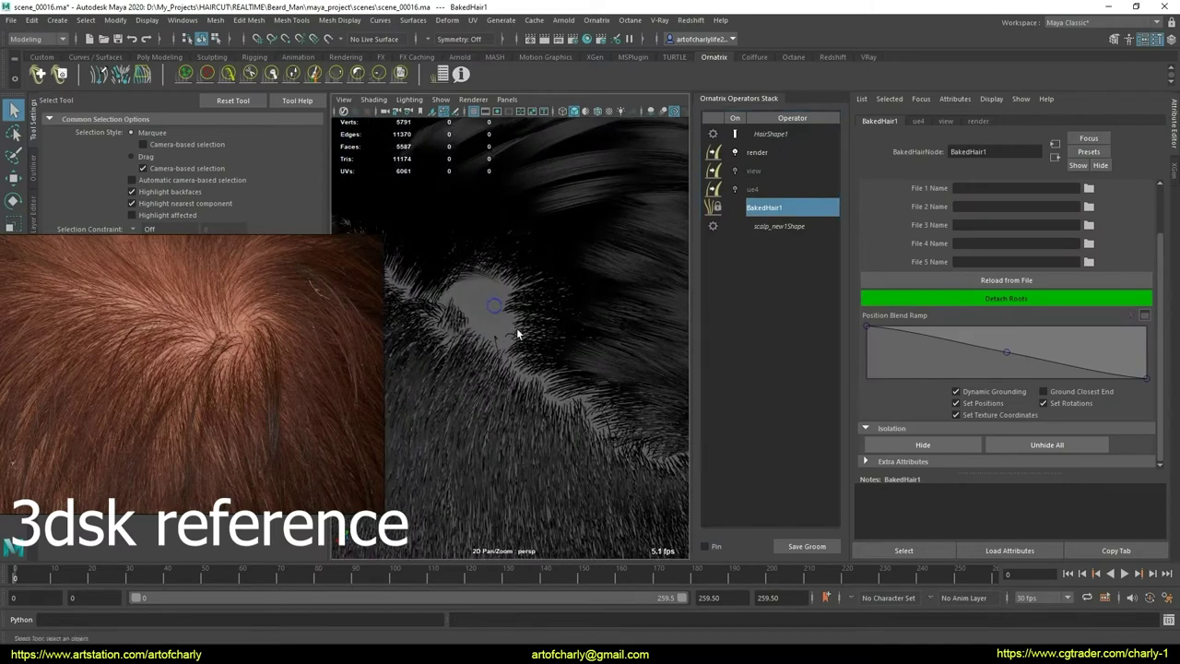
pyautogui.keyDown('alt'); pyautogui.moveTo(516, 327); pyautogui.dragTo(534, 326); pyautogui.keyUp('alt')
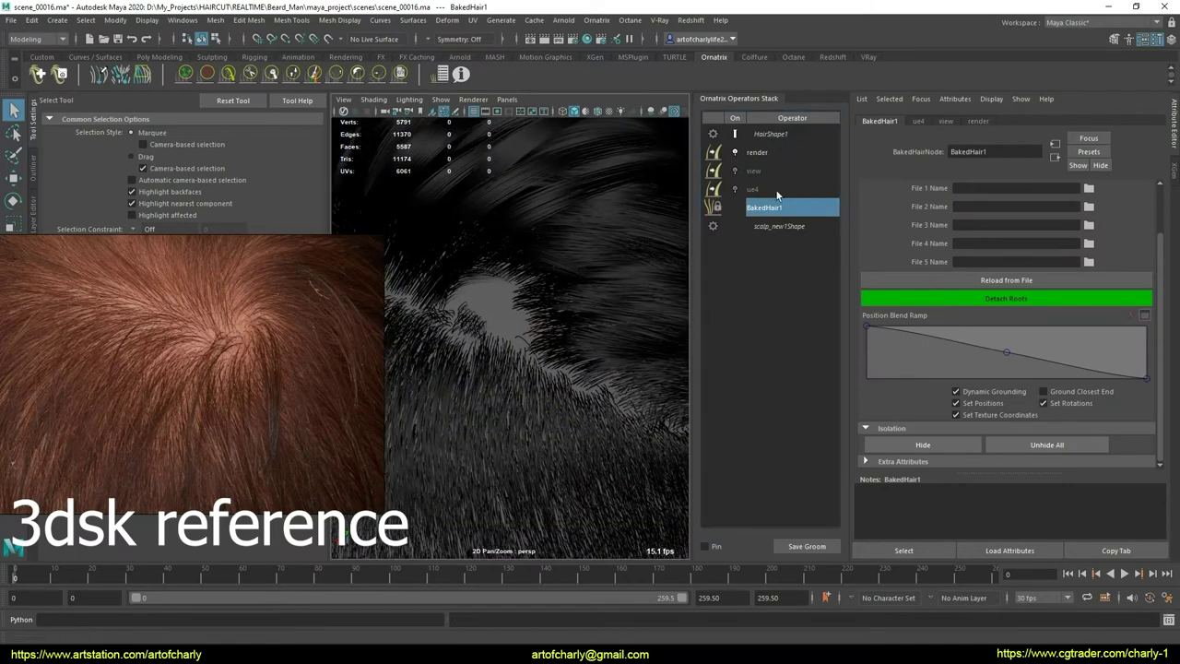
# Step: Add a new Ornatrix Edit Guides operator above BakedHair1
pyautogui.click(598, 20)
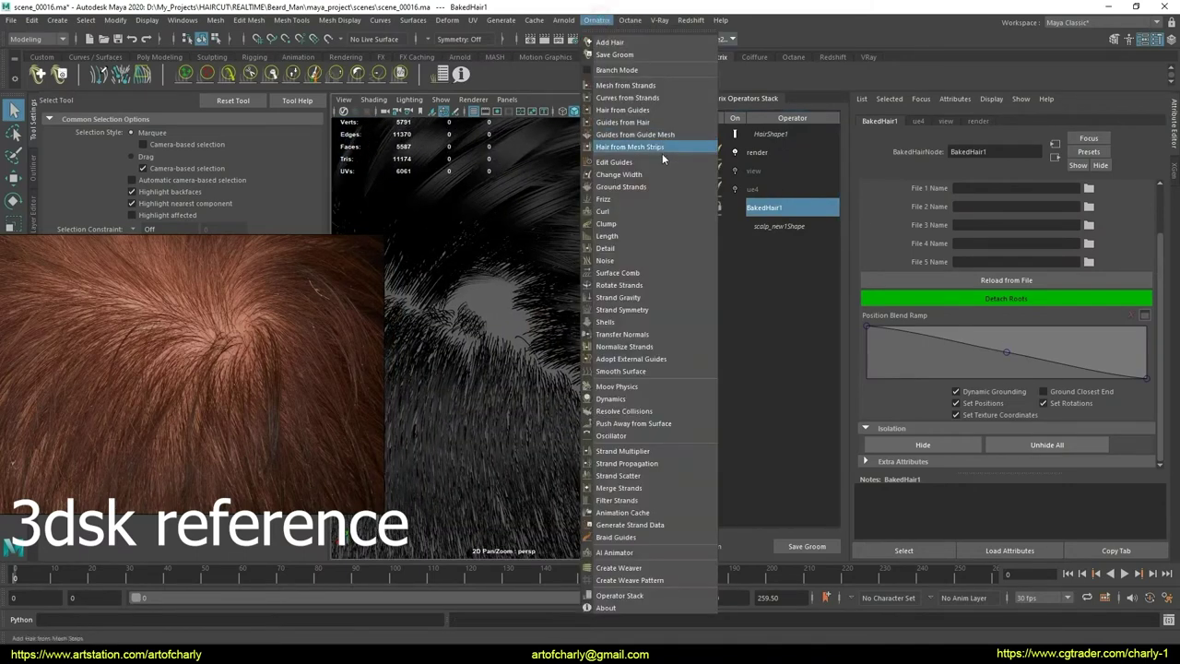
pyautogui.click(661, 163)
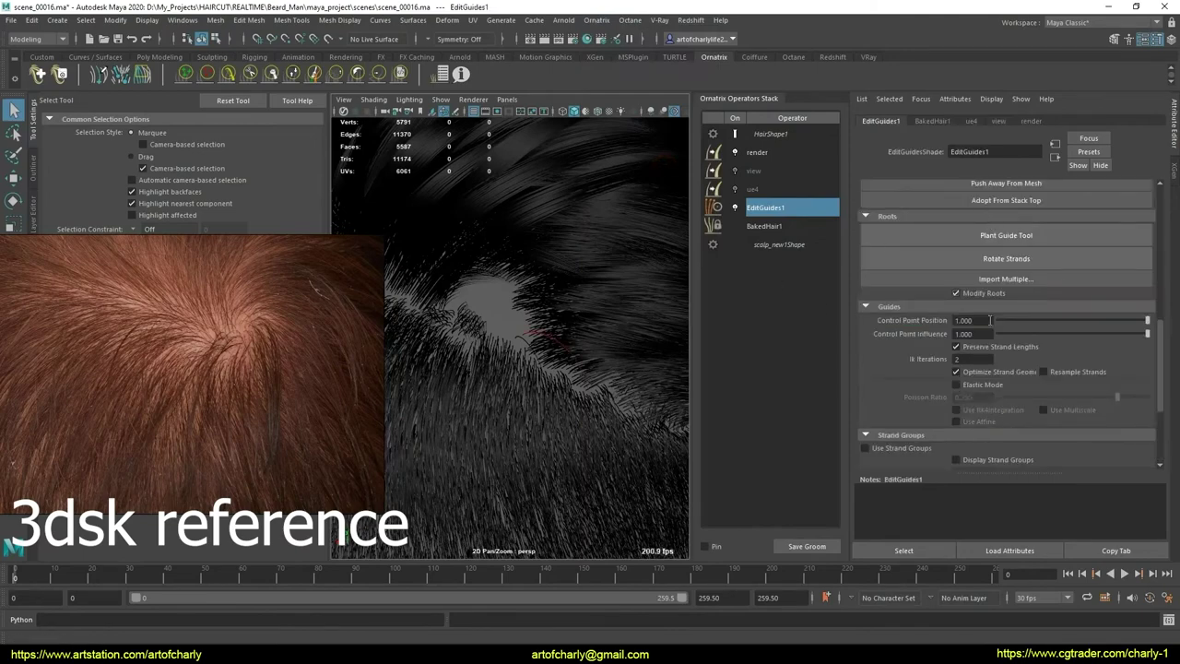
pyautogui.click(768, 226)
# Step: Use Isolation Hide to lasso and isolate only the crown patch of strands
pyautogui.click(939, 444)
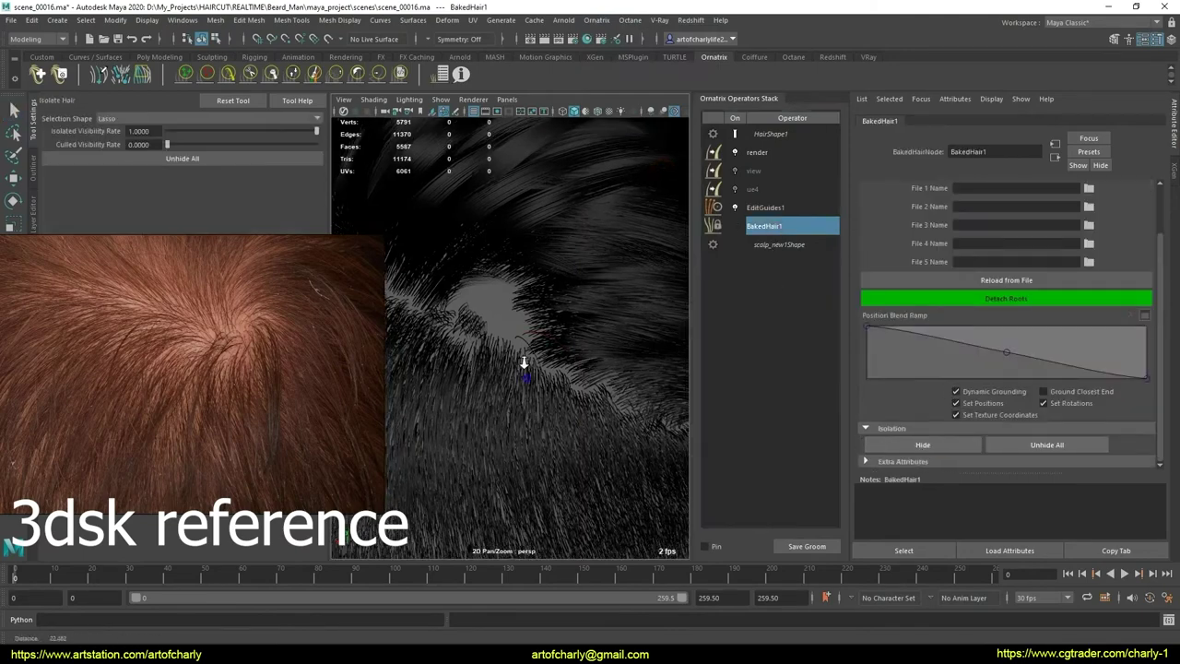
pyautogui.moveTo(527, 369)
pyautogui.keyDown('alt'); pyautogui.mouseDown()
pyautogui.moveTo(526, 342)
pyautogui.moveTo(566, 334)
pyautogui.moveTo(542, 329)
pyautogui.moveTo(523, 251)
pyautogui.mouseUp(); pyautogui.keyUp('alt')
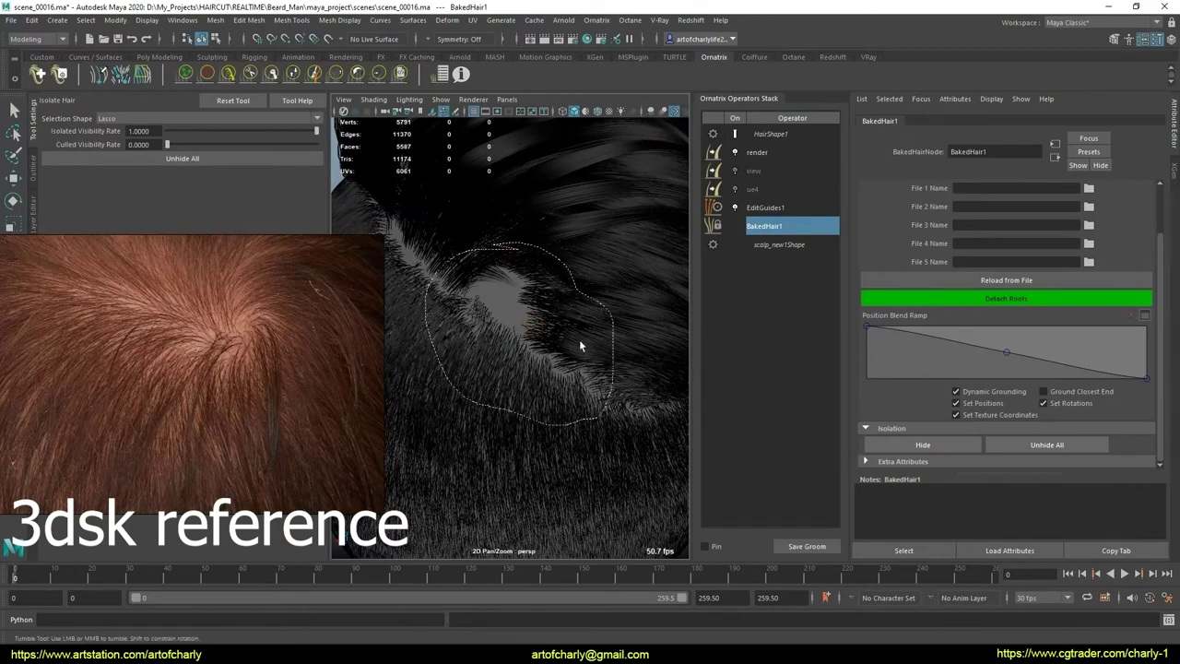
pyautogui.moveTo(579, 345)
pyautogui.keyDown('alt'); pyautogui.mouseDown(button='right')
pyautogui.moveTo(615, 375)
pyautogui.moveTo(558, 342)
pyautogui.moveTo(540, 300)
pyautogui.moveTo(552, 309)
pyautogui.mouseUp(button='right'); pyautogui.keyUp('alt')
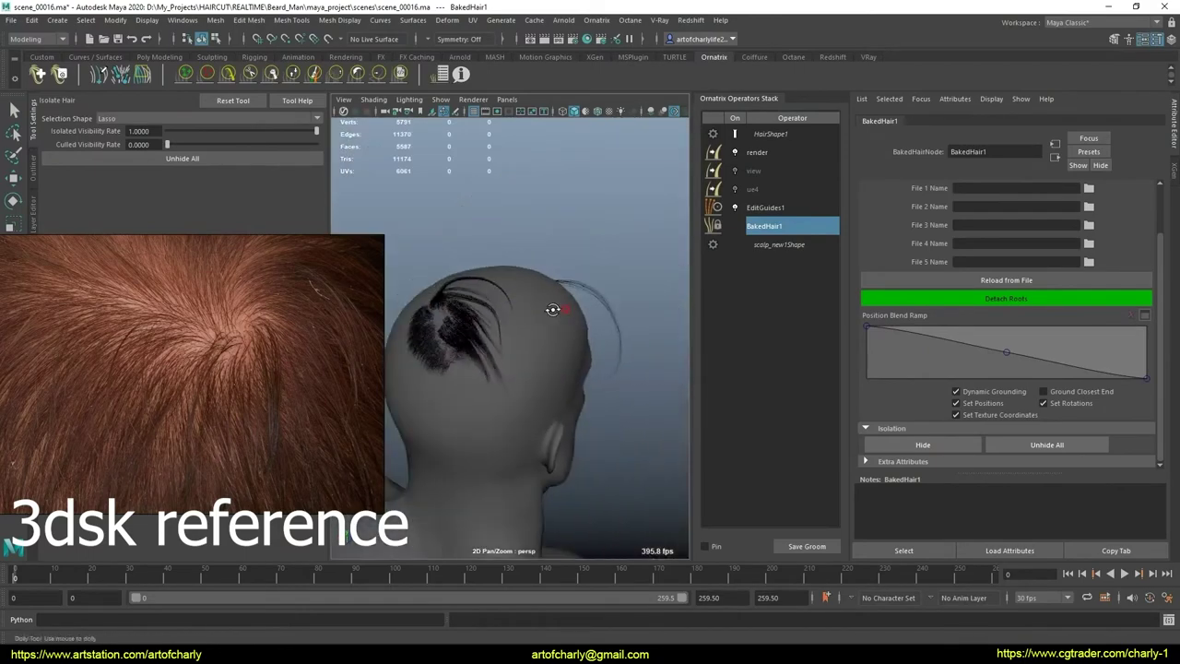
pyautogui.keyDown('alt'); pyautogui.moveTo(552, 309); pyautogui.dragTo(661, 427); pyautogui.keyUp('alt')
pyautogui.keyDown('alt'); pyautogui.moveTo(531, 321); pyautogui.dragTo(534, 329); pyautogui.keyUp('alt')
pyautogui.moveTo(534, 329)
pyautogui.keyDown('alt'); pyautogui.mouseDown(button='right')
pyautogui.moveTo(569, 437)
pyautogui.moveTo(547, 389)
pyautogui.moveTo(575, 255)
pyautogui.mouseUp(button='right'); pyautogui.keyUp('alt')
pyautogui.keyDown('alt'); pyautogui.moveTo(576, 255); pyautogui.dragTo(544, 336); pyautogui.keyUp('alt')
pyautogui.moveTo(545, 336)
pyautogui.keyDown('alt'); pyautogui.mouseDown(button='right')
pyautogui.moveTo(559, 365)
pyautogui.moveTo(526, 310)
pyautogui.moveTo(533, 323)
pyautogui.mouseUp(button='right'); pyautogui.keyUp('alt')
# Step: Compare wireframe and shaded views of the isolated crown, then frame the EditGuides1 hair
pyautogui.press('4')
pyautogui.moveTo(534, 326)
pyautogui.keyDown('alt'); pyautogui.mouseDown()
pyautogui.moveTo(627, 317)
pyautogui.moveTo(568, 366)
pyautogui.moveTo(585, 387)
pyautogui.mouseUp(); pyautogui.keyUp('alt')
pyautogui.press('5')
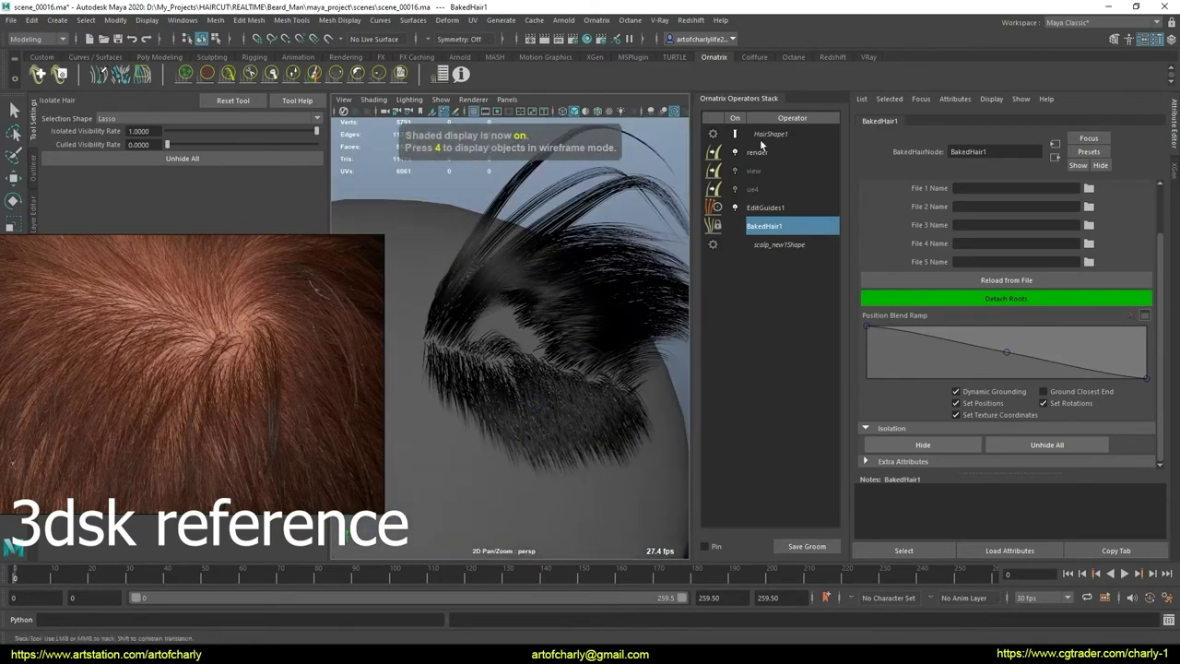
pyautogui.click(748, 139)
pyautogui.click(763, 207)
pyautogui.press('f')
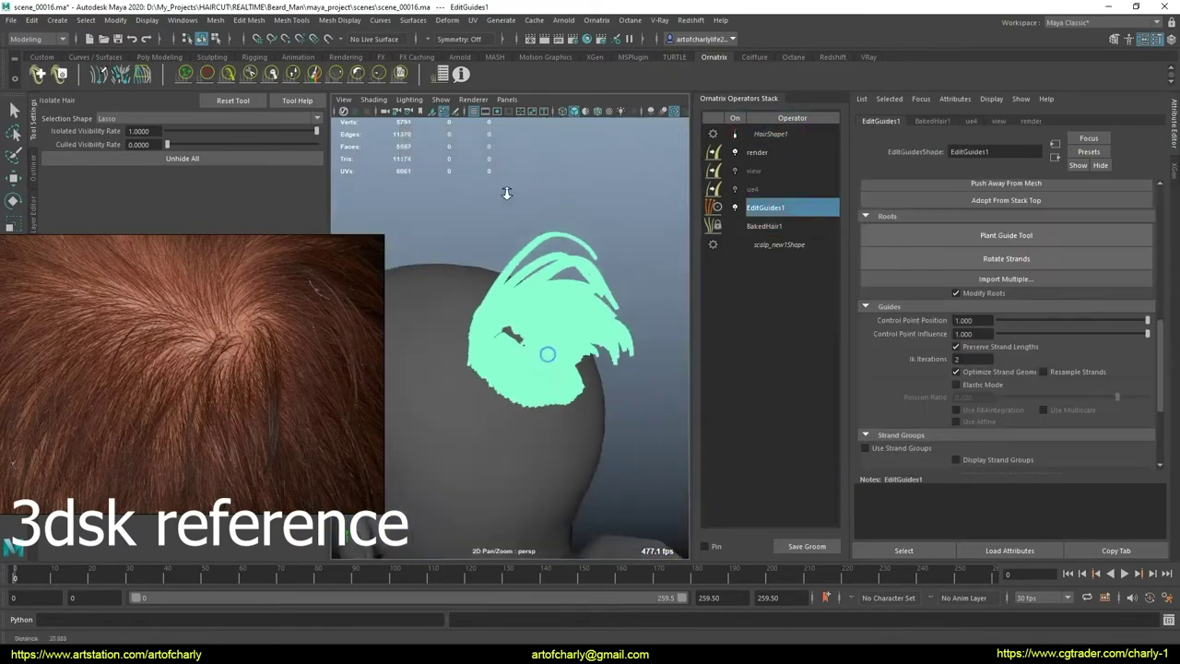
# Step: Toggle wireframe and shaded again and reselect EditGuides1 above BakedHair1
pyautogui.moveTo(540, 356)
pyautogui.keyDown('alt'); pyautogui.mouseDown()
pyautogui.moveTo(561, 327)
pyautogui.moveTo(529, 327)
pyautogui.mouseUp(); pyautogui.keyUp('alt')
pyautogui.press('4')
pyautogui.scroll(5, 544, 332)
pyautogui.press('5')
pyautogui.click(764, 226)
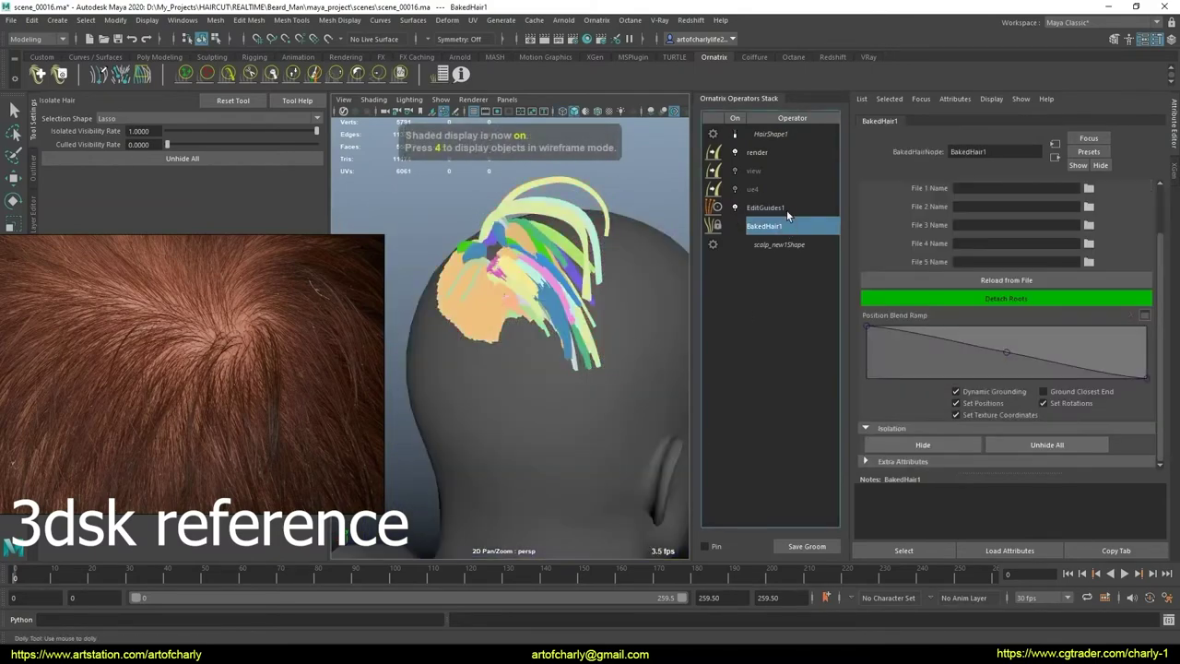
pyautogui.click(765, 208)
pyautogui.scroll(5, 975, 237)
# Step: Enter Edit Guides mode in EditGuides1 and select a few crown guides
pyautogui.click(961, 206)
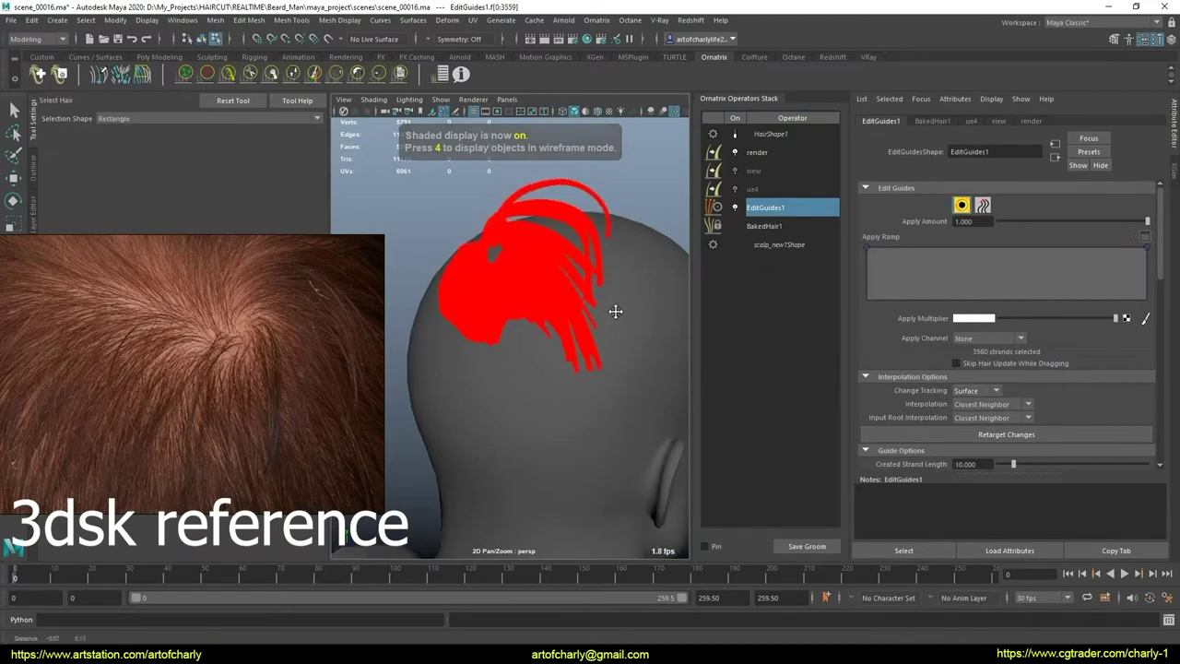
pyautogui.keyDown('alt'); pyautogui.moveTo(614, 310); pyautogui.dragTo(530, 281); pyautogui.keyUp('alt')
pyautogui.scroll(5, 584, 421)
pyautogui.moveTo(585, 421)
pyautogui.keyDown('alt'); pyautogui.mouseDown()
pyautogui.moveTo(521, 354)
pyautogui.moveTo(525, 329)
pyautogui.moveTo(565, 364)
pyautogui.mouseUp(); pyautogui.keyUp('alt')
pyautogui.click(557, 352)
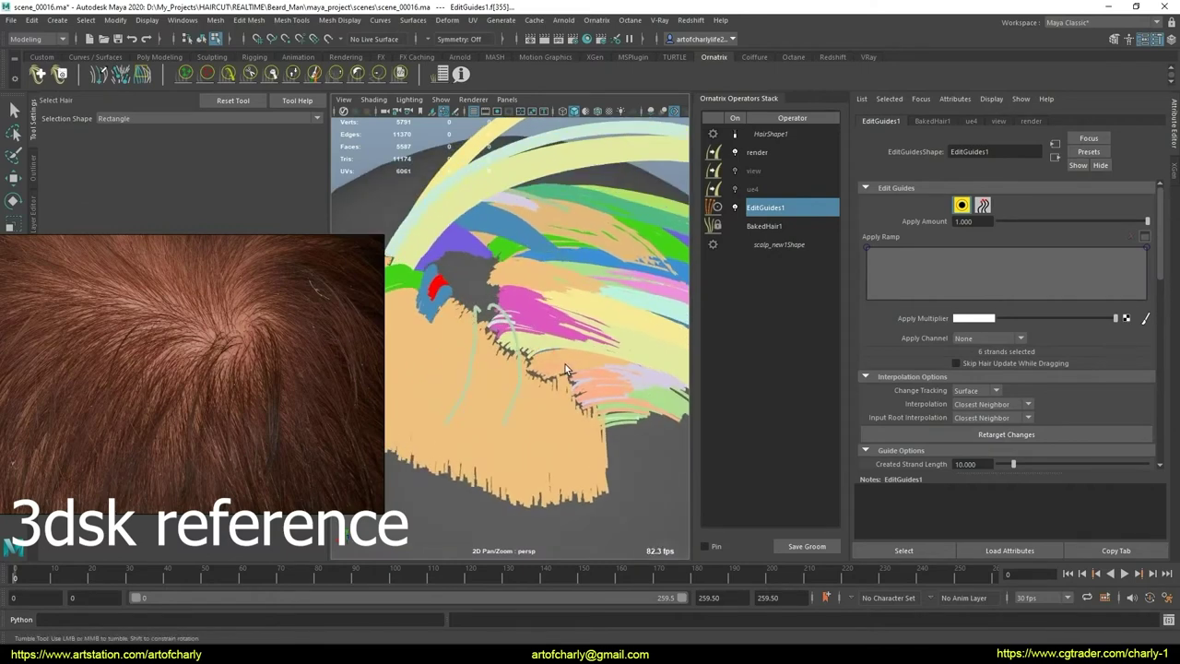
pyautogui.keyDown('alt'); pyautogui.moveTo(539, 323); pyautogui.dragTo(498, 319); pyautogui.keyUp('alt')
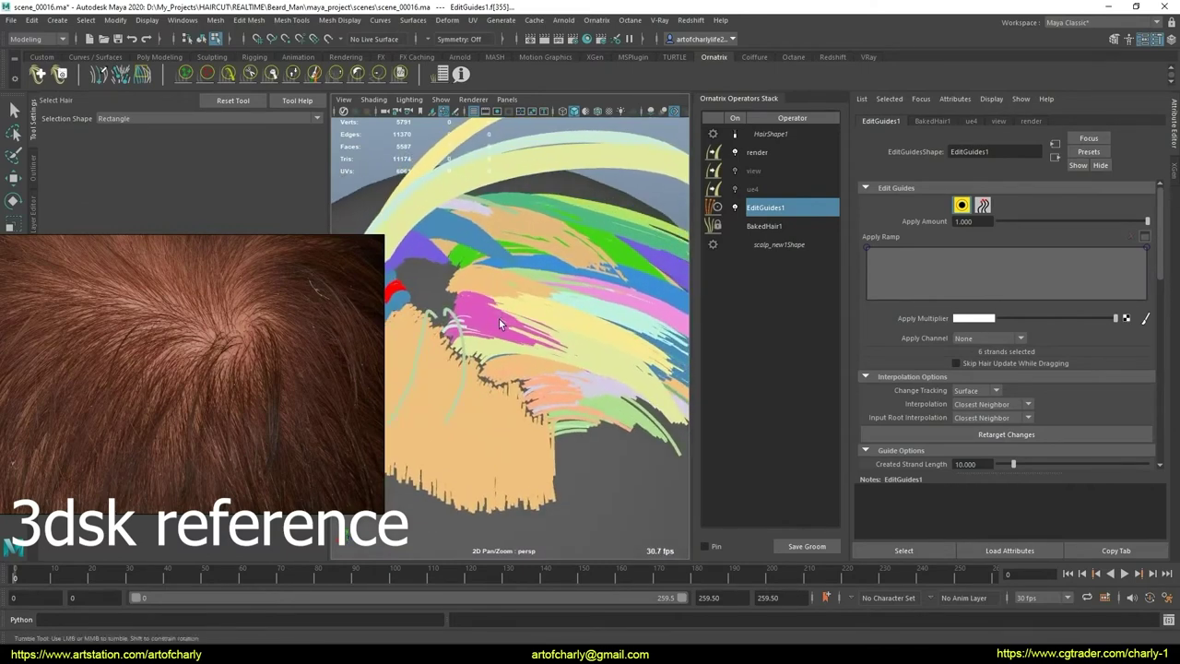
pyautogui.keyDown('alt'); pyautogui.moveTo(502, 330); pyautogui.dragTo(520, 337, button='right'); pyautogui.keyUp('alt')
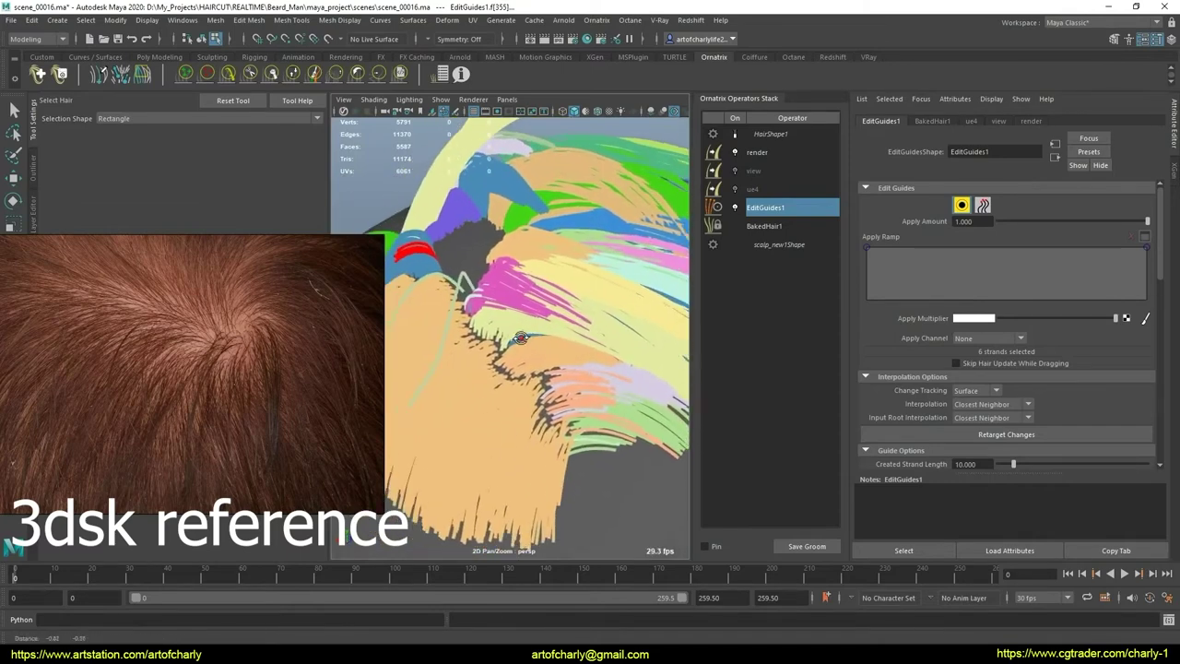
pyautogui.keyDown('alt'); pyautogui.moveTo(521, 337); pyautogui.dragTo(498, 325); pyautogui.keyUp('alt')
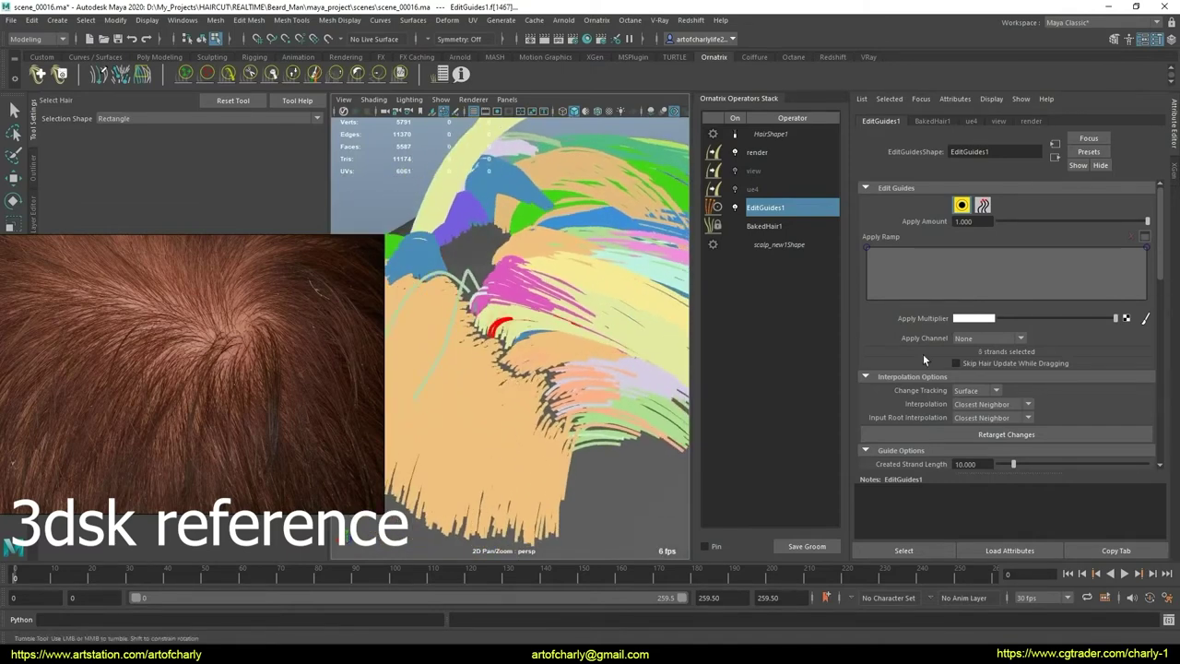
# Step: Turn on Use Strand Groups, select crown strand group 2956, and pick the Comb Brush Tool
pyautogui.scroll(-3, 949, 388)
pyautogui.scroll(-3, 984, 413)
pyautogui.scroll(-3, 988, 407)
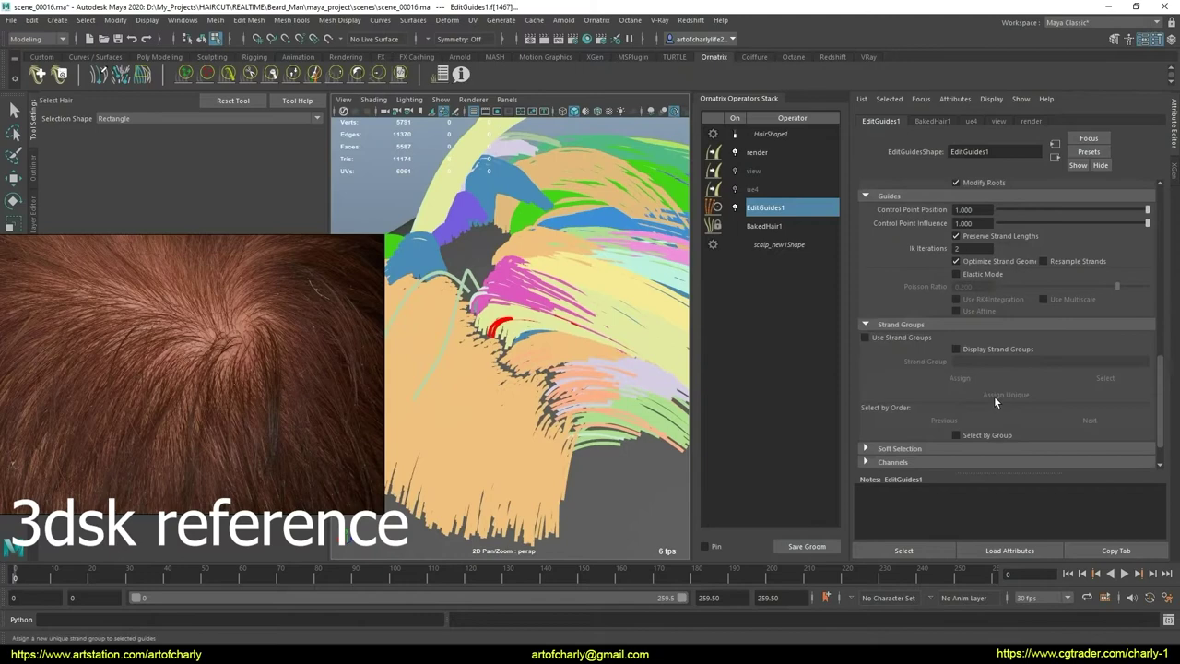
pyautogui.click(879, 339)
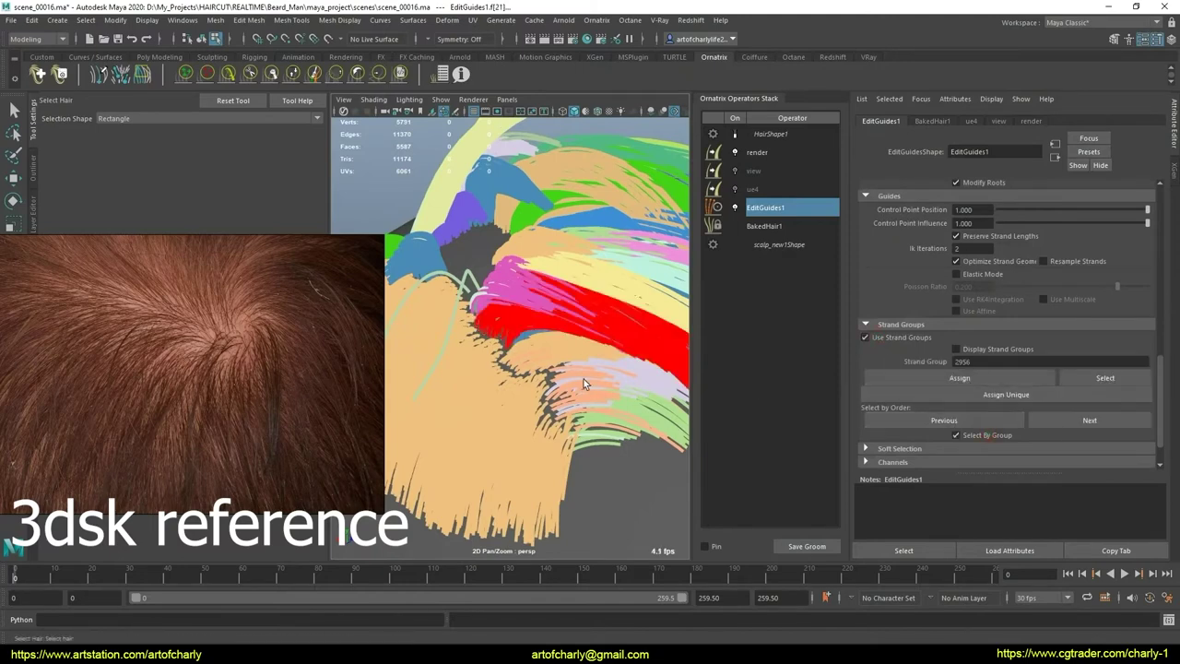
pyautogui.keyDown('alt'); pyautogui.moveTo(486, 319); pyautogui.dragTo(257, 122); pyautogui.keyUp('alt')
pyautogui.click(229, 74)
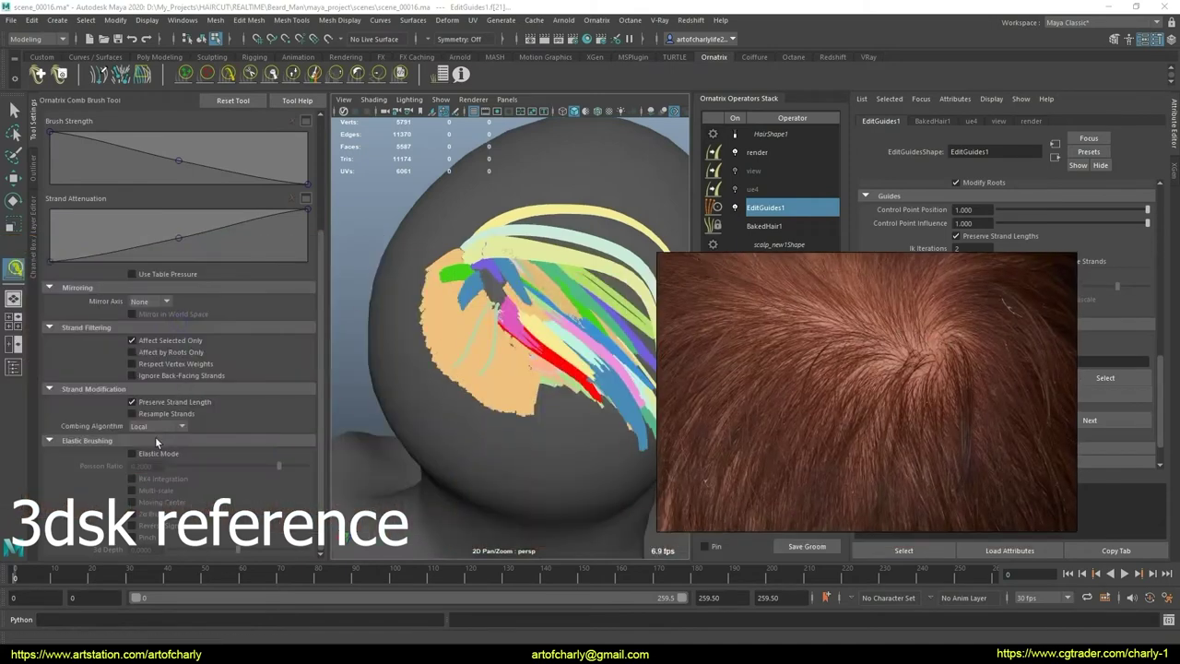
# Step: Delete the HairFromGuides1 operator from the Ornatrix stack
pyautogui.keyDown('alt'); pyautogui.moveTo(548, 371); pyautogui.dragTo(546, 351); pyautogui.keyUp('alt')
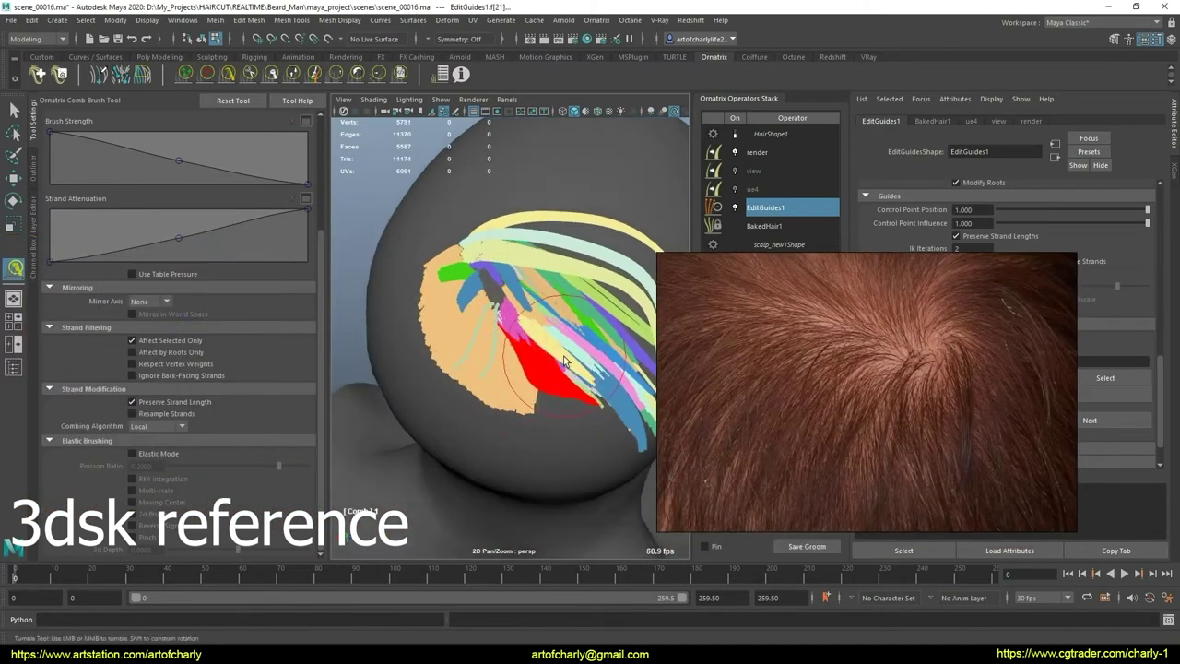
pyautogui.moveTo(563, 356)
pyautogui.keyDown('alt'); pyautogui.mouseDown()
pyautogui.moveTo(526, 371)
pyautogui.moveTo(571, 350)
pyautogui.mouseUp(); pyautogui.keyUp('alt')
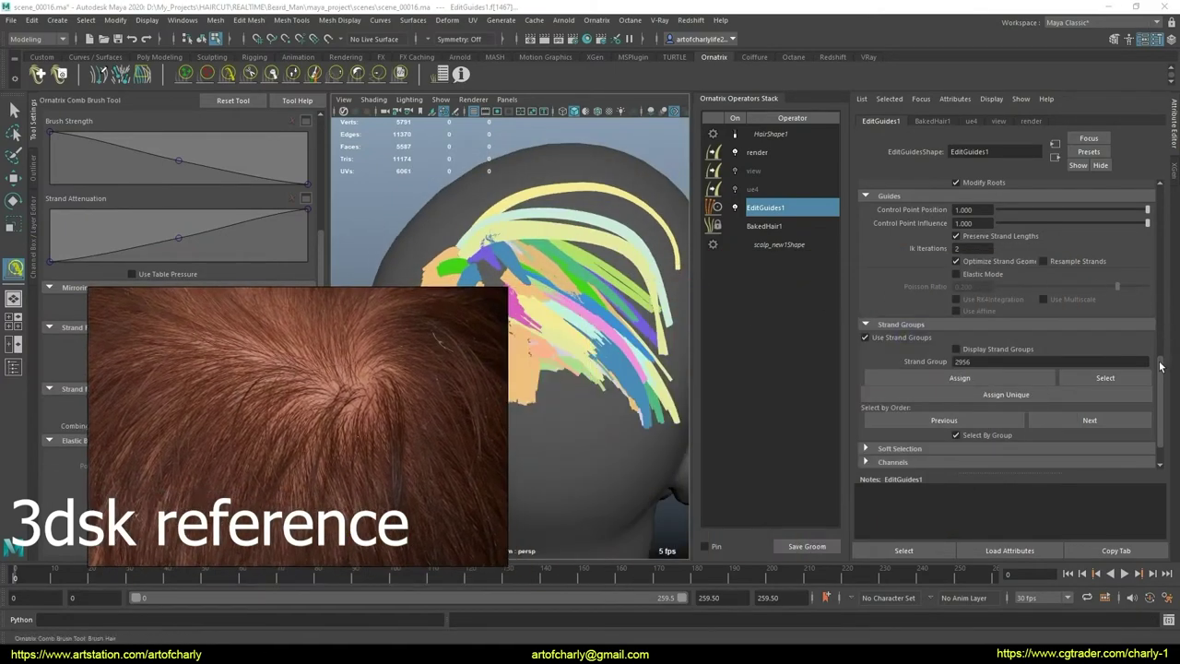
pyautogui.moveTo(1159, 366); pyautogui.dragTo(1159, 212)
pyautogui.press('q')
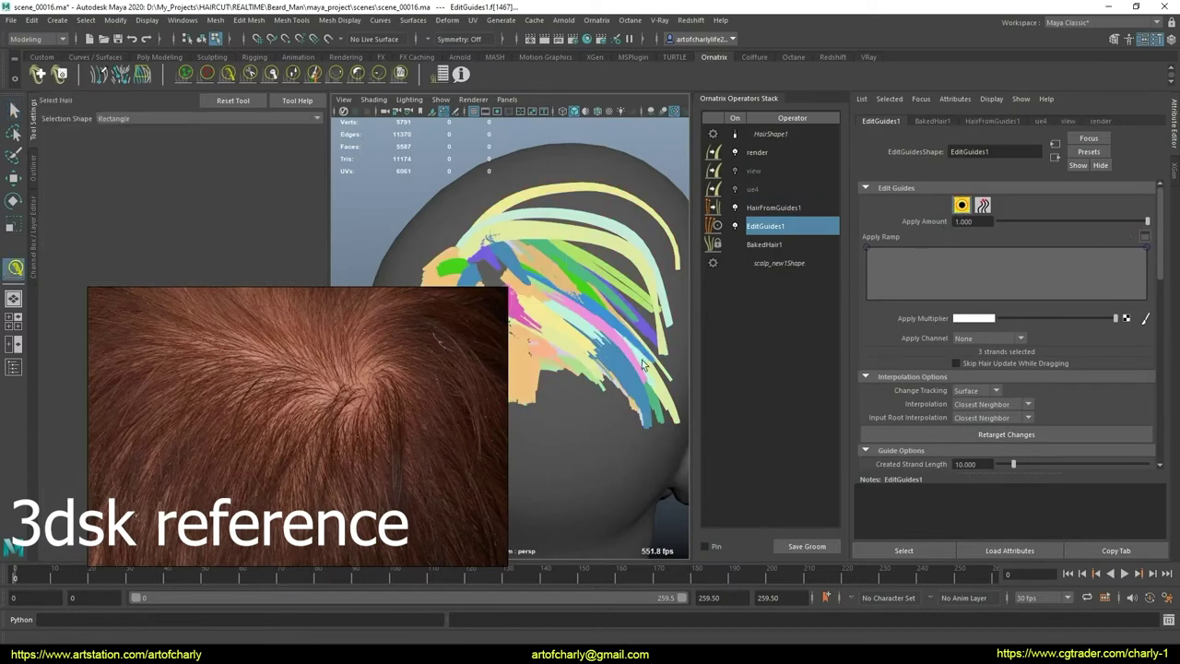
pyautogui.keyDown('alt'); pyautogui.moveTo(614, 366); pyautogui.dragTo(614, 348); pyautogui.keyUp('alt')
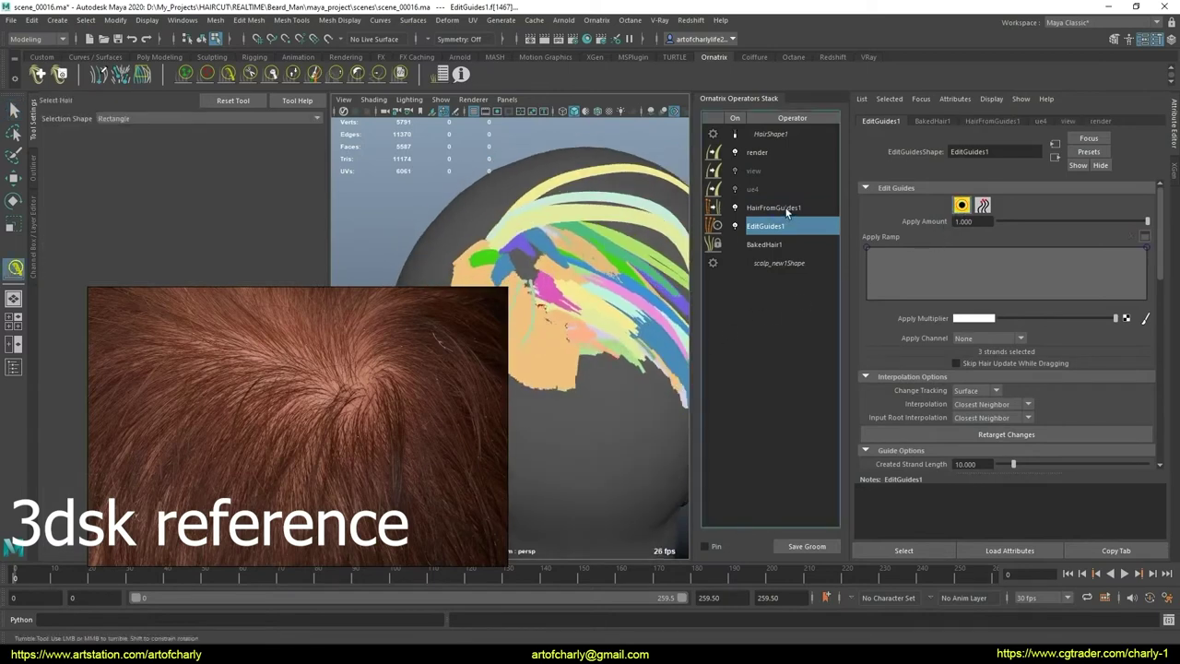
pyautogui.rightClick(783, 207)
pyautogui.click(811, 292)
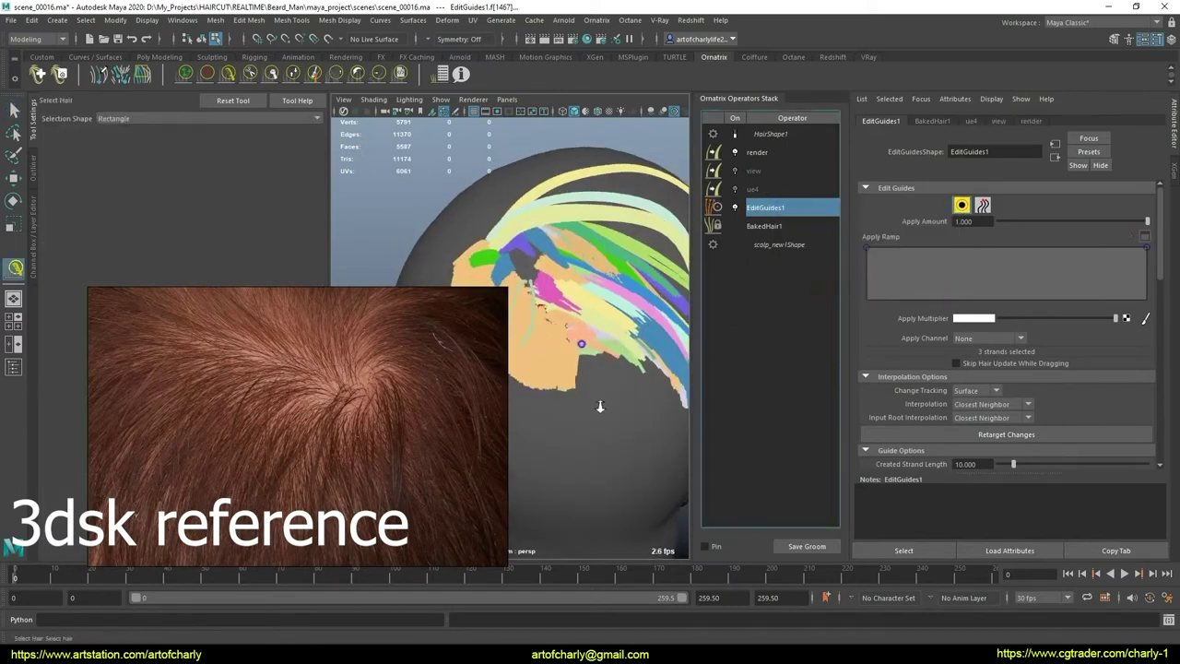
# Step: Select a block of 118 guides around the crown
pyautogui.keyDown('alt'); pyautogui.moveTo(600, 406); pyautogui.dragTo(609, 387); pyautogui.keyUp('alt')
pyautogui.moveTo(564, 267); pyautogui.dragTo(609, 301)
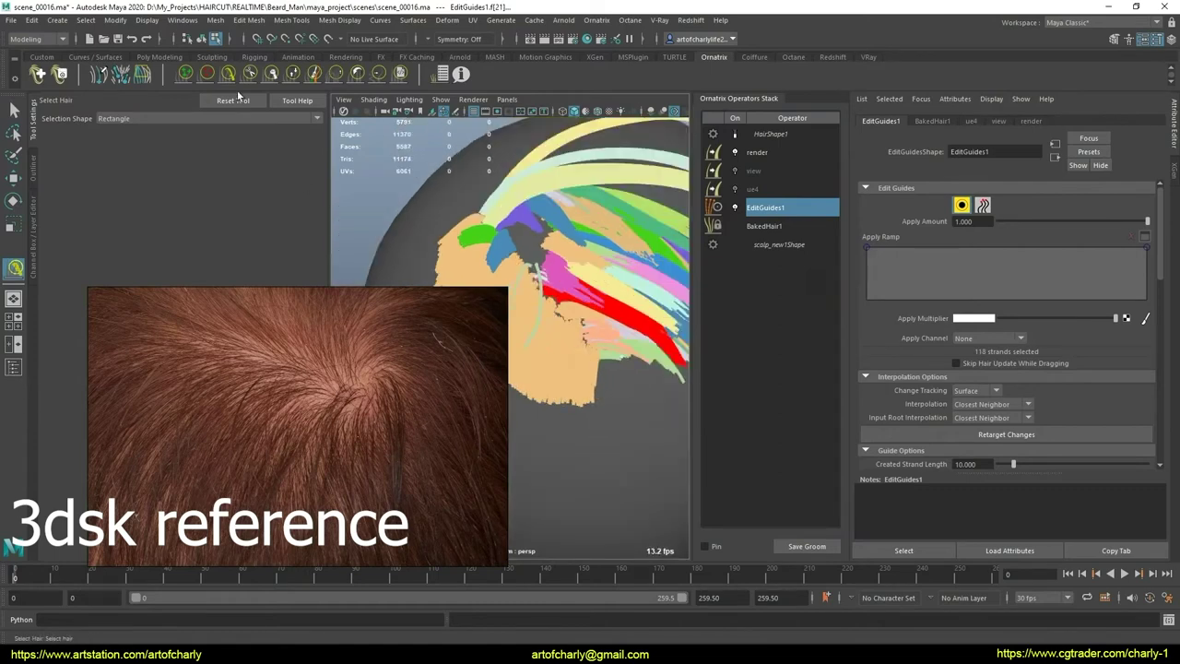
pyautogui.press('e')
pyautogui.click(252, 78)
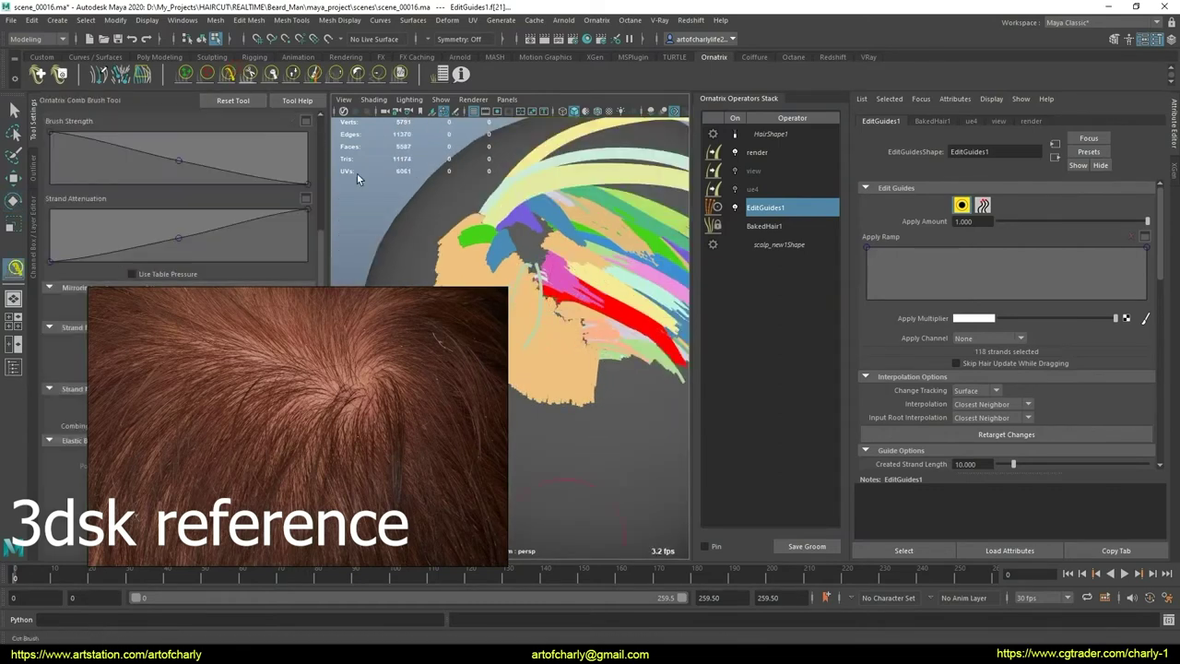
# Step: Show the guides as coloured strips again with the head recentred on the crown
pyautogui.moveTo(357, 173)
pyautogui.keyDown('alt'); pyautogui.mouseDown()
pyautogui.moveTo(610, 364)
pyautogui.moveTo(627, 334)
pyautogui.moveTo(657, 353)
pyautogui.mouseUp(); pyautogui.keyUp('alt')
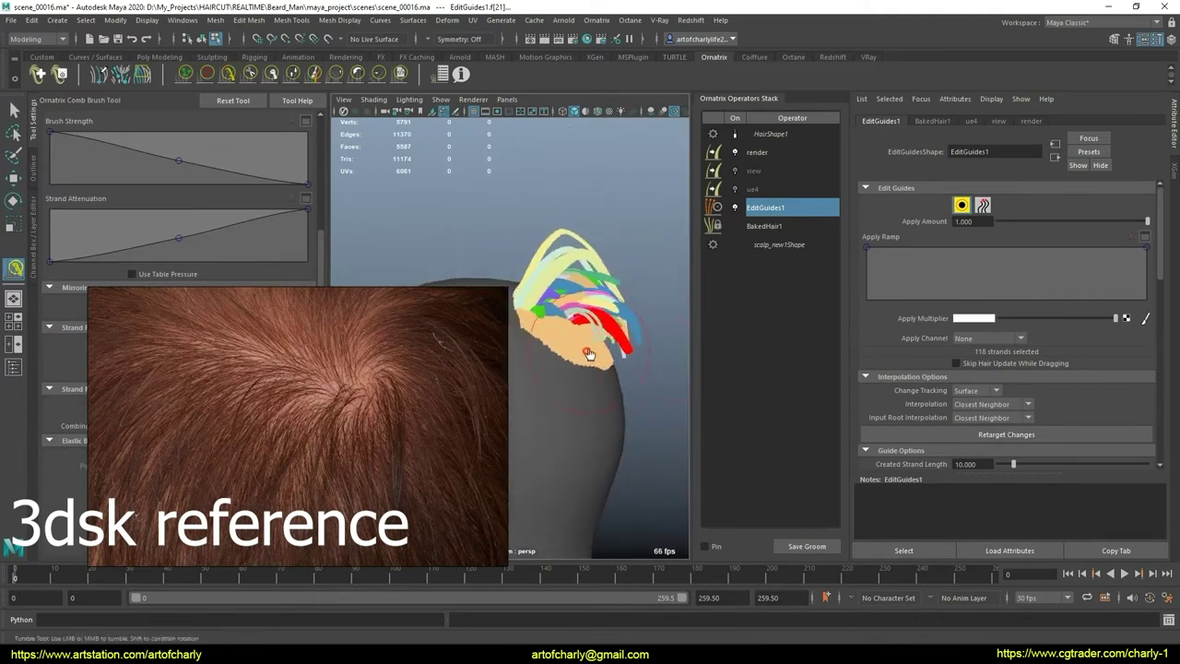
pyautogui.moveTo(588, 354)
pyautogui.keyDown('alt'); pyautogui.mouseDown()
pyautogui.moveTo(638, 345)
pyautogui.moveTo(613, 357)
pyautogui.moveTo(663, 358)
pyautogui.mouseUp(); pyautogui.keyUp('alt')
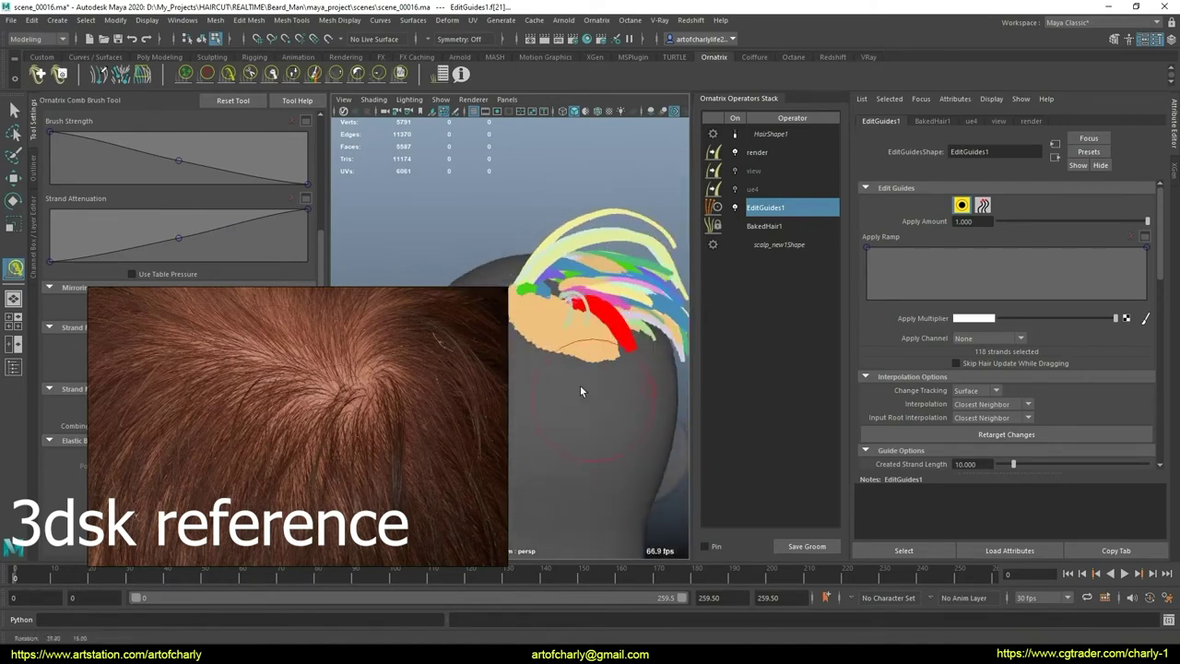
pyautogui.keyDown('alt'); pyautogui.moveTo(579, 384); pyautogui.dragTo(587, 353, button='middle'); pyautogui.keyUp('alt')
pyautogui.keyDown('alt'); pyautogui.moveTo(587, 353); pyautogui.dragTo(586, 342, button='right'); pyautogui.keyUp('alt')
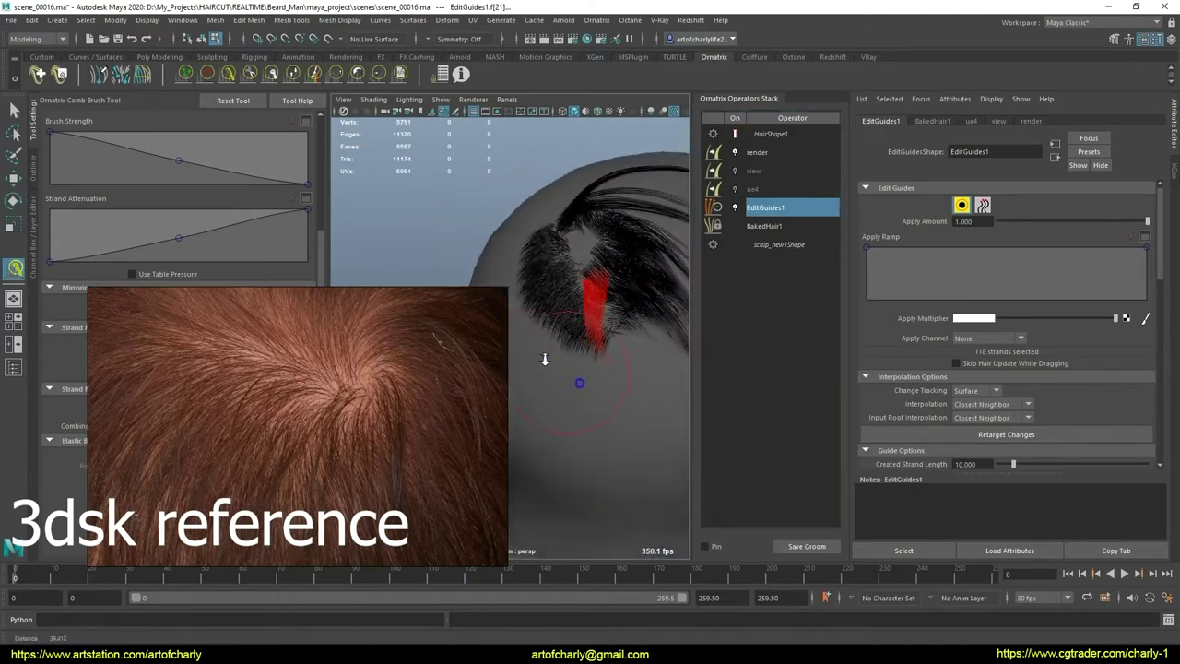
pyautogui.keyDown('alt'); pyautogui.moveTo(586, 342); pyautogui.dragTo(559, 329, button='middle'); pyautogui.keyUp('alt')
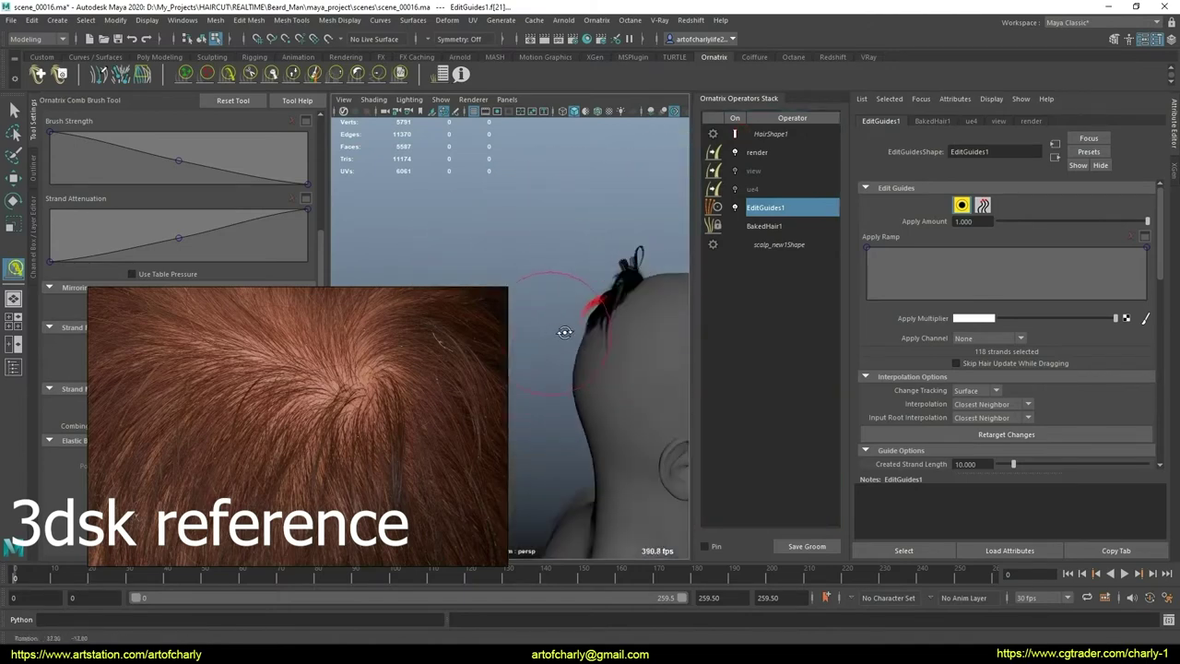
pyautogui.scroll(3, 605, 377)
pyautogui.click(737, 135)
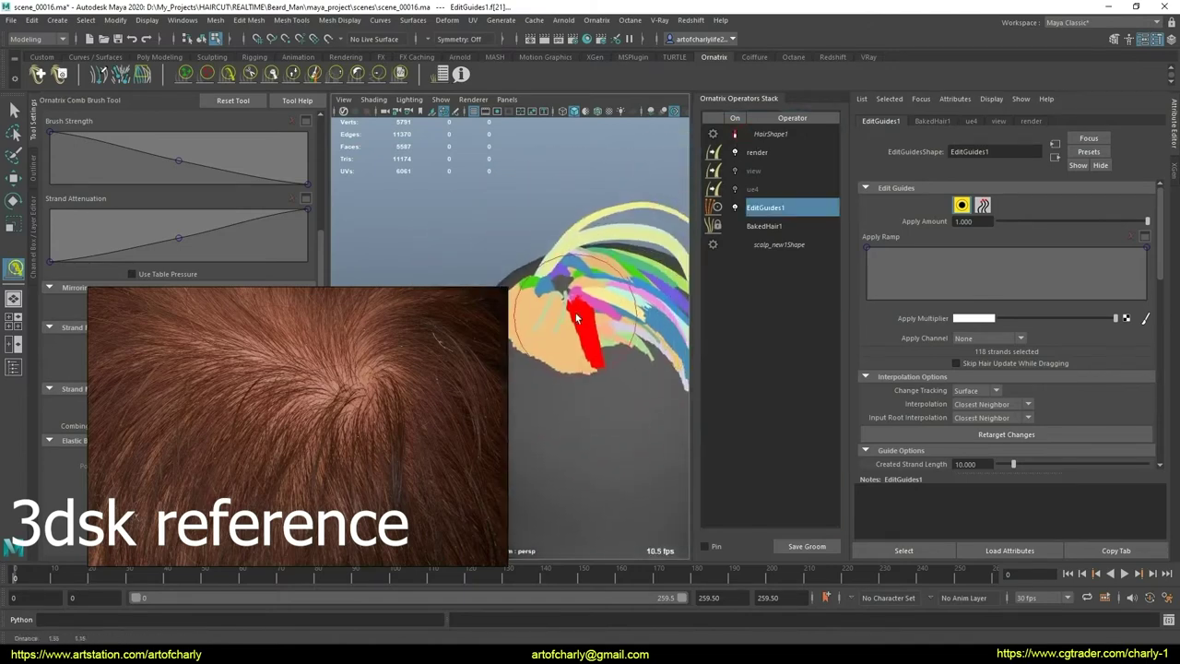
pyautogui.keyDown('alt'); pyautogui.moveTo(539, 304); pyautogui.dragTo(527, 281); pyautogui.keyUp('alt')
# Step: Lengthen the red guides down the head, comb them downward and smooth their curve
pyautogui.click(292, 74)
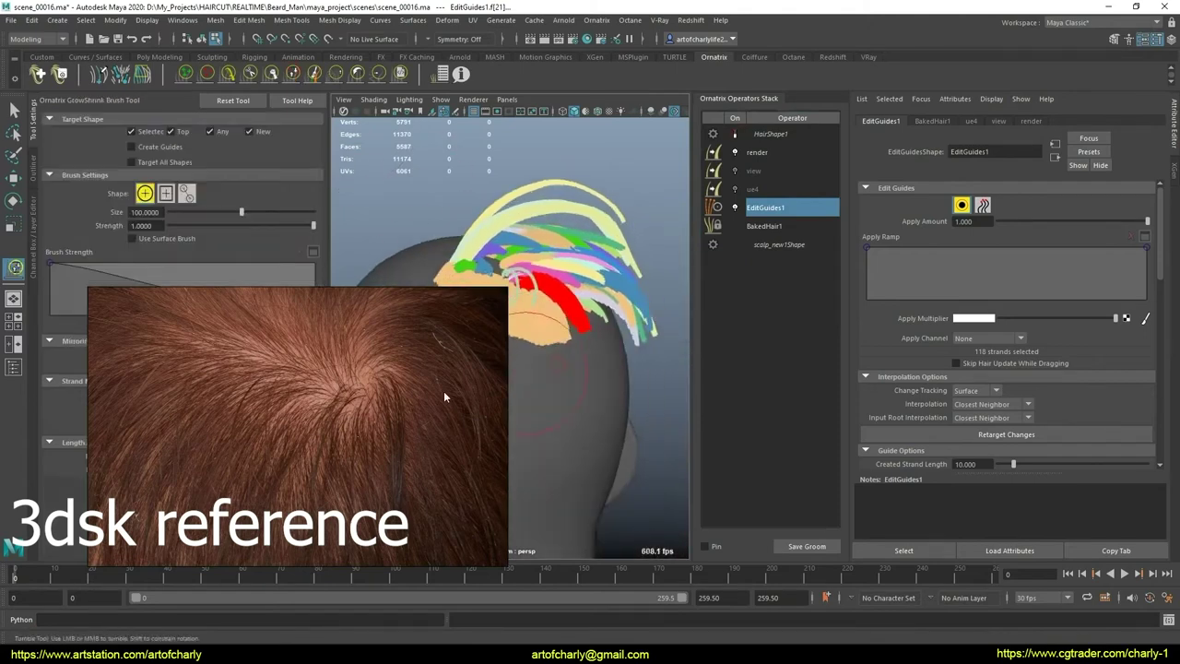
pyautogui.keyDown('alt'); pyautogui.moveTo(443, 391); pyautogui.dragTo(263, 396); pyautogui.keyUp('alt')
pyautogui.moveTo(514, 350)
pyautogui.keyDown('alt'); pyautogui.mouseDown()
pyautogui.moveTo(583, 366)
pyautogui.moveTo(619, 352)
pyautogui.mouseUp(); pyautogui.keyUp('alt')
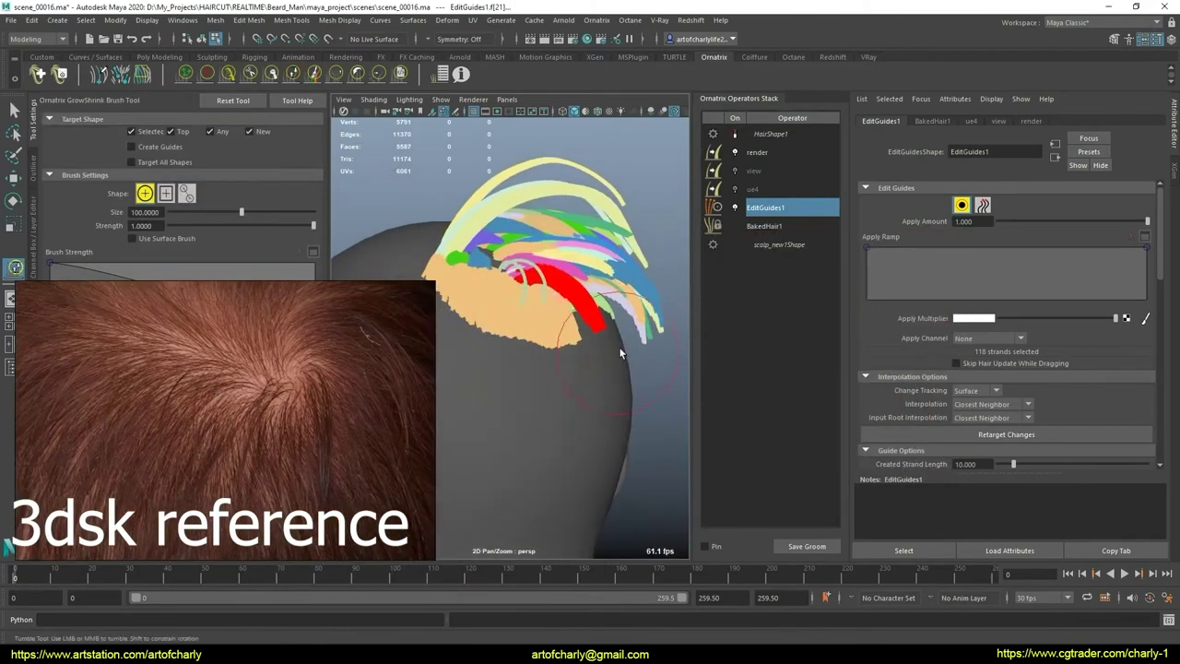
pyautogui.click(253, 75)
pyautogui.moveTo(534, 325)
pyautogui.keyDown('alt'); pyautogui.mouseDown()
pyautogui.moveTo(633, 335)
pyautogui.moveTo(598, 321)
pyautogui.moveTo(623, 400)
pyautogui.mouseUp(); pyautogui.keyUp('alt')
pyautogui.click(394, 76)
pyautogui.keyDown('alt'); pyautogui.moveTo(600, 342); pyautogui.dragTo(623, 362); pyautogui.keyUp('alt')
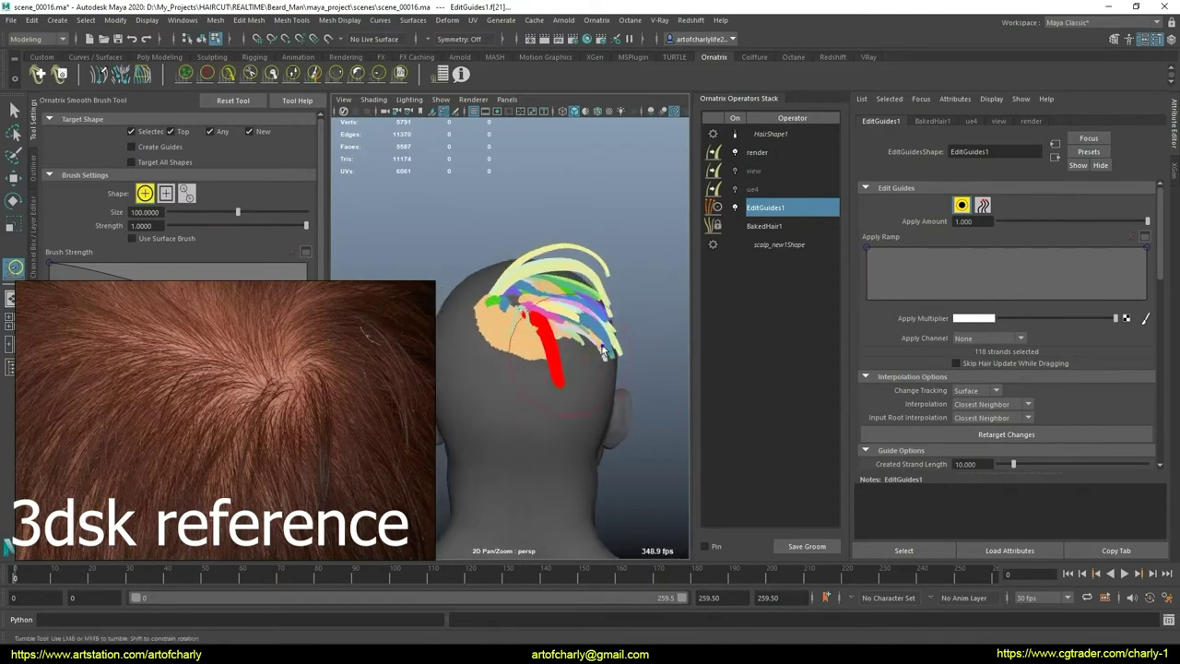
# Step: Select the small set of stray guides in the whorl and delete them
pyautogui.press('q')
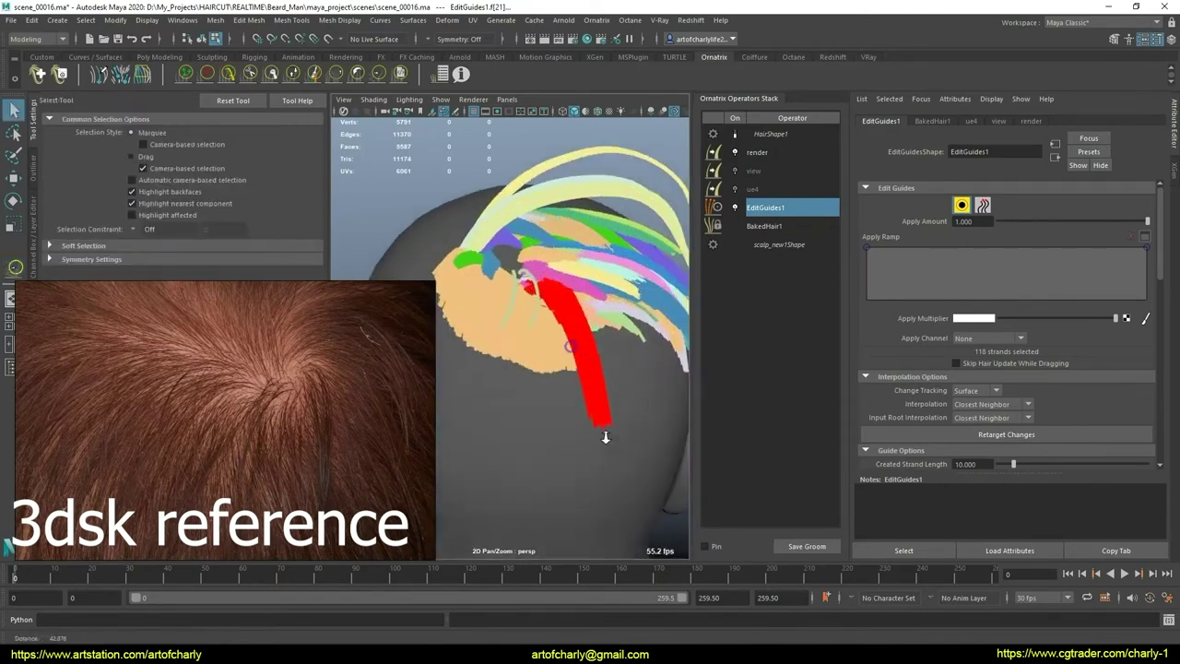
pyautogui.scroll(5, 579, 366)
pyautogui.moveTo(530, 399)
pyautogui.keyDown('alt'); pyautogui.mouseDown()
pyautogui.moveTo(577, 365)
pyautogui.moveTo(571, 386)
pyautogui.moveTo(614, 332)
pyautogui.moveTo(600, 368)
pyautogui.mouseUp(); pyautogui.keyUp('alt')
pyautogui.click(620, 400)
pyautogui.moveTo(601, 368)
pyautogui.keyDown('alt'); pyautogui.mouseDown(button='middle')
pyautogui.moveTo(569, 413)
pyautogui.moveTo(566, 390)
pyautogui.mouseUp(button='middle'); pyautogui.keyUp('alt')
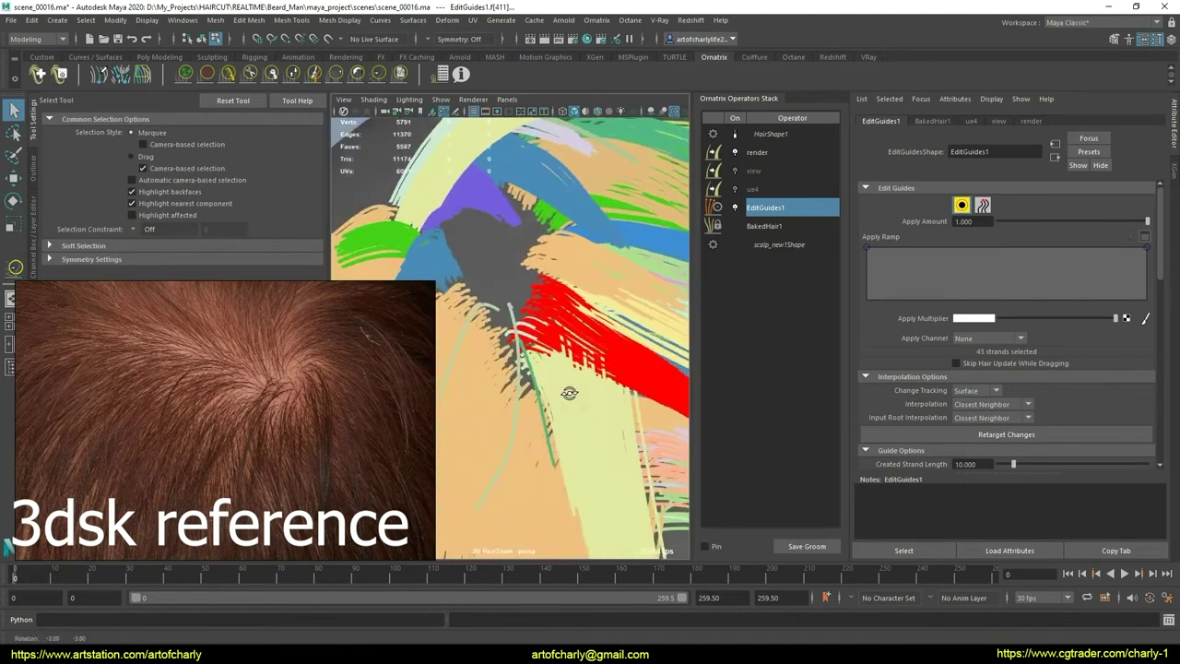
pyautogui.scroll(-5, 1163, 267)
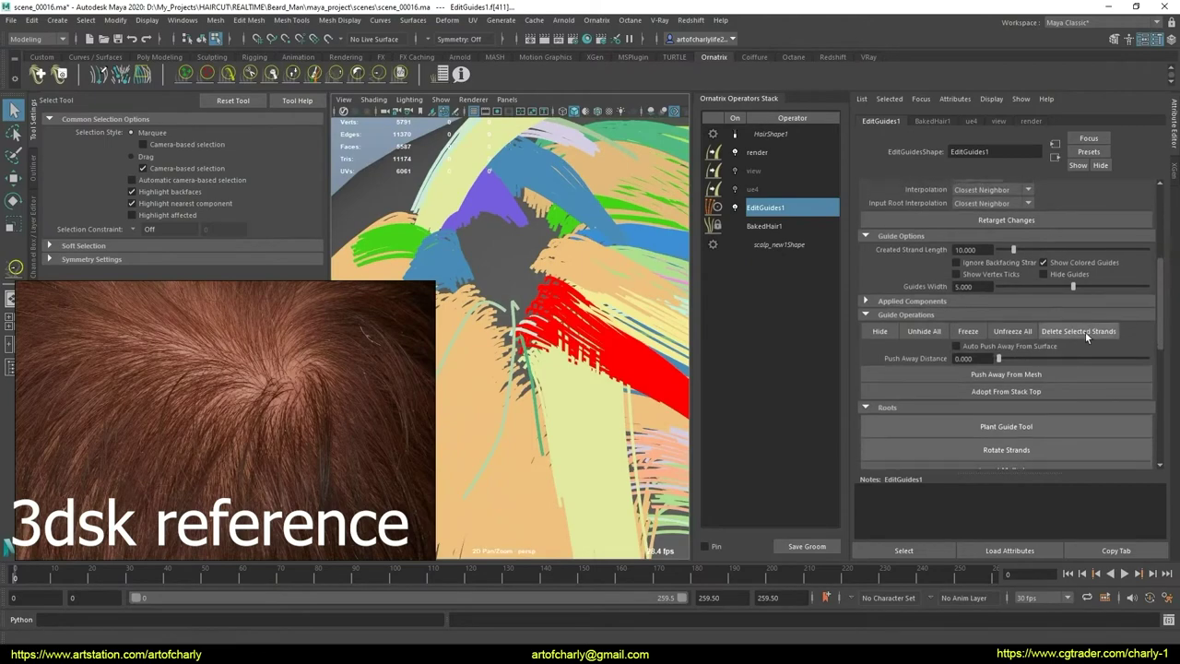
pyautogui.click(770, 387)
# Step: Check a guide's strand group, then select a new small set of guides near the whorl centre
pyautogui.moveTo(580, 360)
pyautogui.keyDown('alt'); pyautogui.mouseDown()
pyautogui.moveTo(544, 343)
pyautogui.moveTo(526, 273)
pyautogui.mouseUp(); pyautogui.keyUp('alt')
pyautogui.click(553, 323)
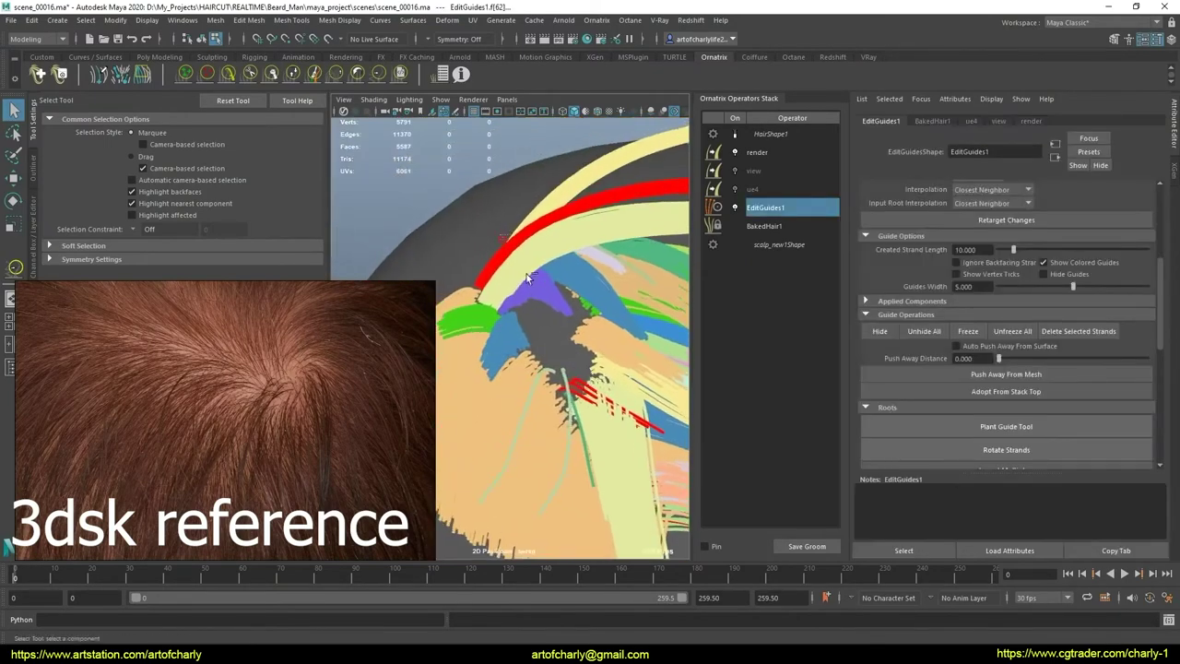
pyautogui.click(746, 315)
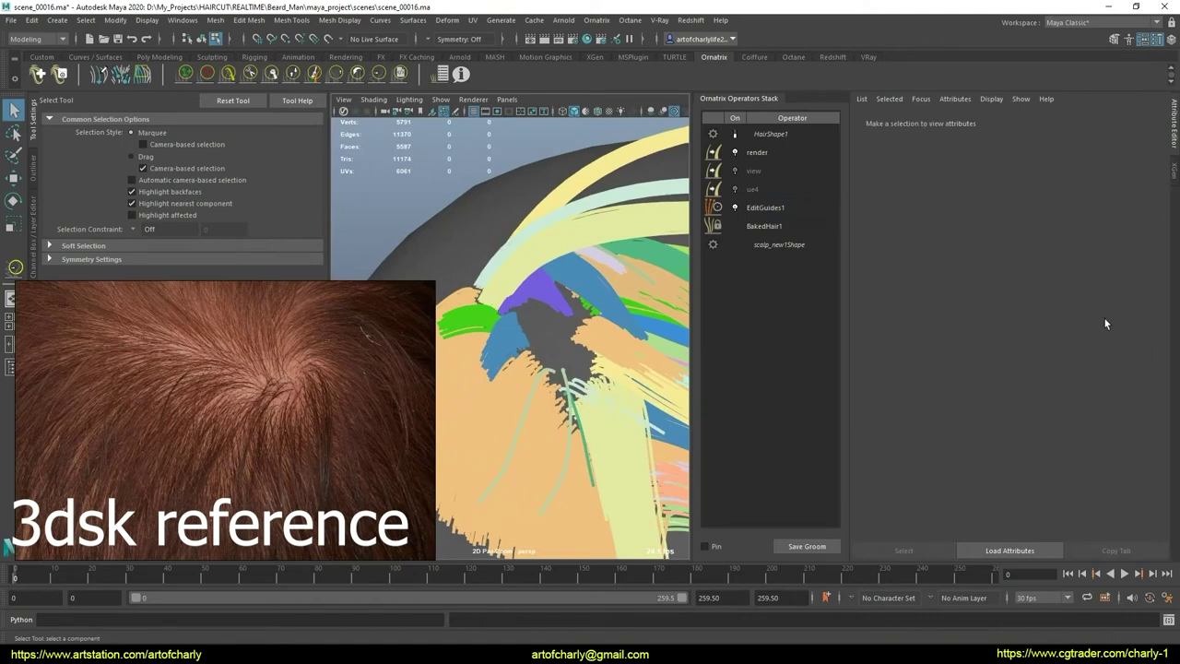
pyautogui.click(603, 382)
pyautogui.scroll(-2, 1060, 350)
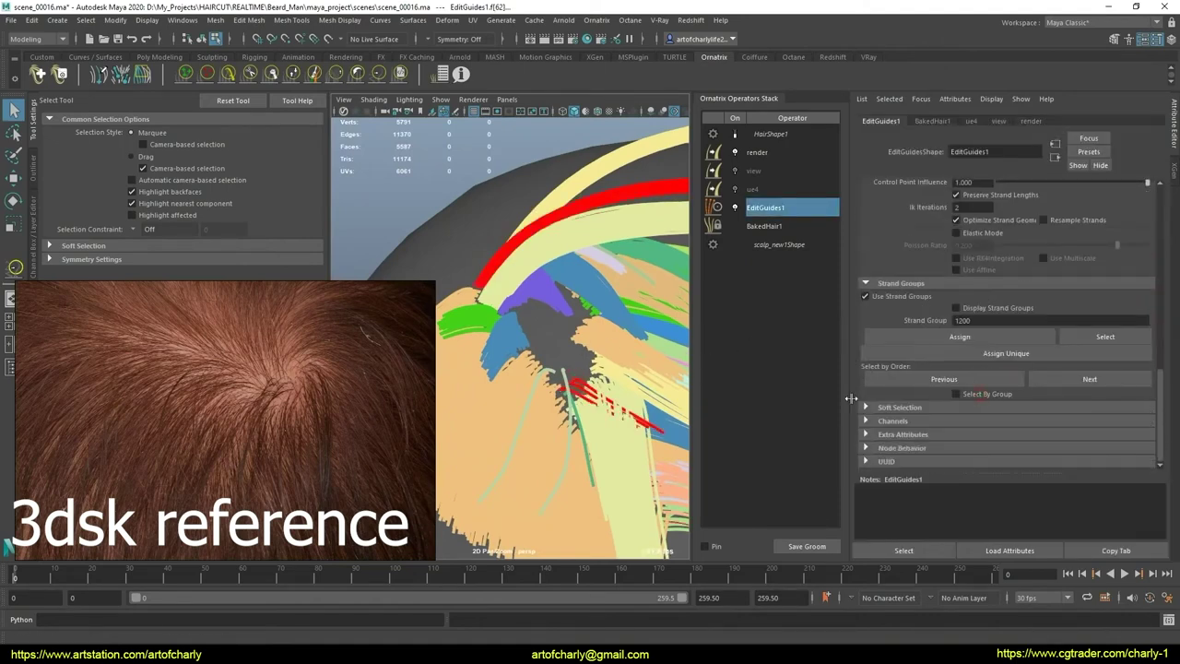
pyautogui.scroll(5, 531, 365)
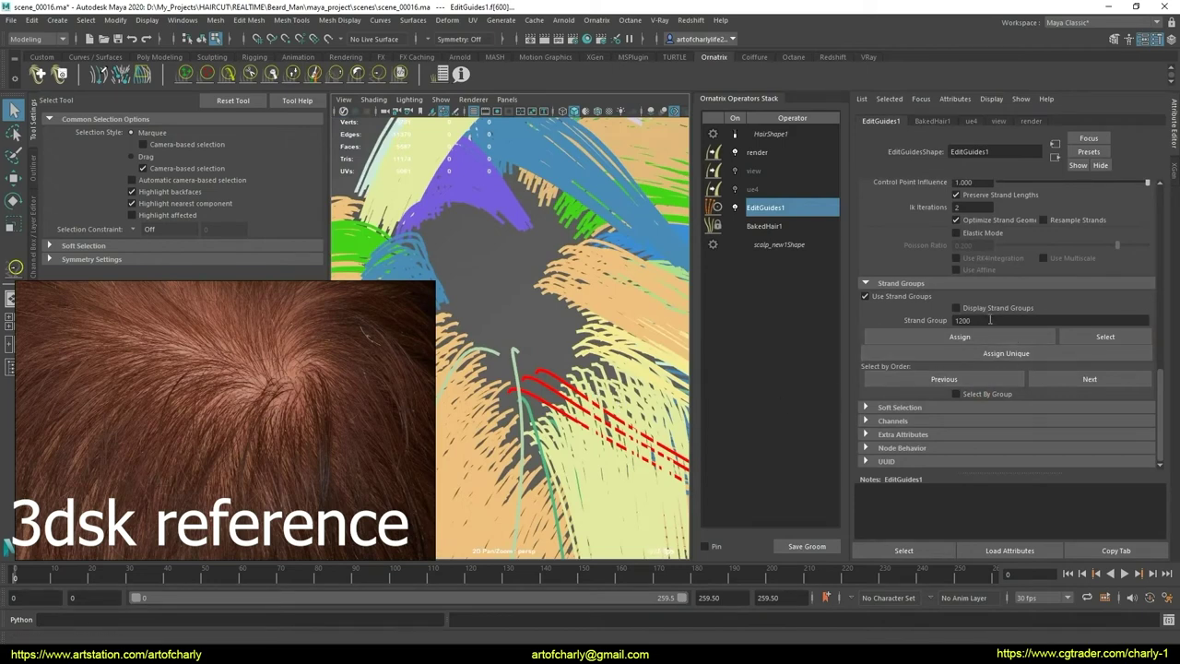
pyautogui.moveTo(1160, 382); pyautogui.dragTo(1169, 313)
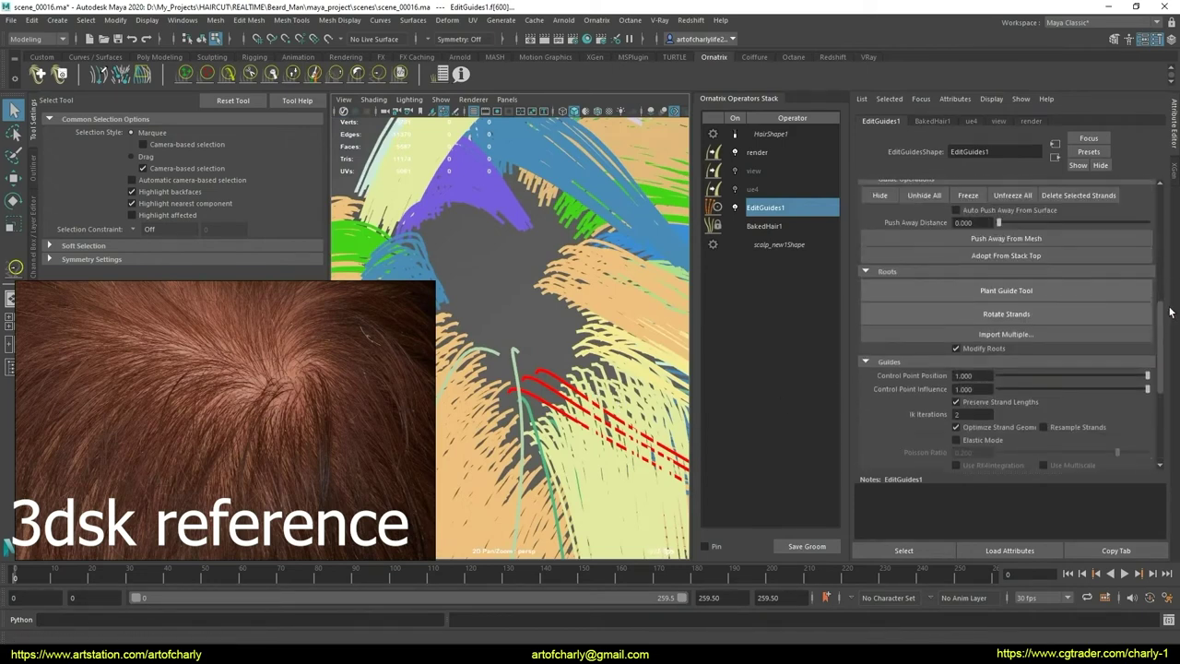
# Step: Reselect the crown guides and alternately comb and resize them around the whorl
pyautogui.click(553, 345)
pyautogui.keyDown('alt'); pyautogui.moveTo(553, 346); pyautogui.dragTo(587, 402); pyautogui.keyUp('alt')
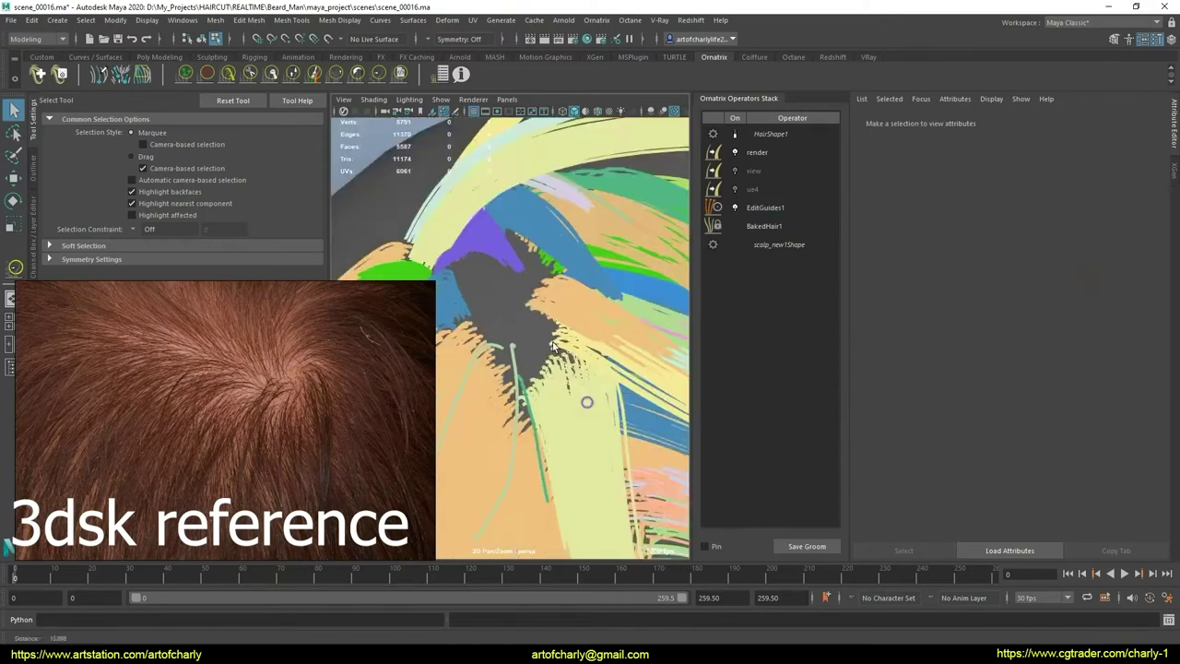
pyautogui.click(553, 364)
pyautogui.moveTo(553, 364)
pyautogui.keyDown('alt'); pyautogui.mouseDown()
pyautogui.moveTo(560, 351)
pyautogui.moveTo(529, 391)
pyautogui.moveTo(588, 392)
pyautogui.moveTo(549, 384)
pyautogui.moveTo(569, 405)
pyautogui.mouseUp(); pyautogui.keyUp('alt')
pyautogui.click(228, 73)
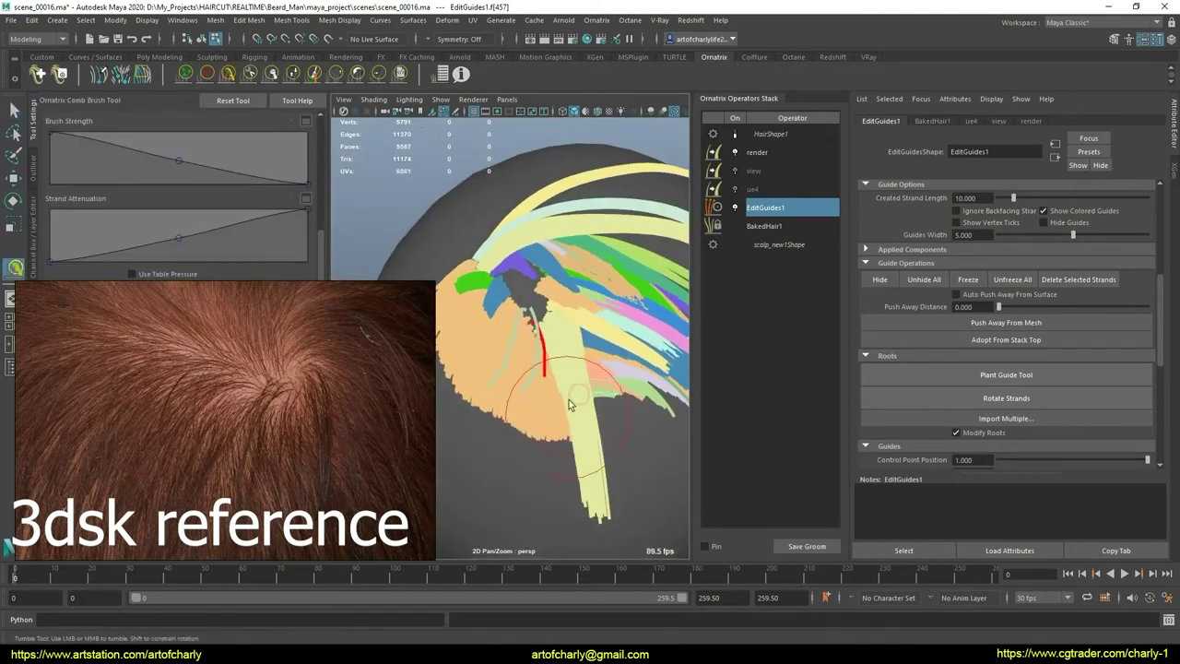
pyautogui.keyDown('alt'); pyautogui.moveTo(587, 362); pyautogui.dragTo(565, 368); pyautogui.keyUp('alt')
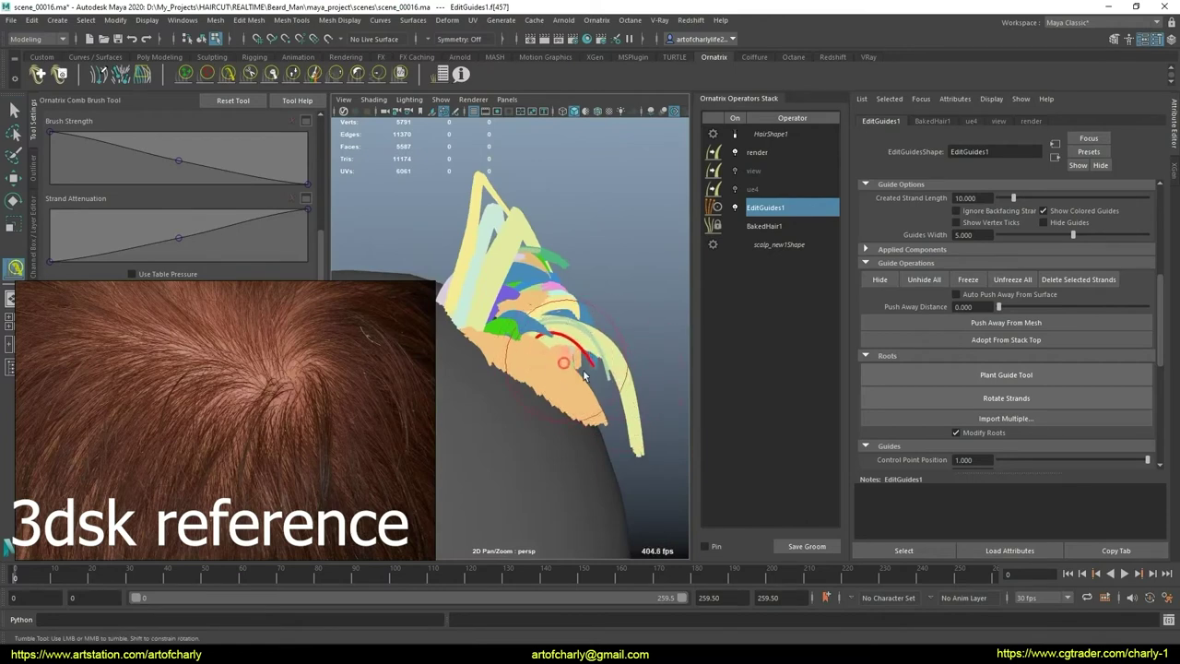
pyautogui.click(293, 74)
pyautogui.keyDown('alt'); pyautogui.moveTo(567, 392); pyautogui.dragTo(595, 413); pyautogui.keyUp('alt')
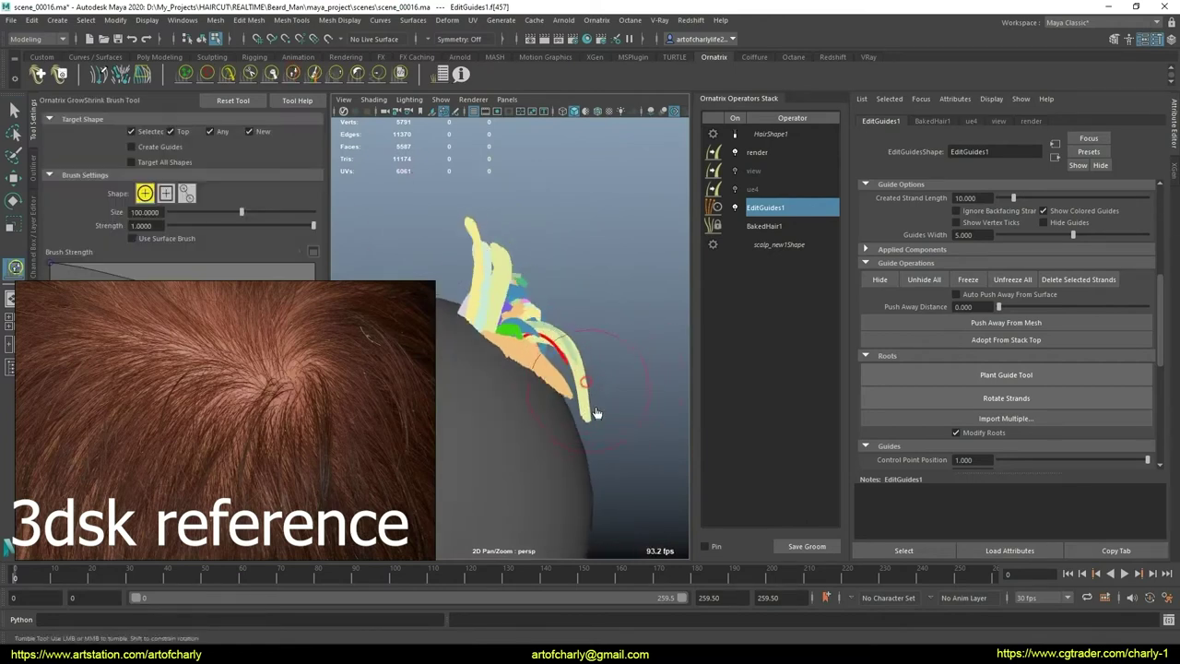
pyautogui.click(231, 74)
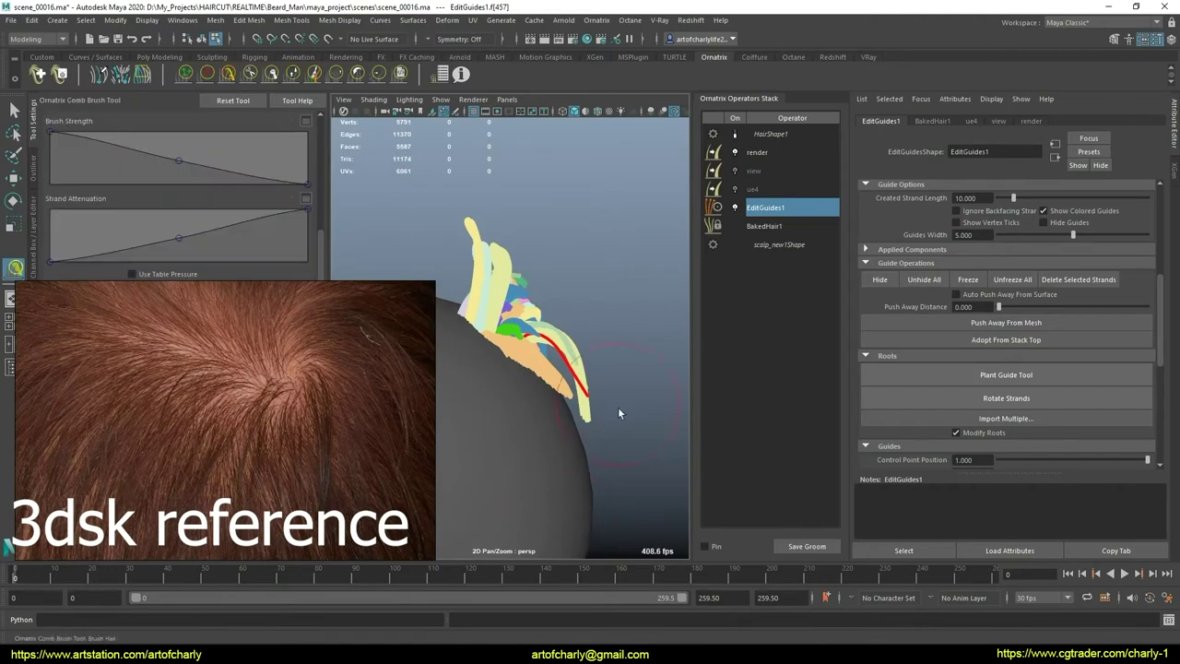
pyautogui.click(293, 74)
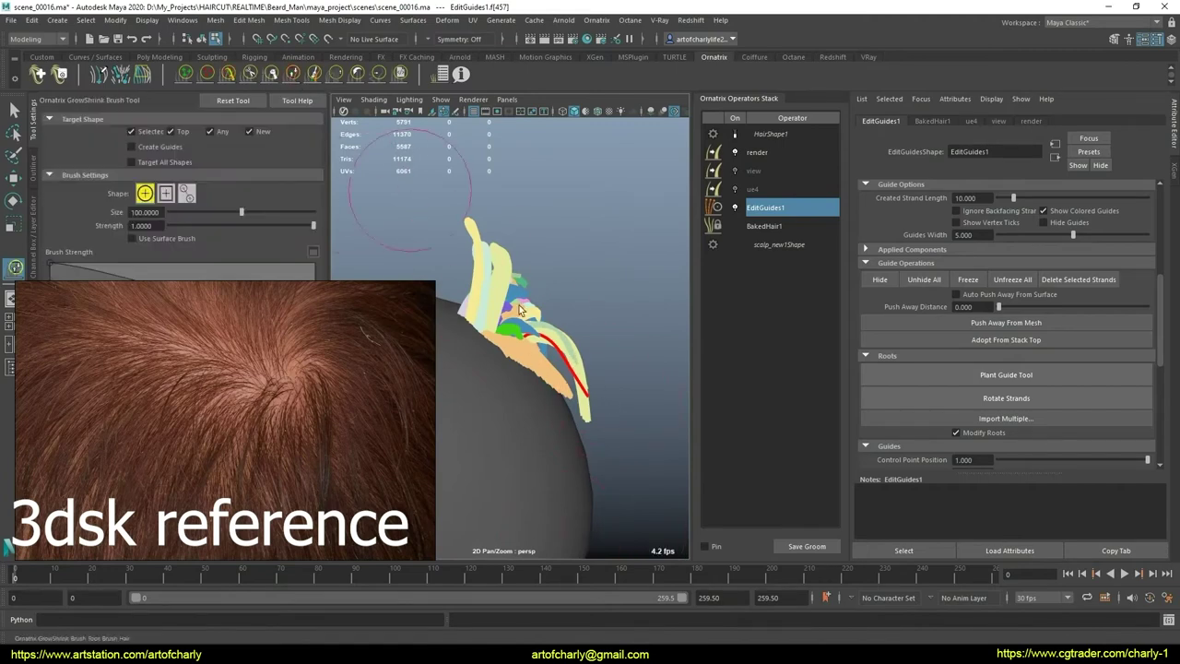
pyautogui.click(271, 74)
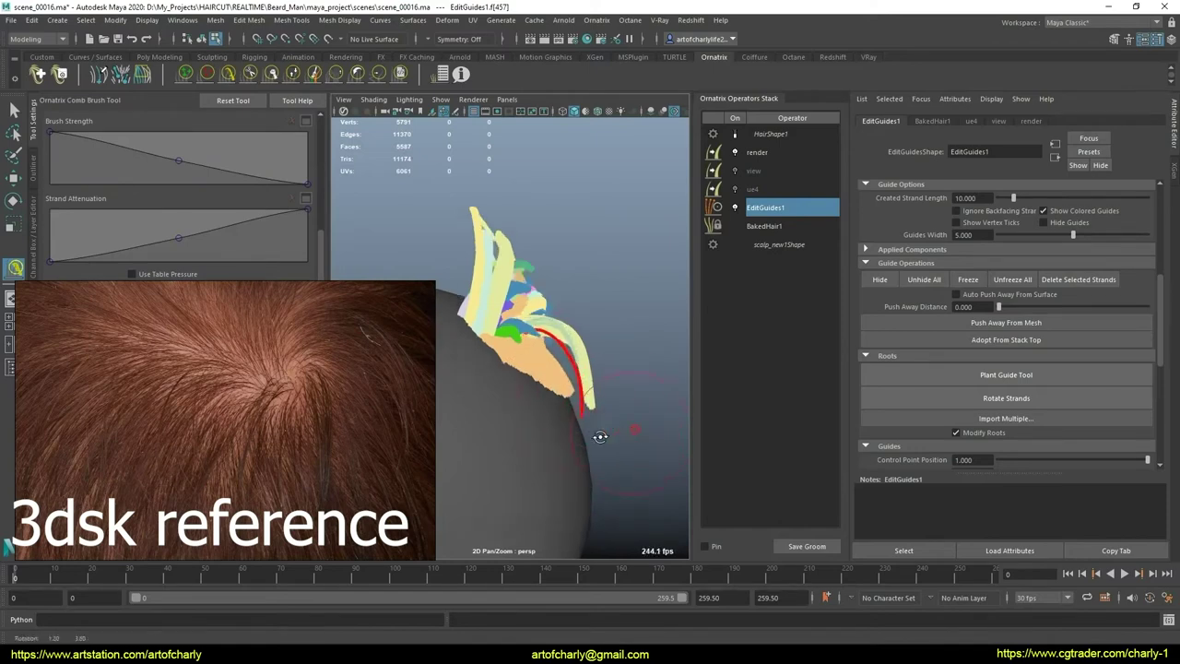
pyautogui.keyDown('alt'); pyautogui.moveTo(566, 395); pyautogui.dragTo(554, 366); pyautogui.keyUp('alt')
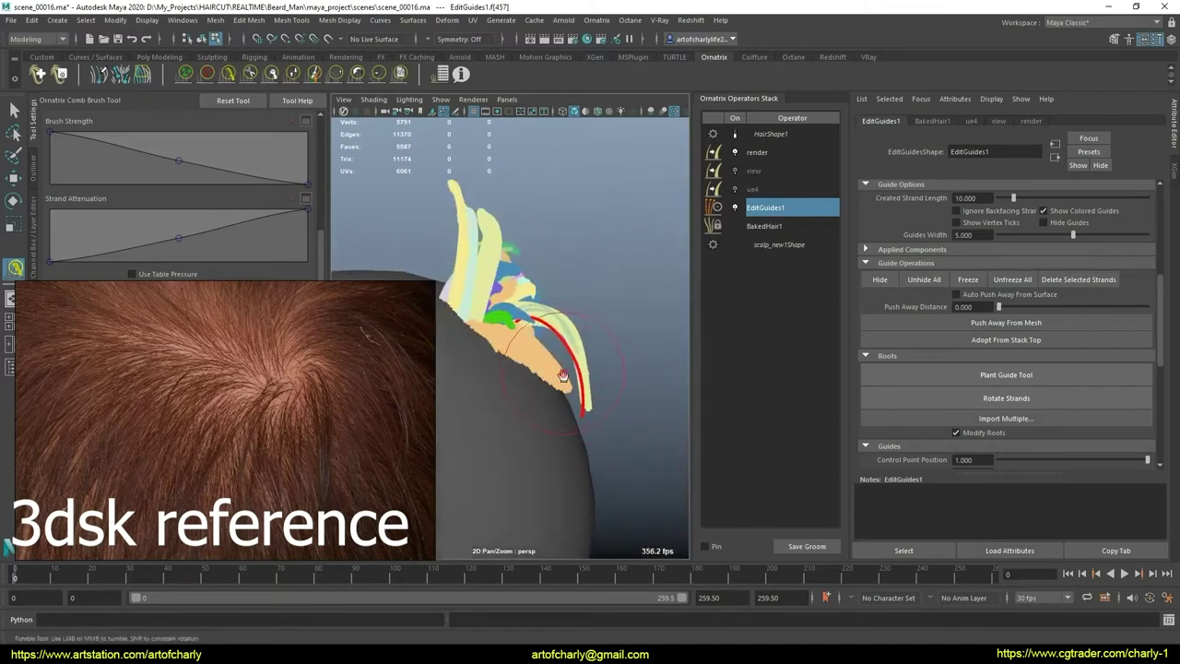
pyautogui.keyDown('alt'); pyautogui.moveTo(616, 429); pyautogui.dragTo(532, 448); pyautogui.keyUp('alt')
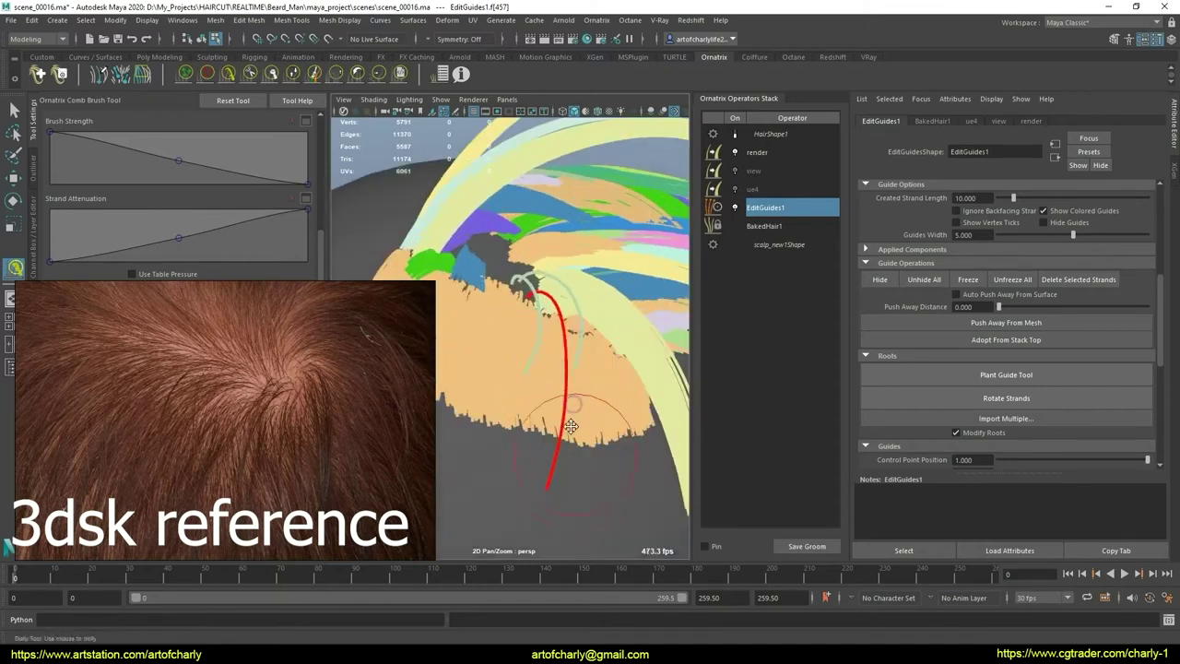
# Step: Pick a different scalp guide, then resize and comb it to curve around the whorl
pyautogui.press('q')
pyautogui.moveTo(550, 390)
pyautogui.keyDown('alt'); pyautogui.mouseDown()
pyautogui.moveTo(599, 402)
pyautogui.moveTo(550, 360)
pyautogui.moveTo(588, 353)
pyautogui.moveTo(549, 371)
pyautogui.mouseUp(); pyautogui.keyUp('alt')
pyautogui.click(537, 326)
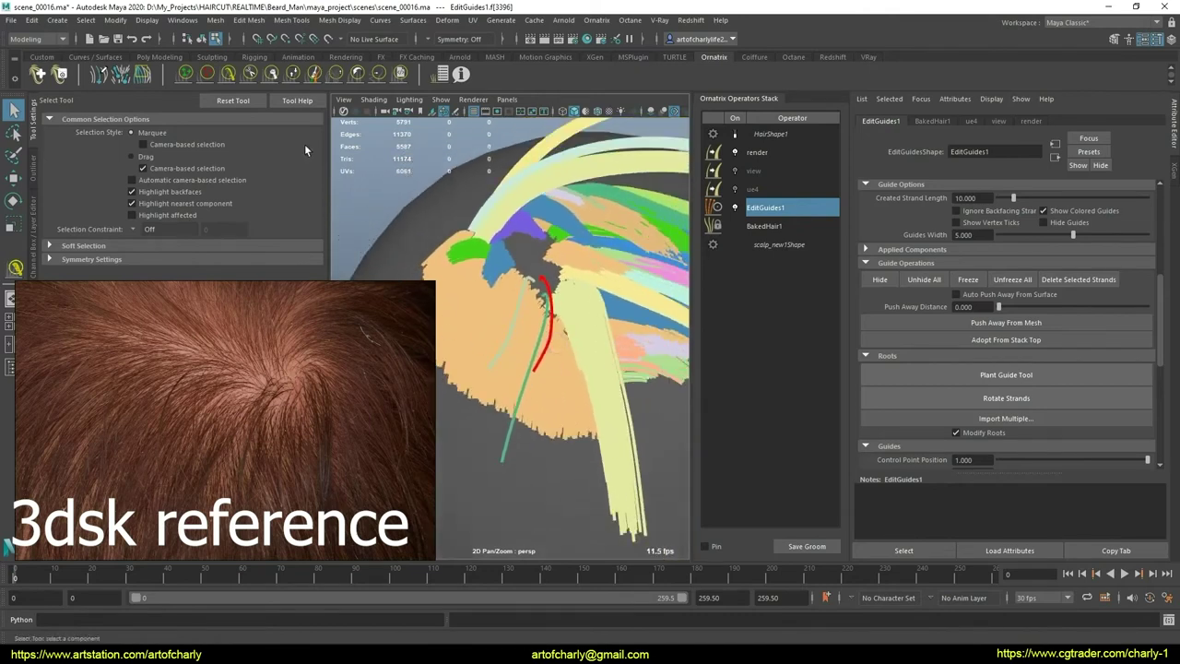
pyautogui.click(292, 73)
pyautogui.keyDown('alt'); pyautogui.moveTo(534, 369); pyautogui.dragTo(641, 405); pyautogui.keyUp('alt')
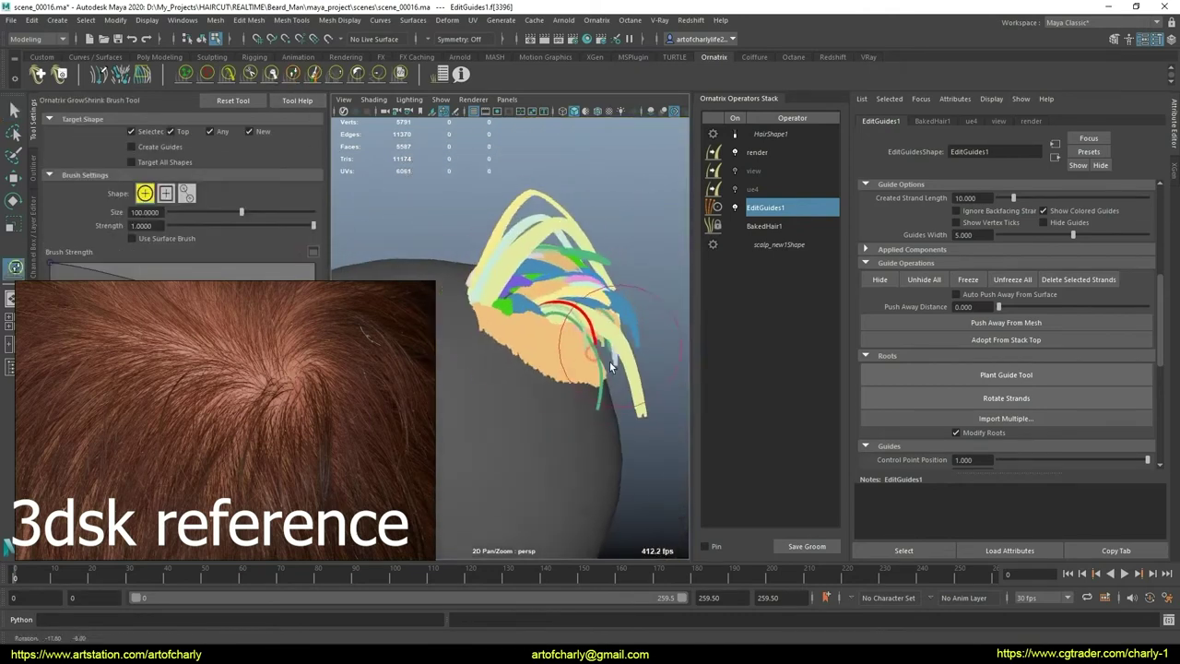
pyautogui.click(227, 74)
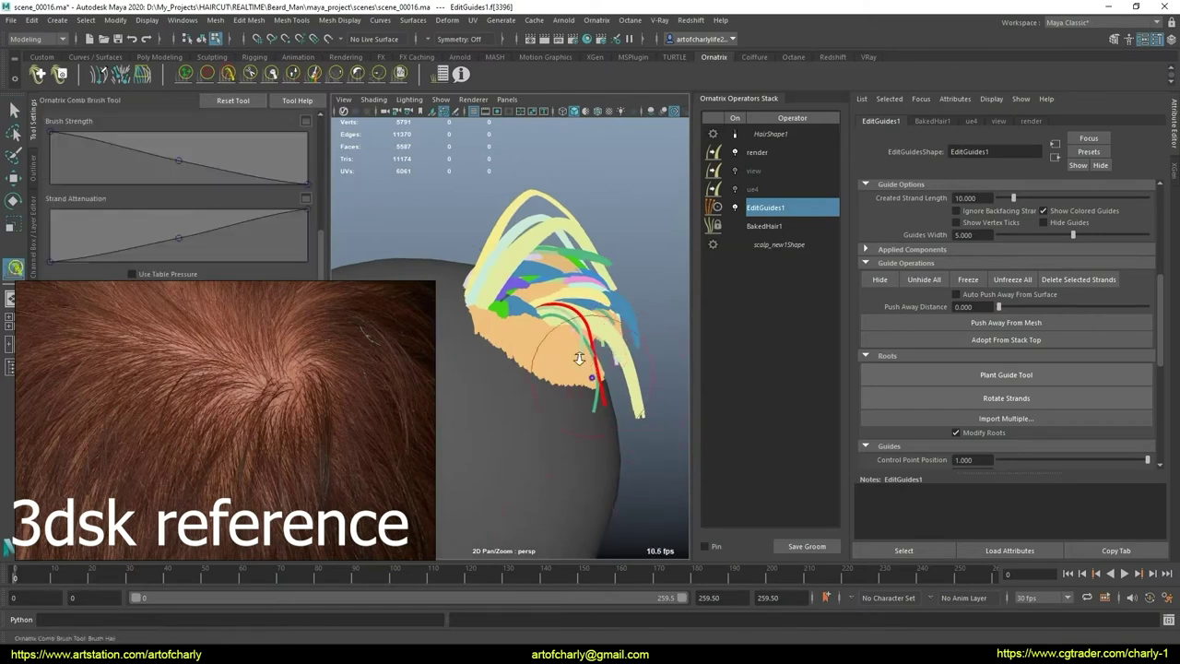
pyautogui.moveTo(553, 341)
pyautogui.keyDown('alt'); pyautogui.mouseDown()
pyautogui.moveTo(586, 325)
pyautogui.moveTo(549, 377)
pyautogui.moveTo(538, 332)
pyautogui.mouseUp(); pyautogui.keyUp('alt')
pyautogui.scroll(3, 550, 377)
# Step: Resize and comb the red crown guides into an arc sweeping away from the bare whorl centre
pyautogui.press('q')
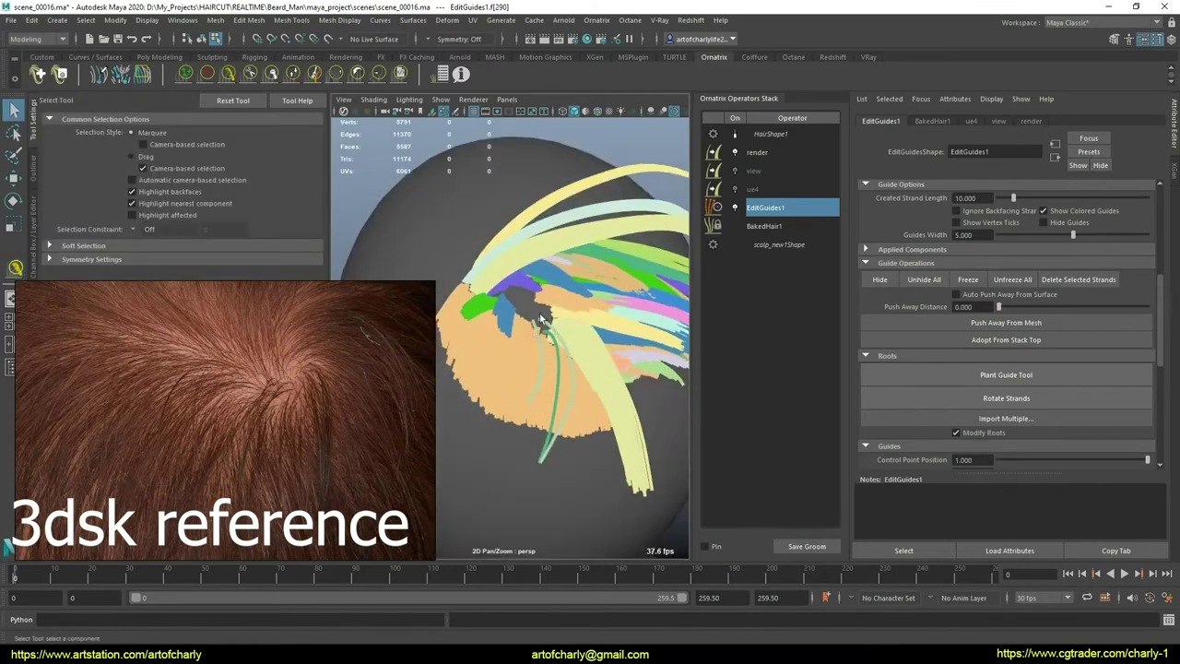
pyautogui.moveTo(548, 337)
pyautogui.keyDown('alt'); pyautogui.mouseDown()
pyautogui.moveTo(359, 192)
pyautogui.moveTo(479, 314)
pyautogui.moveTo(531, 400)
pyautogui.mouseUp(); pyautogui.keyUp('alt')
pyautogui.click(314, 74)
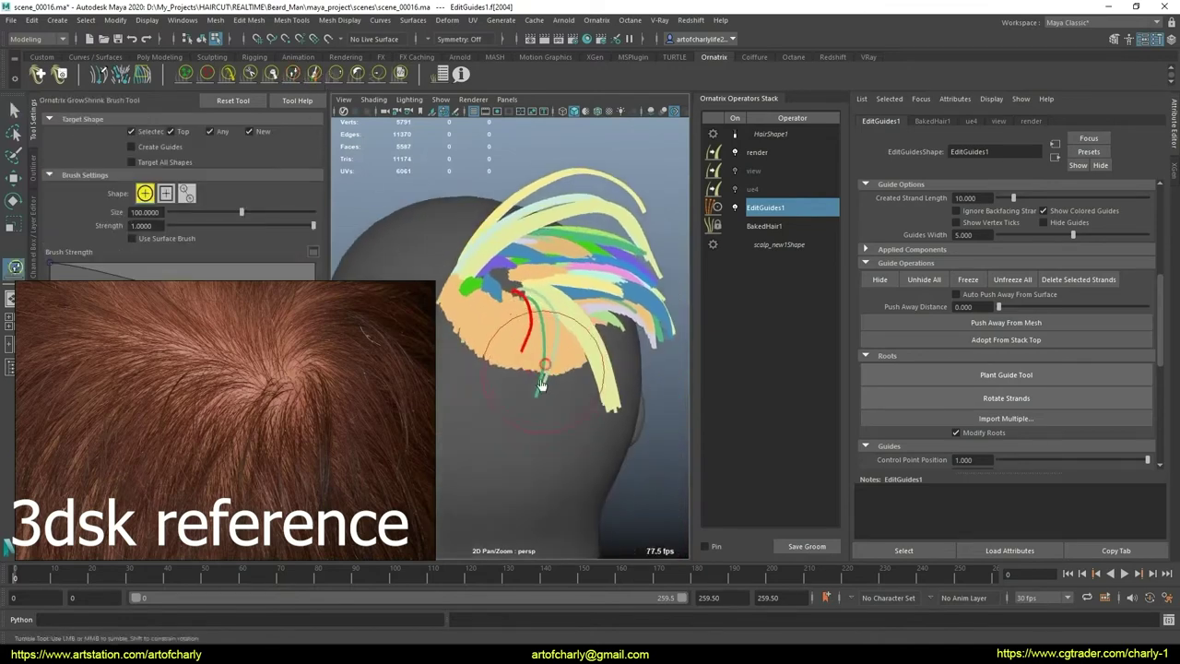
pyautogui.click(249, 74)
pyautogui.moveTo(416, 232)
pyautogui.keyDown('alt'); pyautogui.mouseDown()
pyautogui.moveTo(564, 365)
pyautogui.moveTo(578, 360)
pyautogui.moveTo(519, 337)
pyautogui.moveTo(575, 394)
pyautogui.moveTo(505, 402)
pyautogui.moveTo(583, 369)
pyautogui.moveTo(570, 404)
pyautogui.mouseUp(); pyautogui.keyUp('alt')
pyautogui.keyDown('alt'); pyautogui.moveTo(569, 403); pyautogui.dragTo(560, 387, button='middle'); pyautogui.keyUp('alt')
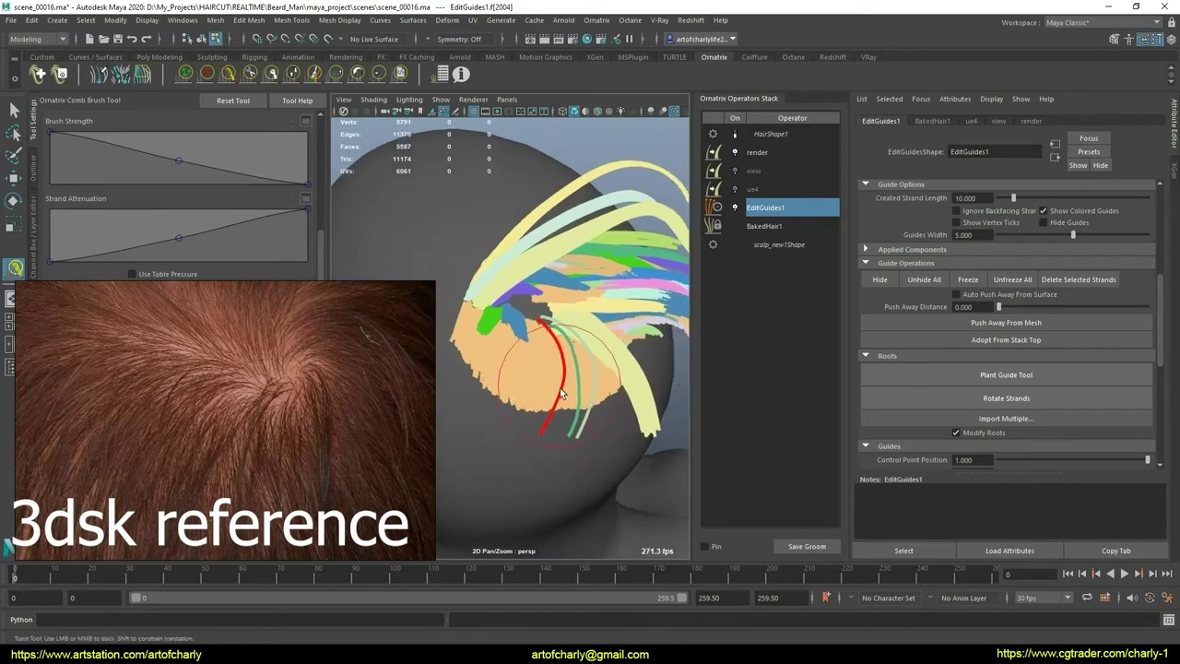
pyautogui.moveTo(560, 387)
pyautogui.keyDown('alt'); pyautogui.mouseDown()
pyautogui.moveTo(538, 337)
pyautogui.moveTo(551, 399)
pyautogui.moveTo(541, 395)
pyautogui.mouseUp(); pyautogui.keyUp('alt')
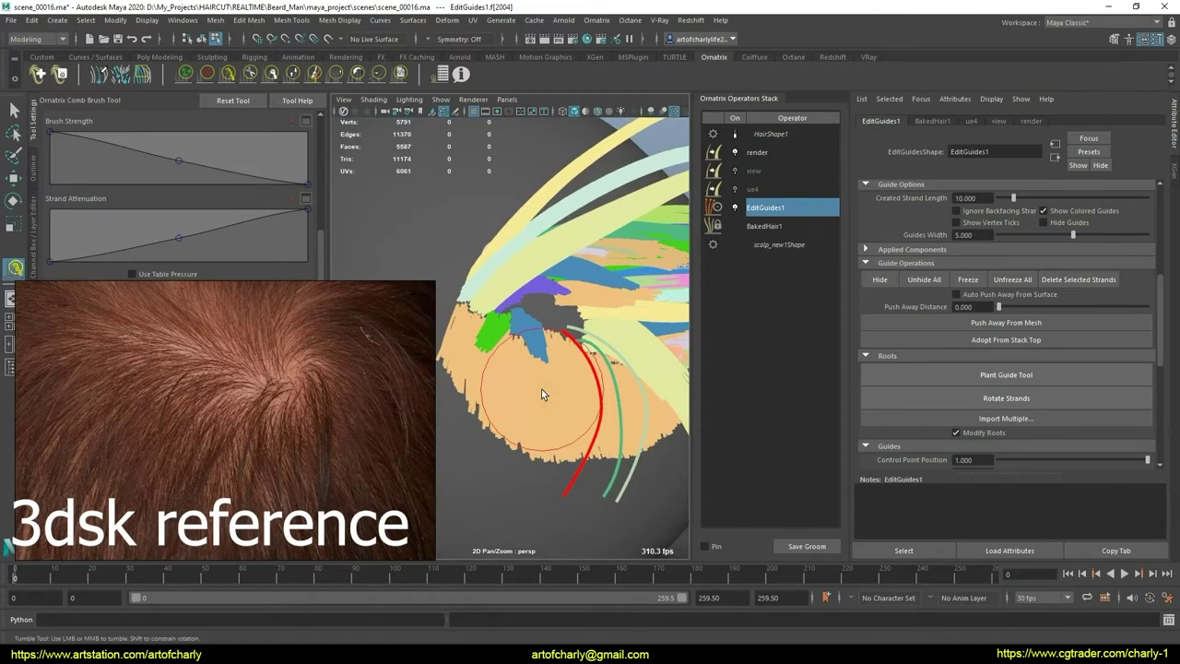
pyautogui.moveTo(612, 369)
pyautogui.keyDown('alt'); pyautogui.mouseDown(button='middle')
pyautogui.moveTo(569, 396)
pyautogui.moveTo(589, 384)
pyautogui.moveTo(562, 374)
pyautogui.mouseUp(button='middle'); pyautogui.keyUp('alt')
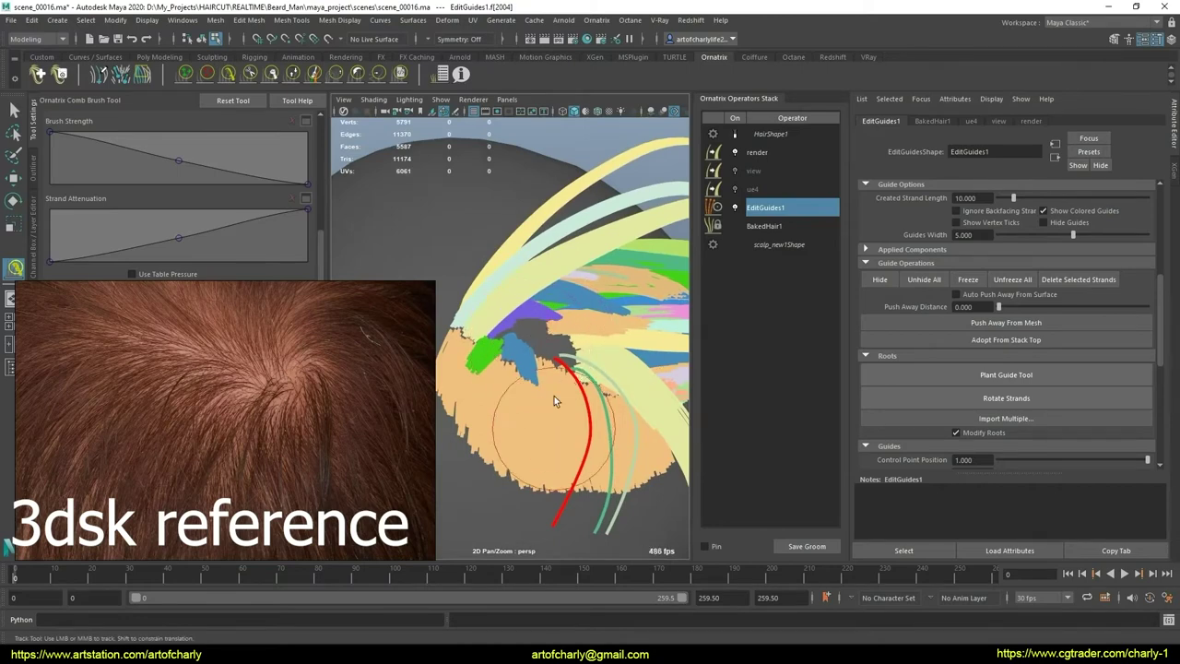
pyautogui.moveTo(554, 395)
pyautogui.keyDown('alt'); pyautogui.mouseDown()
pyautogui.moveTo(565, 364)
pyautogui.moveTo(551, 402)
pyautogui.moveTo(521, 366)
pyautogui.moveTo(538, 376)
pyautogui.moveTo(552, 358)
pyautogui.moveTo(578, 356)
pyautogui.mouseUp(); pyautogui.keyUp('alt')
pyautogui.scroll(3, 577, 356)
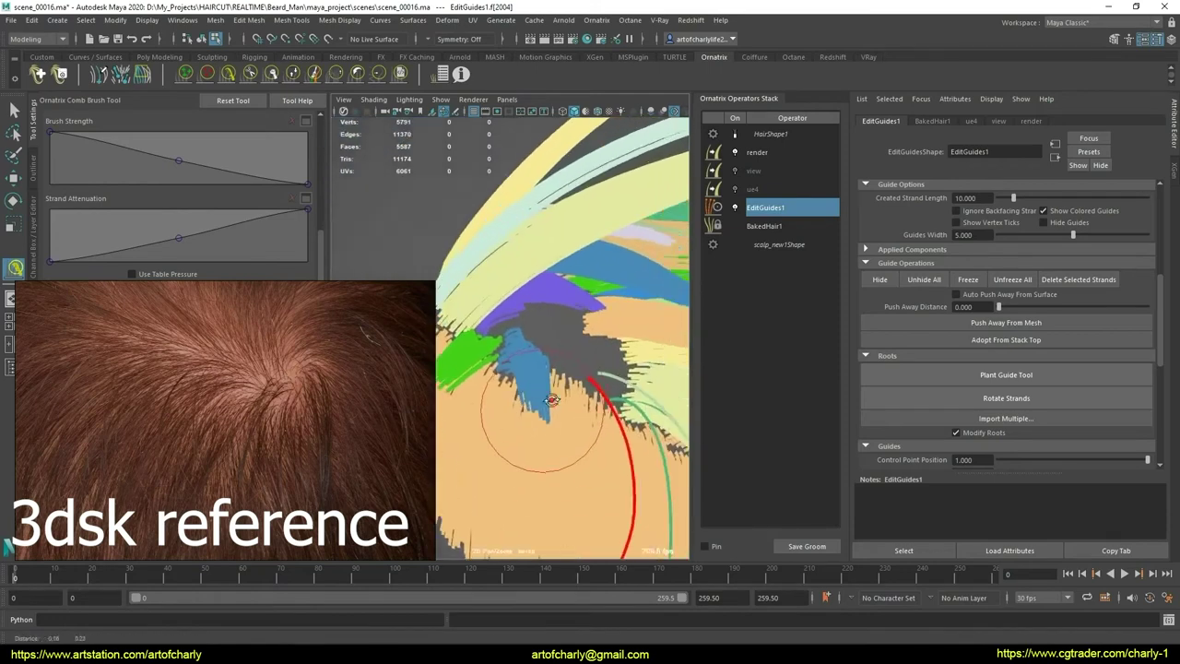
pyautogui.press('q')
pyautogui.scroll(2, 564, 358)
pyautogui.scroll(3, 590, 364)
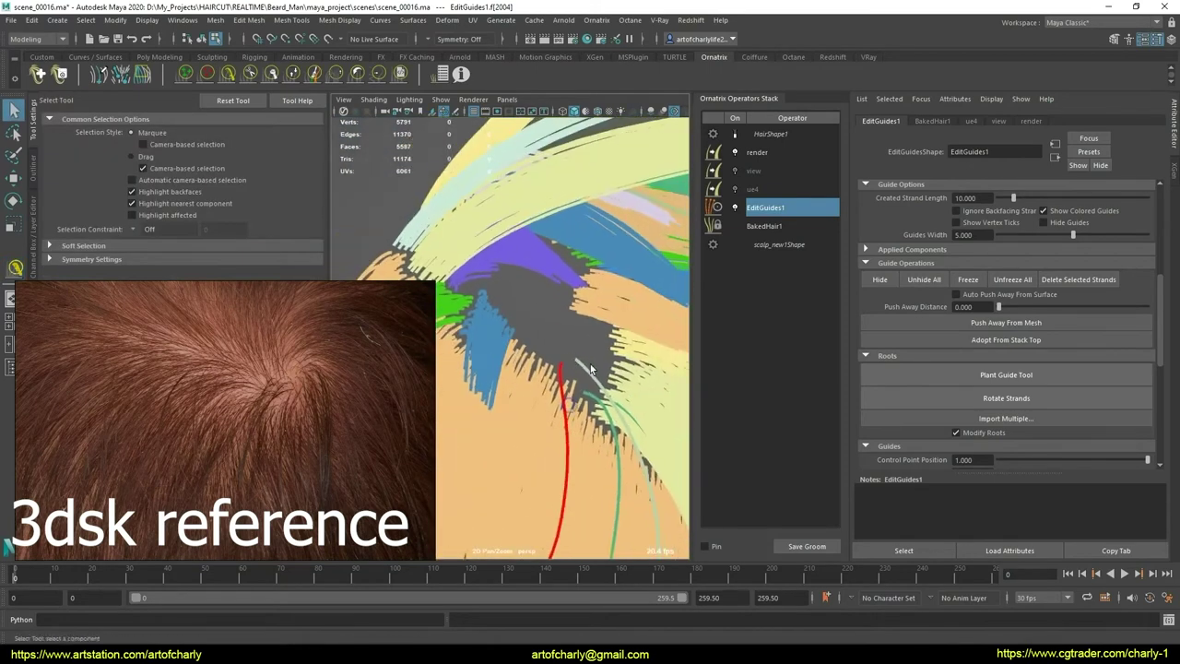
# Step: Assign the selected crown guides to strand group 1707 in EditGuides1
pyautogui.click(1038, 374)
pyautogui.moveTo(544, 364)
pyautogui.keyDown('alt'); pyautogui.mouseDown()
pyautogui.moveTo(562, 373)
pyautogui.moveTo(553, 369)
pyautogui.mouseUp(); pyautogui.keyUp('alt')
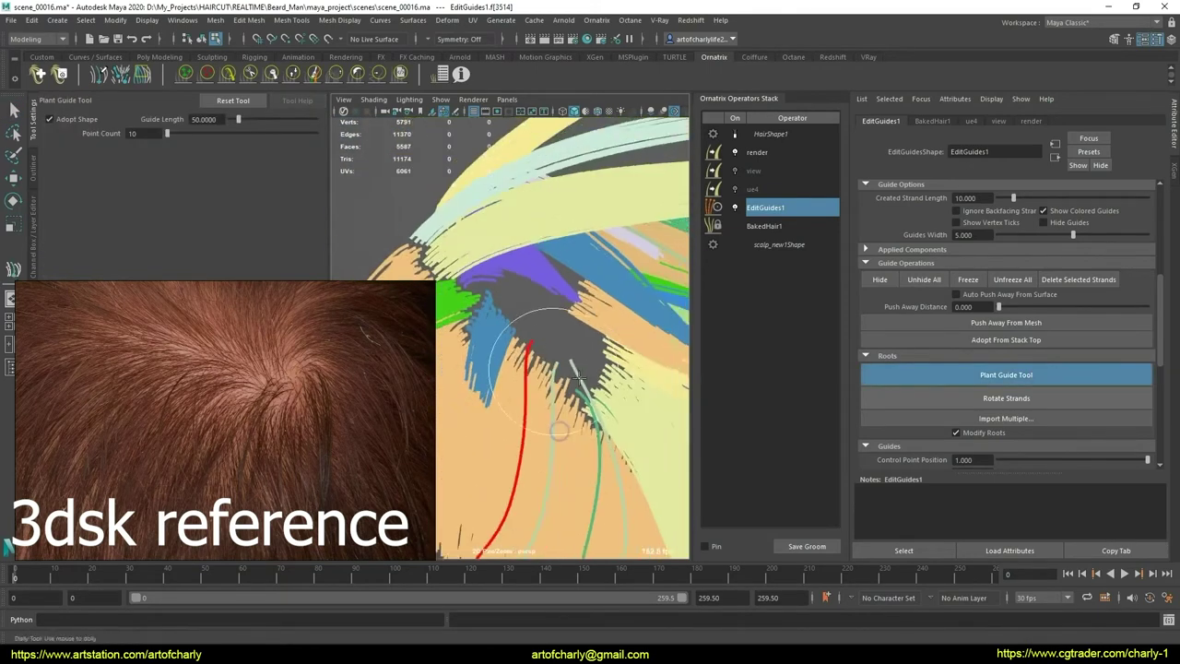
pyautogui.press('q')
pyautogui.moveTo(1160, 340); pyautogui.dragTo(1160, 422)
pyautogui.write('170')
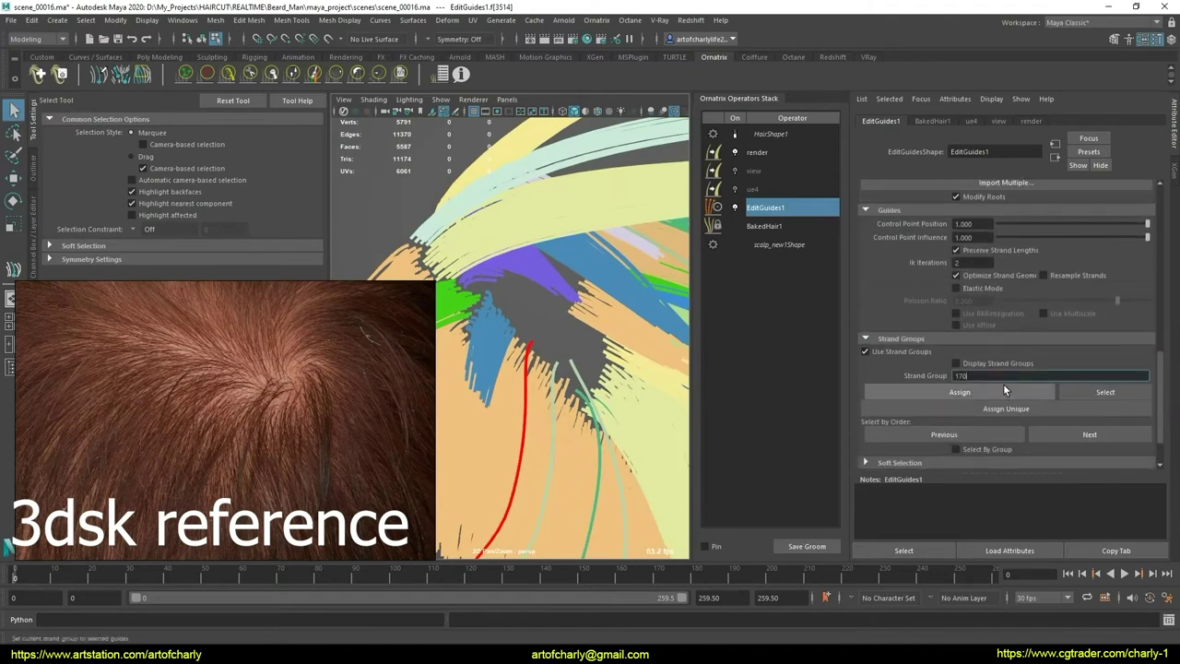
pyautogui.write('7')
pyautogui.click(1003, 391)
pyautogui.scroll(-2, 473, 306)
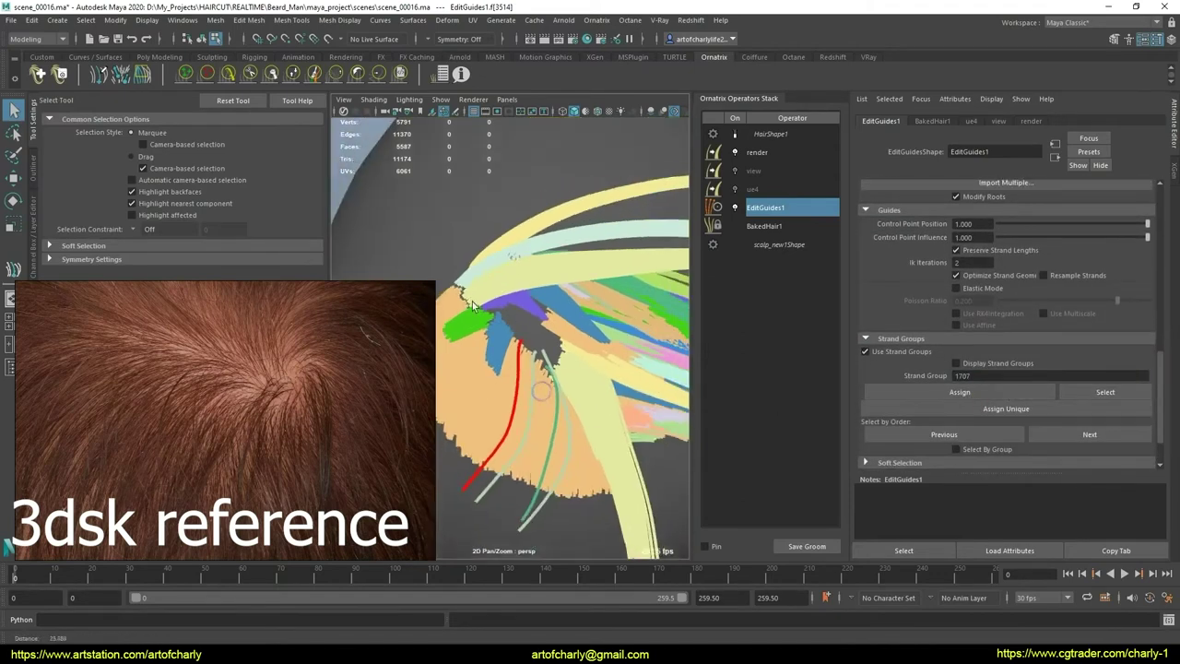
# Step: Comb the red crown guide while viewing the back of the head
pyautogui.click(229, 75)
pyautogui.moveTo(516, 369)
pyautogui.keyDown('alt'); pyautogui.mouseDown()
pyautogui.moveTo(562, 355)
pyautogui.moveTo(556, 398)
pyautogui.moveTo(586, 421)
pyautogui.moveTo(632, 421)
pyautogui.moveTo(548, 355)
pyautogui.moveTo(603, 426)
pyautogui.mouseUp(); pyautogui.keyUp('alt')
pyautogui.keyDown('alt'); pyautogui.moveTo(603, 425); pyautogui.dragTo(581, 408, button='middle'); pyautogui.keyUp('alt')
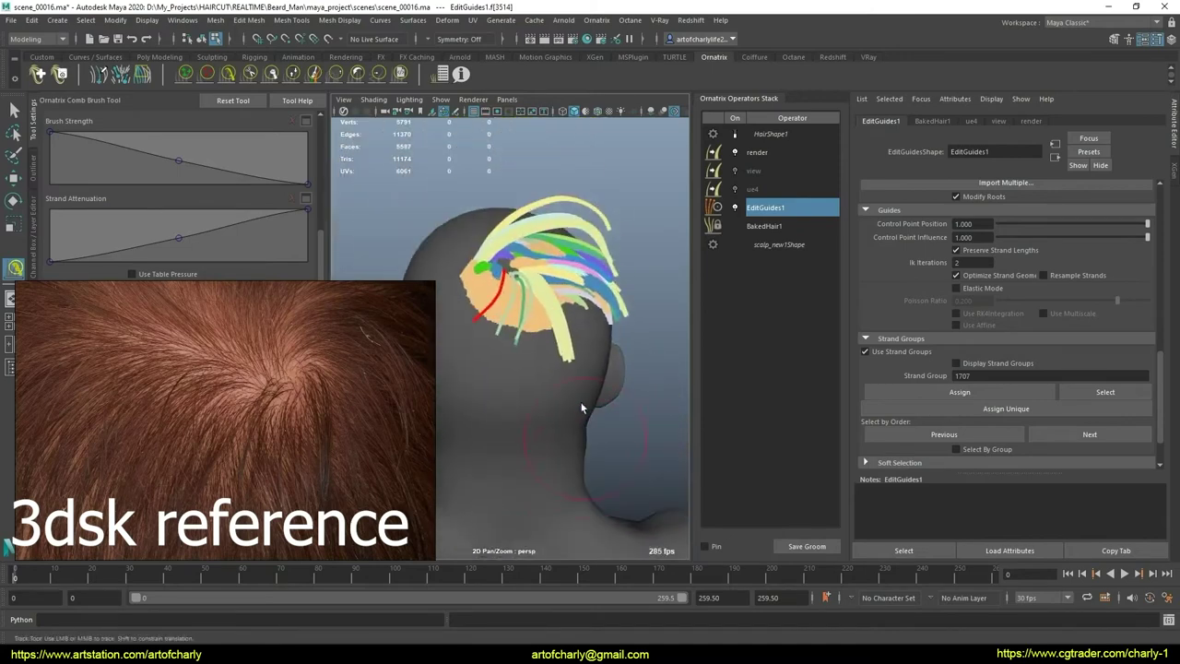
pyautogui.moveTo(582, 407)
pyautogui.keyDown('alt'); pyautogui.mouseDown()
pyautogui.moveTo(585, 388)
pyautogui.moveTo(570, 381)
pyautogui.moveTo(577, 424)
pyautogui.moveTo(601, 411)
pyautogui.moveTo(581, 437)
pyautogui.moveTo(540, 442)
pyautogui.moveTo(612, 404)
pyautogui.moveTo(547, 379)
pyautogui.mouseUp(); pyautogui.keyUp('alt')
# Step: Select the red strand group of guides at the back of the crown
pyautogui.press('q')
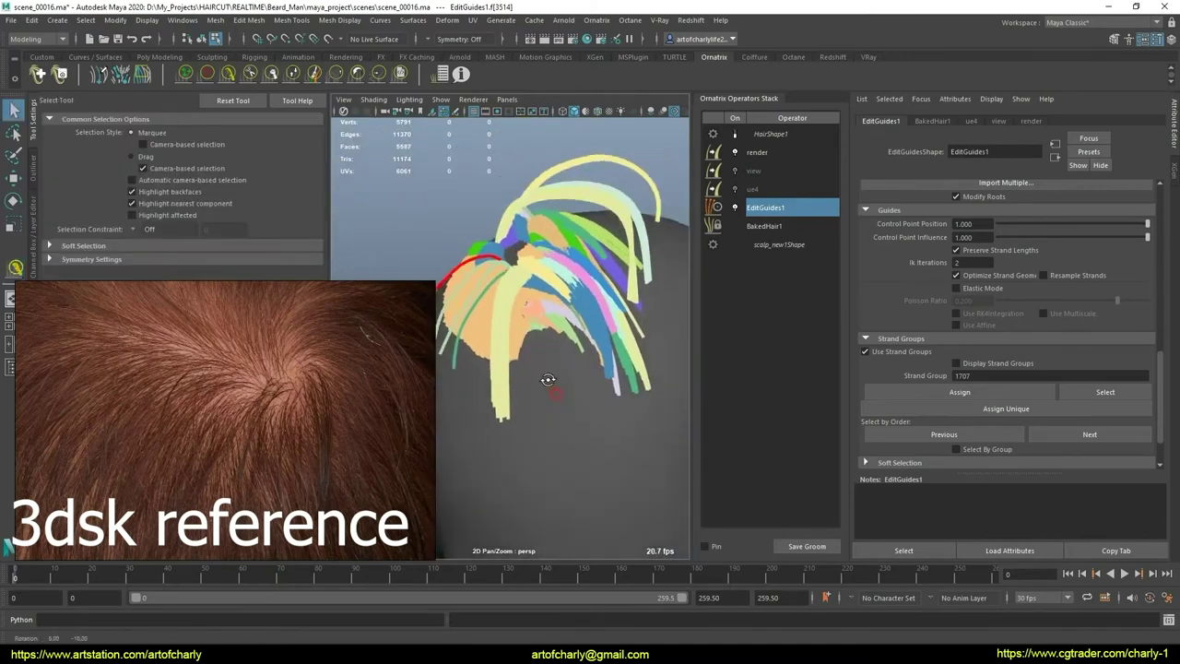
pyautogui.scroll(3, 547, 380)
pyautogui.scroll(3, 552, 391)
pyautogui.scroll(3, 562, 406)
pyautogui.scroll(3, 574, 424)
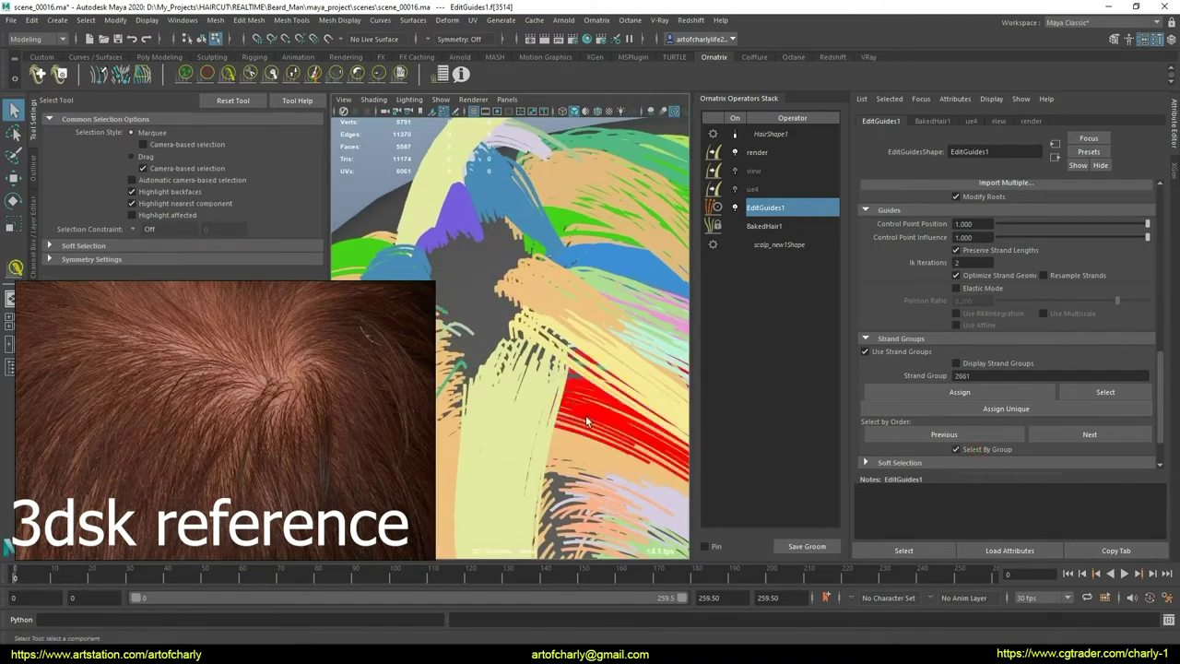
pyautogui.scroll(-2, 581, 415)
pyautogui.scroll(-3, 585, 417)
pyautogui.scroll(-3, 590, 420)
pyautogui.keyDown('alt'); pyautogui.moveTo(590, 419); pyautogui.dragTo(427, 288); pyautogui.keyUp('alt')
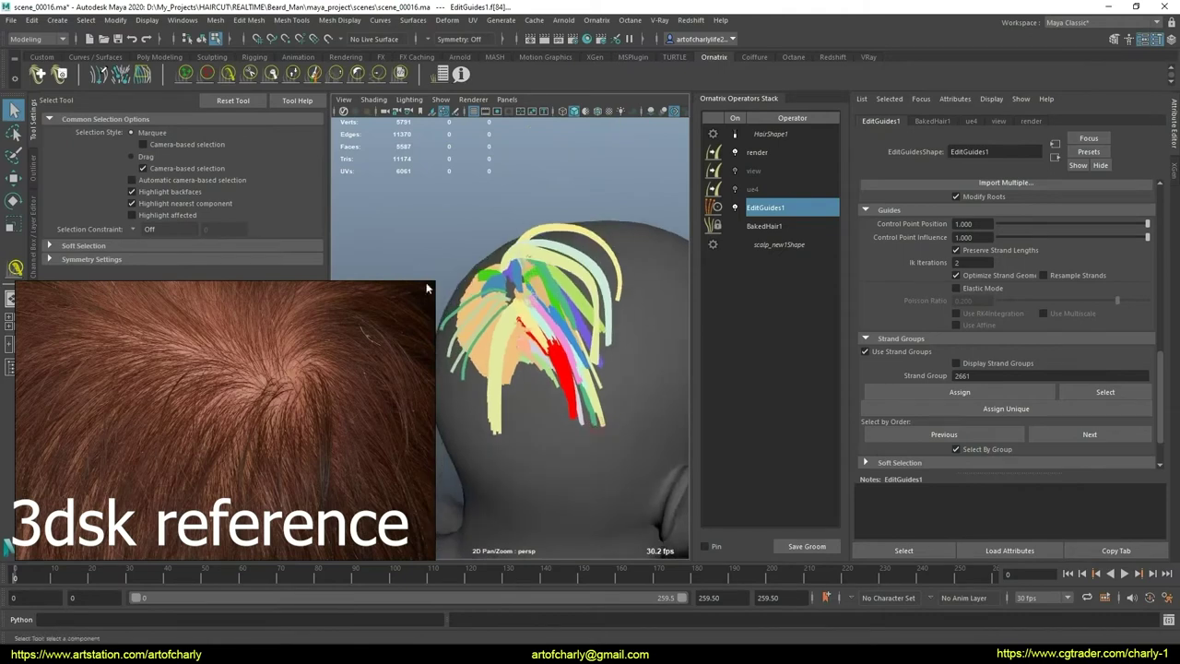
# Step: Comb the group into a curved downward band, checking it from the side and lower back
pyautogui.click(250, 72)
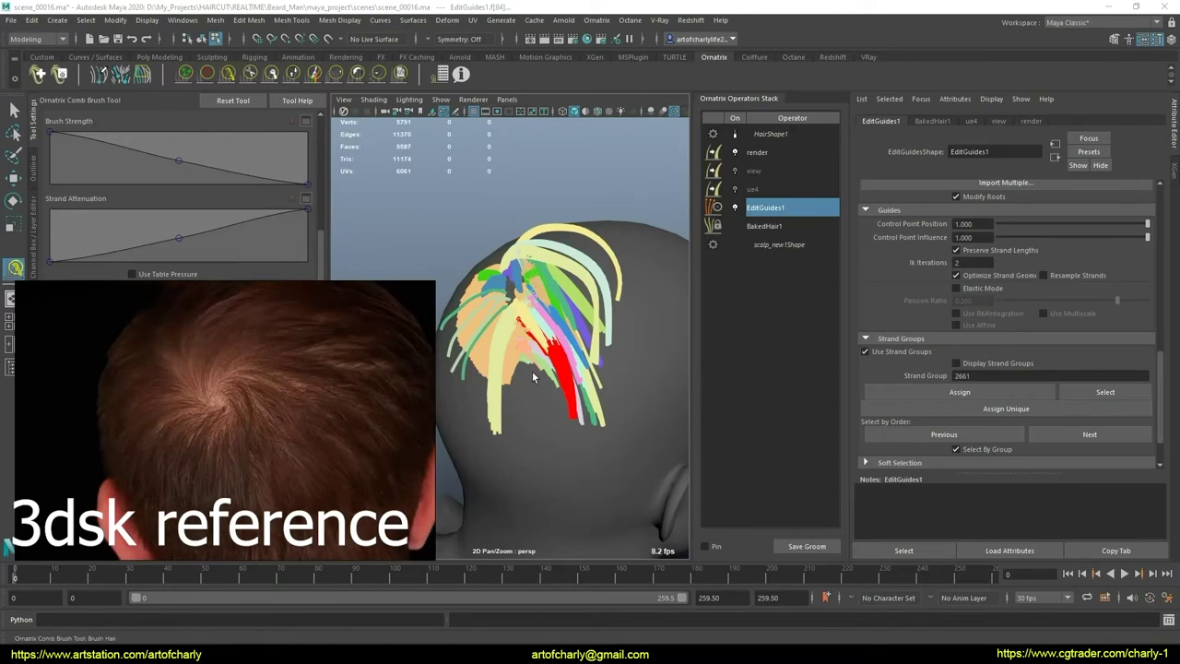
pyautogui.moveTo(532, 370)
pyautogui.keyDown('alt'); pyautogui.mouseDown()
pyautogui.moveTo(601, 351)
pyautogui.moveTo(605, 390)
pyautogui.moveTo(558, 427)
pyautogui.moveTo(580, 356)
pyautogui.mouseUp(); pyautogui.keyUp('alt')
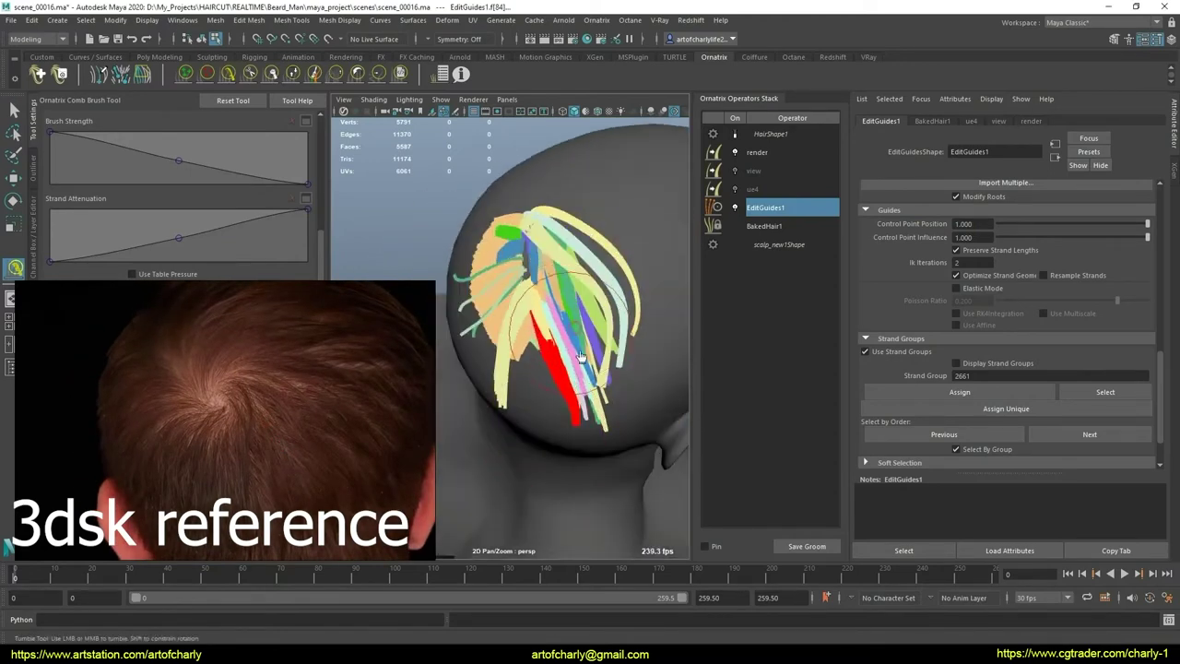
pyautogui.keyDown('alt'); pyautogui.moveTo(595, 402); pyautogui.dragTo(597, 405); pyautogui.keyUp('alt')
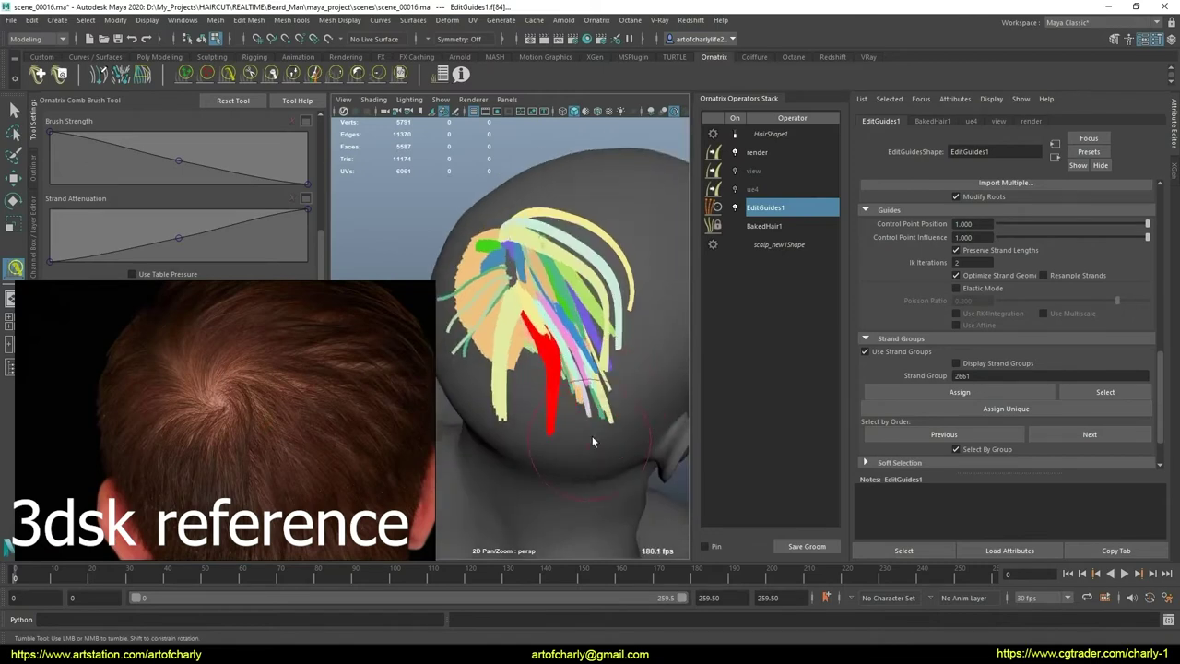
pyautogui.keyDown('alt'); pyautogui.moveTo(591, 362); pyautogui.dragTo(623, 386); pyautogui.keyUp('alt')
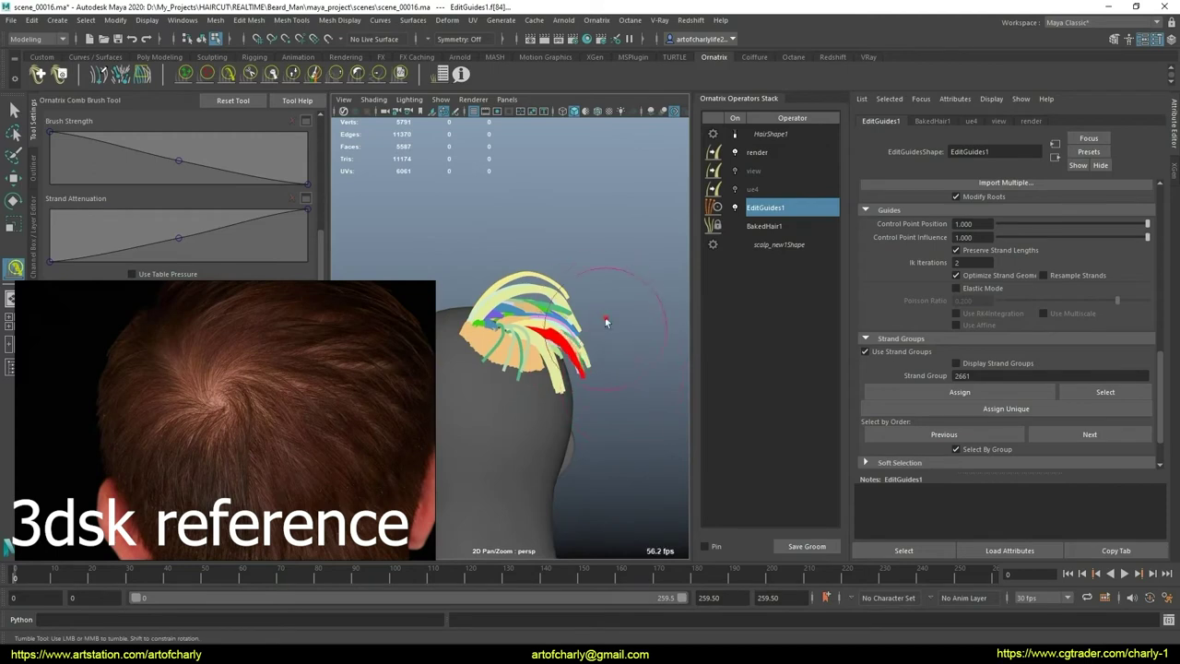
pyautogui.moveTo(602, 339)
pyautogui.keyDown('alt'); pyautogui.mouseDown()
pyautogui.moveTo(602, 382)
pyautogui.moveTo(570, 408)
pyautogui.moveTo(599, 427)
pyautogui.moveTo(665, 405)
pyautogui.mouseUp(); pyautogui.keyUp('alt')
pyautogui.moveTo(587, 351)
pyautogui.keyDown('alt'); pyautogui.mouseDown()
pyautogui.moveTo(622, 464)
pyautogui.moveTo(611, 421)
pyautogui.moveTo(591, 410)
pyautogui.moveTo(526, 416)
pyautogui.mouseUp(); pyautogui.keyUp('alt')
# Step: Pick the guides beside the crown whorl and assign them to strand group 1705
pyautogui.press('q')
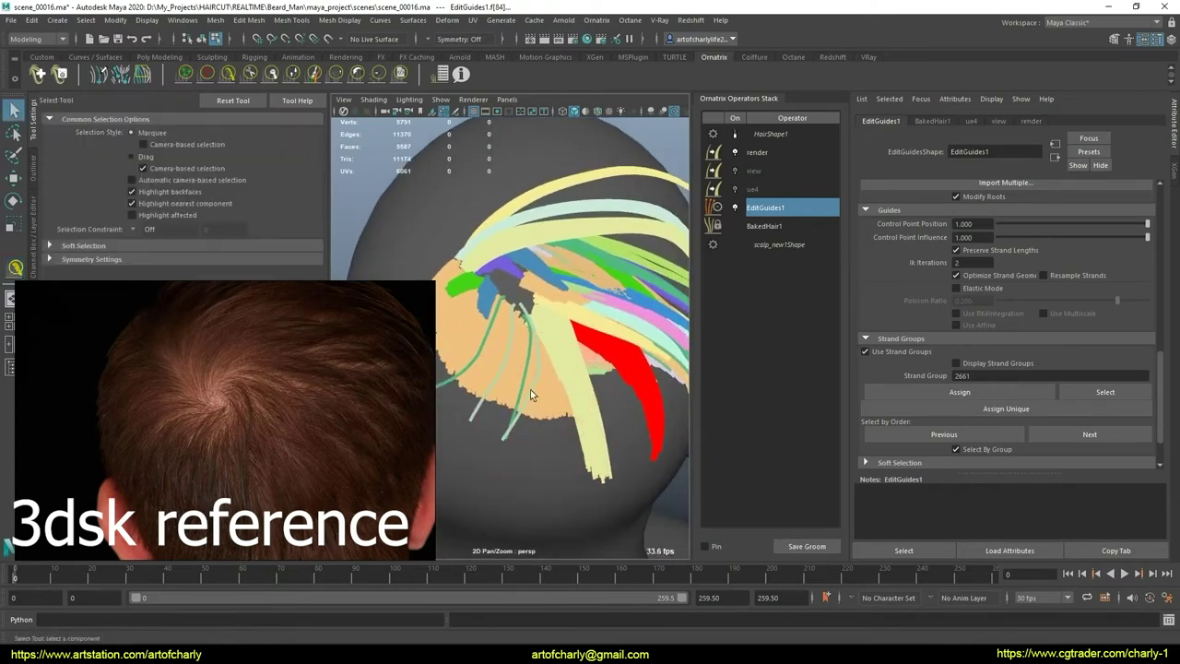
pyautogui.click(530, 391)
pyautogui.write('1700')
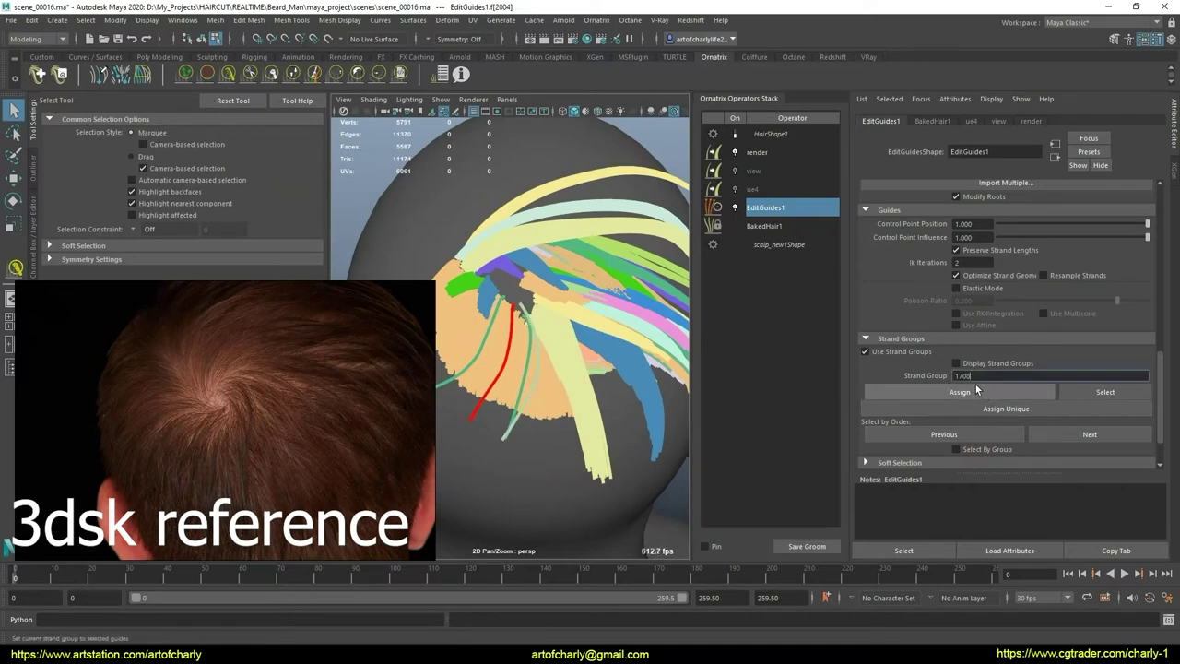
pyautogui.click(969, 393)
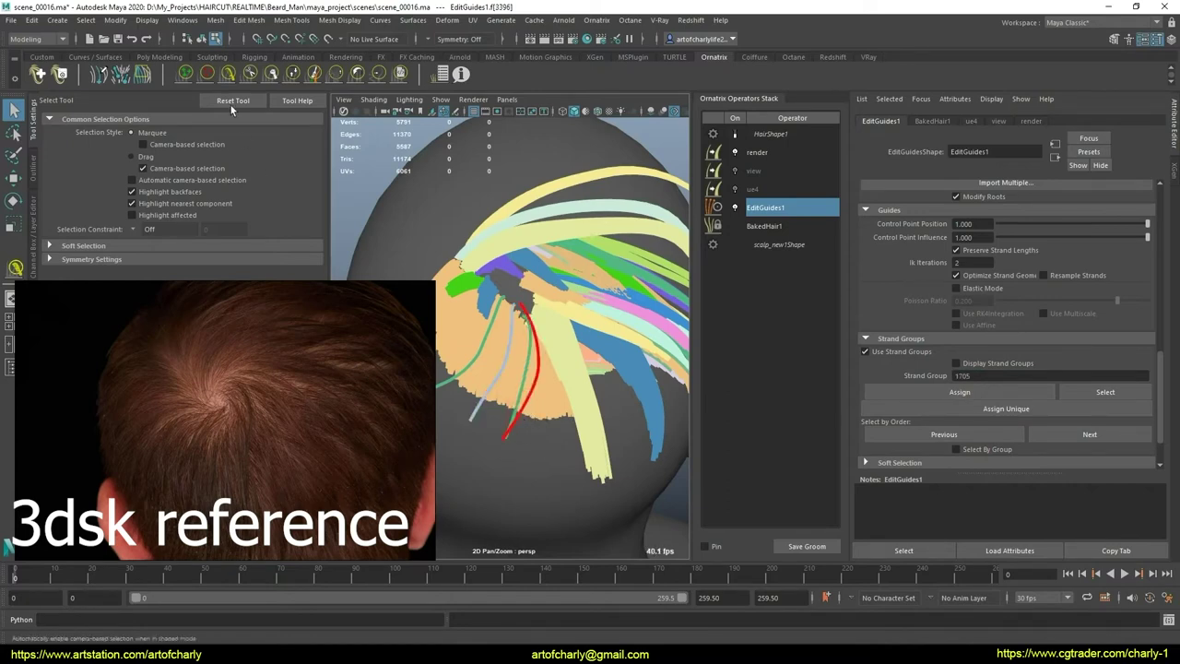
# Step: Comb the newly grouped red guide downward, viewed from the back of the head
pyautogui.click(227, 74)
pyautogui.moveTo(562, 396)
pyautogui.keyDown('alt'); pyautogui.mouseDown()
pyautogui.moveTo(516, 433)
pyautogui.moveTo(667, 394)
pyautogui.moveTo(532, 409)
pyautogui.moveTo(595, 445)
pyautogui.moveTo(573, 387)
pyautogui.mouseUp(); pyautogui.keyUp('alt')
pyautogui.click(291, 74)
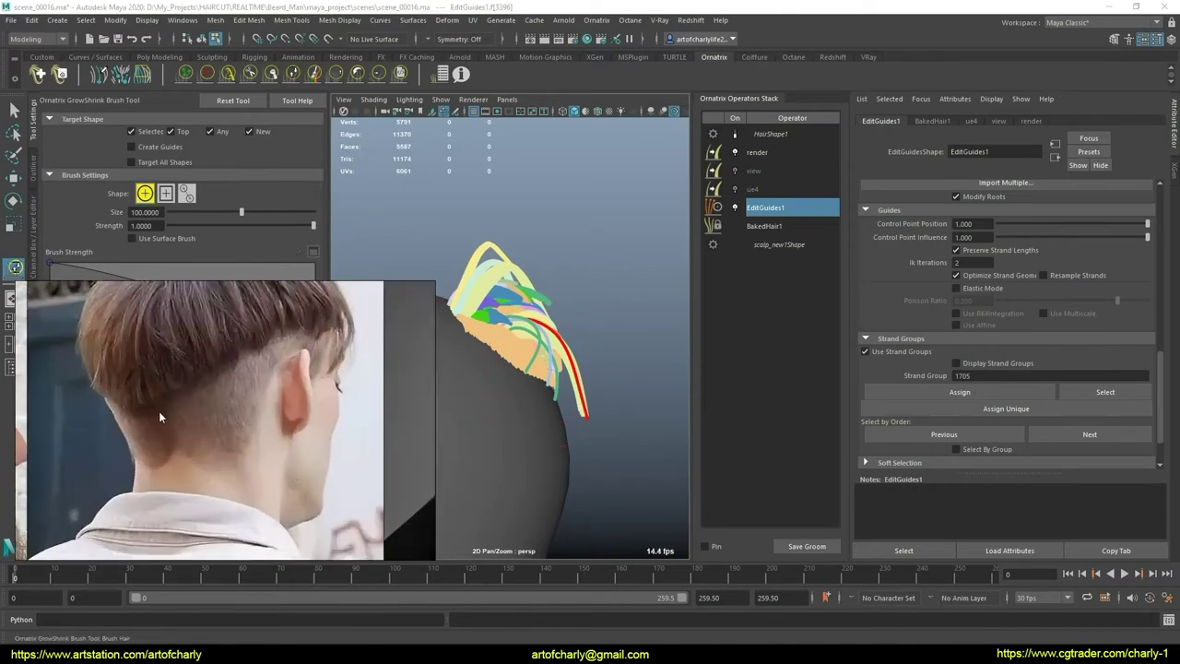
# Step: Orbit and zoom in on the crown guides from behind, ending in selection mode
pyautogui.moveTo(593, 363)
pyautogui.keyDown('alt'); pyautogui.mouseDown()
pyautogui.moveTo(590, 410)
pyautogui.moveTo(552, 427)
pyautogui.moveTo(508, 411)
pyautogui.mouseUp(); pyautogui.keyUp('alt')
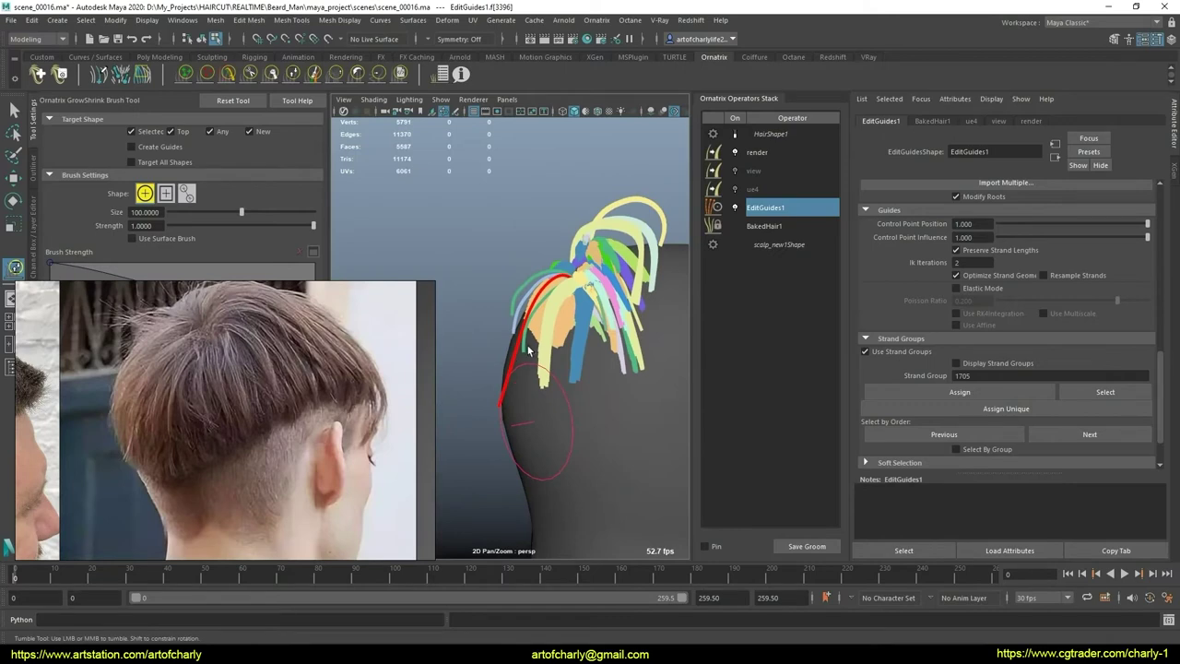
pyautogui.press('y')
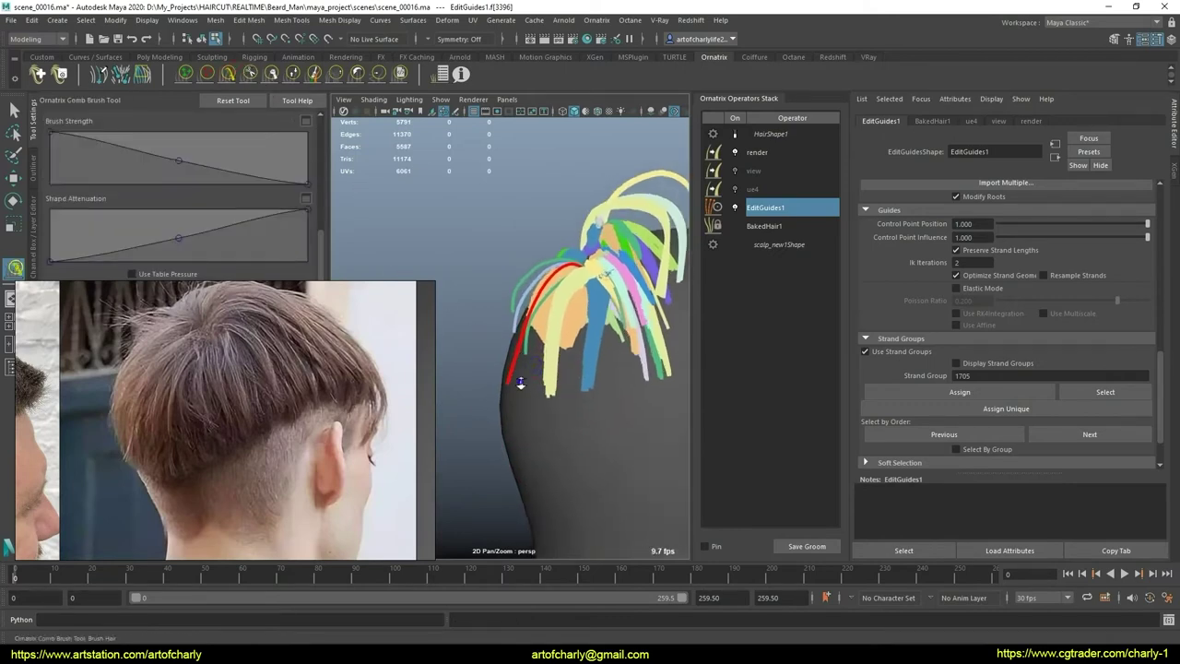
pyautogui.keyDown('alt'); pyautogui.moveTo(520, 382); pyautogui.dragTo(482, 359); pyautogui.keyUp('alt')
pyautogui.press('q')
pyautogui.click(228, 75)
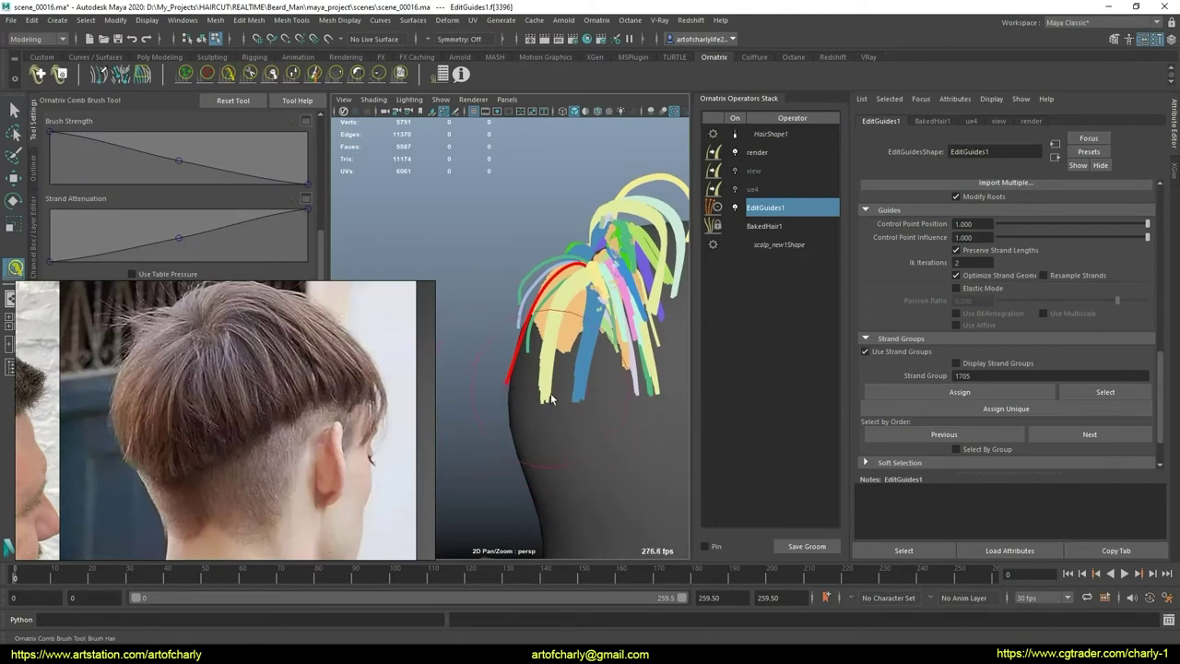
pyautogui.keyDown('alt'); pyautogui.moveTo(550, 399); pyautogui.dragTo(505, 405); pyautogui.keyUp('alt')
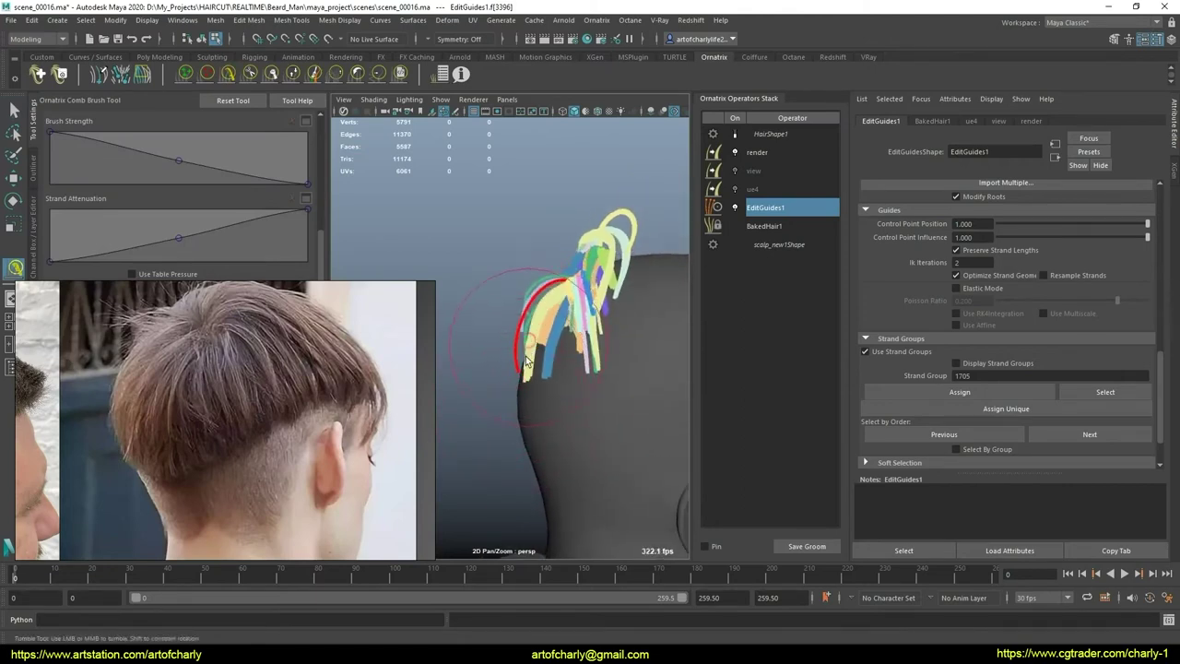
pyautogui.moveTo(526, 359)
pyautogui.keyDown('alt'); pyautogui.mouseDown()
pyautogui.moveTo(552, 413)
pyautogui.moveTo(584, 400)
pyautogui.moveTo(564, 411)
pyautogui.moveTo(558, 360)
pyautogui.mouseUp(); pyautogui.keyUp('alt')
pyautogui.scroll(3, 584, 400)
pyautogui.scroll(3, 557, 421)
pyautogui.keyDown('alt'); pyautogui.moveTo(557, 421); pyautogui.dragTo(568, 372); pyautogui.keyUp('alt')
pyautogui.press('q')
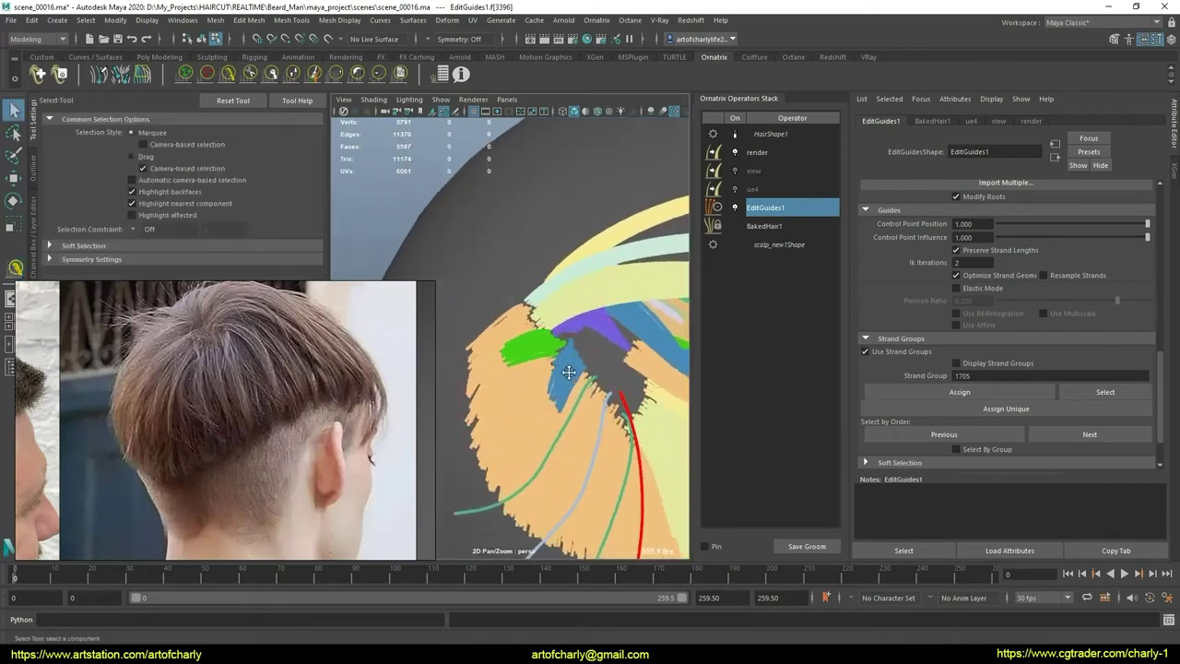
pyautogui.scroll(5, 569, 371)
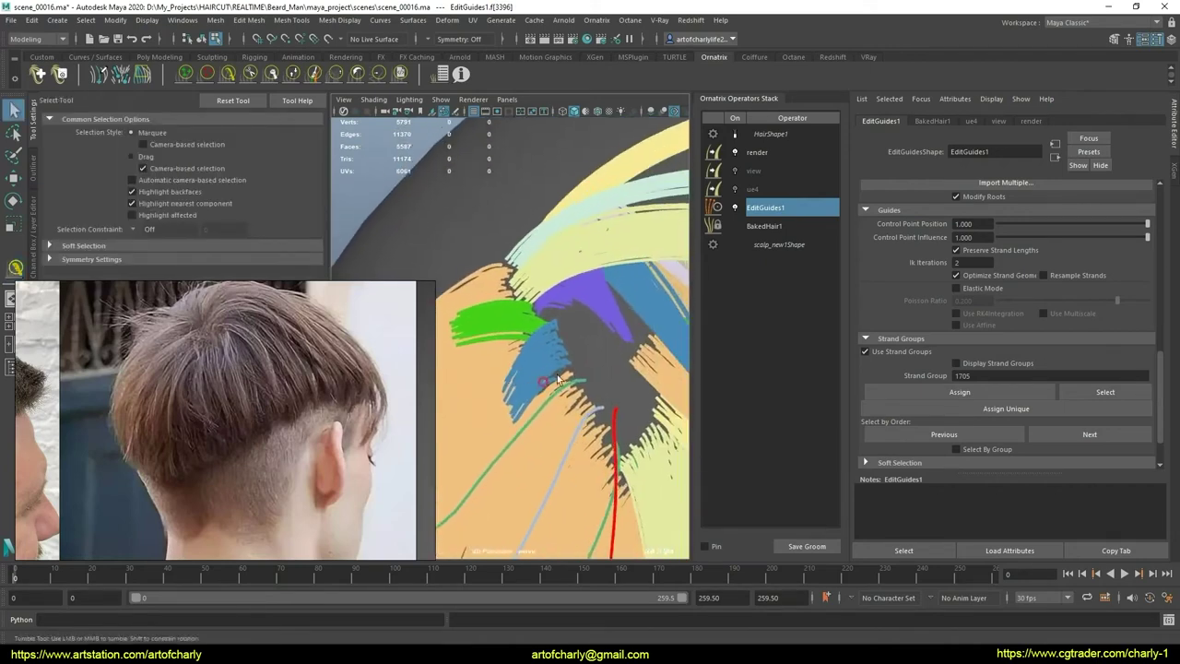
# Step: Pick a blue guide and, with Select By Group on, select the entire blue strand group
pyautogui.click(608, 378)
pyautogui.keyDown('alt'); pyautogui.moveTo(609, 378); pyautogui.dragTo(618, 364); pyautogui.keyUp('alt')
pyautogui.scroll(-2, 624, 353)
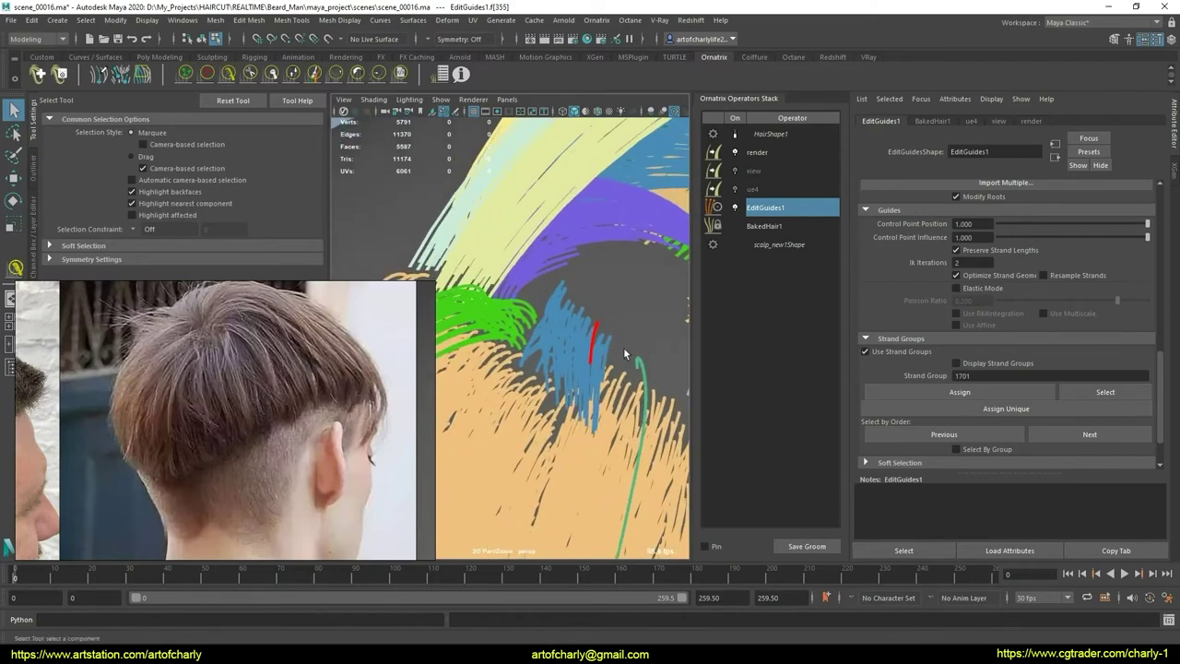
pyautogui.click(956, 449)
pyautogui.click(636, 354)
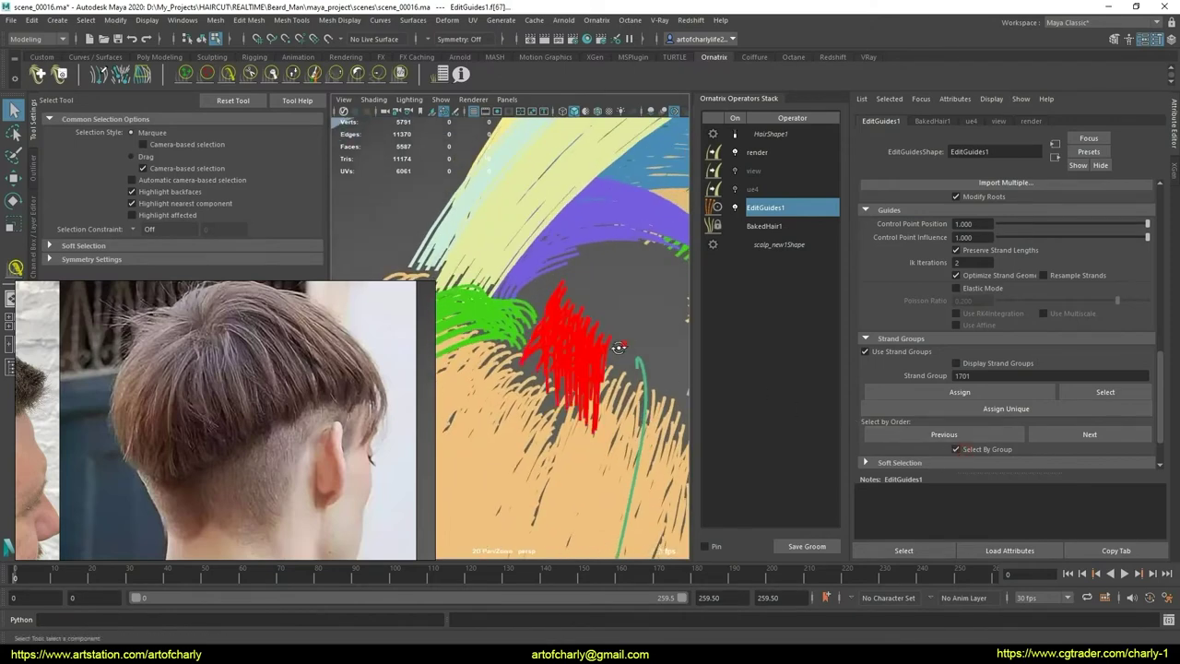
# Step: Delete the selected blue strand group with Delete Selected Strands
pyautogui.scroll(2, 616, 357)
pyautogui.scroll(-5, 615, 358)
pyautogui.scroll(5, 578, 351)
pyautogui.scroll(-1, 577, 351)
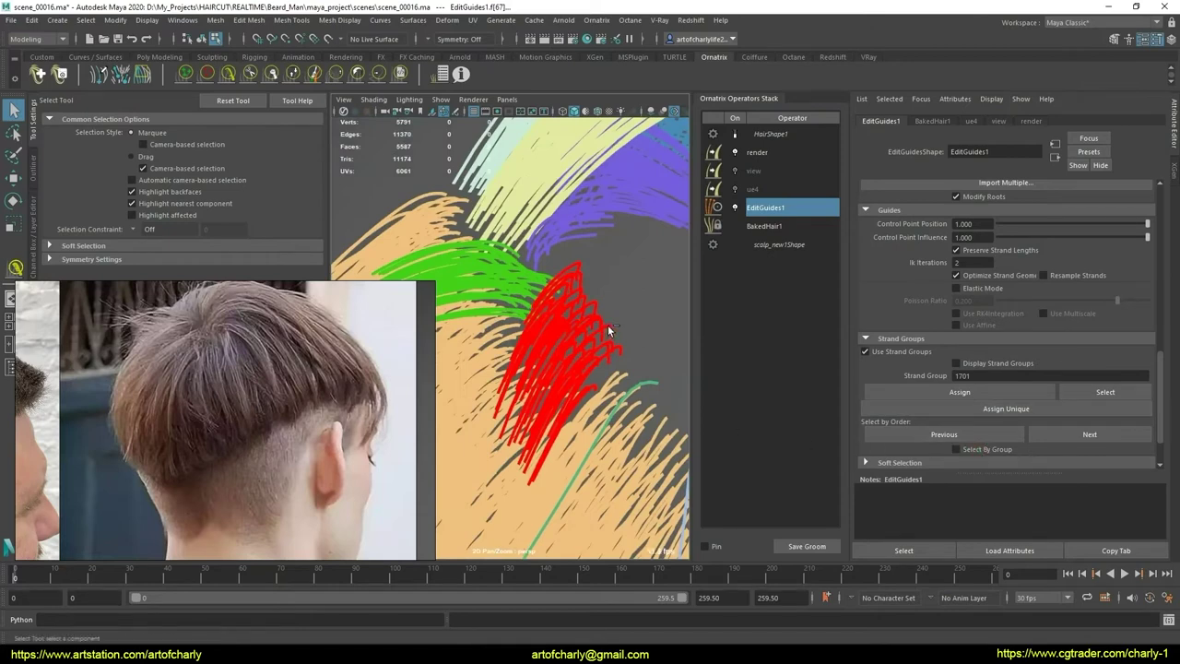
pyautogui.keyDown('alt'); pyautogui.moveTo(629, 409); pyautogui.dragTo(682, 396); pyautogui.keyUp('alt')
pyautogui.moveTo(1163, 376); pyautogui.dragTo(1152, 298)
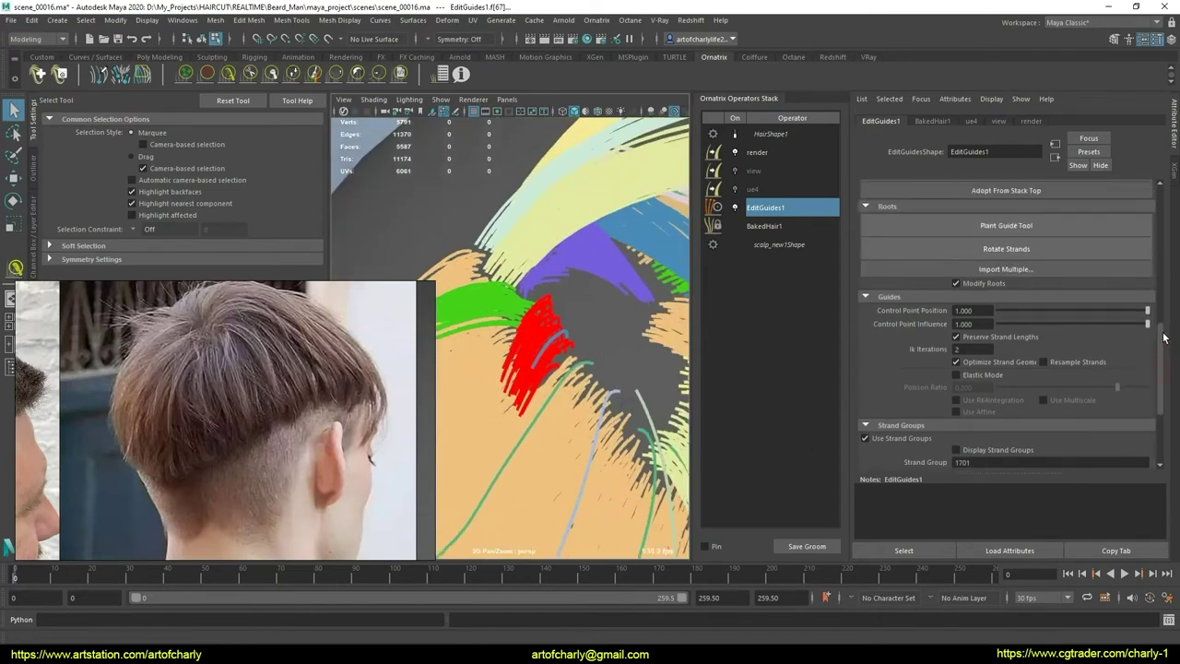
pyautogui.click(1096, 245)
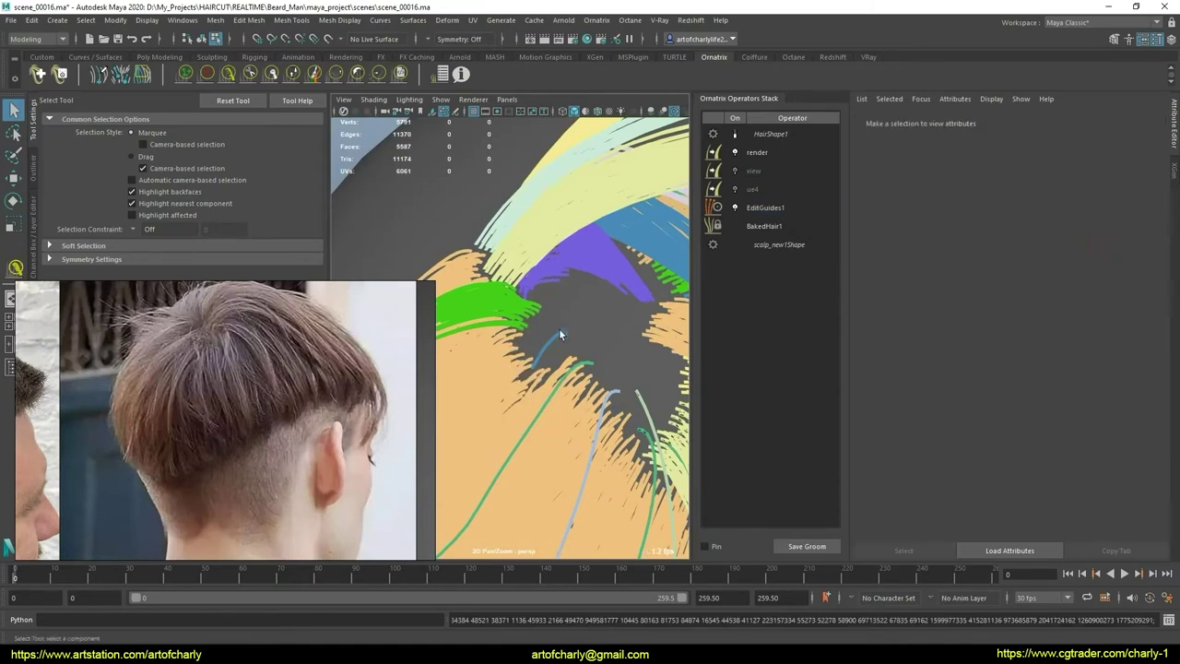
# Step: Orbit to a close top view of the crown to inspect the remaining guides
pyautogui.scroll(-3, 583, 355)
pyautogui.scroll(-2, 618, 348)
pyautogui.scroll(-3, 608, 352)
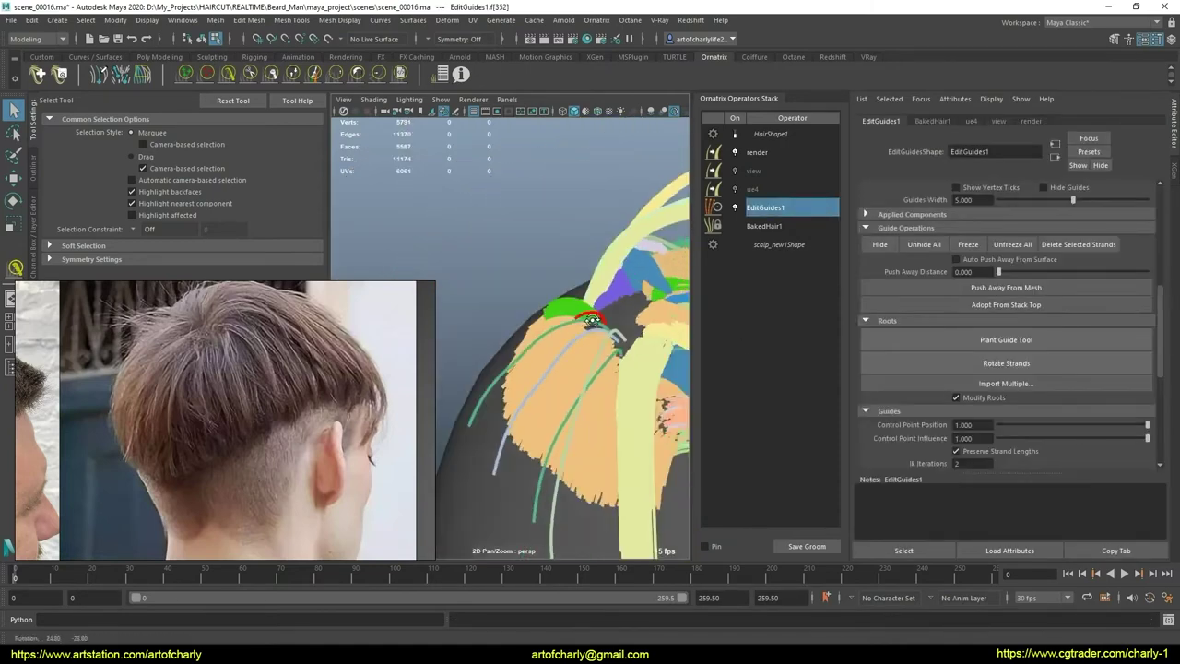
pyautogui.scroll(-2, 590, 357)
pyautogui.keyDown('alt'); pyautogui.moveTo(569, 361); pyautogui.dragTo(563, 364); pyautogui.keyUp('alt')
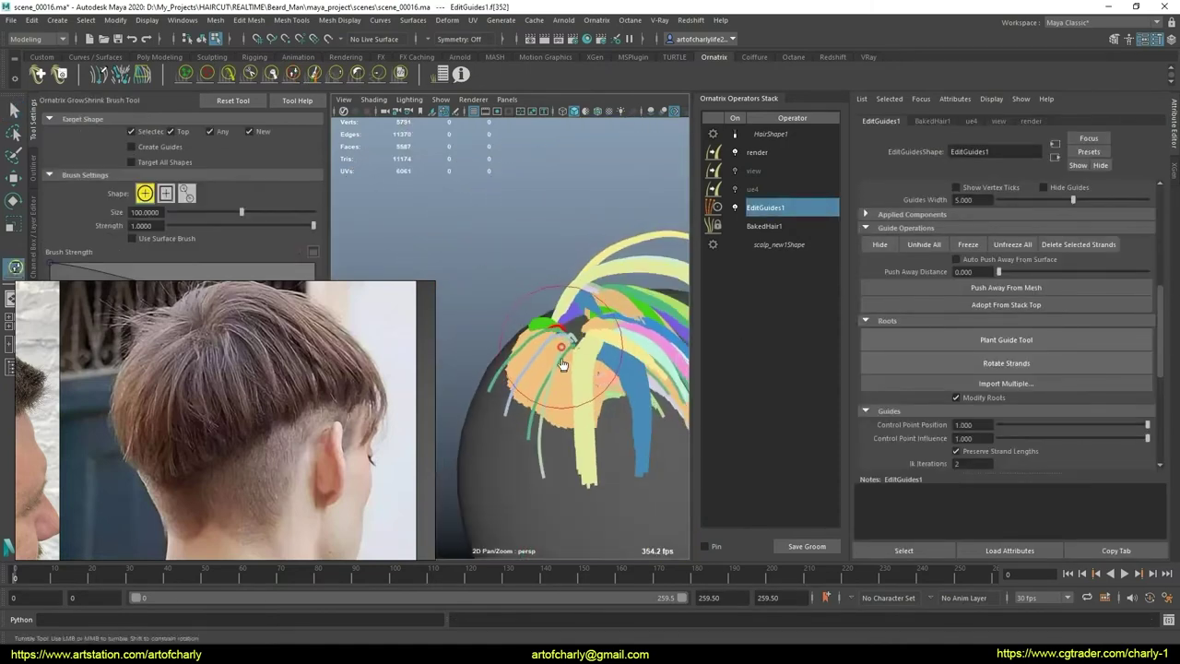
pyautogui.click(228, 75)
pyautogui.moveTo(567, 387)
pyautogui.keyDown('alt'); pyautogui.mouseDown()
pyautogui.moveTo(560, 411)
pyautogui.moveTo(601, 349)
pyautogui.moveTo(623, 366)
pyautogui.mouseUp(); pyautogui.keyUp('alt')
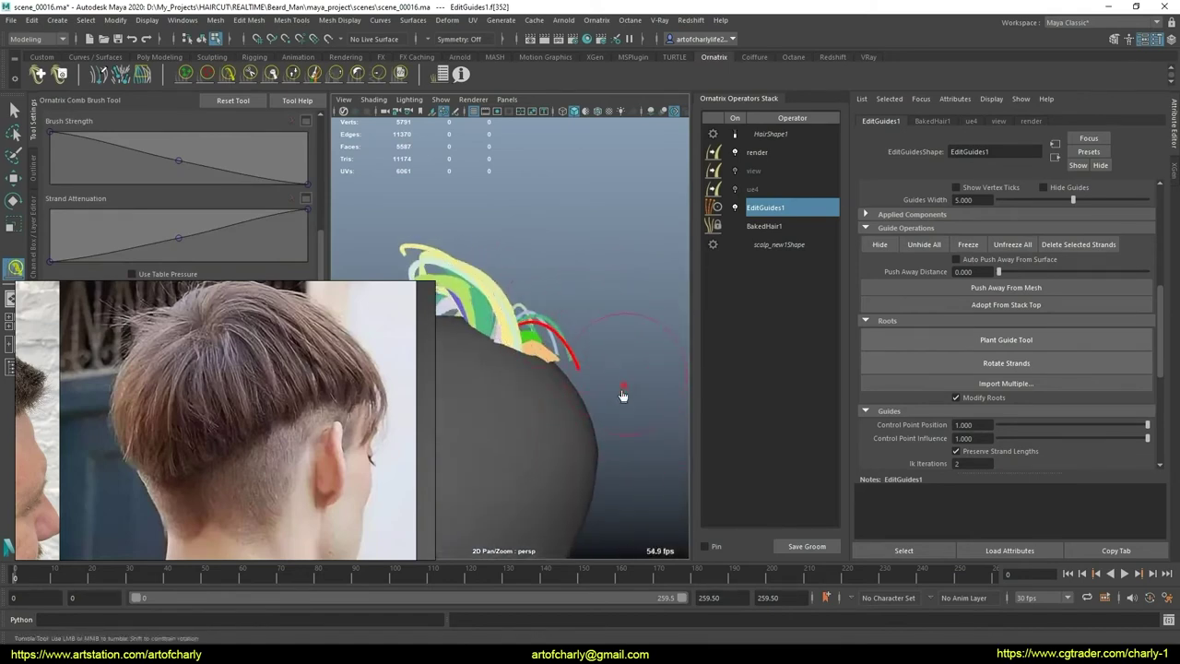
pyautogui.keyDown('alt'); pyautogui.moveTo(595, 381); pyautogui.dragTo(566, 455); pyautogui.keyUp('alt')
pyautogui.scroll(5, 566, 455)
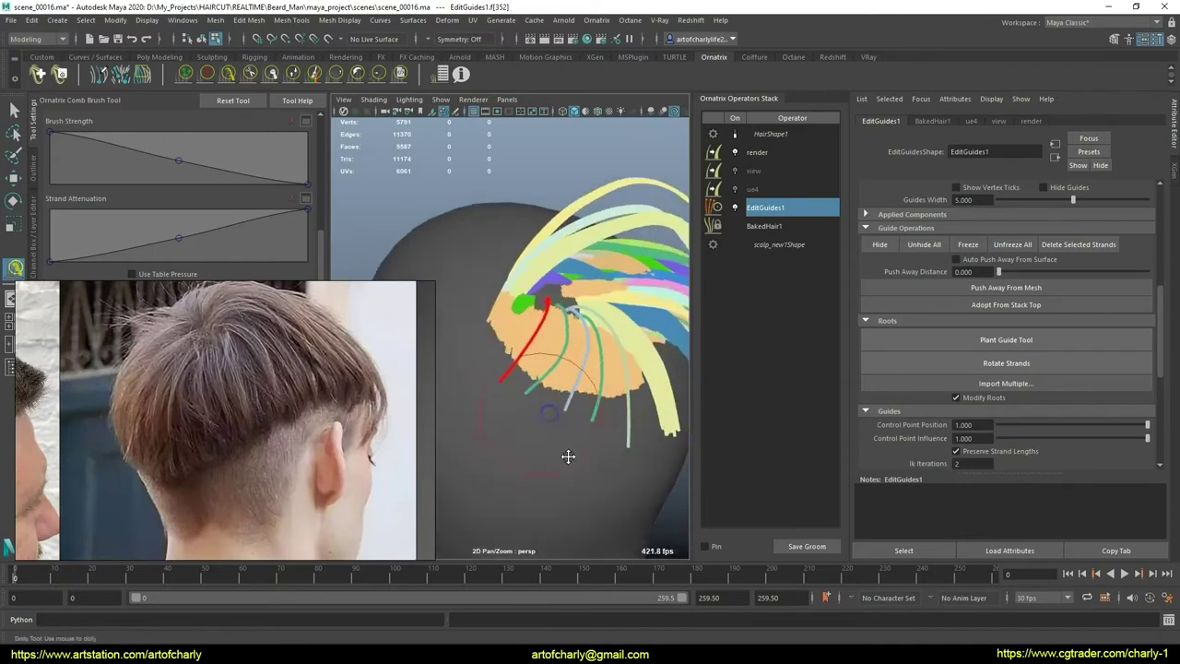
pyautogui.keyDown('alt'); pyautogui.moveTo(561, 396); pyautogui.dragTo(557, 451, button='middle'); pyautogui.keyUp('alt')
pyautogui.scroll(5, 557, 451)
pyautogui.scroll(3, 566, 416)
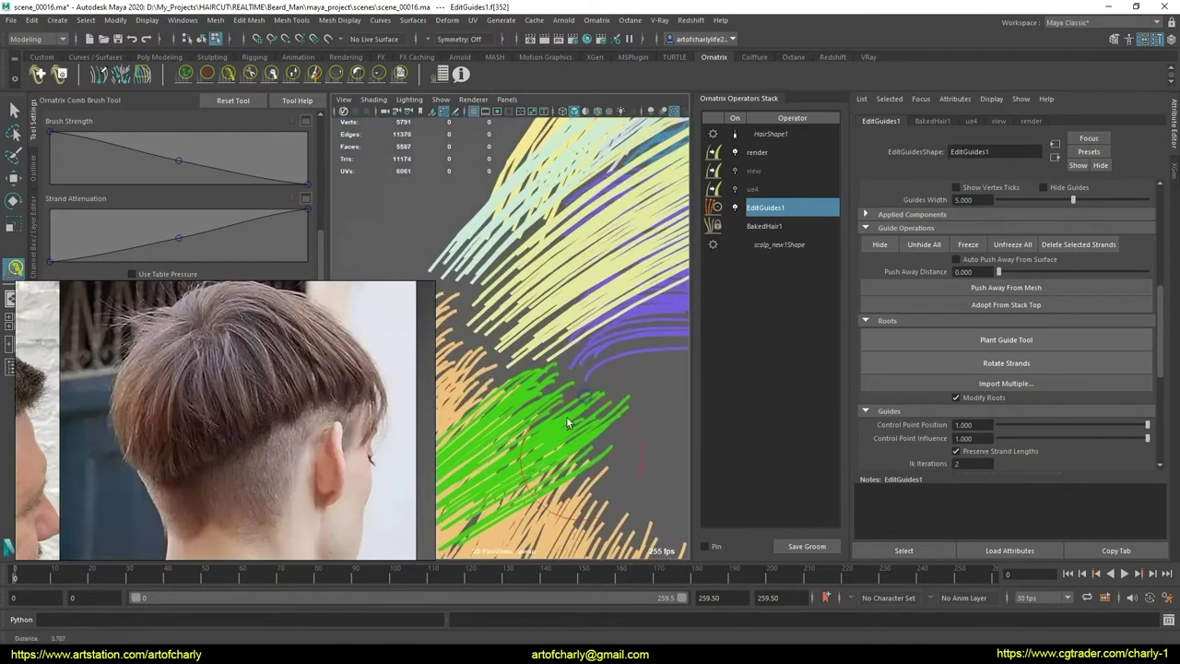
pyautogui.keyDown('alt'); pyautogui.moveTo(565, 416); pyautogui.dragTo(595, 388); pyautogui.keyUp('alt')
pyautogui.press('q')
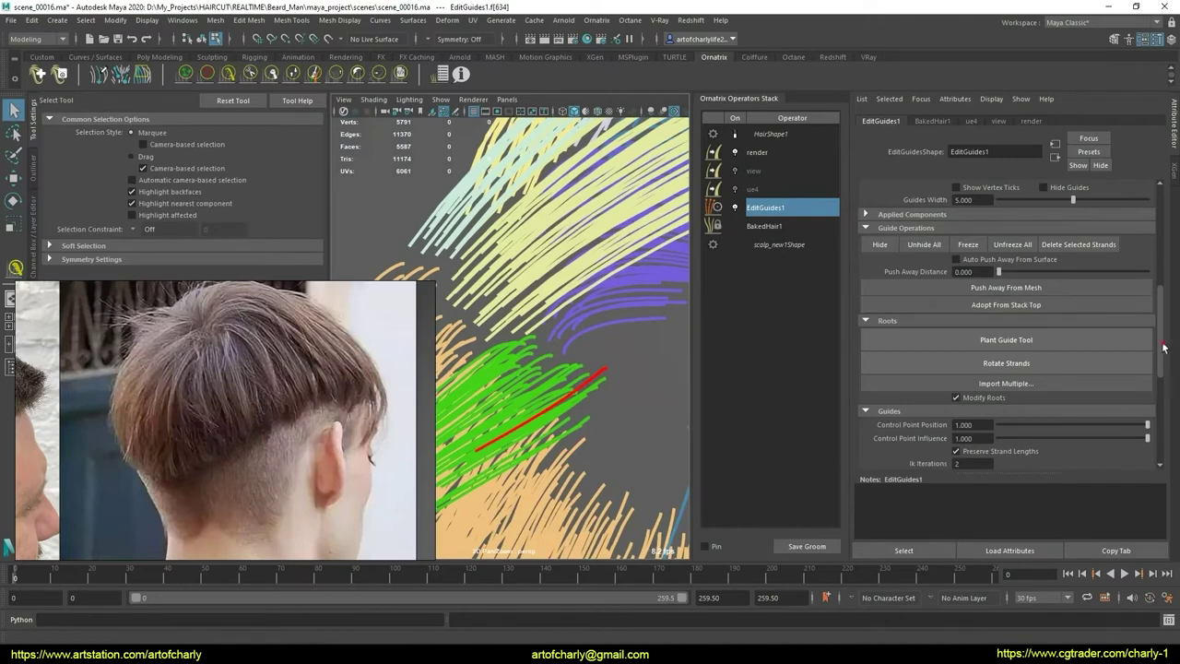
# Step: Select the green strand group and remove it with Delete Selected Strands
pyautogui.scroll(-5, 1060, 350)
pyautogui.scroll(-2, 1086, 388)
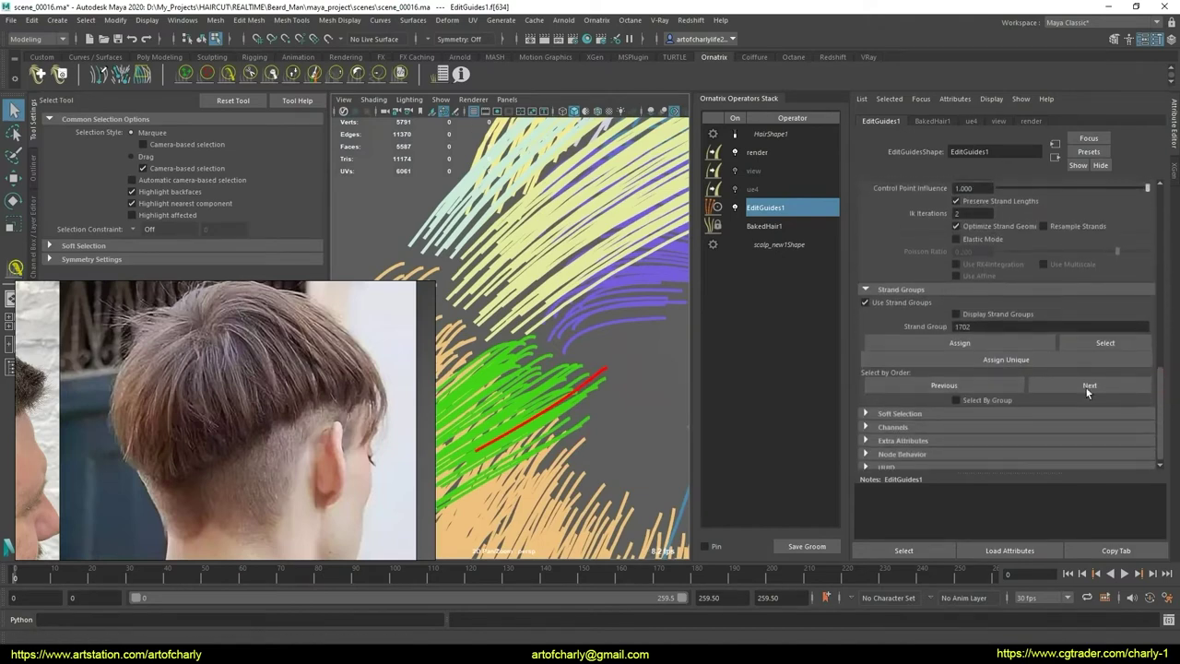
pyautogui.click(541, 374)
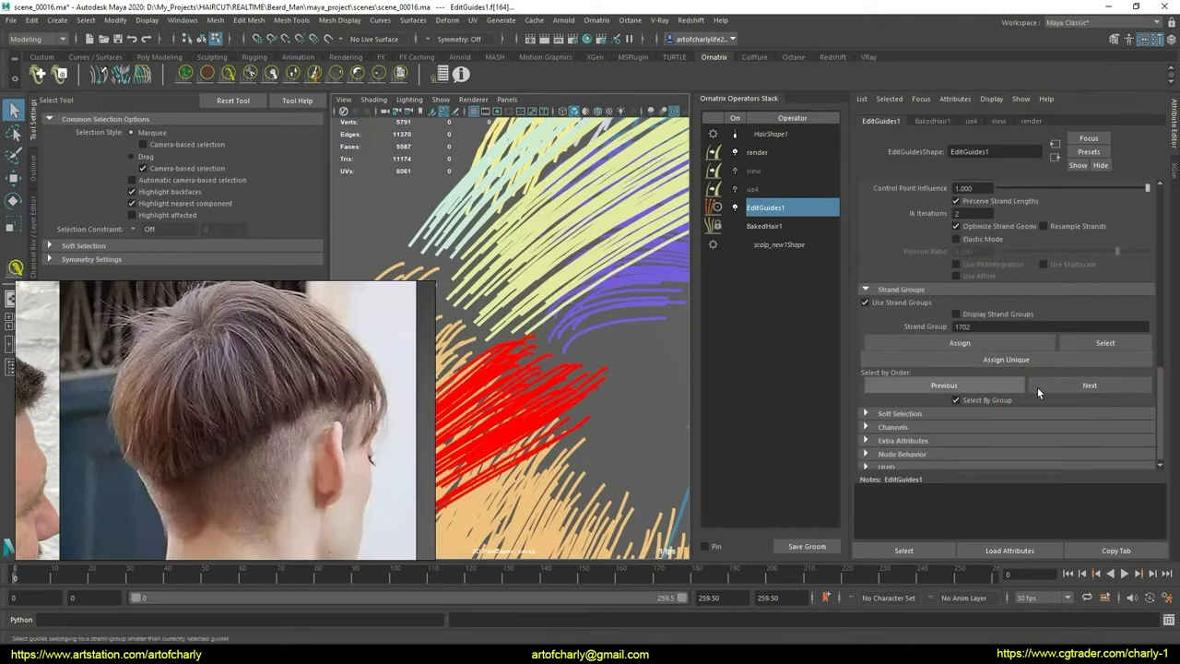
pyautogui.click(985, 400)
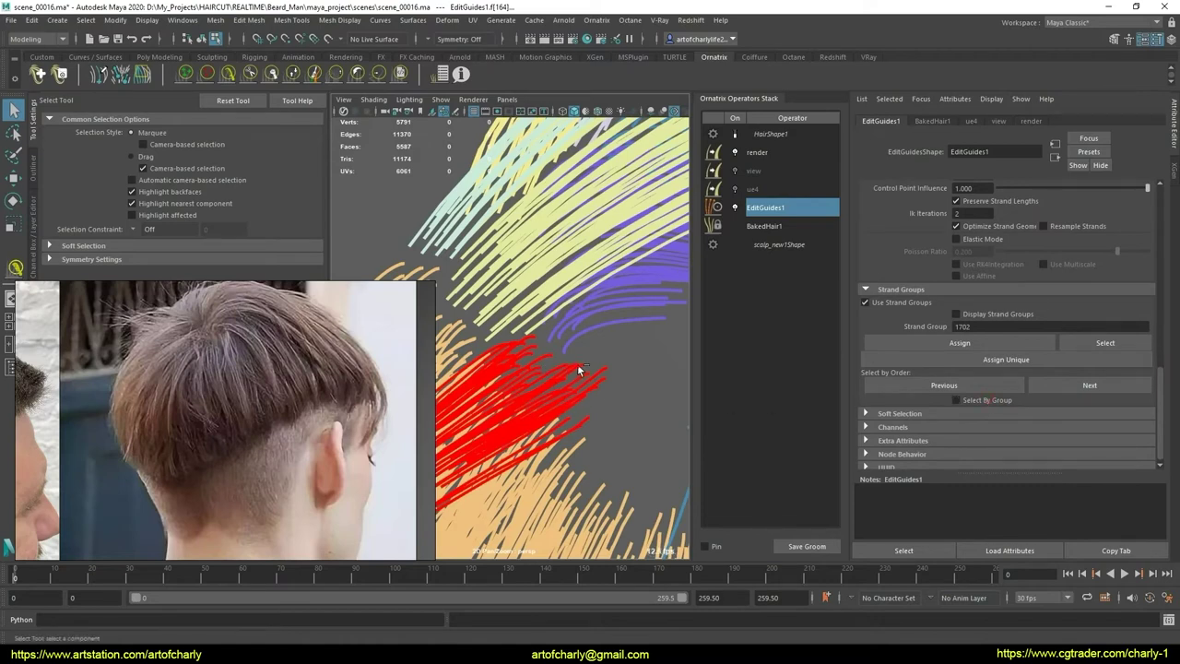
pyautogui.scroll(-5, 588, 422)
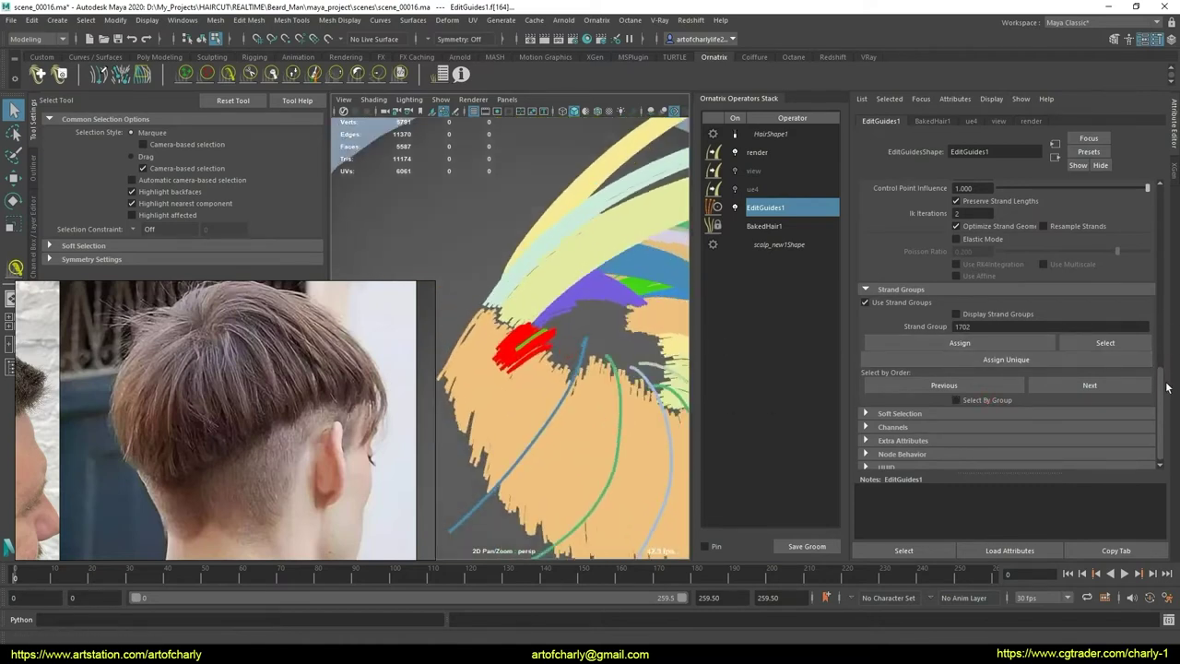
pyautogui.moveTo(1165, 388); pyautogui.dragTo(1163, 310)
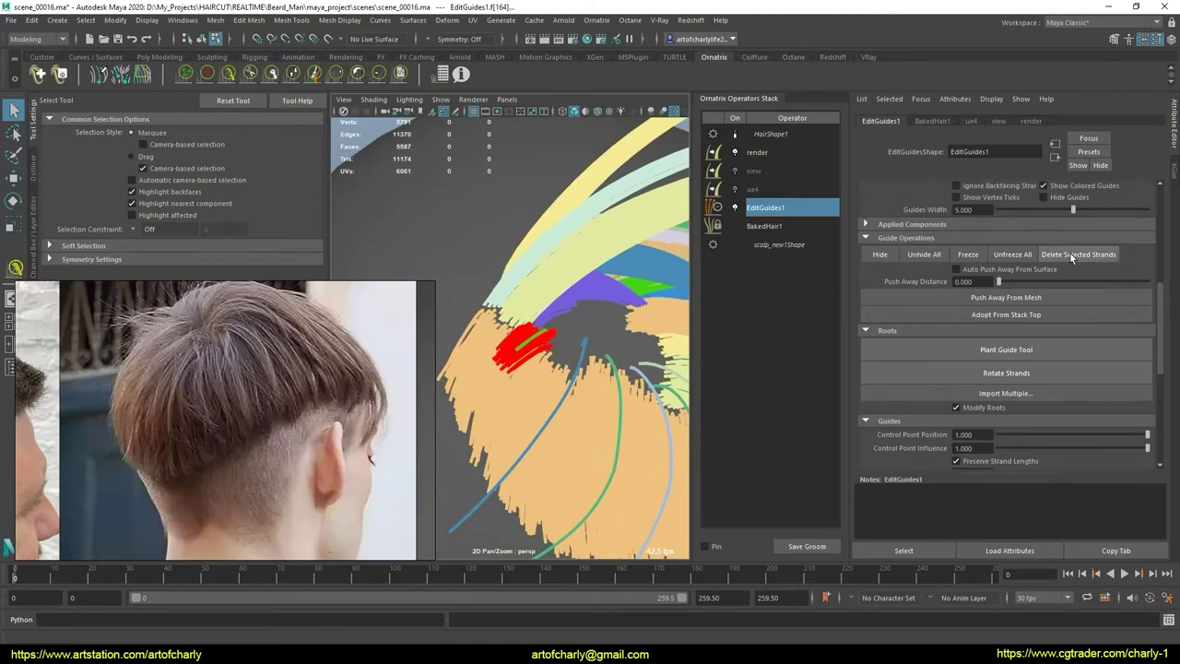
pyautogui.click(396, 322)
# Step: Reselect the EditGuides1 operator and zoom out to view the whole head with the Comb brush
pyautogui.moveTo(479, 360)
pyautogui.keyDown('alt'); pyautogui.mouseDown()
pyautogui.moveTo(532, 344)
pyautogui.moveTo(442, 350)
pyautogui.mouseUp(); pyautogui.keyUp('alt')
pyautogui.click(532, 344)
pyautogui.click(292, 74)
pyautogui.moveTo(418, 210)
pyautogui.keyDown('alt'); pyautogui.mouseDown()
pyautogui.moveTo(598, 337)
pyautogui.moveTo(574, 373)
pyautogui.mouseUp(); pyautogui.keyUp('alt')
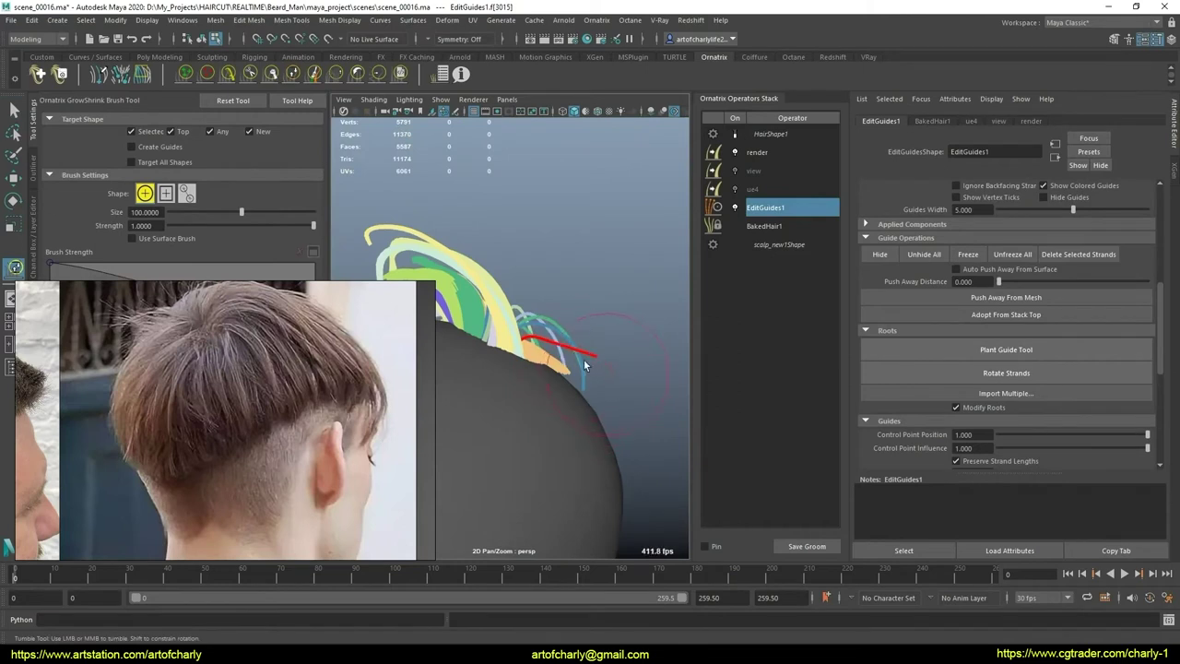
pyautogui.click(208, 74)
pyautogui.keyDown('alt'); pyautogui.moveTo(553, 369); pyautogui.dragTo(589, 338); pyautogui.keyUp('alt')
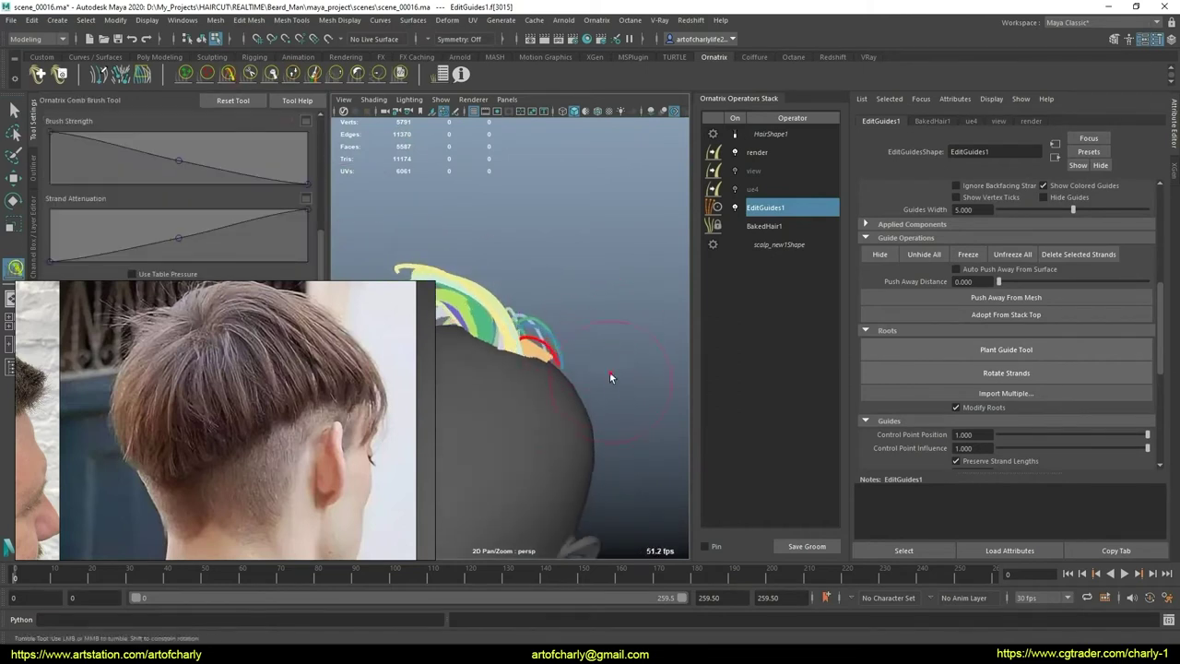
pyautogui.moveTo(578, 381)
pyautogui.keyDown('alt'); pyautogui.mouseDown()
pyautogui.moveTo(568, 369)
pyautogui.moveTo(605, 356)
pyautogui.moveTo(578, 399)
pyautogui.mouseUp(); pyautogui.keyUp('alt')
pyautogui.scroll(3, 586, 318)
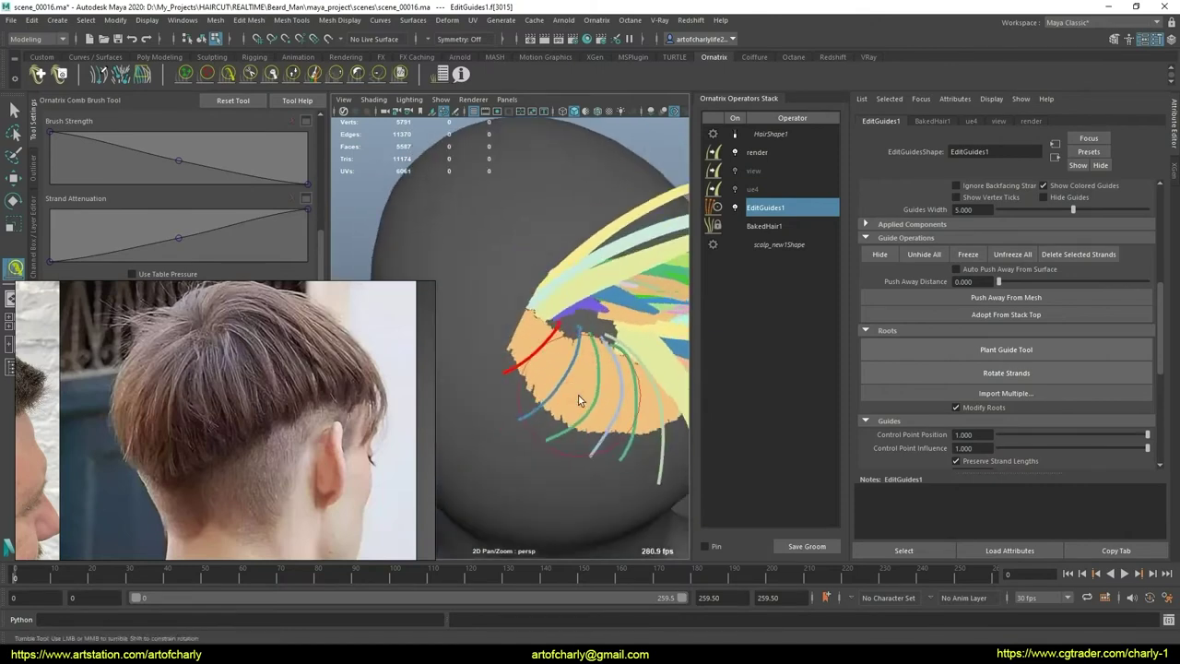
pyautogui.scroll(-2, 561, 405)
pyautogui.moveTo(560, 404)
pyautogui.keyDown('alt'); pyautogui.mouseDown()
pyautogui.moveTo(549, 369)
pyautogui.moveTo(635, 402)
pyautogui.moveTo(562, 425)
pyautogui.moveTo(581, 402)
pyautogui.mouseUp(); pyautogui.keyUp('alt')
# Step: Frame the red crown guide from a higher rear view, zoomed in on the whorl
pyautogui.press('q')
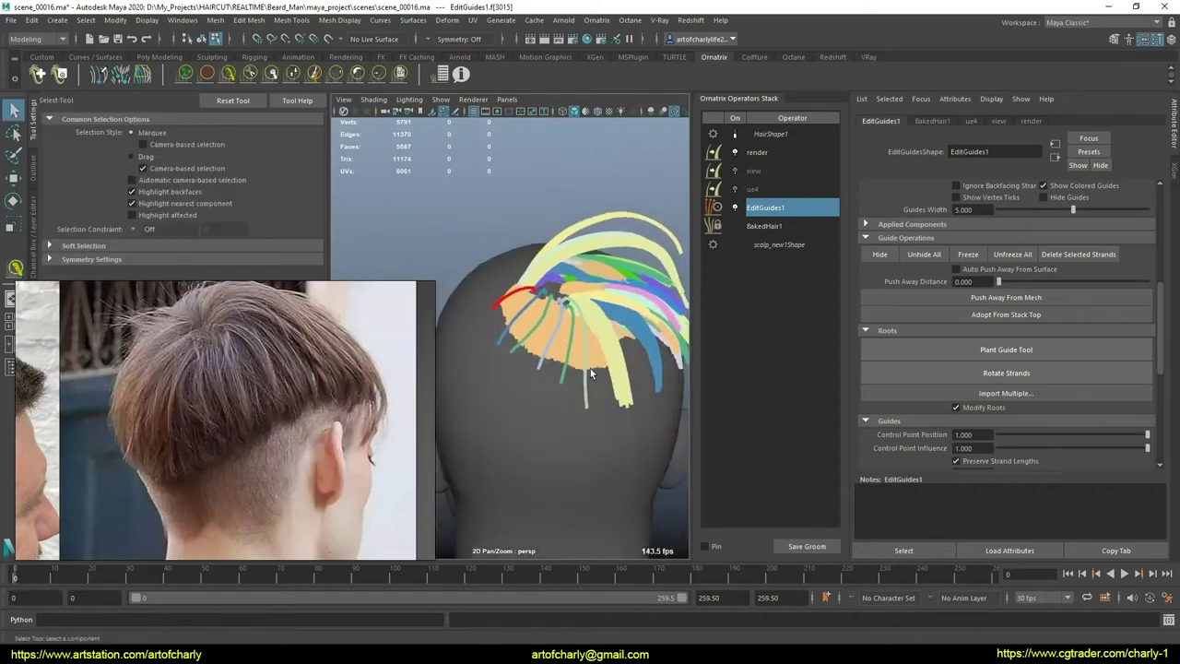
pyautogui.scroll(-5, 276, 360)
pyautogui.scroll(2, 276, 361)
pyautogui.scroll(1, 267, 392)
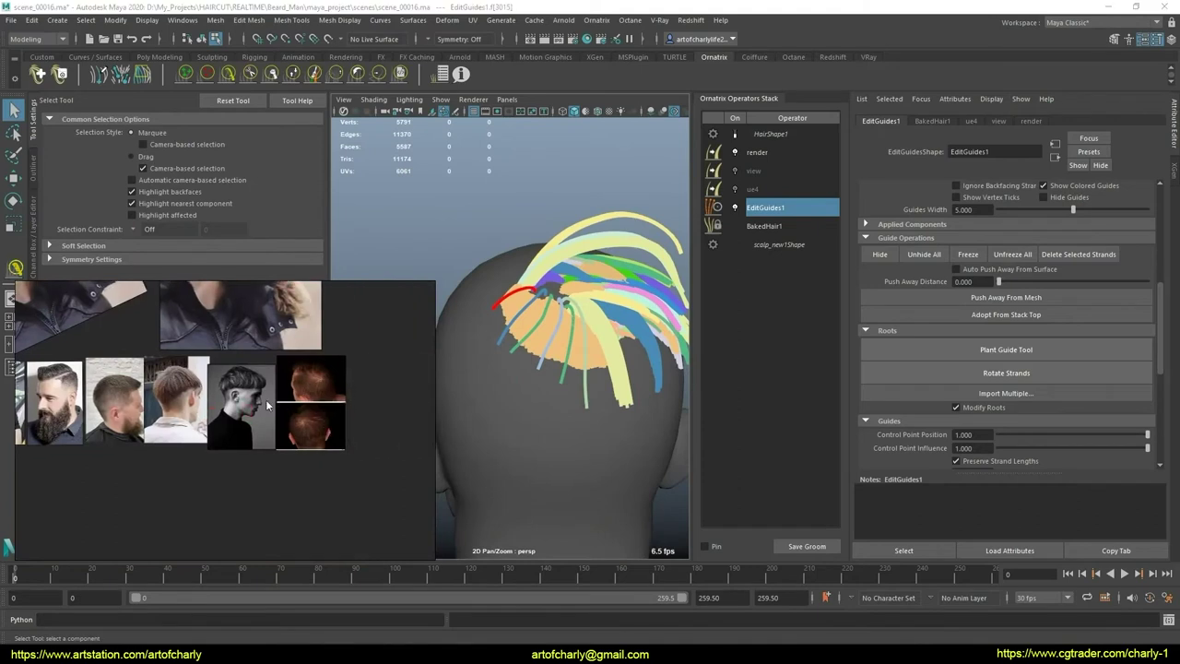
pyautogui.scroll(2, 265, 400)
pyautogui.scroll(2, 301, 448)
pyautogui.scroll(3, 301, 445)
pyautogui.scroll(1, 228, 388)
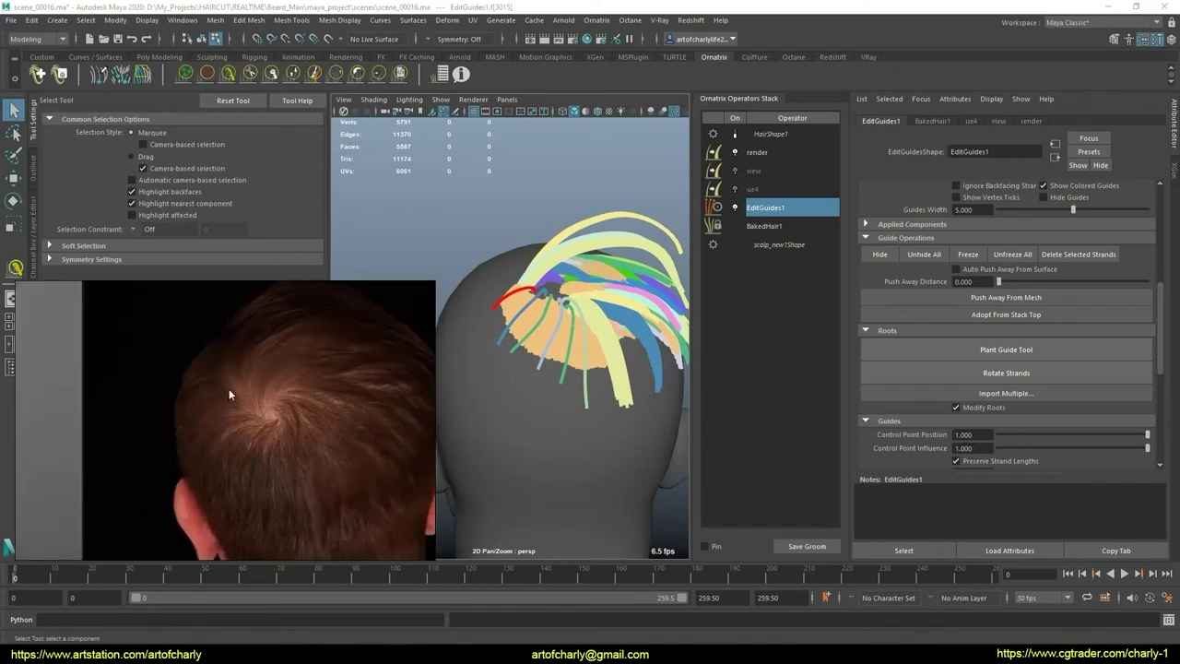
pyautogui.scroll(2, 275, 398)
pyautogui.keyDown('alt'); pyautogui.moveTo(606, 399); pyautogui.dragTo(607, 449); pyautogui.keyUp('alt')
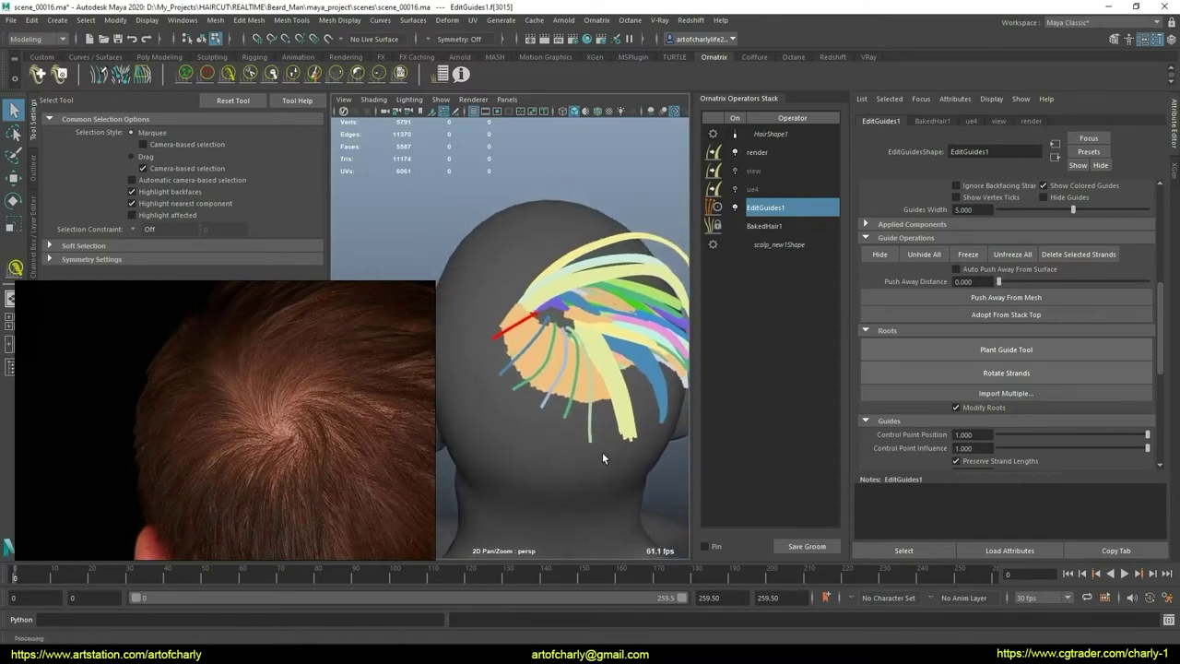
pyautogui.moveTo(496, 303); pyautogui.dragTo(509, 410, button='right')
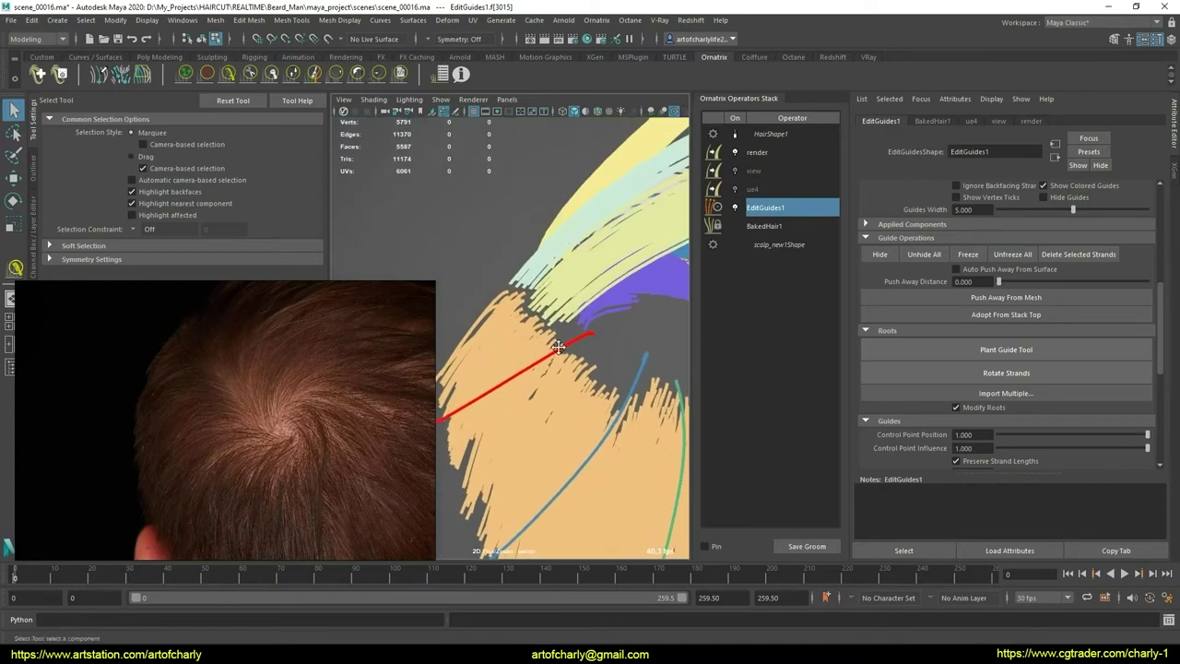
pyautogui.keyDown('alt'); pyautogui.moveTo(509, 410); pyautogui.dragTo(594, 347); pyautogui.keyUp('alt')
pyautogui.press('w')
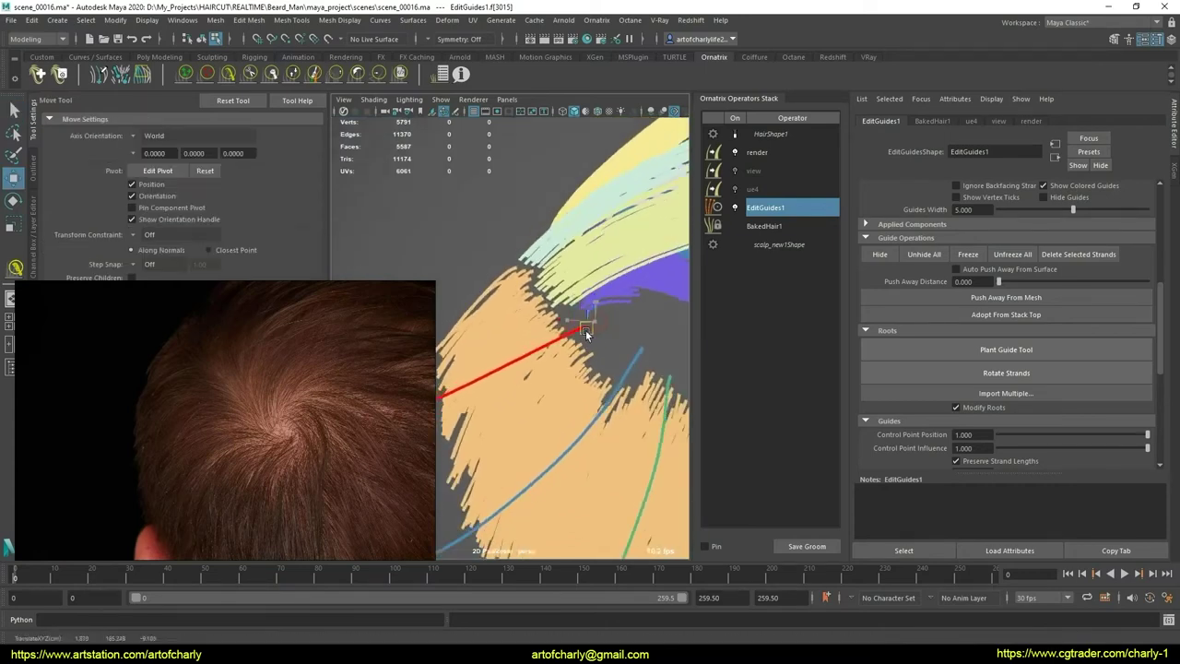
pyautogui.moveTo(578, 328)
pyautogui.keyDown('alt'); pyautogui.mouseDown()
pyautogui.moveTo(585, 375)
pyautogui.moveTo(592, 344)
pyautogui.moveTo(573, 350)
pyautogui.moveTo(594, 273)
pyautogui.mouseUp(); pyautogui.keyUp('alt')
pyautogui.press('q')
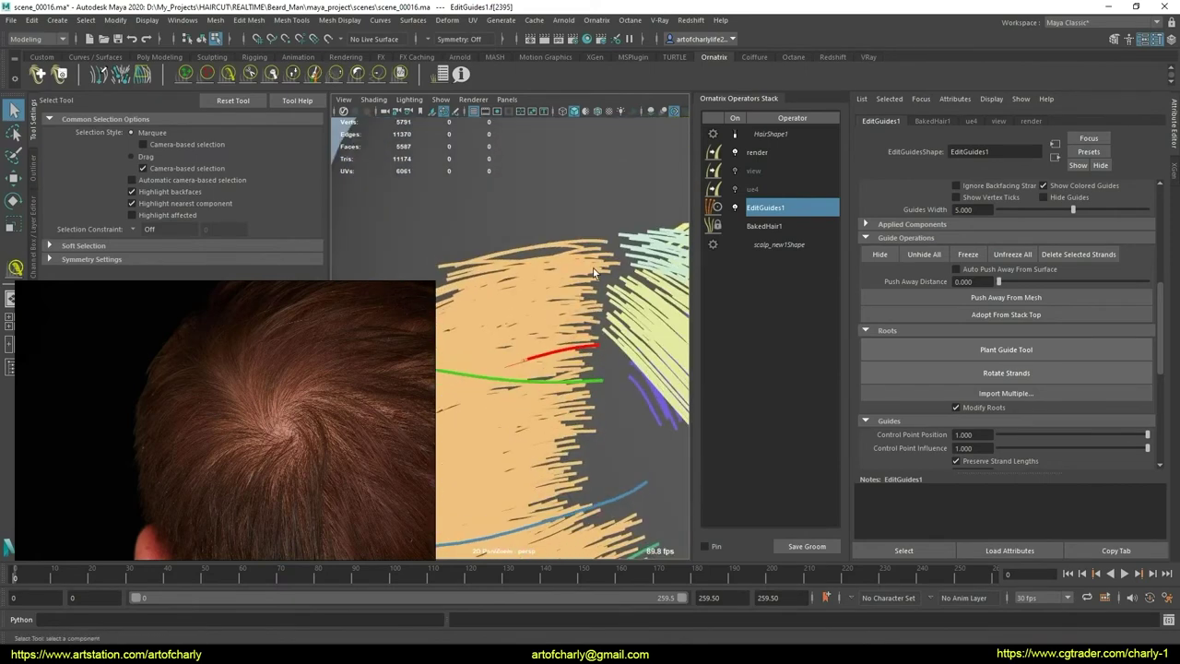
# Step: Select the red crown guides and comb them around the whorl, briefly trying the GrowShrink brush
pyautogui.moveTo(598, 339)
pyautogui.mouseDown()
pyautogui.moveTo(625, 375)
pyautogui.moveTo(599, 360)
pyautogui.moveTo(594, 328)
pyautogui.mouseUp()
pyautogui.click(228, 74)
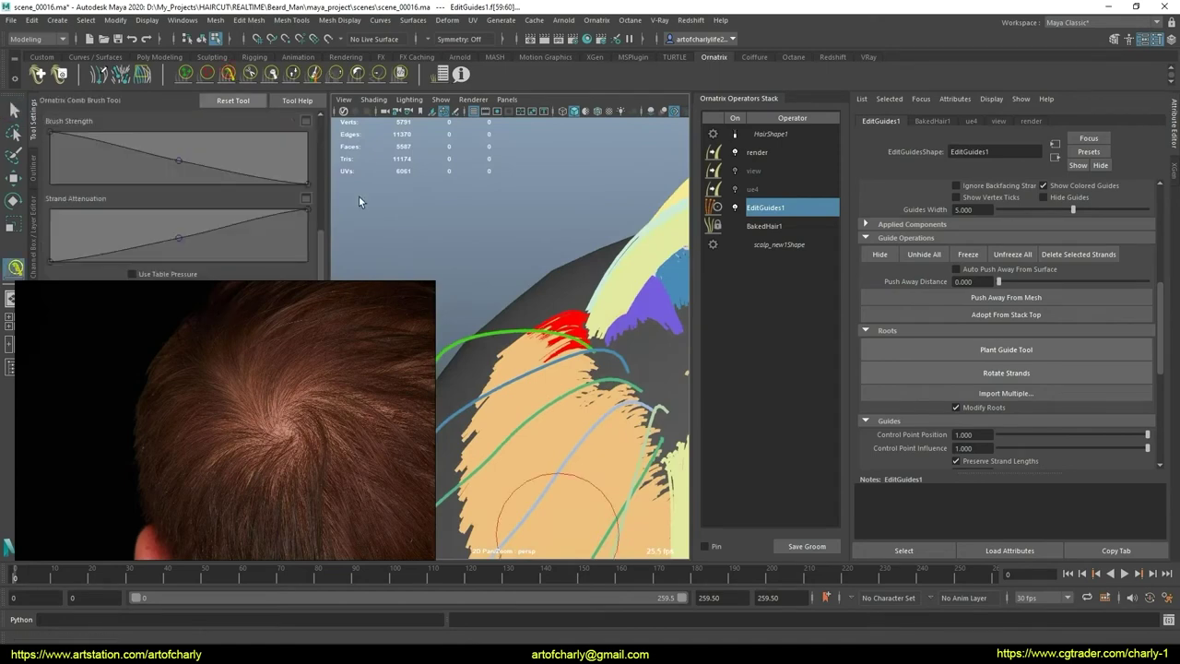
pyautogui.moveTo(571, 369)
pyautogui.keyDown('alt'); pyautogui.mouseDown()
pyautogui.moveTo(558, 363)
pyautogui.moveTo(546, 392)
pyautogui.moveTo(558, 407)
pyautogui.moveTo(537, 451)
pyautogui.mouseUp(); pyautogui.keyUp('alt')
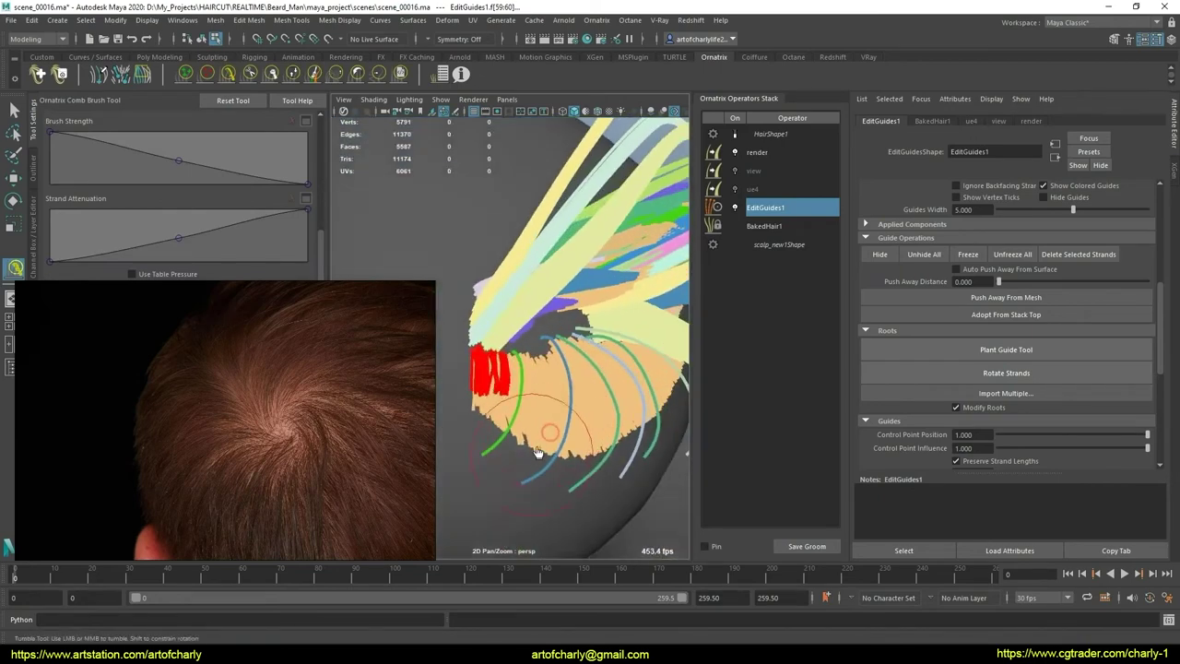
pyautogui.click(298, 79)
pyautogui.moveTo(553, 369)
pyautogui.keyDown('alt'); pyautogui.mouseDown()
pyautogui.moveTo(565, 409)
pyautogui.moveTo(597, 365)
pyautogui.moveTo(619, 386)
pyautogui.moveTo(521, 395)
pyautogui.moveTo(579, 388)
pyautogui.moveTo(567, 378)
pyautogui.moveTo(578, 367)
pyautogui.moveTo(544, 382)
pyautogui.moveTo(528, 422)
pyautogui.moveTo(557, 433)
pyautogui.moveTo(550, 385)
pyautogui.moveTo(565, 449)
pyautogui.moveTo(582, 418)
pyautogui.moveTo(558, 354)
pyautogui.mouseUp(); pyautogui.keyUp('alt')
pyautogui.click(229, 73)
pyautogui.scroll(3, 564, 438)
pyautogui.press('q')
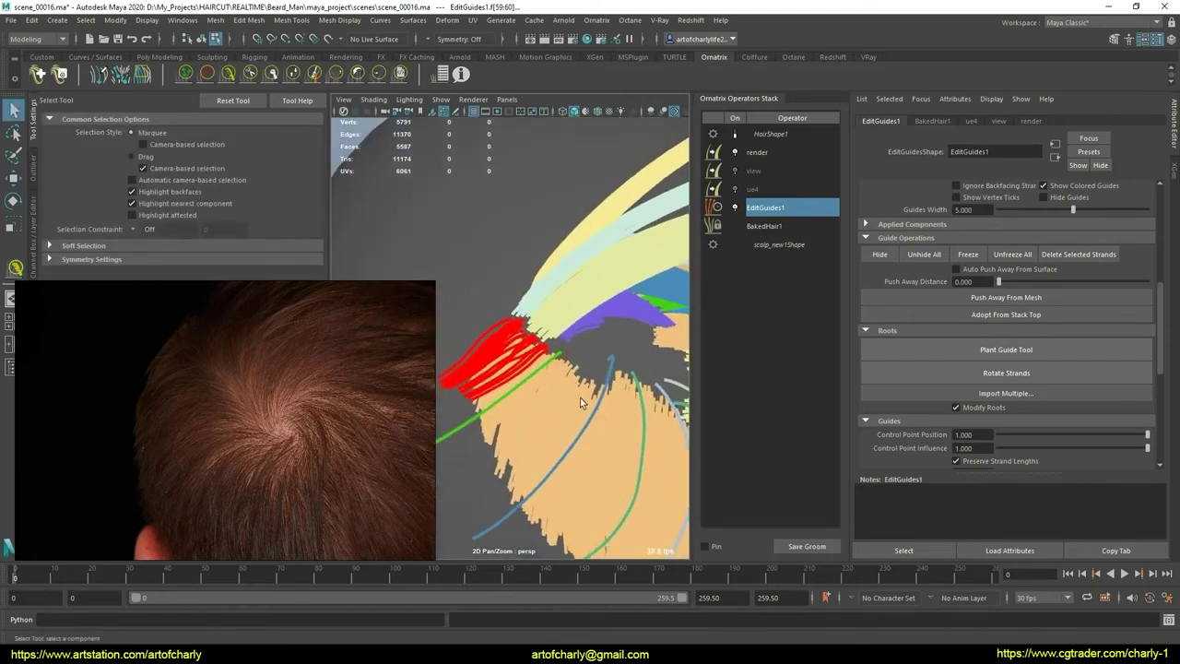
# Step: Add a second Edit Guides operator from the Ornatrix menu
pyautogui.click(784, 226)
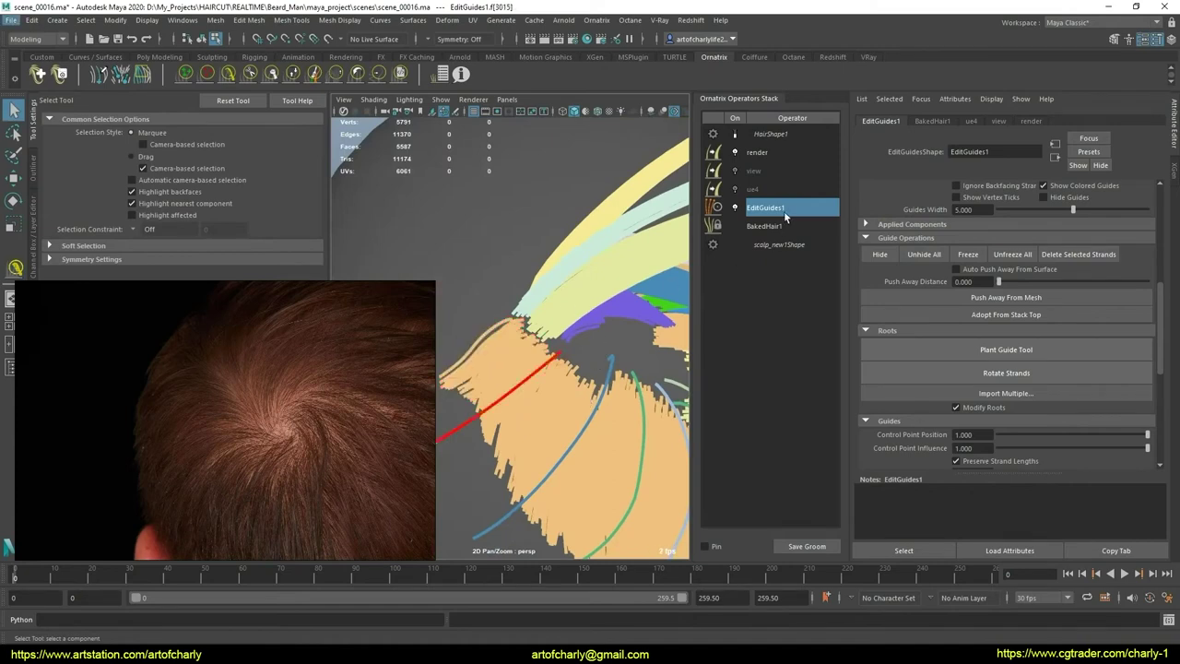
pyautogui.click(783, 211)
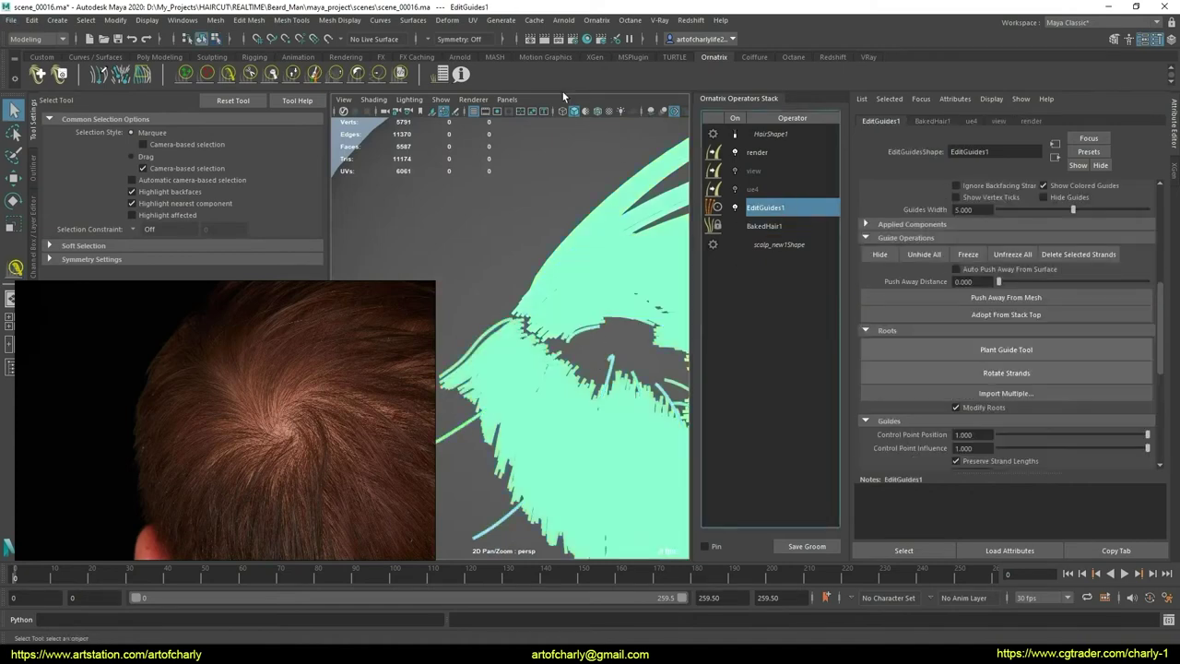
pyautogui.click(595, 20)
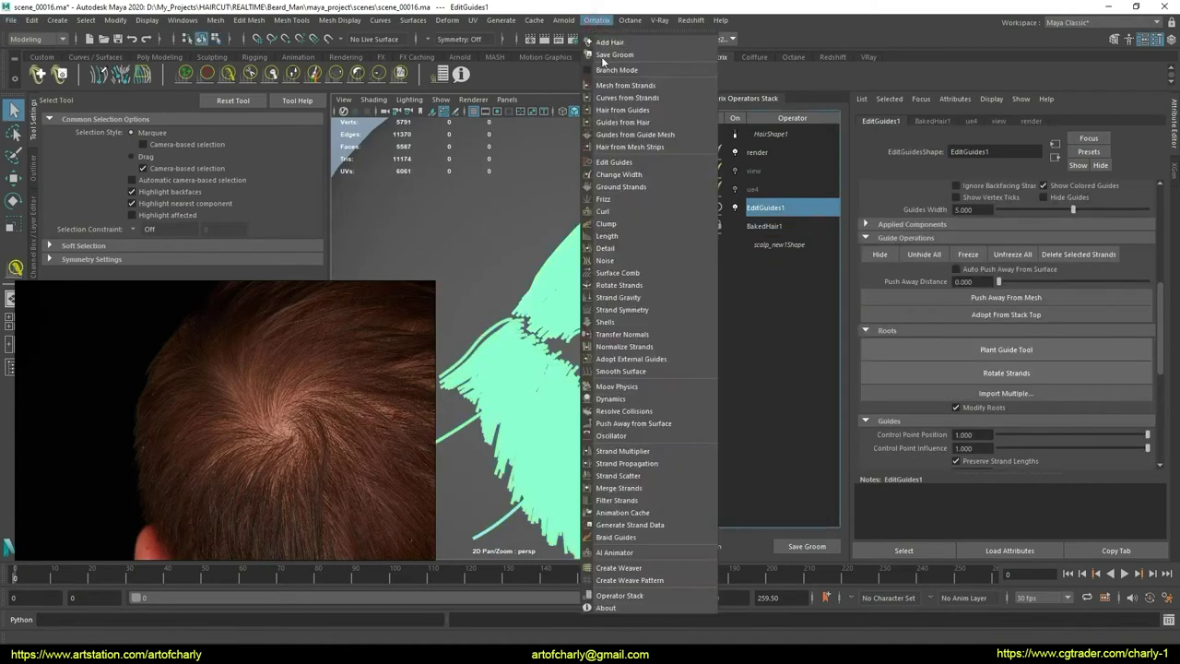
pyautogui.click(614, 162)
# Step: Pick guide strand 347 and tumble closer to the crown guides
pyautogui.scroll(-3, 597, 270)
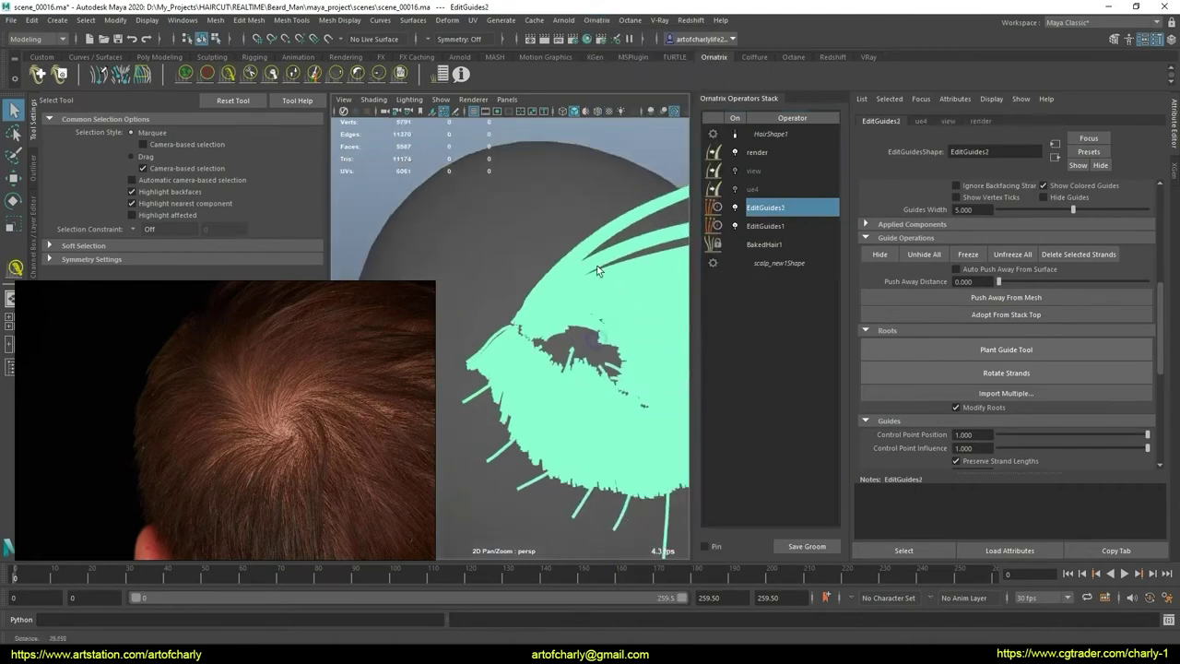
pyautogui.keyDown('alt'); pyautogui.moveTo(682, 310); pyautogui.dragTo(659, 308); pyautogui.keyUp('alt')
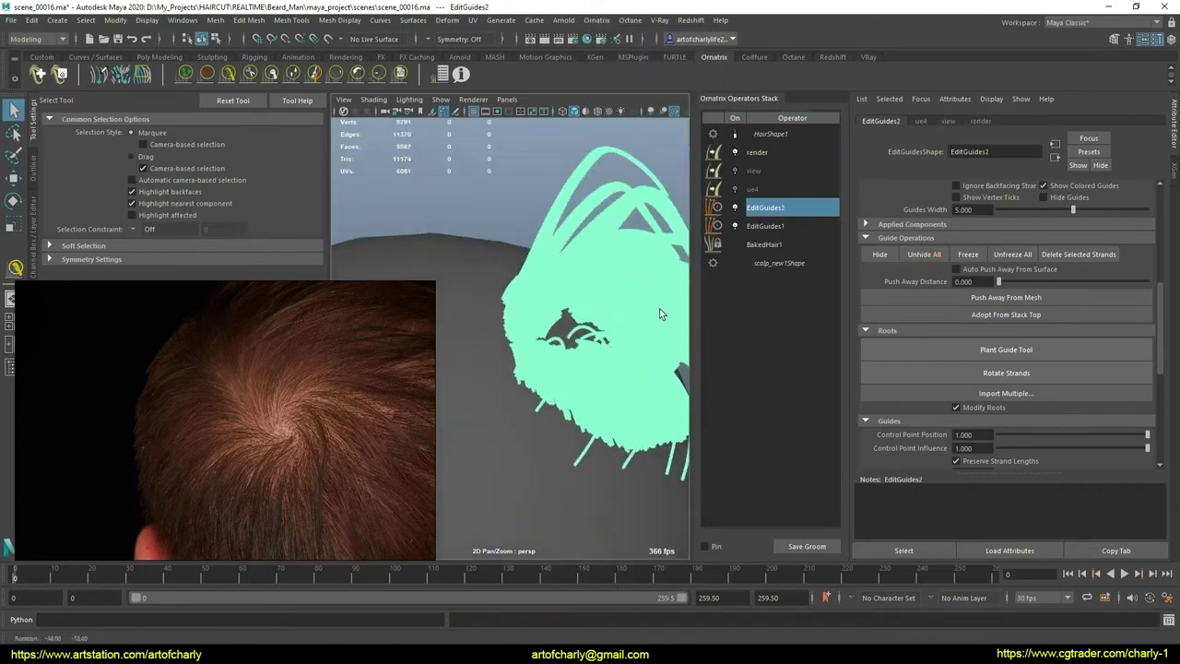
pyautogui.scroll(4, 985, 235)
pyautogui.scroll(5, 985, 235)
pyautogui.click(961, 204)
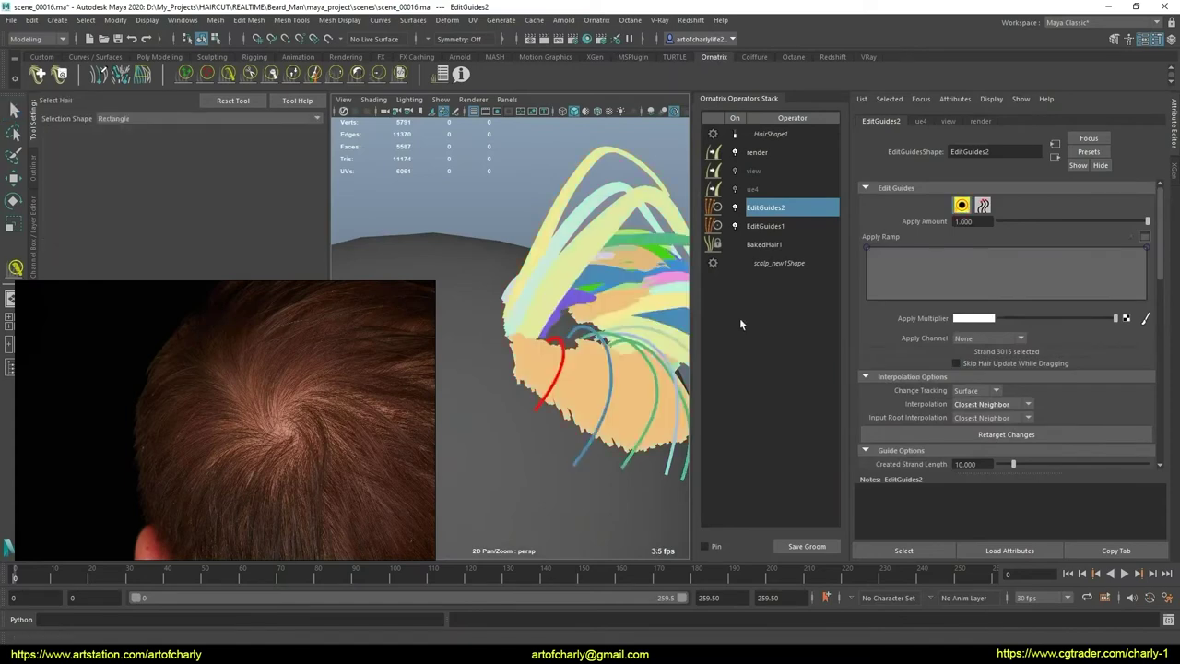
pyautogui.keyDown('alt'); pyautogui.moveTo(590, 332); pyautogui.dragTo(544, 339); pyautogui.keyUp('alt')
pyautogui.click(527, 337)
pyautogui.scroll(-3, 553, 316)
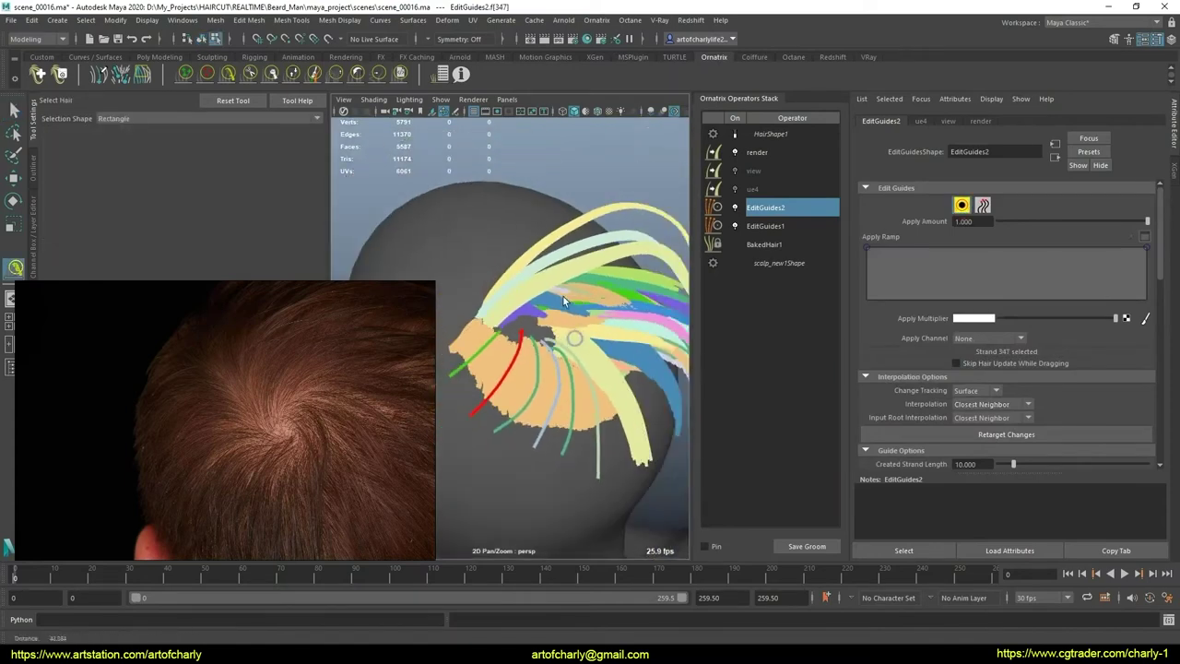
pyautogui.scroll(-2, 563, 295)
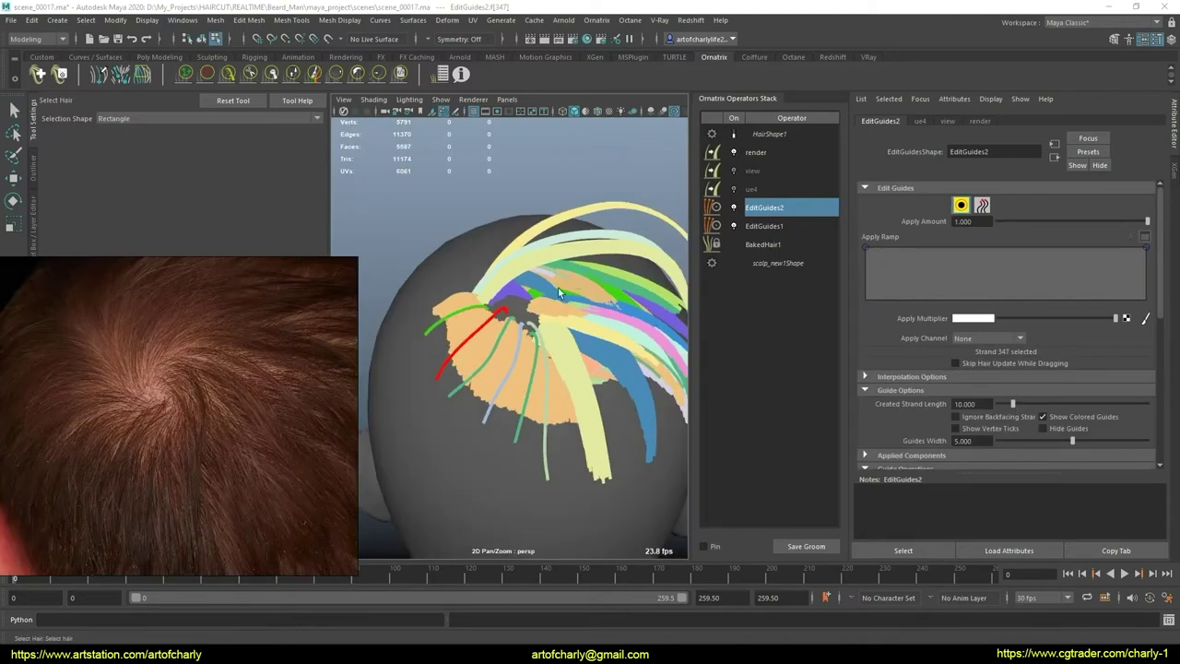
pyautogui.scroll(3, 558, 293)
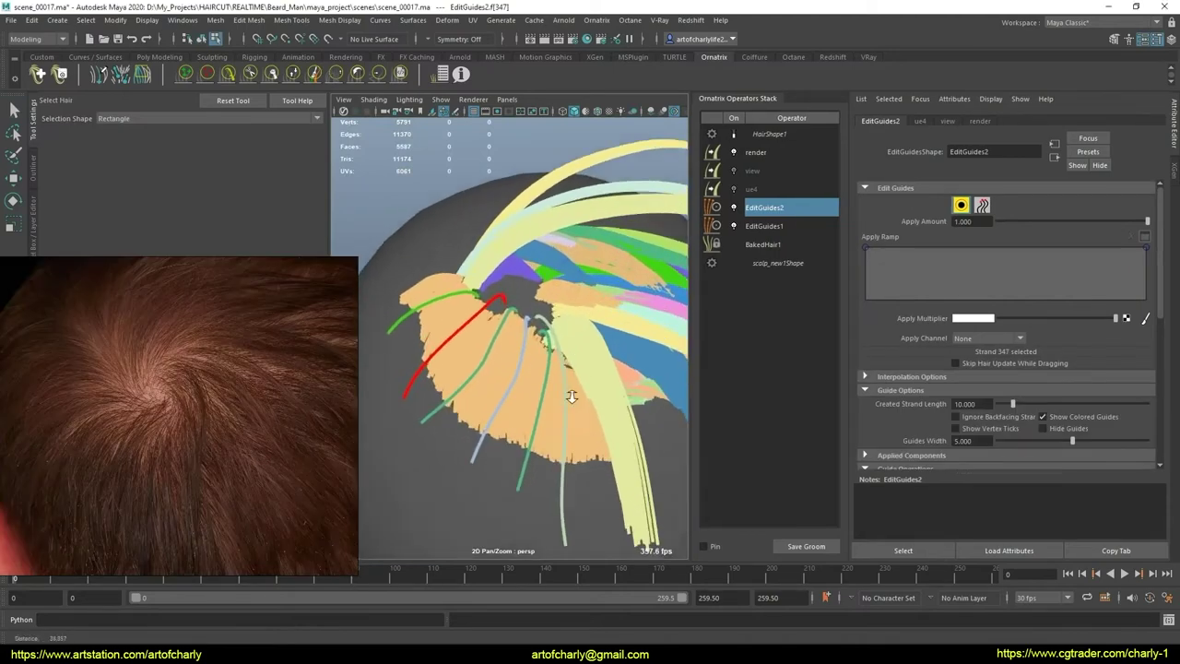
pyautogui.moveTo(558, 293)
pyautogui.keyDown('alt'); pyautogui.mouseDown()
pyautogui.moveTo(576, 347)
pyautogui.moveTo(579, 305)
pyautogui.moveTo(590, 318)
pyautogui.mouseUp(); pyautogui.keyUp('alt')
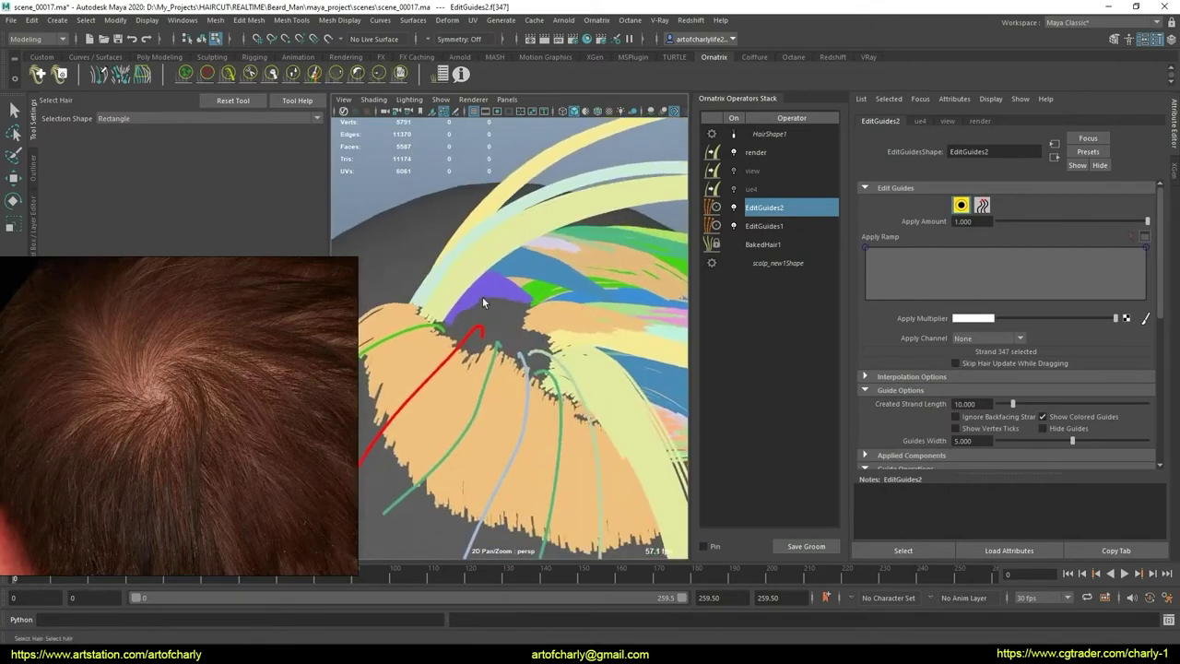
pyautogui.scroll(-3, 908, 364)
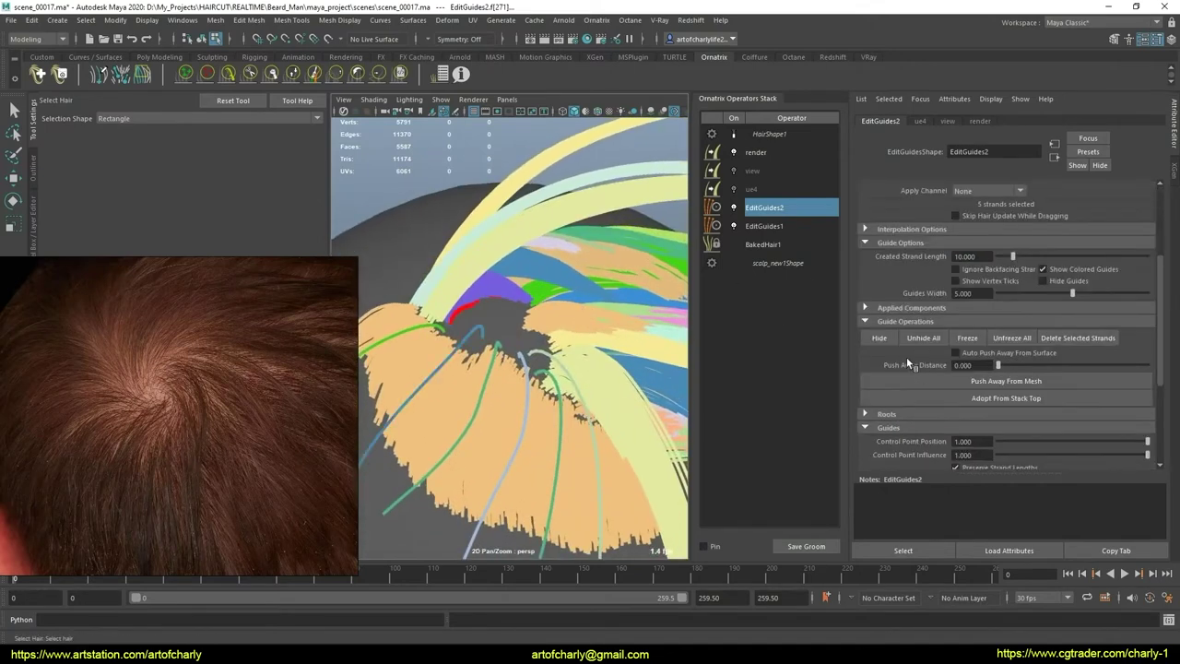
pyautogui.scroll(-3, 909, 374)
pyautogui.scroll(-3, 908, 376)
# Step: Turn on Use Strand Groups and Select By Group for EditGuides2
pyautogui.click(900, 395)
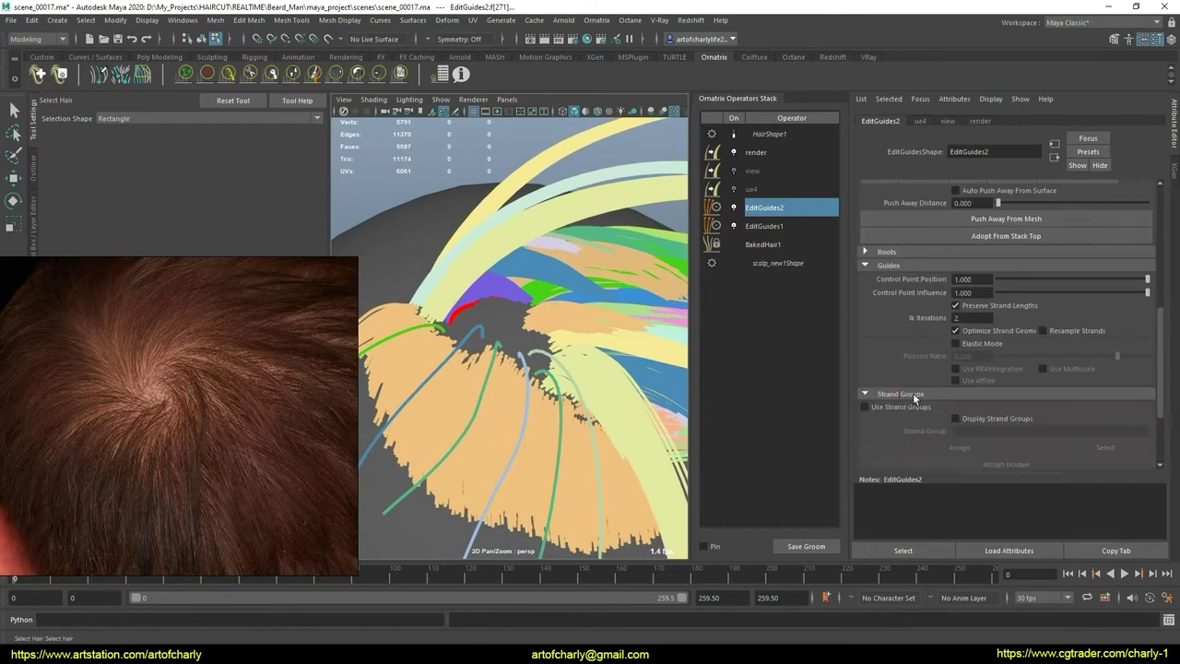
pyautogui.click(866, 296)
pyautogui.click(985, 393)
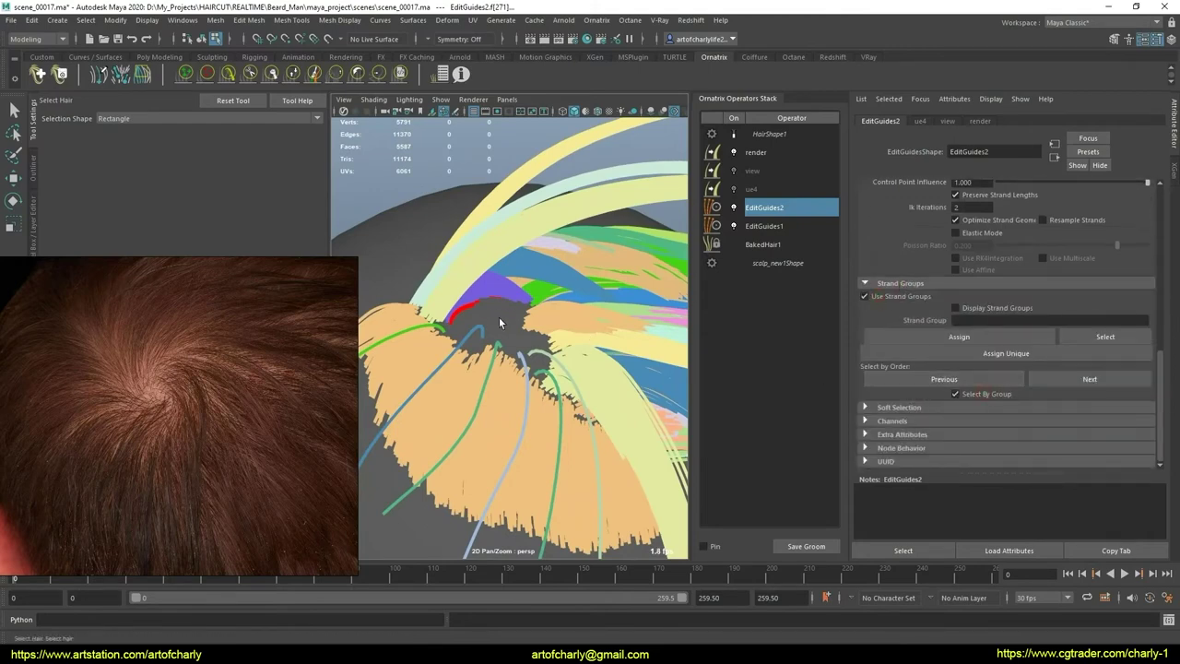
# Step: Disable the EditGuides2 operator and make EditGuides1 the active operator
pyautogui.click(773, 230)
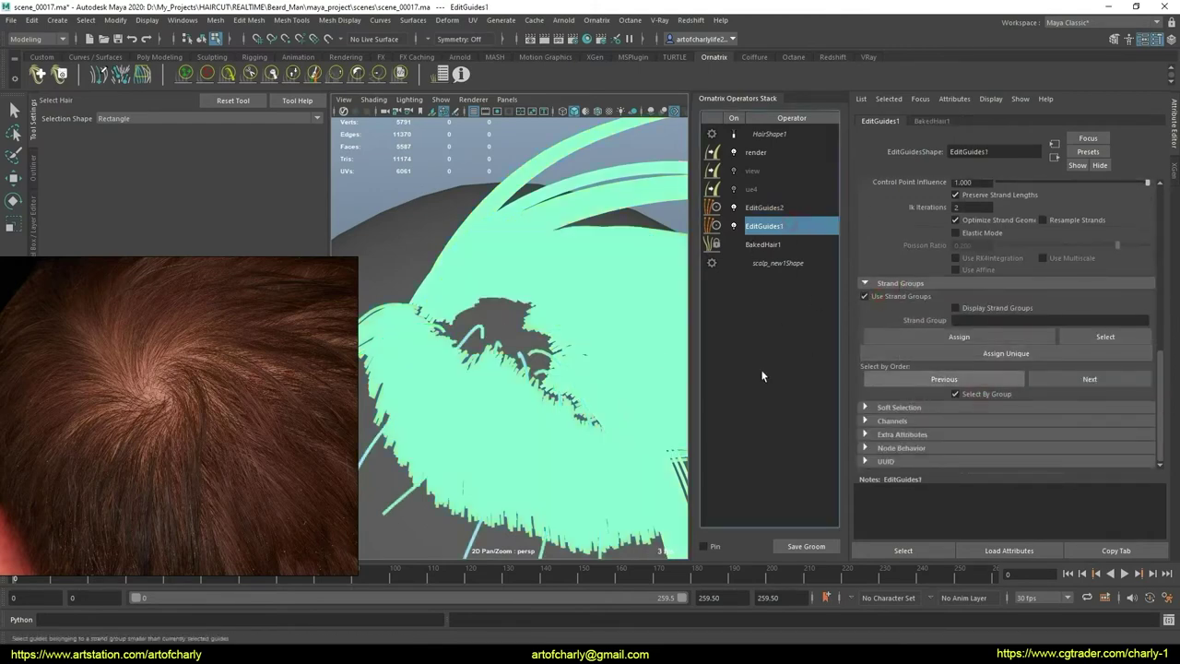
pyautogui.scroll(3, 497, 329)
pyautogui.click(735, 207)
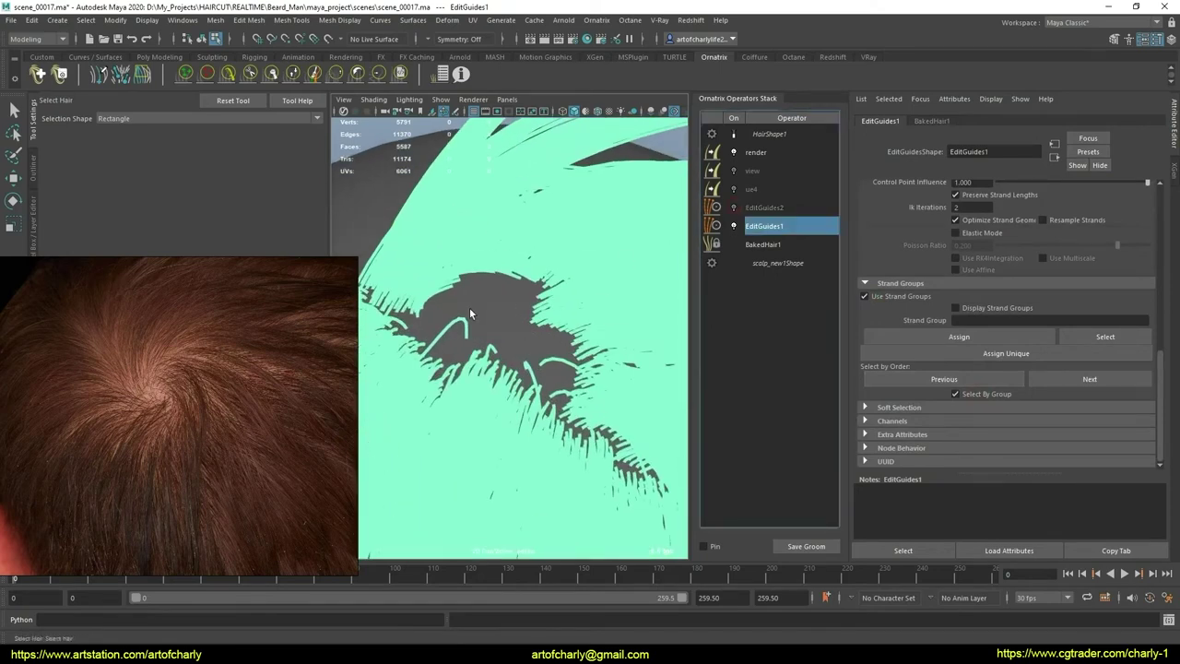
pyautogui.hotkey('ctrl', 'z')
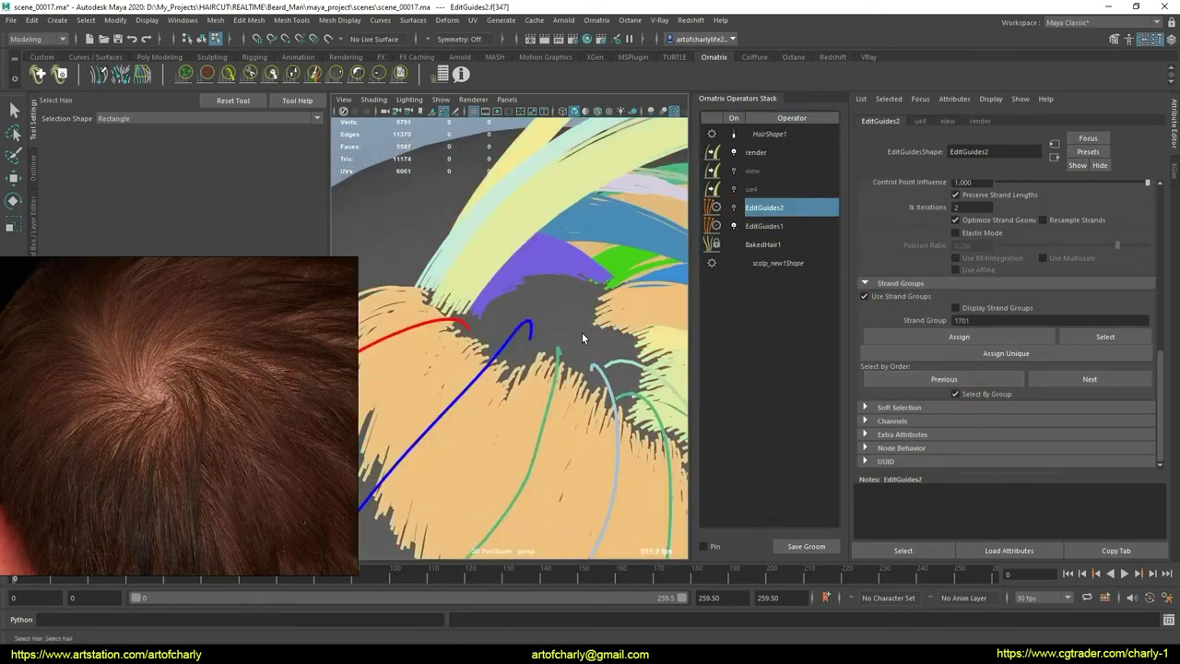
pyautogui.click(734, 206)
pyautogui.click(764, 226)
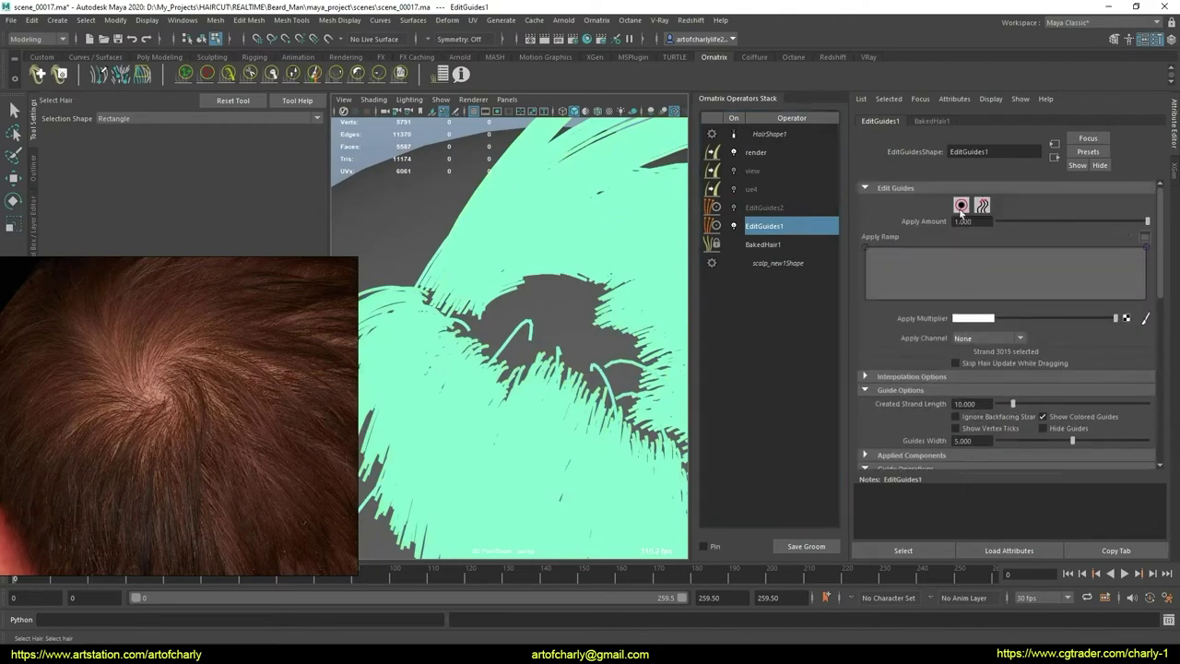
# Step: Select the 68-guide purple crown group in EditGuides1 and delete it
pyautogui.scroll(3, 531, 333)
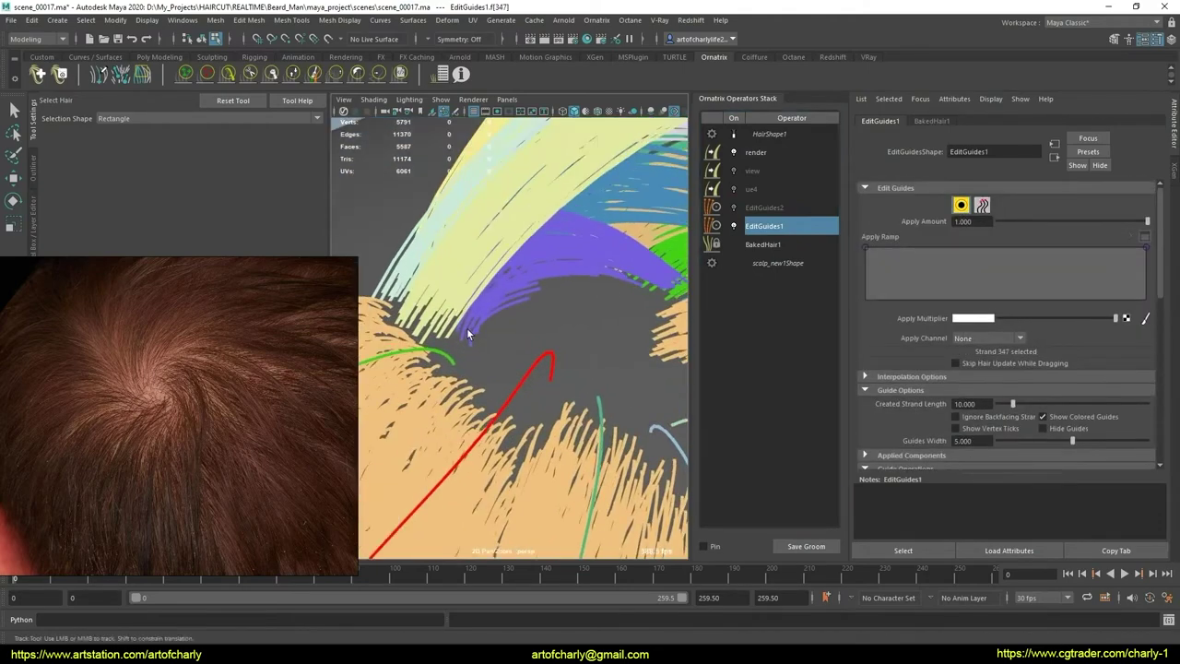
pyautogui.moveTo(517, 277); pyautogui.dragTo(557, 315)
pyautogui.scroll(-3, 556, 314)
pyautogui.scroll(-3, 556, 315)
pyautogui.scroll(3, 556, 314)
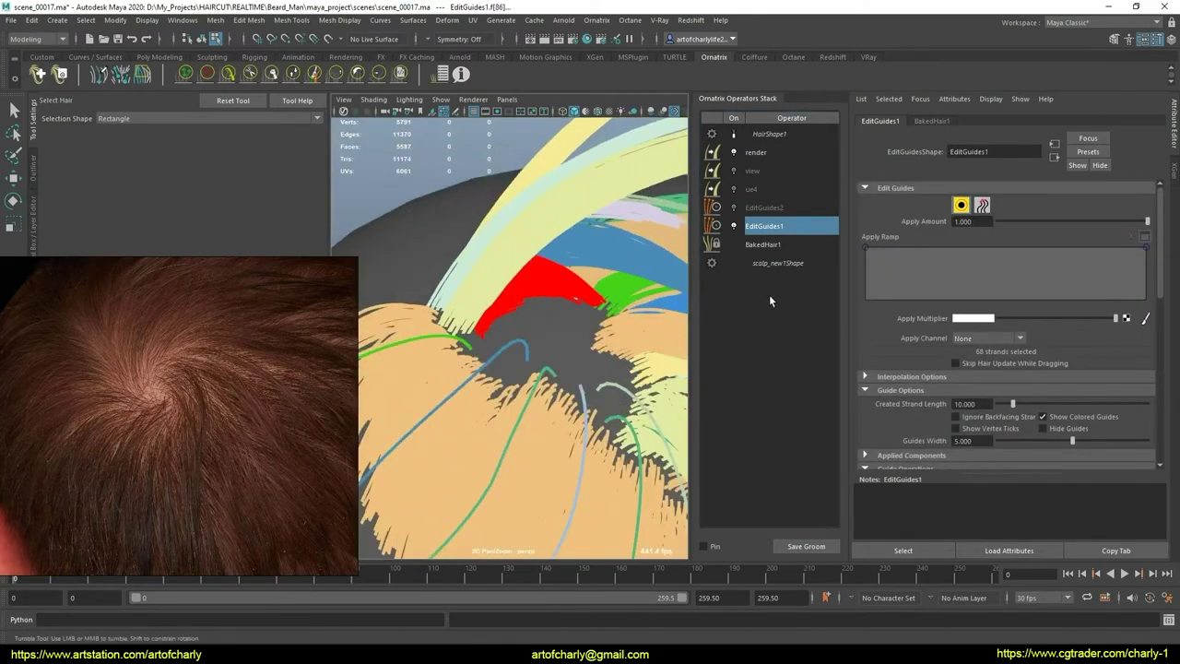
pyautogui.scroll(-5, 1050, 337)
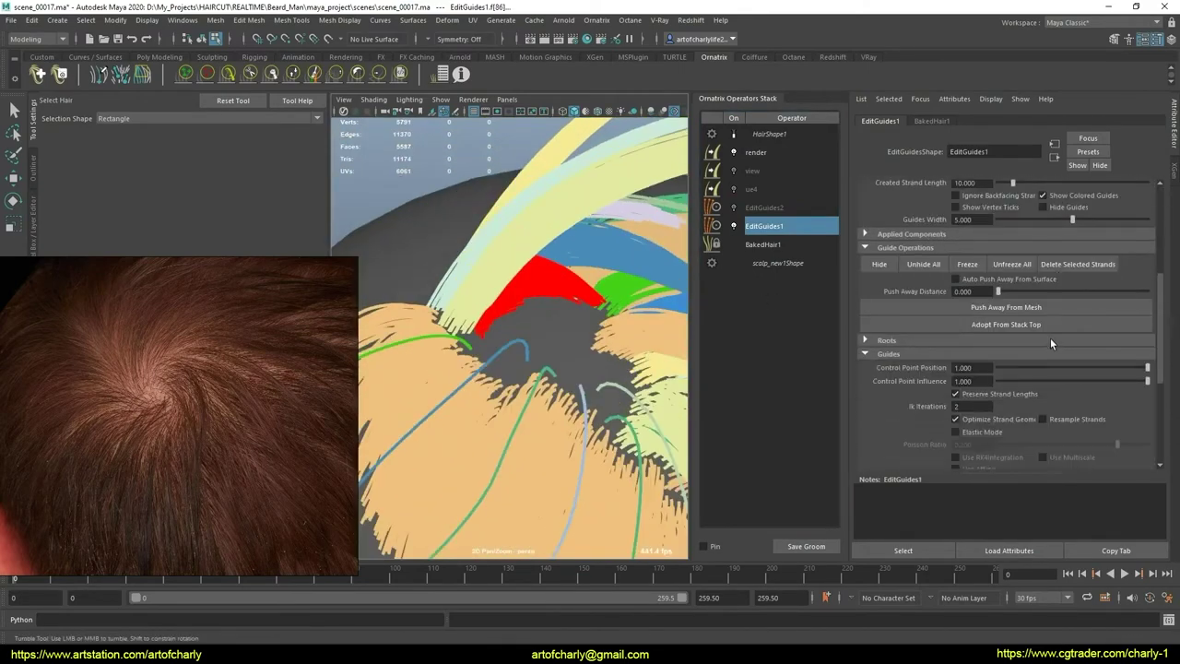
pyautogui.click(1081, 265)
pyautogui.keyDown('alt'); pyautogui.moveTo(501, 320); pyautogui.dragTo(519, 334); pyautogui.keyUp('alt')
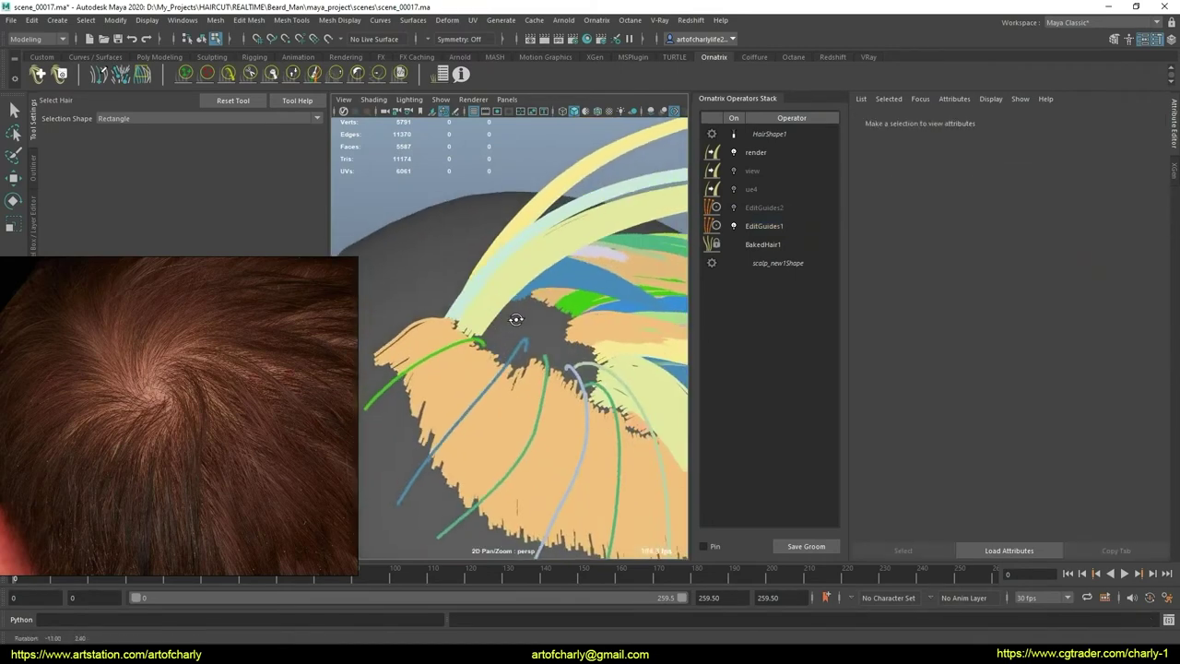
pyautogui.keyDown('alt'); pyautogui.moveTo(519, 333); pyautogui.dragTo(538, 344, button='middle'); pyautogui.keyUp('alt')
pyautogui.keyDown('alt'); pyautogui.moveTo(538, 344); pyautogui.dragTo(551, 353); pyautogui.keyUp('alt')
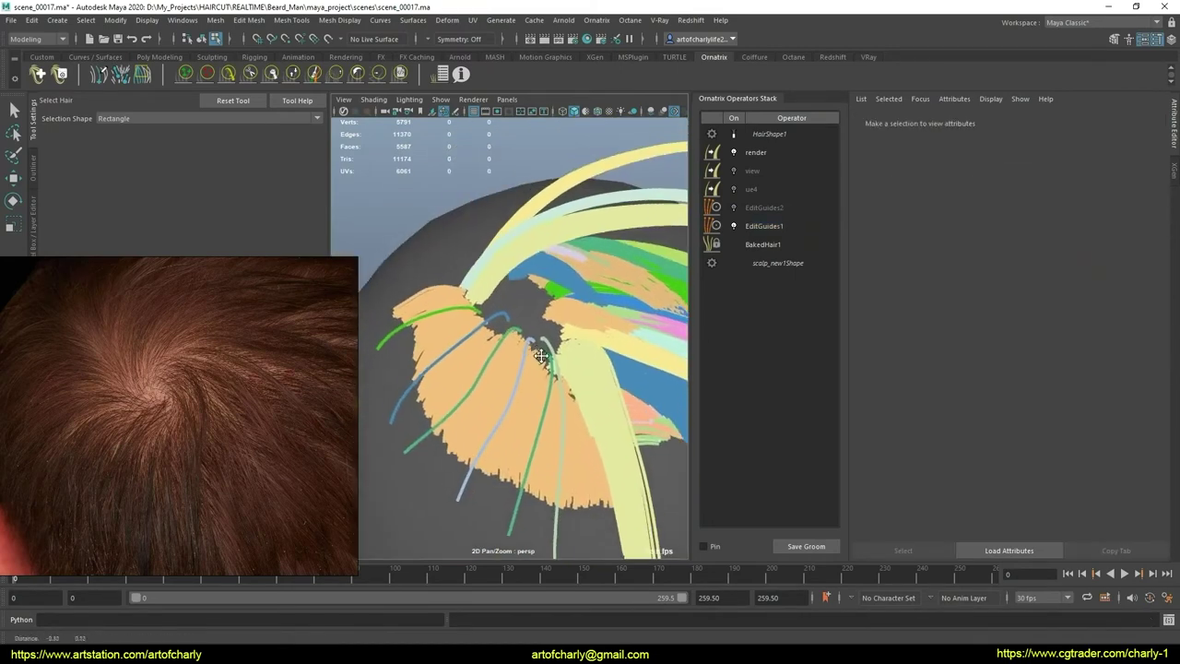
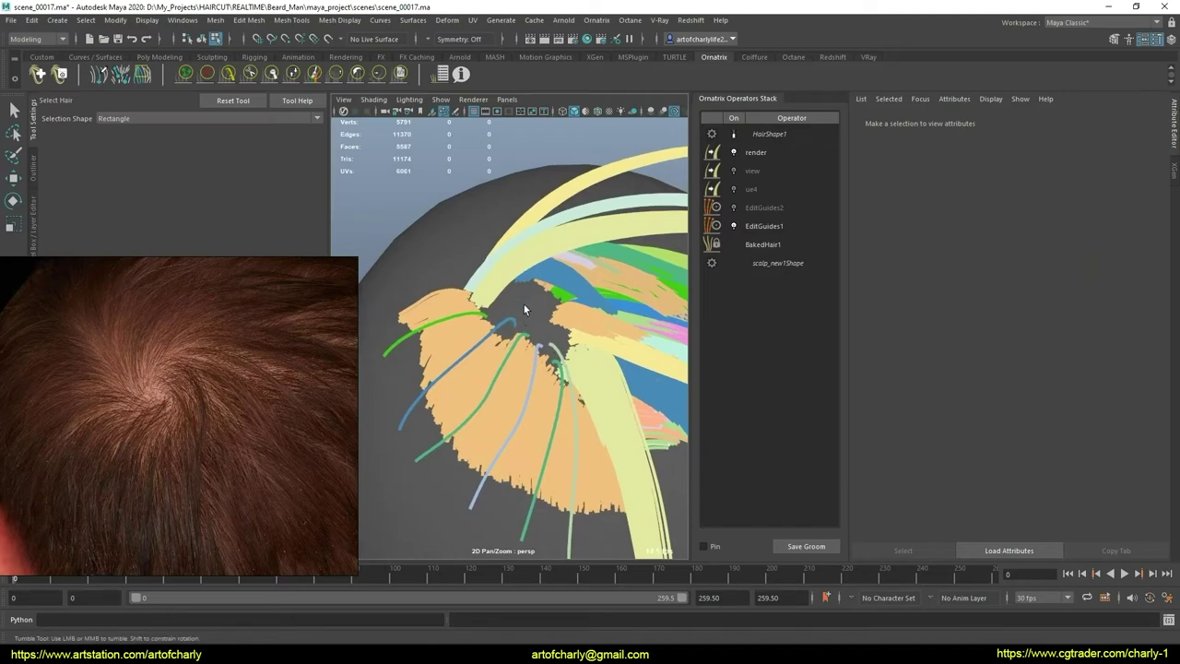
# Step: Select a group of crown strands in the head groom
pyautogui.scroll(3, 523, 304)
pyautogui.click(483, 313)
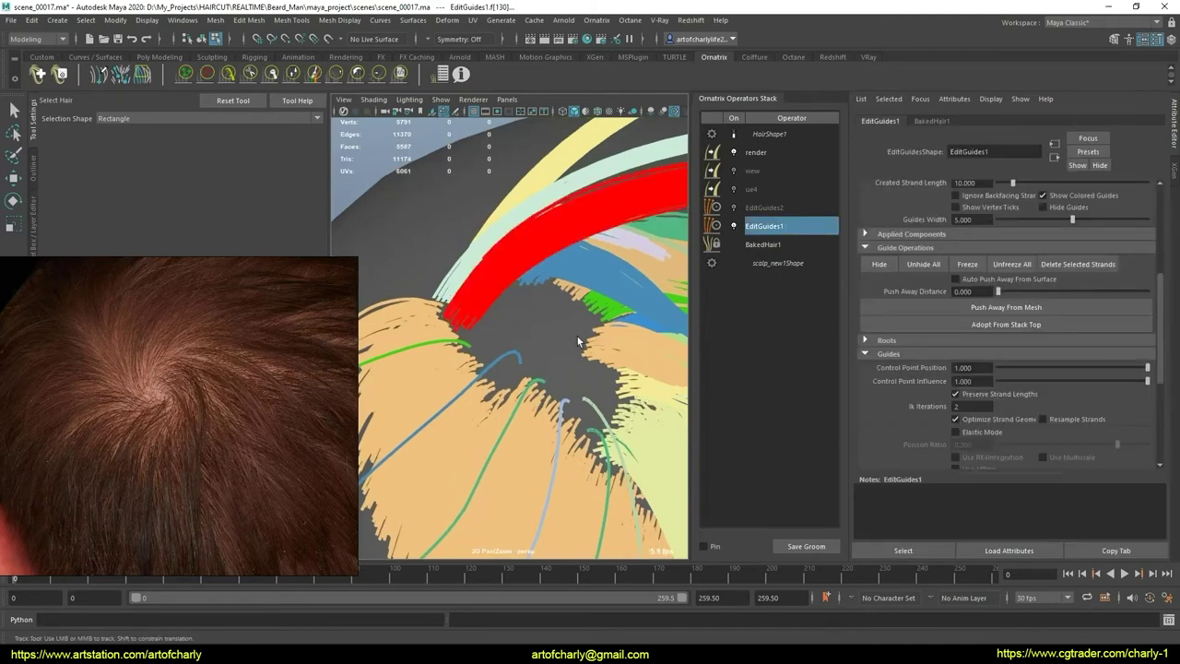
pyautogui.scroll(-3, 988, 404)
pyautogui.scroll(-2, 988, 403)
pyautogui.scroll(2, 474, 316)
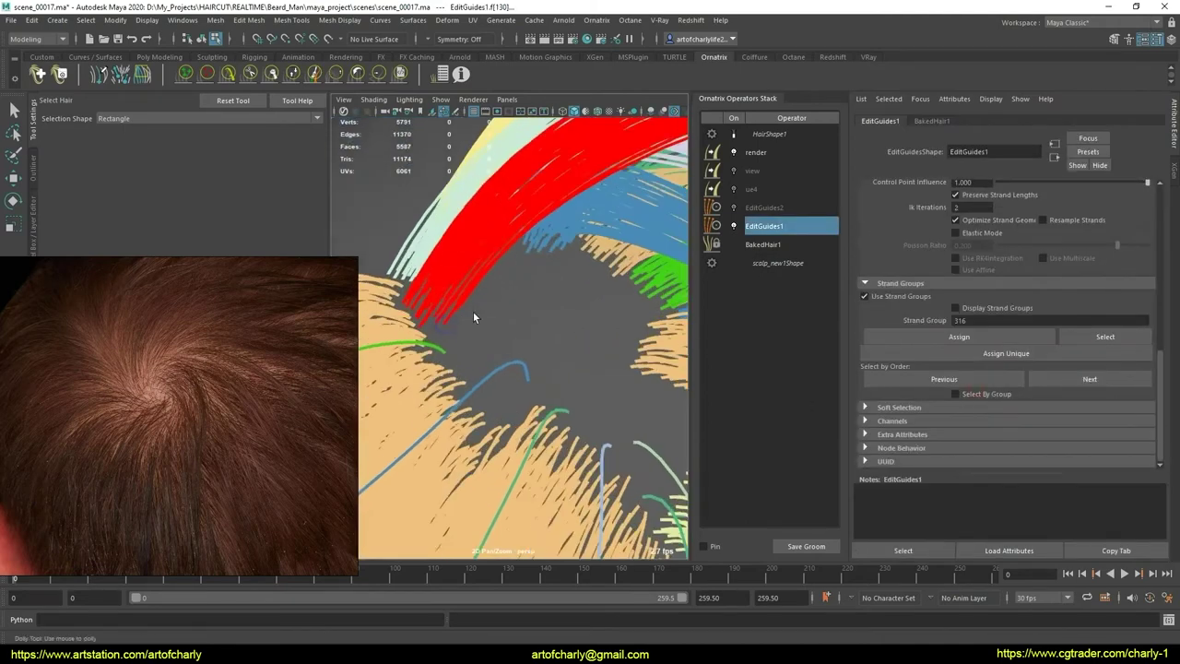
# Step: Activate the Plant Guide Tool under Roots, set to guide length 50 and 10 points
pyautogui.moveTo(463, 302)
pyautogui.keyDown('alt'); pyautogui.mouseDown()
pyautogui.moveTo(535, 343)
pyautogui.moveTo(483, 332)
pyautogui.mouseUp(); pyautogui.keyUp('alt')
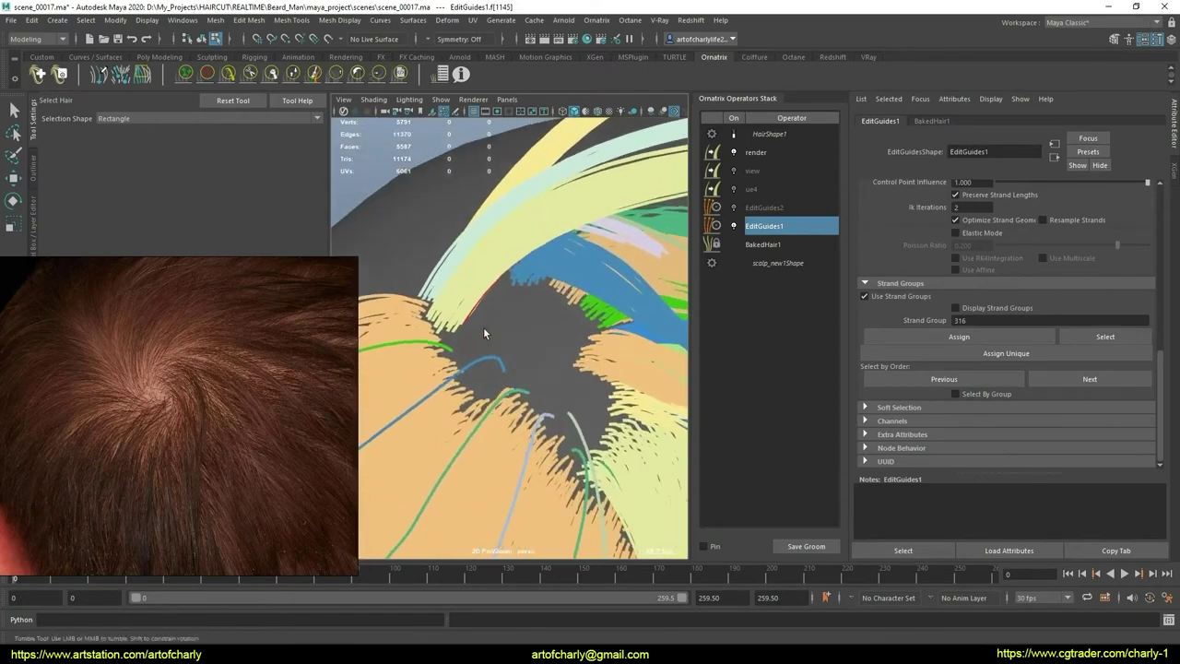
pyautogui.keyDown('alt'); pyautogui.moveTo(480, 326); pyautogui.dragTo(479, 325); pyautogui.keyUp('alt')
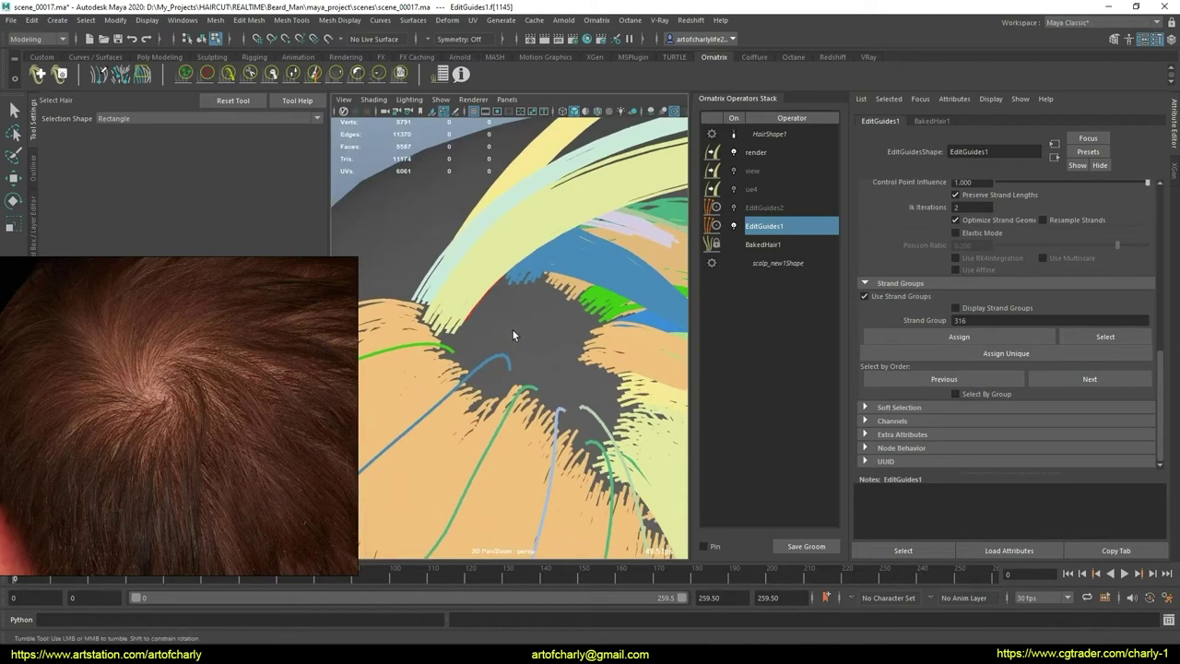
pyautogui.scroll(4, 917, 304)
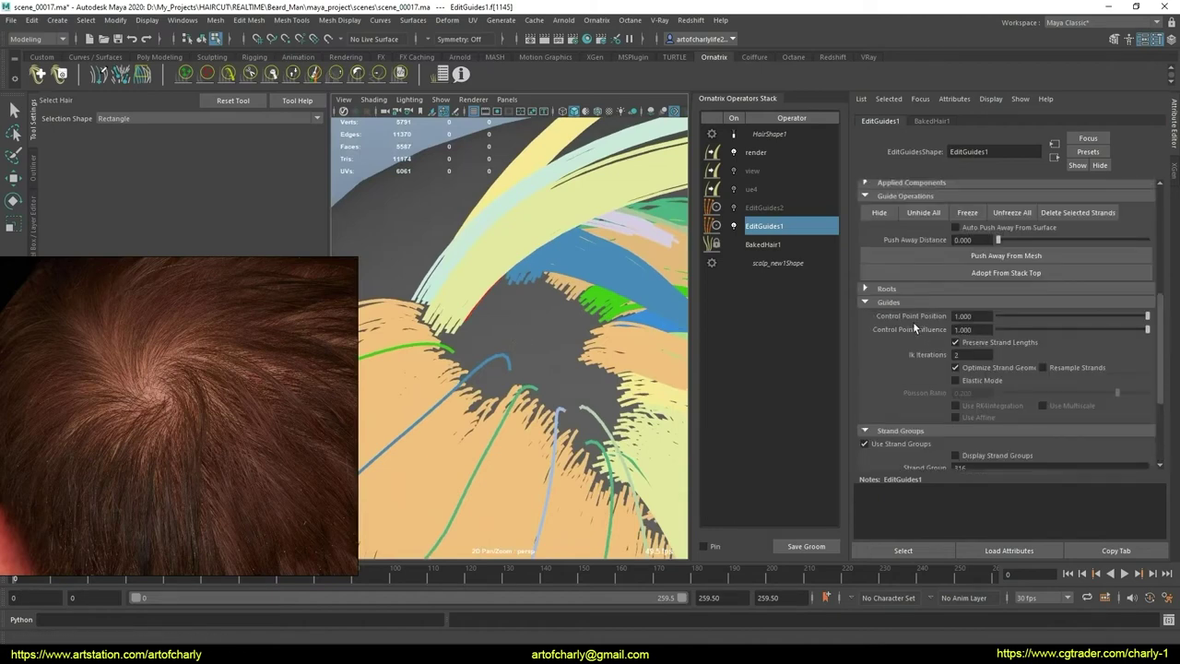
pyautogui.scroll(2, 908, 309)
pyautogui.click(990, 312)
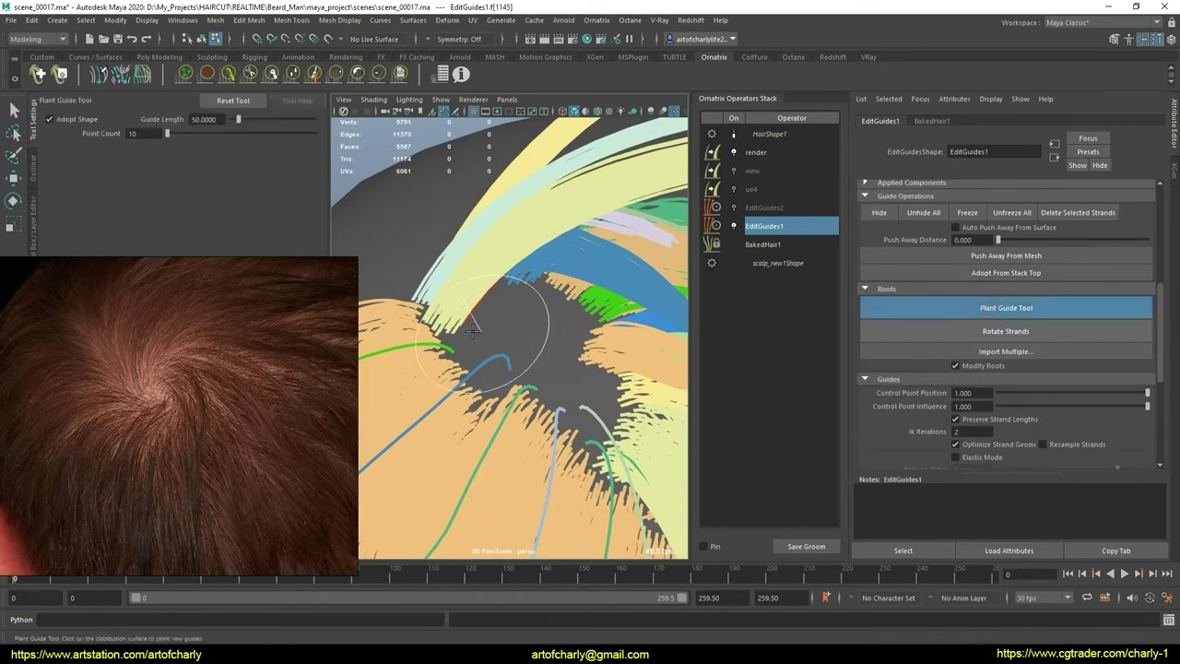
# Step: Plant a new guide strand in the crown's bare gap
pyautogui.click(506, 334)
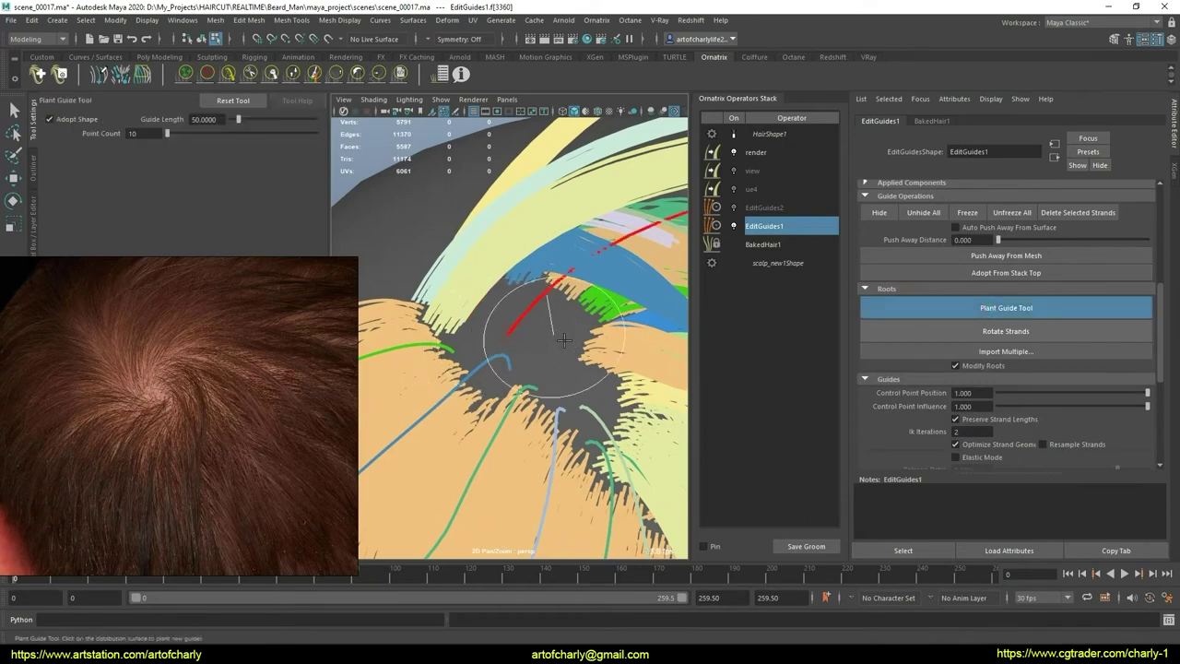
pyautogui.keyDown('alt'); pyautogui.moveTo(506, 334); pyautogui.dragTo(564, 337); pyautogui.keyUp('alt')
pyautogui.press('q')
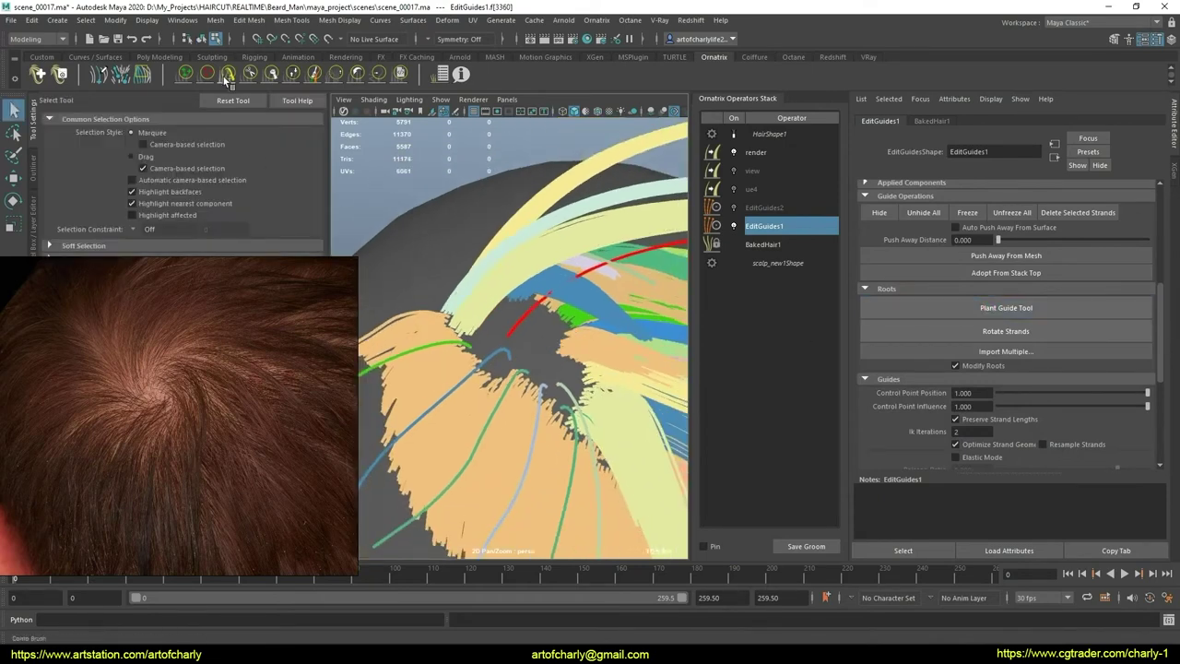
# Step: Set up the Comb Brush with Affect Selected Only, trying Local then Legacy combing
pyautogui.click(227, 76)
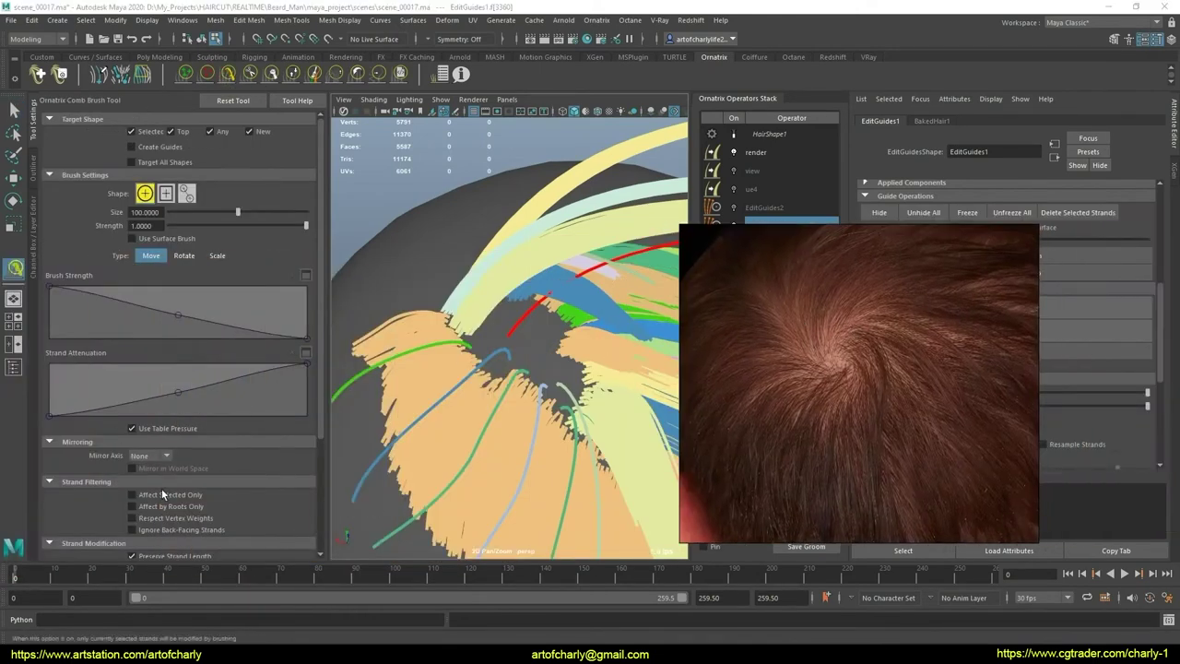
pyautogui.click(163, 494)
pyautogui.scroll(-5, 321, 403)
pyautogui.click(157, 474)
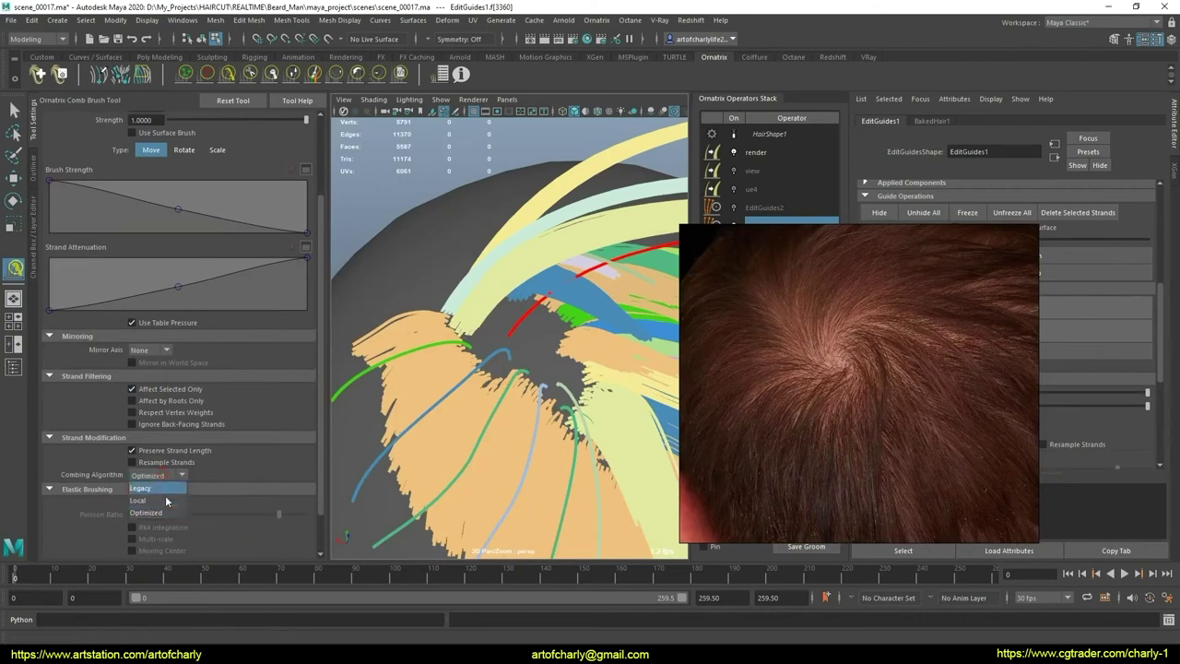
pyautogui.click(143, 500)
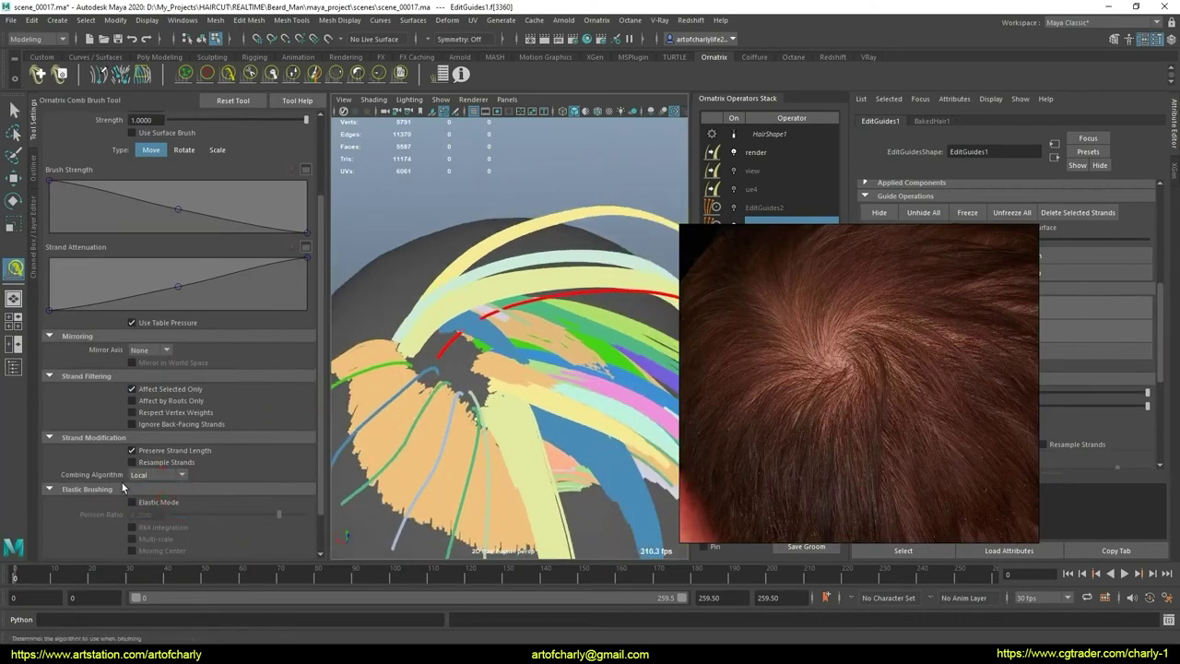
pyautogui.click(156, 475)
pyautogui.click(140, 488)
pyautogui.scroll(-4, 512, 372)
pyautogui.scroll(-3, 512, 371)
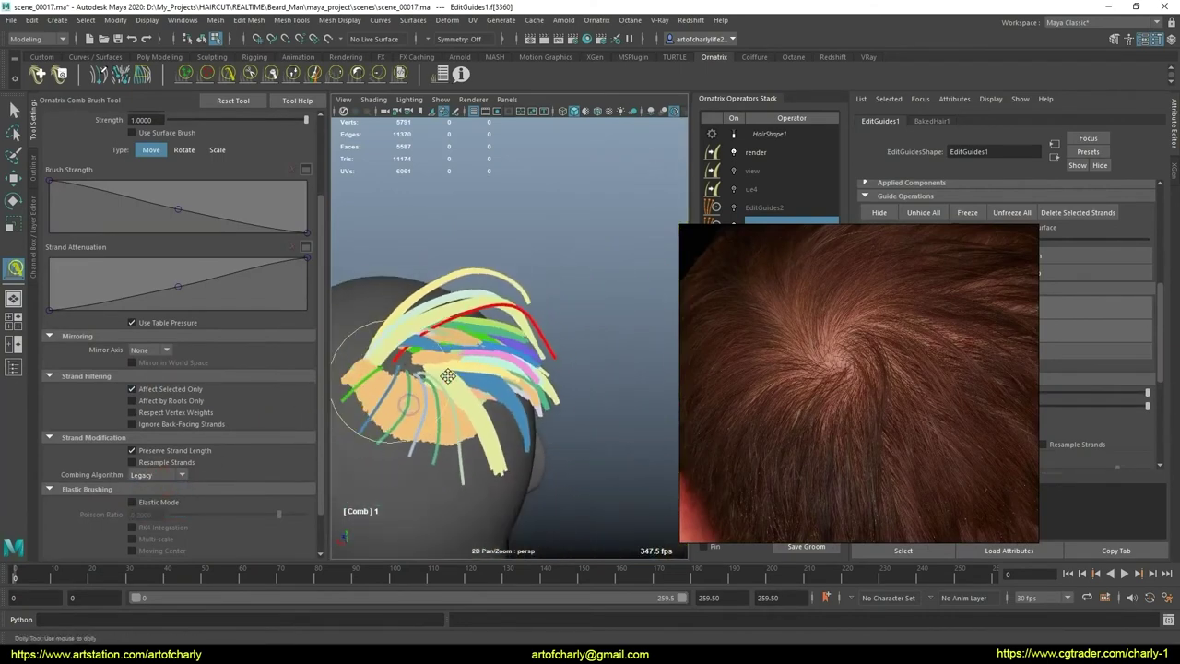
# Step: Comb the new guide down the back of the head
pyautogui.keyDown('alt'); pyautogui.moveTo(513, 371); pyautogui.dragTo(429, 338); pyautogui.keyUp('alt')
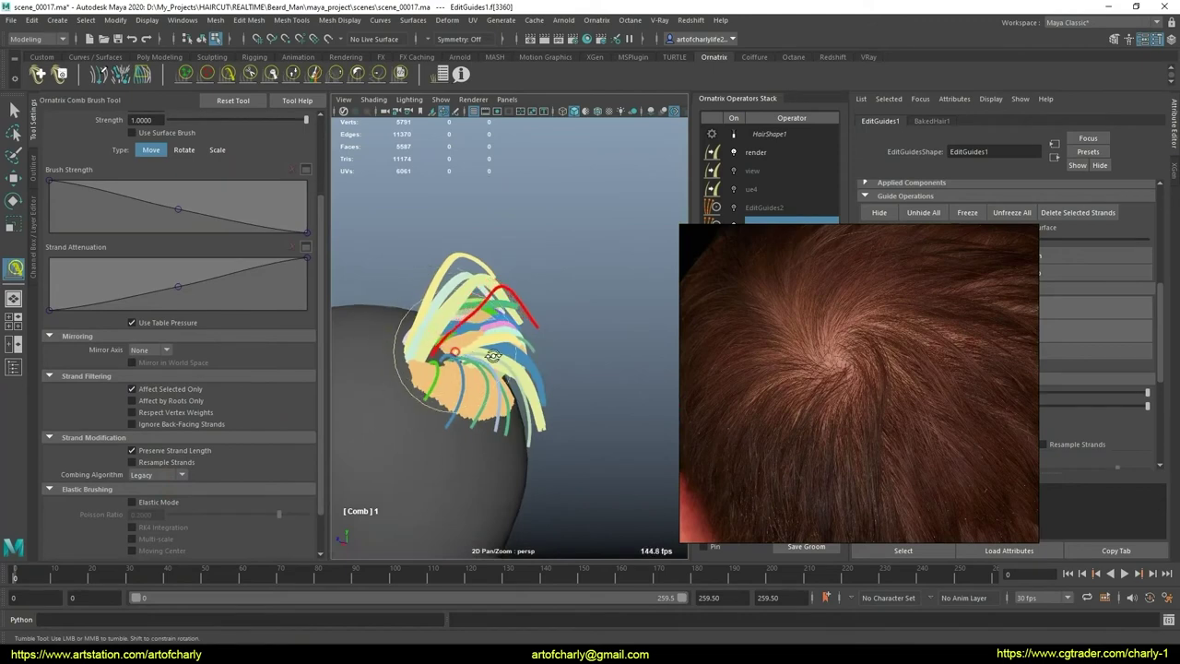
pyautogui.moveTo(494, 357)
pyautogui.keyDown('alt'); pyautogui.mouseDown()
pyautogui.moveTo(423, 348)
pyautogui.moveTo(482, 286)
pyautogui.moveTo(474, 329)
pyautogui.mouseUp(); pyautogui.keyUp('alt')
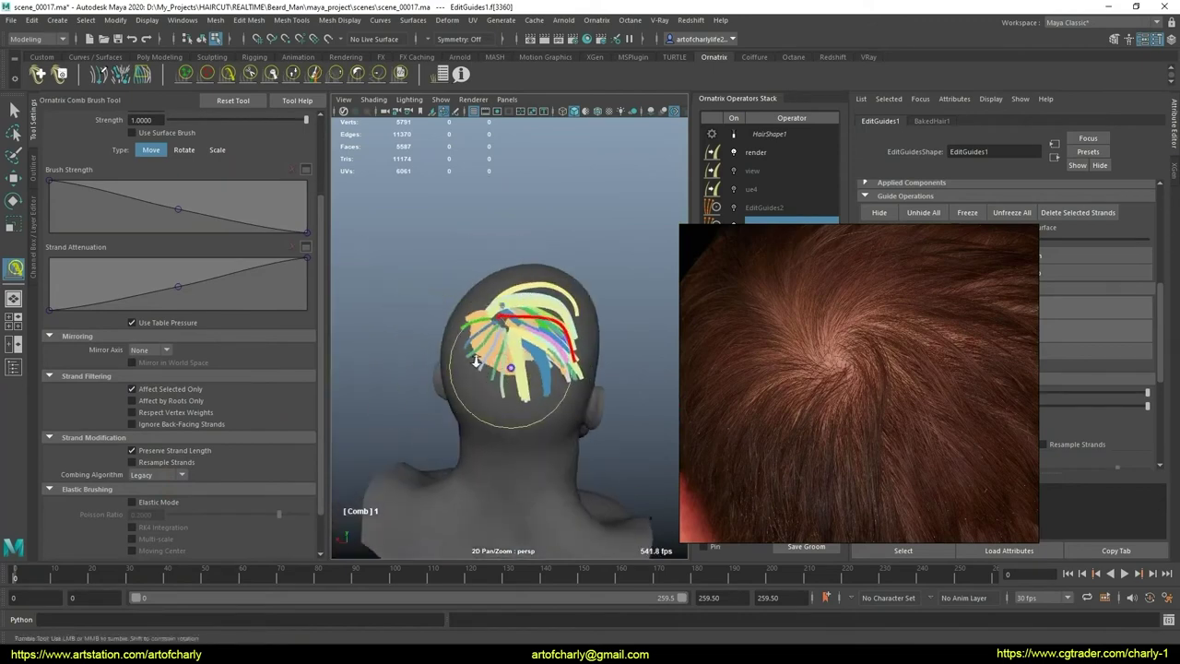
pyautogui.scroll(3, 463, 431)
pyautogui.moveTo(464, 432)
pyautogui.keyDown('alt'); pyautogui.mouseDown()
pyautogui.moveTo(578, 355)
pyautogui.moveTo(506, 321)
pyautogui.moveTo(562, 323)
pyautogui.moveTo(516, 318)
pyautogui.moveTo(528, 321)
pyautogui.mouseUp(); pyautogui.keyUp('alt')
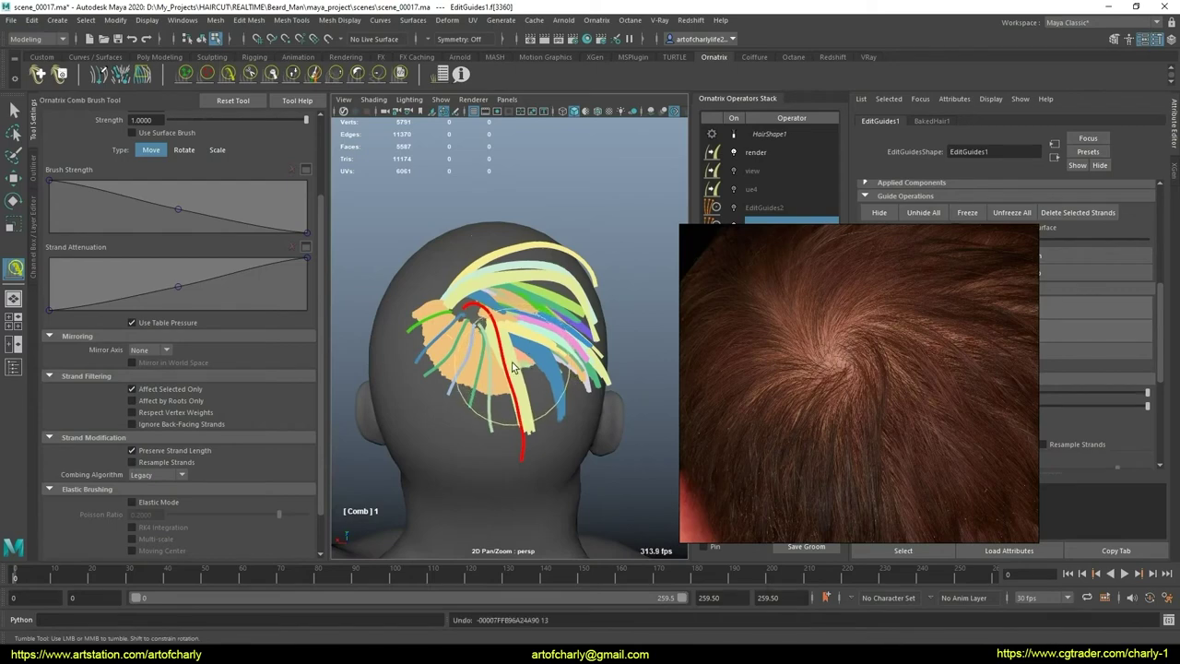
pyautogui.keyDown('alt'); pyautogui.moveTo(513, 367); pyautogui.dragTo(479, 344); pyautogui.keyUp('alt')
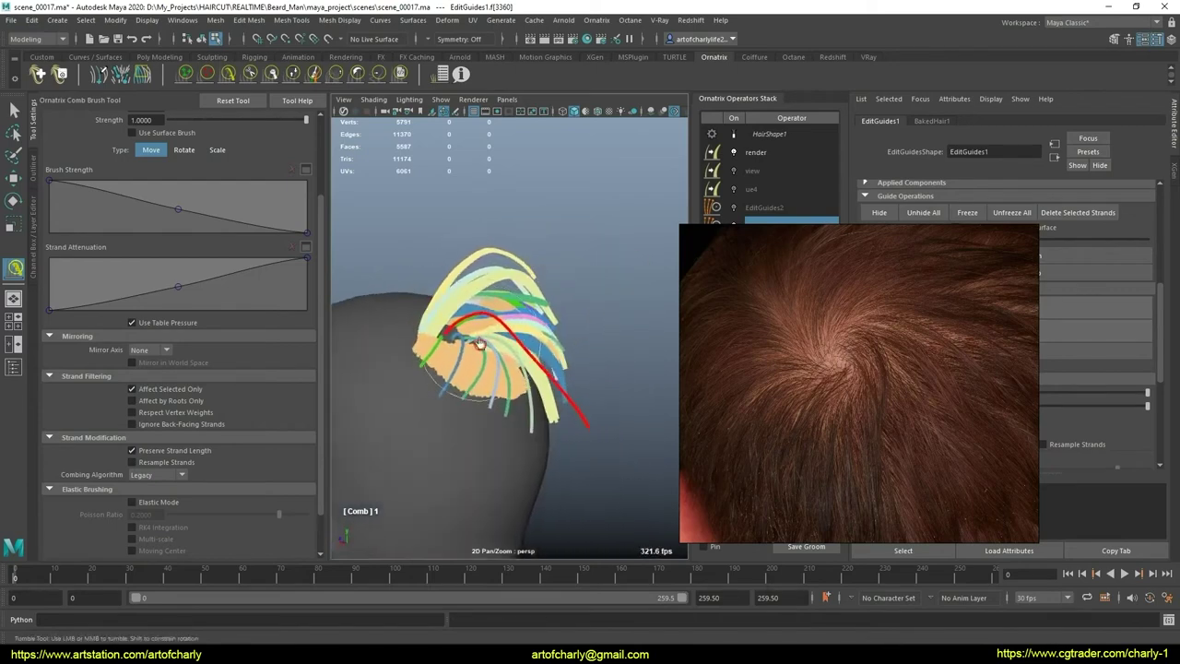
pyautogui.moveTo(532, 373)
pyautogui.keyDown('alt'); pyautogui.mouseDown()
pyautogui.moveTo(475, 361)
pyautogui.moveTo(489, 378)
pyautogui.moveTo(559, 389)
pyautogui.moveTo(542, 341)
pyautogui.mouseUp(); pyautogui.keyUp('alt')
# Step: Switch the combing algorithm back to Local and keep the Comb Brush active
pyautogui.click(176, 475)
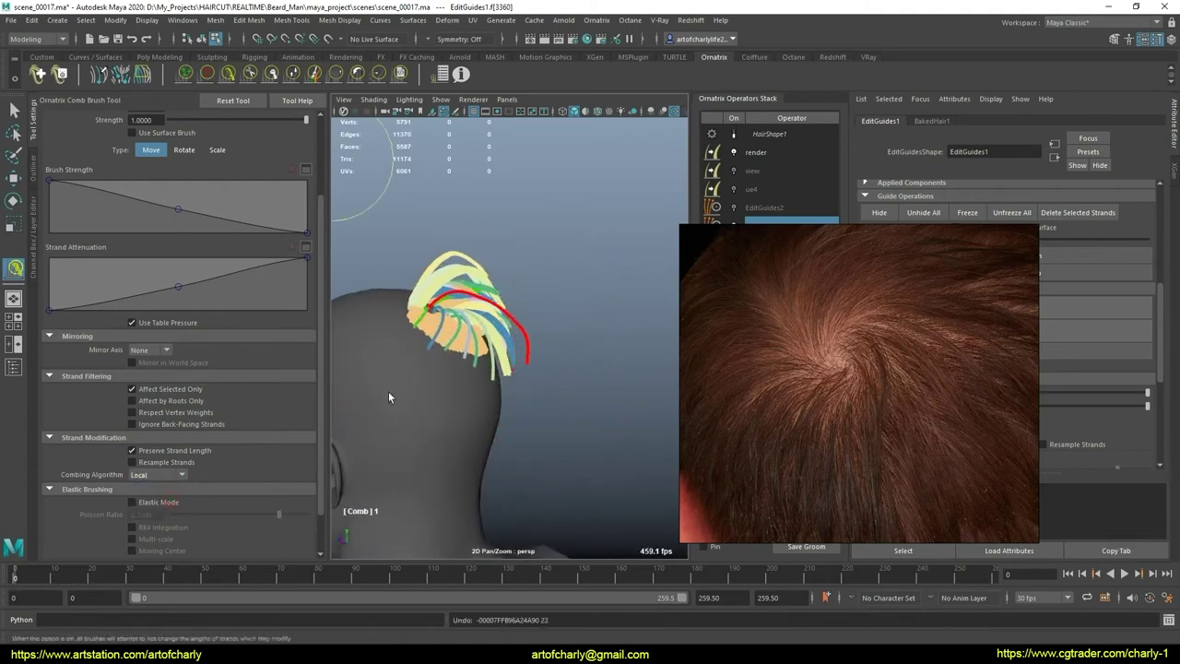
pyautogui.keyDown('alt'); pyautogui.moveTo(388, 397); pyautogui.dragTo(528, 339); pyautogui.keyUp('alt')
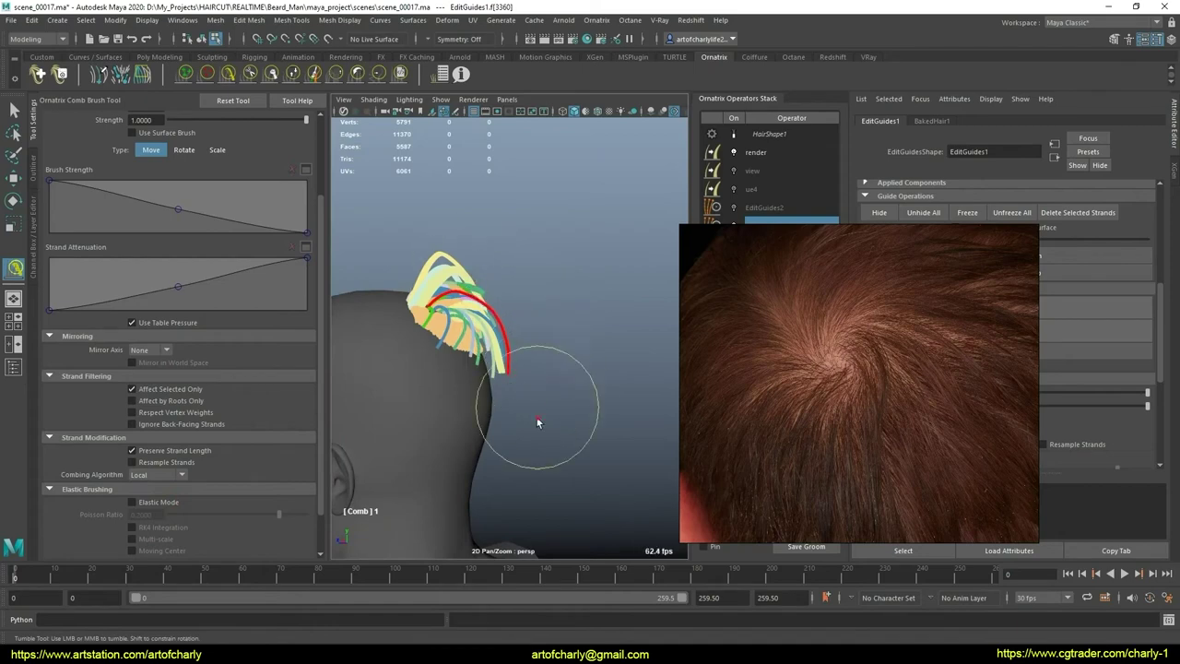
pyautogui.moveTo(521, 415)
pyautogui.keyDown('alt'); pyautogui.mouseDown()
pyautogui.moveTo(502, 396)
pyautogui.moveTo(492, 408)
pyautogui.moveTo(492, 386)
pyautogui.moveTo(558, 391)
pyautogui.moveTo(389, 298)
pyautogui.mouseUp(); pyautogui.keyUp('alt')
pyautogui.click(291, 76)
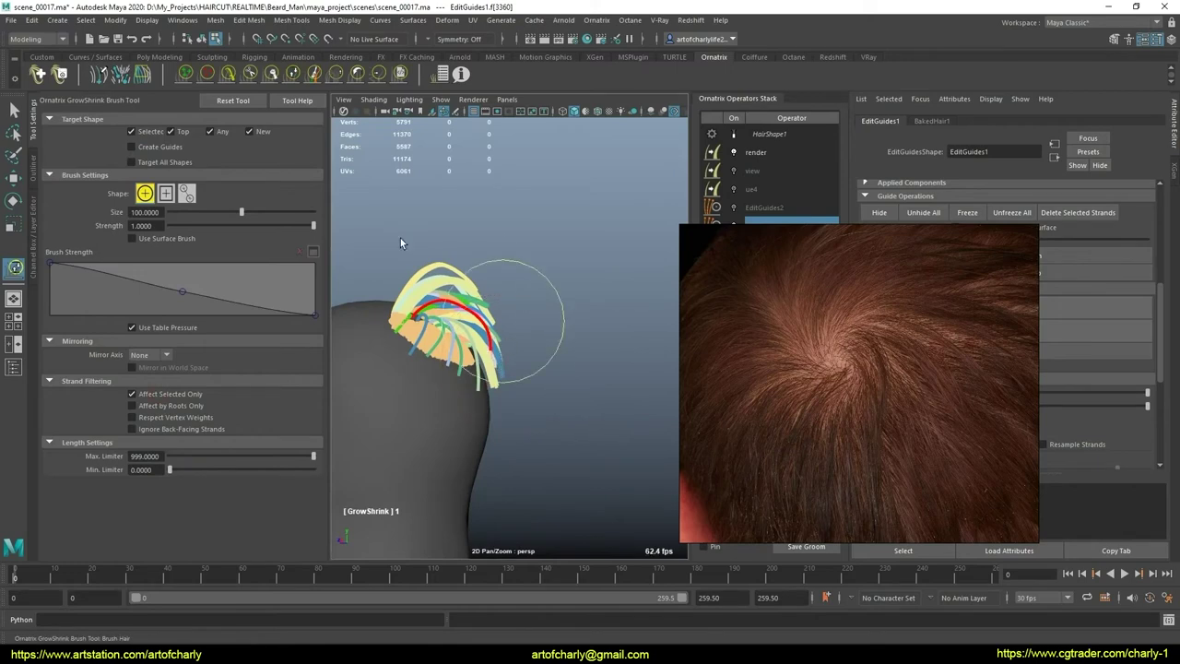
pyautogui.press('y')
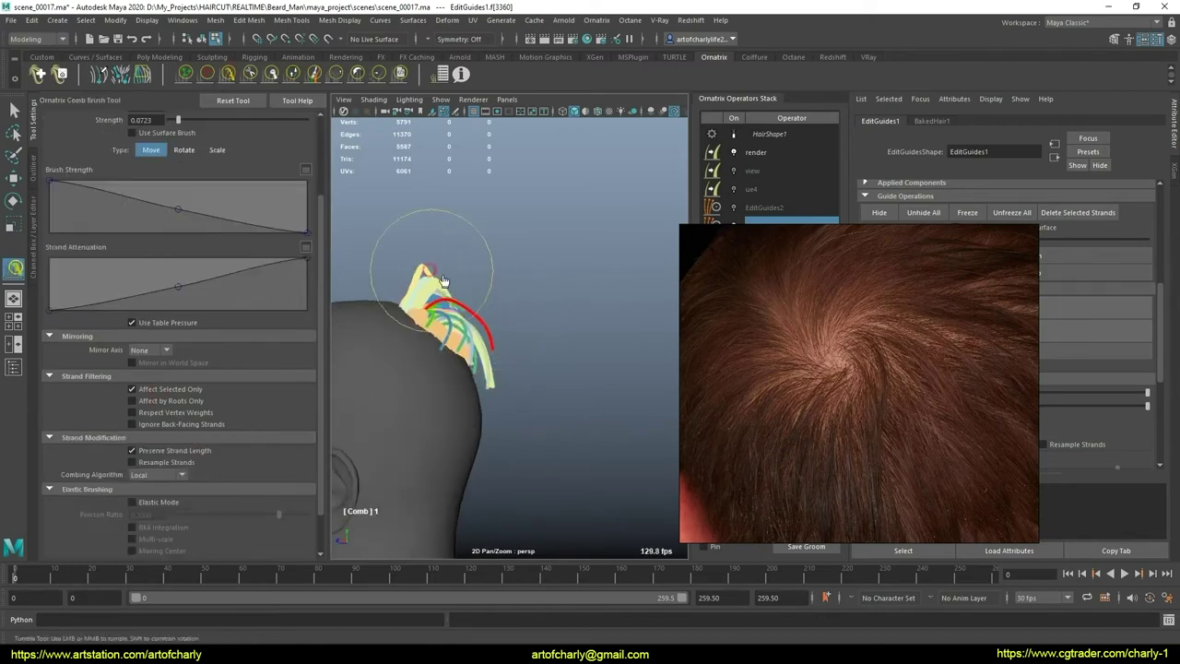
# Step: Inspect the combed guide from a close top-down crown view, then return to selection
pyautogui.moveTo(525, 342)
pyautogui.keyDown('alt'); pyautogui.mouseDown()
pyautogui.moveTo(522, 392)
pyautogui.moveTo(528, 382)
pyautogui.mouseUp(); pyautogui.keyUp('alt')
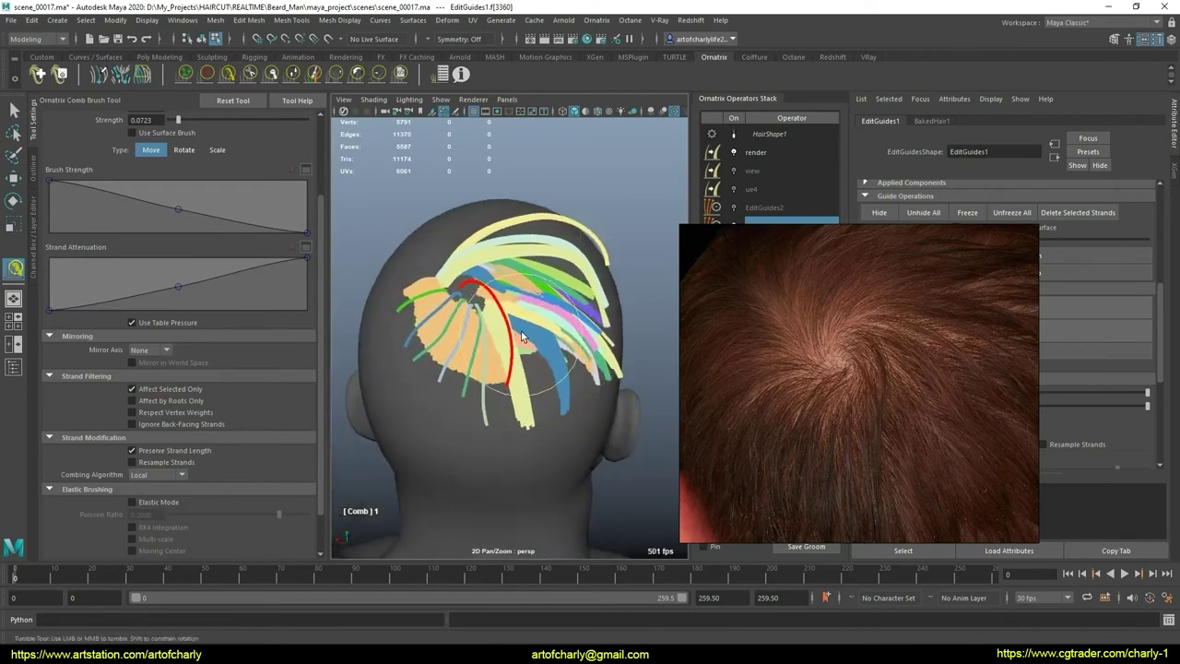
pyautogui.moveTo(520, 331)
pyautogui.keyDown('alt'); pyautogui.mouseDown()
pyautogui.moveTo(457, 395)
pyautogui.moveTo(533, 390)
pyautogui.moveTo(514, 453)
pyautogui.moveTo(540, 403)
pyautogui.moveTo(542, 469)
pyautogui.mouseUp(); pyautogui.keyUp('alt')
pyautogui.keyDown('alt'); pyautogui.moveTo(543, 469); pyautogui.dragTo(523, 464, button='right'); pyautogui.keyUp('alt')
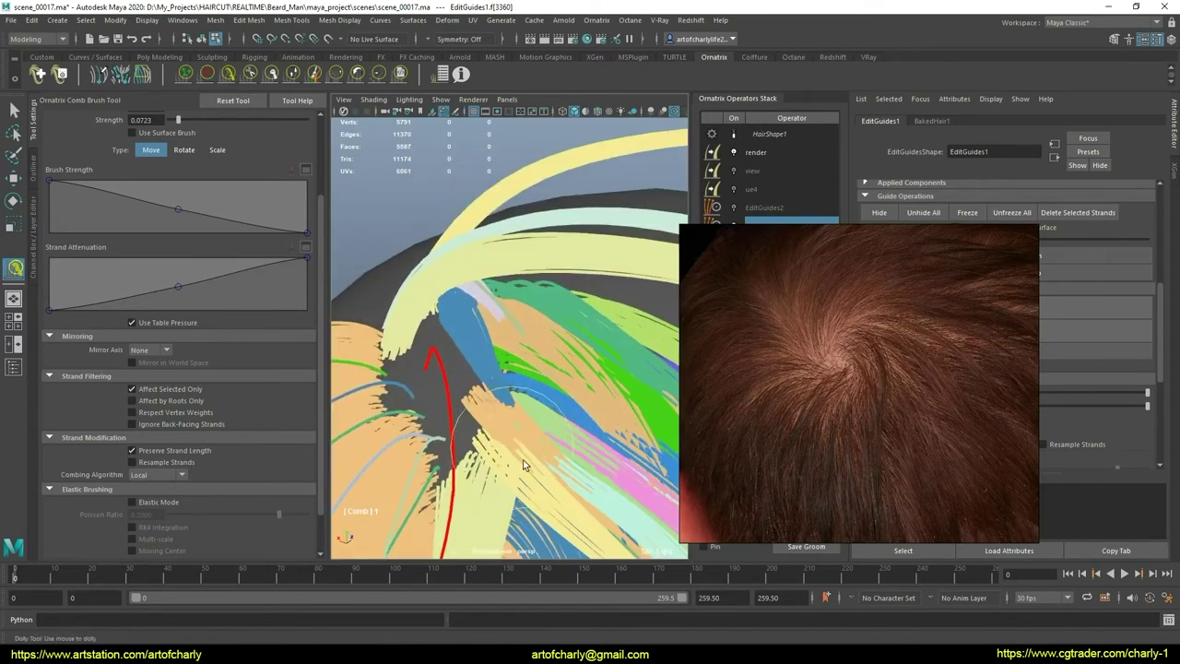
pyautogui.keyDown('alt'); pyautogui.moveTo(522, 464); pyautogui.dragTo(539, 443); pyautogui.keyUp('alt')
pyautogui.keyDown('alt'); pyautogui.moveTo(539, 443); pyautogui.dragTo(553, 429, button='right'); pyautogui.keyUp('alt')
pyautogui.keyDown('alt'); pyautogui.moveTo(553, 428); pyautogui.dragTo(520, 414); pyautogui.keyUp('alt')
pyautogui.keyDown('alt'); pyautogui.moveTo(521, 415); pyautogui.dragTo(507, 406, button='right'); pyautogui.keyUp('alt')
pyautogui.keyDown('alt'); pyautogui.moveTo(507, 406); pyautogui.dragTo(498, 346); pyautogui.keyUp('alt')
pyautogui.press('q')
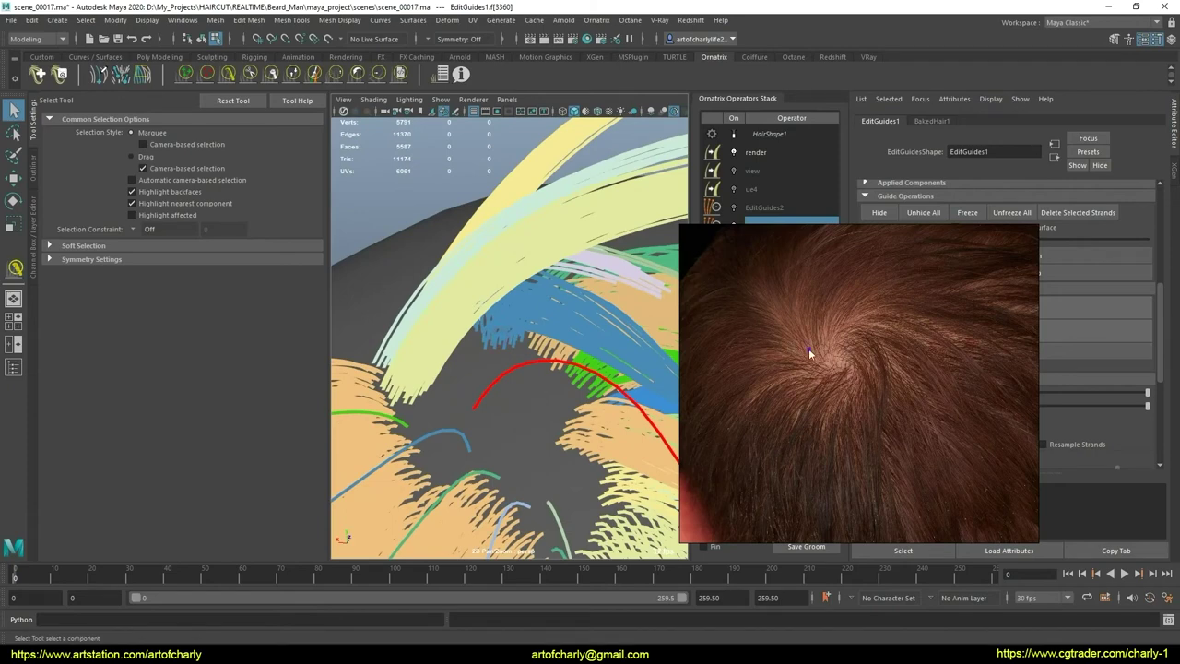
# Step: Select the 53 crown strands, deleting them and then restoring them with undo
pyautogui.scroll(-5, 927, 366)
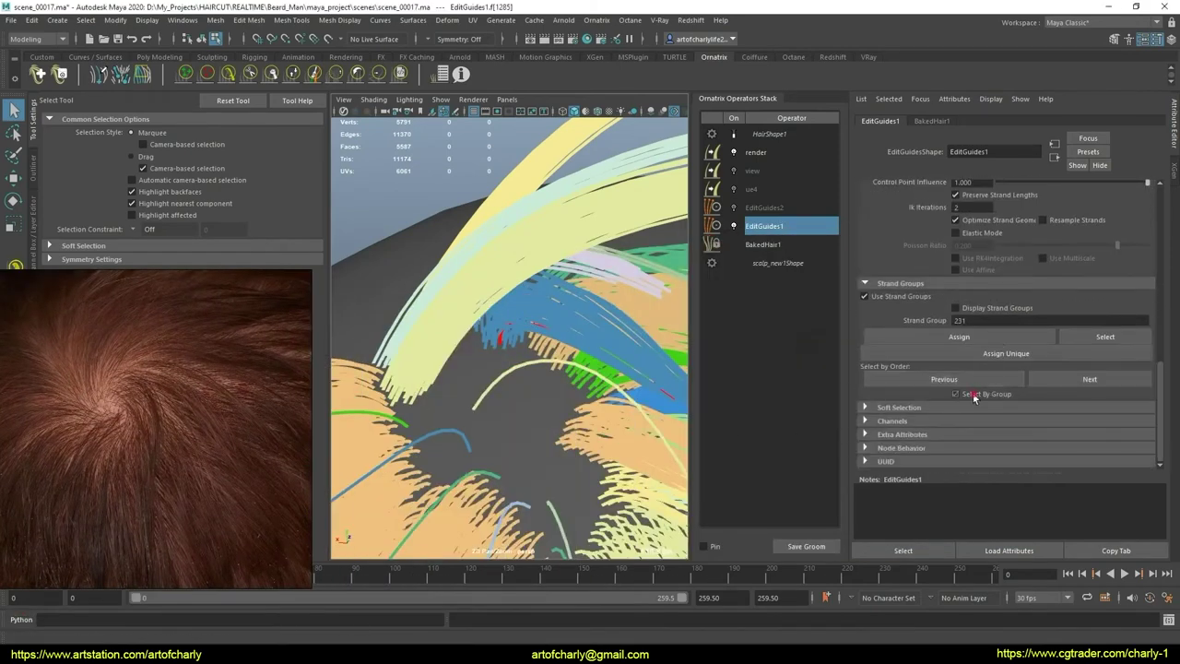
pyautogui.click(531, 352)
pyautogui.scroll(3, 1078, 307)
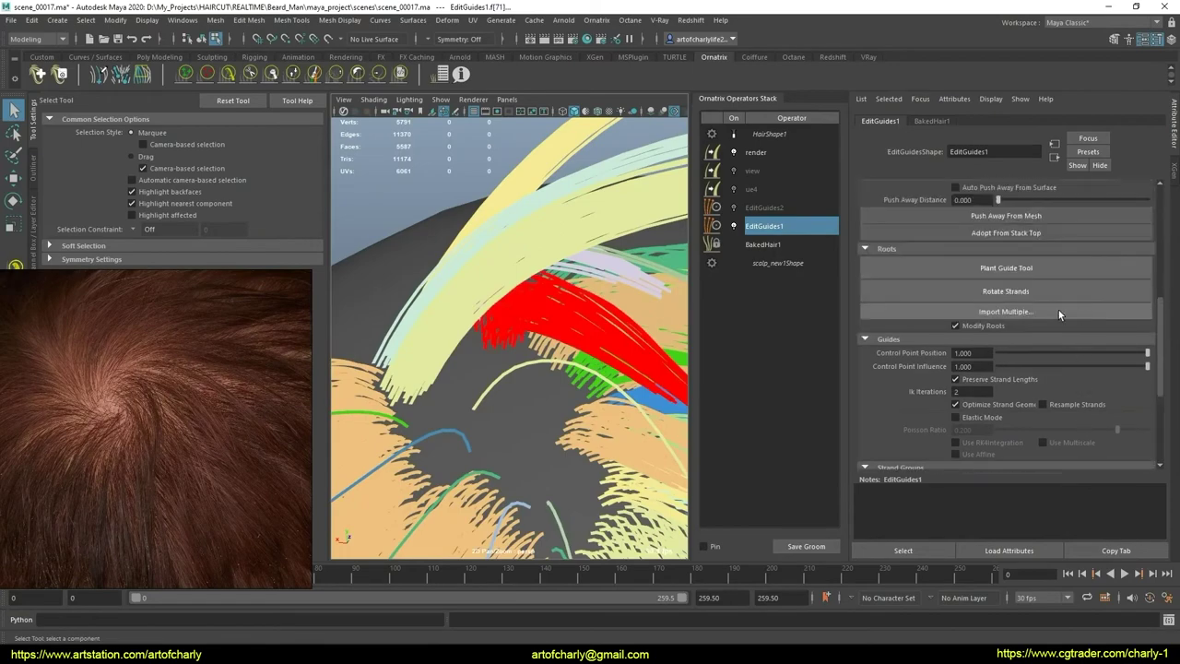
pyautogui.scroll(2, 1058, 310)
pyautogui.click(1065, 320)
pyautogui.moveTo(516, 387)
pyautogui.keyDown('alt'); pyautogui.mouseDown()
pyautogui.moveTo(492, 389)
pyautogui.moveTo(492, 352)
pyautogui.moveTo(524, 372)
pyautogui.moveTo(516, 344)
pyautogui.mouseUp(); pyautogui.keyUp('alt')
pyautogui.hotkey('ctrl', 'z')
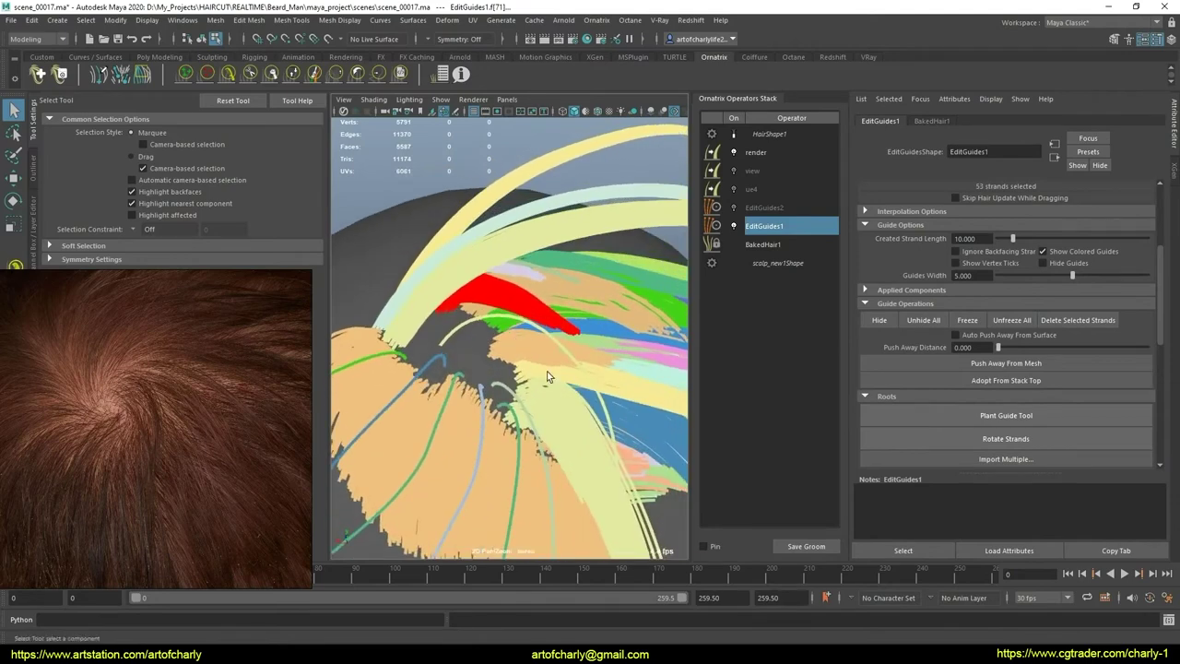
pyautogui.keyDown('alt'); pyautogui.moveTo(548, 376); pyautogui.dragTo(538, 387); pyautogui.keyUp('alt')
# Step: Comb the 53 selected guides around the back of the head with the Comb Brush
pyautogui.click(228, 73)
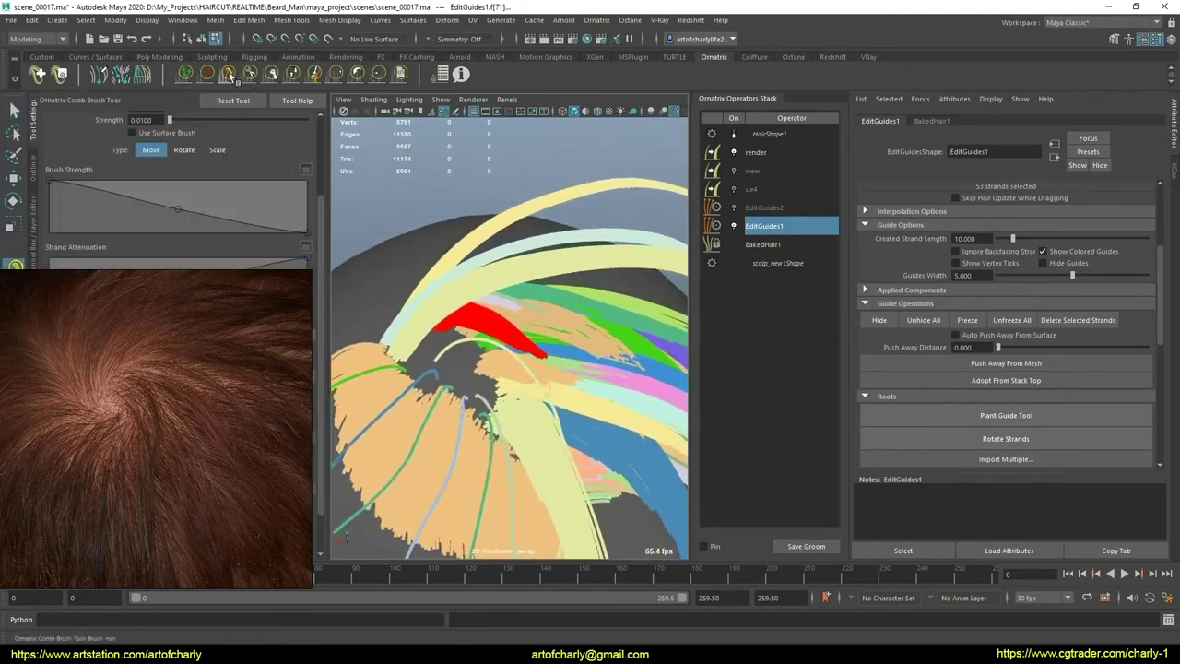
pyautogui.moveTo(471, 361)
pyautogui.keyDown('alt'); pyautogui.mouseDown()
pyautogui.moveTo(574, 364)
pyautogui.moveTo(590, 351)
pyautogui.moveTo(509, 371)
pyautogui.mouseUp(); pyautogui.keyUp('alt')
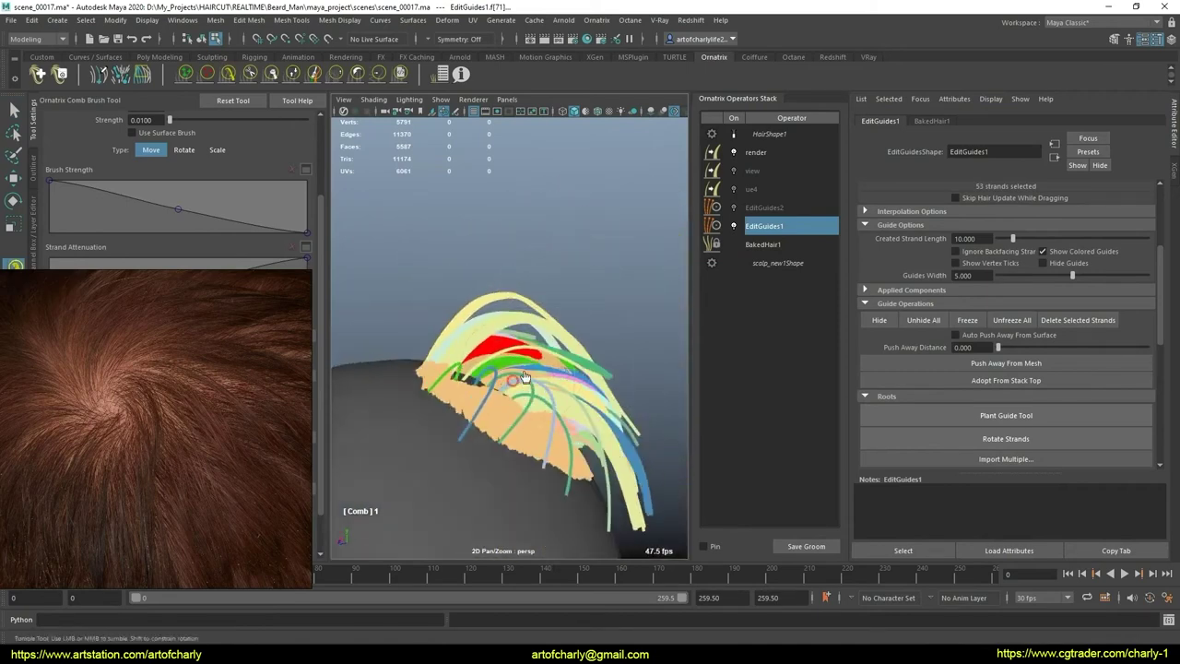
pyautogui.click(291, 74)
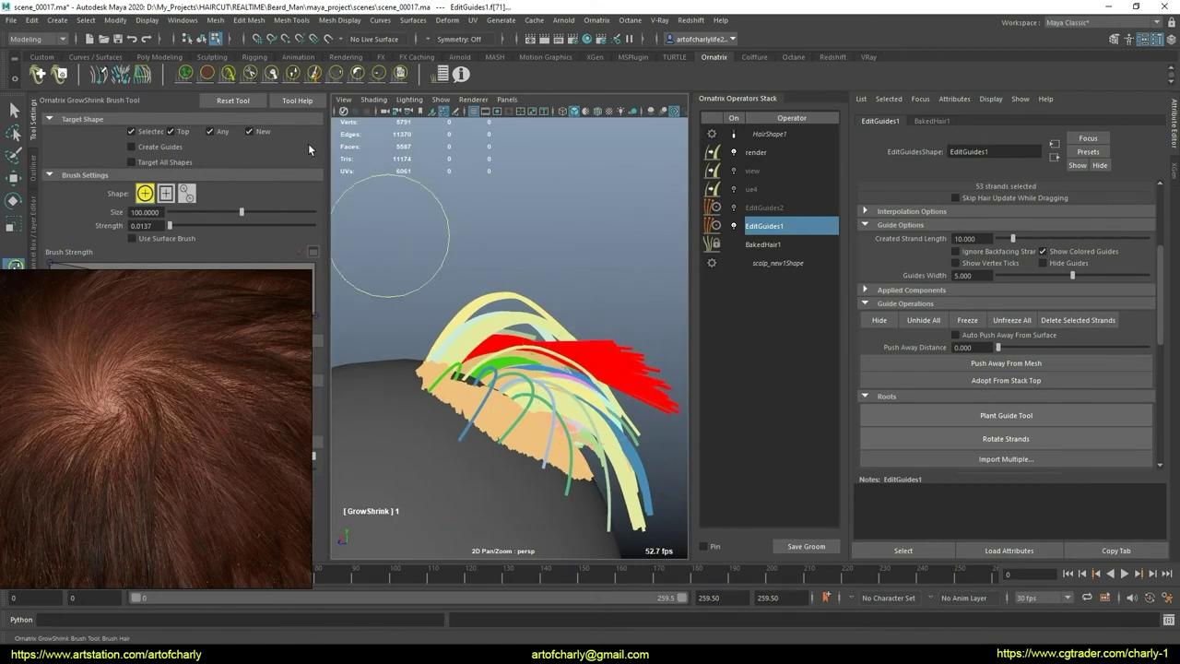
pyautogui.click(227, 75)
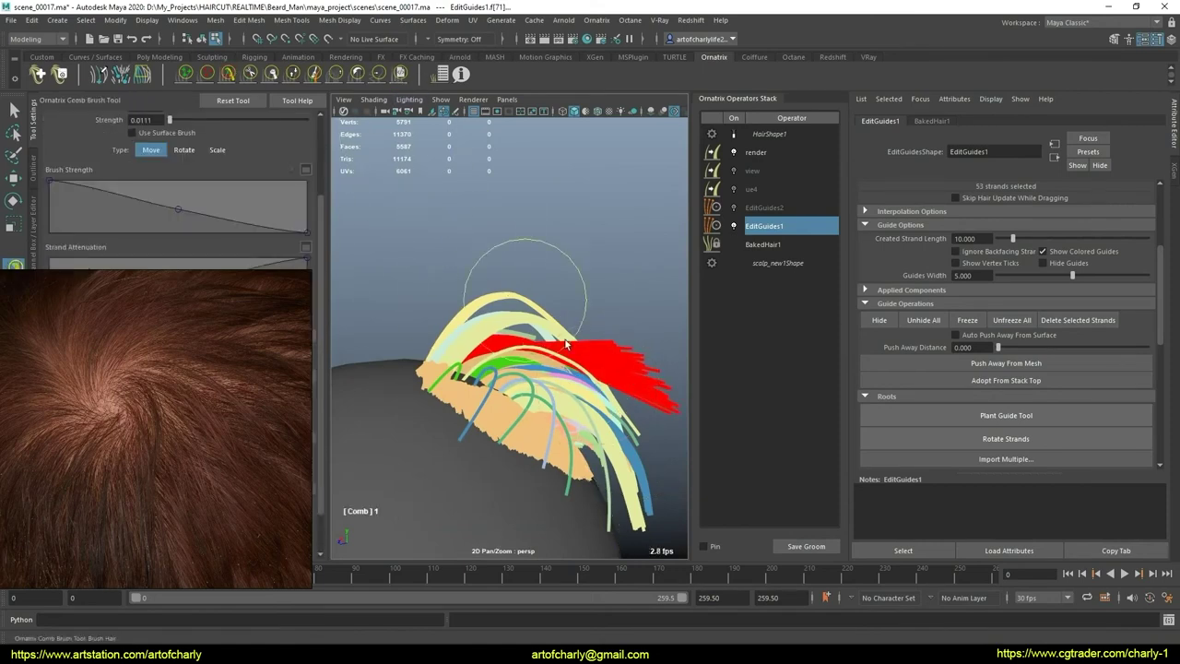
pyautogui.moveTo(627, 332)
pyautogui.keyDown('alt'); pyautogui.mouseDown()
pyautogui.moveTo(493, 397)
pyautogui.moveTo(557, 428)
pyautogui.mouseUp(); pyautogui.keyUp('alt')
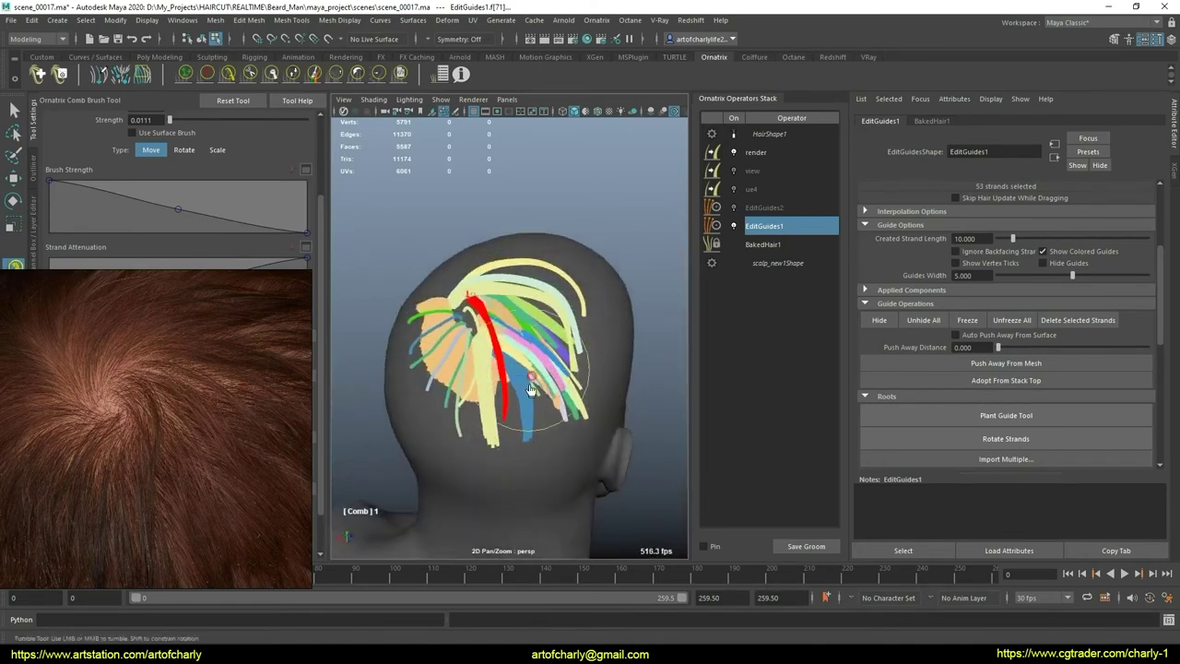
pyautogui.moveTo(531, 389)
pyautogui.keyDown('alt'); pyautogui.mouseDown()
pyautogui.moveTo(540, 115)
pyautogui.moveTo(617, 342)
pyautogui.moveTo(475, 313)
pyautogui.moveTo(492, 461)
pyautogui.mouseUp(); pyautogui.keyUp('alt')
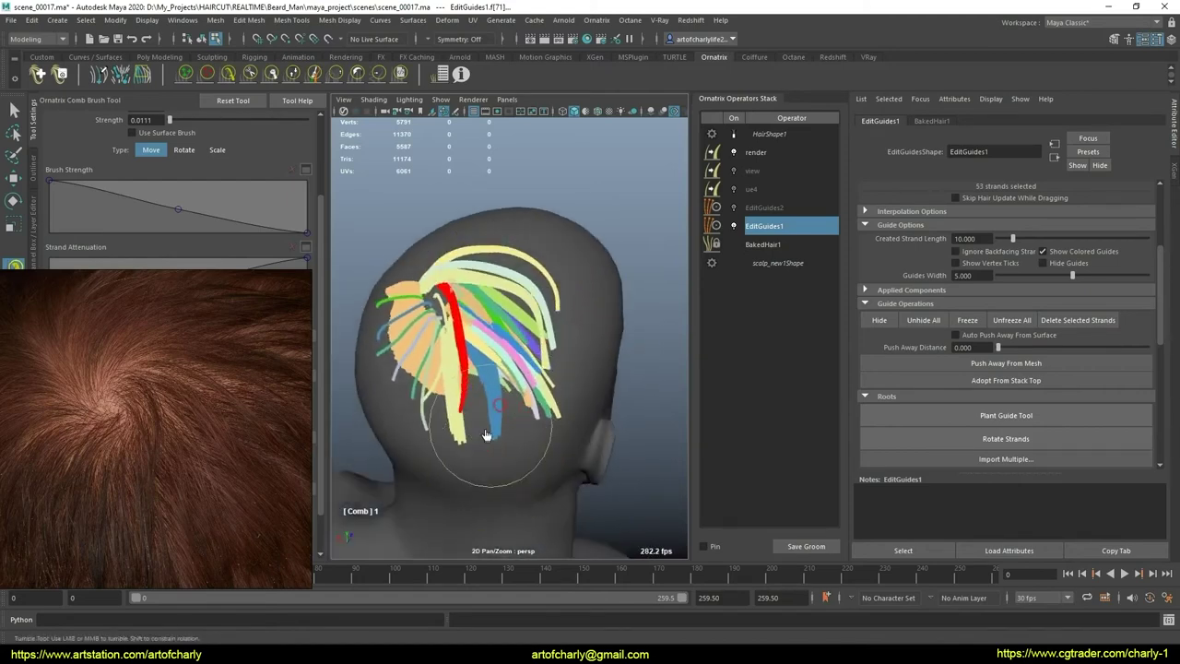
pyautogui.moveTo(486, 403)
pyautogui.keyDown('alt'); pyautogui.mouseDown()
pyautogui.moveTo(454, 318)
pyautogui.moveTo(491, 337)
pyautogui.moveTo(515, 391)
pyautogui.moveTo(471, 354)
pyautogui.moveTo(488, 363)
pyautogui.mouseUp(); pyautogui.keyUp('alt')
pyautogui.press('q')
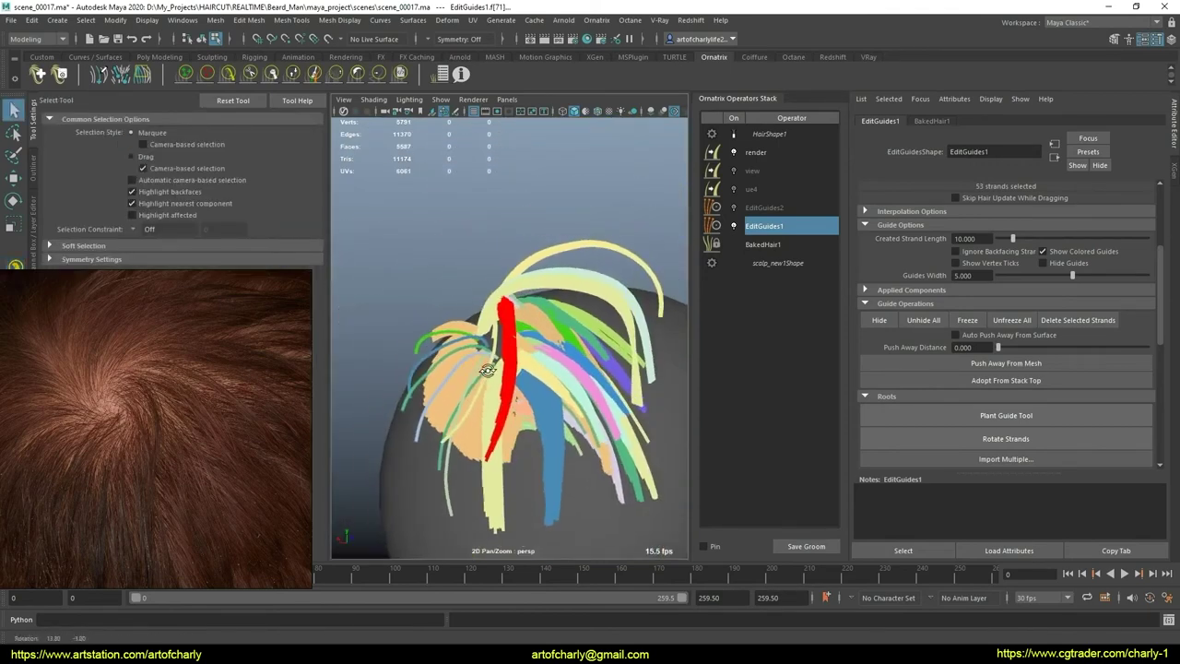
# Step: Clear the strand selection and enter 1805 as the Strand Group
pyautogui.keyDown('alt'); pyautogui.moveTo(487, 363); pyautogui.dragTo(504, 403, button='right'); pyautogui.keyUp('alt')
pyautogui.moveTo(504, 403)
pyautogui.keyDown('alt'); pyautogui.mouseDown()
pyautogui.moveTo(466, 333)
pyautogui.moveTo(534, 376)
pyautogui.mouseUp(); pyautogui.keyUp('alt')
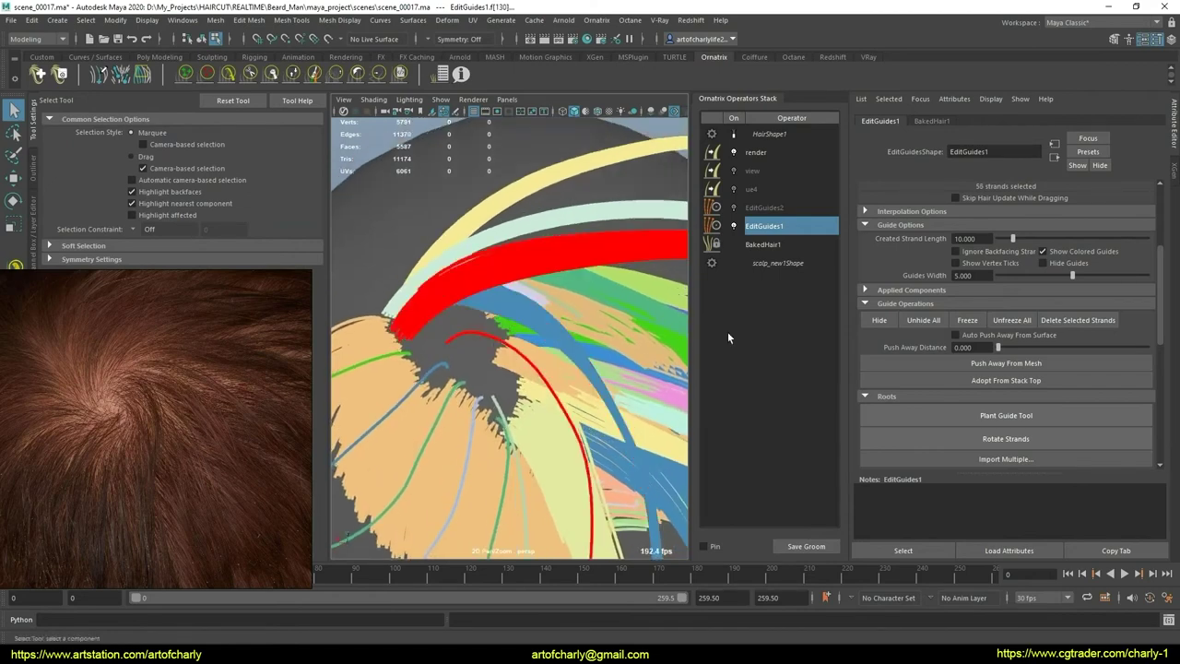
pyautogui.moveTo(1153, 311); pyautogui.dragTo(1152, 377)
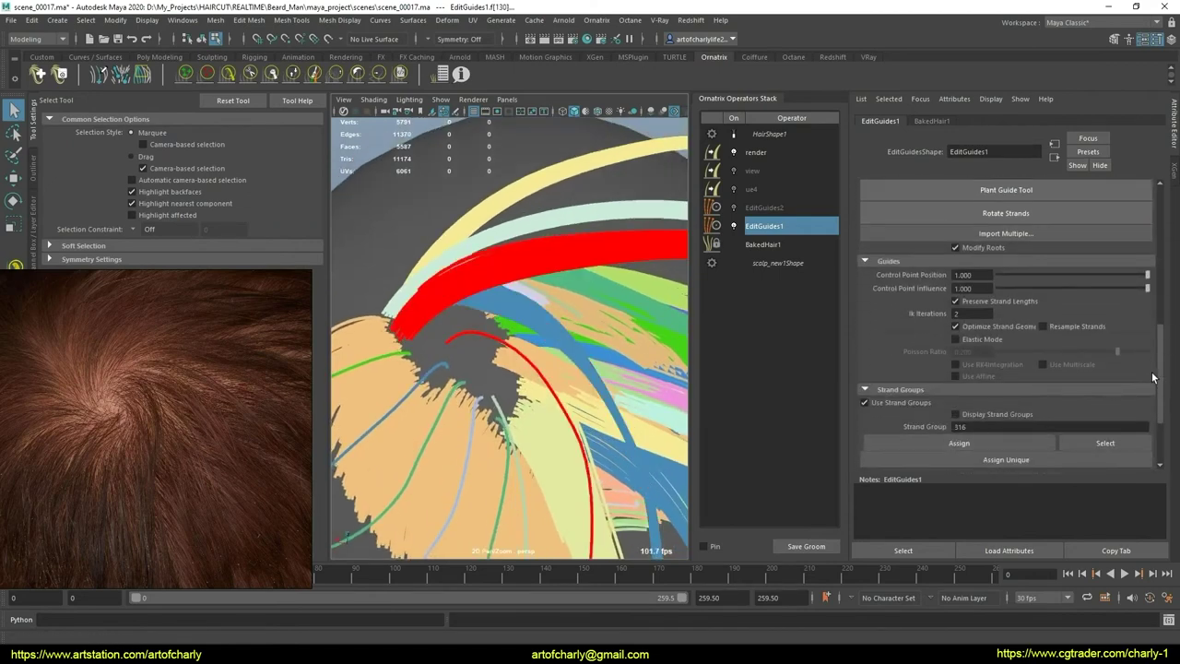
pyautogui.scroll(-3, 998, 394)
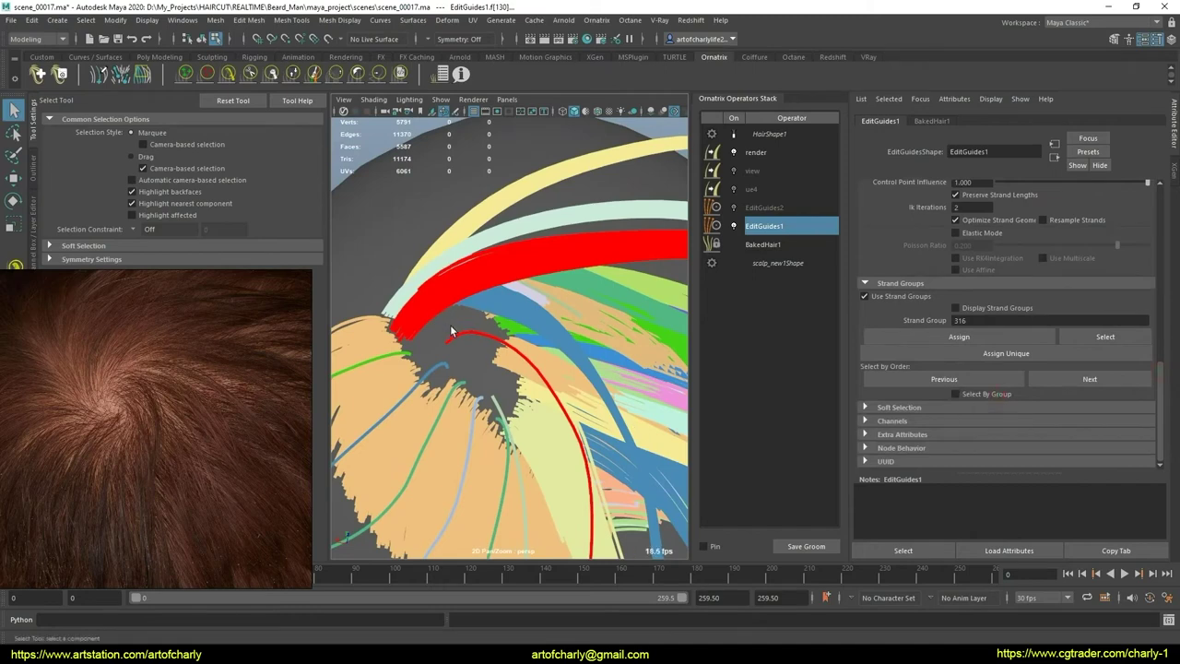
pyautogui.click(541, 292)
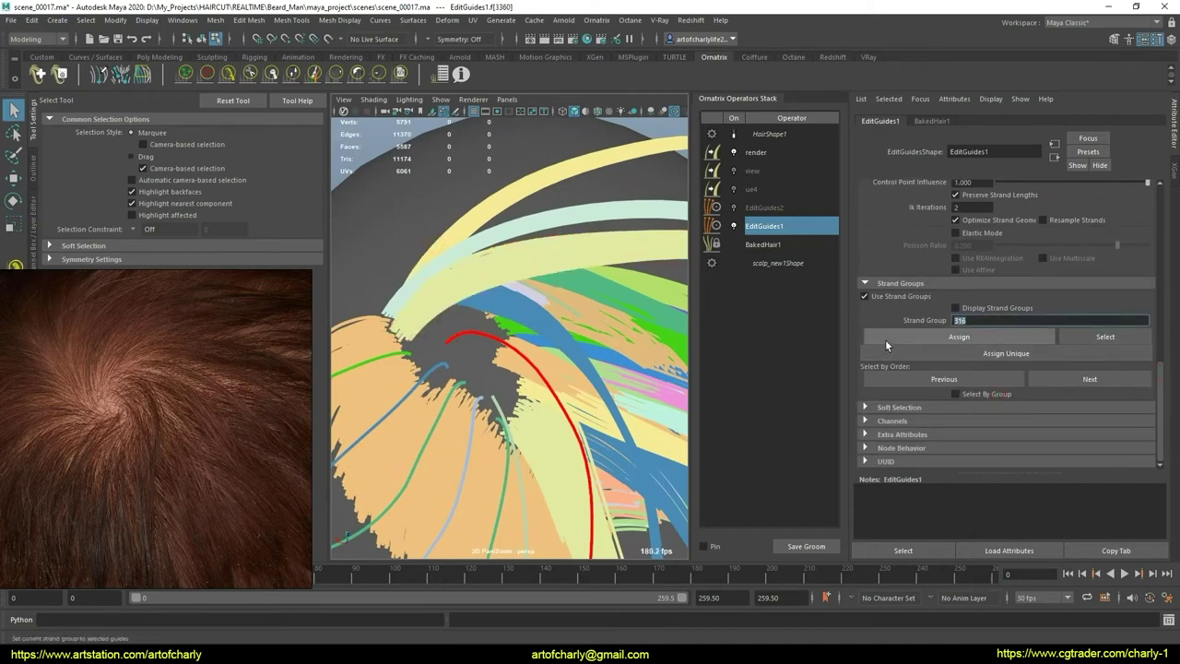
pyautogui.write('1805')
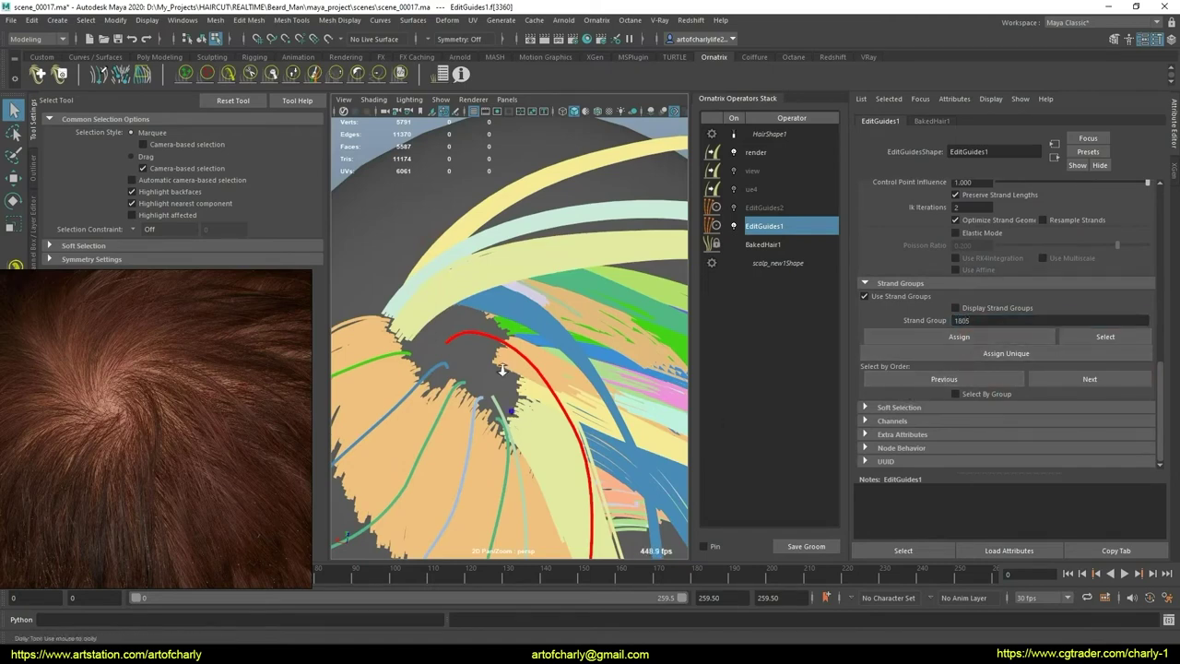
# Step: Review the crown strands and scroll the Edit Guides attributes back to Roots
pyautogui.scroll(-3, 541, 318)
pyautogui.scroll(-2, 541, 318)
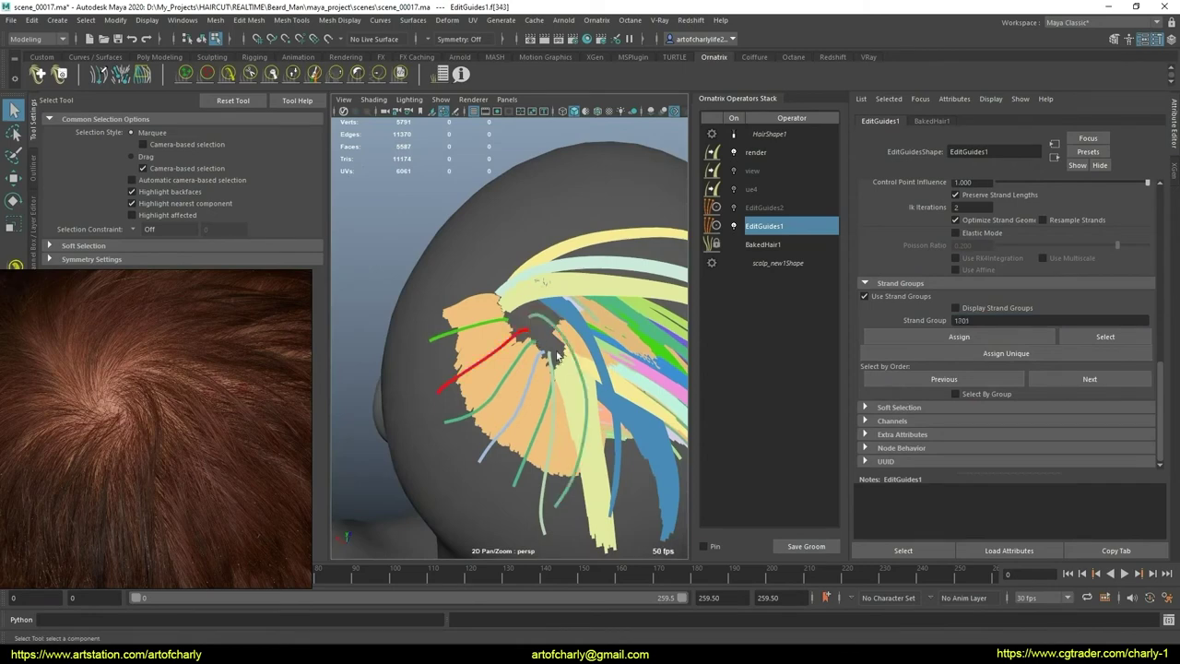
pyautogui.moveTo(557, 355)
pyautogui.keyDown('alt'); pyautogui.mouseDown()
pyautogui.moveTo(506, 379)
pyautogui.moveTo(520, 371)
pyautogui.mouseUp(); pyautogui.keyUp('alt')
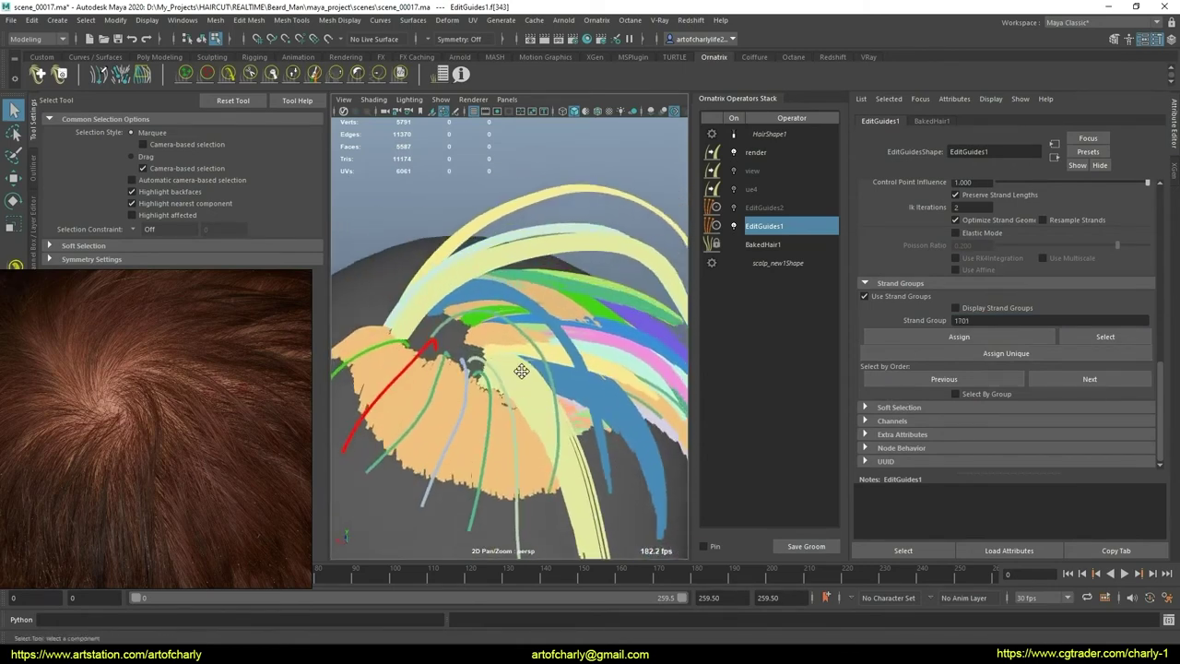
pyautogui.scroll(-3, 521, 370)
pyautogui.scroll(-3, 510, 383)
pyautogui.scroll(-2, 520, 378)
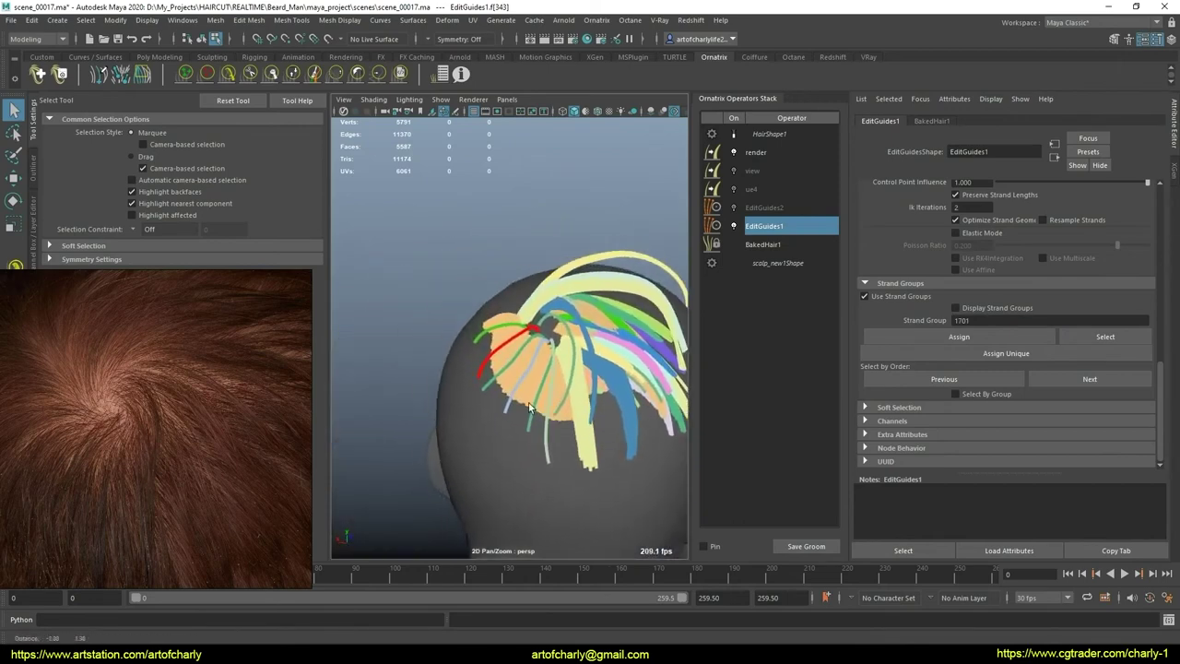
pyautogui.moveTo(530, 407)
pyautogui.keyDown('alt'); pyautogui.mouseDown()
pyautogui.moveTo(556, 401)
pyautogui.moveTo(543, 367)
pyautogui.moveTo(487, 363)
pyautogui.moveTo(476, 374)
pyautogui.moveTo(512, 370)
pyautogui.moveTo(542, 334)
pyautogui.mouseUp(); pyautogui.keyUp('alt')
pyautogui.scroll(5, 540, 406)
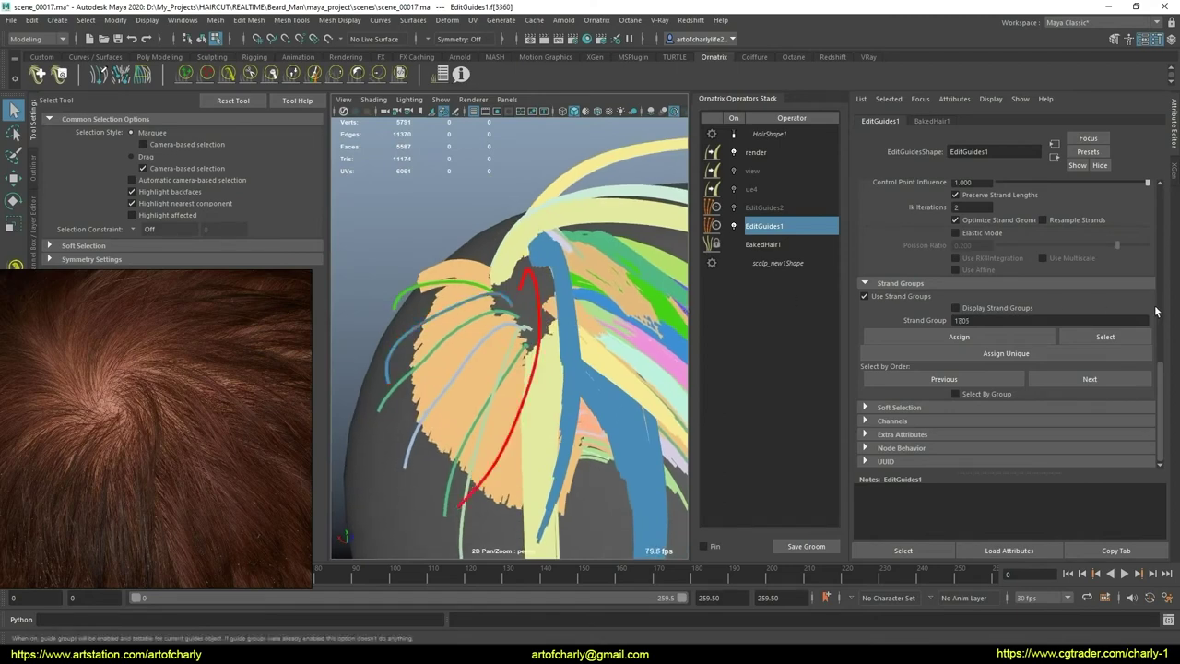
pyautogui.moveTo(1161, 381); pyautogui.dragTo(1160, 294)
# Step: Plant a new guide strand at the crown whorl with the Plant Guide Tool
pyautogui.click(970, 345)
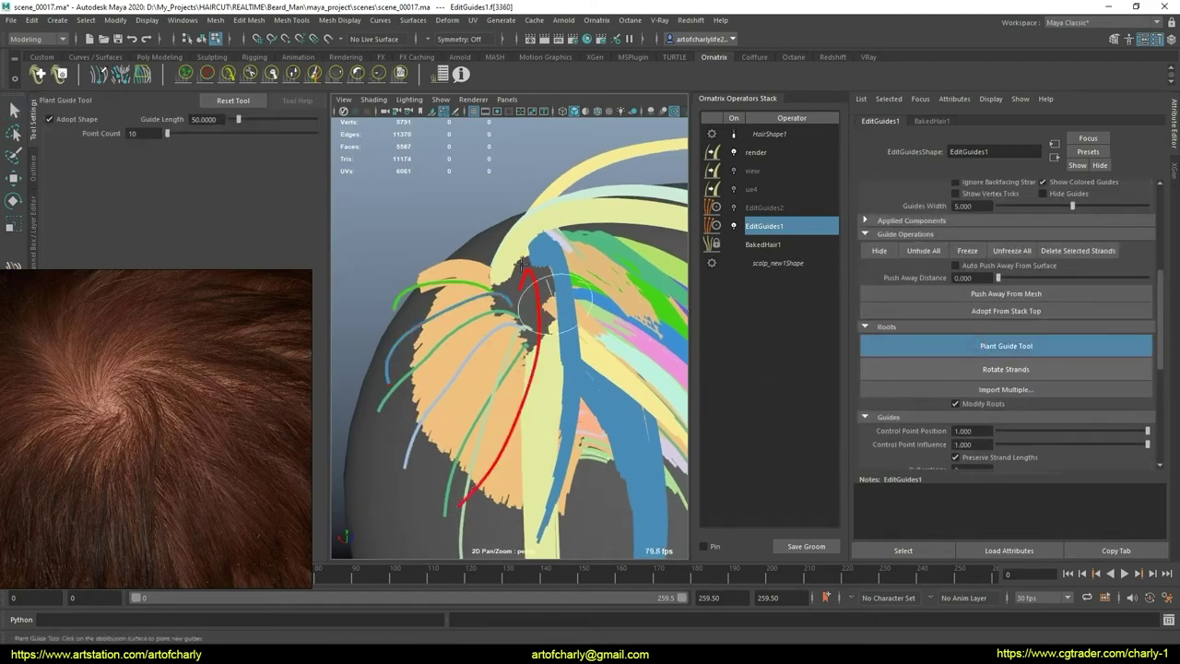
pyautogui.moveTo(535, 360)
pyautogui.keyDown('alt'); pyautogui.mouseDown()
pyautogui.moveTo(552, 366)
pyautogui.moveTo(539, 307)
pyautogui.mouseUp(); pyautogui.keyUp('alt')
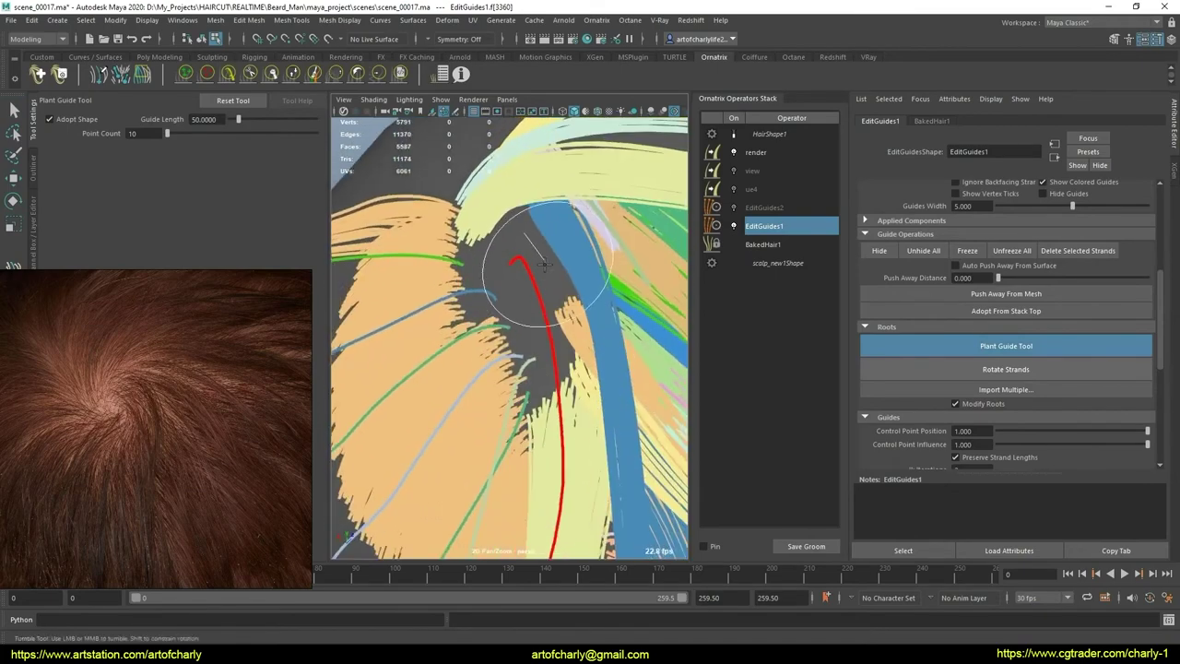
pyautogui.keyDown('alt'); pyautogui.moveTo(543, 264); pyautogui.dragTo(389, 206); pyautogui.keyUp('alt')
pyautogui.press('q')
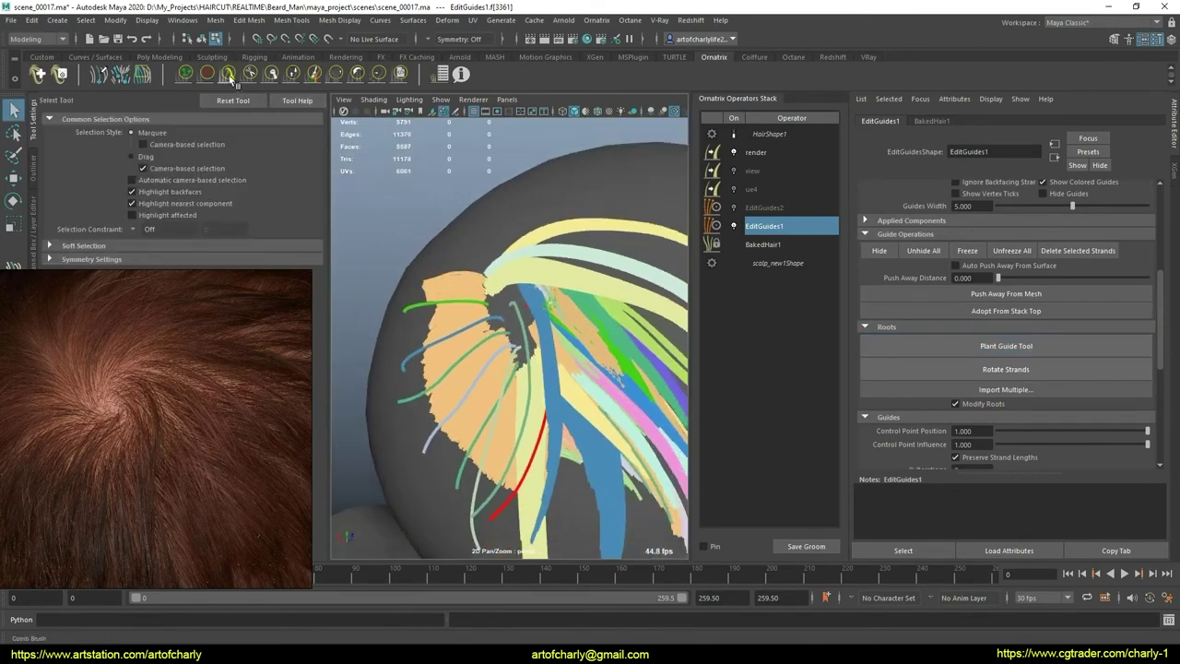
# Step: Comb the red crown guide down over the remaining gap with the Comb Brush
pyautogui.click(227, 75)
pyautogui.keyDown('alt'); pyautogui.moveTo(558, 285); pyautogui.dragTo(551, 317); pyautogui.keyUp('alt')
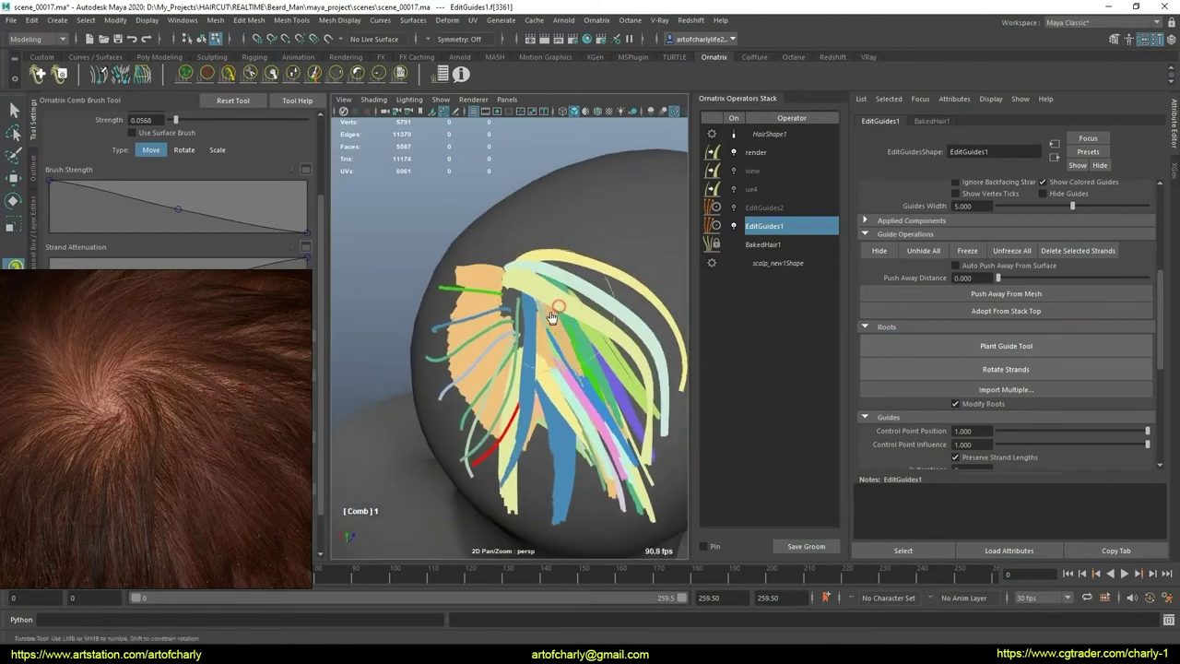
pyautogui.keyDown('alt'); pyautogui.moveTo(560, 352); pyautogui.dragTo(566, 385, button='right'); pyautogui.keyUp('alt')
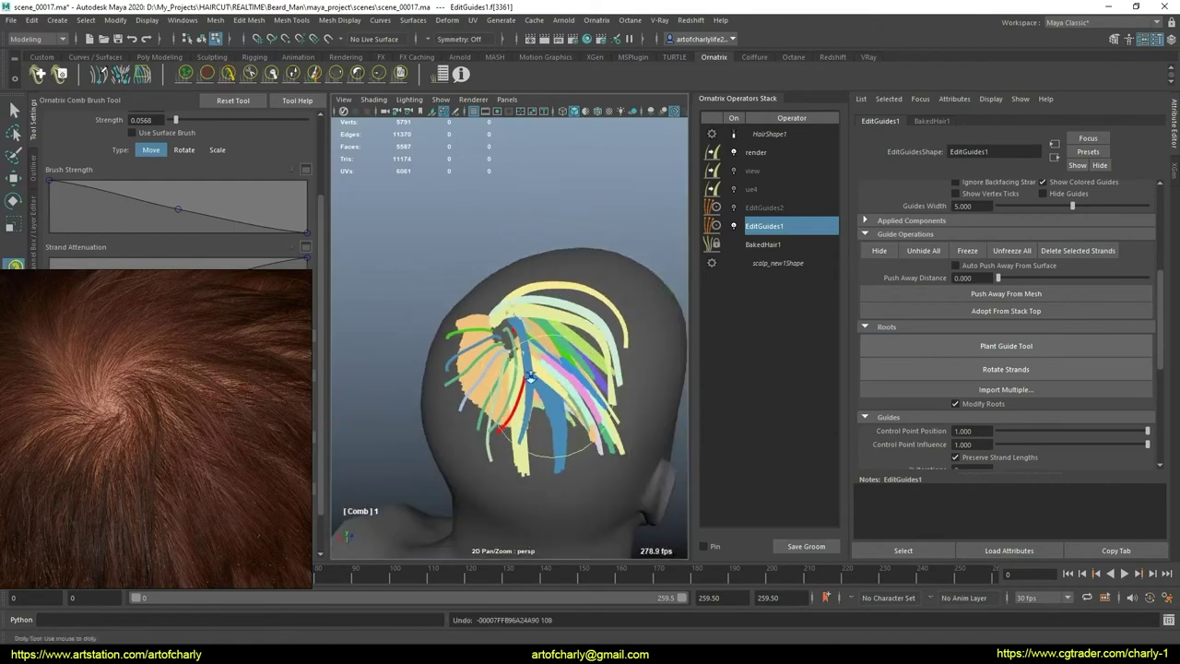
pyautogui.moveTo(530, 378)
pyautogui.keyDown('alt'); pyautogui.mouseDown()
pyautogui.moveTo(524, 363)
pyautogui.moveTo(579, 342)
pyautogui.moveTo(566, 442)
pyautogui.moveTo(577, 330)
pyautogui.moveTo(571, 375)
pyautogui.mouseUp(); pyautogui.keyUp('alt')
pyautogui.scroll(3, 566, 442)
pyautogui.scroll(3, 568, 350)
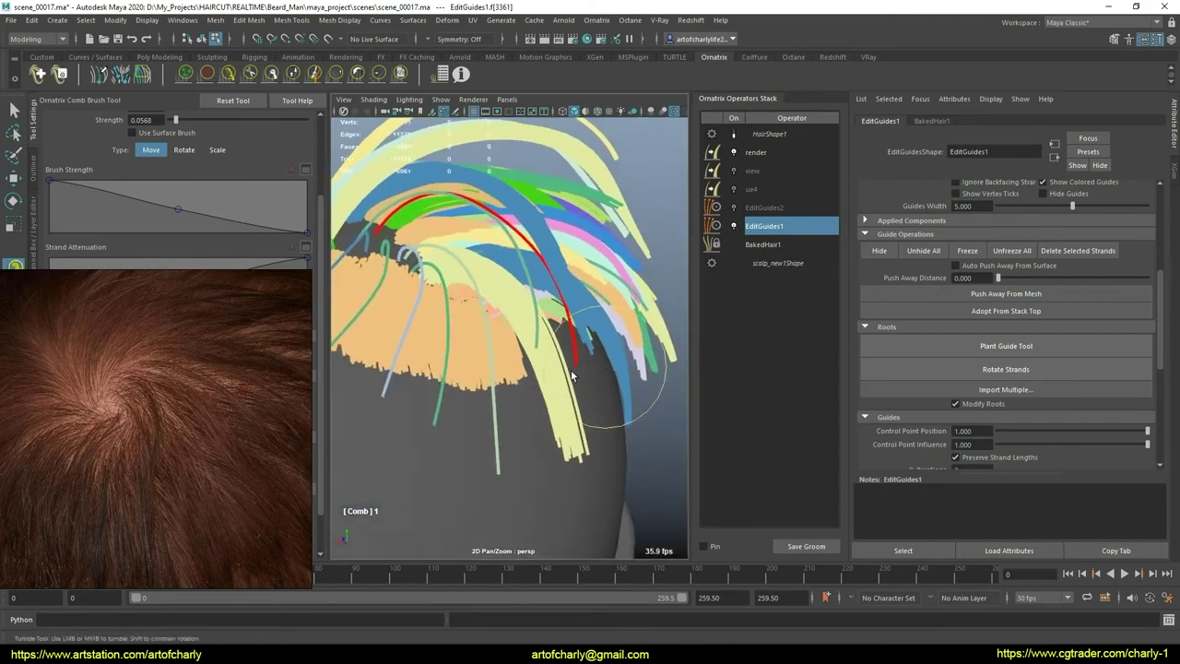
pyautogui.click(271, 74)
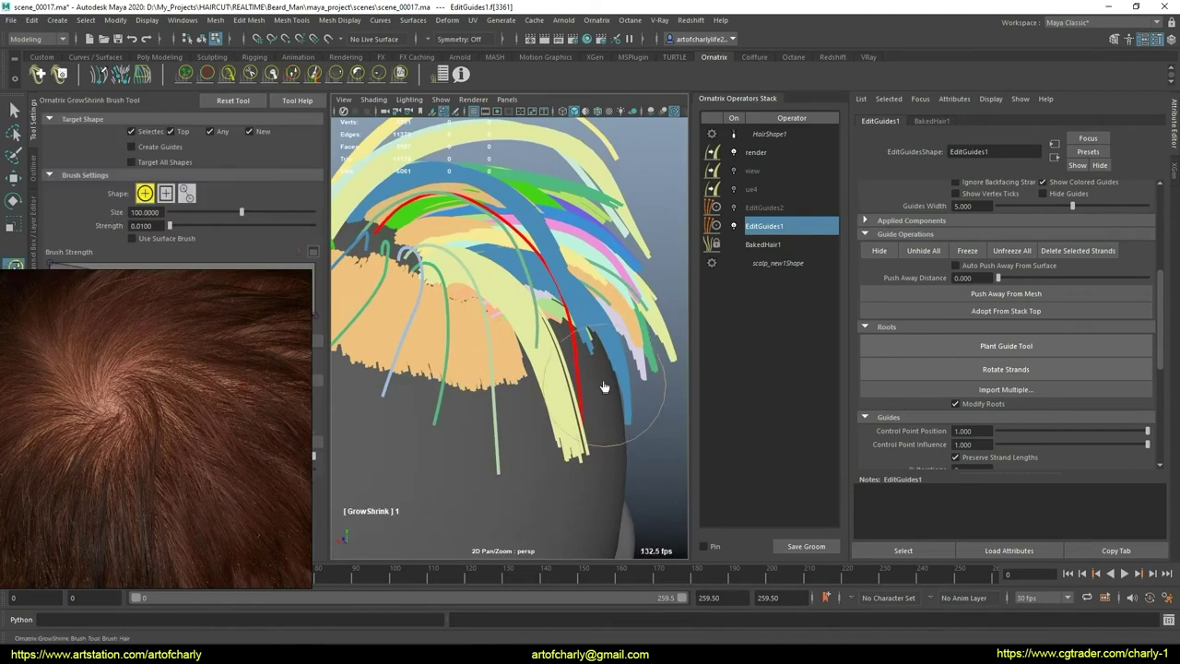
pyautogui.click(247, 76)
pyautogui.keyDown('alt'); pyautogui.moveTo(562, 341); pyautogui.dragTo(515, 337); pyautogui.keyUp('alt')
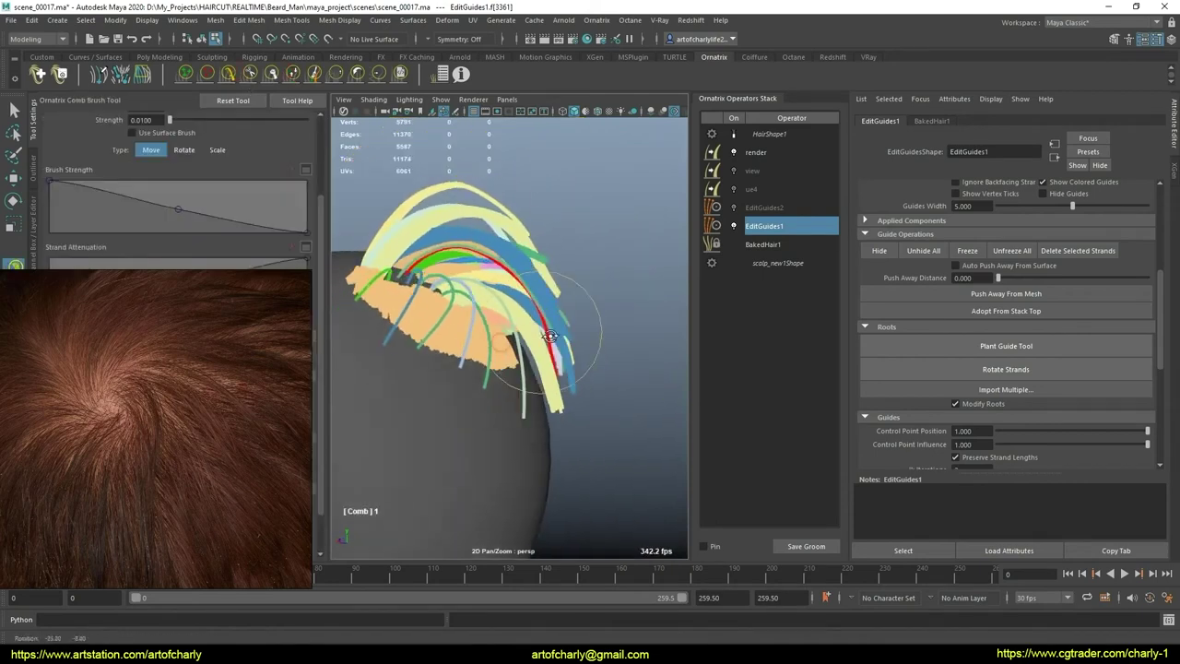
pyautogui.keyDown('alt'); pyautogui.moveTo(542, 383); pyautogui.dragTo(553, 359); pyautogui.keyUp('alt')
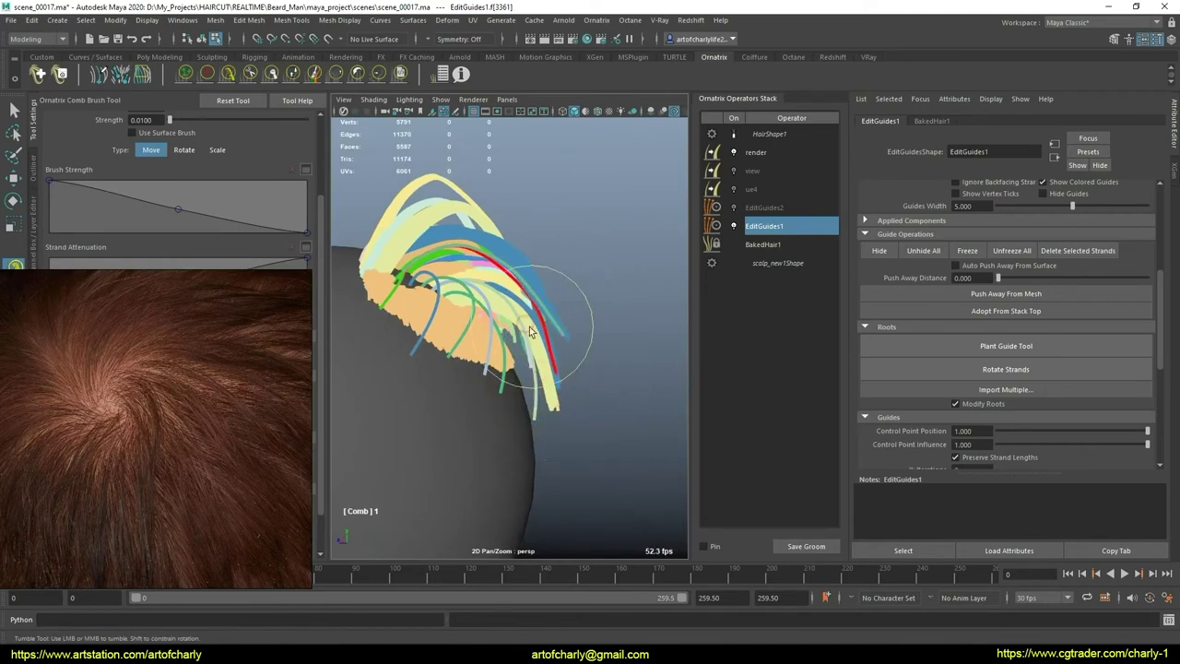
pyautogui.moveTo(572, 316)
pyautogui.keyDown('alt'); pyautogui.mouseDown()
pyautogui.moveTo(378, 362)
pyautogui.moveTo(530, 378)
pyautogui.moveTo(498, 378)
pyautogui.mouseUp(); pyautogui.keyUp('alt')
# Step: Assign the selected guides to strand group 1806
pyautogui.press('q')
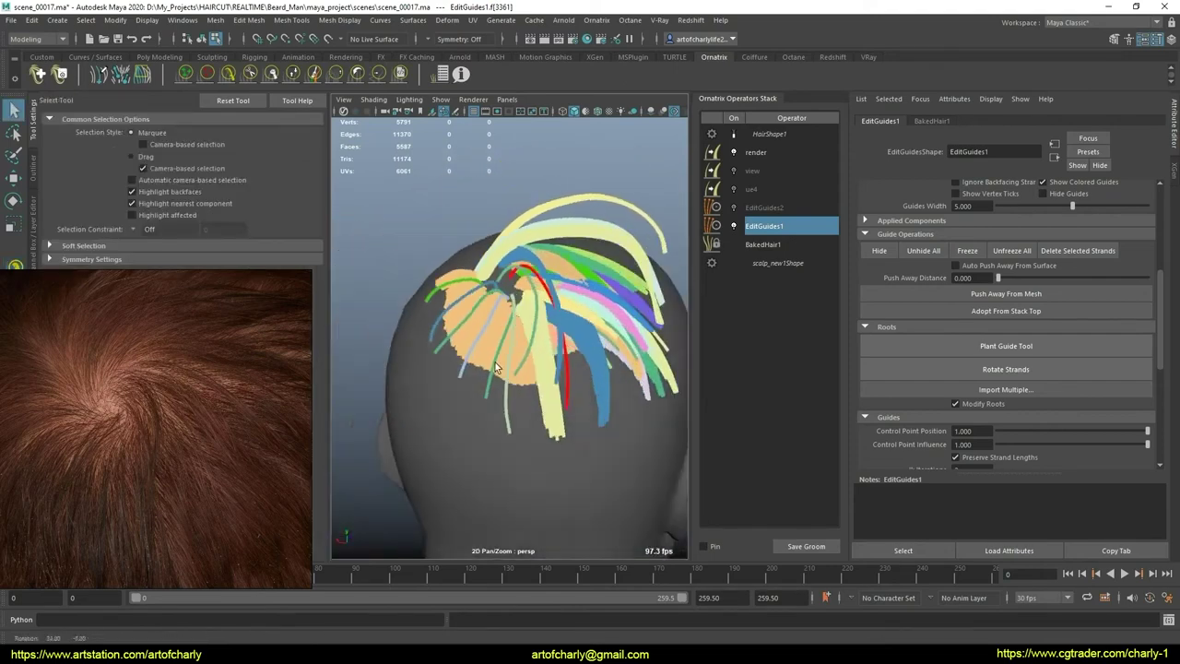
pyautogui.keyDown('alt'); pyautogui.moveTo(498, 378); pyautogui.dragTo(483, 378, button='right'); pyautogui.keyUp('alt')
pyautogui.keyDown('alt'); pyautogui.moveTo(483, 378); pyautogui.dragTo(590, 350); pyautogui.keyUp('alt')
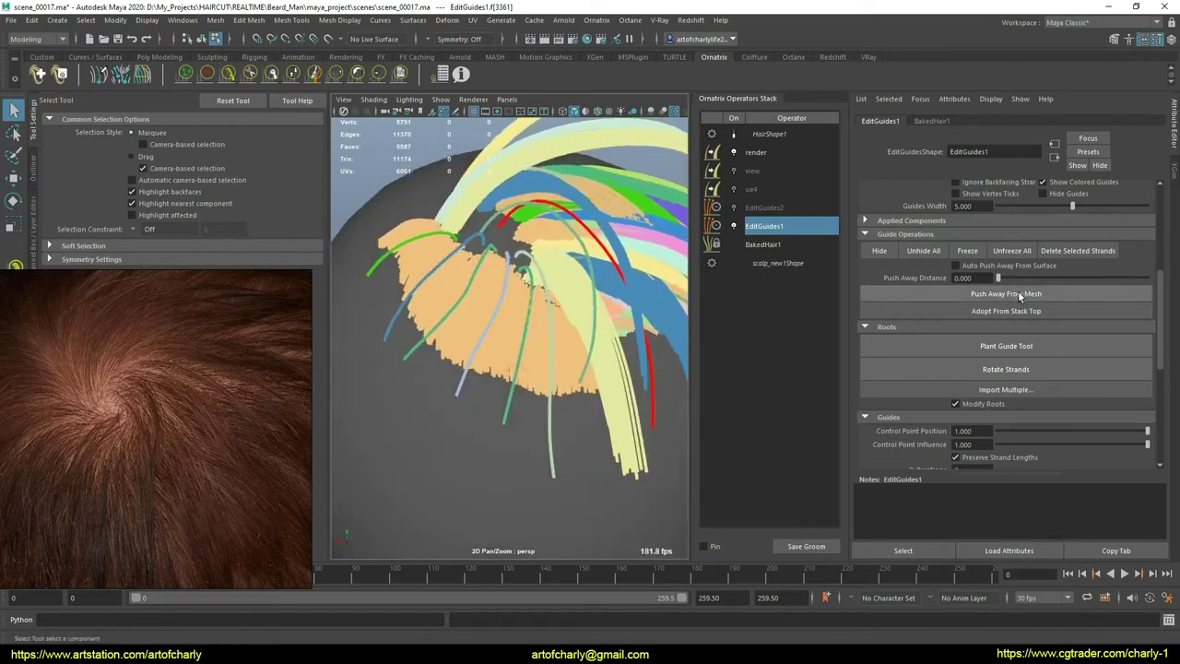
pyautogui.moveTo(1159, 300); pyautogui.dragTo(1158, 424)
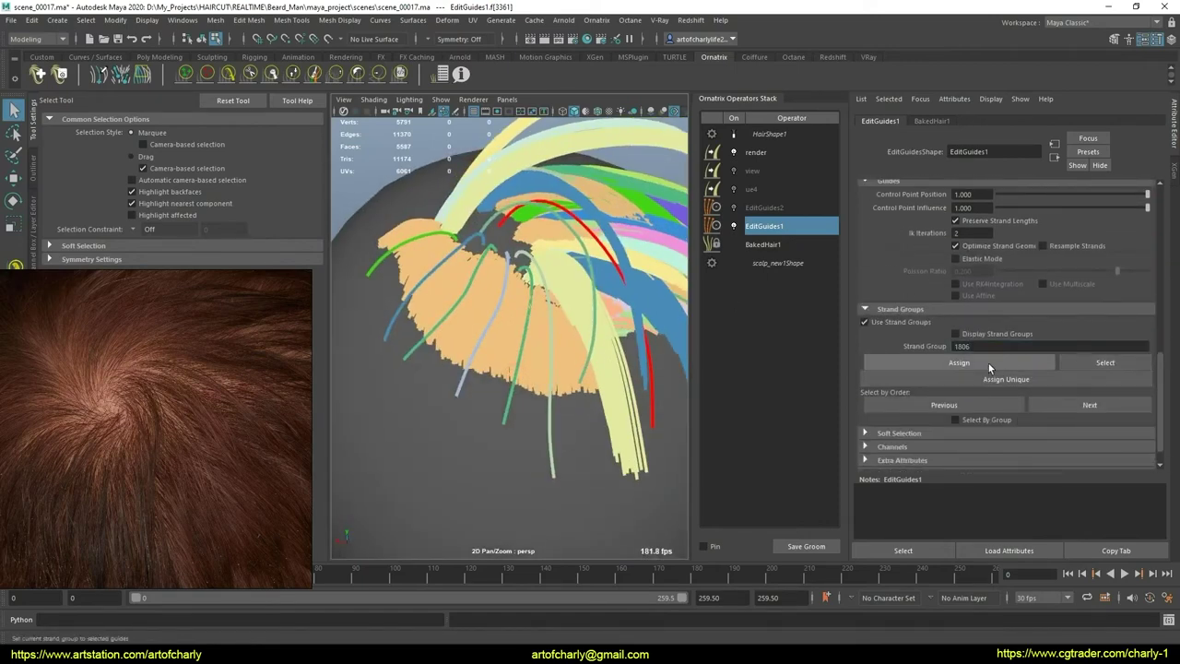
pyautogui.click(988, 363)
pyautogui.scroll(2, 555, 399)
pyautogui.scroll(2, 555, 399)
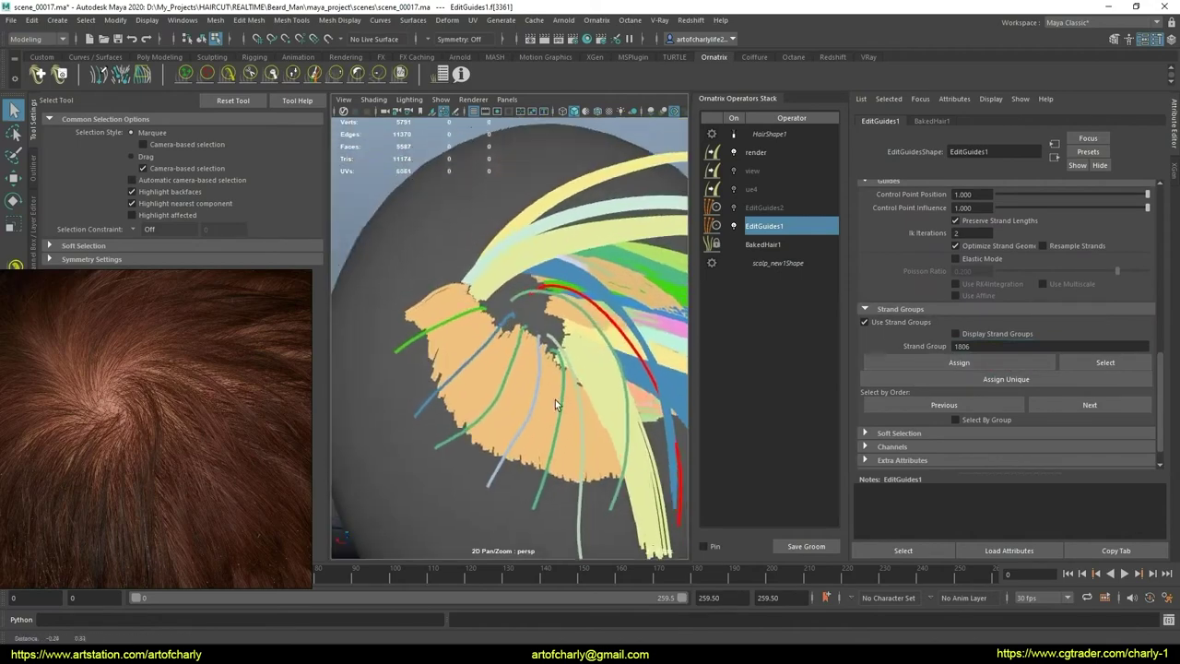
pyautogui.scroll(2, 555, 400)
pyautogui.scroll(2, 556, 420)
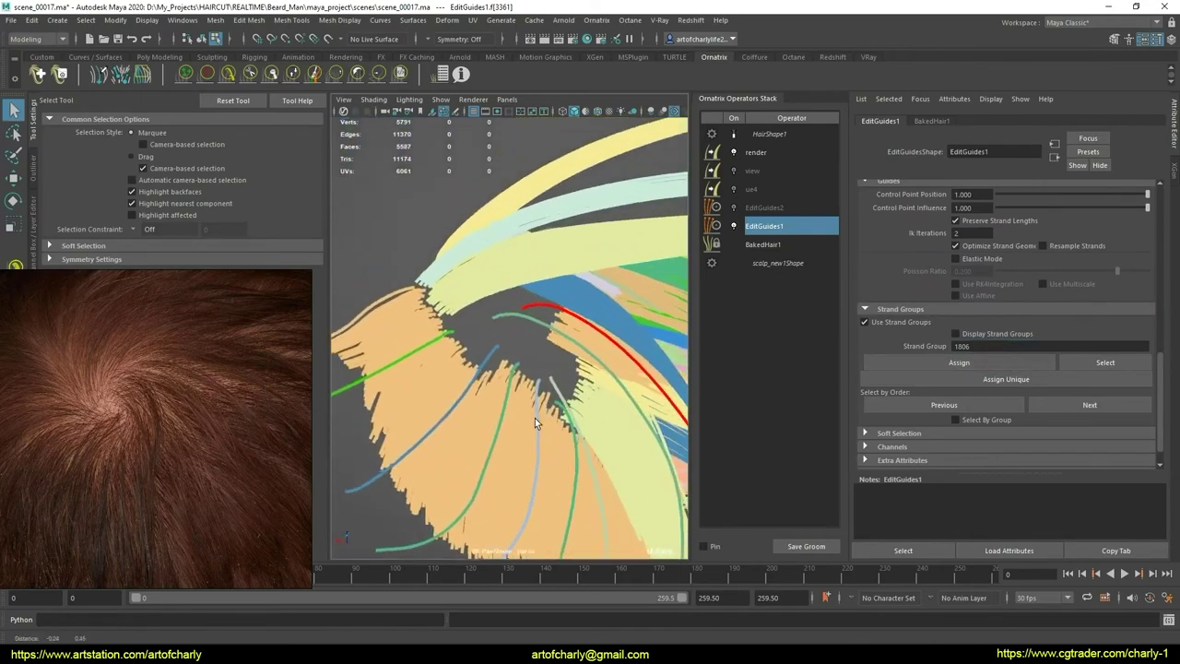
pyautogui.moveTo(535, 420)
pyautogui.keyDown('alt'); pyautogui.mouseDown()
pyautogui.moveTo(523, 376)
pyautogui.moveTo(533, 407)
pyautogui.mouseUp(); pyautogui.keyUp('alt')
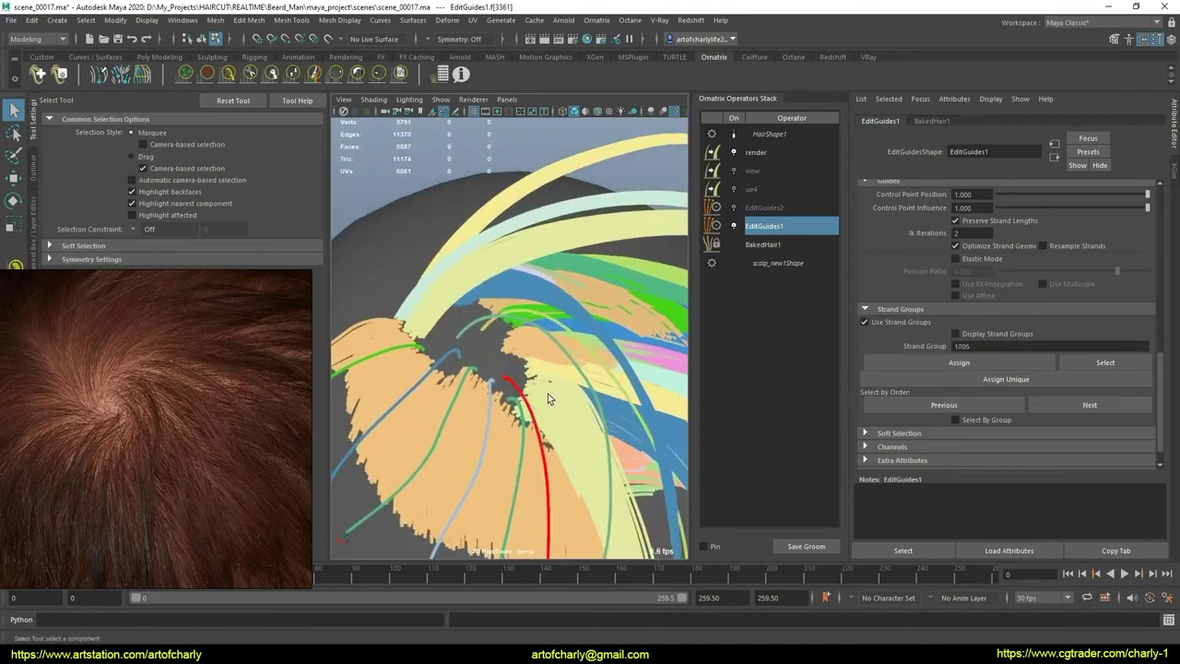
# Step: Plant a fresh red guide at the crown with the Plant Guide Tool
pyautogui.scroll(-2, 548, 398)
pyautogui.scroll(-3, 544, 411)
pyautogui.scroll(5, 597, 363)
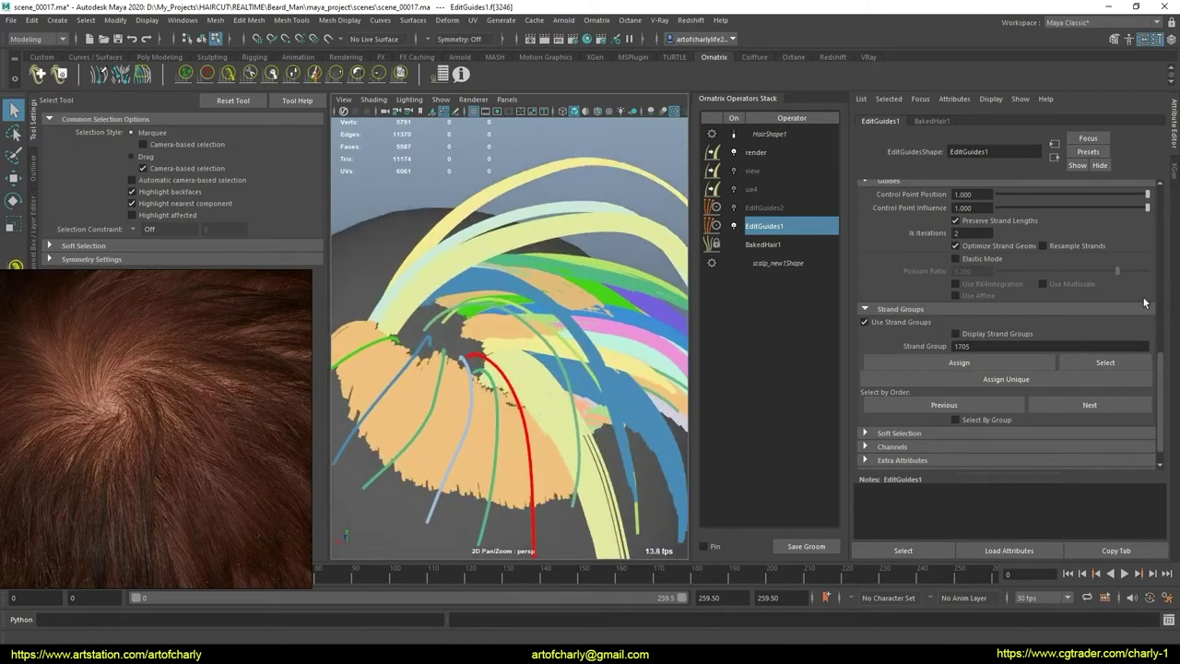
pyautogui.scroll(3, 1060, 322)
pyautogui.scroll(2, 1060, 323)
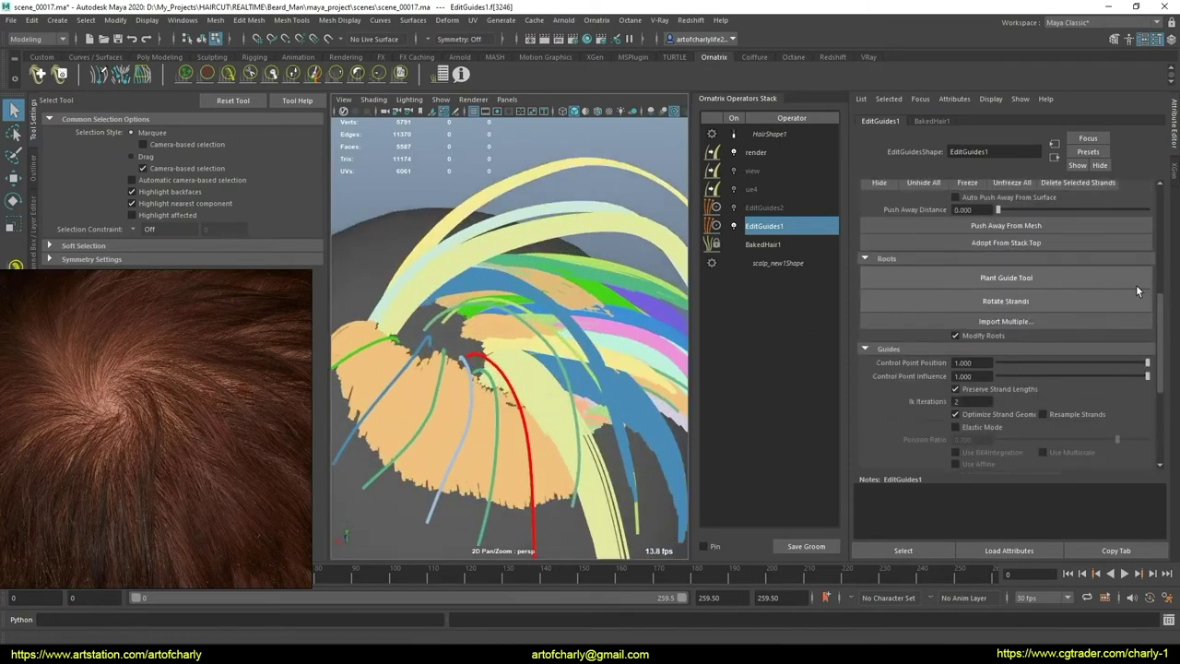
pyautogui.click(1006, 279)
pyautogui.scroll(3, 553, 438)
pyautogui.moveTo(553, 439)
pyautogui.keyDown('alt'); pyautogui.mouseDown()
pyautogui.moveTo(523, 369)
pyautogui.moveTo(537, 382)
pyautogui.moveTo(622, 339)
pyautogui.mouseUp(); pyautogui.keyUp('alt')
pyautogui.press('q')
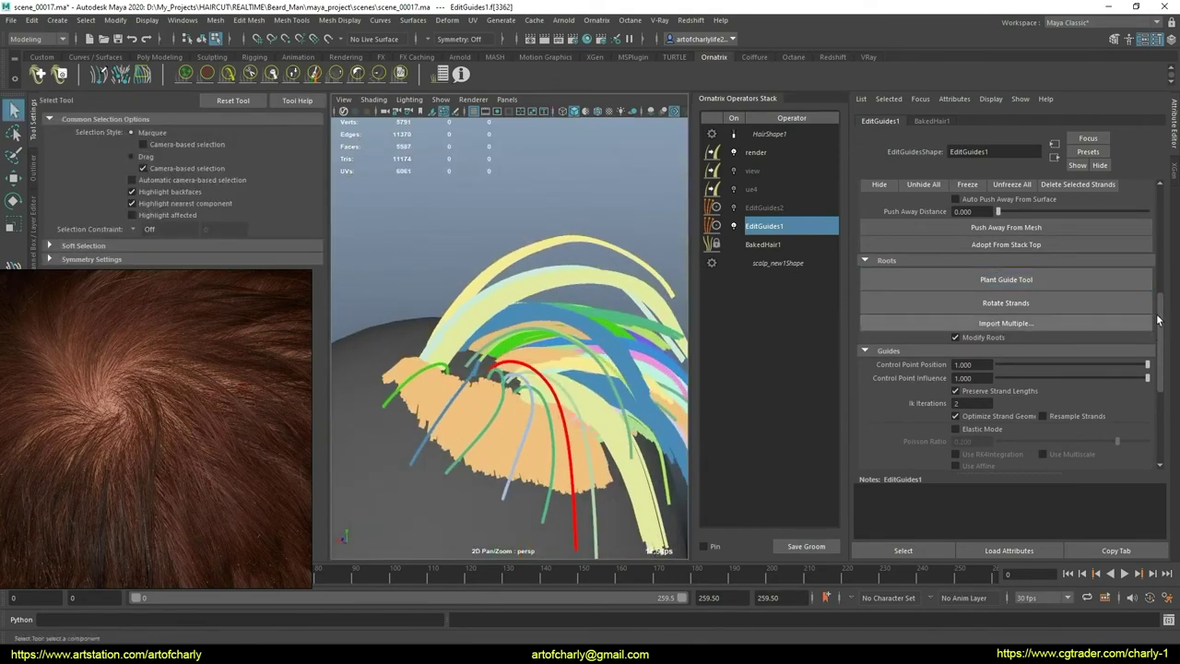
# Step: Assign the selected guides to strand group 1807 and pick the Comb Brush
pyautogui.moveTo(1160, 323); pyautogui.dragTo(1158, 382)
pyautogui.scroll(-1, 1005, 327)
pyautogui.write('1807')
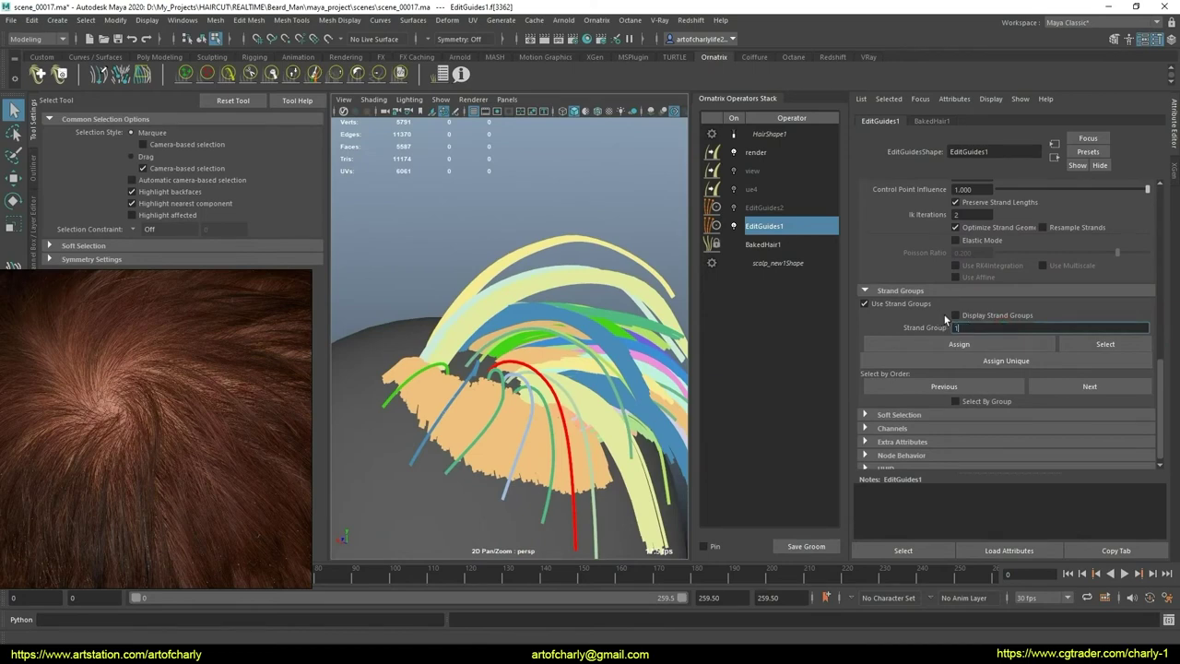
pyautogui.click(976, 348)
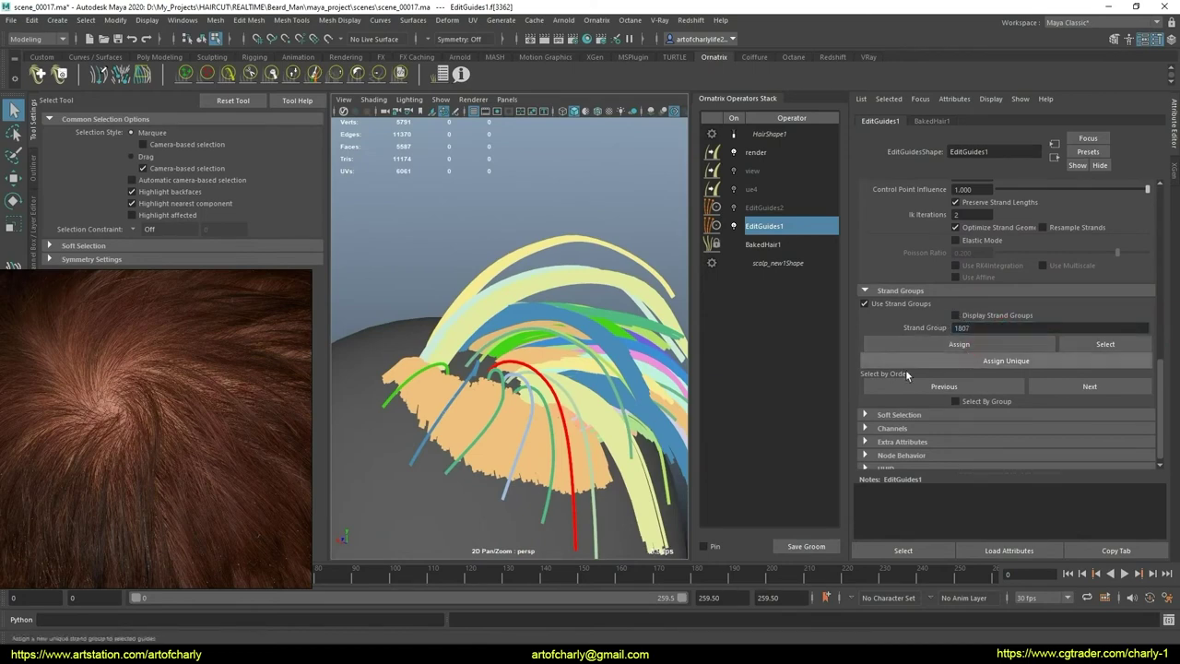
pyautogui.click(228, 75)
pyautogui.keyDown('alt'); pyautogui.moveTo(368, 277); pyautogui.dragTo(550, 424); pyautogui.keyUp('alt')
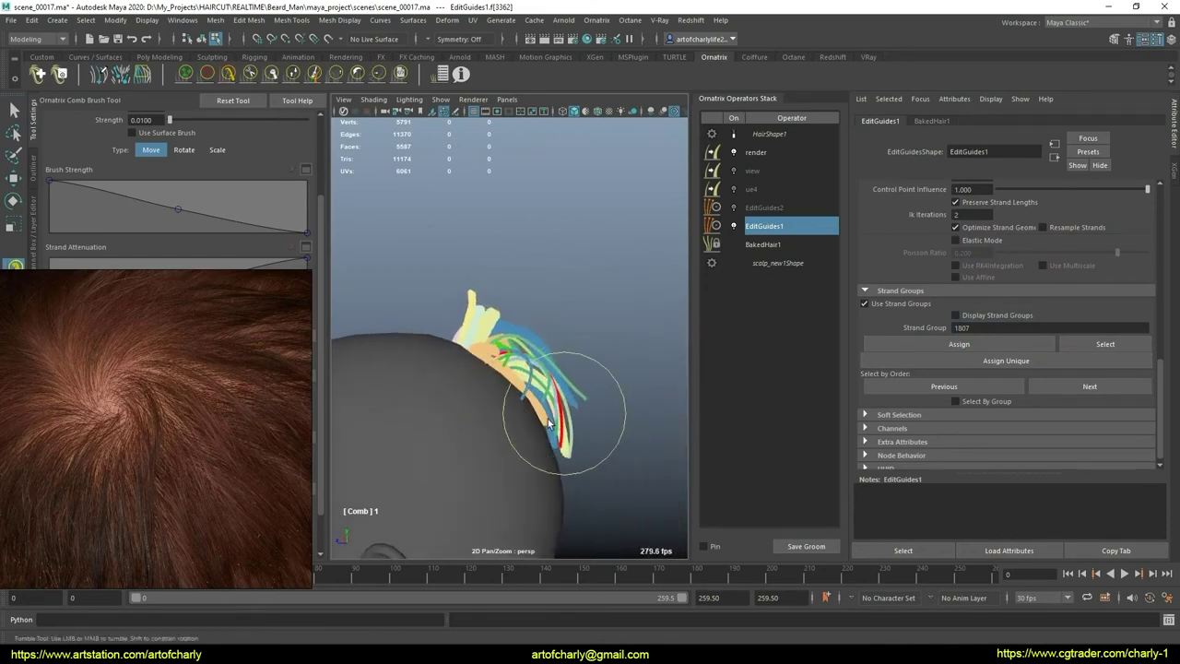
# Step: Confirm the Local combing algorithm while viewing the crown guides
pyautogui.click(177, 475)
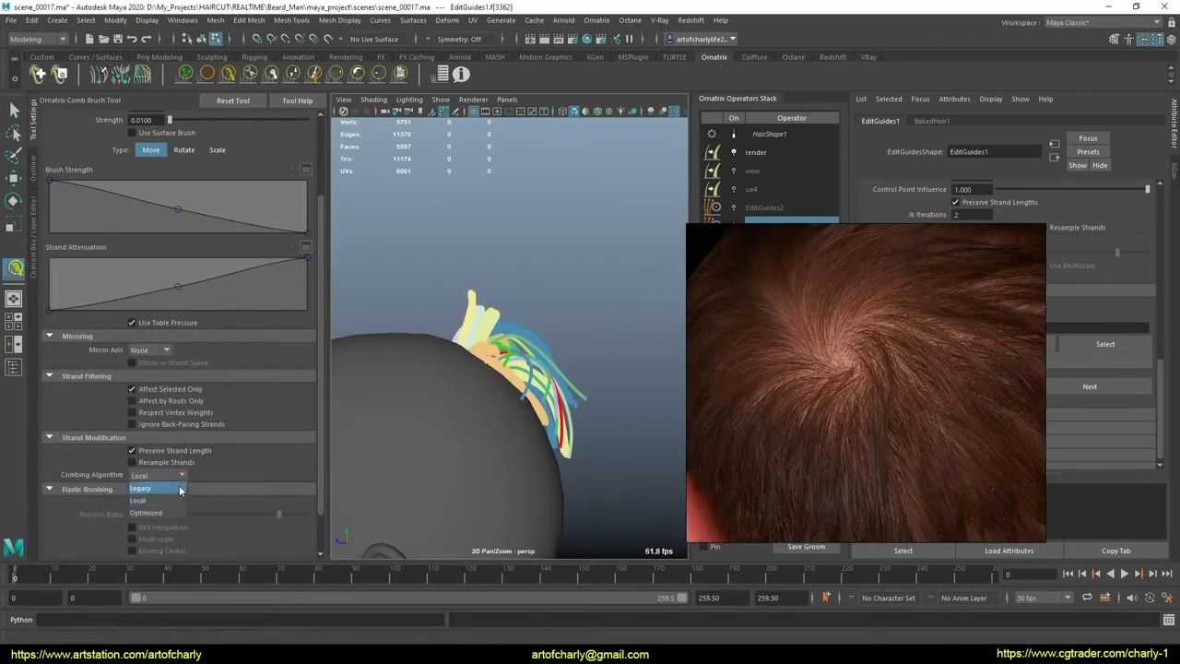
pyautogui.moveTo(458, 390)
pyautogui.keyDown('alt'); pyautogui.mouseDown()
pyautogui.moveTo(488, 387)
pyautogui.moveTo(522, 412)
pyautogui.moveTo(553, 395)
pyautogui.moveTo(514, 378)
pyautogui.moveTo(410, 419)
pyautogui.moveTo(443, 412)
pyautogui.mouseUp(); pyautogui.keyUp('alt')
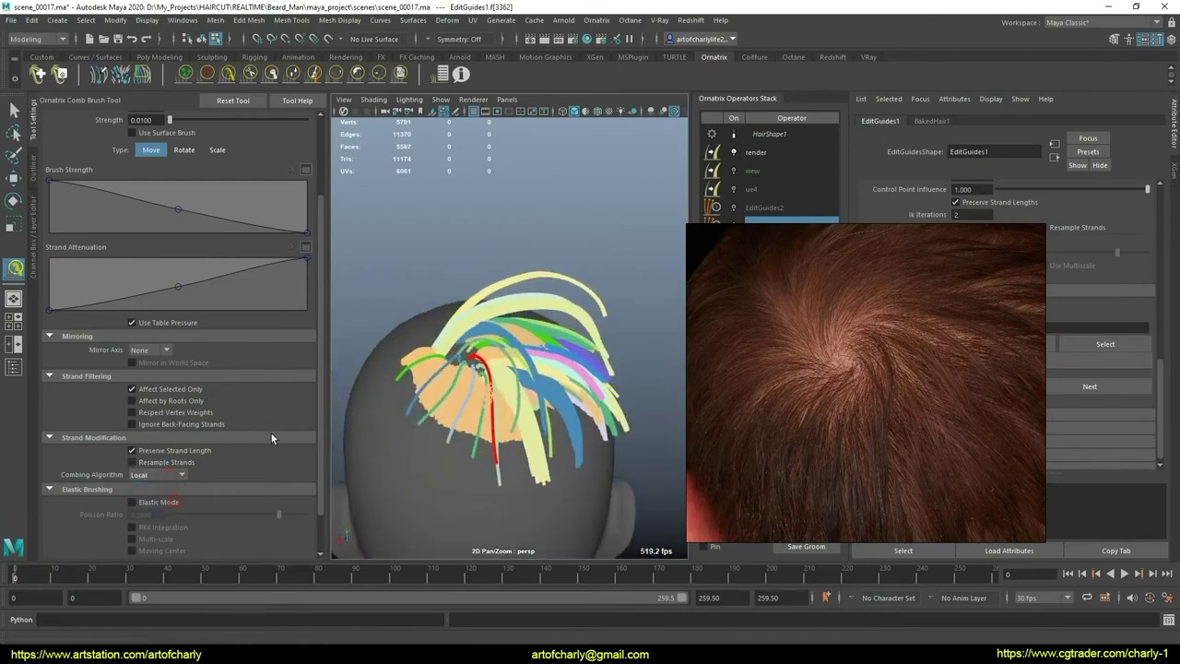
pyautogui.keyDown('alt'); pyautogui.moveTo(341, 406); pyautogui.dragTo(369, 366); pyautogui.keyUp('alt')
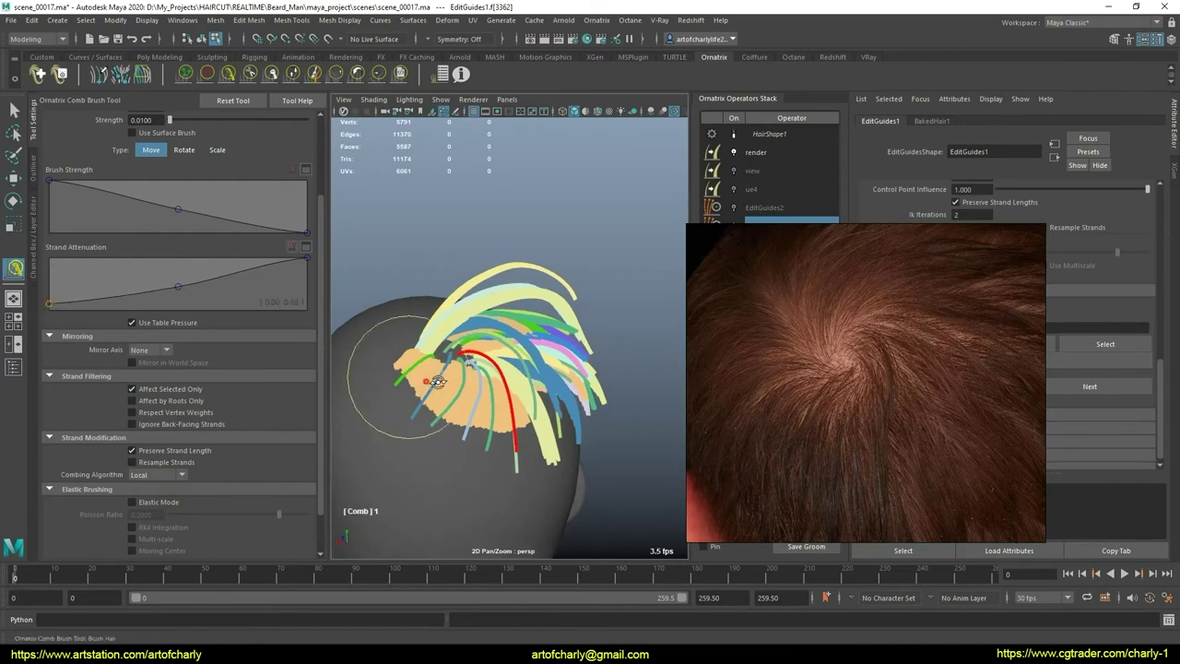
pyautogui.keyDown('alt'); pyautogui.moveTo(438, 381); pyautogui.dragTo(423, 378); pyautogui.keyUp('alt')
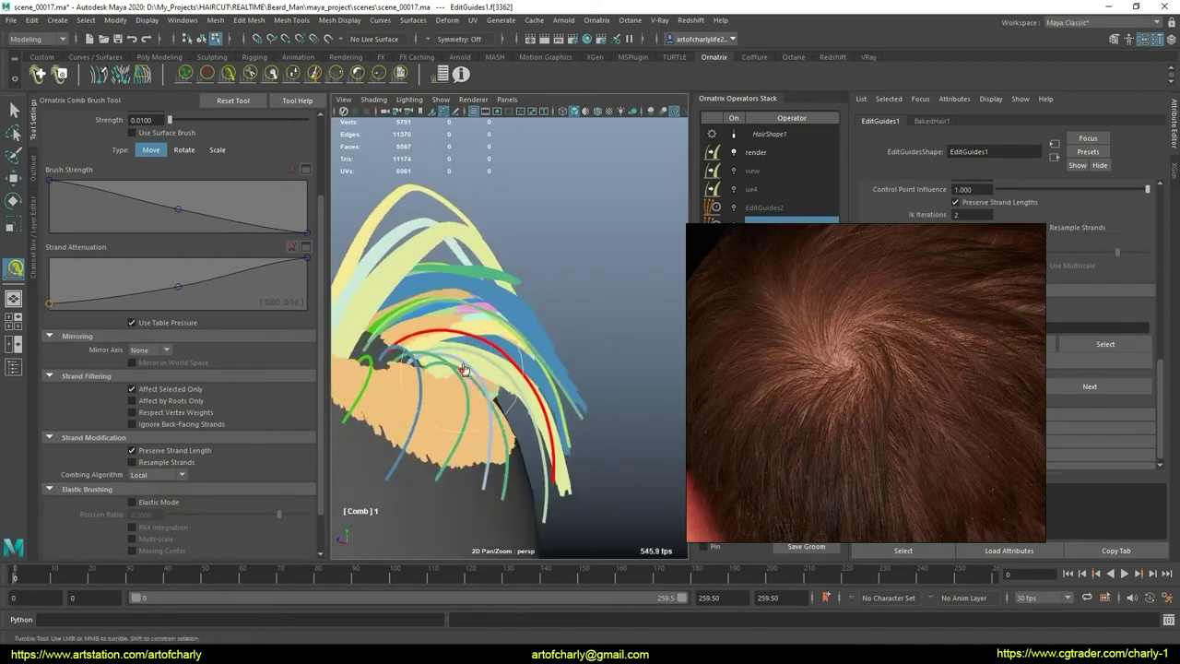
# Step: Try the Smooth Brush and set Comb Brush Strength to 0.0187
pyautogui.click(363, 79)
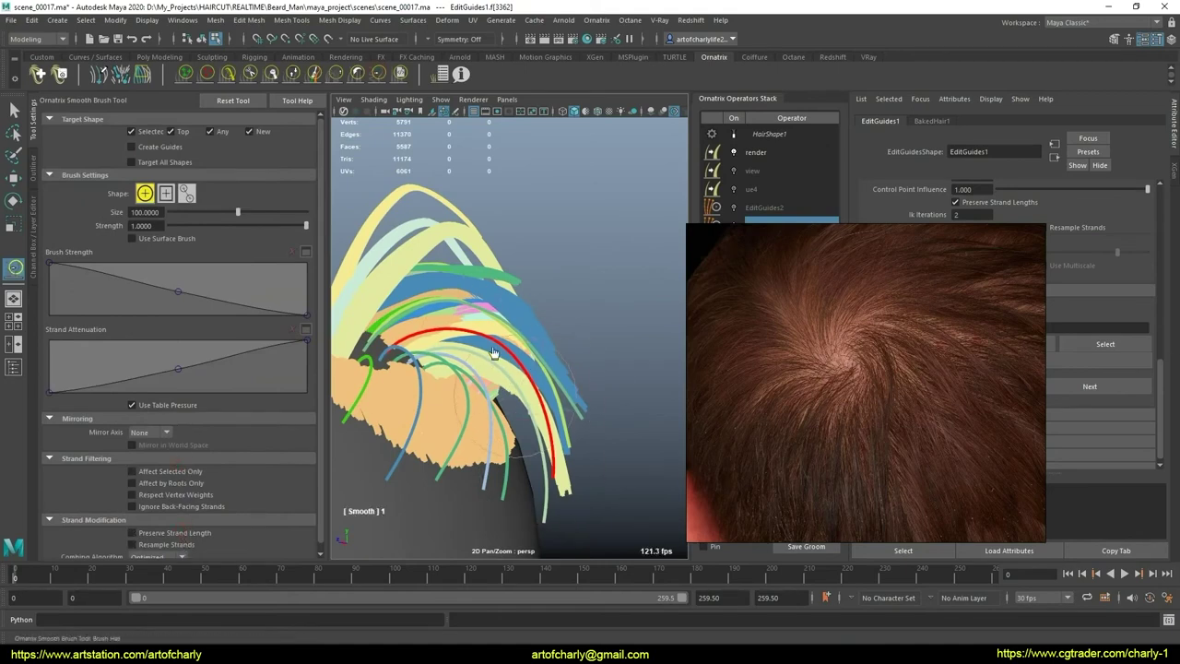
pyautogui.scroll(-5, 510, 399)
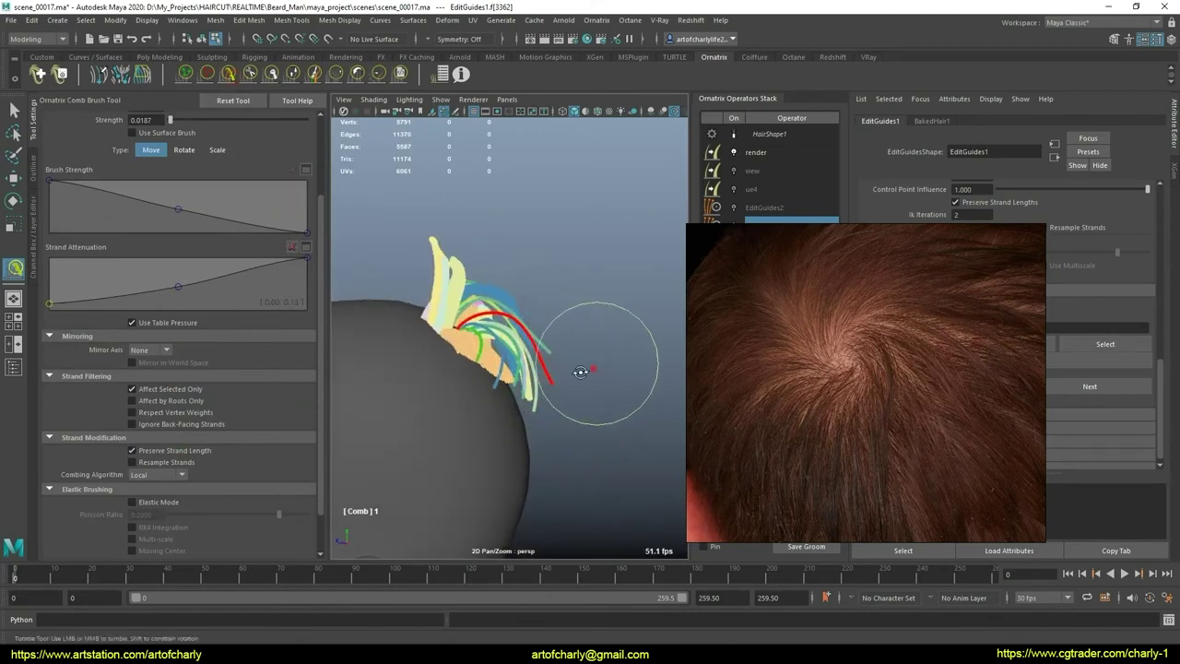
pyautogui.moveTo(523, 421)
pyautogui.keyDown('alt'); pyautogui.mouseDown()
pyautogui.moveTo(451, 409)
pyautogui.moveTo(544, 419)
pyautogui.moveTo(501, 400)
pyautogui.moveTo(539, 378)
pyautogui.mouseUp(); pyautogui.keyUp('alt')
pyautogui.scroll(3, 452, 409)
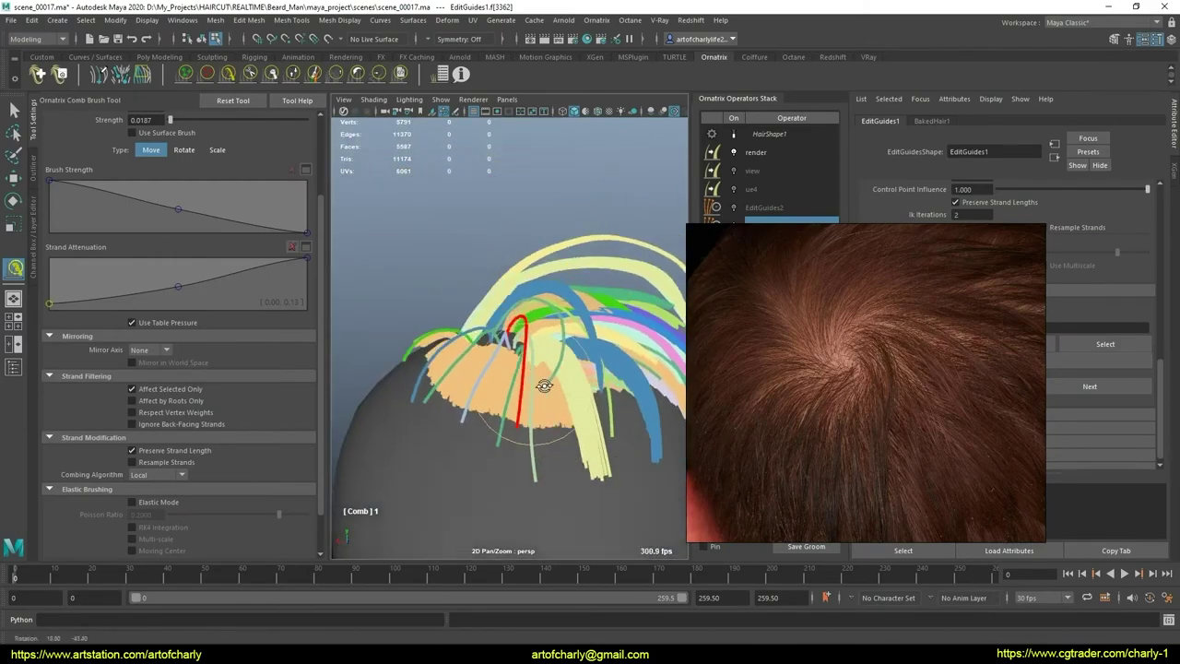
pyautogui.keyDown('alt'); pyautogui.moveTo(539, 377); pyautogui.dragTo(542, 417, button='middle'); pyautogui.keyUp('alt')
pyautogui.moveTo(542, 417)
pyautogui.keyDown('alt'); pyautogui.mouseDown()
pyautogui.moveTo(642, 433)
pyautogui.moveTo(529, 437)
pyautogui.moveTo(461, 396)
pyautogui.moveTo(434, 421)
pyautogui.moveTo(517, 416)
pyautogui.moveTo(584, 394)
pyautogui.moveTo(522, 369)
pyautogui.mouseUp(); pyautogui.keyUp('alt')
pyautogui.moveTo(522, 369)
pyautogui.keyDown('alt'); pyautogui.mouseDown(button='right')
pyautogui.moveTo(524, 443)
pyautogui.moveTo(522, 431)
pyautogui.mouseUp(button='right'); pyautogui.keyUp('alt')
# Step: Return to plain selection and review the whole head's combed crown guides
pyautogui.press('q')
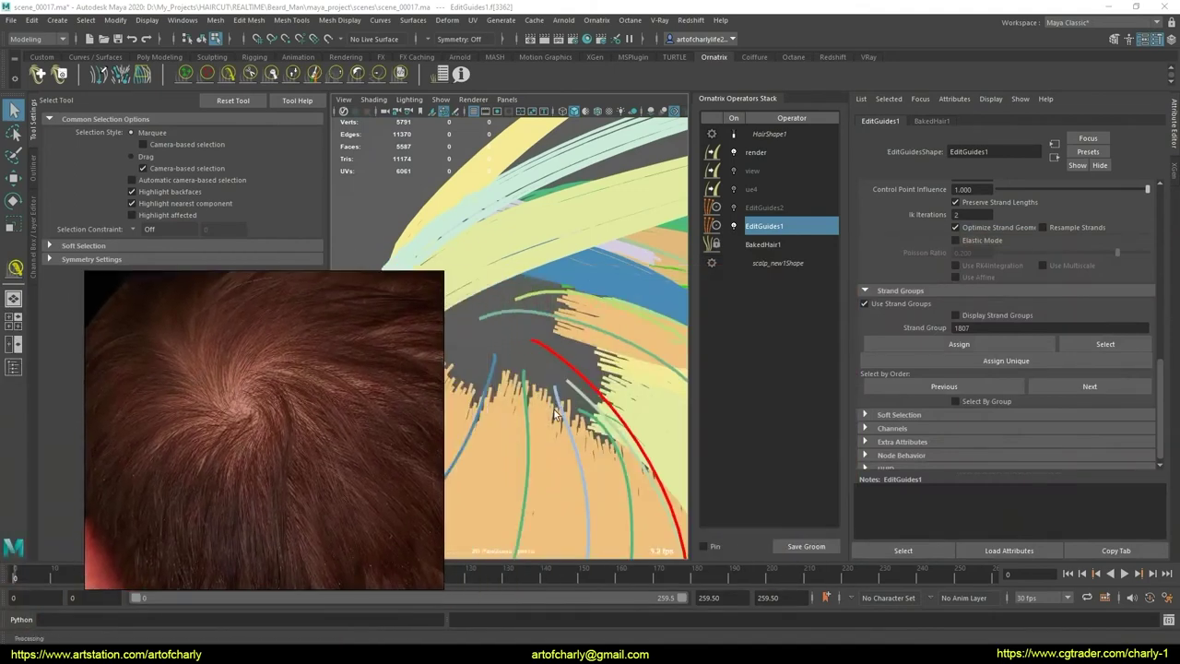
pyautogui.keyDown('alt'); pyautogui.moveTo(555, 415); pyautogui.dragTo(254, 394, button='right'); pyautogui.keyUp('alt')
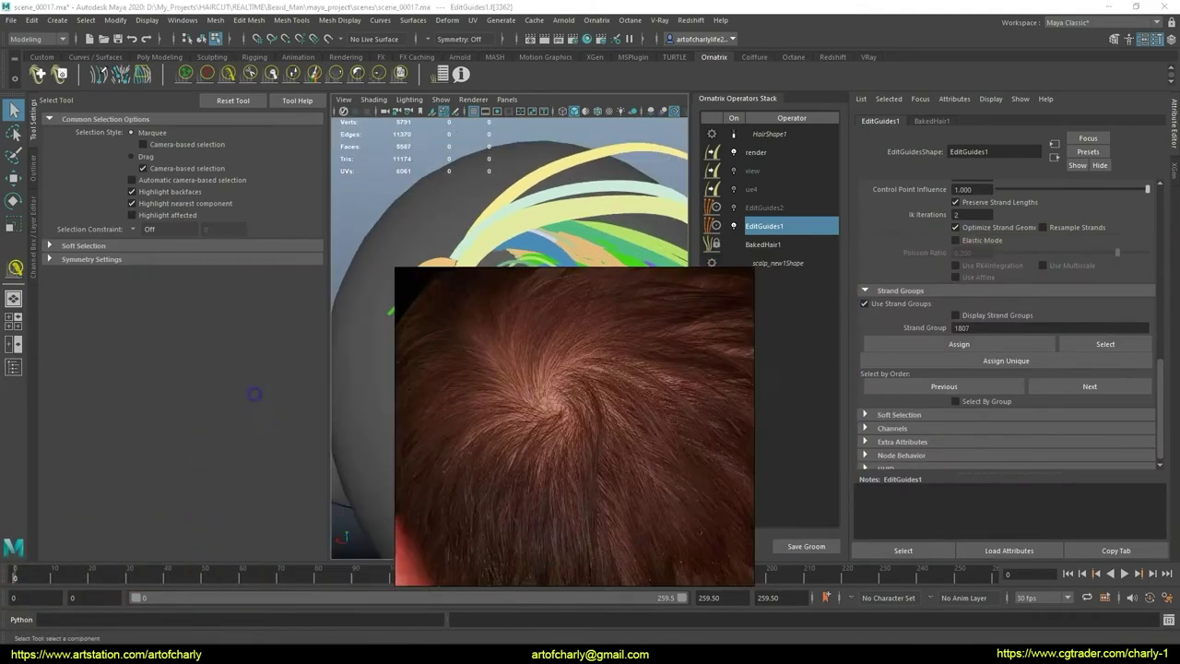
pyautogui.keyDown('alt'); pyautogui.moveTo(472, 349); pyautogui.dragTo(551, 341); pyautogui.keyUp('alt')
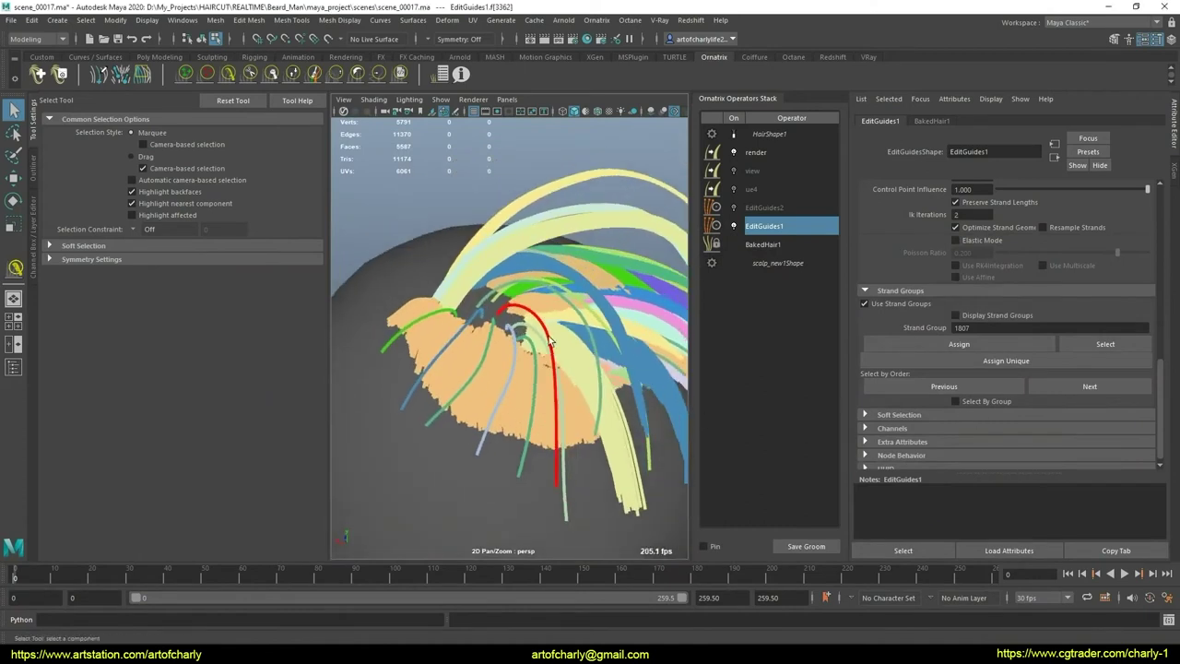
# Step: Make EditGuides2 the edited operator and enable Select Hair in its Edit Guides section
pyautogui.click(765, 207)
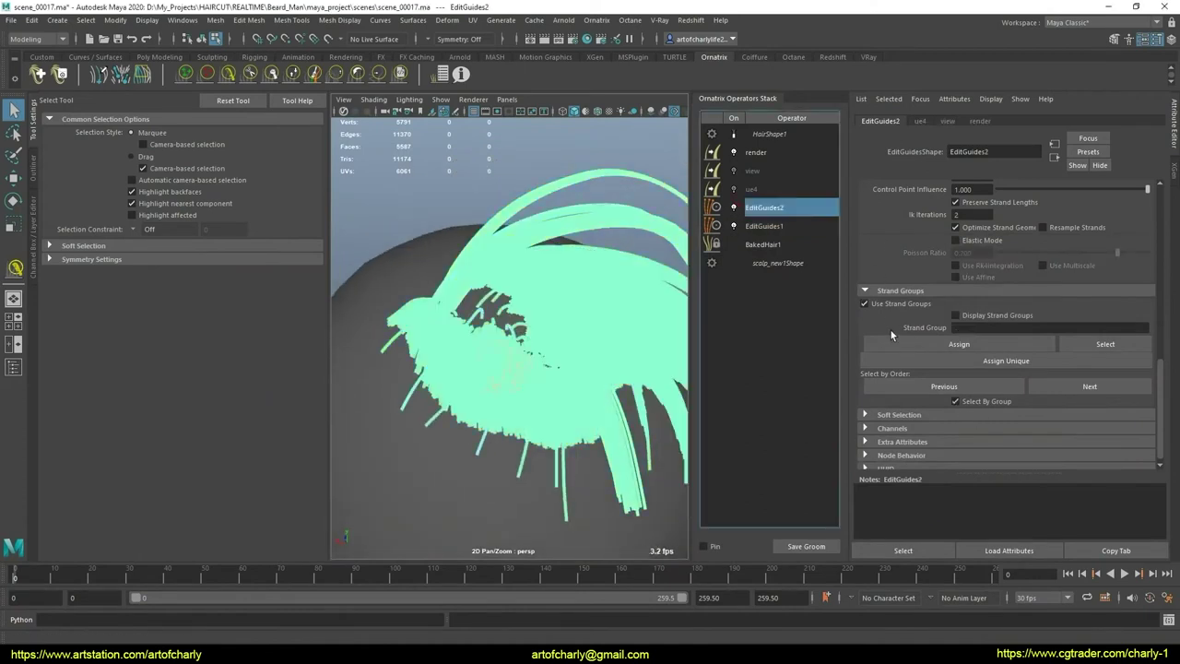
pyautogui.scroll(2, 898, 329)
pyautogui.scroll(2, 906, 329)
pyautogui.scroll(2, 909, 319)
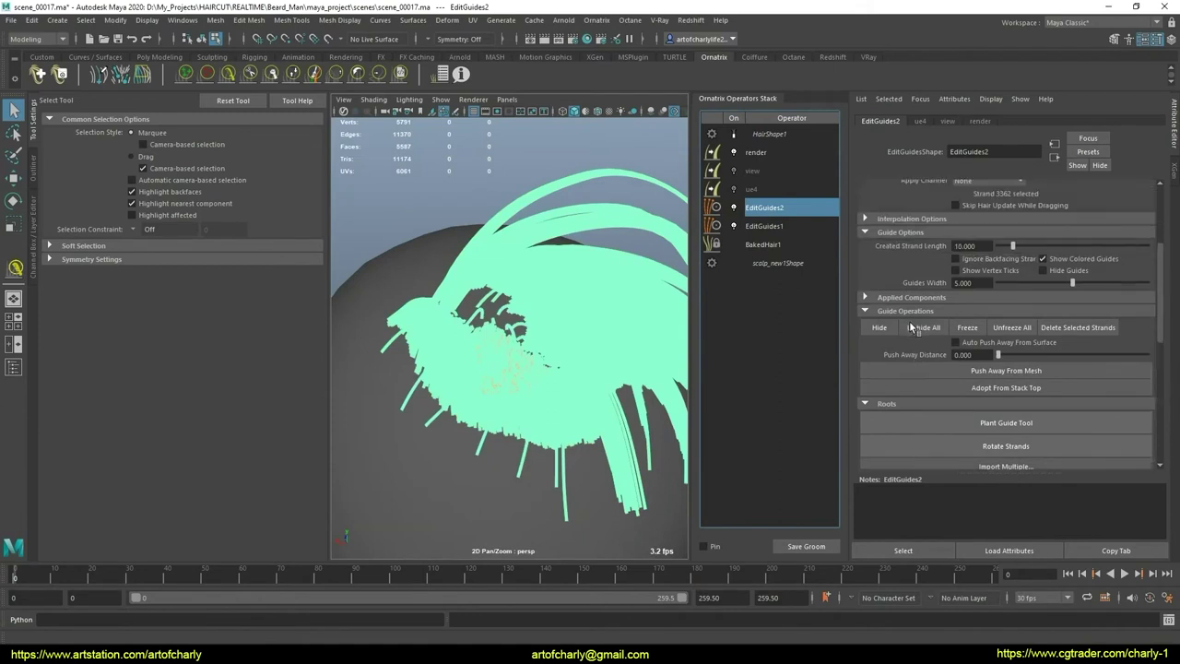
pyautogui.scroll(2, 906, 277)
pyautogui.scroll(2, 905, 251)
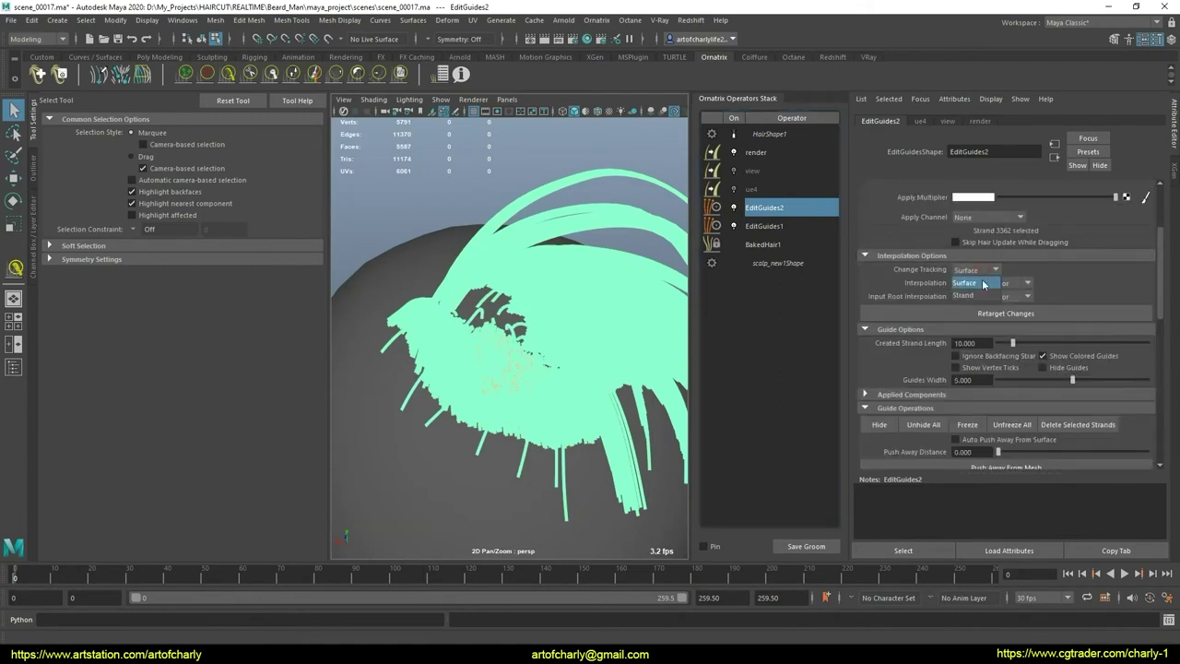
pyautogui.scroll(2, 958, 231)
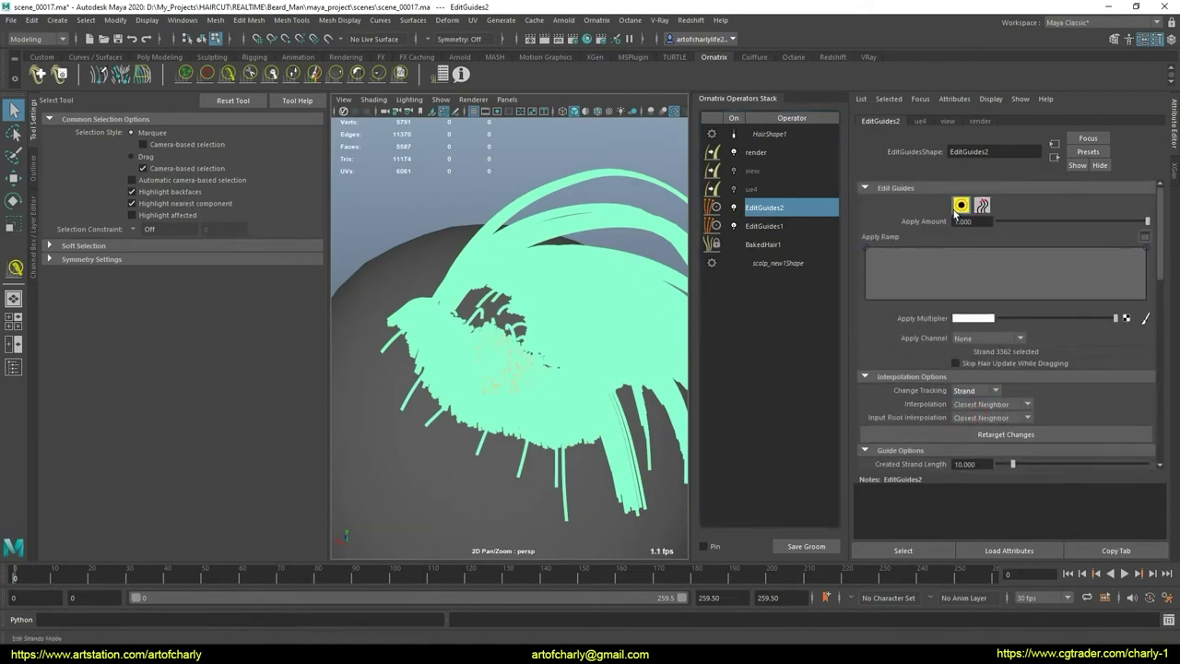
pyautogui.click(960, 204)
# Step: Select the single crown guide strand 2952, replacing the initial pick of strand 343
pyautogui.keyDown('alt'); pyautogui.moveTo(444, 362); pyautogui.dragTo(454, 280, button='right'); pyautogui.keyUp('alt')
pyautogui.click(487, 344)
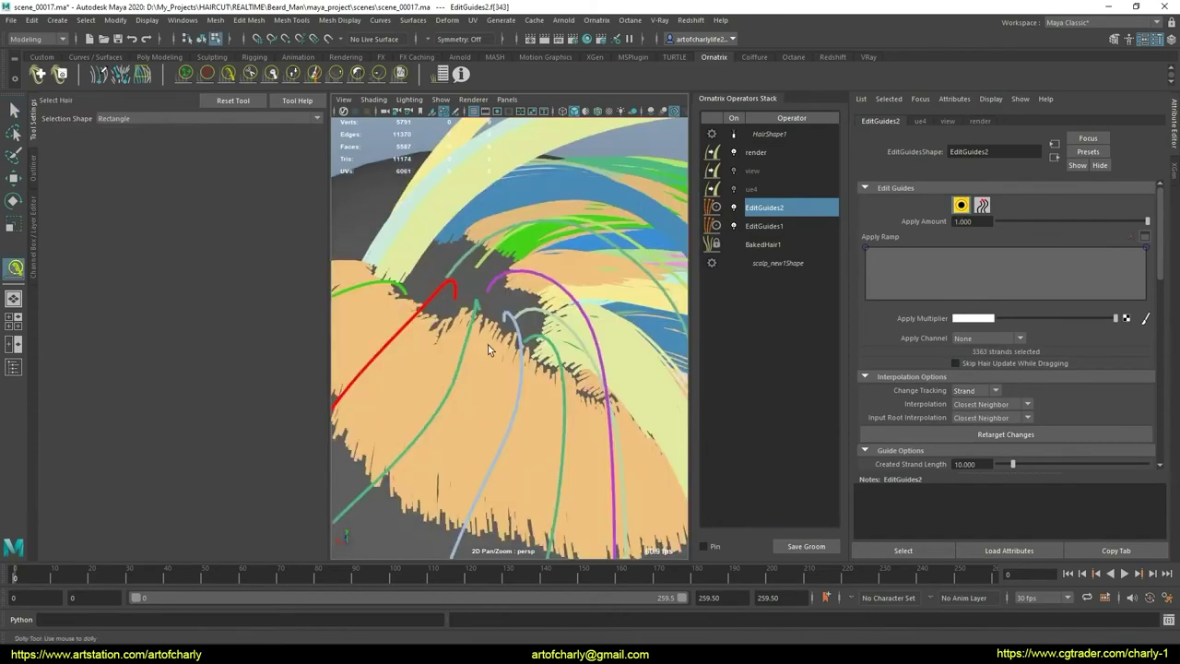
pyautogui.moveTo(487, 345)
pyautogui.keyDown('alt'); pyautogui.mouseDown()
pyautogui.moveTo(609, 347)
pyautogui.moveTo(516, 325)
pyautogui.mouseUp(); pyautogui.keyUp('alt')
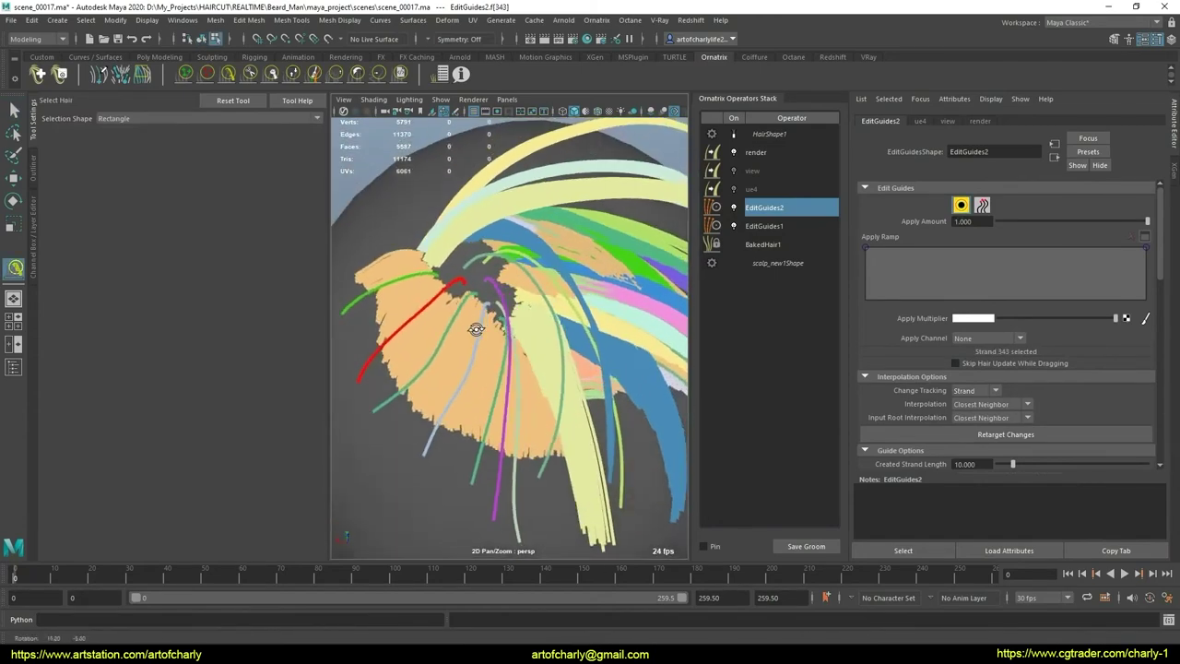
pyautogui.keyDown('alt'); pyautogui.moveTo(516, 325); pyautogui.dragTo(478, 340); pyautogui.keyUp('alt')
pyautogui.moveTo(477, 340)
pyautogui.keyDown('alt'); pyautogui.mouseDown(button='right')
pyautogui.moveTo(493, 304)
pyautogui.moveTo(516, 331)
pyautogui.moveTo(433, 229)
pyautogui.mouseUp(button='right'); pyautogui.keyUp('alt')
pyautogui.click(511, 329)
pyautogui.moveTo(434, 231)
pyautogui.keyDown('alt'); pyautogui.mouseDown()
pyautogui.moveTo(545, 372)
pyautogui.moveTo(592, 369)
pyautogui.mouseUp(); pyautogui.keyUp('alt')
pyautogui.moveTo(592, 368)
pyautogui.keyDown('alt'); pyautogui.mouseDown(button='right')
pyautogui.moveTo(584, 337)
pyautogui.moveTo(461, 212)
pyautogui.moveTo(553, 295)
pyautogui.mouseUp(button='right'); pyautogui.keyUp('alt')
pyautogui.keyDown('alt'); pyautogui.moveTo(553, 295); pyautogui.dragTo(588, 311, button='middle'); pyautogui.keyUp('alt')
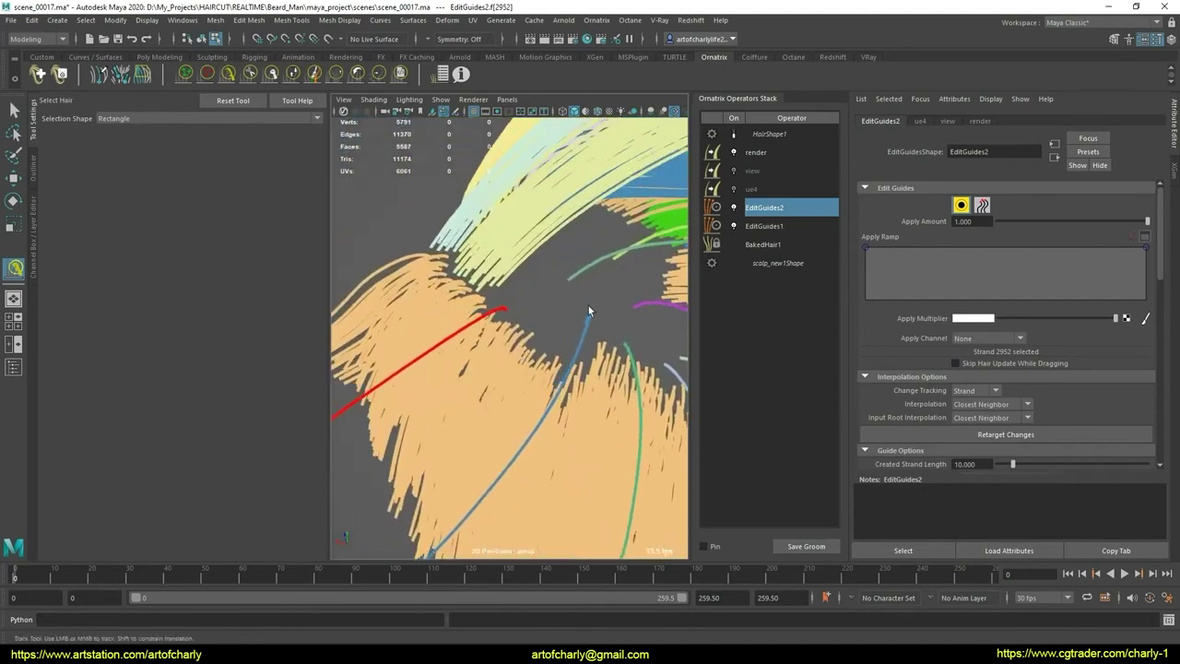
# Step: Pick the guide-brushing tool and orbit and zoom around the shaded hair groom
pyautogui.click(185, 74)
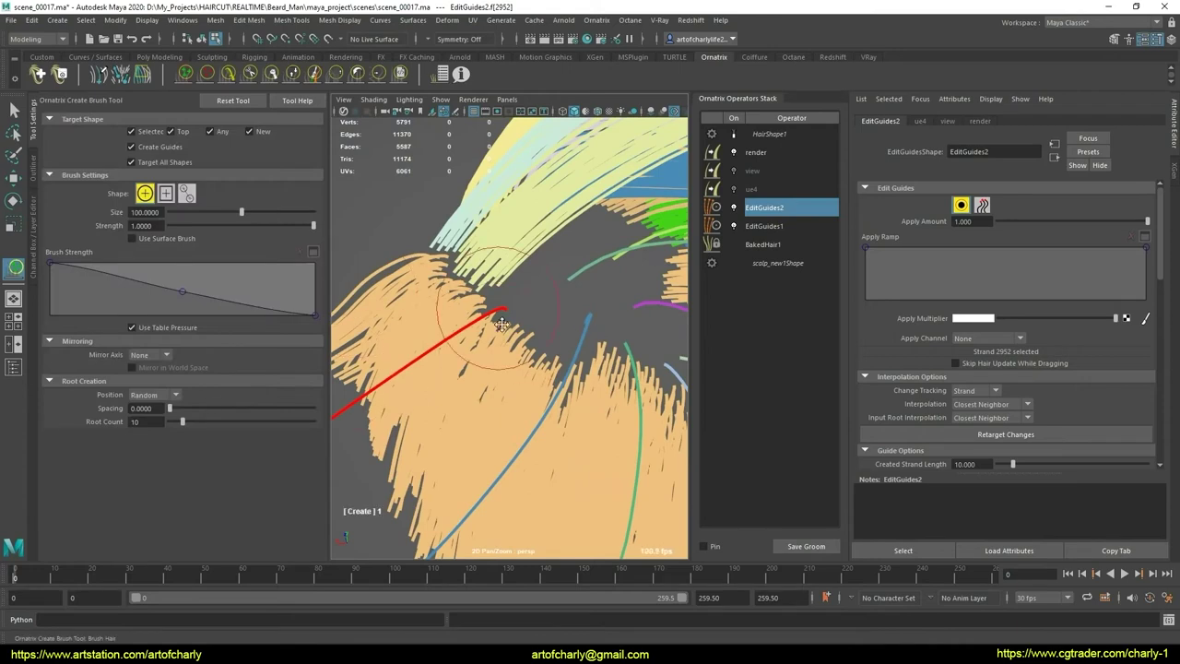
pyautogui.moveTo(500, 323)
pyautogui.keyDown('alt'); pyautogui.mouseDown()
pyautogui.moveTo(563, 349)
pyautogui.moveTo(563, 329)
pyautogui.moveTo(572, 381)
pyautogui.mouseUp(); pyautogui.keyUp('alt')
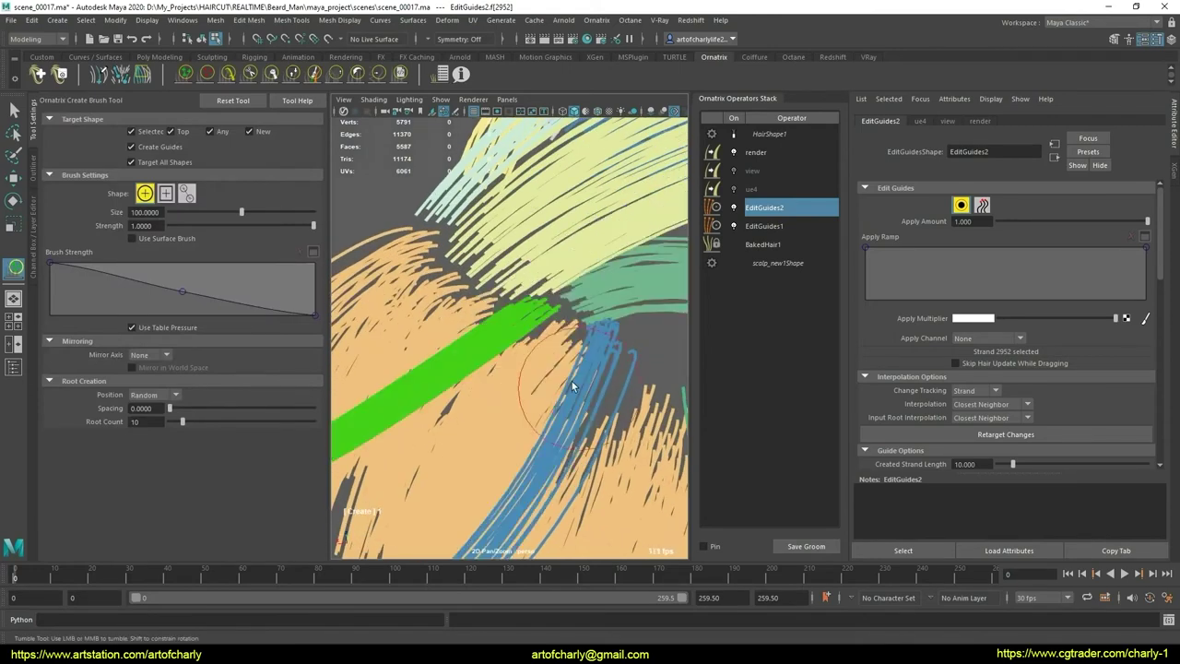
pyautogui.keyDown('alt'); pyautogui.moveTo(572, 381); pyautogui.dragTo(498, 350, button='right'); pyautogui.keyUp('alt')
pyautogui.keyDown('alt'); pyautogui.moveTo(497, 351); pyautogui.dragTo(472, 319, button='middle'); pyautogui.keyUp('alt')
pyautogui.scroll(3, 472, 319)
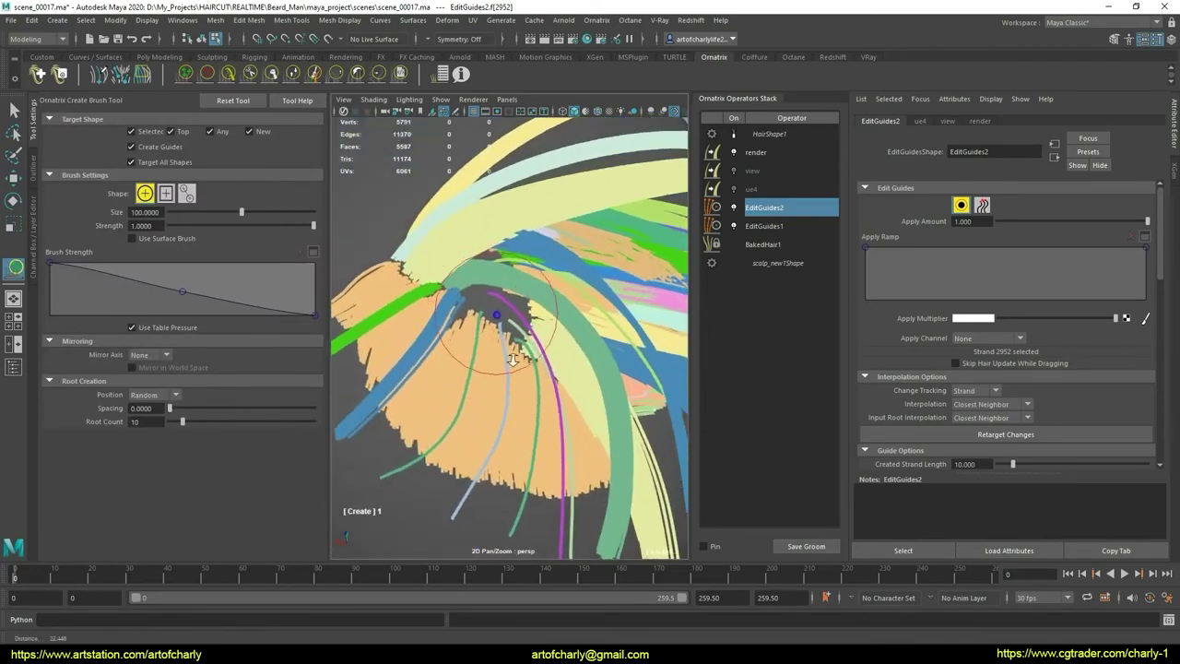
pyautogui.scroll(2, 492, 313)
pyautogui.moveTo(496, 307)
pyautogui.keyDown('alt'); pyautogui.mouseDown()
pyautogui.moveTo(472, 214)
pyautogui.moveTo(474, 276)
pyautogui.moveTo(501, 356)
pyautogui.moveTo(507, 302)
pyautogui.mouseUp(); pyautogui.keyUp('alt')
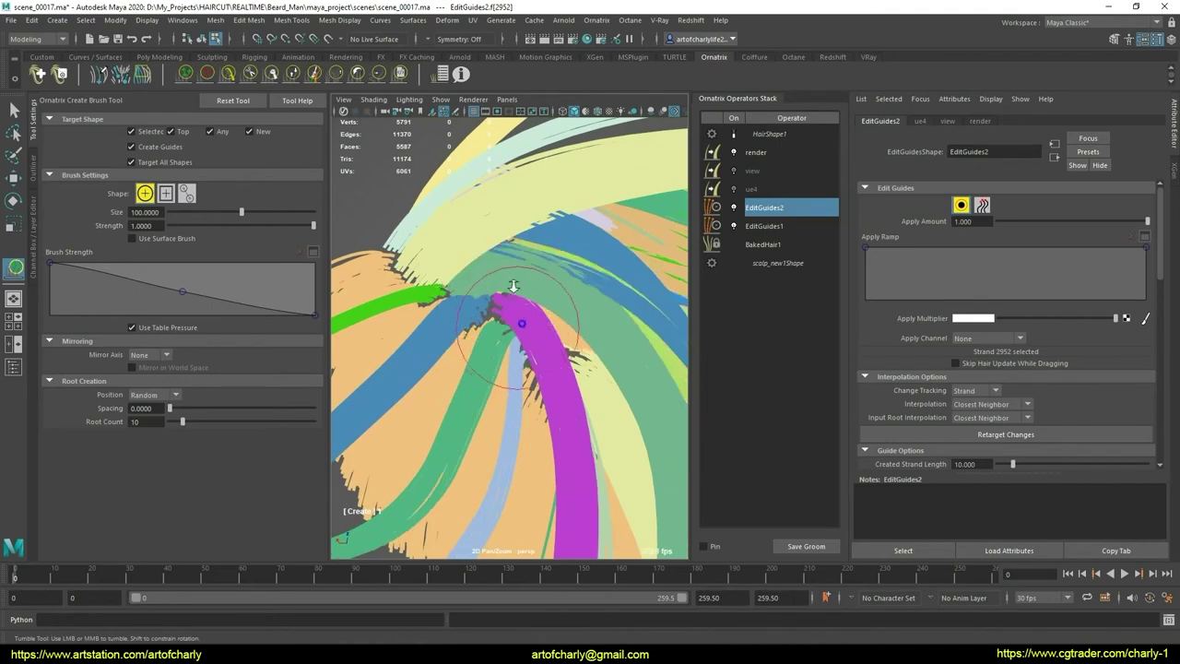
pyautogui.keyDown('alt'); pyautogui.moveTo(513, 286); pyautogui.dragTo(523, 295); pyautogui.keyUp('alt')
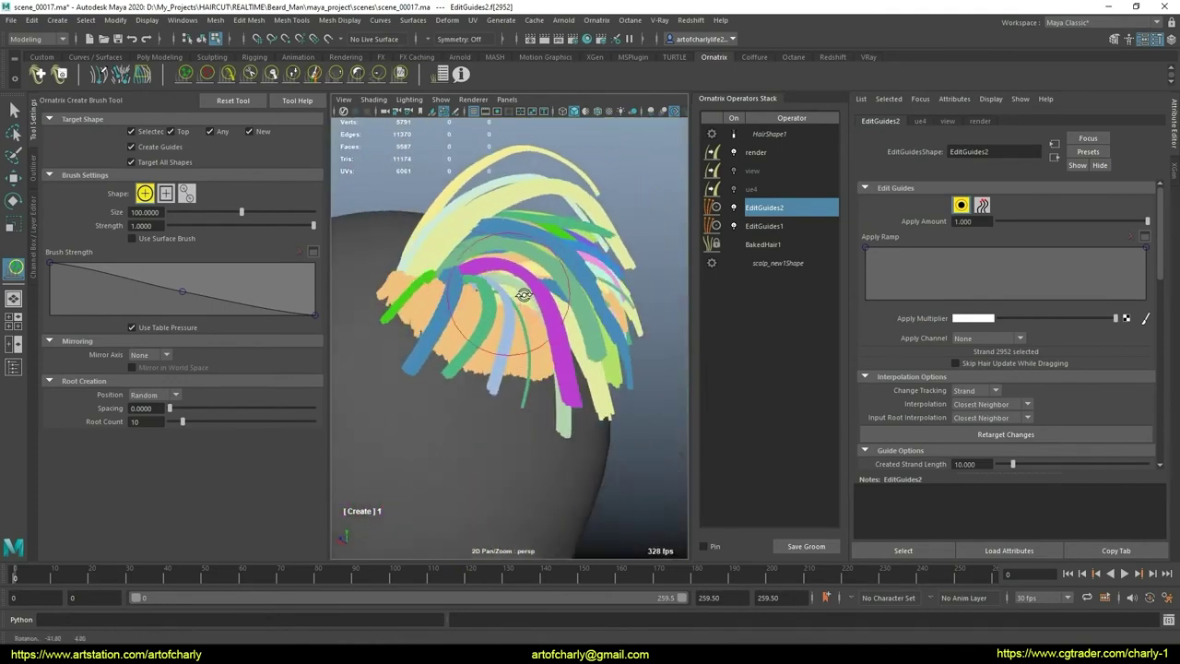
pyautogui.scroll(6, 488, 415)
pyautogui.keyDown('alt'); pyautogui.moveTo(627, 147); pyautogui.dragTo(647, 170, button='middle'); pyautogui.keyUp('alt')
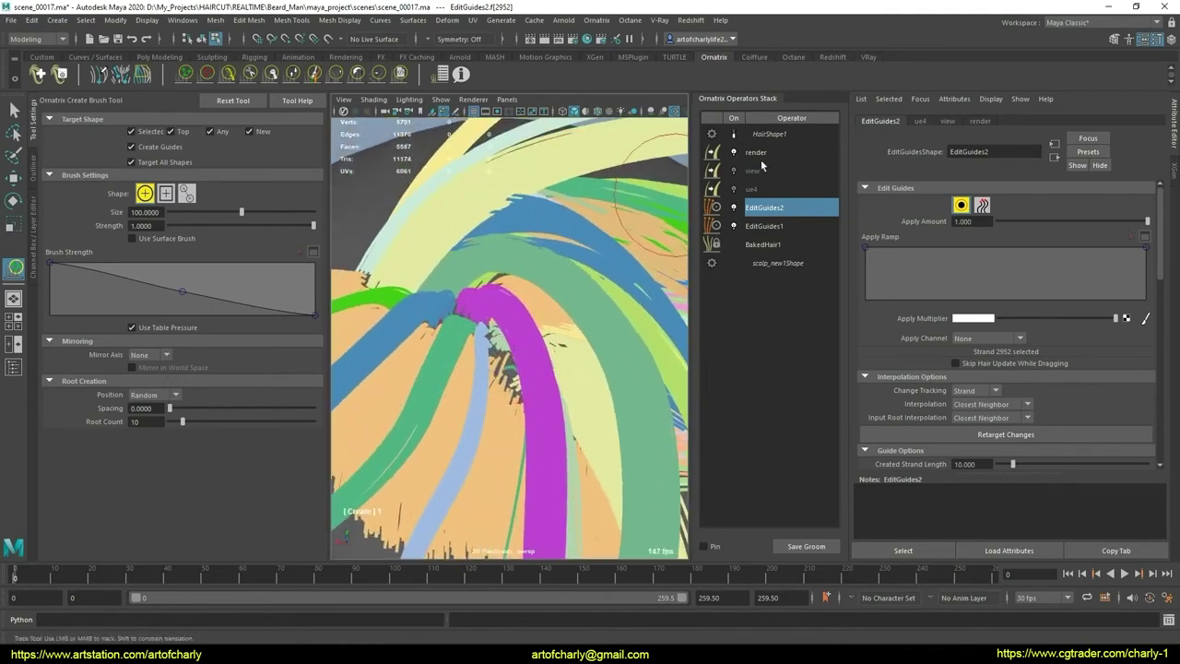
pyautogui.scroll(-5, 540, 282)
pyautogui.moveTo(541, 282)
pyautogui.keyDown('alt'); pyautogui.mouseDown()
pyautogui.moveTo(584, 308)
pyautogui.moveTo(519, 311)
pyautogui.mouseUp(); pyautogui.keyUp('alt')
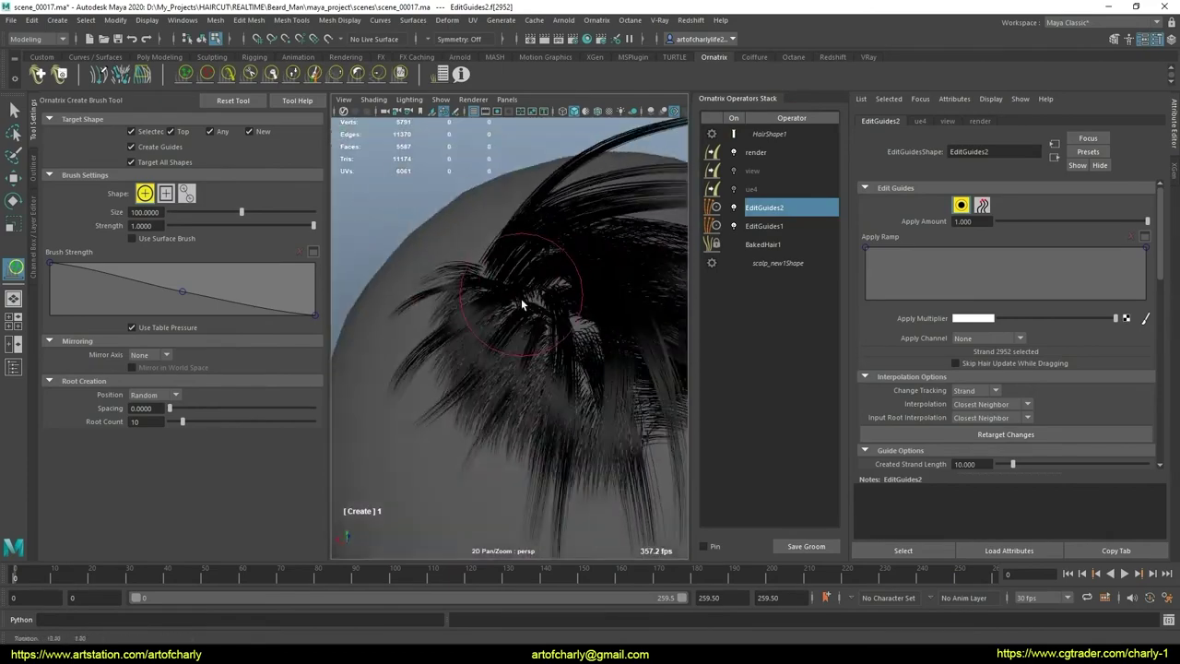
pyautogui.keyDown('alt'); pyautogui.moveTo(519, 310); pyautogui.dragTo(511, 329, button='right'); pyautogui.keyUp('alt')
pyautogui.moveTo(511, 329)
pyautogui.keyDown('alt'); pyautogui.mouseDown()
pyautogui.moveTo(521, 318)
pyautogui.moveTo(488, 282)
pyautogui.moveTo(500, 282)
pyautogui.moveTo(453, 308)
pyautogui.moveTo(394, 293)
pyautogui.mouseUp(); pyautogui.keyUp('alt')
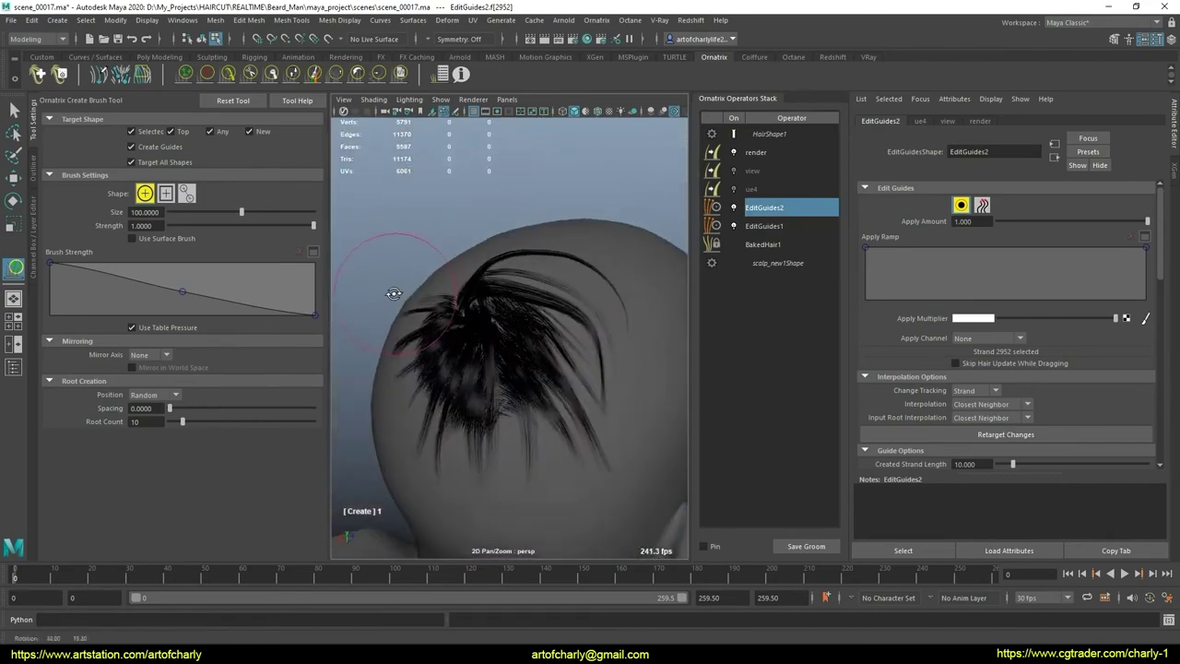
pyautogui.scroll(3, 501, 368)
pyautogui.scroll(4, 489, 329)
pyautogui.scroll(3, 445, 297)
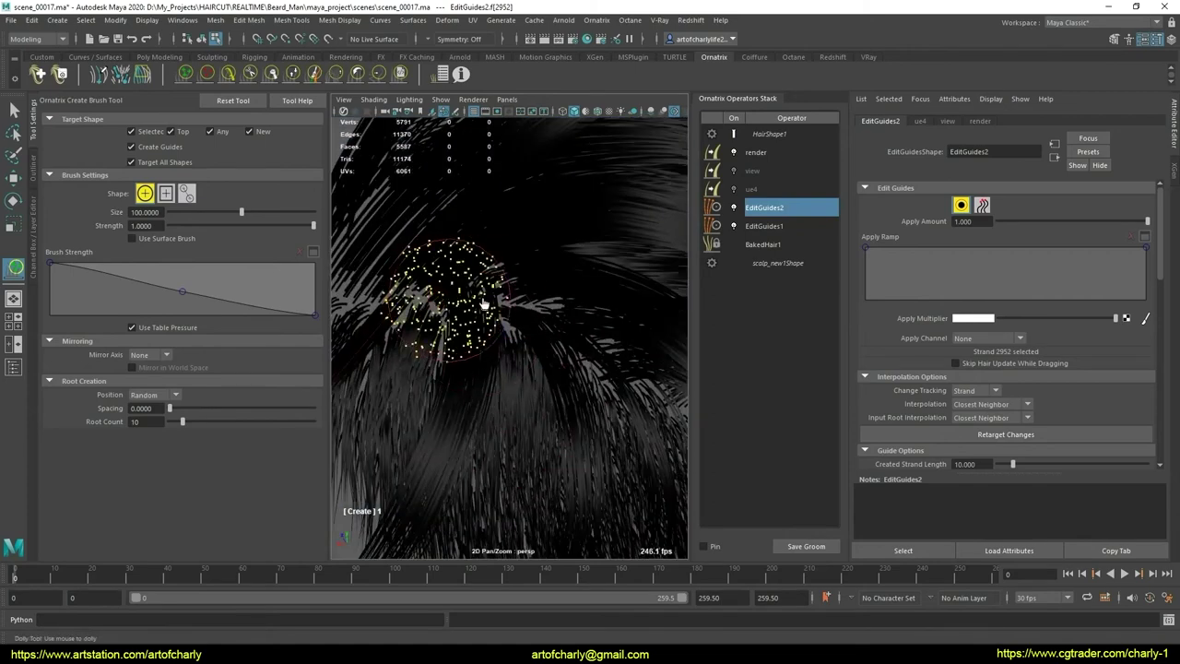
pyautogui.scroll(-4, 486, 292)
pyautogui.scroll(-2, 486, 292)
pyautogui.keyDown('alt'); pyautogui.moveTo(487, 292); pyautogui.dragTo(480, 288, button='middle'); pyautogui.keyUp('alt')
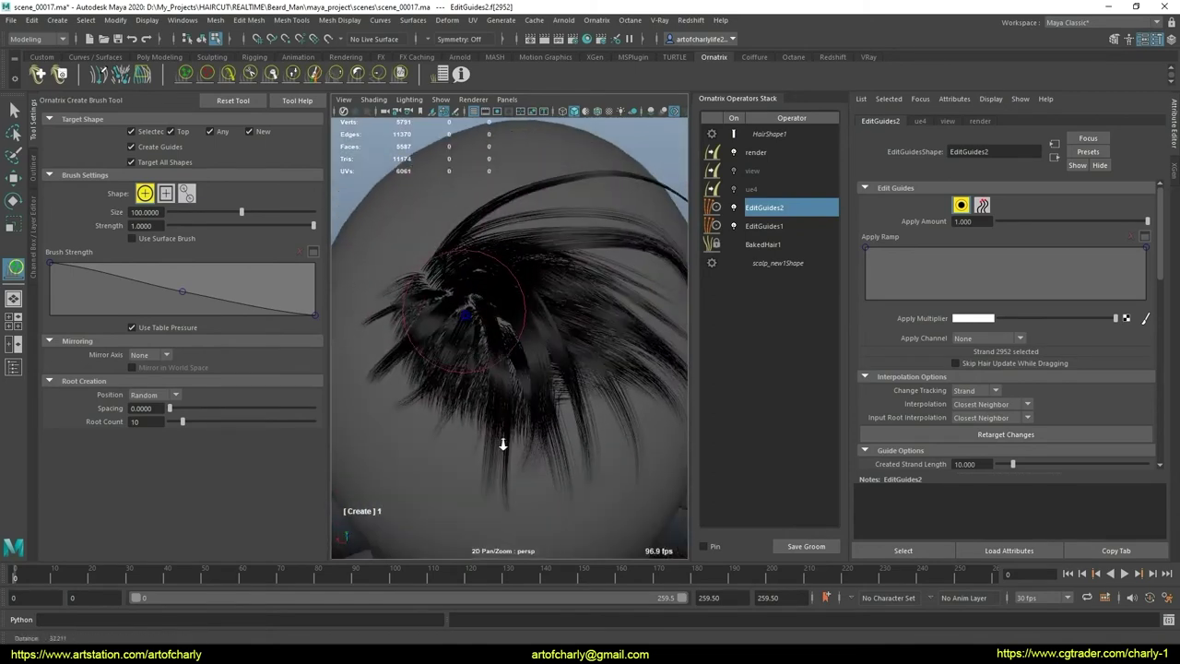
pyautogui.scroll(6, 473, 284)
pyautogui.scroll(-4, 546, 356)
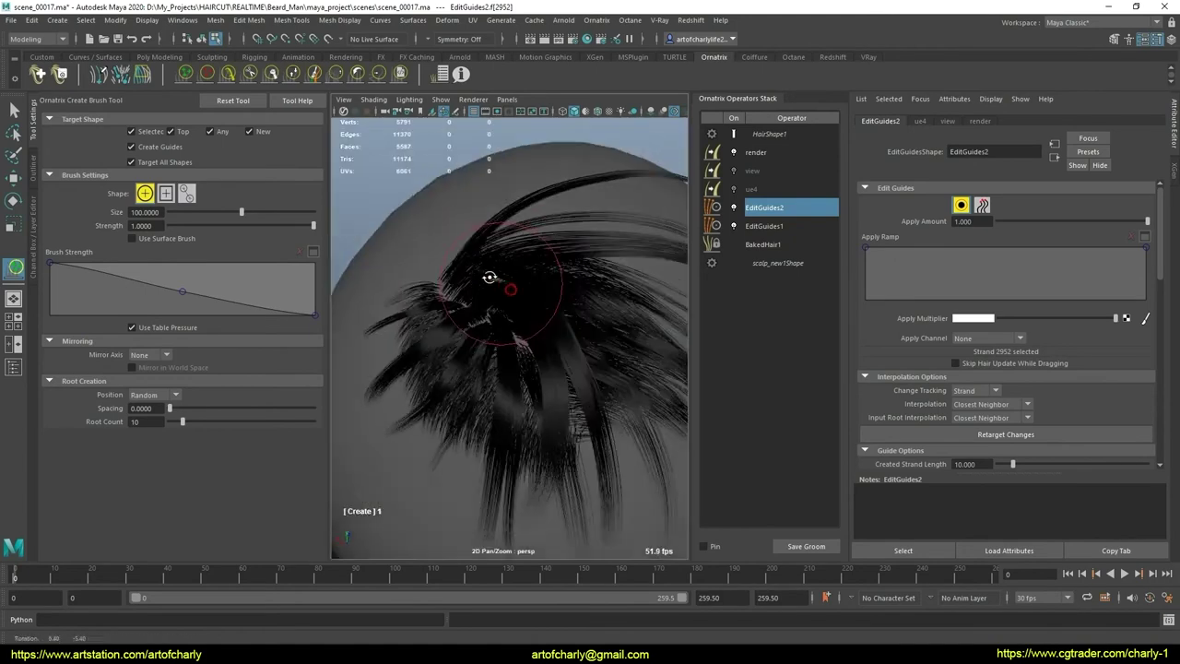
pyautogui.moveTo(497, 275)
pyautogui.keyDown('alt'); pyautogui.mouseDown()
pyautogui.moveTo(461, 224)
pyautogui.moveTo(490, 300)
pyautogui.moveTo(449, 299)
pyautogui.moveTo(489, 300)
pyautogui.mouseUp(); pyautogui.keyUp('alt')
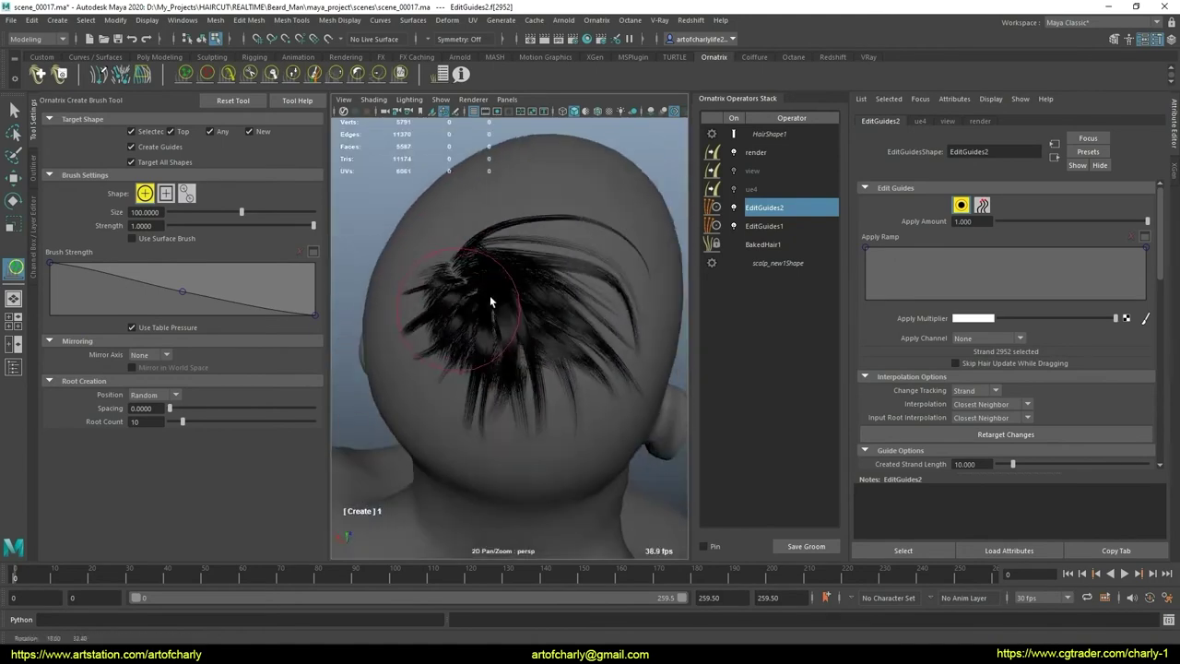
# Step: Hide HairShape1's rendered hair and show the coloured EditGuides2 guides
pyautogui.click(735, 136)
pyautogui.click(764, 208)
pyautogui.scroll(3, 525, 387)
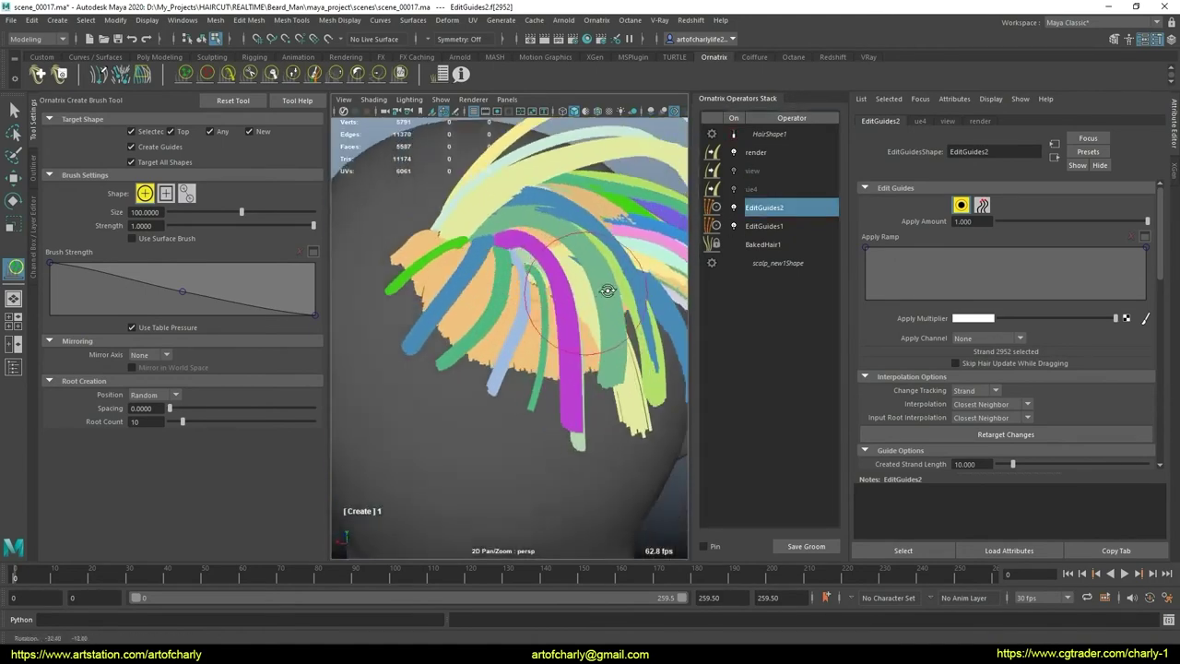
pyautogui.keyDown('alt'); pyautogui.moveTo(516, 396); pyautogui.dragTo(526, 387, button='middle'); pyautogui.keyUp('alt')
pyautogui.scroll(3, 525, 388)
pyautogui.scroll(-1, 922, 350)
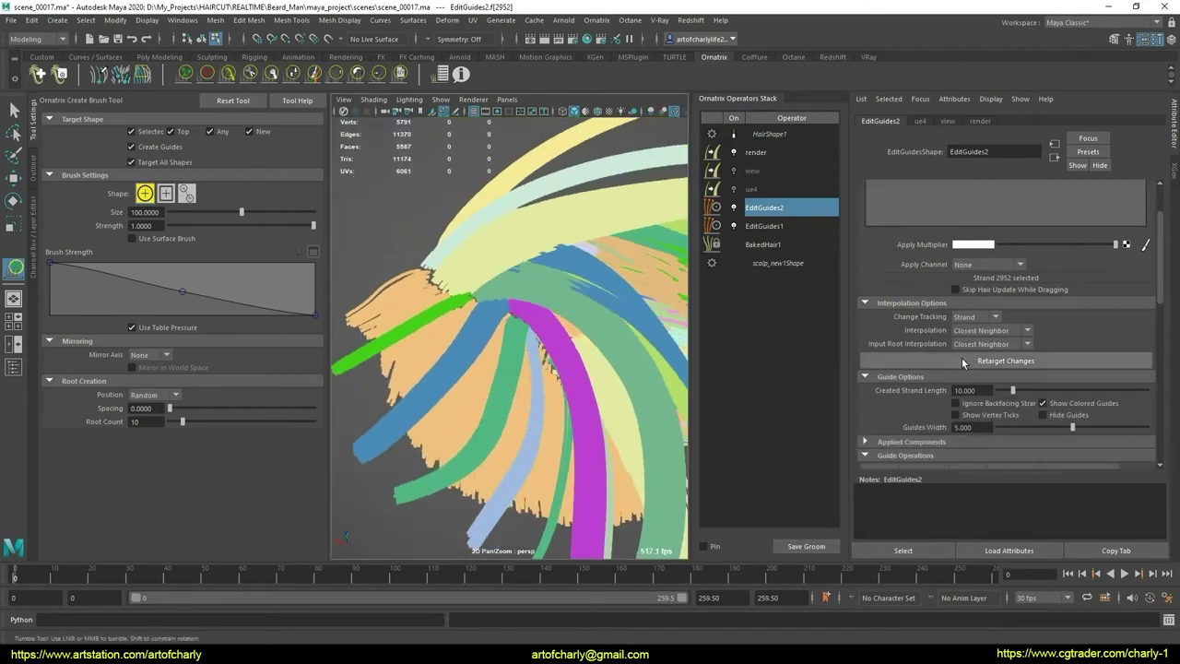
pyautogui.scroll(-2, 949, 341)
pyautogui.scroll(-1, 974, 334)
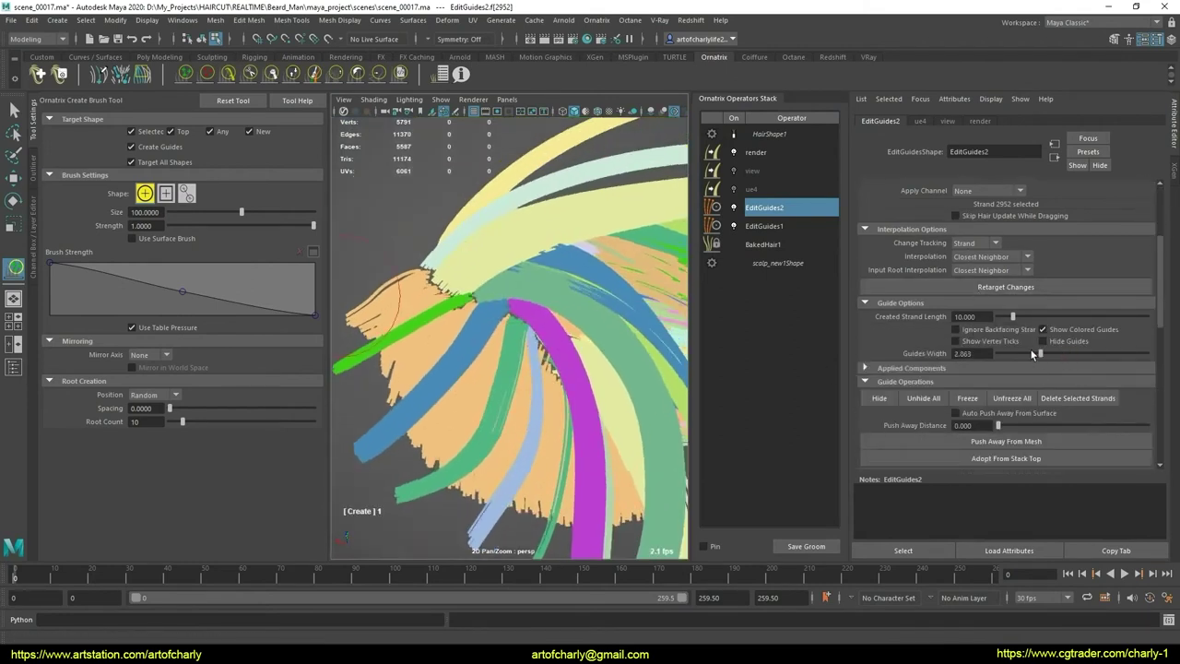
# Step: Set Guides Width to 0.913, then return to the Select Tool with Q
pyautogui.moveTo(1008, 353); pyautogui.dragTo(1012, 353)
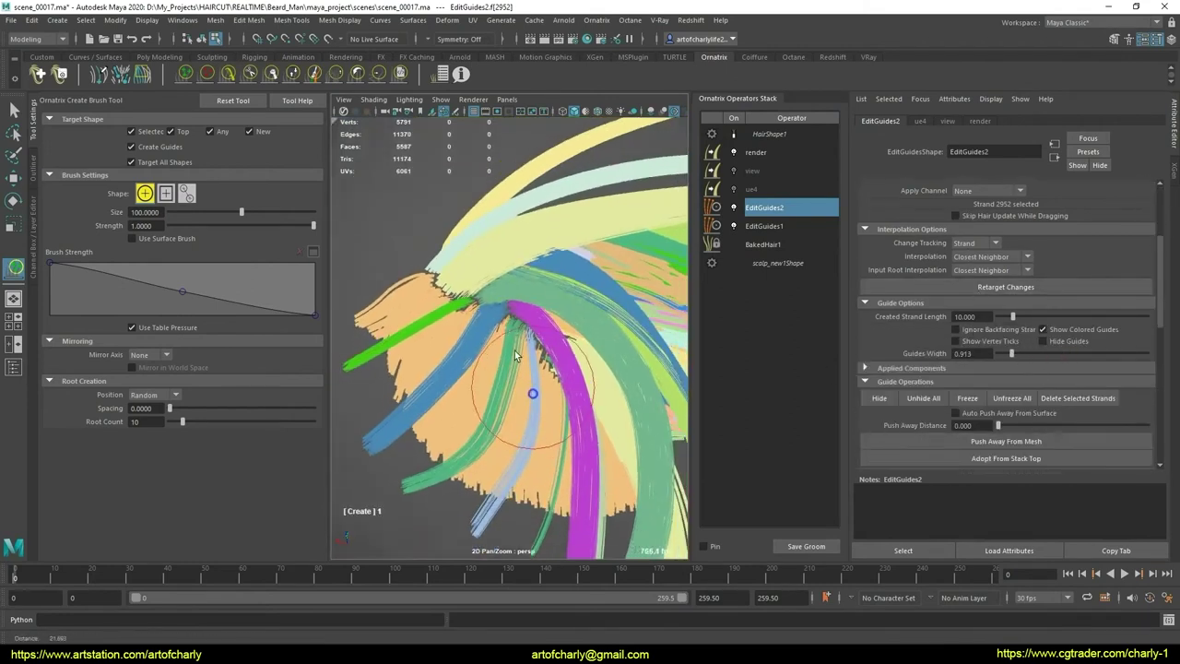
pyautogui.keyDown('alt'); pyautogui.moveTo(514, 350); pyautogui.dragTo(505, 344); pyautogui.keyUp('alt')
pyautogui.scroll(3, 516, 351)
pyautogui.scroll(2, 535, 360)
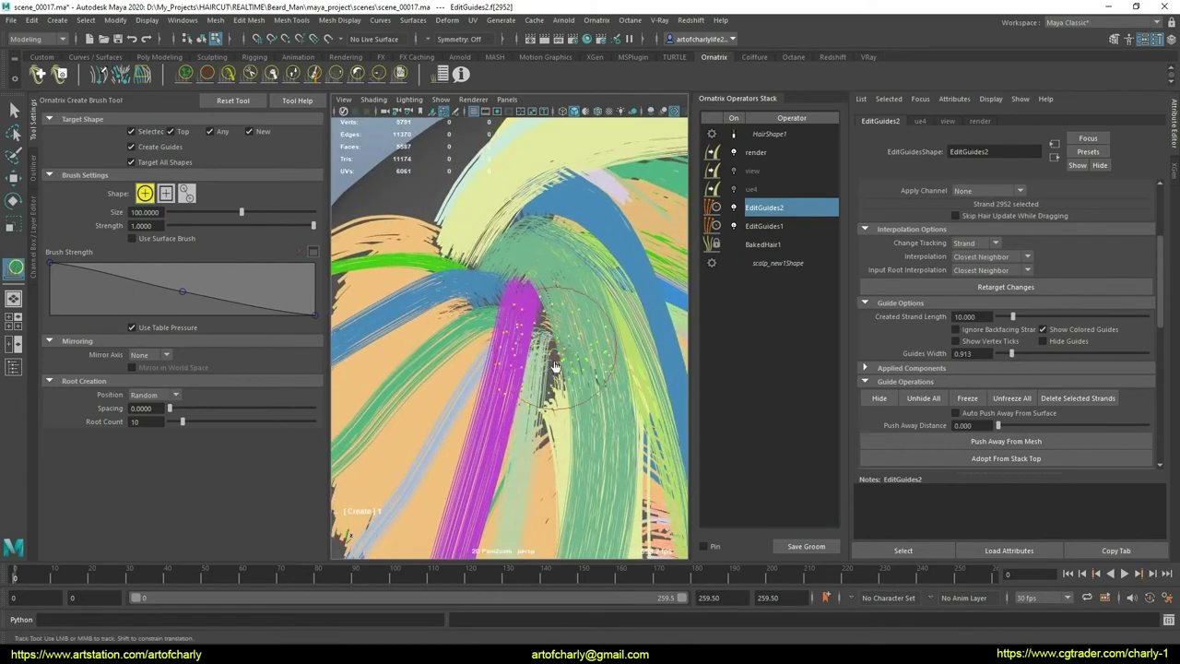
pyautogui.scroll(-5, 593, 437)
pyautogui.moveTo(581, 405)
pyautogui.keyDown('alt'); pyautogui.mouseDown()
pyautogui.moveTo(527, 351)
pyautogui.moveTo(540, 352)
pyautogui.moveTo(519, 369)
pyautogui.moveTo(422, 330)
pyautogui.moveTo(470, 364)
pyautogui.mouseUp(); pyautogui.keyUp('alt')
pyautogui.scroll(3, 479, 369)
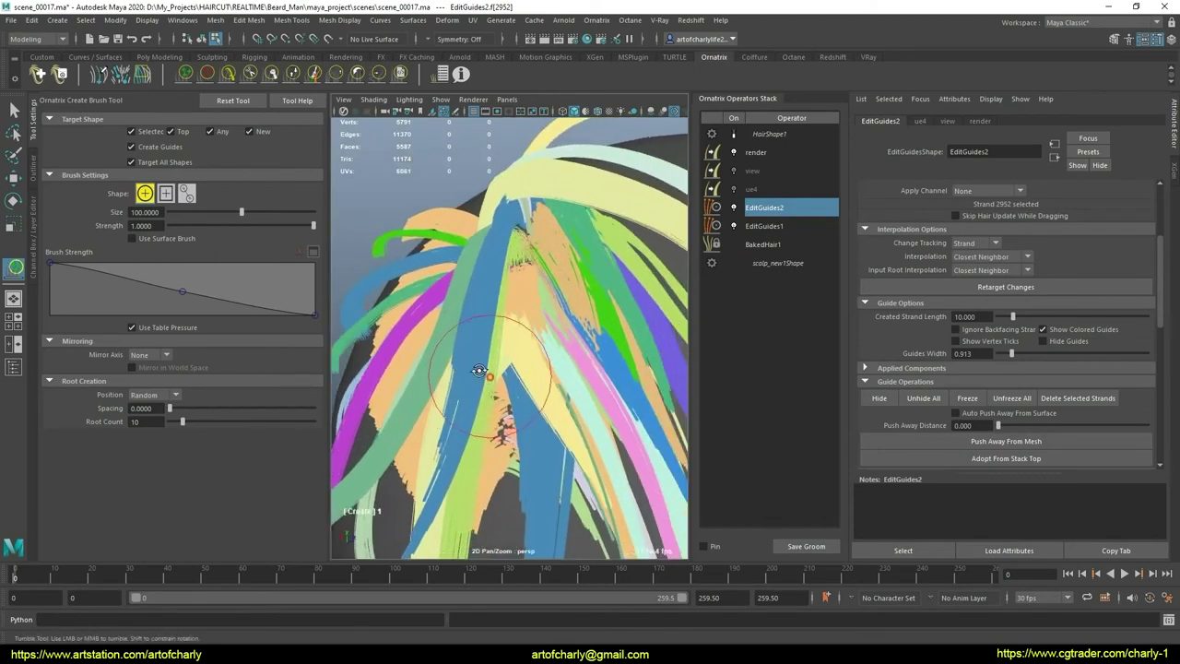
pyautogui.scroll(2, 488, 376)
pyautogui.press('q')
pyautogui.scroll(3, 501, 310)
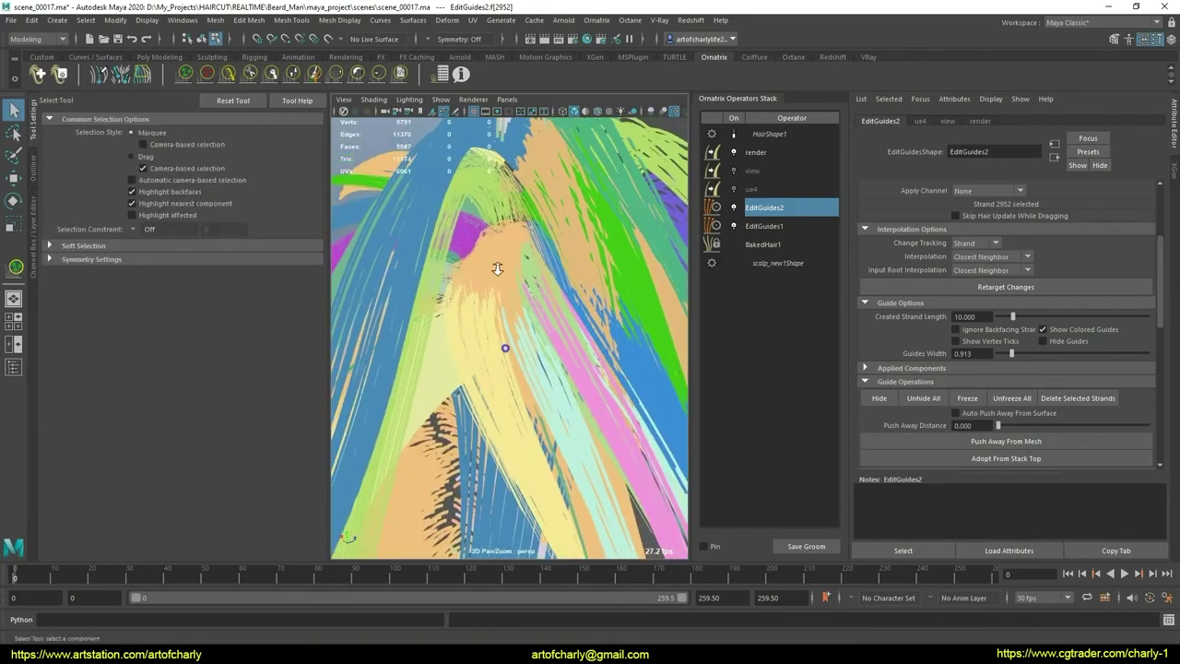
# Step: Marquee-select the bundle of 325 crown guide strands in the viewport
pyautogui.scroll(-4, 500, 266)
pyautogui.scroll(-3, 964, 308)
pyautogui.scroll(-5, 964, 308)
pyautogui.scroll(-3, 966, 403)
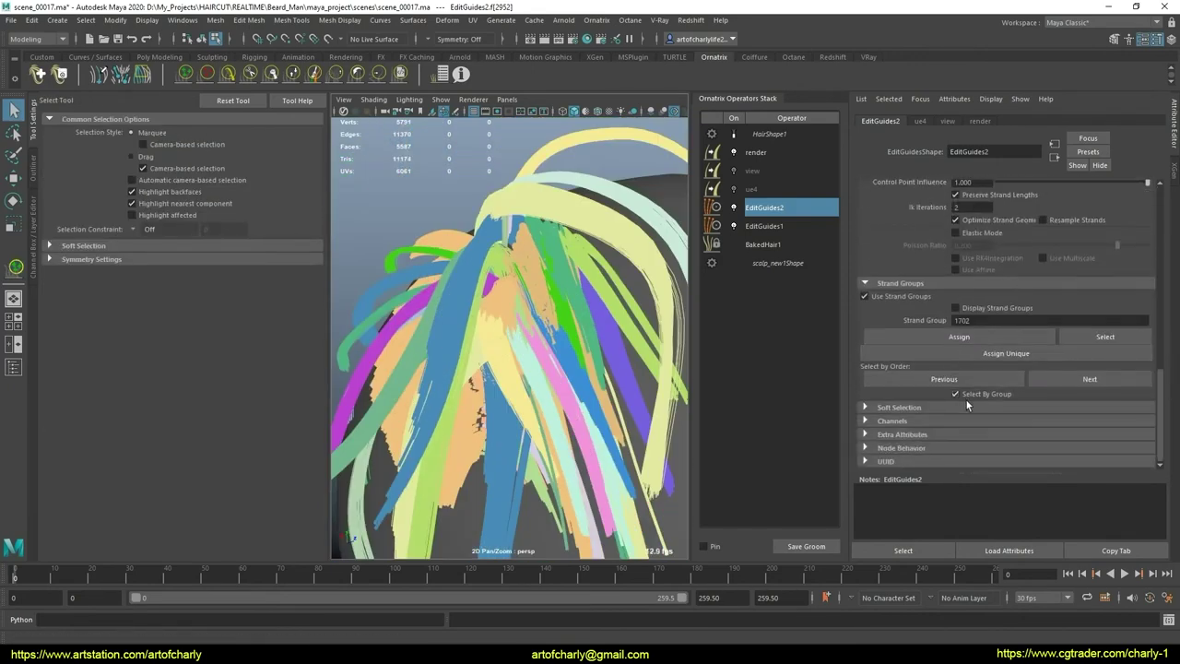
pyautogui.scroll(3, 537, 276)
pyautogui.scroll(2, 540, 329)
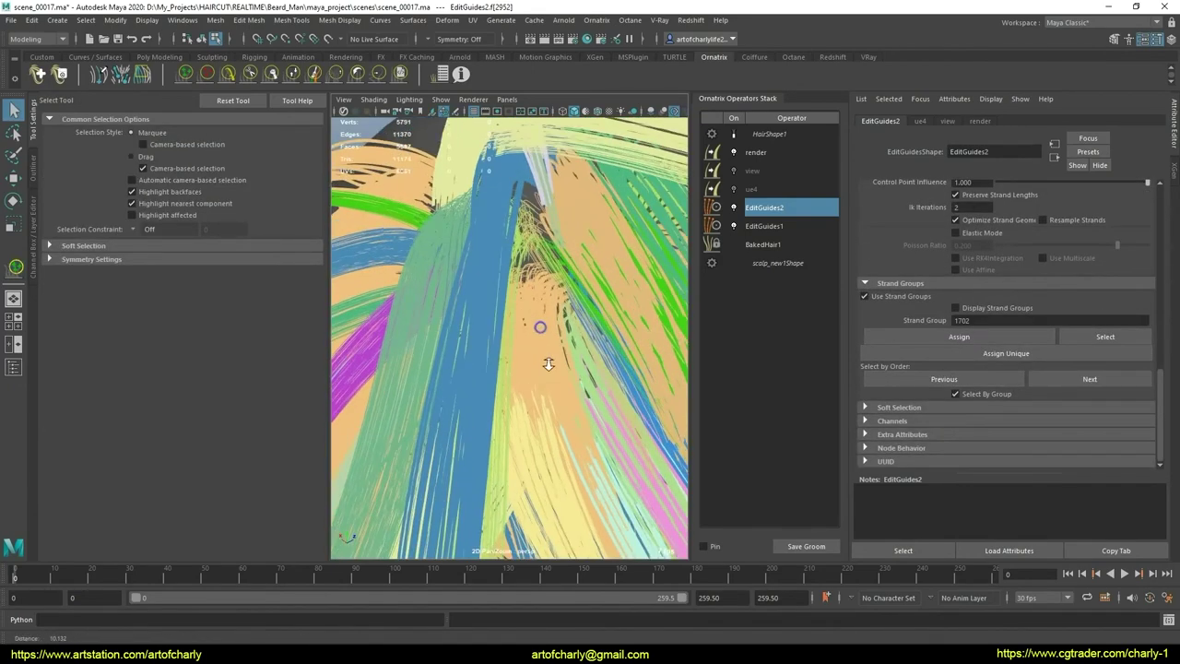
pyautogui.scroll(3, 983, 220)
pyautogui.scroll(4, 984, 220)
pyautogui.scroll(2, 967, 247)
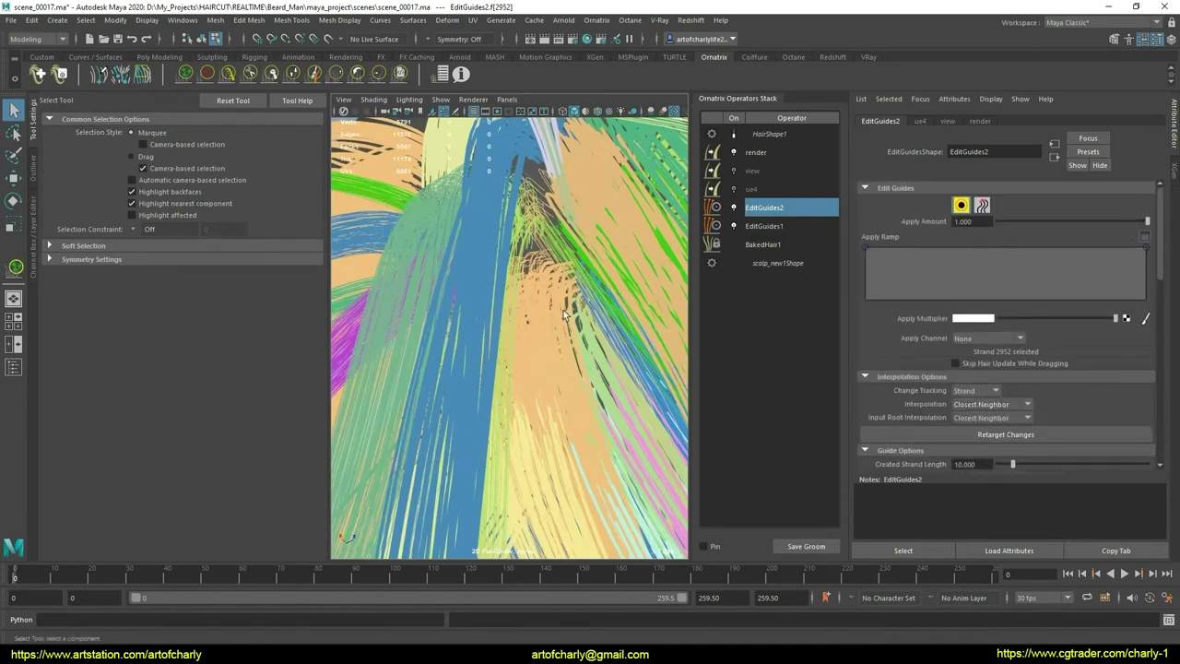
pyautogui.moveTo(565, 317); pyautogui.dragTo(569, 343)
# Step: Set Guides Width to 2.614 and activate the Comb Brush
pyautogui.scroll(-5, 564, 362)
pyautogui.scroll(2, 564, 362)
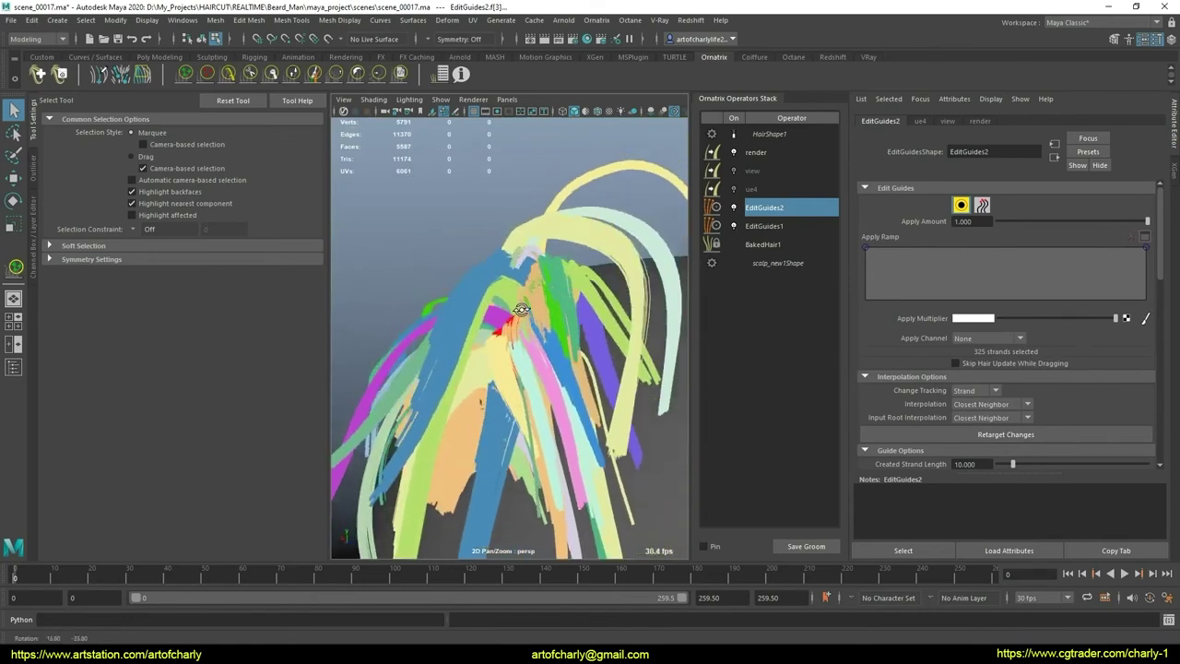
pyautogui.scroll(-3, 984, 346)
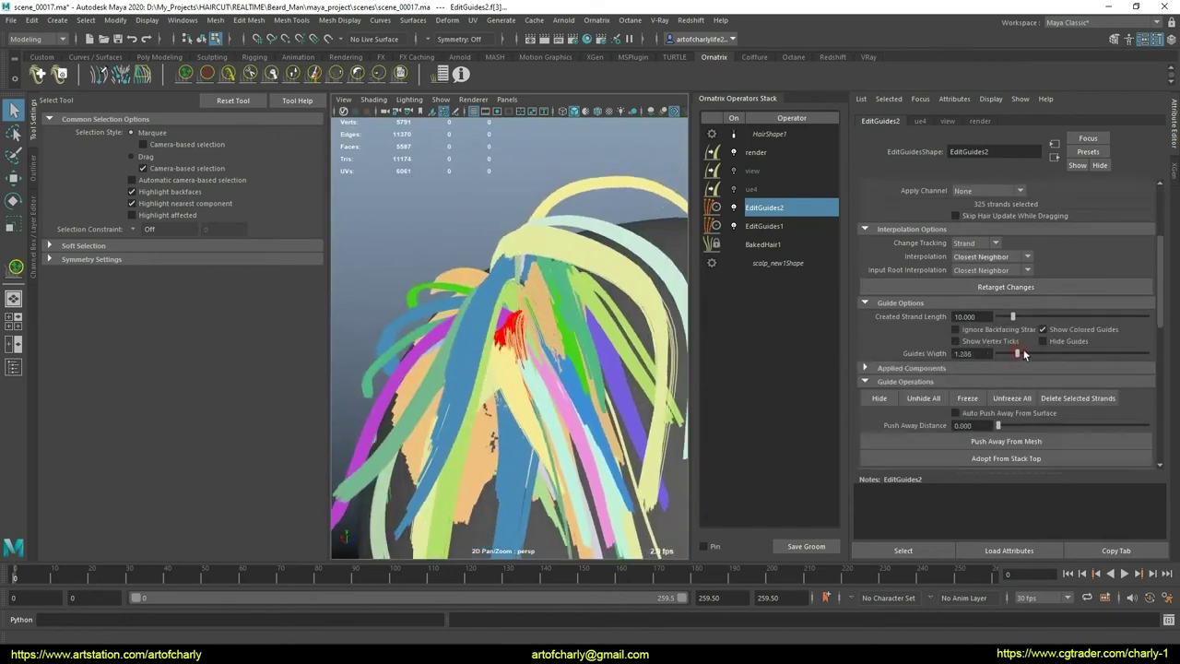
pyautogui.moveTo(1045, 352); pyautogui.dragTo(1037, 353)
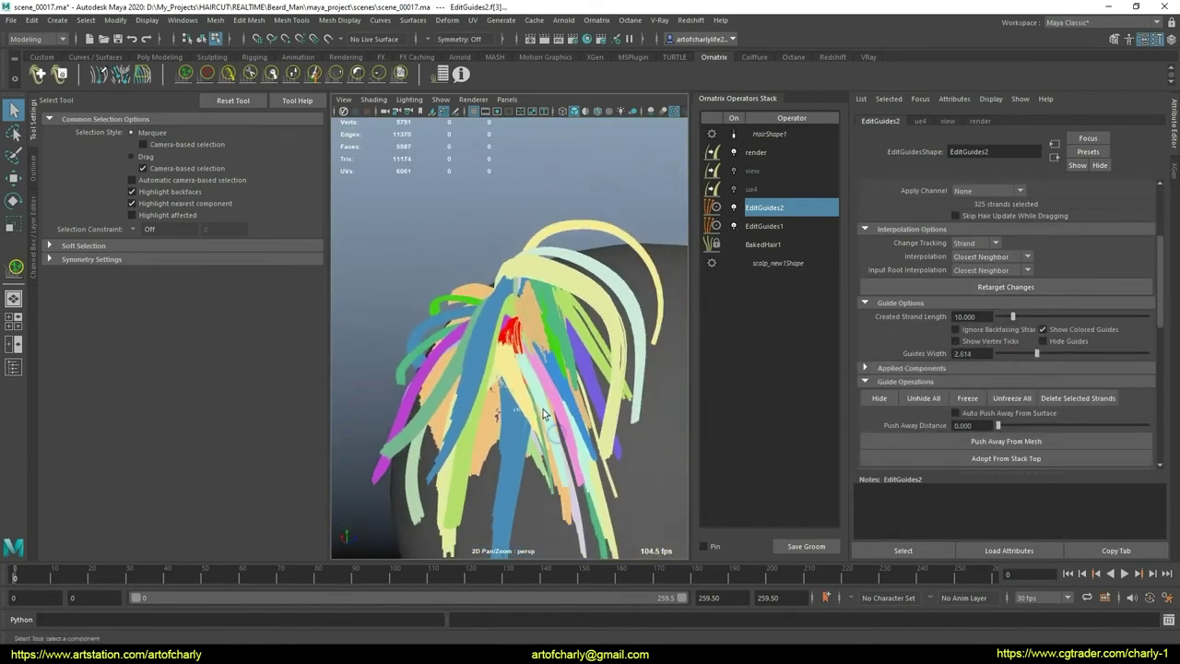
pyautogui.click(230, 75)
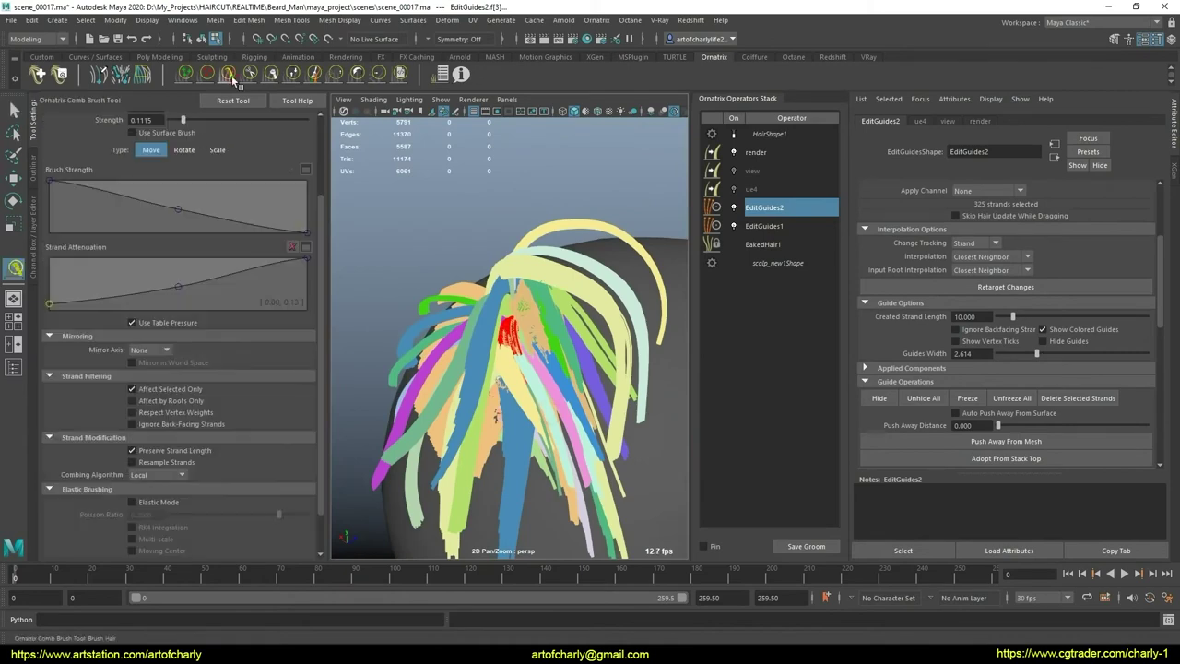
# Step: Comb the selected crown guides back over the head and lengthen them with GrowShrink
pyautogui.moveTo(520, 369); pyautogui.dragTo(514, 369)
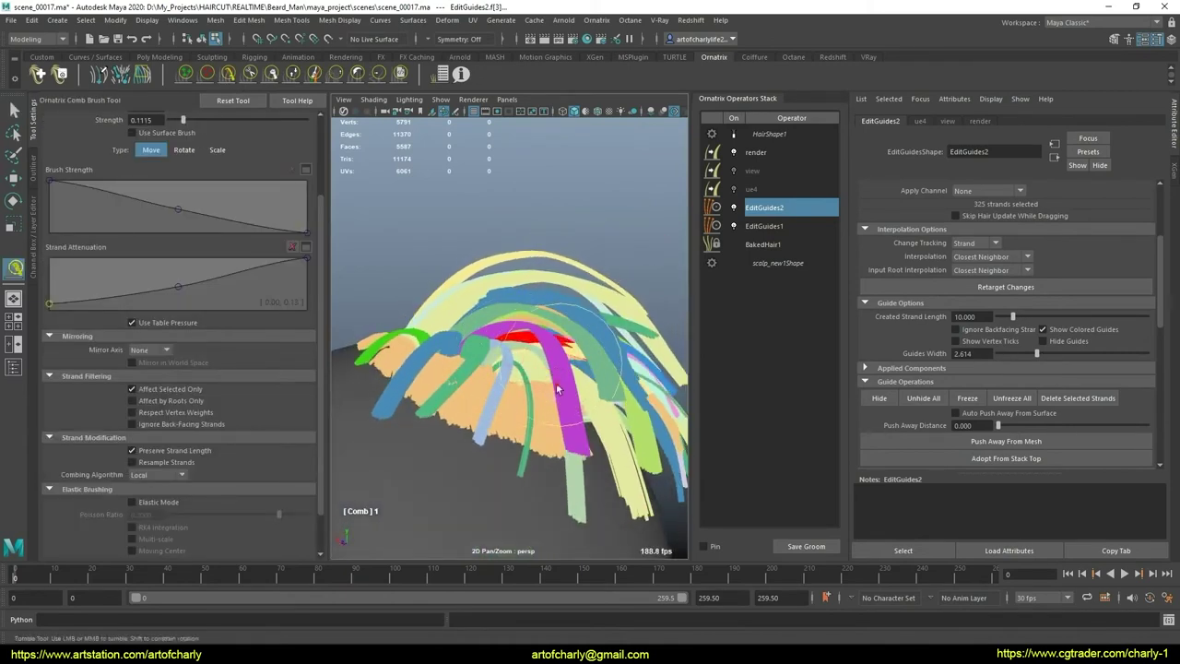
pyautogui.moveTo(577, 392)
pyautogui.mouseDown()
pyautogui.moveTo(528, 378)
pyautogui.moveTo(512, 422)
pyautogui.moveTo(578, 399)
pyautogui.moveTo(540, 415)
pyautogui.moveTo(508, 360)
pyautogui.mouseUp()
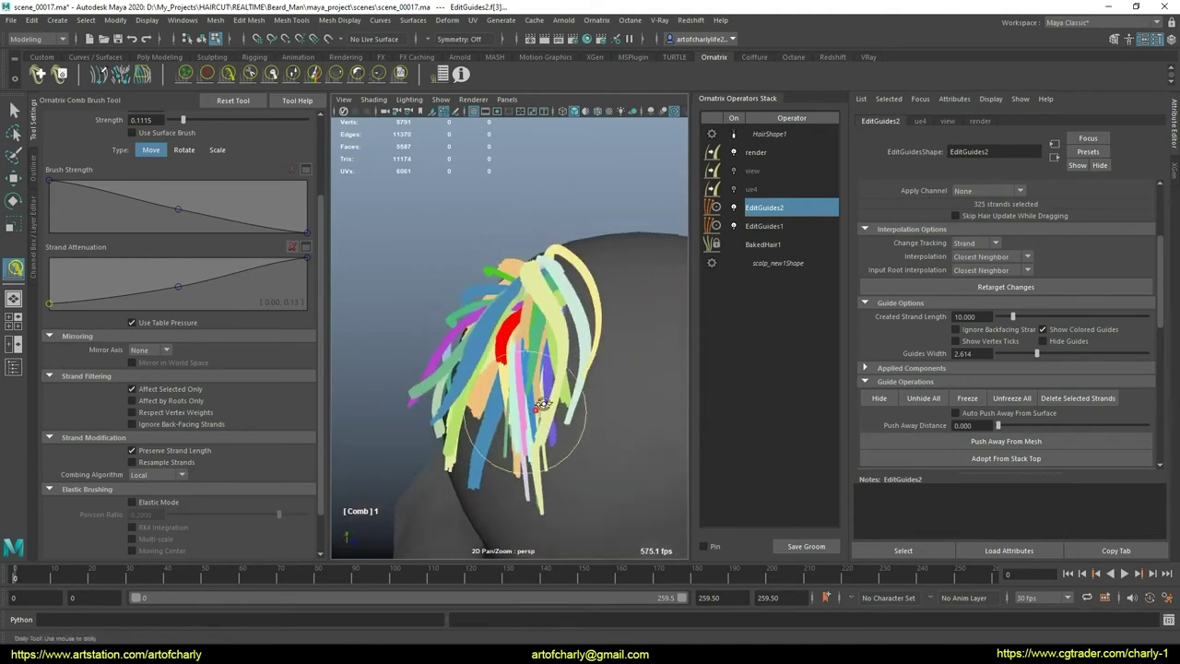
pyautogui.click(294, 74)
pyautogui.keyDown('alt'); pyautogui.moveTo(396, 224); pyautogui.dragTo(549, 367); pyautogui.keyUp('alt')
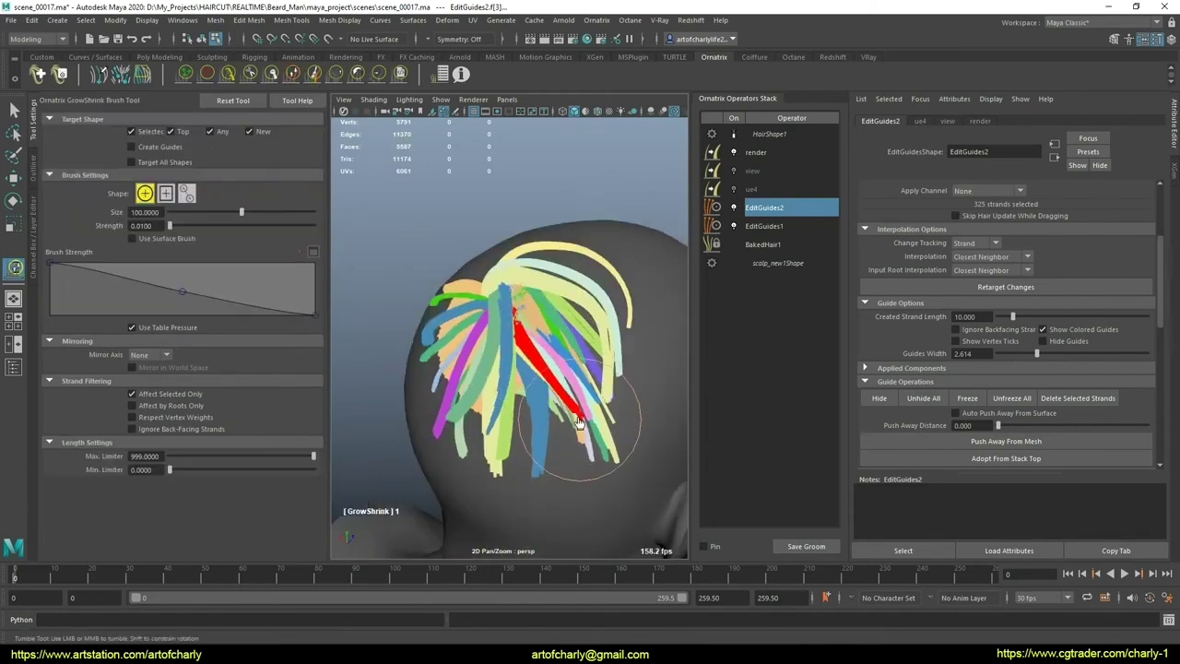
pyautogui.click(250, 75)
pyautogui.moveTo(375, 266)
pyautogui.keyDown('alt'); pyautogui.mouseDown()
pyautogui.moveTo(549, 369)
pyautogui.moveTo(643, 342)
pyautogui.moveTo(546, 388)
pyautogui.moveTo(468, 376)
pyautogui.mouseUp(); pyautogui.keyUp('alt')
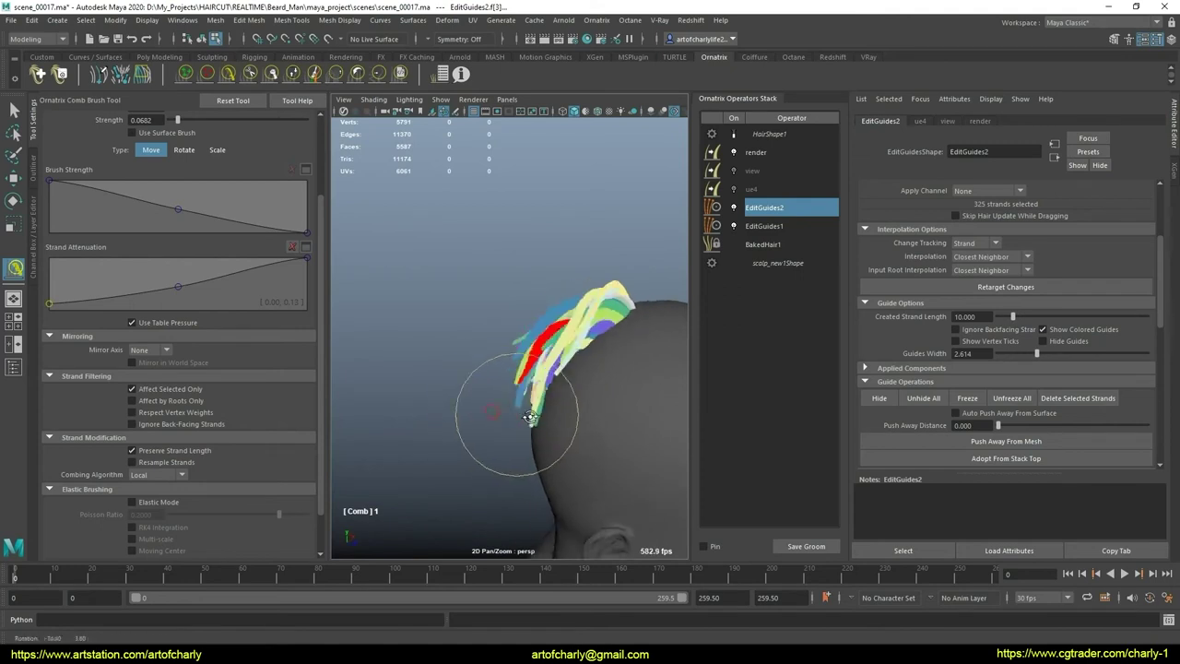
pyautogui.click(310, 72)
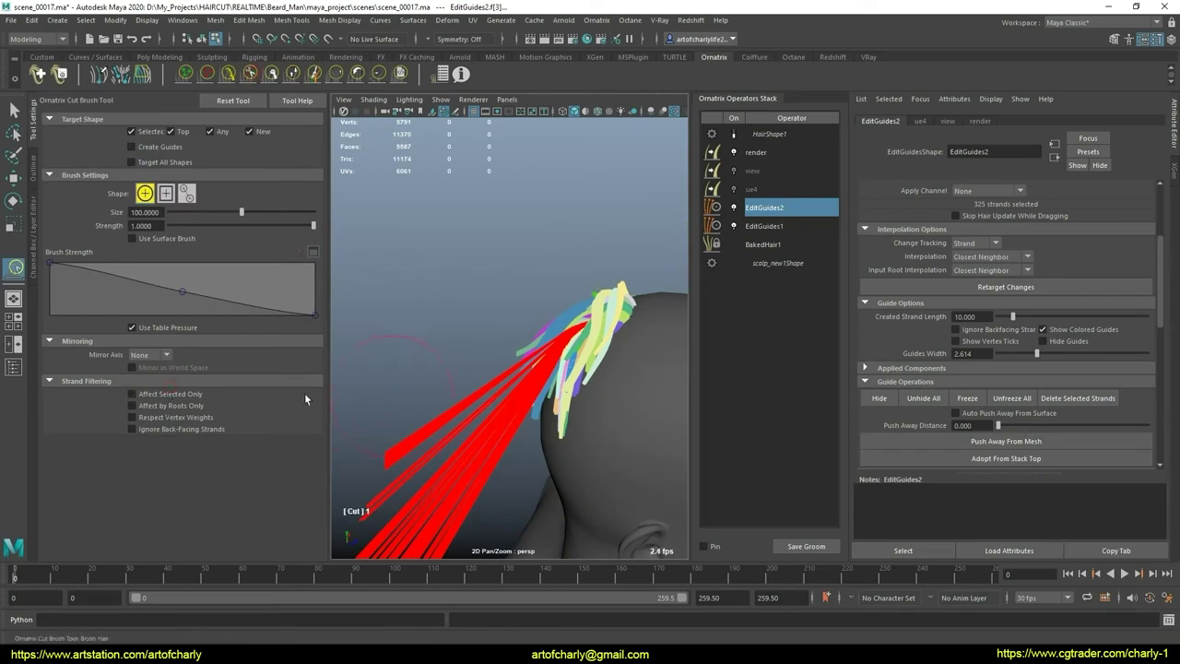
# Step: Trim the long red crown guides and clump them into a spike with the DemoClump User Brush
pyautogui.keyDown('alt'); pyautogui.moveTo(369, 350); pyautogui.dragTo(478, 357); pyautogui.keyUp('alt')
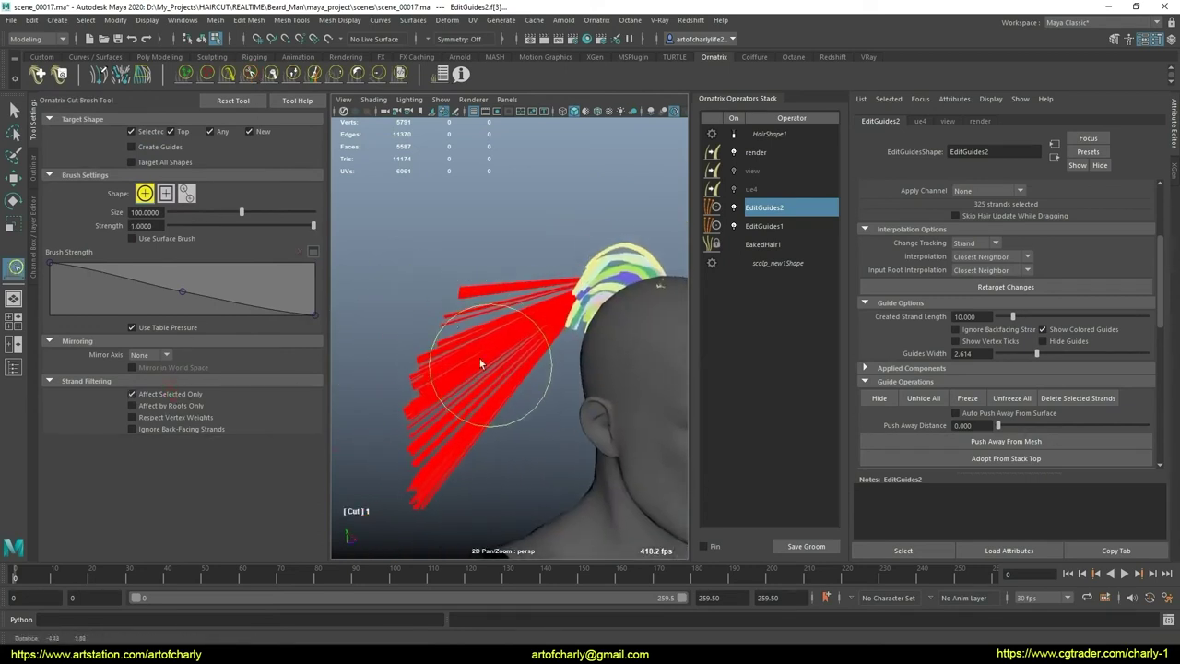
pyautogui.click(400, 74)
pyautogui.scroll(-2, 321, 487)
pyautogui.scroll(-2, 258, 502)
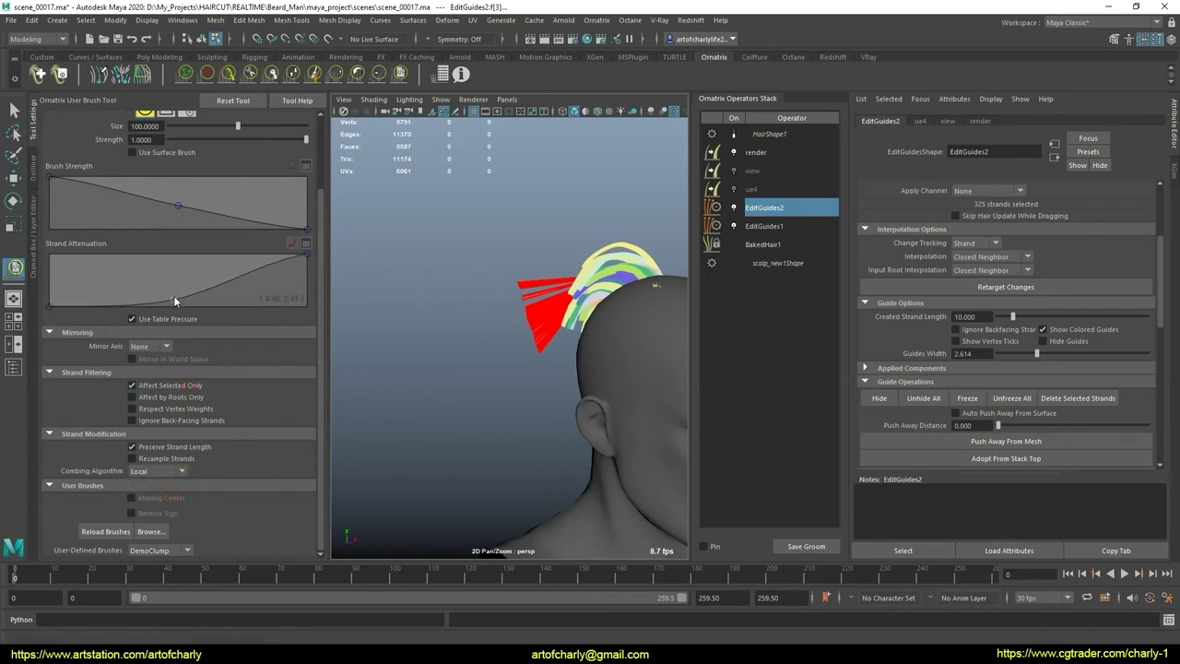
pyautogui.scroll(3, 501, 347)
pyautogui.scroll(2, 527, 279)
pyautogui.moveTo(544, 357)
pyautogui.mouseDown()
pyautogui.moveTo(557, 387)
pyautogui.moveTo(531, 367)
pyautogui.mouseUp()
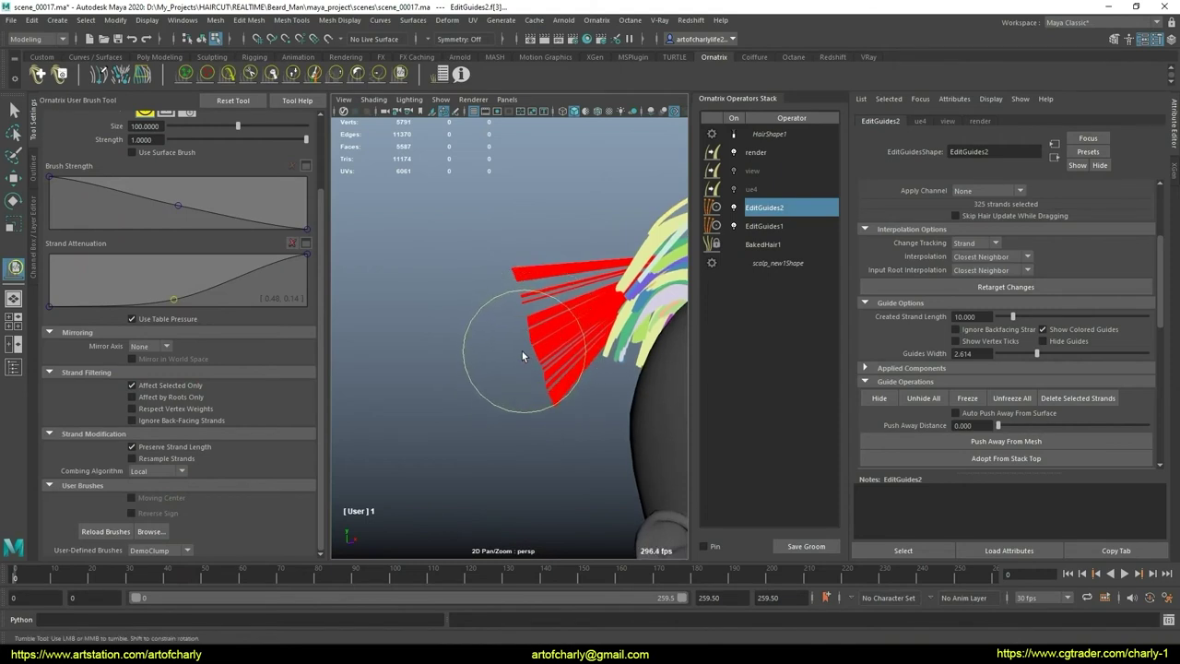
pyautogui.scroll(-3, 521, 356)
pyautogui.scroll(-2, 520, 350)
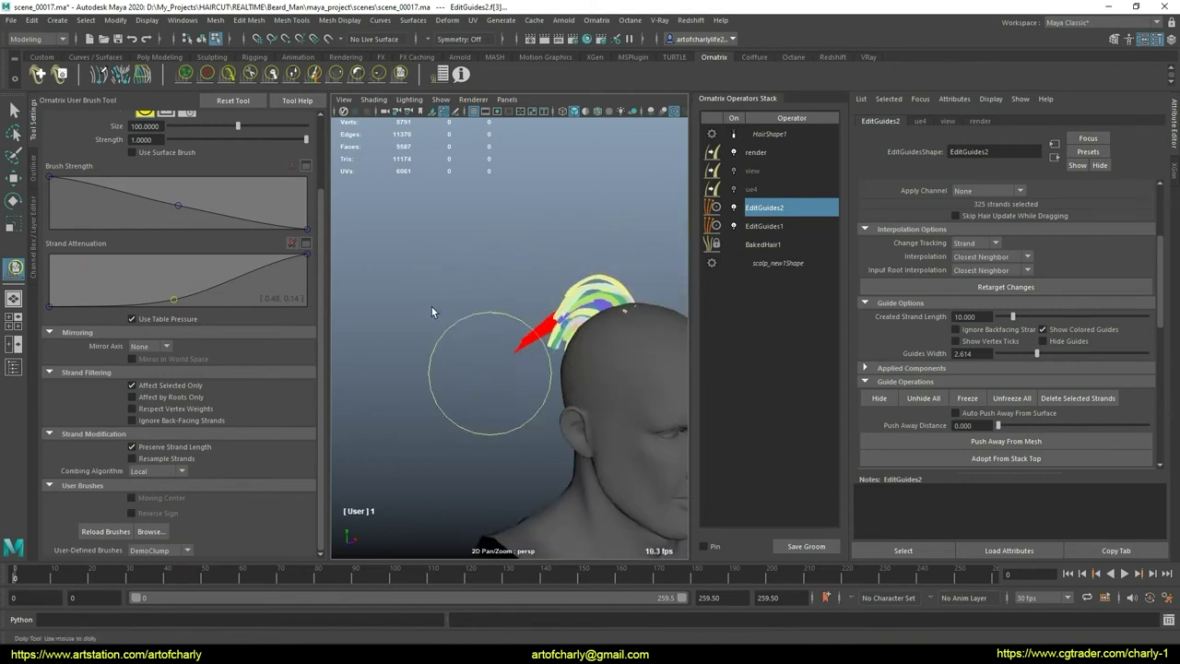
pyautogui.click(229, 74)
pyautogui.keyDown('alt'); pyautogui.moveTo(422, 184); pyautogui.dragTo(561, 342); pyautogui.keyUp('alt')
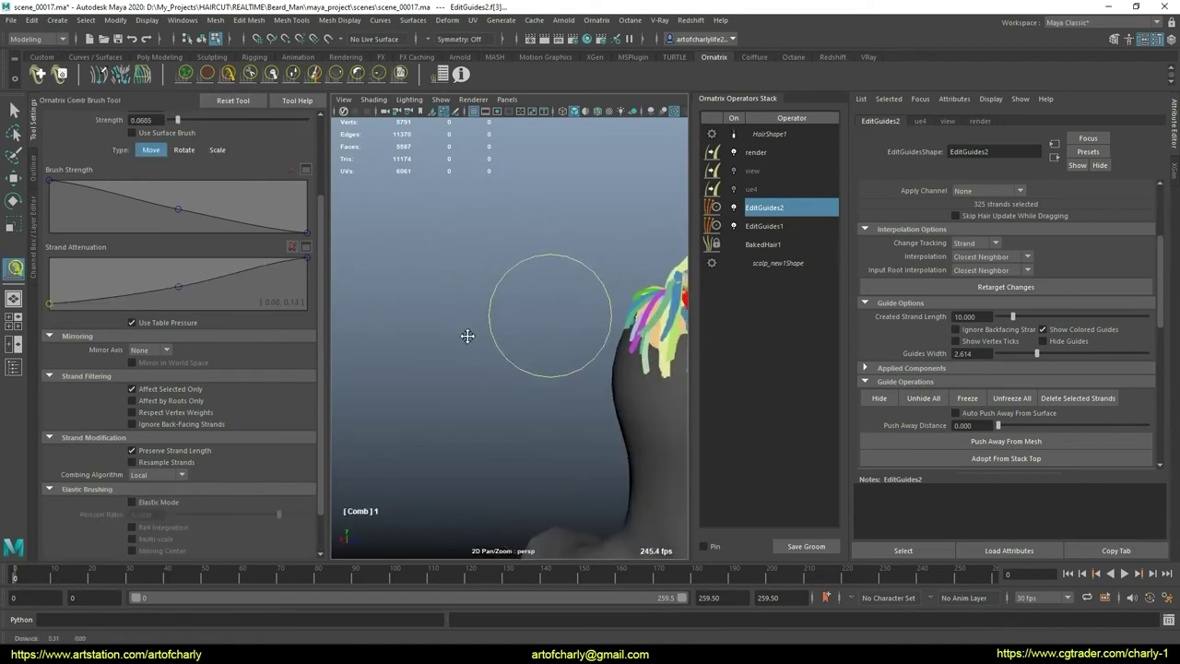
# Step: Switch to the GrowShrink Brush and orbit to view the crown from above and the side
pyautogui.keyDown('alt'); pyautogui.moveTo(467, 335); pyautogui.dragTo(556, 331); pyautogui.keyUp('alt')
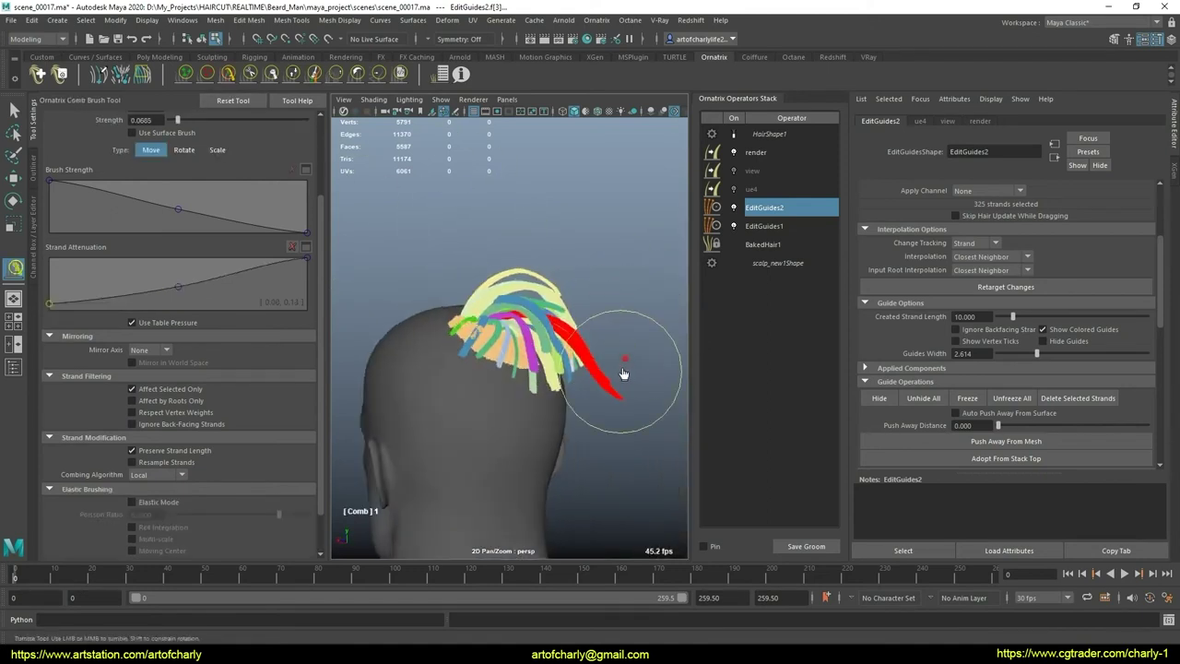
pyautogui.moveTo(619, 354)
pyautogui.keyDown('alt'); pyautogui.mouseDown()
pyautogui.moveTo(560, 395)
pyautogui.moveTo(558, 356)
pyautogui.moveTo(605, 329)
pyautogui.moveTo(593, 322)
pyautogui.mouseUp(); pyautogui.keyUp('alt')
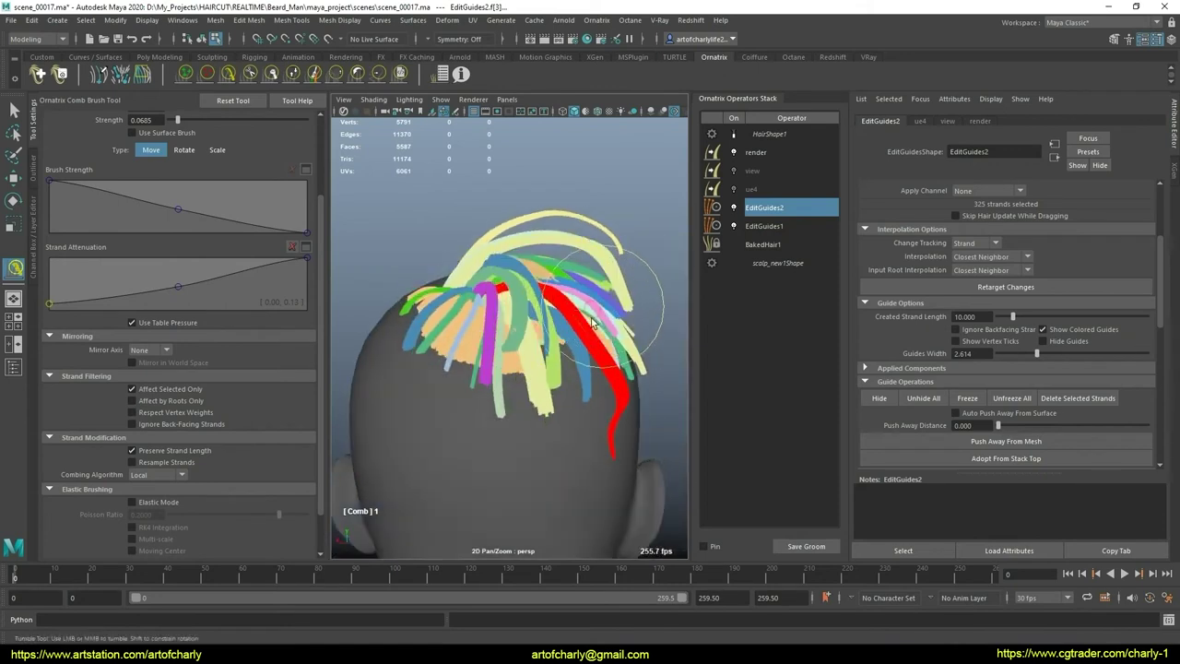
pyautogui.click(293, 78)
pyautogui.keyDown('alt'); pyautogui.moveTo(612, 482); pyautogui.dragTo(532, 367); pyautogui.keyUp('alt')
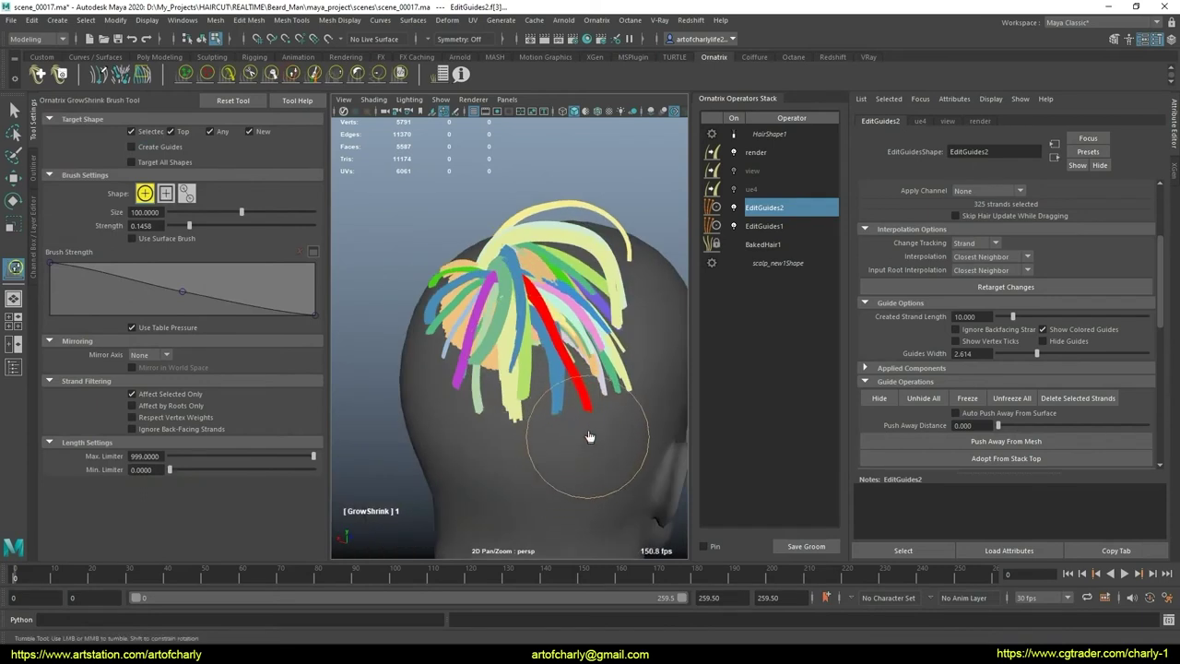
pyautogui.moveTo(590, 429)
pyautogui.keyDown('alt'); pyautogui.mouseDown()
pyautogui.moveTo(626, 342)
pyautogui.moveTo(566, 396)
pyautogui.moveTo(495, 388)
pyautogui.mouseUp(); pyautogui.keyUp('alt')
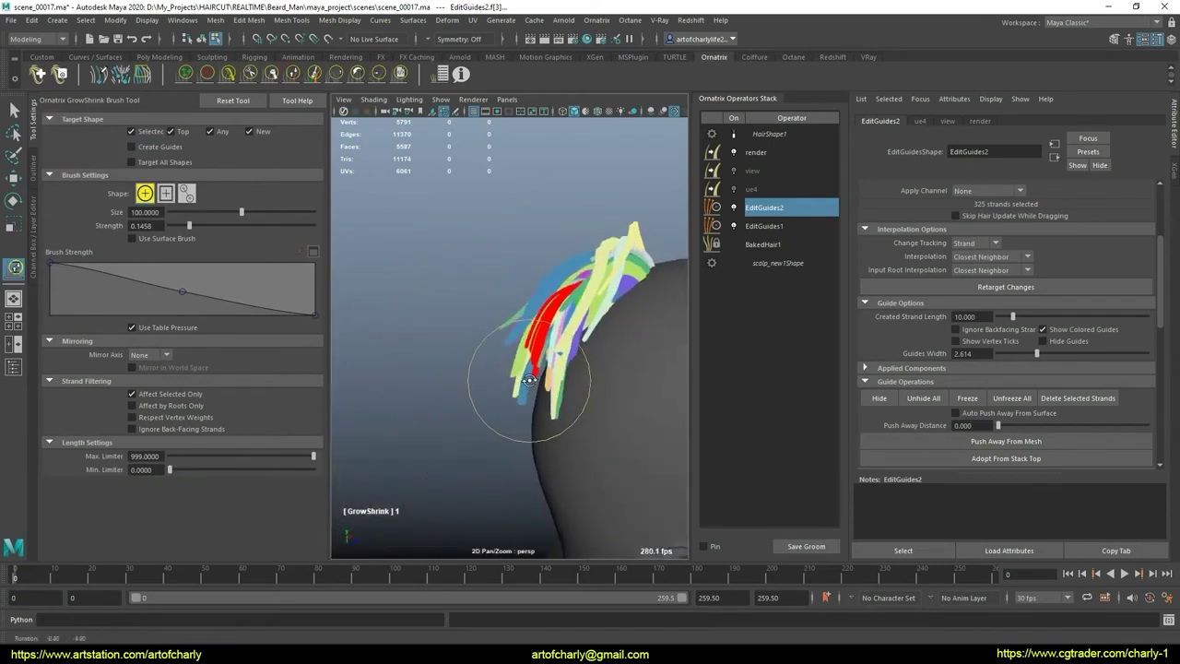
# Step: Comb the crown strands into outward arcs around the whorl, then return to the Select Tool
pyautogui.click(227, 73)
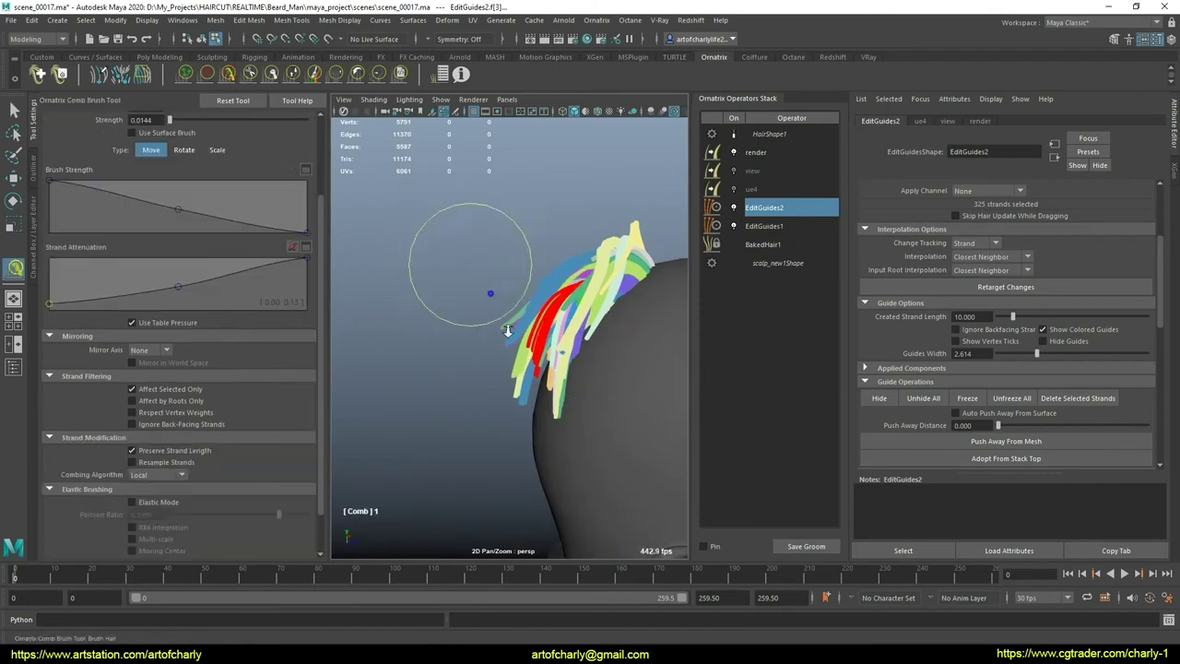
pyautogui.moveTo(489, 295)
pyautogui.keyDown('alt'); pyautogui.mouseDown()
pyautogui.moveTo(542, 383)
pyautogui.moveTo(541, 341)
pyautogui.moveTo(633, 321)
pyautogui.moveTo(503, 340)
pyautogui.moveTo(636, 305)
pyautogui.moveTo(559, 385)
pyautogui.moveTo(419, 341)
pyautogui.moveTo(565, 356)
pyautogui.mouseUp(); pyautogui.keyUp('alt')
pyautogui.moveTo(566, 356)
pyautogui.keyDown('alt'); pyautogui.mouseDown(button='right')
pyautogui.moveTo(460, 342)
pyautogui.moveTo(563, 372)
pyautogui.mouseUp(button='right'); pyautogui.keyUp('alt')
pyautogui.keyDown('alt'); pyautogui.moveTo(564, 373); pyautogui.dragTo(567, 350); pyautogui.keyUp('alt')
pyautogui.scroll(-5, 572, 394)
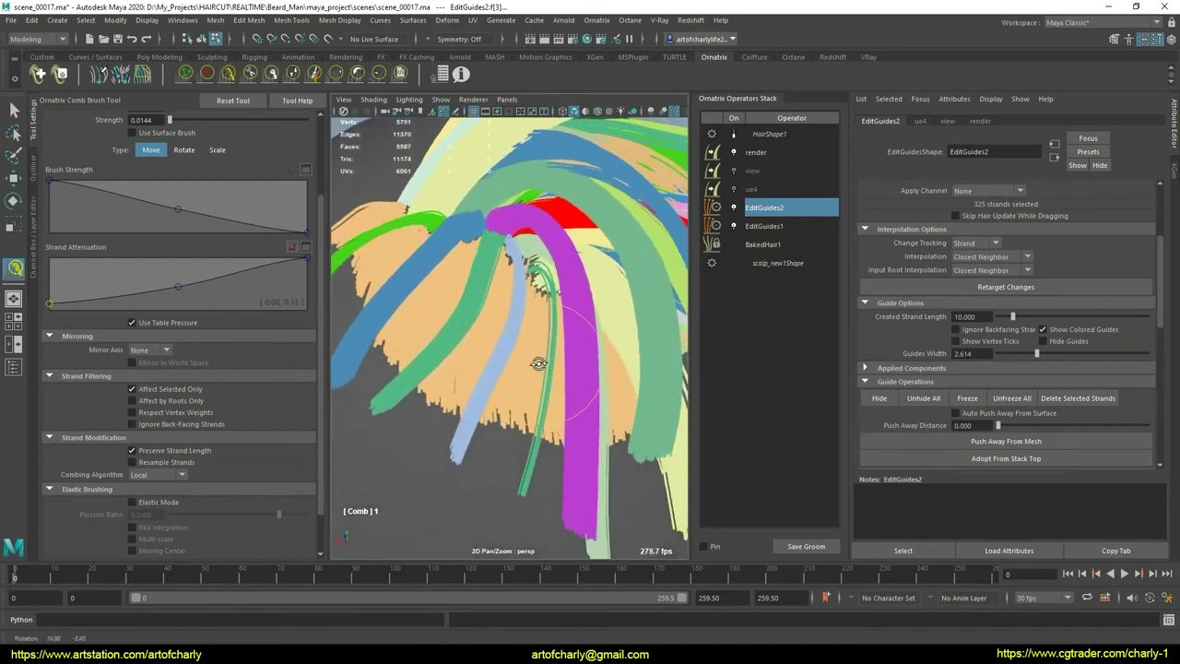
pyautogui.moveTo(573, 395)
pyautogui.keyDown('alt'); pyautogui.mouseDown()
pyautogui.moveTo(499, 353)
pyautogui.moveTo(576, 405)
pyautogui.moveTo(559, 414)
pyautogui.moveTo(580, 380)
pyautogui.moveTo(543, 397)
pyautogui.moveTo(548, 432)
pyautogui.mouseUp(); pyautogui.keyUp('alt')
pyautogui.scroll(5, 562, 404)
pyautogui.scroll(-3, 544, 396)
pyautogui.scroll(4, 547, 431)
pyautogui.scroll(-3, 548, 432)
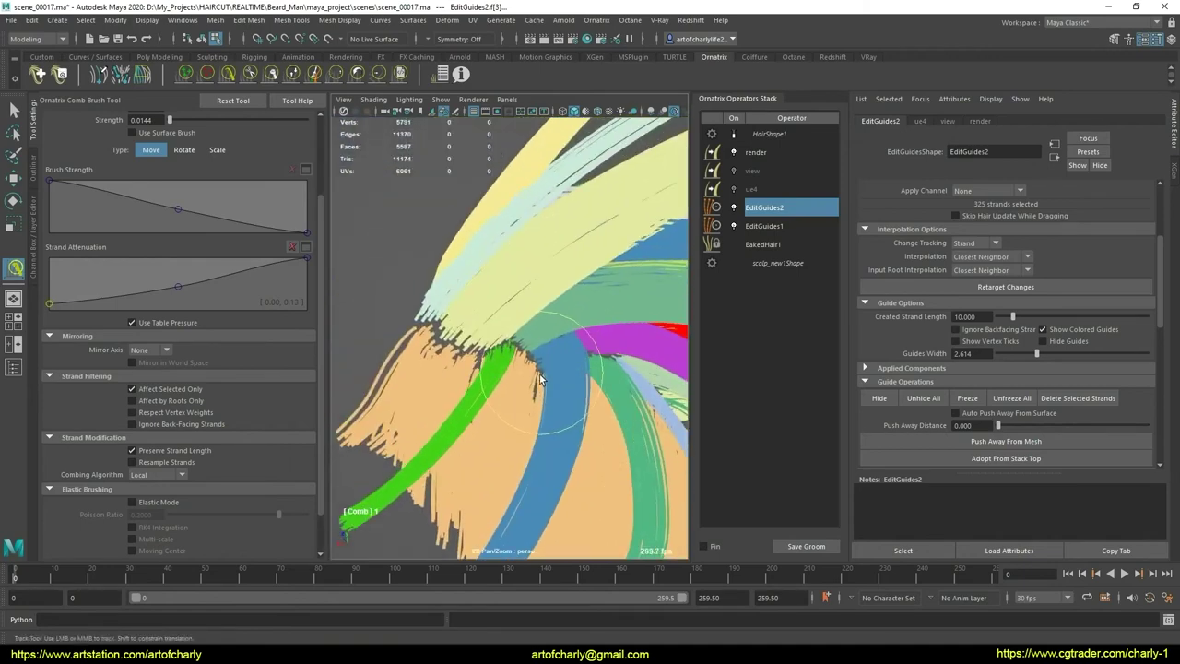
pyautogui.press('q')
pyautogui.scroll(4, 542, 347)
pyautogui.keyDown('alt'); pyautogui.moveTo(543, 346); pyautogui.dragTo(540, 354); pyautogui.keyUp('alt')
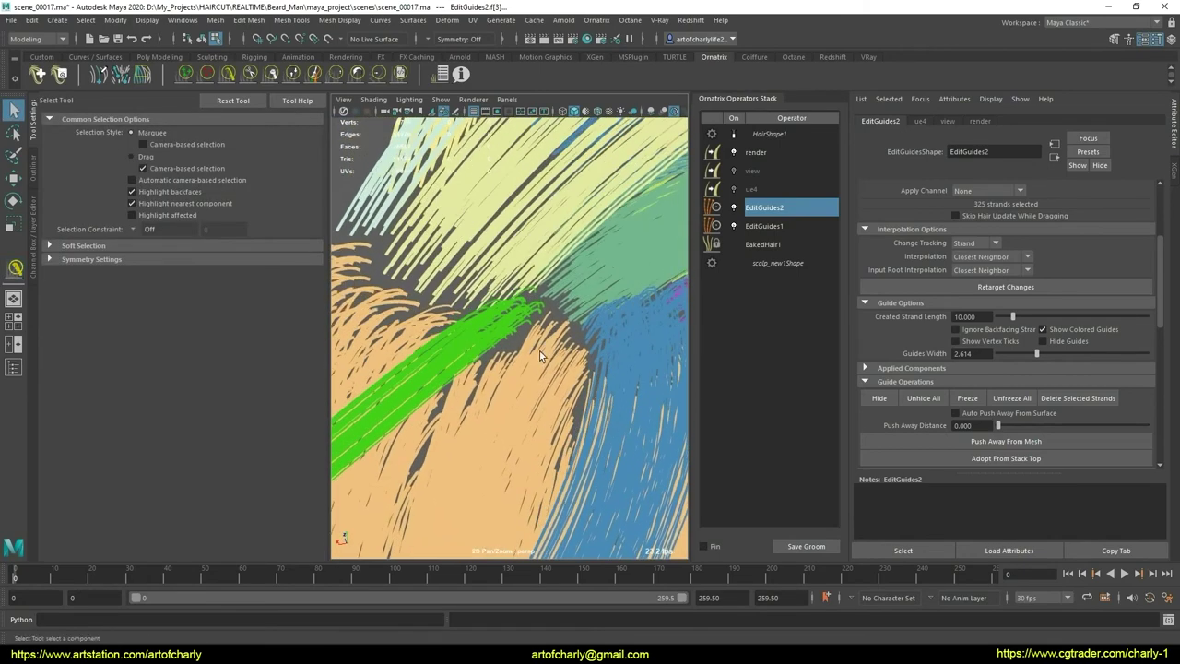
# Step: Use F8 to select the short horizontal strands above the green guide and enable Select Hair
pyautogui.press('F8')
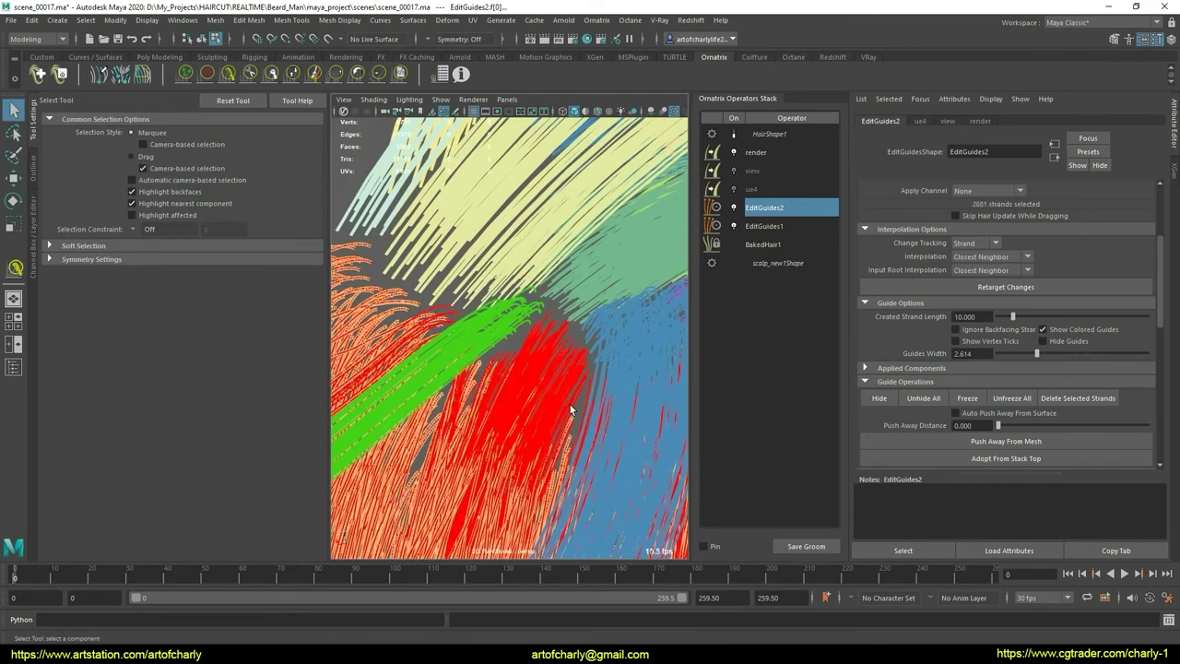
pyautogui.keyDown('alt'); pyautogui.moveTo(568, 403); pyautogui.dragTo(522, 294); pyautogui.keyUp('alt')
pyautogui.scroll(-5, 886, 322)
pyautogui.scroll(-5, 943, 357)
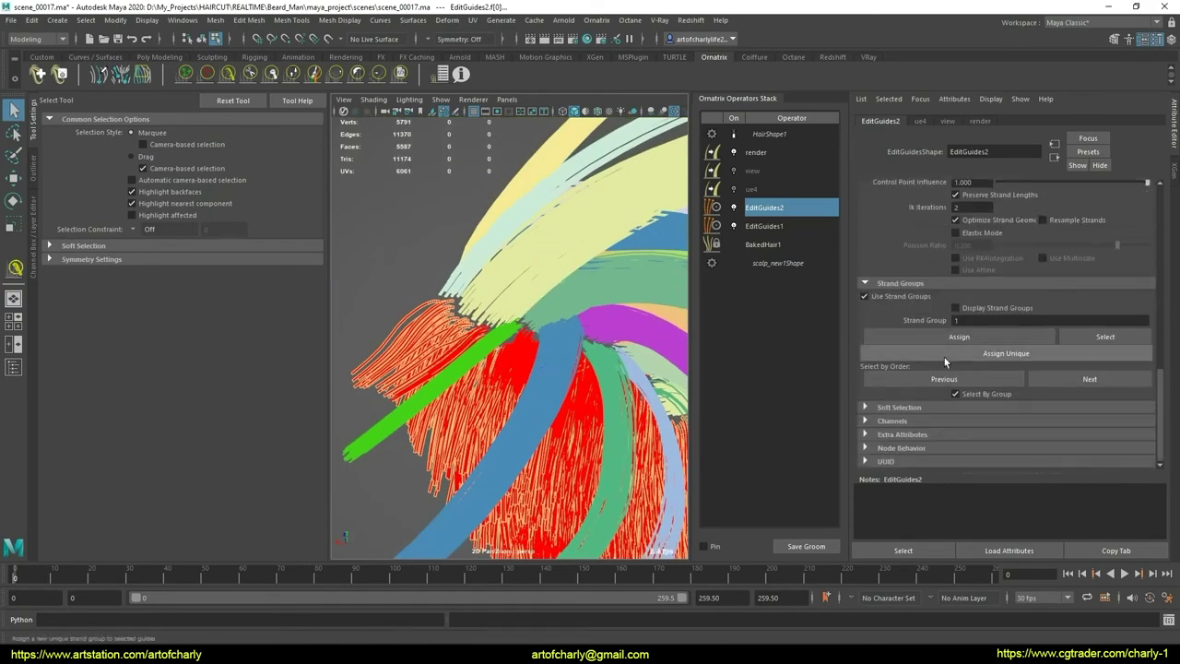
pyautogui.scroll(3, 507, 353)
pyautogui.scroll(2, 537, 359)
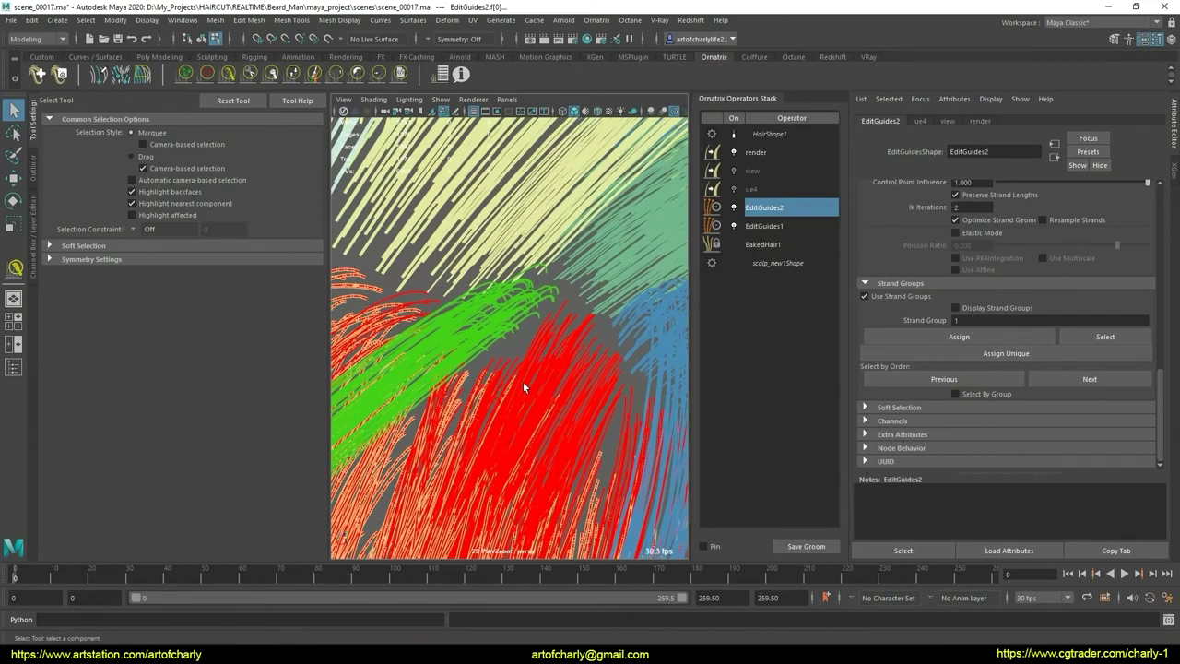
pyautogui.moveTo(543, 337)
pyautogui.keyDown('alt'); pyautogui.mouseDown()
pyautogui.moveTo(566, 324)
pyautogui.moveTo(599, 247)
pyautogui.moveTo(409, 377)
pyautogui.mouseUp(); pyautogui.keyUp('alt')
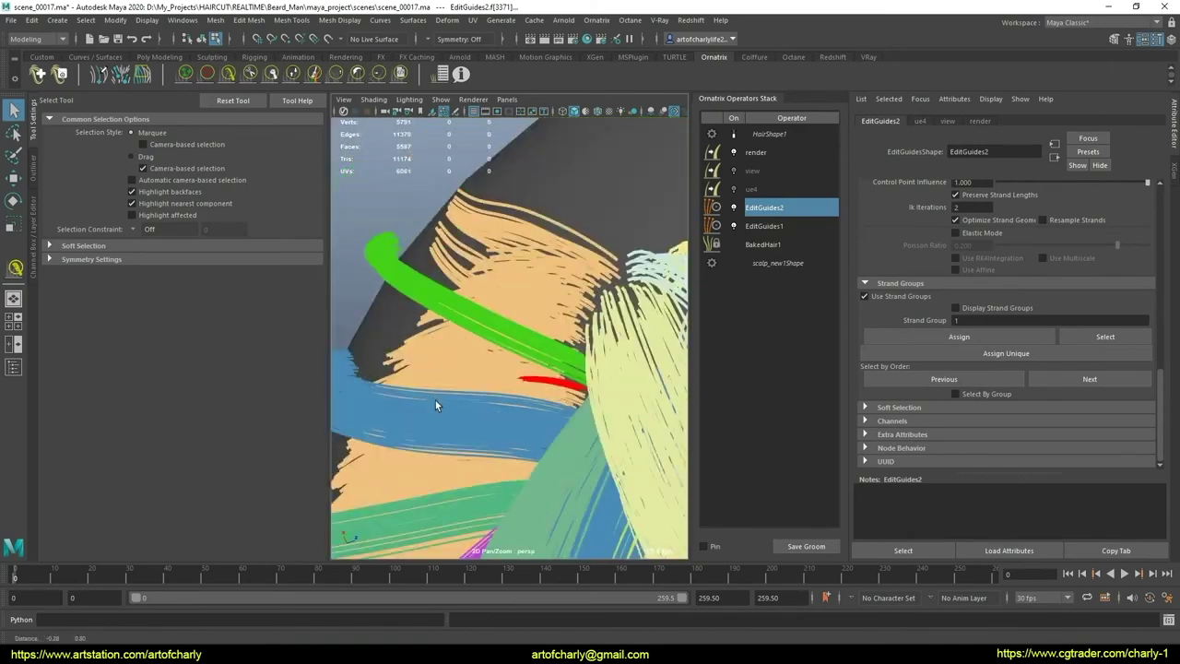
pyautogui.keyDown('alt'); pyautogui.moveTo(410, 377); pyautogui.dragTo(456, 204); pyautogui.keyUp('alt')
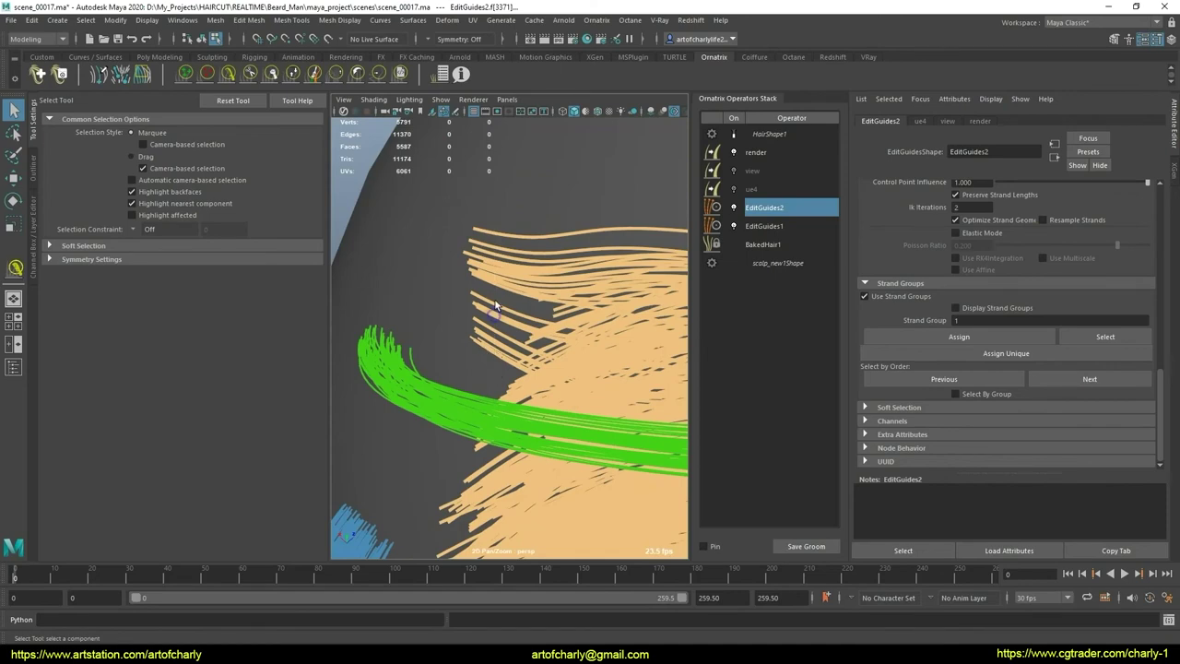
pyautogui.keyDown('alt'); pyautogui.moveTo(481, 301); pyautogui.dragTo(490, 327, button='right'); pyautogui.keyUp('alt')
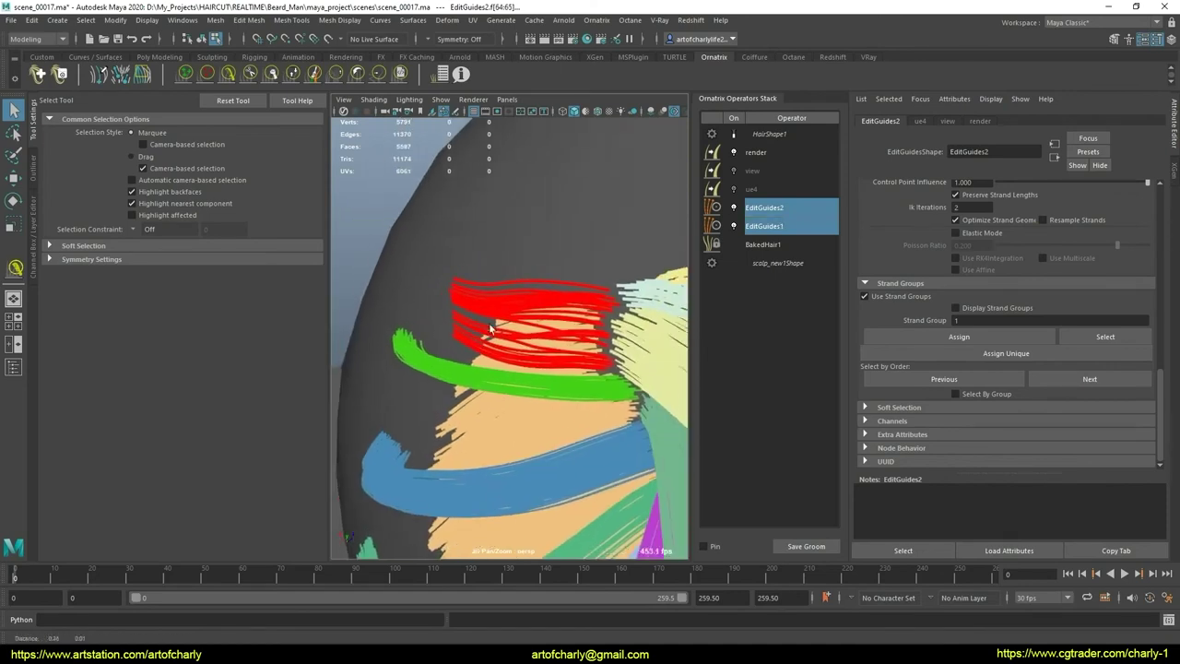
pyautogui.scroll(5, 955, 204)
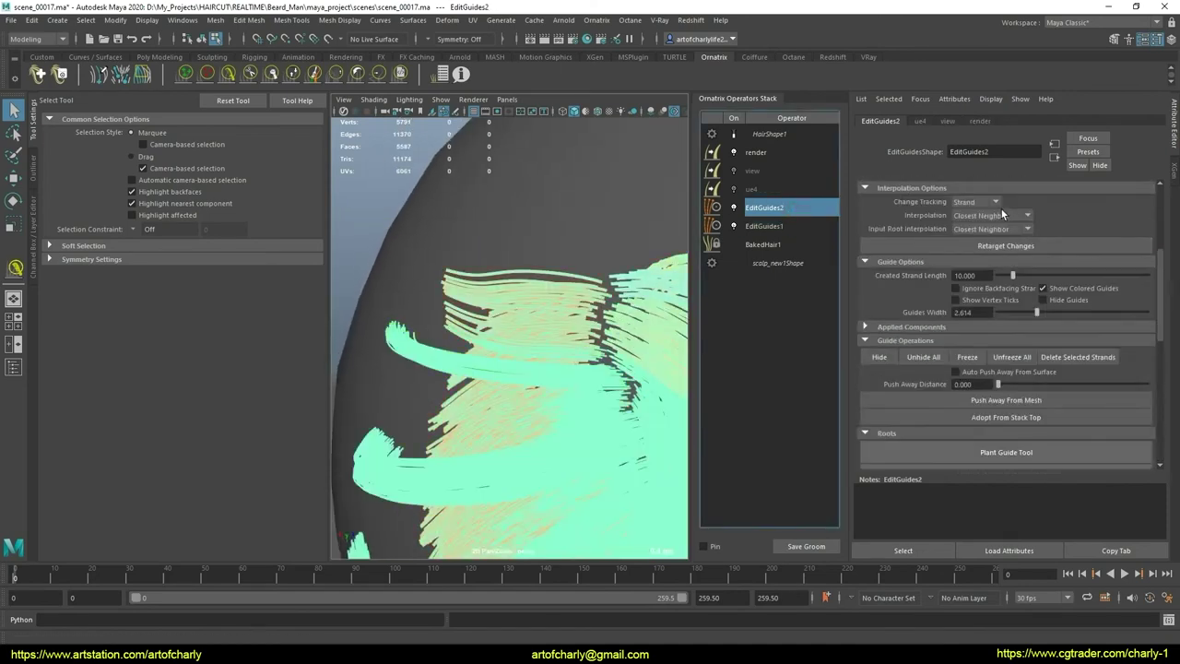
pyautogui.scroll(5, 977, 218)
pyautogui.click(964, 209)
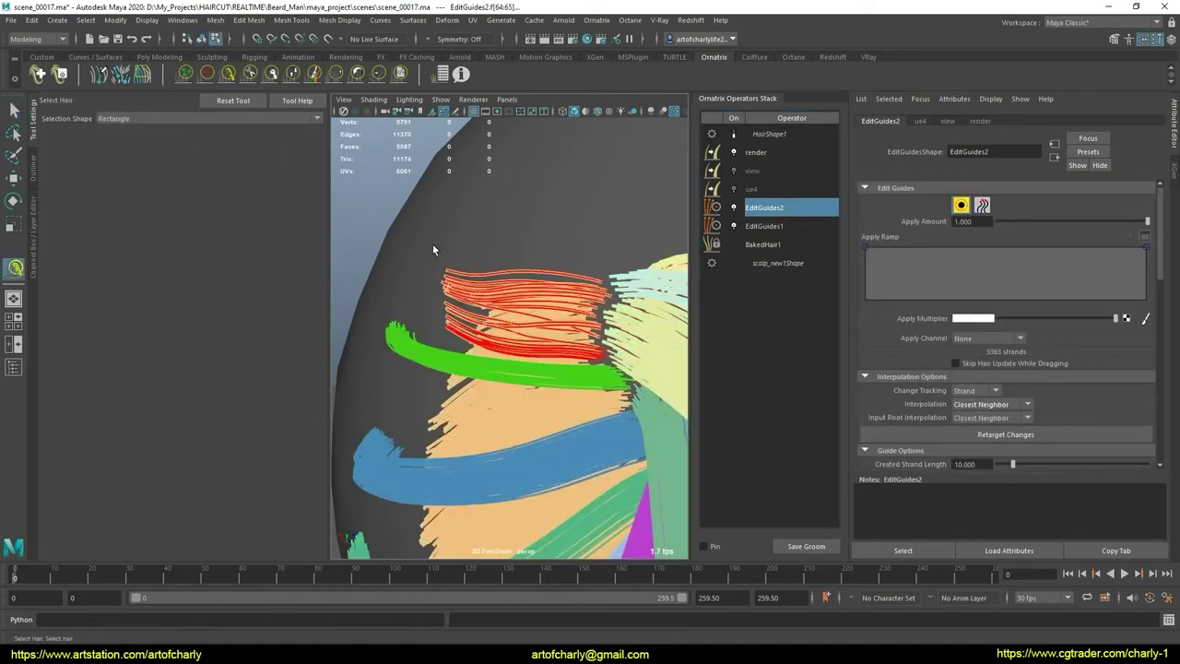
# Step: Assign the chosen crown strands to strand group 1800 and tick Select By Group
pyautogui.moveTo(474, 341)
pyautogui.keyDown('alt'); pyautogui.mouseDown()
pyautogui.moveTo(498, 308)
pyautogui.moveTo(538, 318)
pyautogui.moveTo(527, 335)
pyautogui.moveTo(435, 319)
pyautogui.moveTo(527, 350)
pyautogui.mouseUp(); pyautogui.keyUp('alt')
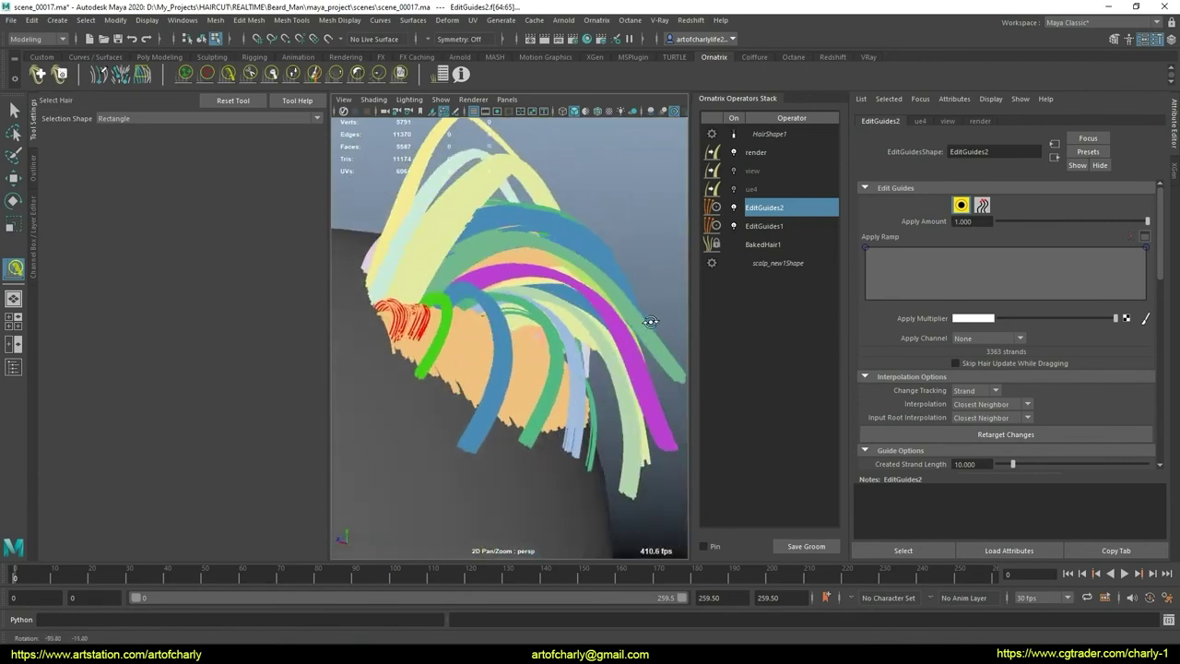
pyautogui.keyDown('alt'); pyautogui.moveTo(526, 350); pyautogui.dragTo(423, 401, button='right'); pyautogui.keyUp('alt')
pyautogui.scroll(-10, 1025, 348)
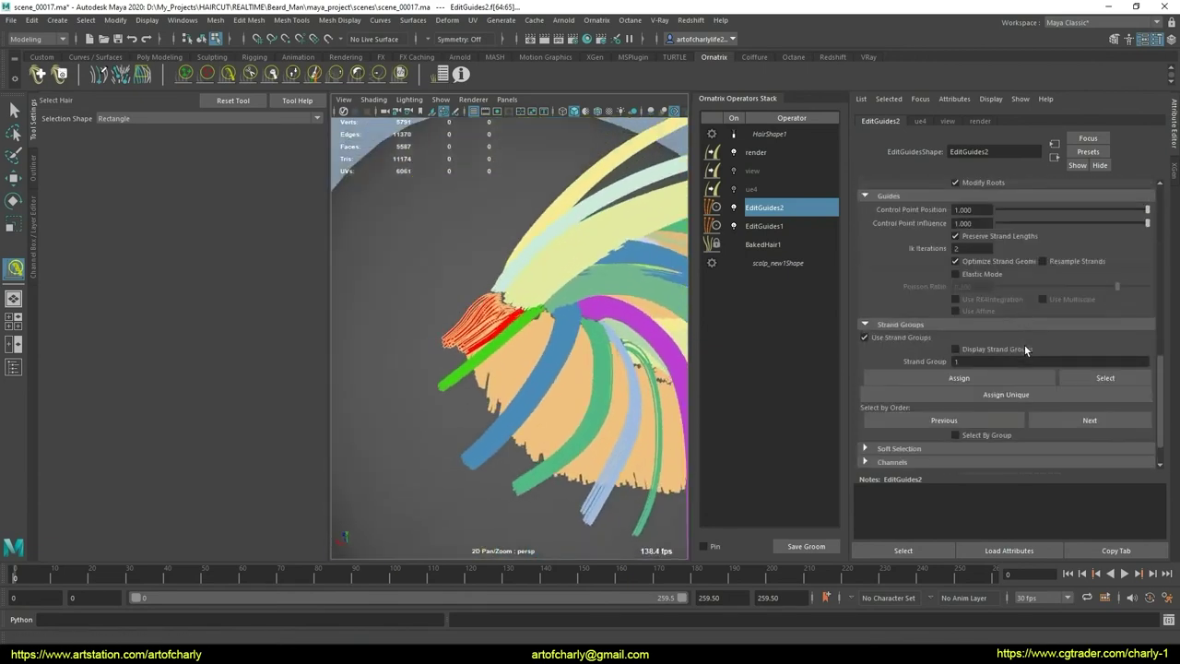
pyautogui.scroll(-2, 1018, 356)
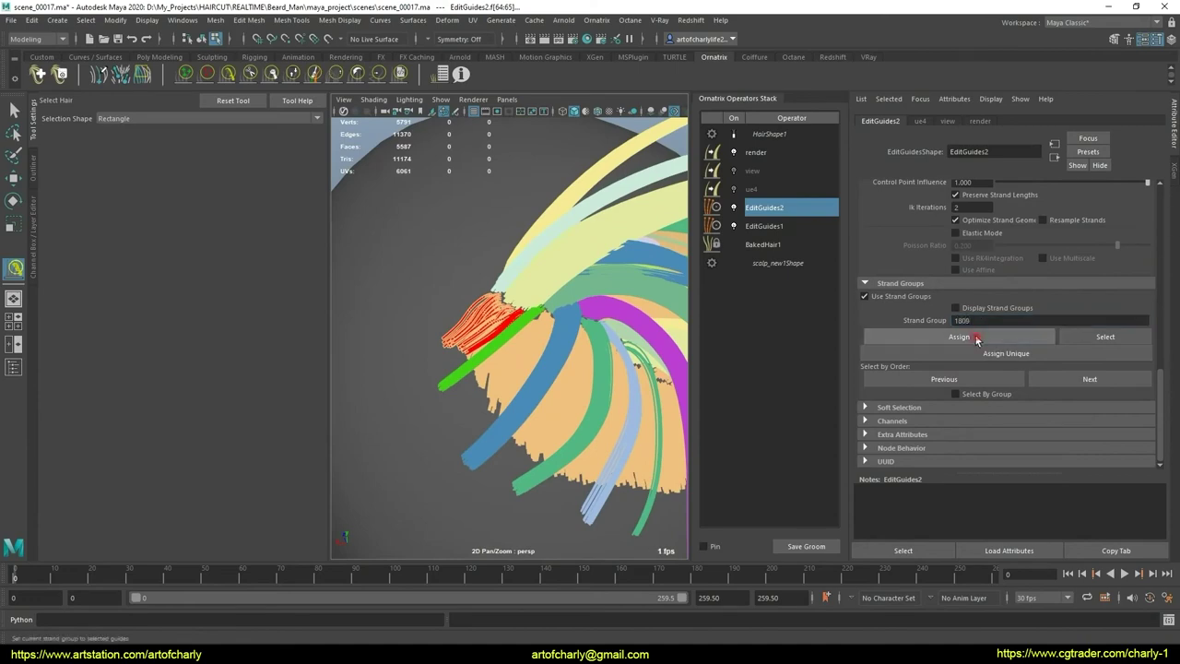
pyautogui.moveTo(509, 351)
pyautogui.keyDown('alt'); pyautogui.mouseDown()
pyautogui.moveTo(452, 330)
pyautogui.moveTo(541, 315)
pyautogui.mouseUp(); pyautogui.keyUp('alt')
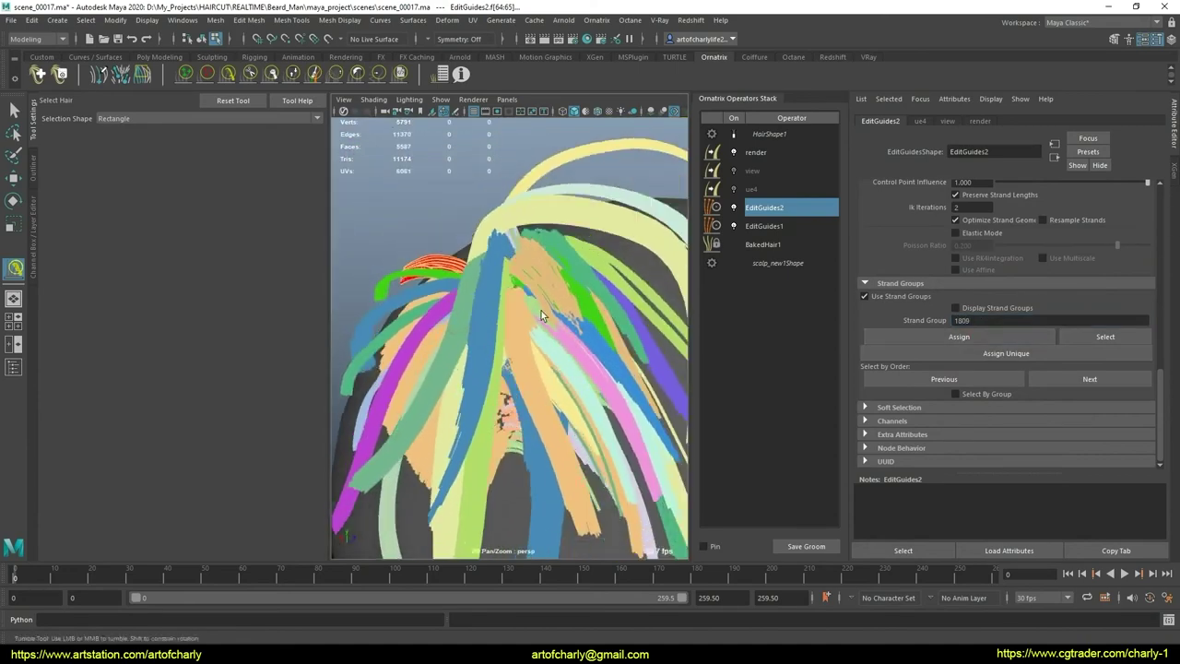
pyautogui.click(972, 395)
# Step: Review the grouped crown strands and activate the Comb Brush (strength 0.0100, Local algorithm)
pyautogui.keyDown('alt'); pyautogui.moveTo(515, 369); pyautogui.dragTo(495, 260); pyautogui.keyUp('alt')
pyautogui.keyDown('alt'); pyautogui.moveTo(530, 267); pyautogui.dragTo(488, 277, button='right'); pyautogui.keyUp('alt')
pyautogui.moveTo(488, 276)
pyautogui.keyDown('alt'); pyautogui.mouseDown()
pyautogui.moveTo(478, 263)
pyautogui.moveTo(571, 279)
pyautogui.mouseUp(); pyautogui.keyUp('alt')
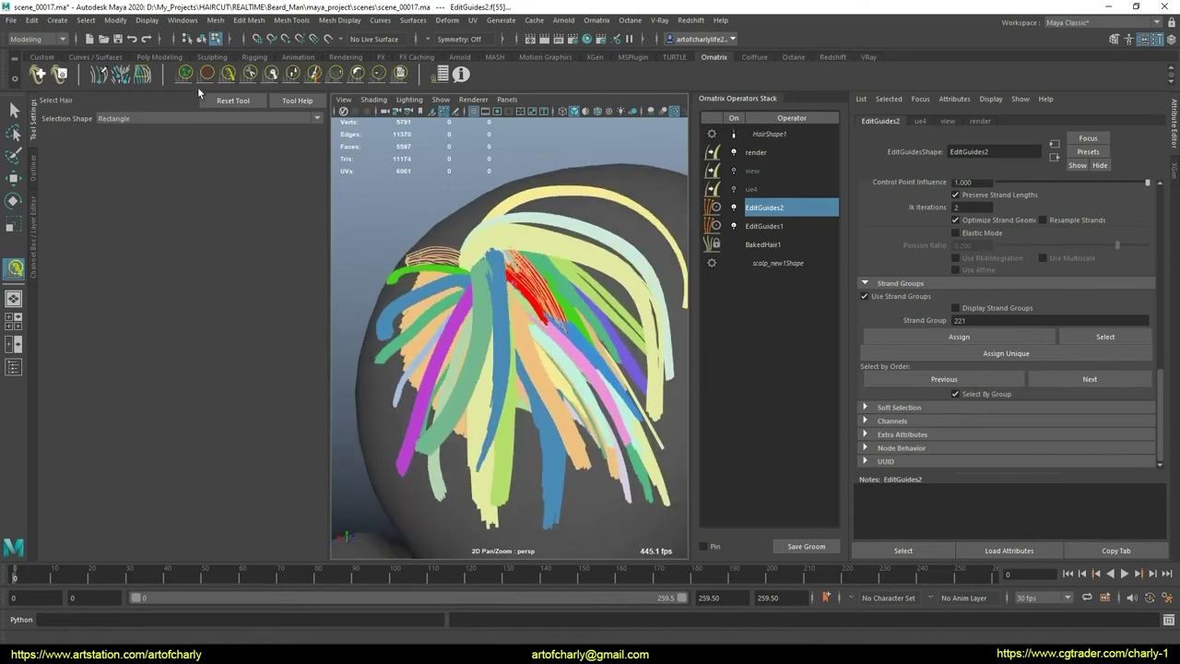
pyautogui.keyDown('alt'); pyautogui.moveTo(463, 244); pyautogui.dragTo(489, 304); pyautogui.keyUp('alt')
pyautogui.moveTo(489, 305)
pyautogui.keyDown('alt'); pyautogui.mouseDown(button='right')
pyautogui.moveTo(516, 359)
pyautogui.moveTo(488, 342)
pyautogui.mouseUp(button='right'); pyautogui.keyUp('alt')
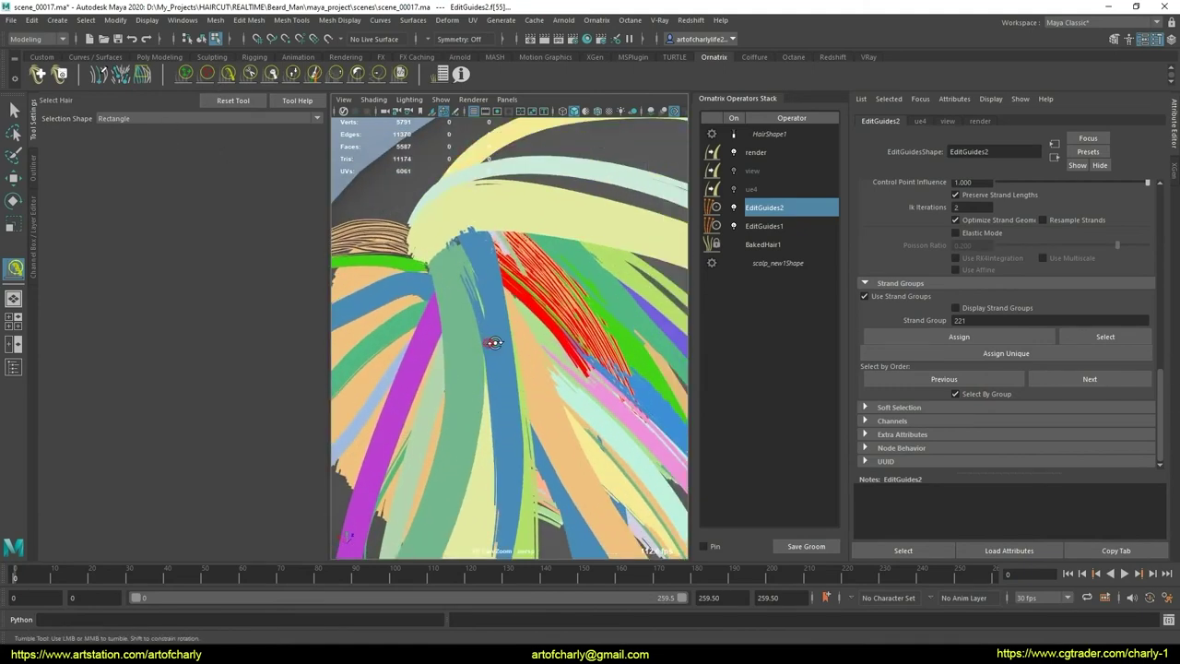
pyautogui.moveTo(488, 342)
pyautogui.keyDown('alt'); pyautogui.mouseDown()
pyautogui.moveTo(545, 329)
pyautogui.moveTo(510, 272)
pyautogui.mouseUp(); pyautogui.keyUp('alt')
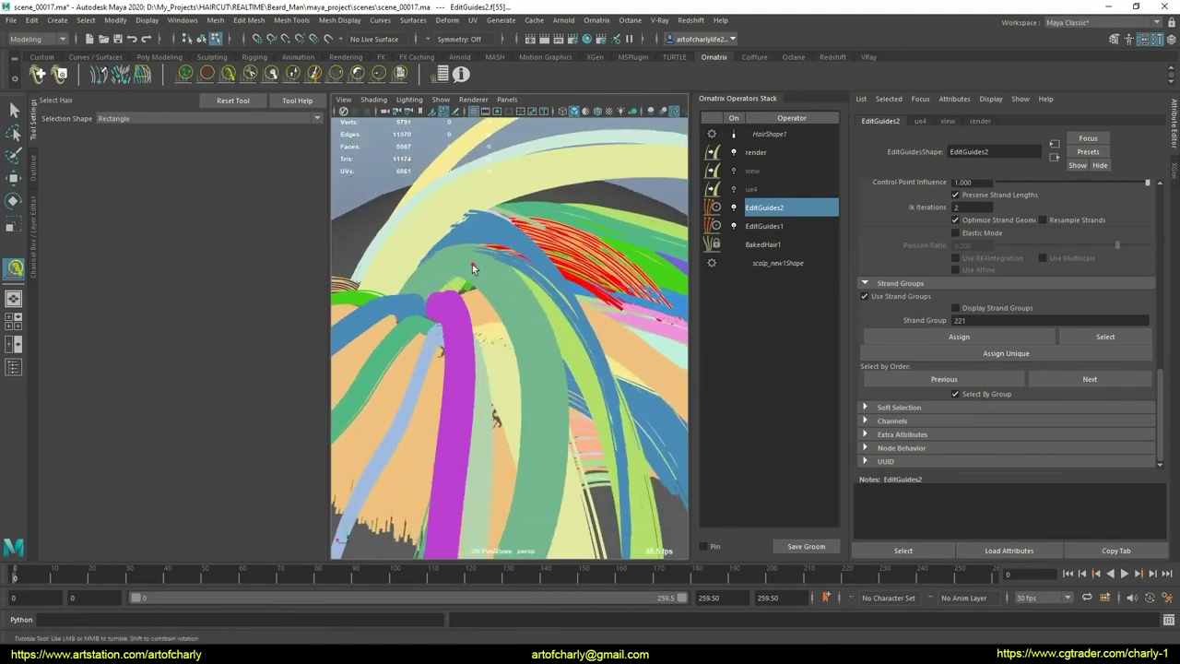
pyautogui.keyDown('alt'); pyautogui.moveTo(485, 314); pyautogui.dragTo(474, 290, button='right'); pyautogui.keyUp('alt')
pyautogui.keyDown('alt'); pyautogui.moveTo(474, 289); pyautogui.dragTo(544, 292); pyautogui.keyUp('alt')
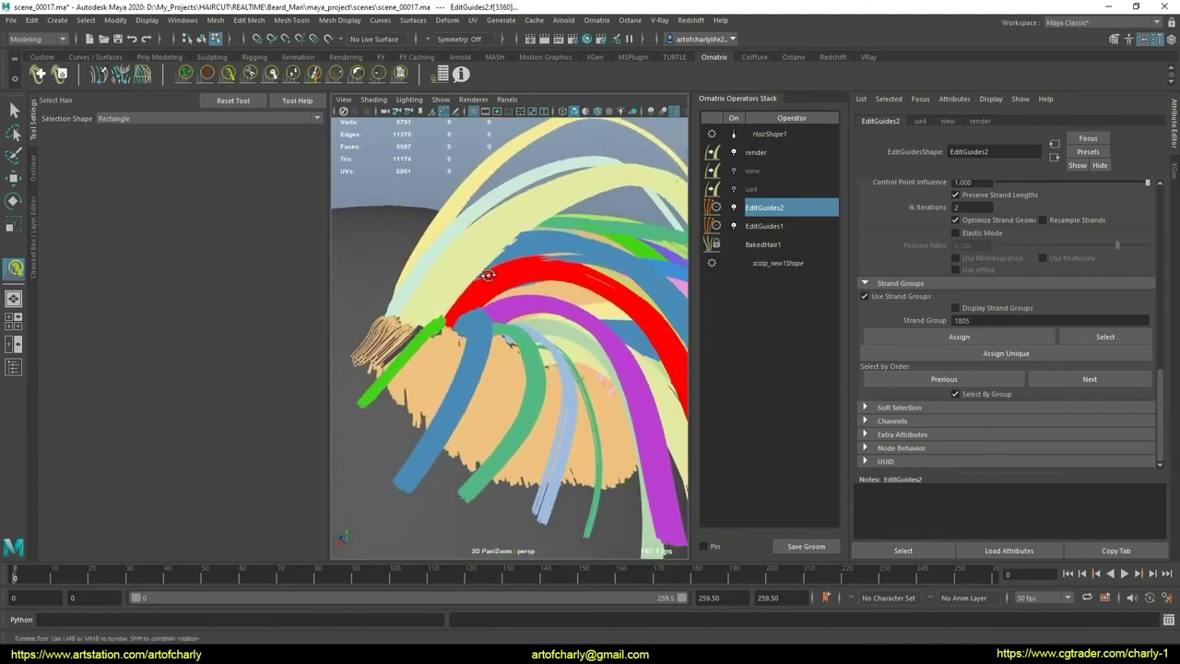
pyautogui.click(227, 74)
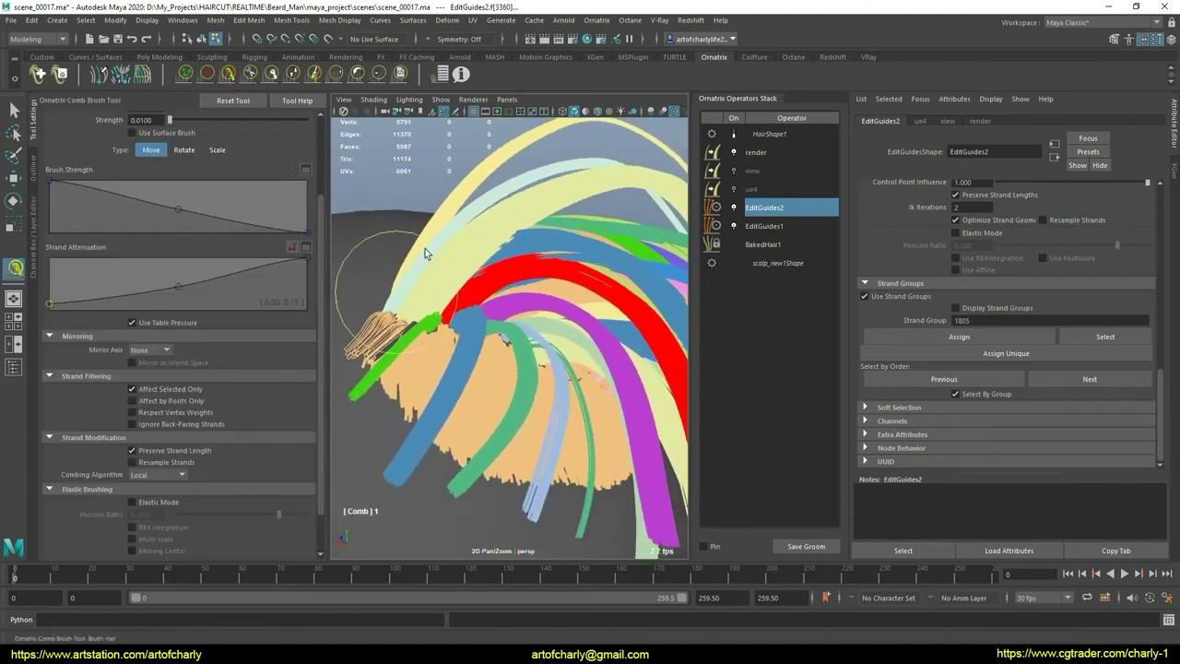
# Step: Orbit toward the red strands, switch to the Select Tool, and also select the earlier Edit Guides operator
pyautogui.moveTo(424, 268)
pyautogui.keyDown('alt'); pyautogui.mouseDown()
pyautogui.moveTo(547, 247)
pyautogui.moveTo(530, 267)
pyautogui.mouseUp(); pyautogui.keyUp('alt')
pyautogui.keyDown('alt'); pyautogui.moveTo(530, 267); pyautogui.dragTo(512, 295, button='right'); pyautogui.keyUp('alt')
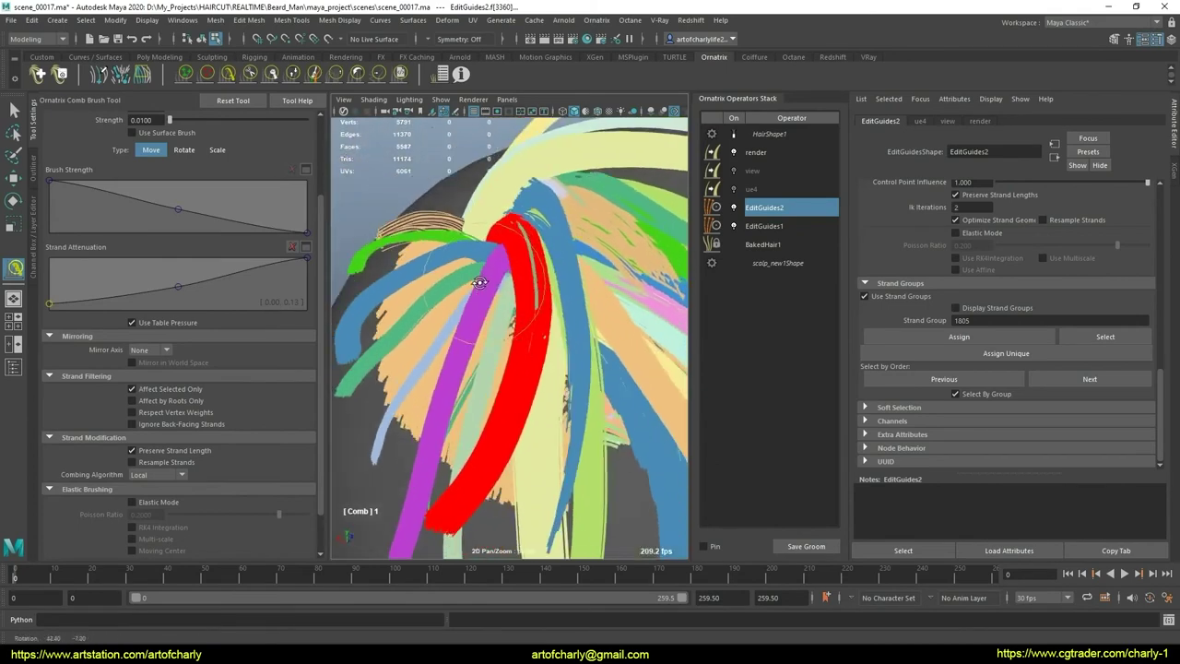
pyautogui.moveTo(511, 295)
pyautogui.keyDown('alt'); pyautogui.mouseDown()
pyautogui.moveTo(501, 314)
pyautogui.moveTo(525, 306)
pyautogui.mouseUp(); pyautogui.keyUp('alt')
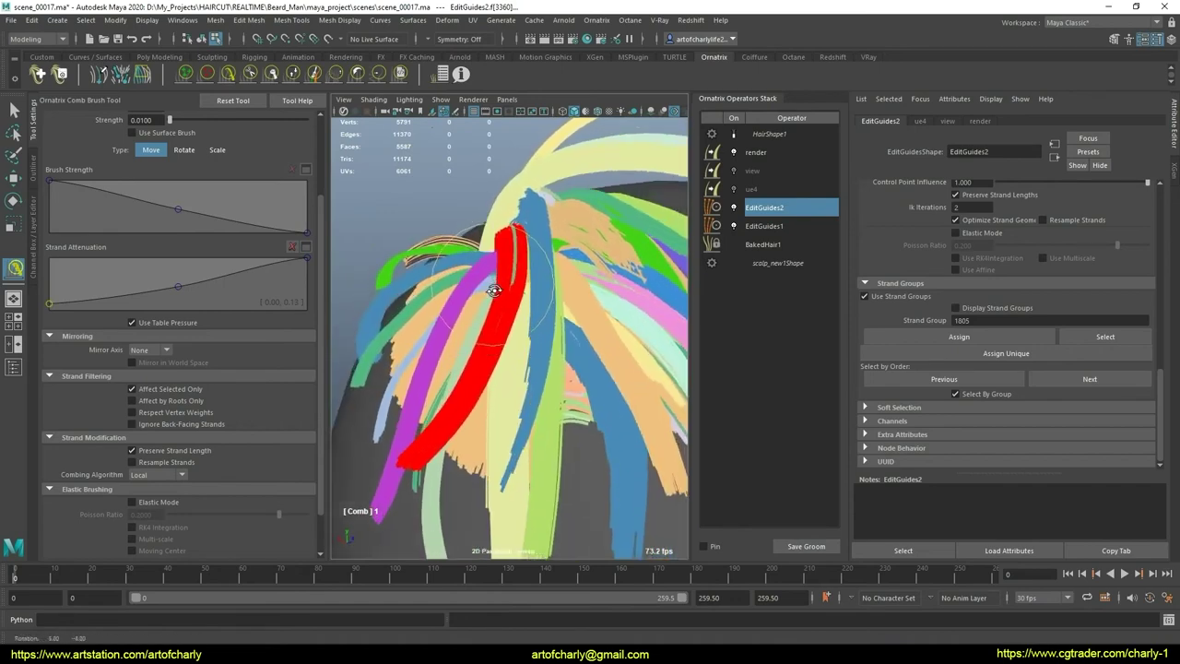
pyautogui.press('q')
pyautogui.scroll(3, 529, 306)
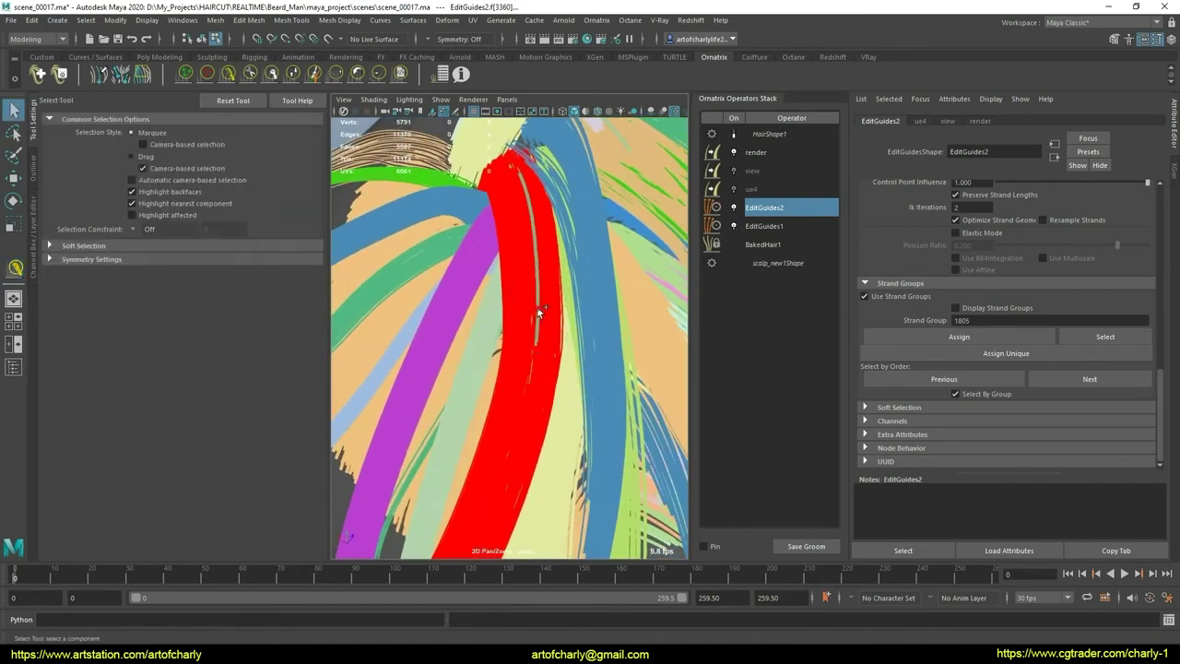
pyautogui.click(536, 306)
# Step: Turn the full HairShape1 display back on and compare both Edit Guides operators from above and side
pyautogui.scroll(-2, 565, 362)
pyautogui.scroll(-4, 565, 362)
pyautogui.moveTo(565, 362)
pyautogui.keyDown('alt'); pyautogui.mouseDown()
pyautogui.moveTo(605, 269)
pyautogui.moveTo(530, 303)
pyautogui.mouseUp(); pyautogui.keyUp('alt')
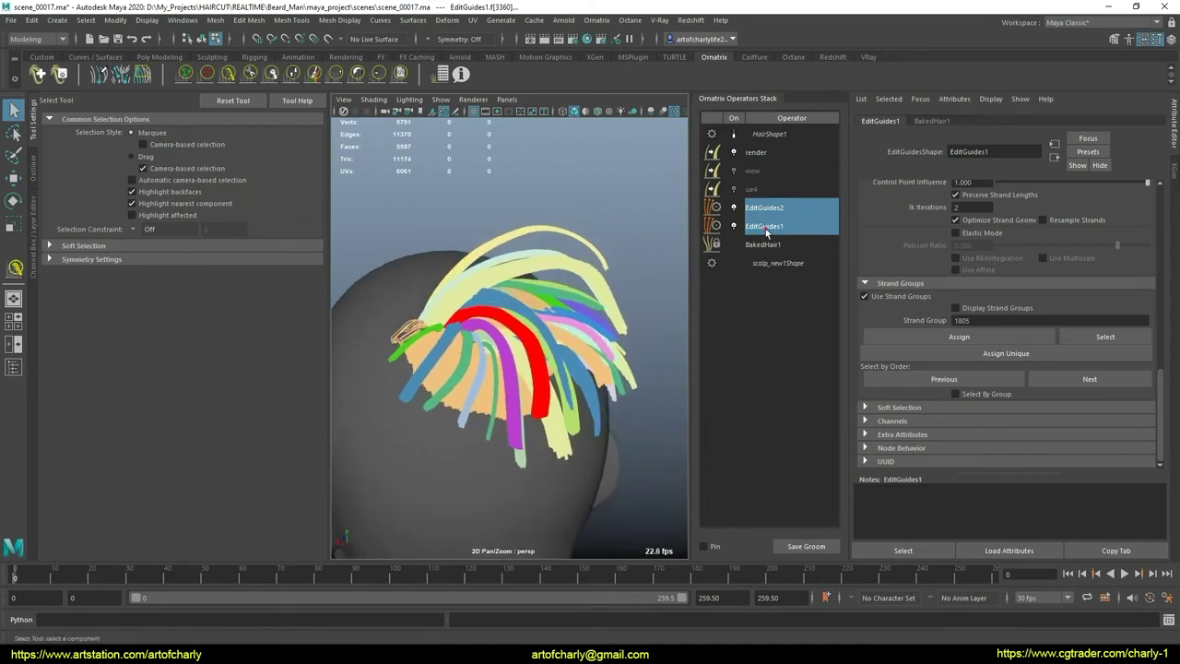
pyautogui.scroll(3, 958, 245)
pyautogui.scroll(2, 970, 253)
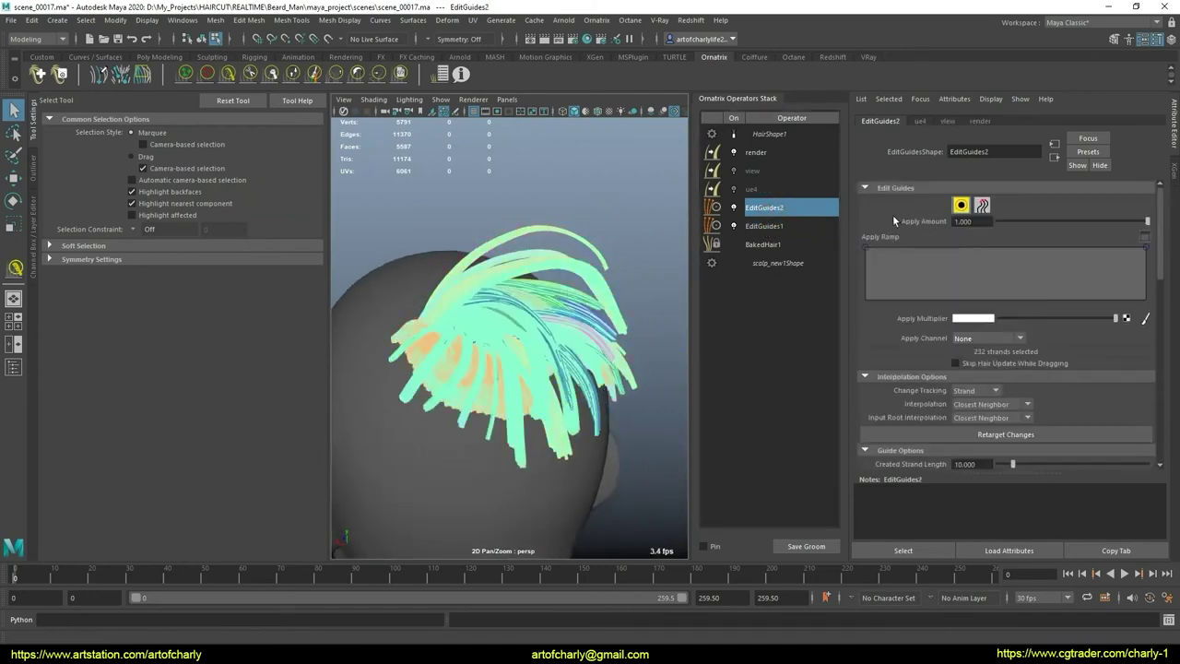
pyautogui.scroll(4, 542, 280)
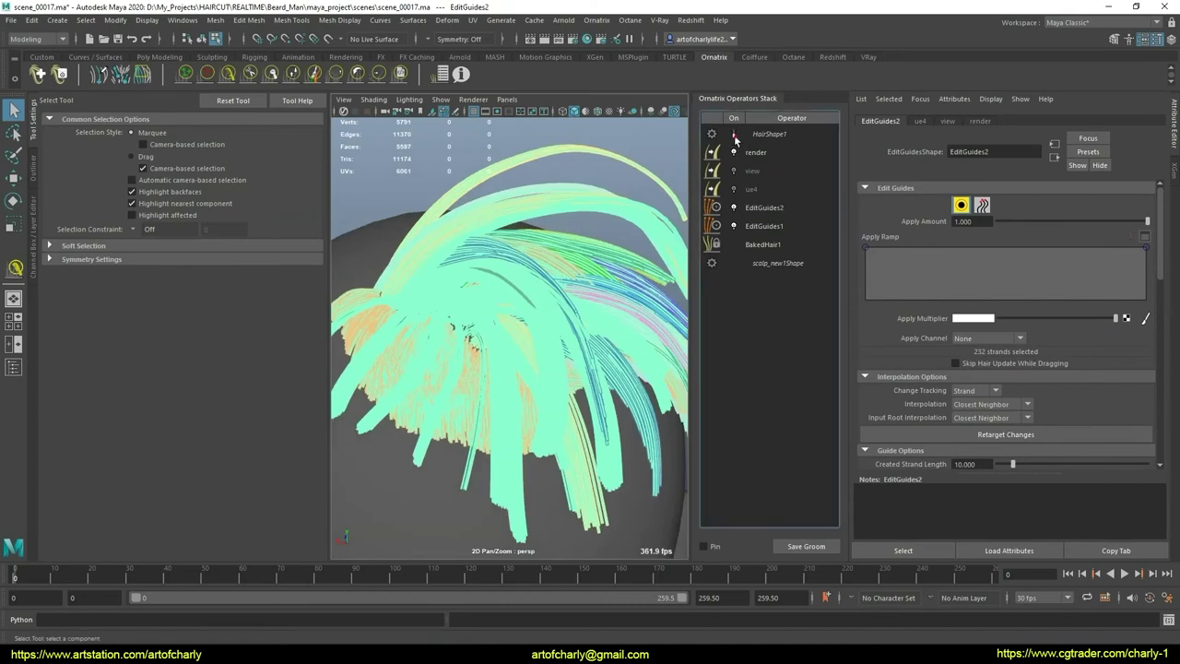
pyautogui.click(734, 135)
pyautogui.click(764, 226)
pyautogui.click(764, 207)
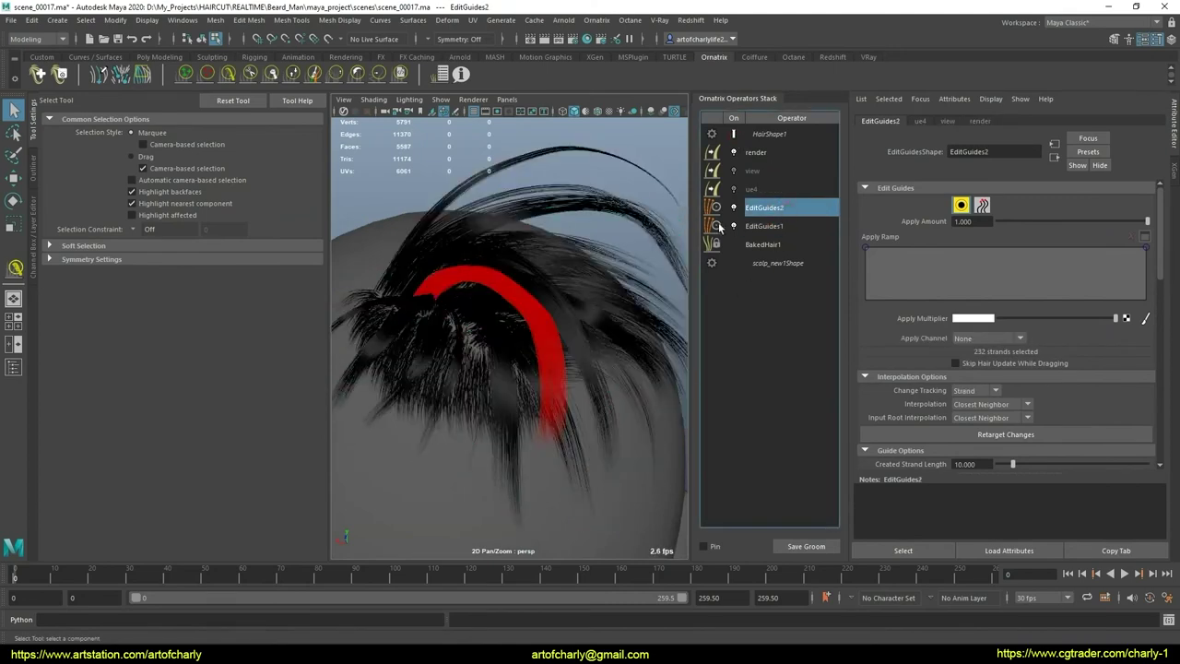
pyautogui.moveTo(535, 312)
pyautogui.keyDown('alt'); pyautogui.mouseDown()
pyautogui.moveTo(522, 327)
pyautogui.moveTo(709, 288)
pyautogui.moveTo(534, 303)
pyautogui.moveTo(513, 329)
pyautogui.moveTo(575, 316)
pyautogui.moveTo(589, 341)
pyautogui.moveTo(602, 326)
pyautogui.moveTo(593, 342)
pyautogui.moveTo(599, 313)
pyautogui.mouseUp(); pyautogui.keyUp('alt')
# Step: Add a Length operator with value 1.100 and randomize 0.200 to lengthen the crown strands
pyautogui.click(599, 26)
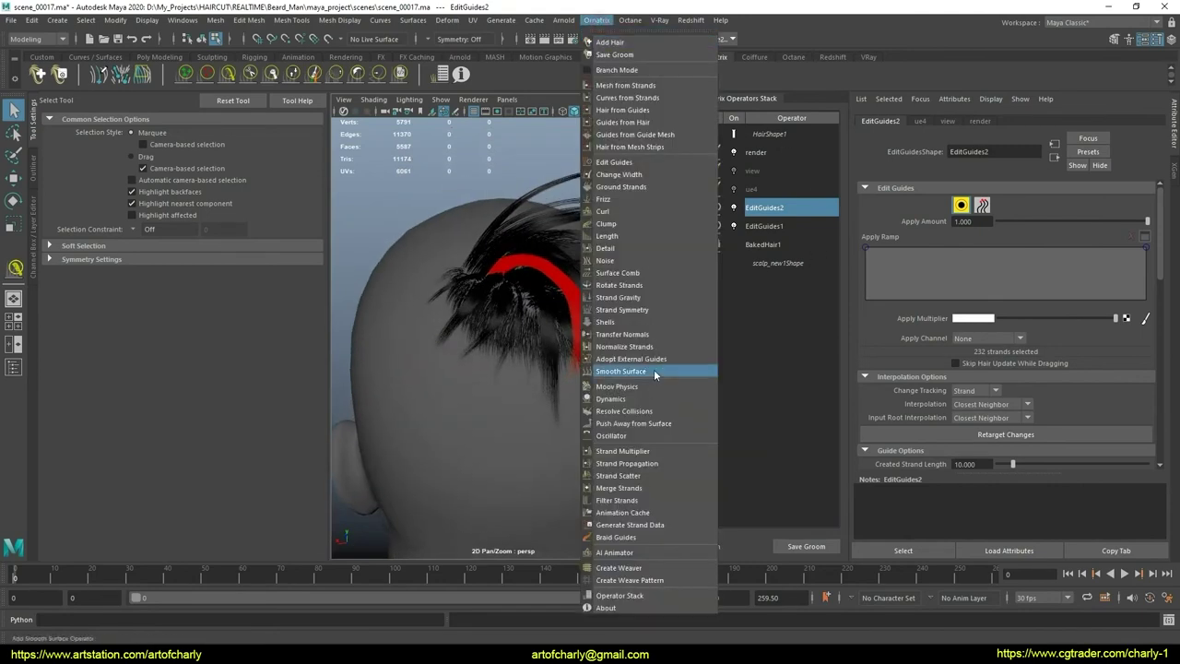
pyautogui.click(618, 236)
pyautogui.write('0.700')
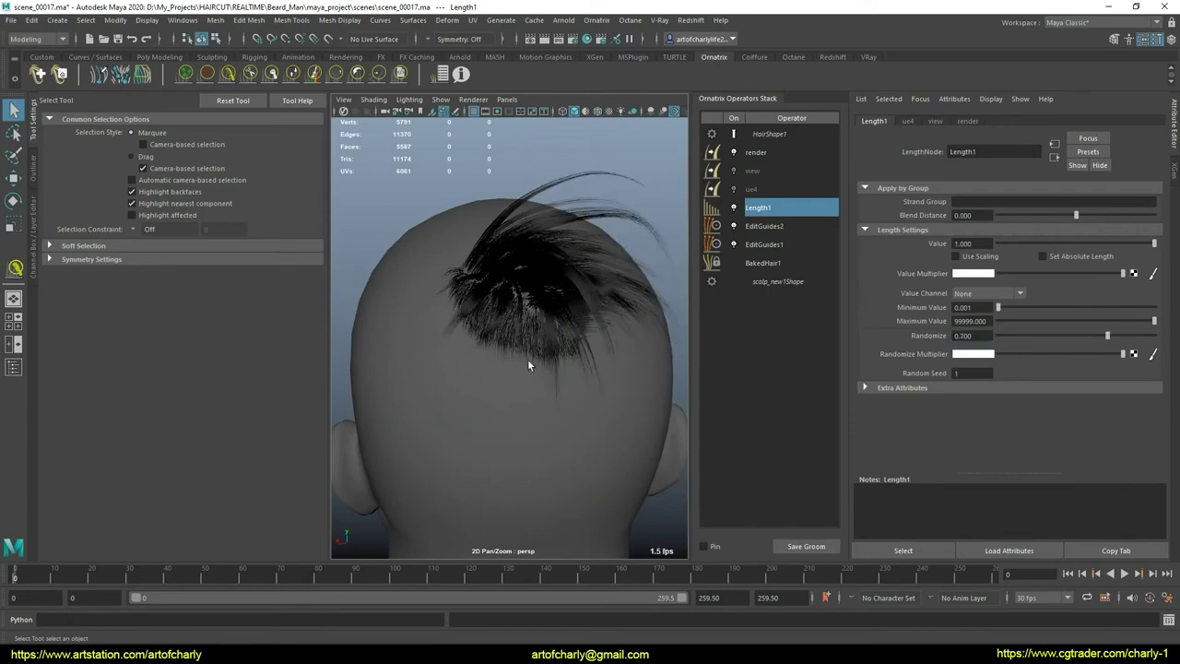
pyautogui.moveTo(529, 365)
pyautogui.keyDown('alt'); pyautogui.mouseDown()
pyautogui.moveTo(543, 381)
pyautogui.moveTo(489, 462)
pyautogui.moveTo(533, 426)
pyautogui.moveTo(521, 417)
pyautogui.moveTo(544, 396)
pyautogui.mouseUp(); pyautogui.keyUp('alt')
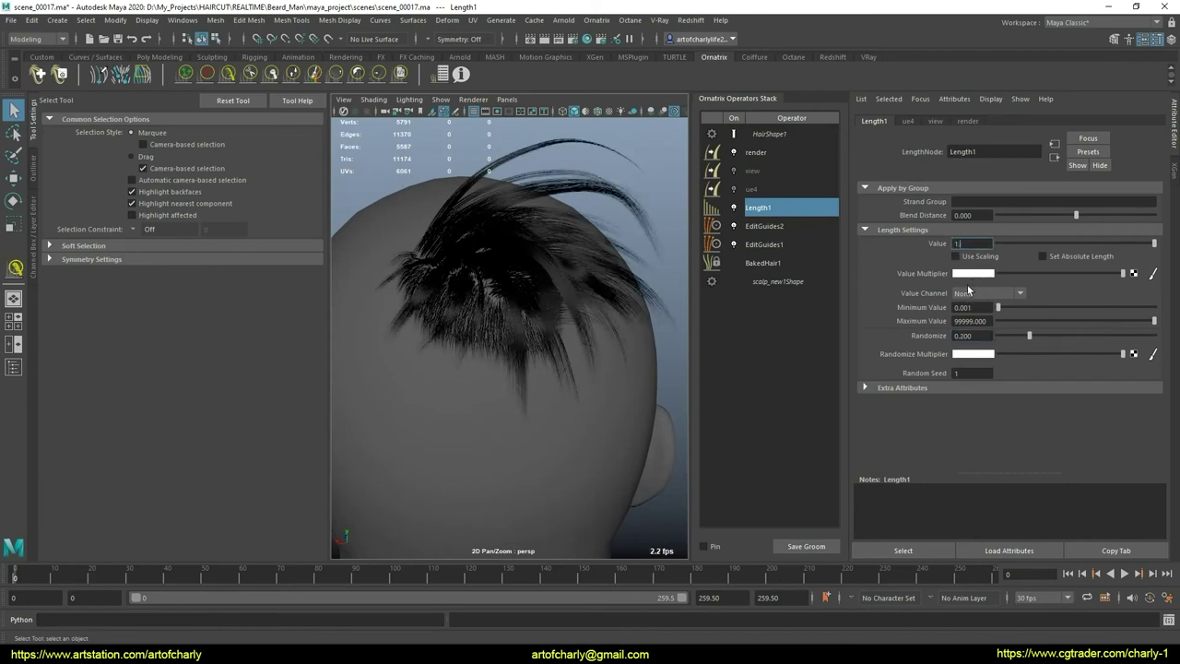
pyautogui.click(972, 243)
pyautogui.write('.1')
pyautogui.press('Return')
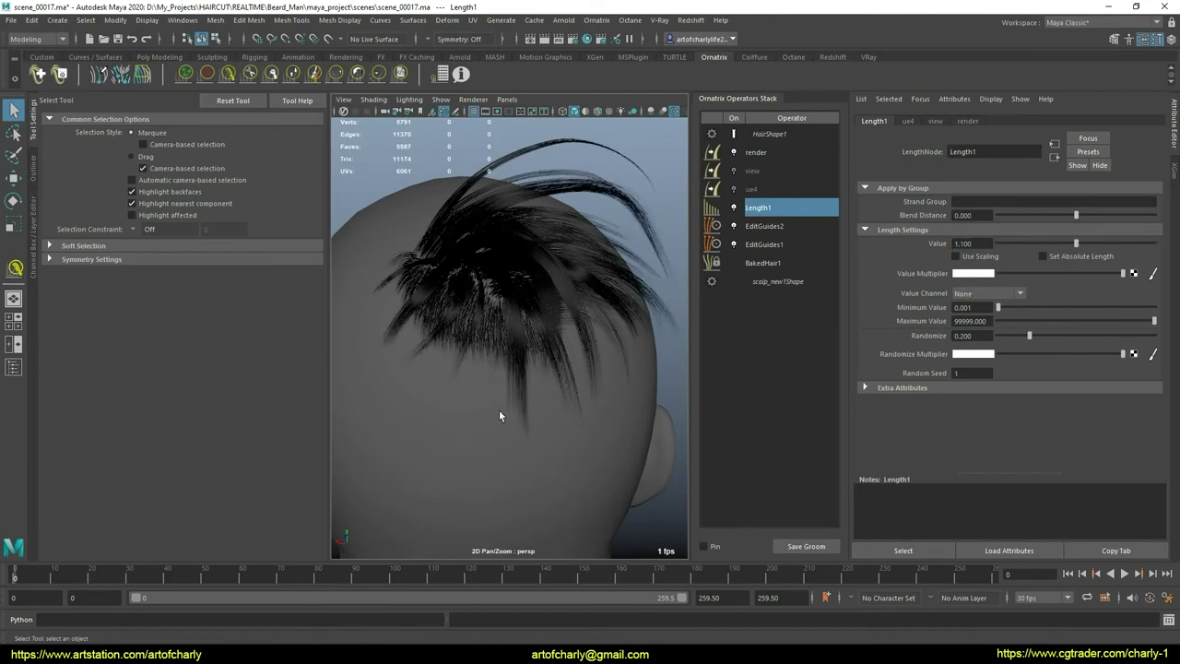
pyautogui.moveTo(498, 409)
pyautogui.keyDown('alt'); pyautogui.mouseDown()
pyautogui.moveTo(430, 409)
pyautogui.moveTo(456, 426)
pyautogui.moveTo(535, 434)
pyautogui.moveTo(479, 427)
pyautogui.moveTo(547, 415)
pyautogui.mouseUp(); pyautogui.keyUp('alt')
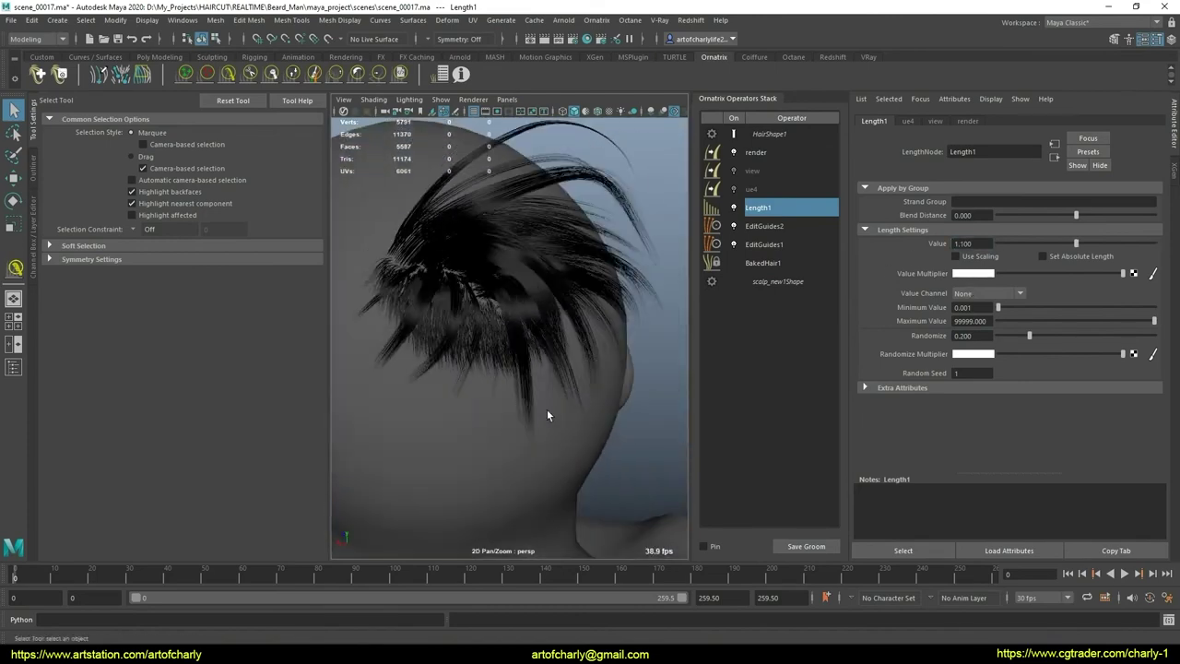
# Step: Enable Screen Space Ambient Occlusion in the viewport and view the head from a new angle
pyautogui.click(651, 115)
pyautogui.moveTo(526, 342)
pyautogui.keyDown('alt'); pyautogui.mouseDown()
pyautogui.moveTo(448, 342)
pyautogui.moveTo(701, 350)
pyautogui.moveTo(513, 335)
pyautogui.moveTo(590, 341)
pyautogui.moveTo(641, 305)
pyautogui.mouseUp(); pyautogui.keyUp('alt')
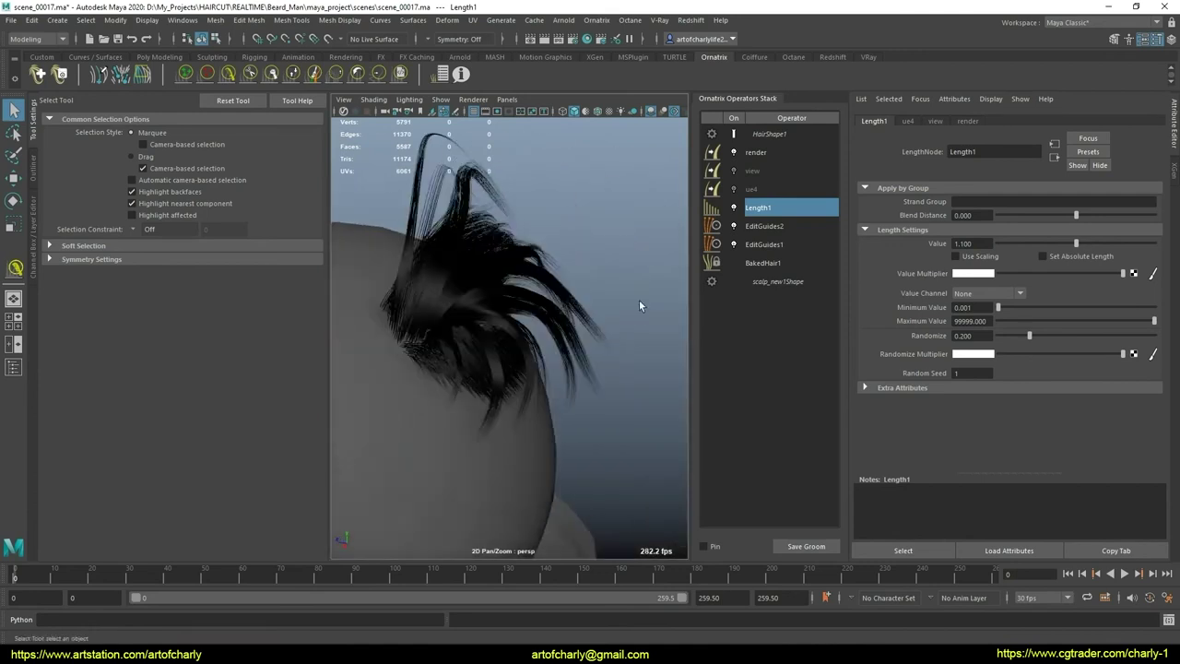
pyautogui.click(597, 20)
# Step: Add a Frizz operator to the crown hair, inspect the frizzy tuft, then delete Frizz1
pyautogui.click(620, 199)
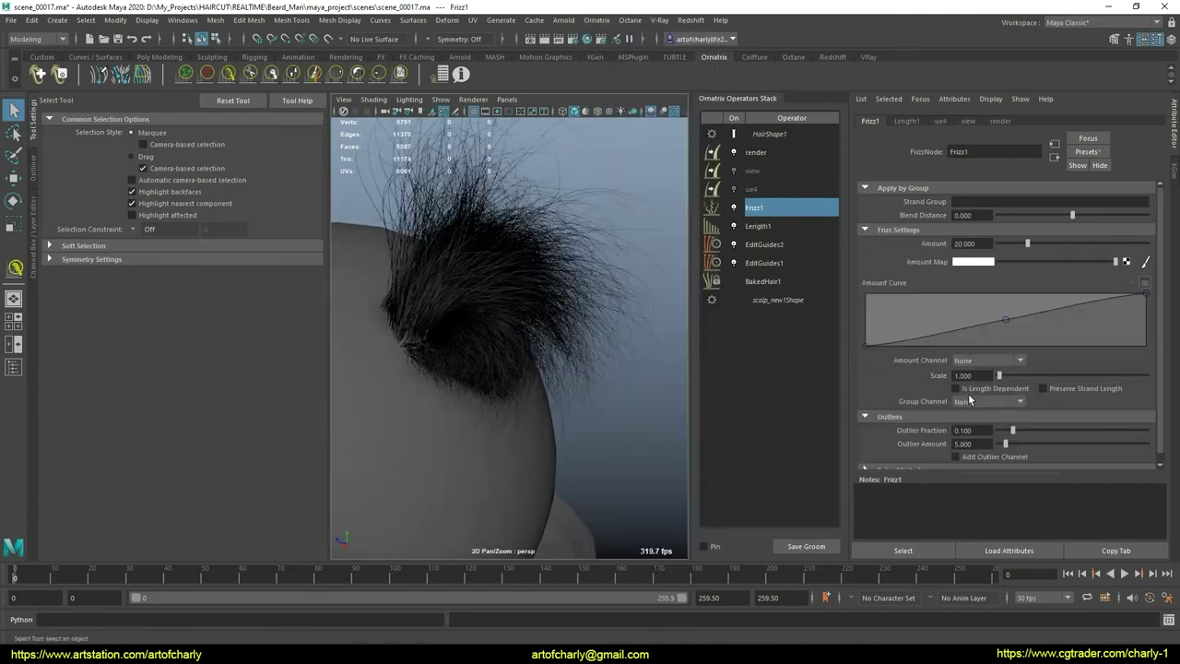
pyautogui.moveTo(577, 335)
pyautogui.keyDown('alt'); pyautogui.mouseDown()
pyautogui.moveTo(429, 308)
pyautogui.moveTo(476, 356)
pyautogui.moveTo(649, 324)
pyautogui.moveTo(609, 315)
pyautogui.mouseUp(); pyautogui.keyUp('alt')
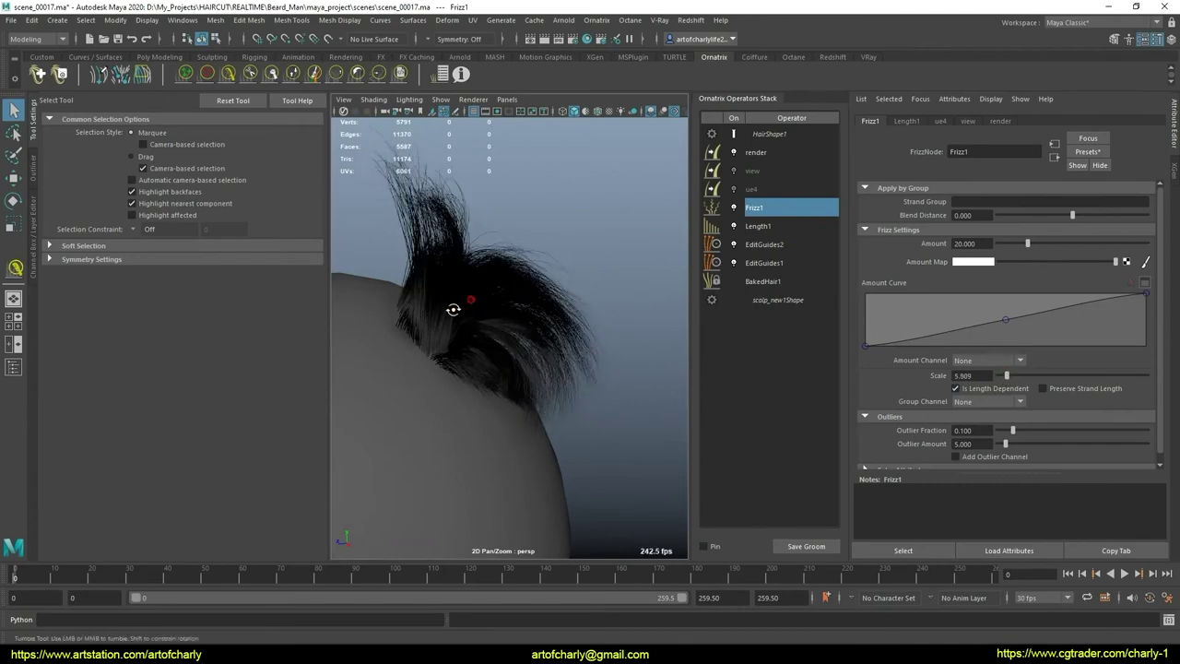
pyautogui.moveTo(453, 310)
pyautogui.keyDown('alt'); pyautogui.mouseDown()
pyautogui.moveTo(337, 334)
pyautogui.moveTo(520, 305)
pyautogui.moveTo(540, 326)
pyautogui.moveTo(443, 334)
pyautogui.moveTo(264, 274)
pyautogui.moveTo(313, 310)
pyautogui.moveTo(434, 285)
pyautogui.moveTo(489, 332)
pyautogui.moveTo(621, 321)
pyautogui.moveTo(552, 316)
pyautogui.moveTo(695, 327)
pyautogui.moveTo(513, 335)
pyautogui.moveTo(682, 294)
pyautogui.mouseUp(); pyautogui.keyUp('alt')
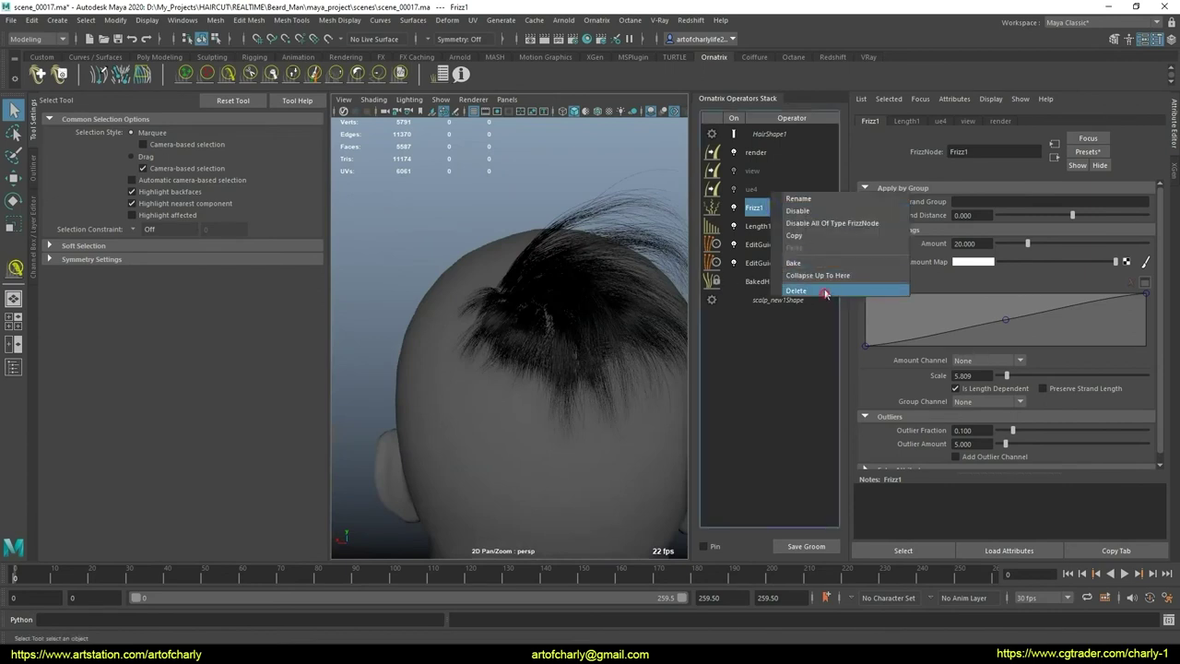
pyautogui.click(796, 291)
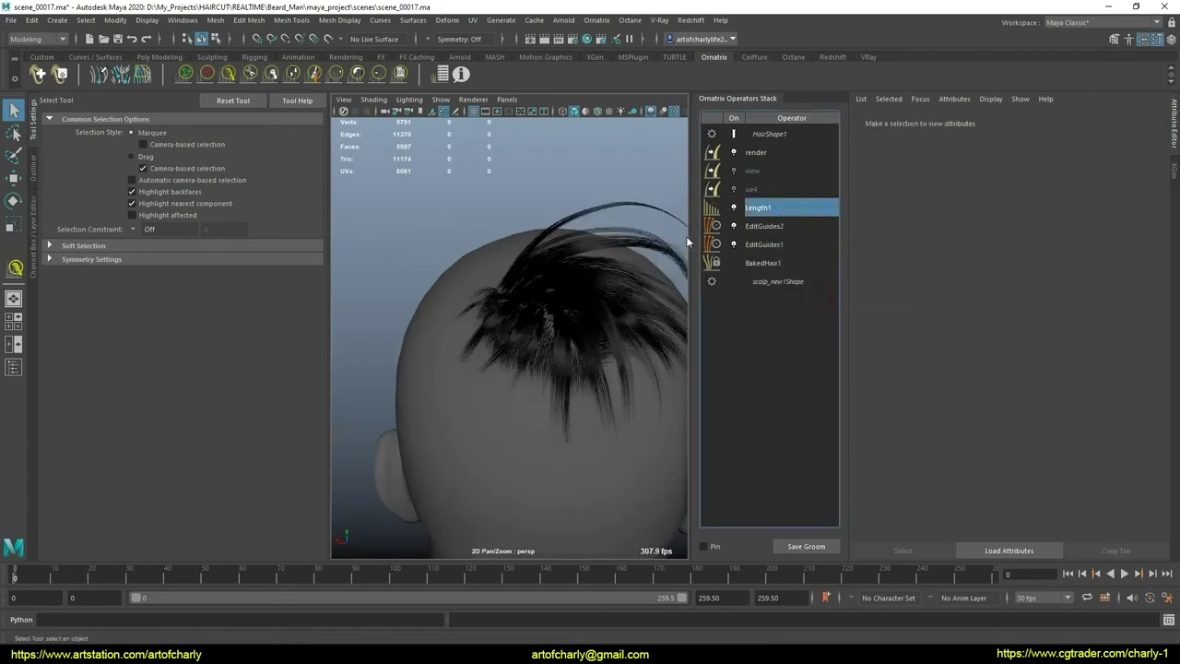
# Step: Delete Length1 and select EditGuides2, toggling the hair shape display off and back on
pyautogui.press('Delete')
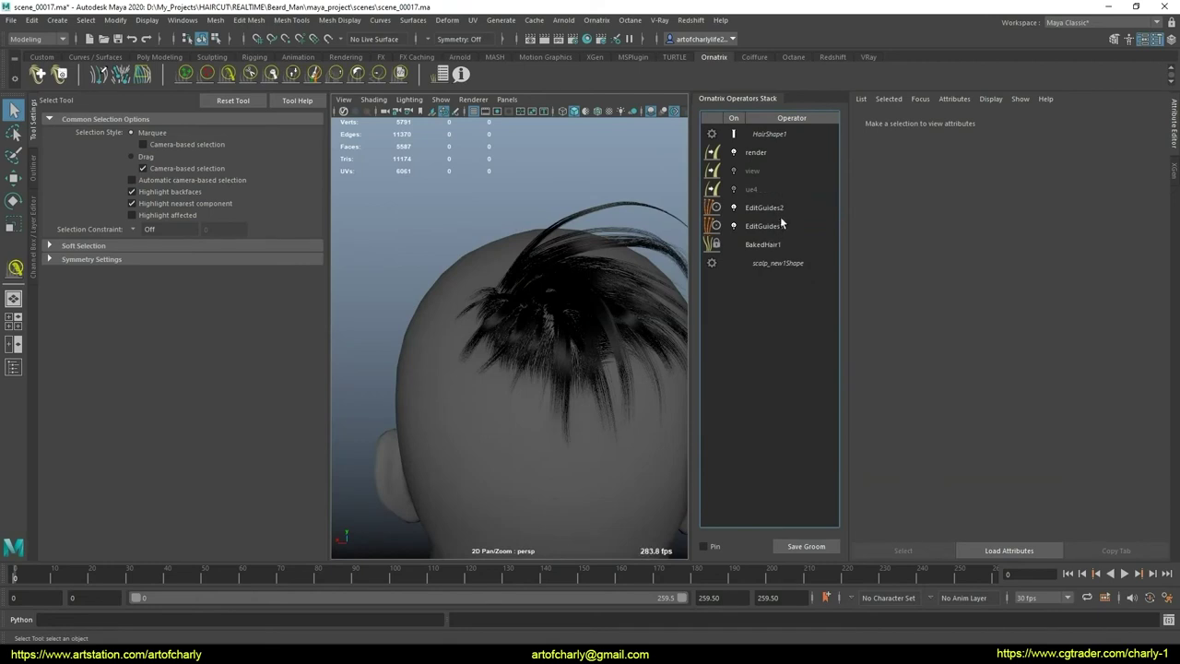
pyautogui.click(780, 211)
pyautogui.keyDown('alt'); pyautogui.moveTo(498, 304); pyautogui.dragTo(618, 247); pyautogui.keyUp('alt')
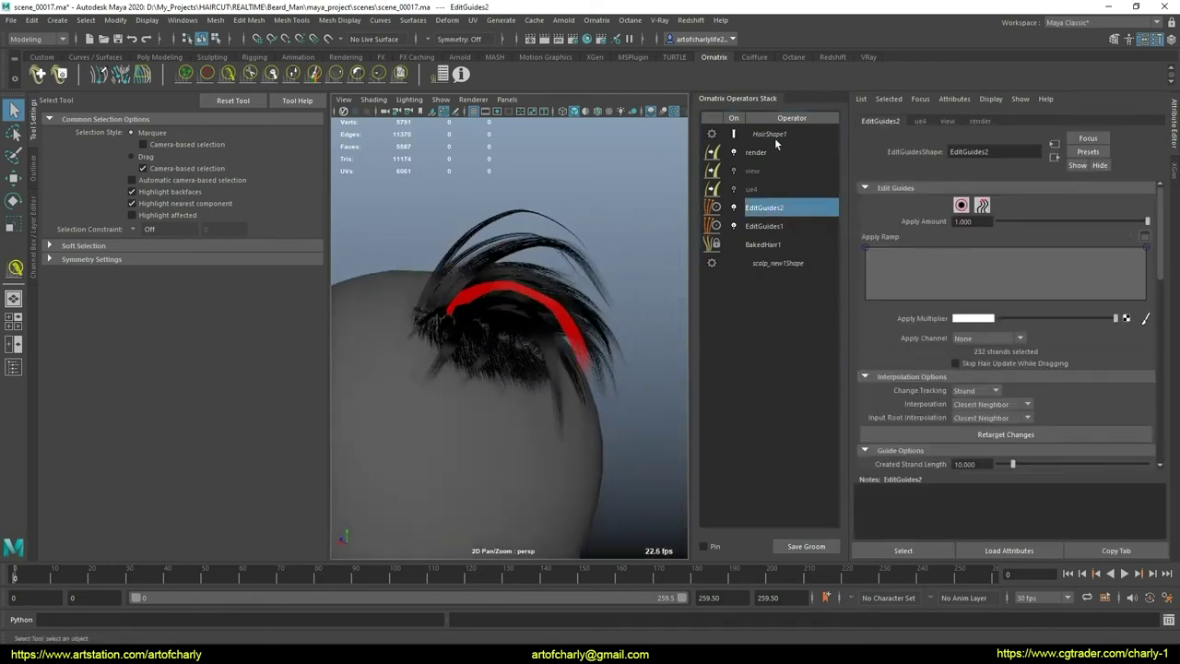
pyautogui.click(738, 136)
pyautogui.click(767, 209)
pyautogui.click(736, 136)
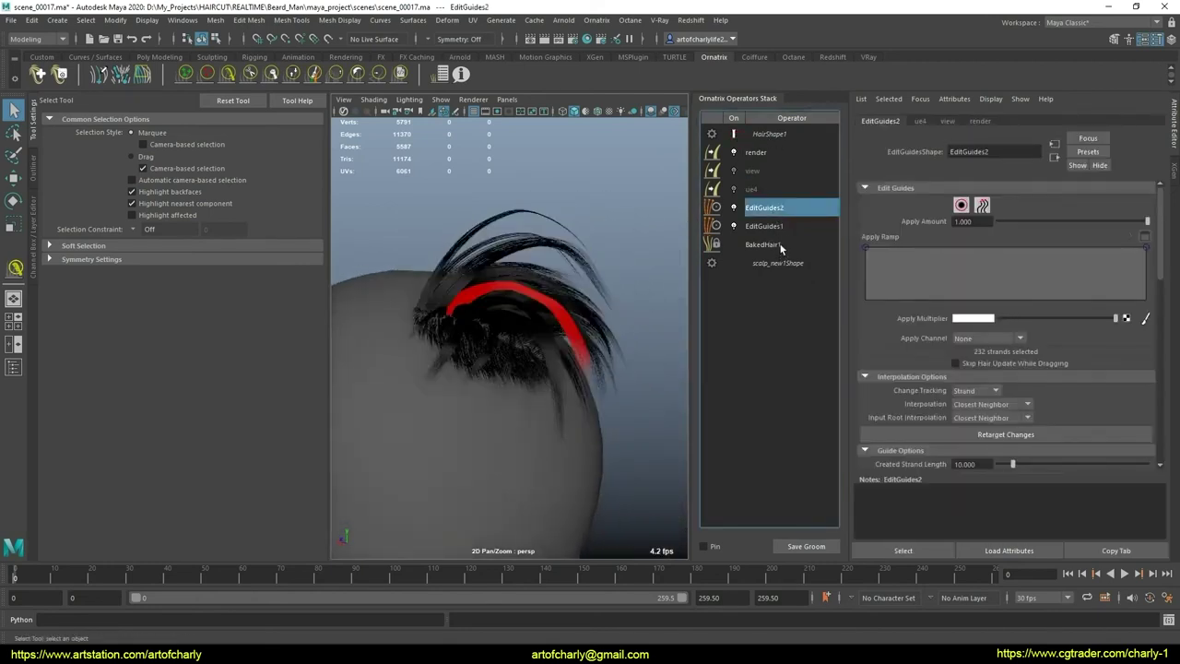
# Step: Use Unhide All in BakedHair1's Isolation settings, then check the restored hair at the back
pyautogui.click(762, 245)
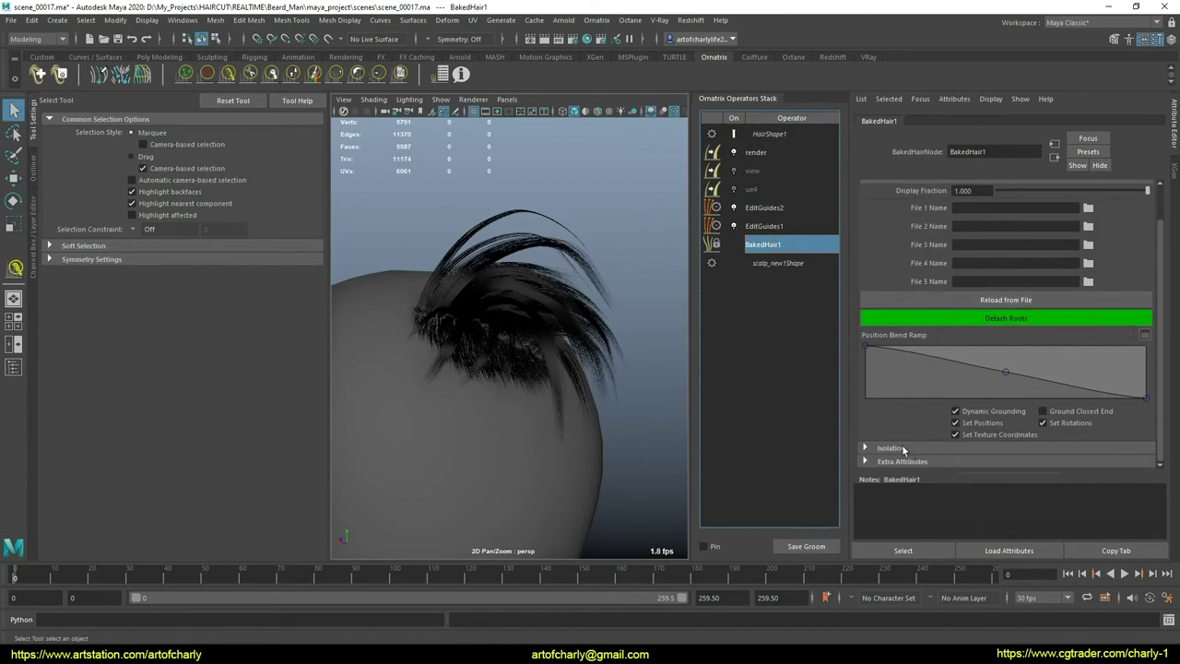
pyautogui.click(890, 448)
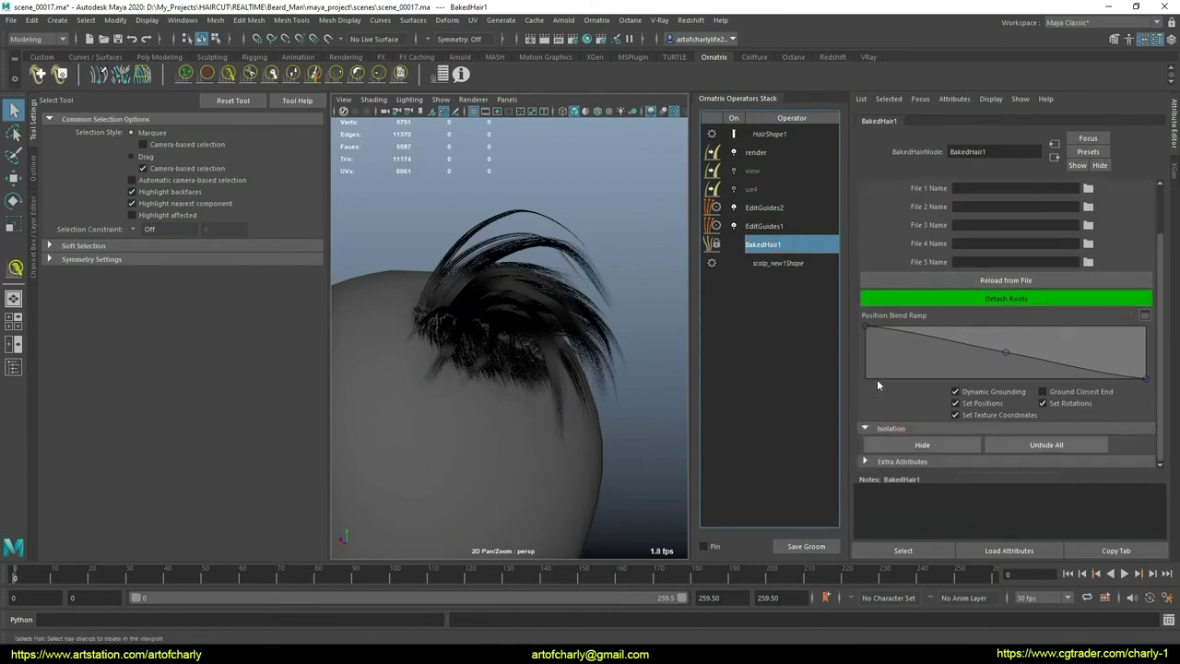
pyautogui.click(1070, 444)
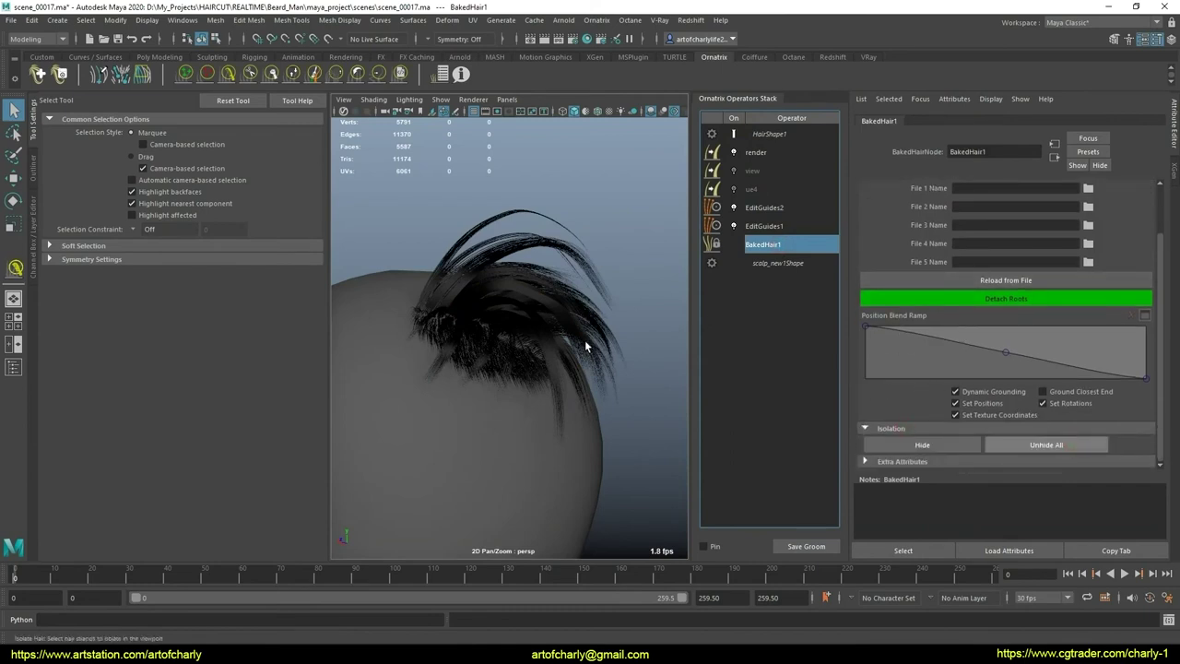
pyautogui.scroll(3, 585, 341)
pyautogui.moveTo(574, 356)
pyautogui.keyDown('alt'); pyautogui.mouseDown()
pyautogui.moveTo(489, 376)
pyautogui.moveTo(501, 398)
pyautogui.moveTo(596, 295)
pyautogui.moveTo(692, 366)
pyautogui.mouseUp(); pyautogui.keyUp('alt')
pyautogui.keyDown('alt'); pyautogui.moveTo(562, 371); pyautogui.dragTo(632, 356); pyautogui.keyUp('alt')
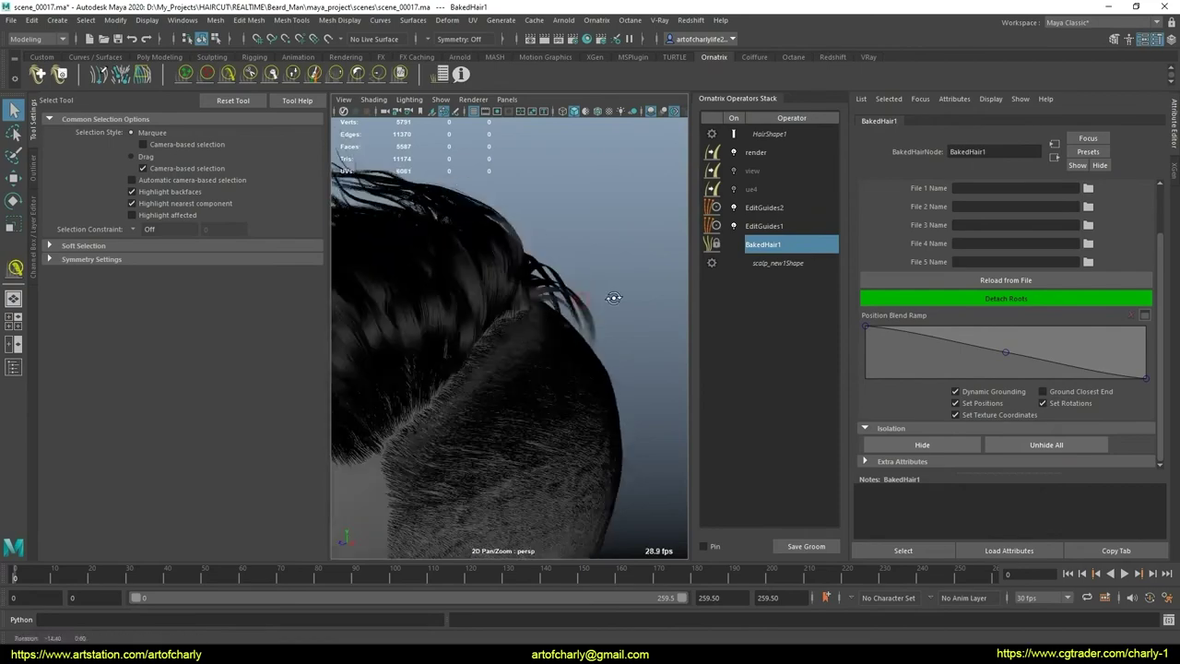
pyautogui.moveTo(462, 340)
pyautogui.keyDown('alt'); pyautogui.mouseDown()
pyautogui.moveTo(321, 331)
pyautogui.moveTo(389, 337)
pyautogui.moveTo(544, 290)
pyautogui.moveTo(677, 295)
pyautogui.moveTo(685, 322)
pyautogui.moveTo(460, 359)
pyautogui.moveTo(627, 305)
pyautogui.moveTo(600, 360)
pyautogui.moveTo(545, 351)
pyautogui.moveTo(584, 402)
pyautogui.moveTo(474, 387)
pyautogui.moveTo(580, 326)
pyautogui.moveTo(666, 305)
pyautogui.moveTo(490, 313)
pyautogui.moveTo(538, 312)
pyautogui.moveTo(522, 350)
pyautogui.moveTo(617, 334)
pyautogui.moveTo(482, 342)
pyautogui.moveTo(602, 329)
pyautogui.moveTo(473, 385)
pyautogui.moveTo(565, 369)
pyautogui.moveTo(546, 401)
pyautogui.moveTo(485, 377)
pyautogui.moveTo(501, 350)
pyautogui.moveTo(492, 384)
pyautogui.moveTo(512, 357)
pyautogui.moveTo(500, 387)
pyautogui.moveTo(540, 329)
pyautogui.moveTo(499, 381)
pyautogui.moveTo(526, 414)
pyautogui.moveTo(501, 411)
pyautogui.moveTo(478, 315)
pyautogui.mouseUp(); pyautogui.keyUp('alt')
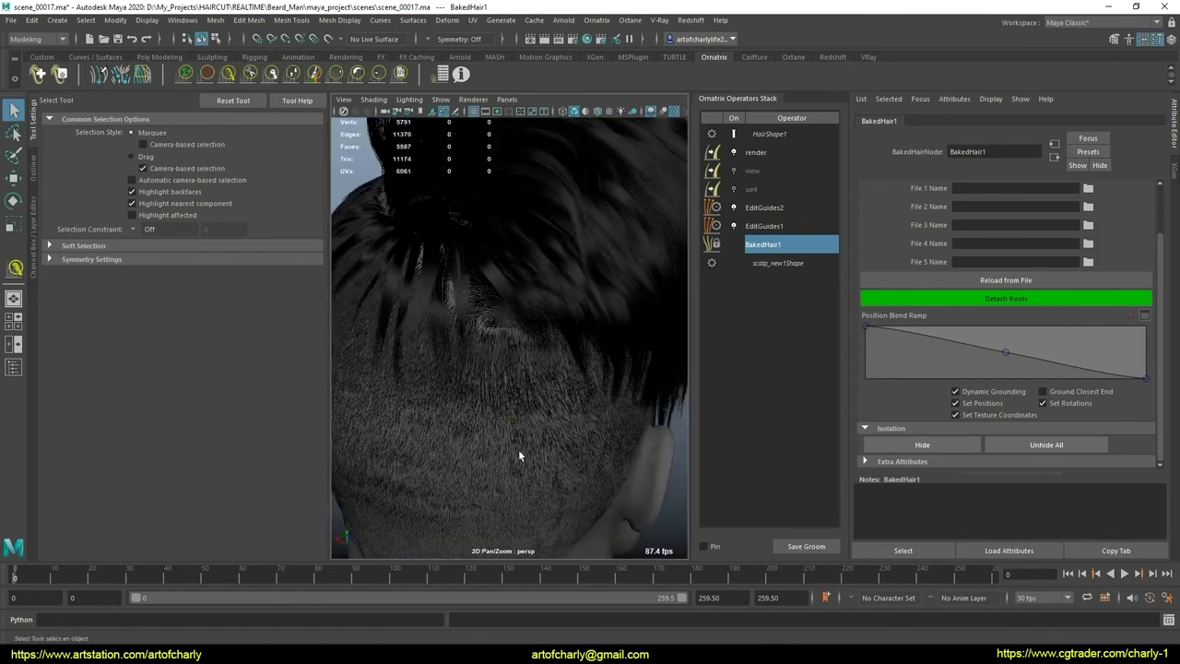
pyautogui.moveTo(518, 455)
pyautogui.keyDown('alt'); pyautogui.mouseDown()
pyautogui.moveTo(561, 408)
pyautogui.moveTo(528, 377)
pyautogui.moveTo(593, 381)
pyautogui.moveTo(599, 410)
pyautogui.moveTo(581, 430)
pyautogui.mouseUp(); pyautogui.keyUp('alt')
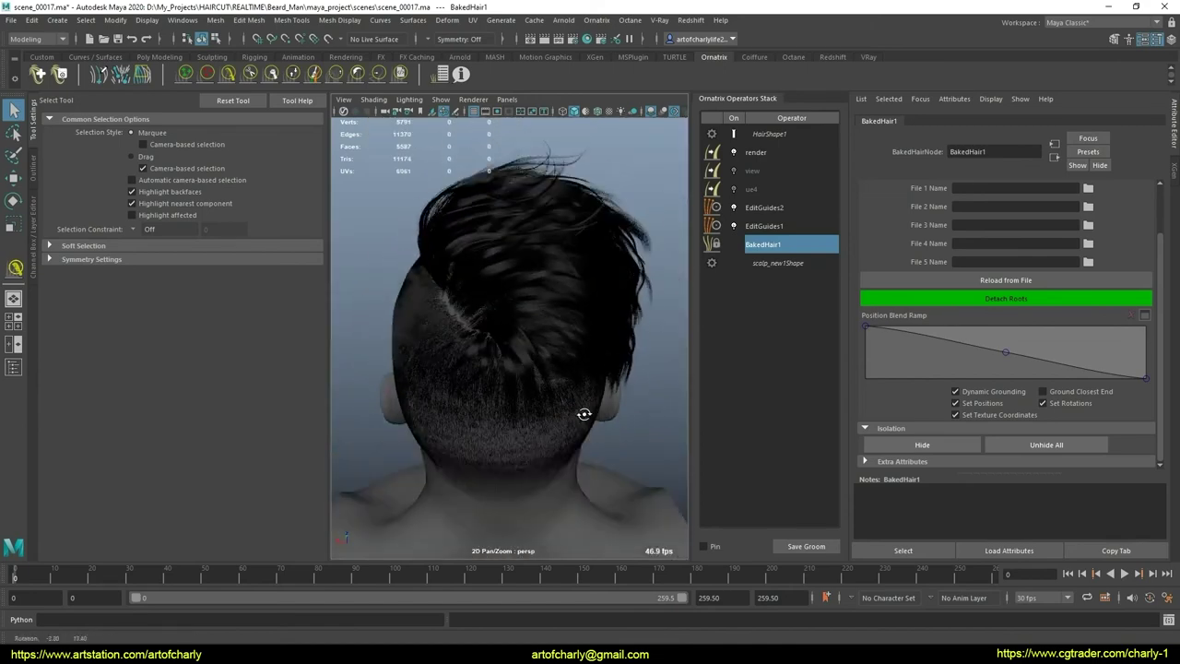
pyautogui.keyDown('alt'); pyautogui.moveTo(582, 415); pyautogui.dragTo(590, 473, button='right'); pyautogui.keyUp('alt')
pyautogui.keyDown('alt'); pyautogui.moveTo(590, 473); pyautogui.dragTo(561, 391); pyautogui.keyUp('alt')
# Step: Select the guide strands hanging over the nape fade and hide them
pyautogui.keyDown('alt'); pyautogui.moveTo(566, 396); pyautogui.dragTo(575, 371); pyautogui.keyUp('alt')
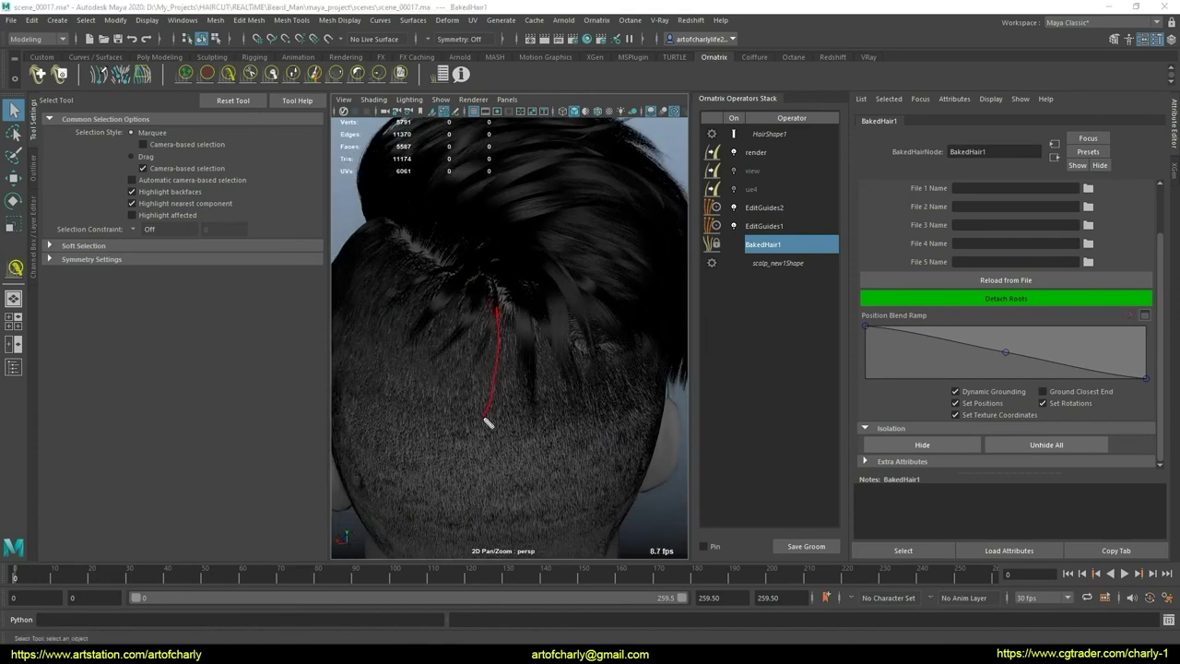
pyautogui.keyDown('shift'); pyautogui.click(519, 339); pyautogui.keyUp('shift')
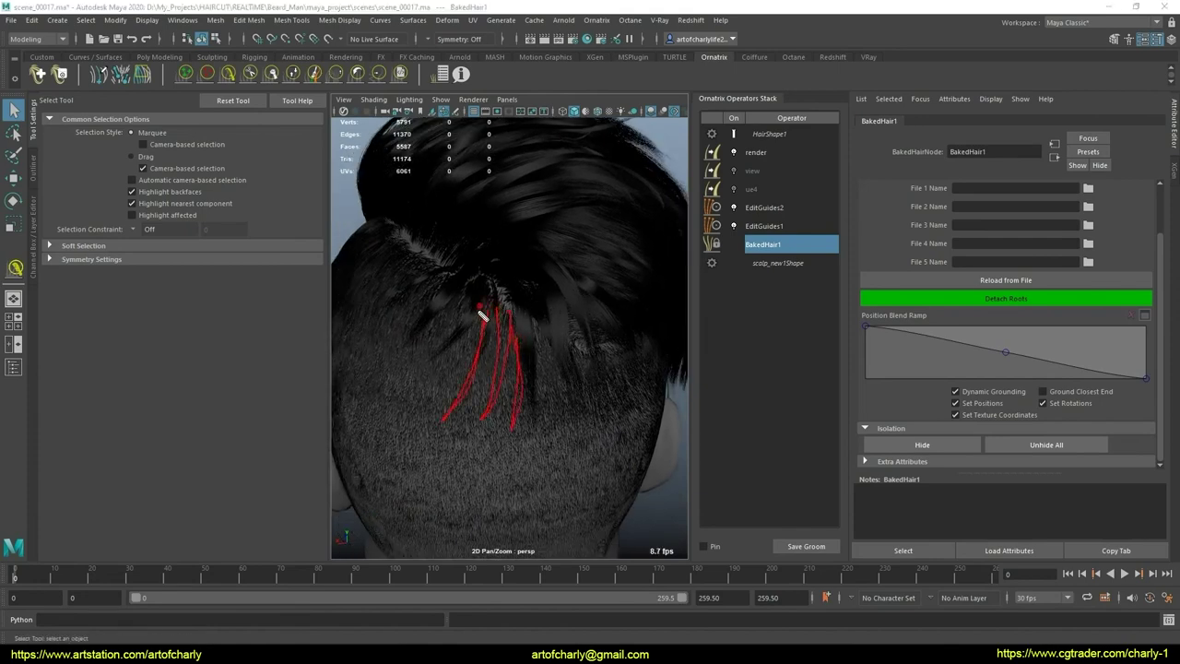
pyautogui.keyDown('shift'); pyautogui.click(475, 314); pyautogui.keyUp('shift')
pyautogui.keyDown('shift'); pyautogui.moveTo(561, 441); pyautogui.dragTo(651, 418); pyautogui.keyUp('shift')
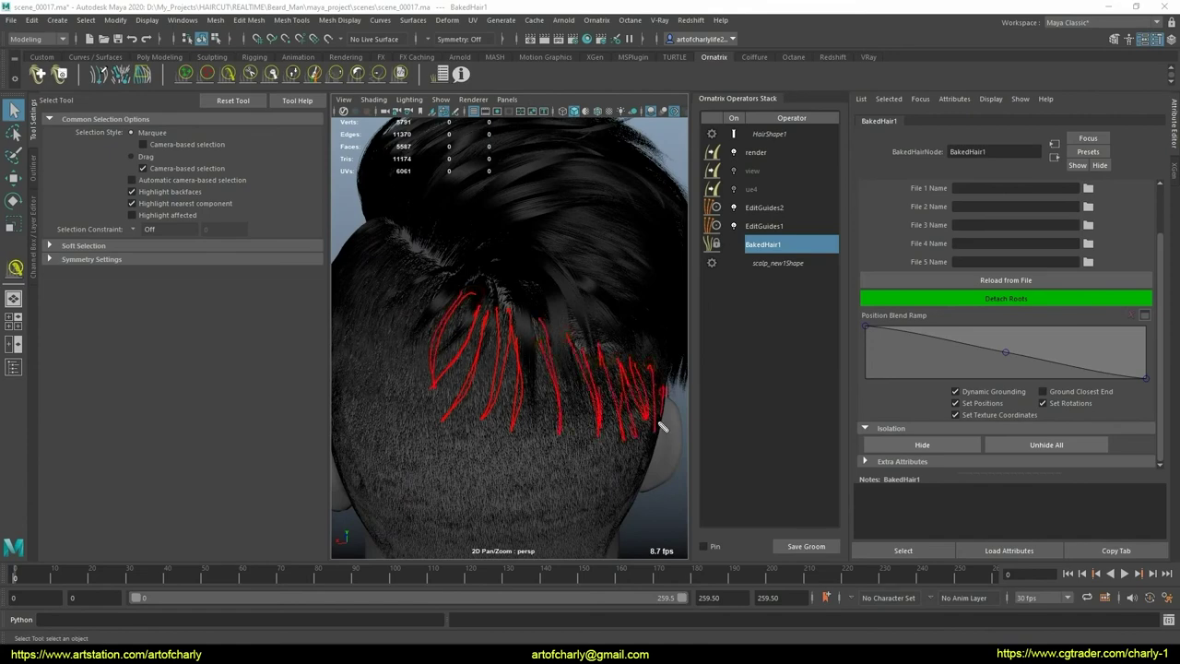
pyautogui.click(641, 376)
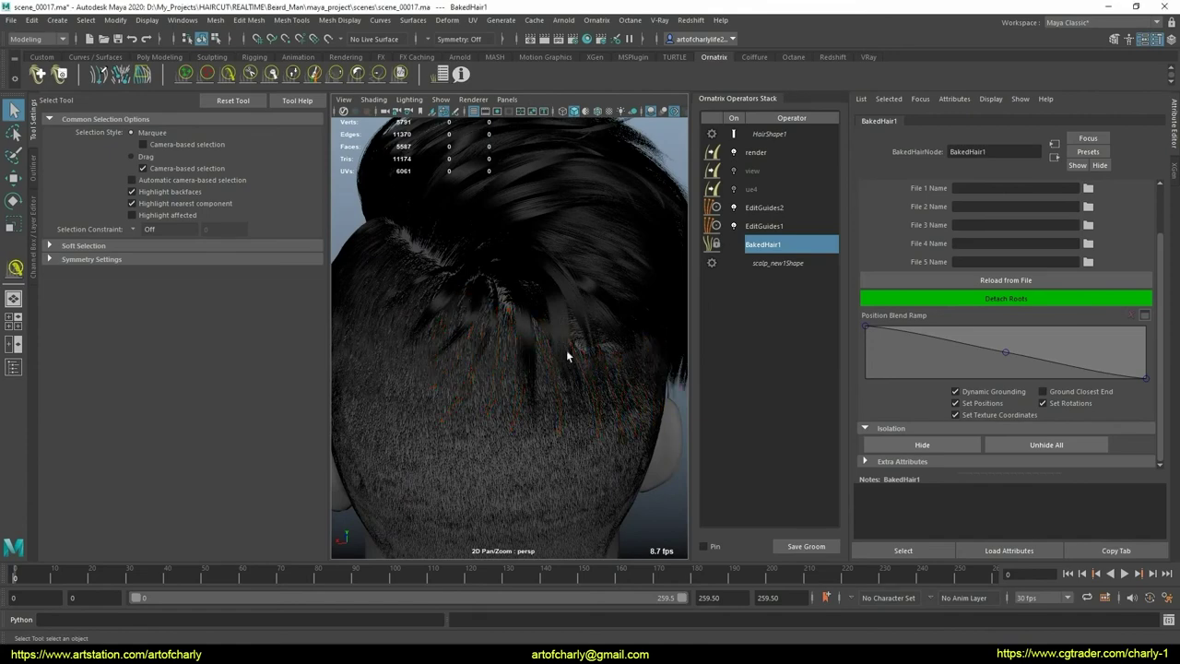
pyautogui.moveTo(566, 350)
pyautogui.keyDown('alt'); pyautogui.mouseDown()
pyautogui.moveTo(525, 369)
pyautogui.moveTo(535, 361)
pyautogui.moveTo(545, 376)
pyautogui.moveTo(535, 366)
pyautogui.moveTo(567, 376)
pyautogui.moveTo(558, 400)
pyautogui.moveTo(540, 356)
pyautogui.moveTo(559, 382)
pyautogui.moveTo(540, 402)
pyautogui.moveTo(590, 427)
pyautogui.moveTo(558, 408)
pyautogui.moveTo(590, 345)
pyautogui.mouseUp(); pyautogui.keyUp('alt')
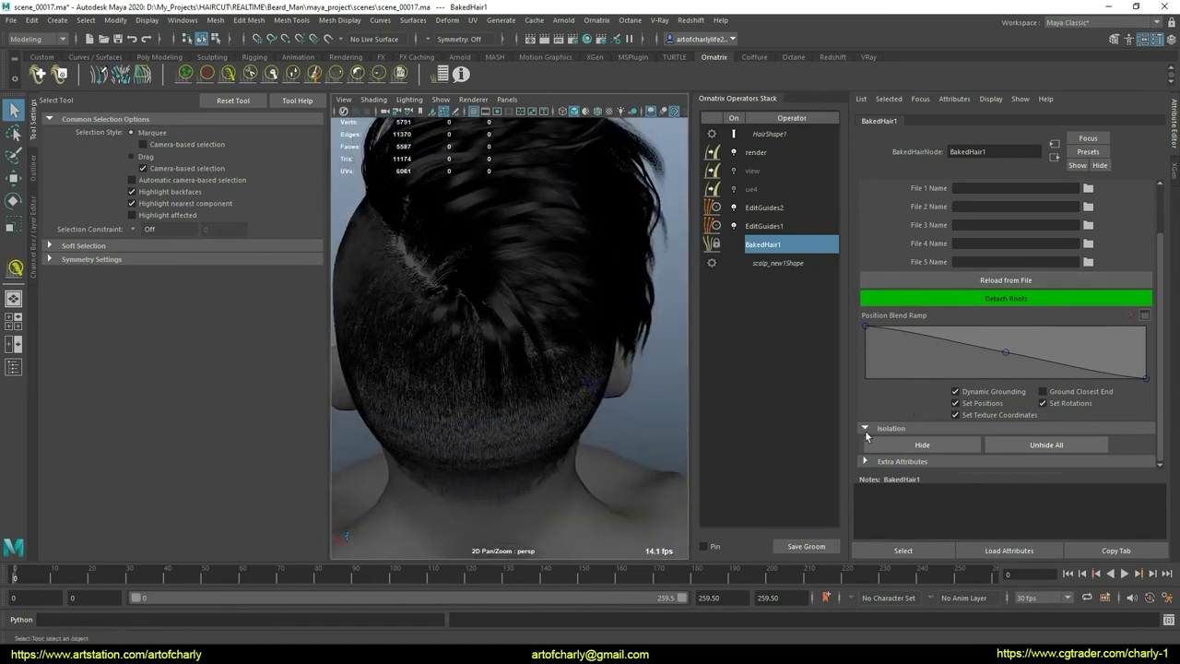
# Step: Set change tracking to Surface, collapse the stack up to EditGuides2, and rename the result BakedHair1
pyautogui.click(783, 208)
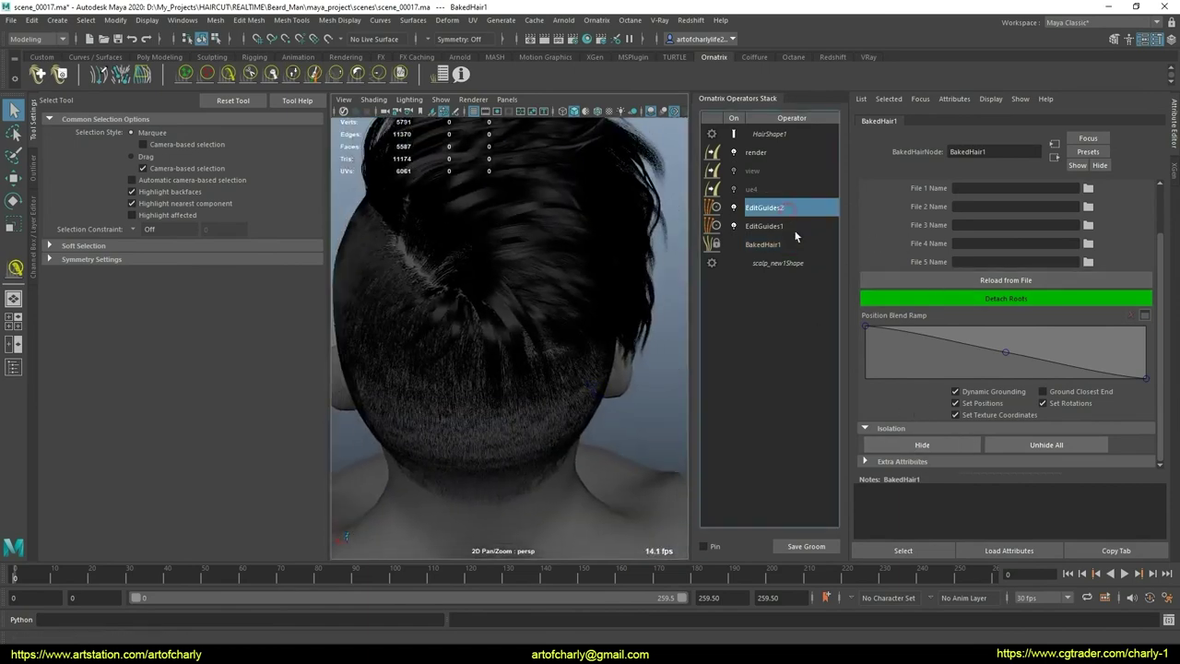
pyautogui.rightClick(796, 207)
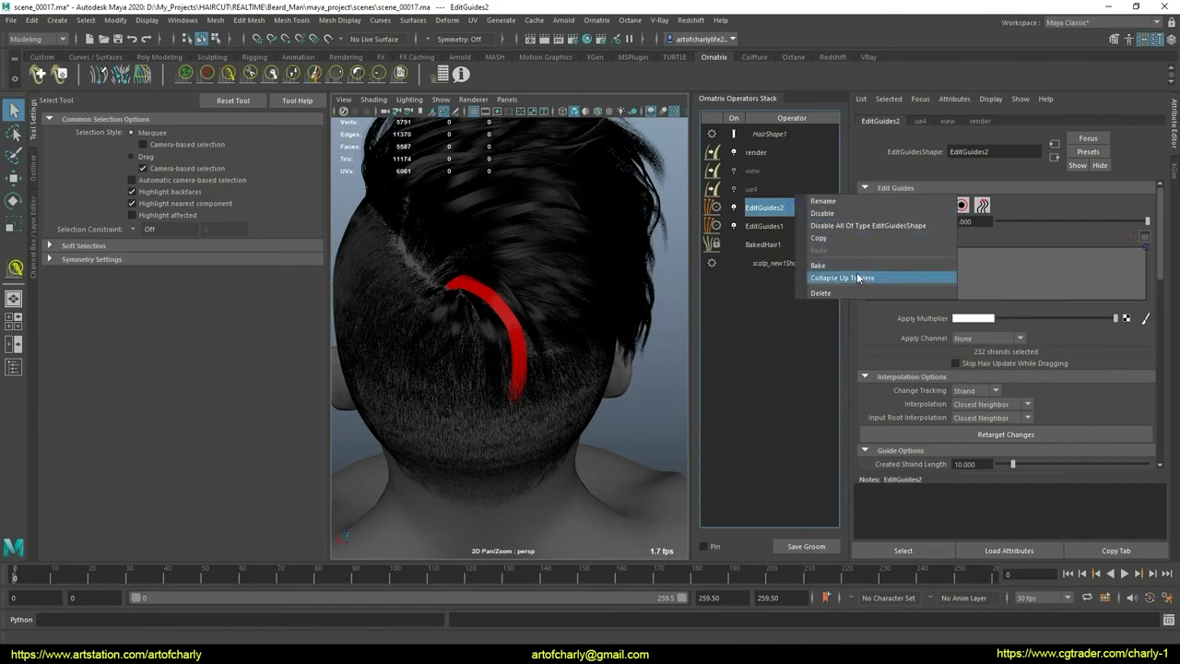
pyautogui.click(994, 394)
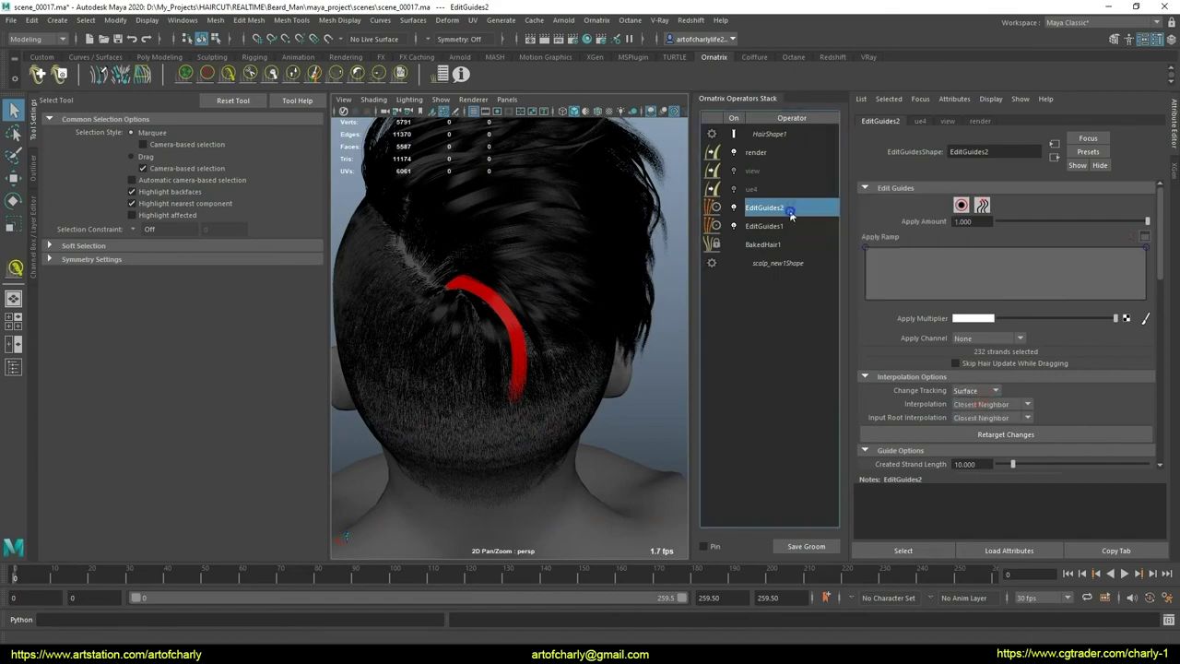
pyautogui.rightClick(788, 208)
pyautogui.click(848, 282)
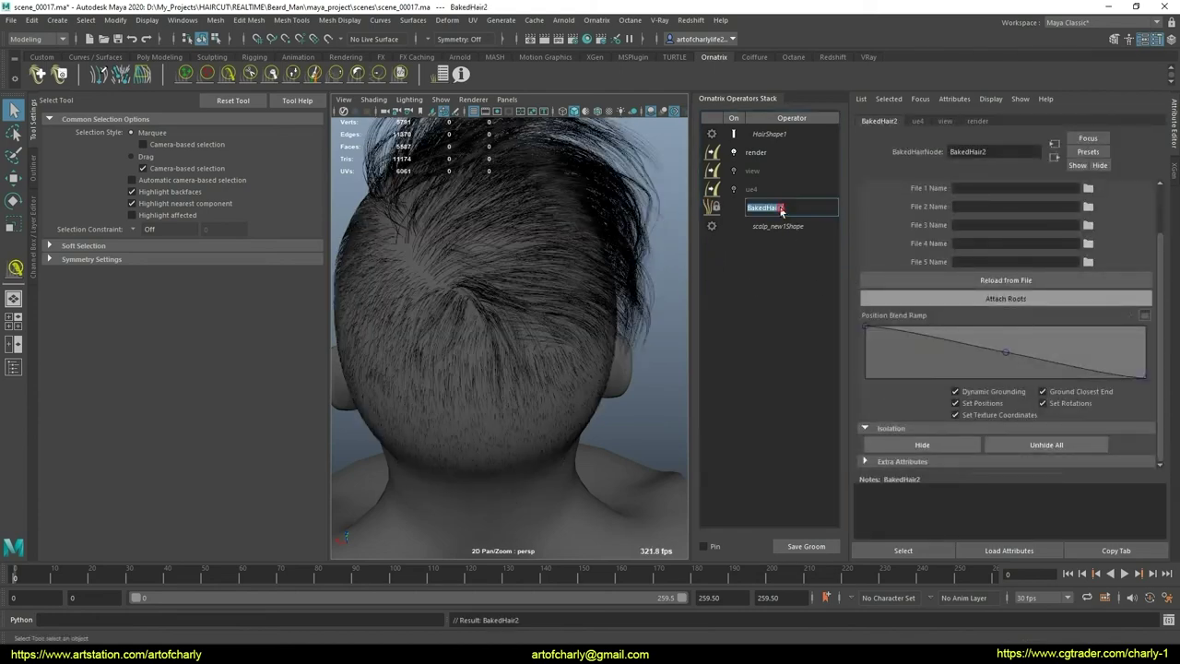
pyautogui.doubleClick(794, 208)
pyautogui.write('1')
pyautogui.press('Return')
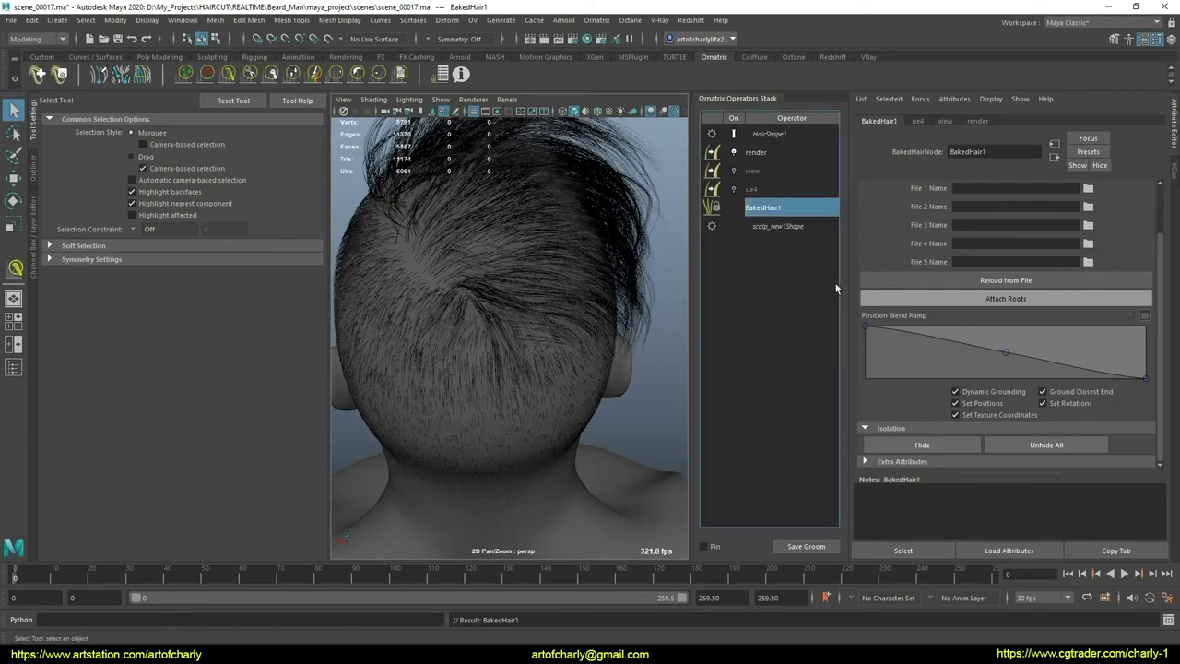
# Step: Set BakedHair1's Display Fraction to 1.000
pyautogui.scroll(3, 988, 241)
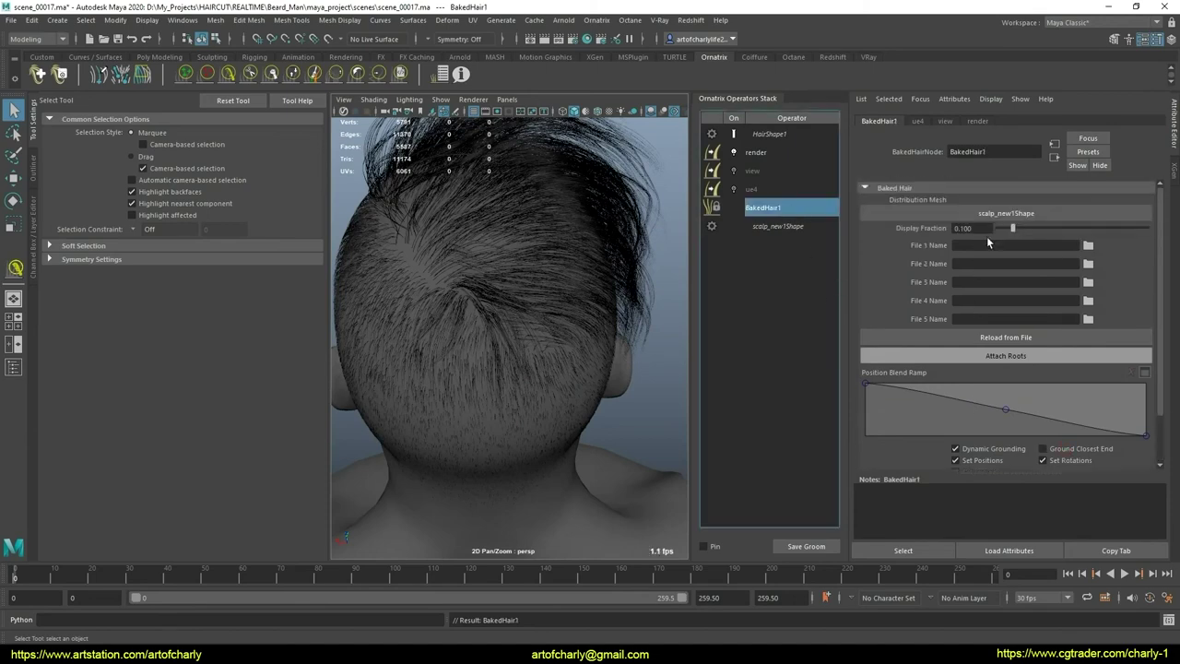
pyautogui.click(765, 134)
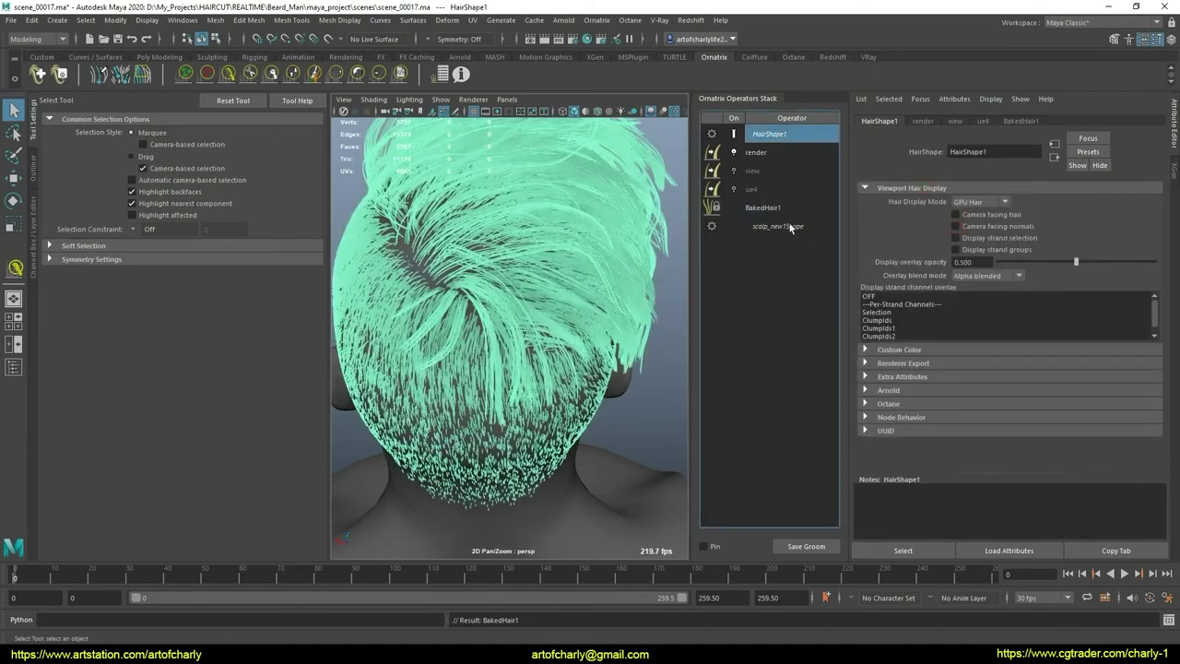
pyautogui.click(763, 207)
pyautogui.click(982, 228)
pyautogui.write('1')
pyautogui.press('Return')
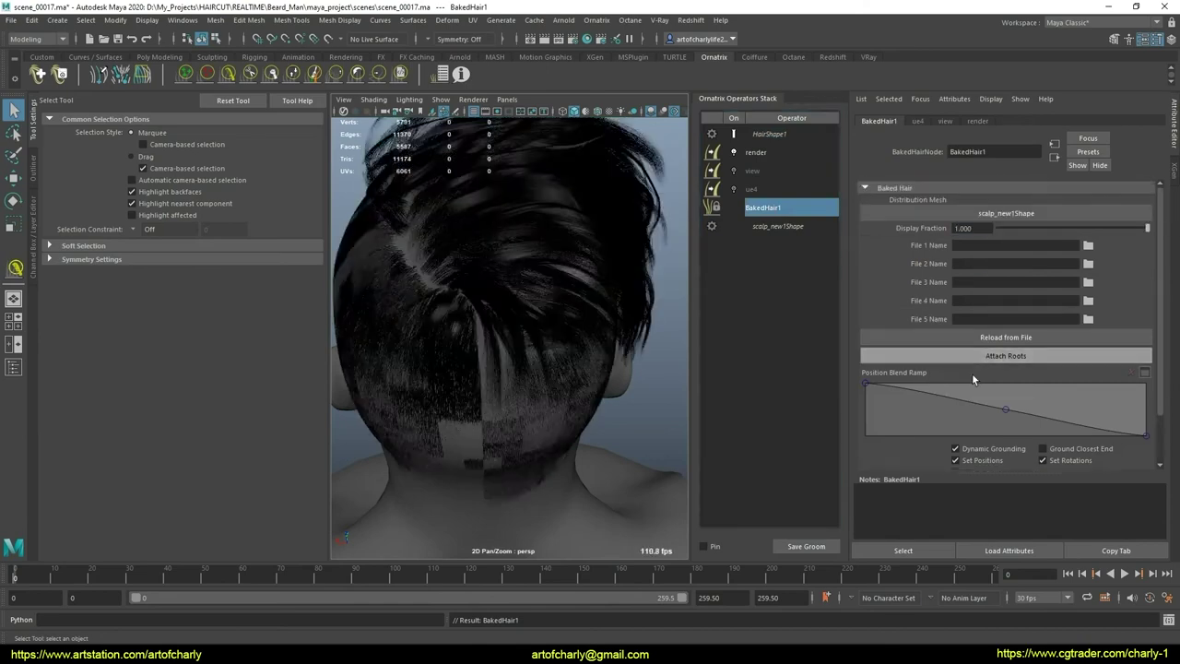
# Step: Attach the baked roots to the scalp and enable Camera facing hair and normals on HairShape1
pyautogui.click(887, 355)
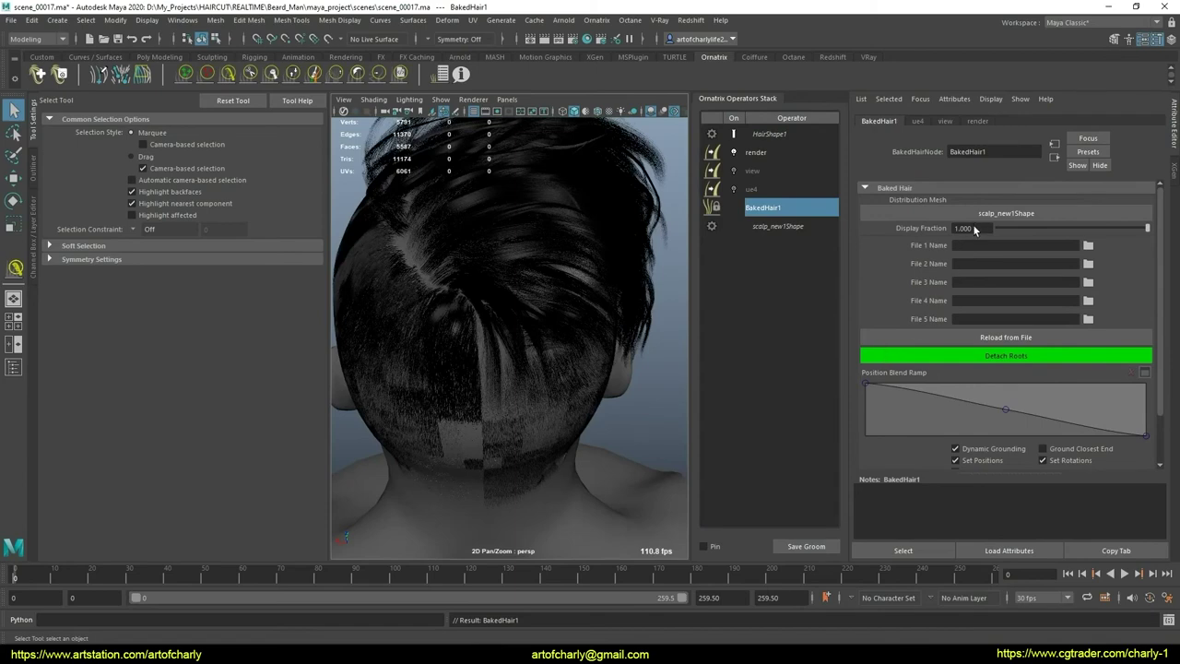
pyautogui.click(771, 135)
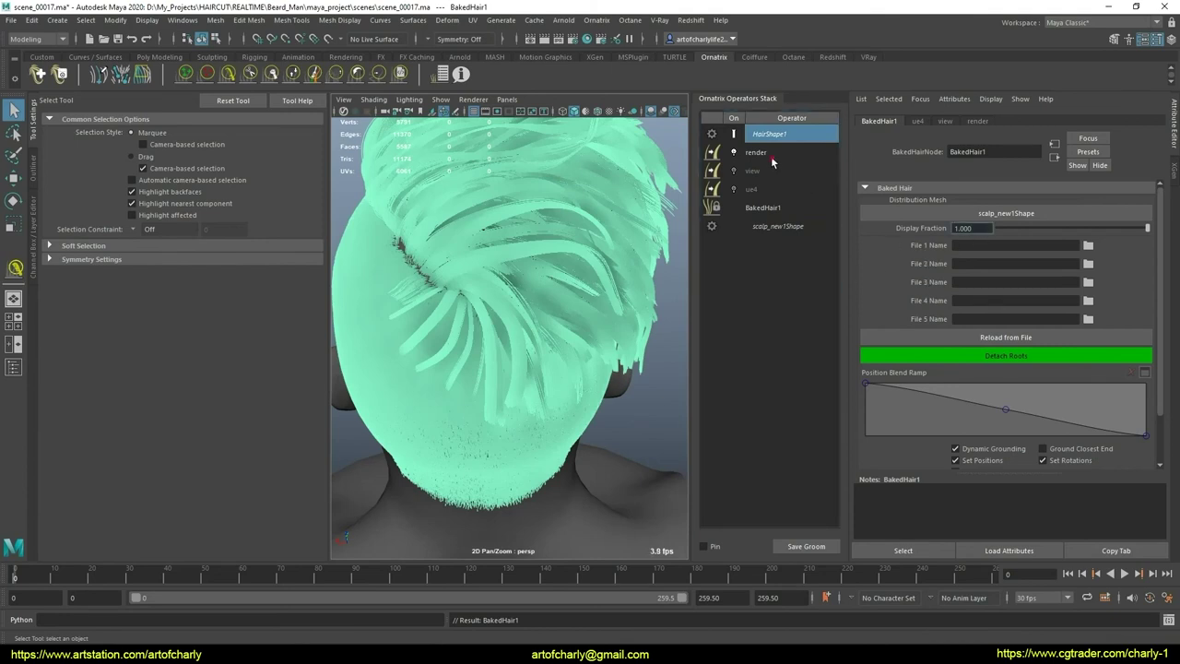
pyautogui.click(769, 155)
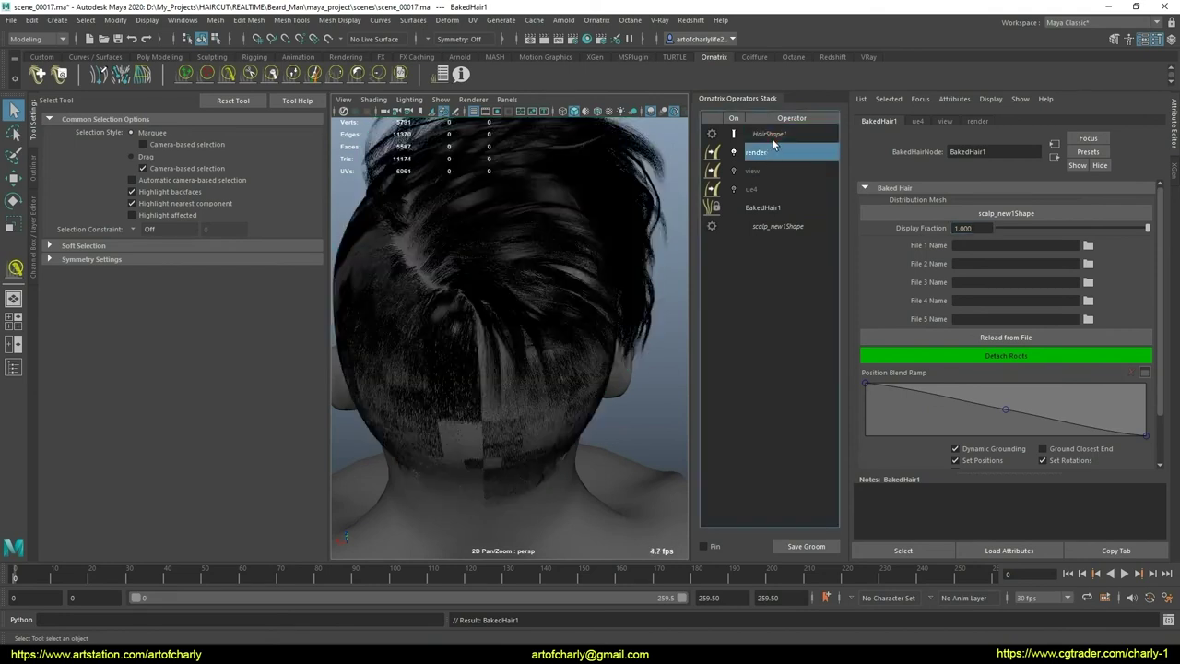
pyautogui.click(772, 135)
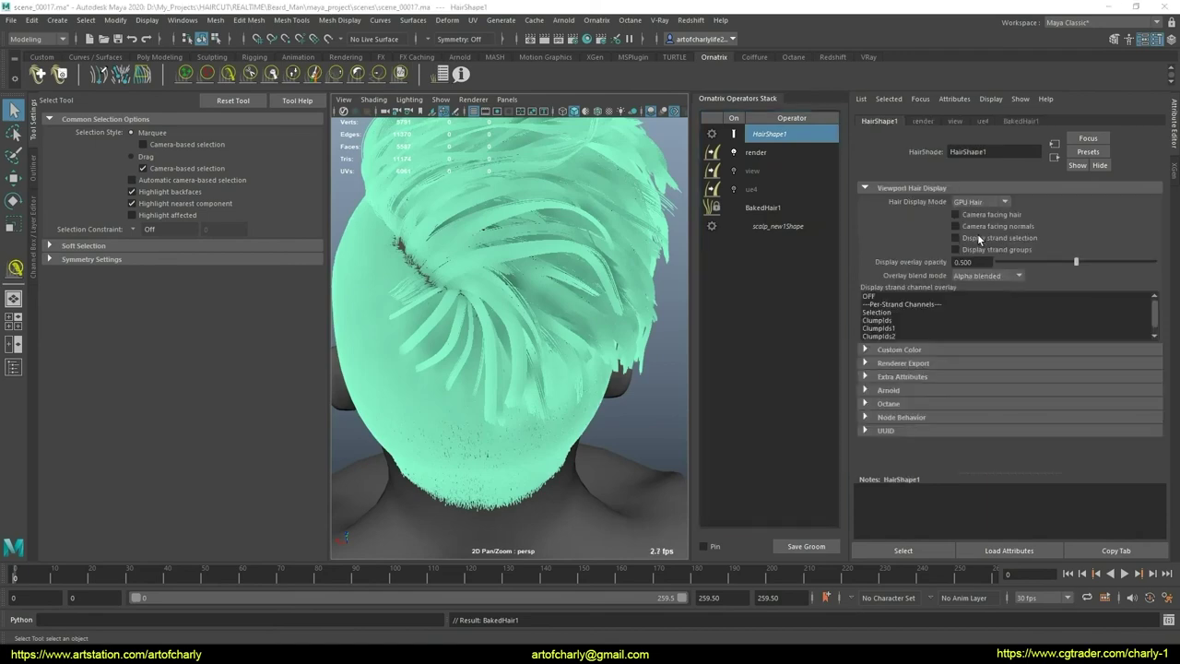
pyautogui.click(954, 215)
pyautogui.click(955, 227)
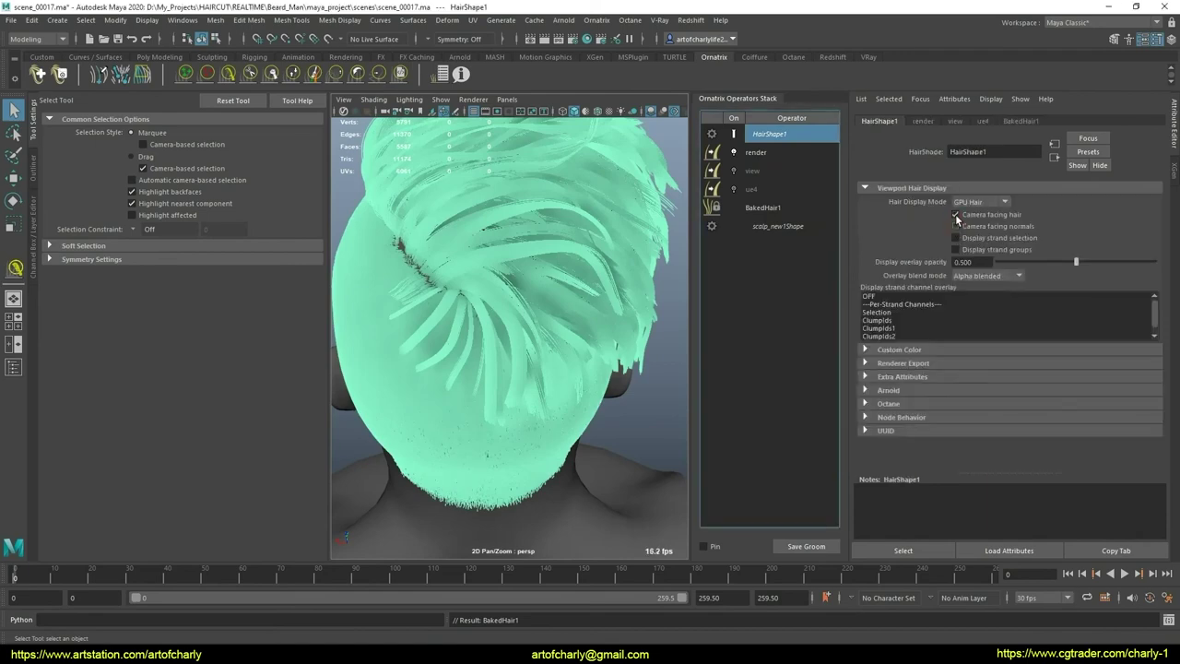
pyautogui.click(779, 208)
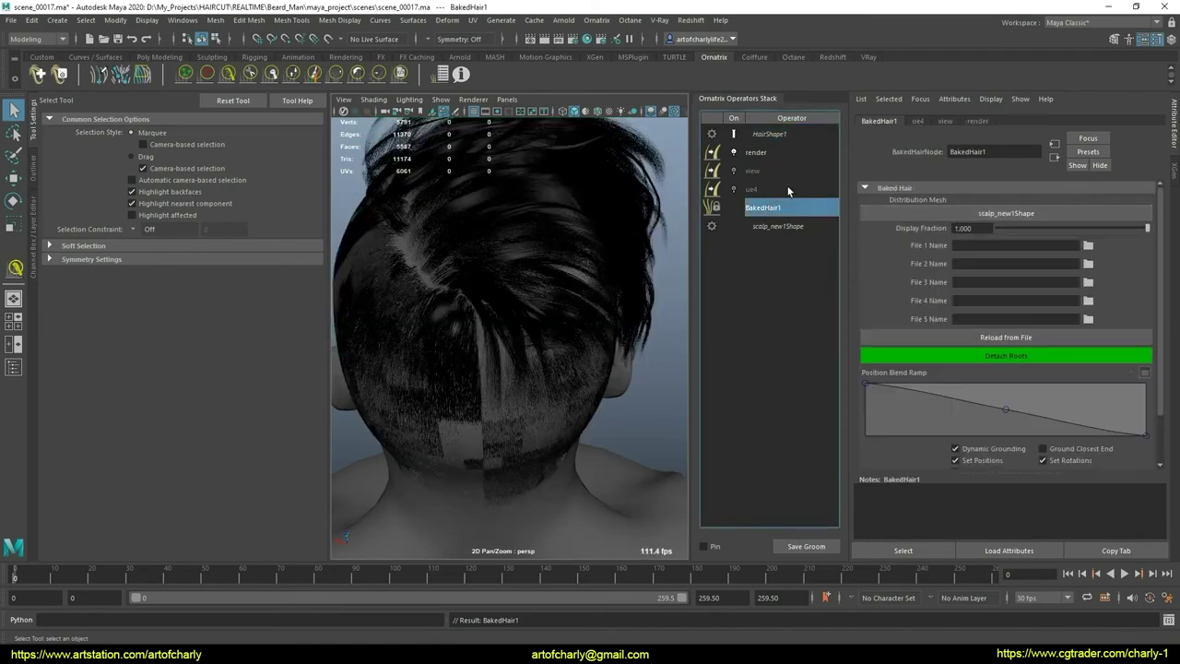
pyautogui.click(770, 134)
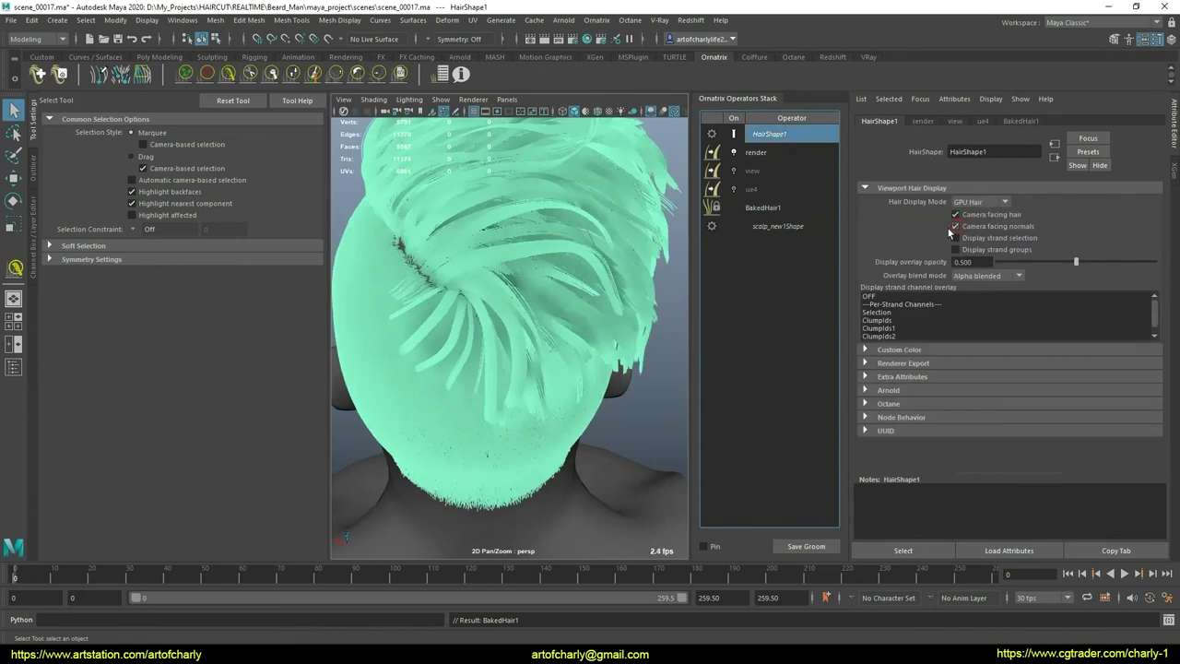
pyautogui.click(765, 209)
pyautogui.moveTo(607, 350)
pyautogui.keyDown('alt'); pyautogui.mouseDown()
pyautogui.moveTo(621, 341)
pyautogui.moveTo(603, 344)
pyautogui.moveTo(575, 322)
pyautogui.moveTo(595, 346)
pyautogui.moveTo(618, 316)
pyautogui.moveTo(526, 266)
pyautogui.mouseUp(); pyautogui.keyUp('alt')
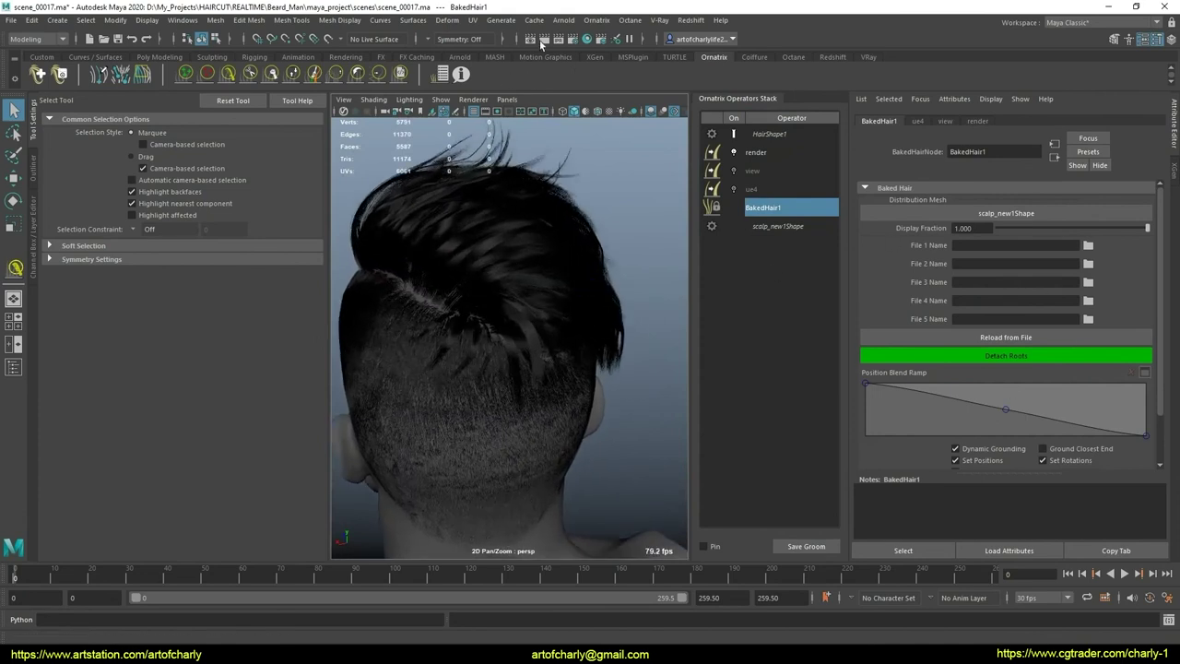
# Step: Switch the viewport to a live Arnold render
pyautogui.click(563, 20)
pyautogui.click(588, 53)
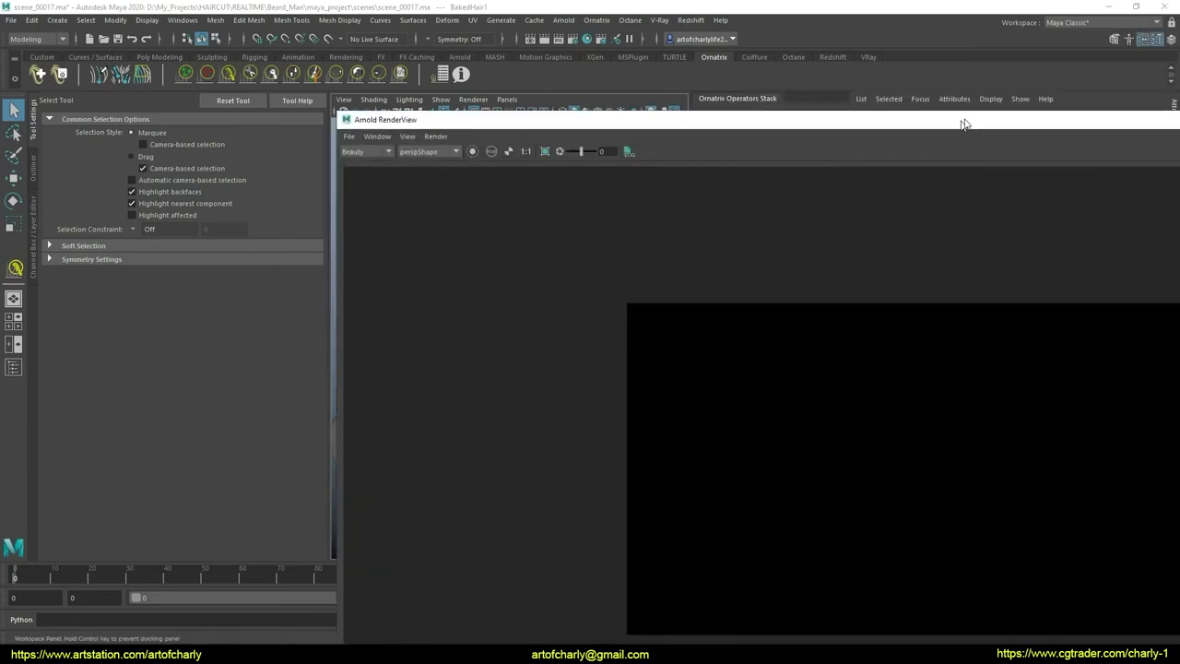
pyautogui.moveTo(396, 117); pyautogui.dragTo(887, 285)
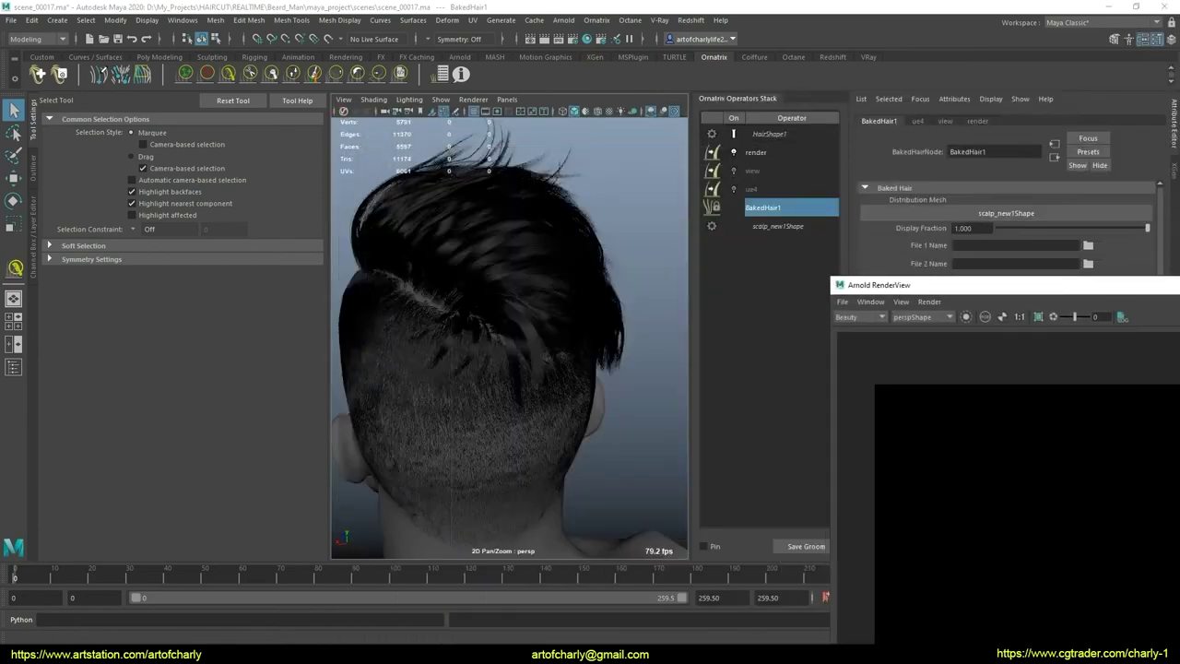
pyautogui.click(473, 99)
pyautogui.click(477, 134)
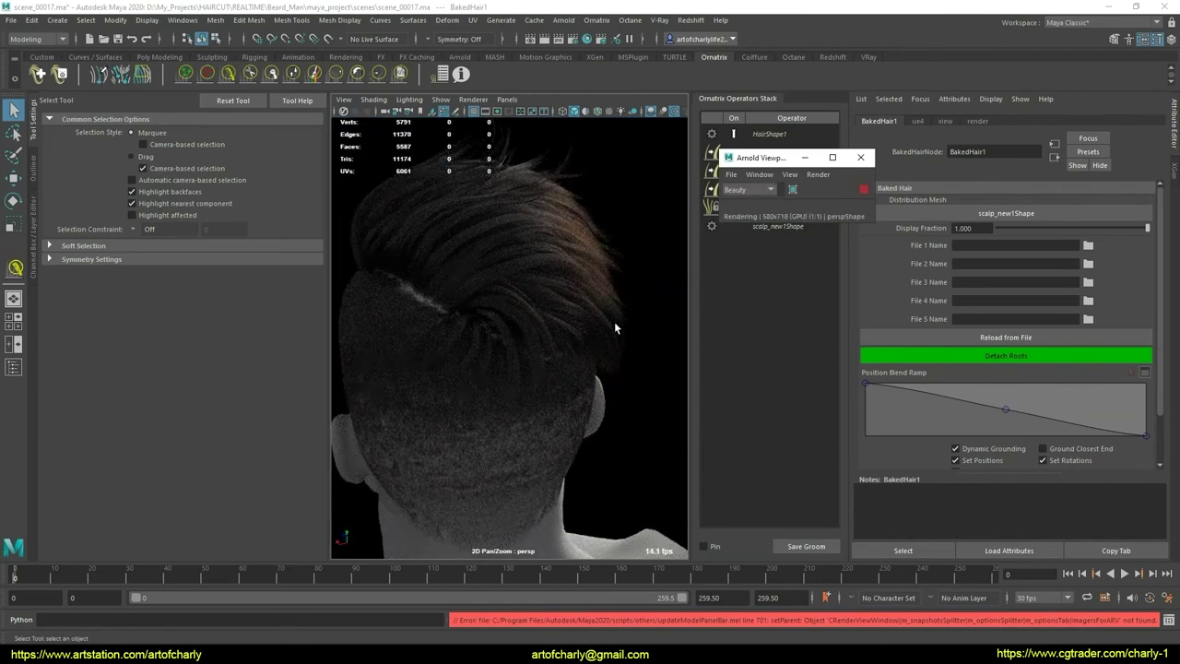
# Step: Rotate aiSkyDomeLight1 from Y 141 down to Y 68 and check the lighting from behind
pyautogui.click(33, 168)
pyautogui.click(108, 200)
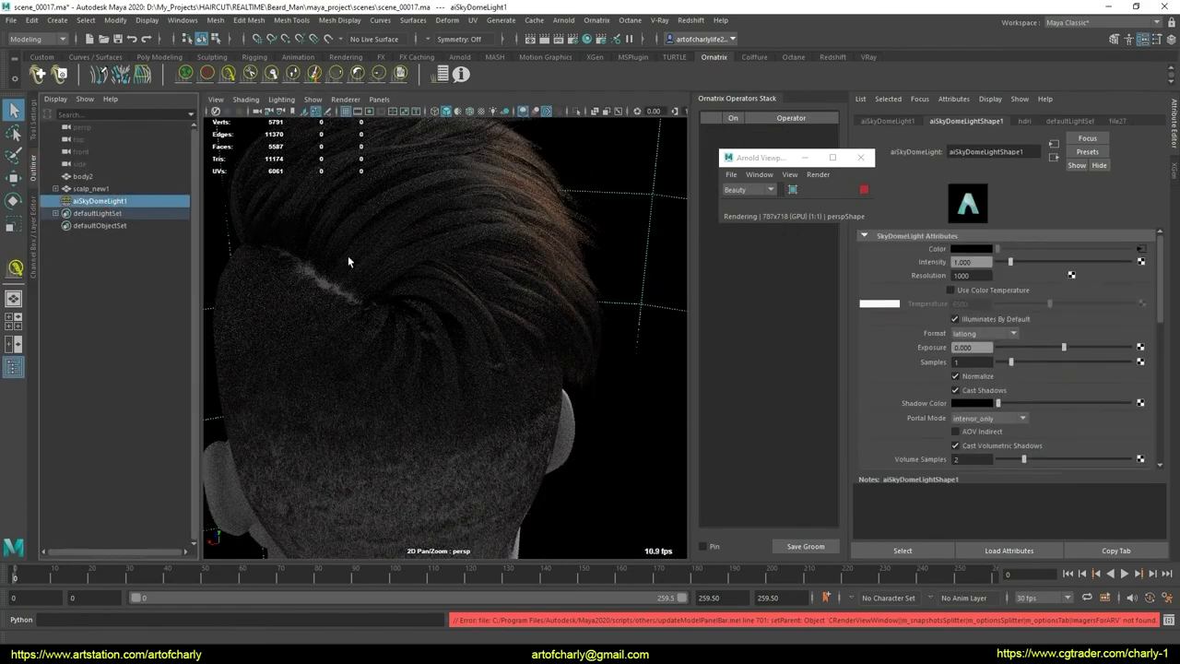
pyautogui.click(34, 129)
pyautogui.click(33, 235)
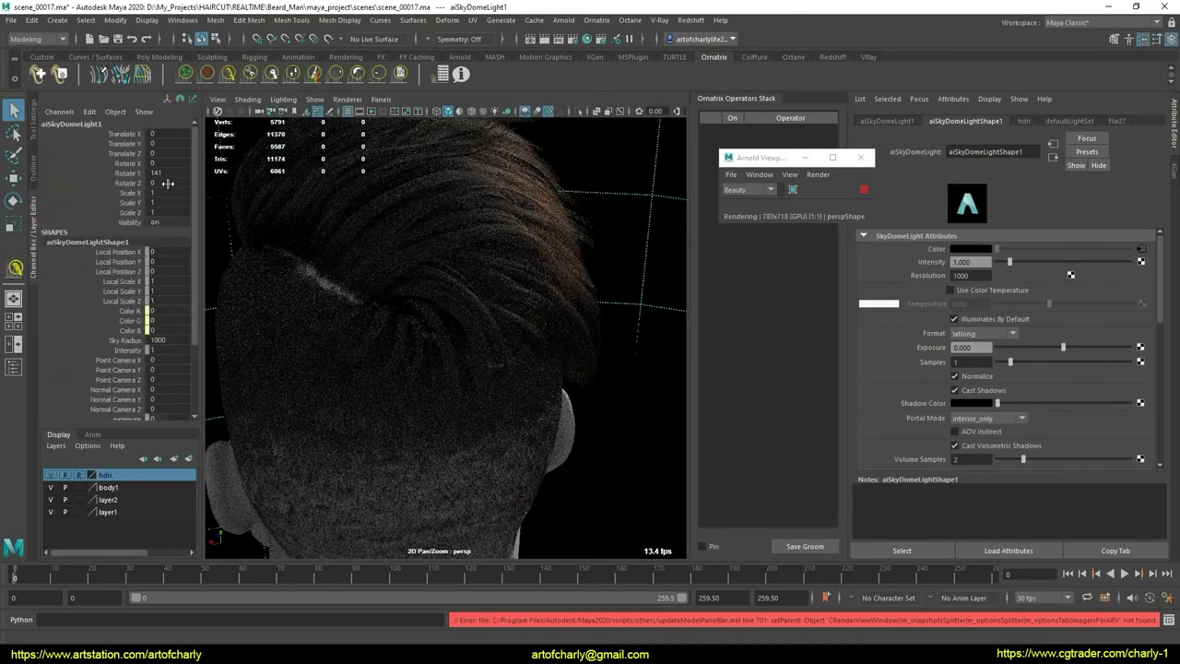
pyautogui.moveTo(443, 332); pyautogui.dragTo(405, 332, button='middle')
pyautogui.moveTo(184, 168); pyautogui.dragTo(167, 168, button='middle')
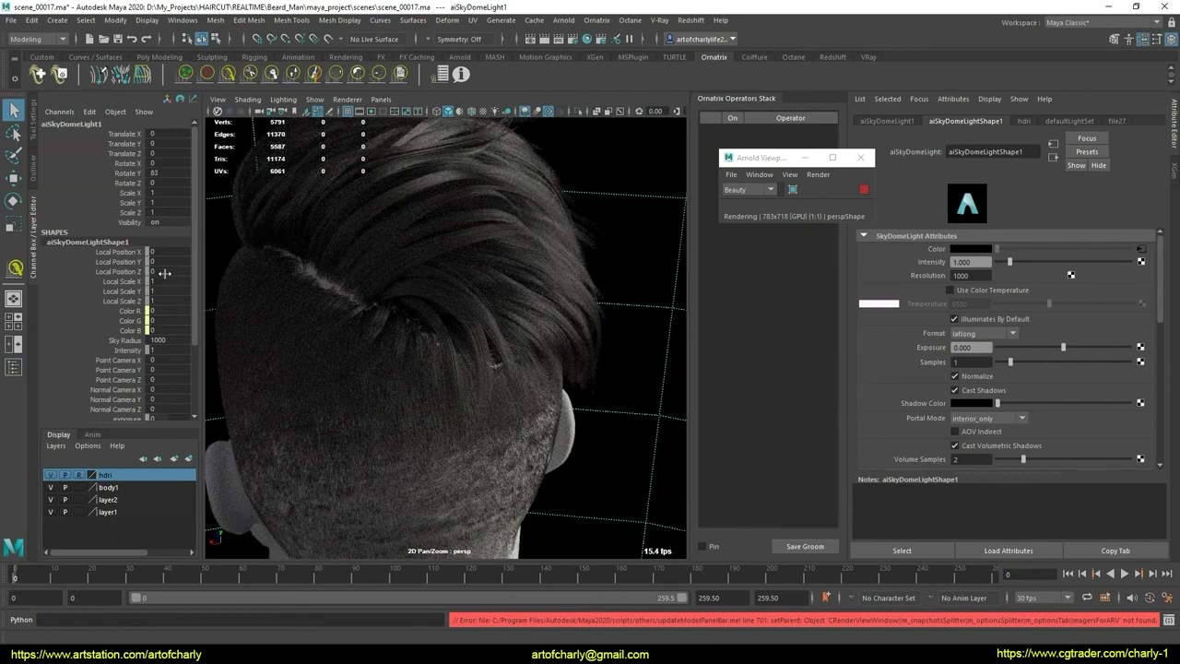
pyautogui.moveTo(163, 172); pyautogui.dragTo(154, 171, button='middle')
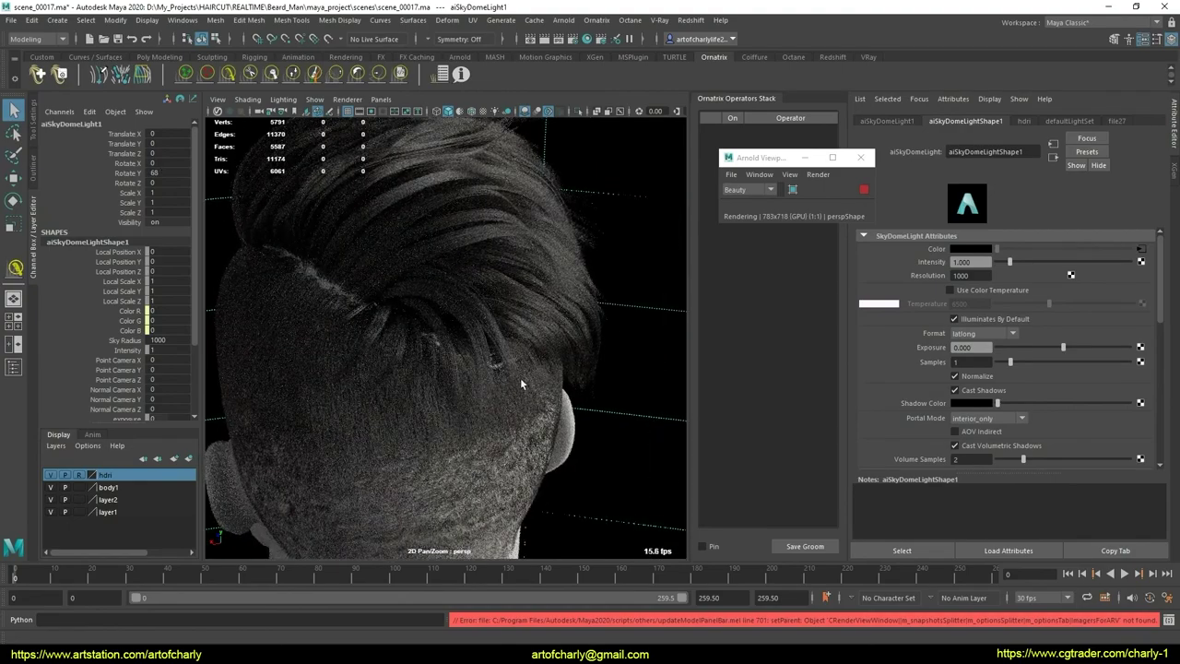
pyautogui.moveTo(520, 378)
pyautogui.keyDown('alt'); pyautogui.mouseDown()
pyautogui.moveTo(533, 344)
pyautogui.moveTo(588, 421)
pyautogui.mouseUp(); pyautogui.keyUp('alt')
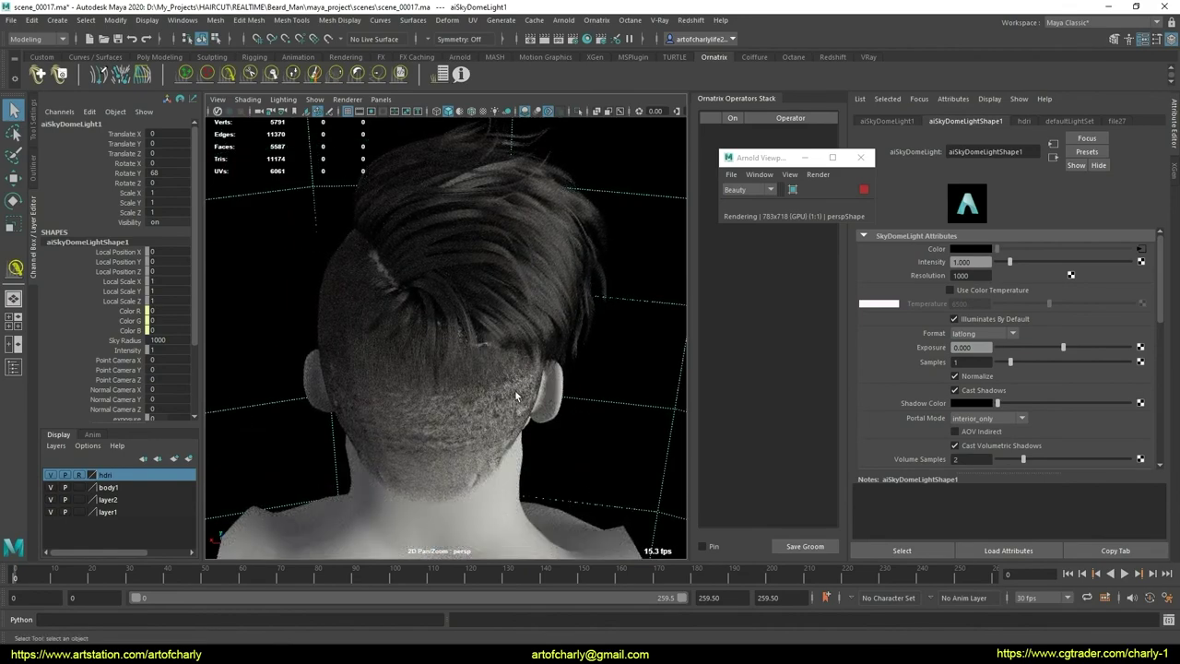
pyautogui.keyDown('alt'); pyautogui.moveTo(469, 363); pyautogui.dragTo(489, 393); pyautogui.keyUp('alt')
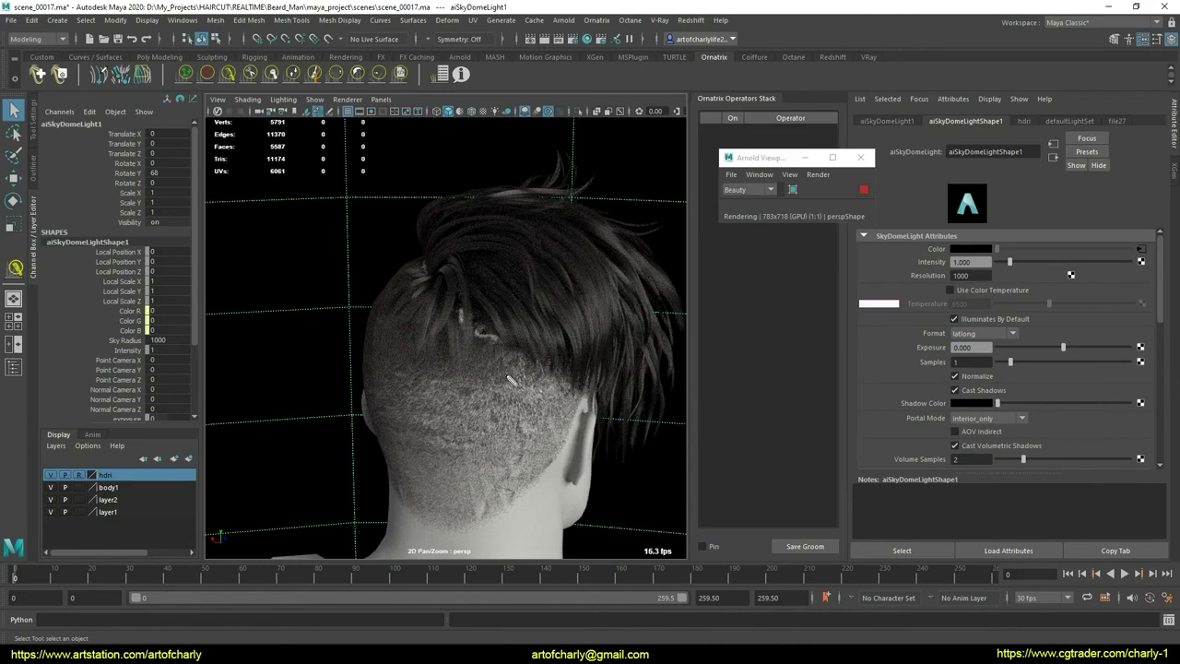
# Step: Draw several strokes over the crown hair and apply them
pyautogui.moveTo(465, 314)
pyautogui.mouseDown()
pyautogui.moveTo(474, 385)
pyautogui.moveTo(571, 378)
pyautogui.mouseUp()
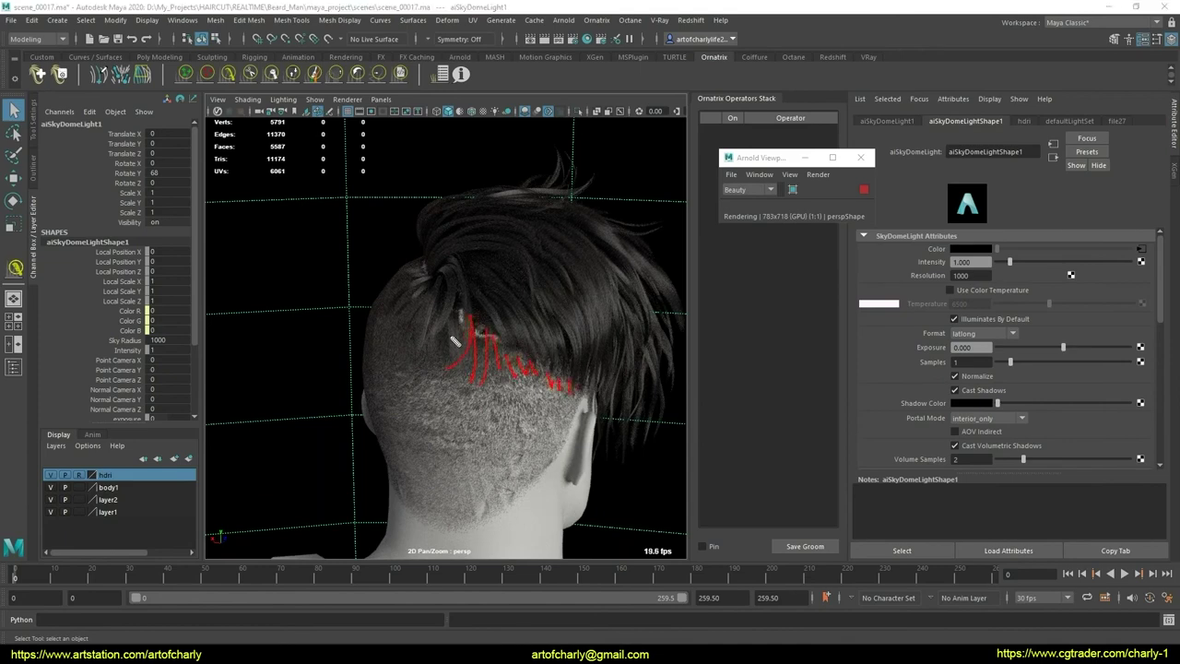
pyautogui.moveTo(451, 335)
pyautogui.mouseDown()
pyautogui.moveTo(436, 387)
pyautogui.moveTo(420, 361)
pyautogui.mouseUp()
pyautogui.moveTo(430, 304)
pyautogui.mouseDown()
pyautogui.moveTo(397, 360)
pyautogui.moveTo(406, 355)
pyautogui.mouseUp()
pyautogui.moveTo(432, 279); pyautogui.dragTo(393, 374)
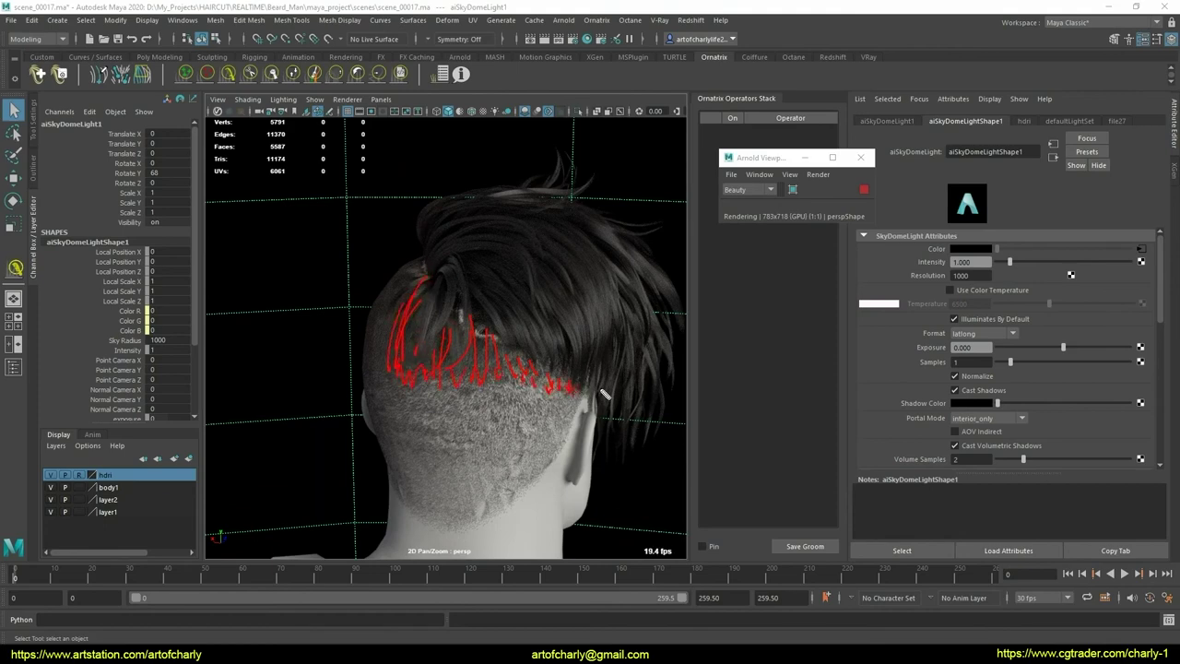
pyautogui.press('Return')
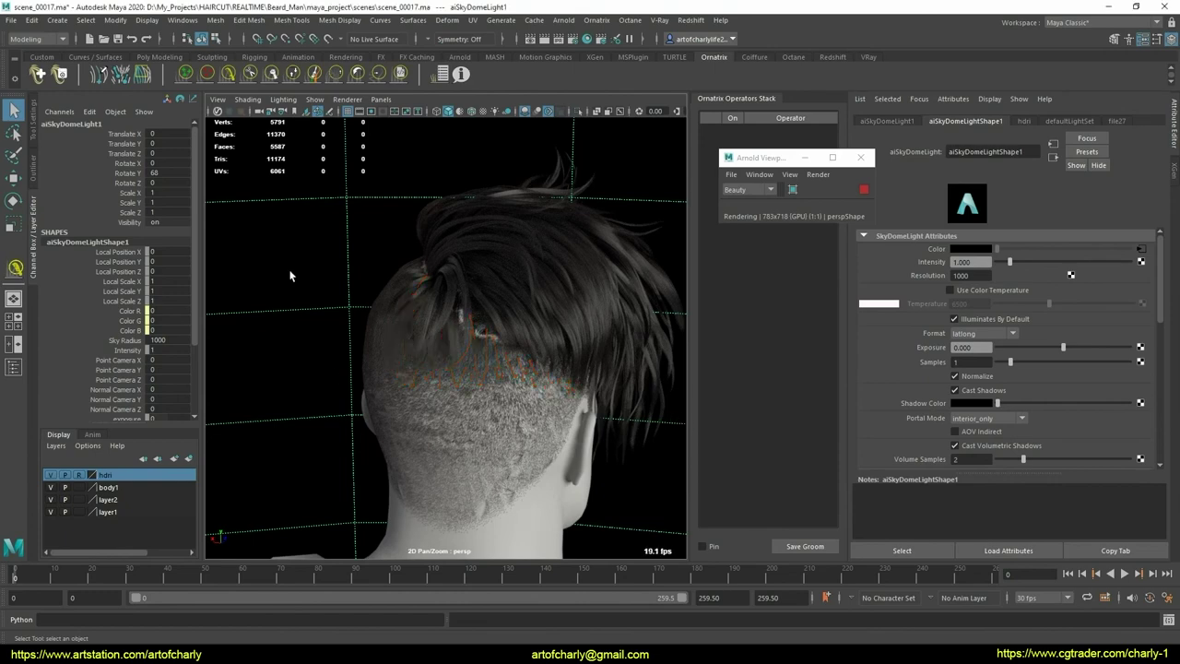
# Step: Stop the live Arnold viewport render and close the Arnold RenderView window
pyautogui.click(864, 189)
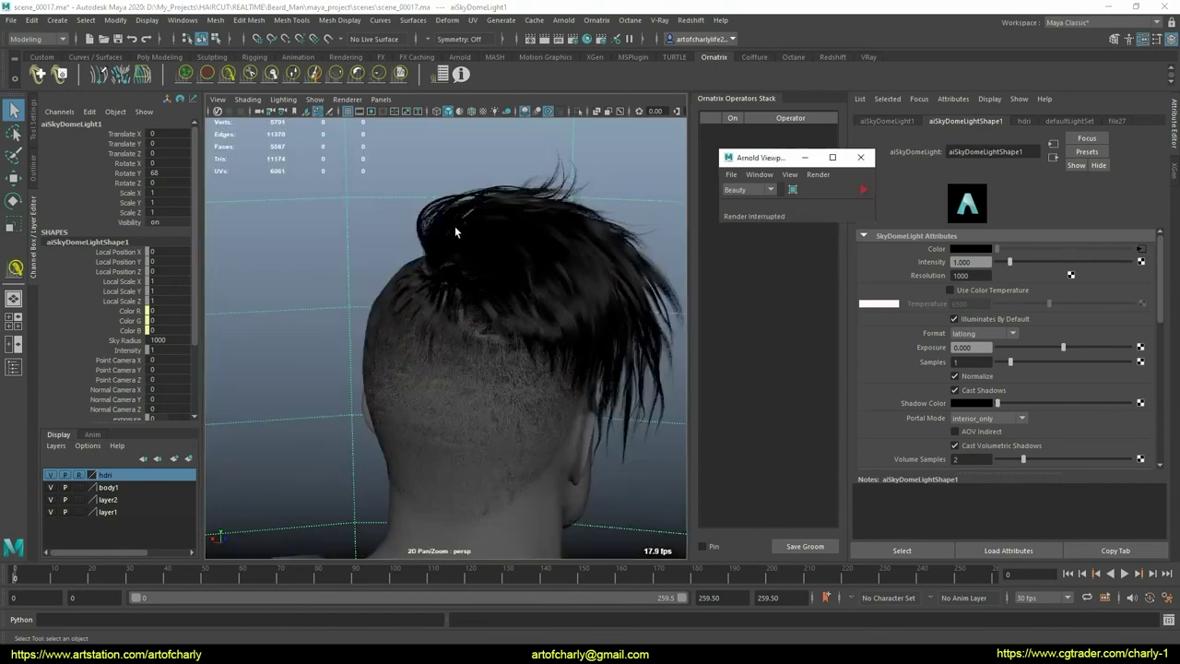
pyautogui.click(563, 19)
pyautogui.click(605, 54)
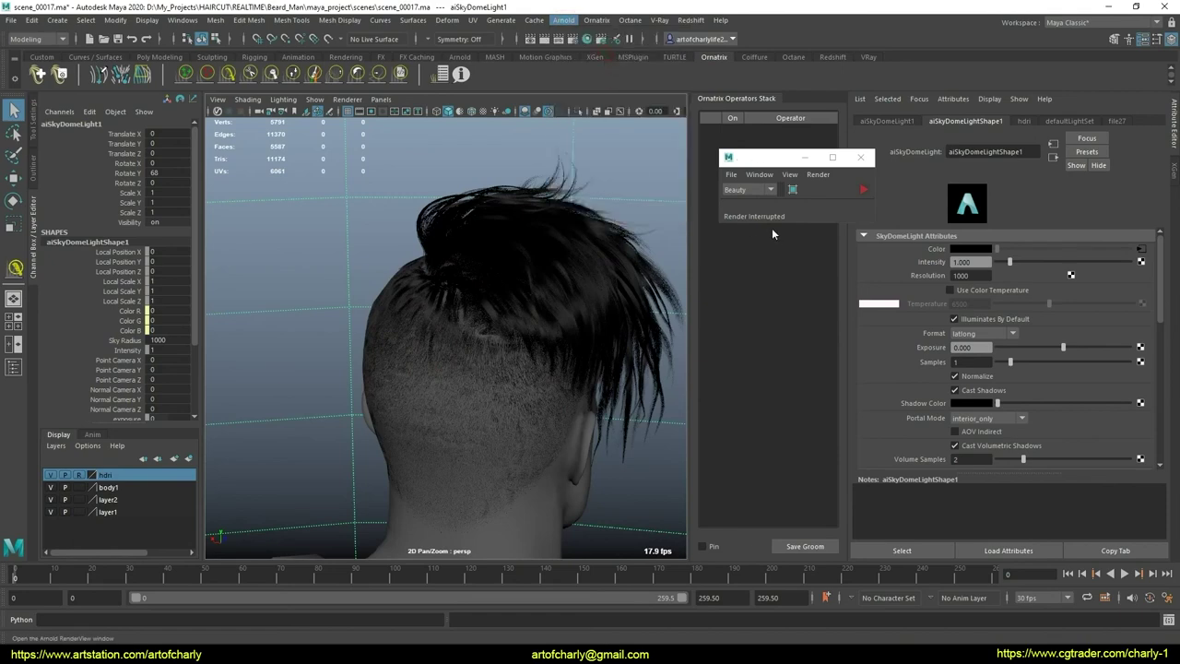
pyautogui.moveTo(1038, 288); pyautogui.dragTo(812, 244)
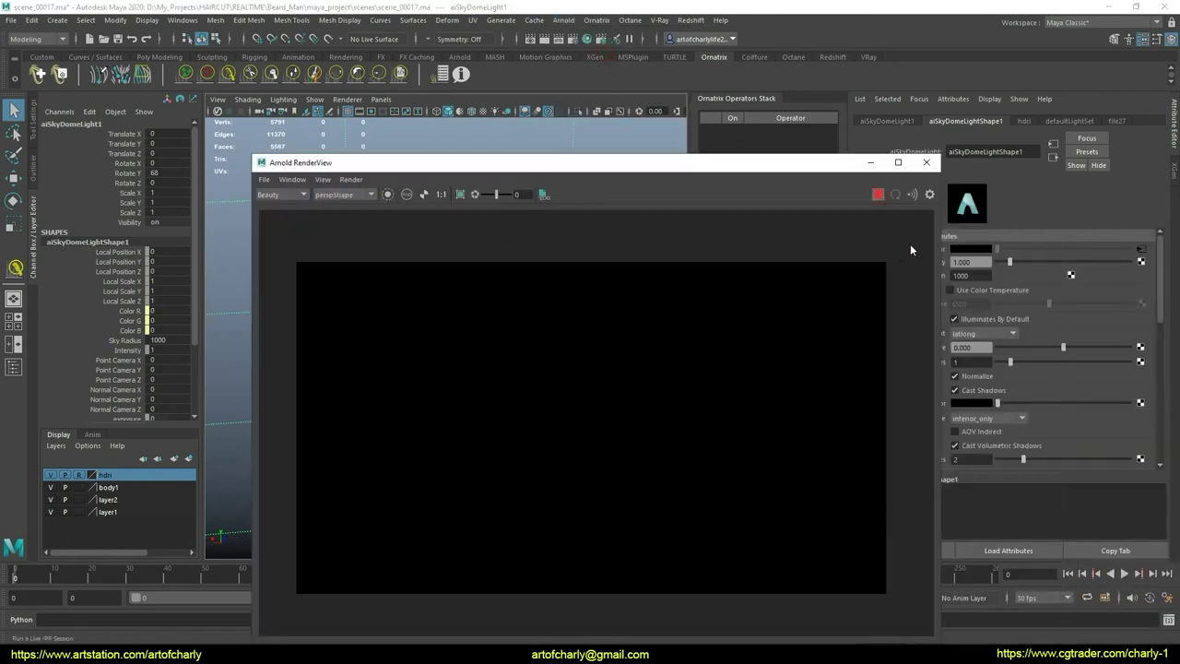
pyautogui.click(926, 162)
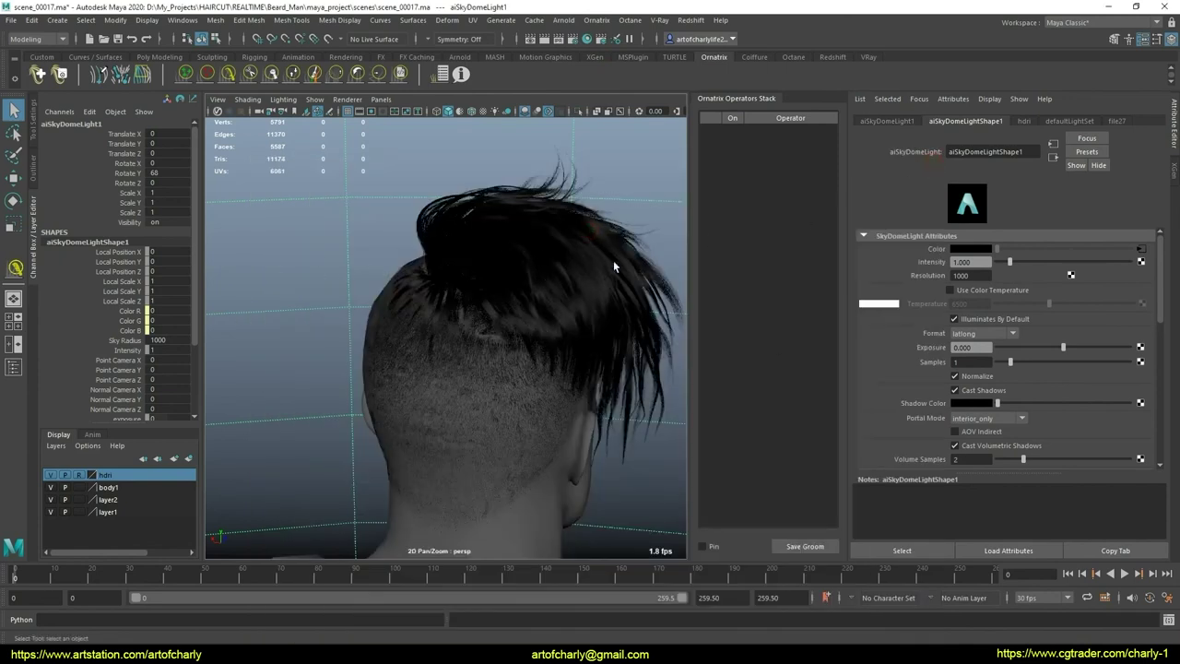
# Step: Select the hair groom's BakedHair1 operator and move in close on the nape
pyautogui.click(555, 270)
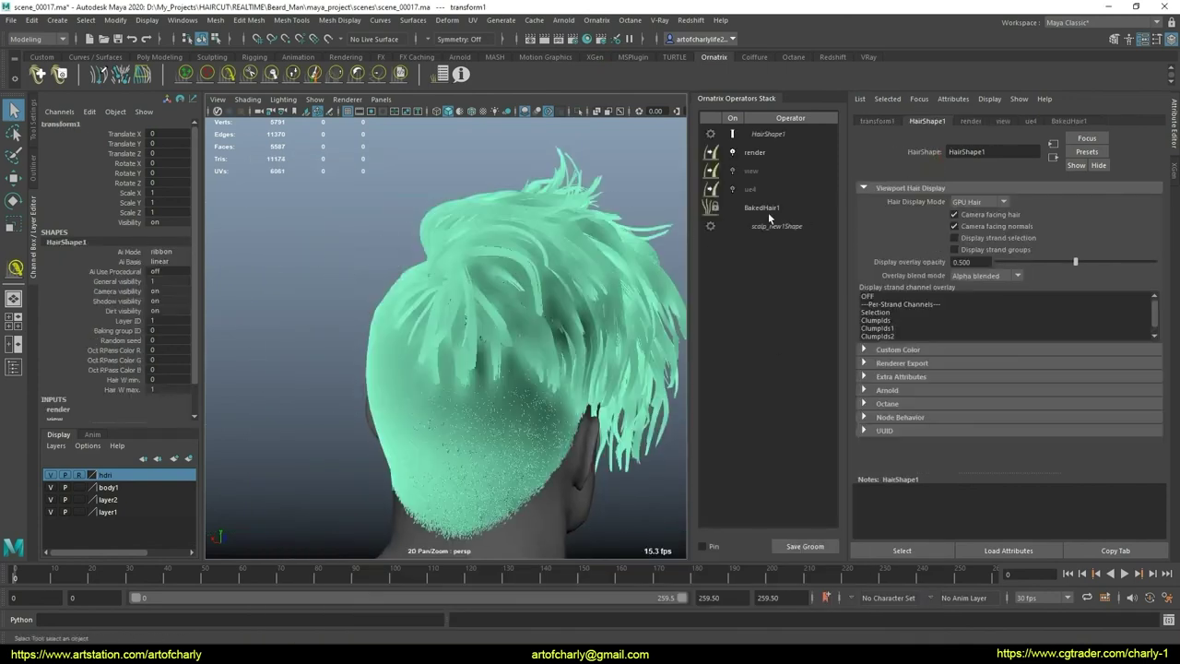
pyautogui.click(768, 209)
pyautogui.moveTo(545, 308)
pyautogui.keyDown('alt'); pyautogui.mouseDown()
pyautogui.moveTo(578, 314)
pyautogui.moveTo(545, 329)
pyautogui.mouseUp(); pyautogui.keyUp('alt')
pyautogui.moveTo(545, 329)
pyautogui.keyDown('alt'); pyautogui.mouseDown(button='right')
pyautogui.moveTo(576, 363)
pyautogui.moveTo(526, 381)
pyautogui.mouseUp(button='right'); pyautogui.keyUp('alt')
pyautogui.moveTo(526, 382)
pyautogui.keyDown('alt'); pyautogui.mouseDown()
pyautogui.moveTo(584, 364)
pyautogui.moveTo(495, 337)
pyautogui.moveTo(507, 285)
pyautogui.moveTo(495, 322)
pyautogui.moveTo(516, 316)
pyautogui.mouseUp(); pyautogui.keyUp('alt')
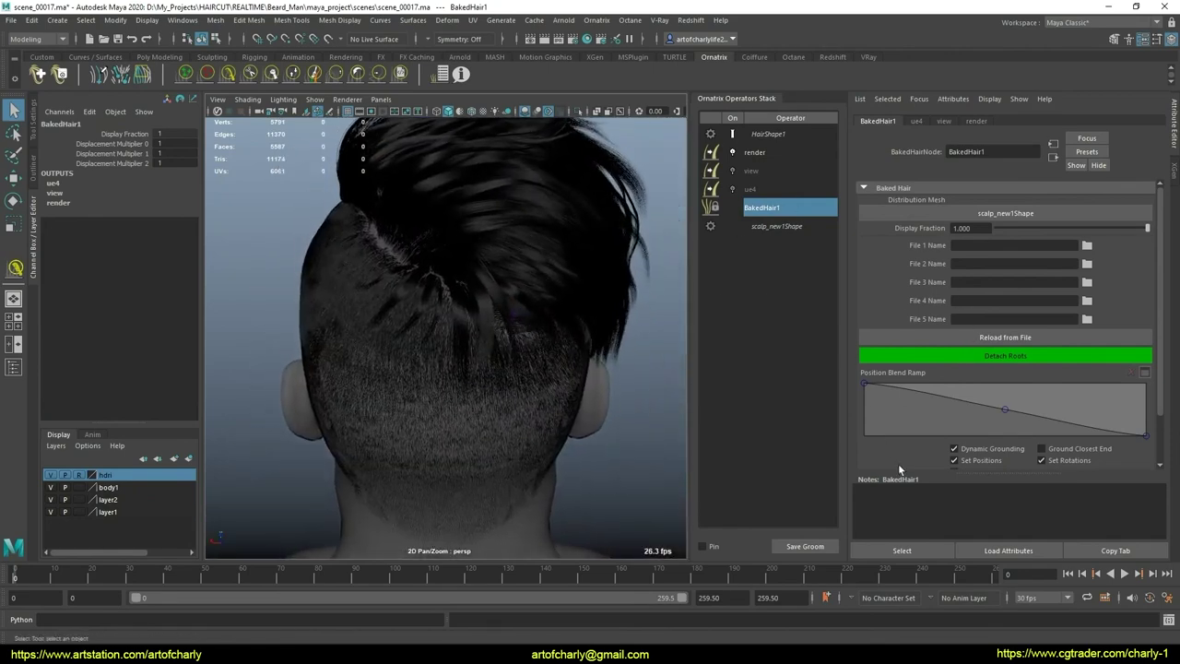
# Step: Start hiding strands with the Lasso selection shape and lasso the hair at the nape
pyautogui.scroll(-2, 949, 443)
pyautogui.click(935, 445)
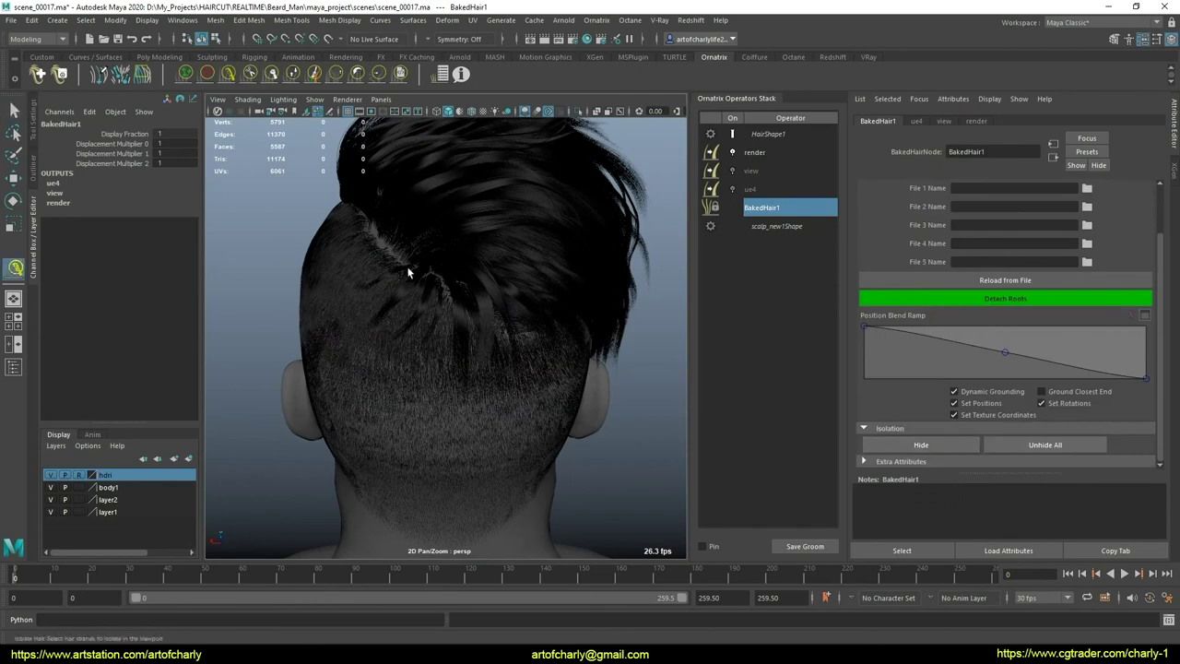
pyautogui.click(35, 137)
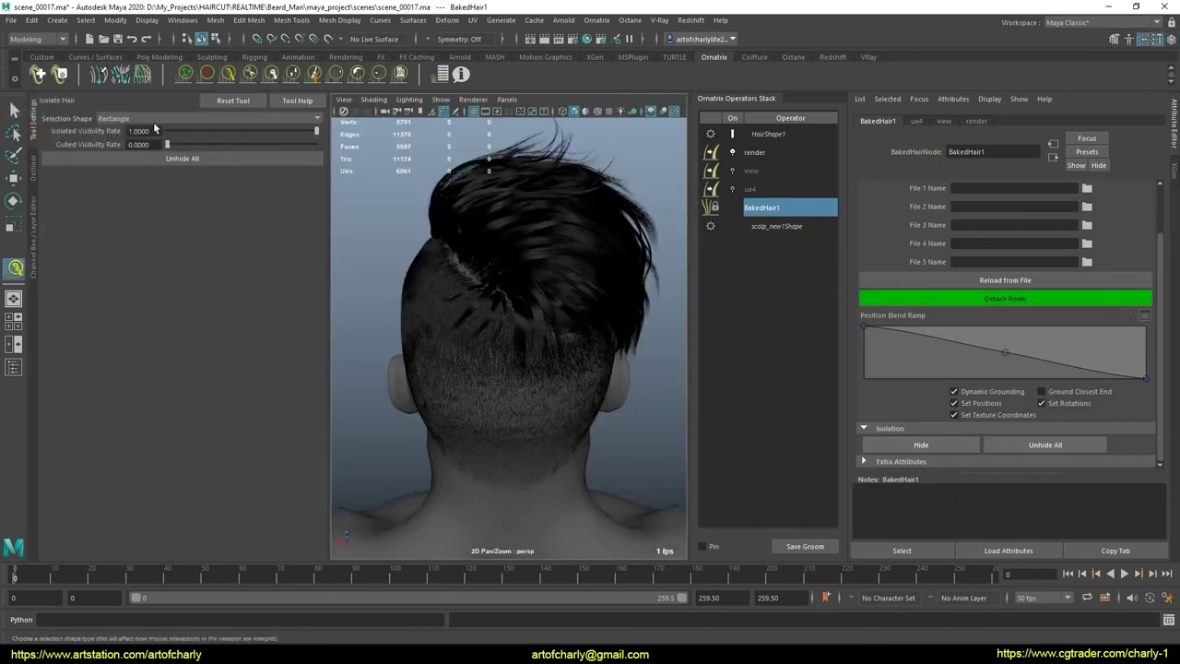
pyautogui.click(153, 120)
pyautogui.click(108, 132)
pyautogui.moveTo(516, 289)
pyautogui.keyDown('alt'); pyautogui.mouseDown()
pyautogui.moveTo(544, 342)
pyautogui.moveTo(461, 260)
pyautogui.mouseUp(); pyautogui.keyUp('alt')
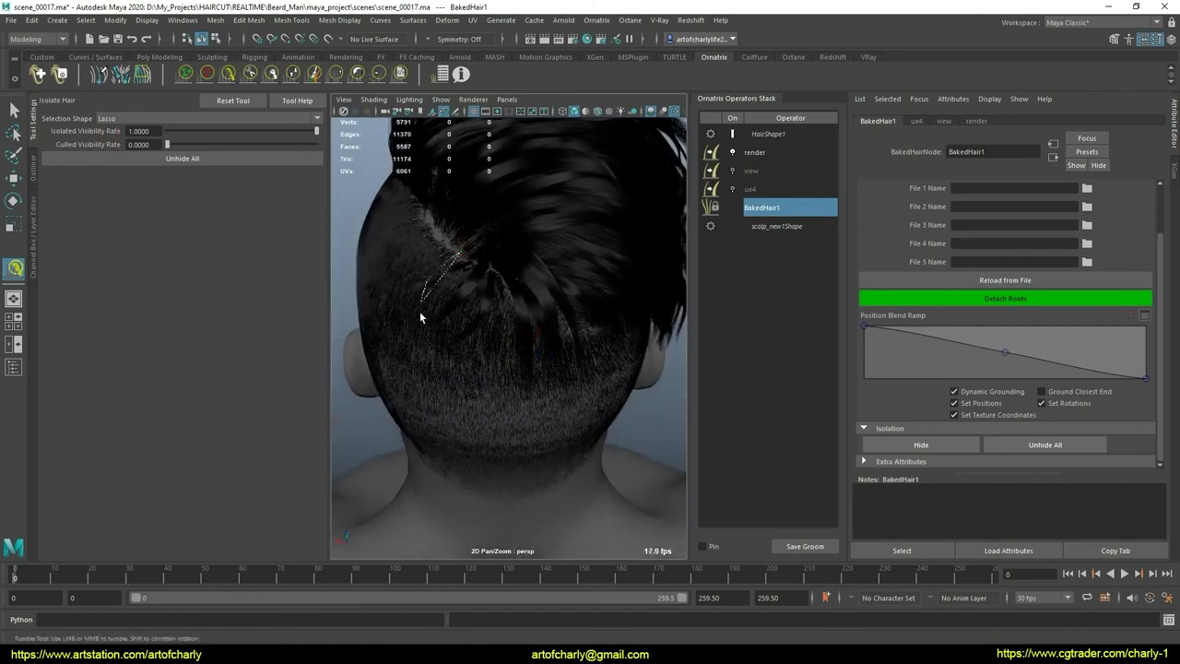
pyautogui.moveTo(420, 317)
pyautogui.mouseDown()
pyautogui.moveTo(451, 381)
pyautogui.moveTo(576, 409)
pyautogui.moveTo(635, 368)
pyautogui.moveTo(654, 290)
pyautogui.moveTo(500, 237)
pyautogui.moveTo(490, 288)
pyautogui.mouseUp()
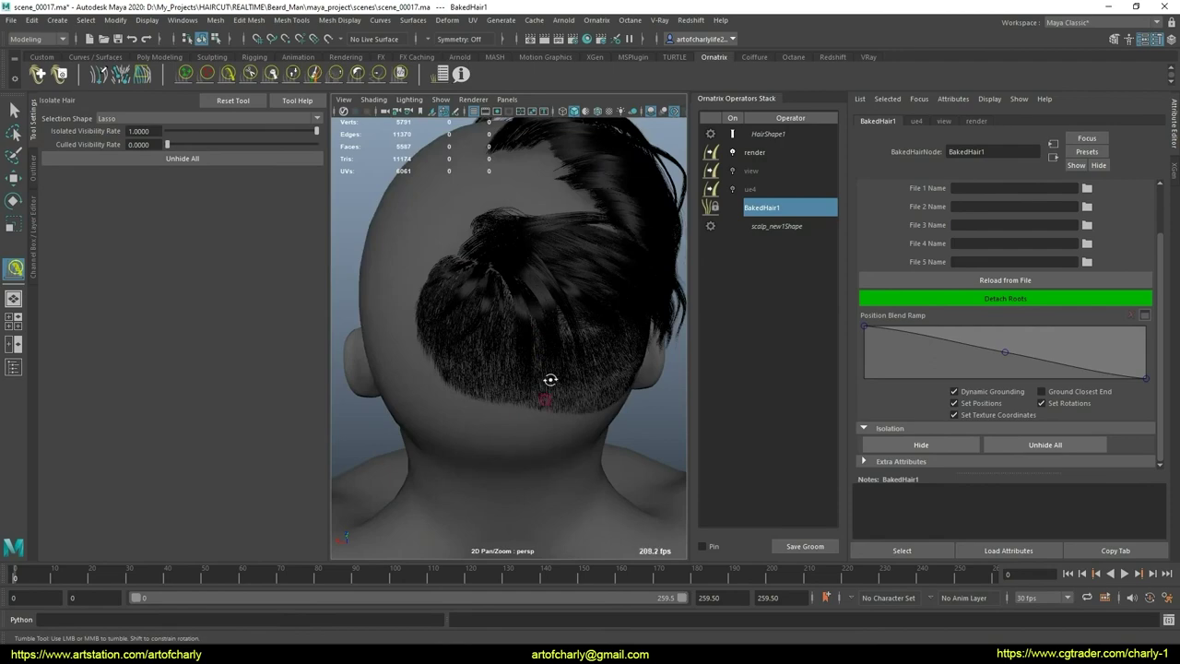
# Step: Lasso and hide more short fuzz around the crown and back of the head
pyautogui.moveTo(550, 379)
pyautogui.keyDown('alt'); pyautogui.mouseDown()
pyautogui.moveTo(672, 368)
pyautogui.moveTo(596, 387)
pyautogui.moveTo(532, 365)
pyautogui.moveTo(584, 377)
pyautogui.moveTo(474, 396)
pyautogui.moveTo(505, 401)
pyautogui.mouseUp(); pyautogui.keyUp('alt')
pyautogui.moveTo(516, 237)
pyautogui.mouseDown()
pyautogui.moveTo(524, 486)
pyautogui.moveTo(658, 299)
pyautogui.moveTo(523, 232)
pyautogui.mouseUp()
pyautogui.moveTo(502, 388)
pyautogui.keyDown('alt'); pyautogui.mouseDown()
pyautogui.moveTo(606, 382)
pyautogui.moveTo(551, 358)
pyautogui.moveTo(524, 366)
pyautogui.moveTo(465, 333)
pyautogui.moveTo(596, 334)
pyautogui.mouseUp(); pyautogui.keyUp('alt')
pyautogui.scroll(3, 524, 366)
pyautogui.moveTo(505, 330); pyautogui.dragTo(630, 341)
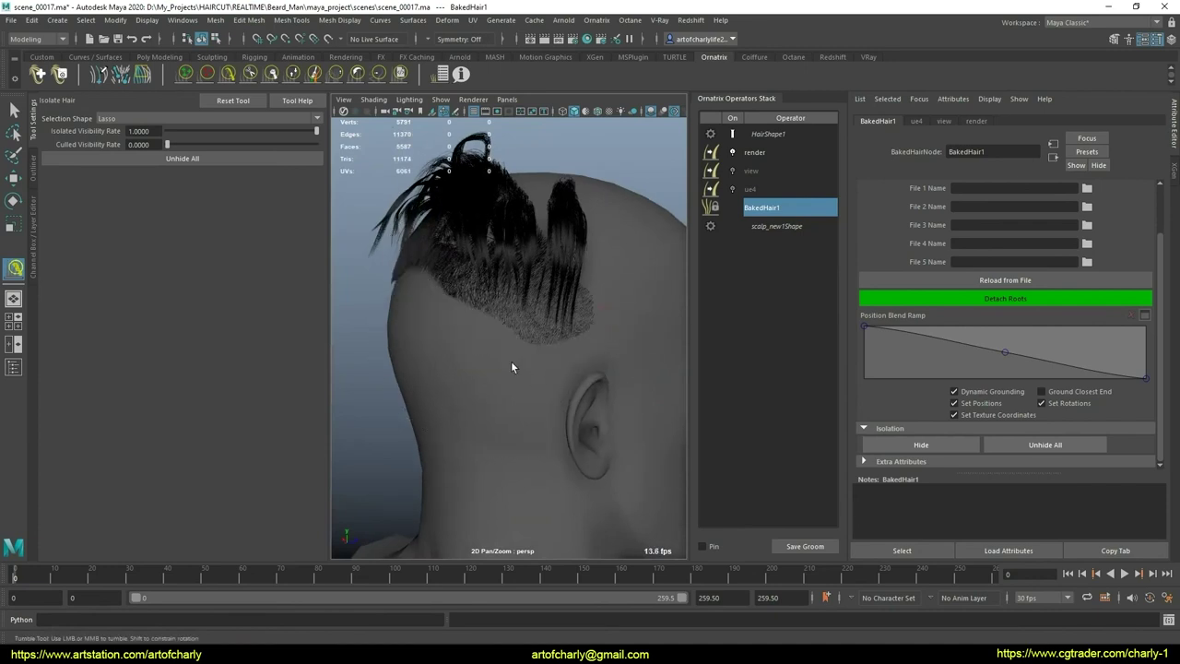
pyautogui.keyDown('alt'); pyautogui.moveTo(511, 361); pyautogui.dragTo(526, 368); pyautogui.keyUp('alt')
pyautogui.keyDown('alt'); pyautogui.moveTo(525, 368); pyautogui.dragTo(546, 348, button='middle'); pyautogui.keyUp('alt')
pyautogui.scroll(3, 516, 327)
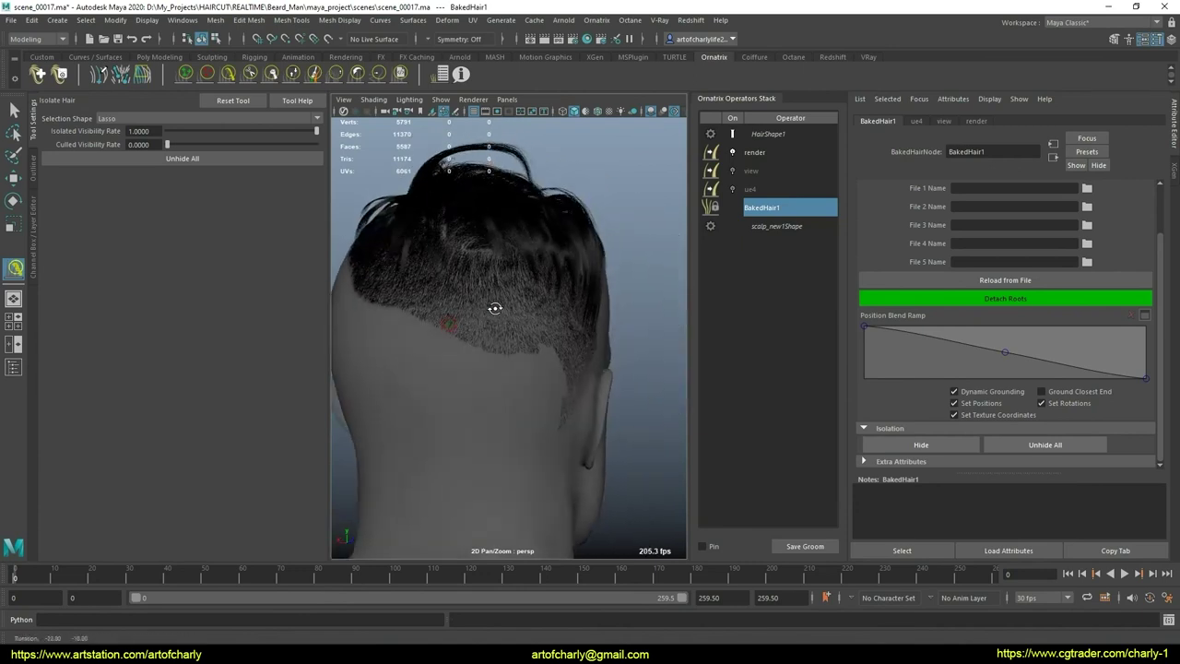
pyautogui.scroll(5, 590, 313)
pyautogui.scroll(2, 645, 318)
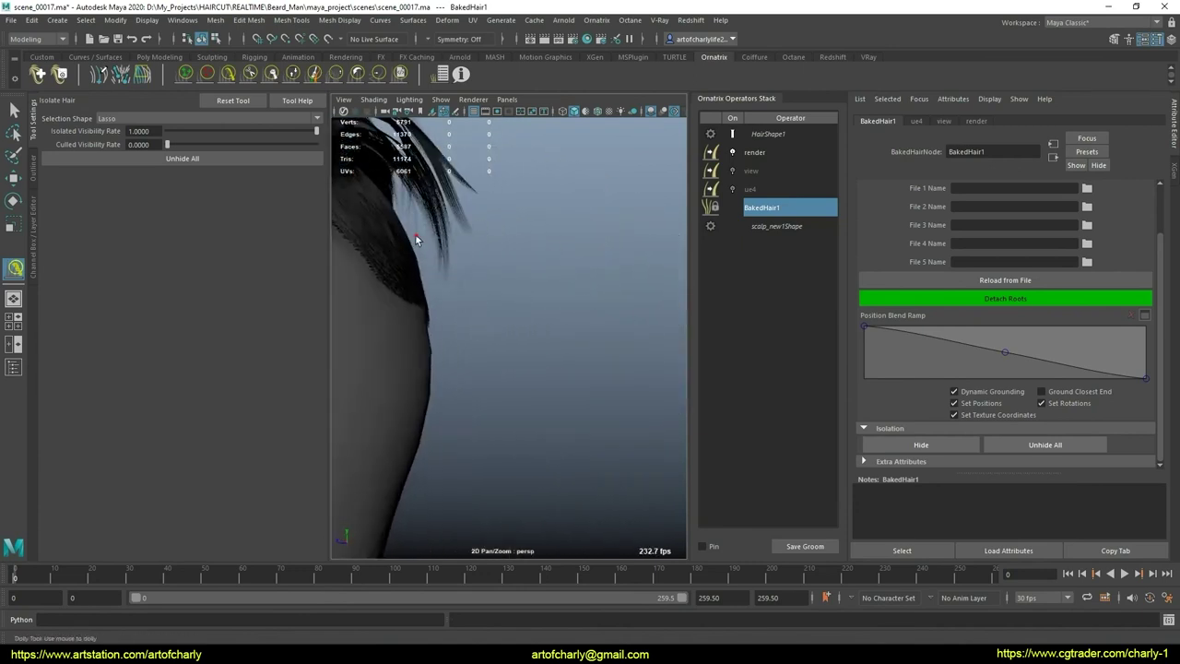
# Step: Hide the fuzz along the neck edge and orbit around the ear and nape to check the fade
pyautogui.moveTo(415, 240)
pyautogui.mouseDown()
pyautogui.moveTo(408, 387)
pyautogui.moveTo(449, 342)
pyautogui.mouseUp()
pyautogui.moveTo(419, 237); pyautogui.dragTo(419, 237)
pyautogui.moveTo(532, 357)
pyautogui.keyDown('alt'); pyautogui.mouseDown()
pyautogui.moveTo(395, 321)
pyautogui.moveTo(429, 377)
pyautogui.moveTo(483, 385)
pyautogui.moveTo(456, 383)
pyautogui.mouseUp(); pyautogui.keyUp('alt')
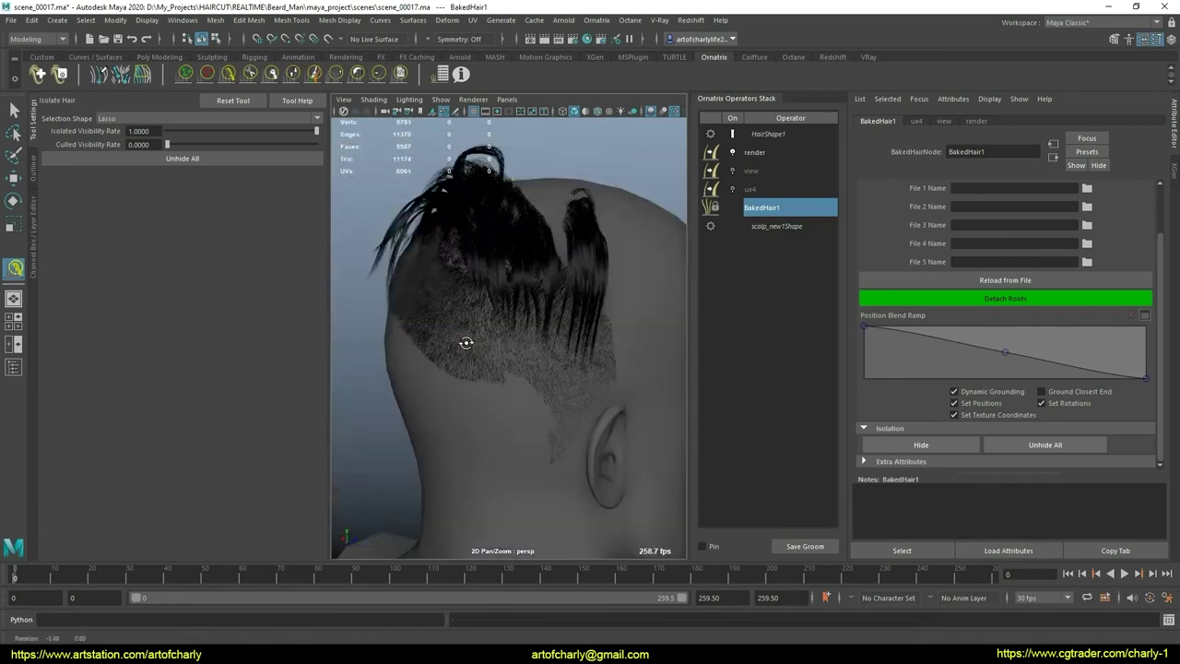
pyautogui.moveTo(463, 342)
pyautogui.keyDown('alt'); pyautogui.mouseDown()
pyautogui.moveTo(553, 337)
pyautogui.moveTo(583, 275)
pyautogui.mouseUp(); pyautogui.keyUp('alt')
pyautogui.scroll(5, 553, 340)
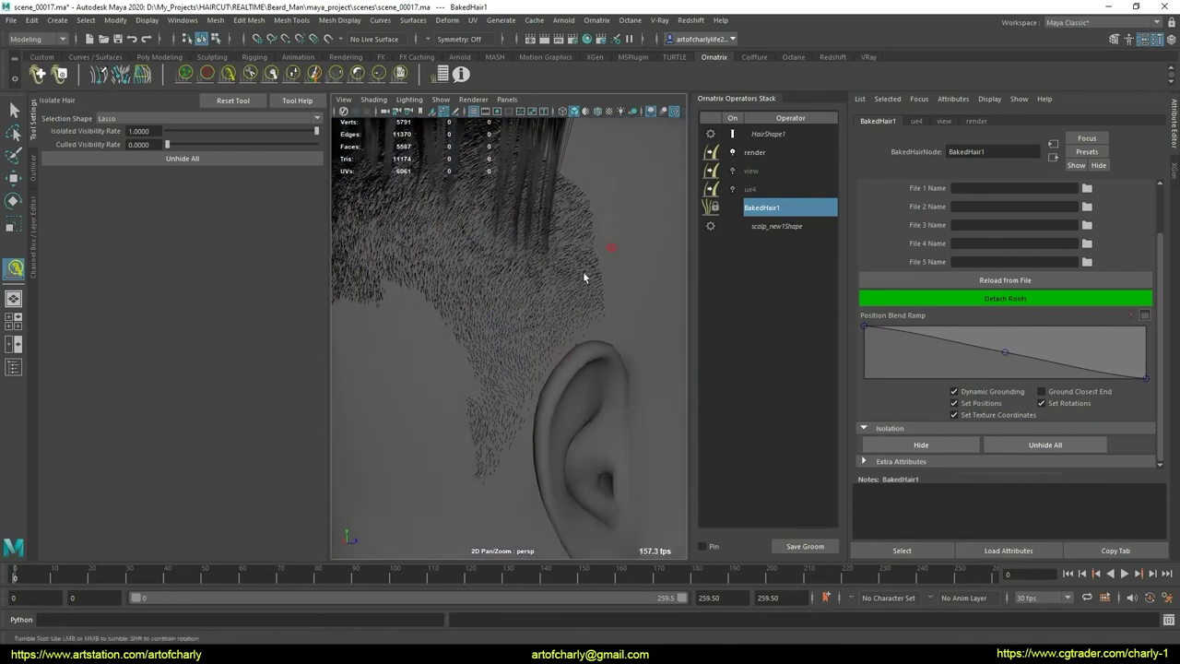
pyautogui.scroll(-5, 553, 387)
pyautogui.moveTo(568, 390)
pyautogui.keyDown('alt'); pyautogui.mouseDown()
pyautogui.moveTo(559, 385)
pyautogui.moveTo(659, 418)
pyautogui.moveTo(617, 421)
pyautogui.moveTo(690, 421)
pyautogui.moveTo(636, 423)
pyautogui.moveTo(584, 366)
pyautogui.moveTo(516, 368)
pyautogui.mouseUp(); pyautogui.keyUp('alt')
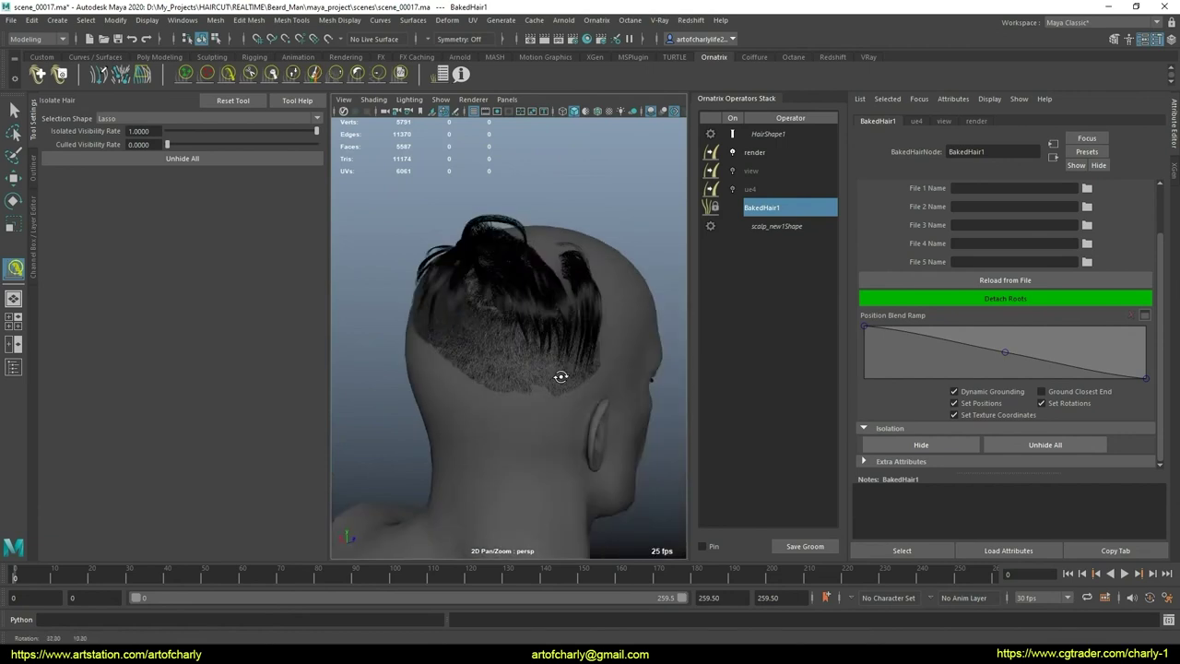
pyautogui.keyDown('alt'); pyautogui.moveTo(516, 368); pyautogui.dragTo(568, 393, button='middle'); pyautogui.keyUp('alt')
pyautogui.moveTo(567, 393)
pyautogui.keyDown('alt'); pyautogui.mouseDown()
pyautogui.moveTo(500, 369)
pyautogui.moveTo(533, 373)
pyautogui.mouseUp(); pyautogui.keyUp('alt')
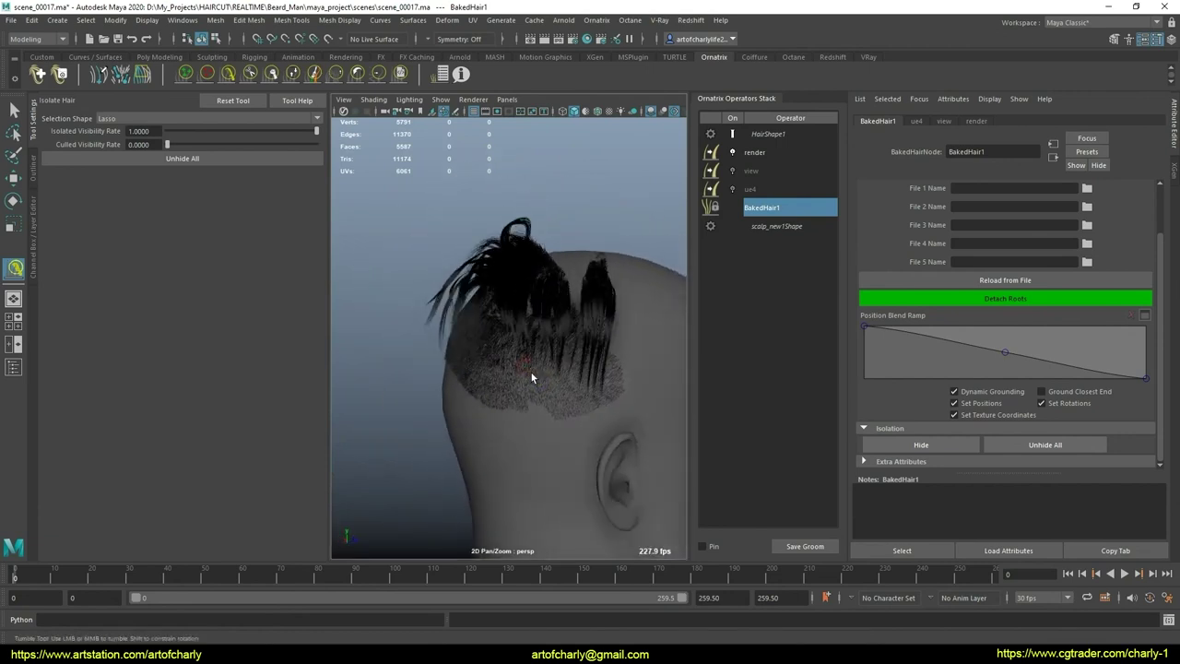
# Step: Add an Edit Guides operator to the crown hair and pick crown strands in strand selection mode (F8)
pyautogui.click(597, 20)
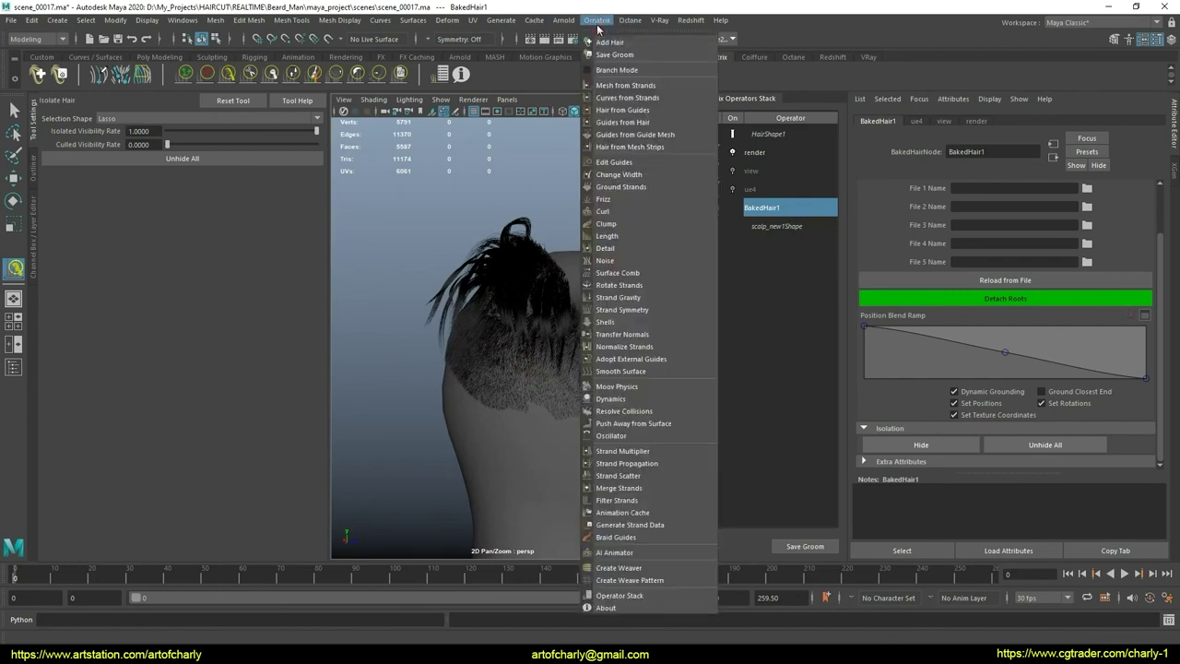
pyautogui.click(614, 162)
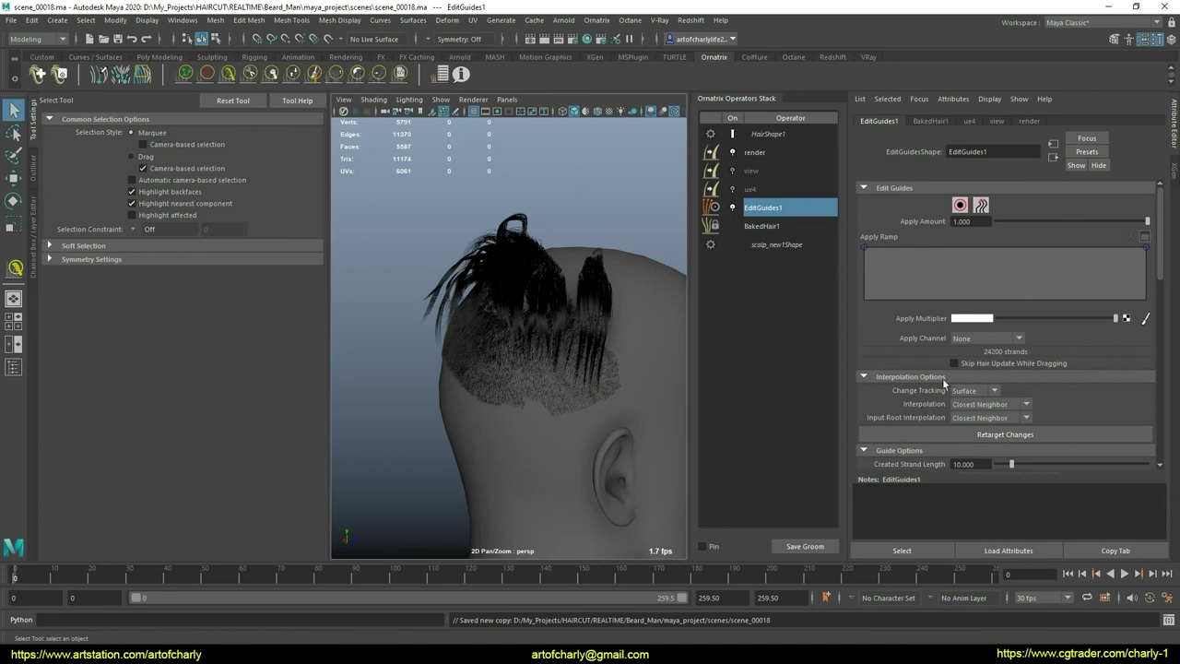
pyautogui.click(734, 134)
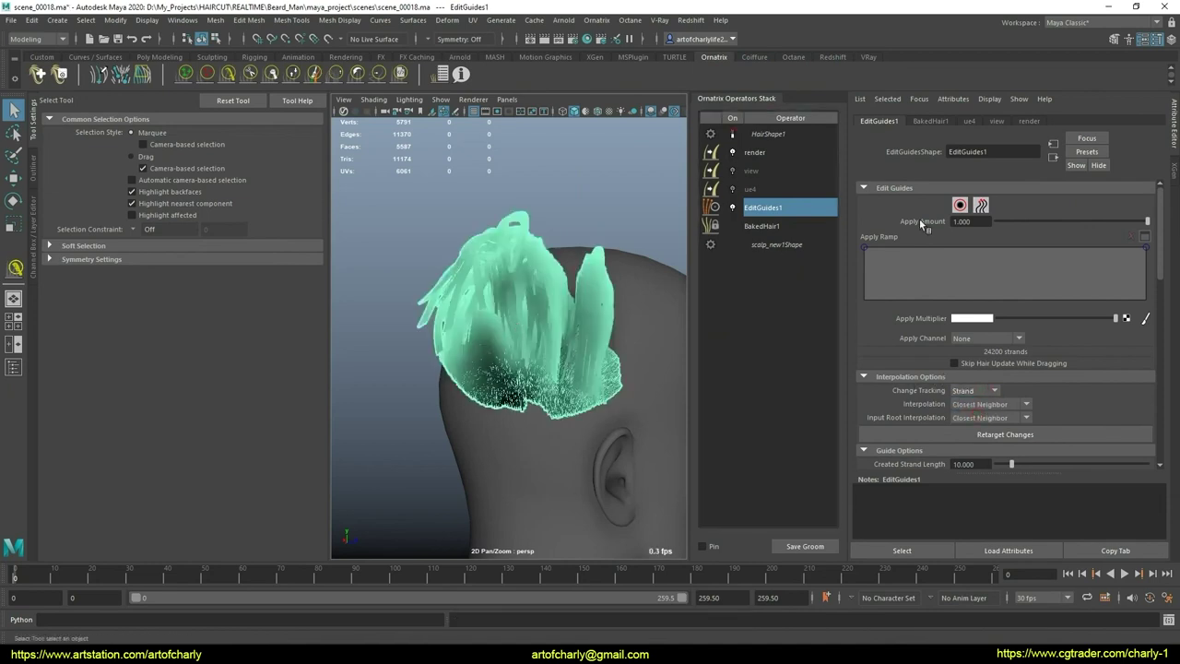
pyautogui.press('F8')
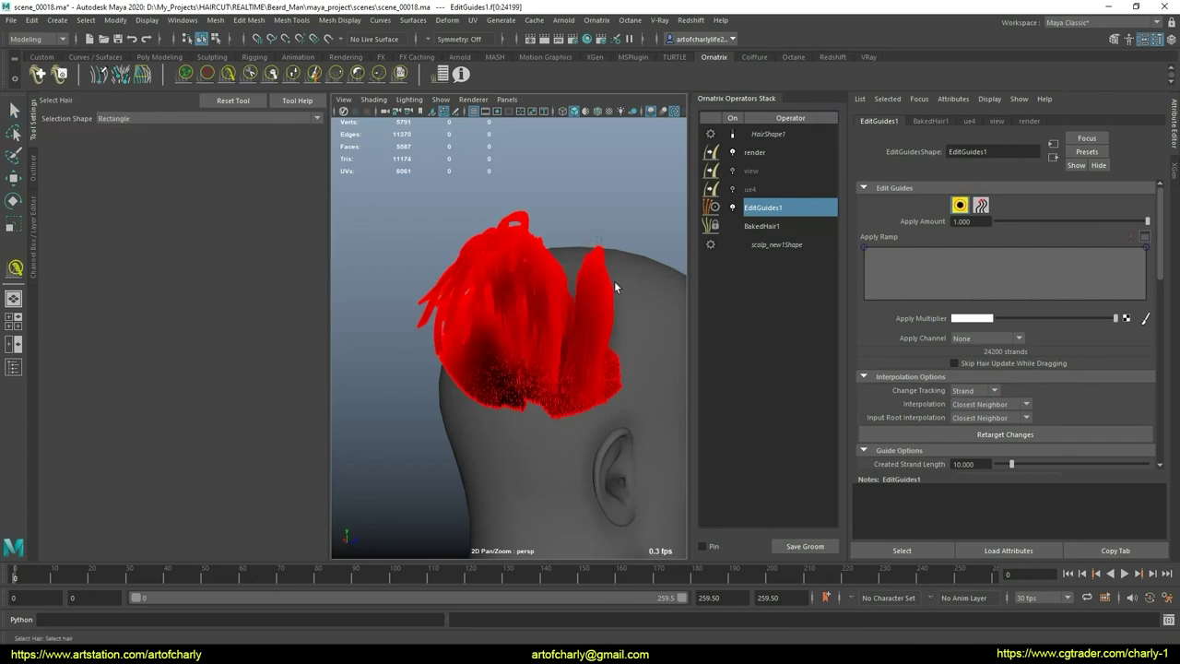
pyautogui.click(616, 287)
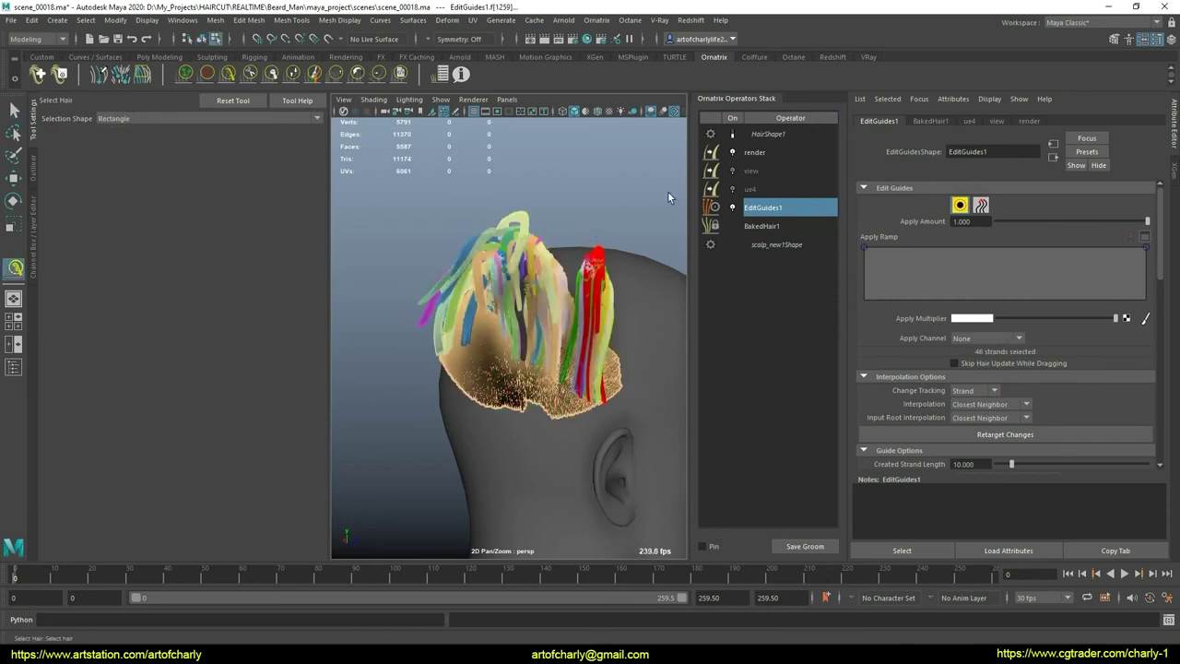
pyautogui.click(652, 112)
# Step: Close in on the crown and select a single dark guide strand instead
pyautogui.scroll(5, 573, 394)
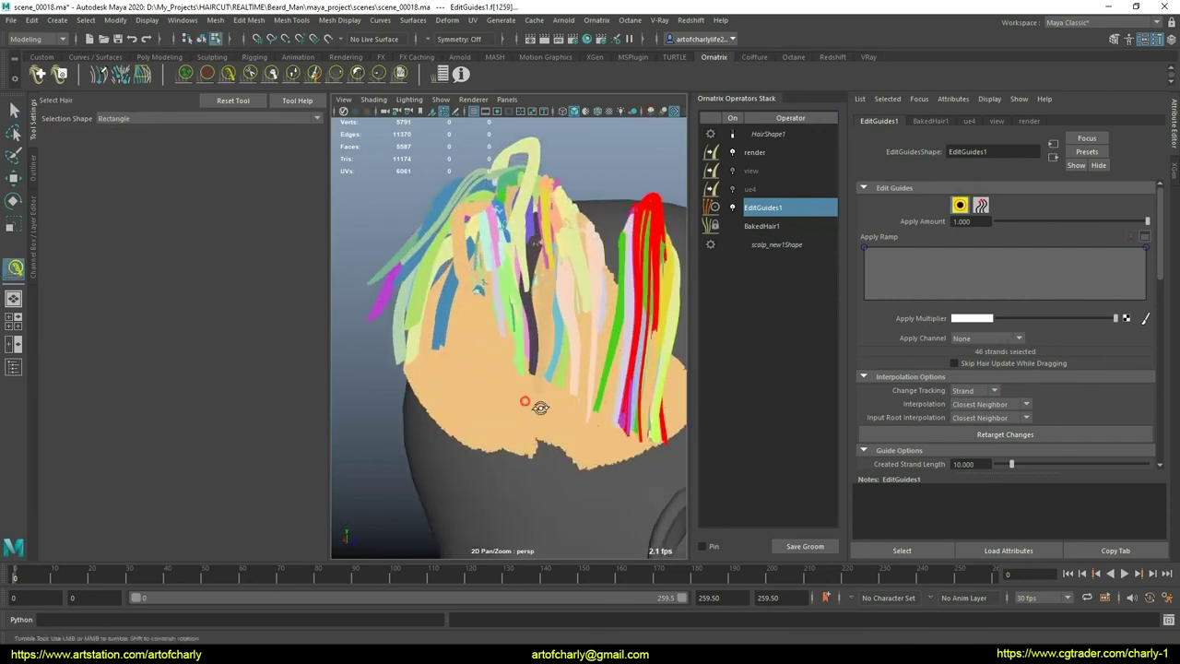
pyautogui.keyDown('alt'); pyautogui.moveTo(573, 393); pyautogui.dragTo(545, 387); pyautogui.keyUp('alt')
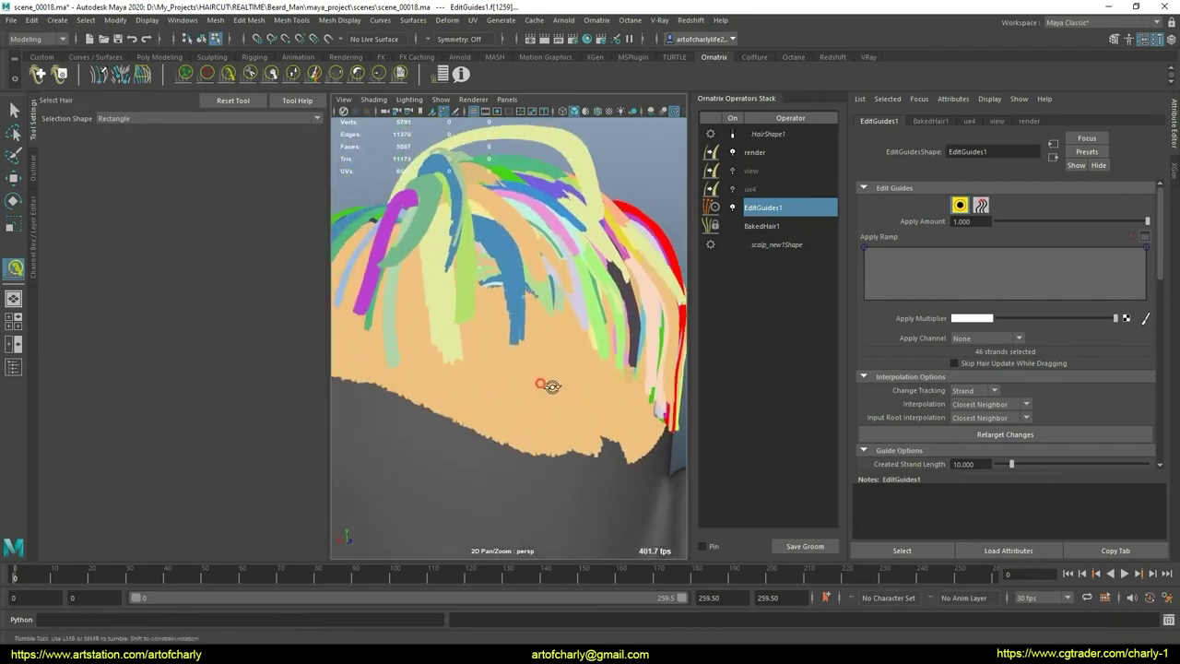
pyautogui.keyDown('alt'); pyautogui.moveTo(566, 393); pyautogui.dragTo(496, 353, button='right'); pyautogui.keyUp('alt')
pyautogui.keyDown('alt'); pyautogui.moveTo(495, 353); pyautogui.dragTo(493, 412); pyautogui.keyUp('alt')
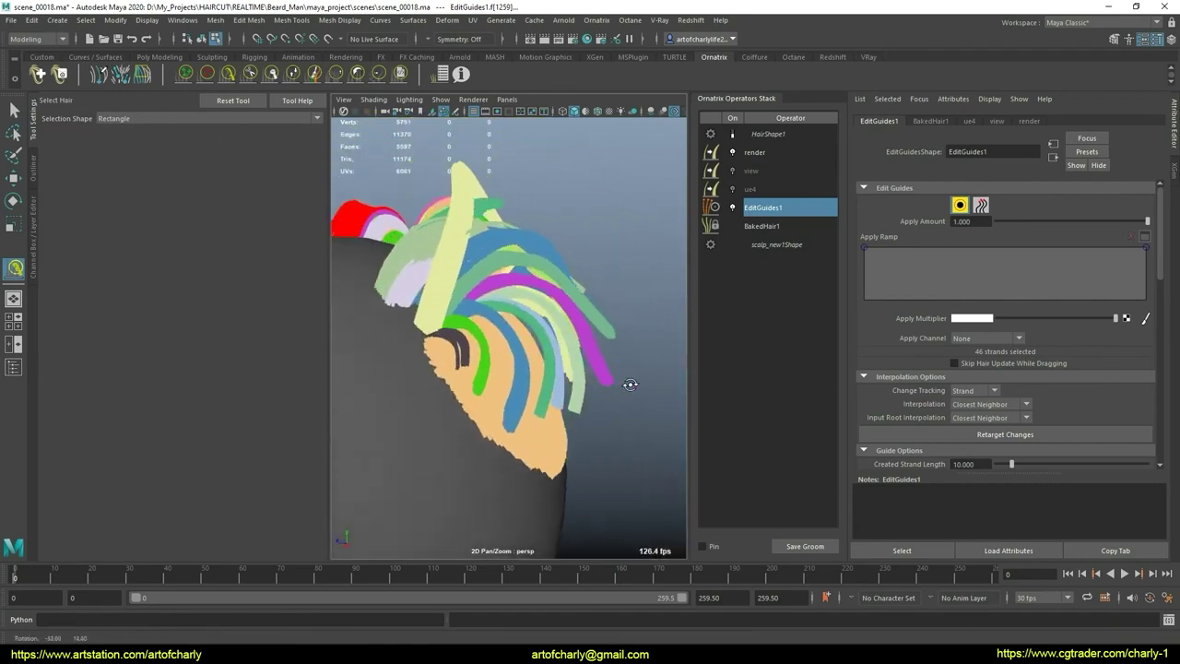
pyautogui.keyDown('alt'); pyautogui.moveTo(493, 412); pyautogui.dragTo(574, 453, button='right'); pyautogui.keyUp('alt')
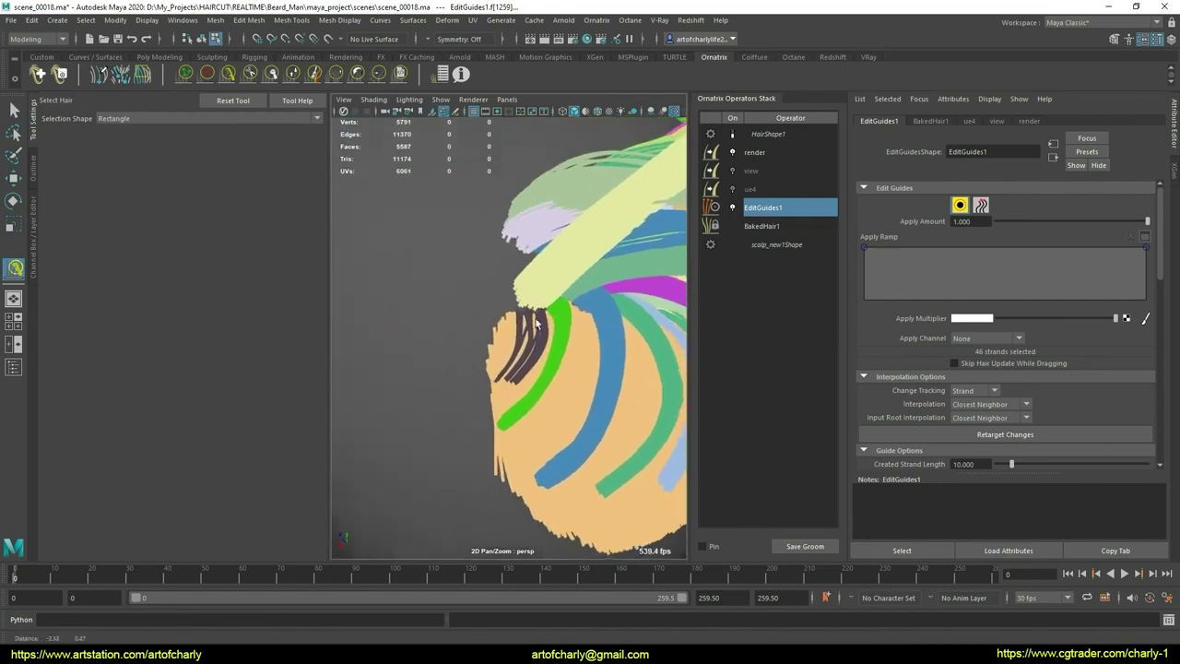
pyautogui.click(582, 261)
pyautogui.keyDown('alt'); pyautogui.moveTo(606, 378); pyautogui.dragTo(512, 267); pyautogui.keyUp('alt')
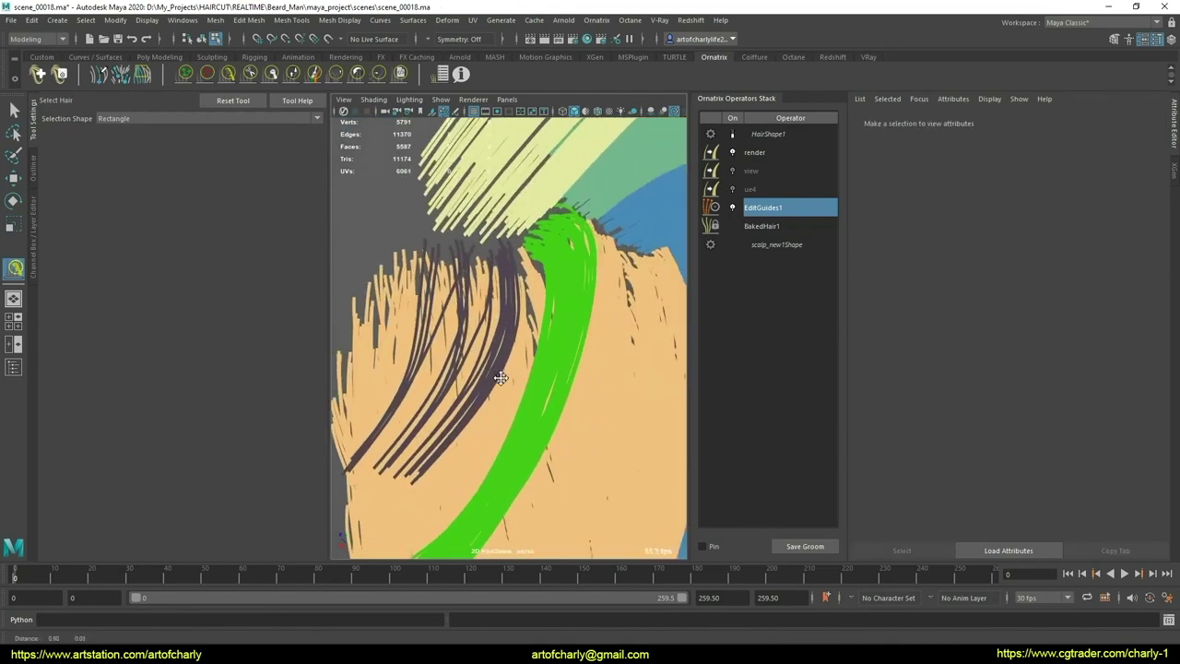
pyautogui.keyDown('alt'); pyautogui.moveTo(513, 267); pyautogui.dragTo(537, 361, button='middle'); pyautogui.keyUp('alt')
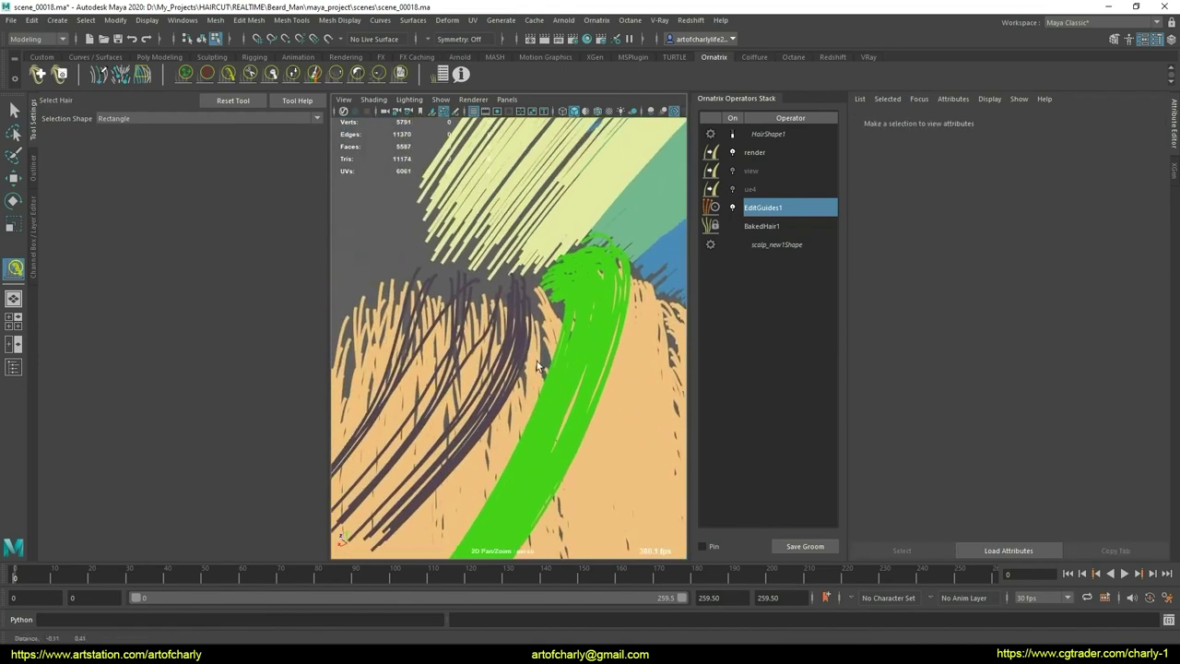
pyautogui.click(519, 287)
pyautogui.scroll(-5, 982, 337)
# Step: Enable Use Strand Groups and select every strand in group 1809
pyautogui.scroll(-5, 968, 347)
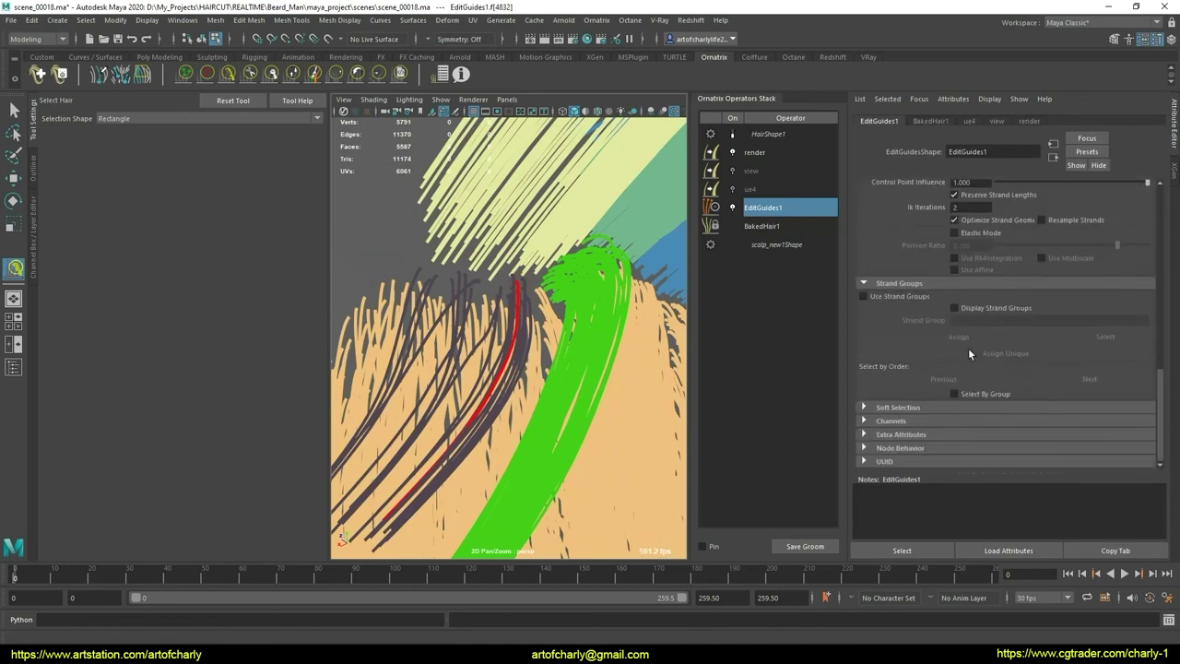
pyautogui.click(887, 297)
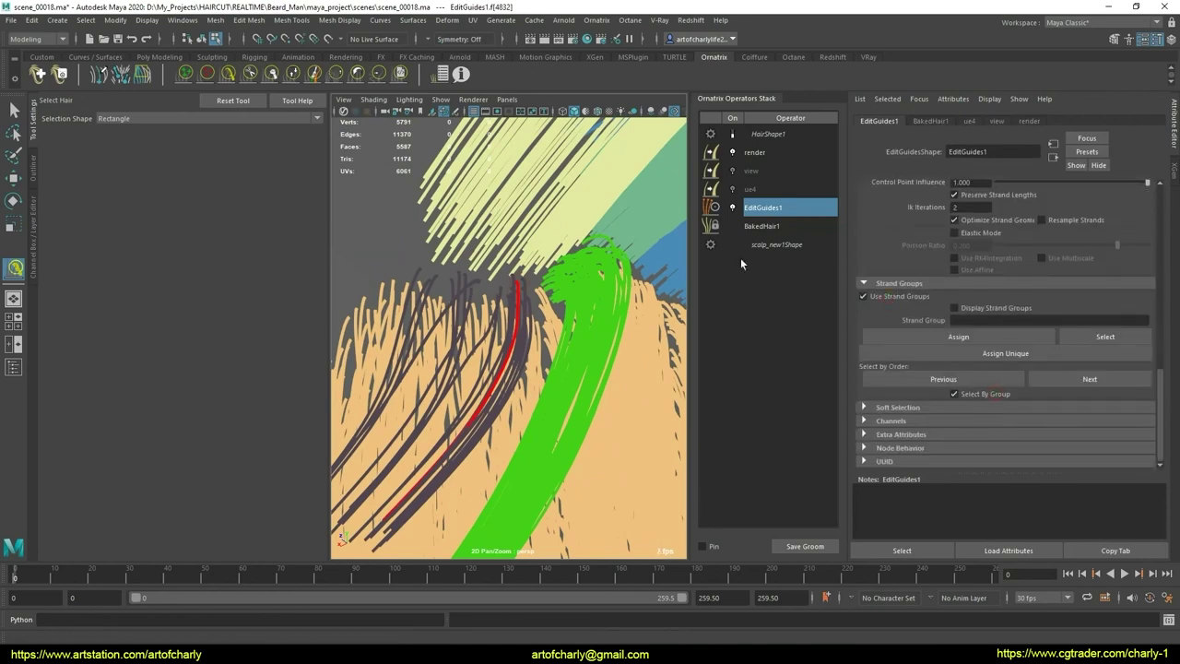
pyautogui.keyDown('alt'); pyautogui.moveTo(444, 271); pyautogui.dragTo(503, 277, button='right'); pyautogui.keyUp('alt')
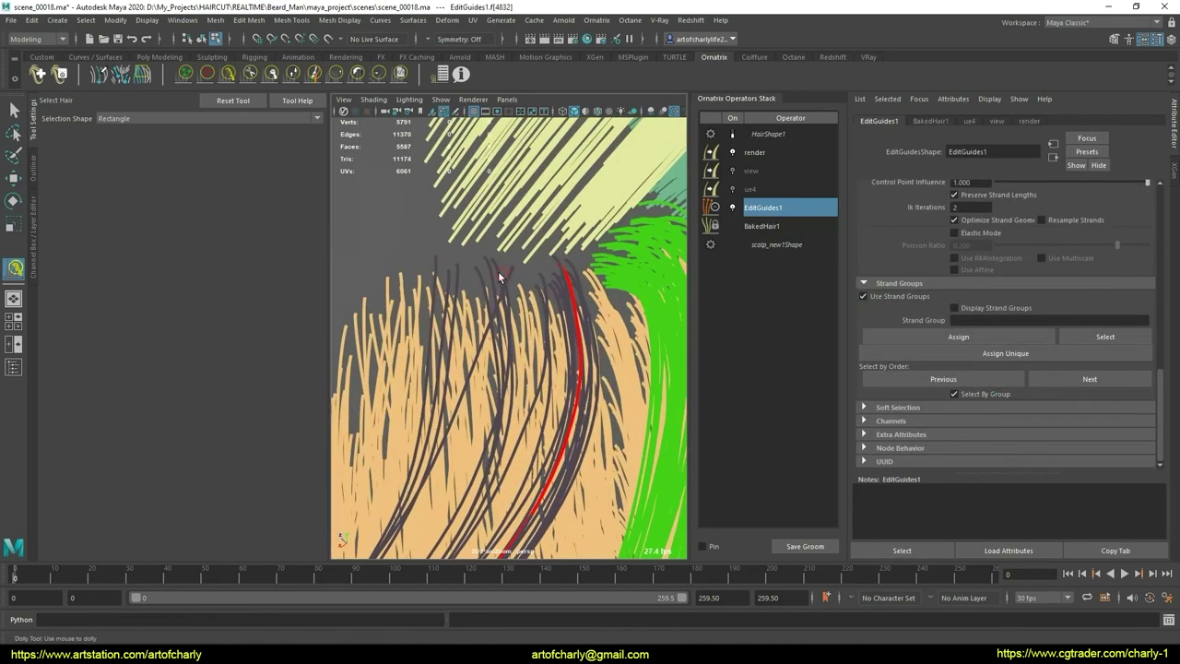
pyautogui.click(499, 276)
pyautogui.keyDown('alt'); pyautogui.moveTo(551, 250); pyautogui.dragTo(534, 263); pyautogui.keyUp('alt')
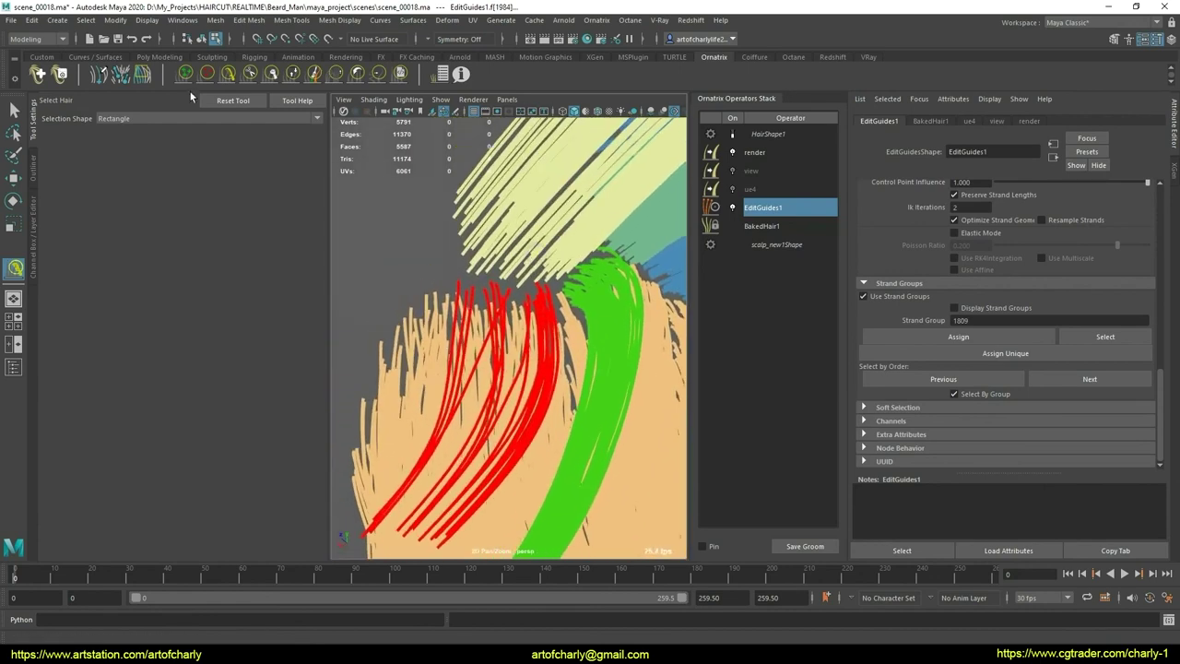
# Step: Try brushing new guide strands across the crown with the Create Brush Tool, redoing one stroke
pyautogui.click(185, 74)
pyautogui.keyDown('alt'); pyautogui.moveTo(422, 239); pyautogui.dragTo(521, 297, button='right'); pyautogui.keyUp('alt')
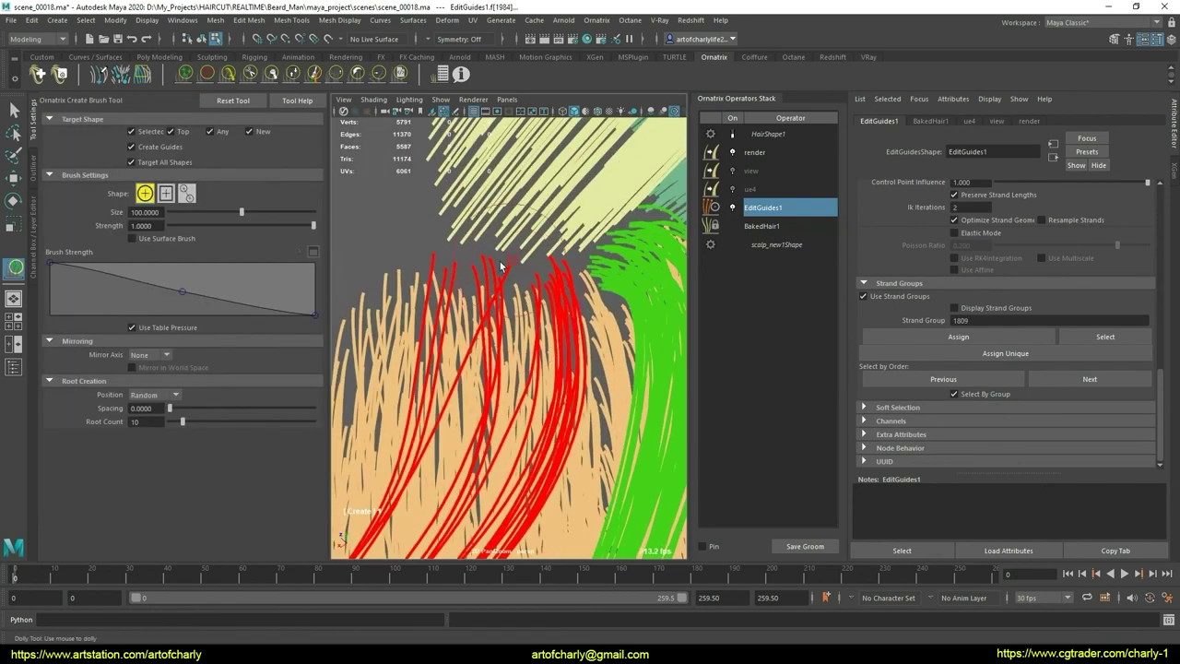
pyautogui.moveTo(550, 317); pyautogui.dragTo(517, 356)
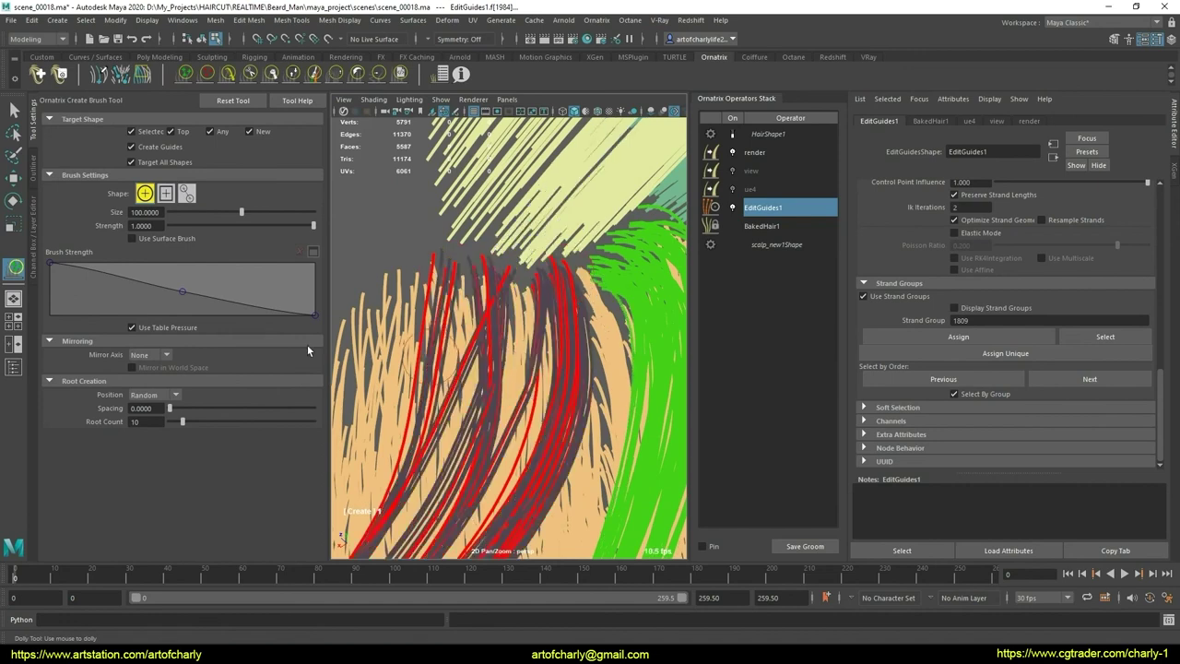
pyautogui.hotkey('ctrl', 'z')
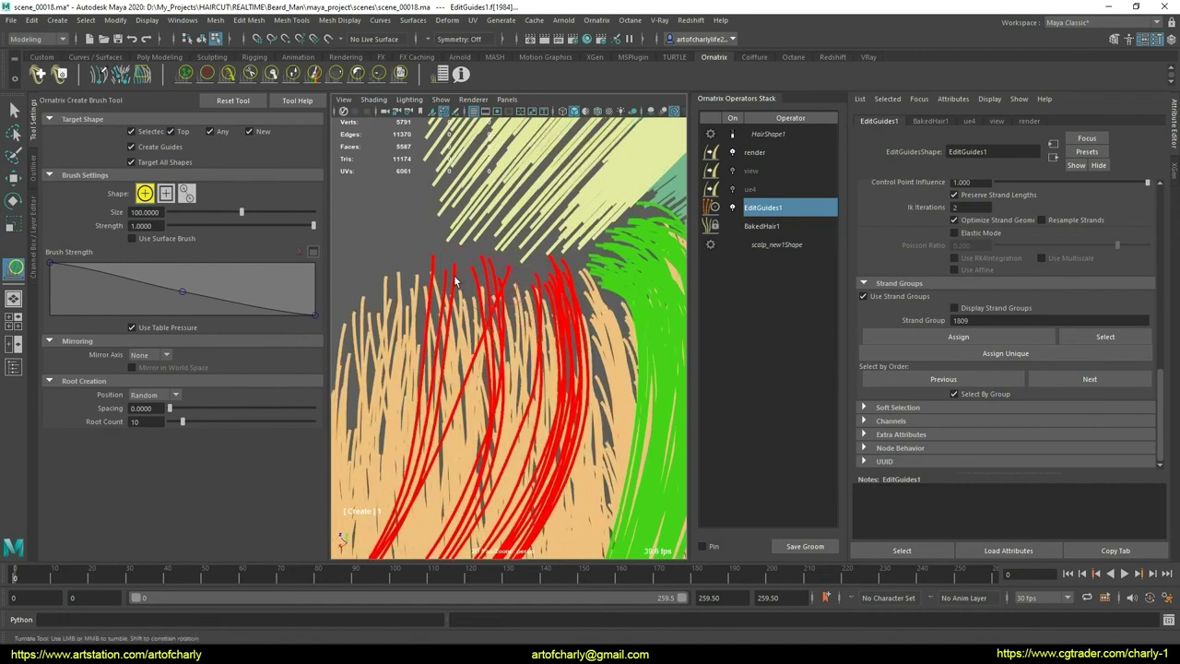
pyautogui.moveTo(547, 293)
pyautogui.mouseDown()
pyautogui.moveTo(517, 341)
pyautogui.moveTo(542, 316)
pyautogui.moveTo(533, 273)
pyautogui.moveTo(559, 319)
pyautogui.moveTo(540, 355)
pyautogui.moveTo(599, 336)
pyautogui.moveTo(526, 334)
pyautogui.moveTo(600, 316)
pyautogui.moveTo(563, 349)
pyautogui.moveTo(538, 329)
pyautogui.moveTo(500, 340)
pyautogui.moveTo(522, 346)
pyautogui.mouseUp()
pyautogui.press('q')
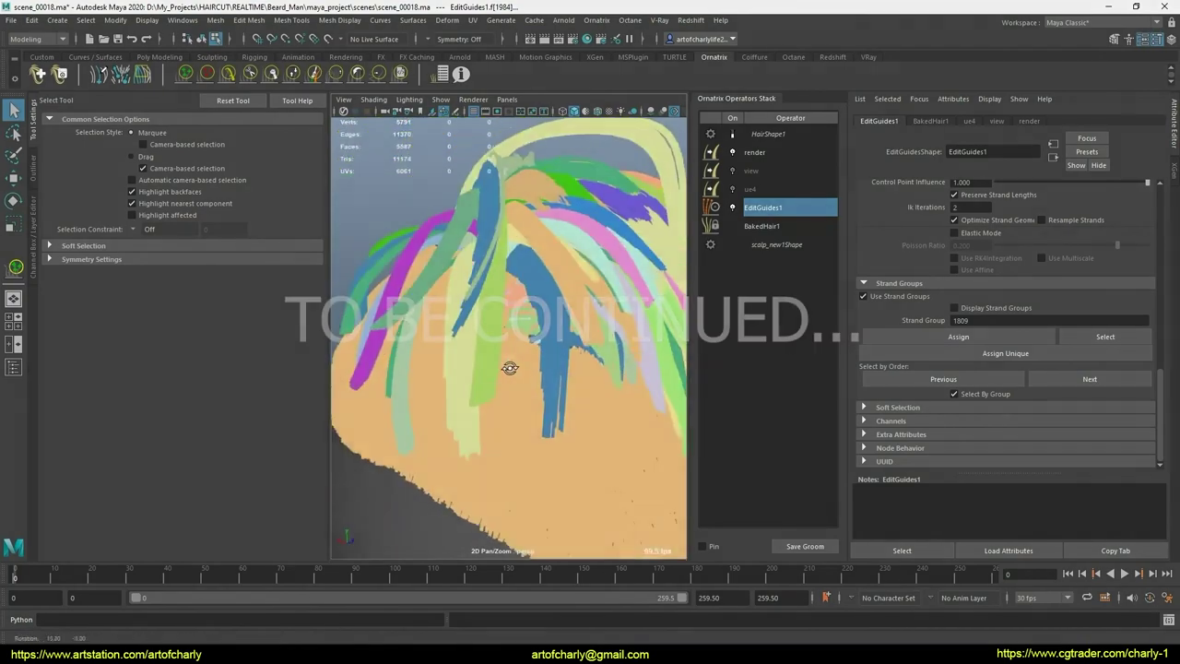